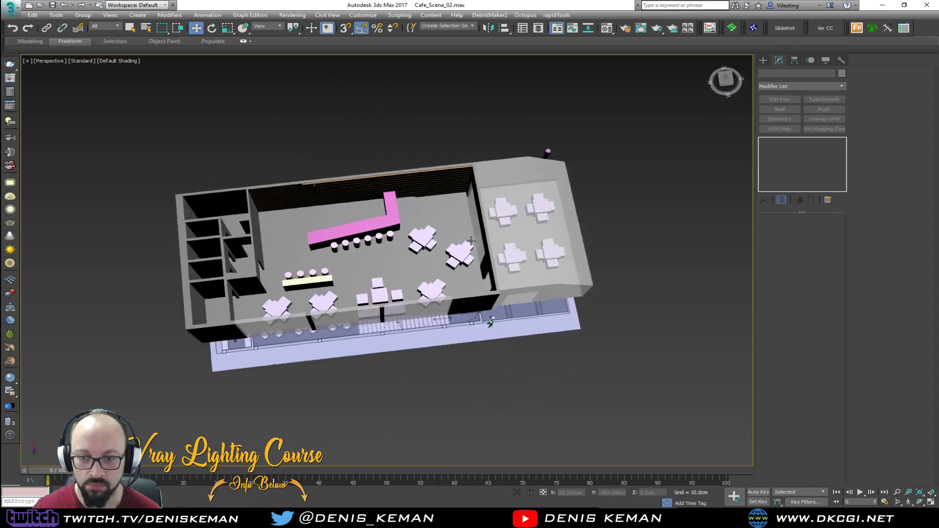
Inspect the café blockout from above and from the side, and select the transparent outside structure.
{"action": "scroll", "coordinate": [428, 248], "scroll_direction": "up", "scroll_amount": 5}
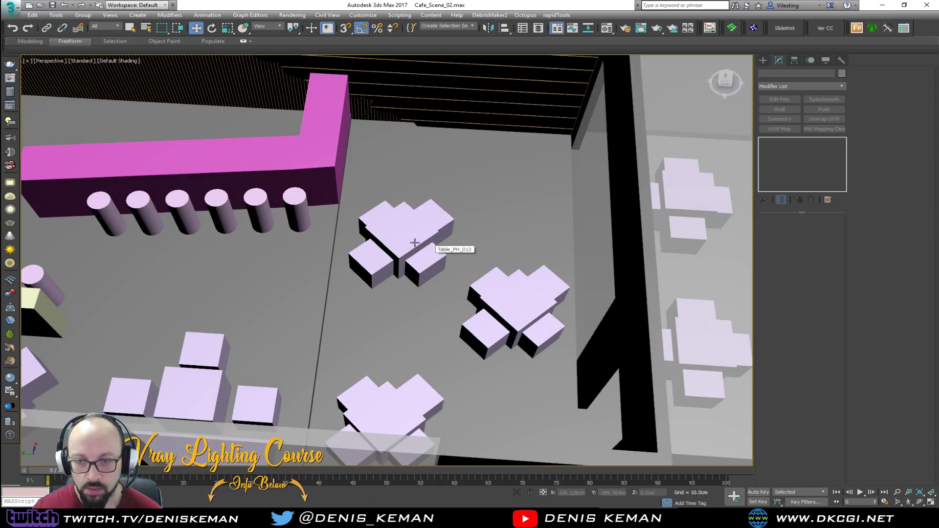
{"action": "scroll", "coordinate": [416, 241], "scroll_direction": "down", "scroll_amount": 2}
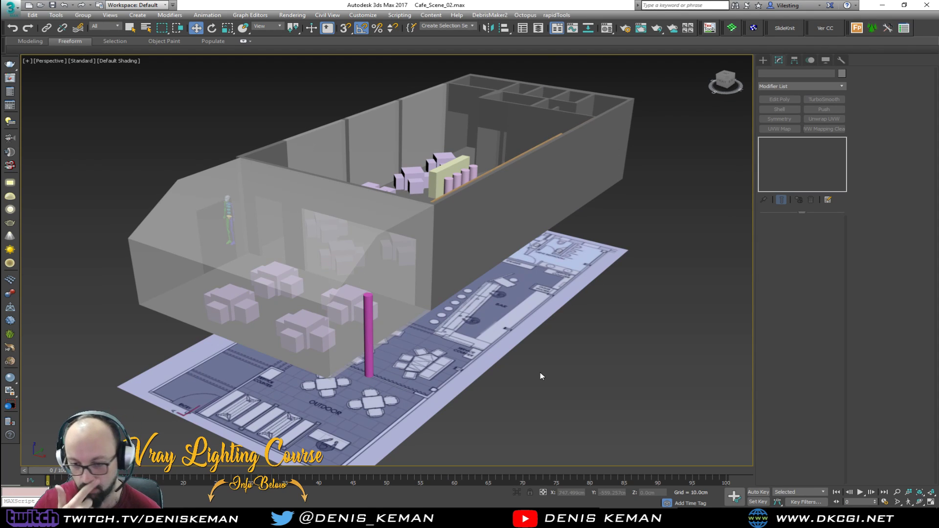
{"action": "left_click", "coordinate": [315, 254]}
{"action": "middle_click_drag", "start_coordinate": [315, 255], "coordinate": [248, 256], "text": "alt"}
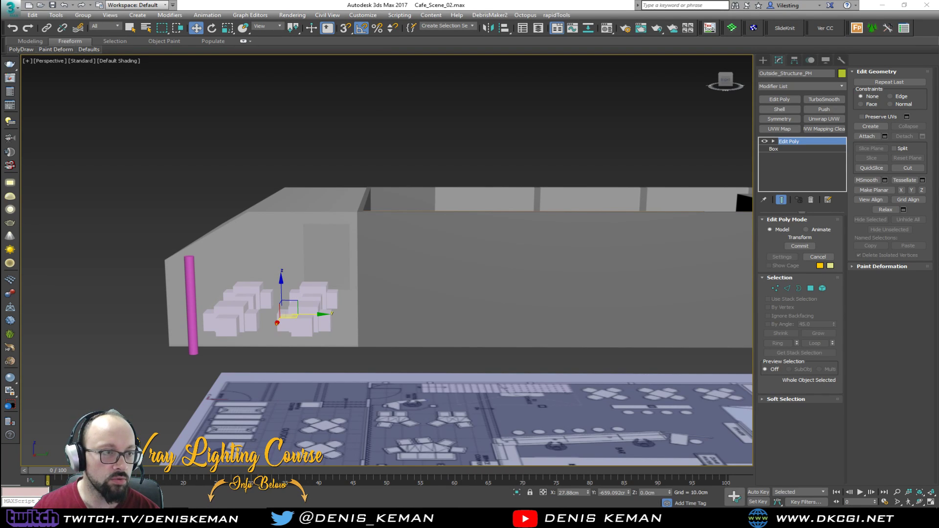
Switch to the CoffeeLab Matterport tour in the browser and examine the outdoor terrace's canopy and roof beams.
{"action": "left_click_drag", "start_coordinate": [0, 63], "coordinate": [512, 47]}
{"action": "left_click_drag", "start_coordinate": [418, 284], "coordinate": [397, 340]}
{"action": "left_click_drag", "start_coordinate": [542, 293], "coordinate": [360, 348]}
{"action": "left_click_drag", "start_coordinate": [549, 245], "coordinate": [289, 333]}
{"action": "left_click_drag", "start_coordinate": [532, 312], "coordinate": [622, 310]}
{"action": "left_click_drag", "start_coordinate": [408, 286], "coordinate": [536, 225]}
{"action": "left_click_drag", "start_coordinate": [368, 320], "coordinate": [540, 233]}
{"action": "left_click_drag", "start_coordinate": [404, 311], "coordinate": [530, 256]}
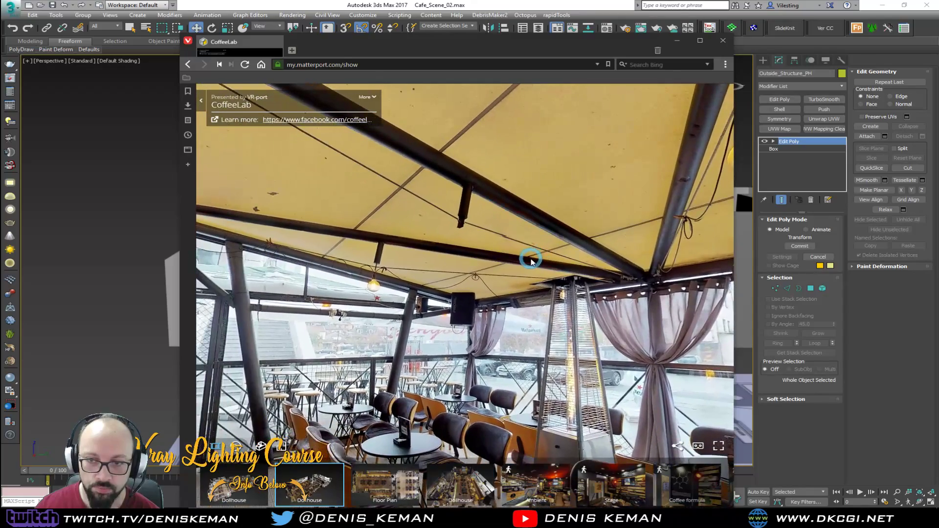
{"action": "left_click_drag", "start_coordinate": [437, 246], "coordinate": [617, 299]}
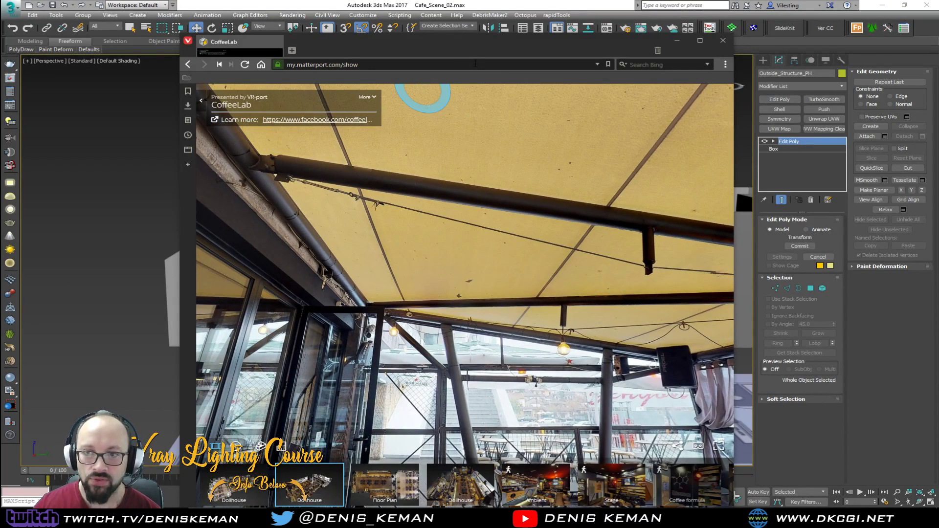
Place the CoffeeLab tour beside the model, examine the terrace's framing, tables and chairs, and clear the tour off the model.
{"action": "left_click_drag", "start_coordinate": [473, 43], "coordinate": [615, 43]}
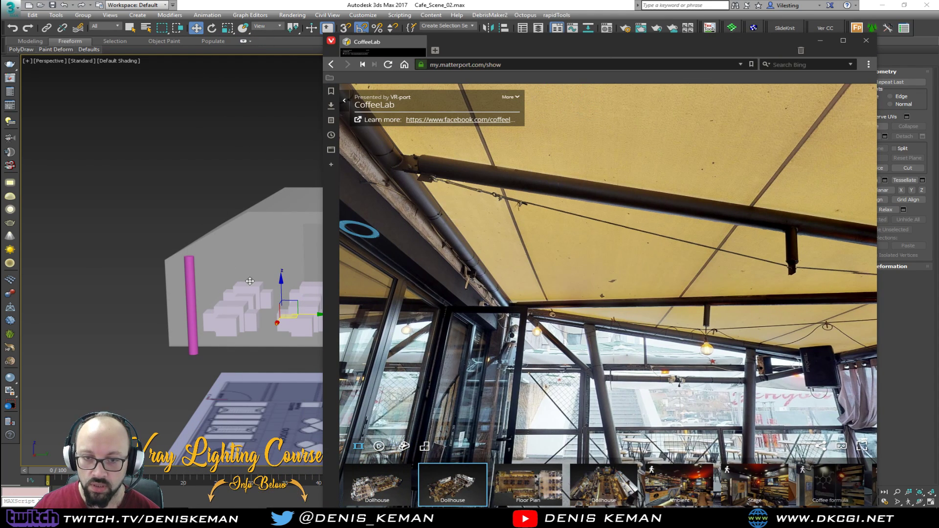
{"action": "left_click", "coordinate": [605, 65]}
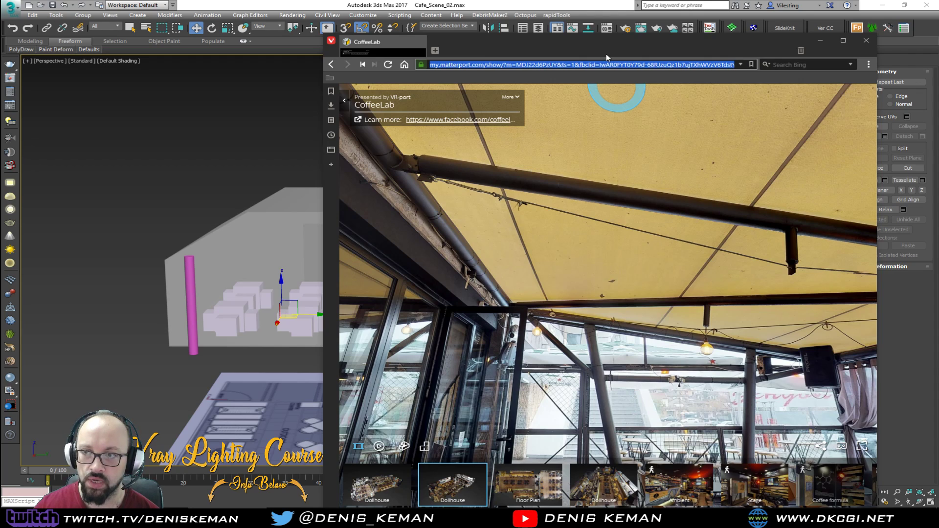
{"action": "left_click_drag", "start_coordinate": [544, 317], "coordinate": [473, 315]}
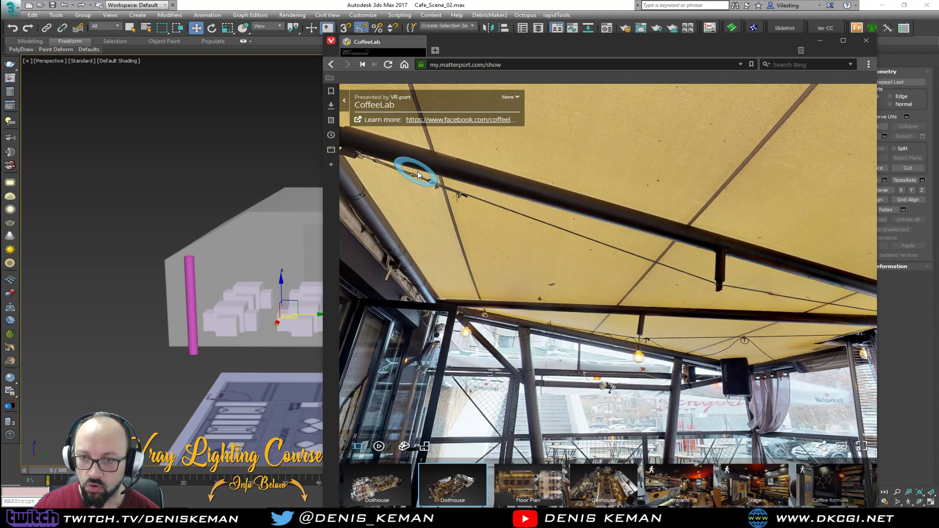
{"action": "left_click", "coordinate": [750, 274]}
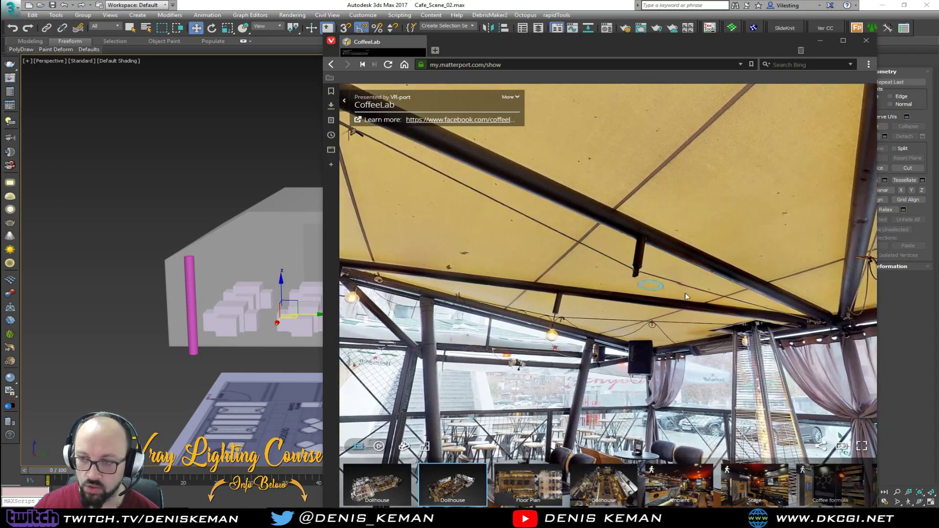
{"action": "left_click", "coordinate": [626, 267]}
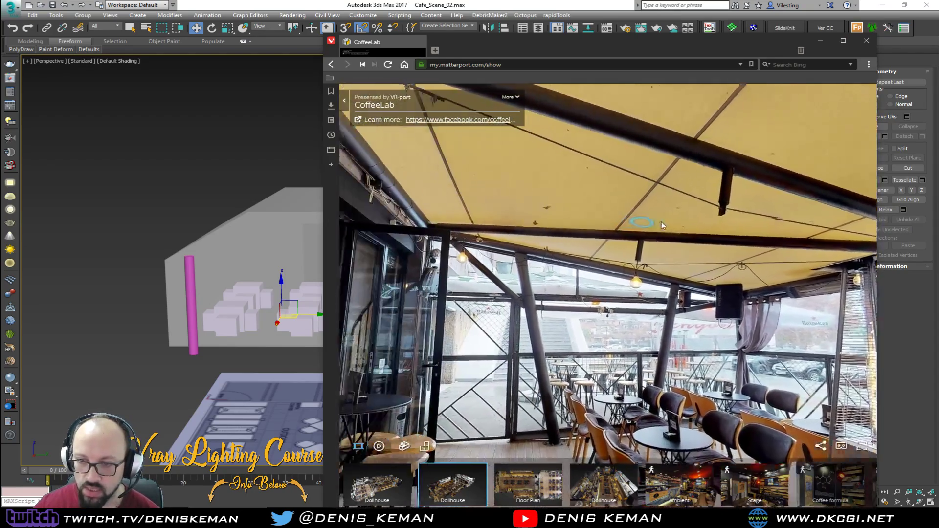
{"action": "left_click_drag", "start_coordinate": [663, 225], "coordinate": [734, 226]}
{"action": "left_click_drag", "start_coordinate": [653, 415], "coordinate": [657, 333]}
{"action": "left_click", "coordinate": [657, 334]}
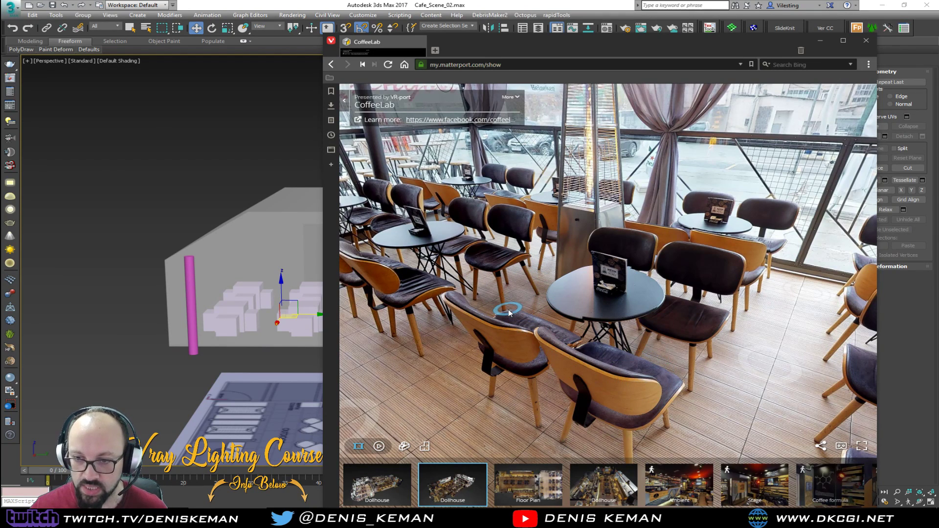
{"action": "left_click_drag", "start_coordinate": [583, 47], "coordinate": [0, 35]}
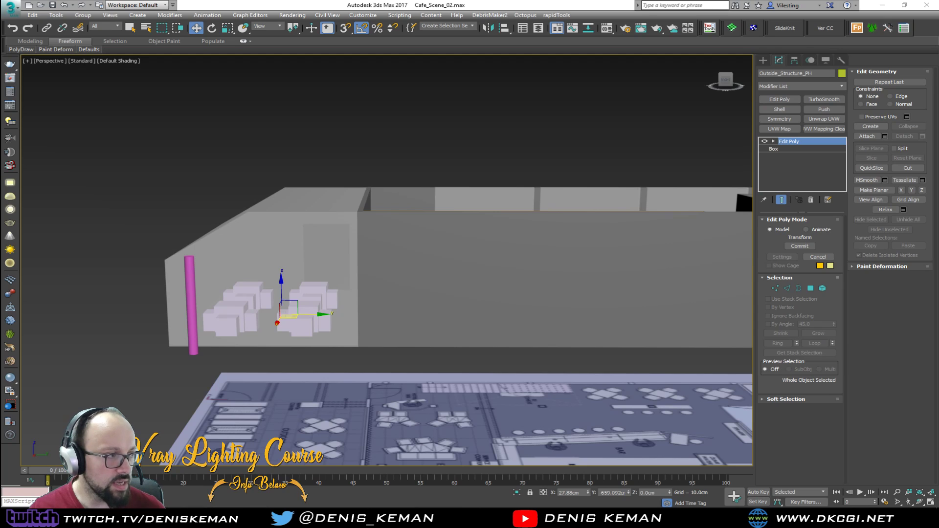
Compare the Chair_04 bar stool reference image with the chairs in the CoffeeLab tour, and close the image.
{"action": "left_click", "coordinate": [634, 518]}
{"action": "left_click_drag", "start_coordinate": [424, 107], "coordinate": [0, 108]}
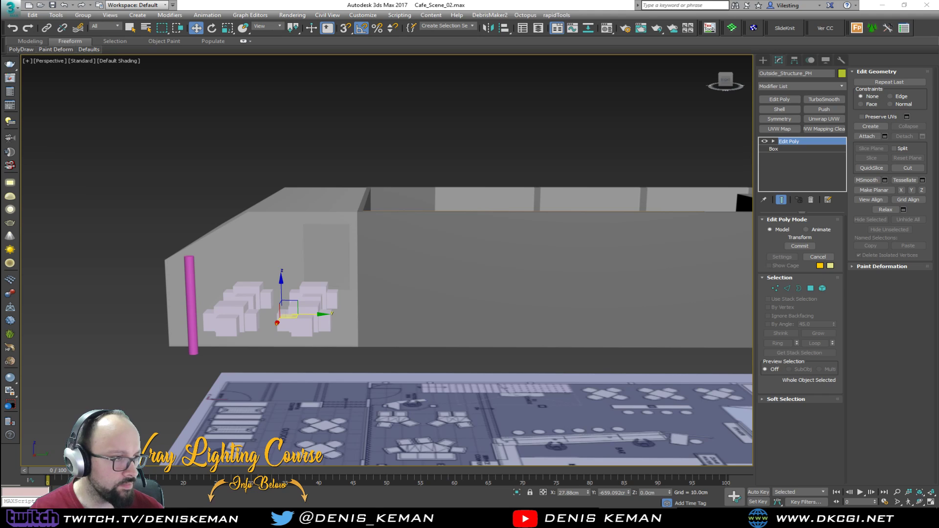
{"action": "key", "text": "alt+Tab"}
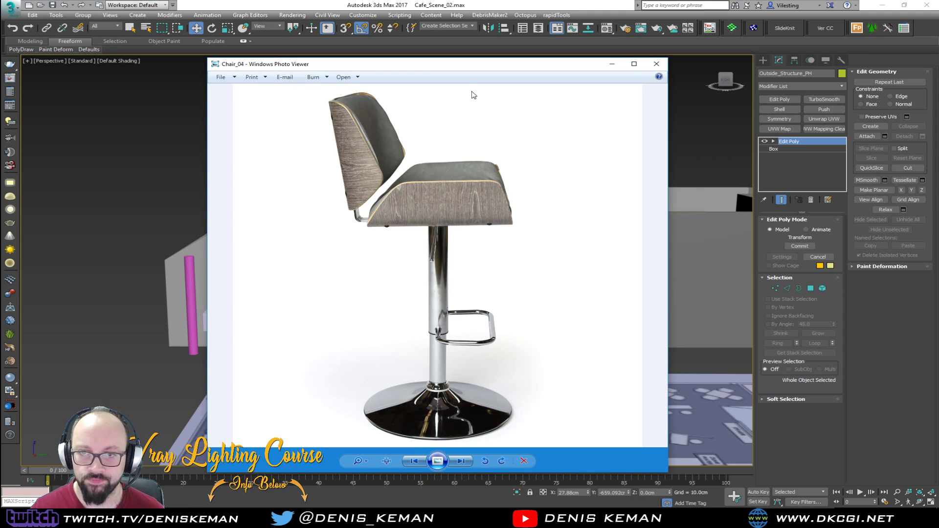
{"action": "left_click_drag", "start_coordinate": [470, 66], "coordinate": [705, 64]}
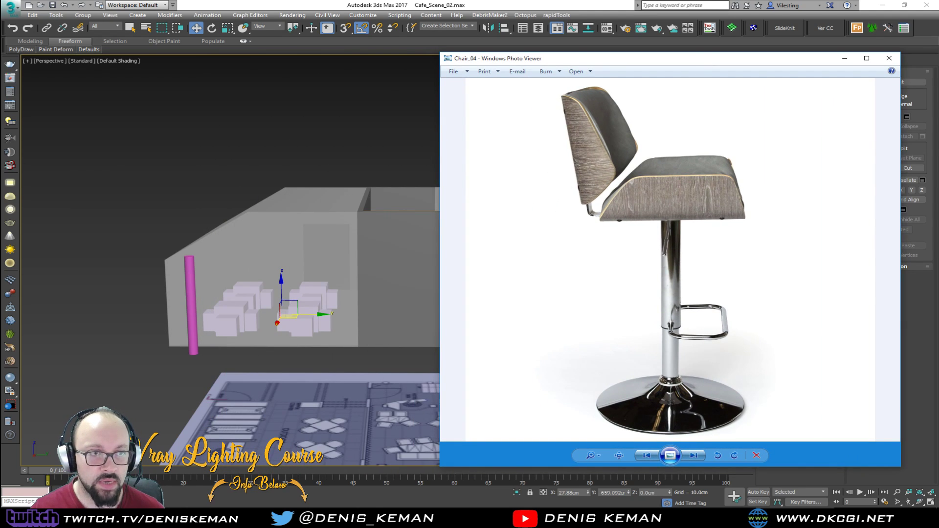
{"action": "key", "text": "alt+Tab"}
{"action": "left_click_drag", "start_coordinate": [344, 27], "coordinate": [377, 23]}
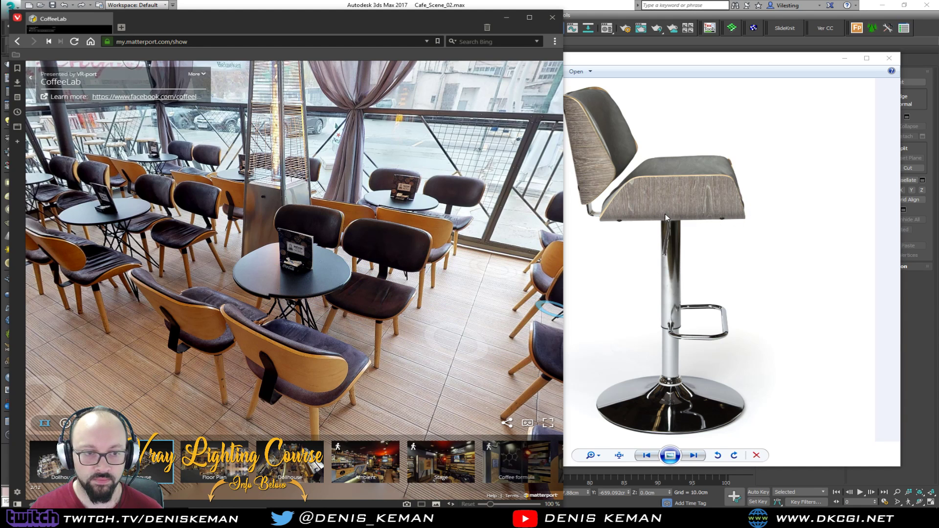
{"action": "left_click_drag", "start_coordinate": [336, 21], "coordinate": [0, 37]}
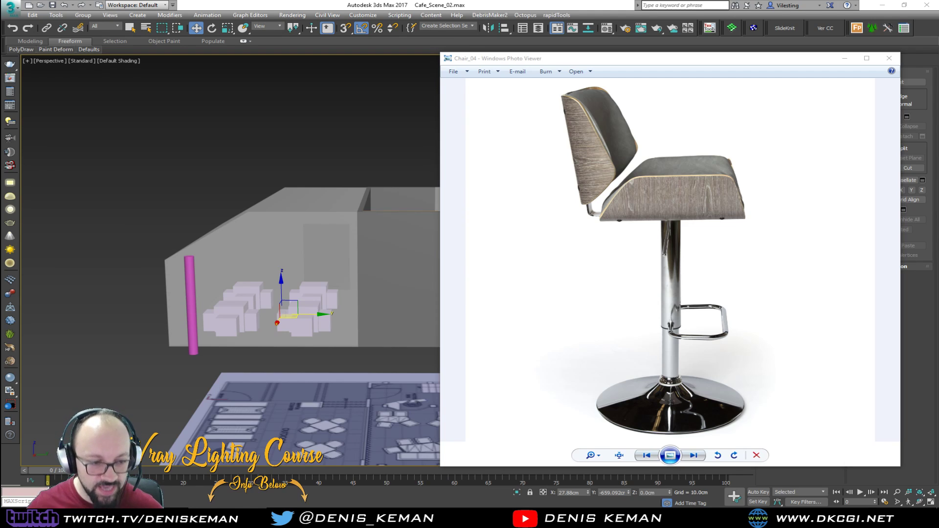
{"action": "left_click", "coordinate": [889, 58]}
Deselect the outside structure and review the stool reference images in the streaming_related channel of the DKCGI Discord server.
{"action": "middle_click_drag", "start_coordinate": [260, 270], "coordinate": [309, 299], "text": "alt"}
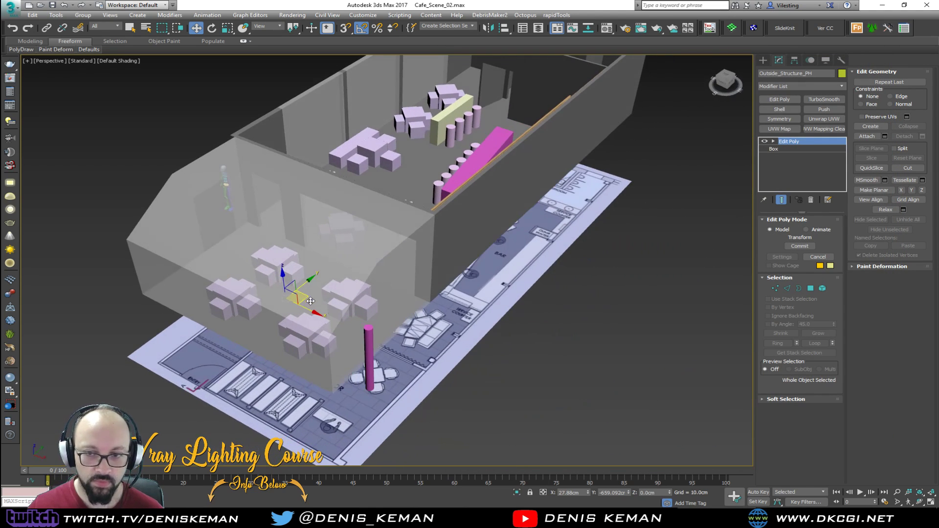
{"action": "left_click", "coordinate": [525, 364]}
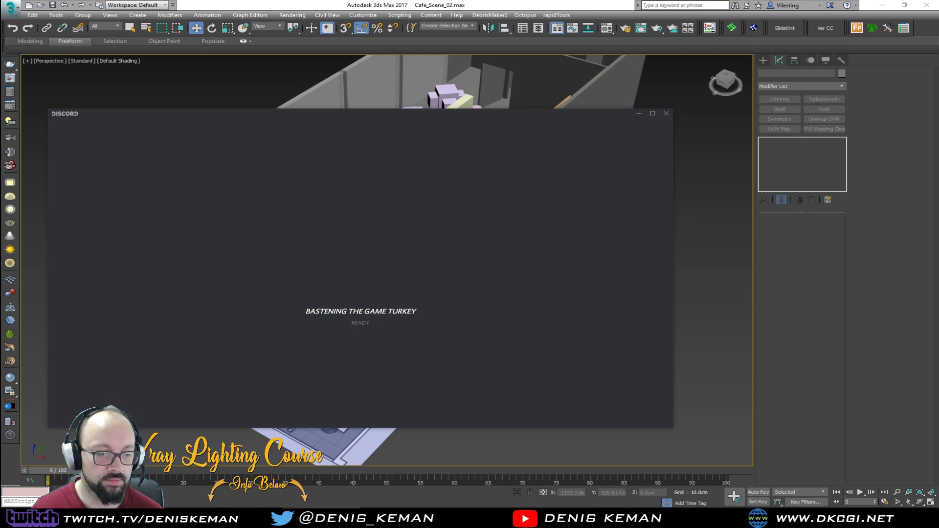
{"action": "left_click_drag", "start_coordinate": [481, 116], "coordinate": [508, 108]}
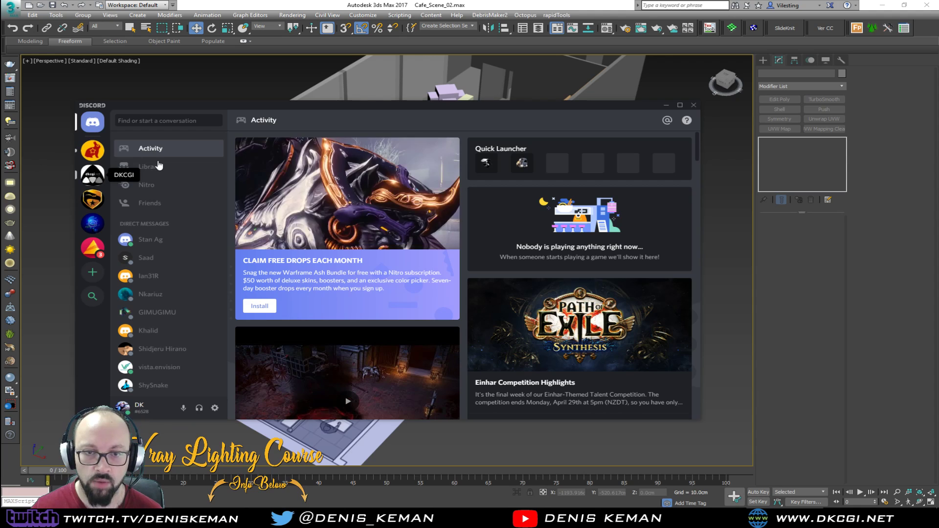
{"action": "left_click", "coordinate": [92, 174]}
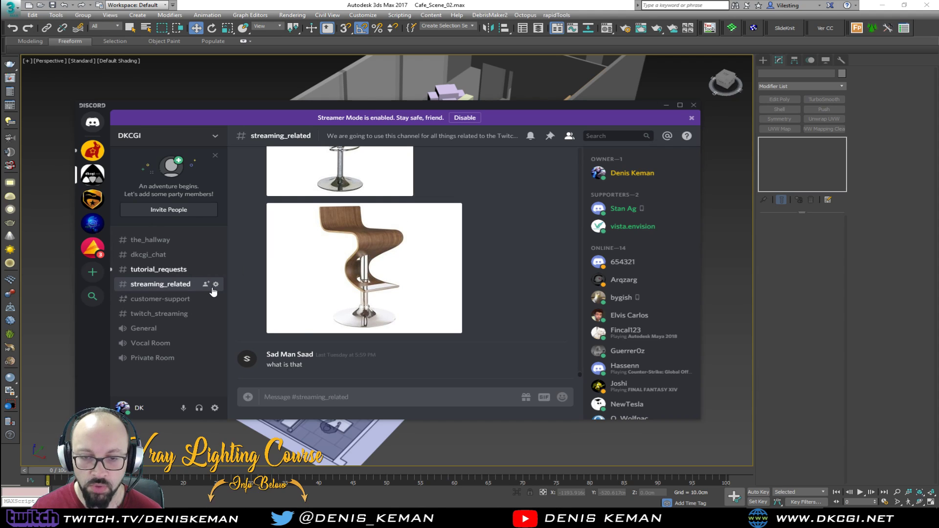
{"action": "left_click_drag", "start_coordinate": [317, 106], "coordinate": [435, 0]}
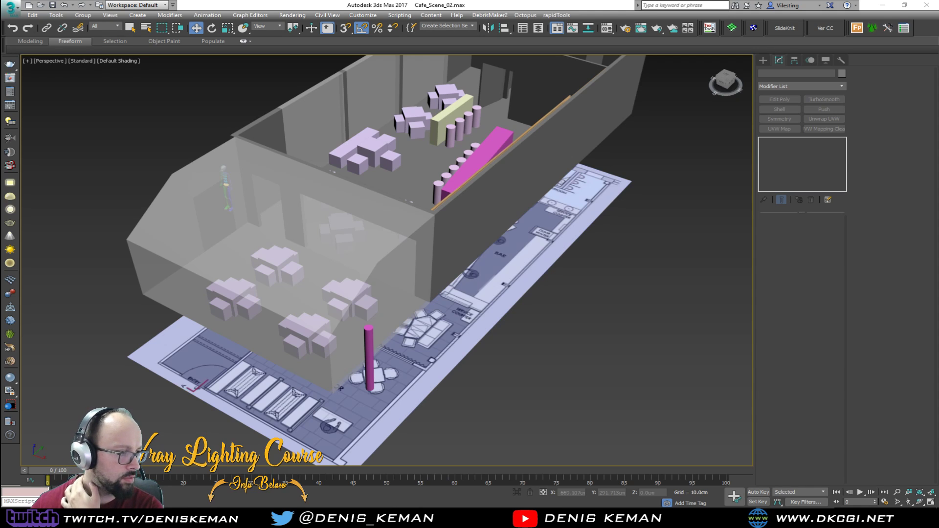
{"action": "left_click_drag", "start_coordinate": [0, 159], "coordinate": [396, 101]}
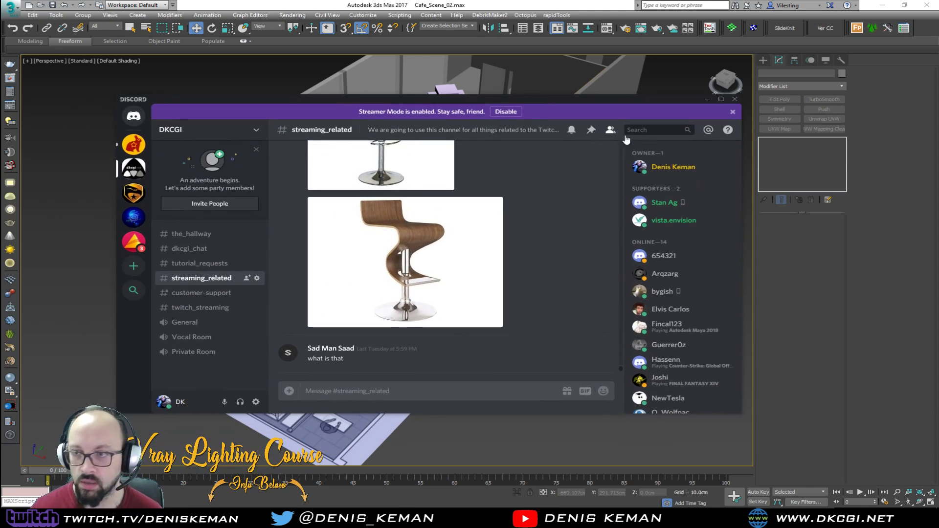
{"action": "left_click", "coordinate": [732, 112]}
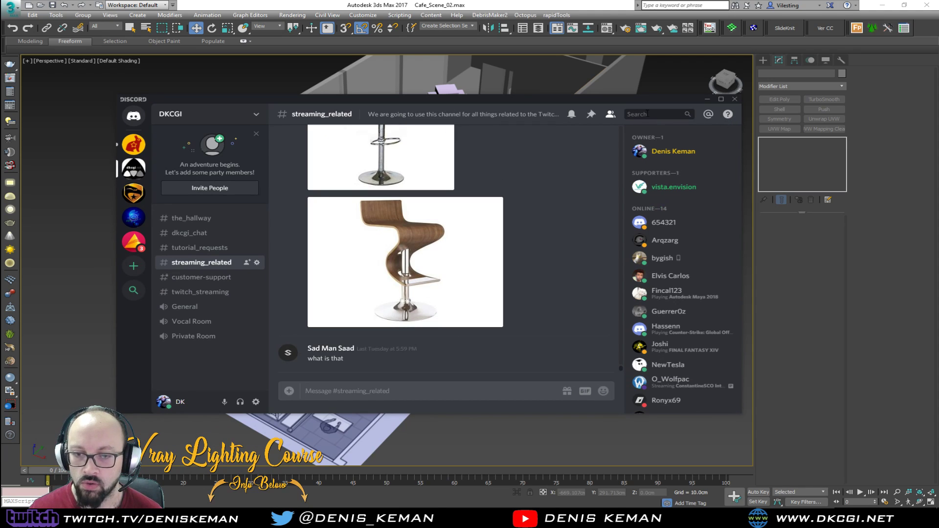
{"action": "left_click_drag", "start_coordinate": [639, 103], "coordinate": [0, 103]}
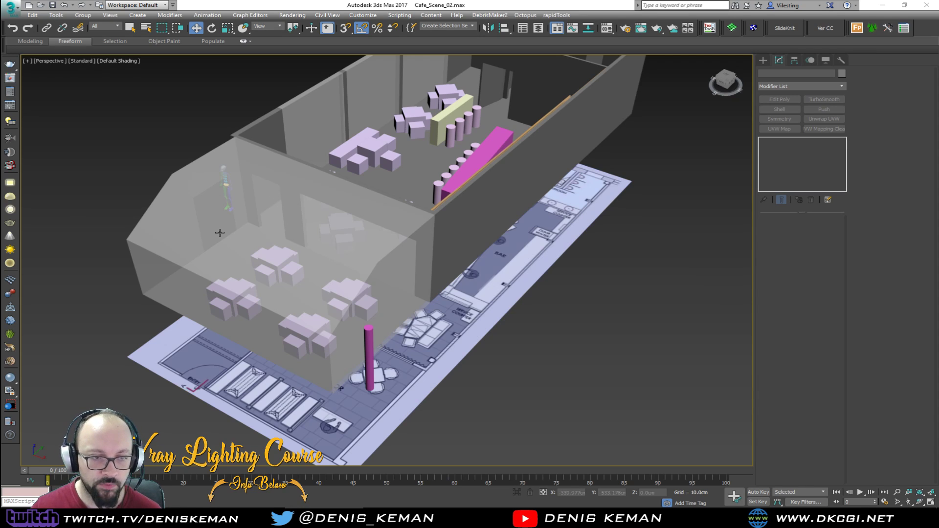
Inspect the interior table placeholders and examine the matching sofa seating, wooden tables and pendant lamps in the CoffeeLab tour.
{"action": "scroll", "coordinate": [330, 204], "scroll_direction": "up", "scroll_amount": 6}
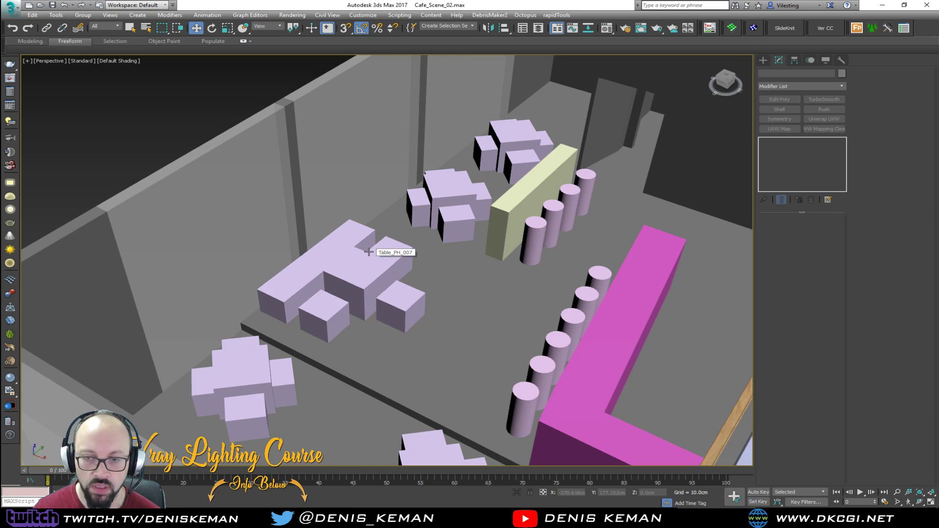
{"action": "mouse_move", "coordinate": [369, 252]}
{"action": "middle_mouse_down", "text": "alt"}
{"action": "mouse_move", "coordinate": [313, 237]}
{"action": "mouse_move", "coordinate": [375, 240]}
{"action": "middle_mouse_up", "text": "alt"}
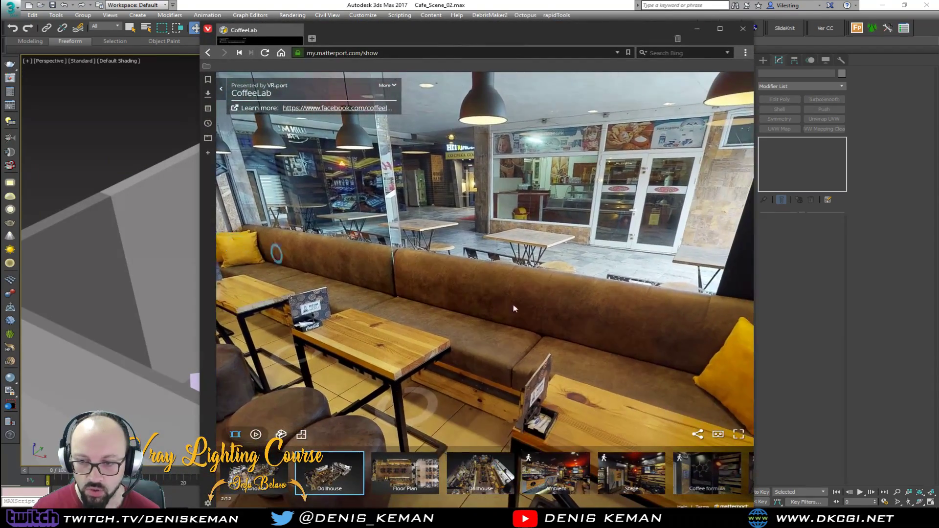
{"action": "left_click_drag", "start_coordinate": [548, 315], "coordinate": [306, 335]}
{"action": "left_click_drag", "start_coordinate": [482, 102], "coordinate": [470, 279]}
{"action": "left_click_drag", "start_coordinate": [413, 175], "coordinate": [631, 223]}
{"action": "left_click_drag", "start_coordinate": [432, 246], "coordinate": [460, 144]}
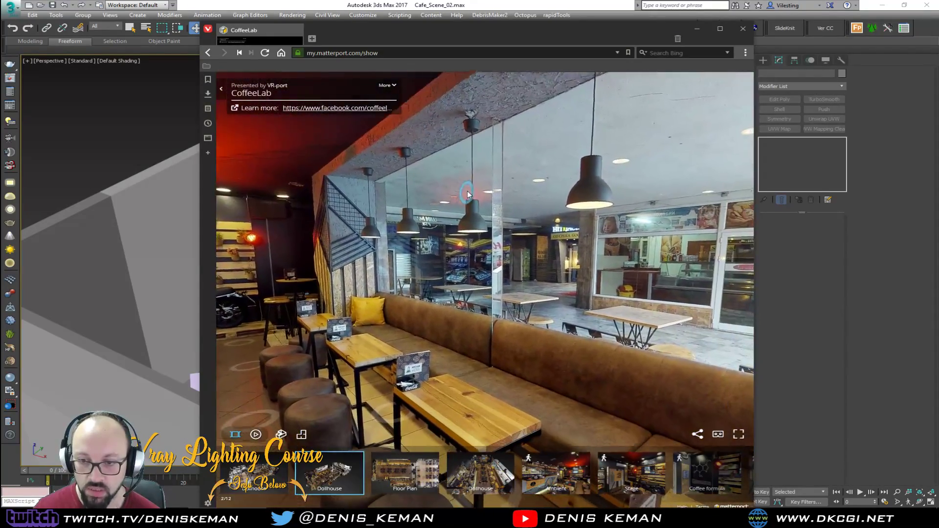
{"action": "left_click", "coordinate": [429, 324]}
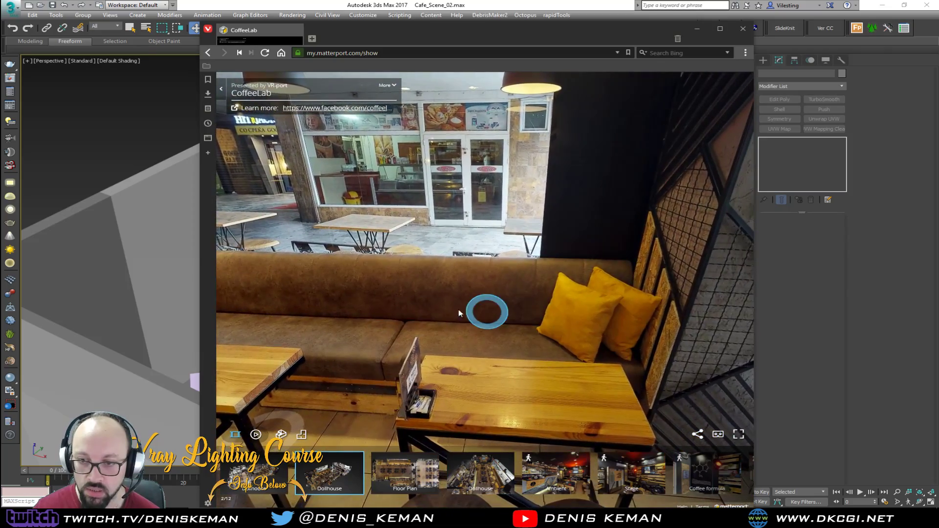
{"action": "left_click_drag", "start_coordinate": [460, 313], "coordinate": [629, 310]}
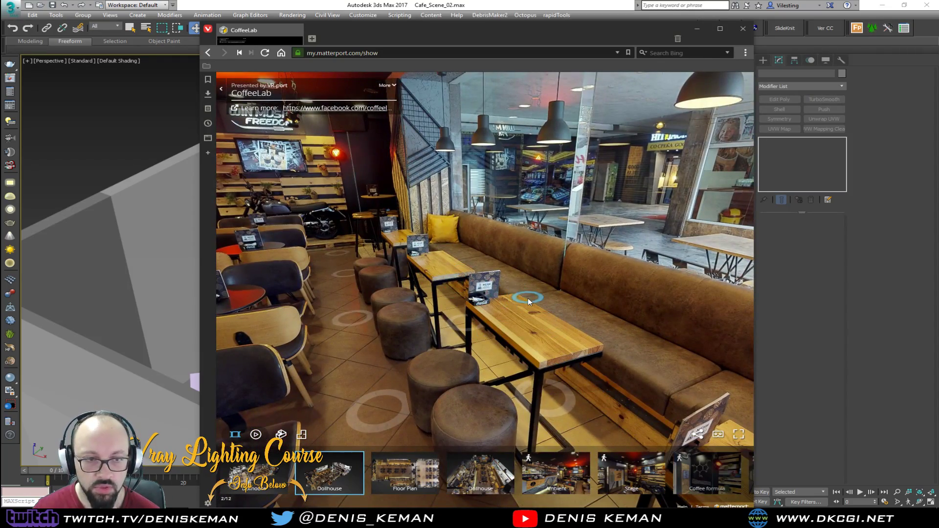
{"action": "left_click", "coordinate": [528, 300]}
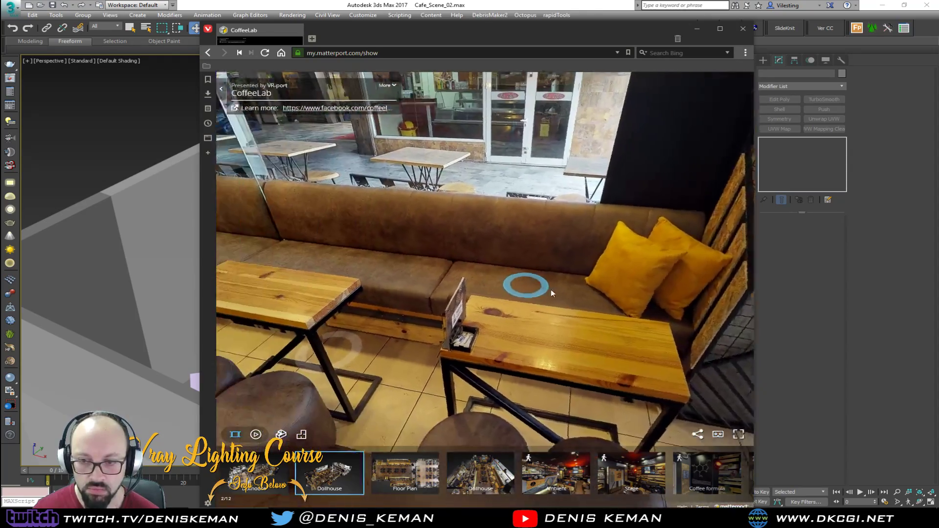
Examine the ceiling beam and the decorative mesh and wood wall panelling beside the sofa in the CoffeeLab tour.
{"action": "left_click_drag", "start_coordinate": [539, 289], "coordinate": [738, 331]}
{"action": "left_click_drag", "start_coordinate": [362, 247], "coordinate": [384, 398]}
{"action": "left_click_drag", "start_coordinate": [635, 195], "coordinate": [350, 260]}
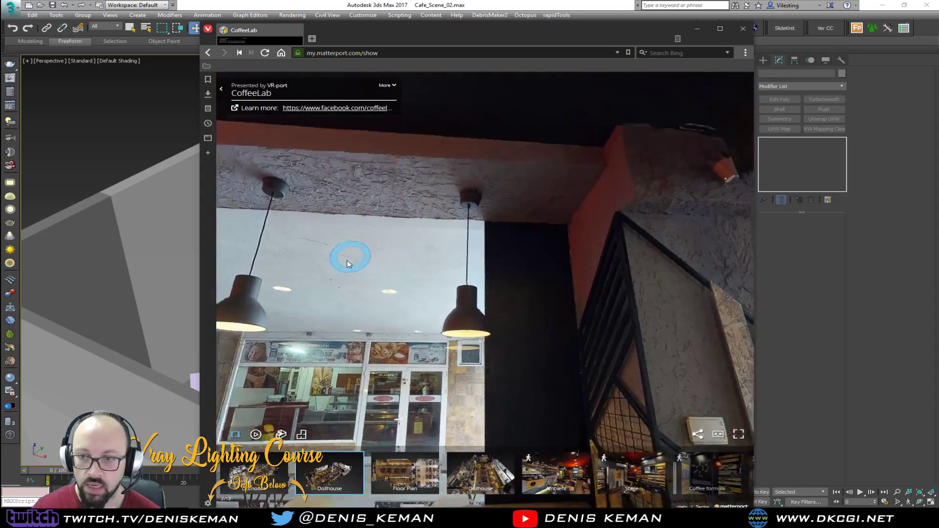
{"action": "left_click_drag", "start_coordinate": [485, 232], "coordinate": [333, 211]}
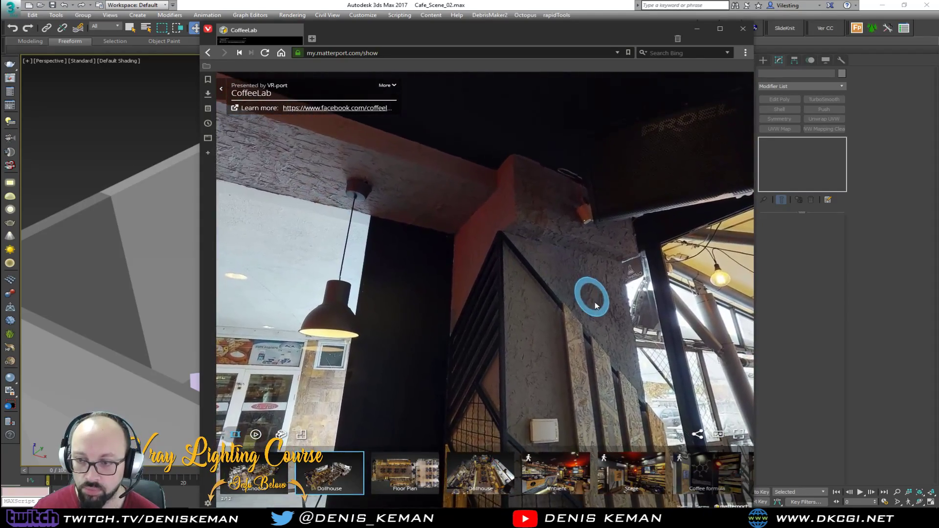
{"action": "left_click", "coordinate": [527, 302]}
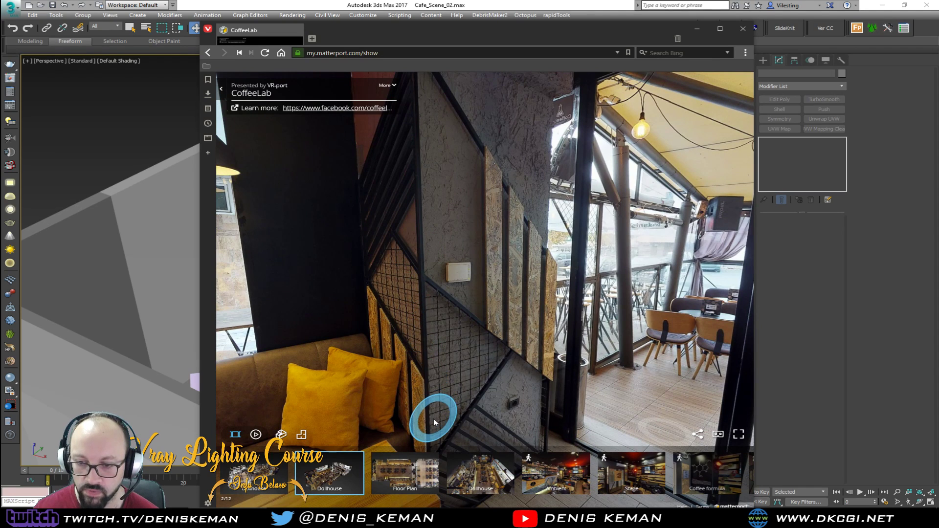
{"action": "left_click_drag", "start_coordinate": [417, 196], "coordinate": [427, 216]}
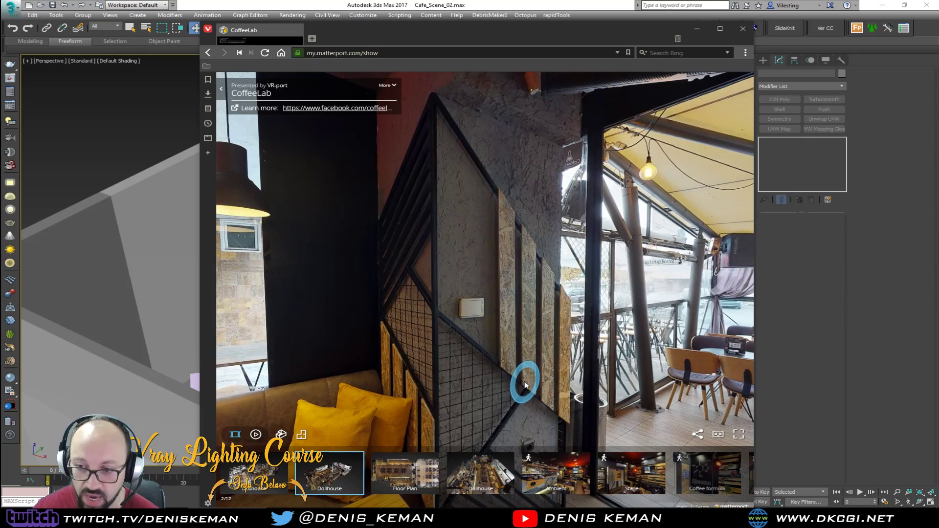
Examine the wall panelling by the sofa and the row of wooden tables and round leather stools in the CoffeeLab tour.
{"action": "left_click_drag", "start_coordinate": [523, 256], "coordinate": [536, 163]}
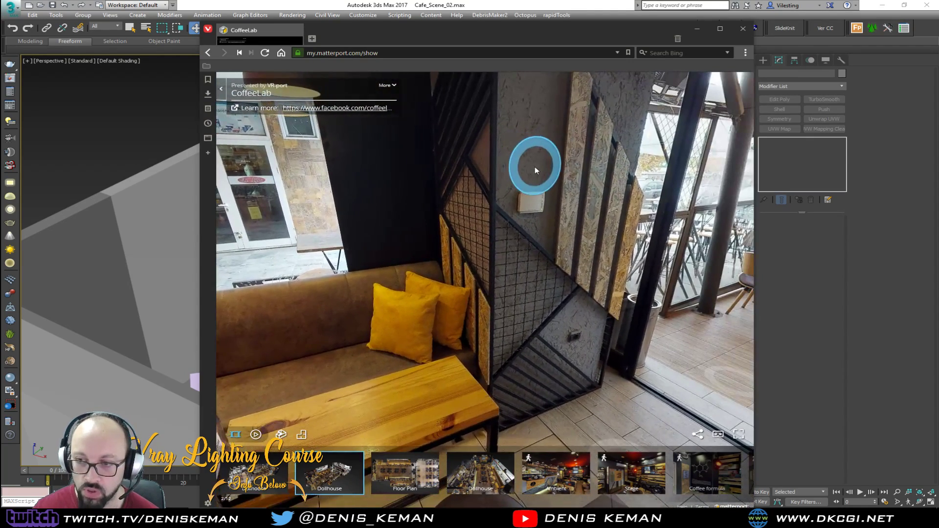
{"action": "left_click", "coordinate": [375, 304]}
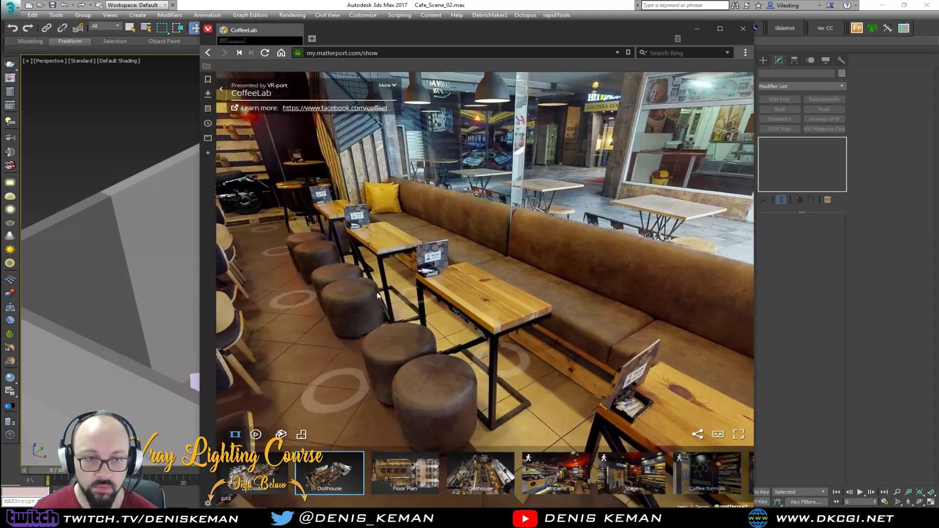
{"action": "left_click_drag", "start_coordinate": [377, 296], "coordinate": [650, 367]}
Examine the bar counter's mesh and wood cladding and the seating area beyond it, then move the CoffeeLab tour off the scene.
{"action": "left_click", "coordinate": [467, 311]}
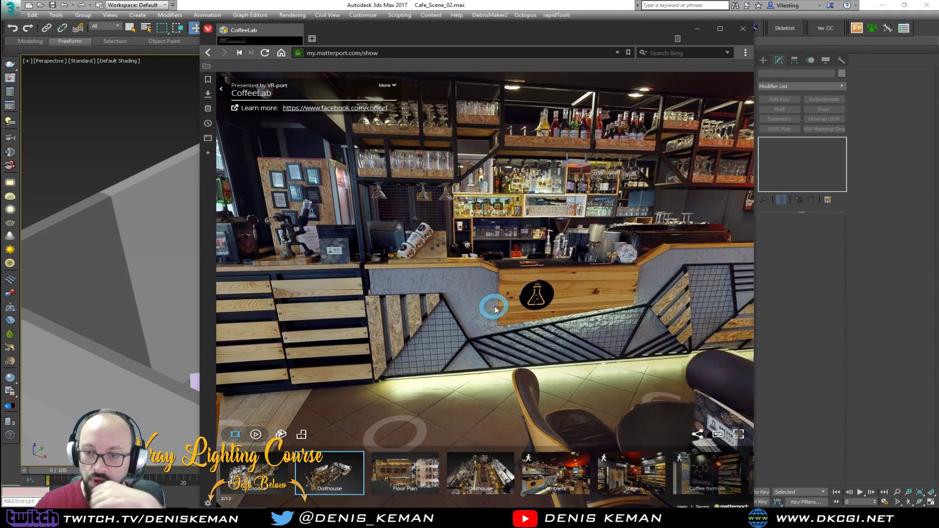
{"action": "left_click", "coordinate": [502, 313]}
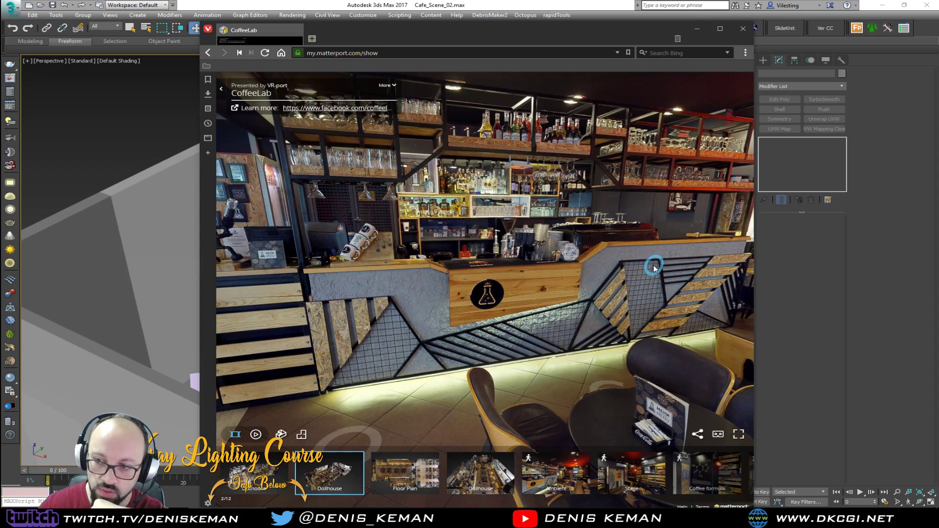
{"action": "left_click", "coordinate": [567, 314]}
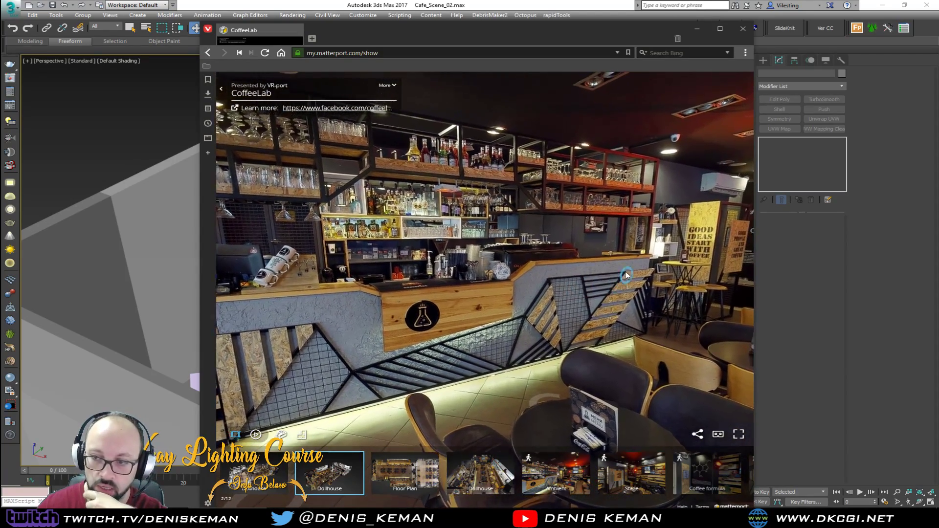
{"action": "left_click_drag", "start_coordinate": [535, 297], "coordinate": [308, 301]}
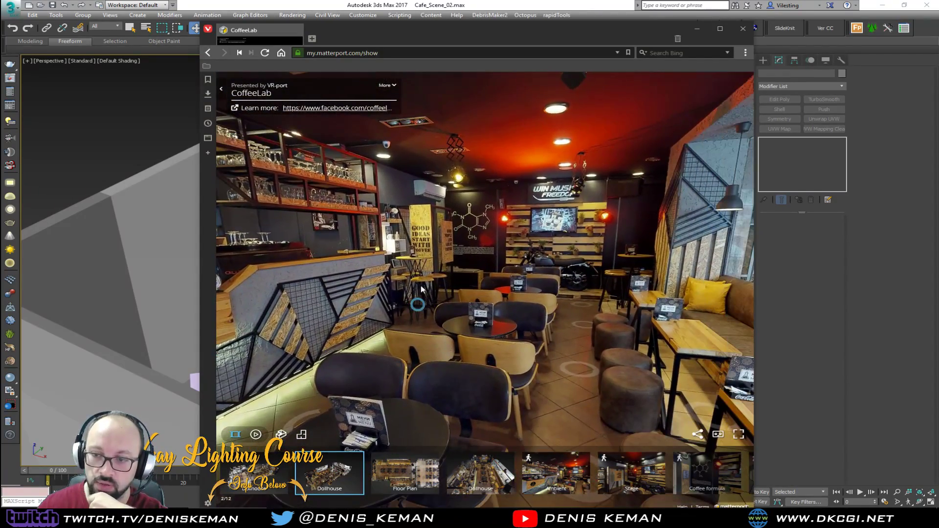
{"action": "left_click_drag", "start_coordinate": [552, 38], "coordinate": [0, 92]}
Isolate the outside structure placeholder in the scene and display its edged faces.
{"action": "scroll", "coordinate": [241, 261], "scroll_direction": "down", "scroll_amount": 4}
{"action": "middle_click_drag", "start_coordinate": [284, 250], "coordinate": [409, 178]}
{"action": "scroll", "coordinate": [409, 178], "scroll_direction": "down", "scroll_amount": 3}
{"action": "middle_click_drag", "start_coordinate": [364, 230], "coordinate": [517, 221]}
{"action": "left_click", "coordinate": [453, 235]}
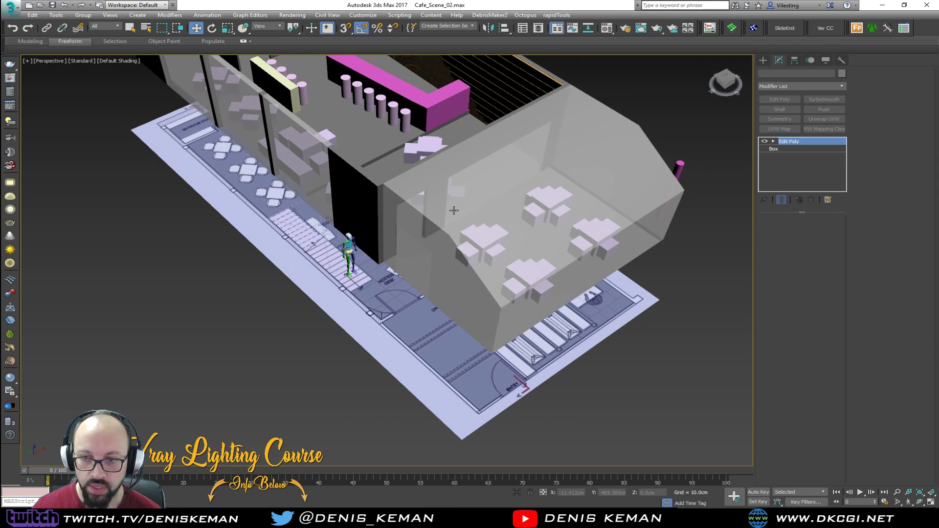
{"action": "key", "text": "z"}
{"action": "middle_click_drag", "start_coordinate": [442, 225], "coordinate": [479, 202], "text": "alt"}
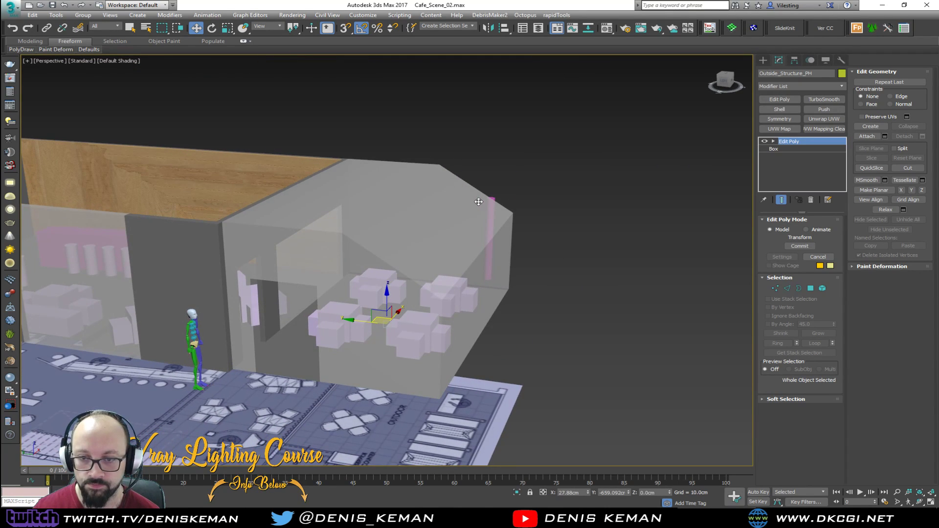
{"action": "key", "text": "alt+q"}
{"action": "left_click", "coordinate": [573, 161]}
{"action": "key", "text": "F4"}
{"action": "middle_click_drag", "start_coordinate": [406, 221], "coordinate": [286, 223], "text": "alt"}
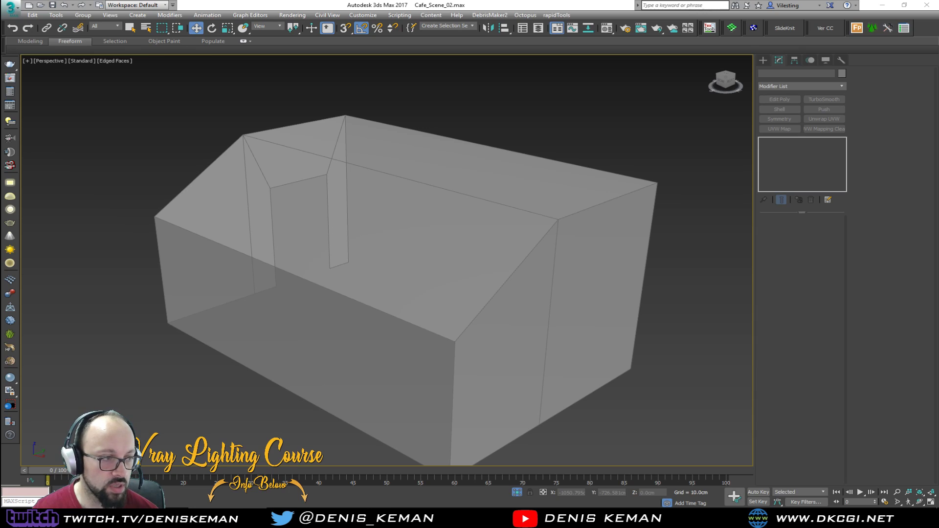
Examine the slanted posts and roof beams of the outdoor seating area in the CoffeeLab tour.
{"action": "left_click_drag", "start_coordinate": [0, 37], "coordinate": [405, 36]}
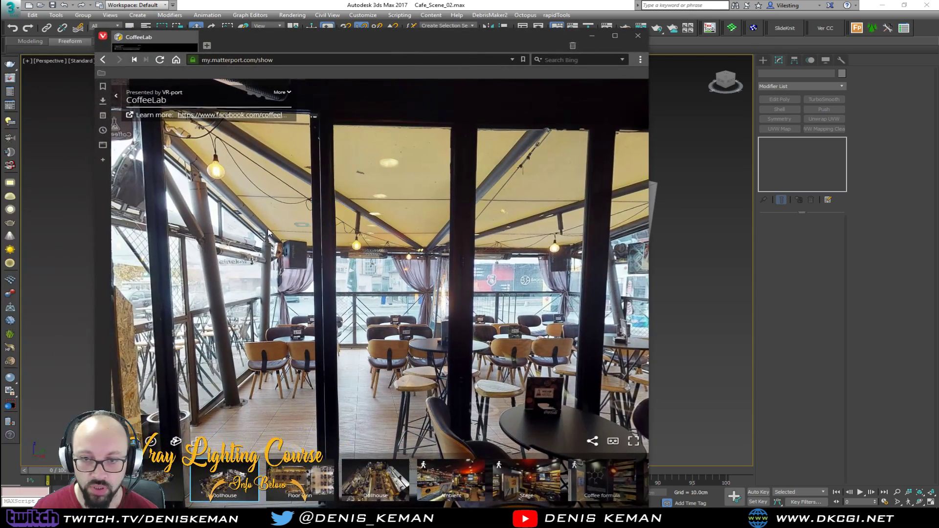
{"action": "left_click", "coordinate": [293, 268]}
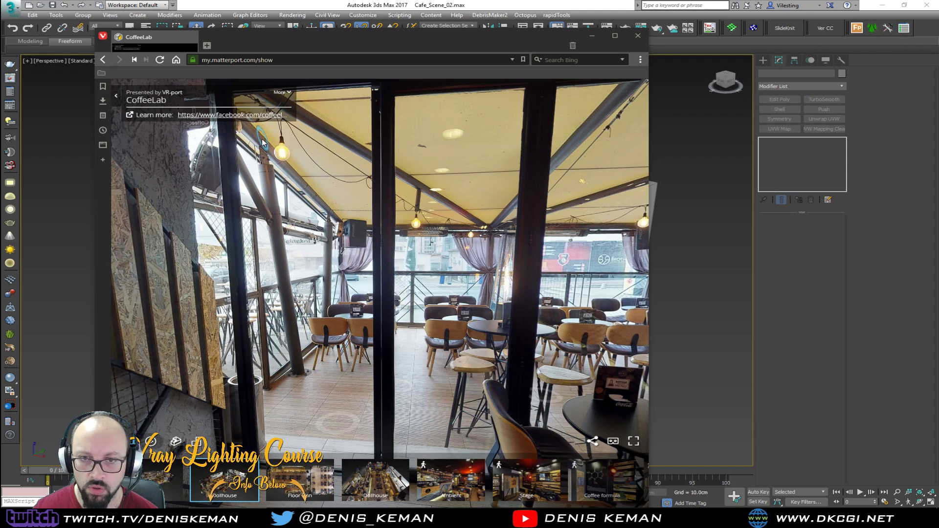
{"action": "left_click", "coordinate": [369, 278]}
{"action": "left_click_drag", "start_coordinate": [395, 291], "coordinate": [607, 321]}
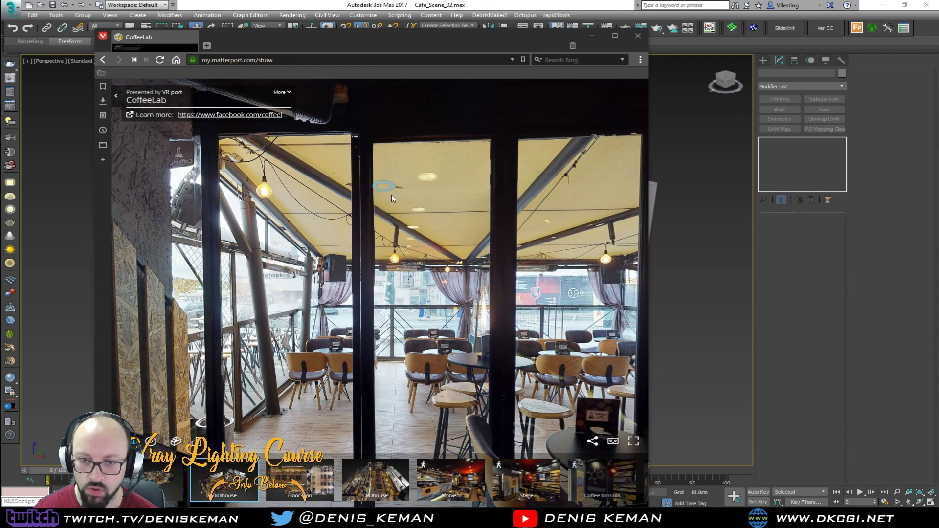
{"action": "left_click_drag", "start_coordinate": [429, 51], "coordinate": [938, 49]}
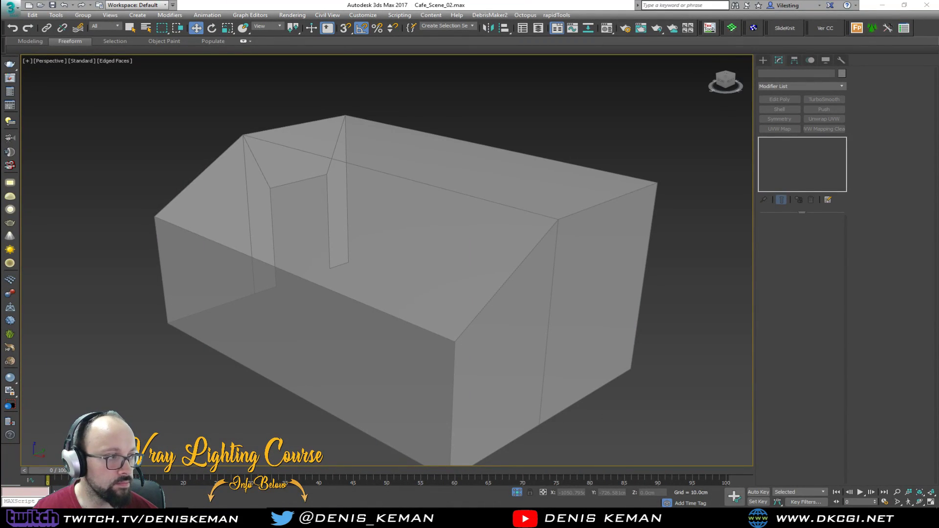
End the isolation and isolate the outside structure together with the pink cylinder beside it.
{"action": "middle_click_drag", "start_coordinate": [249, 281], "coordinate": [333, 241], "text": "alt"}
{"action": "right_click", "coordinate": [468, 216]}
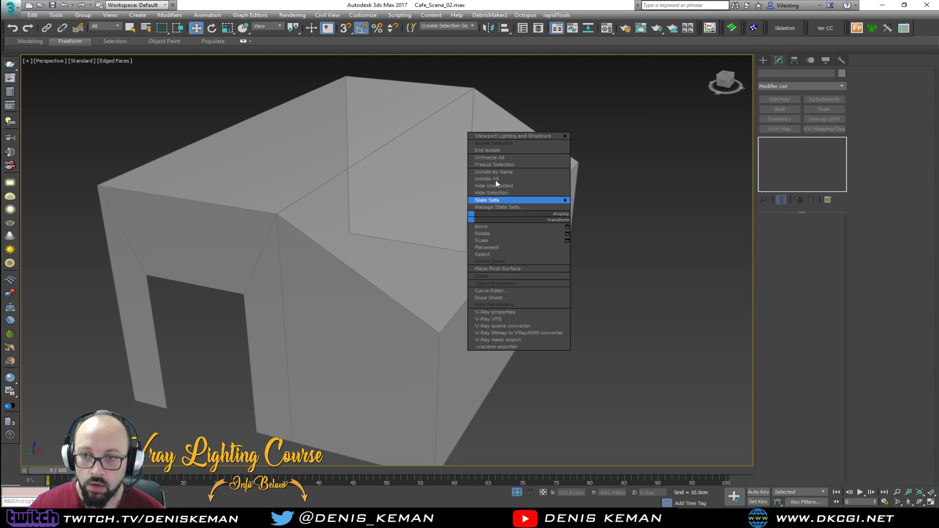
{"action": "left_click", "coordinate": [499, 152]}
{"action": "middle_click_drag", "start_coordinate": [498, 270], "coordinate": [455, 285], "text": "alt"}
{"action": "left_click", "coordinate": [579, 287]}
{"action": "left_click", "coordinate": [538, 320], "text": "ctrl"}
{"action": "key", "text": "alt+q"}
{"action": "left_click", "coordinate": [611, 307]}
Set the pink cylinder's height segments to 1.
{"action": "left_click", "coordinate": [592, 310]}
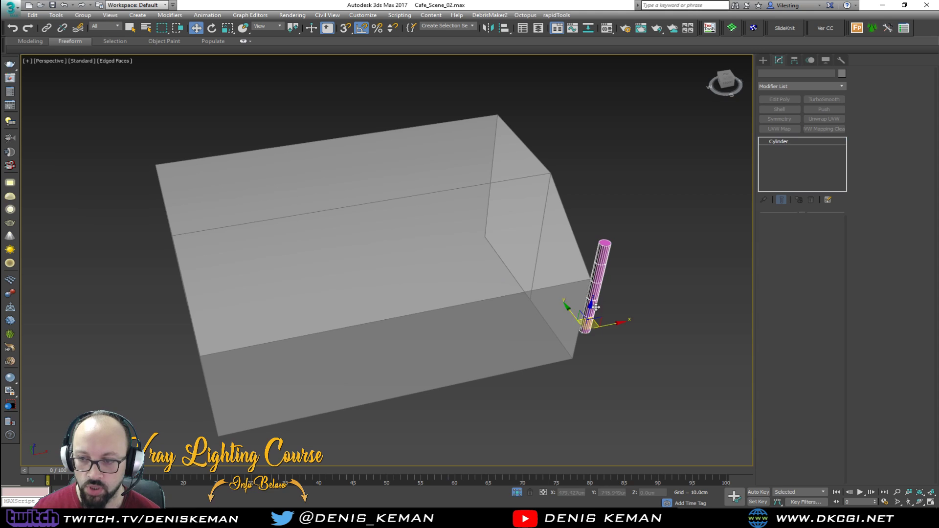
{"action": "left_click", "coordinate": [530, 305]}
{"action": "middle_click_drag", "start_coordinate": [531, 304], "coordinate": [449, 292], "text": "alt"}
{"action": "middle_click_drag", "start_coordinate": [385, 307], "coordinate": [445, 218]}
{"action": "left_click", "coordinate": [390, 362]}
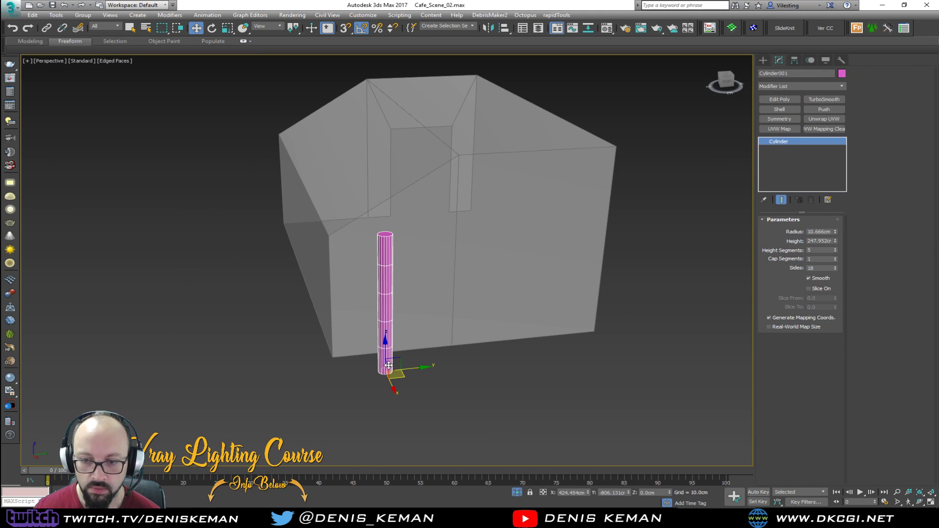
{"action": "middle_click_drag", "start_coordinate": [449, 248], "coordinate": [461, 301], "text": "alt"}
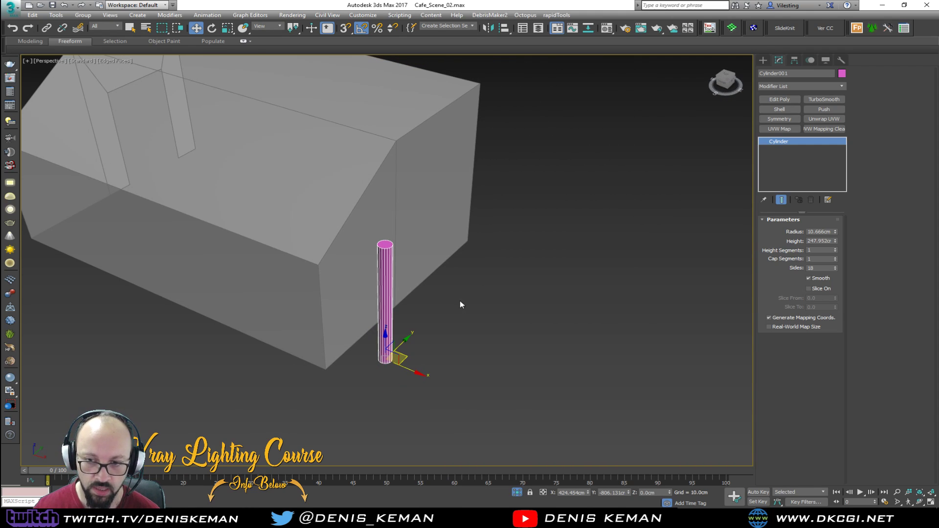
Move the cylinder onto the outside structure's nearest bottom corner and centre it exactly there in the Top view.
{"action": "left_click_drag", "start_coordinate": [407, 357], "coordinate": [345, 366]}
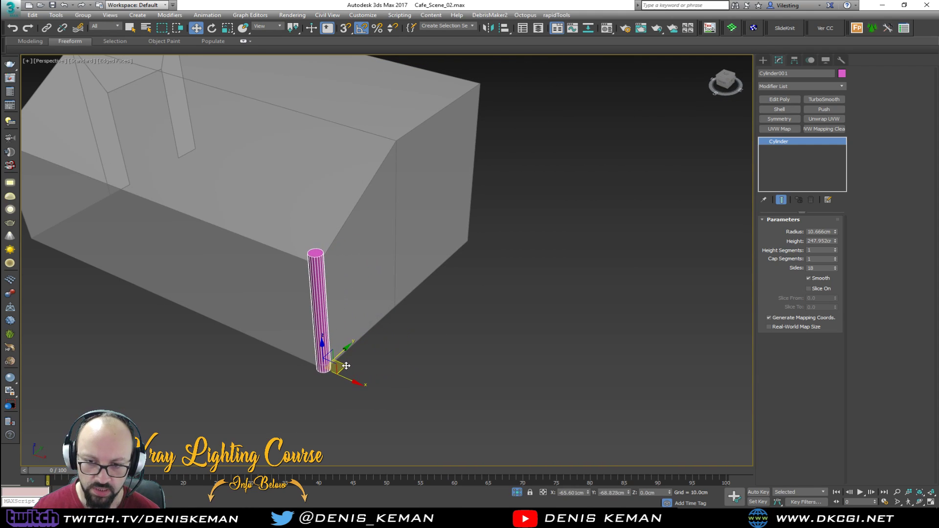
{"action": "key", "text": "alt+w"}
{"action": "right_click", "coordinate": [177, 183]}
{"action": "key", "text": "z"}
{"action": "key", "text": "alt+w"}
{"action": "key", "text": "alt+x"}
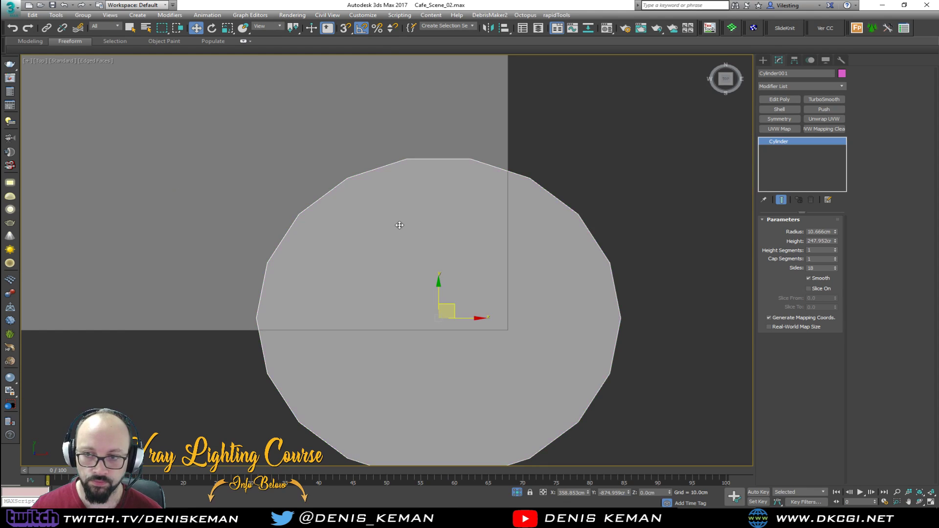
{"action": "middle_click_drag", "start_coordinate": [419, 223], "coordinate": [348, 204]}
{"action": "left_click_drag", "start_coordinate": [387, 284], "coordinate": [454, 301]}
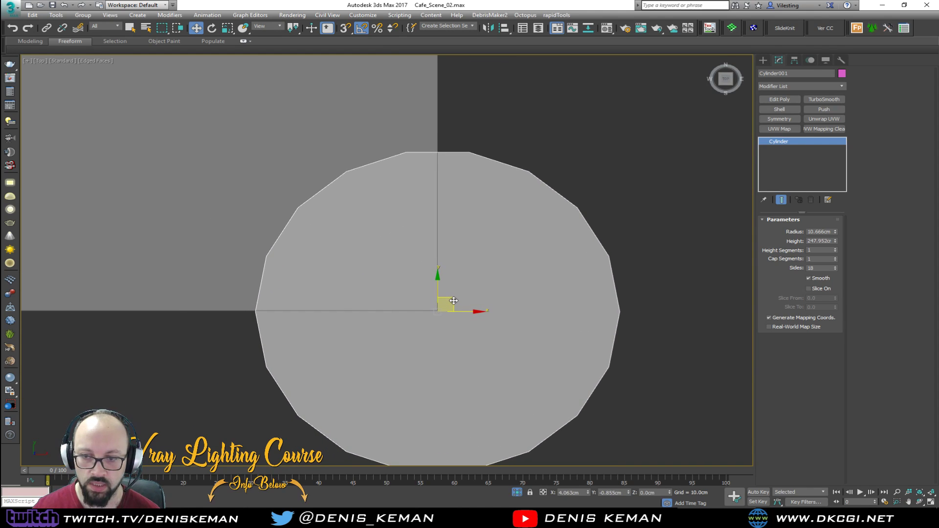
Copy the corner cylinder along X to the other end of the structure's outer long side.
{"action": "scroll", "coordinate": [454, 301], "scroll_direction": "down", "scroll_amount": 15}
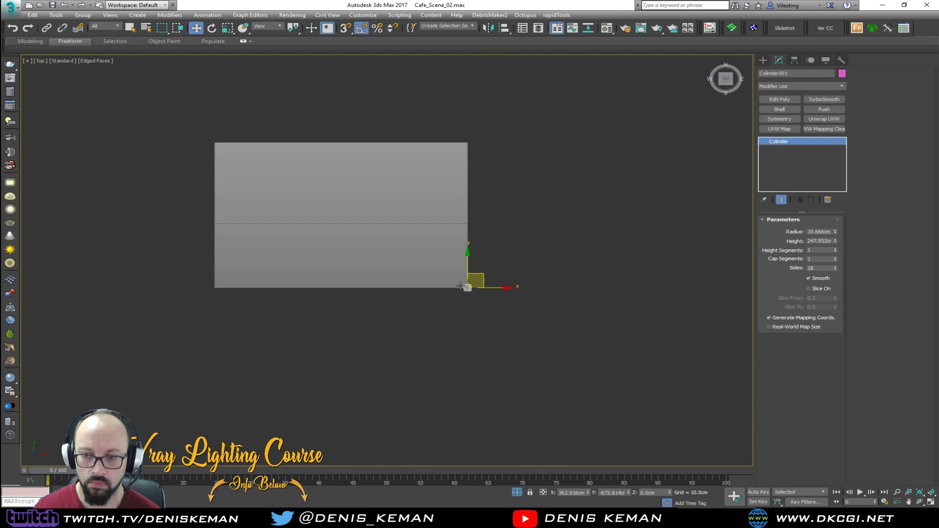
{"action": "left_click_drag", "start_coordinate": [486, 286], "coordinate": [239, 290], "text": "shift"}
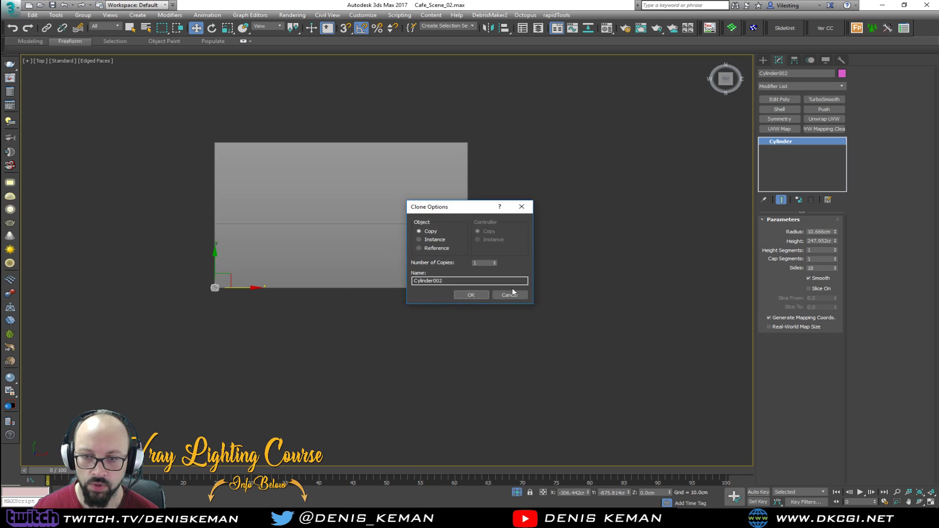
{"action": "left_click", "coordinate": [476, 297]}
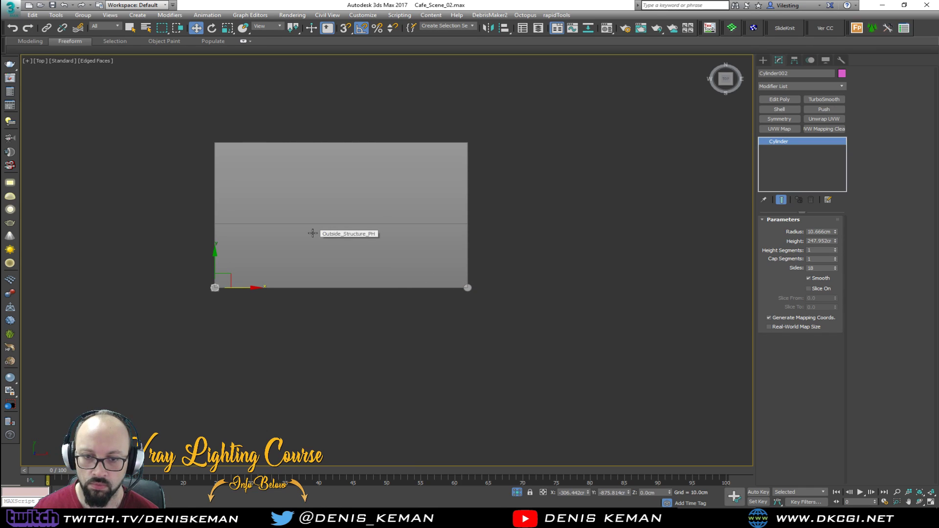
Copy both corner cylinders along Y to the two corners on the structure's opposite long side.
{"action": "left_click", "coordinate": [471, 287], "text": "ctrl"}
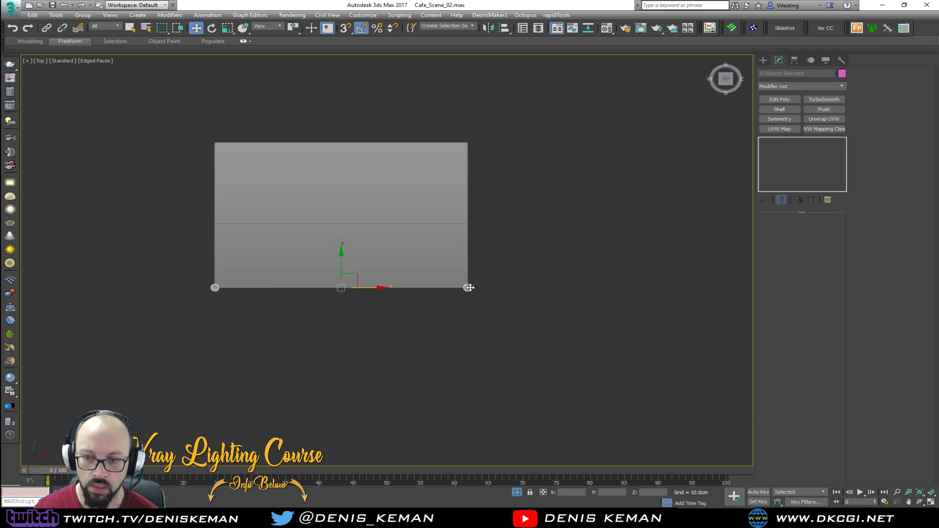
{"action": "mouse_move", "coordinate": [341, 254]}
{"action": "left_mouse_down", "text": "shift"}
{"action": "mouse_move", "coordinate": [346, 116]}
{"action": "mouse_move", "coordinate": [346, 123]}
{"action": "left_mouse_up", "text": "shift"}
{"action": "left_click", "coordinate": [472, 296]}
Rotate the two newly copied corner posts in the Perspective view so they lie horizontally across the structure's width.
{"action": "key", "text": "alt+w"}
{"action": "right_click", "coordinate": [553, 325]}
{"action": "key", "text": "alt+w"}
{"action": "middle_click_drag", "start_coordinate": [482, 239], "coordinate": [472, 289]}
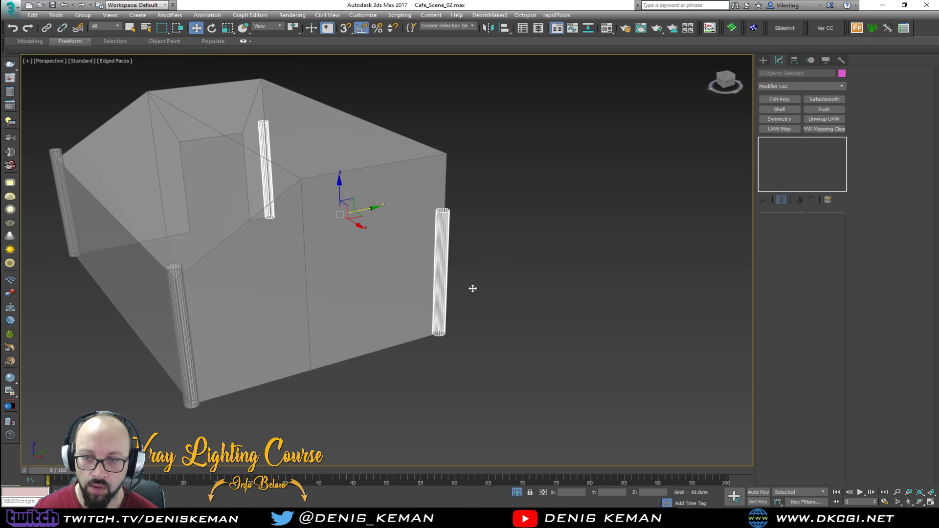
{"action": "left_click", "coordinate": [448, 216]}
{"action": "middle_click_drag", "start_coordinate": [448, 215], "coordinate": [486, 172], "text": "alt"}
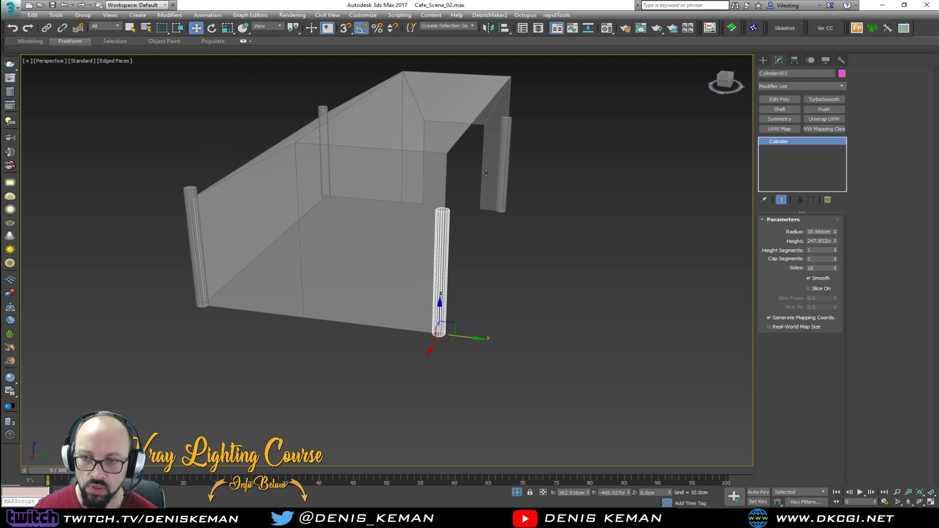
{"action": "left_click", "coordinate": [508, 153], "text": "ctrl"}
{"action": "key", "text": "e"}
{"action": "left_click_drag", "start_coordinate": [511, 201], "coordinate": [519, 234]}
{"action": "key", "text": "w"}
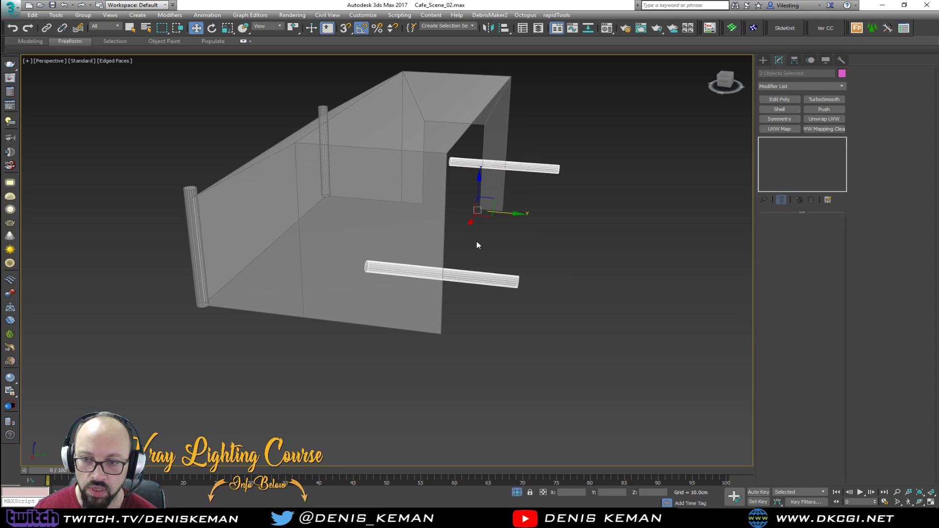
Raise the two horizontal cylinders to roof height and align them along Y with the flat part of the roof.
{"action": "left_click_drag", "start_coordinate": [477, 190], "coordinate": [481, 87]}
{"action": "middle_click_drag", "start_coordinate": [481, 87], "coordinate": [470, 181], "text": "alt"}
{"action": "scroll", "coordinate": [474, 195], "scroll_direction": "down", "scroll_amount": 3}
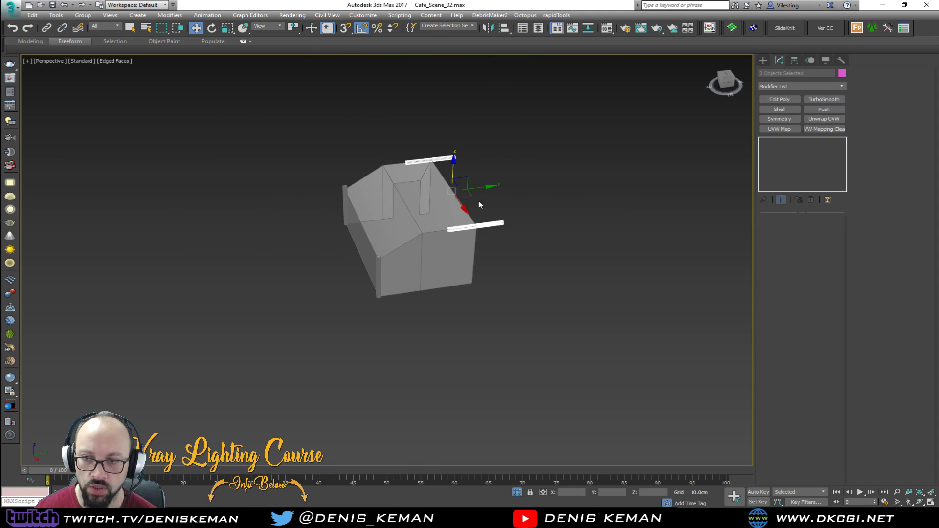
{"action": "left_click_drag", "start_coordinate": [481, 189], "coordinate": [456, 196]}
{"action": "scroll", "coordinate": [434, 222], "scroll_direction": "up", "scroll_amount": 4}
{"action": "middle_click_drag", "start_coordinate": [433, 225], "coordinate": [449, 186], "text": "alt"}
{"action": "scroll", "coordinate": [478, 189], "scroll_direction": "up", "scroll_amount": 3}
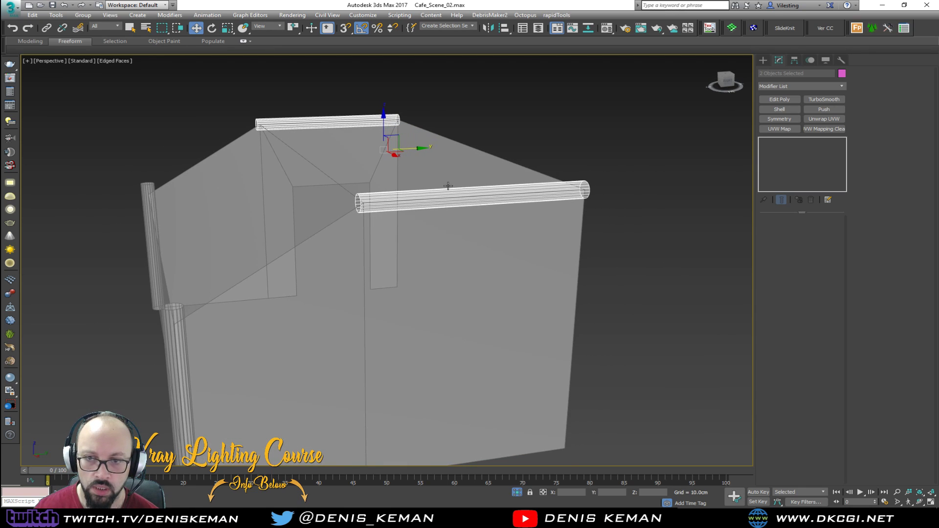
Create copies of the two horizontal roof cylinders rotated 30 degrees about X for the sloped part of the roof.
{"action": "key", "text": "e"}
{"action": "left_click_drag", "start_coordinate": [355, 131], "coordinate": [350, 144]}
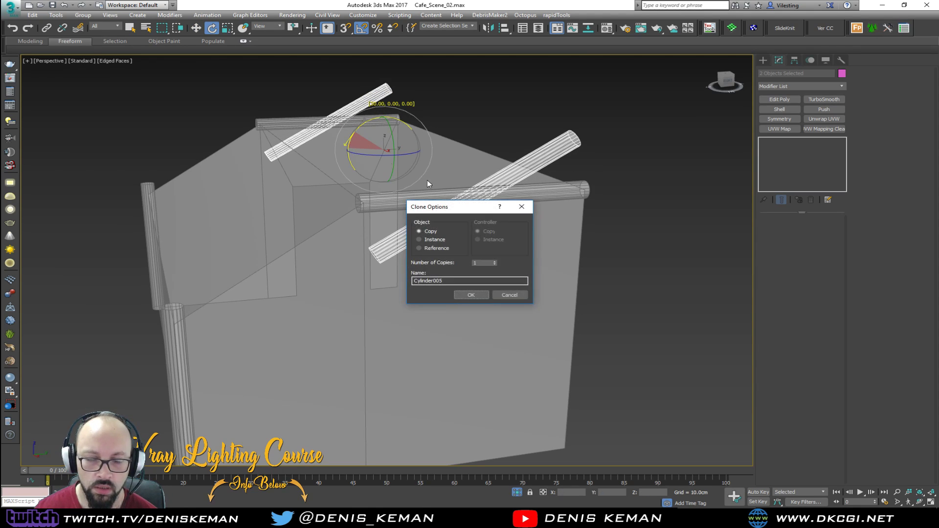
{"action": "left_click", "coordinate": [470, 295]}
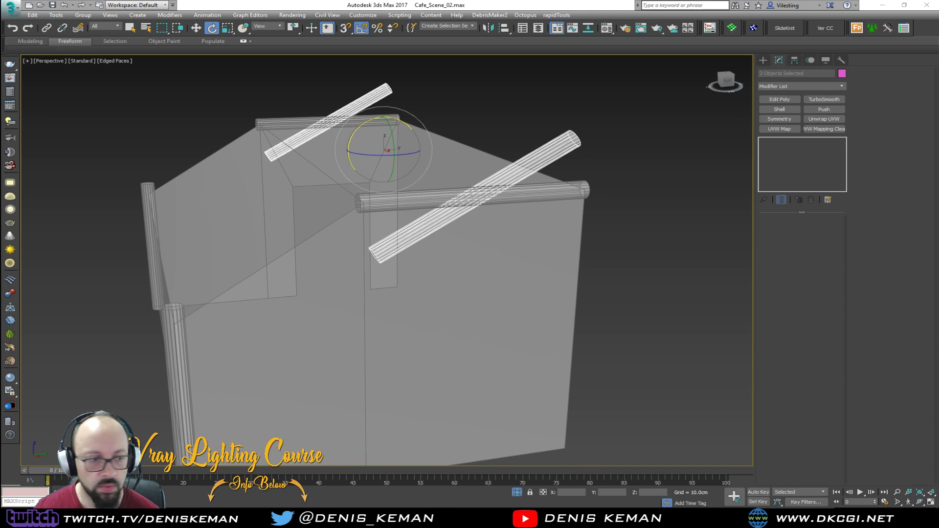
Post the CoffeeLab Matterport tour link in Discord's streaming_related channel and move the Discord window off the scene.
{"action": "left_click_drag", "start_coordinate": [1, 162], "coordinate": [462, 100]}
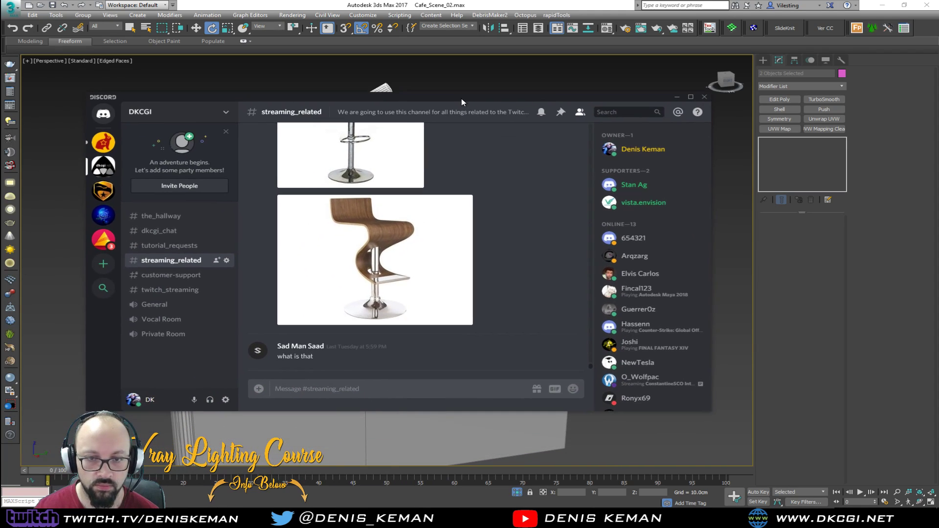
{"action": "type", "text": "https://my.matterport.com/show/?m=MDJ22d6PzUY&ts=1&fbclid=IwAR0FYT0Y79d-68RJzuQz1b7ujTXhWVzV6TdstY7KGXsm88QB8uxX4CsiXSw"}
{"action": "key", "text": "Return"}
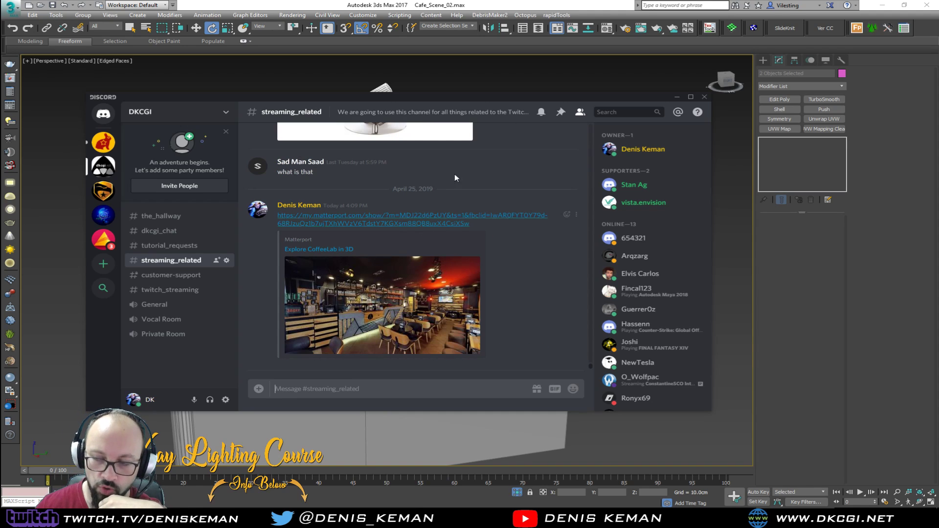
{"action": "left_click_drag", "start_coordinate": [615, 95], "coordinate": [630, 86]}
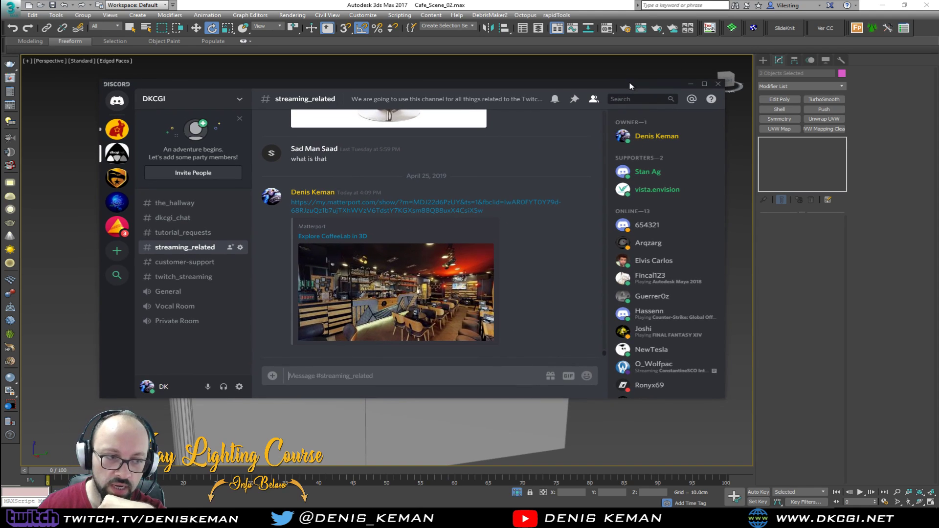
{"action": "left_click_drag", "start_coordinate": [602, 85], "coordinate": [1, 68]}
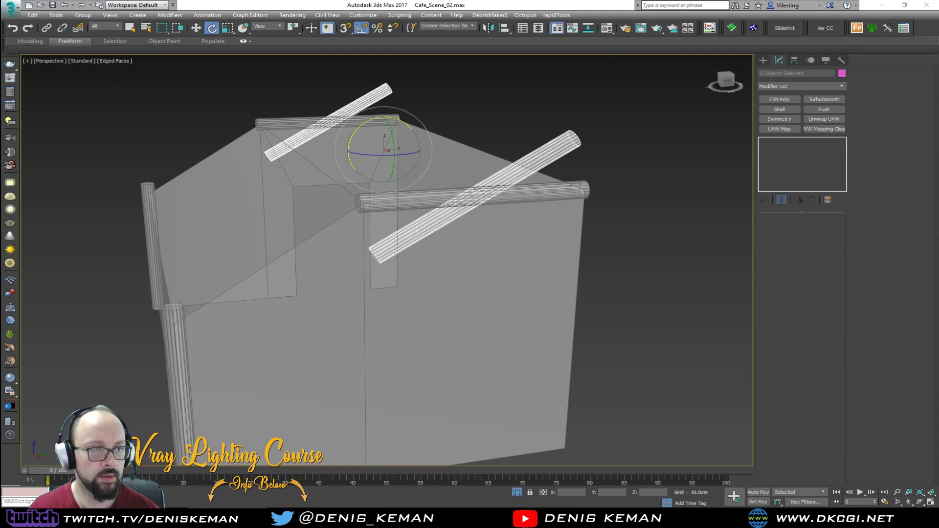
Move the two angled cylinders in the Left view so they run down from the flat roof beams to the front posts.
{"action": "middle_click", "coordinate": [302, 239]}
{"action": "key", "text": "alt+w"}
{"action": "middle_click", "coordinate": [568, 157]}
{"action": "key", "text": "z"}
{"action": "middle_click", "coordinate": [207, 343]}
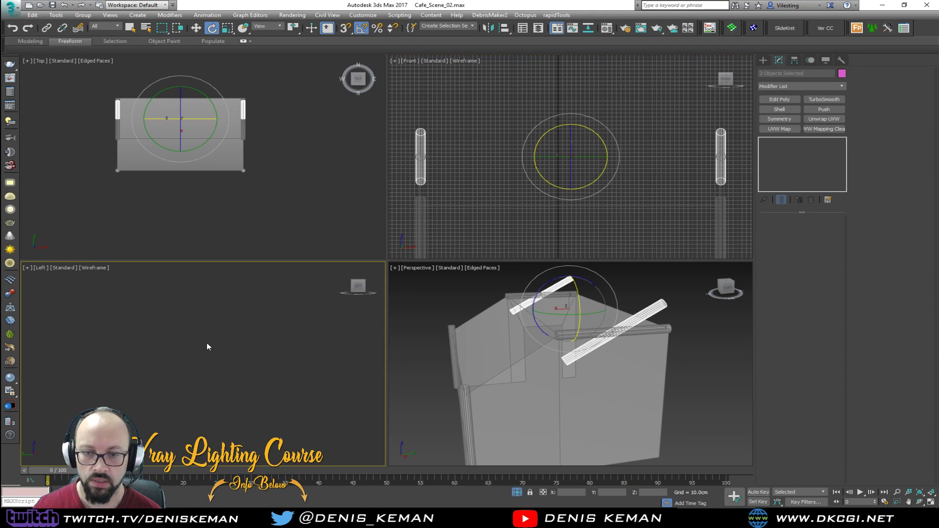
{"action": "key", "text": "alt+w"}
{"action": "key", "text": "alt+w"}
{"action": "key", "text": "z"}
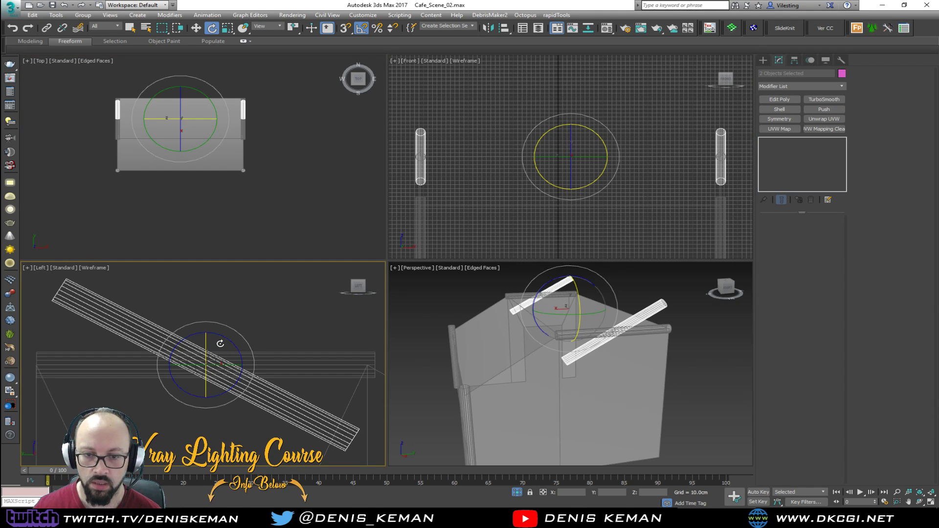
{"action": "key", "text": "alt+w"}
{"action": "scroll", "coordinate": [233, 271], "scroll_direction": "down", "scroll_amount": 10}
{"action": "scroll", "coordinate": [306, 291], "scroll_direction": "up", "scroll_amount": 5}
{"action": "key", "text": "w"}
{"action": "left_click_drag", "start_coordinate": [181, 198], "coordinate": [405, 253]}
{"action": "scroll", "coordinate": [392, 254], "scroll_direction": "up", "scroll_amount": 4}
{"action": "key", "text": "e"}
{"action": "key", "text": "a"}
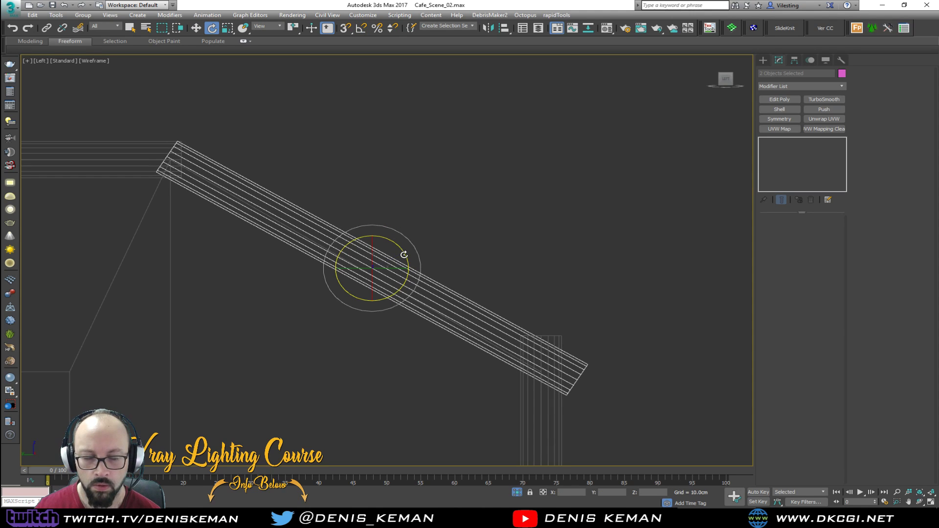
Isolate the two front posts, the two sloped beams and the two flat roof beams from the rest of the scene.
{"action": "key", "text": "alt+w"}
{"action": "middle_click", "coordinate": [451, 331]}
{"action": "key", "text": "alt+w"}
{"action": "middle_click_drag", "start_coordinate": [398, 285], "coordinate": [365, 291], "text": "alt"}
{"action": "scroll", "coordinate": [272, 272], "scroll_direction": "up", "scroll_amount": 3}
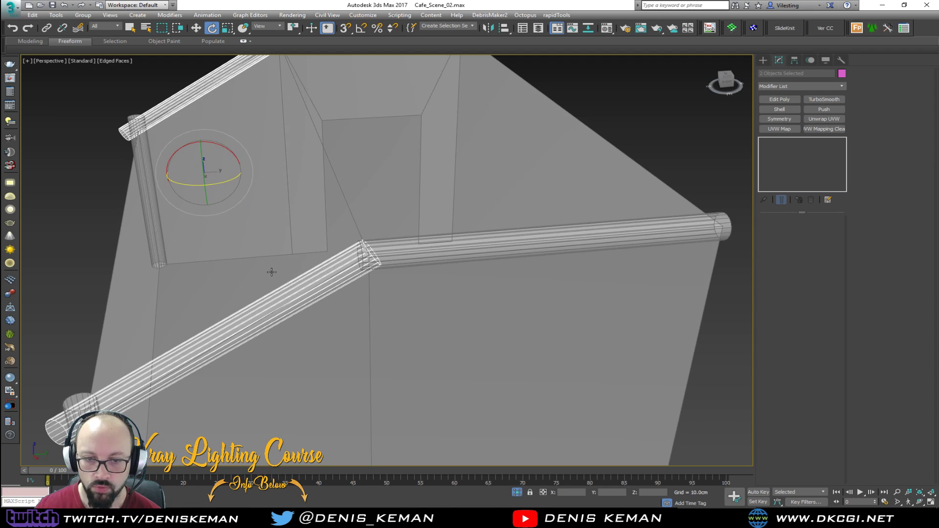
{"action": "scroll", "coordinate": [298, 278], "scroll_direction": "down", "scroll_amount": 5}
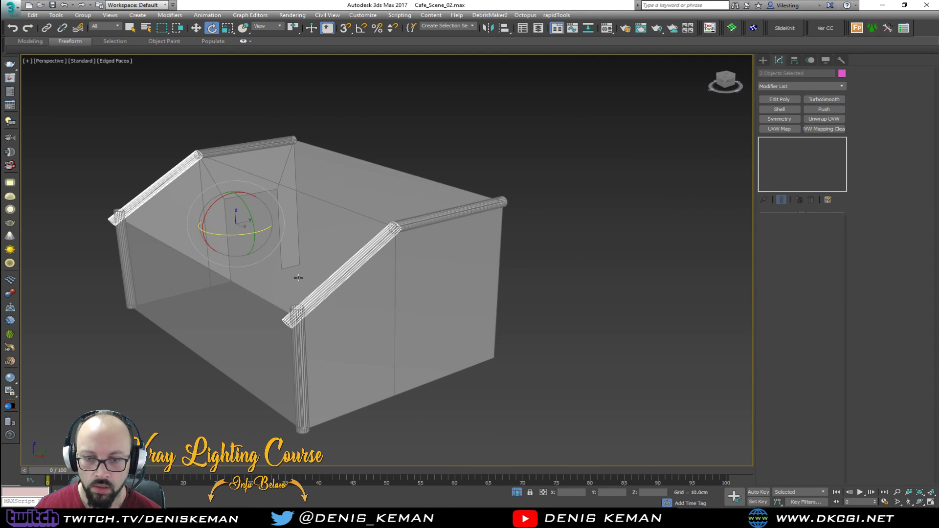
{"action": "left_click", "coordinate": [133, 251], "text": "ctrl"}
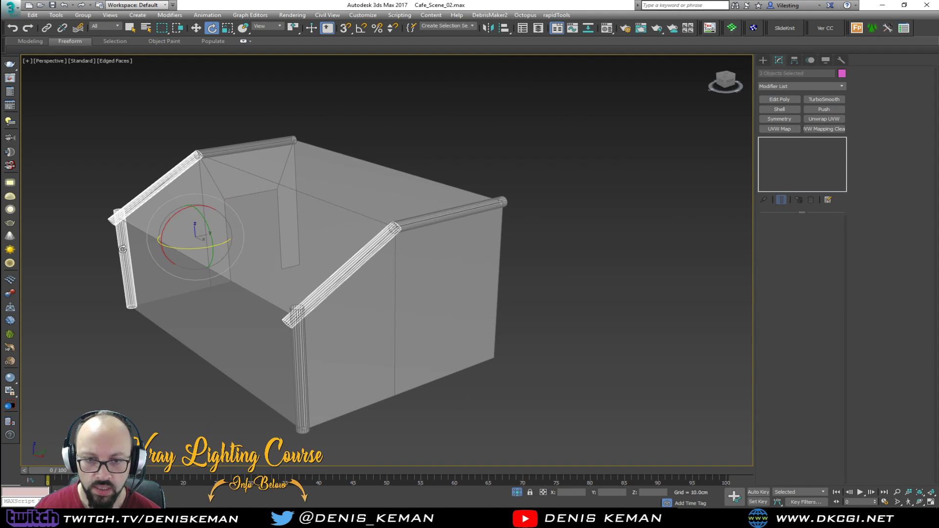
{"action": "left_click", "coordinate": [299, 336], "text": "ctrl"}
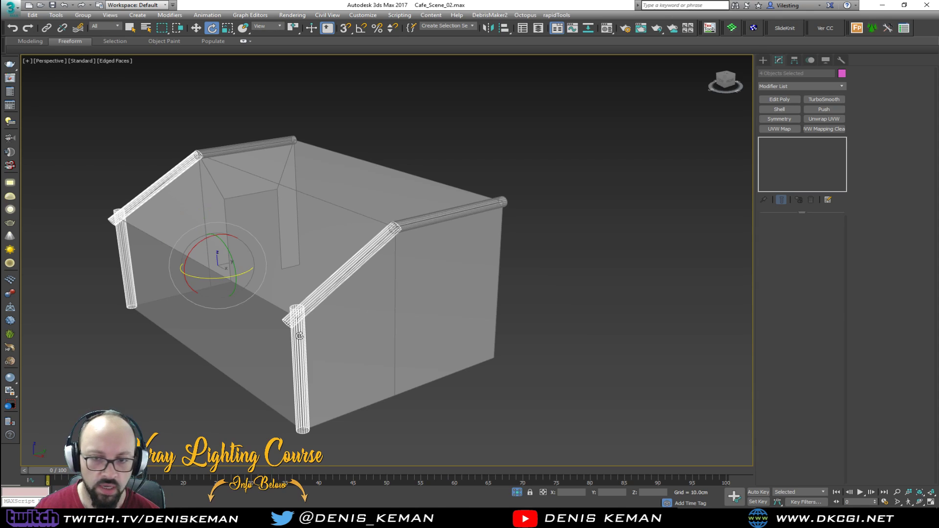
{"action": "left_click", "coordinate": [433, 218], "text": "ctrl"}
{"action": "left_click", "coordinate": [232, 148], "text": "ctrl"}
{"action": "key", "text": "alt+q"}
{"action": "left_click", "coordinate": [455, 149]}
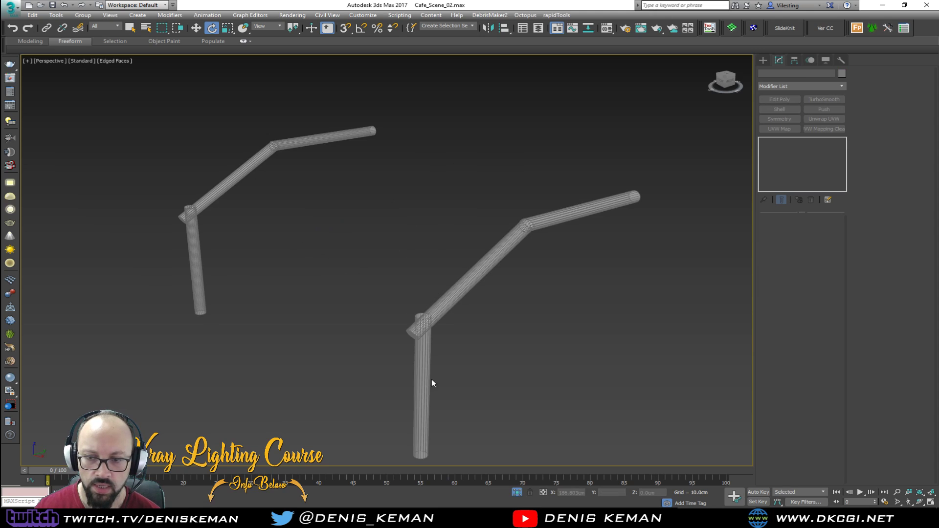
Create an instance of the near sloped beam and align it with the sloped beam on the far side.
{"action": "left_click_drag", "start_coordinate": [396, 407], "coordinate": [395, 406]}
{"action": "mouse_move", "coordinate": [490, 299]}
{"action": "middle_mouse_down", "text": "alt"}
{"action": "mouse_move", "coordinate": [459, 294]}
{"action": "mouse_move", "coordinate": [501, 292]}
{"action": "middle_mouse_up", "text": "alt"}
{"action": "left_click", "coordinate": [467, 297]}
{"action": "key", "text": "w"}
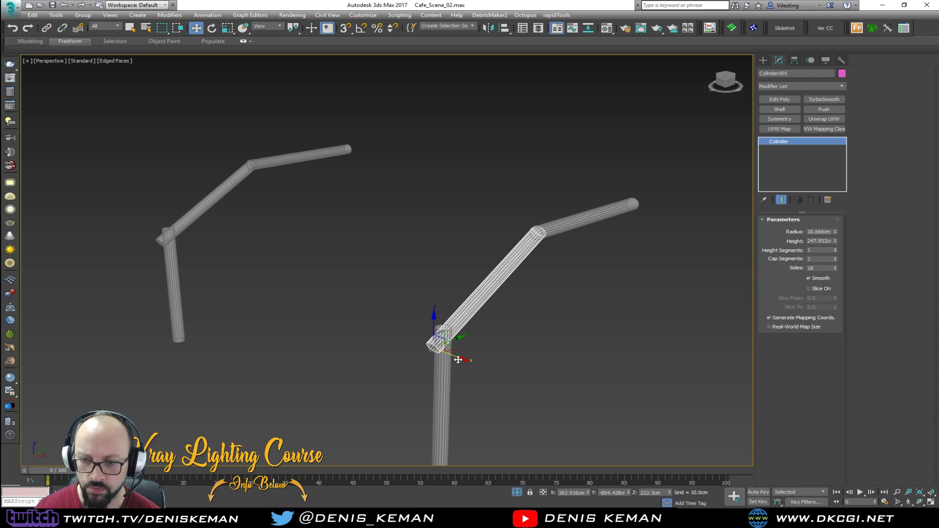
{"action": "left_click_drag", "start_coordinate": [459, 359], "coordinate": [392, 334], "text": "shift"}
{"action": "left_click", "coordinate": [434, 239]}
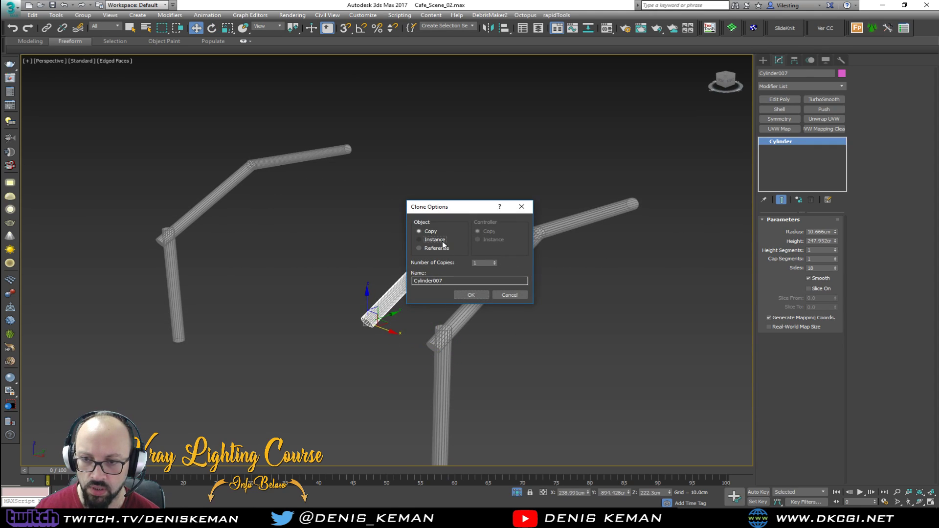
{"action": "left_click", "coordinate": [470, 294]}
{"action": "key", "text": "alt+a"}
{"action": "left_click", "coordinate": [195, 211]}
{"action": "left_click", "coordinate": [483, 328]}
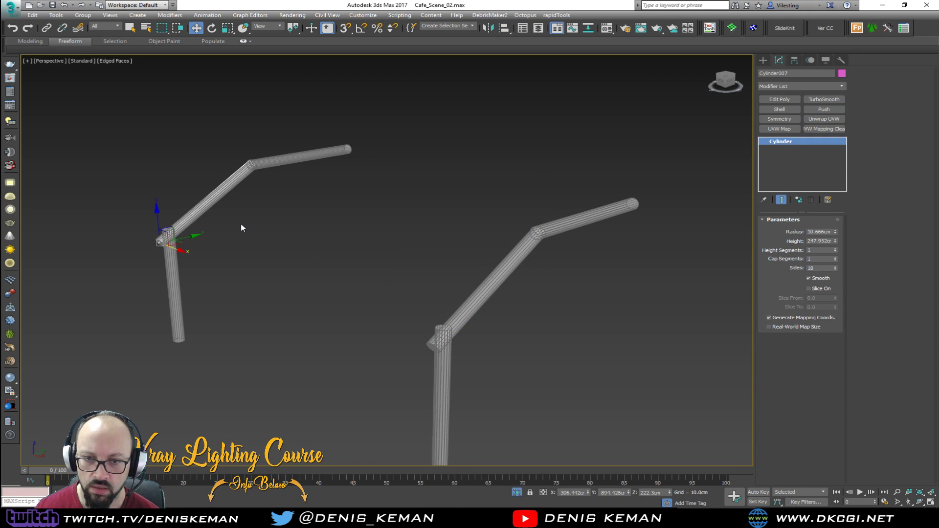
Delete the original far-side sloped beam that overlaps the new instance, and select the remaining one.
{"action": "key", "text": "z"}
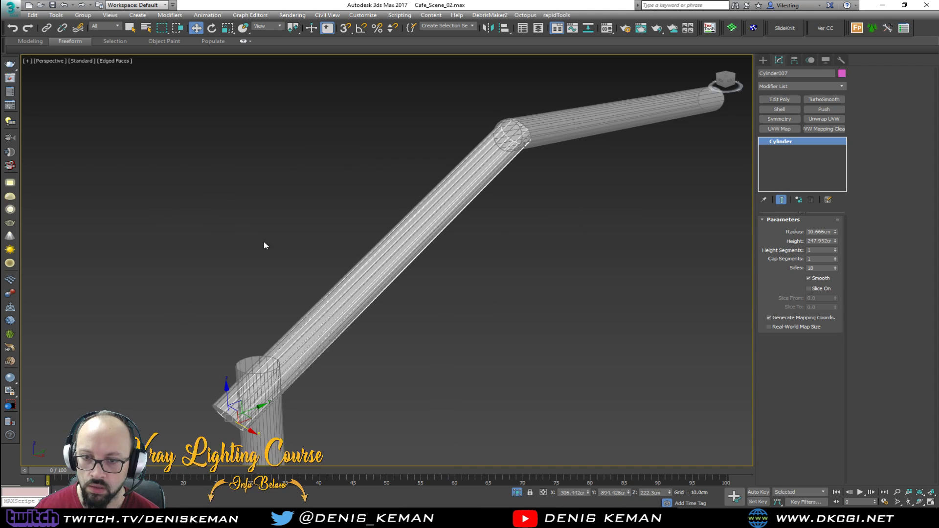
{"action": "left_click", "coordinate": [345, 296]}
{"action": "key", "text": "Delete"}
{"action": "left_click", "coordinate": [339, 306]}
{"action": "scroll", "coordinate": [280, 256], "scroll_direction": "down", "scroll_amount": 8}
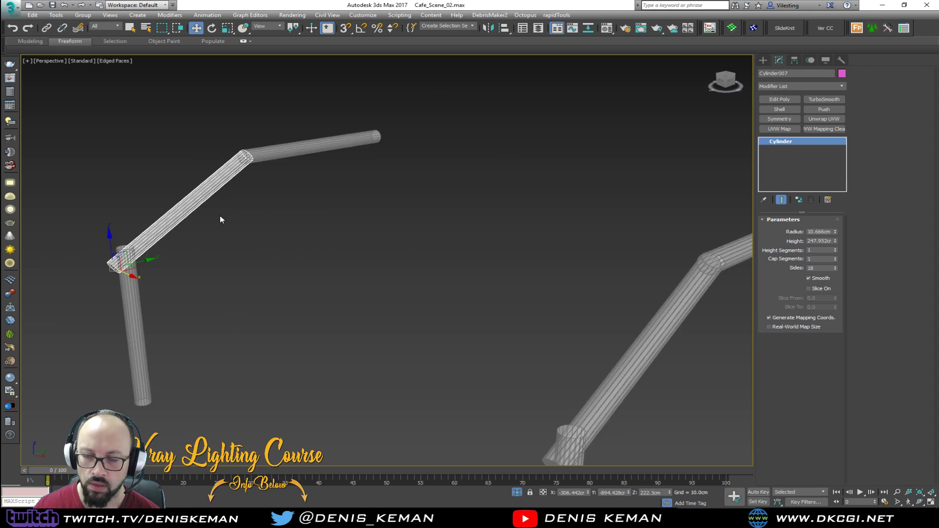
Add an Edit Poly modifier to the near sloped beam and select the vertices at its upper end.
{"action": "left_click", "coordinate": [457, 280]}
{"action": "middle_click_drag", "start_coordinate": [458, 280], "coordinate": [427, 299], "text": "alt"}
{"action": "left_click", "coordinate": [786, 100]}
{"action": "key", "text": "1"}
{"action": "left_click_drag", "start_coordinate": [566, 199], "coordinate": [442, 290]}
{"action": "scroll", "coordinate": [509, 252], "scroll_direction": "up", "scroll_amount": 3}
Try to slide the upper end vertices along the beam's slope using Local coordinates in the Left view.
{"action": "right_click", "coordinate": [520, 251], "text": "alt"}
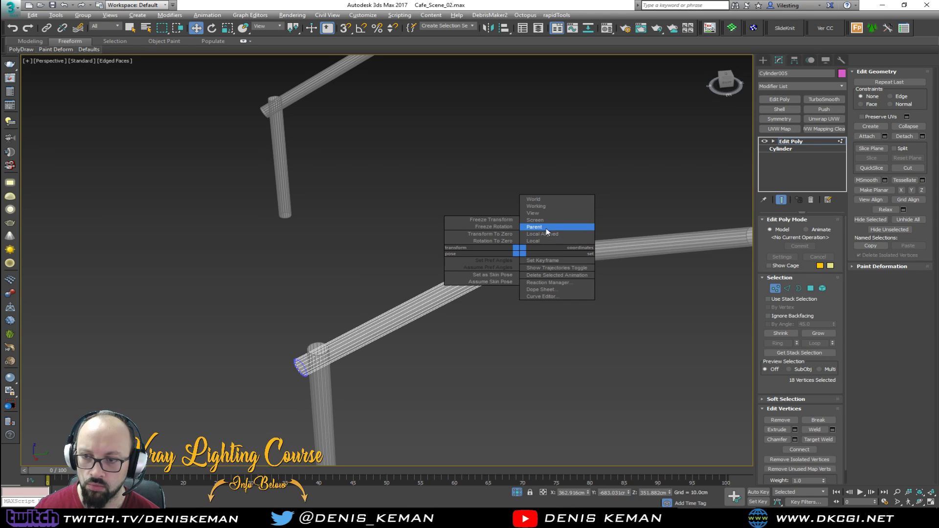
{"action": "left_click", "coordinate": [533, 240]}
{"action": "middle_click_drag", "start_coordinate": [515, 266], "coordinate": [504, 252], "text": "alt"}
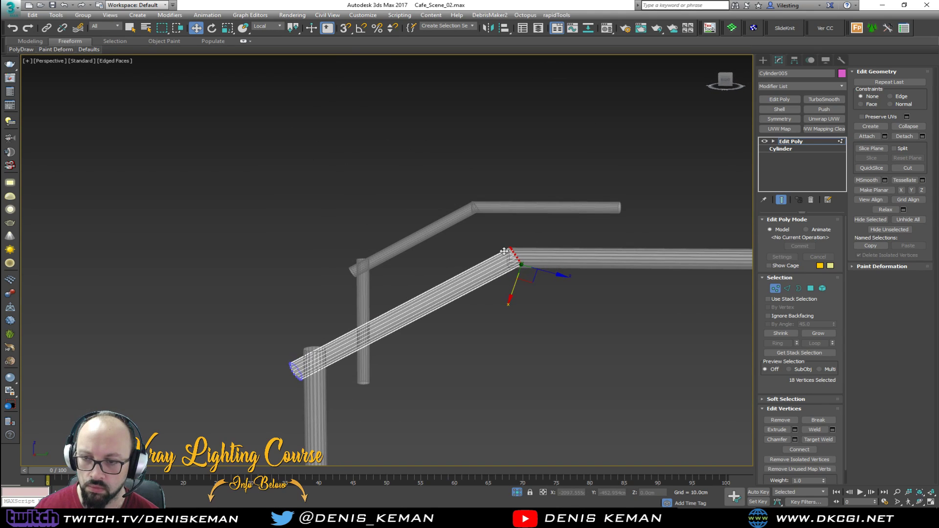
{"action": "key", "text": "alt+w"}
{"action": "right_click", "coordinate": [278, 332]}
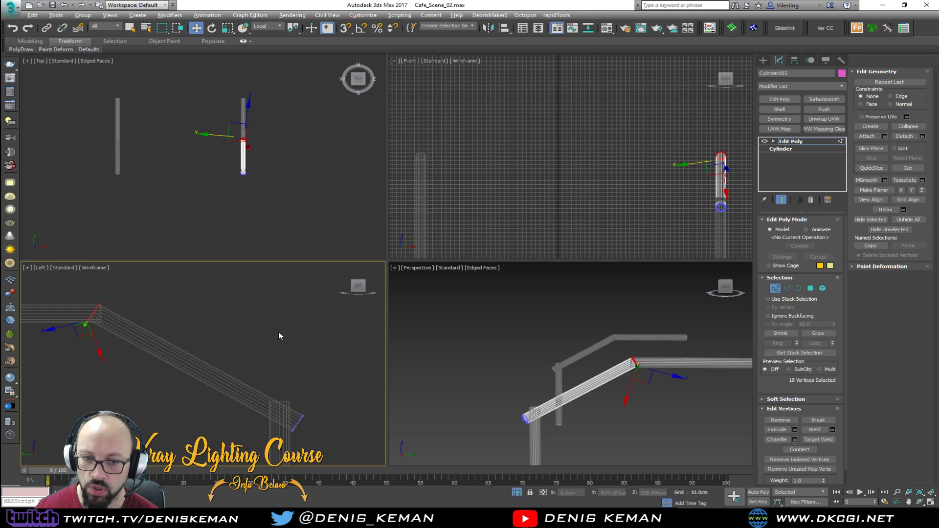
{"action": "key", "text": "alt+w"}
{"action": "middle_click_drag", "start_coordinate": [286, 196], "coordinate": [427, 270]}
{"action": "left_click", "coordinate": [313, 232]}
{"action": "right_click", "coordinate": [310, 226], "text": "alt"}
{"action": "left_click", "coordinate": [319, 218]}
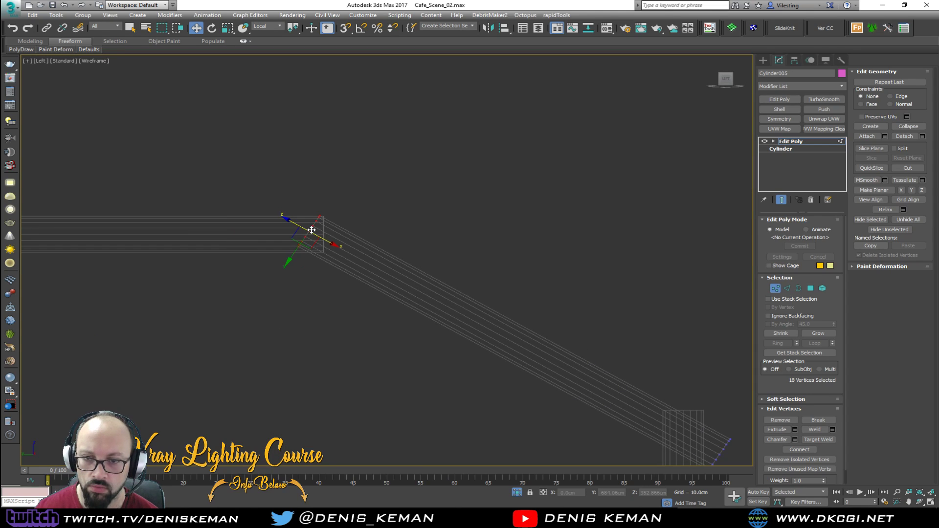
{"action": "left_click_drag", "start_coordinate": [329, 241], "coordinate": [374, 271]}
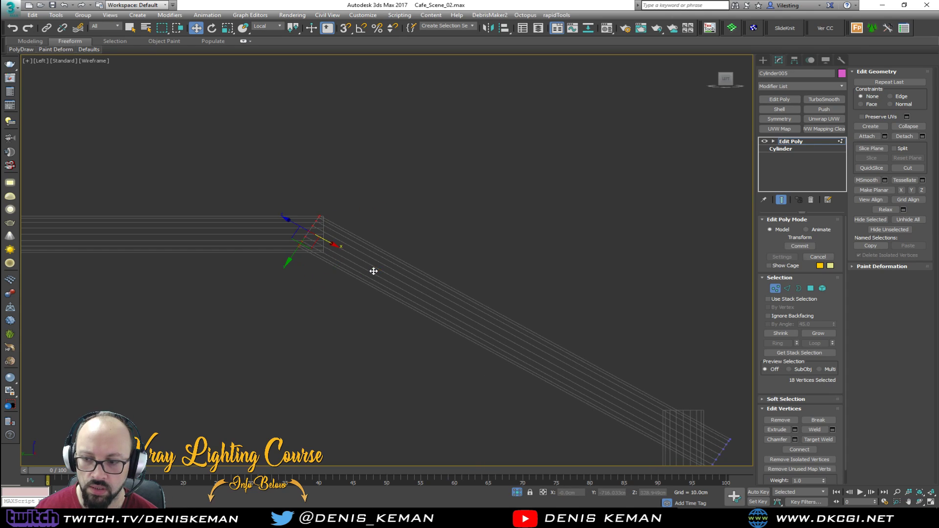
Try the Local Aligned coordinate system on the selected end vertices in the Perspective view.
{"action": "key", "text": "alt+w"}
{"action": "key", "text": "alt+w"}
{"action": "scroll", "coordinate": [598, 357], "scroll_direction": "up", "scroll_amount": 5}
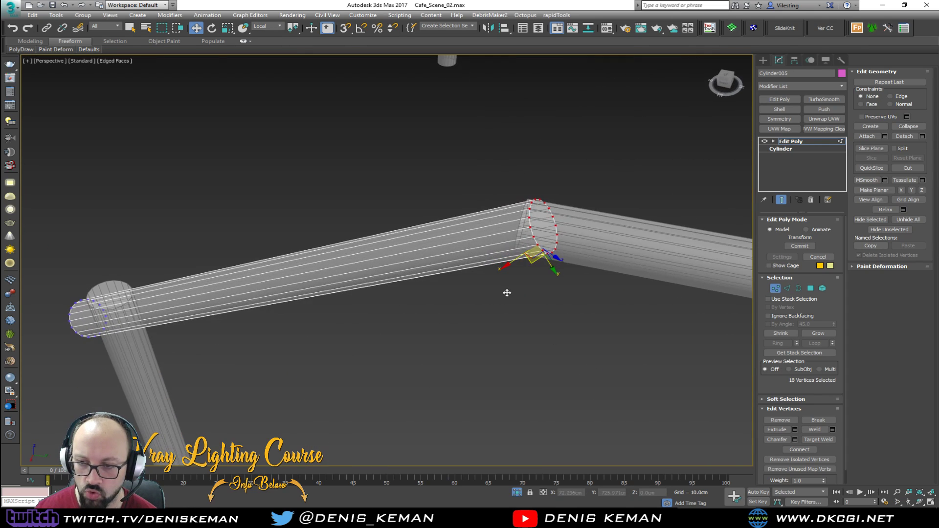
{"action": "right_click", "coordinate": [534, 234]}
{"action": "left_click", "coordinate": [560, 223]}
{"action": "middle_click_drag", "start_coordinate": [559, 220], "coordinate": [738, 284], "text": "alt"}
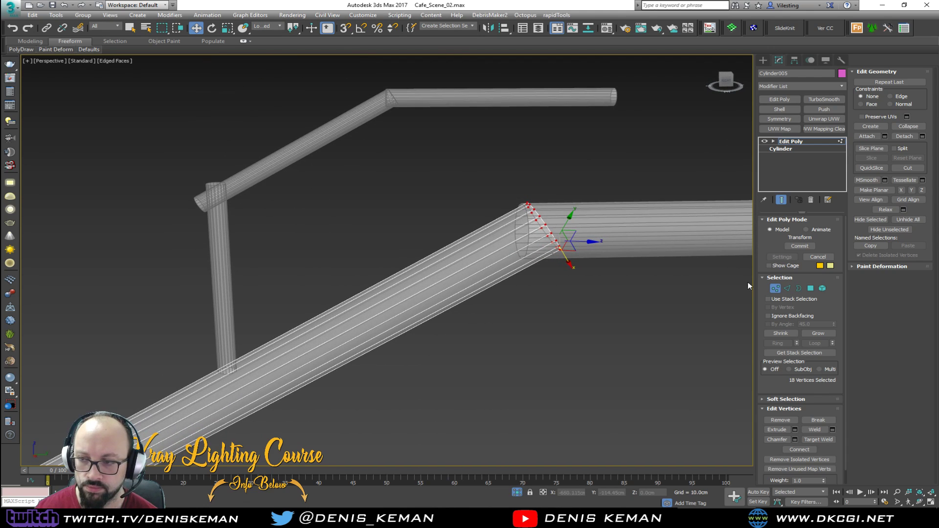
Switch to View coordinates and pull the sloped beam's upper end vertices back in the Left view, leaving a gap before the flat beam.
{"action": "right_click", "coordinate": [523, 230]}
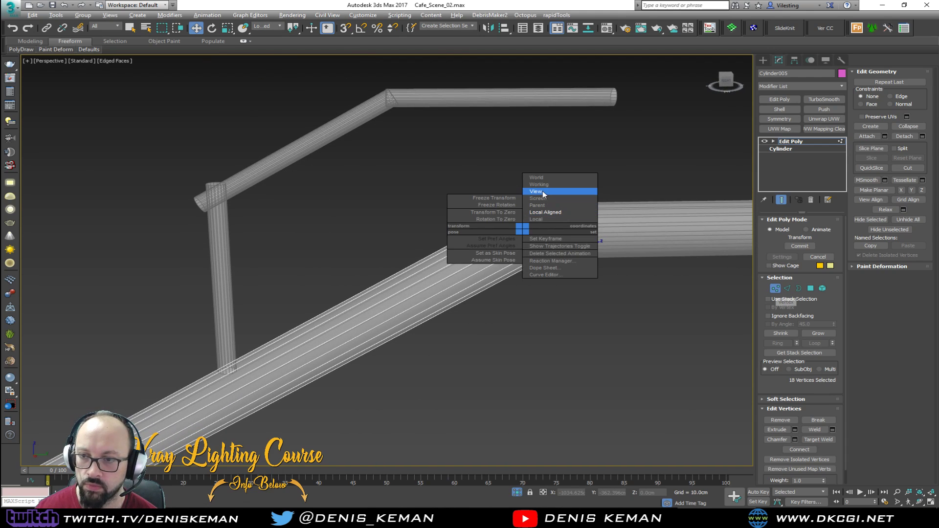
{"action": "left_click", "coordinate": [537, 191]}
{"action": "key", "text": "alt+w"}
{"action": "right_click", "coordinate": [235, 347]}
{"action": "key", "text": "alt+w"}
{"action": "scroll", "coordinate": [251, 301], "scroll_direction": "up", "scroll_amount": 2}
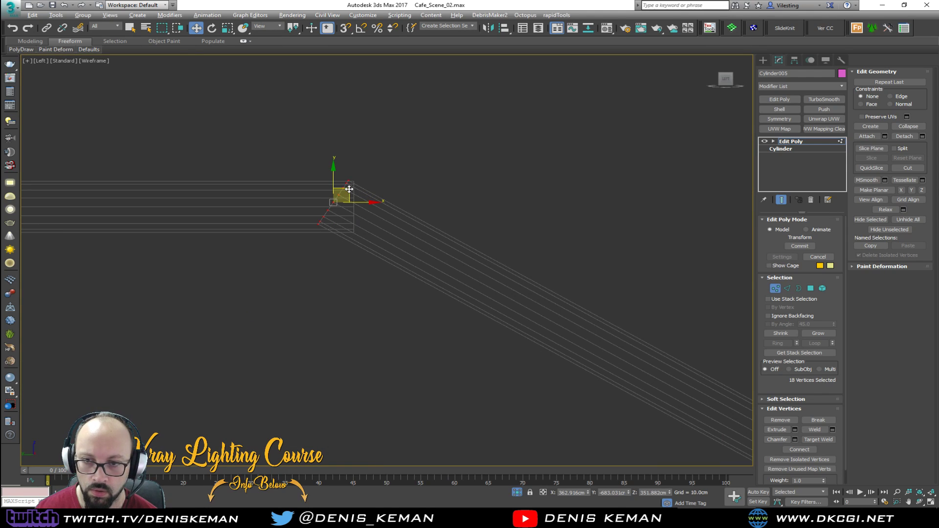
{"action": "left_click_drag", "start_coordinate": [349, 189], "coordinate": [399, 204]}
{"action": "key", "text": "alt+w"}
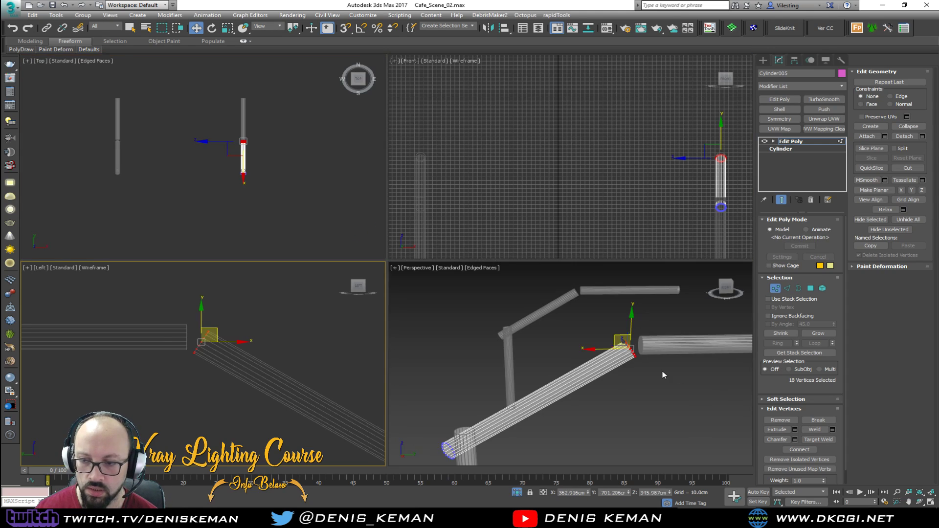
Attach the near flat roof beam to the sloped beam as one Edit Poly object.
{"action": "right_click", "coordinate": [660, 373]}
{"action": "key", "text": "alt+w"}
{"action": "scroll", "coordinate": [511, 294], "scroll_direction": "up", "scroll_amount": 2}
{"action": "scroll", "coordinate": [507, 293], "scroll_direction": "down", "scroll_amount": 4}
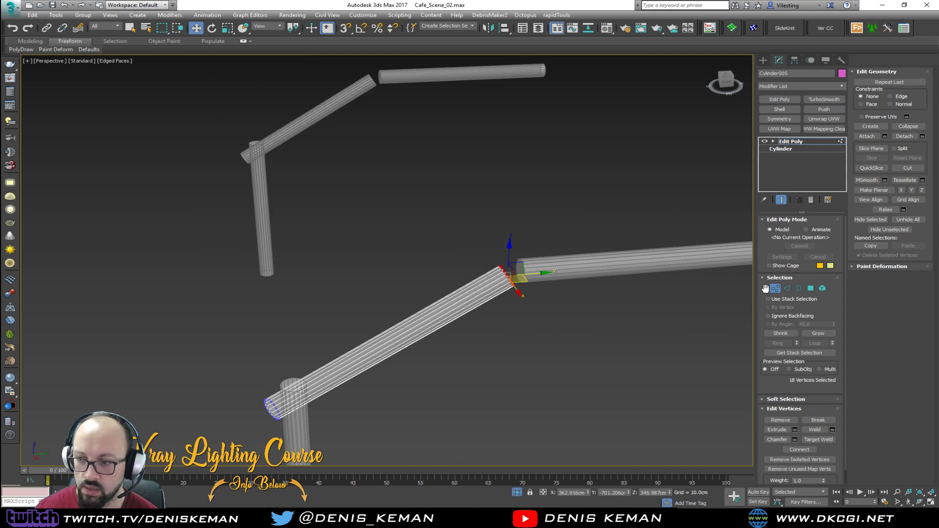
{"action": "left_click", "coordinate": [774, 288]}
{"action": "left_click", "coordinate": [866, 136]}
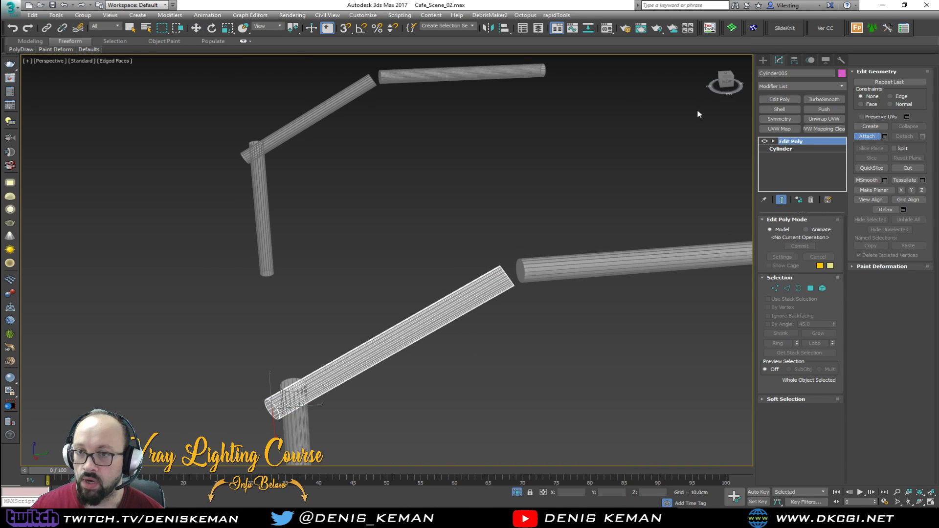
{"action": "left_click", "coordinate": [542, 266]}
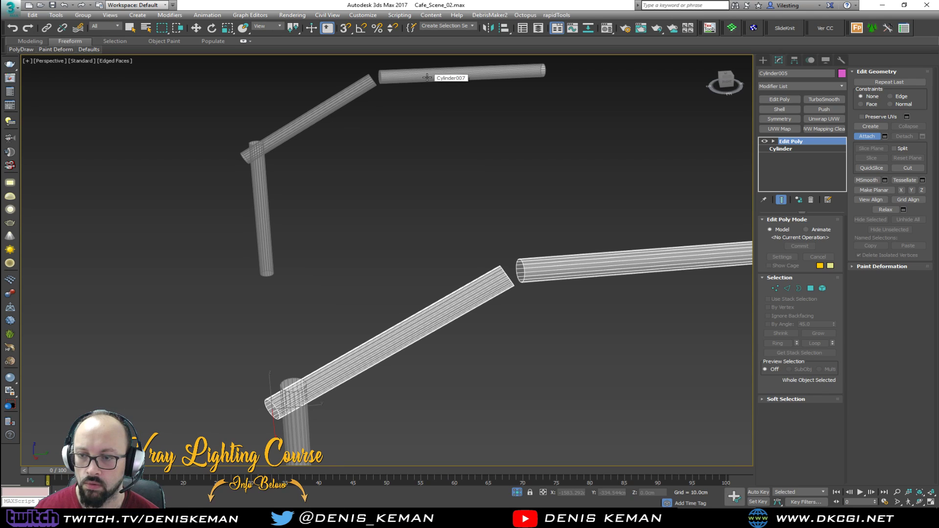
{"action": "key", "text": "w"}
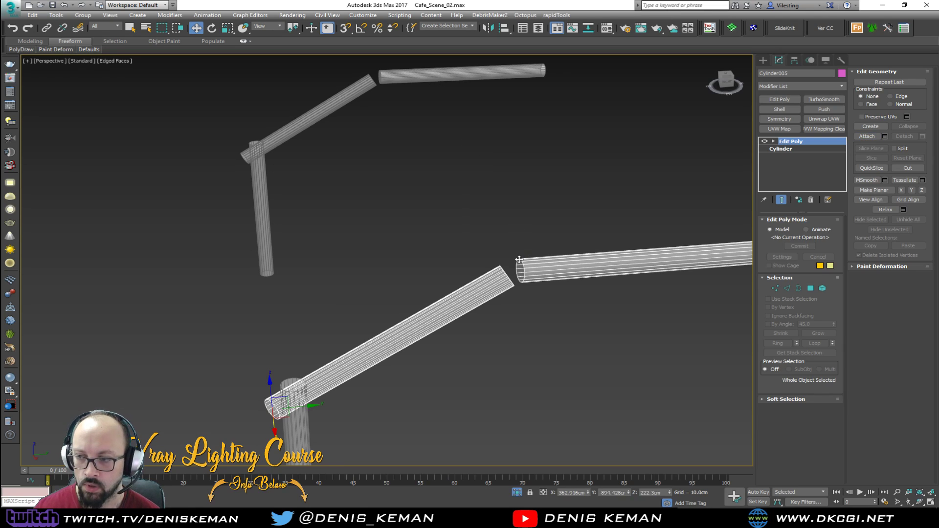
Delete the two facing end-cap polygons at the gap between the sloped and flat beams.
{"action": "scroll", "coordinate": [521, 272], "scroll_direction": "up", "scroll_amount": 2}
{"action": "key", "text": "4"}
{"action": "left_click", "coordinate": [522, 278]}
{"action": "key", "text": "F3"}
{"action": "middle_click_drag", "start_coordinate": [545, 280], "coordinate": [499, 278], "text": "alt"}
{"action": "left_click", "coordinate": [503, 275], "text": "ctrl"}
{"action": "key", "text": "Delete"}
Bridge the two open borders to connect the sloped beam with the flat beam.
{"action": "key", "text": "3"}
{"action": "left_click_drag", "start_coordinate": [484, 243], "coordinate": [549, 275]}
{"action": "middle_click_drag", "start_coordinate": [551, 274], "coordinate": [587, 270], "text": "alt"}
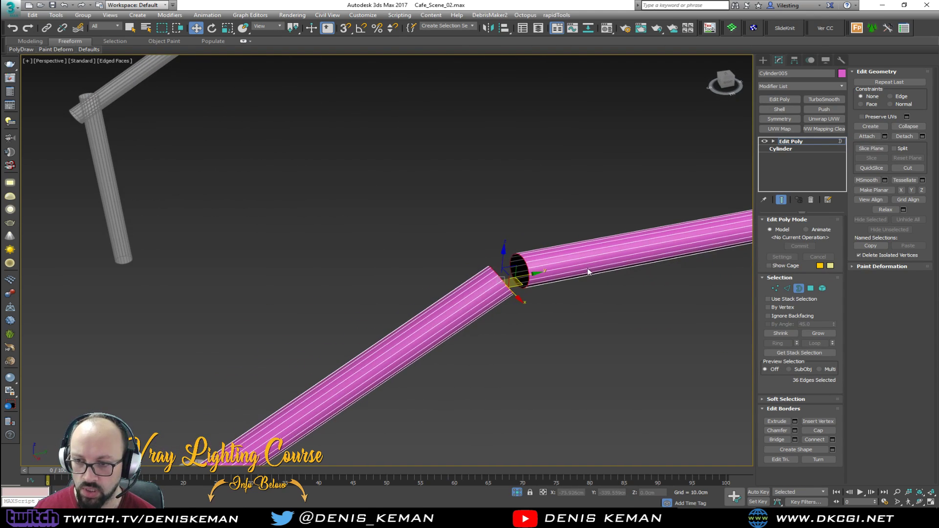
{"action": "left_click", "coordinate": [777, 440]}
{"action": "middle_click_drag", "start_coordinate": [531, 277], "coordinate": [511, 256], "text": "alt"}
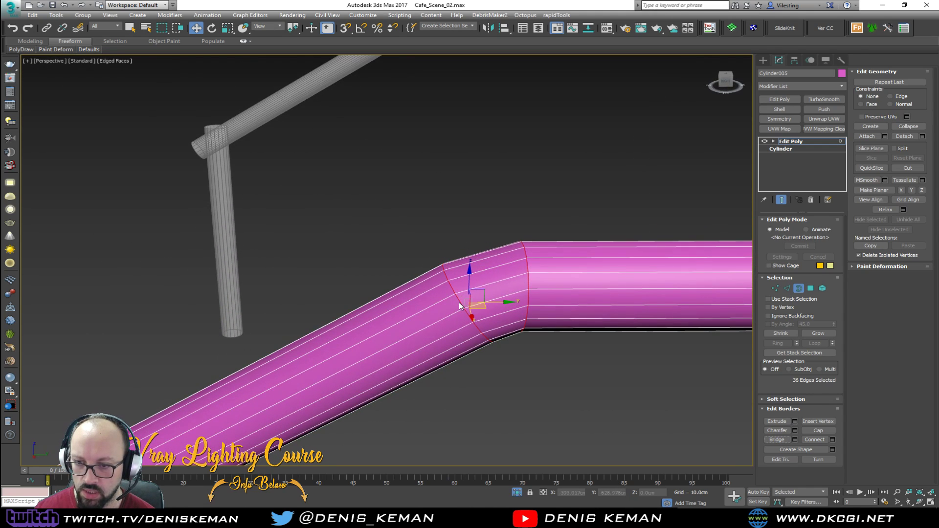
Insert extra edge loops across the bridged segment to round the bend between the sloped and flat beams.
{"action": "key", "text": "2"}
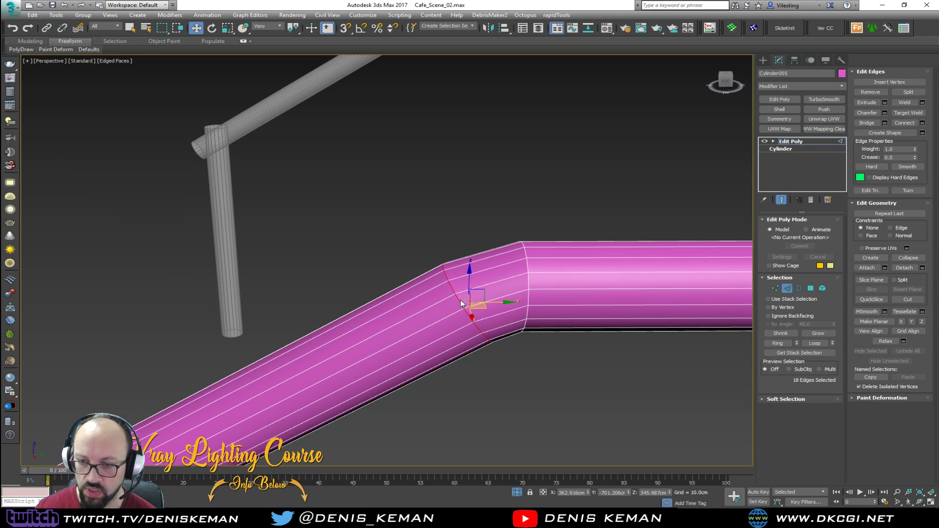
{"action": "key", "text": "ctrl+BackSpace"}
{"action": "scroll", "coordinate": [461, 300], "scroll_direction": "down", "scroll_amount": 3}
{"action": "middle_click_drag", "start_coordinate": [464, 301], "coordinate": [130, 293], "text": "alt"}
{"action": "double_click", "coordinate": [481, 296]}
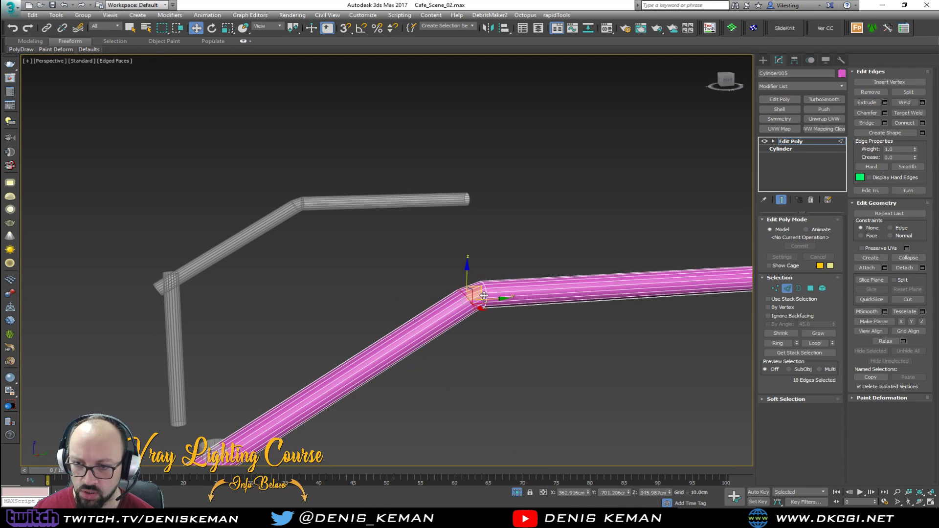
{"action": "middle_click_drag", "start_coordinate": [481, 295], "coordinate": [471, 289], "text": "alt"}
{"action": "scroll", "coordinate": [474, 298], "scroll_direction": "up", "scroll_amount": 2}
{"action": "key", "text": "e"}
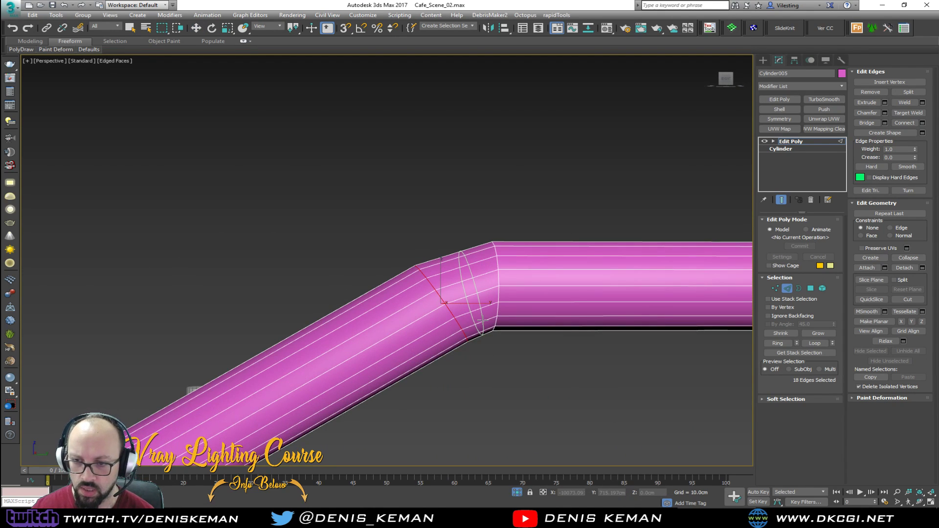
{"action": "left_click_drag", "start_coordinate": [489, 315], "coordinate": [488, 311]}
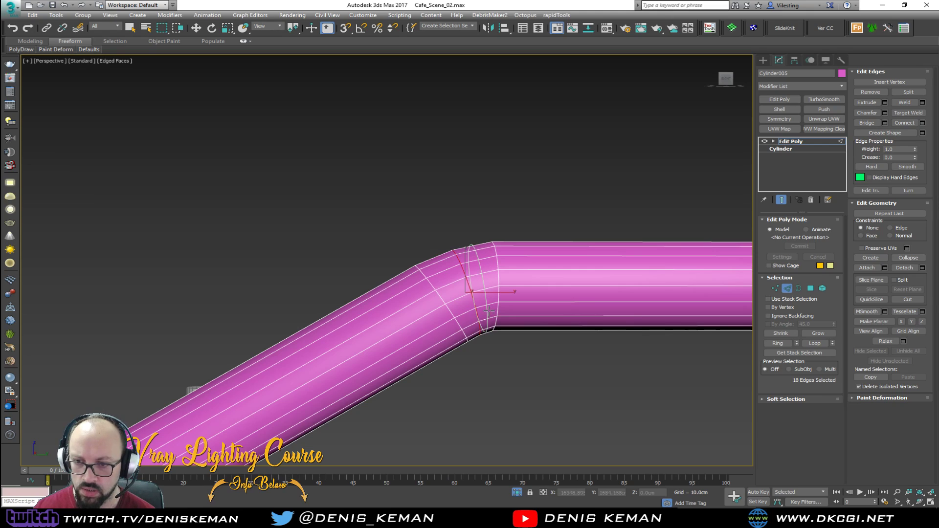
{"action": "left_click", "coordinate": [489, 311]}
{"action": "left_click", "coordinate": [460, 304]}
{"action": "key", "text": "w"}
{"action": "mouse_move", "coordinate": [474, 291]}
{"action": "middle_mouse_down", "text": "alt"}
{"action": "mouse_move", "coordinate": [460, 289]}
{"action": "mouse_move", "coordinate": [477, 286]}
{"action": "mouse_move", "coordinate": [496, 302]}
{"action": "mouse_move", "coordinate": [484, 288]}
{"action": "middle_mouse_up", "text": "alt"}
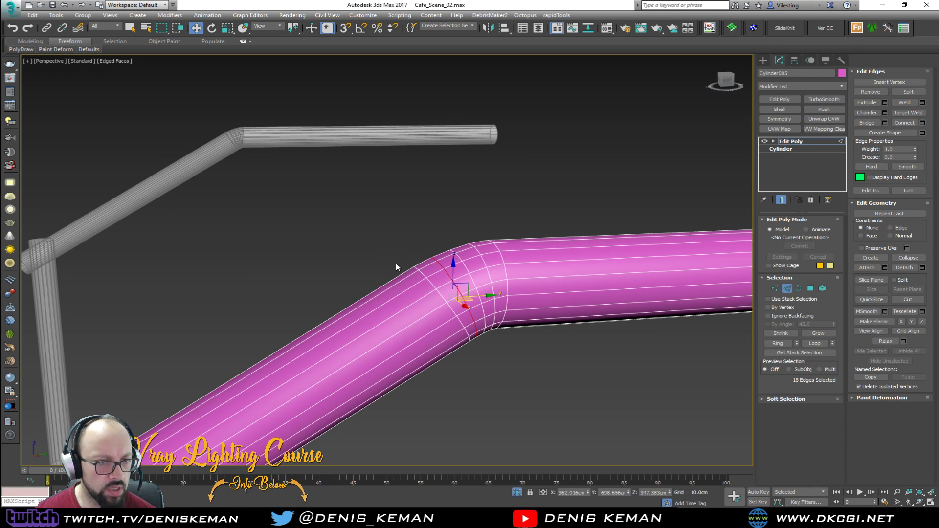
{"action": "scroll", "coordinate": [403, 218], "scroll_direction": "down", "scroll_amount": 6}
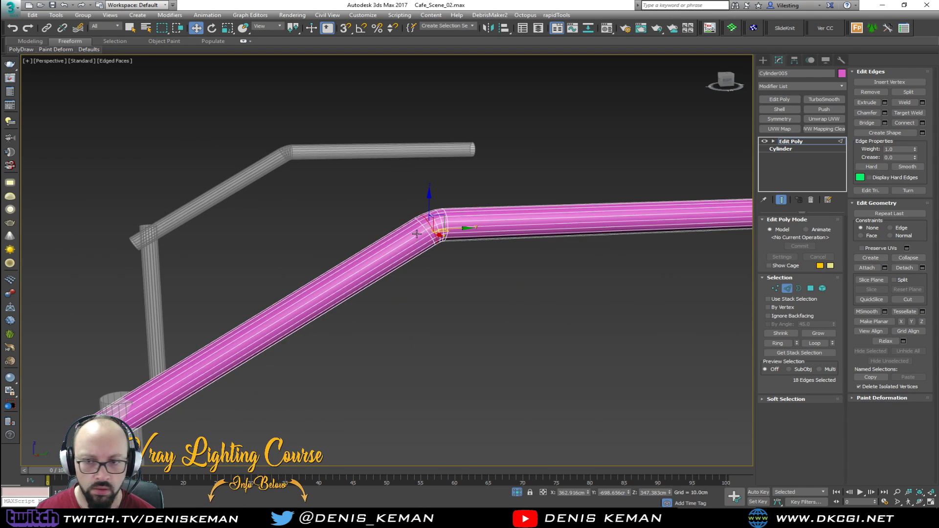
Clone the joined near roof beam as one instance in the direction of the far post.
{"action": "left_click", "coordinate": [787, 288]}
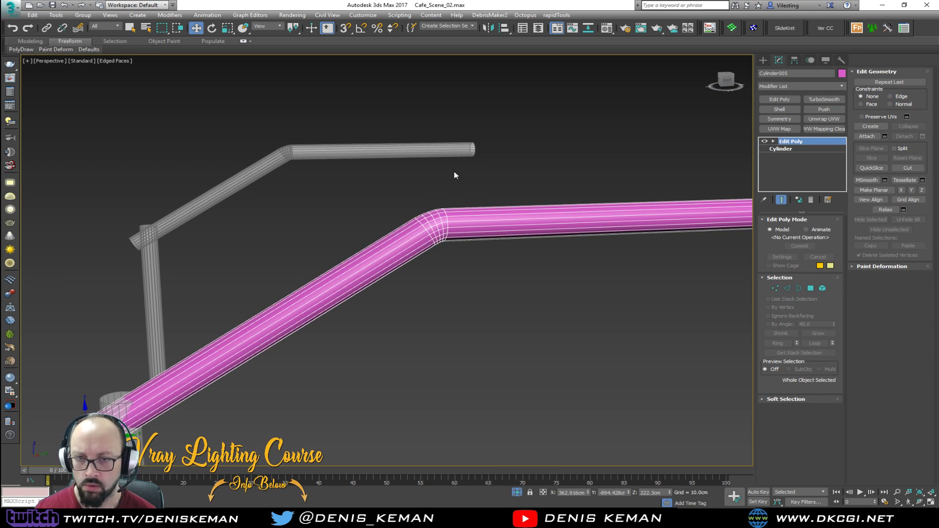
{"action": "left_click", "coordinate": [454, 171]}
{"action": "key", "text": "F4"}
{"action": "left_click", "coordinate": [312, 152]}
{"action": "key", "text": "F4"}
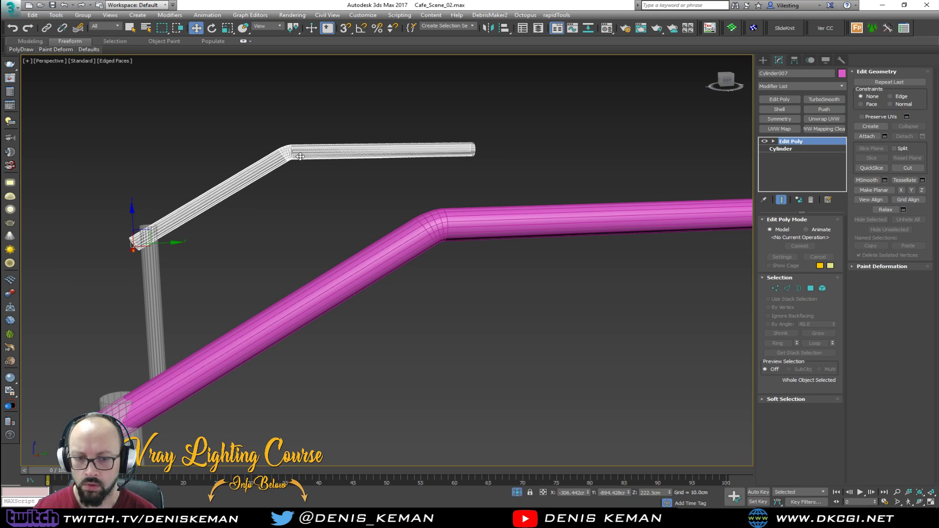
{"action": "left_click", "coordinate": [468, 222]}
{"action": "scroll", "coordinate": [467, 222], "scroll_direction": "down", "scroll_amount": 3}
{"action": "middle_click_drag", "start_coordinate": [467, 222], "coordinate": [534, 204], "text": "alt"}
{"action": "scroll", "coordinate": [534, 205], "scroll_direction": "down", "scroll_amount": 5}
{"action": "left_click_drag", "start_coordinate": [545, 290], "coordinate": [420, 260], "text": "shift"}
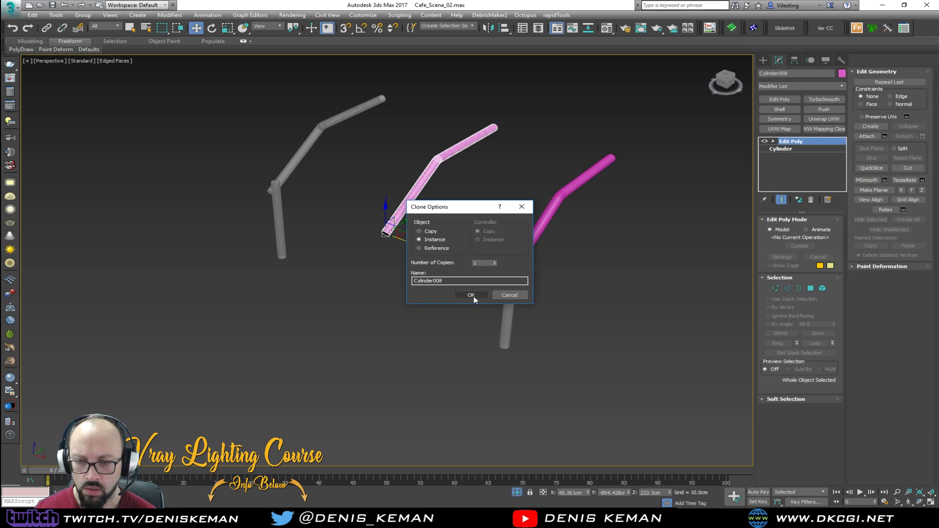
{"action": "left_click", "coordinate": [472, 295]}
Align the cloned beam to the old sloped beam on the far post.
{"action": "key", "text": "alt+a"}
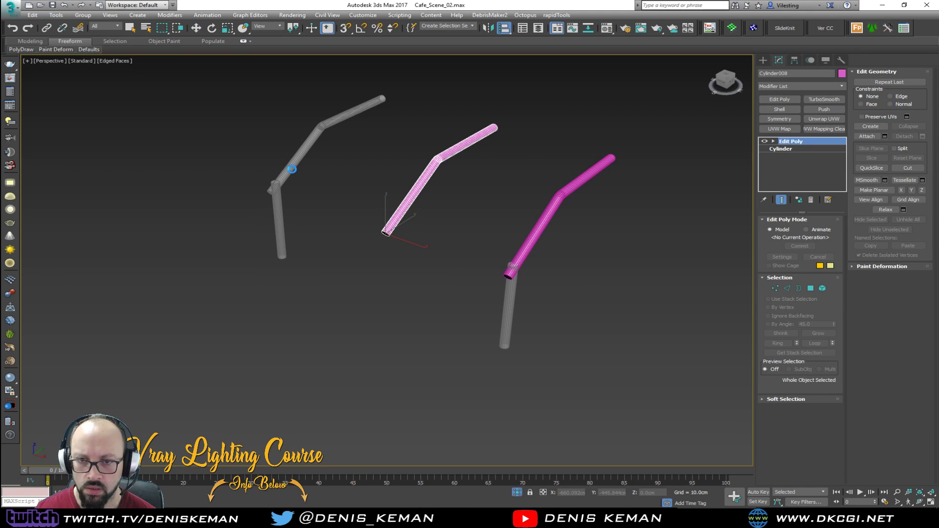
{"action": "left_click", "coordinate": [292, 171]}
{"action": "left_click", "coordinate": [468, 330]}
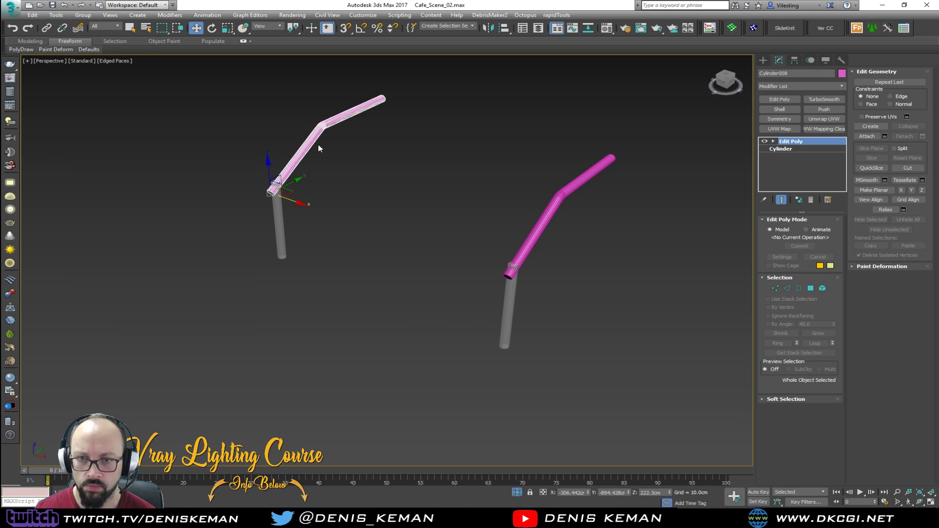
Delete the old sloped and flat beams that overlap the new instance on the far post.
{"action": "scroll", "coordinate": [319, 145], "scroll_direction": "up", "scroll_amount": 8}
{"action": "key", "text": "alt+x"}
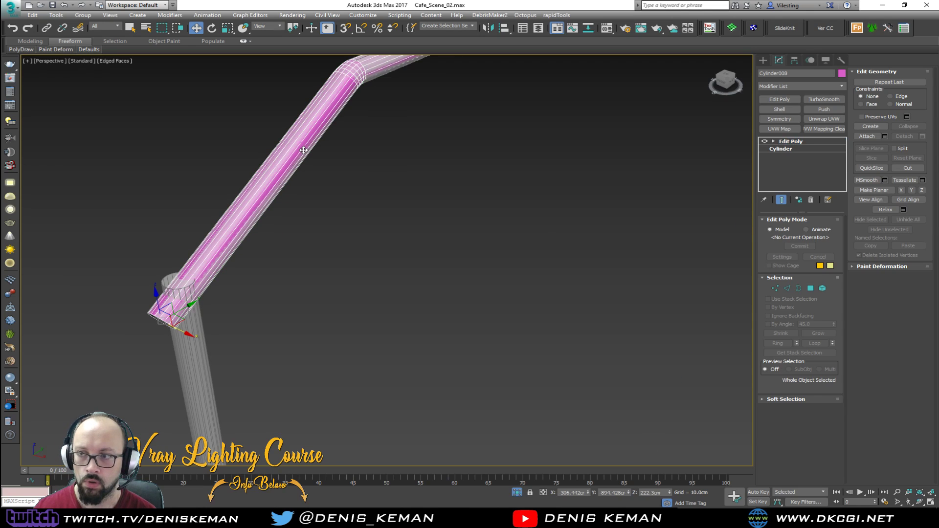
{"action": "left_click", "coordinate": [303, 151]}
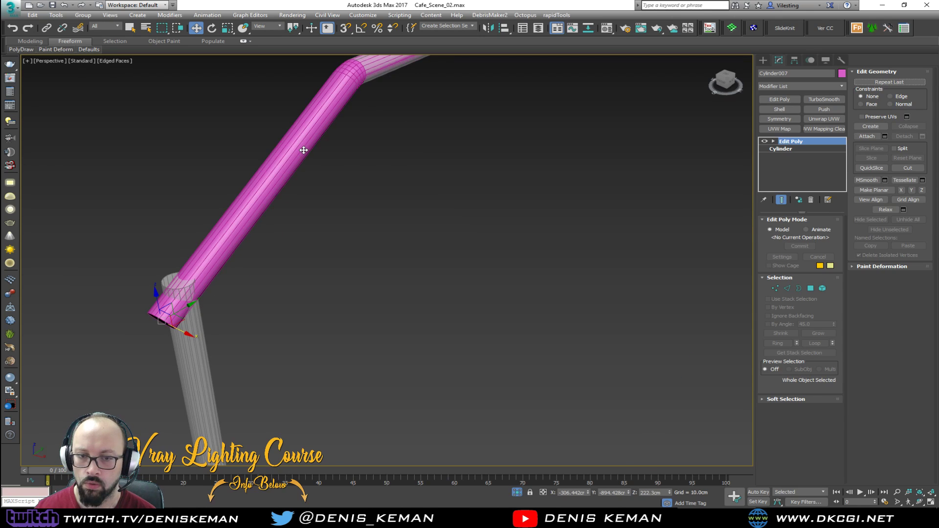
{"action": "scroll", "coordinate": [318, 138], "scroll_direction": "down", "scroll_amount": 6}
{"action": "left_click", "coordinate": [333, 202]}
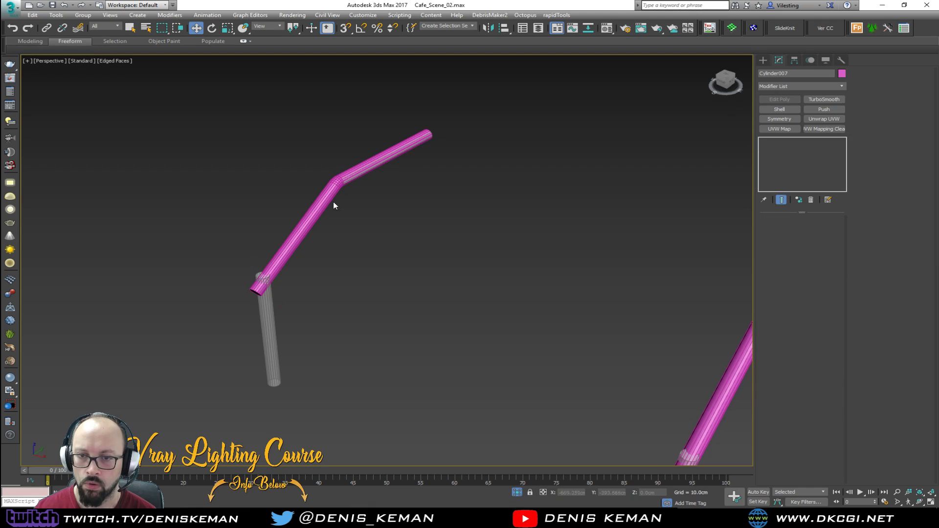
{"action": "left_click", "coordinate": [359, 172]}
{"action": "left_click", "coordinate": [581, 241]}
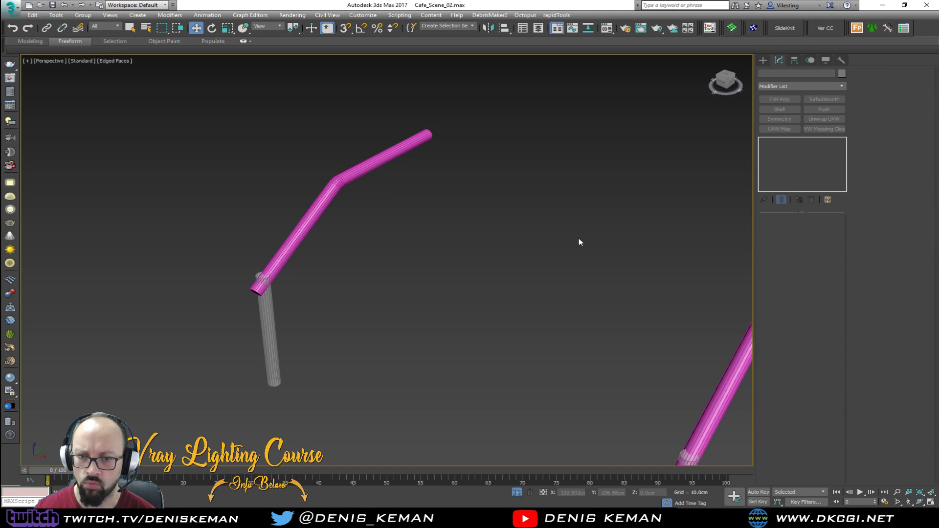
Inspect both bent roof beams and where the near sloped beam meets its post, without edge display.
{"action": "middle_click_drag", "start_coordinate": [582, 241], "coordinate": [363, 185]}
{"action": "scroll", "coordinate": [362, 184], "scroll_direction": "down", "scroll_amount": 3}
{"action": "key", "text": "F4"}
{"action": "left_click", "coordinate": [368, 233]}
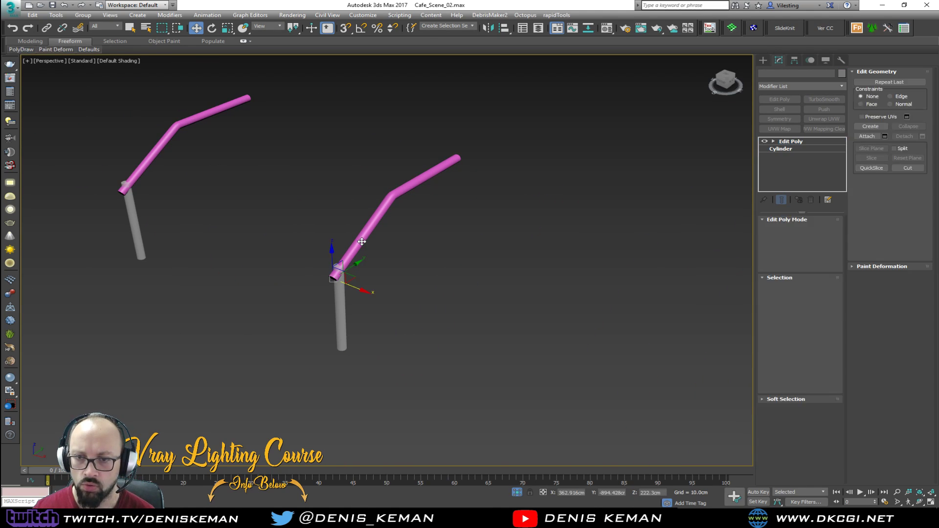
{"action": "scroll", "coordinate": [355, 242], "scroll_direction": "up", "scroll_amount": 5}
{"action": "middle_click_drag", "start_coordinate": [355, 242], "coordinate": [312, 219], "text": "alt"}
{"action": "middle_click_drag", "start_coordinate": [282, 185], "coordinate": [317, 220]}
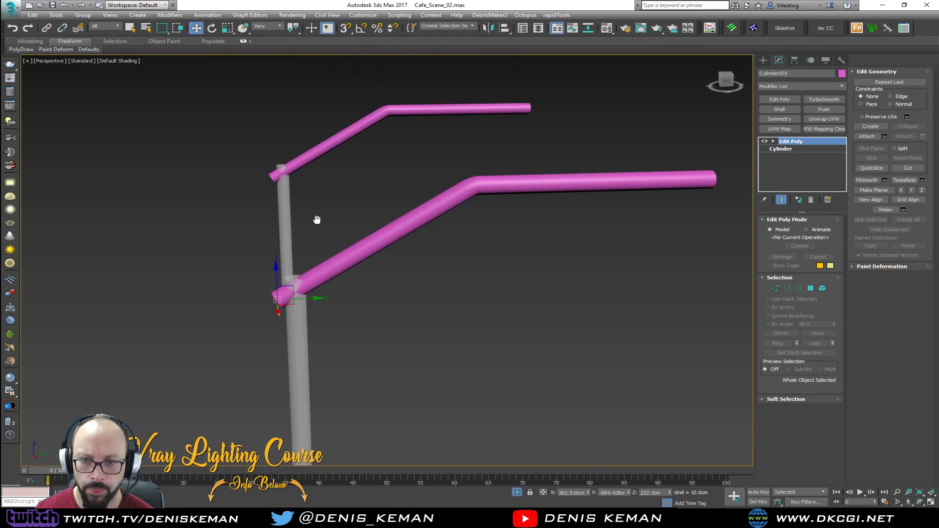
{"action": "scroll", "coordinate": [317, 223], "scroll_direction": "up", "scroll_amount": 3}
Examine the CoffeeLab Matterport tour in the browser for how the roof beams meet at the corner and along the wall.
{"action": "key", "text": "alt+w"}
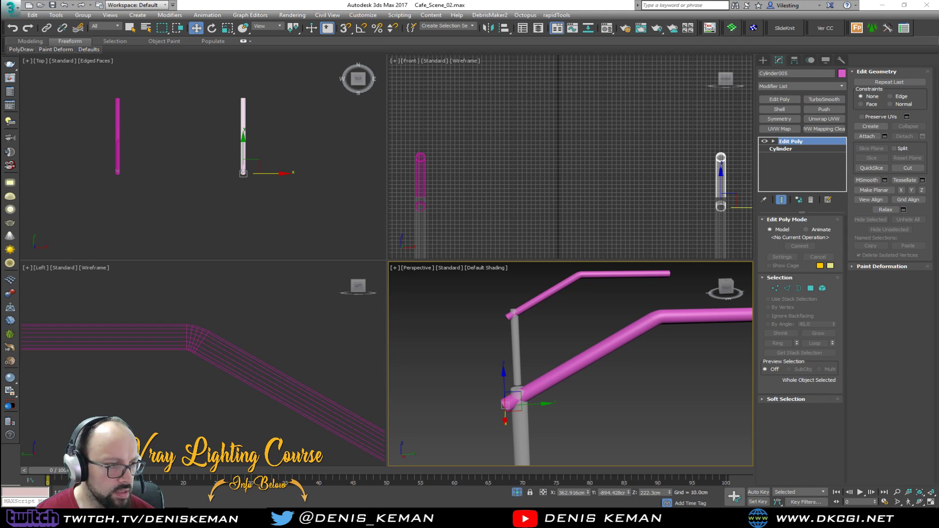
{"action": "left_click_drag", "start_coordinate": [0, 127], "coordinate": [424, 77]}
{"action": "left_click_drag", "start_coordinate": [346, 285], "coordinate": [337, 281]}
{"action": "left_click_drag", "start_coordinate": [286, 228], "coordinate": [402, 234]}
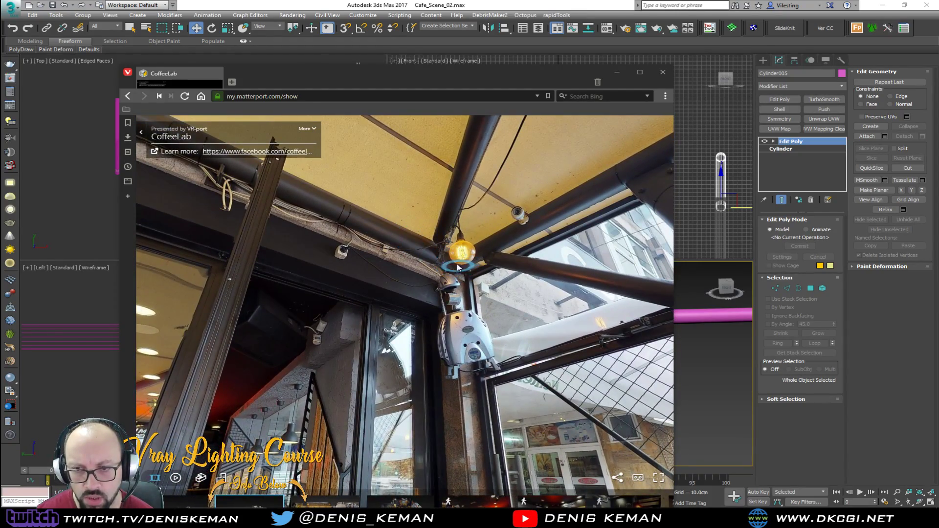
{"action": "left_click", "coordinate": [314, 210]}
{"action": "left_click_drag", "start_coordinate": [325, 265], "coordinate": [440, 222]}
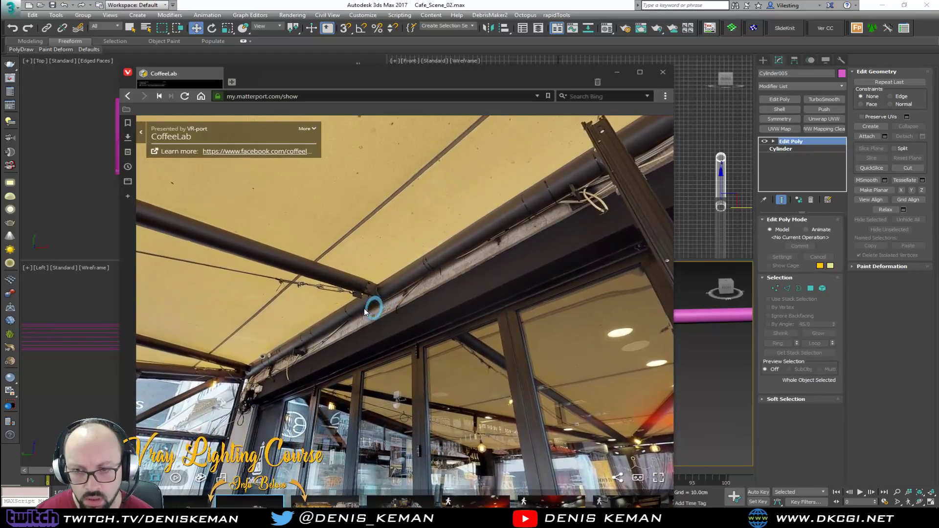
{"action": "left_click_drag", "start_coordinate": [364, 307], "coordinate": [448, 297]}
{"action": "left_click_drag", "start_coordinate": [330, 305], "coordinate": [452, 275]}
{"action": "left_click_drag", "start_coordinate": [384, 304], "coordinate": [483, 366]}
{"action": "left_click_drag", "start_coordinate": [319, 182], "coordinate": [321, 243]}
{"action": "left_click_drag", "start_coordinate": [348, 293], "coordinate": [235, 299]}
{"action": "left_click_drag", "start_coordinate": [423, 73], "coordinate": [1, 73]}
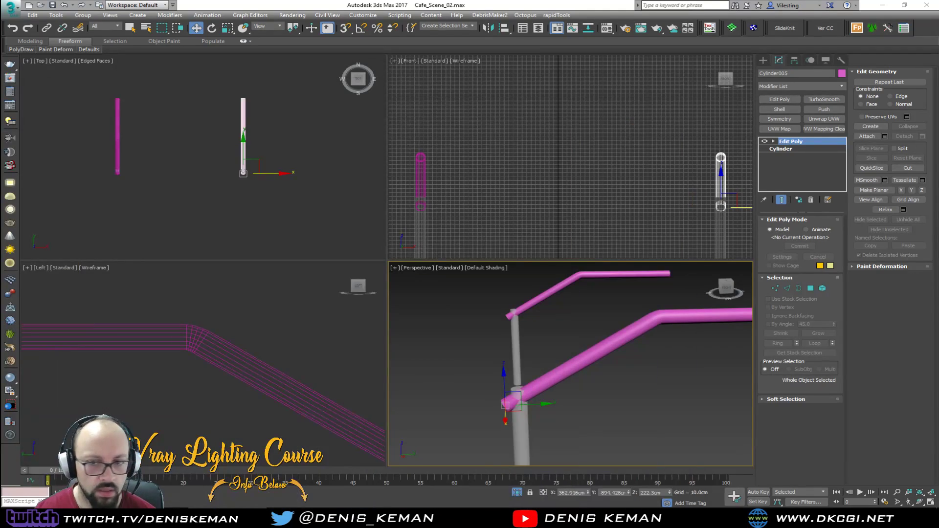
Shift the near sloped beam's lower end vertices in the Left view so the beam stops short of the post.
{"action": "scroll", "coordinate": [504, 378], "scroll_direction": "up", "scroll_amount": 2}
{"action": "key", "text": "alt+w"}
{"action": "scroll", "coordinate": [394, 281], "scroll_direction": "up", "scroll_amount": 3}
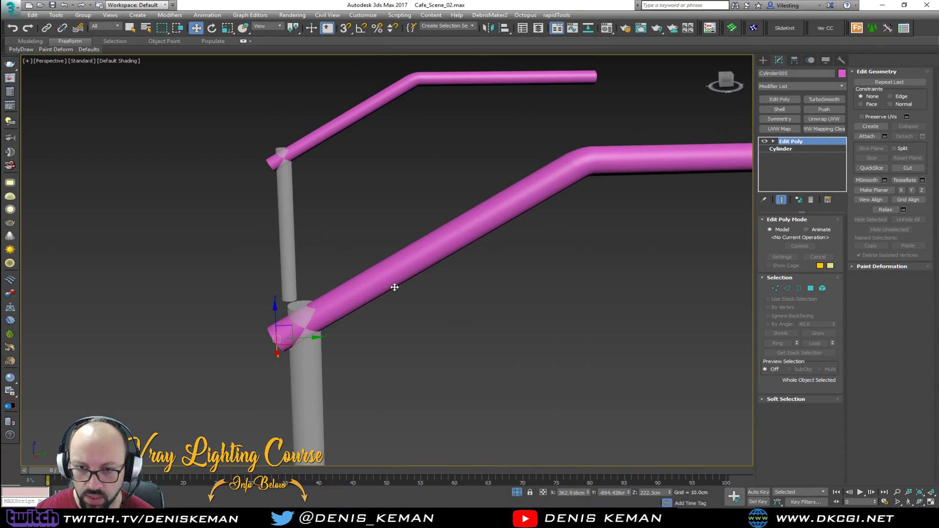
{"action": "scroll", "coordinate": [394, 279], "scroll_direction": "down", "scroll_amount": 5}
{"action": "middle_click_drag", "start_coordinate": [404, 271], "coordinate": [360, 272], "text": "alt"}
{"action": "scroll", "coordinate": [360, 272], "scroll_direction": "up", "scroll_amount": 2}
{"action": "key", "text": "1"}
{"action": "left_click_drag", "start_coordinate": [282, 267], "coordinate": [386, 346]}
{"action": "key", "text": "alt+w"}
{"action": "right_click", "coordinate": [198, 361]}
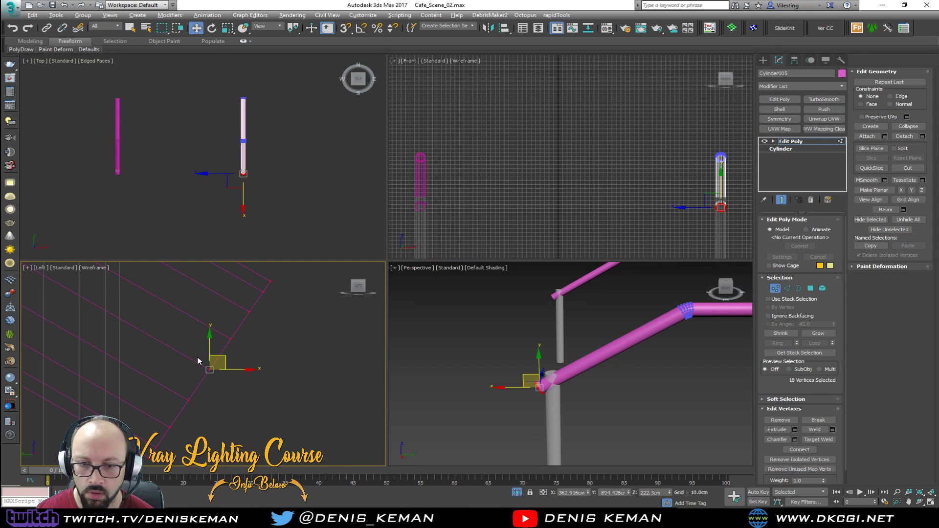
{"action": "key", "text": "alt+w"}
{"action": "scroll", "coordinate": [199, 360], "scroll_direction": "down", "scroll_amount": 4}
{"action": "middle_click_drag", "start_coordinate": [188, 308], "coordinate": [394, 361]}
{"action": "scroll", "coordinate": [407, 364], "scroll_direction": "down", "scroll_amount": 1}
{"action": "left_click_drag", "start_coordinate": [463, 376], "coordinate": [307, 298]}
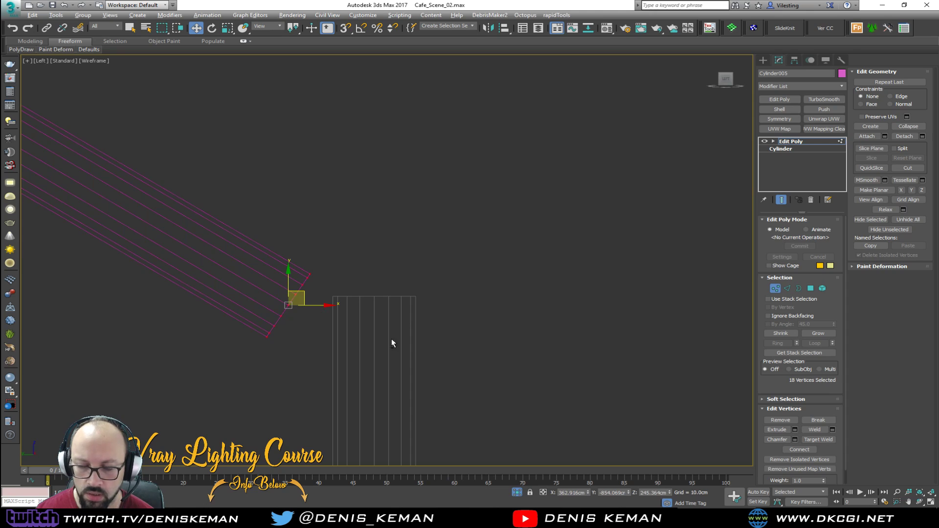
Delete the end-cap polygon at the lower end of the near sloped beam.
{"action": "key", "text": "alt+w"}
{"action": "right_click", "coordinate": [591, 389]}
{"action": "key", "text": "alt+w"}
{"action": "middle_click_drag", "start_coordinate": [509, 339], "coordinate": [432, 289], "text": "alt"}
{"action": "scroll", "coordinate": [385, 280], "scroll_direction": "up", "scroll_amount": 4}
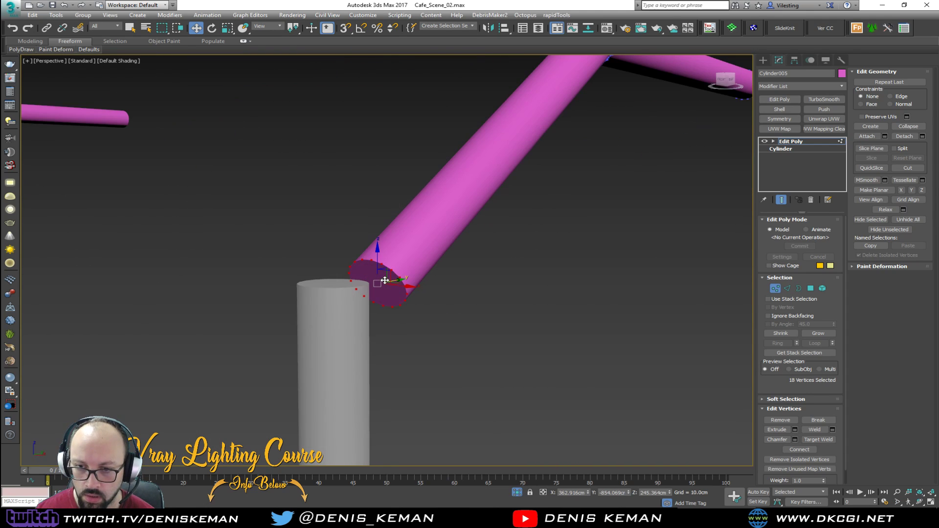
{"action": "key", "text": "4"}
{"action": "left_click", "coordinate": [385, 281]}
{"action": "key", "text": "F4"}
{"action": "scroll", "coordinate": [384, 283], "scroll_direction": "up", "scroll_amount": 1}
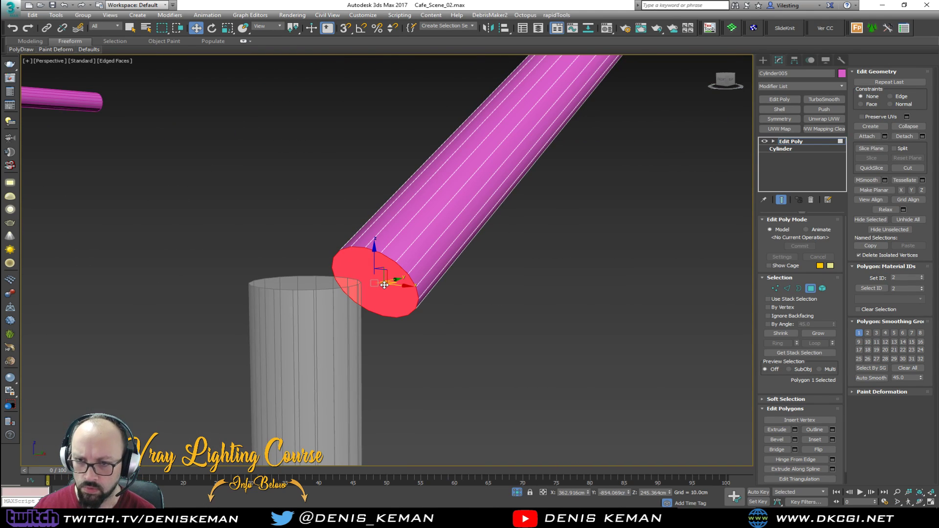
{"action": "key", "text": "Delete"}
Extend the open border at the beam's lower end inward by scaling it into a smaller concentric ring.
{"action": "key", "text": "3"}
{"action": "left_click", "coordinate": [417, 276]}
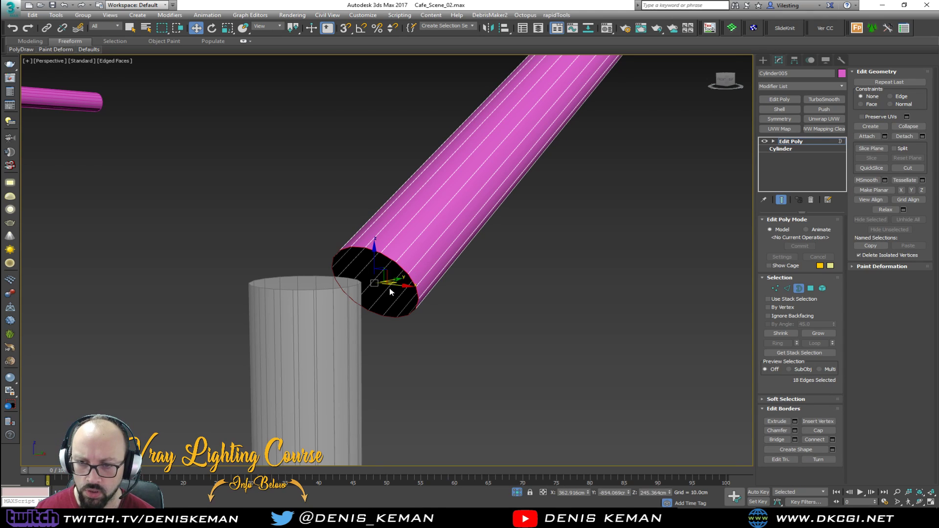
{"action": "key", "text": "r"}
{"action": "left_click_drag", "start_coordinate": [376, 278], "coordinate": [355, 294], "text": "shift"}
{"action": "scroll", "coordinate": [377, 291], "scroll_direction": "up", "scroll_amount": 1}
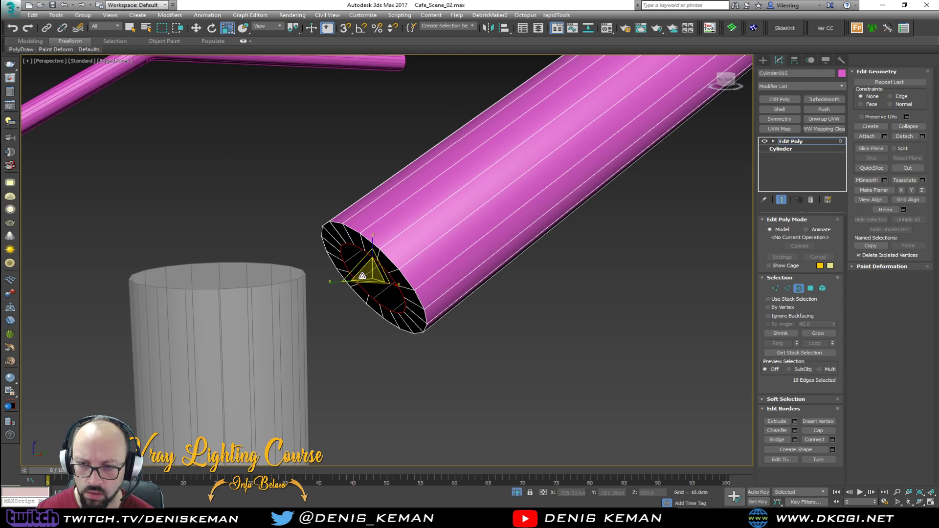
{"action": "scroll", "coordinate": [364, 270], "scroll_direction": "up", "scroll_amount": 2}
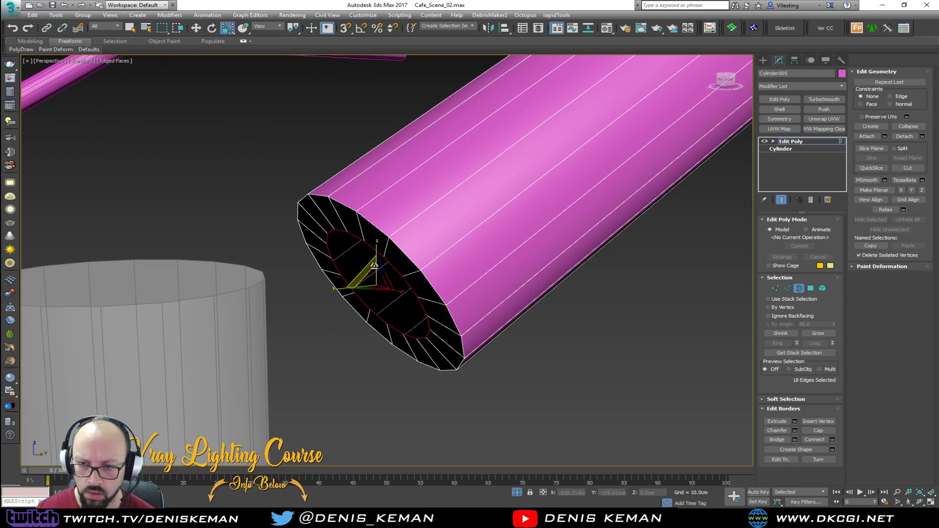
Add support edge loops on both sides of the rim at the sloped beam's lower end.
{"action": "key", "text": "2"}
{"action": "double_click", "coordinate": [388, 245]}
{"action": "key", "text": "w"}
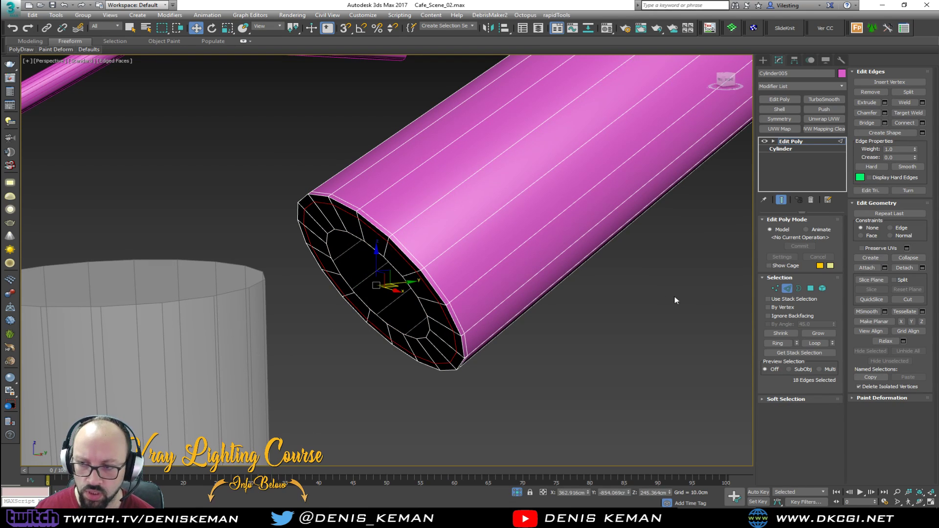
{"action": "left_click", "coordinate": [787, 287]}
{"action": "key", "text": "F4"}
{"action": "key", "text": "F4"}
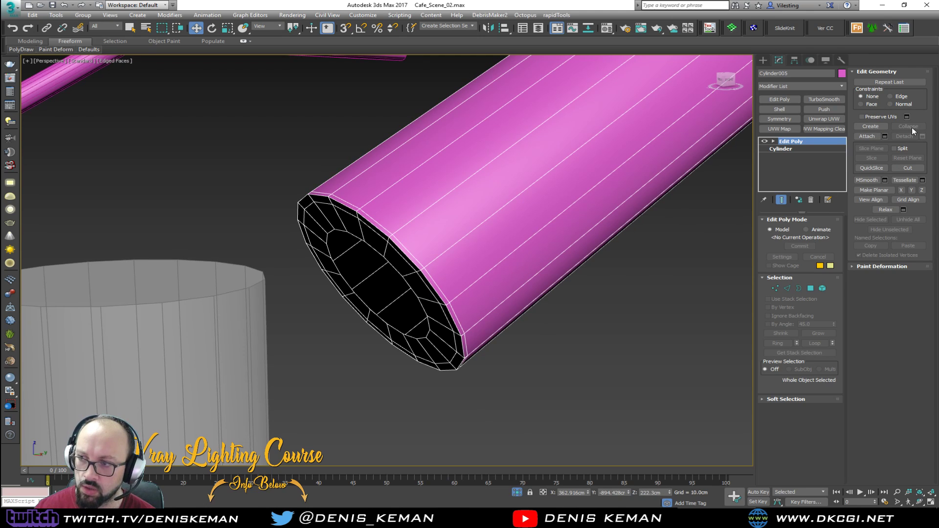
Apply a TurboSmooth modifier to the joined roof beam and check its flat end.
{"action": "left_click", "coordinate": [825, 101]}
{"action": "key", "text": "F4"}
{"action": "middle_click_drag", "start_coordinate": [523, 205], "coordinate": [470, 228], "text": "alt"}
{"action": "scroll", "coordinate": [470, 229], "scroll_direction": "down", "scroll_amount": 8}
{"action": "middle_click_drag", "start_coordinate": [573, 224], "coordinate": [230, 275], "text": "alt"}
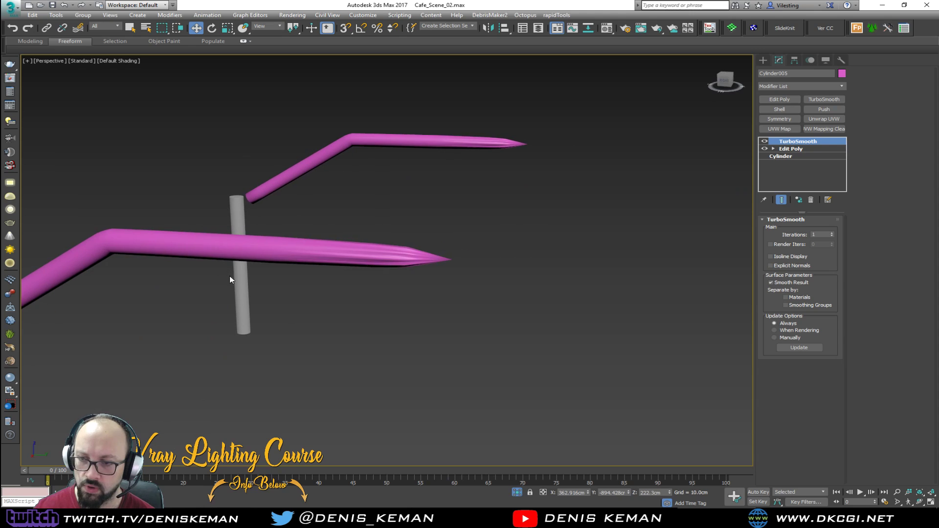
{"action": "scroll", "coordinate": [385, 255], "scroll_direction": "up", "scroll_amount": 2}
Delete the end-cap polygon at the free end of the flat beam in the Edit Poly level.
{"action": "left_click", "coordinate": [799, 150]}
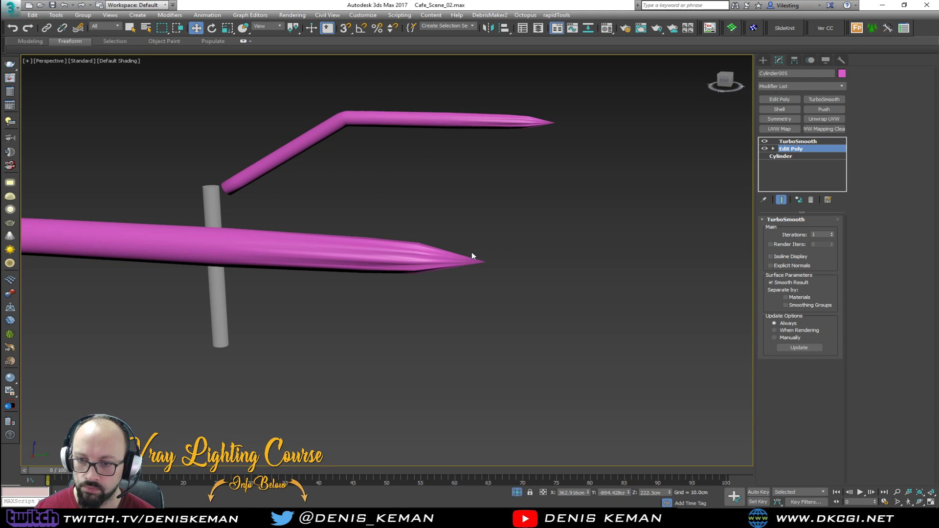
{"action": "key", "text": "F4"}
{"action": "key", "text": "5"}
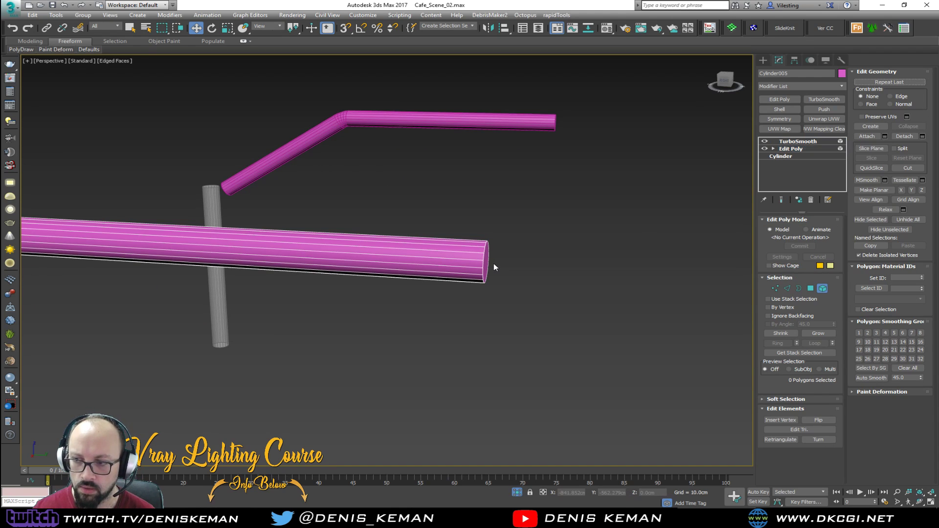
{"action": "middle_click_drag", "start_coordinate": [494, 263], "coordinate": [478, 268], "text": "alt"}
{"action": "key", "text": "4"}
{"action": "left_click", "coordinate": [455, 306]}
{"action": "key", "text": "Delete"}
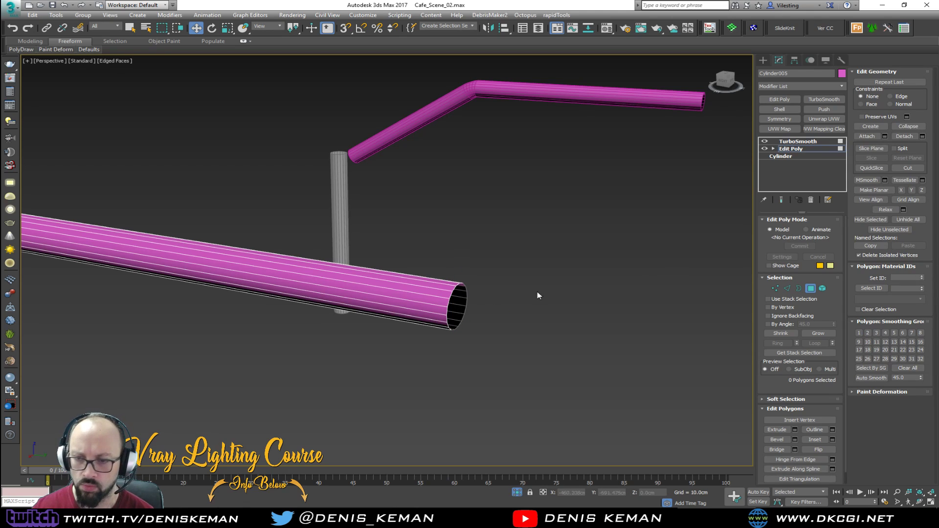
{"action": "left_click", "coordinate": [810, 288]}
Inspect the smoothed beams, checking the flat end and the ringed lower opening near the post.
{"action": "key", "text": "F4"}
{"action": "scroll", "coordinate": [510, 273], "scroll_direction": "down", "scroll_amount": 5}
{"action": "middle_click_drag", "start_coordinate": [510, 273], "coordinate": [546, 256], "text": "alt"}
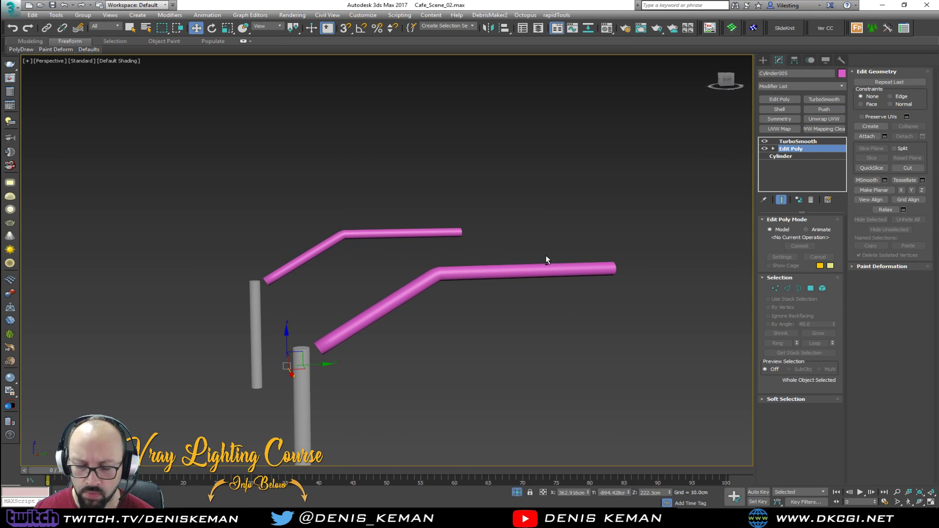
{"action": "scroll", "coordinate": [303, 356], "scroll_direction": "up", "scroll_amount": 5}
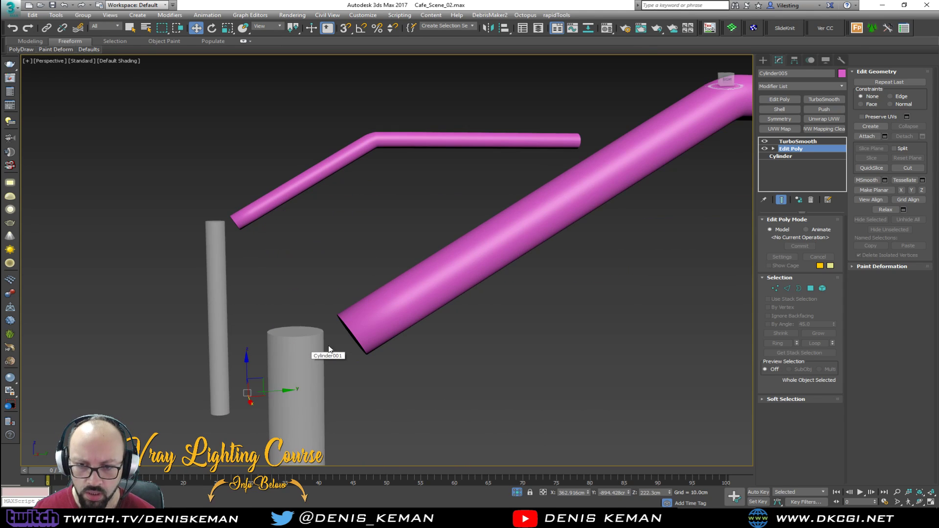
{"action": "key", "text": "F4"}
{"action": "middle_click_drag", "start_coordinate": [365, 327], "coordinate": [469, 345], "text": "alt"}
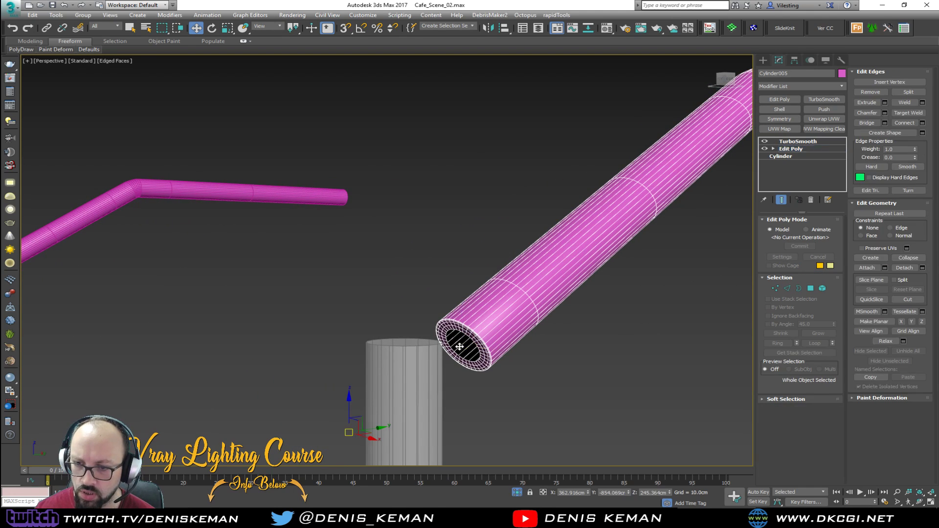
{"action": "scroll", "coordinate": [468, 335], "scroll_direction": "up", "scroll_amount": 3}
{"action": "key", "text": "F4"}
{"action": "scroll", "coordinate": [471, 339], "scroll_direction": "down", "scroll_amount": 2}
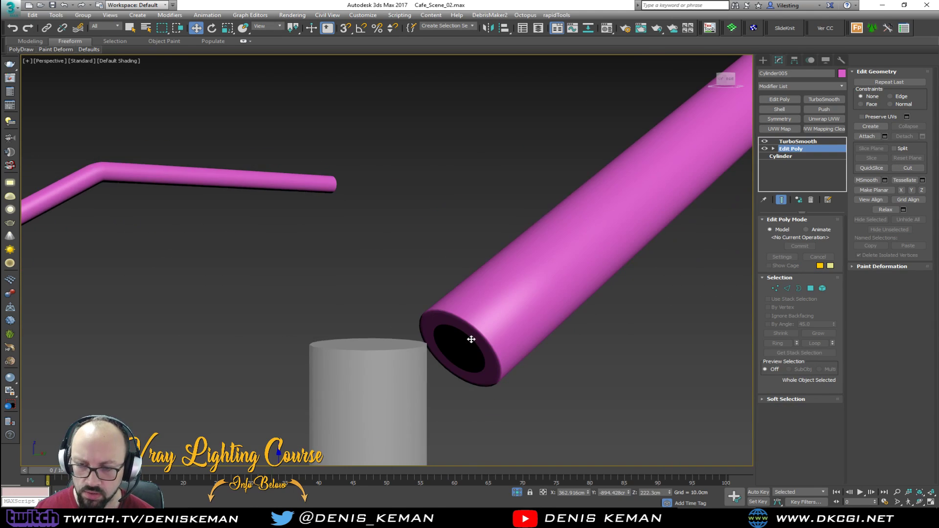
Frame the sloped beam's lower end and the post top in the Left wireframe view.
{"action": "key", "text": "alt+w"}
{"action": "right_click", "coordinate": [252, 341]}
{"action": "key", "text": "alt+w"}
{"action": "scroll", "coordinate": [413, 233], "scroll_direction": "up", "scroll_amount": 4}
{"action": "right_click", "coordinate": [386, 230]}
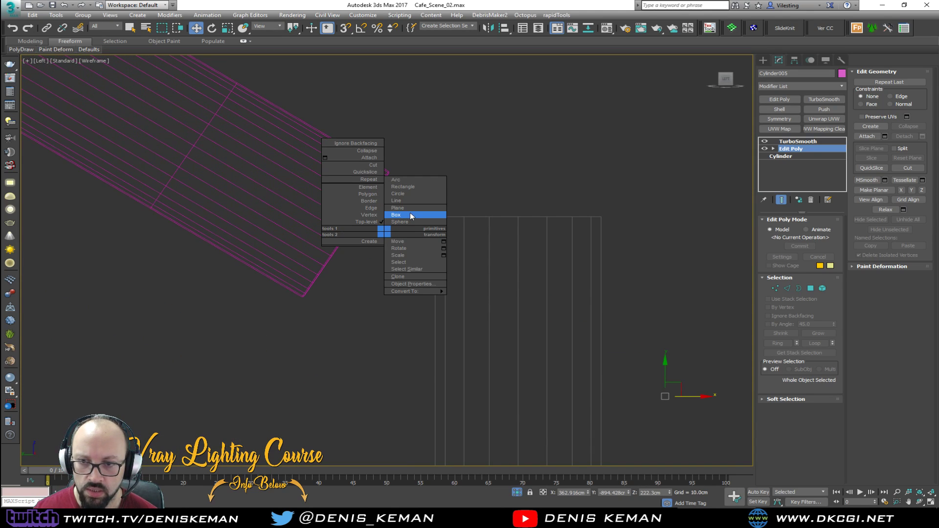
{"action": "left_click", "coordinate": [404, 215]}
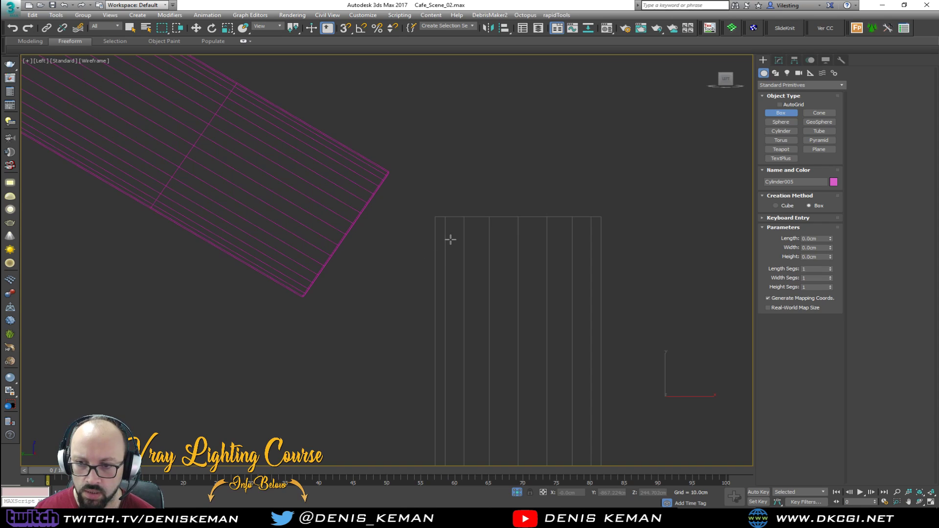
{"action": "right_click", "coordinate": [379, 241]}
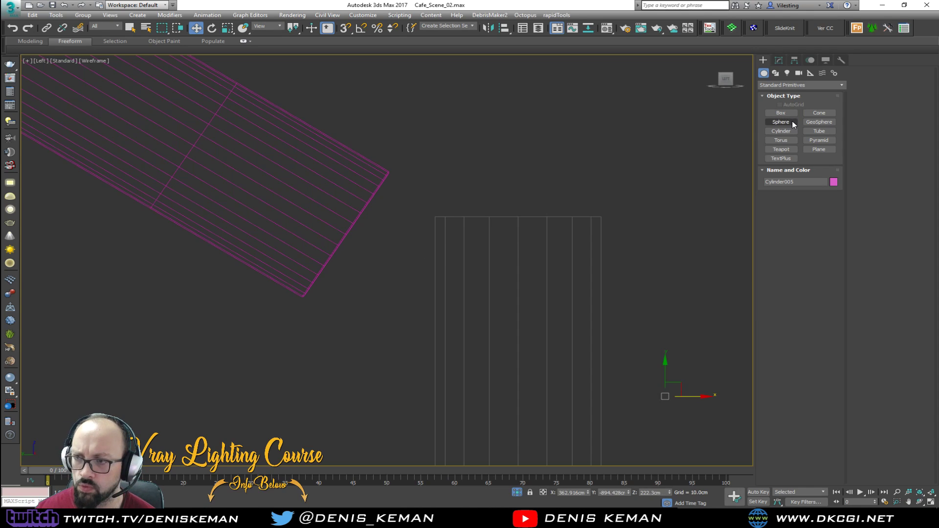
Create a cylinder with a radius of about 7.8 cm and a height of about 2.35 cm between the beam end and the post.
{"action": "left_click", "coordinate": [785, 131]}
{"action": "left_click_drag", "start_coordinate": [420, 261], "coordinate": [428, 208]}
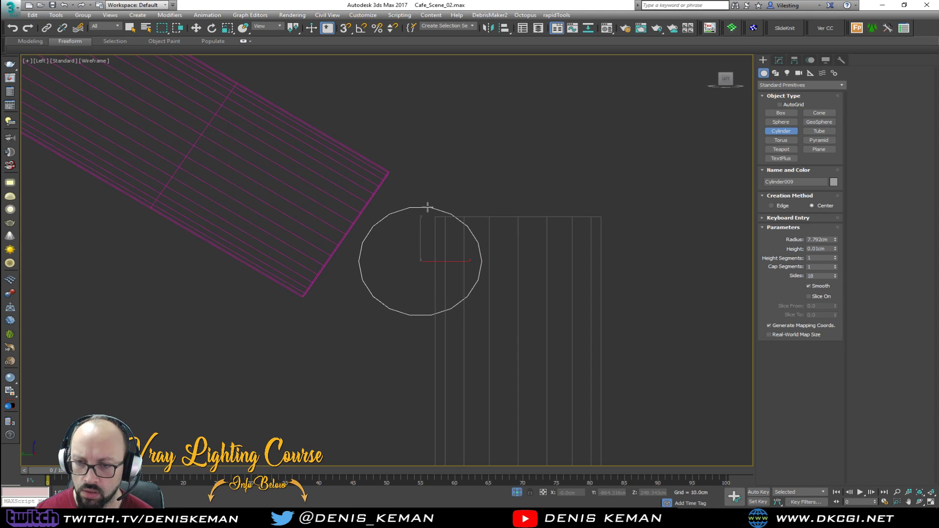
{"action": "left_click", "coordinate": [536, 271]}
{"action": "right_click", "coordinate": [518, 272]}
Add an Edit Poly modifier to the new cylinder and delete its caps and the half of its side facing the beam.
{"action": "left_click", "coordinate": [780, 60]}
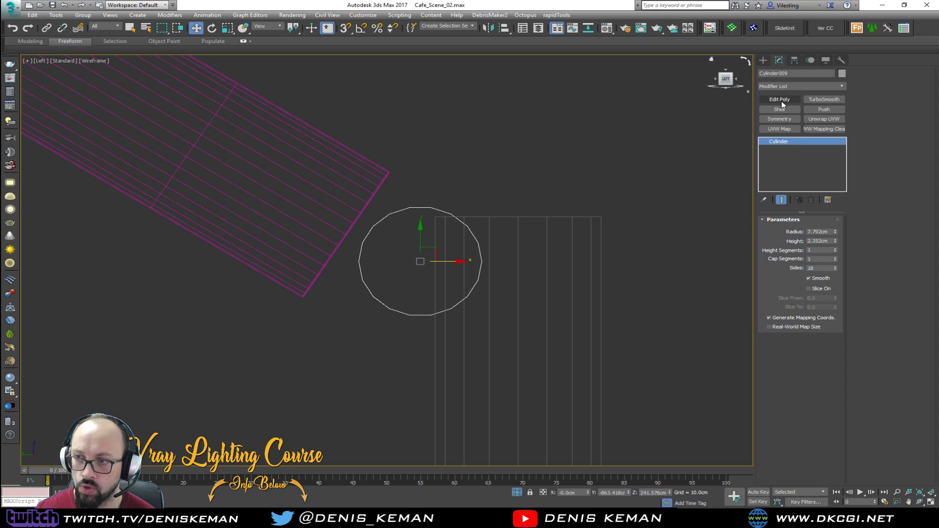
{"action": "key", "text": "4"}
{"action": "left_click_drag", "start_coordinate": [339, 179], "coordinate": [369, 289]}
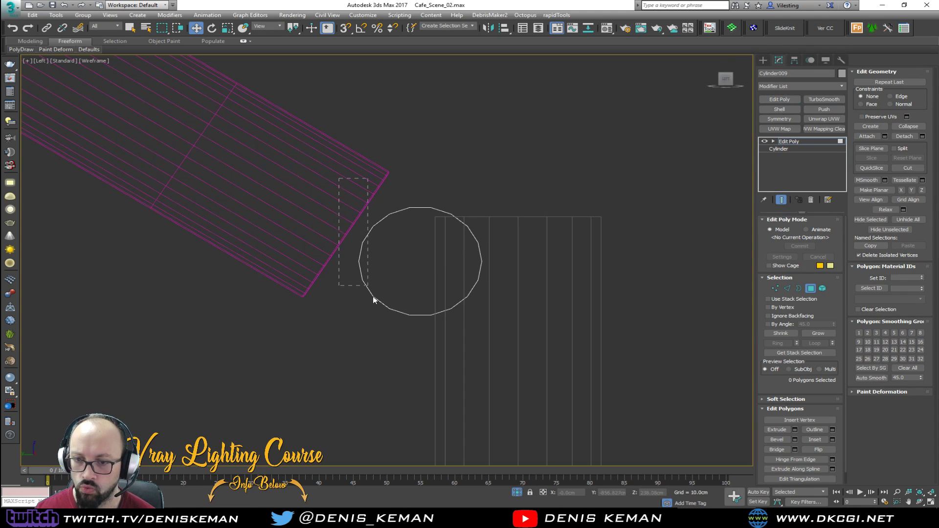
{"action": "left_click_drag", "start_coordinate": [393, 336], "coordinate": [393, 336]}
{"action": "key", "text": "Delete"}
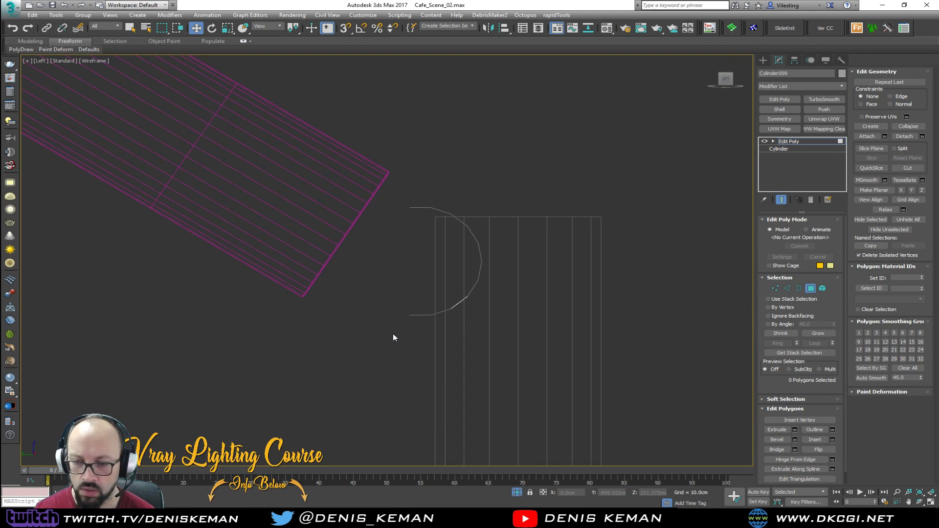
Extrude the half ring's two open end edges straight along Y to lengthen the upper and lower strips.
{"action": "key", "text": "alt+w"}
{"action": "key", "text": "alt+w"}
{"action": "key", "text": "z"}
{"action": "scroll", "coordinate": [561, 366], "scroll_direction": "down", "scroll_amount": 4}
{"action": "middle_click_drag", "start_coordinate": [561, 366], "coordinate": [523, 372], "text": "alt"}
{"action": "middle_click_drag", "start_coordinate": [539, 276], "coordinate": [490, 291], "text": "alt"}
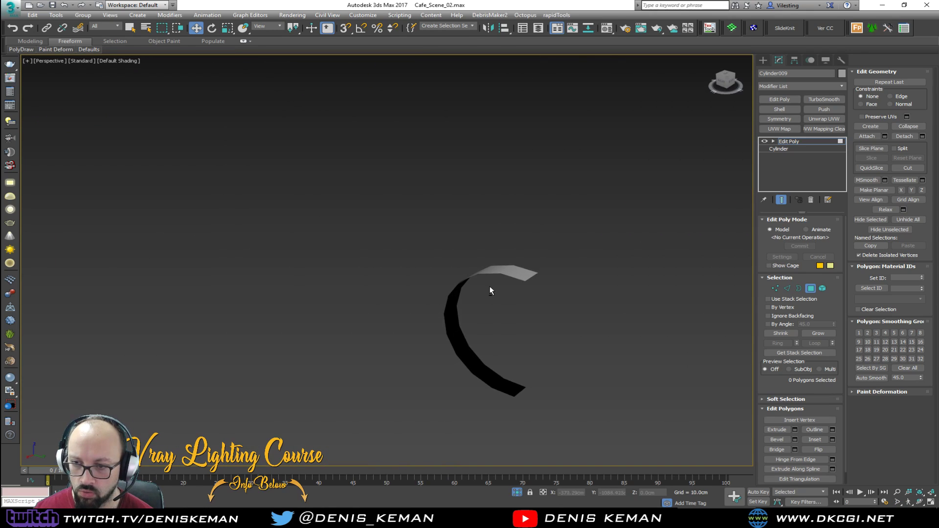
{"action": "key", "text": "2"}
{"action": "left_click", "coordinate": [533, 280]}
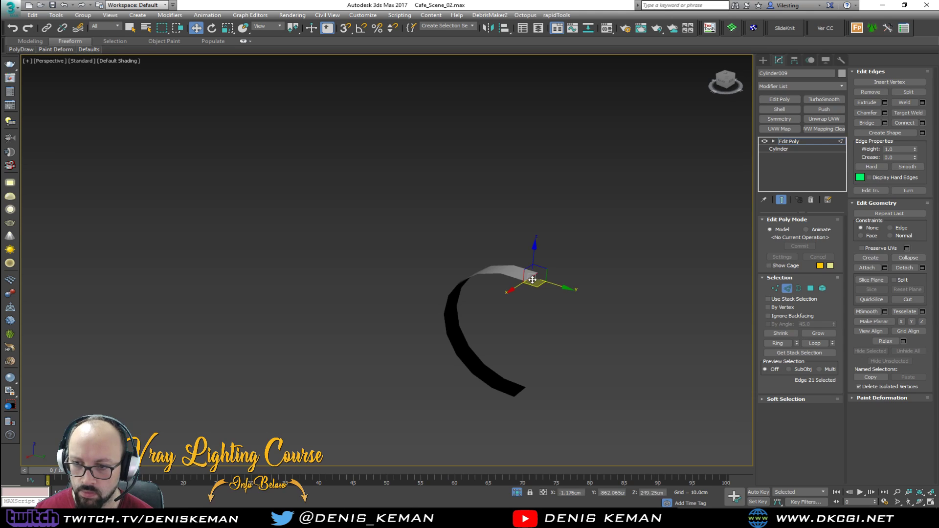
{"action": "left_click", "coordinate": [519, 392], "text": "ctrl"}
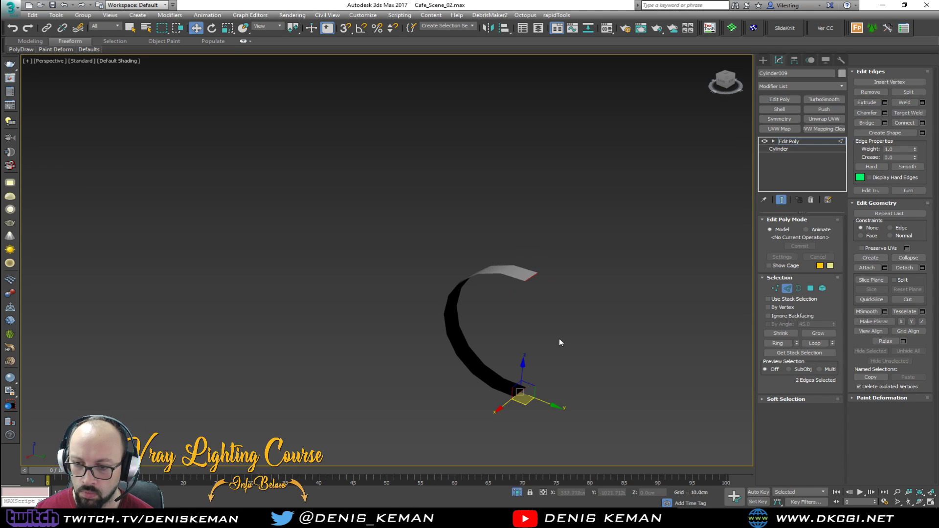
{"action": "left_click_drag", "start_coordinate": [545, 405], "coordinate": [569, 410], "text": "shift"}
{"action": "key", "text": "F4"}
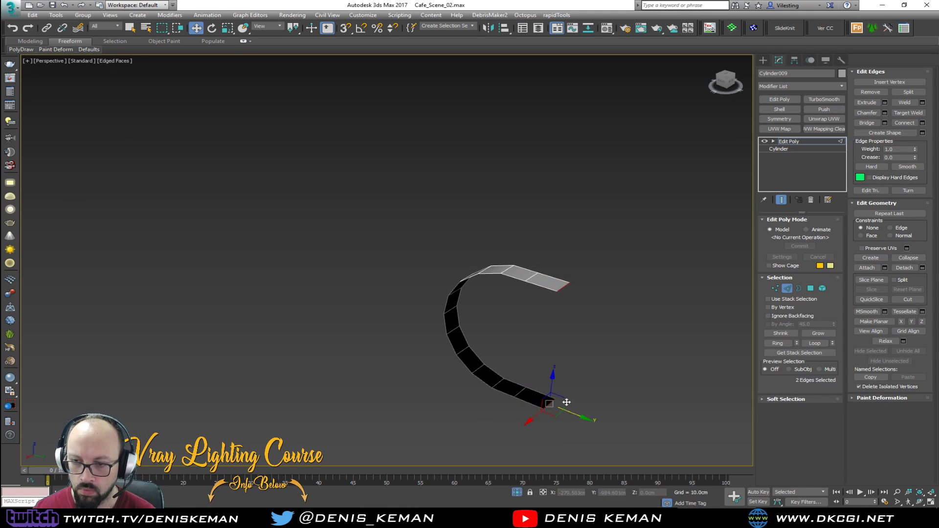
Bridge the upper and lower side edges of the straight extensions on both sides to form two flat side faces.
{"action": "left_click", "coordinate": [545, 290]}
{"action": "left_click", "coordinate": [548, 398], "text": "ctrl"}
{"action": "left_click", "coordinate": [869, 121]}
{"action": "middle_click_drag", "start_coordinate": [538, 293], "coordinate": [547, 336], "text": "alt"}
{"action": "left_click", "coordinate": [547, 312]}
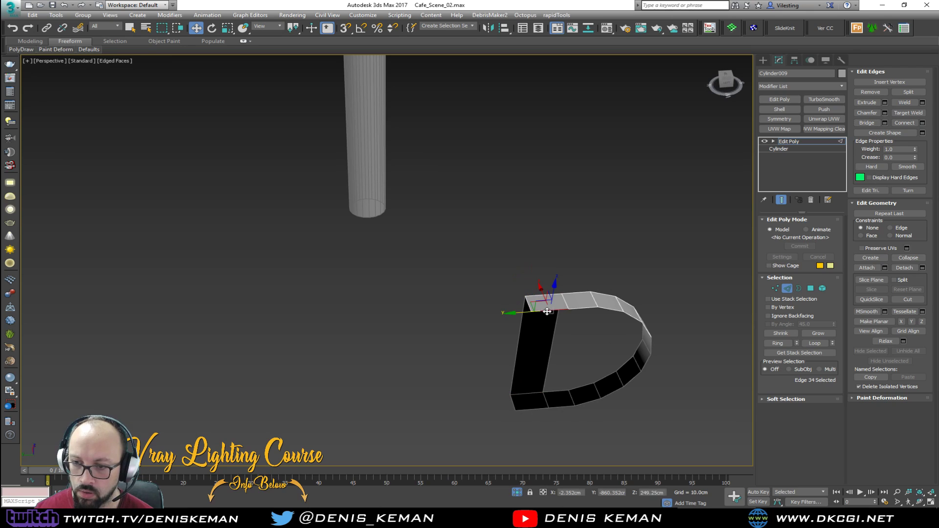
{"action": "left_click", "coordinate": [531, 409], "text": "ctrl"}
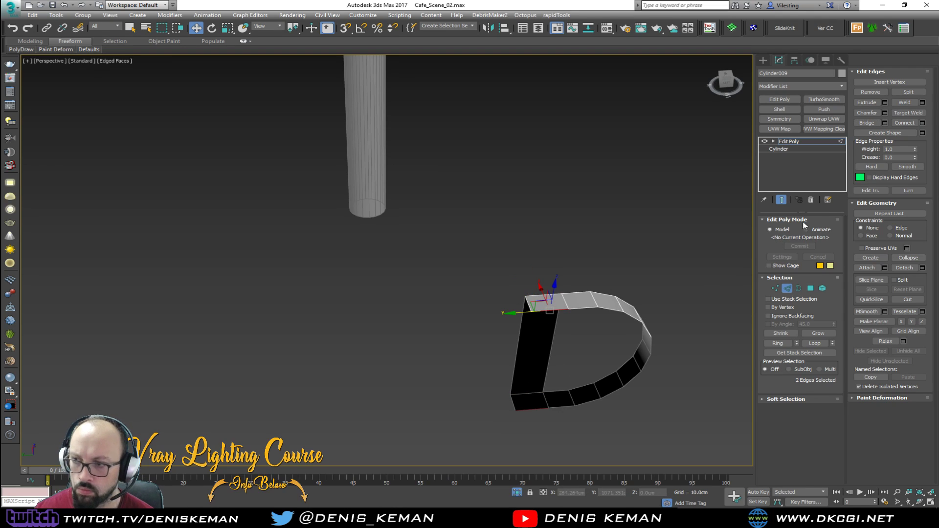
{"action": "left_click", "coordinate": [867, 123]}
Select the borders of both D-shaped side openings and scale-extrude them inward to form a rim on each side.
{"action": "middle_click_drag", "start_coordinate": [619, 292], "coordinate": [519, 286]}
{"action": "key", "text": "3"}
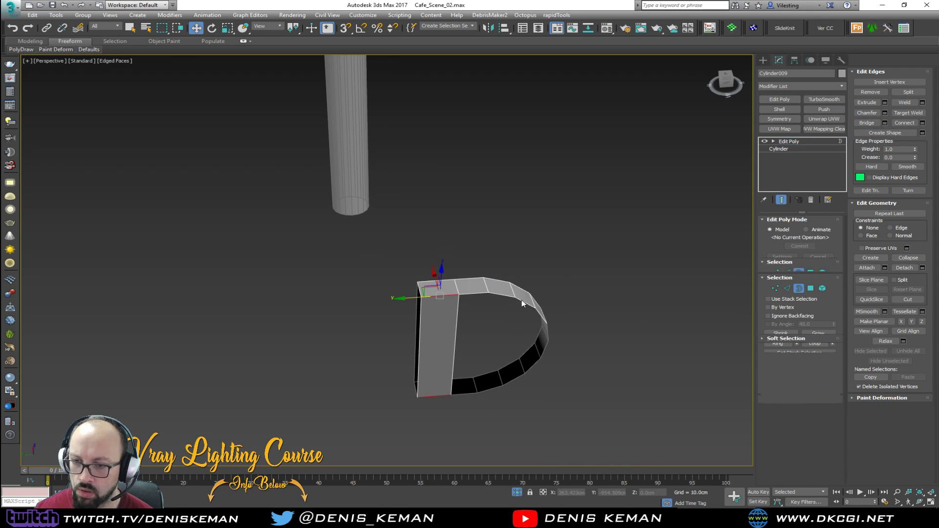
{"action": "left_click_drag", "start_coordinate": [558, 272], "coordinate": [525, 311]}
{"action": "scroll", "coordinate": [518, 325], "scroll_direction": "up", "scroll_amount": 2}
{"action": "key", "text": "r"}
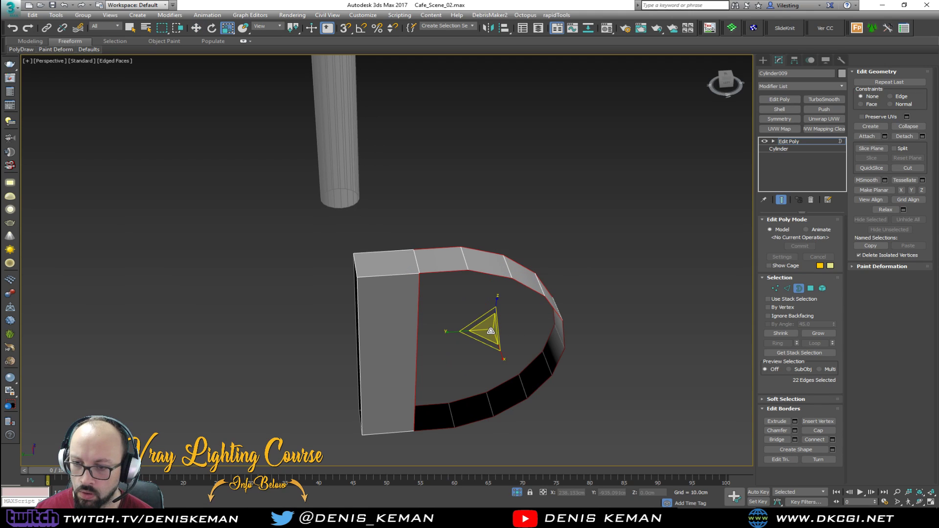
{"action": "middle_click_drag", "start_coordinate": [495, 332], "coordinate": [454, 306], "text": "alt"}
{"action": "left_click_drag", "start_coordinate": [511, 336], "coordinate": [508, 349], "text": "shift"}
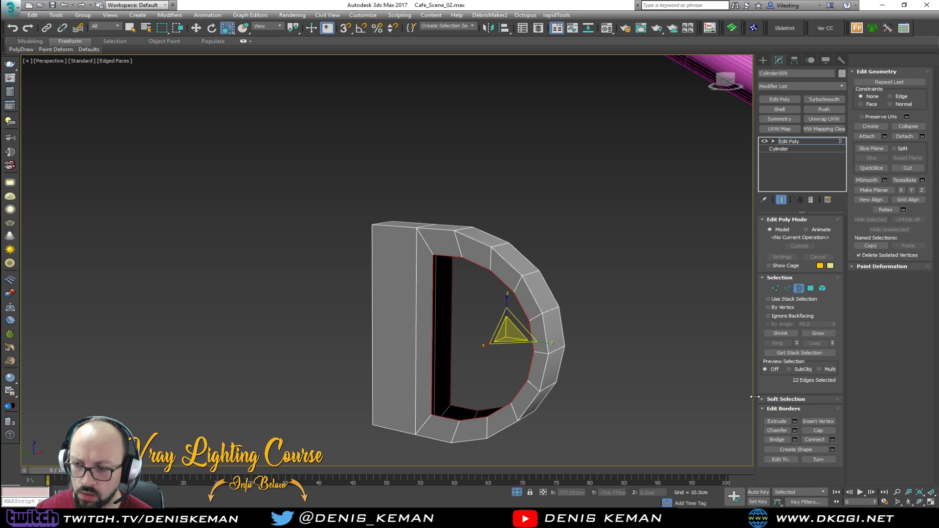
Bridge the two inner D-shaped borders across the bracket's thickness to close the wall of the hole.
{"action": "left_click", "coordinate": [776, 440]}
{"action": "mouse_move", "coordinate": [499, 366]}
{"action": "middle_mouse_down", "text": "alt"}
{"action": "mouse_move", "coordinate": [531, 361]}
{"action": "mouse_move", "coordinate": [509, 366]}
{"action": "middle_mouse_up", "text": "alt"}
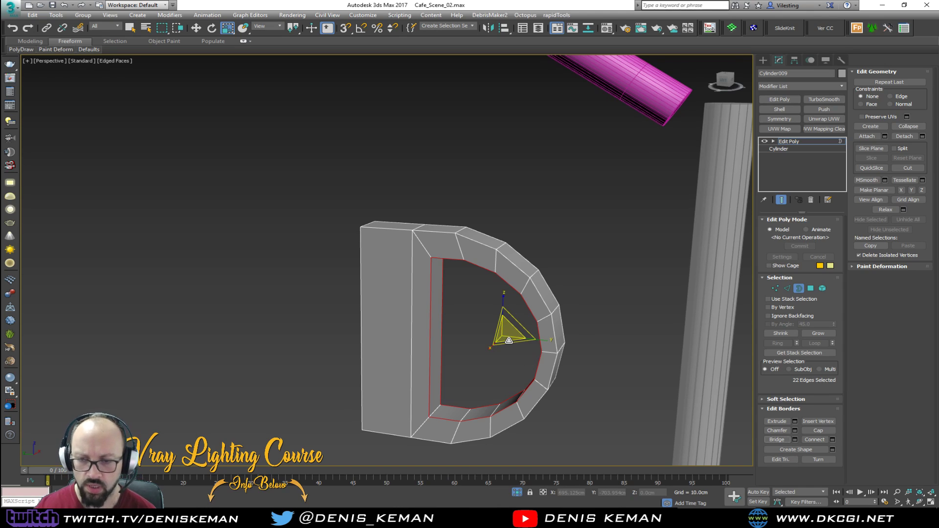
{"action": "left_click", "coordinate": [516, 290]}
{"action": "key", "text": "3"}
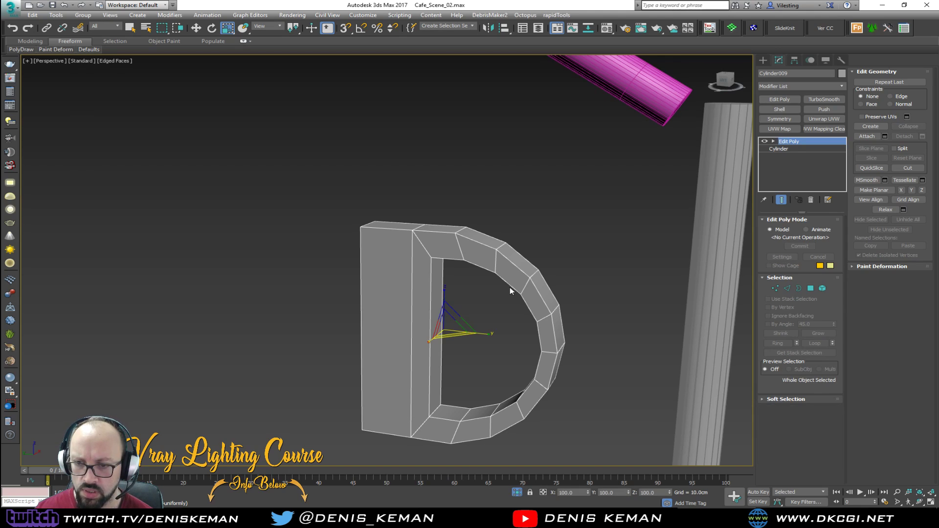
Turn one side's inner edge loop into a regular circle with fastEdgeLoopRegularizer and scale it down.
{"action": "key", "text": "2"}
{"action": "double_click", "coordinate": [444, 419]}
{"action": "left_click", "coordinate": [557, 14]}
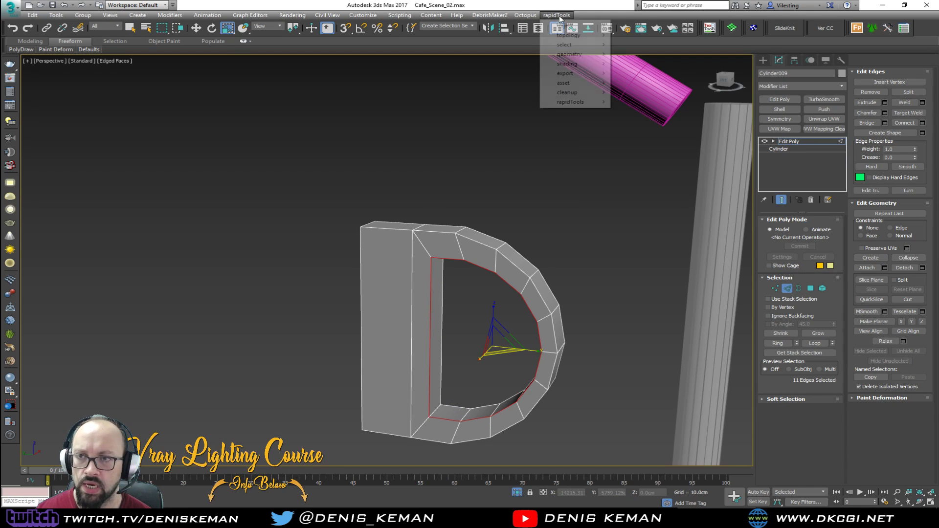
{"action": "mouse_move", "coordinate": [582, 35]}
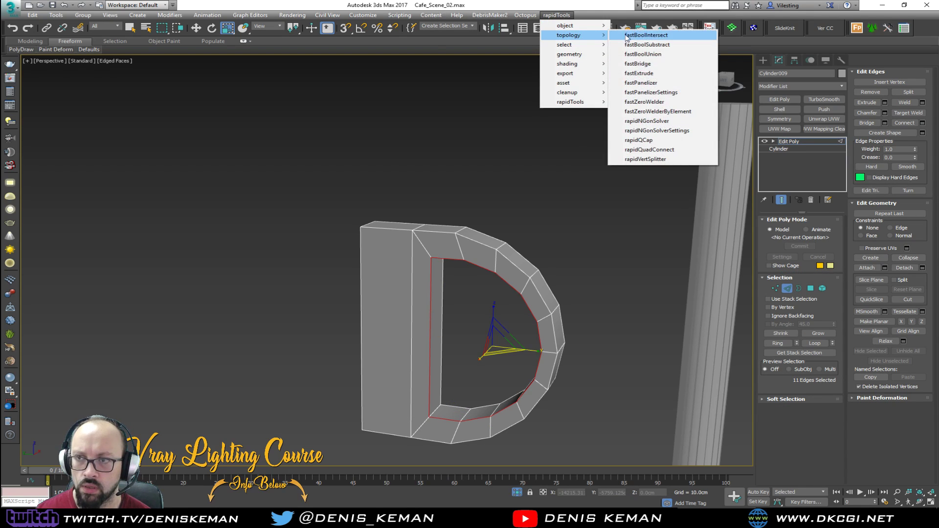
{"action": "mouse_move", "coordinate": [575, 55]}
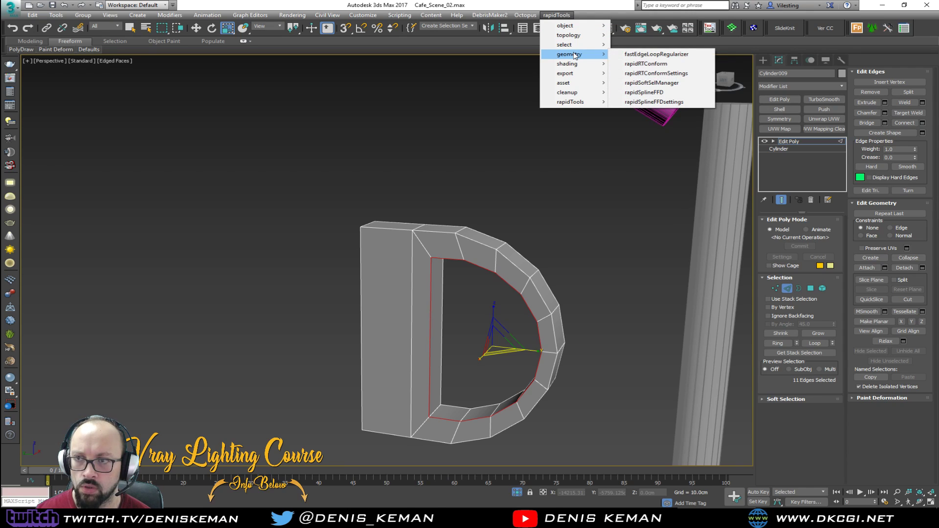
{"action": "left_click", "coordinate": [657, 54]}
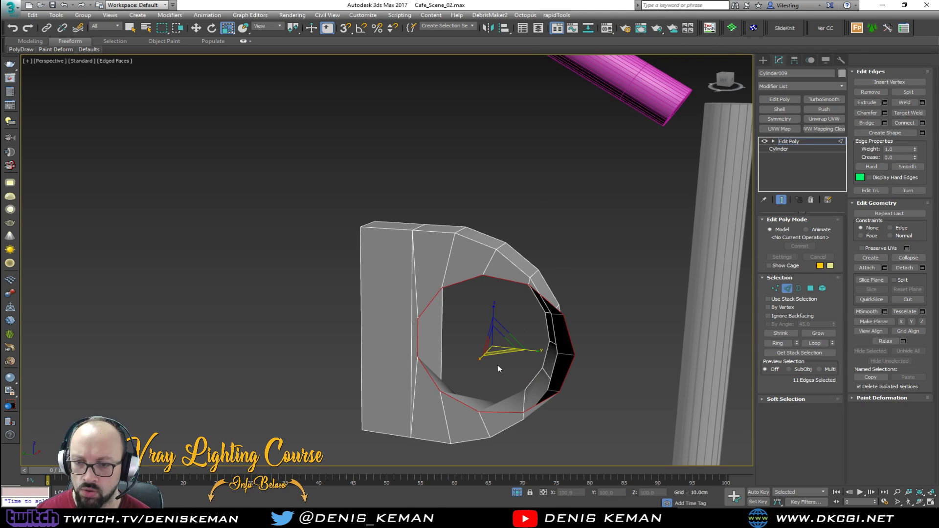
{"action": "left_click_drag", "start_coordinate": [496, 341], "coordinate": [499, 387]}
Regularize the opposite inner edge loop into a circle, scale it down to match, and rotate it about -28° around X.
{"action": "middle_click_drag", "start_coordinate": [511, 372], "coordinate": [347, 377], "text": "alt"}
{"action": "double_click", "coordinate": [481, 425]}
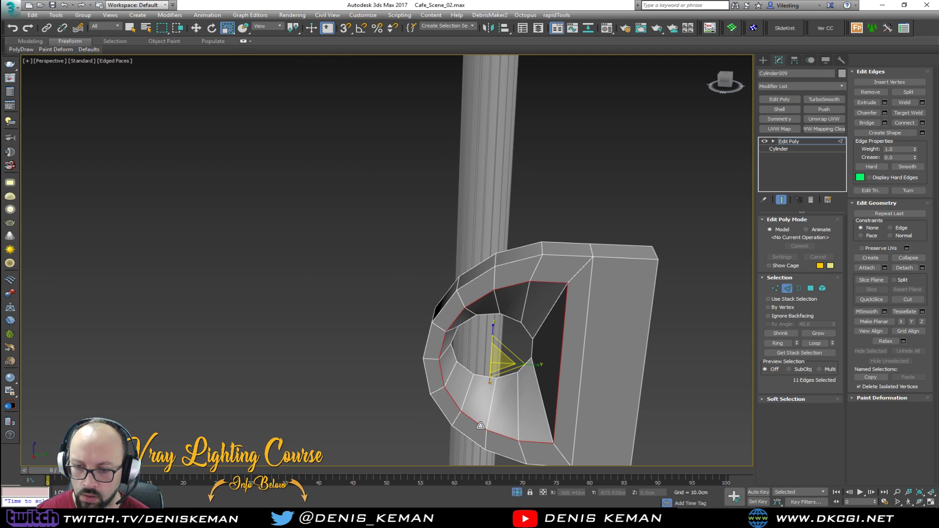
{"action": "left_click", "coordinate": [557, 15]}
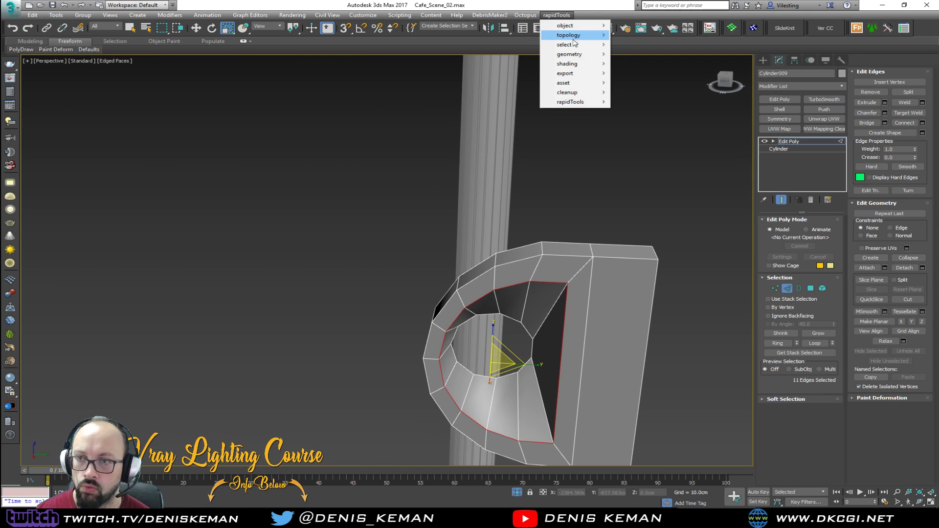
{"action": "mouse_move", "coordinate": [586, 58]}
{"action": "left_click", "coordinate": [655, 55]}
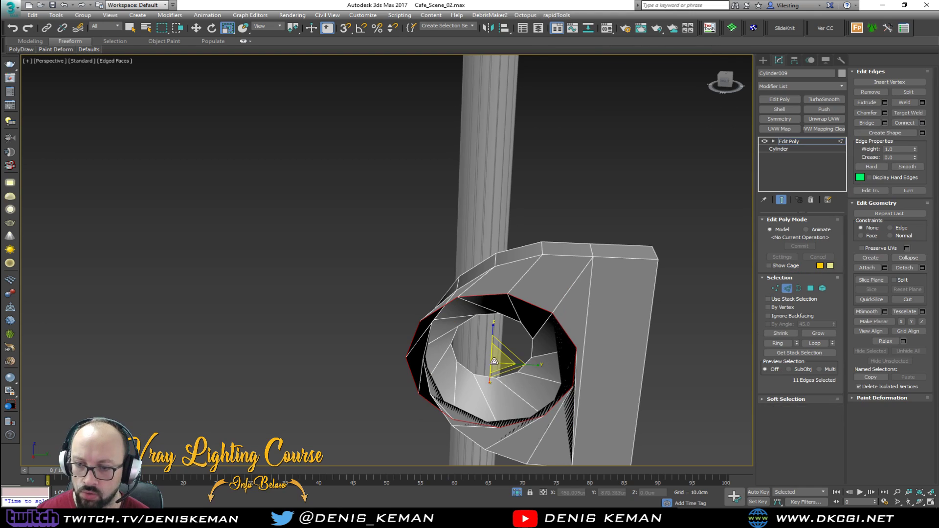
{"action": "left_click_drag", "start_coordinate": [500, 361], "coordinate": [501, 406]}
{"action": "key", "text": "e"}
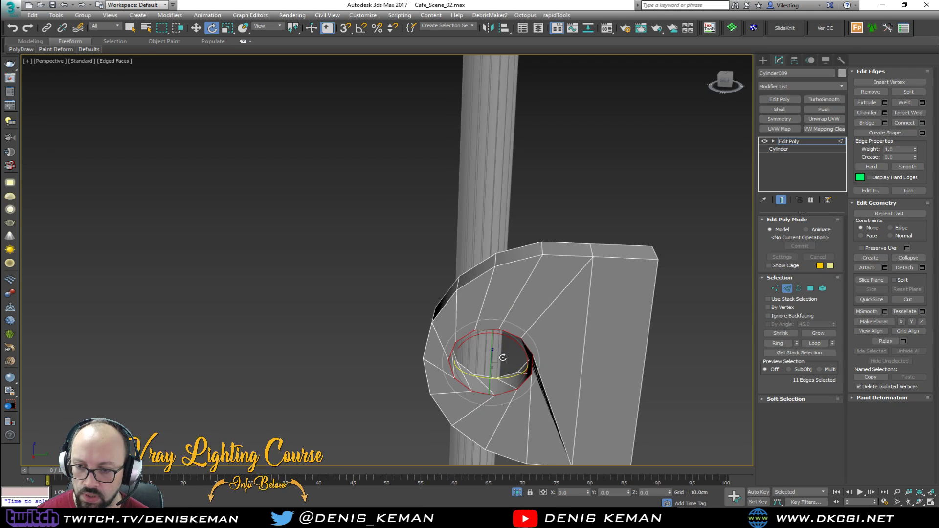
{"action": "left_click_drag", "start_coordinate": [511, 339], "coordinate": [538, 346]}
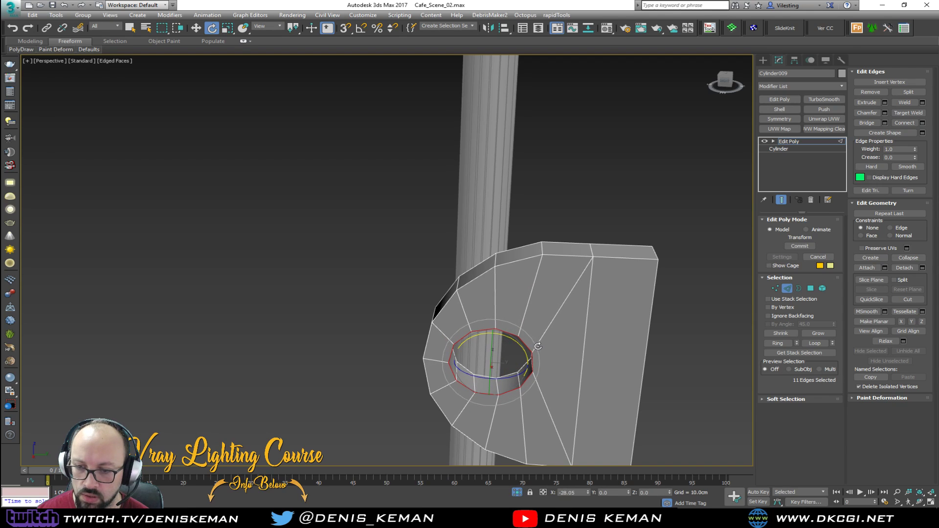
Insert support edge loops with SwiftLoop around the hole's rims and along the bracket's outer perimeter edges.
{"action": "middle_click_drag", "start_coordinate": [539, 346], "coordinate": [341, 346], "text": "alt"}
{"action": "middle_click_drag", "start_coordinate": [447, 371], "coordinate": [463, 301], "text": "alt"}
{"action": "key", "text": "q"}
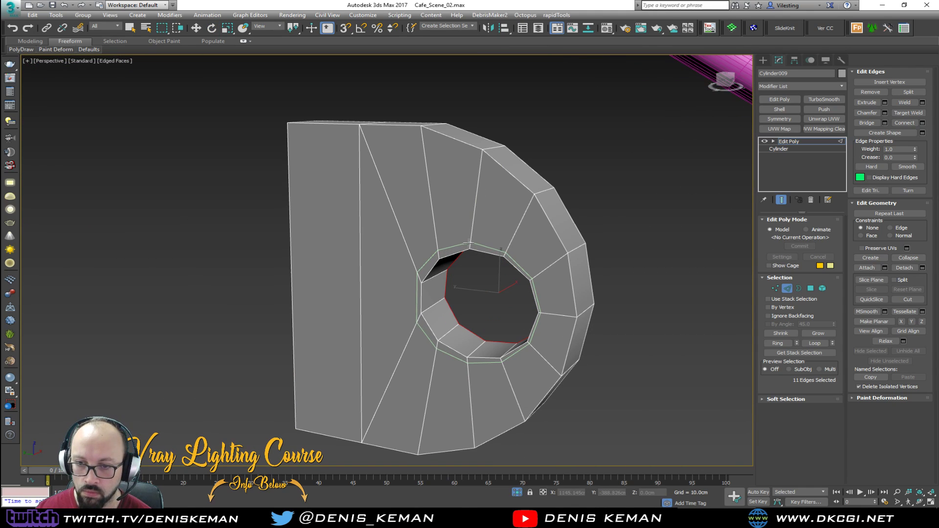
{"action": "middle_click_drag", "start_coordinate": [470, 270], "coordinate": [327, 287], "text": "alt"}
{"action": "left_click", "coordinate": [501, 281]}
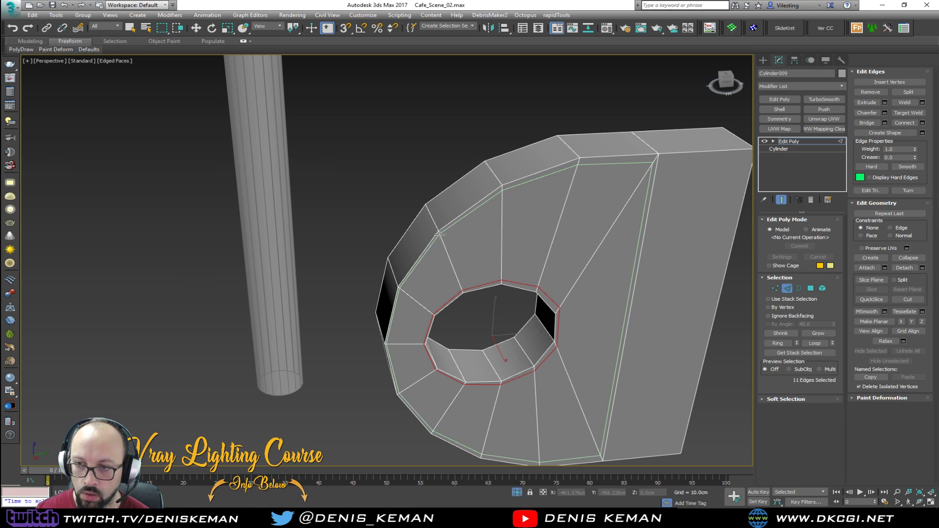
{"action": "left_click", "coordinate": [496, 180]}
{"action": "left_click", "coordinate": [486, 162]}
{"action": "right_click", "coordinate": [491, 175]}
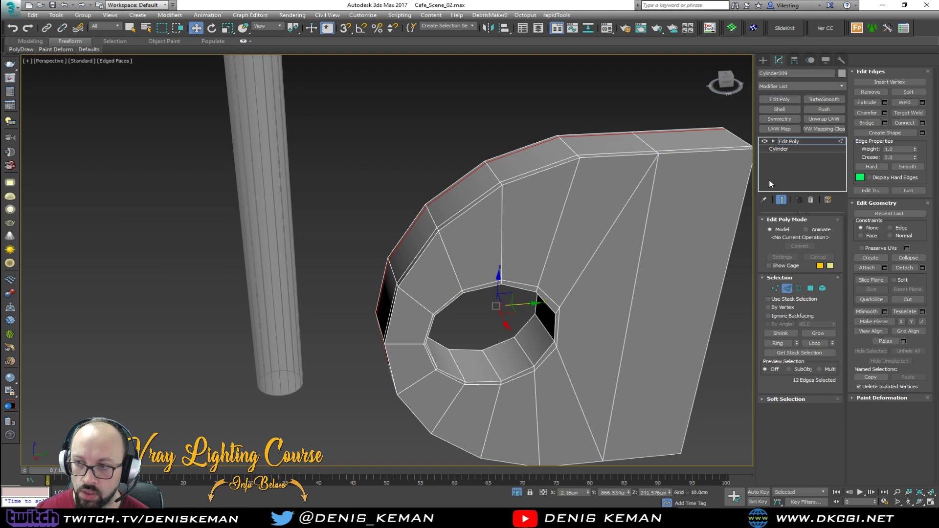
Apply a TurboSmooth modifier with 2 iterations to the bracket and check its smoothed shape without edged faces.
{"action": "left_click", "coordinate": [836, 98]}
{"action": "middle_click_drag", "start_coordinate": [650, 311], "coordinate": [606, 263], "text": "alt"}
{"action": "left_click", "coordinate": [832, 233]}
{"action": "key", "text": "F4"}
{"action": "middle_click_drag", "start_coordinate": [519, 303], "coordinate": [310, 339], "text": "alt"}
{"action": "scroll", "coordinate": [422, 346], "scroll_direction": "down", "scroll_amount": 4}
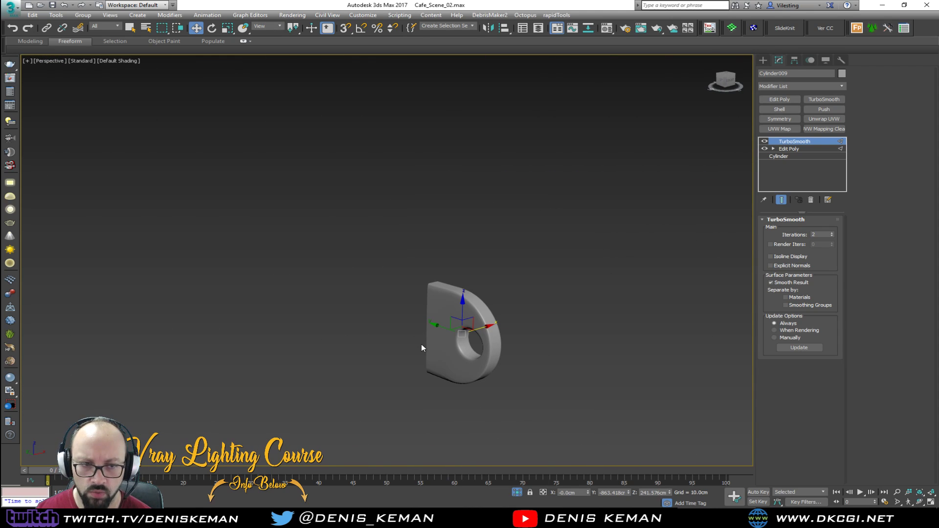
{"action": "scroll", "coordinate": [421, 345], "scroll_direction": "up", "scroll_amount": 3}
{"action": "scroll", "coordinate": [443, 312], "scroll_direction": "up", "scroll_amount": 3}
Rotate the bracket in the Left view to match the beam's slope and position it at the beam's lower end.
{"action": "key", "text": "alt+w"}
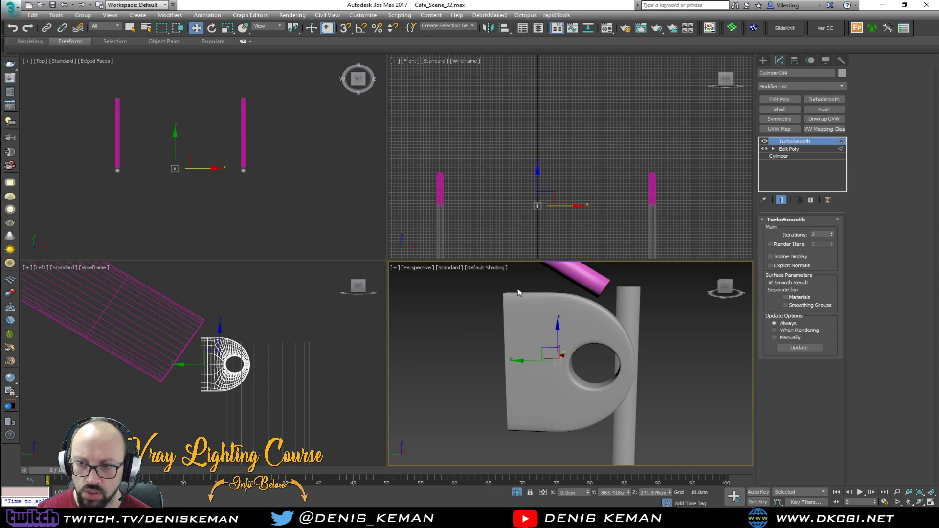
{"action": "right_click", "coordinate": [254, 347]}
{"action": "key", "text": "alt+w"}
{"action": "key", "text": "e"}
{"action": "mouse_move", "coordinate": [449, 246]}
{"action": "left_mouse_down"}
{"action": "mouse_move", "coordinate": [459, 274]}
{"action": "mouse_move", "coordinate": [406, 236]}
{"action": "mouse_move", "coordinate": [388, 239]}
{"action": "left_mouse_up"}
{"action": "key", "text": "w"}
{"action": "key", "text": "alt+w"}
{"action": "right_click", "coordinate": [513, 347]}
{"action": "key", "text": "alt+w"}
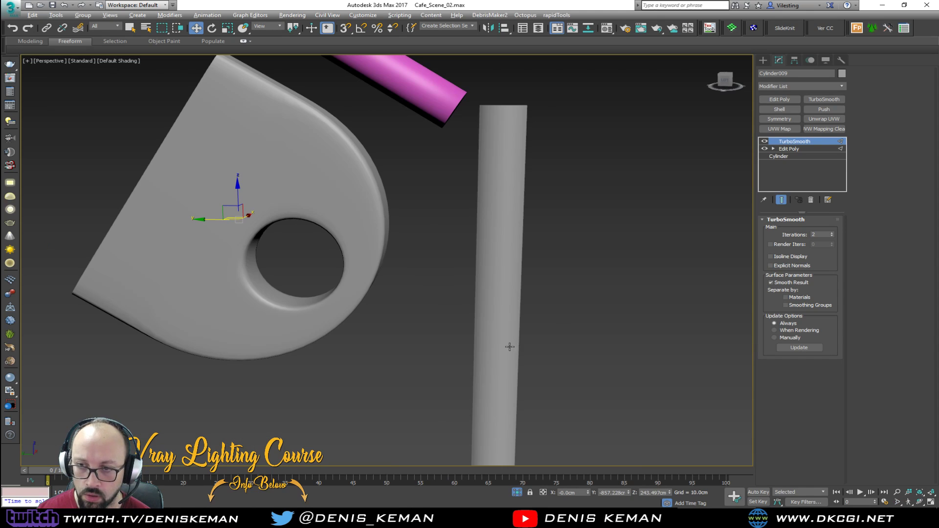
Move the bracket along X into the open lower end of the roof beam beside the post.
{"action": "scroll", "coordinate": [513, 347], "scroll_direction": "down", "scroll_amount": 6}
{"action": "middle_click_drag", "start_coordinate": [480, 317], "coordinate": [421, 332], "text": "alt"}
{"action": "left_click_drag", "start_coordinate": [416, 339], "coordinate": [707, 333]}
{"action": "key", "text": "z"}
{"action": "middle_click_drag", "start_coordinate": [622, 338], "coordinate": [361, 328], "text": "alt"}
Close the roof beam's open lower end by collapsing its inner border in the Edit Poly modifier, and check the smoothed cap.
{"action": "left_click", "coordinate": [246, 291]}
{"action": "key", "text": "F4"}
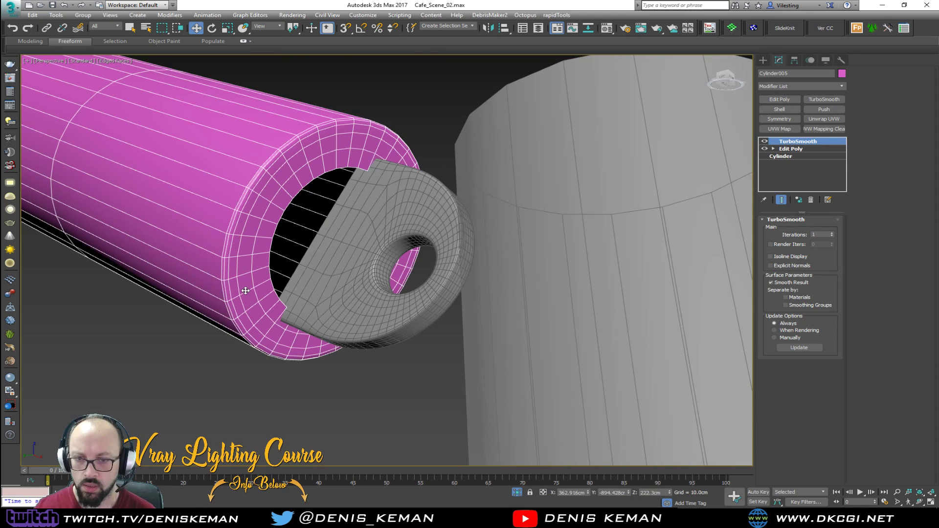
{"action": "left_click", "coordinate": [788, 149]}
{"action": "key", "text": "3"}
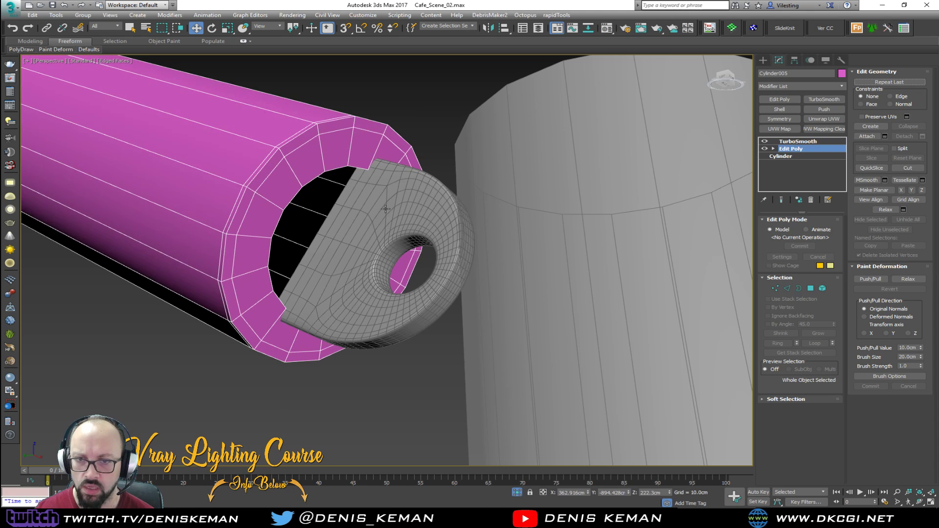
{"action": "left_click", "coordinate": [283, 213]}
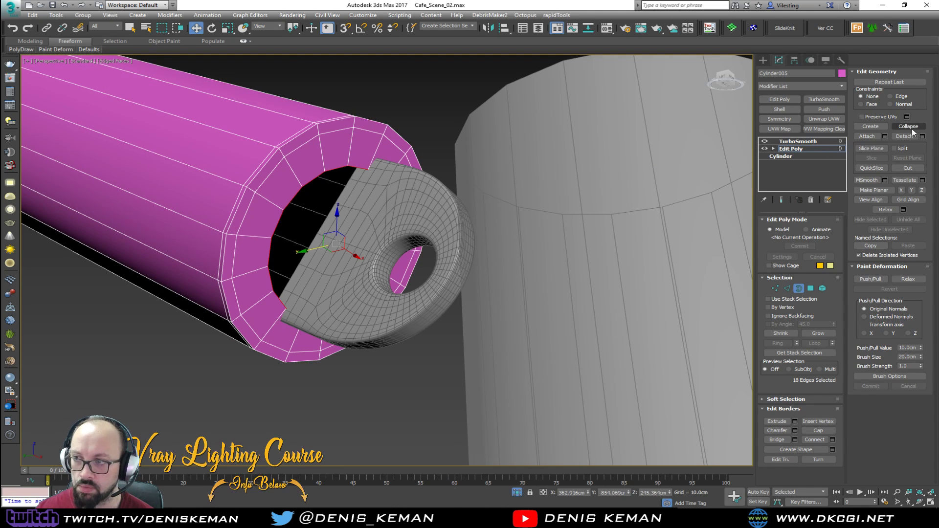
{"action": "left_click", "coordinate": [911, 128]}
{"action": "middle_click_drag", "start_coordinate": [483, 248], "coordinate": [420, 262], "text": "alt"}
{"action": "key", "text": "1"}
{"action": "key", "text": "F3"}
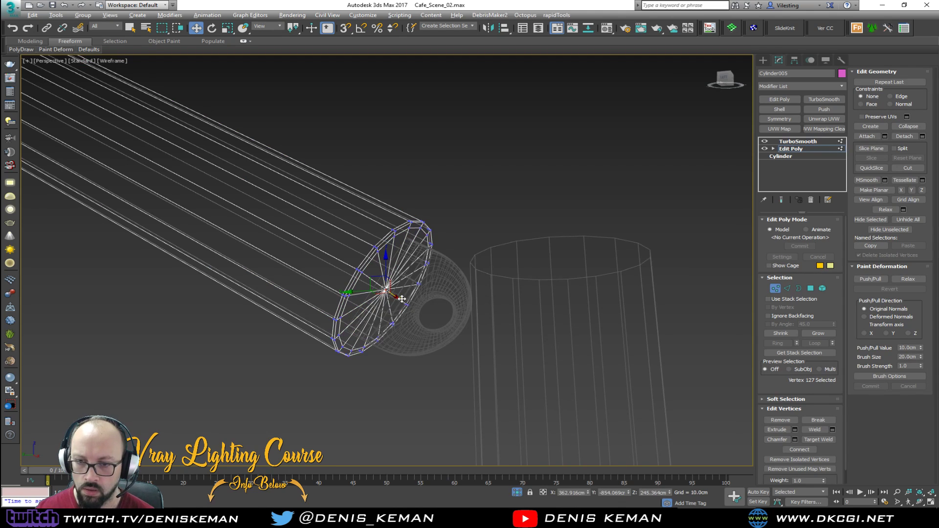
{"action": "scroll", "coordinate": [402, 299], "scroll_direction": "up", "scroll_amount": 5}
{"action": "key", "text": "F3"}
{"action": "key", "text": "ctrl+e"}
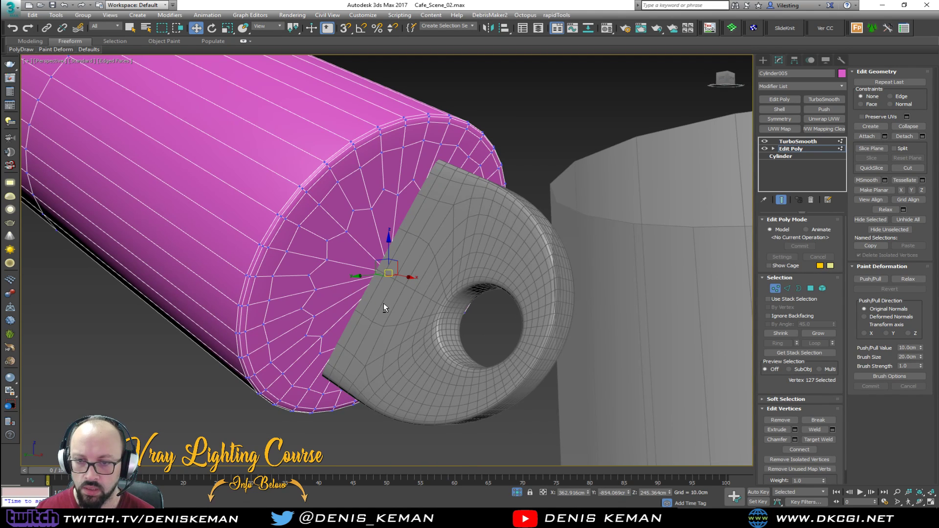
{"action": "key", "text": "F4"}
{"action": "left_click", "coordinate": [779, 291]}
Move the beam bracket in the Left view by about -1.05 cm in X and 0.56 cm in Y.
{"action": "left_click", "coordinate": [453, 247]}
{"action": "middle_click_drag", "start_coordinate": [452, 247], "coordinate": [480, 252], "text": "alt"}
{"action": "key", "text": "alt+w"}
{"action": "right_click", "coordinate": [275, 317]}
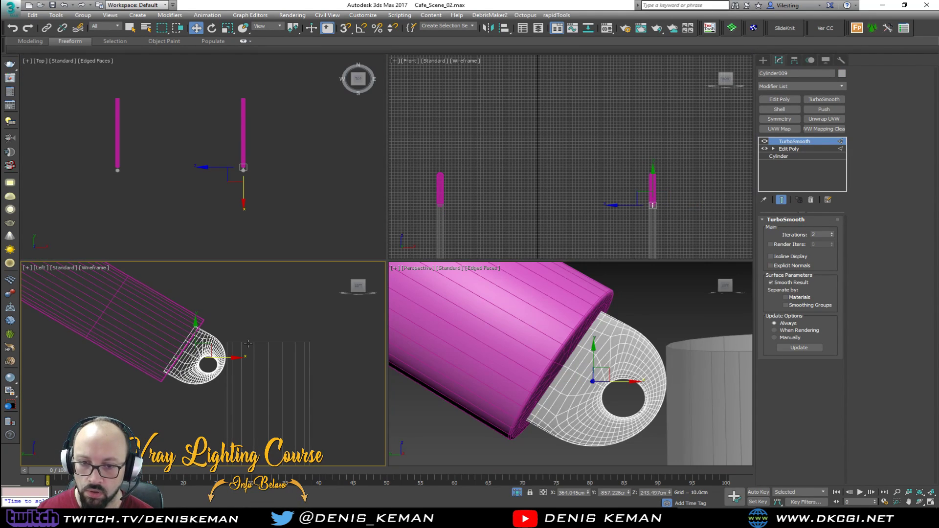
{"action": "key", "text": "alt+w"}
{"action": "left_click_drag", "start_coordinate": [386, 236], "coordinate": [377, 233]}
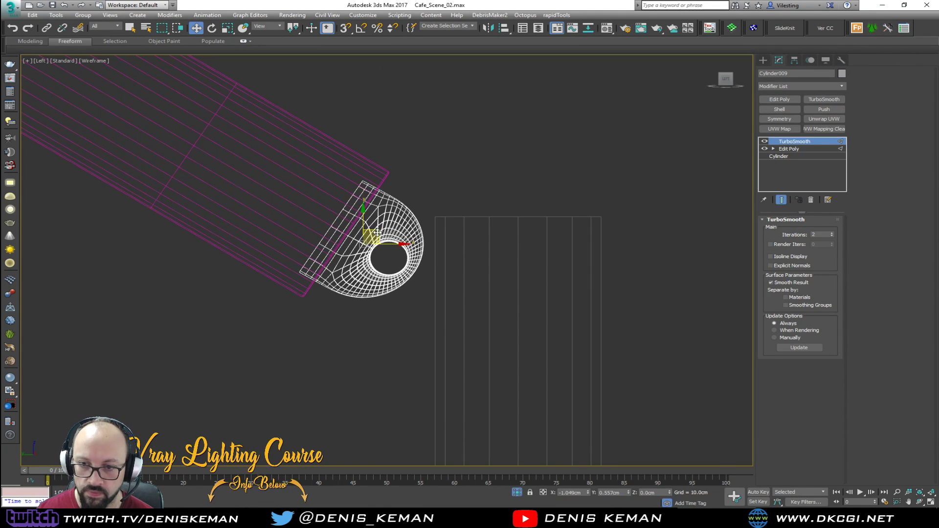
{"action": "key", "text": "alt+w"}
{"action": "right_click", "coordinate": [558, 345]}
{"action": "key", "text": "alt+w"}
{"action": "middle_click_drag", "start_coordinate": [559, 344], "coordinate": [391, 362], "text": "alt"}
{"action": "left_click", "coordinate": [411, 419]}
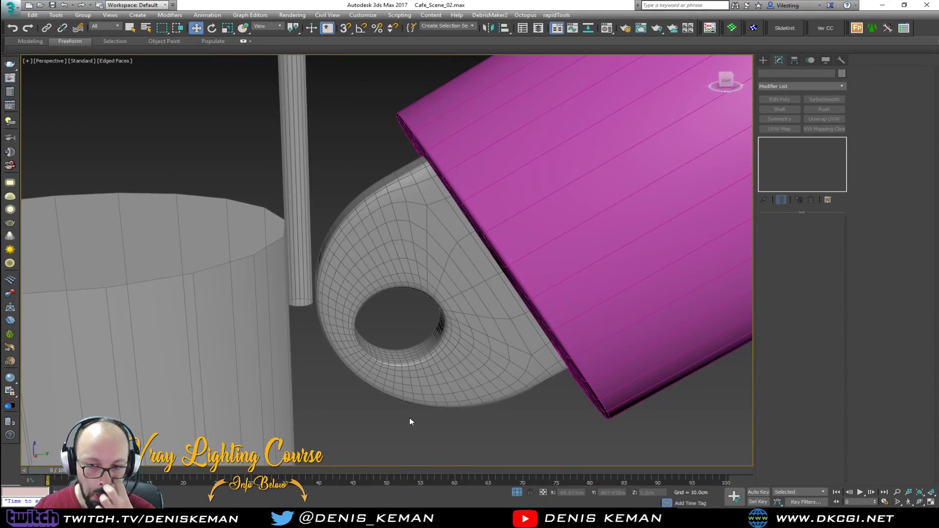
Change the roof beam's object colour to gray.
{"action": "scroll", "coordinate": [386, 329], "scroll_direction": "down", "scroll_amount": 10}
{"action": "key", "text": "F4"}
{"action": "scroll", "coordinate": [390, 331], "scroll_direction": "up", "scroll_amount": 1}
{"action": "left_click", "coordinate": [389, 328]}
{"action": "key", "text": "F4"}
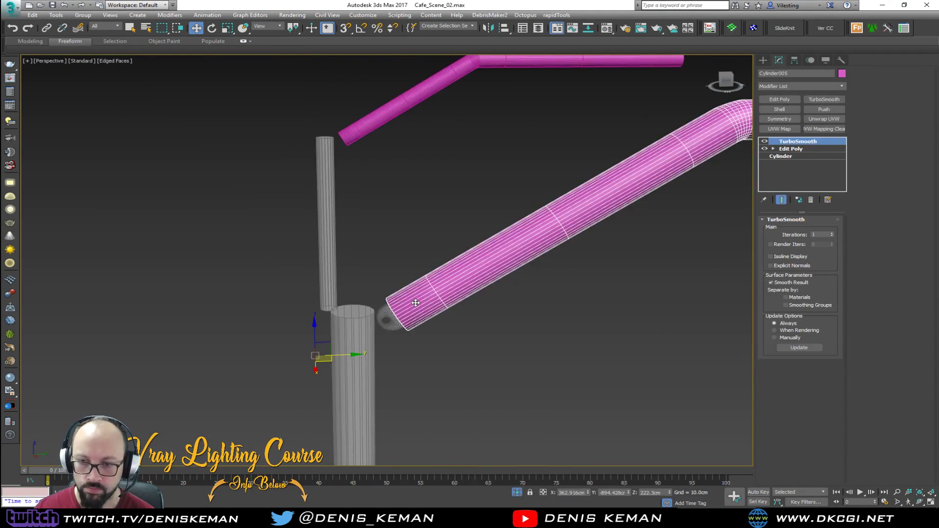
{"action": "left_click", "coordinate": [842, 74]}
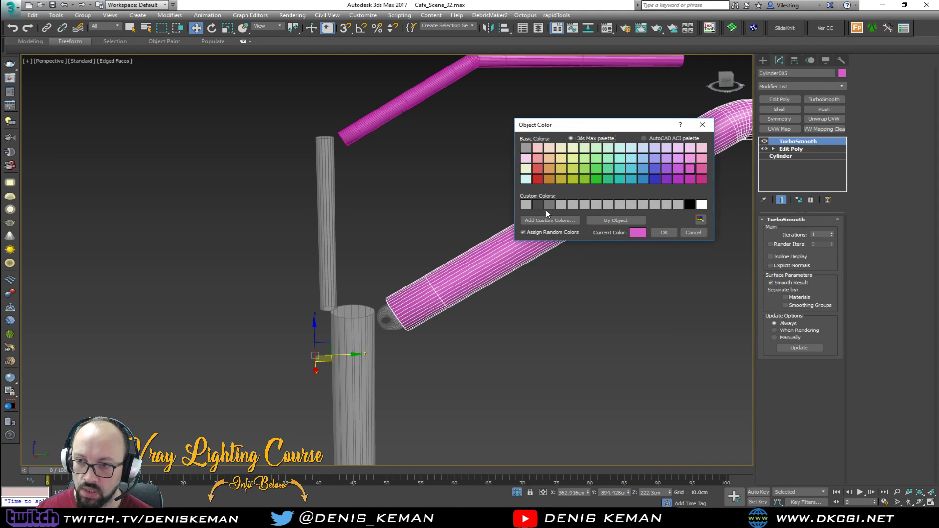
{"action": "left_click", "coordinate": [664, 233]}
{"action": "left_click", "coordinate": [524, 319]}
Clone the bracket as an instance rotated 180 degrees about its hole axis, using Angle Snap.
{"action": "key", "text": "F4"}
{"action": "scroll", "coordinate": [391, 329], "scroll_direction": "up", "scroll_amount": 4}
{"action": "left_click", "coordinate": [391, 329]}
{"action": "mouse_move", "coordinate": [391, 329]}
{"action": "middle_mouse_down", "text": "alt"}
{"action": "mouse_move", "coordinate": [396, 311]}
{"action": "mouse_move", "coordinate": [572, 313]}
{"action": "mouse_move", "coordinate": [494, 362]}
{"action": "mouse_move", "coordinate": [406, 341]}
{"action": "mouse_move", "coordinate": [389, 349]}
{"action": "mouse_move", "coordinate": [426, 371]}
{"action": "mouse_move", "coordinate": [476, 376]}
{"action": "mouse_move", "coordinate": [476, 388]}
{"action": "mouse_move", "coordinate": [396, 340]}
{"action": "middle_mouse_up", "text": "alt"}
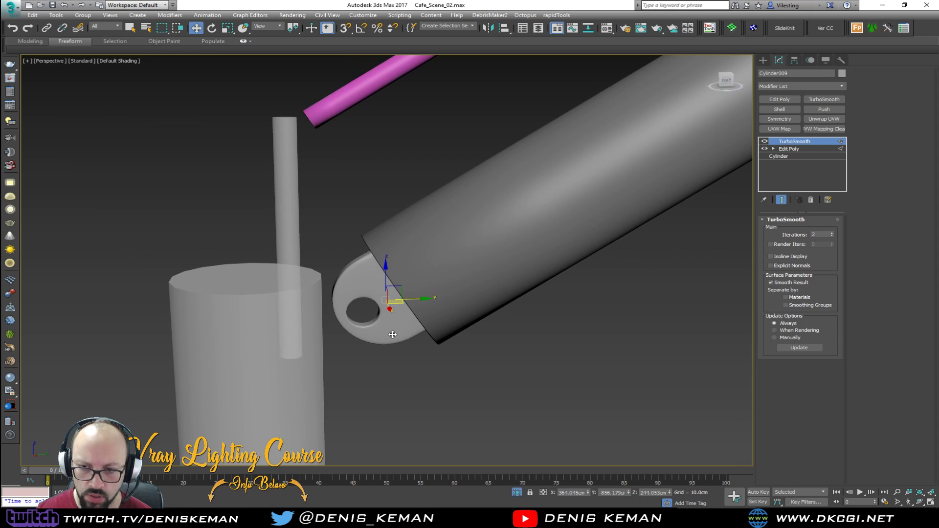
{"action": "key", "text": "e"}
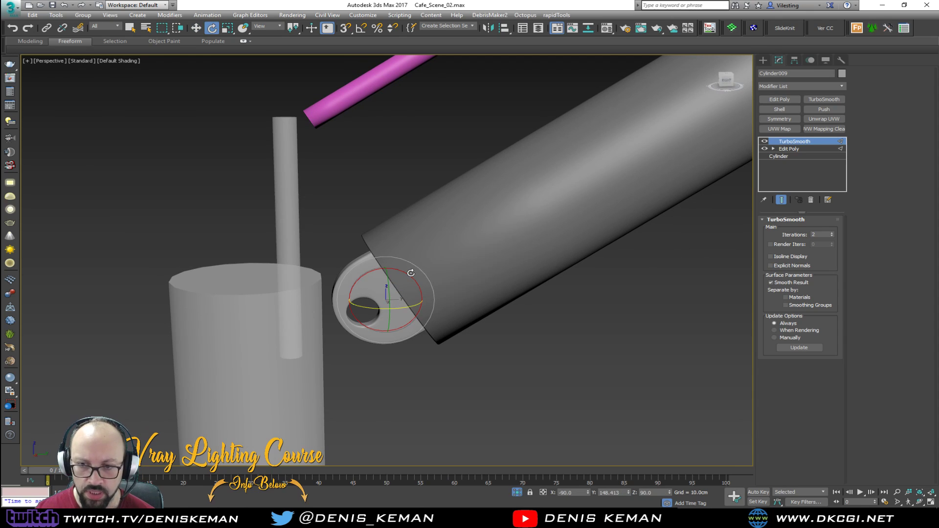
{"action": "mouse_move", "coordinate": [409, 275]}
{"action": "left_mouse_down"}
{"action": "mouse_move", "coordinate": [416, 269]}
{"action": "mouse_move", "coordinate": [465, 390]}
{"action": "mouse_move", "coordinate": [478, 467]}
{"action": "left_mouse_up"}
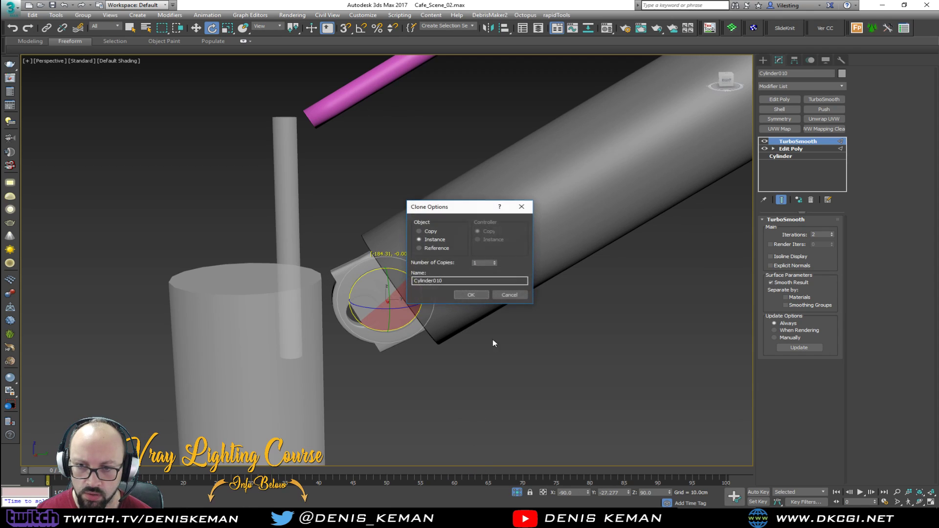
{"action": "left_click", "coordinate": [510, 295]}
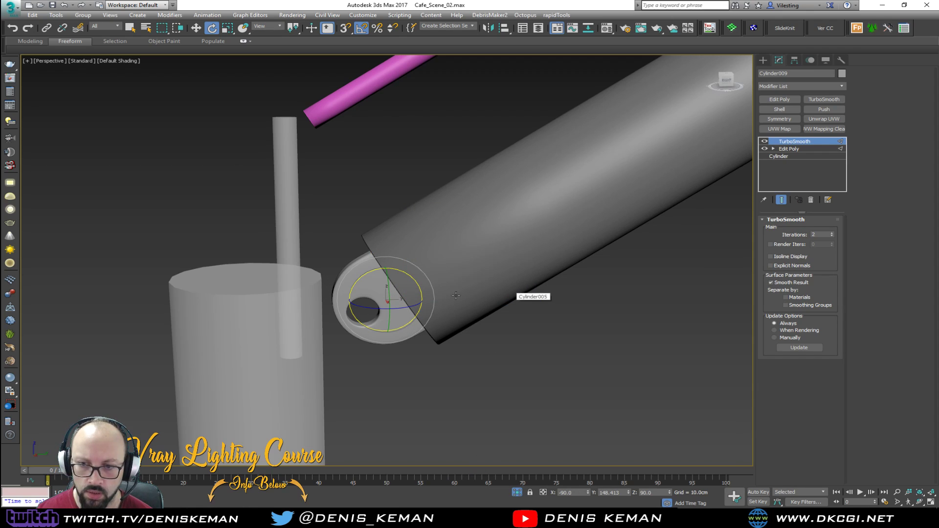
{"action": "left_click_drag", "start_coordinate": [400, 272], "coordinate": [471, 325], "text": "shift"}
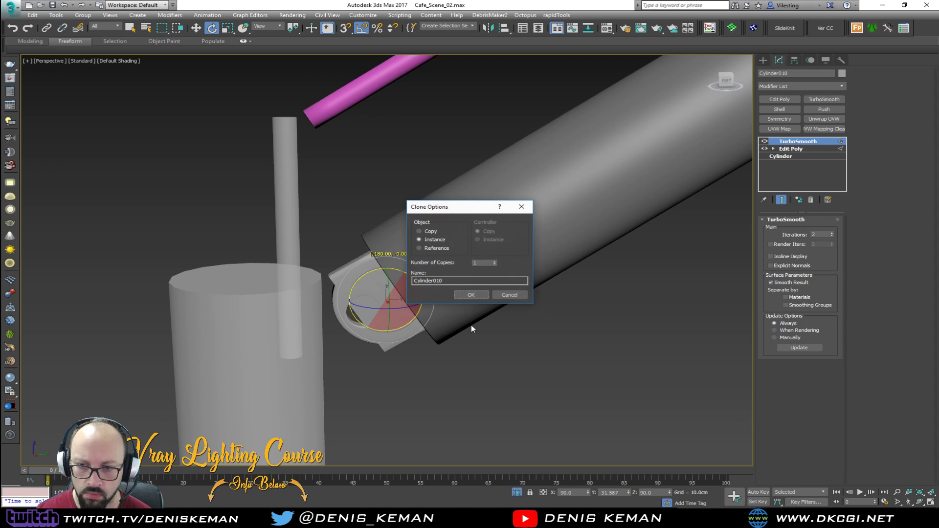
{"action": "left_click", "coordinate": [470, 298]}
Position the cloned bracket against the post in the Left view, with its flat edge upright and its hole aligned to the beam bracket's.
{"action": "key", "text": "alt+w"}
{"action": "right_click", "coordinate": [314, 307]}
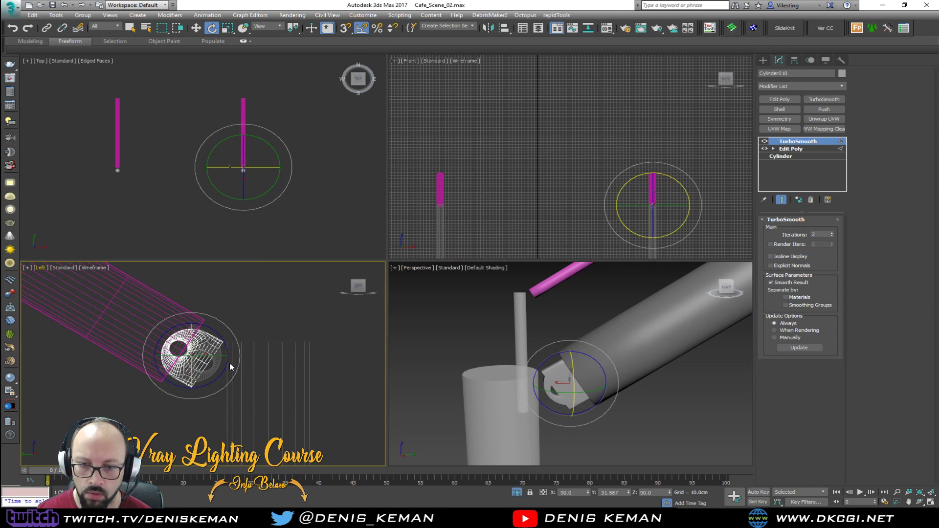
{"action": "key", "text": "alt+w"}
{"action": "scroll", "coordinate": [315, 307], "scroll_direction": "up", "scroll_amount": 5}
{"action": "key", "text": "w"}
{"action": "left_click_drag", "start_coordinate": [347, 234], "coordinate": [432, 243]}
{"action": "key", "text": "e"}
{"action": "key", "text": "w"}
{"action": "left_click_drag", "start_coordinate": [416, 211], "coordinate": [449, 262]}
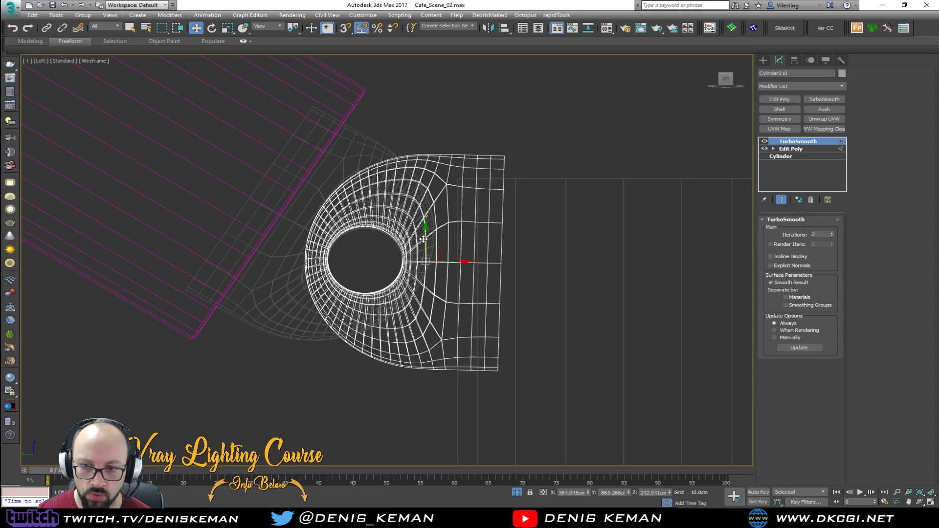
Place the post bracket on one side of the beam bracket and clone it along X as a copy on the other side.
{"action": "key", "text": "alt+w"}
{"action": "right_click", "coordinate": [478, 315]}
{"action": "key", "text": "alt+w"}
{"action": "middle_click_drag", "start_coordinate": [497, 339], "coordinate": [502, 342], "text": "alt"}
{"action": "scroll", "coordinate": [393, 316], "scroll_direction": "up", "scroll_amount": 3}
{"action": "mouse_move", "coordinate": [346, 339]}
{"action": "left_mouse_down"}
{"action": "mouse_move", "coordinate": [322, 330]}
{"action": "mouse_move", "coordinate": [371, 344]}
{"action": "left_mouse_up"}
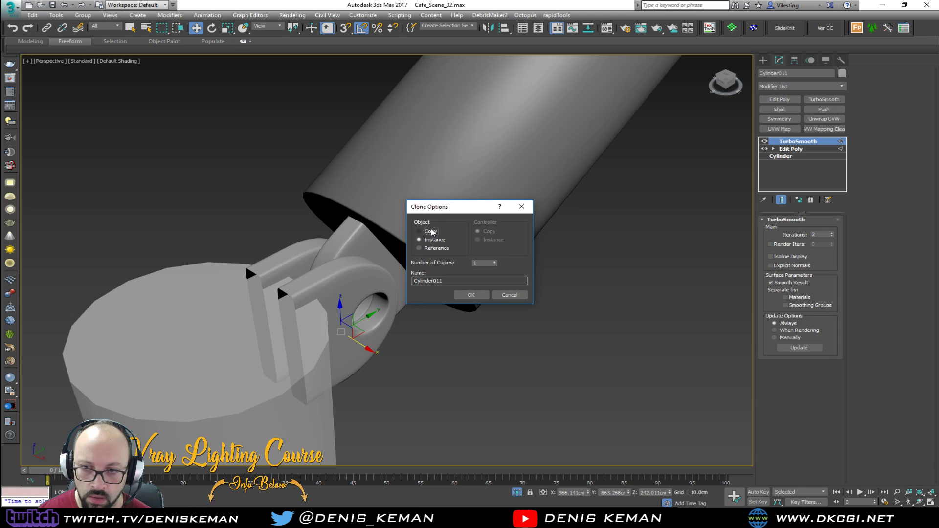
{"action": "left_click", "coordinate": [468, 295]}
{"action": "mouse_move", "coordinate": [381, 296]}
{"action": "middle_mouse_down", "text": "alt"}
{"action": "mouse_move", "coordinate": [426, 310]}
{"action": "mouse_move", "coordinate": [520, 277]}
{"action": "mouse_move", "coordinate": [517, 264]}
{"action": "mouse_move", "coordinate": [329, 266]}
{"action": "mouse_move", "coordinate": [352, 292]}
{"action": "middle_mouse_up", "text": "alt"}
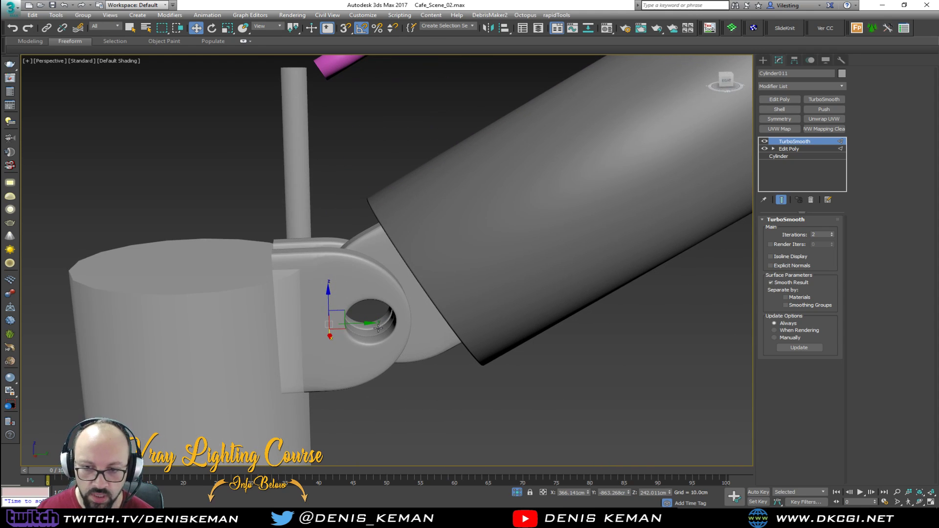
{"action": "left_click", "coordinate": [453, 403]}
{"action": "middle_click_drag", "start_coordinate": [403, 309], "coordinate": [515, 214]}
{"action": "scroll", "coordinate": [386, 321], "scroll_direction": "down", "scroll_amount": 2}
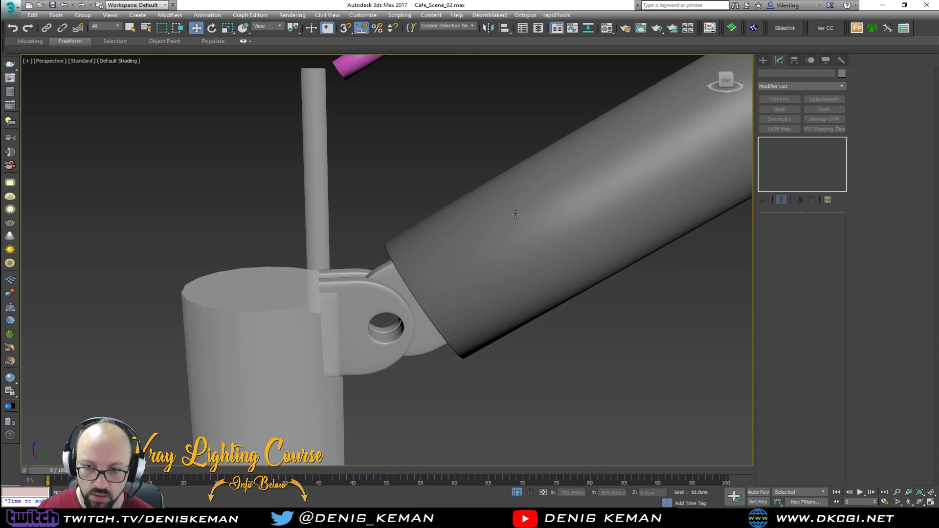
Isolate the beam bracket and the two post brackets.
{"action": "left_click", "coordinate": [392, 302]}
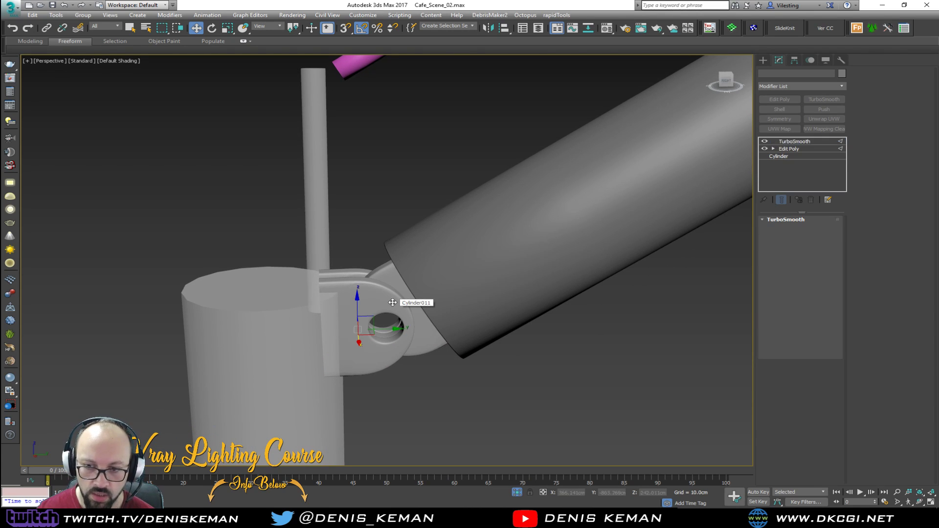
{"action": "scroll", "coordinate": [393, 302], "scroll_direction": "up", "scroll_amount": 3}
{"action": "key", "text": "F4"}
{"action": "left_click", "coordinate": [333, 243], "text": "ctrl"}
{"action": "left_click", "coordinate": [376, 247], "text": "ctrl"}
{"action": "middle_click_drag", "start_coordinate": [377, 252], "coordinate": [387, 298], "text": "alt"}
{"action": "key", "text": "alt+w"}
{"action": "right_click", "coordinate": [315, 329]}
{"action": "key", "text": "alt+q"}
Create a cylinder with a radius of about 2.28 cm centred in the brackets' hole in the Left view.
{"action": "left_click", "coordinate": [313, 327]}
{"action": "scroll", "coordinate": [214, 372], "scroll_direction": "up", "scroll_amount": 5}
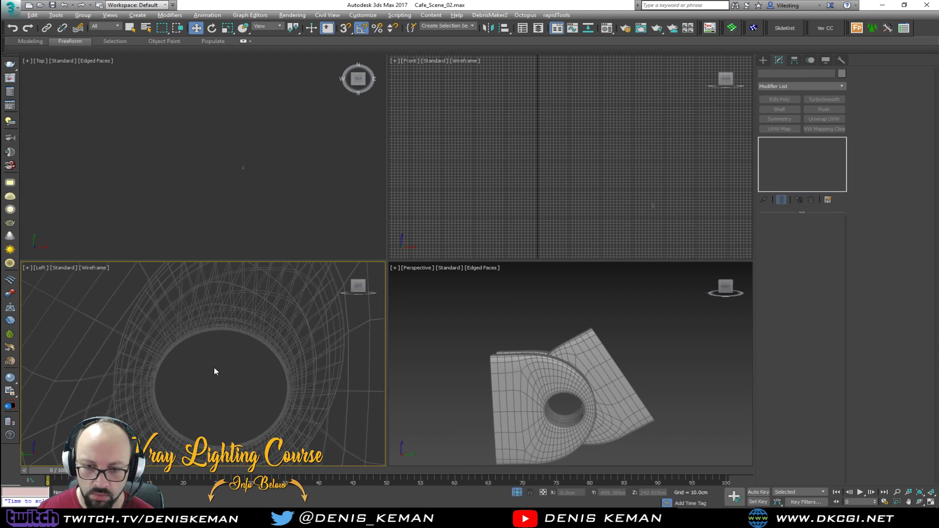
{"action": "key", "text": "alt+w"}
{"action": "left_click", "coordinate": [763, 62]}
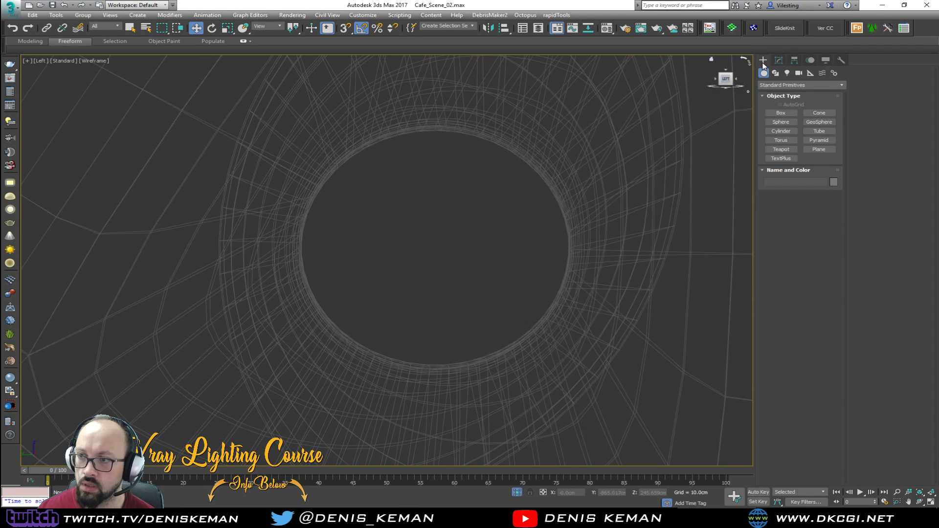
{"action": "left_click", "coordinate": [792, 133]}
{"action": "left_click_drag", "start_coordinate": [437, 251], "coordinate": [504, 153]}
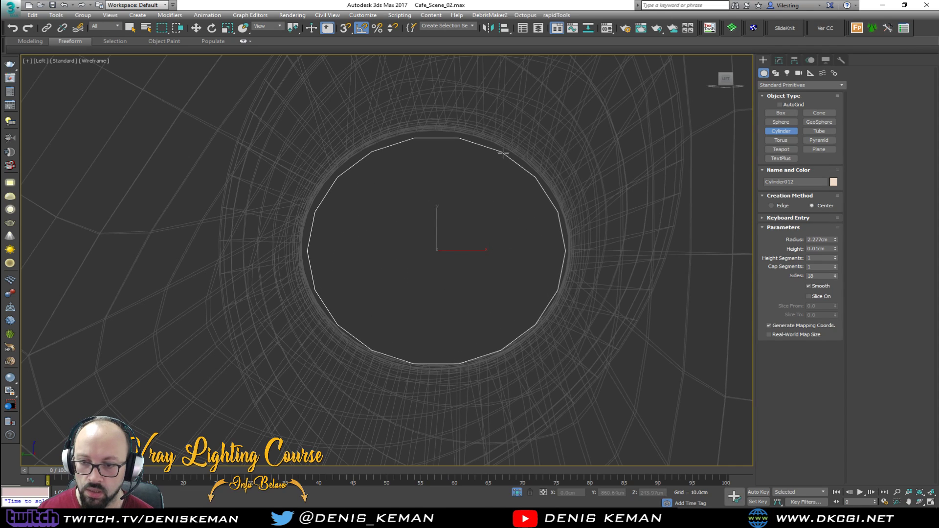
{"action": "right_click", "coordinate": [512, 94]}
Move the cylinder along X into the bracket holes so that its end protrudes from the outer bracket.
{"action": "key", "text": "alt+w"}
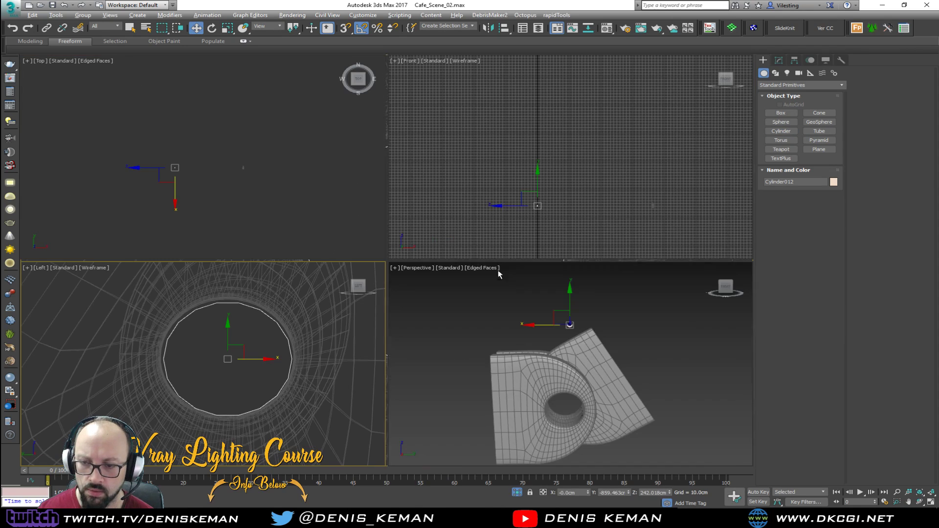
{"action": "key", "text": "alt+w"}
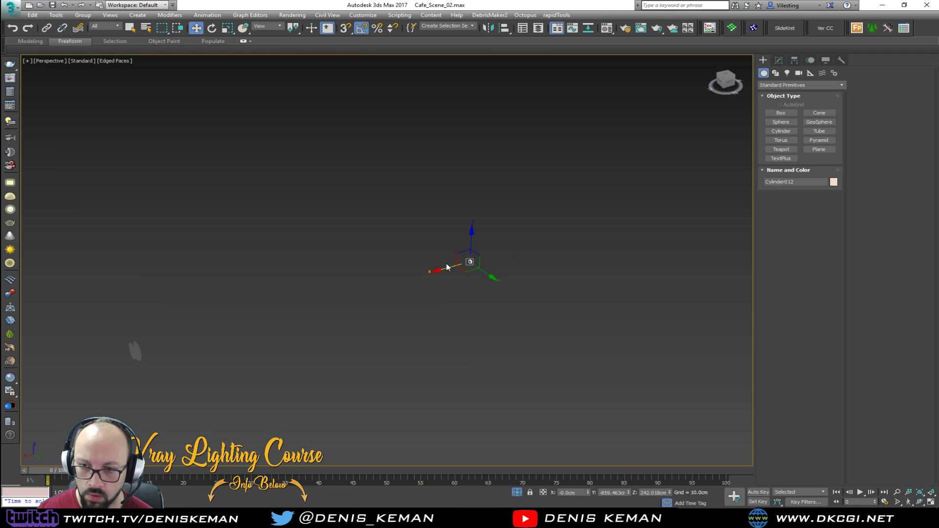
{"action": "key", "text": "z"}
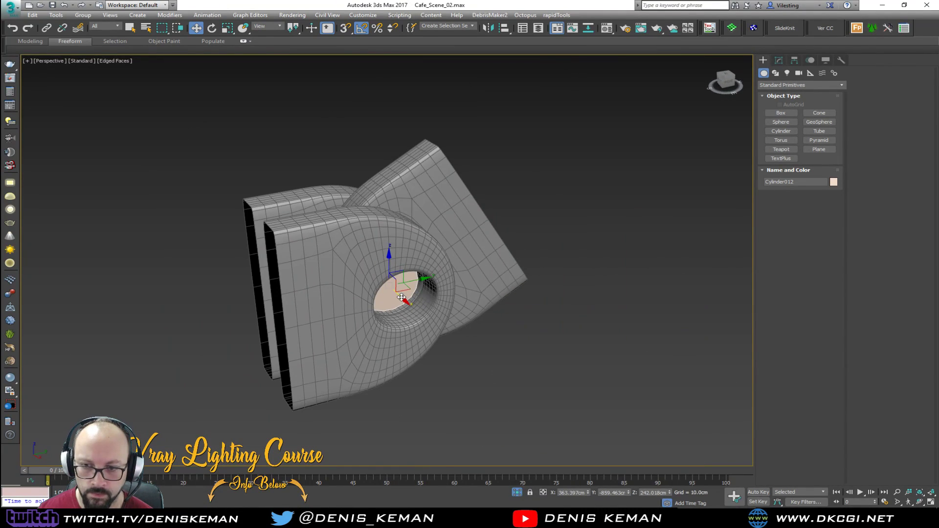
{"action": "left_click_drag", "start_coordinate": [401, 297], "coordinate": [419, 315]}
{"action": "middle_click_drag", "start_coordinate": [419, 315], "coordinate": [352, 323], "text": "alt"}
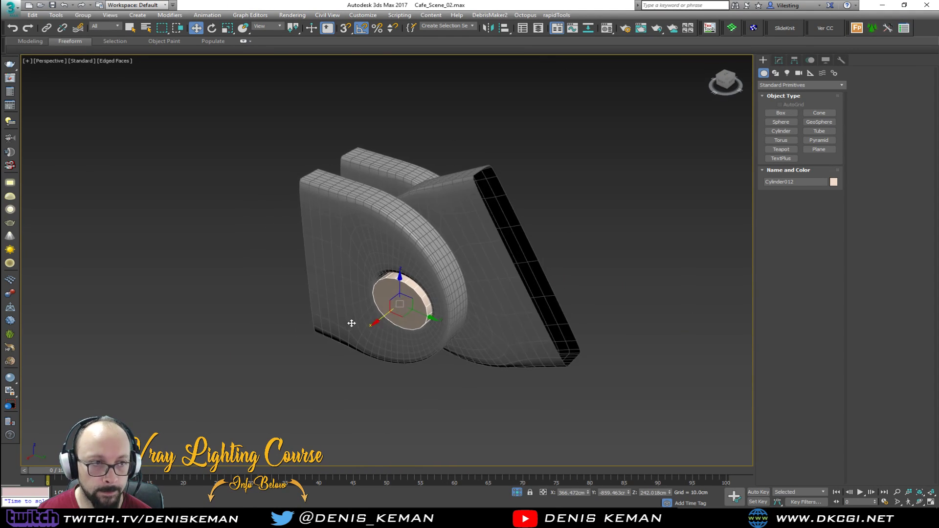
Increase the cylinder's height until it passes through all three brackets, and apply an Edit Poly modifier.
{"action": "scroll", "coordinate": [353, 323], "scroll_direction": "up", "scroll_amount": 3}
{"action": "left_click", "coordinate": [778, 59]}
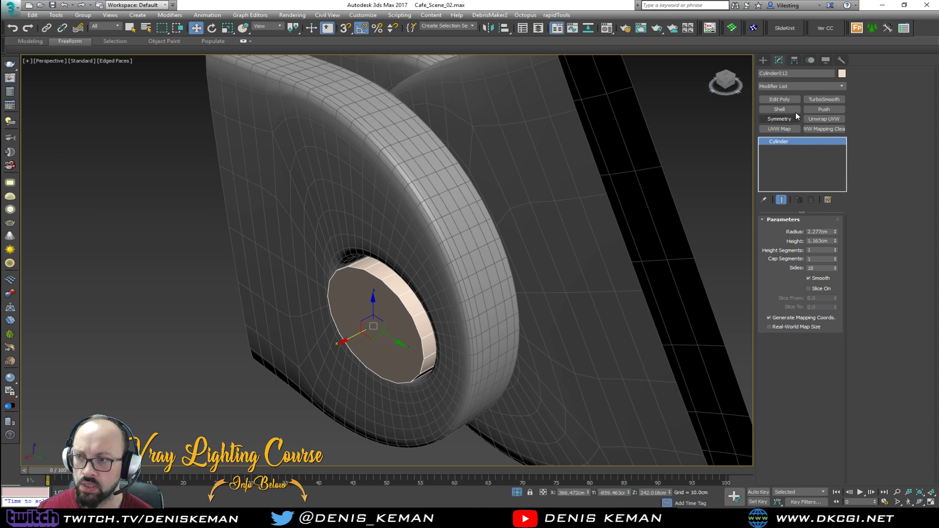
{"action": "left_click_drag", "start_coordinate": [835, 239], "coordinate": [834, 234]}
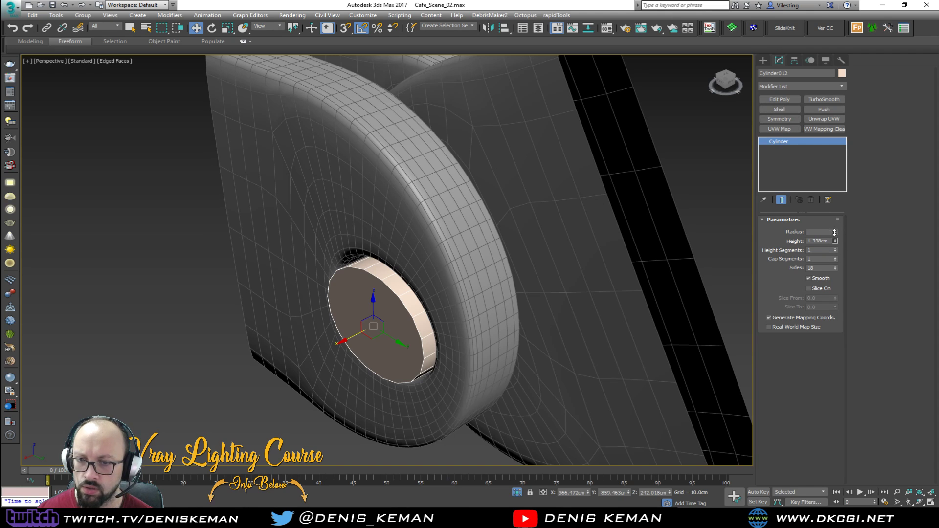
{"action": "middle_click_drag", "start_coordinate": [691, 248], "coordinate": [443, 266], "text": "alt"}
{"action": "left_click_drag", "start_coordinate": [835, 240], "coordinate": [830, 135]}
{"action": "middle_click_drag", "start_coordinate": [531, 254], "coordinate": [565, 278], "text": "alt"}
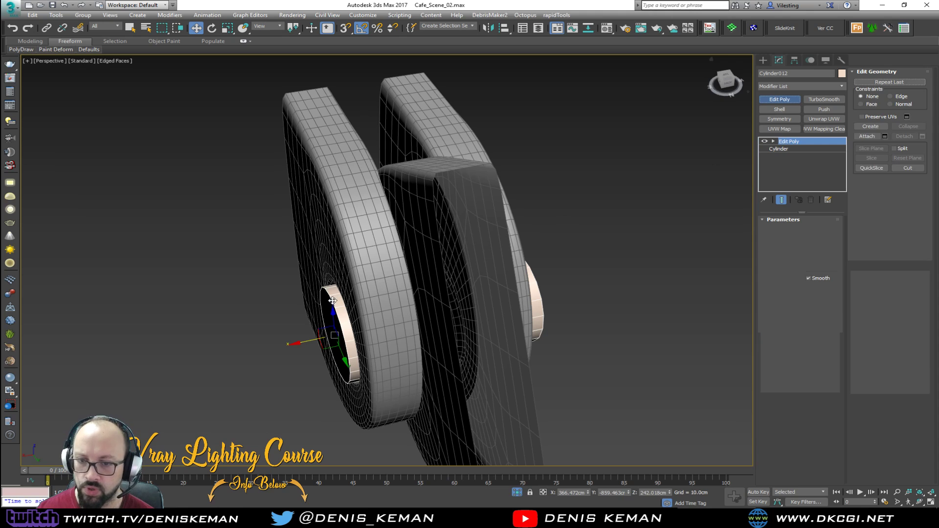
Select the end cap polygon of the pin cylinder and move it slightly outward along X.
{"action": "key", "text": "4"}
{"action": "left_click", "coordinate": [335, 332]}
{"action": "middle_click_drag", "start_coordinate": [335, 332], "coordinate": [367, 322], "text": "alt"}
{"action": "left_click_drag", "start_coordinate": [313, 351], "coordinate": [299, 358]}
Insert edge loops around the pin near its ends with SwiftLoop.
{"action": "middle_click_drag", "start_coordinate": [342, 342], "coordinate": [465, 372], "text": "alt"}
{"action": "middle_click_drag", "start_coordinate": [479, 435], "coordinate": [444, 319]}
{"action": "left_click", "coordinate": [444, 364]}
{"action": "key", "text": "alt+s"}
{"action": "left_click", "coordinate": [506, 349]}
{"action": "middle_click_drag", "start_coordinate": [505, 349], "coordinate": [347, 390], "text": "alt"}
{"action": "key", "text": "w"}
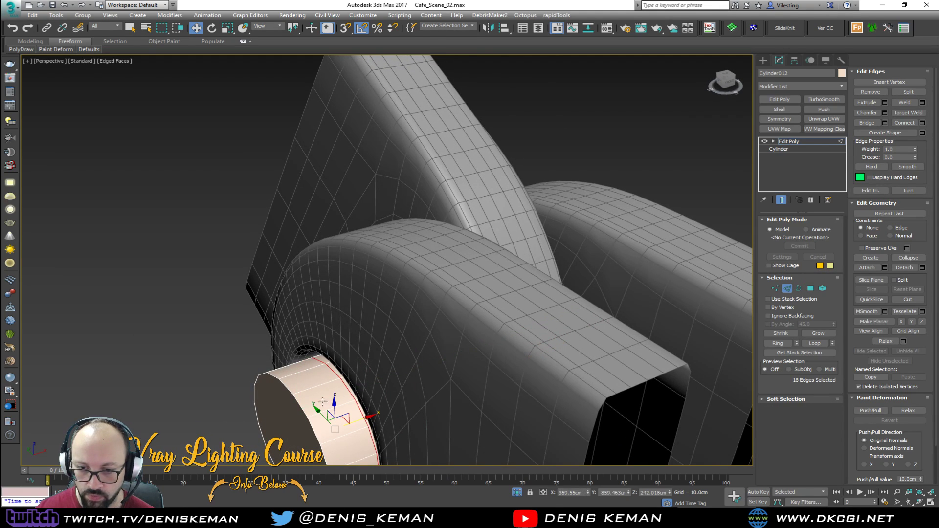
Delete the end cap polygons of the pin.
{"action": "key", "text": "4"}
{"action": "left_click", "coordinate": [290, 420]}
{"action": "middle_click_drag", "start_coordinate": [440, 342], "coordinate": [408, 416], "text": "alt"}
{"action": "left_click", "coordinate": [408, 416]}
{"action": "key", "text": "Delete"}
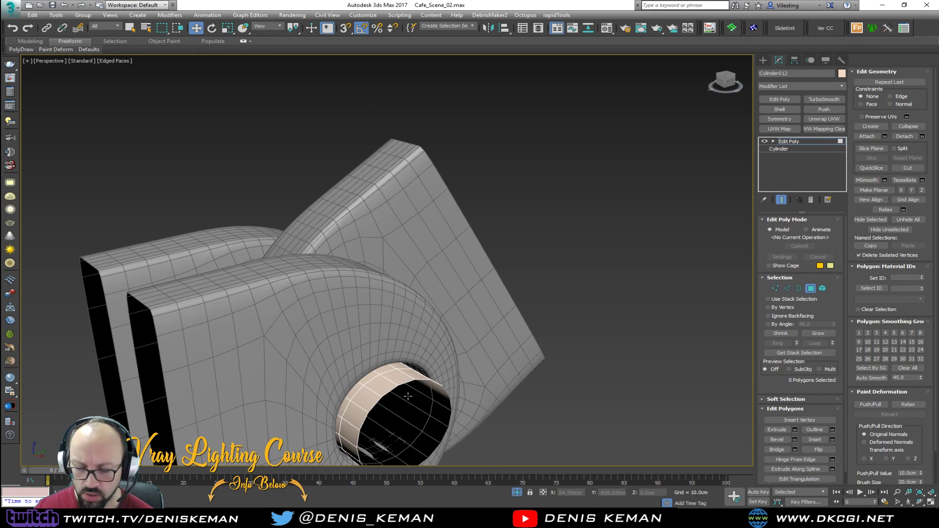
{"action": "key", "text": "3"}
{"action": "left_click", "coordinate": [393, 393]}
{"action": "middle_click_drag", "start_coordinate": [393, 393], "coordinate": [489, 332], "text": "alt"}
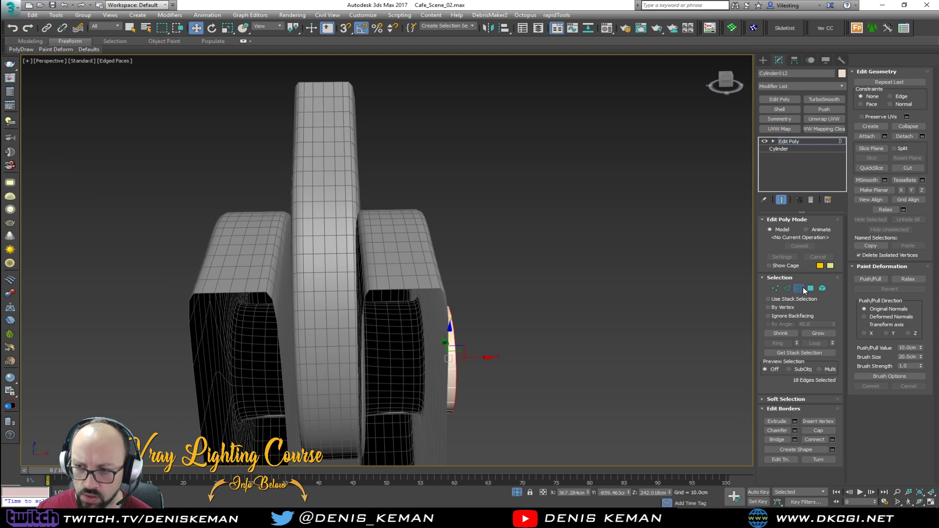
{"action": "left_click", "coordinate": [803, 286]}
Show the scene in wireframe and center the pin's pivot on the object.
{"action": "middle_click_drag", "start_coordinate": [407, 337], "coordinate": [545, 321], "text": "alt"}
{"action": "key", "text": "F3"}
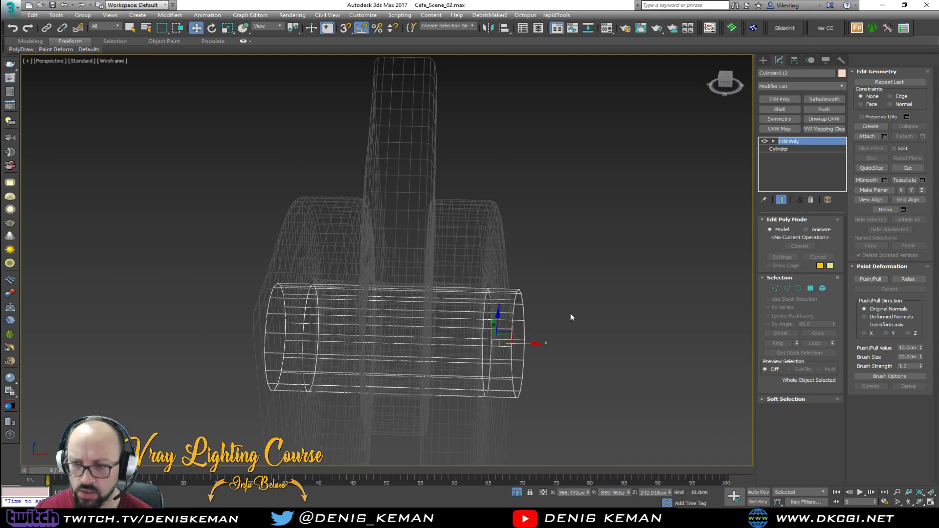
{"action": "left_click", "coordinate": [795, 60]}
{"action": "left_click", "coordinate": [799, 119]}
{"action": "left_click", "coordinate": [801, 164]}
{"action": "left_click", "coordinate": [795, 119]}
{"action": "left_click", "coordinate": [778, 60]}
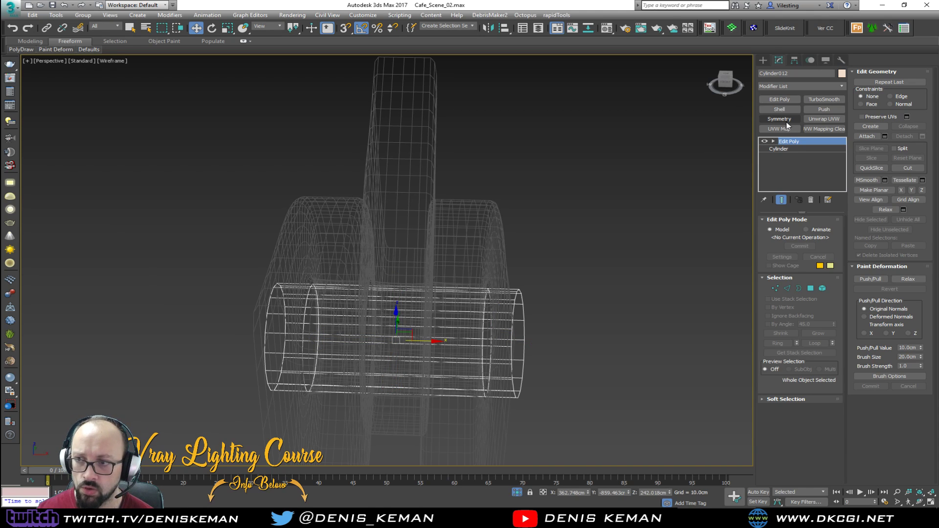
Apply a Symmetry modifier to the pin and choose its mirror axis along the pin's length.
{"action": "left_click", "coordinate": [786, 122]}
{"action": "middle_click_drag", "start_coordinate": [465, 259], "coordinate": [539, 259], "text": "alt"}
{"action": "left_click", "coordinate": [795, 237]}
{"action": "left_click", "coordinate": [813, 237]}
{"action": "middle_click_drag", "start_coordinate": [535, 313], "coordinate": [577, 208], "text": "alt"}
Return to the pin's Edit Poly, work on the vertices of its ends, and turn on the end-result display.
{"action": "left_click", "coordinate": [794, 149]}
{"action": "key", "text": "F3"}
{"action": "mouse_move", "coordinate": [507, 290]}
{"action": "middle_mouse_down", "text": "alt"}
{"action": "mouse_move", "coordinate": [375, 310]}
{"action": "mouse_move", "coordinate": [223, 260]}
{"action": "middle_mouse_up", "text": "alt"}
{"action": "key", "text": "F3"}
{"action": "key", "text": "1"}
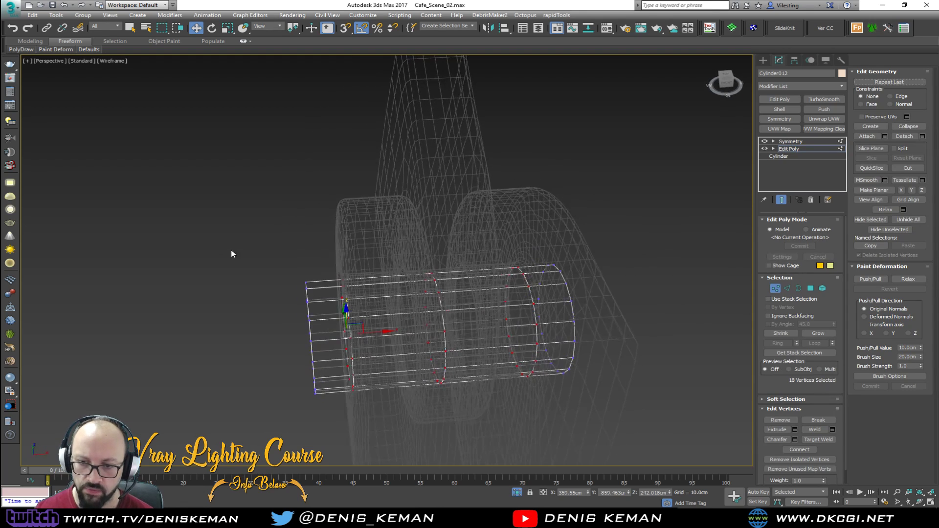
{"action": "left_click_drag", "start_coordinate": [369, 419], "coordinate": [370, 412]}
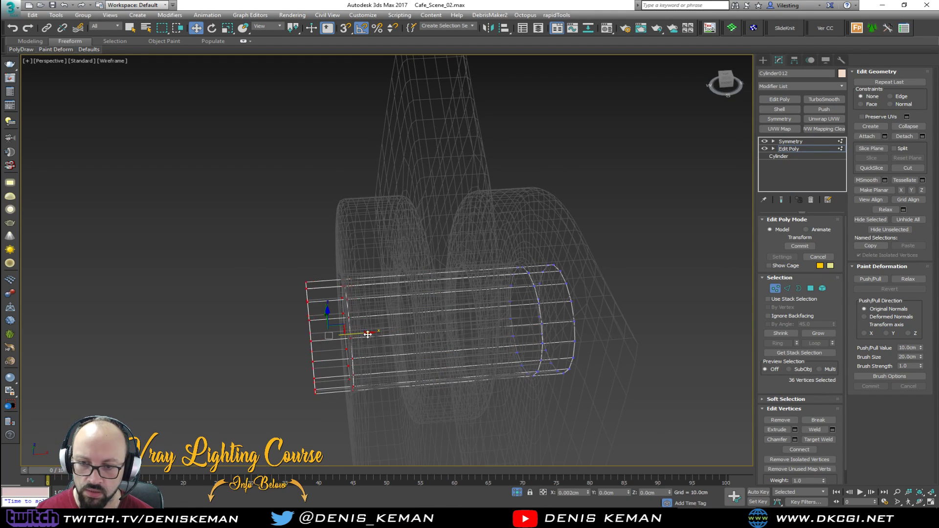
{"action": "middle_click_drag", "start_coordinate": [579, 339], "coordinate": [620, 309], "text": "alt"}
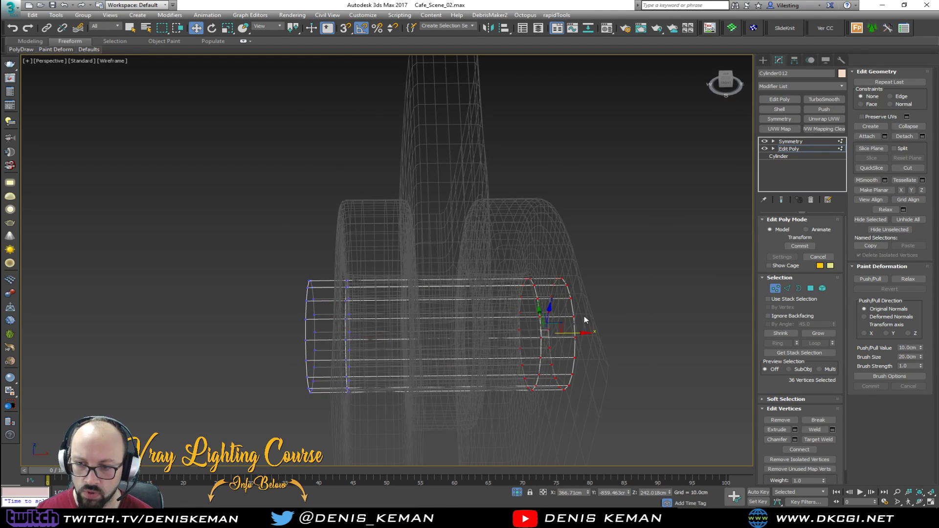
{"action": "left_click", "coordinate": [782, 200]}
Select the two vertex rings at one end of the pin and move them along X to adjust how far they protrude.
{"action": "left_click_drag", "start_coordinate": [264, 244], "coordinate": [353, 381]}
{"action": "left_click_drag", "start_coordinate": [344, 334], "coordinate": [366, 341]}
{"action": "key", "text": "F3"}
{"action": "mouse_move", "coordinate": [377, 299]}
{"action": "middle_mouse_down", "text": "alt"}
{"action": "mouse_move", "coordinate": [413, 293]}
{"action": "mouse_move", "coordinate": [392, 302]}
{"action": "middle_mouse_up", "text": "alt"}
{"action": "scroll", "coordinate": [361, 328], "scroll_direction": "up", "scroll_amount": 3}
{"action": "left_click_drag", "start_coordinate": [357, 333], "coordinate": [343, 341]}
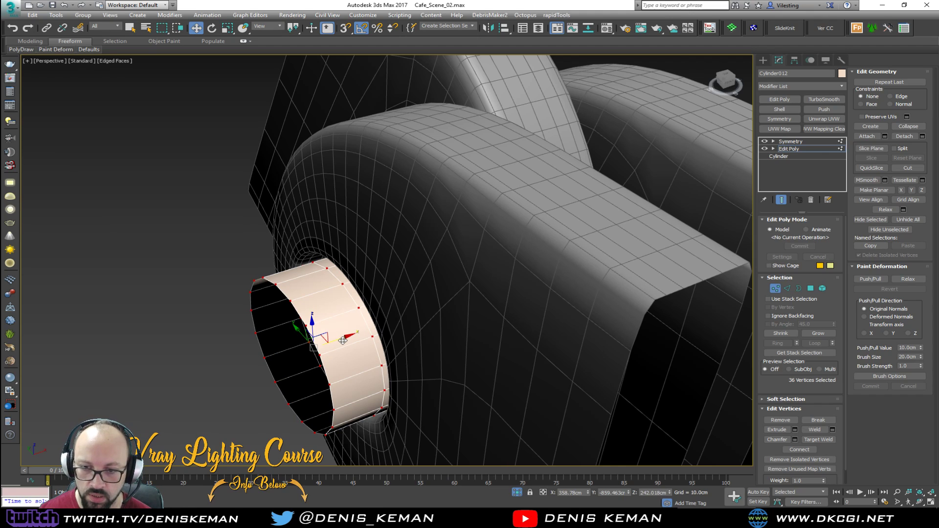
Extend the pin's open end border inward by scaling it, forming a flat rim and a tapered recess.
{"action": "key", "text": "3"}
{"action": "left_click", "coordinate": [312, 348]}
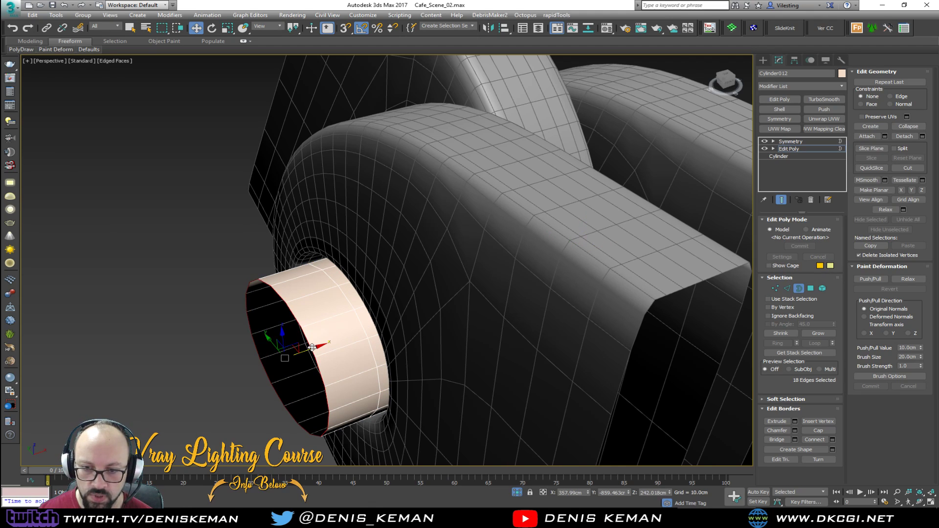
{"action": "key", "text": "r"}
{"action": "left_click_drag", "start_coordinate": [282, 357], "coordinate": [310, 350]}
{"action": "key", "text": "w"}
{"action": "key", "text": "r"}
{"action": "key", "text": "w"}
{"action": "middle_click_drag", "start_coordinate": [310, 350], "coordinate": [374, 323], "text": "alt"}
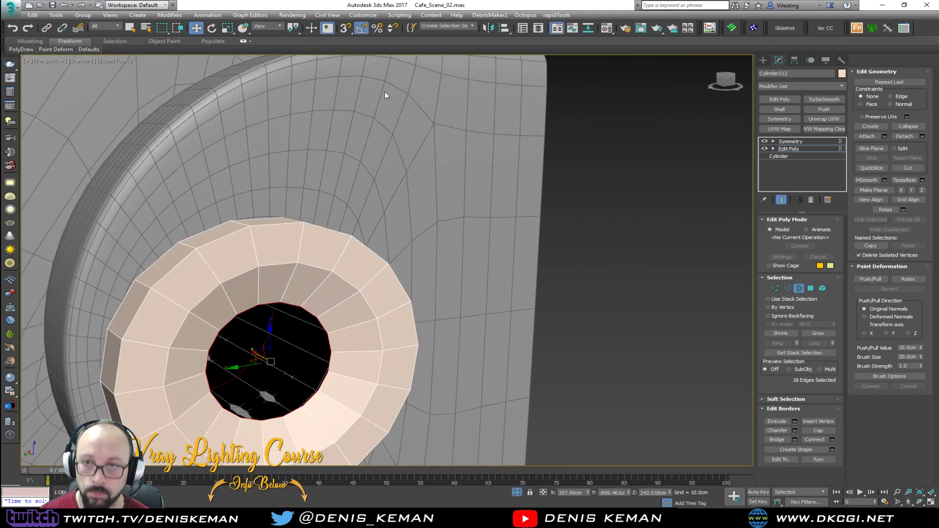
Try the rapidQuadConnect topology tool from rapidTools on the open border of the recess.
{"action": "left_click", "coordinate": [557, 16]}
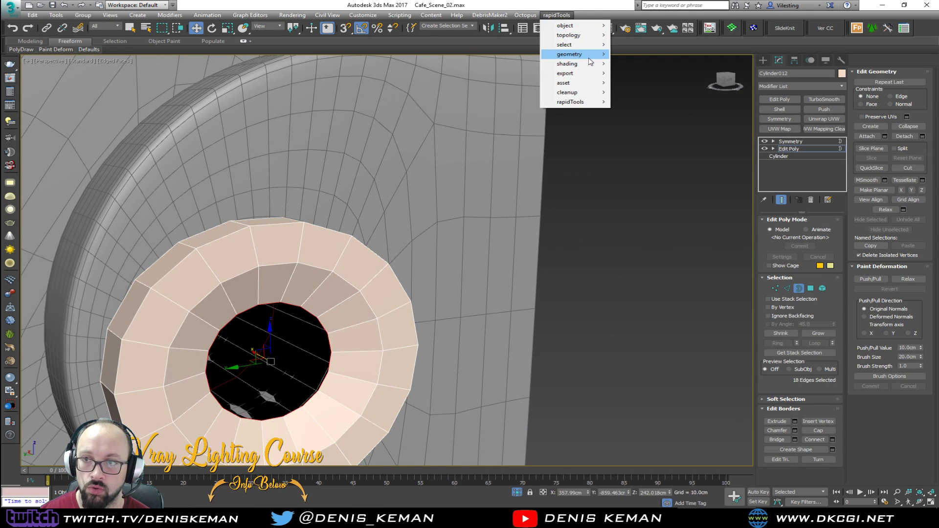
{"action": "mouse_move", "coordinate": [591, 57]}
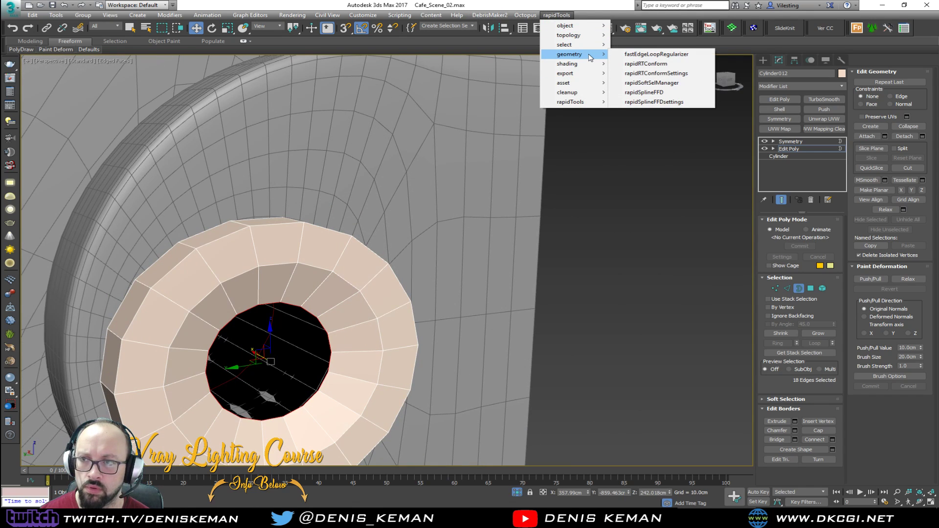
{"action": "mouse_move", "coordinate": [584, 29]}
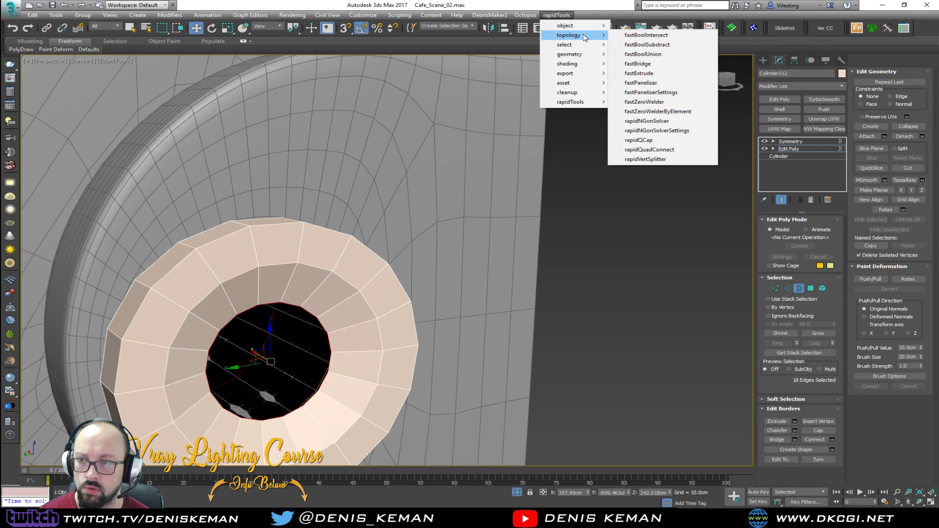
{"action": "left_click", "coordinate": [648, 152]}
Clone the recess border inward by scaling and collapse it to a single center point to close the hole.
{"action": "middle_click_drag", "start_coordinate": [319, 376], "coordinate": [402, 340]}
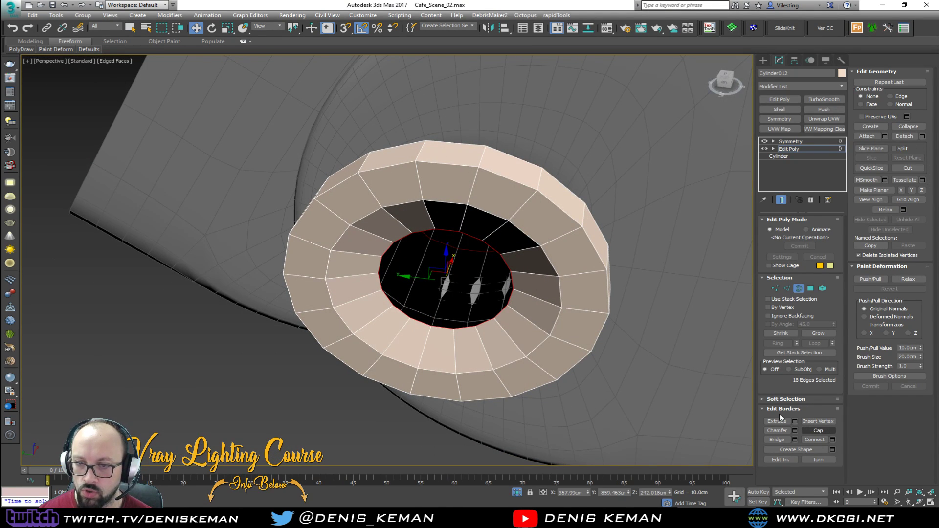
{"action": "key", "text": "r"}
{"action": "left_click_drag", "start_coordinate": [452, 287], "coordinate": [451, 297], "text": "shift"}
{"action": "left_click", "coordinate": [909, 126]}
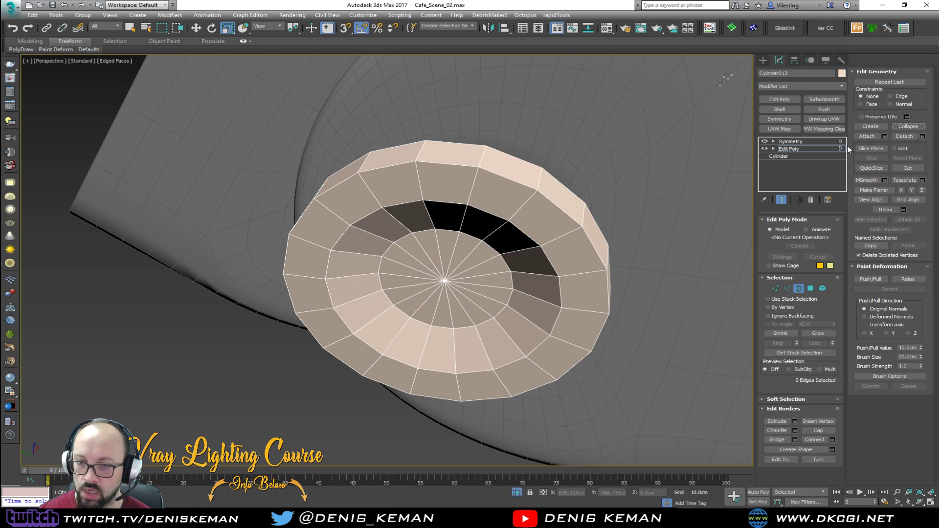
Select every second radial edge on the recess floor and remove these edges.
{"action": "scroll", "coordinate": [439, 290], "scroll_direction": "up", "scroll_amount": 3}
{"action": "key", "text": "2"}
{"action": "left_click", "coordinate": [408, 246]}
{"action": "left_click", "coordinate": [439, 236], "text": "ctrl"}
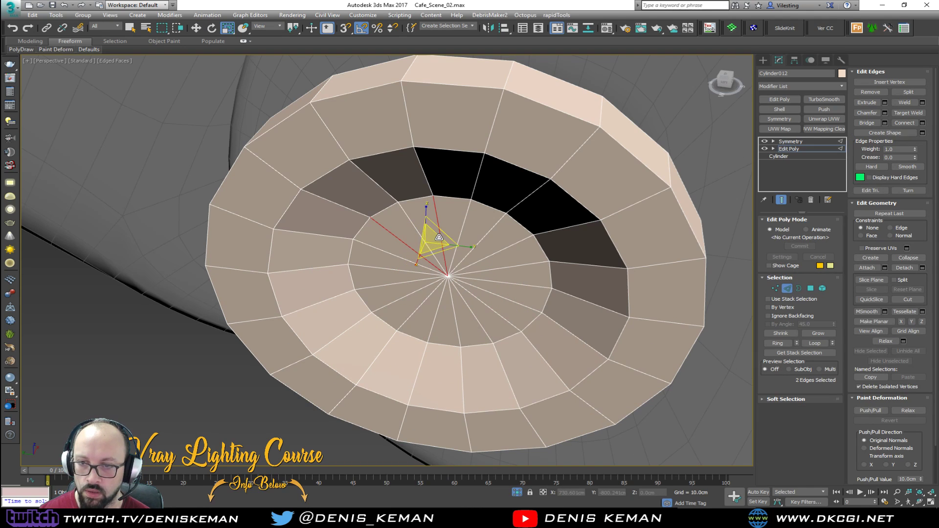
{"action": "left_click", "coordinate": [473, 245], "text": "ctrl"}
{"action": "left_click", "coordinate": [495, 269], "text": "ctrl"}
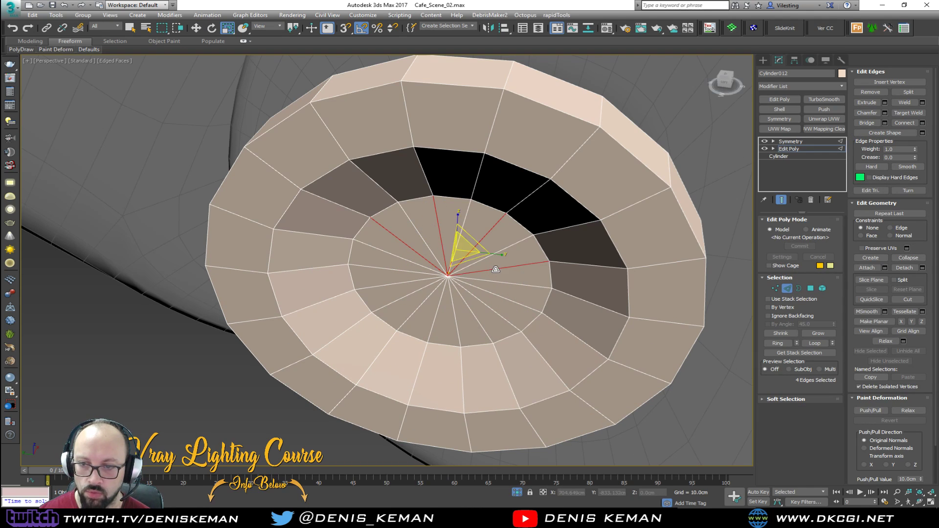
{"action": "left_click", "coordinate": [494, 294], "text": "ctrl"}
{"action": "left_click", "coordinate": [473, 314], "text": "ctrl"}
{"action": "left_click", "coordinate": [389, 304], "text": "ctrl"}
{"action": "left_click", "coordinate": [372, 267], "text": "ctrl"}
{"action": "key", "text": "ctrl+d"}
Insert supporting edge loops around the pin head's outer rim and recess with SwiftLoop.
{"action": "middle_click_drag", "start_coordinate": [481, 228], "coordinate": [445, 272], "text": "alt"}
{"action": "double_click", "coordinate": [359, 222]}
{"action": "middle_click_drag", "start_coordinate": [417, 193], "coordinate": [337, 263], "text": "alt"}
{"action": "left_click_drag", "start_coordinate": [338, 263], "coordinate": [408, 282]}
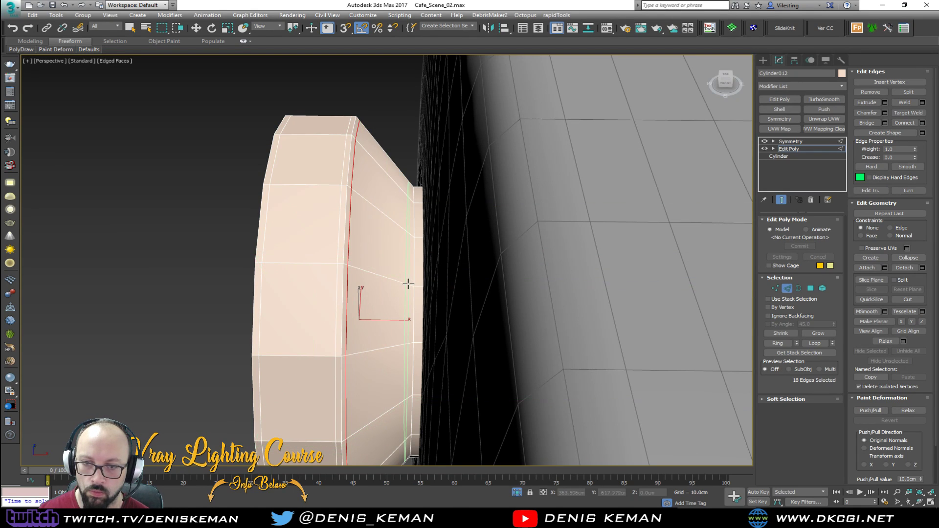
{"action": "left_click", "coordinate": [409, 283]}
{"action": "left_click", "coordinate": [419, 287]}
{"action": "right_click", "coordinate": [419, 287]}
Apply TurboSmooth on top of the pin's modifier stack and check the smoothed head without edge display.
{"action": "middle_click_drag", "start_coordinate": [394, 259], "coordinate": [425, 258], "text": "alt"}
{"action": "left_click", "coordinate": [815, 141]}
{"action": "left_click", "coordinate": [823, 99]}
{"action": "scroll", "coordinate": [515, 183], "scroll_direction": "down", "scroll_amount": 5}
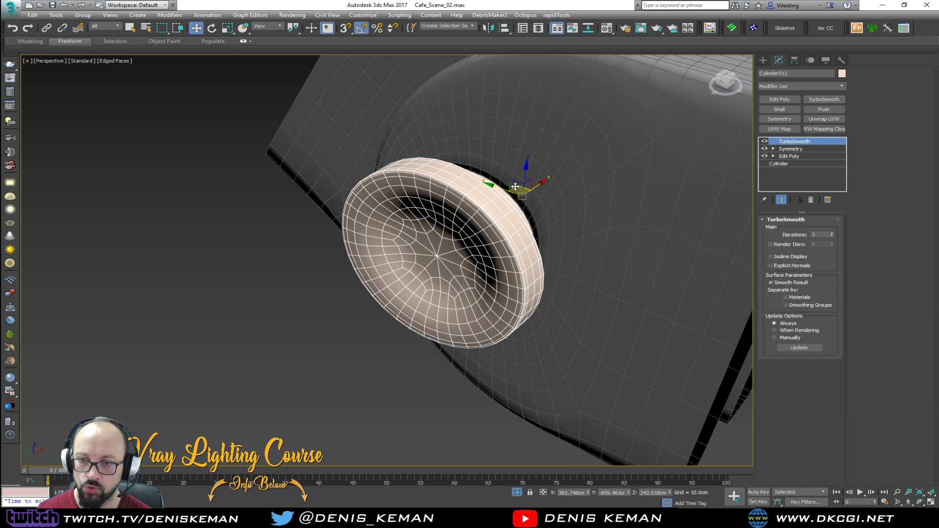
{"action": "key", "text": "F4"}
{"action": "scroll", "coordinate": [503, 194], "scroll_direction": "down", "scroll_amount": 2}
{"action": "mouse_move", "coordinate": [494, 200]}
{"action": "middle_mouse_down", "text": "alt"}
{"action": "mouse_move", "coordinate": [665, 160]}
{"action": "mouse_move", "coordinate": [492, 192]}
{"action": "middle_mouse_up", "text": "alt"}
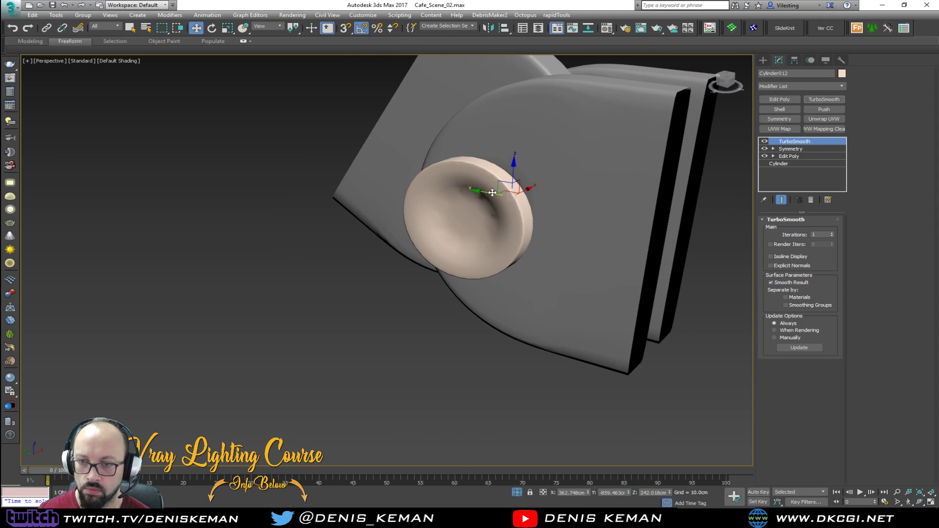
Insert SwiftLoop edge loops in the pin's Edit Poly beside the recess's upper edge and around its floor.
{"action": "left_click", "coordinate": [799, 157]}
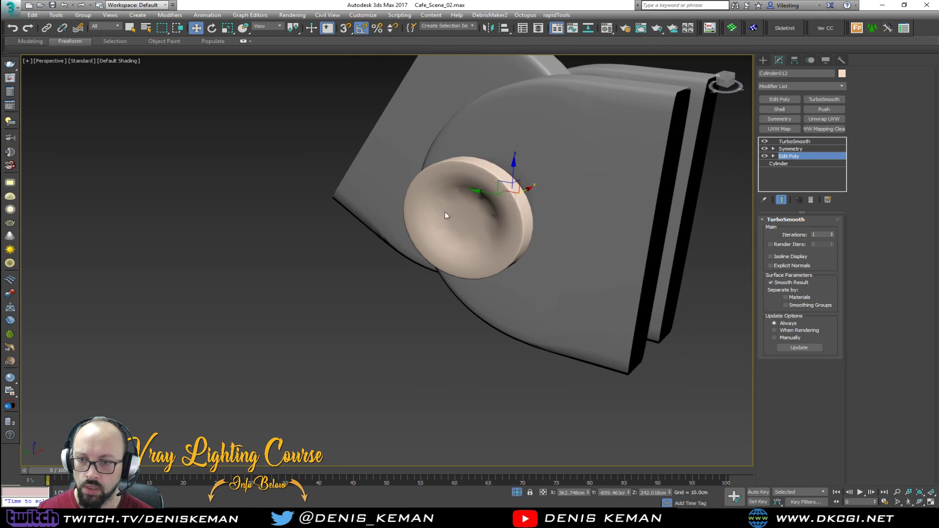
{"action": "key", "text": "F4"}
{"action": "scroll", "coordinate": [452, 188], "scroll_direction": "up", "scroll_amount": 5}
{"action": "key", "text": "alt+s"}
{"action": "left_click", "coordinate": [379, 165]}
{"action": "left_click", "coordinate": [373, 159]}
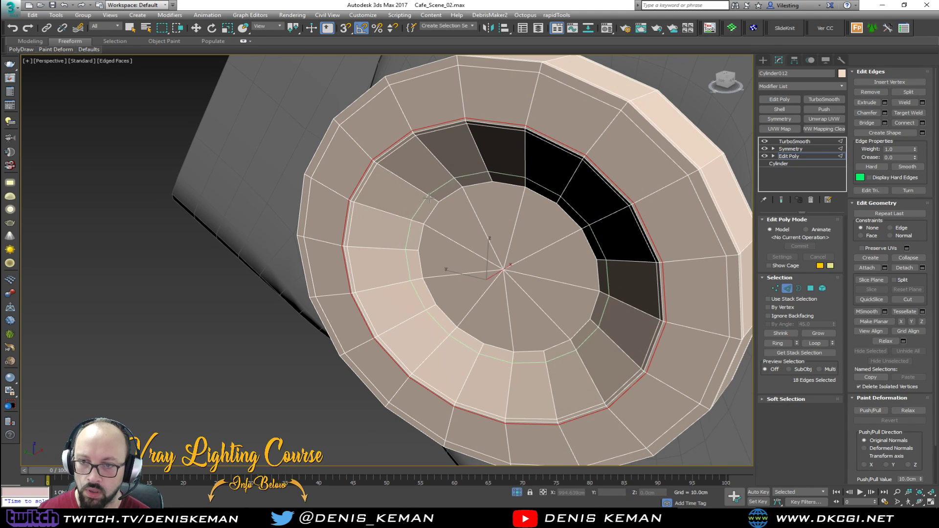
{"action": "left_click", "coordinate": [435, 201]}
{"action": "key", "text": "w"}
{"action": "key", "text": "ctrl+q"}
{"action": "key", "text": "F4"}
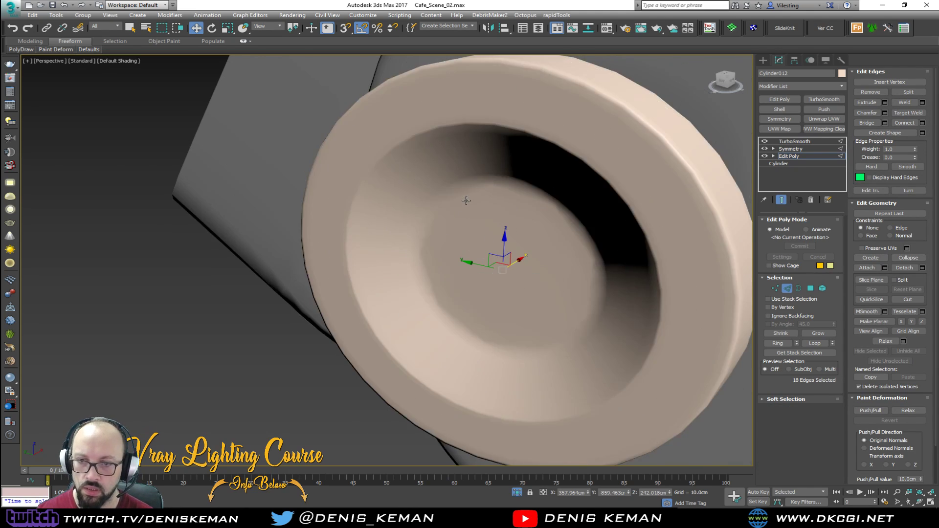
{"action": "scroll", "coordinate": [466, 201], "scroll_direction": "down", "scroll_amount": 6}
{"action": "middle_click_drag", "start_coordinate": [466, 201], "coordinate": [560, 188], "text": "alt"}
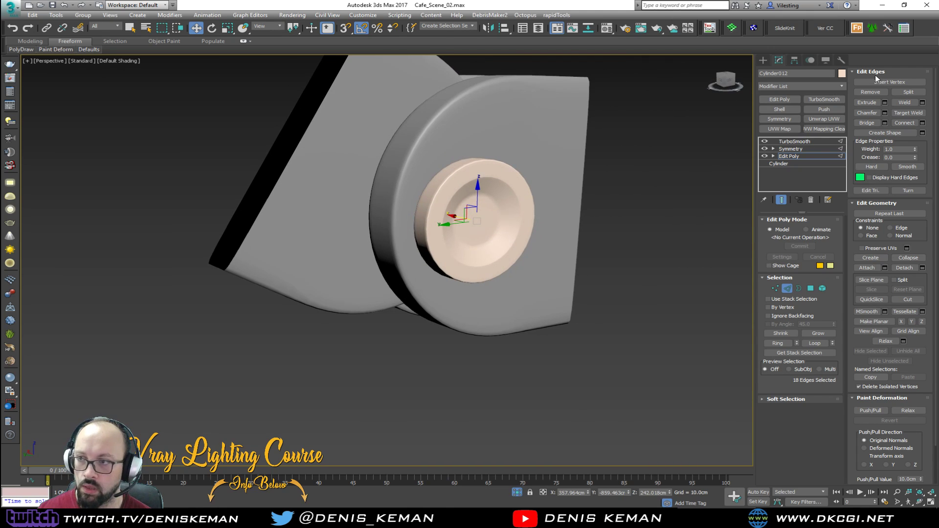
Change the pin's object color to the dark gray custom color.
{"action": "left_click", "coordinate": [842, 73]}
{"action": "left_click", "coordinate": [538, 205]}
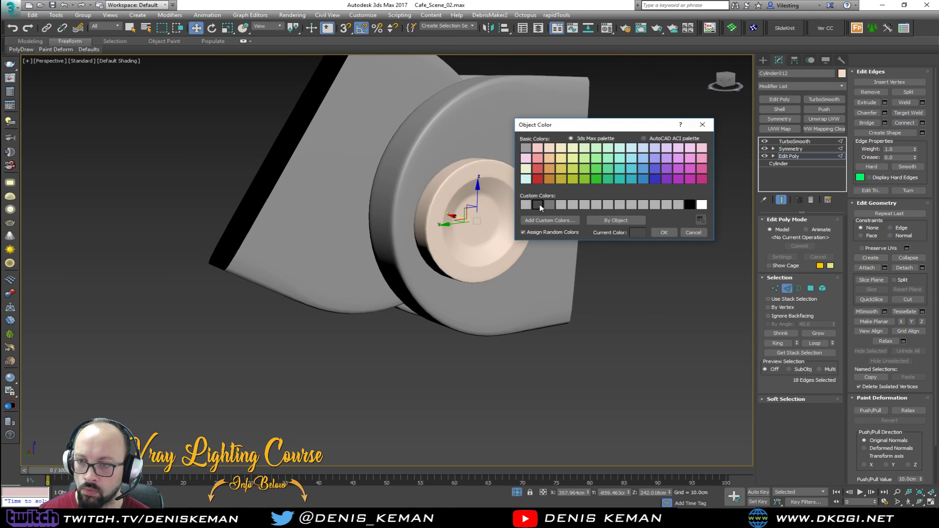
{"action": "left_click", "coordinate": [663, 232]}
{"action": "left_click", "coordinate": [622, 231]}
End the isolation and show the hinge joint at the post with its edges displayed.
{"action": "right_click", "coordinate": [630, 233]}
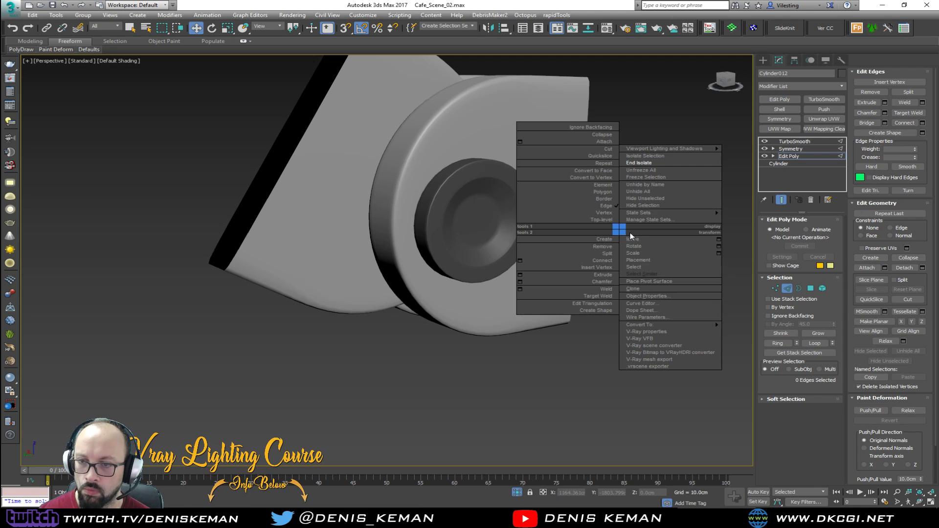
{"action": "left_click", "coordinate": [641, 163]}
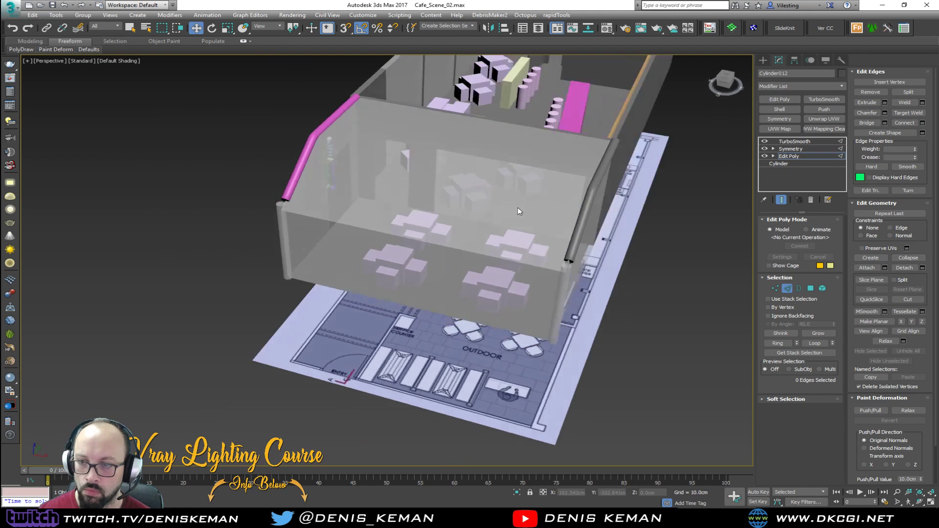
{"action": "middle_click_drag", "start_coordinate": [517, 207], "coordinate": [440, 236], "text": "alt"}
{"action": "scroll", "coordinate": [423, 236], "scroll_direction": "up", "scroll_amount": 6}
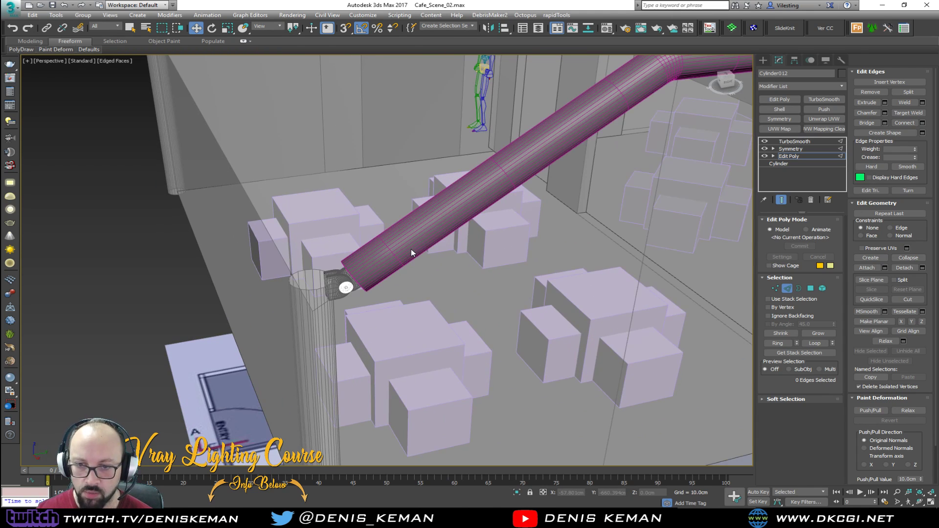
{"action": "middle_click_drag", "start_coordinate": [393, 260], "coordinate": [389, 203], "text": "alt"}
{"action": "key", "text": "F4"}
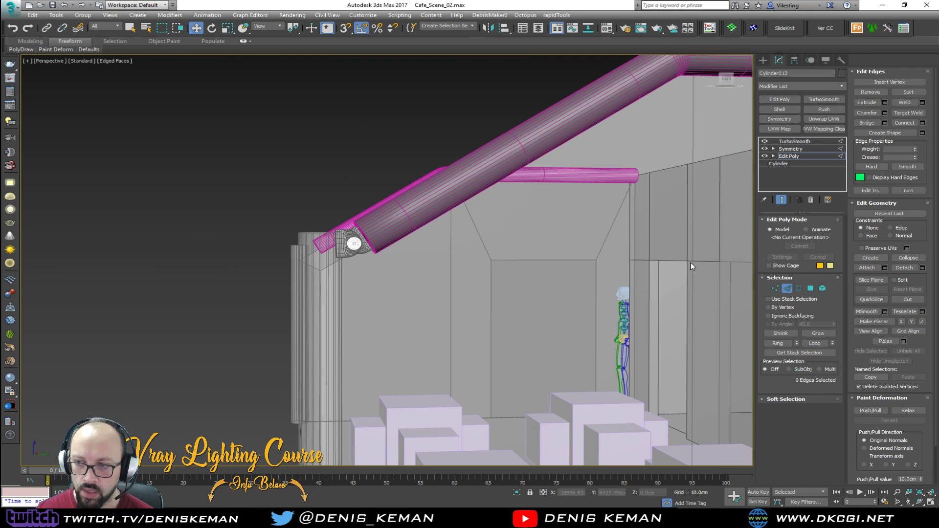
Leave edge editing and clone the near corner post once along X.
{"action": "key", "text": "2"}
{"action": "left_click", "coordinate": [316, 259]}
{"action": "middle_click_drag", "start_coordinate": [316, 260], "coordinate": [398, 277], "text": "alt"}
{"action": "scroll", "coordinate": [397, 276], "scroll_direction": "down", "scroll_amount": 3}
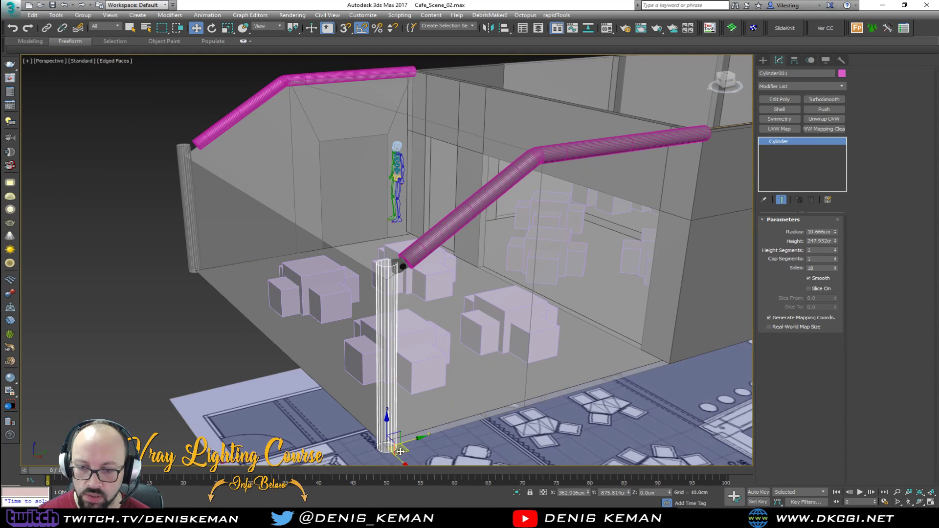
{"action": "left_click_drag", "start_coordinate": [400, 461], "coordinate": [377, 442], "text": "shift"}
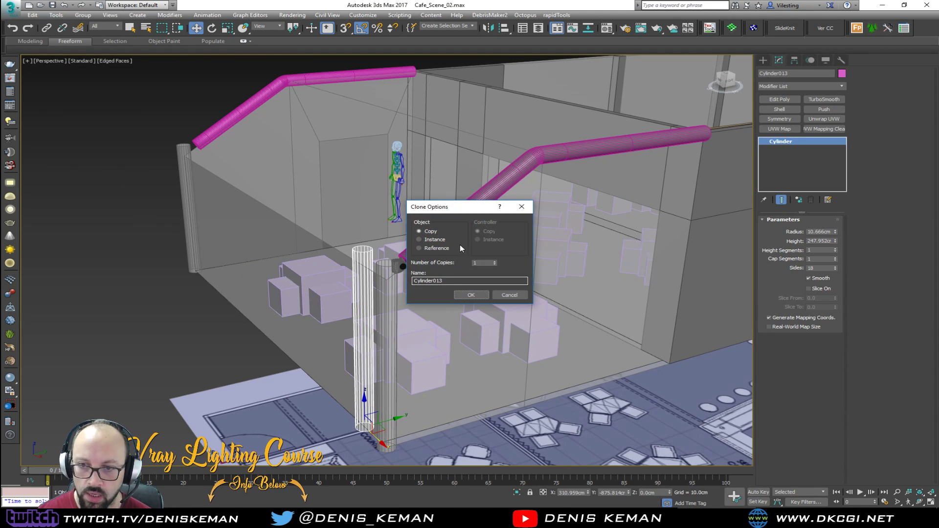
{"action": "left_click", "coordinate": [471, 295]}
Align the cloned post to the far corner post in X, Y and Z, pivot point to pivot point.
{"action": "key", "text": "alt+a"}
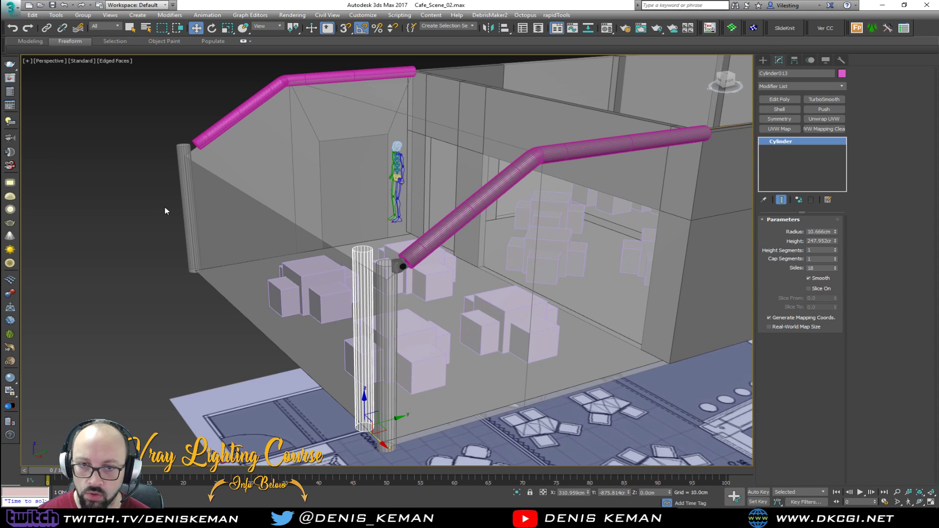
{"action": "left_click", "coordinate": [183, 149]}
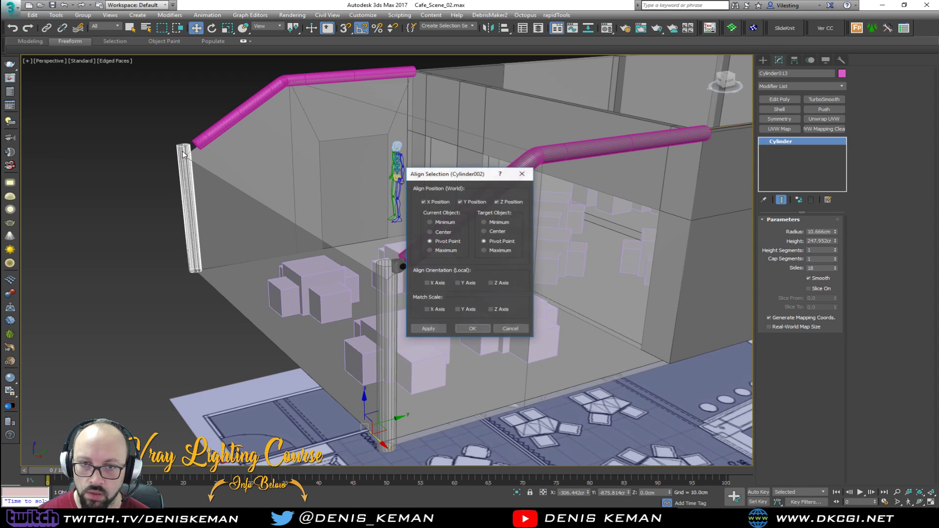
{"action": "left_click", "coordinate": [476, 328]}
{"action": "key", "text": "z"}
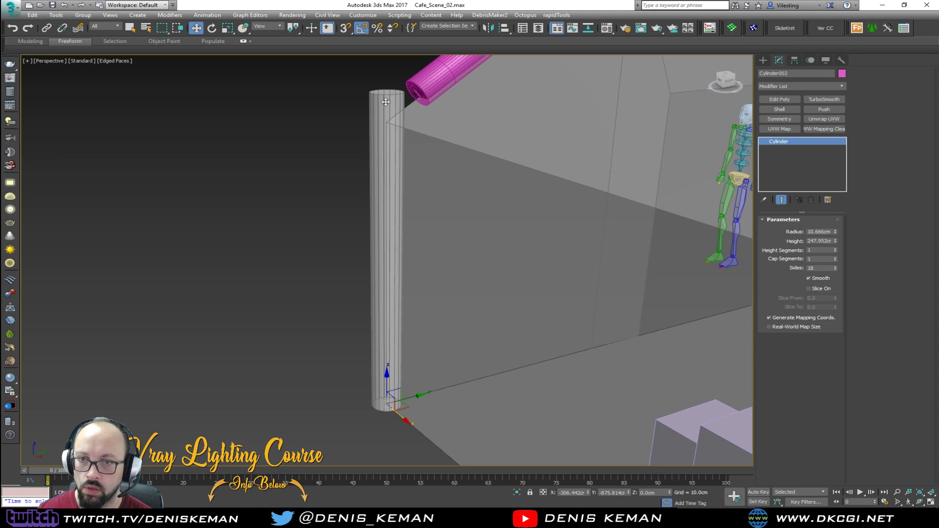
Add an Edit Poly modifier to the near corner post and raise its top vertices to a height of about 254.3 cm.
{"action": "key", "text": "ctrl+d"}
{"action": "scroll", "coordinate": [460, 187], "scroll_direction": "down", "scroll_amount": 5}
{"action": "middle_click_drag", "start_coordinate": [460, 188], "coordinate": [289, 203]}
{"action": "key", "text": "F4"}
{"action": "middle_click_drag", "start_coordinate": [380, 261], "coordinate": [285, 250]}
{"action": "scroll", "coordinate": [285, 250], "scroll_direction": "down", "scroll_amount": 3}
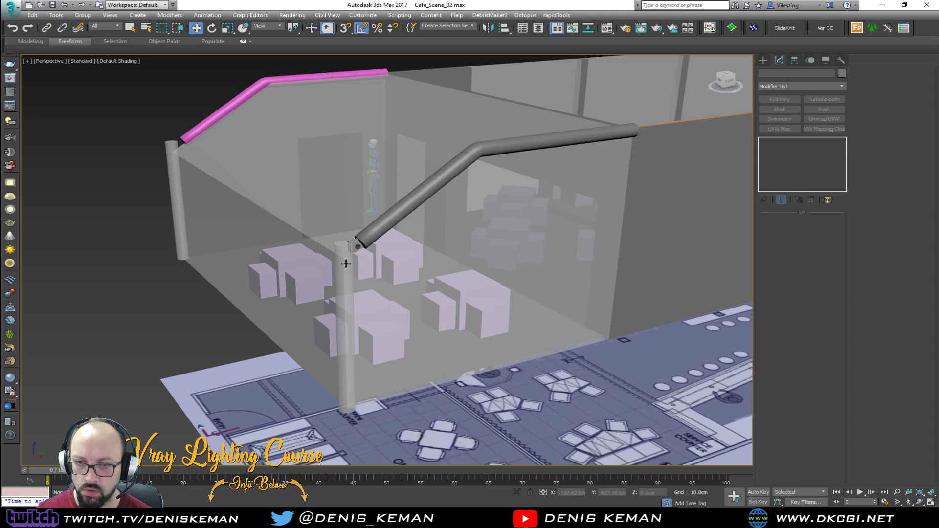
{"action": "key", "text": "F4"}
{"action": "left_click", "coordinate": [344, 249]}
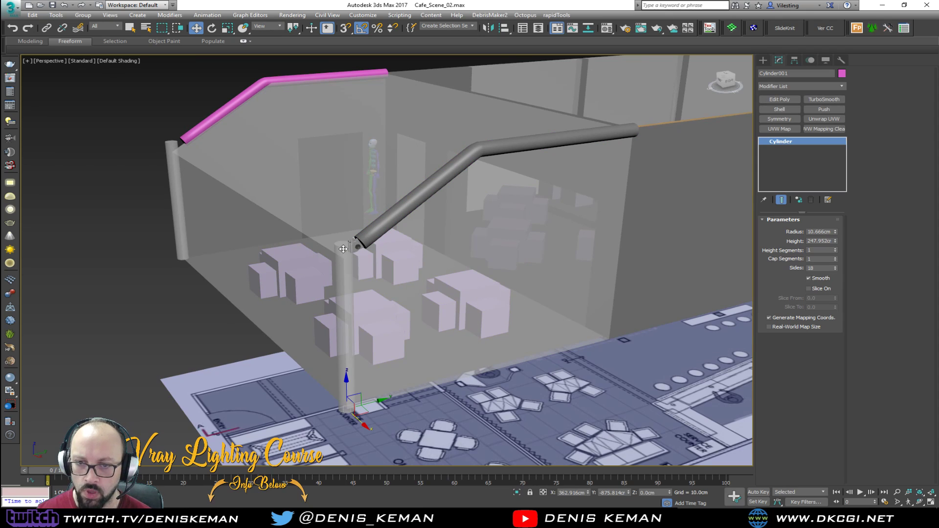
{"action": "scroll", "coordinate": [343, 249], "scroll_direction": "up", "scroll_amount": 2}
{"action": "scroll", "coordinate": [343, 249], "scroll_direction": "up", "scroll_amount": 1}
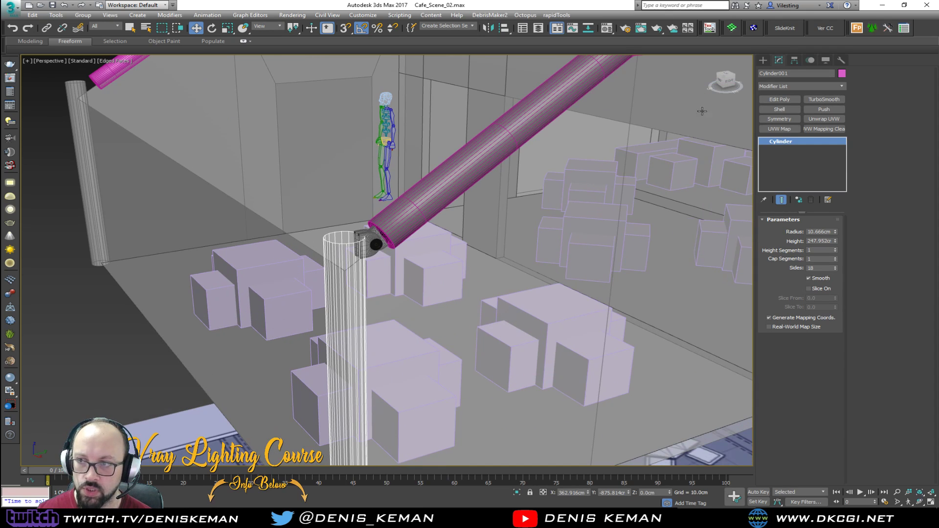
{"action": "left_click", "coordinate": [779, 99]}
{"action": "left_click_drag", "start_coordinate": [341, 246], "coordinate": [375, 255]}
{"action": "middle_click_drag", "start_coordinate": [374, 255], "coordinate": [359, 249], "text": "alt"}
{"action": "left_click_drag", "start_coordinate": [346, 218], "coordinate": [349, 205]}
{"action": "scroll", "coordinate": [303, 208], "scroll_direction": "up", "scroll_amount": 10}
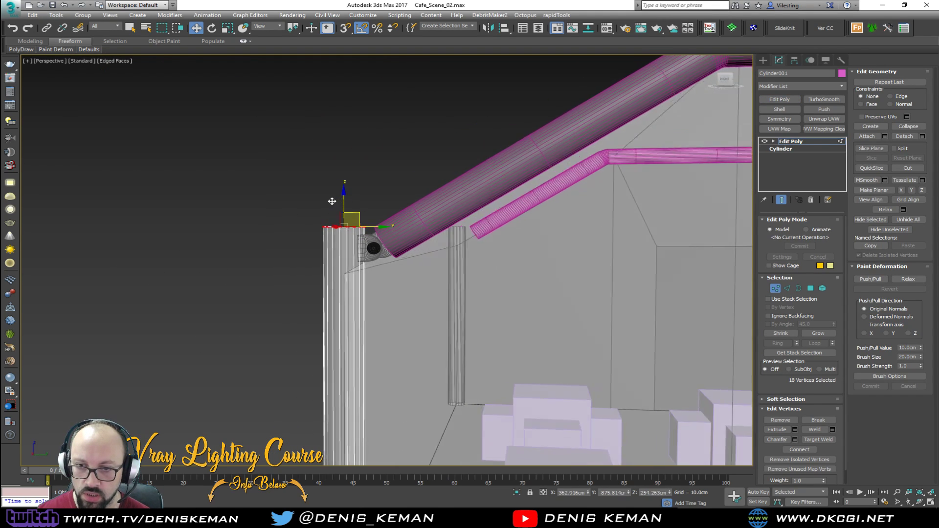
{"action": "scroll", "coordinate": [248, 210], "scroll_direction": "down", "scroll_amount": 10}
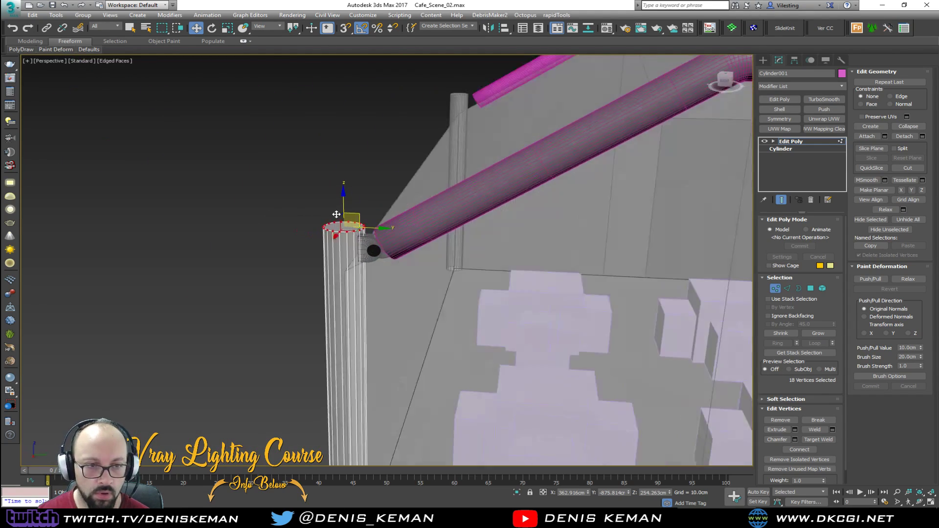
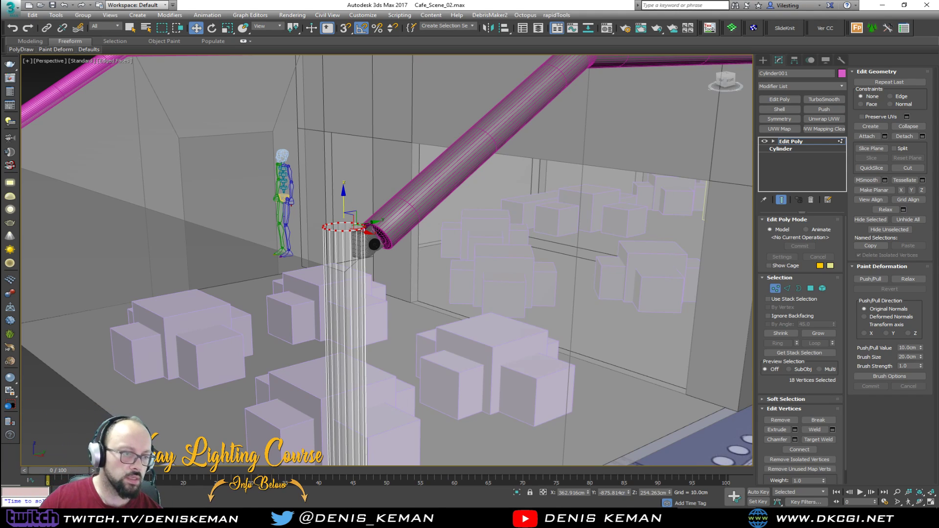
Delete the near post's top cap and rebuild it by scaling a copy of the open border inward and collapsing it to the center.
{"action": "scroll", "coordinate": [341, 204], "scroll_direction": "up", "scroll_amount": 3}
{"action": "middle_click_drag", "start_coordinate": [341, 204], "coordinate": [309, 240], "text": "alt"}
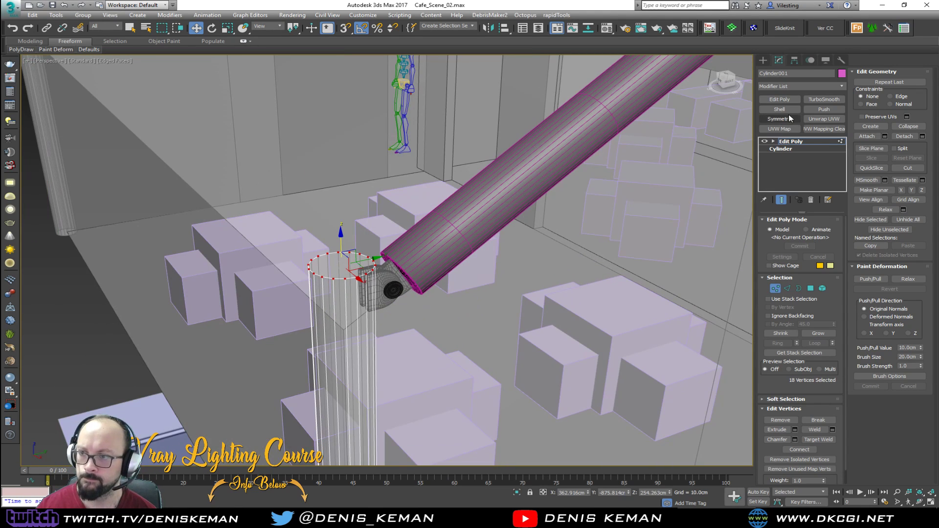
{"action": "scroll", "coordinate": [357, 262], "scroll_direction": "up", "scroll_amount": 3}
{"action": "key", "text": "F4"}
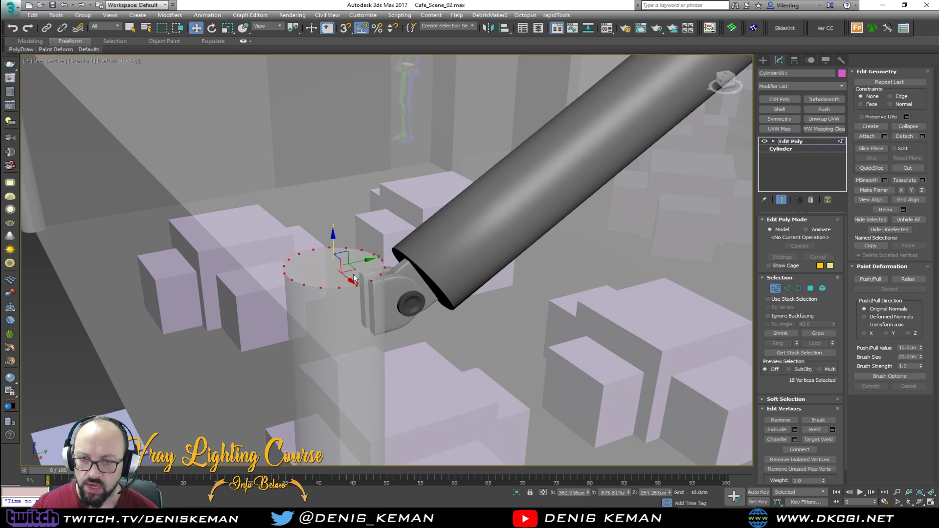
{"action": "key", "text": "4"}
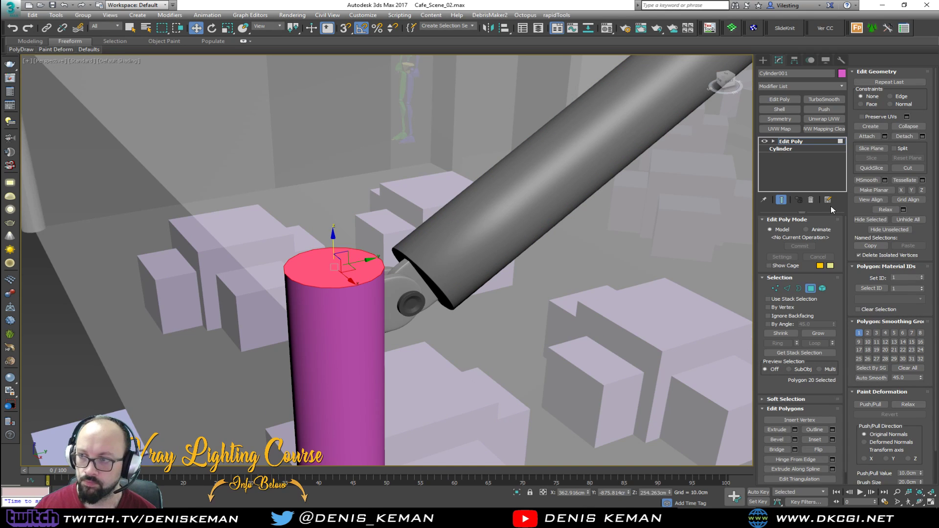
{"action": "key", "text": "Delete"}
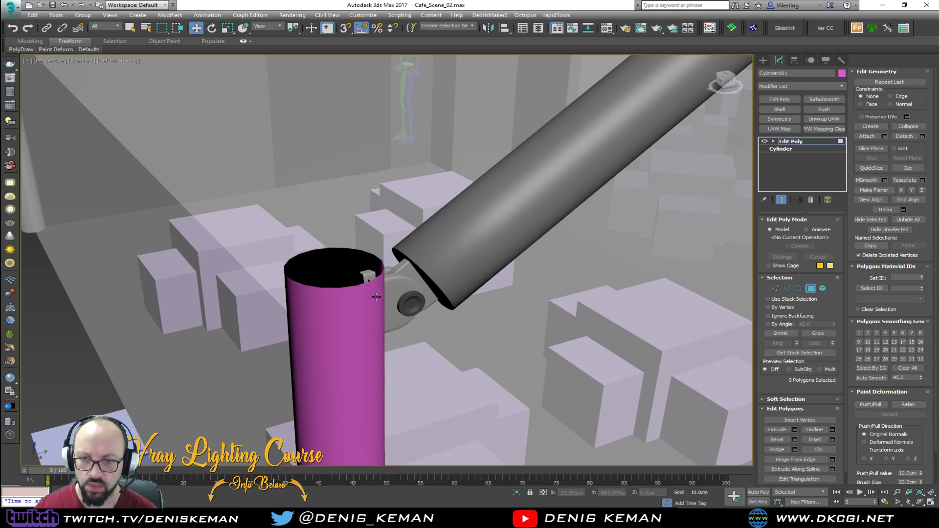
{"action": "key", "text": "3"}
{"action": "left_click", "coordinate": [342, 277]}
{"action": "key", "text": "r"}
{"action": "left_click_drag", "start_coordinate": [326, 265], "coordinate": [327, 288], "text": "shift"}
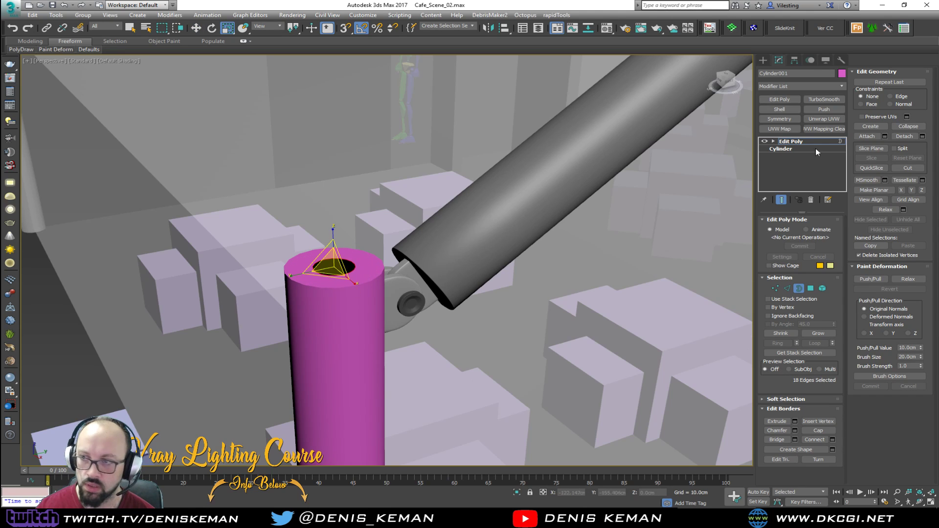
{"action": "left_click", "coordinate": [918, 126]}
Insert a supporting edge loop close to the rim at the top of the near post.
{"action": "key", "text": "F4"}
{"action": "scroll", "coordinate": [347, 294], "scroll_direction": "up", "scroll_amount": 2}
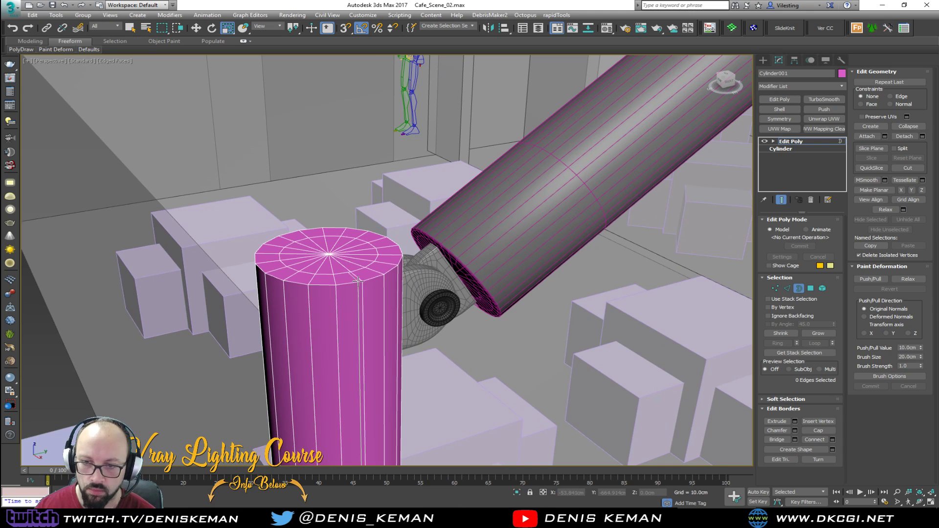
{"action": "key", "text": "alt+1"}
{"action": "double_click", "coordinate": [360, 279]}
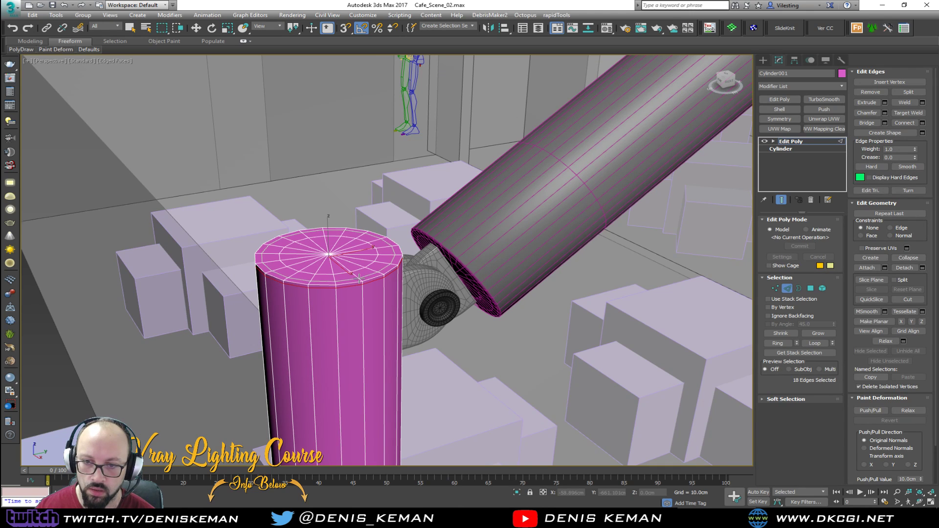
{"action": "key", "text": "w"}
Delete the cap polygon at the bottom of the near post.
{"action": "scroll", "coordinate": [359, 279], "scroll_direction": "up", "scroll_amount": 1}
{"action": "middle_click_drag", "start_coordinate": [359, 278], "coordinate": [381, 208]}
{"action": "scroll", "coordinate": [388, 245], "scroll_direction": "down", "scroll_amount": 5}
{"action": "middle_click_drag", "start_coordinate": [389, 268], "coordinate": [409, 269], "text": "alt"}
{"action": "key", "text": "4"}
{"action": "left_click", "coordinate": [384, 315]}
{"action": "key", "text": "Delete"}
{"action": "middle_click_drag", "start_coordinate": [408, 162], "coordinate": [407, 237]}
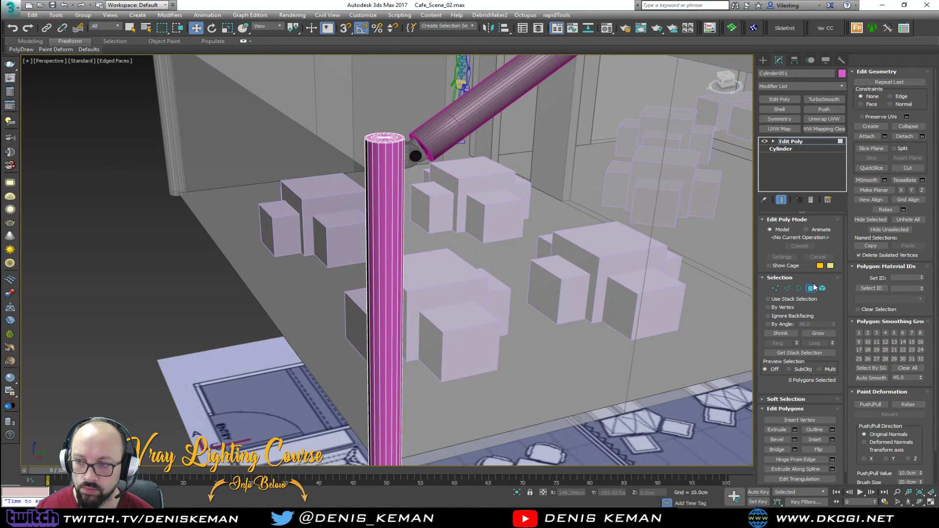
Apply TurboSmooth with 1 iteration to the near post and set its object color to the gray custom color.
{"action": "left_click", "coordinate": [813, 283]}
{"action": "left_click", "coordinate": [832, 100]}
{"action": "key", "text": "F4"}
{"action": "scroll", "coordinate": [479, 112], "scroll_direction": "down", "scroll_amount": 3}
{"action": "middle_click_drag", "start_coordinate": [479, 112], "coordinate": [530, 160]}
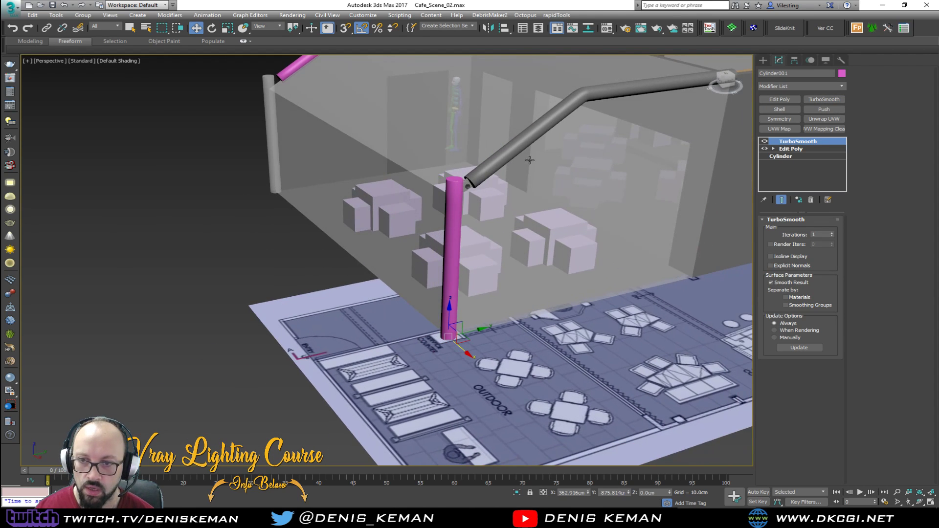
{"action": "left_click", "coordinate": [841, 73]}
{"action": "left_click", "coordinate": [553, 206]}
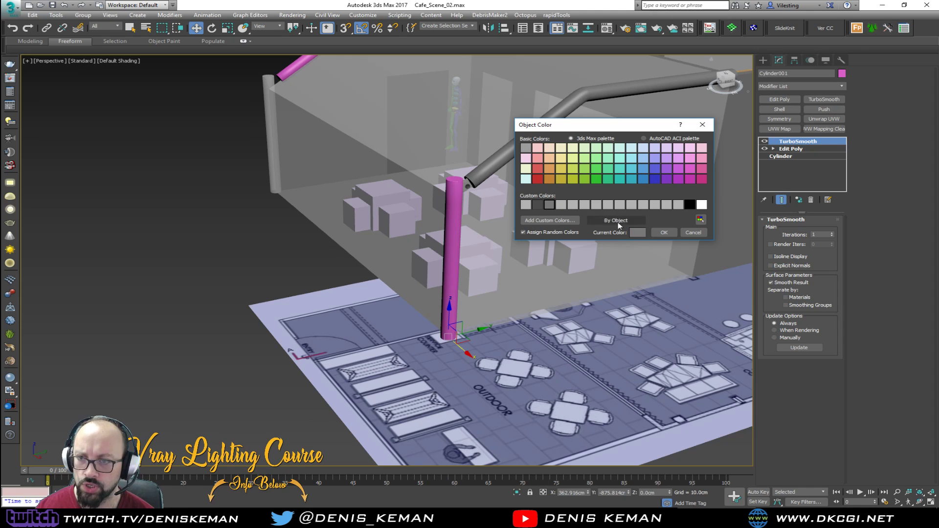
{"action": "left_click", "coordinate": [664, 232]}
{"action": "key", "text": "z"}
{"action": "middle_click_drag", "start_coordinate": [474, 155], "coordinate": [433, 208], "text": "alt"}
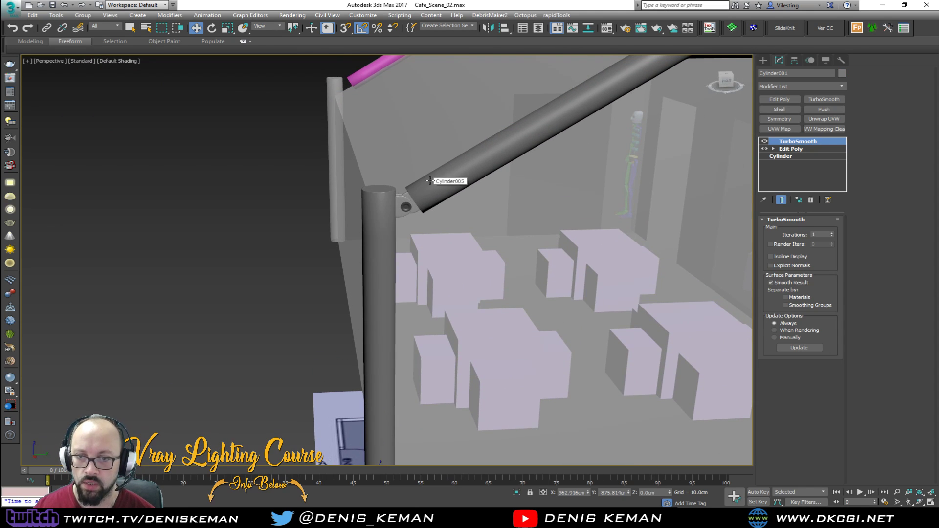
Select the hinge brackets and pin at the near joint and clone them along X to the far post as one copy.
{"action": "scroll", "coordinate": [379, 226], "scroll_direction": "up", "scroll_amount": 3}
{"action": "key", "text": "F4"}
{"action": "left_click", "coordinate": [376, 222]}
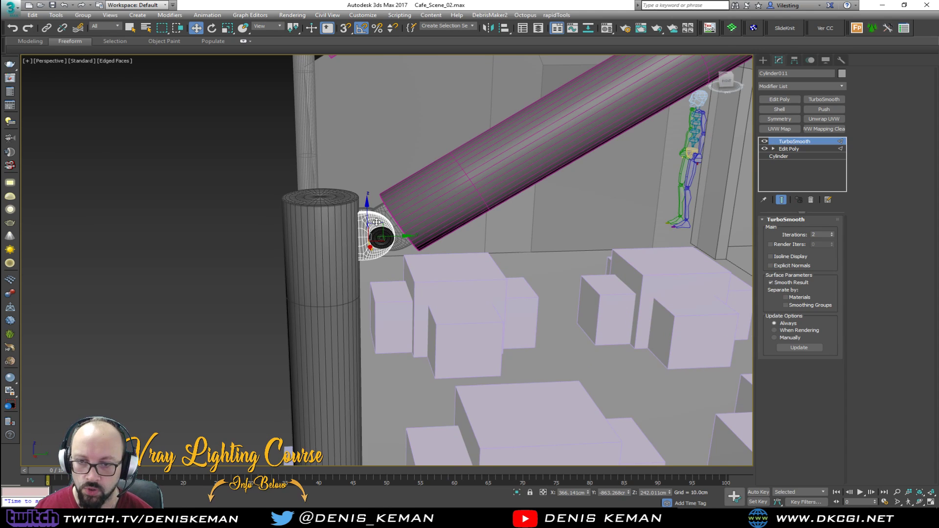
{"action": "middle_click_drag", "start_coordinate": [377, 222], "coordinate": [389, 239], "text": "alt"}
{"action": "scroll", "coordinate": [381, 217], "scroll_direction": "up", "scroll_amount": 4}
{"action": "left_click", "coordinate": [377, 209], "text": "ctrl"}
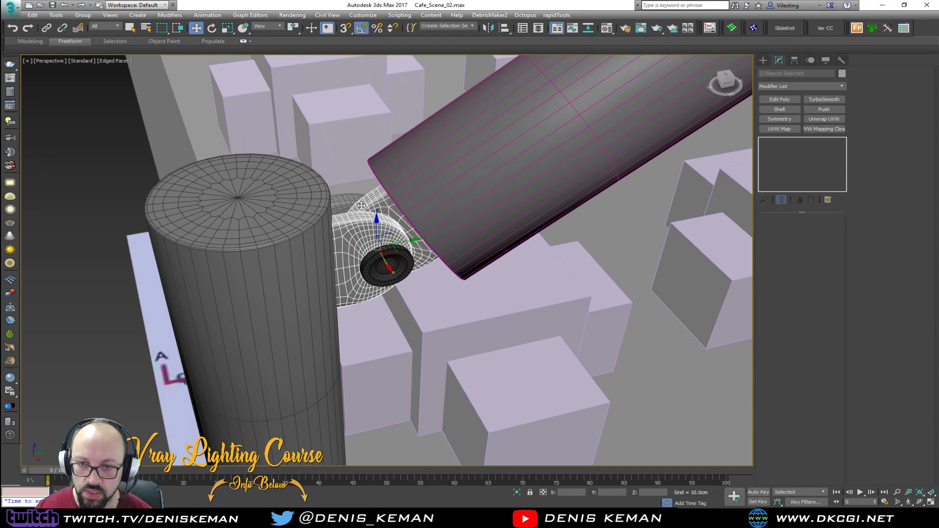
{"action": "left_click", "coordinate": [351, 201], "text": "ctrl"}
{"action": "left_click", "coordinate": [395, 263], "text": "ctrl"}
{"action": "middle_click_drag", "start_coordinate": [368, 201], "coordinate": [595, 227]}
{"action": "scroll", "coordinate": [412, 305], "scroll_direction": "down", "scroll_amount": 10}
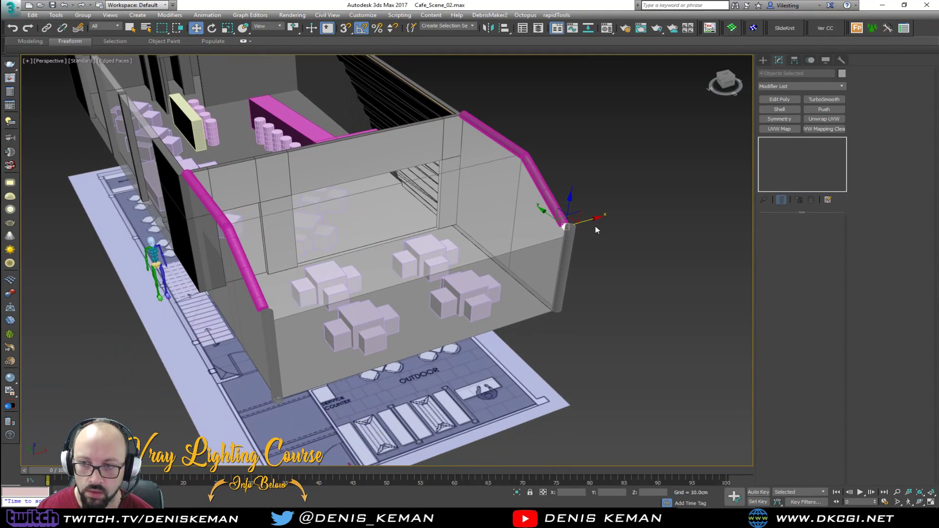
{"action": "left_click_drag", "start_coordinate": [589, 220], "coordinate": [288, 302], "text": "shift"}
{"action": "left_click", "coordinate": [425, 231]}
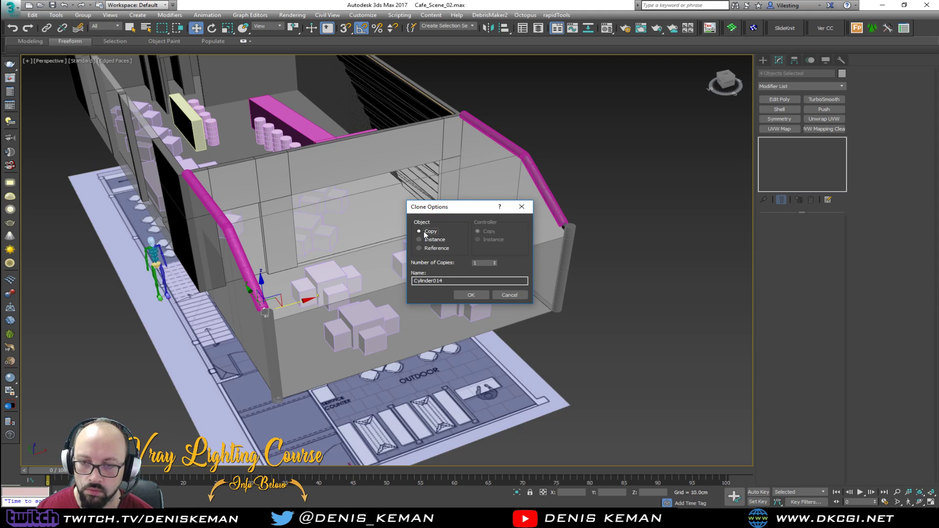
{"action": "left_click", "coordinate": [468, 296]}
Move the copied hinge slightly along X to center it on the far beam's end.
{"action": "key", "text": "z"}
{"action": "mouse_move", "coordinate": [405, 260]}
{"action": "middle_mouse_down", "text": "alt"}
{"action": "mouse_move", "coordinate": [389, 266]}
{"action": "mouse_move", "coordinate": [392, 281]}
{"action": "mouse_move", "coordinate": [400, 263]}
{"action": "mouse_move", "coordinate": [409, 265]}
{"action": "middle_mouse_up", "text": "alt"}
{"action": "left_click_drag", "start_coordinate": [423, 282], "coordinate": [410, 284]}
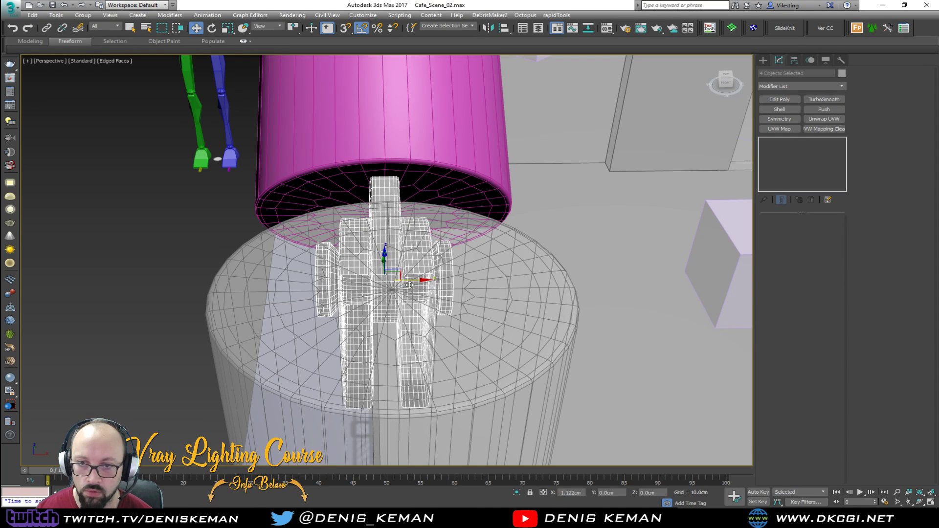
{"action": "scroll", "coordinate": [388, 177], "scroll_direction": "up", "scroll_amount": 5}
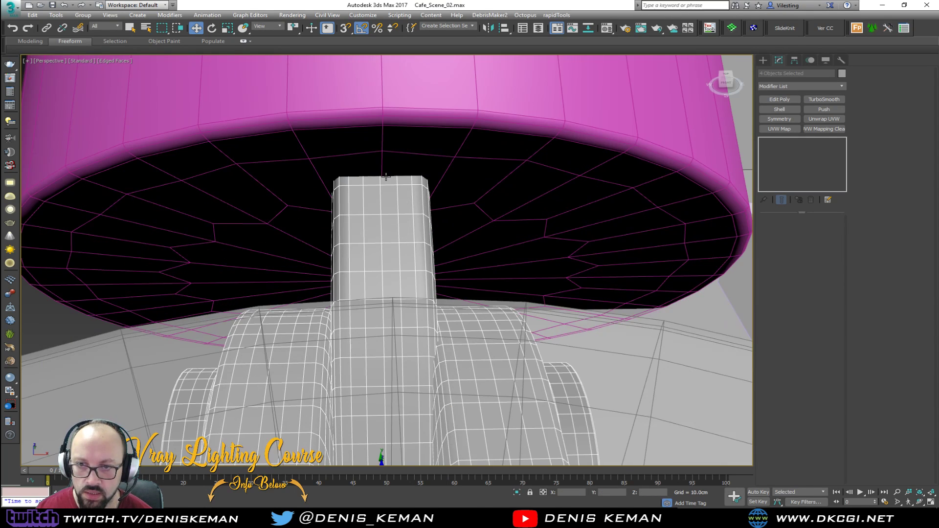
{"action": "left_click_drag", "start_coordinate": [385, 208], "coordinate": [385, 208]}
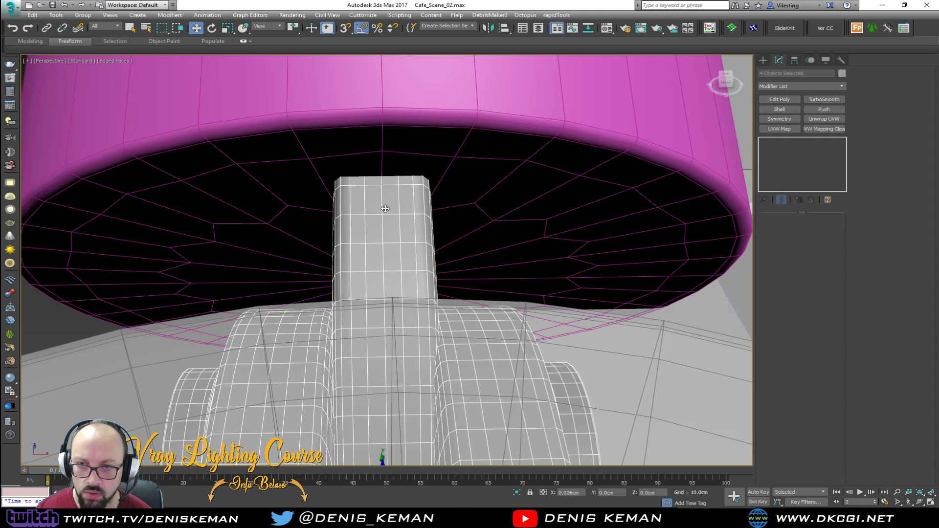
Turn off see-through display for the far corner post.
{"action": "middle_click_drag", "start_coordinate": [395, 212], "coordinate": [371, 153], "text": "alt"}
{"action": "left_click", "coordinate": [371, 150]}
{"action": "key", "text": "F3"}
{"action": "key", "text": "F3"}
{"action": "left_click", "coordinate": [180, 253]}
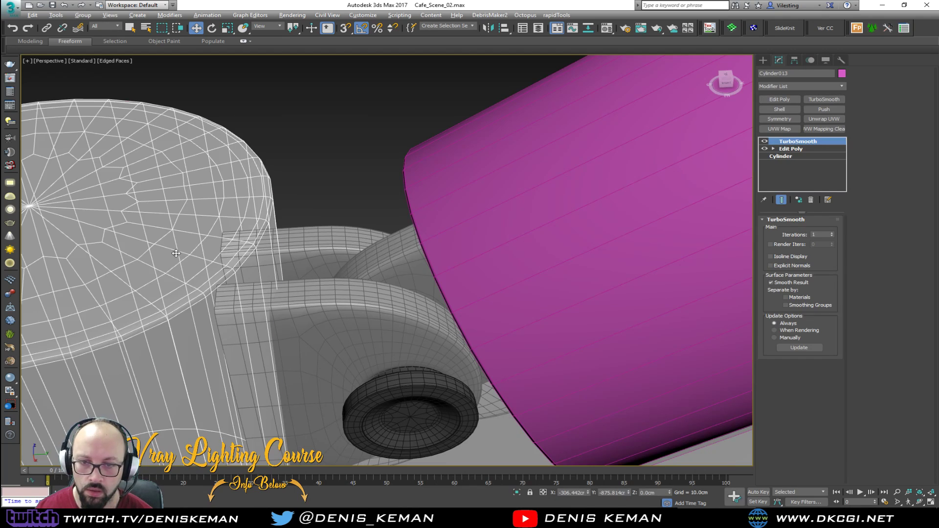
{"action": "key", "text": "alt+x"}
{"action": "left_click", "coordinate": [363, 164]}
Set the object color of the far roof beam and far post to the gray custom color.
{"action": "key", "text": "F4"}
{"action": "scroll", "coordinate": [360, 192], "scroll_direction": "down", "scroll_amount": 10}
{"action": "middle_click_drag", "start_coordinate": [382, 193], "coordinate": [416, 191], "text": "alt"}
{"action": "middle_click_drag", "start_coordinate": [416, 191], "coordinate": [212, 191]}
{"action": "left_click", "coordinate": [211, 191]}
{"action": "left_click", "coordinate": [211, 246], "text": "ctrl"}
{"action": "left_click", "coordinate": [842, 74]}
{"action": "left_click", "coordinate": [561, 204]}
{"action": "left_click", "coordinate": [551, 203]}
{"action": "left_click", "coordinate": [659, 230]}
Deselect everything and save the scene.
{"action": "left_click", "coordinate": [148, 133]}
{"action": "left_click", "coordinate": [12, 10]}
{"action": "left_click", "coordinate": [27, 85]}
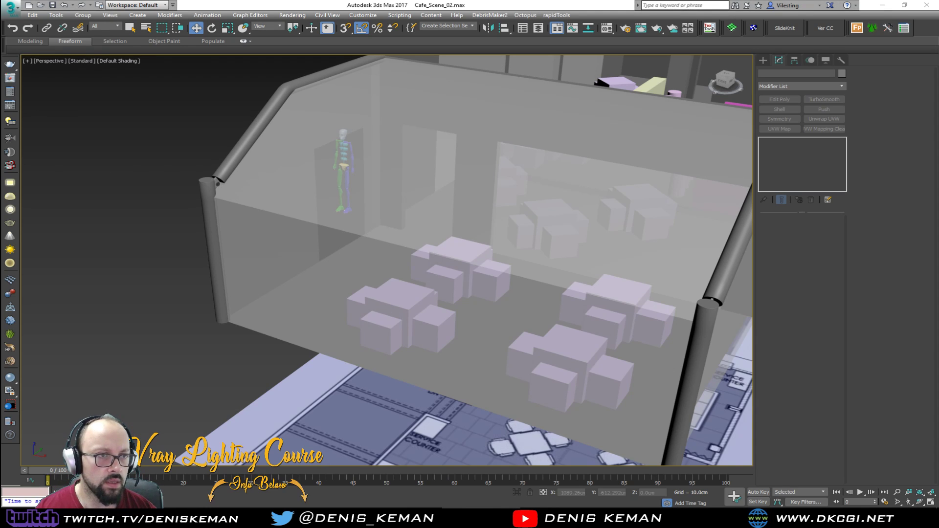
Switch to the CoffeeLab Matterport tour in the browser and examine the terrace's roof beams, supports and their connection to the wall.
{"action": "middle_click_drag", "start_coordinate": [421, 219], "coordinate": [266, 172], "text": "alt"}
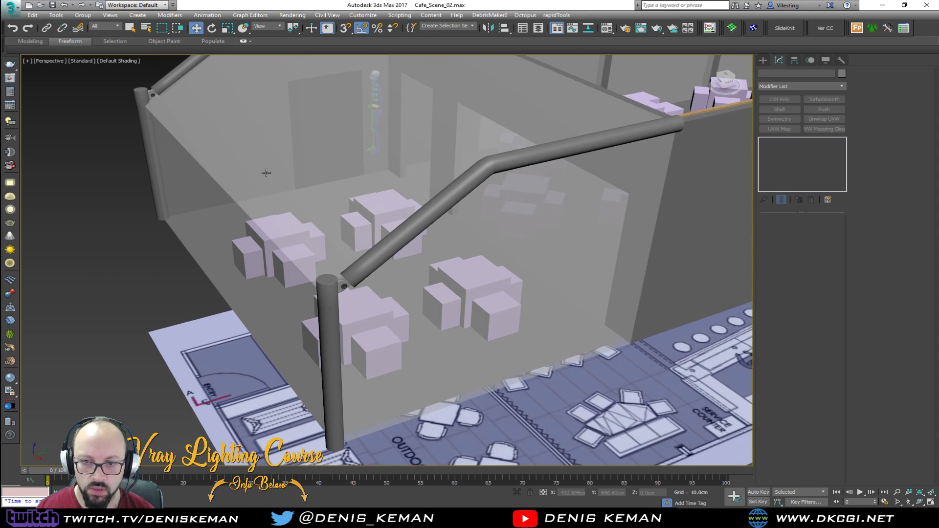
{"action": "left_click", "coordinate": [327, 291]}
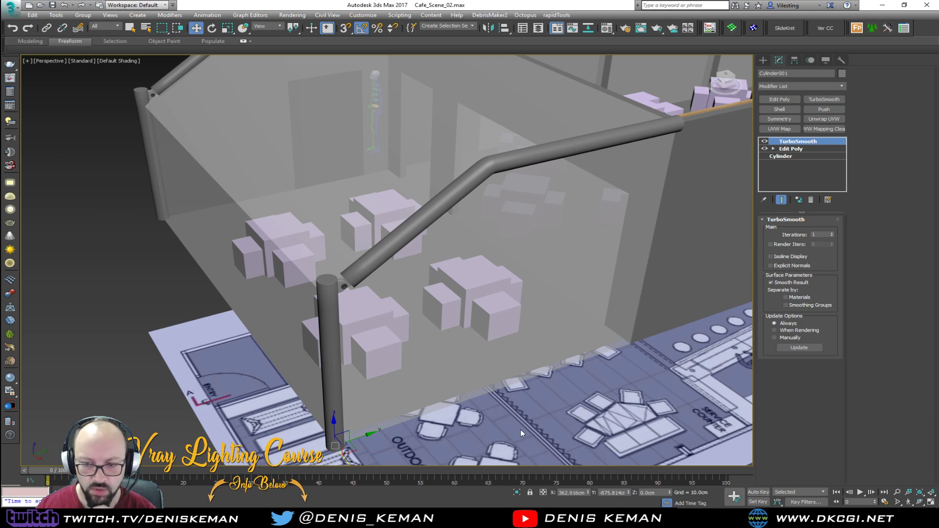
{"action": "left_click", "coordinate": [228, 518]}
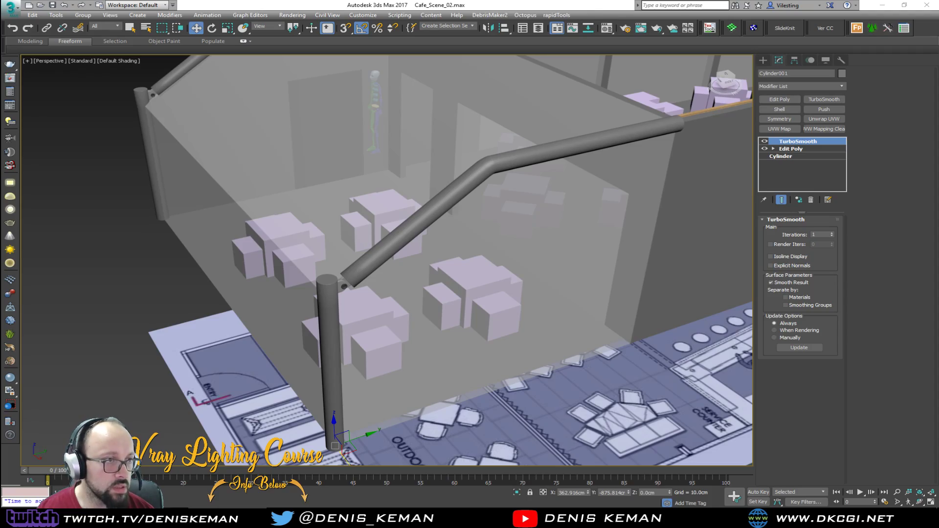
{"action": "left_click_drag", "start_coordinate": [1, 55], "coordinate": [492, 37]}
{"action": "left_click_drag", "start_coordinate": [473, 263], "coordinate": [490, 225]}
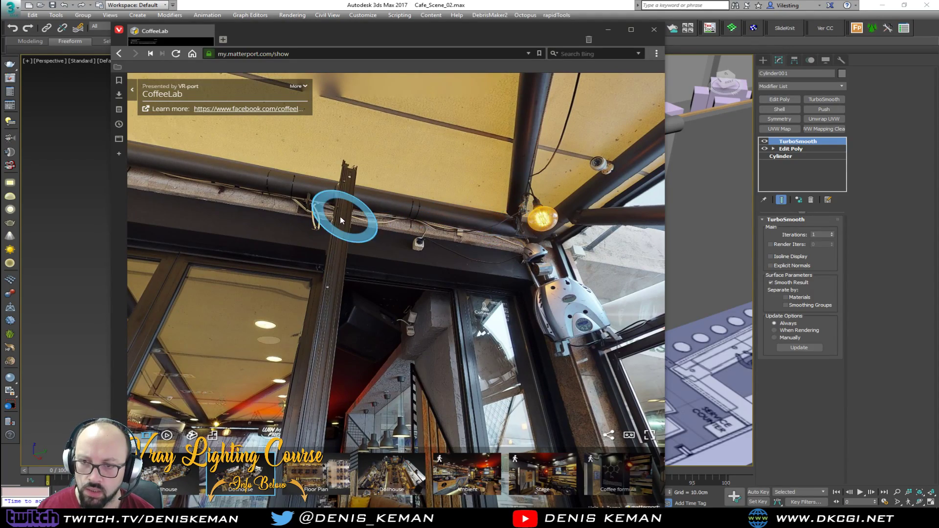
{"action": "left_click", "coordinate": [379, 221]}
{"action": "left_click", "coordinate": [407, 243]}
{"action": "left_click_drag", "start_coordinate": [445, 227], "coordinate": [512, 214]}
{"action": "left_click_drag", "start_coordinate": [392, 221], "coordinate": [600, 169]}
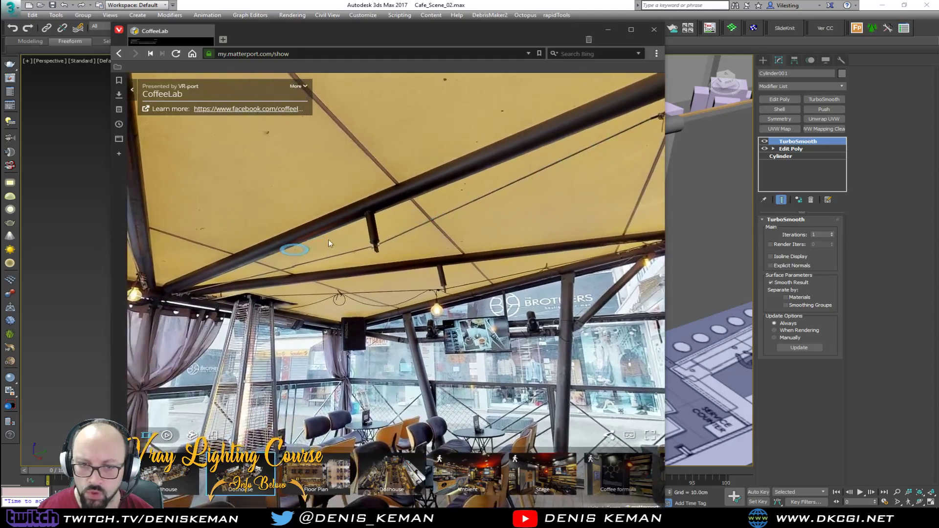
{"action": "left_click_drag", "start_coordinate": [314, 248], "coordinate": [467, 208]}
{"action": "left_click_drag", "start_coordinate": [439, 236], "coordinate": [274, 254]}
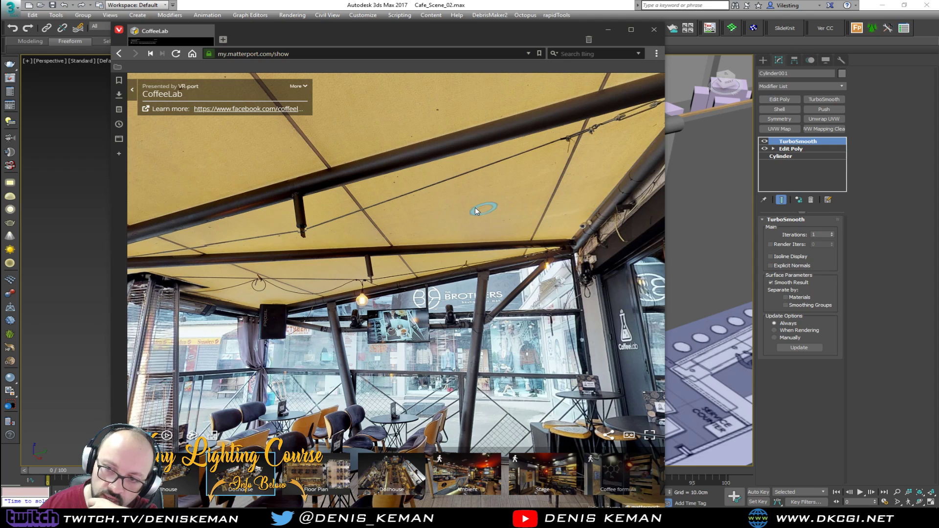
{"action": "left_click_drag", "start_coordinate": [424, 37], "coordinate": [0, 49]}
Show edged faces in the scene and duplicate the near corner post upward as one independent copy.
{"action": "middle_click_drag", "start_coordinate": [487, 167], "coordinate": [476, 289]}
{"action": "scroll", "coordinate": [476, 290], "scroll_direction": "up", "scroll_amount": 2}
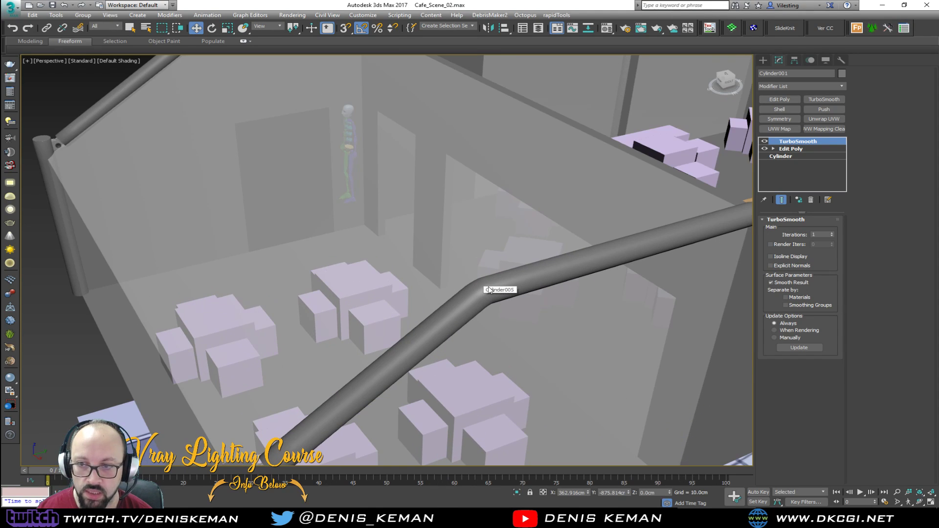
{"action": "scroll", "coordinate": [495, 282], "scroll_direction": "down", "scroll_amount": 3}
{"action": "scroll", "coordinate": [338, 366], "scroll_direction": "up", "scroll_amount": 2}
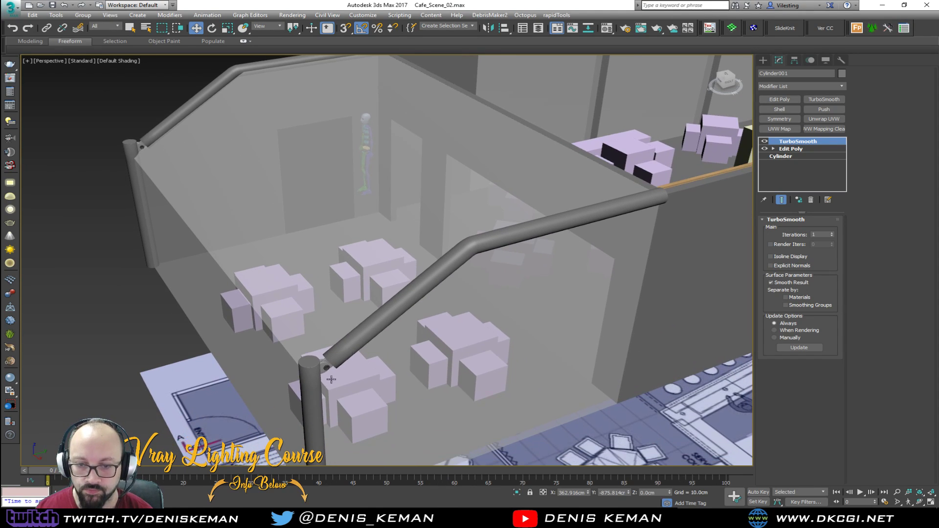
{"action": "key", "text": "F4"}
{"action": "scroll", "coordinate": [308, 407], "scroll_direction": "down", "scroll_amount": 3}
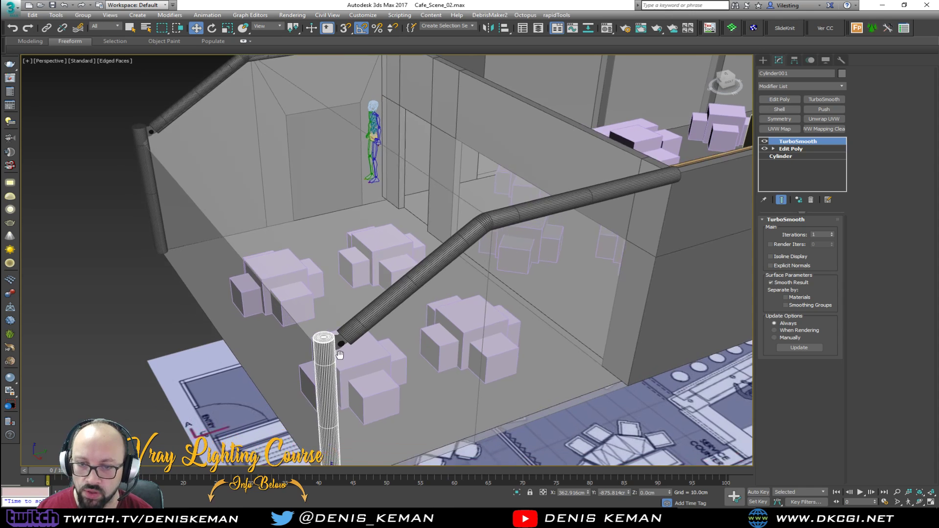
{"action": "left_click_drag", "start_coordinate": [336, 425], "coordinate": [372, 292], "text": "shift"}
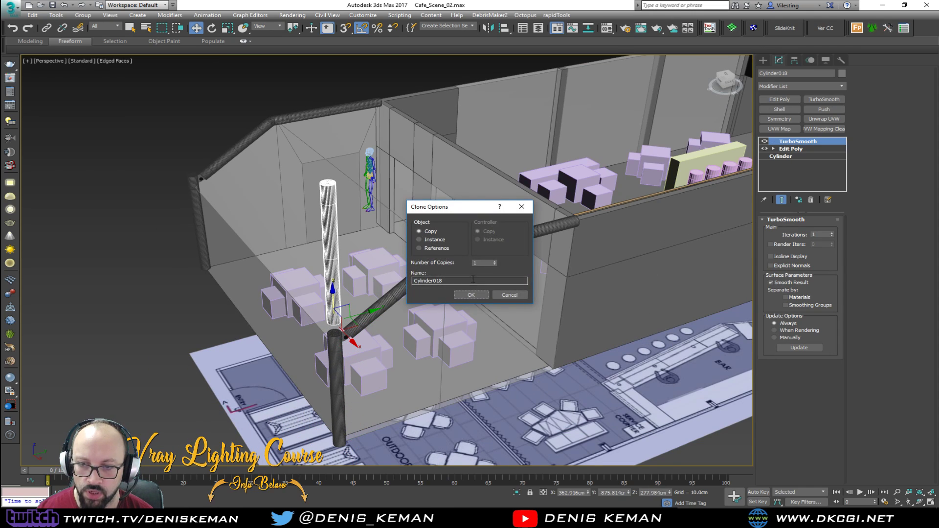
{"action": "left_click", "coordinate": [471, 295]}
Rotate the copied post until it lies horizontally across the terrace and shift it toward the roof frame.
{"action": "key", "text": "e"}
{"action": "left_click_drag", "start_coordinate": [349, 326], "coordinate": [323, 291]}
{"action": "middle_click_drag", "start_coordinate": [323, 291], "coordinate": [577, 329], "text": "alt"}
{"action": "scroll", "coordinate": [400, 298], "scroll_direction": "down", "scroll_amount": 3}
{"action": "key", "text": "w"}
{"action": "middle_click_drag", "start_coordinate": [617, 307], "coordinate": [455, 286], "text": "alt"}
{"action": "scroll", "coordinate": [455, 316], "scroll_direction": "up", "scroll_amount": 5}
{"action": "left_click_drag", "start_coordinate": [533, 297], "coordinate": [536, 311]}
Isolate the horizontal crossbar together with the terrace volume, side roof beams and corner posts.
{"action": "key", "text": "alt+q"}
{"action": "left_click", "coordinate": [306, 135]}
{"action": "left_click", "coordinate": [171, 212]}
{"action": "middle_click_drag", "start_coordinate": [170, 213], "coordinate": [312, 237], "text": "alt"}
{"action": "scroll", "coordinate": [312, 237], "scroll_direction": "down", "scroll_amount": 4}
In the top view, move the crossbar between the side beams and center it on the roof's bend line, about Y -684.9 cm.
{"action": "key", "text": "alt+w"}
{"action": "right_click", "coordinate": [195, 176]}
{"action": "key", "text": "z"}
{"action": "middle_click_drag", "start_coordinate": [142, 151], "coordinate": [285, 236]}
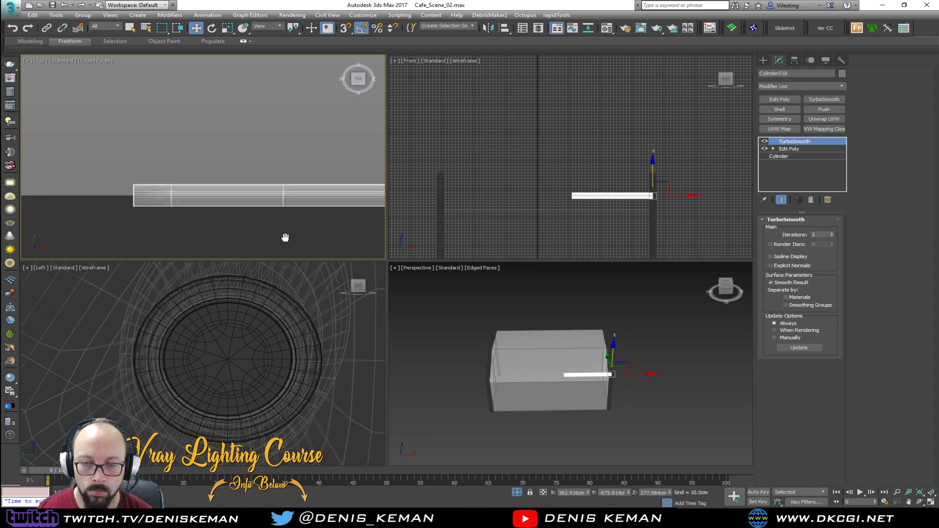
{"action": "scroll", "coordinate": [285, 237], "scroll_direction": "down", "scroll_amount": 4}
{"action": "key", "text": "alt+w"}
{"action": "left_click_drag", "start_coordinate": [672, 383], "coordinate": [339, 241]}
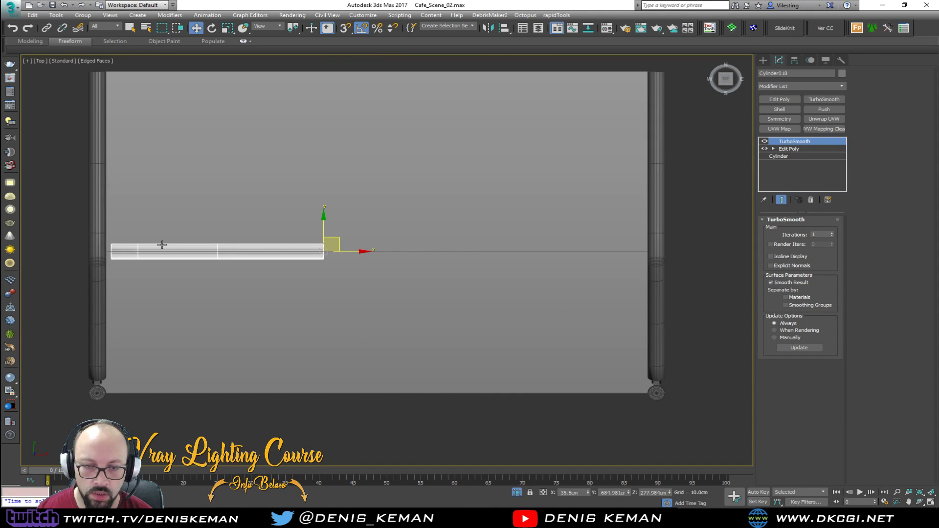
{"action": "scroll", "coordinate": [172, 250], "scroll_direction": "up", "scroll_amount": 3}
{"action": "scroll", "coordinate": [479, 256], "scroll_direction": "up", "scroll_amount": 1}
{"action": "scroll", "coordinate": [616, 255], "scroll_direction": "up", "scroll_amount": 3}
{"action": "middle_click_drag", "start_coordinate": [615, 255], "coordinate": [383, 254]}
{"action": "scroll", "coordinate": [517, 221], "scroll_direction": "up", "scroll_amount": 1}
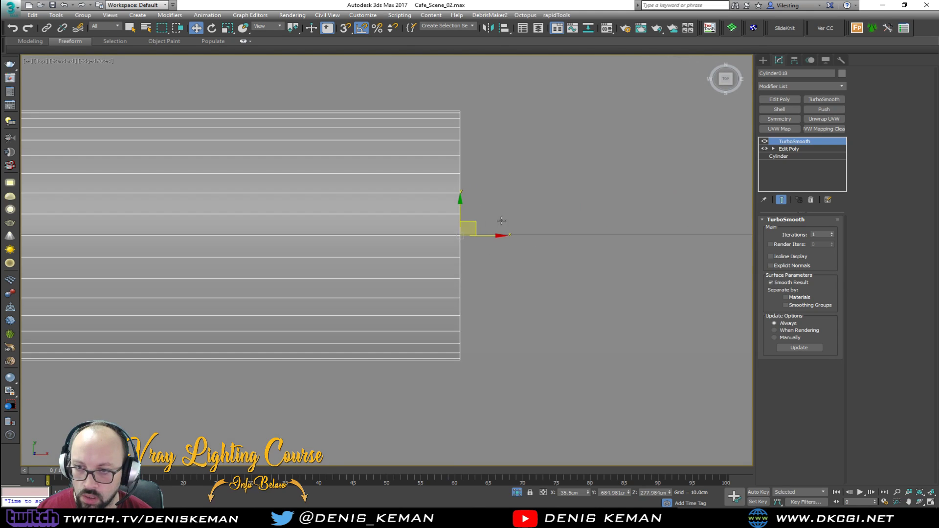
{"action": "scroll", "coordinate": [455, 225], "scroll_direction": "up", "scroll_amount": 3}
{"action": "left_click_drag", "start_coordinate": [458, 240], "coordinate": [458, 234]}
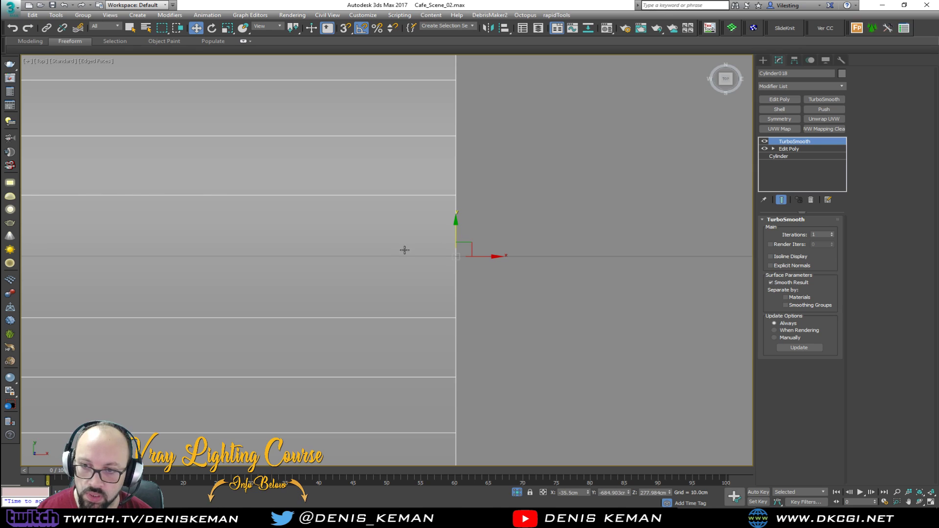
Raise the crossbar to the height of the roof's bend, about Z 350 cm, fine-tuning it in the left view.
{"action": "scroll", "coordinate": [419, 247], "scroll_direction": "down", "scroll_amount": 8}
{"action": "middle_click_drag", "start_coordinate": [268, 252], "coordinate": [480, 252]}
{"action": "key", "text": "alt+w"}
{"action": "middle_click", "coordinate": [615, 342]}
{"action": "key", "text": "alt+w"}
{"action": "scroll", "coordinate": [265, 275], "scroll_direction": "up", "scroll_amount": 3}
{"action": "middle_click_drag", "start_coordinate": [264, 276], "coordinate": [304, 264], "text": "alt"}
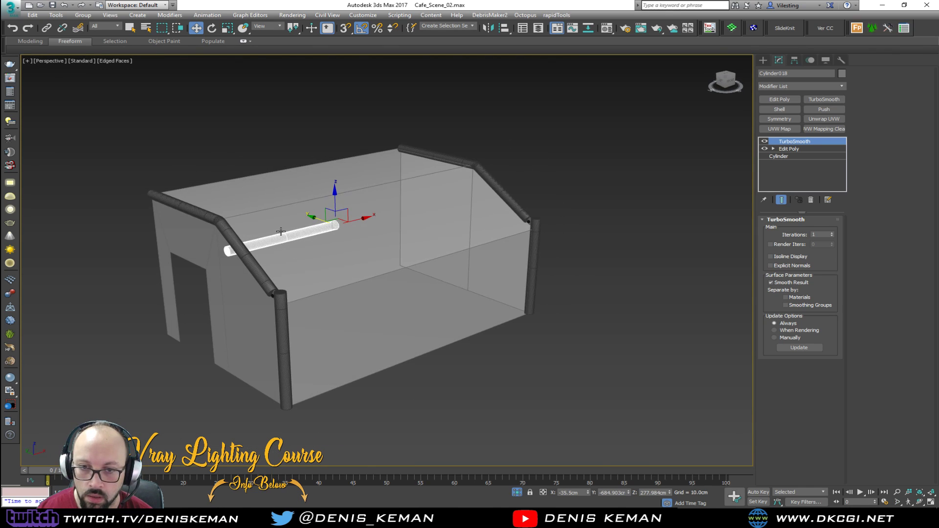
{"action": "scroll", "coordinate": [280, 232], "scroll_direction": "up", "scroll_amount": 3}
{"action": "left_click_drag", "start_coordinate": [389, 196], "coordinate": [399, 140]}
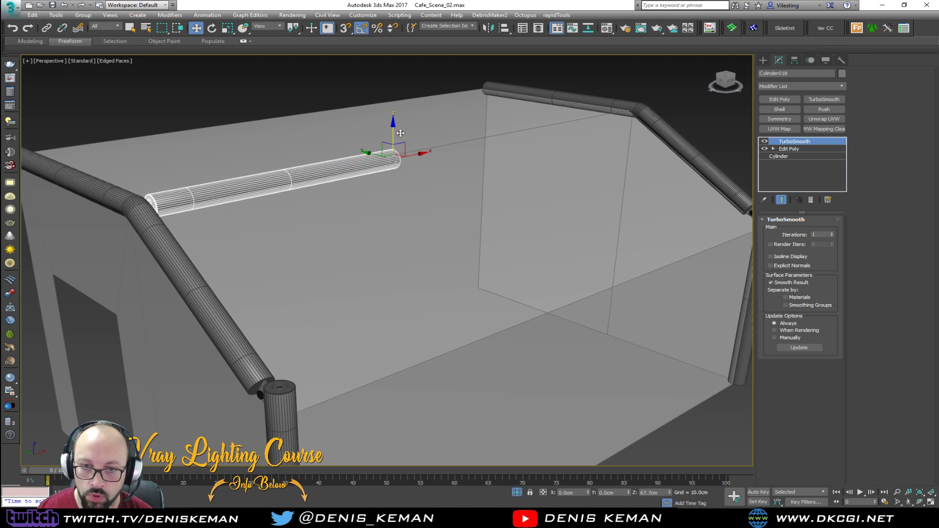
{"action": "key", "text": "alt+w"}
{"action": "middle_click", "coordinate": [314, 341]}
{"action": "key", "text": "z"}
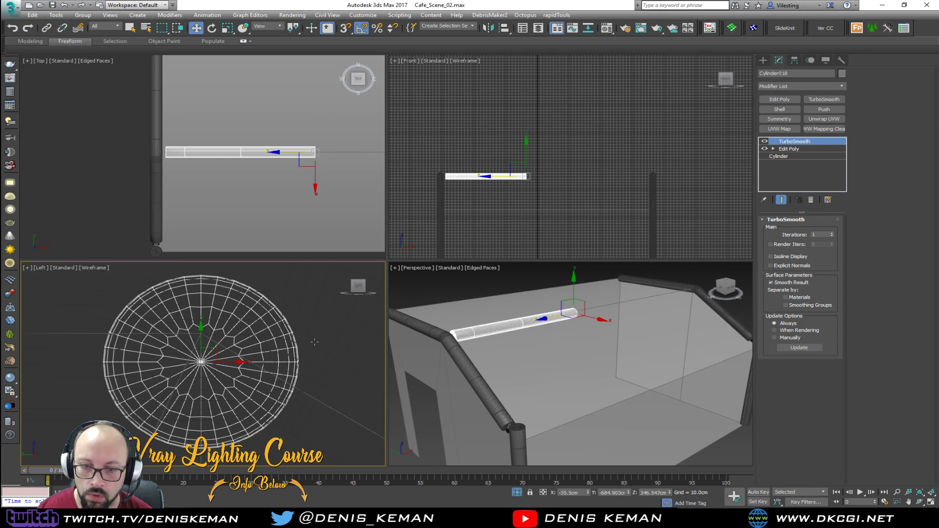
{"action": "key", "text": "alt+w"}
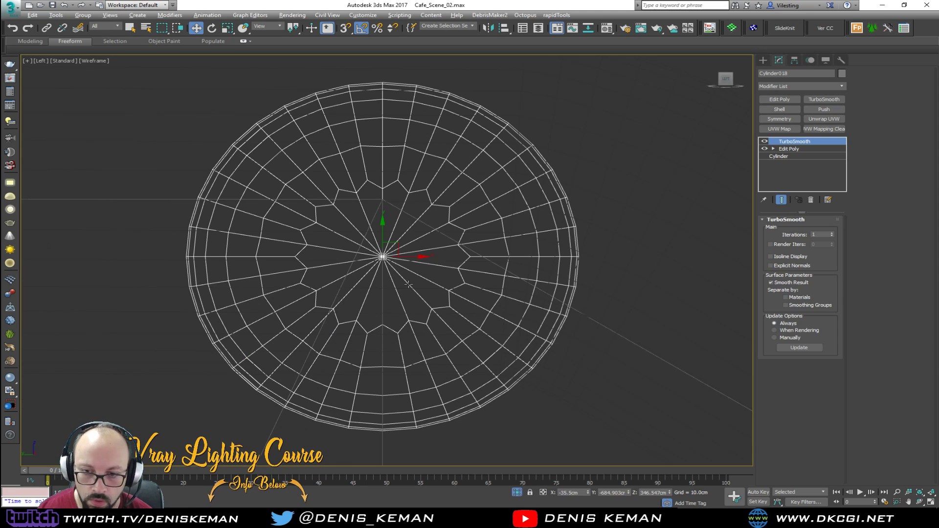
{"action": "left_click_drag", "start_coordinate": [368, 284], "coordinate": [378, 170]}
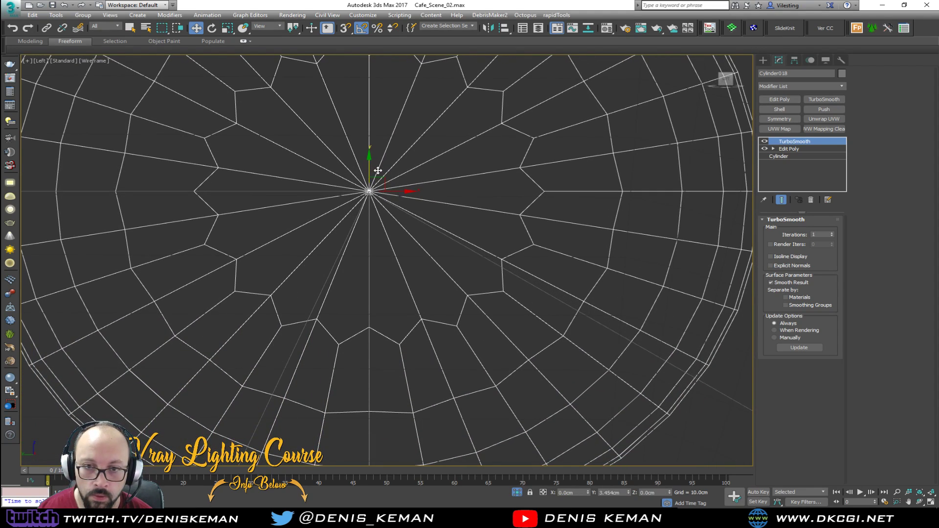
Select only the hinge parts between the corner post and side beam, and copy them up to the beam's bend.
{"action": "key", "text": "alt+w"}
{"action": "middle_click", "coordinate": [443, 301]}
{"action": "key", "text": "alt+w"}
{"action": "middle_click_drag", "start_coordinate": [442, 300], "coordinate": [336, 139], "text": "alt"}
{"action": "scroll", "coordinate": [151, 332], "scroll_direction": "up", "scroll_amount": 5}
{"action": "key", "text": "F3"}
{"action": "left_click", "coordinate": [147, 332]}
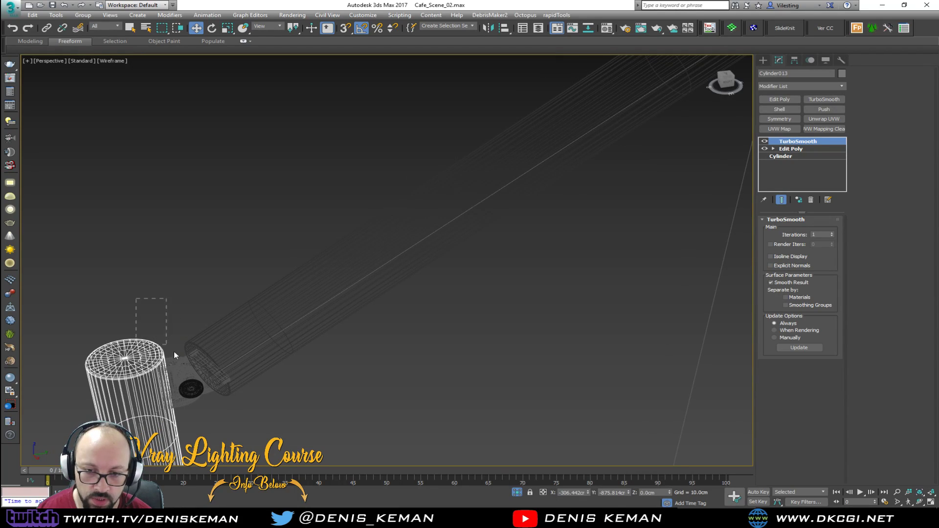
{"action": "left_click_drag", "start_coordinate": [153, 334], "coordinate": [243, 419]}
{"action": "left_click", "coordinate": [255, 368], "text": "alt"}
{"action": "left_click", "coordinate": [117, 370], "text": "alt"}
{"action": "left_click", "coordinate": [348, 288], "text": "alt"}
{"action": "scroll", "coordinate": [210, 327], "scroll_direction": "down", "scroll_amount": 4}
{"action": "mouse_move", "coordinate": [167, 359]}
{"action": "left_mouse_down"}
{"action": "mouse_move", "coordinate": [433, 229]}
{"action": "mouse_move", "coordinate": [436, 194]}
{"action": "left_mouse_up"}
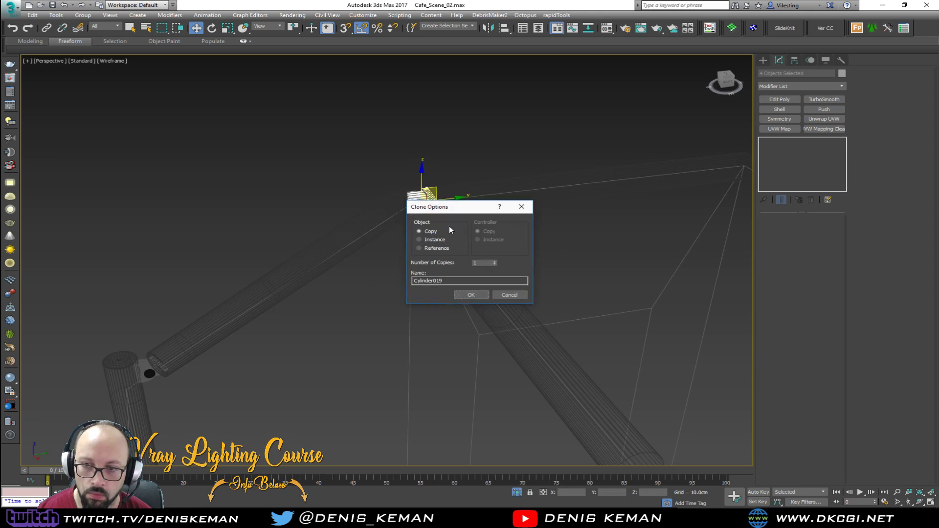
{"action": "left_click", "coordinate": [467, 292]}
Turn the copied hinge to face along the crossbar and fit it between the bent side beam and the crossbar's end.
{"action": "key", "text": "z"}
{"action": "mouse_move", "coordinate": [423, 222]}
{"action": "middle_mouse_down", "text": "alt"}
{"action": "mouse_move", "coordinate": [486, 235]}
{"action": "mouse_move", "coordinate": [291, 212]}
{"action": "middle_mouse_up", "text": "alt"}
{"action": "scroll", "coordinate": [486, 234], "scroll_direction": "down", "scroll_amount": 3}
{"action": "key", "text": "F3"}
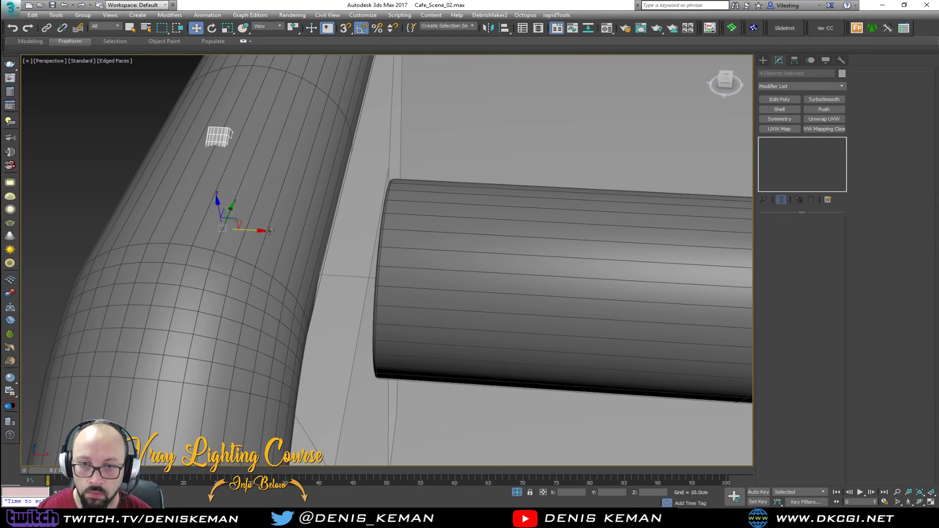
{"action": "left_click_drag", "start_coordinate": [255, 231], "coordinate": [335, 270]}
{"action": "key", "text": "e"}
{"action": "middle_click_drag", "start_coordinate": [335, 269], "coordinate": [373, 232], "text": "alt"}
{"action": "key", "text": "w"}
{"action": "left_click_drag", "start_coordinate": [326, 234], "coordinate": [386, 236]}
{"action": "middle_click_drag", "start_coordinate": [386, 236], "coordinate": [401, 181], "text": "alt"}
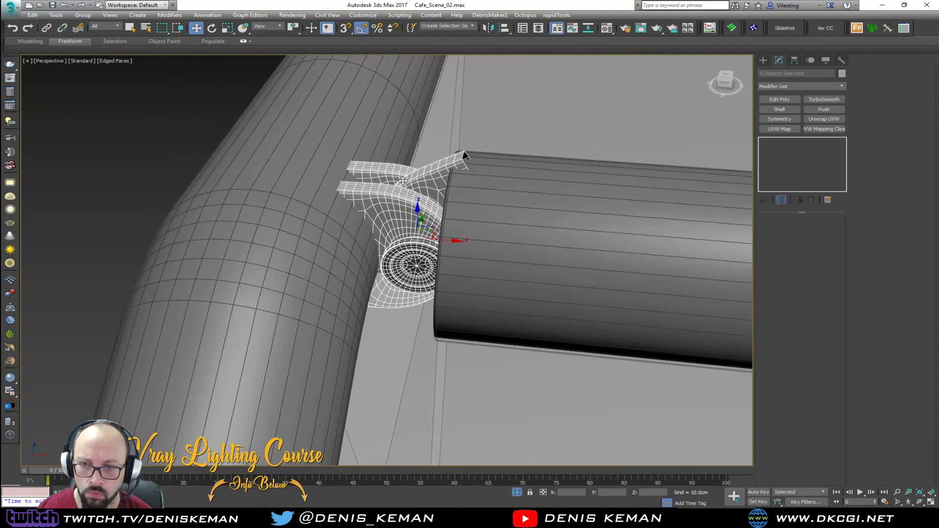
Rotate the hinge plate on the crossbar side by 5 degrees in the front view and realign its hole with the pin.
{"action": "left_click", "coordinate": [433, 178]}
{"action": "key", "text": "e"}
{"action": "left_click_drag", "start_coordinate": [483, 217], "coordinate": [497, 224]}
{"action": "key", "text": "alt+w"}
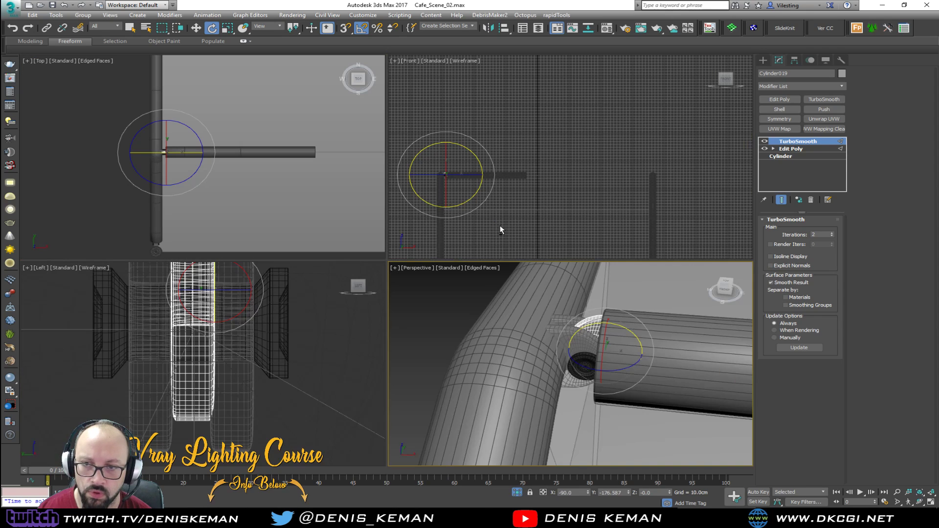
{"action": "middle_click", "coordinate": [283, 313]}
{"action": "key", "text": "z"}
{"action": "middle_click", "coordinate": [542, 199]}
{"action": "key", "text": "z"}
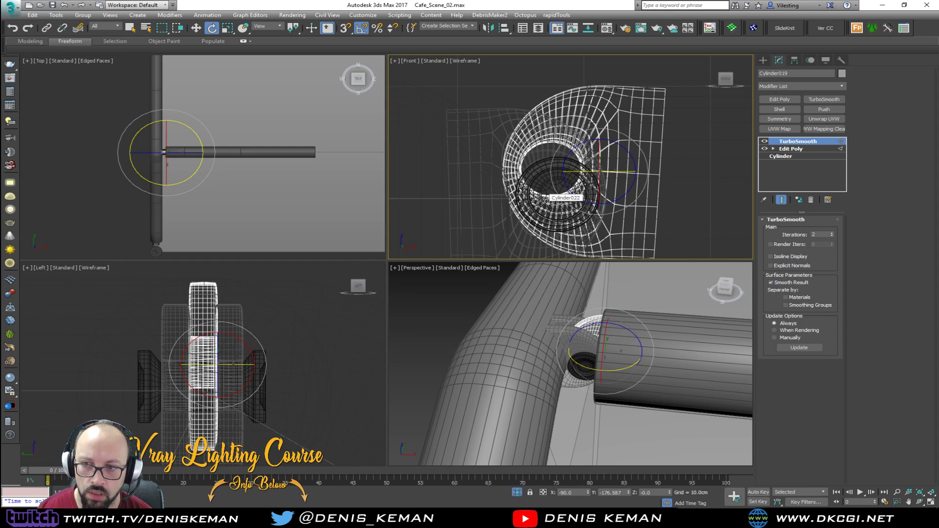
{"action": "left_click_drag", "start_coordinate": [631, 187], "coordinate": [632, 185]}
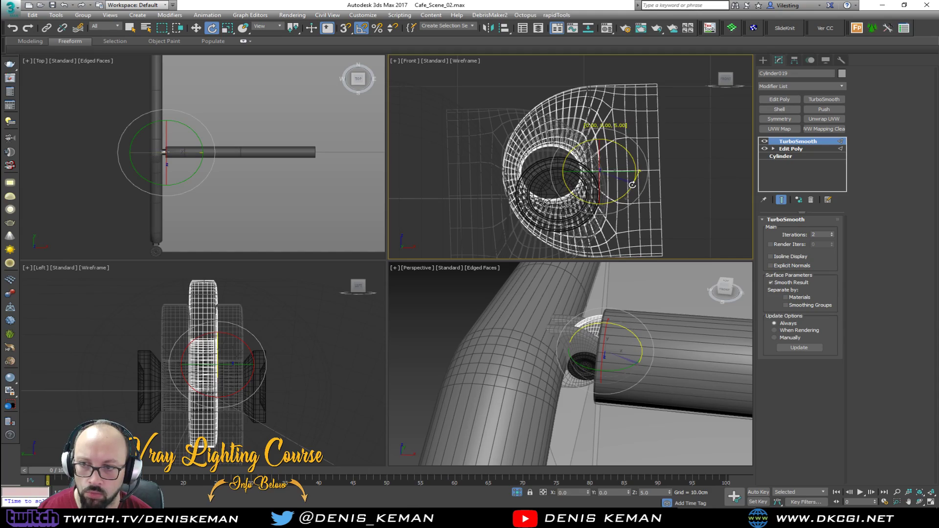
{"action": "middle_click_drag", "start_coordinate": [633, 185], "coordinate": [580, 151]}
{"action": "scroll", "coordinate": [575, 156], "scroll_direction": "up", "scroll_amount": 3}
{"action": "key", "text": "alt+w"}
{"action": "key", "text": "w"}
{"action": "left_click_drag", "start_coordinate": [464, 186], "coordinate": [485, 244]}
Shift the crossbar slightly along its length, away from the bent side beam, to fit the hinge plate.
{"action": "key", "text": "alt+w"}
{"action": "middle_click", "coordinate": [398, 307]}
{"action": "key", "text": "alt+w"}
{"action": "middle_click_drag", "start_coordinate": [438, 286], "coordinate": [527, 282]}
{"action": "left_click", "coordinate": [394, 225]}
{"action": "middle_click_drag", "start_coordinate": [394, 225], "coordinate": [280, 240]}
{"action": "scroll", "coordinate": [318, 231], "scroll_direction": "down", "scroll_amount": 5}
{"action": "left_click_drag", "start_coordinate": [271, 258], "coordinate": [325, 262]}
{"action": "key", "text": "z"}
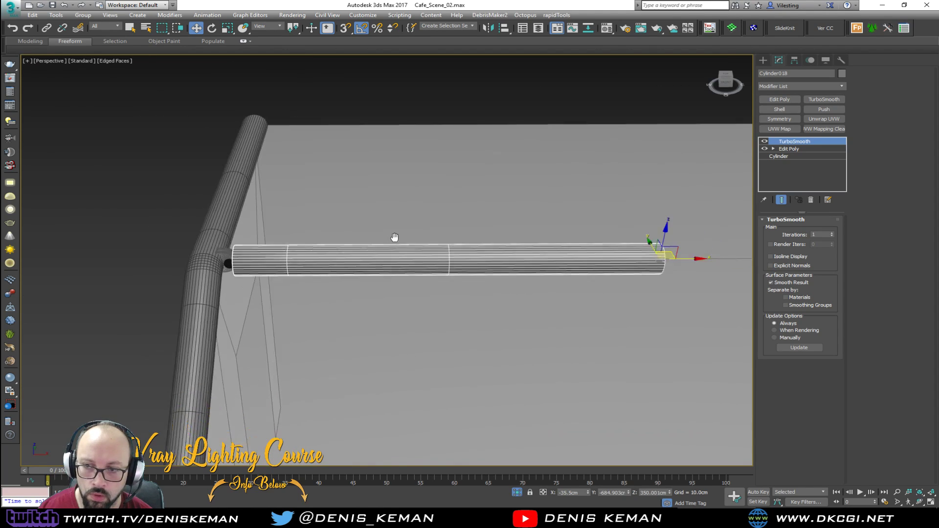
{"action": "left_click_drag", "start_coordinate": [625, 252], "coordinate": [633, 254]}
Fine-tune the rotation of the crossbar-side hinge plate in the front view so it sits square to the crossbar.
{"action": "key", "text": "alt+w"}
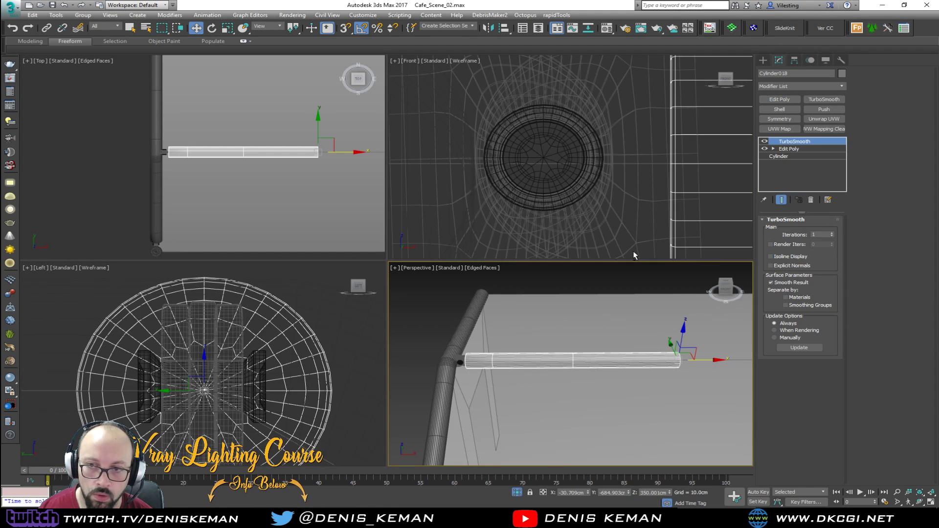
{"action": "scroll", "coordinate": [469, 179], "scroll_direction": "down", "scroll_amount": 7}
{"action": "middle_click_drag", "start_coordinate": [583, 182], "coordinate": [557, 179]}
{"action": "scroll", "coordinate": [512, 183], "scroll_direction": "down", "scroll_amount": 2}
{"action": "scroll", "coordinate": [543, 174], "scroll_direction": "up", "scroll_amount": 6}
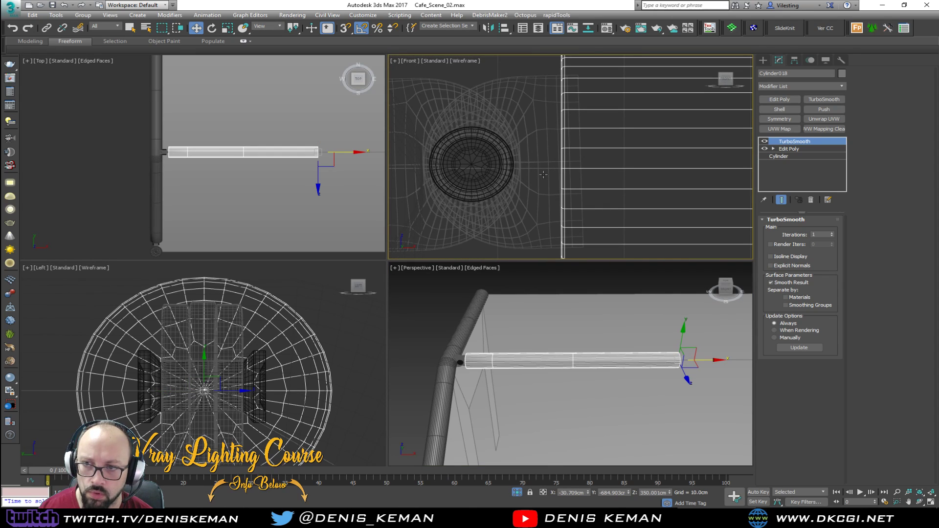
{"action": "left_click", "coordinate": [546, 175]}
{"action": "key", "text": "e"}
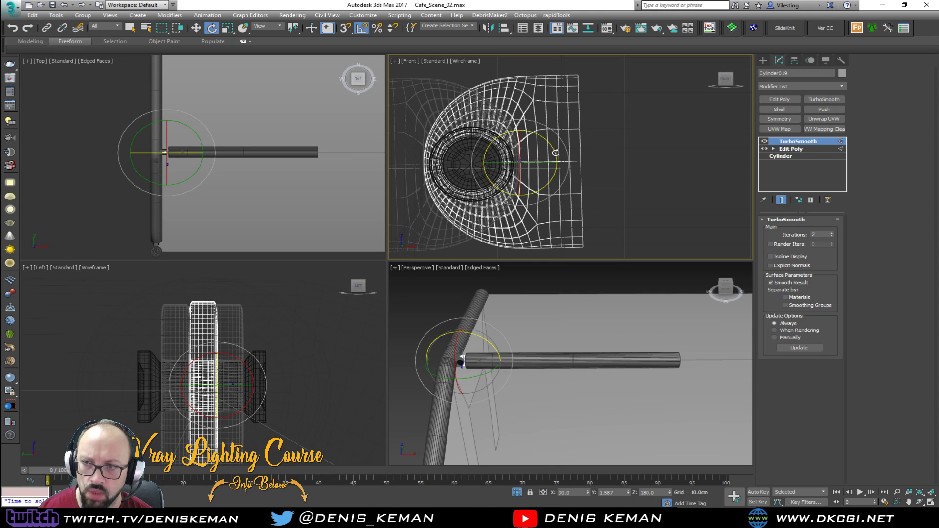
{"action": "left_click_drag", "start_coordinate": [555, 153], "coordinate": [554, 154]}
{"action": "key", "text": "alt+w"}
{"action": "key", "text": "alt+w"}
{"action": "middle_click", "coordinate": [539, 336]}
{"action": "key", "text": "alt+w"}
{"action": "middle_click_drag", "start_coordinate": [540, 335], "coordinate": [438, 291], "text": "alt"}
Add a Symmetry modifier above Edit Poly on the crossbar and set its mirror axis to Z.
{"action": "left_click", "coordinate": [244, 229]}
{"action": "middle_click_drag", "start_coordinate": [305, 189], "coordinate": [259, 250]}
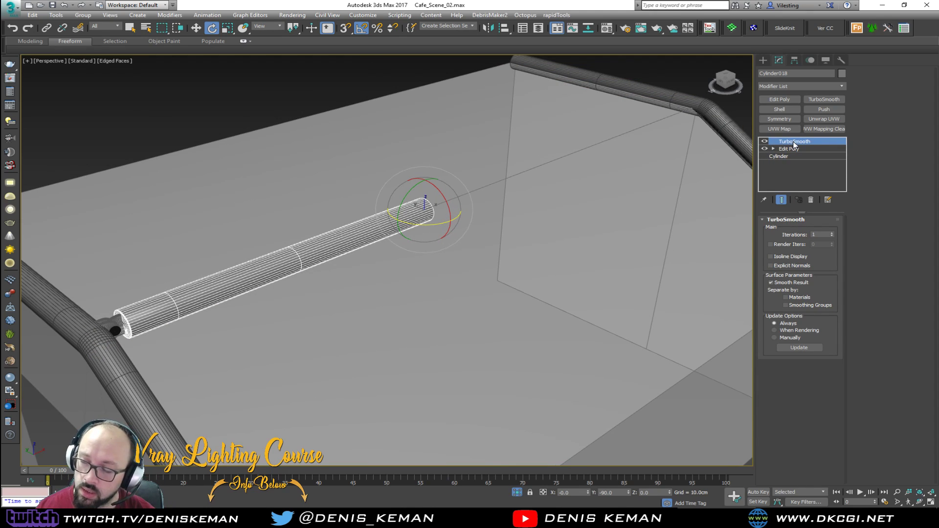
{"action": "left_click", "coordinate": [792, 149]}
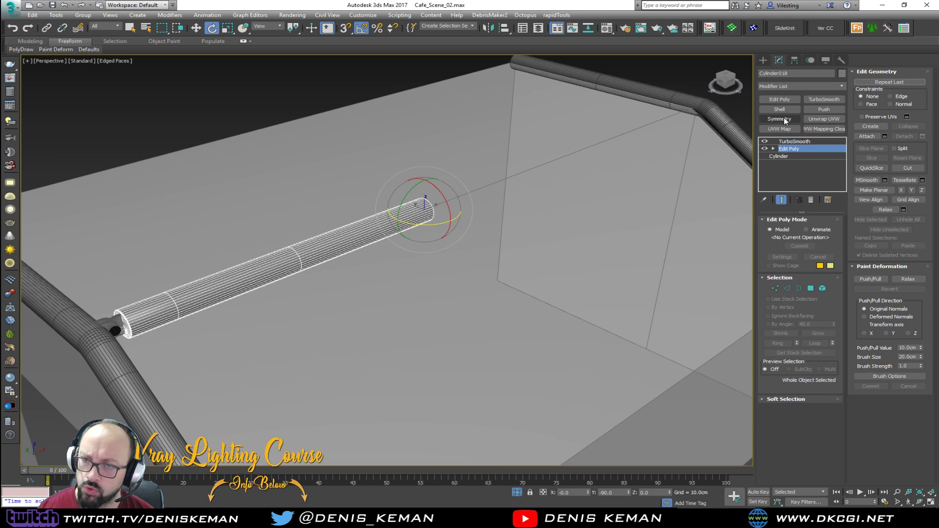
{"action": "left_click", "coordinate": [785, 120]}
{"action": "left_click", "coordinate": [813, 237]}
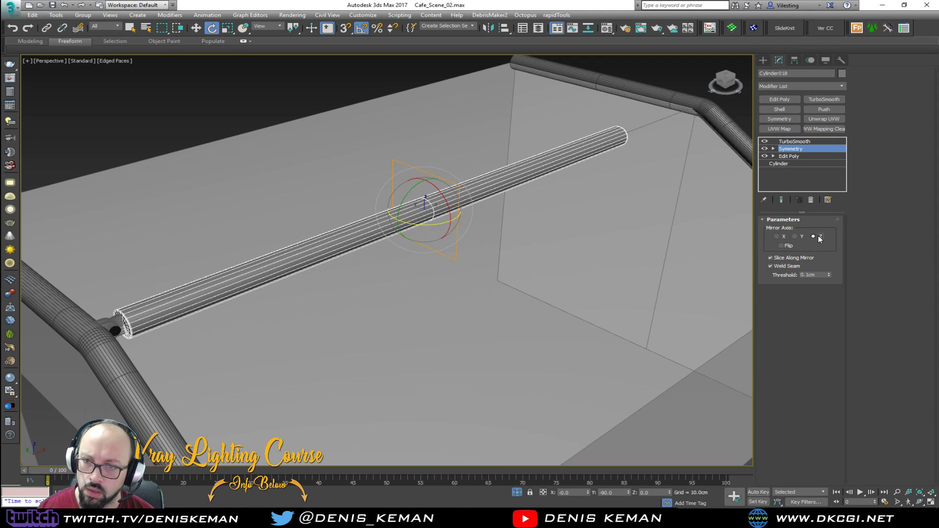
{"action": "middle_click_drag", "start_coordinate": [558, 187], "coordinate": [518, 193], "text": "alt"}
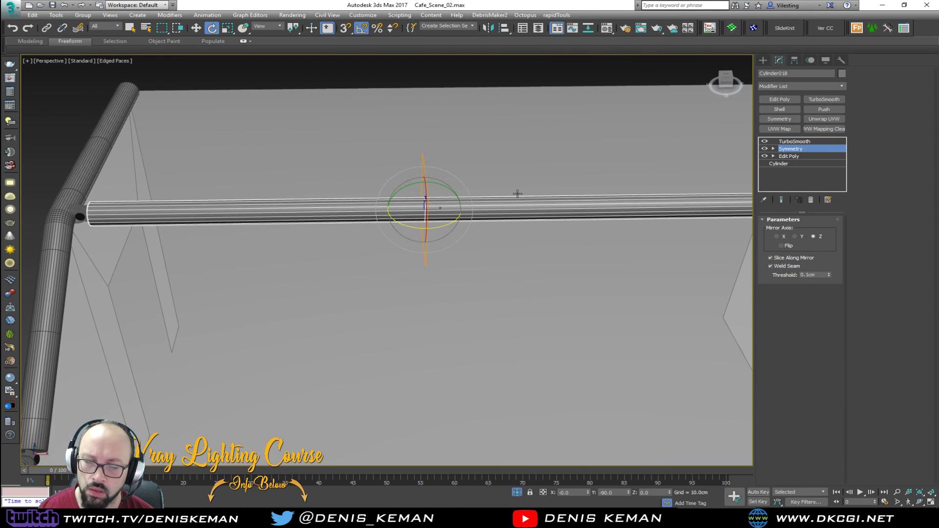
{"action": "middle_click_drag", "start_coordinate": [577, 168], "coordinate": [653, 167]}
Move the crossbar's Symmetry mirror plane to about X 31.5 cm, midway between the two side beams.
{"action": "left_click", "coordinate": [807, 149]}
{"action": "key", "text": "w"}
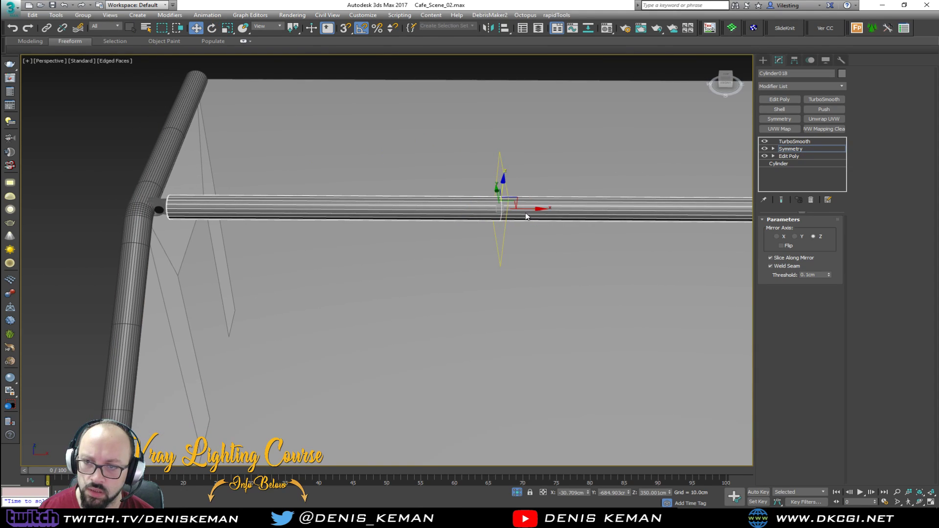
{"action": "scroll", "coordinate": [518, 205], "scroll_direction": "down", "scroll_amount": 3}
{"action": "left_click_drag", "start_coordinate": [469, 202], "coordinate": [513, 203]}
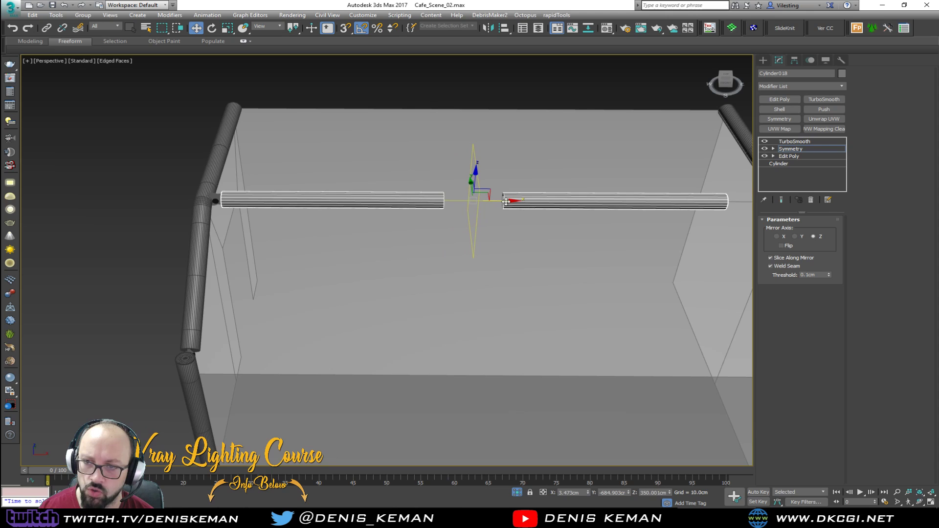
{"action": "middle_click_drag", "start_coordinate": [512, 203], "coordinate": [375, 204]}
{"action": "left_click_drag", "start_coordinate": [365, 205], "coordinate": [389, 208]}
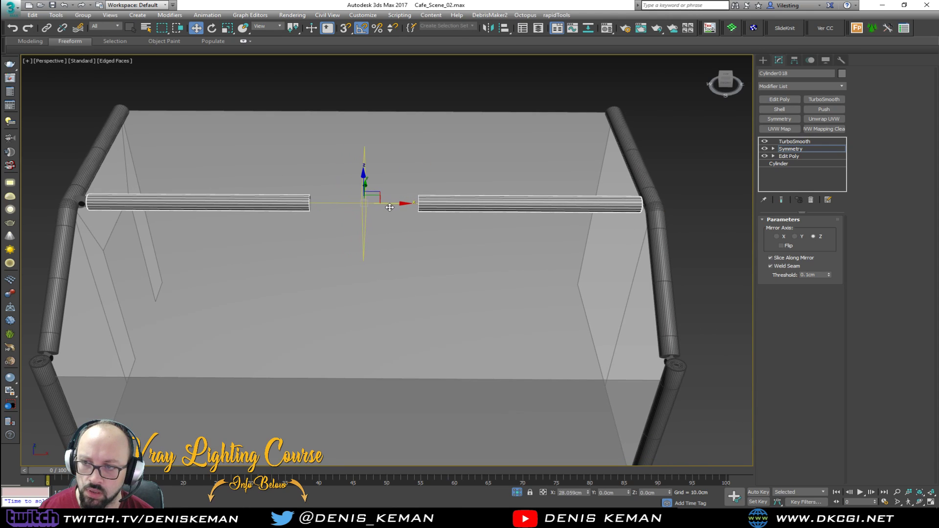
{"action": "middle_click_drag", "start_coordinate": [389, 207], "coordinate": [417, 205], "text": "alt"}
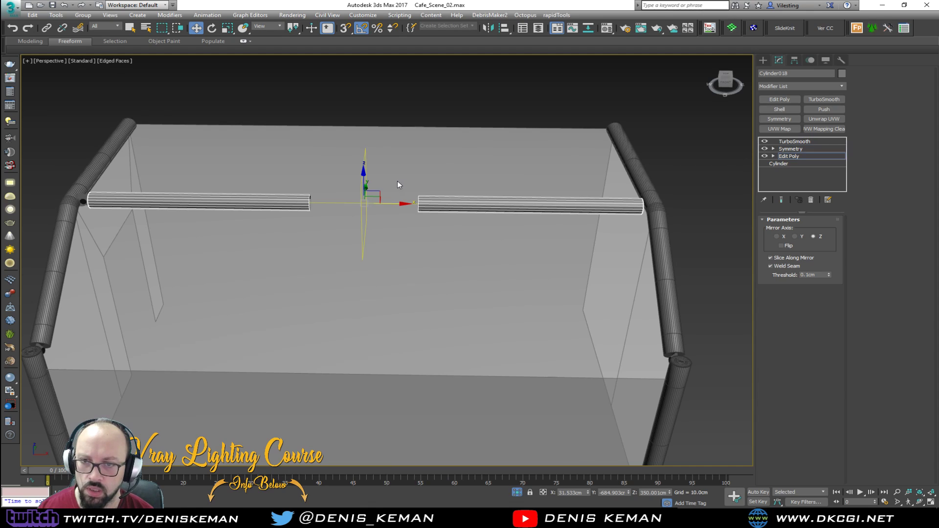
Extend the inner-end vertices of the crossbar's base mesh to the mirror plane so both halves join.
{"action": "key", "text": "1"}
{"action": "key", "text": "grave"}
{"action": "left_click_drag", "start_coordinate": [343, 204], "coordinate": [378, 208]}
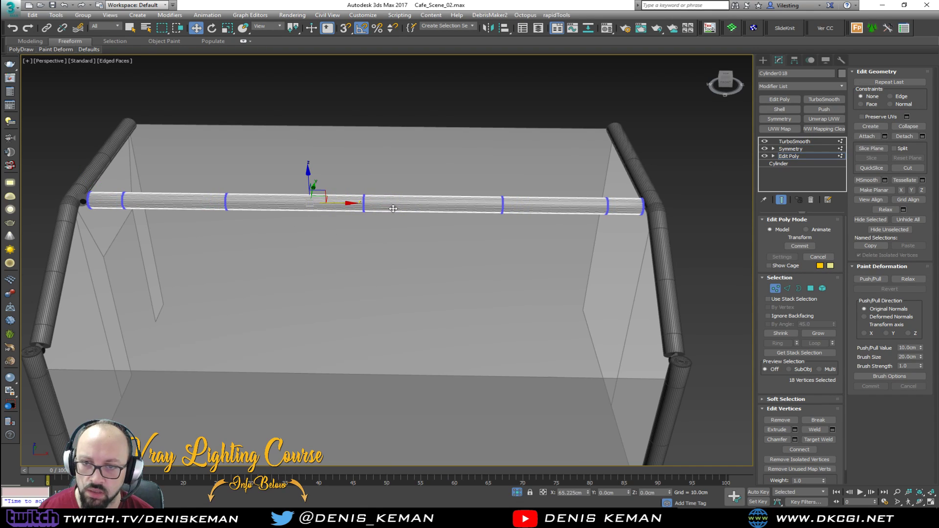
{"action": "key", "text": "grave"}
{"action": "key", "text": "shift+z"}
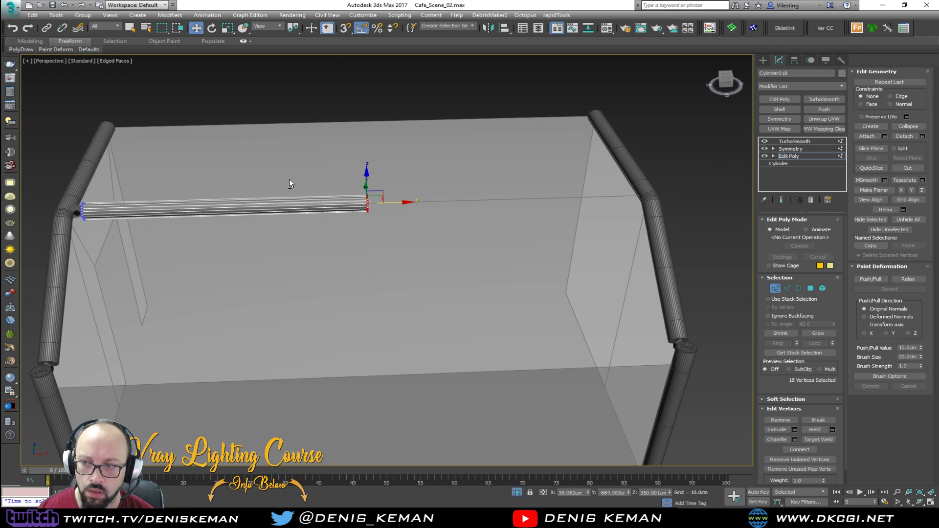
Connect the lengthwise edges of the crossbar's base mesh with 2 segments and leave edge editing.
{"action": "key", "text": "2"}
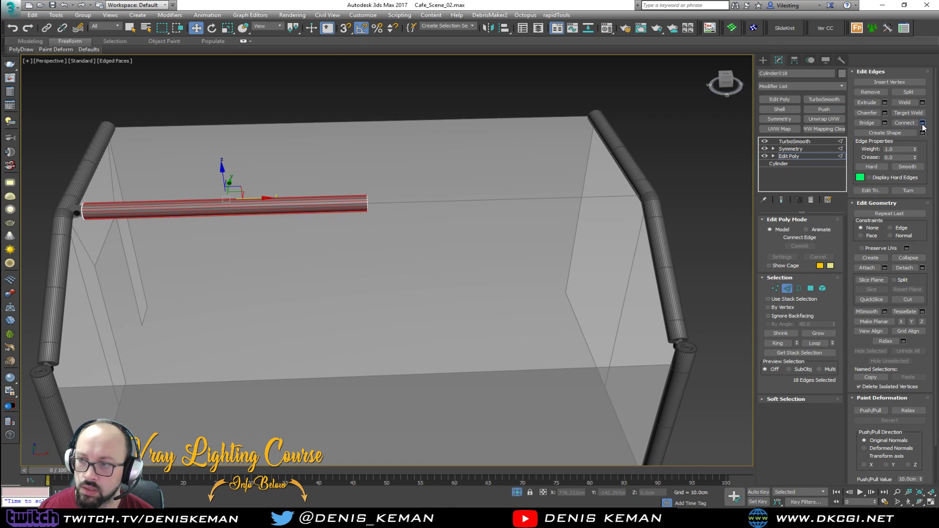
{"action": "left_click", "coordinate": [922, 123]}
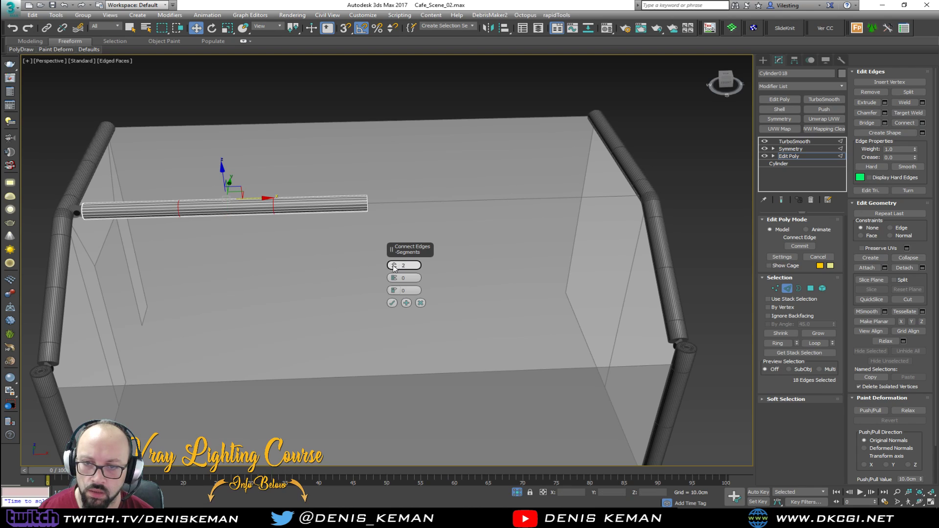
{"action": "left_click", "coordinate": [392, 302]}
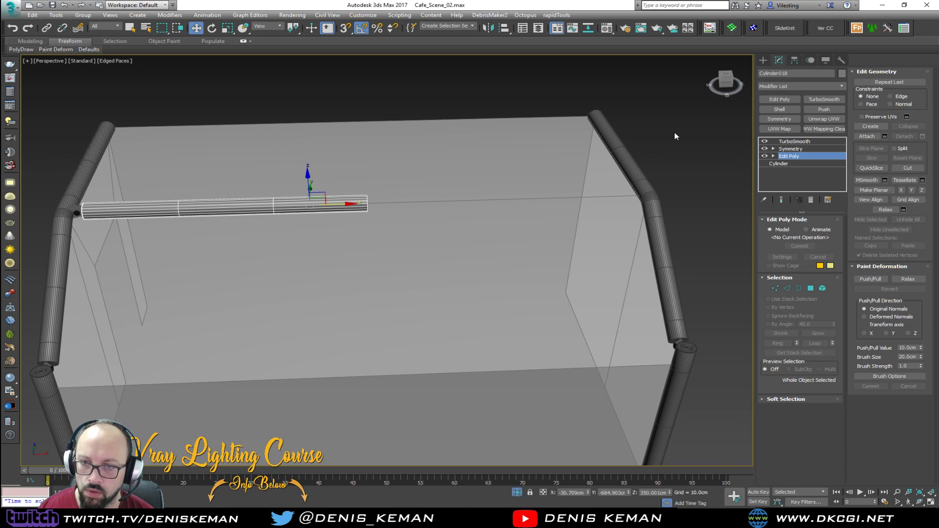
{"action": "left_click", "coordinate": [665, 140]}
{"action": "key", "text": "F4"}
Select the hinge plates and pin at the crossbar's left end and mirror them across the X axis as a copy.
{"action": "middle_click_drag", "start_coordinate": [377, 203], "coordinate": [386, 202], "text": "alt"}
{"action": "mouse_move", "coordinate": [138, 207]}
{"action": "middle_mouse_down"}
{"action": "mouse_move", "coordinate": [273, 205]}
{"action": "mouse_move", "coordinate": [252, 224]}
{"action": "middle_mouse_up"}
{"action": "scroll", "coordinate": [267, 237], "scroll_direction": "up", "scroll_amount": 5}
{"action": "left_click", "coordinate": [252, 201]}
{"action": "key", "text": "F4"}
{"action": "scroll", "coordinate": [252, 201], "scroll_direction": "up", "scroll_amount": 5}
{"action": "left_click", "coordinate": [242, 171], "text": "ctrl"}
{"action": "left_click", "coordinate": [241, 147], "text": "ctrl"}
{"action": "left_click", "coordinate": [277, 161], "text": "ctrl"}
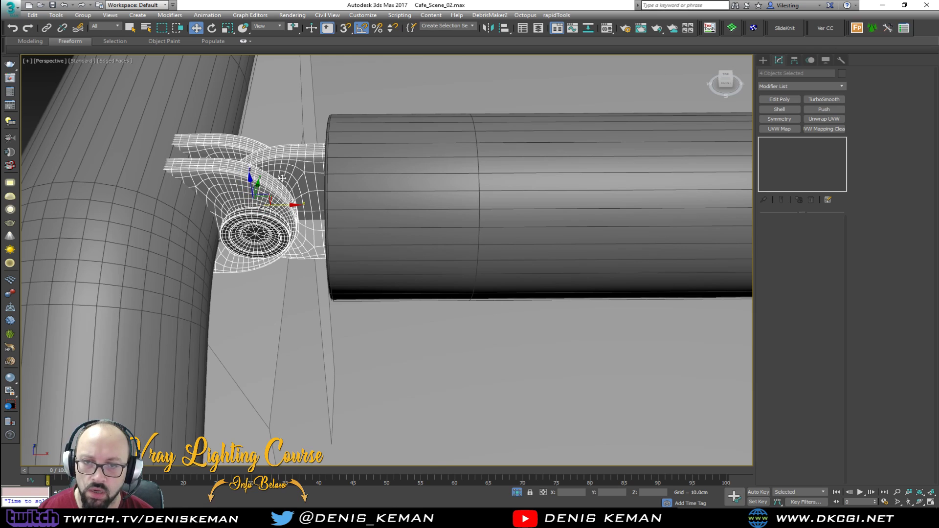
{"action": "middle_click_drag", "start_coordinate": [295, 194], "coordinate": [462, 55], "text": "alt"}
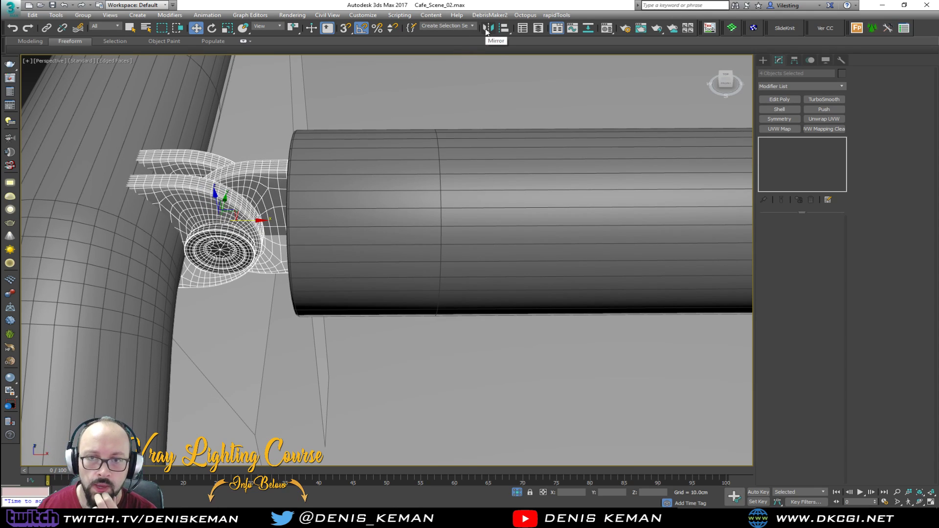
{"action": "left_click", "coordinate": [487, 28]}
{"action": "left_click", "coordinate": [460, 277]}
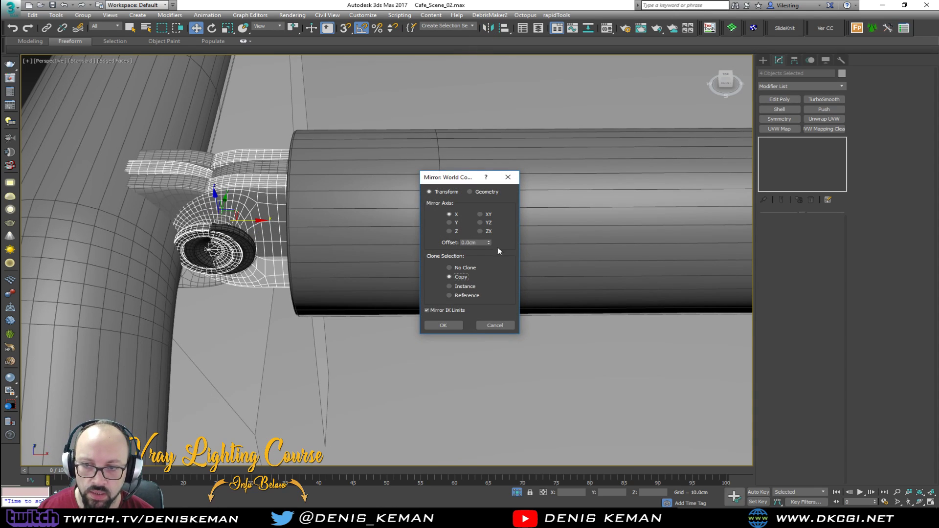
{"action": "left_click", "coordinate": [443, 325]}
Move the mirrored hinge copy along X to the crossbar's right end, against the opposite side beam.
{"action": "scroll", "coordinate": [473, 154], "scroll_direction": "down", "scroll_amount": 6}
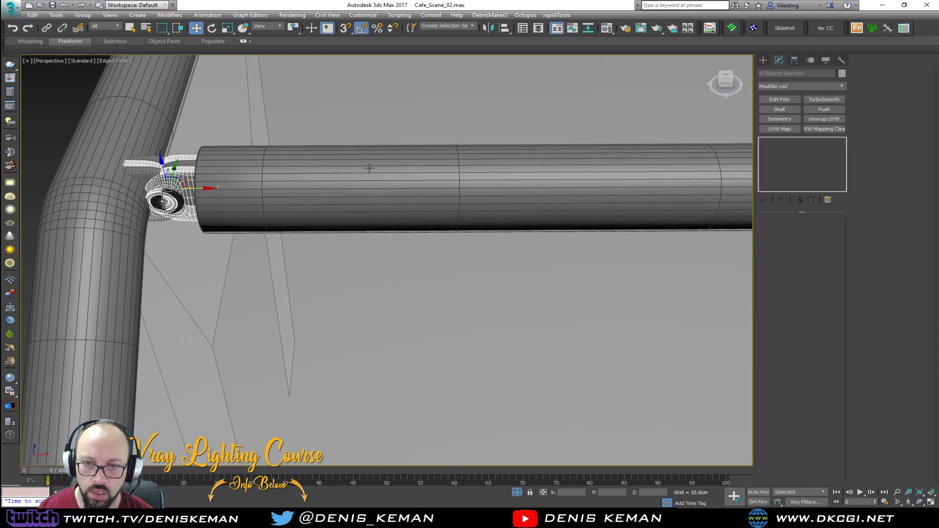
{"action": "scroll", "coordinate": [177, 157], "scroll_direction": "down", "scroll_amount": 4}
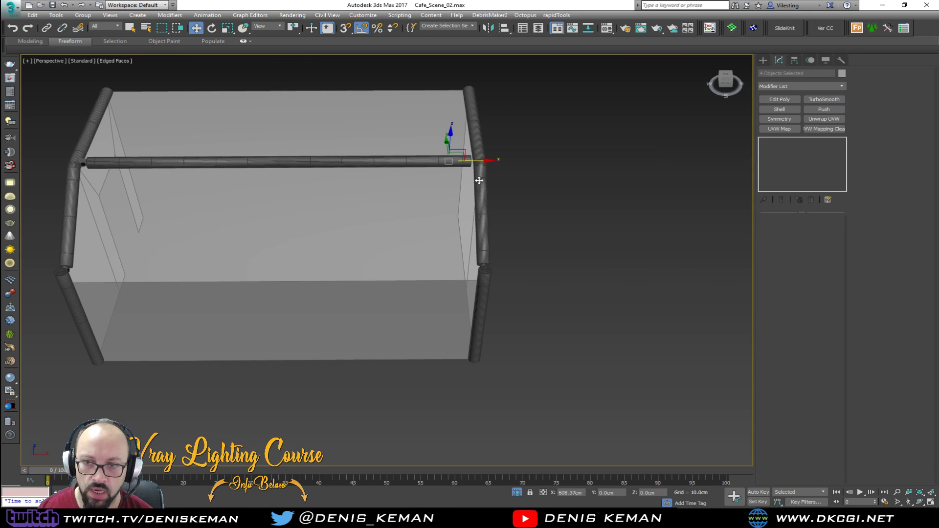
{"action": "scroll", "coordinate": [497, 180], "scroll_direction": "up", "scroll_amount": 10}
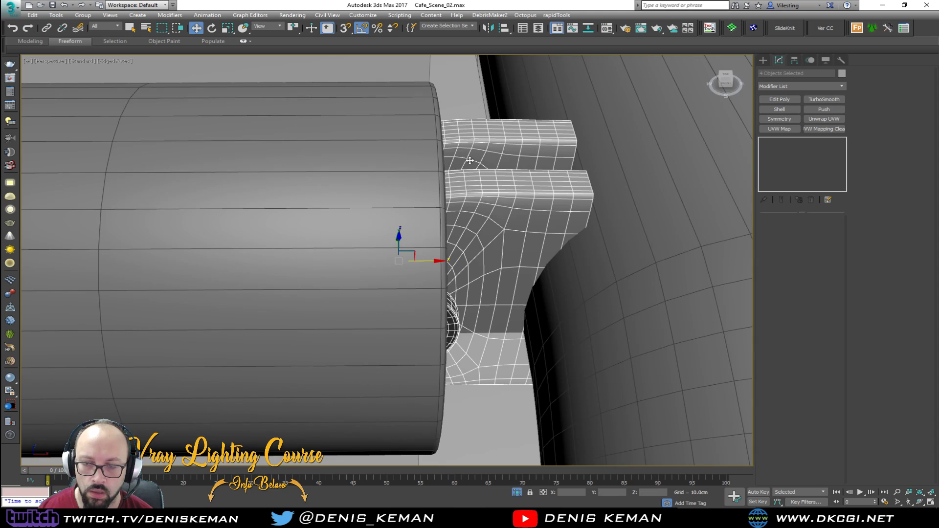
{"action": "left_click_drag", "start_coordinate": [310, 191], "coordinate": [326, 194]}
Add Edit Poly above TurboSmooth on the crossbar and pull its right-end vertices back to about X 338.8 cm, exposing the hinge.
{"action": "left_click", "coordinate": [160, 199]}
{"action": "middle_click_drag", "start_coordinate": [161, 199], "coordinate": [373, 200]}
{"action": "scroll", "coordinate": [373, 200], "scroll_direction": "down", "scroll_amount": 3}
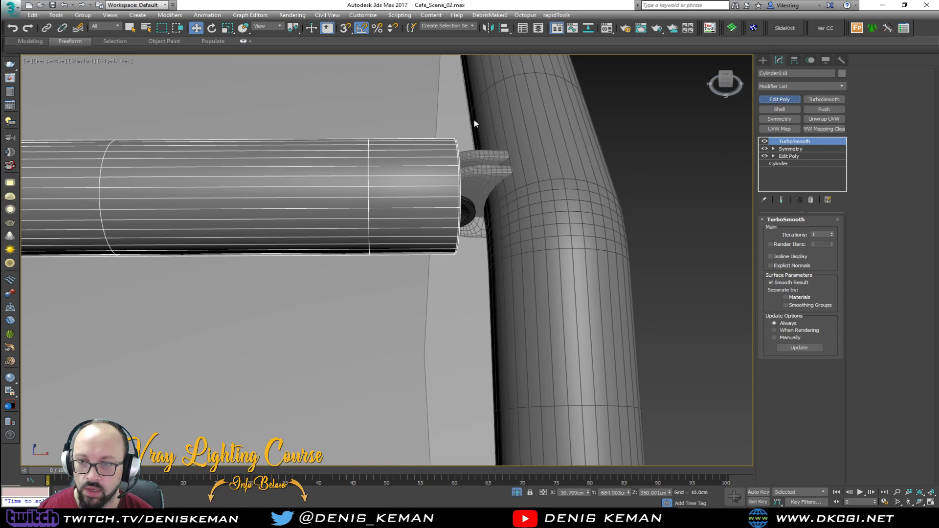
{"action": "key", "text": "1"}
{"action": "key", "text": "F3"}
{"action": "mouse_move", "coordinate": [556, 97]}
{"action": "left_mouse_down"}
{"action": "mouse_move", "coordinate": [339, 251]}
{"action": "mouse_move", "coordinate": [335, 264]}
{"action": "left_mouse_up"}
{"action": "key", "text": "F3"}
{"action": "scroll", "coordinate": [412, 212], "scroll_direction": "up", "scroll_amount": 4}
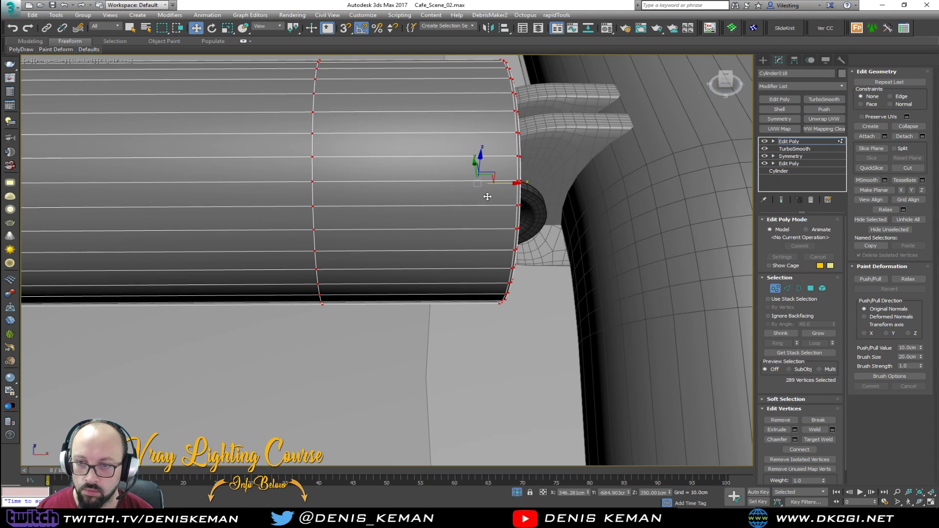
{"action": "middle_click_drag", "start_coordinate": [505, 184], "coordinate": [383, 177], "text": "alt"}
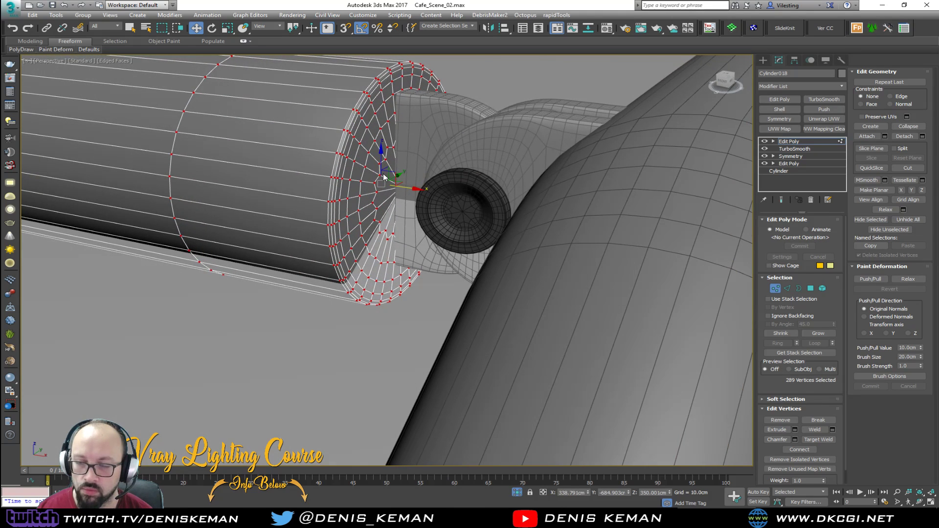
{"action": "left_click", "coordinate": [776, 286]}
{"action": "scroll", "coordinate": [421, 177], "scroll_direction": "down", "scroll_amount": 6}
{"action": "left_click", "coordinate": [695, 247]}
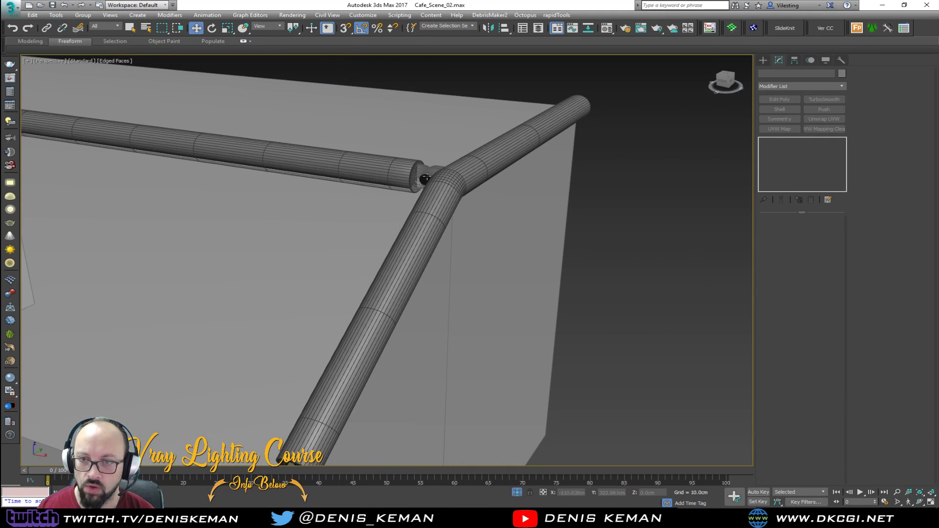
Examine the frame with its hinged crossbar from the side and front, and up close at the right-hand joint.
{"action": "key", "text": "F4"}
{"action": "scroll", "coordinate": [457, 174], "scroll_direction": "down", "scroll_amount": 8}
{"action": "mouse_move", "coordinate": [457, 175]}
{"action": "middle_mouse_down", "text": "alt"}
{"action": "mouse_move", "coordinate": [432, 195]}
{"action": "mouse_move", "coordinate": [388, 179]}
{"action": "middle_mouse_up", "text": "alt"}
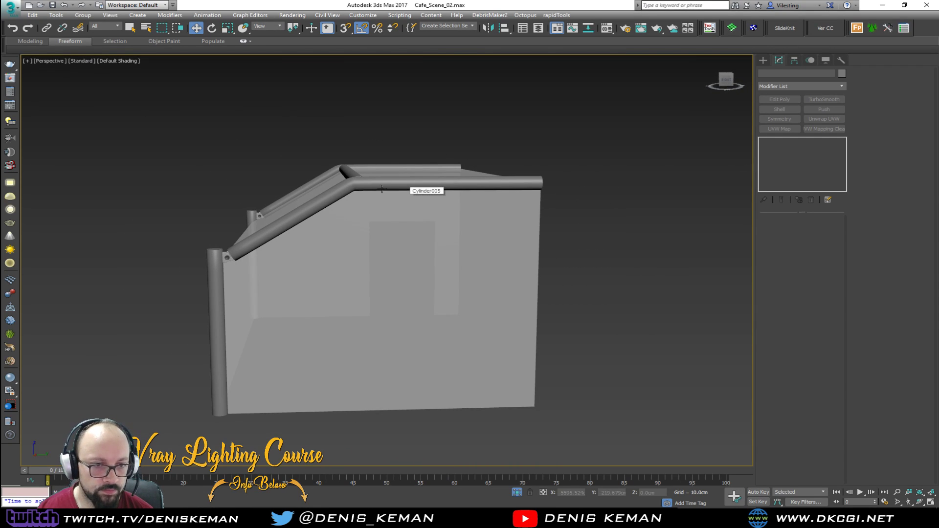
{"action": "middle_click_drag", "start_coordinate": [245, 220], "coordinate": [347, 230], "text": "alt"}
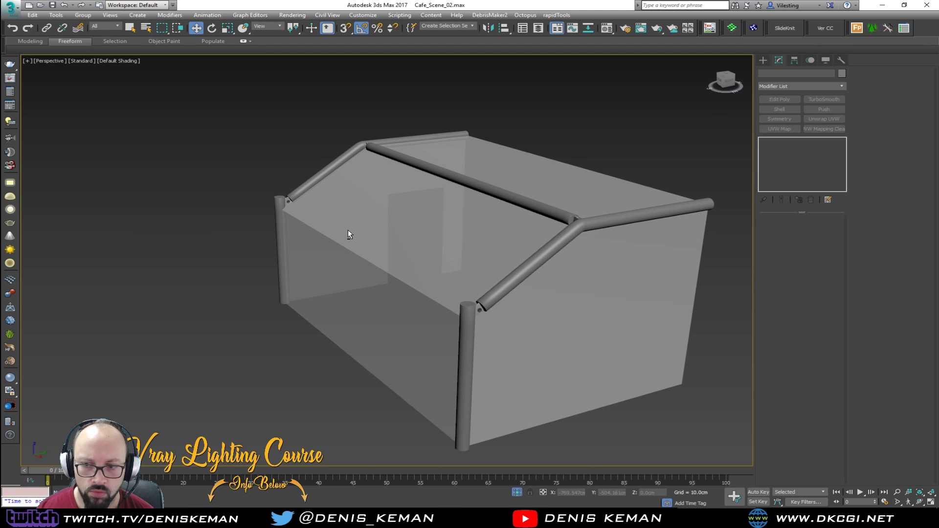
{"action": "scroll", "coordinate": [574, 215], "scroll_direction": "up", "scroll_amount": 4}
{"action": "left_click", "coordinate": [570, 216]}
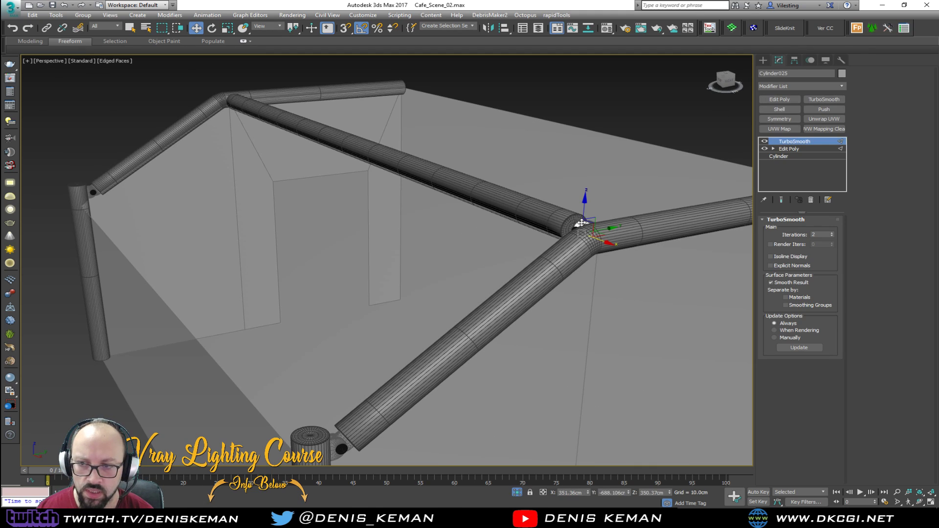
{"action": "middle_click_drag", "start_coordinate": [563, 216], "coordinate": [537, 184], "text": "alt"}
{"action": "scroll", "coordinate": [537, 185], "scroll_direction": "down", "scroll_amount": 3}
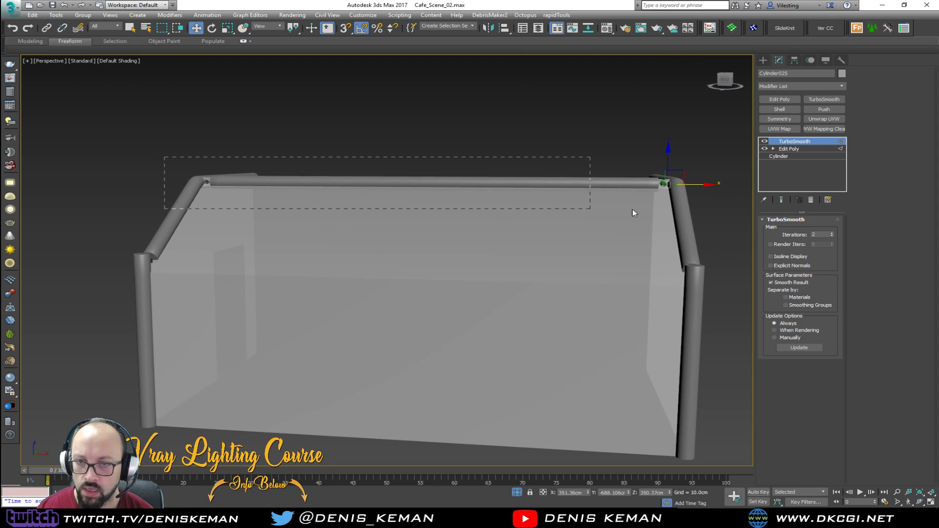
Select the crossbar with the hinges at both ends and copy the assembly down toward the front corner posts.
{"action": "left_click_drag", "start_coordinate": [618, 213], "coordinate": [729, 203]}
{"action": "left_click_drag", "start_coordinate": [22, 278], "coordinate": [21, 277], "text": "alt"}
{"action": "key", "text": "F4"}
{"action": "scroll", "coordinate": [254, 190], "scroll_direction": "down", "scroll_amount": 2}
{"action": "middle_click_drag", "start_coordinate": [313, 184], "coordinate": [244, 196], "text": "alt"}
{"action": "mouse_move", "coordinate": [383, 171]}
{"action": "left_mouse_down"}
{"action": "mouse_move", "coordinate": [323, 203]}
{"action": "mouse_move", "coordinate": [300, 229]}
{"action": "left_mouse_up"}
{"action": "left_click", "coordinate": [471, 297]}
Raise the copied crossbar assembly about 14.8 cm so it sits between the upper ends of the front posts.
{"action": "key", "text": "z"}
{"action": "middle_click_drag", "start_coordinate": [379, 242], "coordinate": [406, 239], "text": "alt"}
{"action": "middle_click_drag", "start_coordinate": [406, 239], "coordinate": [210, 244]}
{"action": "middle_click_drag", "start_coordinate": [470, 248], "coordinate": [323, 221], "text": "alt"}
{"action": "middle_click_drag", "start_coordinate": [226, 232], "coordinate": [285, 237]}
{"action": "left_click_drag", "start_coordinate": [187, 232], "coordinate": [195, 211]}
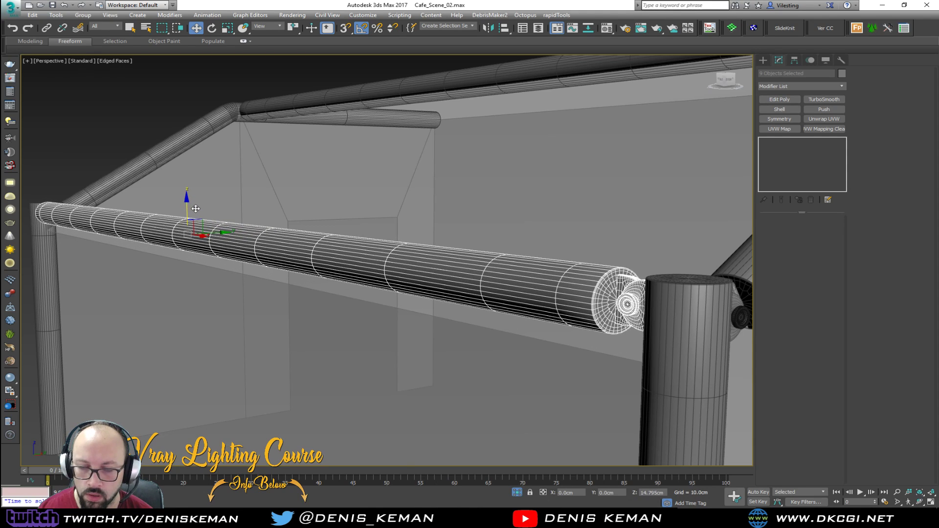
Examine the copied crossbar and its hinge plates up close in the left view.
{"action": "key", "text": "alt+w"}
{"action": "right_click", "coordinate": [204, 365]}
{"action": "key", "text": "z"}
{"action": "middle_click_drag", "start_coordinate": [103, 345], "coordinate": [205, 356]}
{"action": "key", "text": "alt+w"}
{"action": "scroll", "coordinate": [398, 224], "scroll_direction": "up", "scroll_amount": 4}
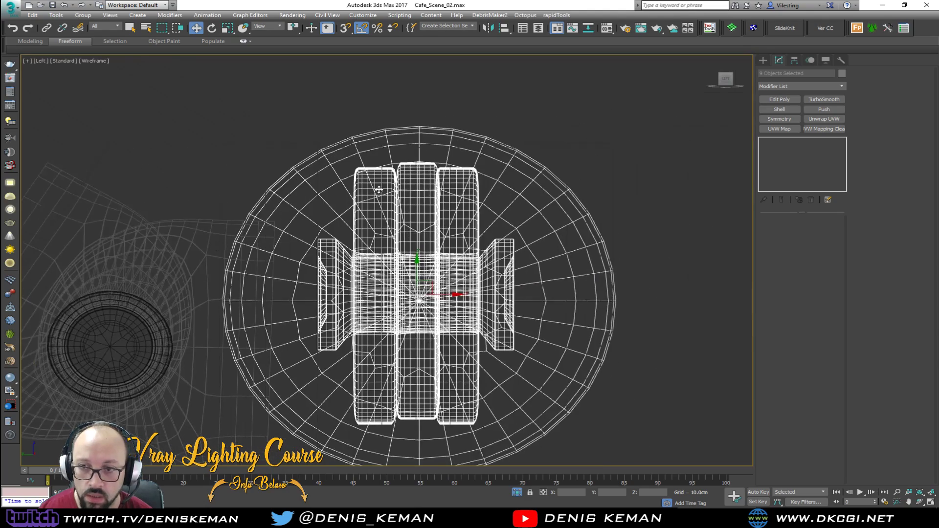
{"action": "middle_click_drag", "start_coordinate": [392, 168], "coordinate": [390, 154]}
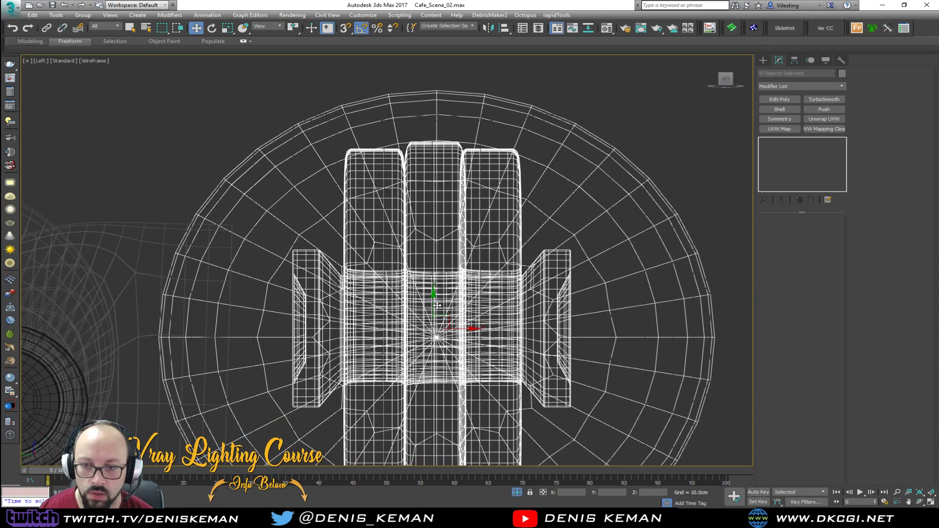
{"action": "mouse_move", "coordinate": [434, 305]}
{"action": "middle_mouse_down"}
{"action": "mouse_move", "coordinate": [427, 329]}
{"action": "mouse_move", "coordinate": [480, 327]}
{"action": "mouse_move", "coordinate": [420, 315]}
{"action": "middle_mouse_up"}
{"action": "key", "text": "alt+w"}
{"action": "right_click", "coordinate": [426, 329]}
{"action": "key", "text": "alt+w"}
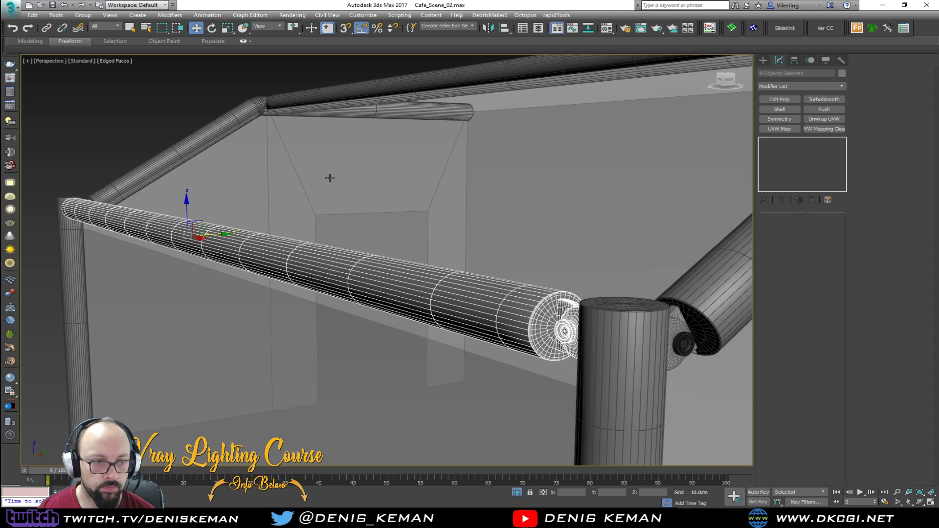
{"action": "scroll", "coordinate": [309, 239], "scroll_direction": "down", "scroll_amount": 3}
{"action": "mouse_move", "coordinate": [309, 239]}
{"action": "middle_mouse_down", "text": "alt"}
{"action": "mouse_move", "coordinate": [320, 268]}
{"action": "mouse_move", "coordinate": [306, 279]}
{"action": "mouse_move", "coordinate": [269, 251]}
{"action": "mouse_move", "coordinate": [292, 240]}
{"action": "middle_mouse_up", "text": "alt"}
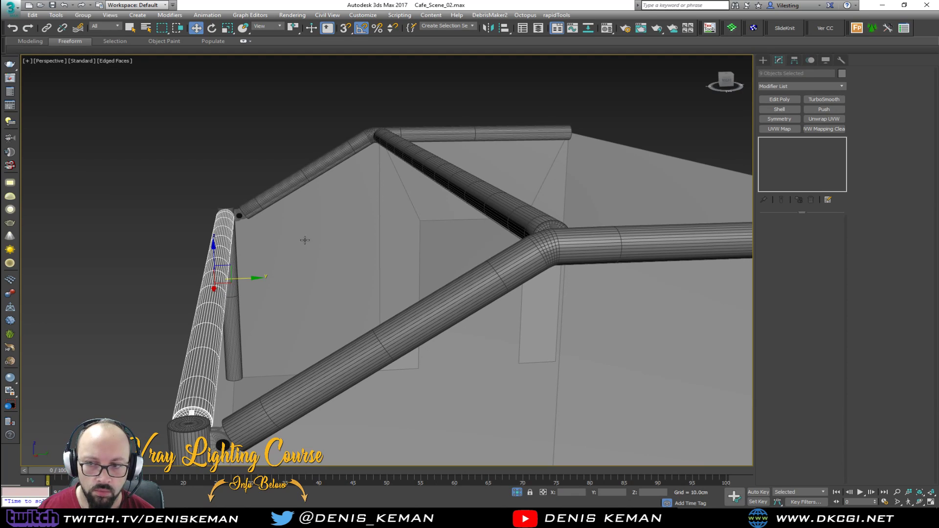
{"action": "scroll", "coordinate": [278, 251], "scroll_direction": "up", "scroll_amount": 3}
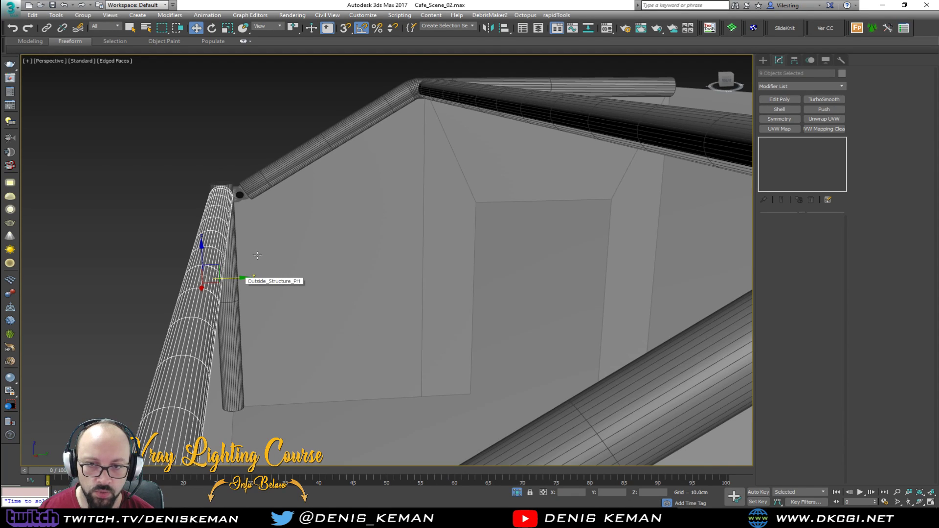
{"action": "left_click", "coordinate": [239, 194]}
{"action": "scroll", "coordinate": [239, 195], "scroll_direction": "up", "scroll_amount": 5}
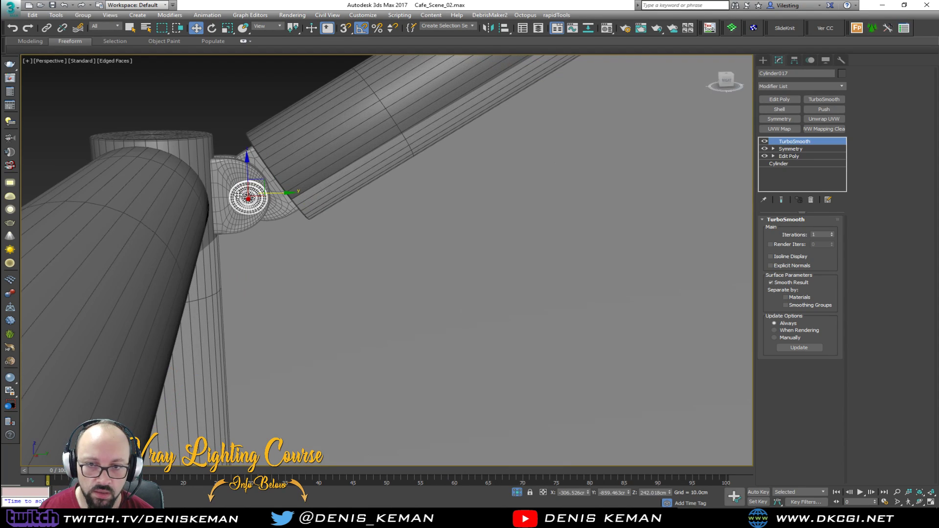
{"action": "left_click", "coordinate": [235, 175], "text": "ctrl"}
{"action": "left_click", "coordinate": [248, 157], "text": "ctrl"}
{"action": "middle_click_drag", "start_coordinate": [248, 157], "coordinate": [250, 182], "text": "alt"}
{"action": "left_click", "coordinate": [226, 161], "text": "ctrl"}
{"action": "left_click", "coordinate": [292, 144], "text": "ctrl"}
{"action": "middle_click_drag", "start_coordinate": [322, 174], "coordinate": [245, 272]}
{"action": "scroll", "coordinate": [245, 272], "scroll_direction": "down", "scroll_amount": 5}
{"action": "middle_click_drag", "start_coordinate": [435, 157], "coordinate": [373, 214]}
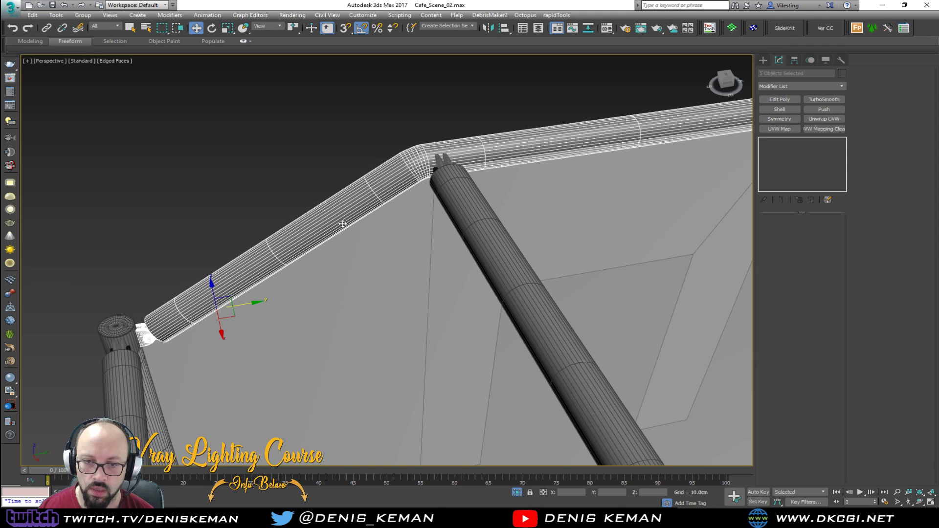
Turn off TurboSmooth on the left side beam and detach the polygons of its sloped section as a clone named Object004.
{"action": "left_click", "coordinate": [286, 248]}
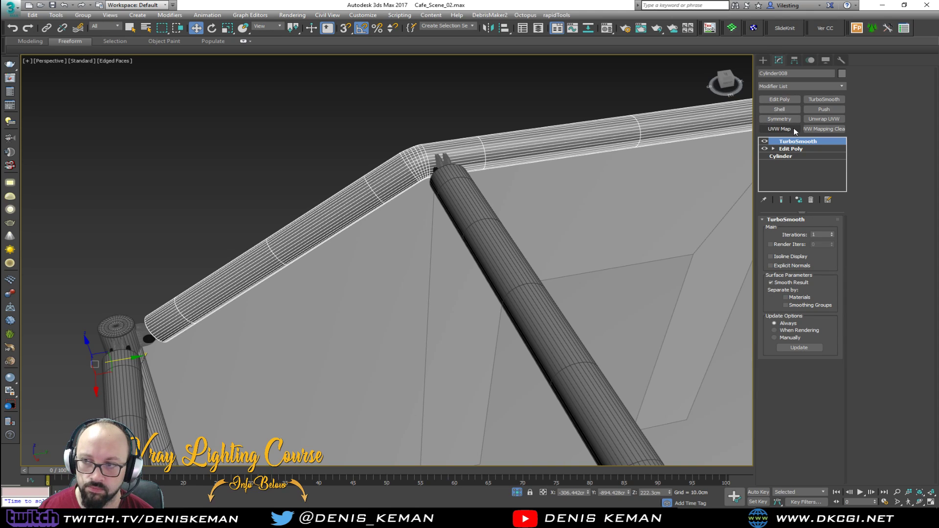
{"action": "left_click", "coordinate": [764, 141]}
{"action": "left_click", "coordinate": [791, 149]}
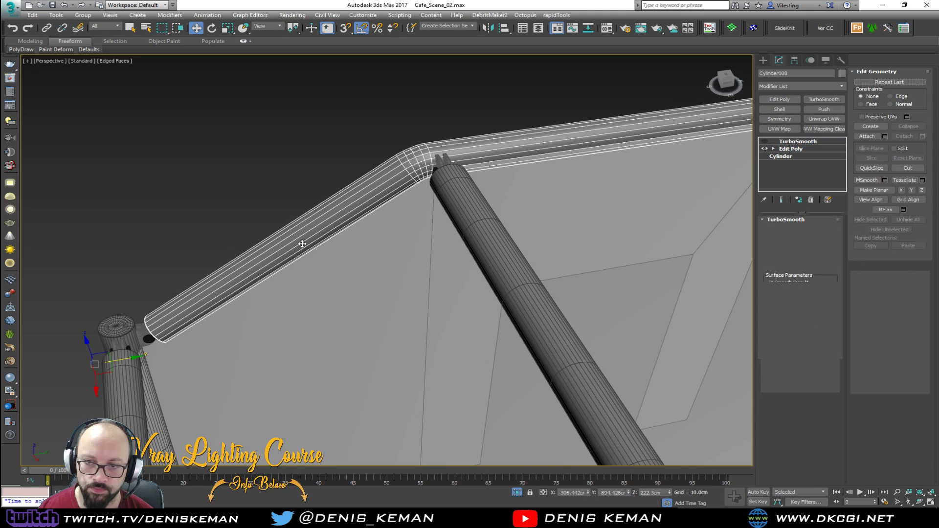
{"action": "key", "text": "4"}
{"action": "middle_click_drag", "start_coordinate": [314, 245], "coordinate": [369, 179], "text": "alt"}
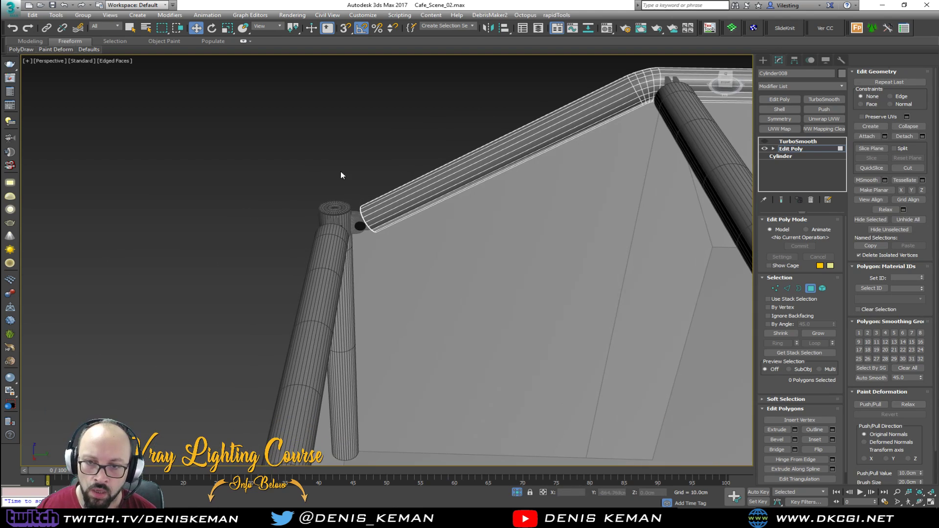
{"action": "left_click_drag", "start_coordinate": [473, 287], "coordinate": [473, 287]}
{"action": "middle_click_drag", "start_coordinate": [476, 199], "coordinate": [395, 280]}
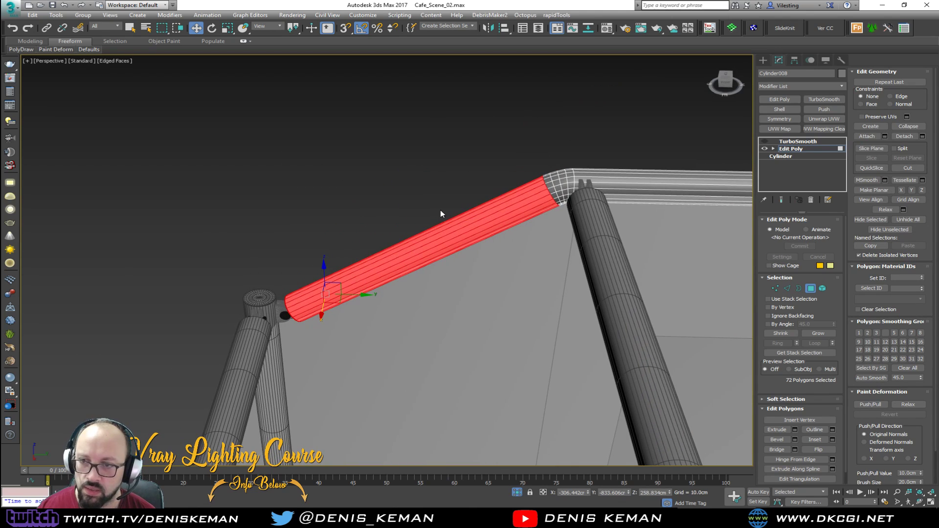
{"action": "left_click", "coordinate": [922, 137]}
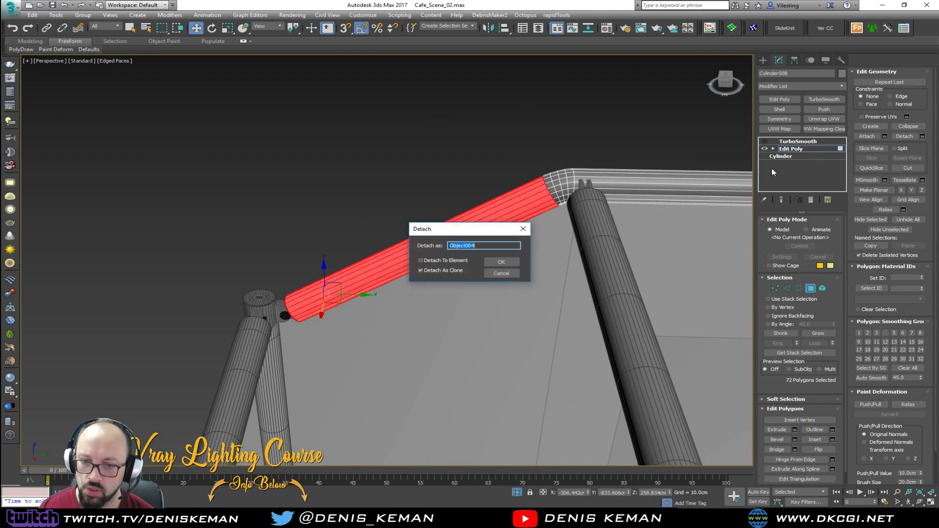
{"action": "left_click", "coordinate": [508, 262]}
Select the detached beam section and move it inward along X to about -162.4 cm.
{"action": "left_click", "coordinate": [810, 289]}
{"action": "left_click", "coordinate": [447, 160]}
{"action": "left_click", "coordinate": [509, 227]}
{"action": "left_click", "coordinate": [495, 222]}
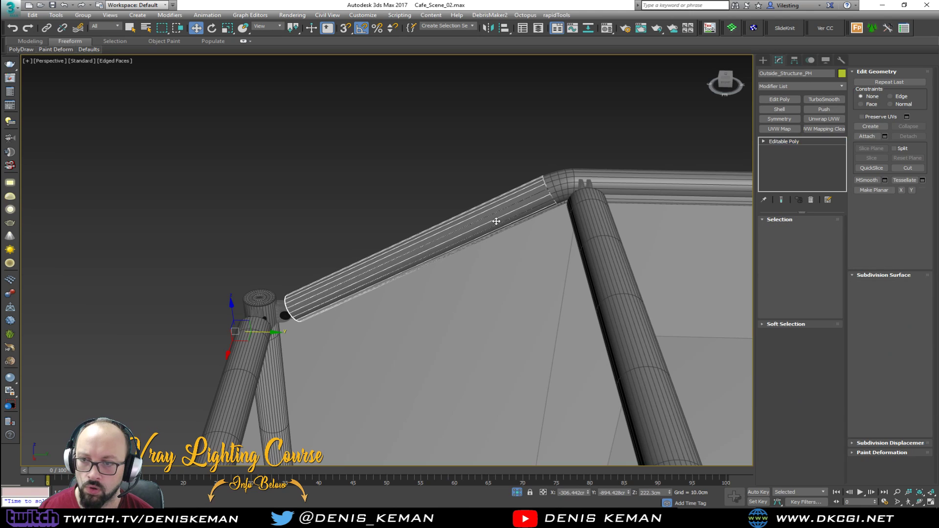
{"action": "middle_click_drag", "start_coordinate": [369, 243], "coordinate": [312, 380], "text": "alt"}
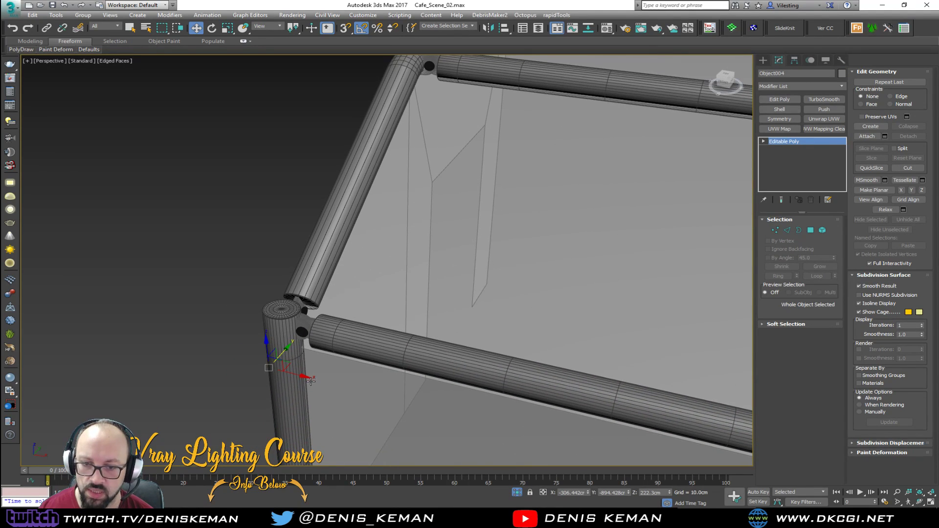
{"action": "scroll", "coordinate": [308, 321], "scroll_direction": "up", "scroll_amount": 3}
{"action": "middle_click_drag", "start_coordinate": [308, 321], "coordinate": [298, 314], "text": "alt"}
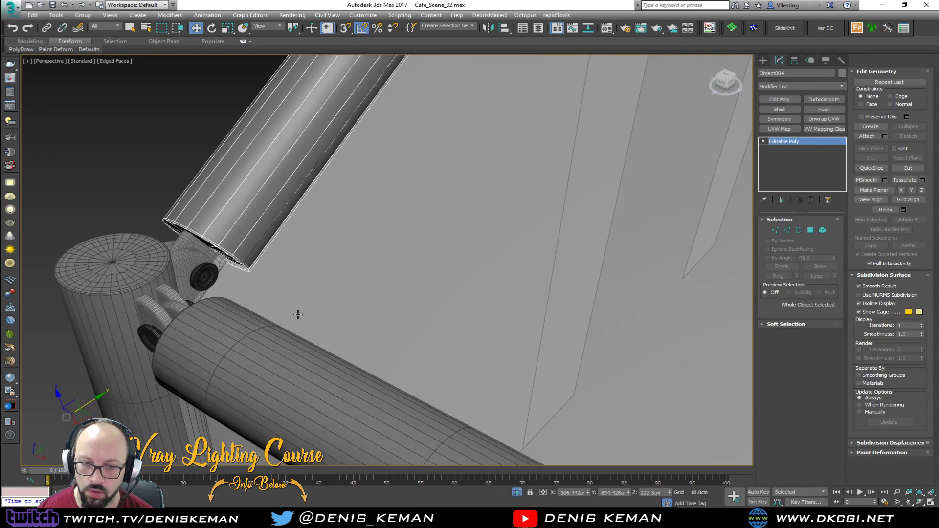
{"action": "scroll", "coordinate": [285, 311], "scroll_direction": "down", "scroll_amount": 3}
{"action": "left_click_drag", "start_coordinate": [242, 354], "coordinate": [417, 446]}
{"action": "middle_click_drag", "start_coordinate": [437, 337], "coordinate": [380, 336], "text": "alt"}
{"action": "scroll", "coordinate": [640, 217], "scroll_direction": "up", "scroll_amount": 2}
{"action": "middle_click_drag", "start_coordinate": [639, 216], "coordinate": [662, 184], "text": "alt"}
{"action": "scroll", "coordinate": [334, 405], "scroll_direction": "up", "scroll_amount": 4}
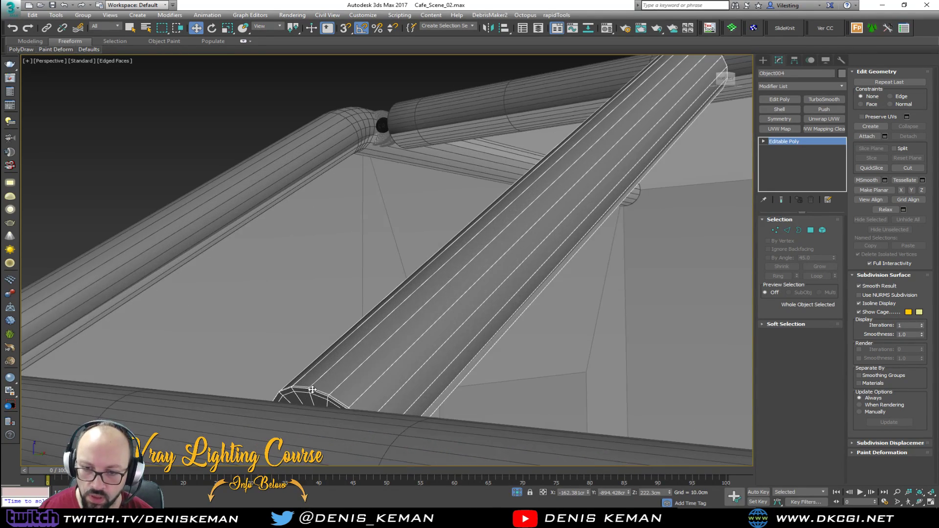
Select the open border at the detached section's upper end and extend it inward by scaling to form a cap ring.
{"action": "scroll", "coordinate": [325, 401], "scroll_direction": "down", "scroll_amount": 6}
{"action": "middle_click_drag", "start_coordinate": [442, 292], "coordinate": [321, 329], "text": "alt"}
{"action": "key", "text": "3"}
{"action": "left_click", "coordinate": [437, 294]}
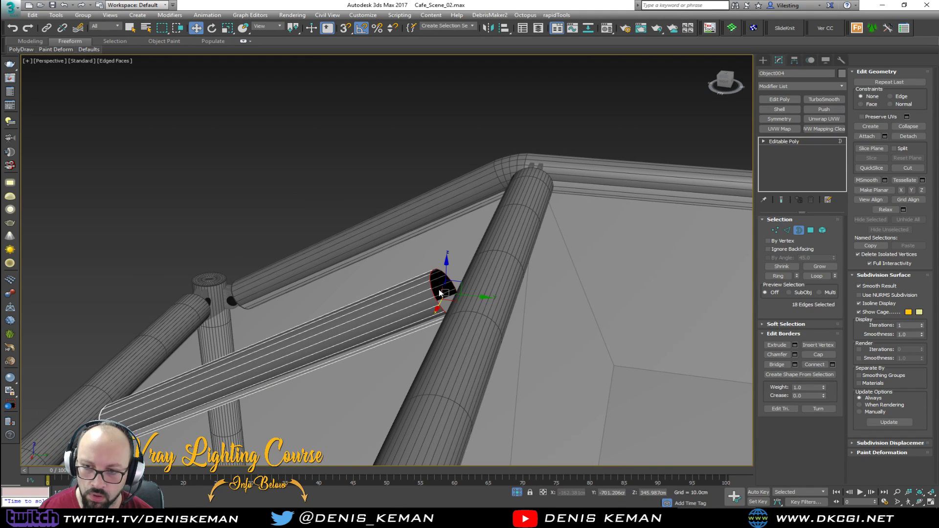
{"action": "scroll", "coordinate": [446, 292], "scroll_direction": "up", "scroll_amount": 1}
{"action": "middle_click_drag", "start_coordinate": [445, 292], "coordinate": [452, 296], "text": "alt"}
{"action": "key", "text": "r"}
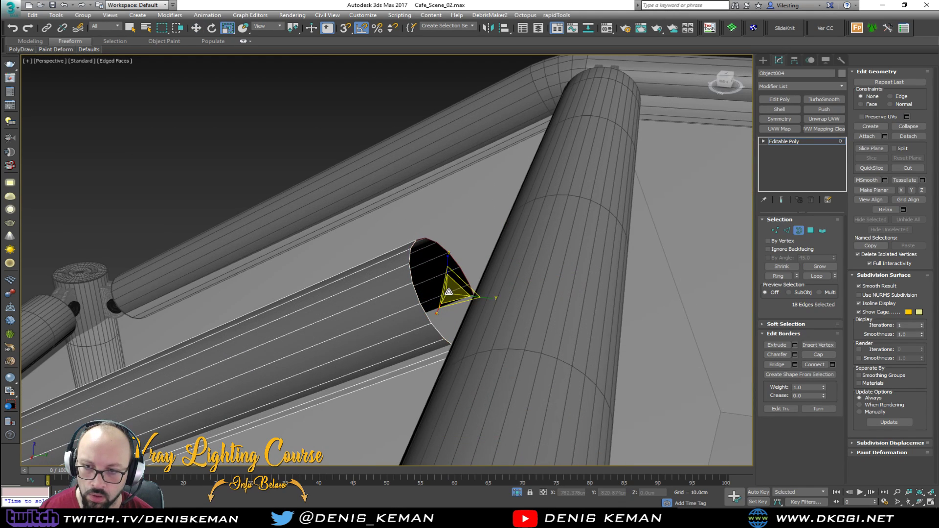
{"action": "left_click_drag", "start_coordinate": [456, 297], "coordinate": [455, 337], "text": "shift"}
{"action": "scroll", "coordinate": [418, 294], "scroll_direction": "up", "scroll_amount": 2}
Add a supporting edge loop close to the upper rim and collapse the cap's inner border to a centre point.
{"action": "key", "text": "alt+1"}
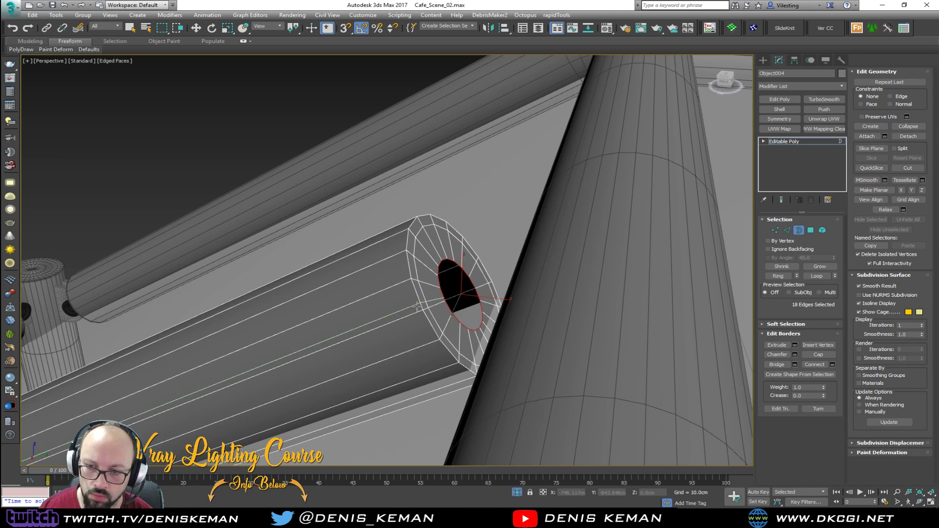
{"action": "left_click", "coordinate": [420, 311]}
{"action": "key", "text": "w"}
{"action": "key", "text": "3"}
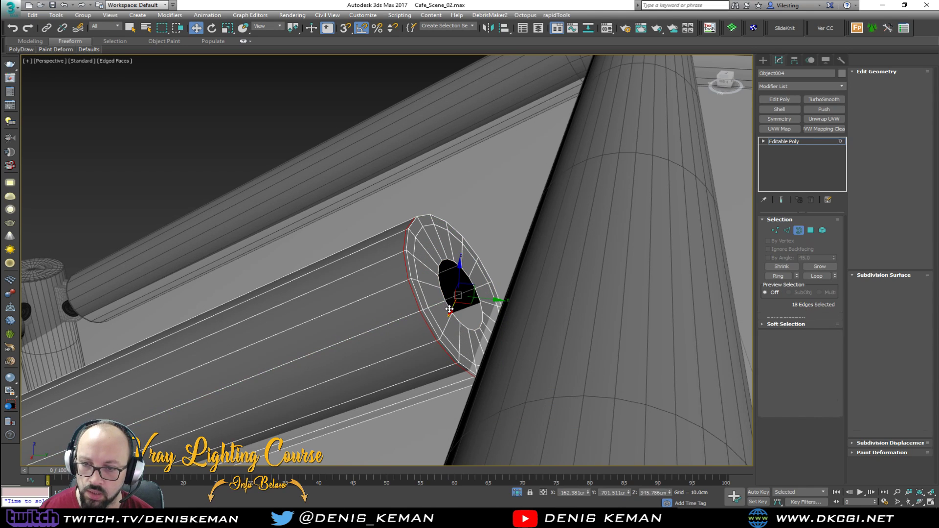
{"action": "key", "text": "3"}
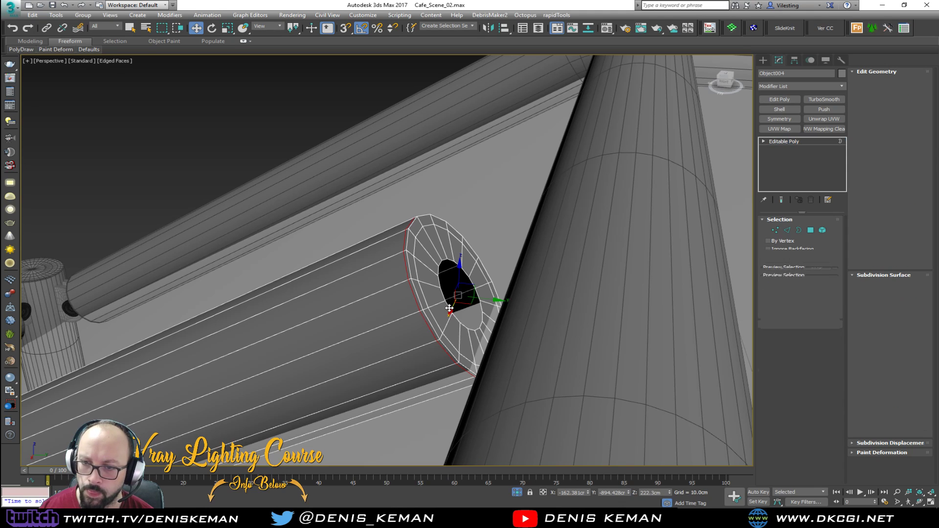
{"action": "left_click", "coordinate": [908, 126]}
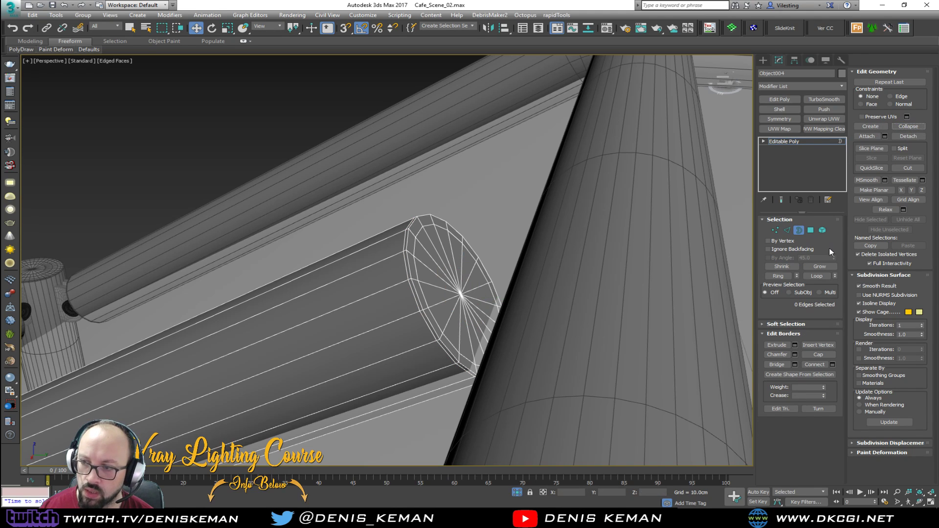
Leave edge-level editing and add a TurboSmooth modifier to the short diagonal roof pipe.
{"action": "key", "text": "3"}
{"action": "left_click", "coordinate": [831, 98]}
{"action": "key", "text": "F4"}
{"action": "scroll", "coordinate": [342, 259], "scroll_direction": "down", "scroll_amount": 5}
{"action": "middle_click_drag", "start_coordinate": [336, 261], "coordinate": [444, 148], "text": "alt"}
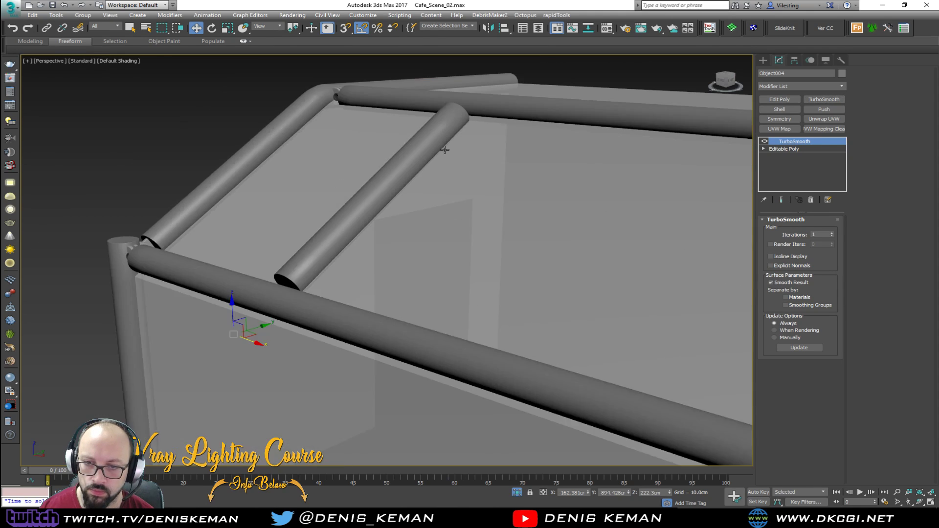
Copy the hinge parts at the corner post once along the long eave pipe to the lower end of the short diagonal pipe.
{"action": "scroll", "coordinate": [444, 147], "scroll_direction": "down", "scroll_amount": 2}
{"action": "middle_click_drag", "start_coordinate": [359, 231], "coordinate": [262, 178], "text": "alt"}
{"action": "scroll", "coordinate": [262, 178], "scroll_direction": "up", "scroll_amount": 5}
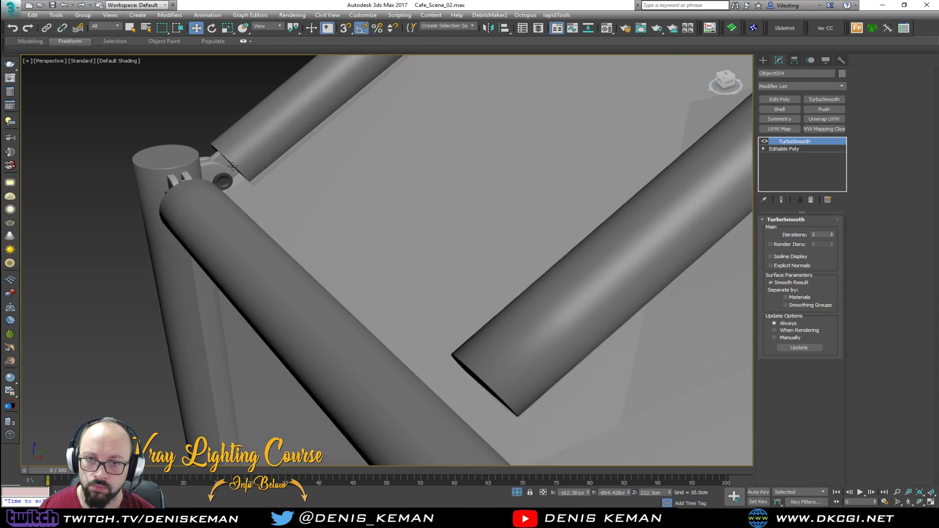
{"action": "key", "text": "F4"}
{"action": "left_click", "coordinate": [168, 150]}
{"action": "left_click", "coordinate": [177, 170], "text": "ctrl"}
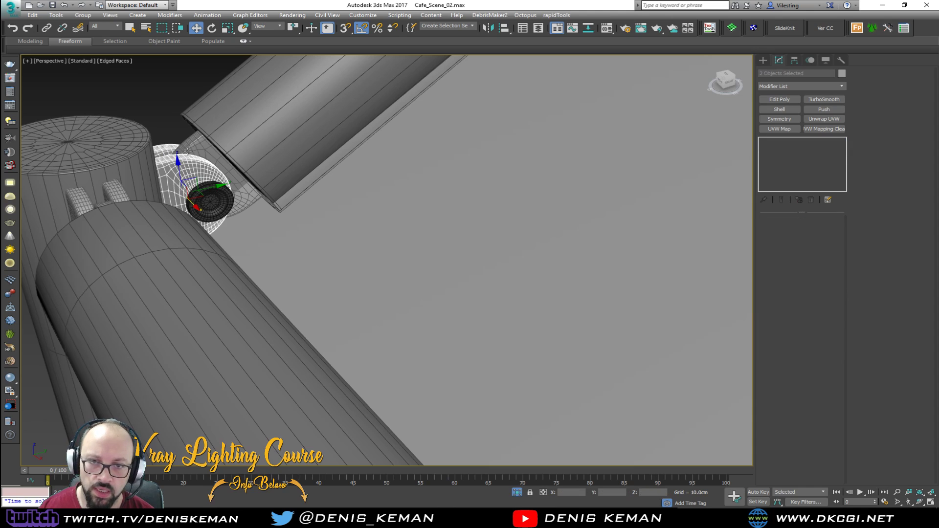
{"action": "left_click", "coordinate": [195, 148], "text": "ctrl"}
{"action": "left_click", "coordinate": [208, 203], "text": "ctrl"}
{"action": "scroll", "coordinate": [207, 203], "scroll_direction": "down", "scroll_amount": 4}
{"action": "middle_click_drag", "start_coordinate": [208, 203], "coordinate": [260, 204], "text": "alt"}
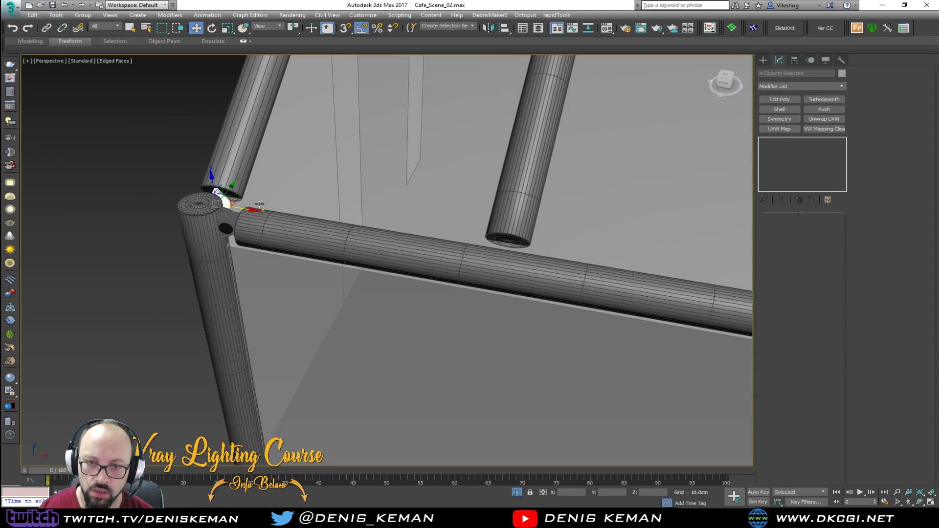
{"action": "mouse_move", "coordinate": [245, 210]}
{"action": "left_mouse_down"}
{"action": "mouse_move", "coordinate": [522, 253]}
{"action": "mouse_move", "coordinate": [528, 265]}
{"action": "left_mouse_up"}
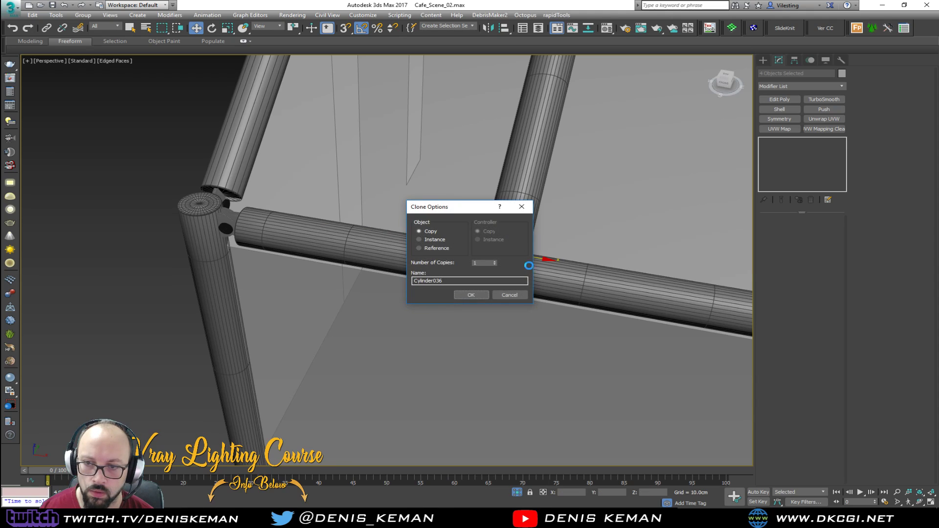
{"action": "left_click", "coordinate": [472, 296]}
Add the short diagonal pipe to the copied hinge selection and slide them together along X to the middle of the sloped roof.
{"action": "key", "text": "z"}
{"action": "mouse_move", "coordinate": [476, 243]}
{"action": "middle_mouse_down", "text": "alt"}
{"action": "mouse_move", "coordinate": [504, 260]}
{"action": "mouse_move", "coordinate": [411, 252]}
{"action": "middle_mouse_up", "text": "alt"}
{"action": "scroll", "coordinate": [411, 252], "scroll_direction": "down", "scroll_amount": 5}
{"action": "left_click", "coordinate": [495, 225], "text": "ctrl"}
{"action": "middle_click_drag", "start_coordinate": [460, 214], "coordinate": [338, 245]}
{"action": "scroll", "coordinate": [341, 192], "scroll_direction": "down", "scroll_amount": 5}
{"action": "scroll", "coordinate": [332, 249], "scroll_direction": "down", "scroll_amount": 3}
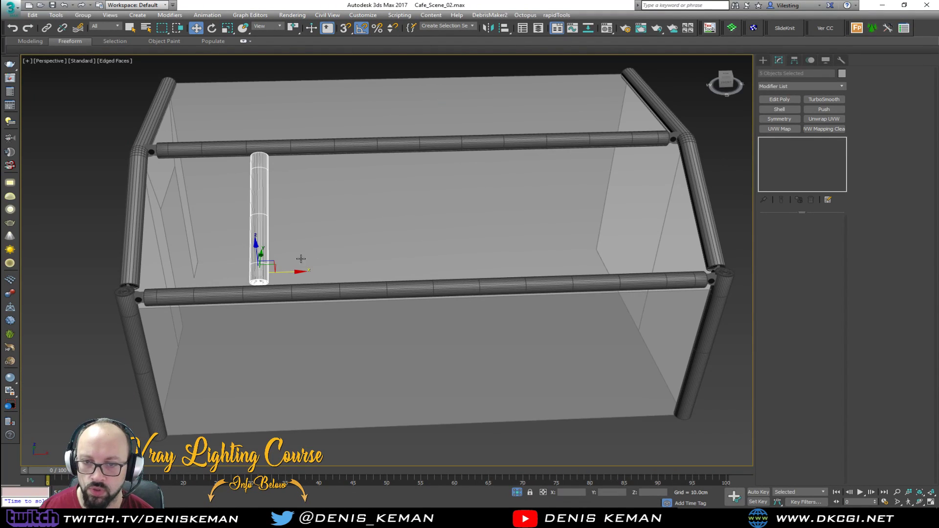
{"action": "left_click_drag", "start_coordinate": [289, 272], "coordinate": [464, 275]}
Deselect the diagonal pipe and mirror the hinge parts on the YZ axis with the Copy clone option.
{"action": "middle_click_drag", "start_coordinate": [454, 264], "coordinate": [349, 250], "text": "alt"}
{"action": "scroll", "coordinate": [433, 266], "scroll_direction": "up", "scroll_amount": 2}
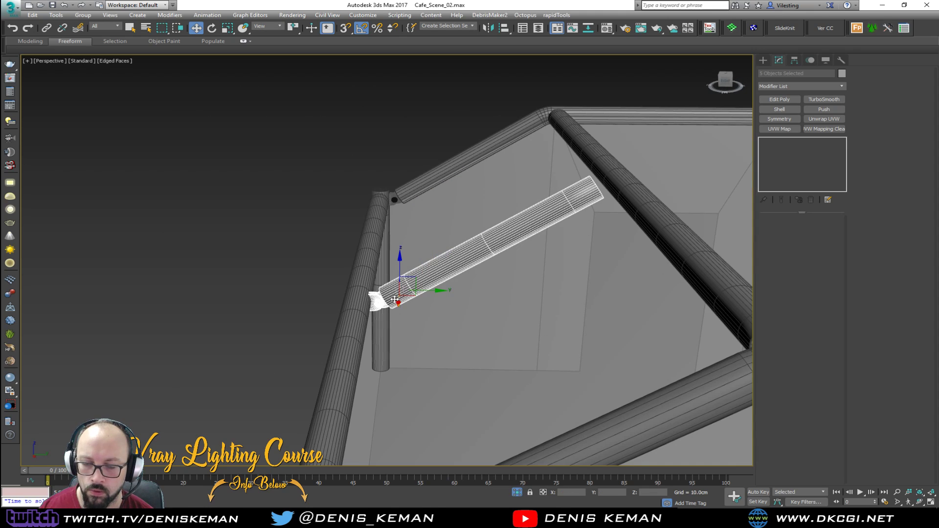
{"action": "scroll", "coordinate": [395, 299], "scroll_direction": "up", "scroll_amount": 2}
{"action": "left_click", "coordinate": [408, 306], "text": "alt"}
{"action": "scroll", "coordinate": [489, 275], "scroll_direction": "down", "scroll_amount": 3}
{"action": "middle_click_drag", "start_coordinate": [489, 275], "coordinate": [339, 305]}
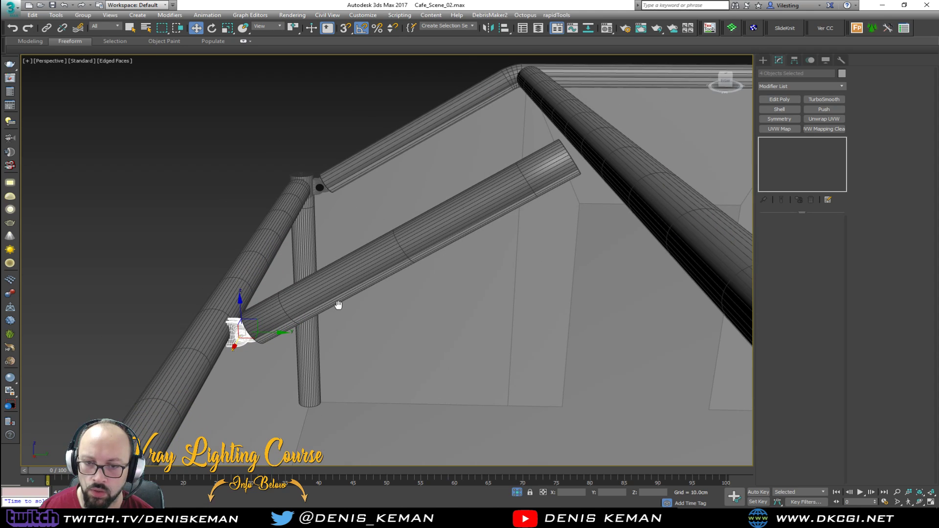
{"action": "left_click", "coordinate": [487, 30]}
{"action": "left_click", "coordinate": [450, 223]}
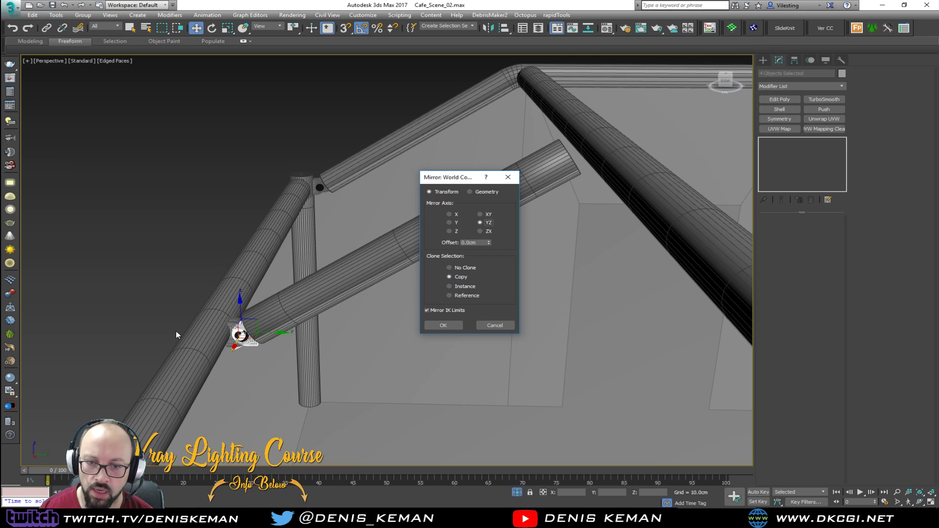
{"action": "left_click", "coordinate": [445, 326]}
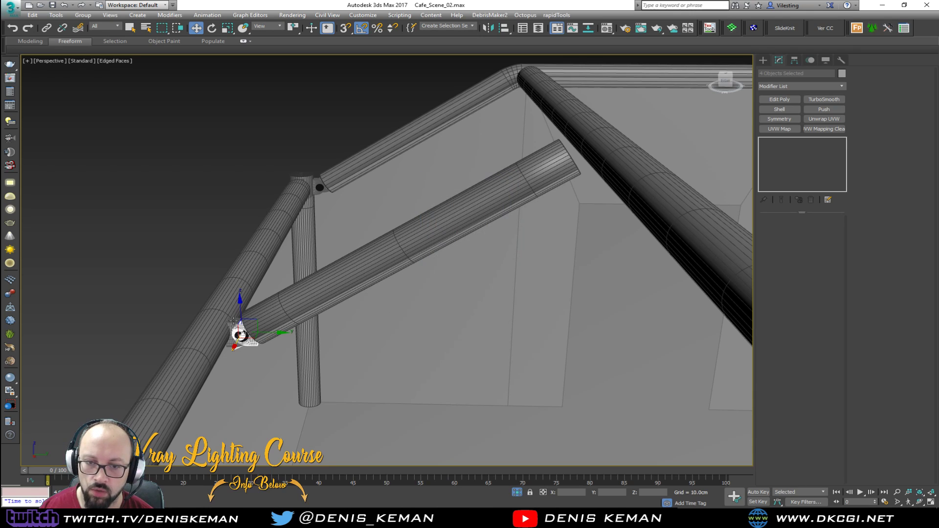
Move the mirrored hinge to the diagonal pipe's upper end and seat it against the upper horizontal pipe.
{"action": "left_click_drag", "start_coordinate": [258, 324], "coordinate": [593, 145]}
{"action": "key", "text": "z"}
{"action": "middle_click_drag", "start_coordinate": [593, 145], "coordinate": [702, 174], "text": "alt"}
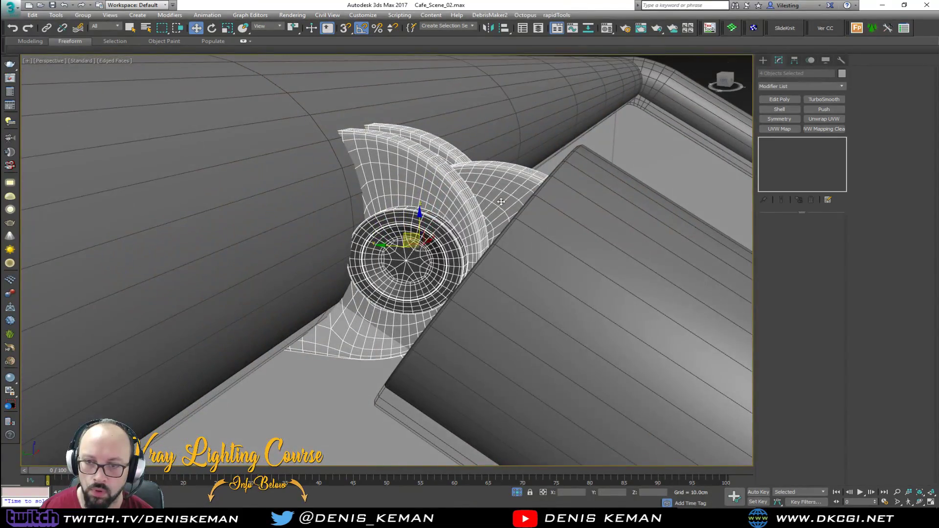
{"action": "left_click_drag", "start_coordinate": [419, 223], "coordinate": [441, 174]}
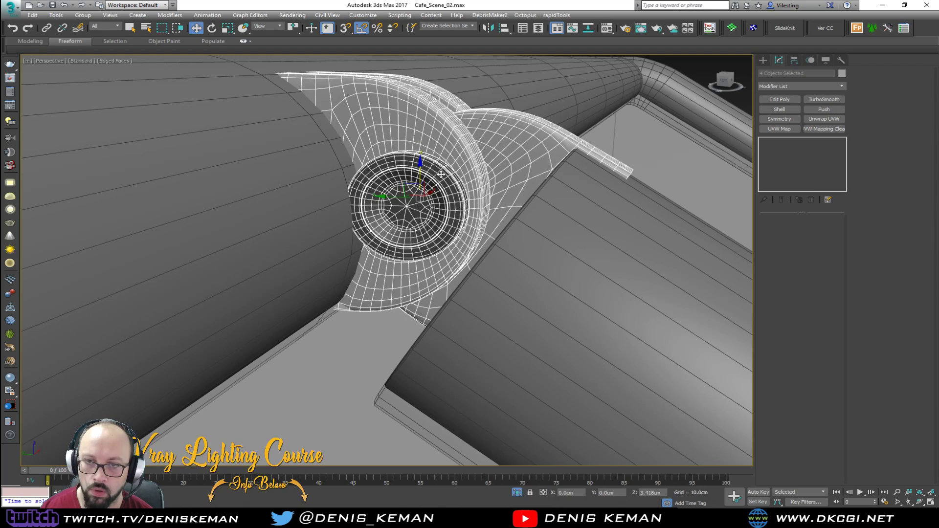
{"action": "middle_click_drag", "start_coordinate": [440, 175], "coordinate": [423, 189], "text": "alt"}
{"action": "left_click_drag", "start_coordinate": [399, 188], "coordinate": [435, 170]}
Shorten the diagonal pipe by moving its upper end vertices back along the slope, clear of the hinge, then deselect it.
{"action": "middle_click_drag", "start_coordinate": [431, 175], "coordinate": [279, 210], "text": "alt"}
{"action": "left_click", "coordinate": [299, 242]}
{"action": "scroll", "coordinate": [277, 254], "scroll_direction": "down", "scroll_amount": 4}
{"action": "middle_click_drag", "start_coordinate": [277, 253], "coordinate": [391, 276]}
{"action": "left_click", "coordinate": [806, 149]}
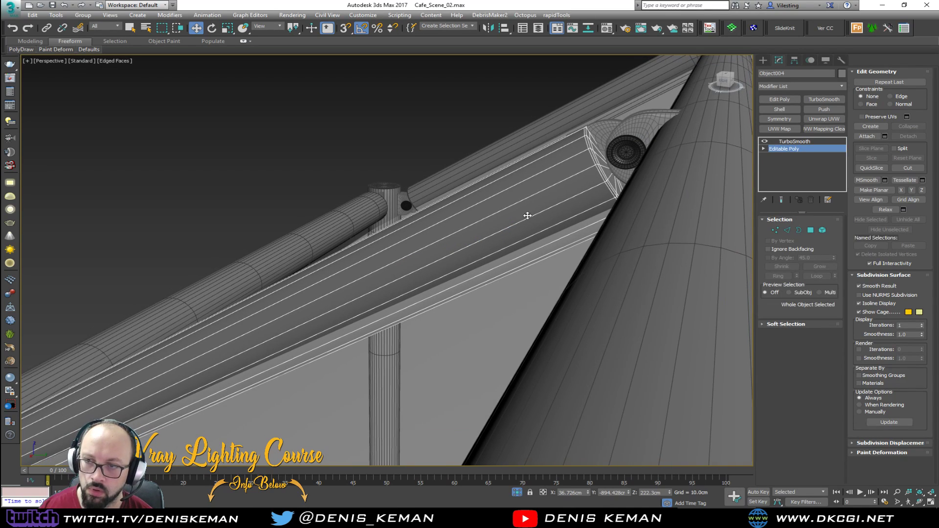
{"action": "key", "text": "1"}
{"action": "key", "text": "F3"}
{"action": "left_click_drag", "start_coordinate": [520, 94], "coordinate": [637, 211]}
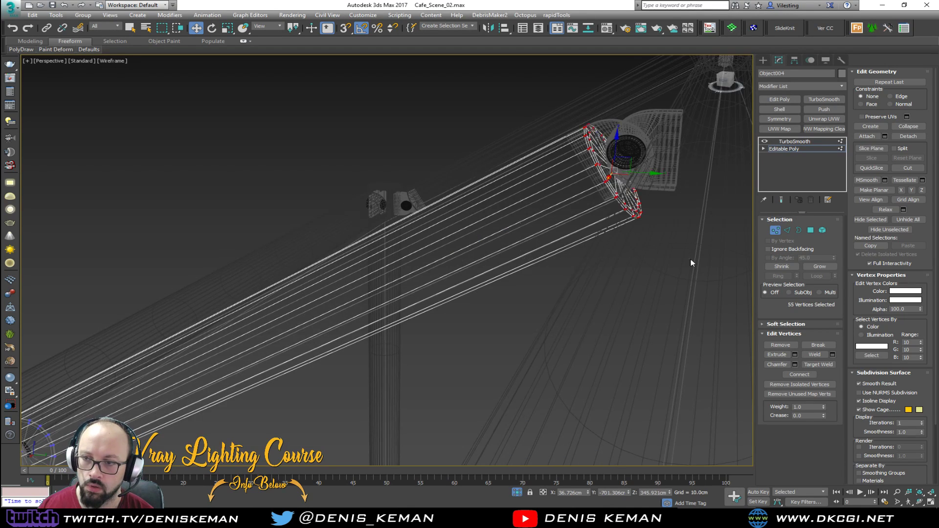
{"action": "key", "text": "F3"}
{"action": "scroll", "coordinate": [630, 222], "scroll_direction": "up", "scroll_amount": 3}
{"action": "scroll", "coordinate": [625, 221], "scroll_direction": "up", "scroll_amount": 2}
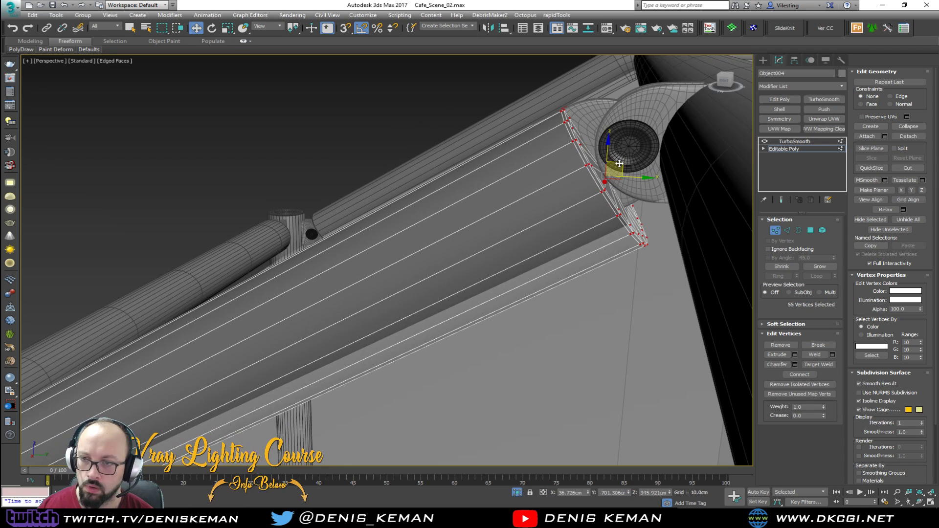
{"action": "left_click_drag", "start_coordinate": [615, 162], "coordinate": [603, 155]}
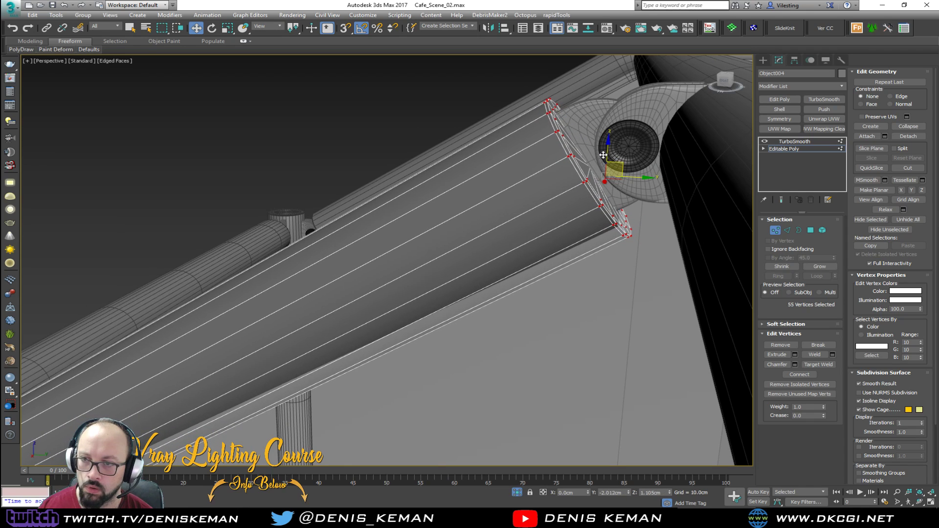
{"action": "key", "text": "grave"}
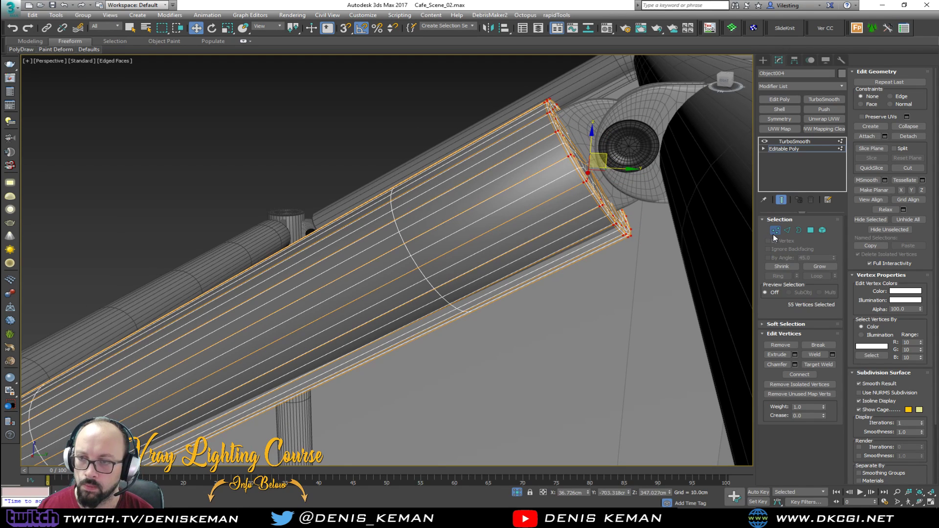
{"action": "left_click", "coordinate": [407, 103]}
{"action": "key", "text": "F4"}
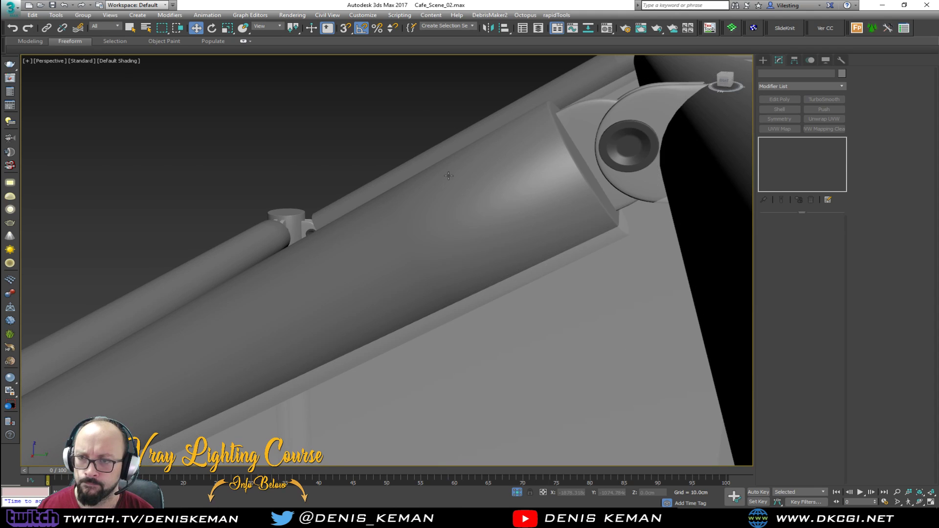
Copy the vertical corner post once along Y to a spot below the bend of the side roof pipe.
{"action": "scroll", "coordinate": [448, 172], "scroll_direction": "down", "scroll_amount": 10}
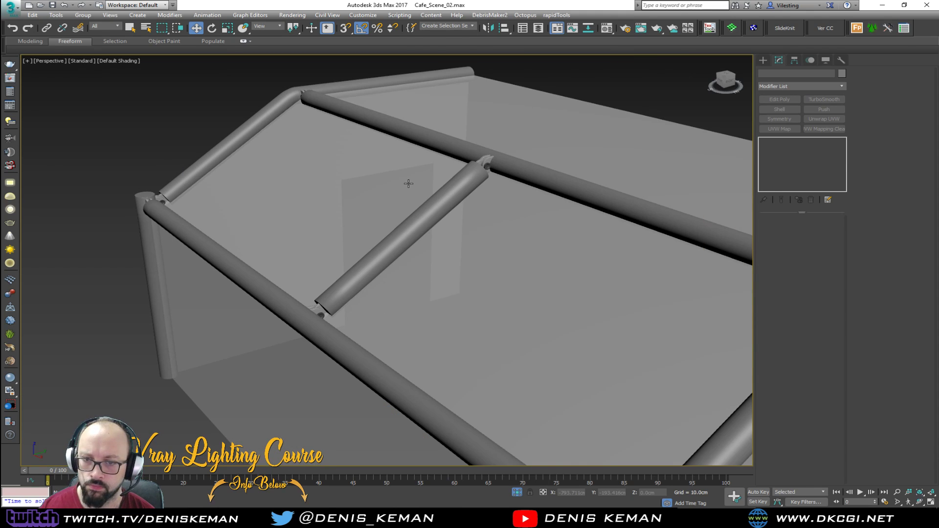
{"action": "middle_click_drag", "start_coordinate": [408, 183], "coordinate": [389, 170], "text": "alt"}
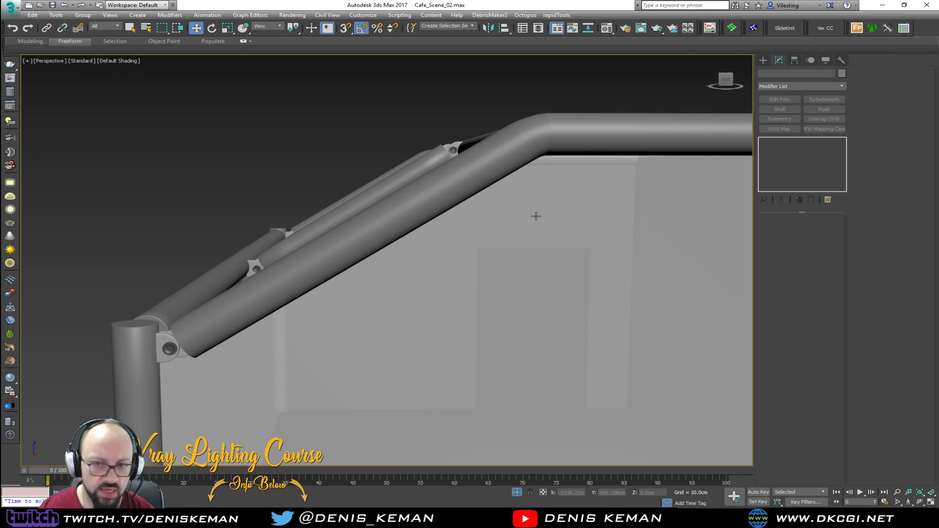
{"action": "scroll", "coordinate": [398, 218], "scroll_direction": "down", "scroll_amount": 3}
{"action": "middle_click_drag", "start_coordinate": [398, 218], "coordinate": [339, 197]}
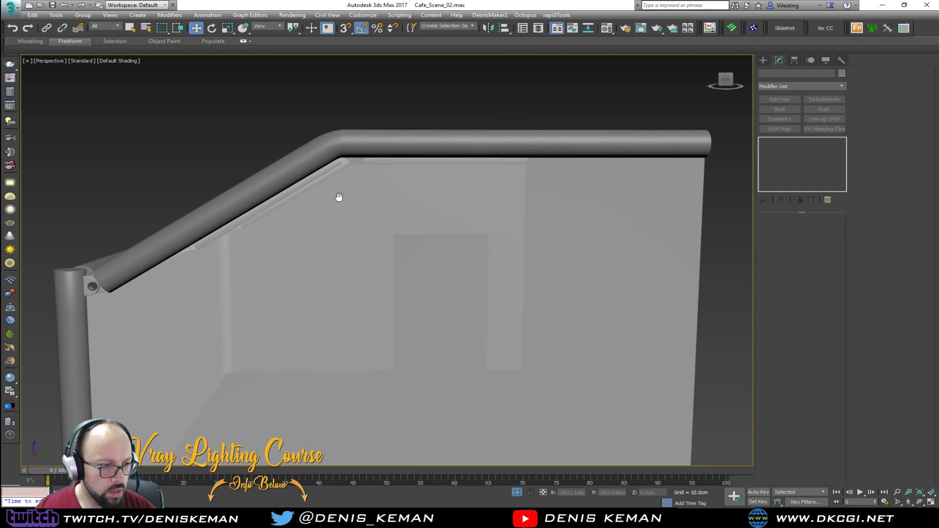
{"action": "scroll", "coordinate": [339, 196], "scroll_direction": "down", "scroll_amount": 2}
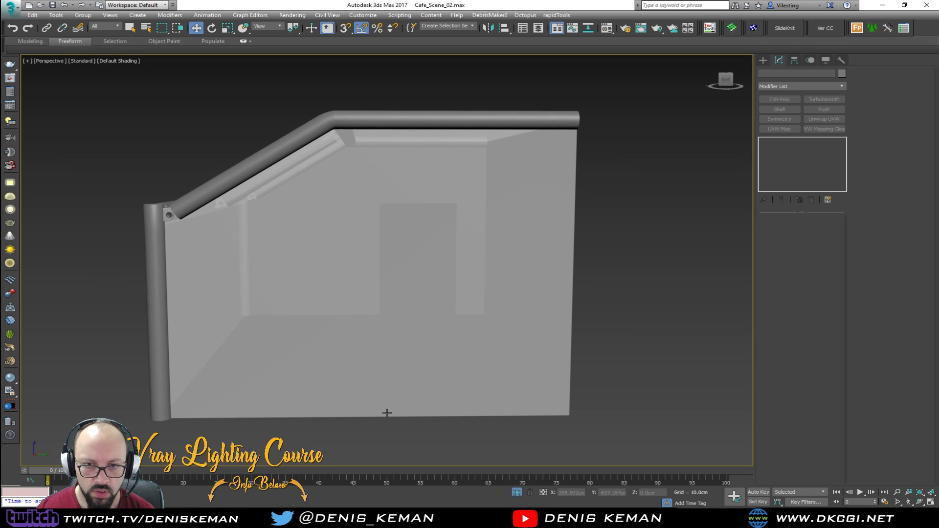
{"action": "middle_click_drag", "start_coordinate": [323, 125], "coordinate": [216, 333], "text": "alt"}
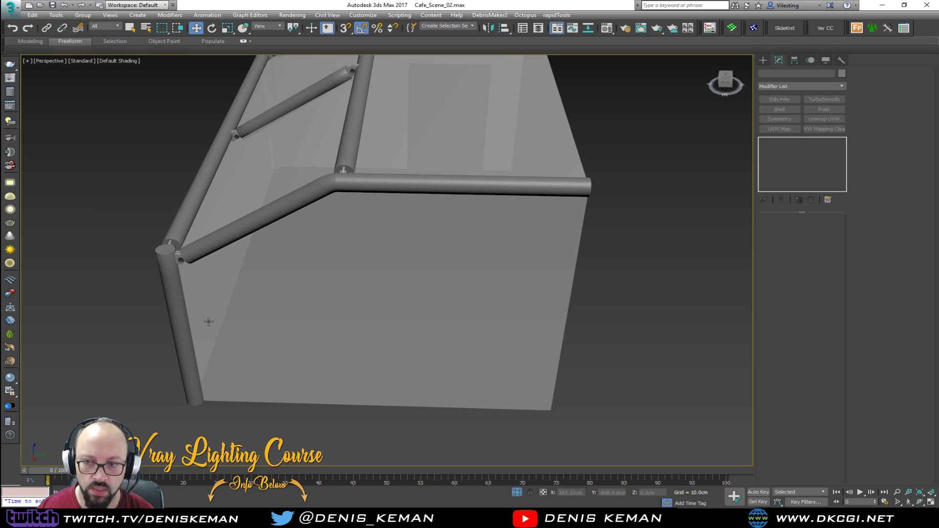
{"action": "left_click", "coordinate": [183, 328]}
{"action": "key", "text": "F4"}
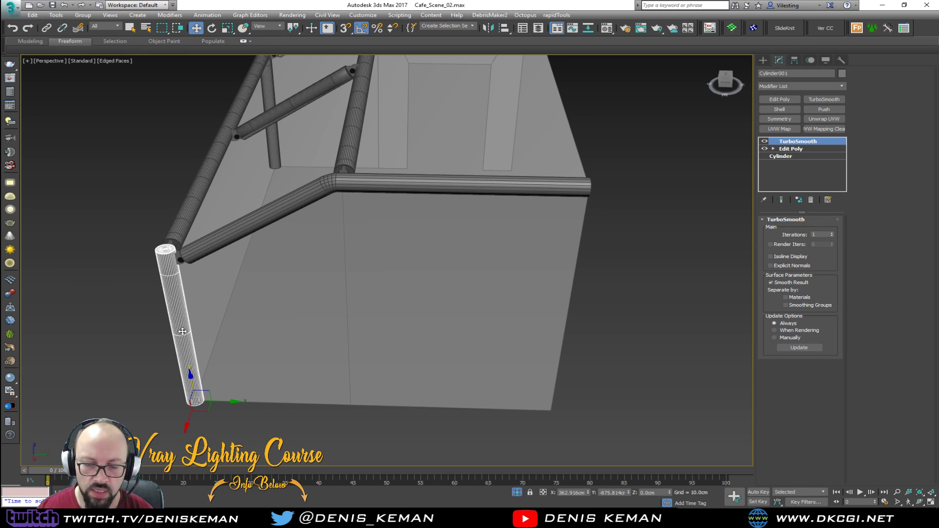
{"action": "left_click_drag", "start_coordinate": [225, 402], "coordinate": [415, 426], "text": "shift"}
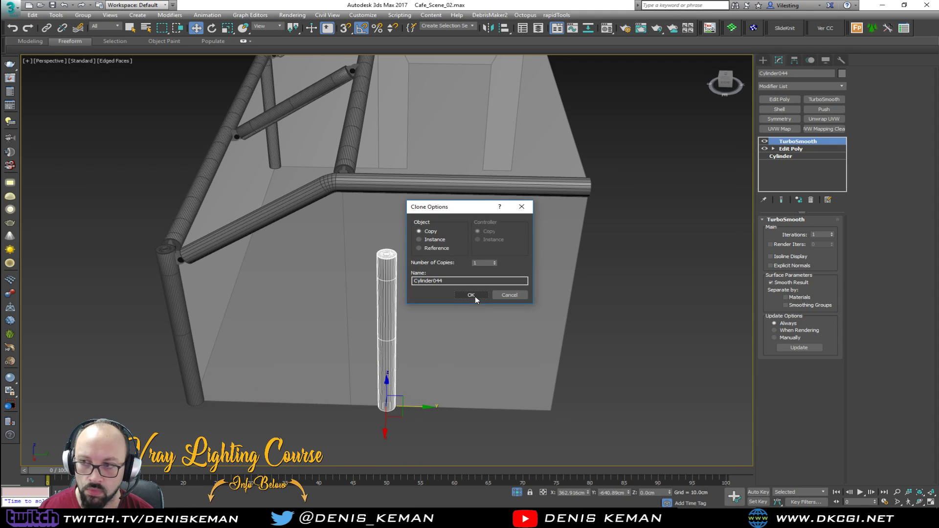
{"action": "left_click", "coordinate": [470, 295]}
Raise and shift the copied post's top vertices so it leans up to just below the bend of the roof pipe.
{"action": "left_click", "coordinate": [784, 151]}
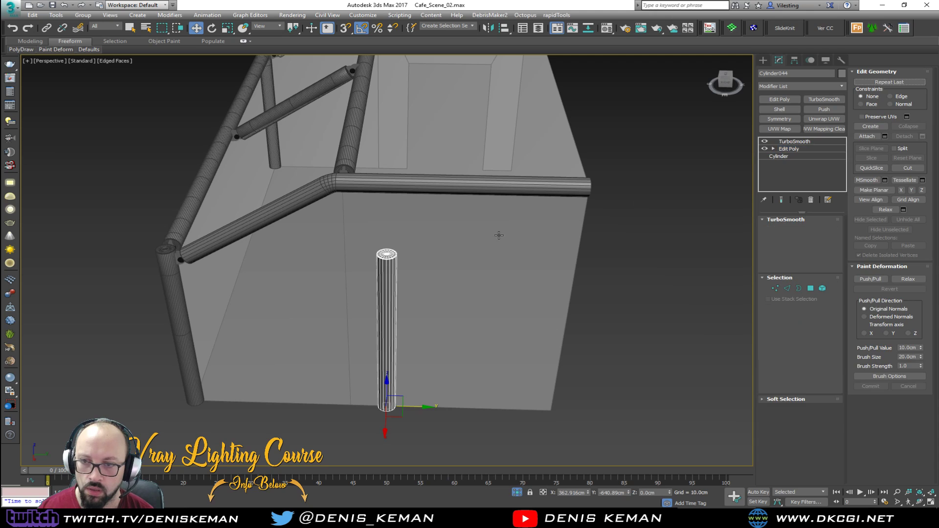
{"action": "key", "text": "1"}
{"action": "left_click_drag", "start_coordinate": [435, 226], "coordinate": [364, 276]}
{"action": "middle_click_drag", "start_coordinate": [364, 277], "coordinate": [393, 230], "text": "alt"}
{"action": "left_click_drag", "start_coordinate": [405, 238], "coordinate": [375, 198]}
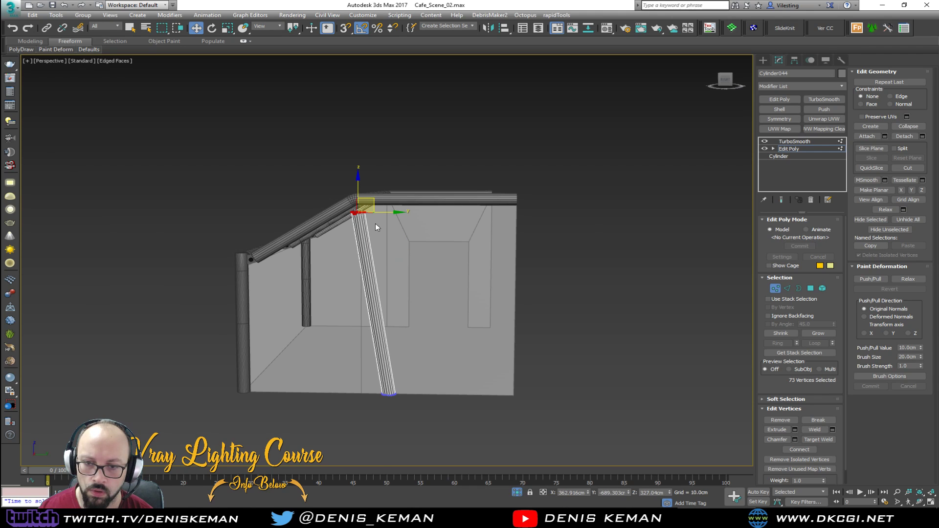
{"action": "scroll", "coordinate": [375, 224], "scroll_direction": "up", "scroll_amount": 2}
{"action": "scroll", "coordinate": [375, 268], "scroll_direction": "up", "scroll_amount": 2}
{"action": "middle_click_drag", "start_coordinate": [376, 224], "coordinate": [368, 262]}
{"action": "scroll", "coordinate": [348, 226], "scroll_direction": "up", "scroll_amount": 3}
{"action": "middle_click_drag", "start_coordinate": [348, 225], "coordinate": [317, 268], "text": "alt"}
{"action": "left_click_drag", "start_coordinate": [314, 265], "coordinate": [313, 245]}
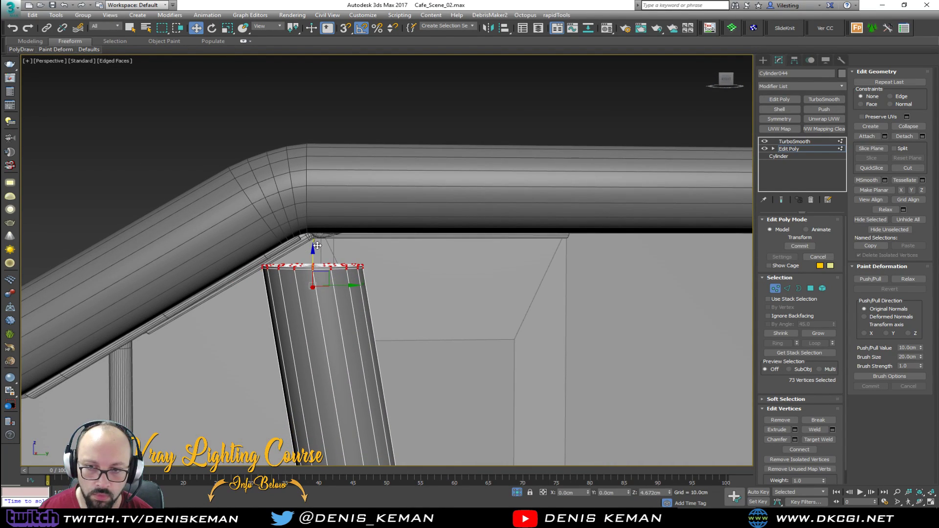
{"action": "left_click", "coordinate": [777, 289]}
Copy the corner post's hinge parts once to the top of the leaning post, under the roof pipe's bend.
{"action": "scroll", "coordinate": [422, 283], "scroll_direction": "down", "scroll_amount": 5}
{"action": "middle_click_drag", "start_coordinate": [422, 283], "coordinate": [474, 233]}
{"action": "scroll", "coordinate": [474, 233], "scroll_direction": "down", "scroll_amount": 3}
{"action": "middle_click_drag", "start_coordinate": [223, 333], "coordinate": [340, 298]}
{"action": "middle_click_drag", "start_coordinate": [477, 275], "coordinate": [498, 241]}
{"action": "scroll", "coordinate": [312, 263], "scroll_direction": "up", "scroll_amount": 2}
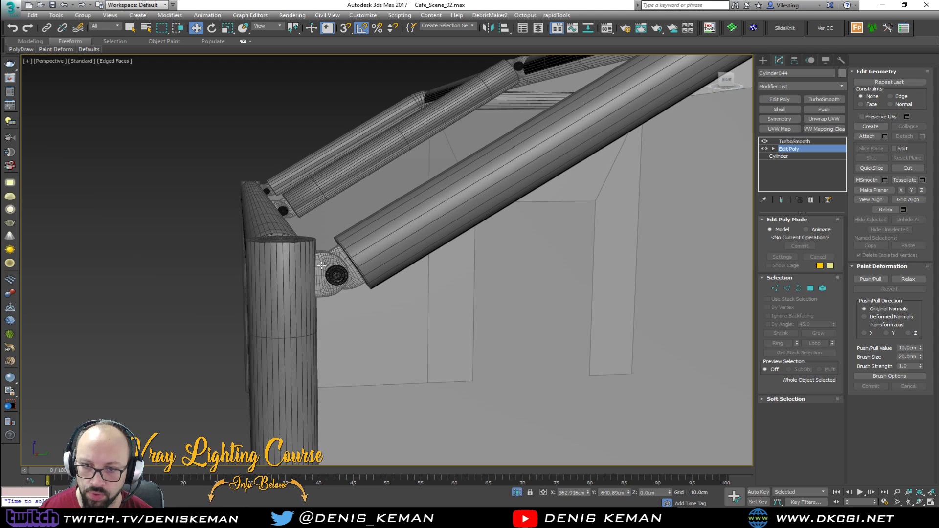
{"action": "left_click", "coordinate": [344, 264]}
{"action": "left_click", "coordinate": [337, 252], "text": "ctrl"}
{"action": "scroll", "coordinate": [337, 252], "scroll_direction": "up", "scroll_amount": 2}
{"action": "middle_click_drag", "start_coordinate": [337, 252], "coordinate": [228, 310], "text": "alt"}
{"action": "scroll", "coordinate": [305, 289], "scroll_direction": "down", "scroll_amount": 2}
{"action": "scroll", "coordinate": [309, 298], "scroll_direction": "down", "scroll_amount": 4}
{"action": "mouse_move", "coordinate": [206, 325]}
{"action": "left_mouse_down"}
{"action": "mouse_move", "coordinate": [455, 213]}
{"action": "mouse_move", "coordinate": [464, 200]}
{"action": "left_mouse_up"}
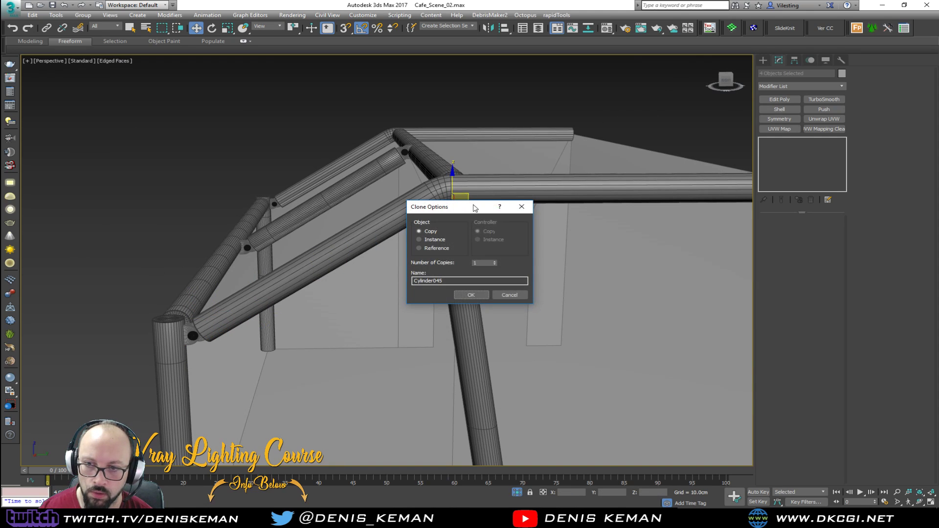
{"action": "left_click", "coordinate": [470, 295]}
Rotate the copied hinge upright and lower it about 2.9 cm onto the top of the leaning post.
{"action": "key", "text": "z"}
{"action": "key", "text": "e"}
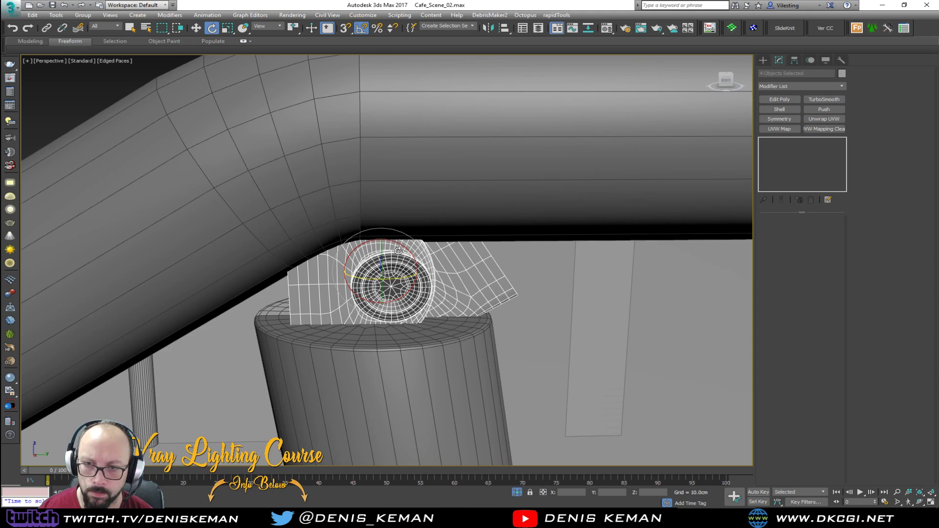
{"action": "left_click_drag", "start_coordinate": [400, 244], "coordinate": [357, 235]}
{"action": "middle_click_drag", "start_coordinate": [356, 235], "coordinate": [384, 247], "text": "alt"}
{"action": "key", "text": "w"}
{"action": "left_click_drag", "start_coordinate": [382, 243], "coordinate": [379, 273]}
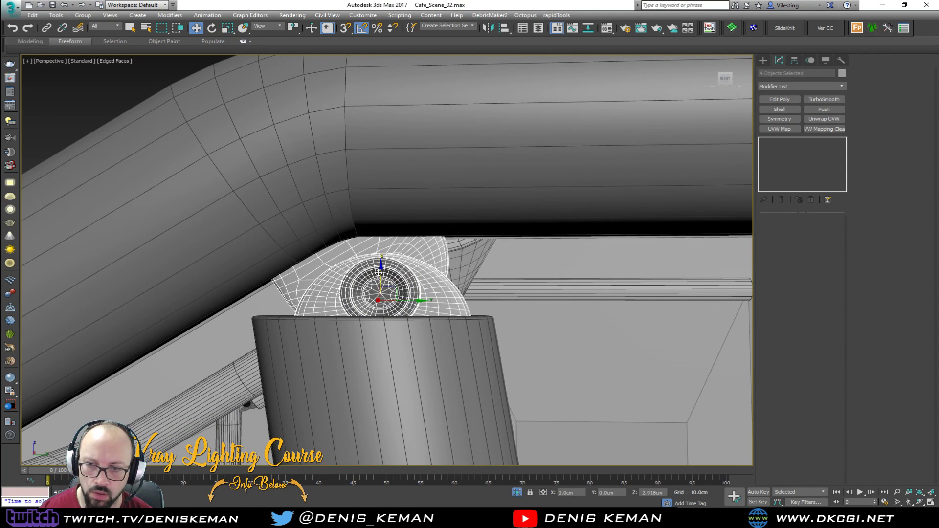
Rotate the upper hinge bracket nearly level under the roof pipe and move it so its hole centres on the hinge bolt.
{"action": "left_click", "coordinate": [380, 243]}
{"action": "key", "text": "e"}
{"action": "left_click_drag", "start_coordinate": [384, 239], "coordinate": [392, 254]}
{"action": "key", "text": "alt+w"}
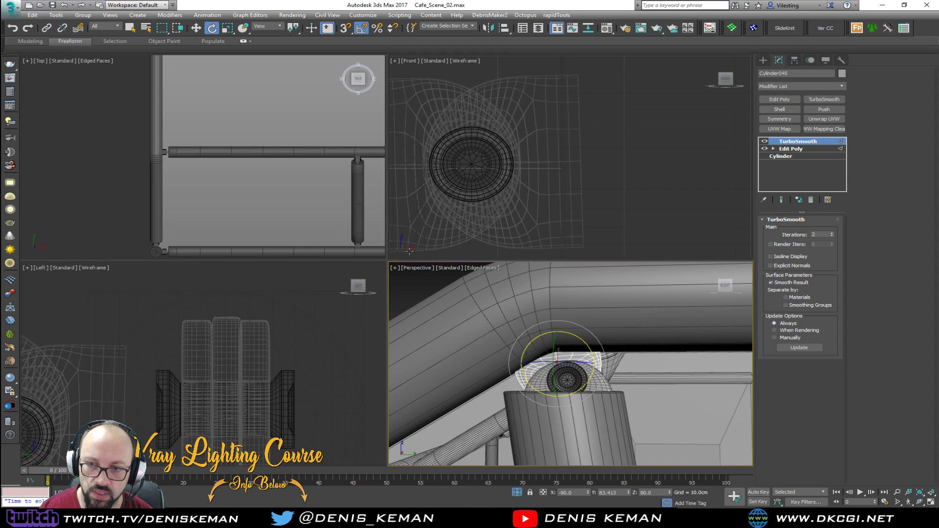
{"action": "middle_click", "coordinate": [191, 379]}
{"action": "key", "text": "z"}
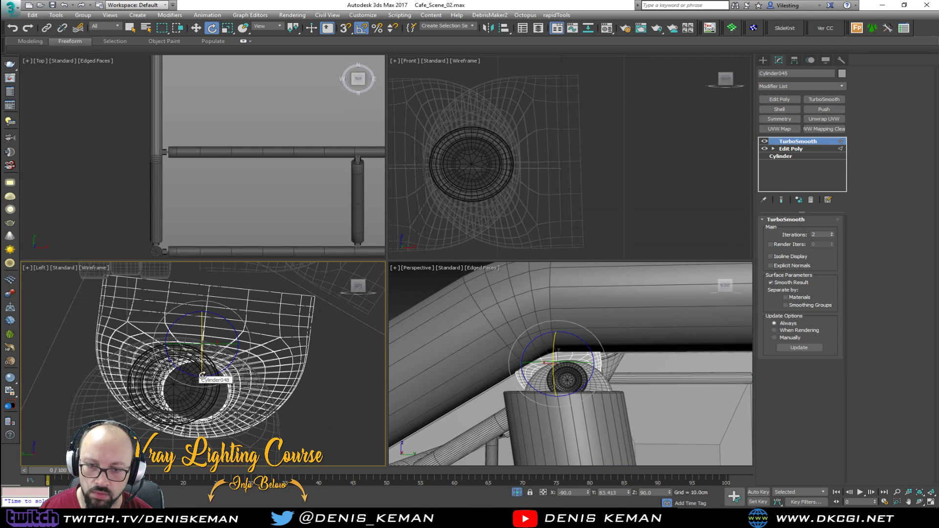
{"action": "key", "text": "alt+w"}
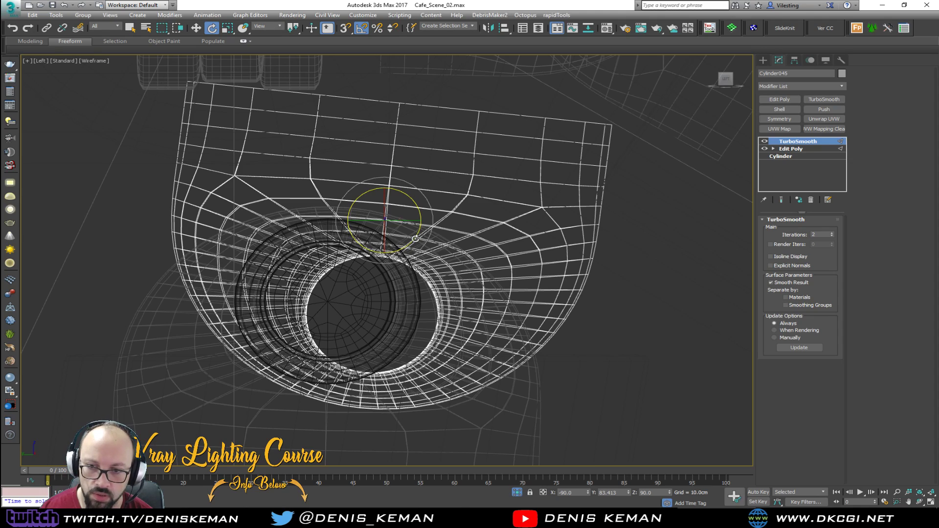
{"action": "left_click_drag", "start_coordinate": [415, 239], "coordinate": [413, 244]}
{"action": "key", "text": "w"}
{"action": "left_click_drag", "start_coordinate": [397, 207], "coordinate": [345, 195]}
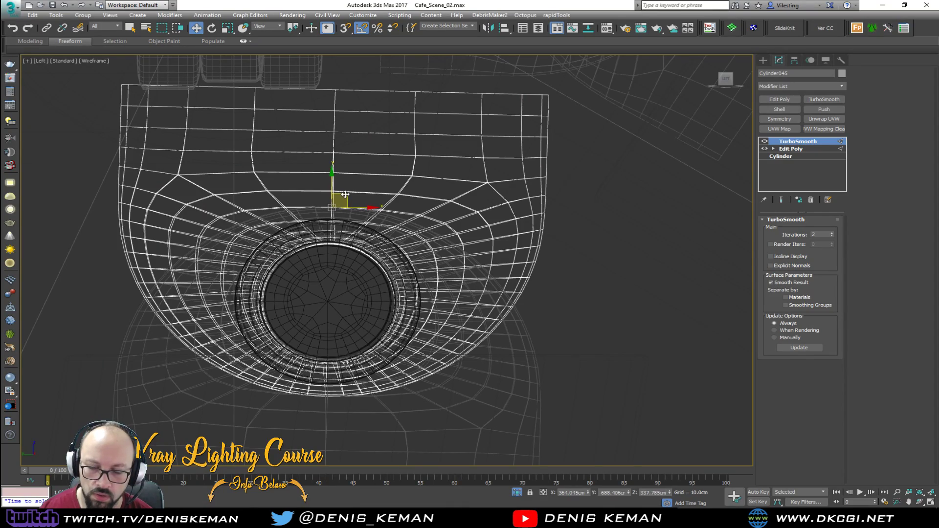
Lower the leaning post's top vertices by about 6 cm to the base of the hinge bracket.
{"action": "key", "text": "alt+w"}
{"action": "middle_click", "coordinate": [527, 386]}
{"action": "key", "text": "alt+w"}
{"action": "middle_click_drag", "start_coordinate": [527, 386], "coordinate": [509, 306], "text": "alt"}
{"action": "left_click", "coordinate": [388, 265]}
{"action": "middle_click_drag", "start_coordinate": [390, 265], "coordinate": [448, 370], "text": "alt"}
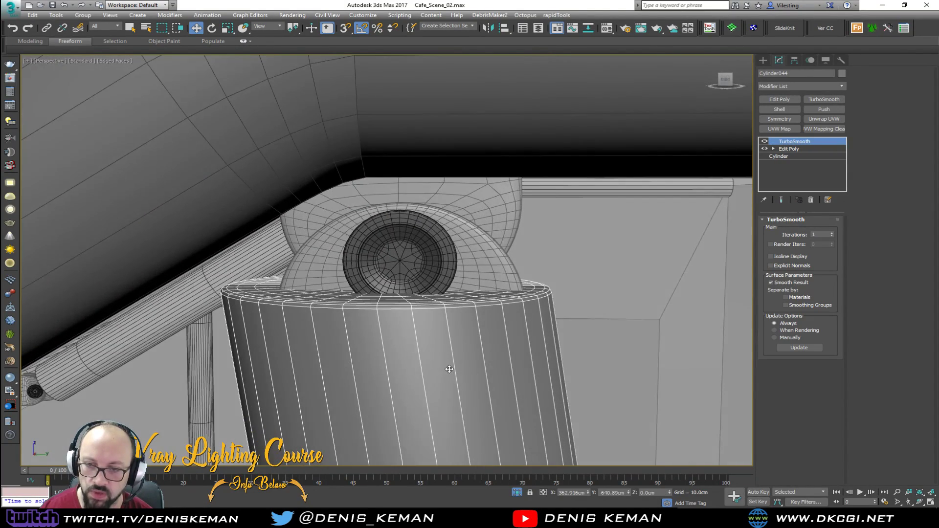
{"action": "scroll", "coordinate": [449, 369], "scroll_direction": "down", "scroll_amount": 5}
{"action": "left_click", "coordinate": [814, 149]}
{"action": "key", "text": "1"}
{"action": "key", "text": "F3"}
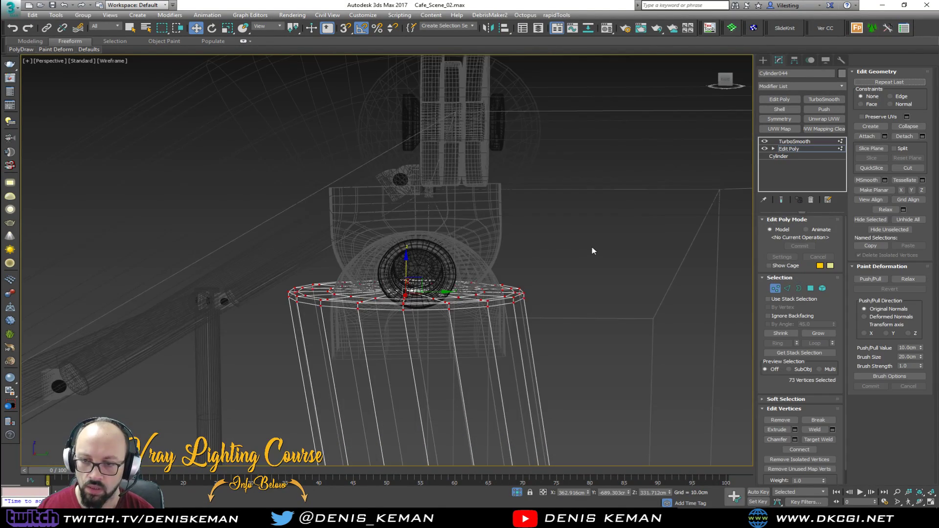
{"action": "key", "text": "F3"}
{"action": "left_click_drag", "start_coordinate": [406, 259], "coordinate": [405, 320]}
Shift the leaning post's top vertices about 1.1 cm along Y to centre them under the hinge.
{"action": "middle_click_drag", "start_coordinate": [405, 320], "coordinate": [414, 338], "text": "alt"}
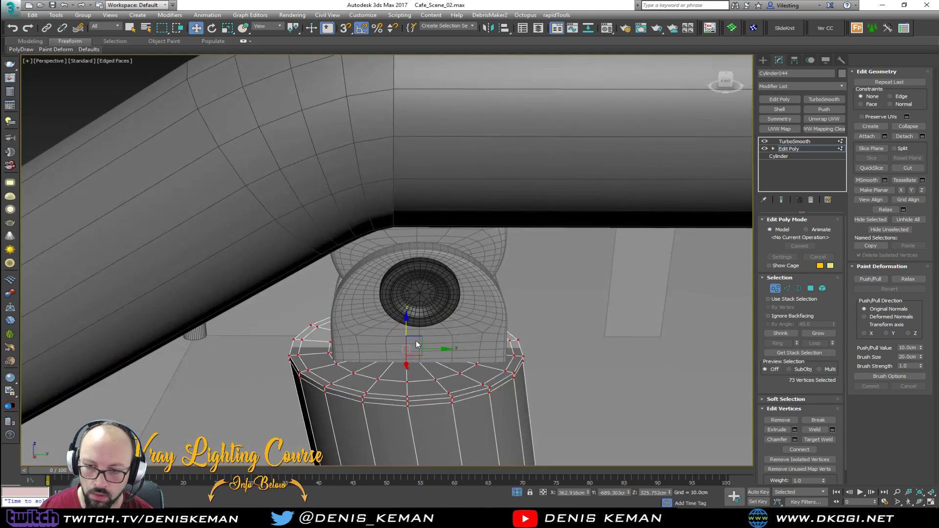
{"action": "left_click_drag", "start_coordinate": [433, 349], "coordinate": [446, 350]}
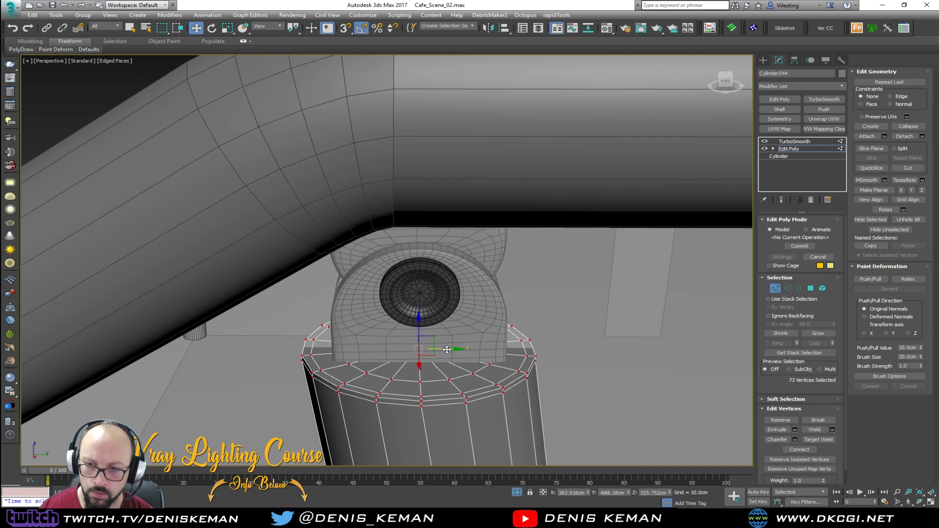
{"action": "key", "text": "1"}
{"action": "key", "text": "F3"}
{"action": "mouse_move", "coordinate": [447, 350]}
{"action": "middle_mouse_down"}
{"action": "mouse_move", "coordinate": [438, 336]}
{"action": "mouse_move", "coordinate": [490, 288]}
{"action": "middle_mouse_up"}
{"action": "scroll", "coordinate": [490, 288], "scroll_direction": "down", "scroll_amount": 4}
{"action": "key", "text": "F3"}
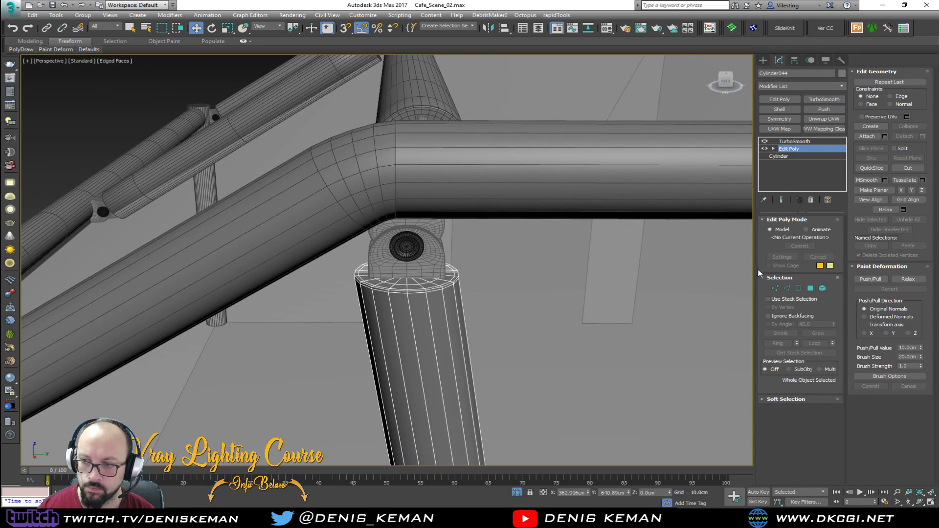
Examine how the leaning post sits within the whole frame, from the roof hinge down to its foot.
{"action": "left_click", "coordinate": [605, 279]}
{"action": "key", "text": "F4"}
{"action": "mouse_move", "coordinate": [605, 279]}
{"action": "middle_mouse_down"}
{"action": "mouse_move", "coordinate": [543, 290]}
{"action": "mouse_move", "coordinate": [474, 233]}
{"action": "mouse_move", "coordinate": [440, 187]}
{"action": "mouse_move", "coordinate": [421, 197]}
{"action": "mouse_move", "coordinate": [443, 202]}
{"action": "middle_mouse_up"}
{"action": "scroll", "coordinate": [474, 232], "scroll_direction": "down", "scroll_amount": 5}
{"action": "key", "text": "F4"}
{"action": "scroll", "coordinate": [441, 188], "scroll_direction": "down", "scroll_amount": 2}
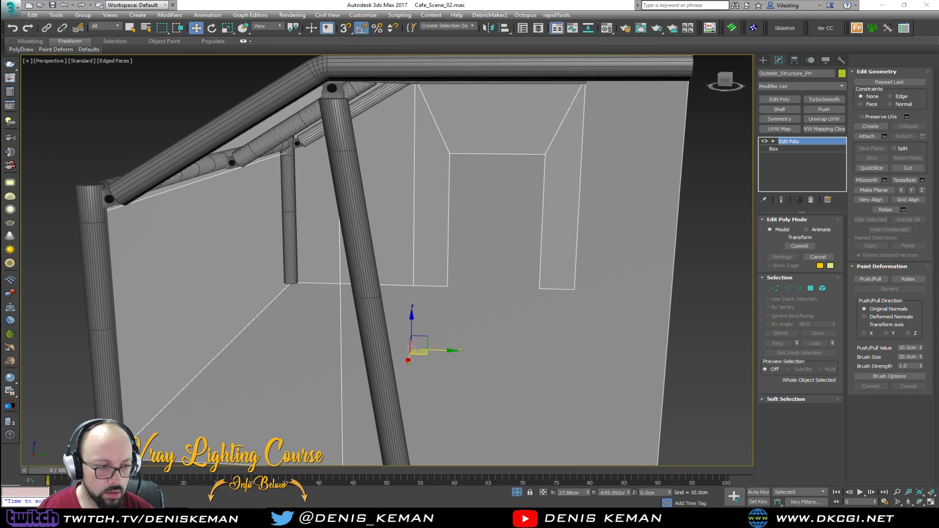
{"action": "middle_click_drag", "start_coordinate": [399, 399], "coordinate": [411, 250]}
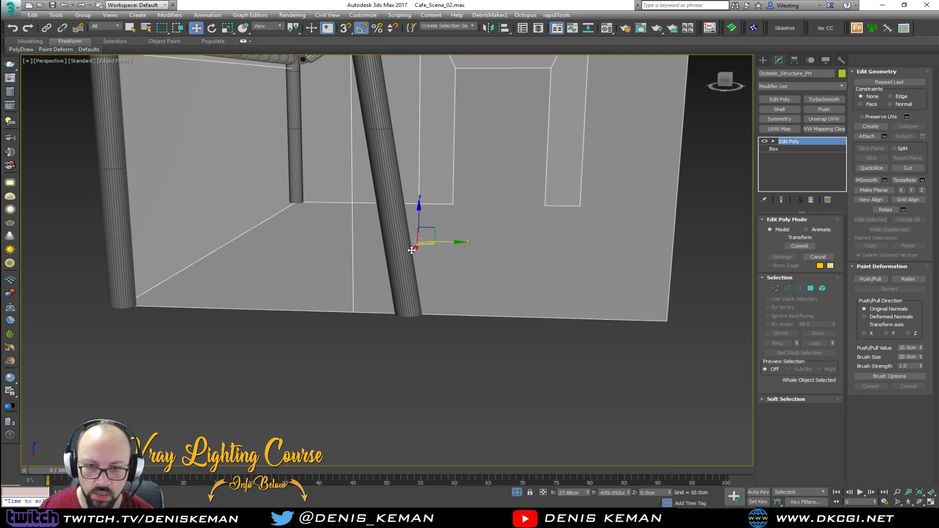
Insert an edge loop around the leaning post about 1.7 cm above its bottom end.
{"action": "left_click", "coordinate": [427, 335]}
{"action": "left_click", "coordinate": [409, 308]}
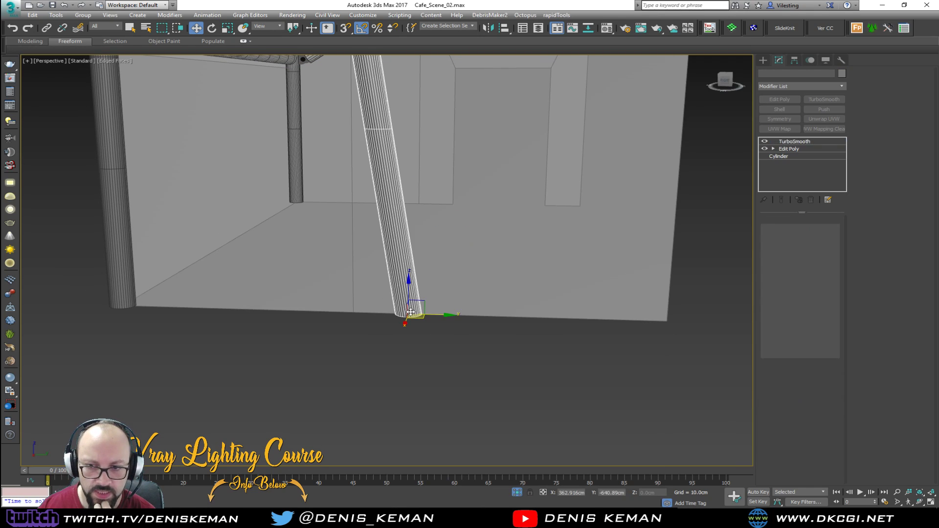
{"action": "scroll", "coordinate": [410, 308], "scroll_direction": "up", "scroll_amount": 2}
{"action": "left_click", "coordinate": [789, 149]}
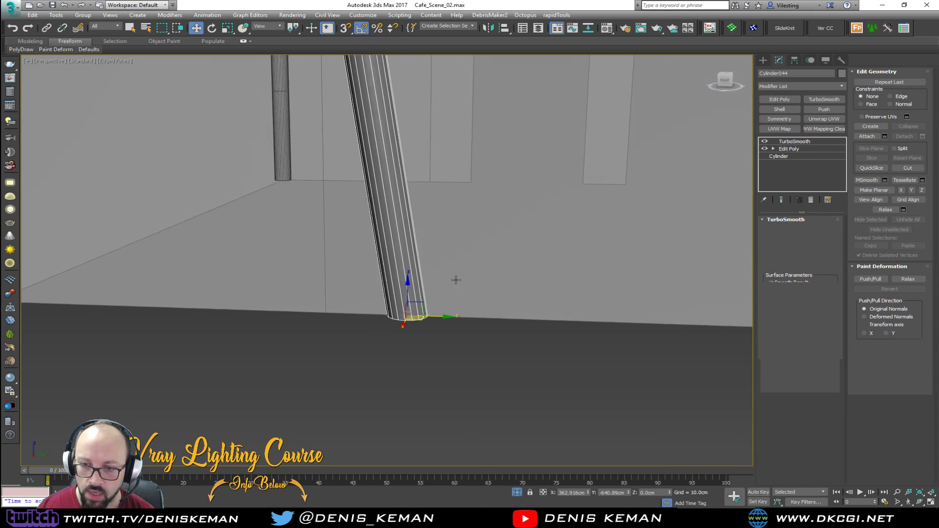
{"action": "scroll", "coordinate": [426, 291], "scroll_direction": "up", "scroll_amount": 4}
{"action": "left_click_drag", "start_coordinate": [409, 289], "coordinate": [410, 300]}
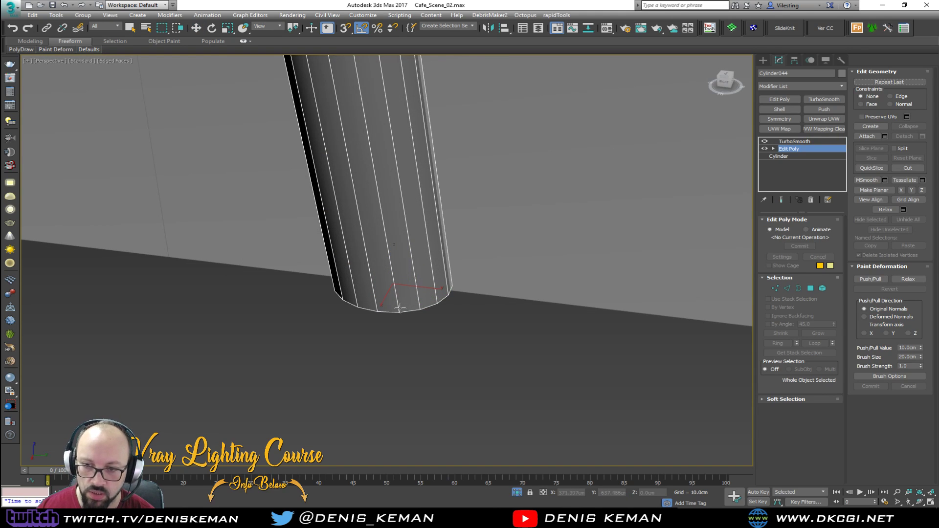
{"action": "middle_click_drag", "start_coordinate": [403, 306], "coordinate": [413, 265], "text": "alt"}
{"action": "scroll", "coordinate": [399, 281], "scroll_direction": "down", "scroll_amount": 3}
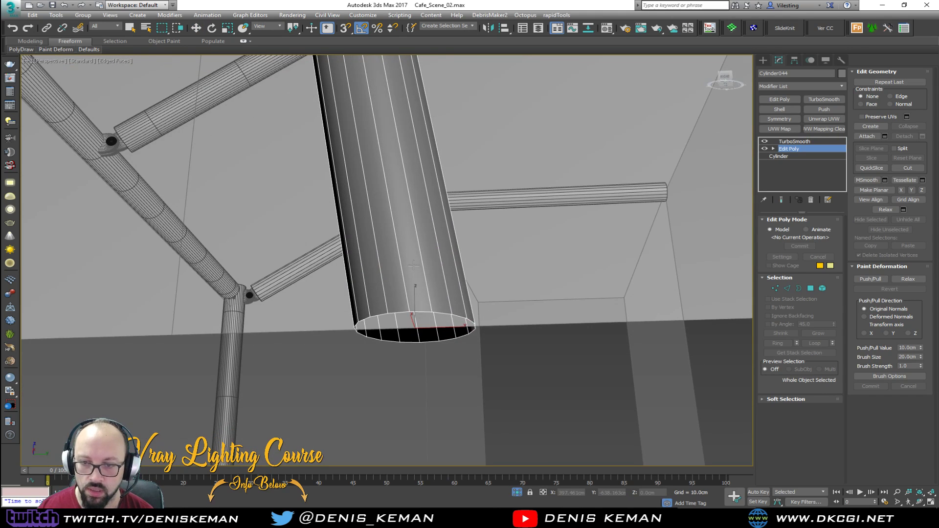
{"action": "left_click", "coordinate": [410, 303]}
{"action": "key", "text": "2"}
{"action": "key", "text": "w"}
{"action": "key", "text": "2"}
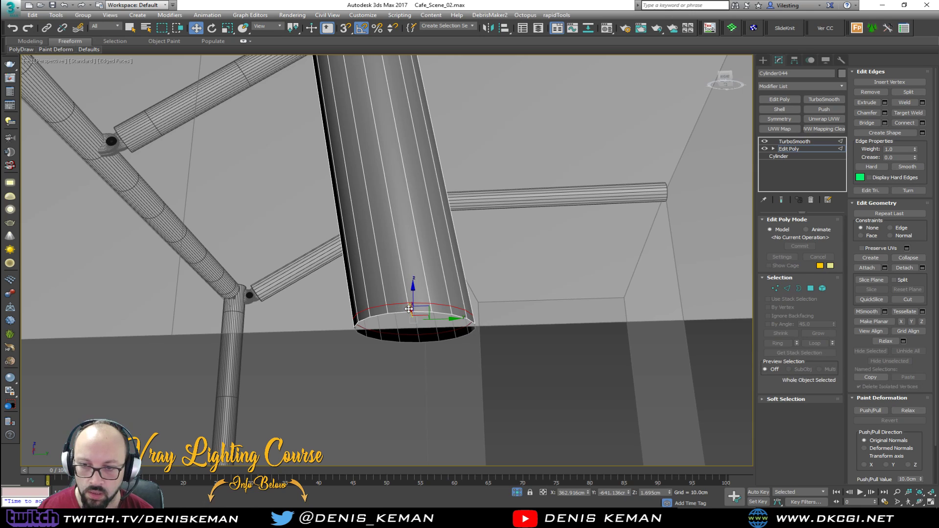
{"action": "key", "text": "Page_Up"}
Extrude the ring of polygons at the leaning post's foot outward about 4.5 cm along local normals to form a flange.
{"action": "left_click", "coordinate": [811, 148]}
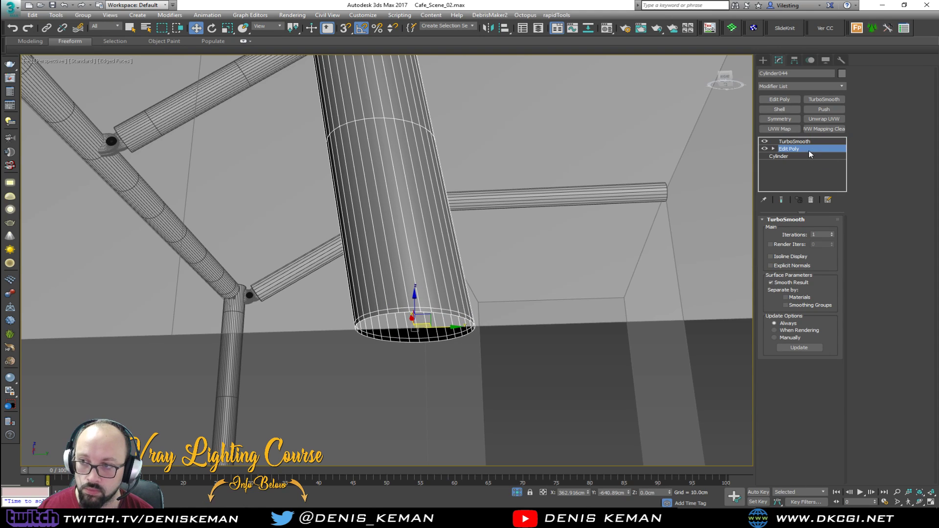
{"action": "key", "text": "2"}
{"action": "left_click", "coordinate": [409, 307]}
{"action": "middle_click_drag", "start_coordinate": [422, 307], "coordinate": [427, 346], "text": "alt"}
{"action": "key", "text": "alt+r"}
{"action": "left_click", "coordinate": [811, 289], "text": "ctrl"}
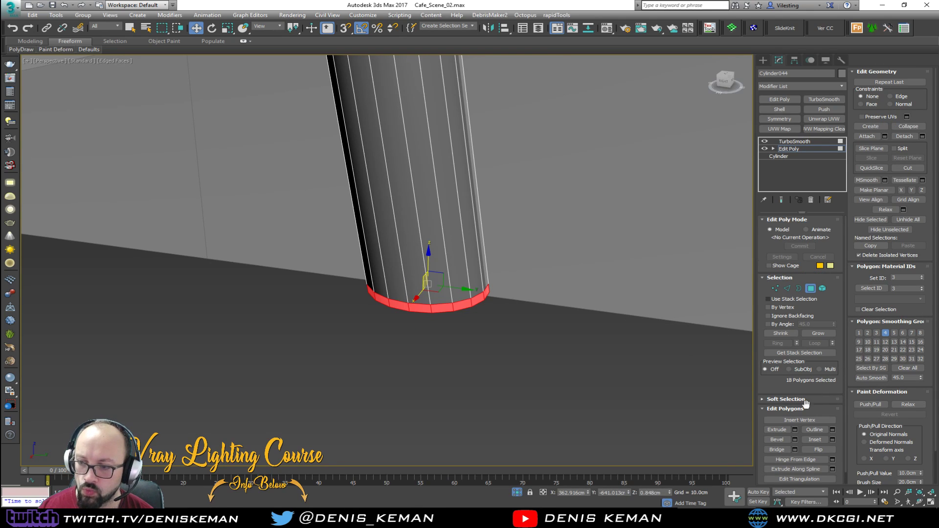
{"action": "left_click", "coordinate": [781, 429]}
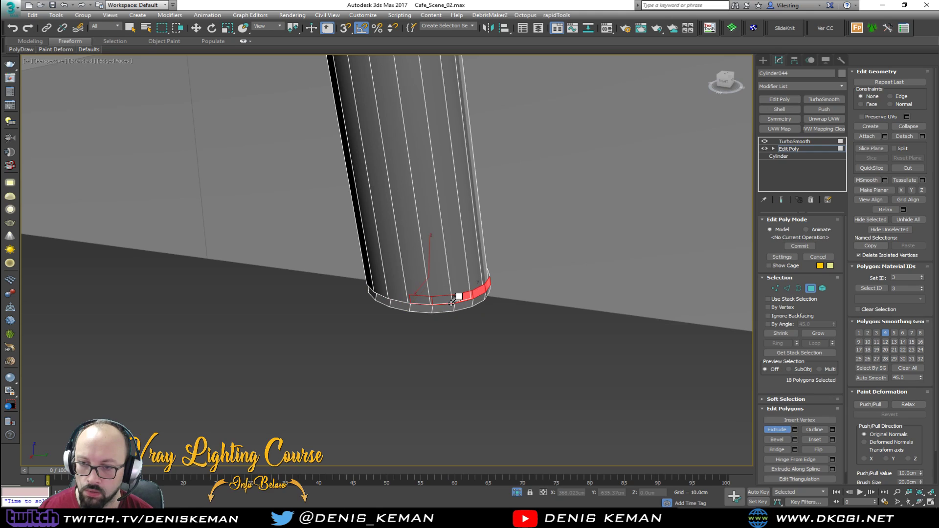
{"action": "left_click", "coordinate": [795, 430]}
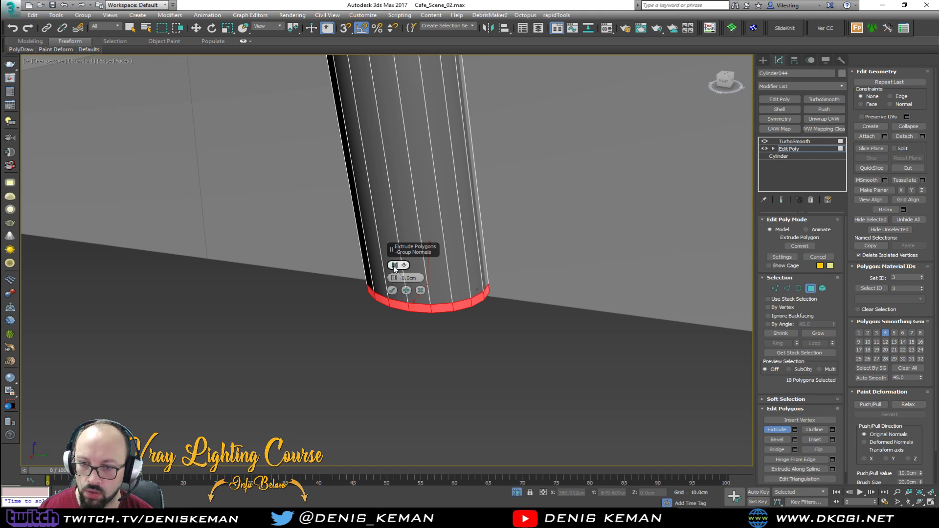
{"action": "left_click_drag", "start_coordinate": [397, 279], "coordinate": [398, 268]}
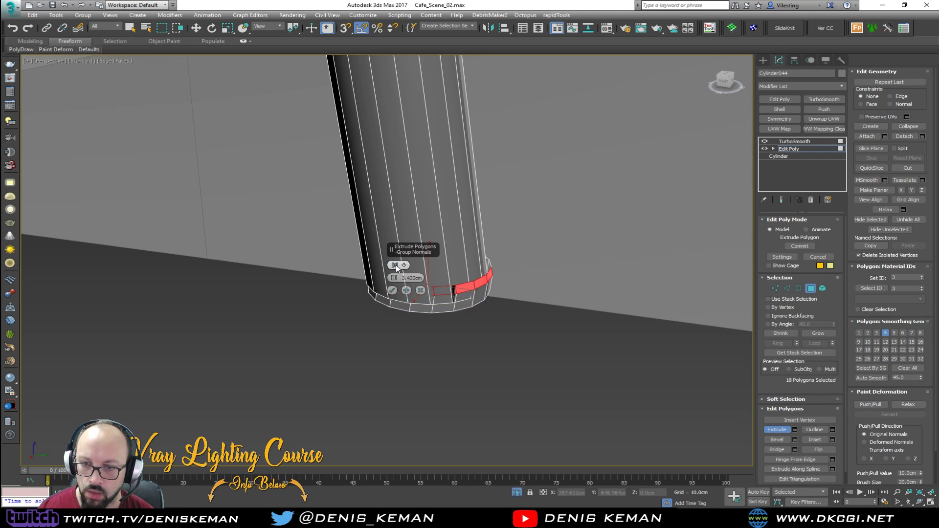
{"action": "left_click", "coordinate": [395, 265]}
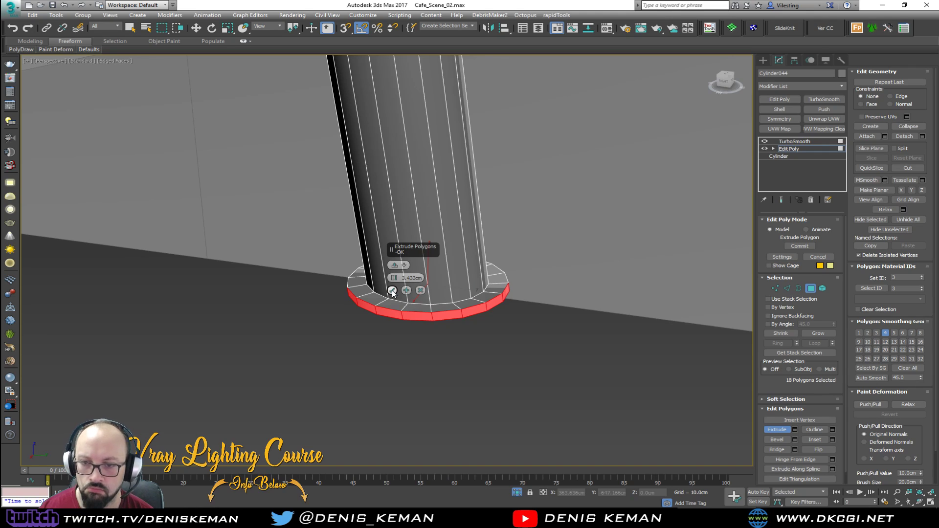
{"action": "left_click_drag", "start_coordinate": [394, 283], "coordinate": [394, 273]}
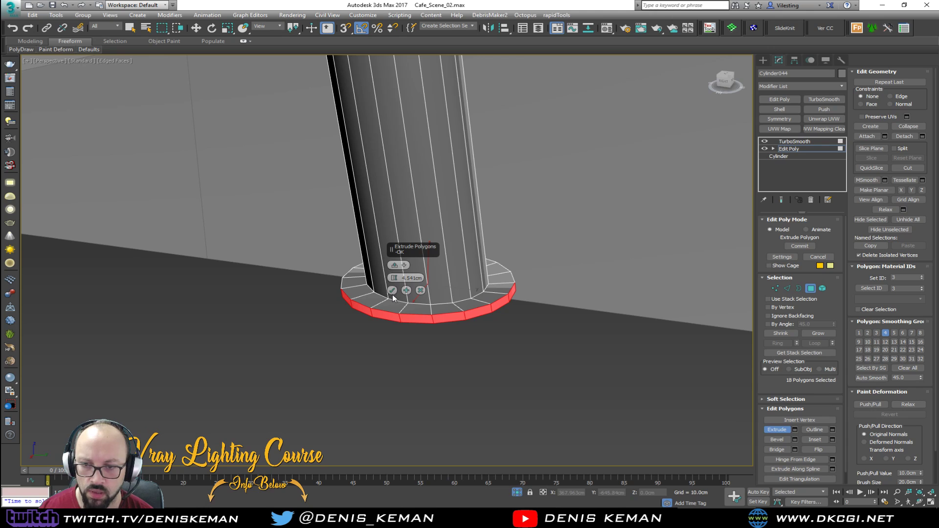
{"action": "key", "text": "Return"}
{"action": "left_click", "coordinate": [392, 292]}
Delete the faces on the underside of the leaning post's flange, using its inner border.
{"action": "middle_click_drag", "start_coordinate": [392, 292], "coordinate": [416, 268], "text": "alt"}
{"action": "key", "text": "3"}
{"action": "left_click", "coordinate": [422, 267]}
{"action": "key", "text": "w"}
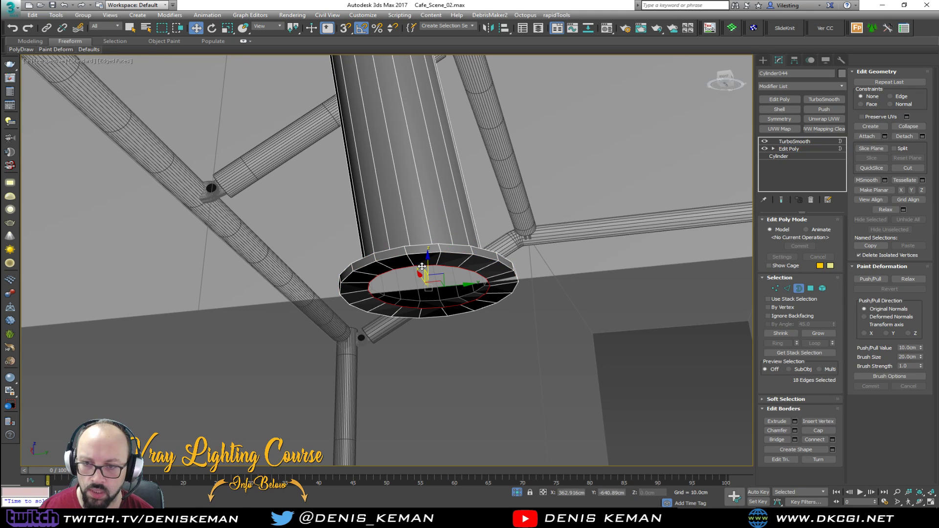
{"action": "key", "text": "Delete"}
{"action": "key", "text": "3"}
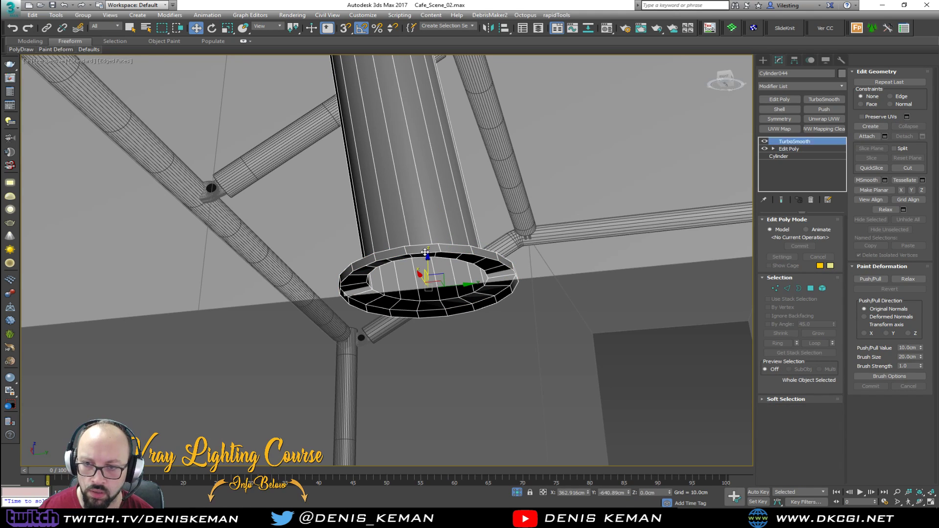
Insert supporting edge loops on both sides of the post-to-flange joint and along the flange's outer rim, and restore the smoothed result.
{"action": "key", "text": "Page_Up"}
{"action": "key", "text": "Page_Down"}
{"action": "key", "text": "2"}
{"action": "left_click", "coordinate": [422, 243]}
{"action": "middle_click_drag", "start_coordinate": [421, 243], "coordinate": [412, 265], "text": "alt"}
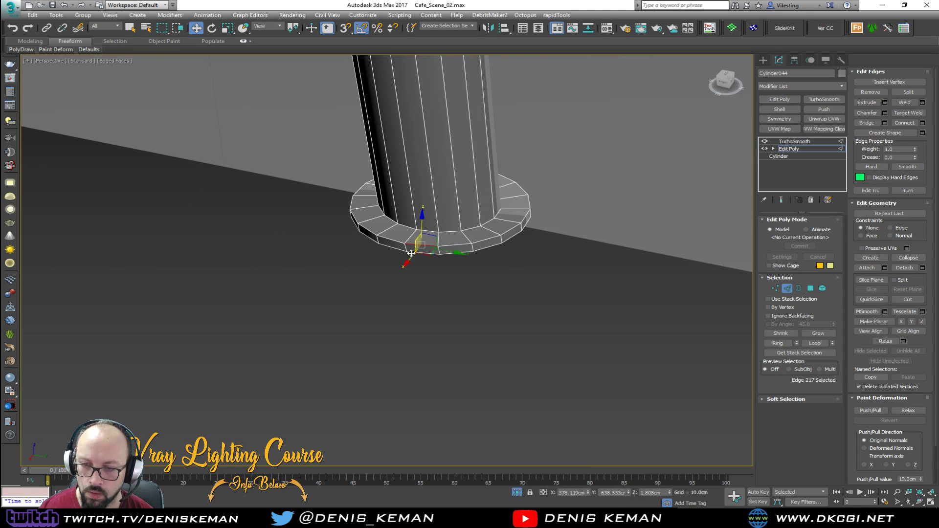
{"action": "scroll", "coordinate": [413, 265], "scroll_direction": "up", "scroll_amount": 4}
{"action": "left_click", "coordinate": [449, 223]}
{"action": "left_click", "coordinate": [446, 232]}
{"action": "left_click", "coordinate": [427, 257]}
{"action": "left_click", "coordinate": [423, 268]}
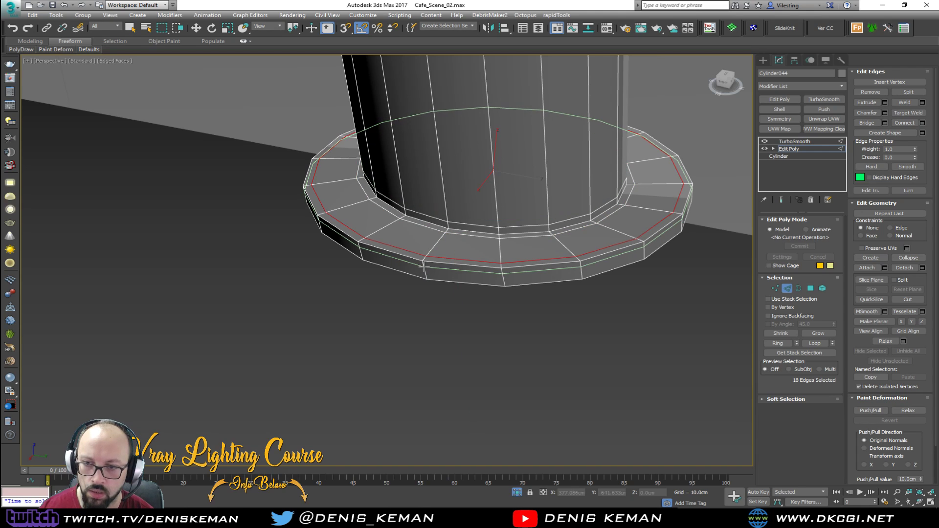
{"action": "key", "text": "w"}
{"action": "left_click", "coordinate": [797, 141]}
Insert an edge loop around the vertical corner post just above its bottom end.
{"action": "left_click", "coordinate": [608, 312]}
{"action": "key", "text": "F4"}
{"action": "middle_click_drag", "start_coordinate": [511, 274], "coordinate": [473, 343]}
{"action": "scroll", "coordinate": [474, 342], "scroll_direction": "down", "scroll_amount": 10}
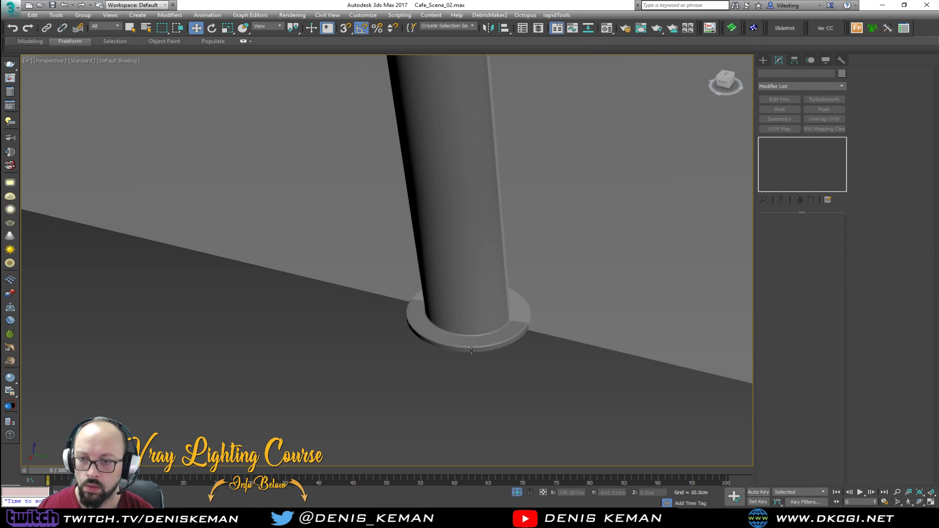
{"action": "mouse_move", "coordinate": [474, 307]}
{"action": "middle_mouse_down"}
{"action": "mouse_move", "coordinate": [458, 315]}
{"action": "mouse_move", "coordinate": [510, 303]}
{"action": "mouse_move", "coordinate": [468, 307]}
{"action": "middle_mouse_up"}
{"action": "left_click", "coordinate": [440, 294]}
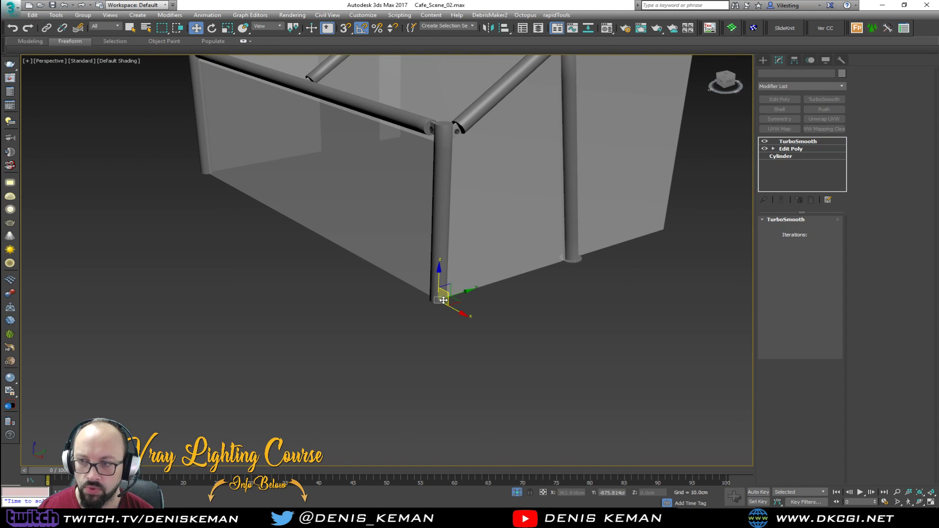
{"action": "scroll", "coordinate": [440, 293], "scroll_direction": "up", "scroll_amount": 5}
{"action": "left_click", "coordinate": [811, 148]}
{"action": "mouse_move", "coordinate": [520, 271]}
{"action": "middle_mouse_down", "text": "alt"}
{"action": "mouse_move", "coordinate": [513, 225]}
{"action": "mouse_move", "coordinate": [498, 272]}
{"action": "middle_mouse_up", "text": "alt"}
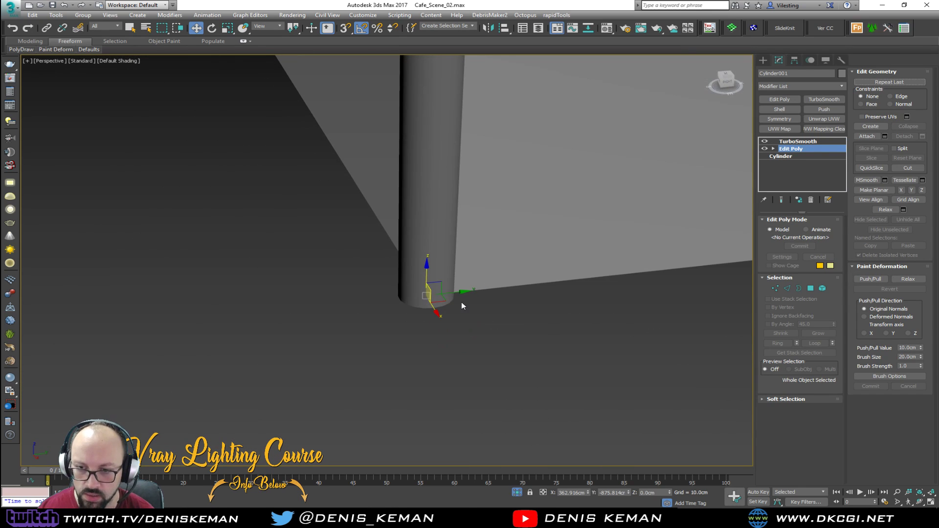
{"action": "key", "text": "F4"}
{"action": "scroll", "coordinate": [431, 297], "scroll_direction": "up", "scroll_amount": 3}
{"action": "key", "text": "e"}
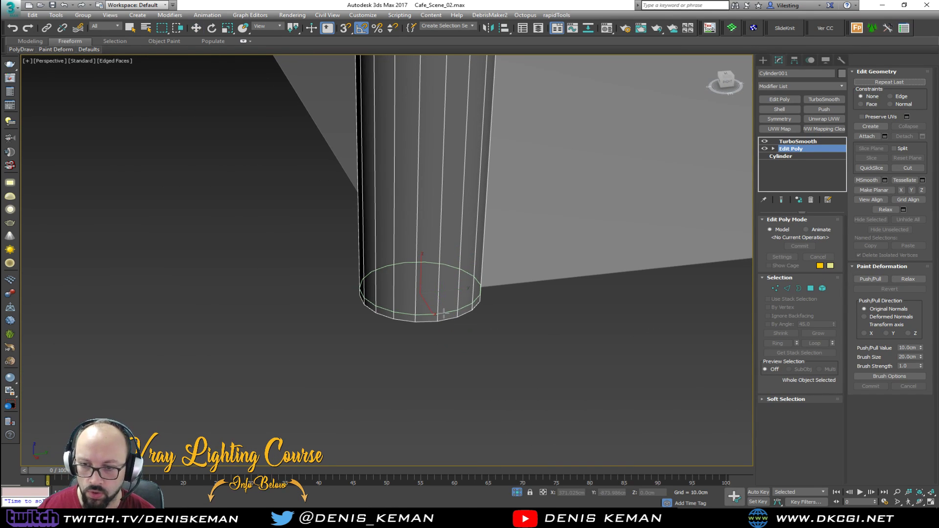
{"action": "left_click", "coordinate": [444, 312]}
{"action": "key", "text": "2"}
{"action": "key", "text": "w"}
Extrude the ring of polygons at the vertical corner post's foot outward 5 cm along local normals to form a flange.
{"action": "left_click", "coordinate": [438, 316]}
{"action": "left_click", "coordinate": [459, 313], "text": "shift"}
{"action": "left_click", "coordinate": [811, 289], "text": "ctrl"}
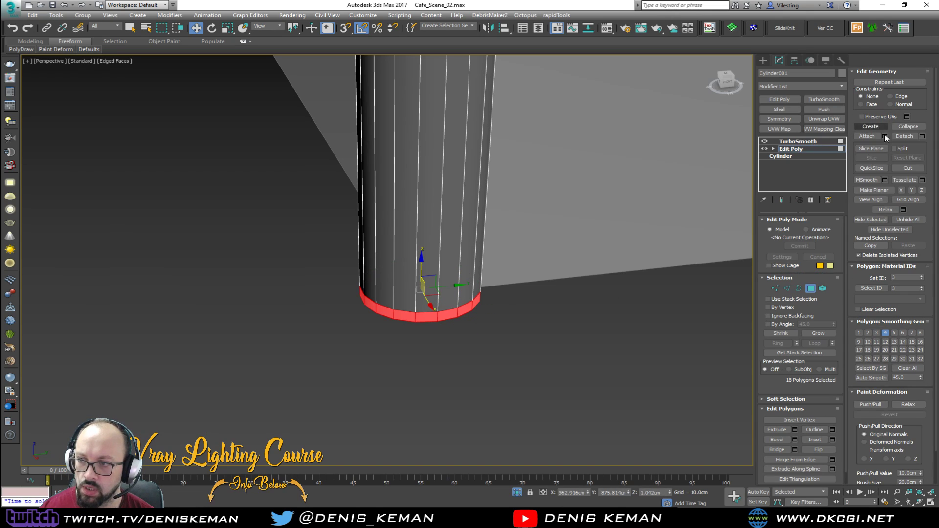
{"action": "left_click", "coordinate": [795, 430]}
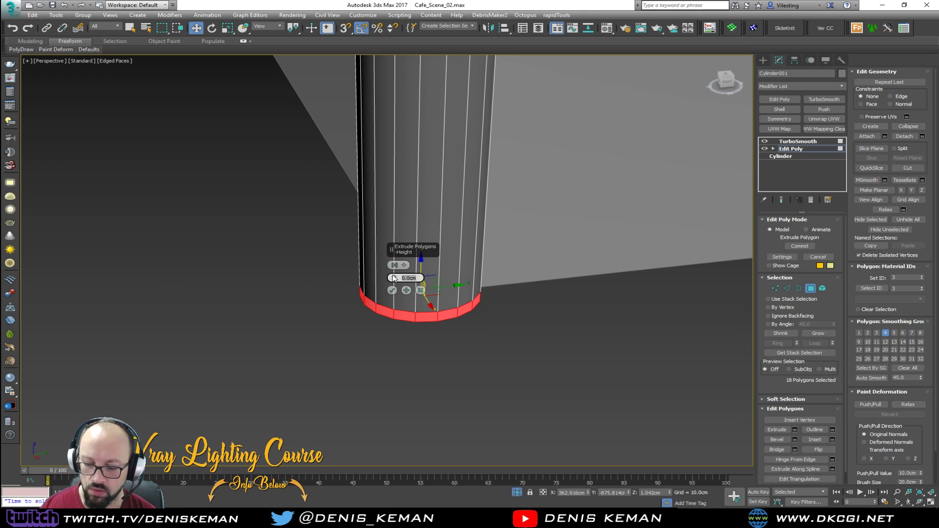
{"action": "type", "text": "5"}
{"action": "key", "text": "Return"}
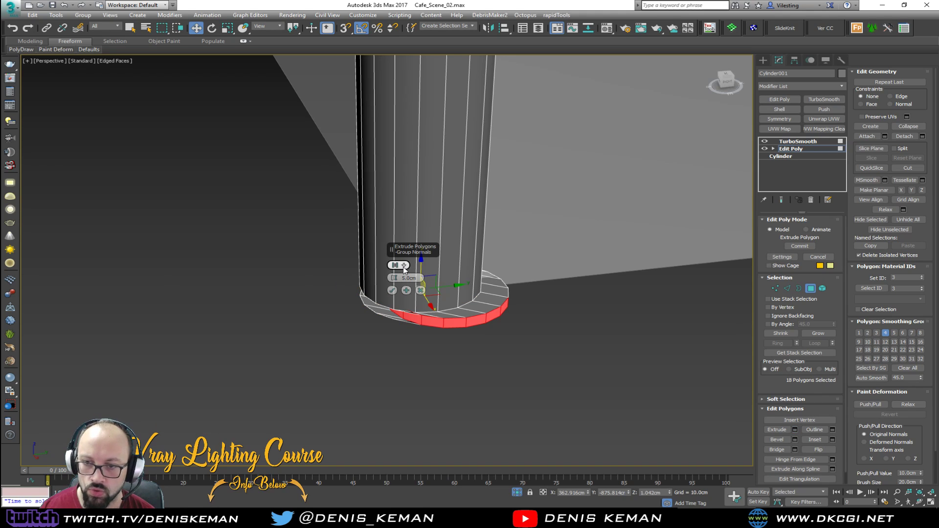
{"action": "left_click", "coordinate": [403, 267]}
{"action": "left_click", "coordinate": [430, 279]}
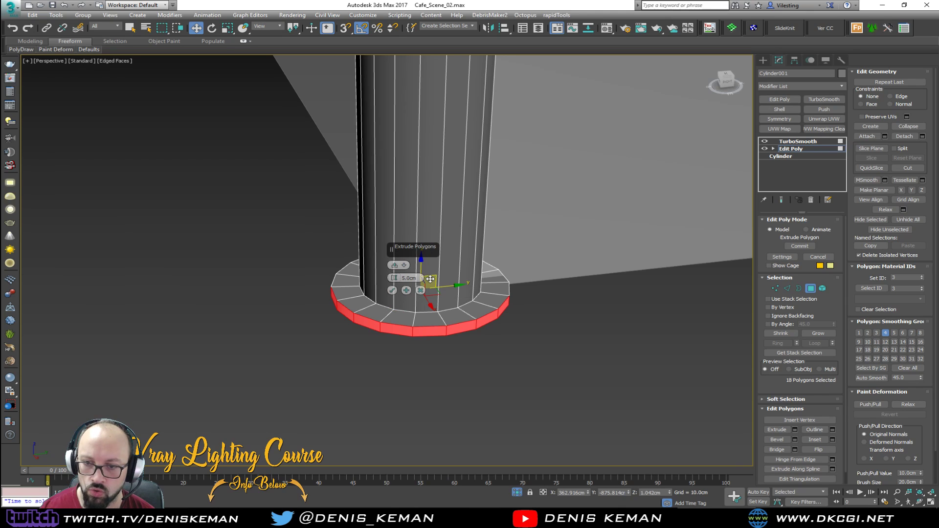
{"action": "left_click", "coordinate": [392, 290]}
Insert a supporting edge loop around the vertical corner post just above the flange, and check the flange's underside.
{"action": "scroll", "coordinate": [365, 338], "scroll_direction": "up", "scroll_amount": 3}
{"action": "key", "text": "q"}
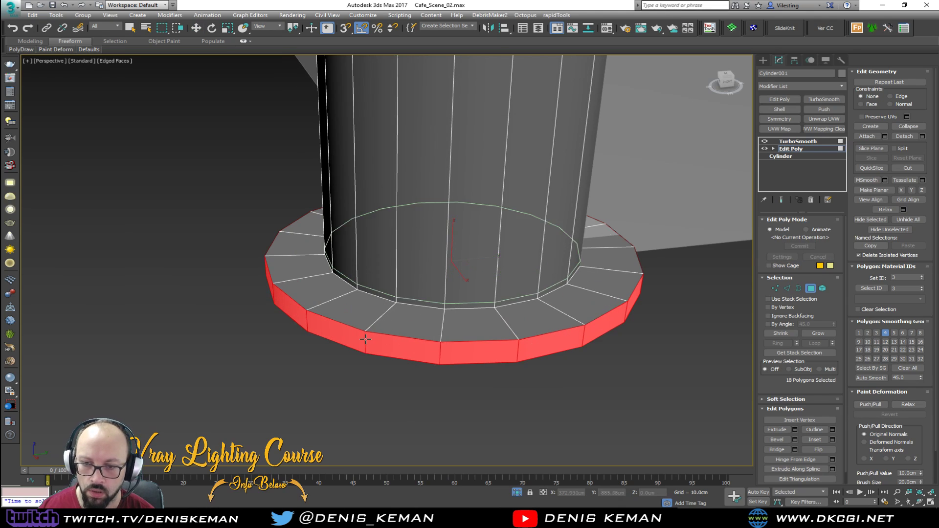
{"action": "key", "text": "2"}
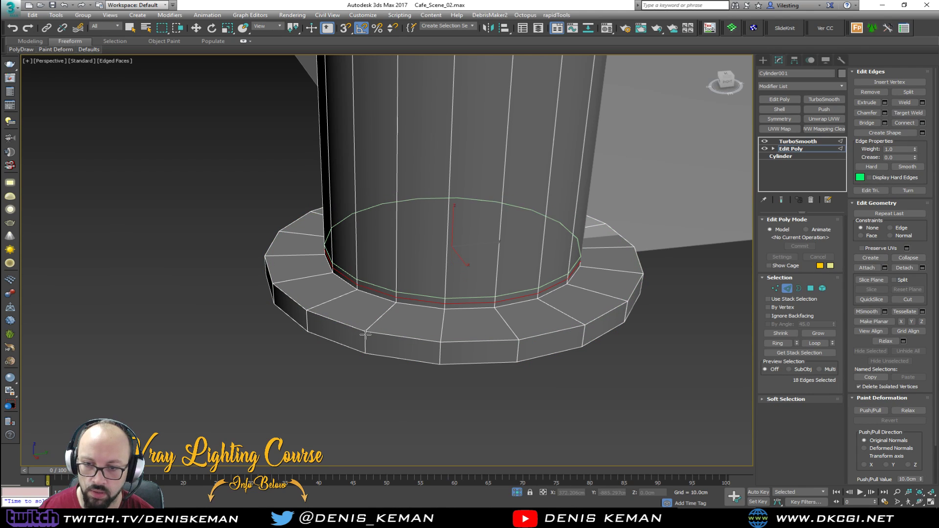
{"action": "key", "text": "w"}
{"action": "middle_click_drag", "start_coordinate": [365, 338], "coordinate": [376, 297], "text": "alt"}
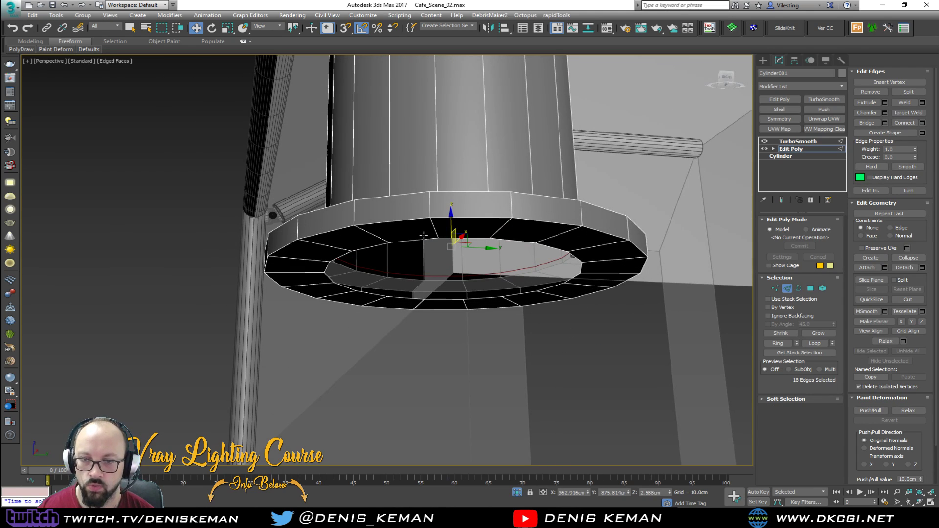
{"action": "key", "text": "3"}
{"action": "key", "text": "2"}
{"action": "left_click", "coordinate": [432, 208]}
{"action": "middle_click_drag", "start_coordinate": [432, 209], "coordinate": [410, 250], "text": "alt"}
{"action": "key", "text": "alt+1"}
{"action": "scroll", "coordinate": [390, 221], "scroll_direction": "down", "scroll_amount": 2}
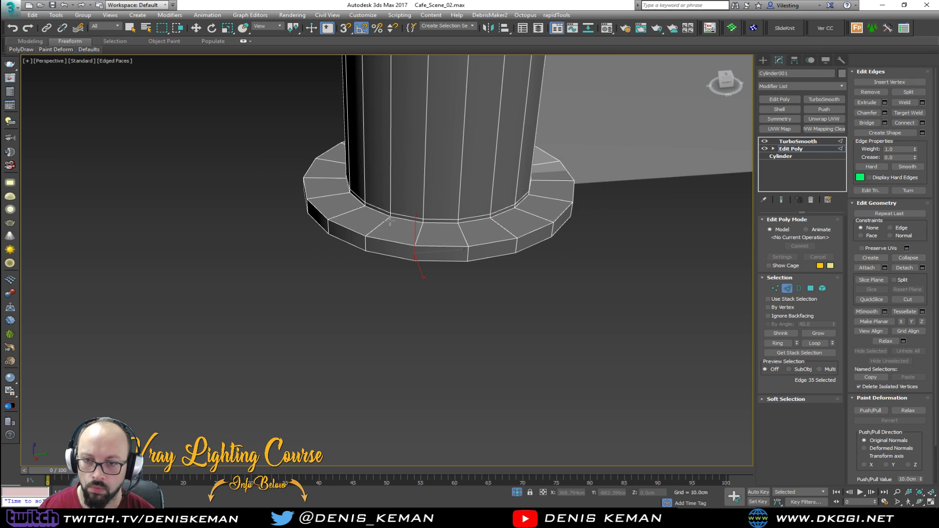
Insert supporting edge loops on the flange's top face around the post and along its outer rim, and restore the smoothed result.
{"action": "left_click", "coordinate": [387, 218]}
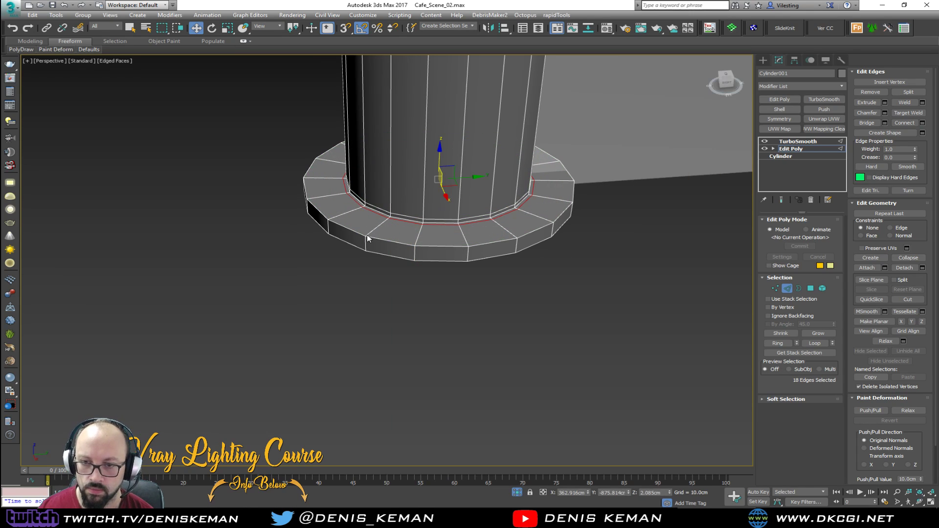
{"action": "scroll", "coordinate": [380, 237], "scroll_direction": "up", "scroll_amount": 3}
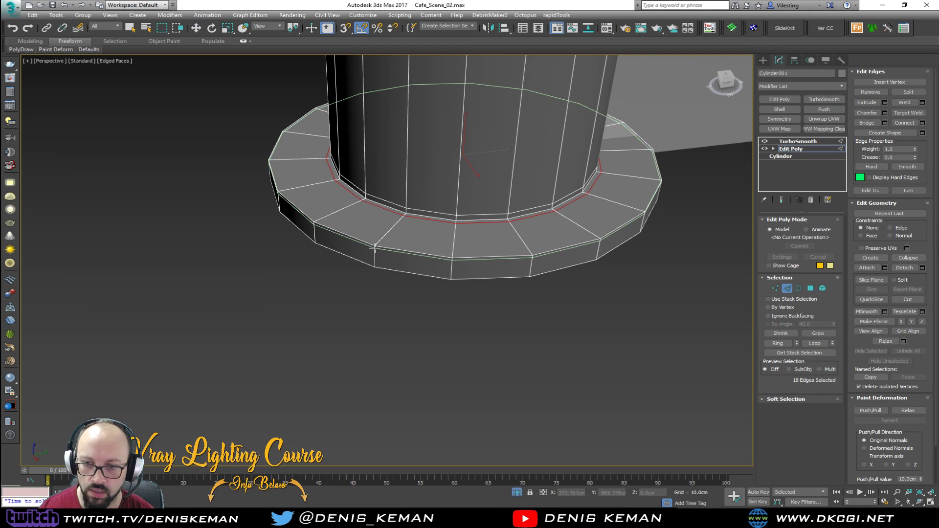
{"action": "left_click", "coordinate": [374, 246]}
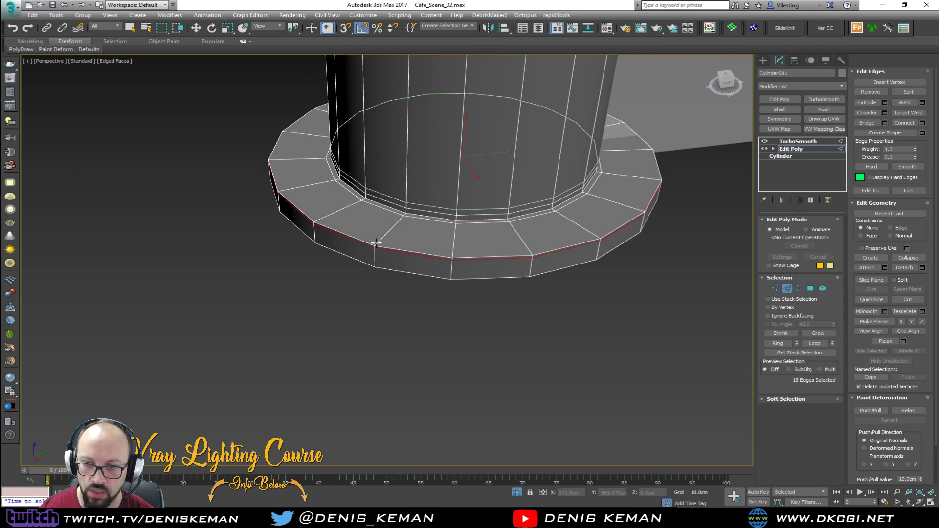
{"action": "key", "text": "w"}
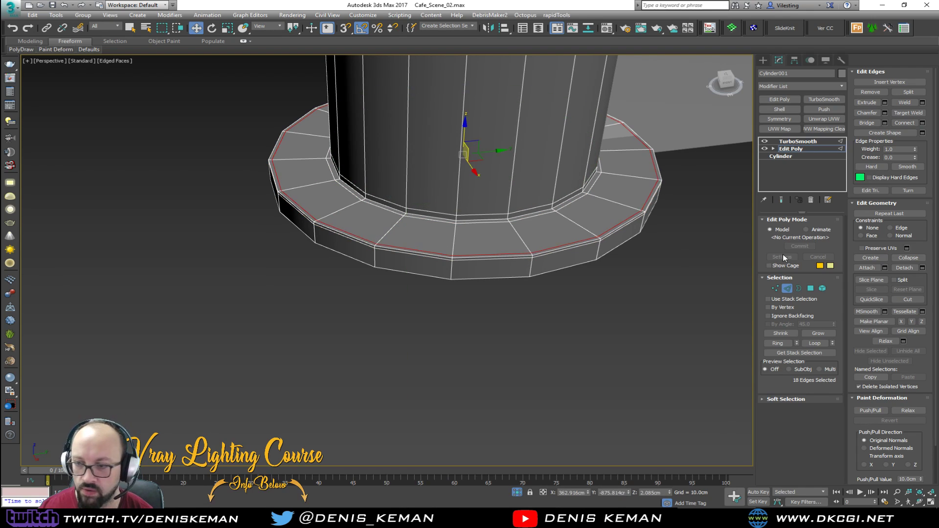
{"action": "left_click", "coordinate": [790, 291]}
{"action": "scroll", "coordinate": [421, 148], "scroll_direction": "down", "scroll_amount": 3}
{"action": "middle_click_drag", "start_coordinate": [421, 149], "coordinate": [275, 268]}
{"action": "key", "text": "F4"}
{"action": "left_click", "coordinate": [533, 328]}
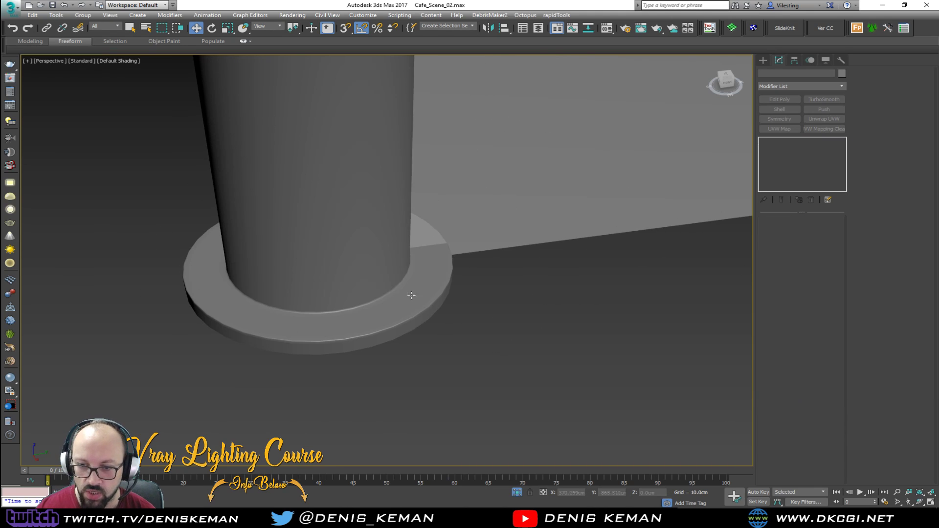
{"action": "key", "text": "F4"}
Copy the leaning post with its flange and top hinge parts to the opposite end of the frame.
{"action": "scroll", "coordinate": [369, 203], "scroll_direction": "down", "scroll_amount": 10}
{"action": "middle_click_drag", "start_coordinate": [397, 248], "coordinate": [369, 249], "text": "alt"}
{"action": "middle_click_drag", "start_coordinate": [457, 181], "coordinate": [432, 254], "text": "alt"}
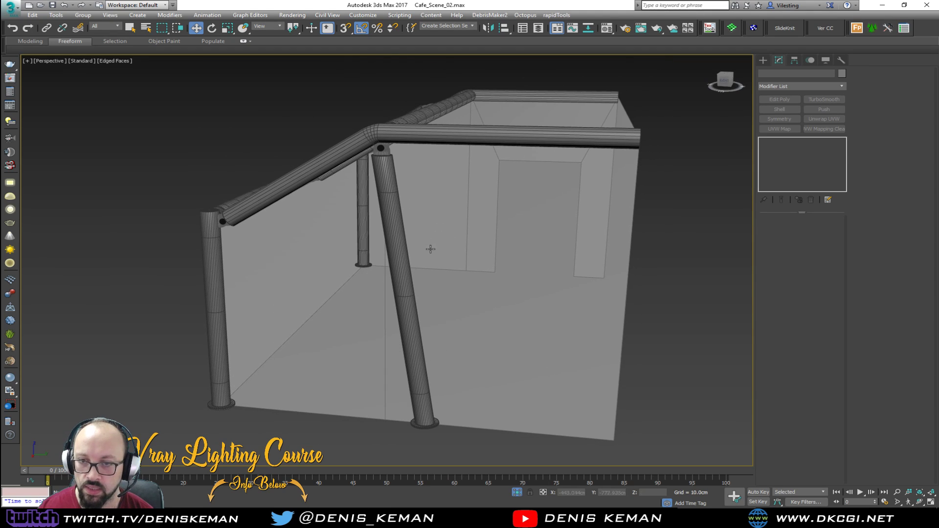
{"action": "scroll", "coordinate": [386, 156], "scroll_direction": "up", "scroll_amount": 3}
{"action": "left_click", "coordinate": [378, 142]}
{"action": "scroll", "coordinate": [378, 141], "scroll_direction": "up", "scroll_amount": 5}
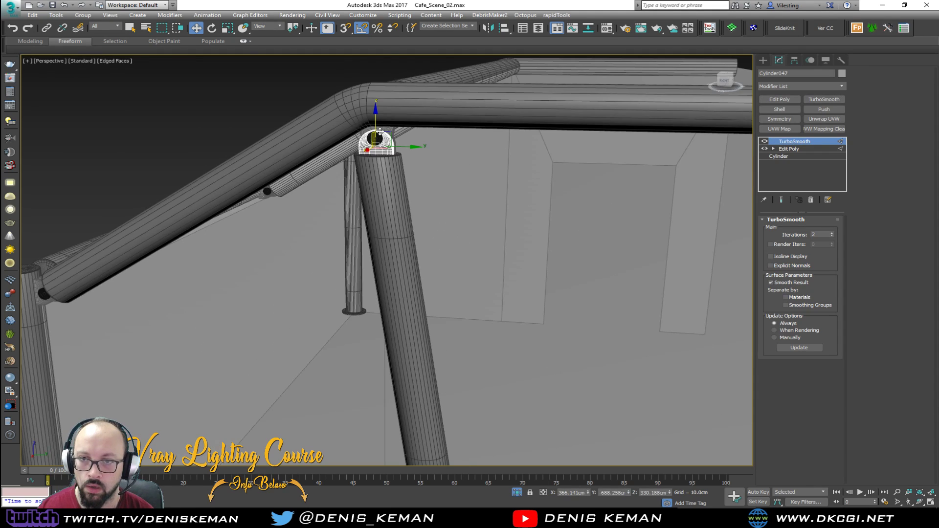
{"action": "left_click", "coordinate": [378, 142], "text": "ctrl"}
{"action": "left_click", "coordinate": [395, 130], "text": "ctrl"}
{"action": "middle_click_drag", "start_coordinate": [412, 156], "coordinate": [357, 166], "text": "alt"}
{"action": "left_click", "coordinate": [367, 173], "text": "ctrl"}
{"action": "left_click", "coordinate": [377, 203], "text": "ctrl"}
{"action": "middle_click_drag", "start_coordinate": [387, 220], "coordinate": [472, 247], "text": "alt"}
{"action": "scroll", "coordinate": [473, 248], "scroll_direction": "down", "scroll_amount": 5}
{"action": "scroll", "coordinate": [498, 234], "scroll_direction": "down", "scroll_amount": 3}
{"action": "middle_click_drag", "start_coordinate": [548, 223], "coordinate": [246, 192]}
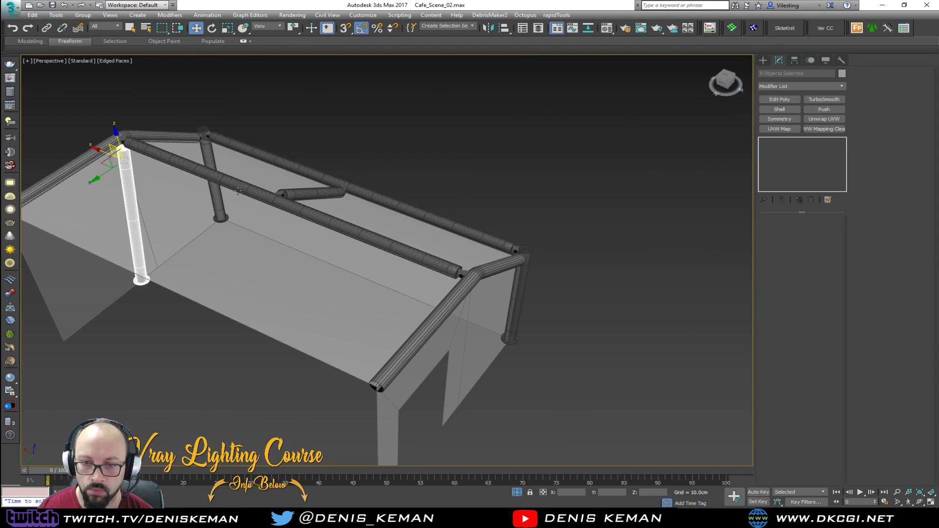
{"action": "left_click_drag", "start_coordinate": [105, 152], "coordinate": [452, 291]}
{"action": "left_click", "coordinate": [482, 294]}
Align the copied leaning post and its hinge with the bent roof pipe at that end of the frame.
{"action": "middle_click_drag", "start_coordinate": [484, 293], "coordinate": [350, 210], "text": "alt"}
{"action": "scroll", "coordinate": [397, 127], "scroll_direction": "up", "scroll_amount": 4}
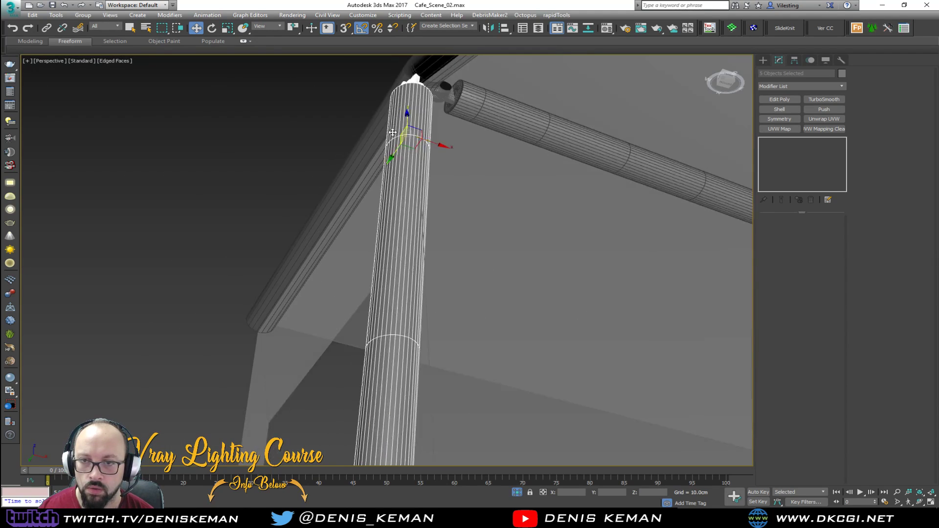
{"action": "middle_click_drag", "start_coordinate": [415, 113], "coordinate": [420, 218]}
{"action": "scroll", "coordinate": [421, 229], "scroll_direction": "up", "scroll_amount": 1}
{"action": "left_click_drag", "start_coordinate": [413, 304], "coordinate": [440, 311]}
{"action": "middle_click_drag", "start_coordinate": [431, 264], "coordinate": [582, 303], "text": "alt"}
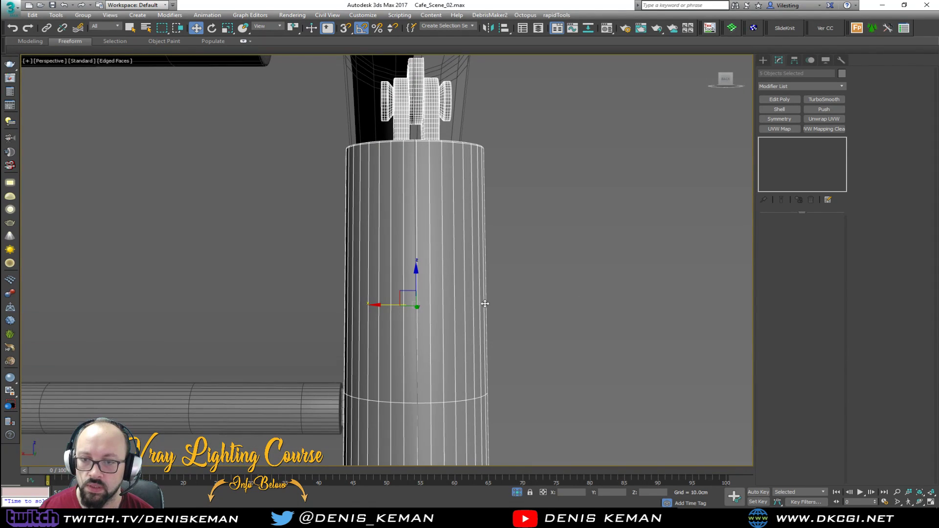
{"action": "left_click_drag", "start_coordinate": [396, 304], "coordinate": [392, 306]}
{"action": "middle_click_drag", "start_coordinate": [405, 297], "coordinate": [308, 306], "text": "alt"}
{"action": "scroll", "coordinate": [308, 306], "scroll_direction": "down", "scroll_amount": 7}
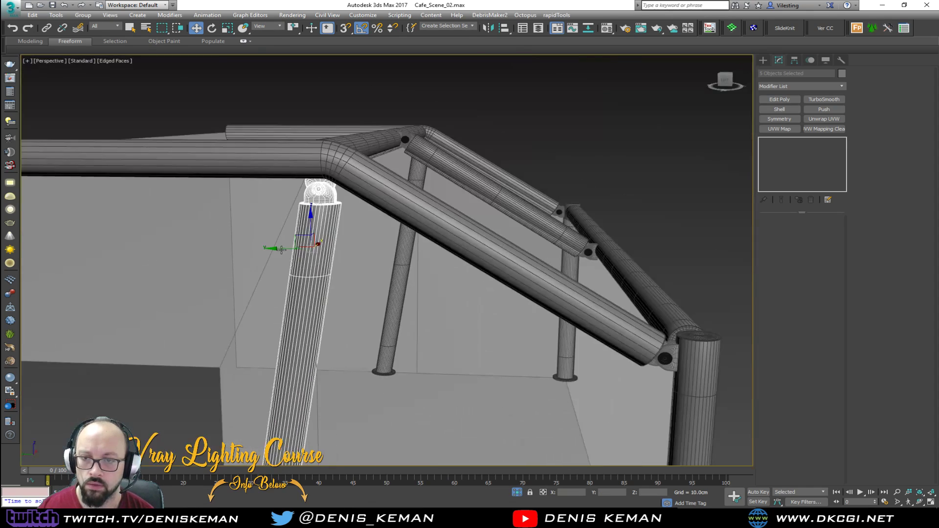
Inspect the frame's posts, roof pipes and hinge joints from several sides in plain shading without edges.
{"action": "left_click", "coordinate": [688, 252]}
{"action": "key", "text": "F4"}
{"action": "middle_click_drag", "start_coordinate": [471, 292], "coordinate": [459, 218]}
{"action": "middle_click_drag", "start_coordinate": [469, 260], "coordinate": [337, 254], "text": "alt"}
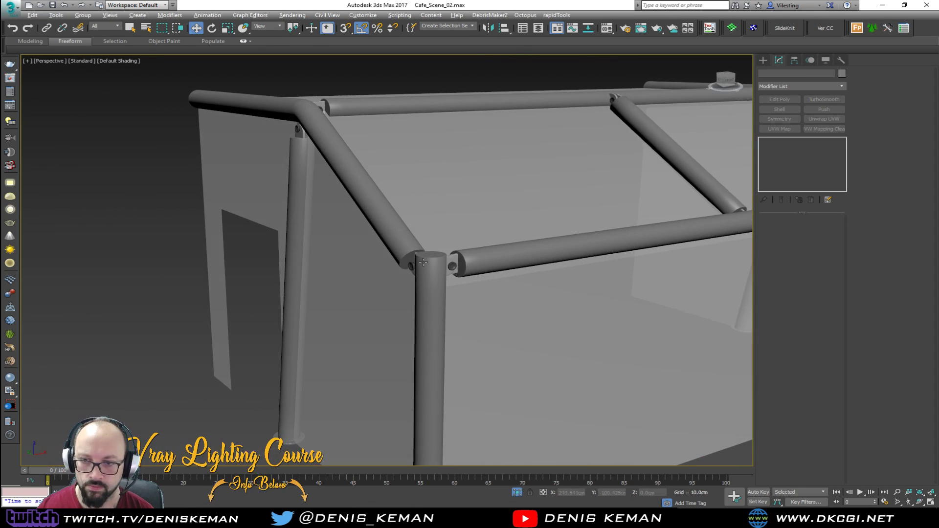
{"action": "scroll", "coordinate": [302, 211], "scroll_direction": "down", "scroll_amount": 6}
{"action": "middle_click_drag", "start_coordinate": [303, 211], "coordinate": [350, 230], "text": "alt"}
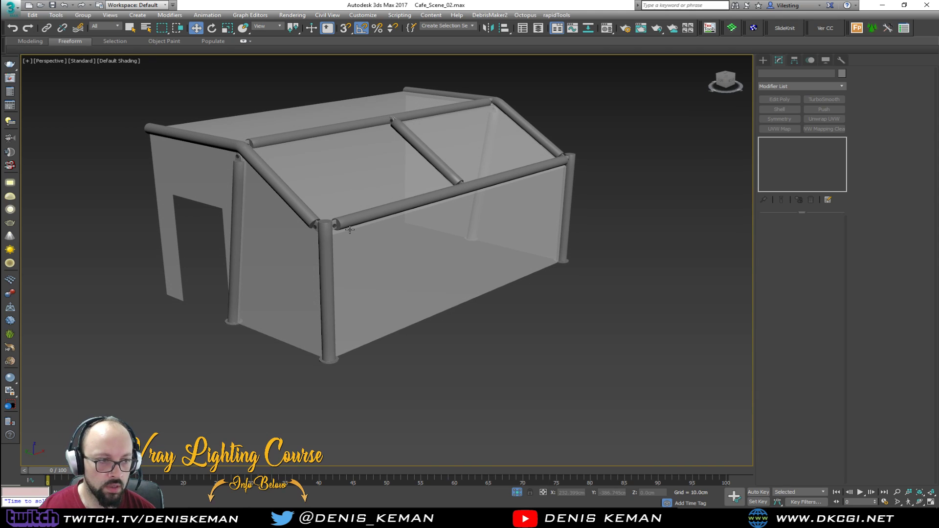
{"action": "scroll", "coordinate": [337, 224], "scroll_direction": "up", "scroll_amount": 10}
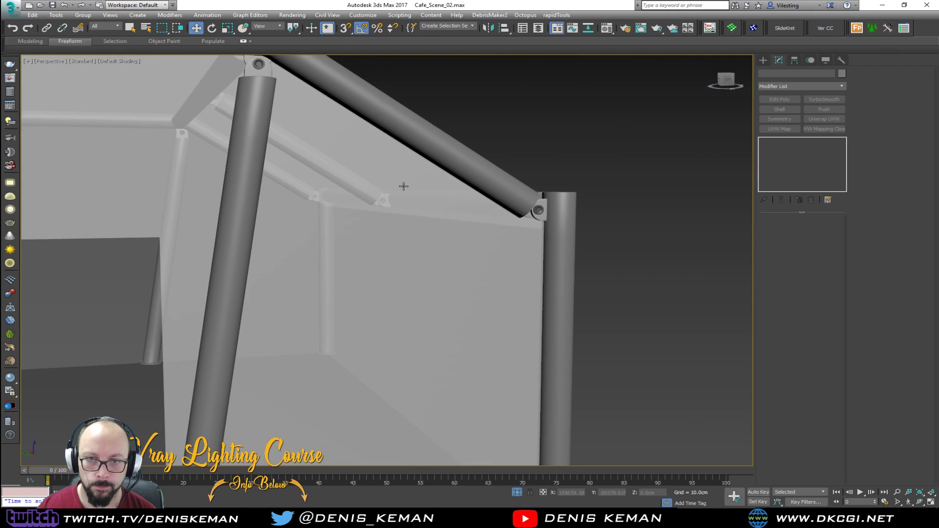
{"action": "middle_click_drag", "start_coordinate": [403, 186], "coordinate": [243, 208], "text": "alt"}
{"action": "middle_click_drag", "start_coordinate": [244, 207], "coordinate": [234, 147]}
{"action": "left_click", "coordinate": [342, 200]}
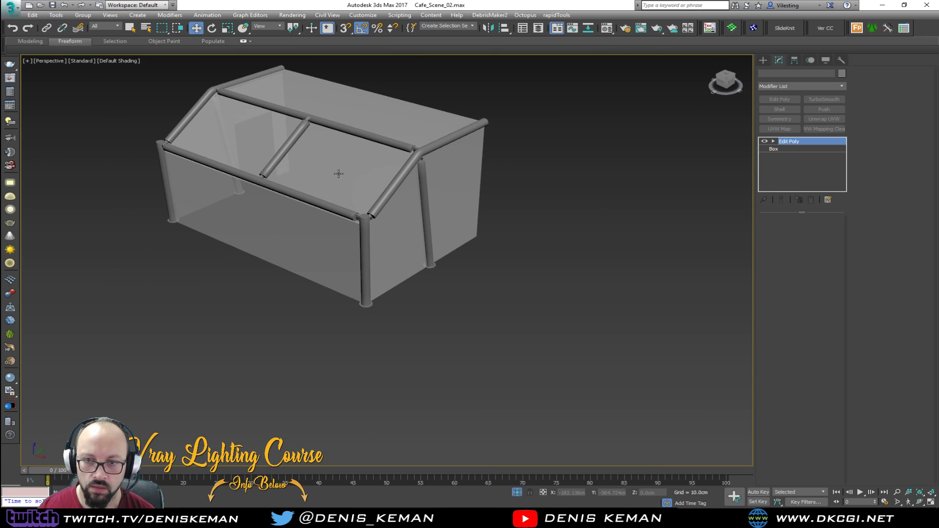
{"action": "middle_click_drag", "start_coordinate": [335, 177], "coordinate": [465, 187], "text": "alt"}
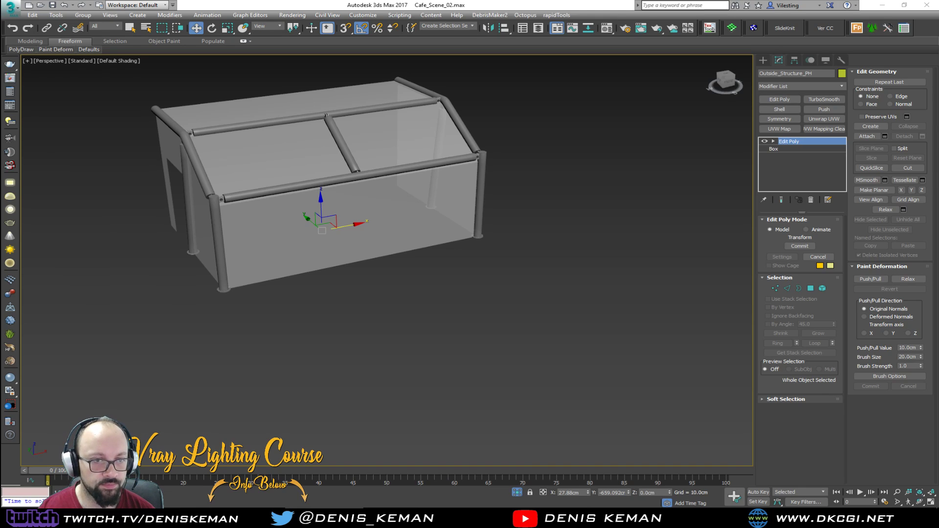
{"action": "left_click", "coordinate": [211, 170]}
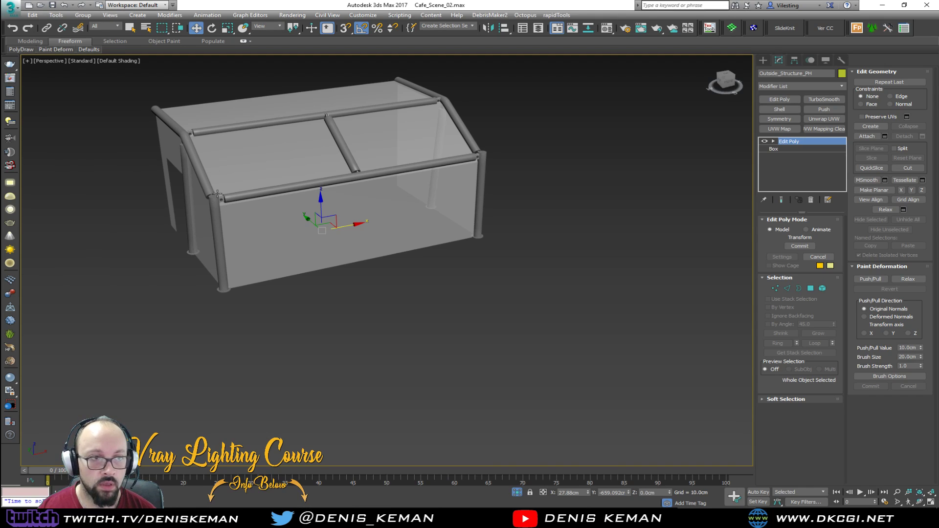
{"action": "scroll", "coordinate": [259, 232], "scroll_direction": "up", "scroll_amount": 6}
{"action": "scroll", "coordinate": [309, 252], "scroll_direction": "down", "scroll_amount": 2}
{"action": "key", "text": "F4"}
{"action": "key", "text": "F4"}
{"action": "middle_click_drag", "start_coordinate": [309, 252], "coordinate": [348, 254], "text": "alt"}
{"action": "scroll", "coordinate": [503, 269], "scroll_direction": "up", "scroll_amount": 2}
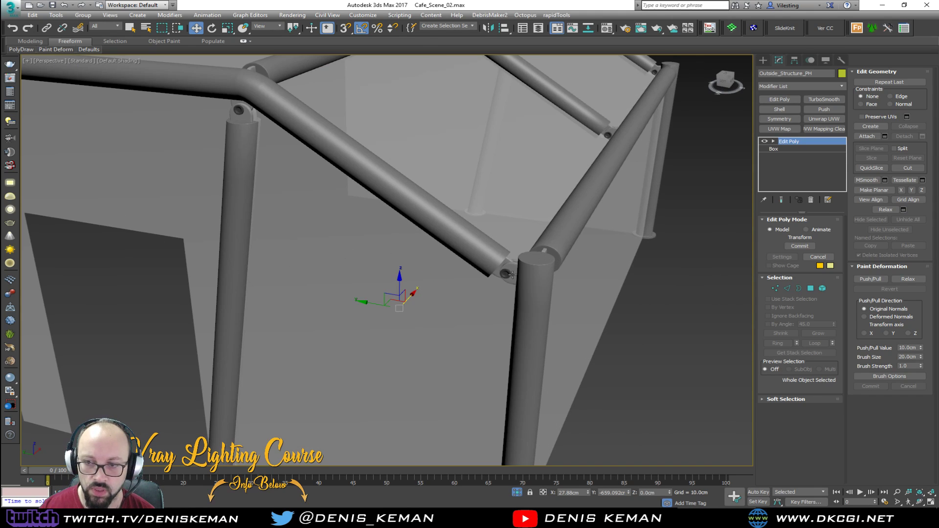
{"action": "middle_click_drag", "start_coordinate": [510, 268], "coordinate": [464, 286], "text": "alt"}
{"action": "middle_click_drag", "start_coordinate": [313, 175], "coordinate": [434, 191]}
{"action": "scroll", "coordinate": [433, 191], "scroll_direction": "down", "scroll_amount": 3}
{"action": "middle_click_drag", "start_coordinate": [404, 149], "coordinate": [376, 184], "text": "alt"}
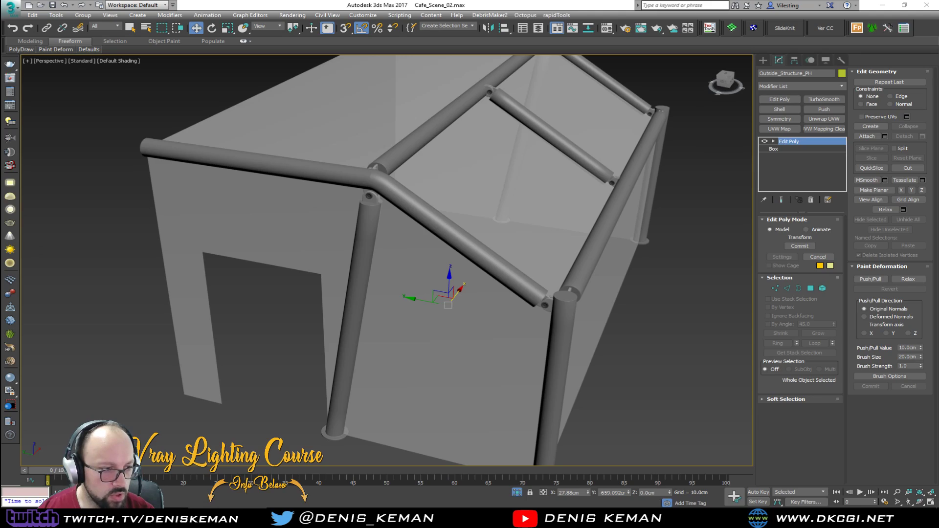
Switch to the browser and examine the roof beams, leaning posts and corner joints in the CoffeeLab virtual tour.
{"action": "left_click_drag", "start_coordinate": [0, 147], "coordinate": [553, 72]}
{"action": "double_click", "coordinate": [553, 71]}
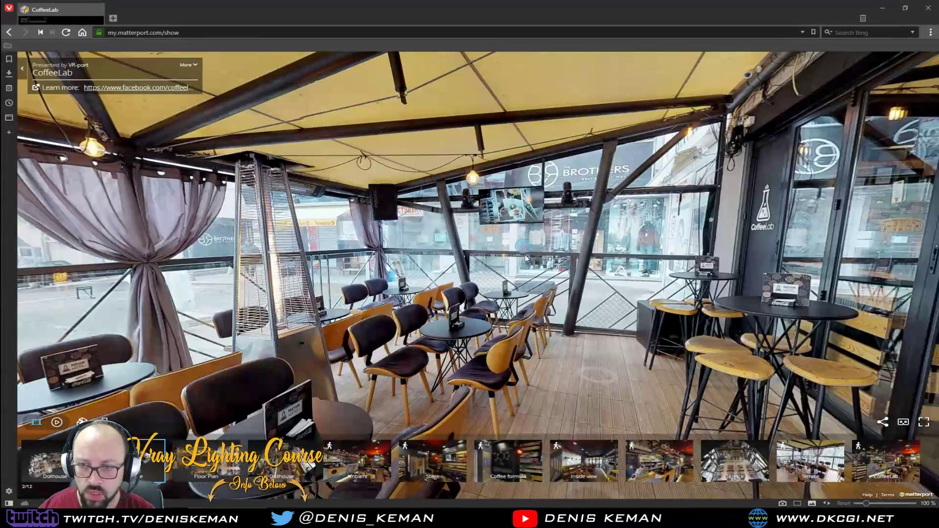
{"action": "left_click_drag", "start_coordinate": [319, 192], "coordinate": [310, 281]}
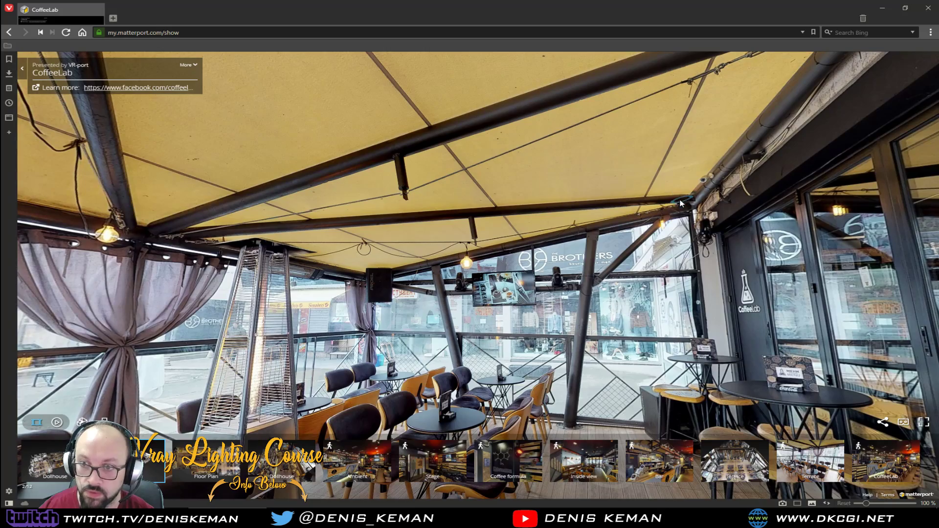
{"action": "left_click_drag", "start_coordinate": [349, 219], "coordinate": [256, 270]}
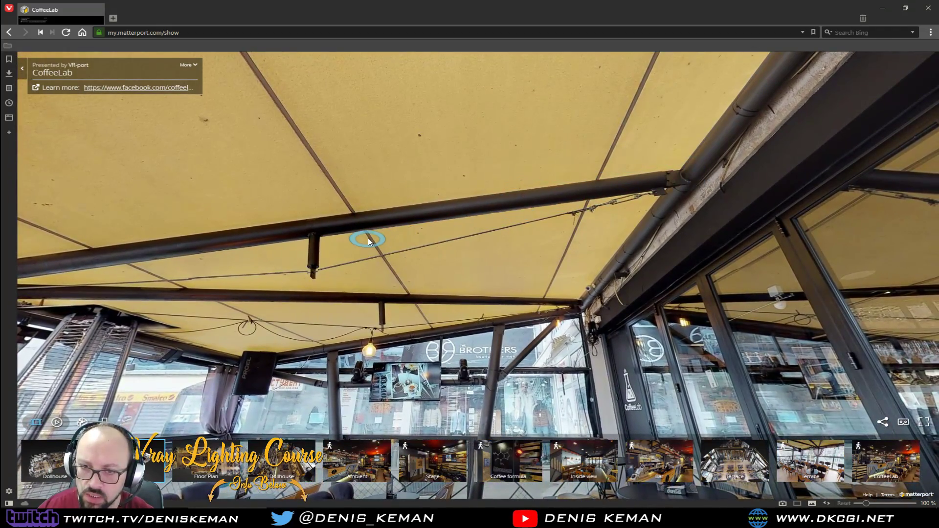
{"action": "left_click", "coordinate": [353, 306]}
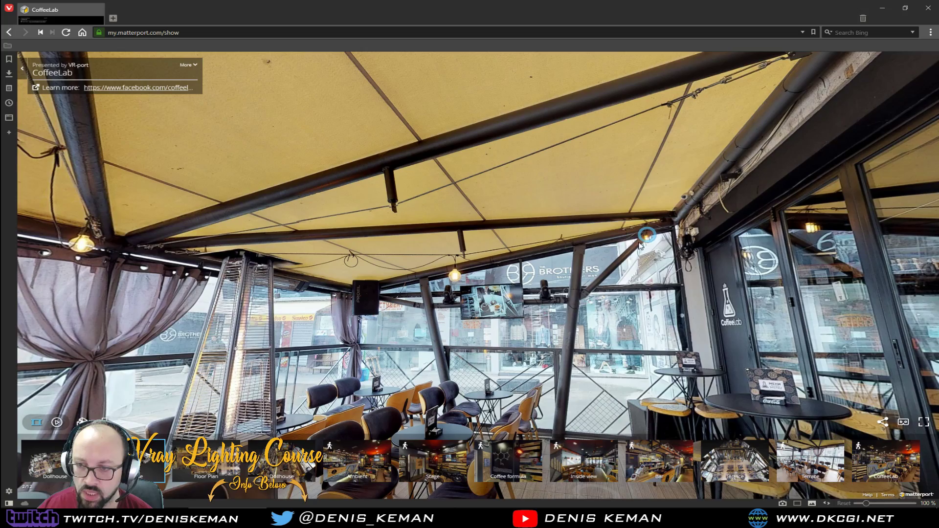
{"action": "left_click_drag", "start_coordinate": [203, 292], "coordinate": [616, 271]}
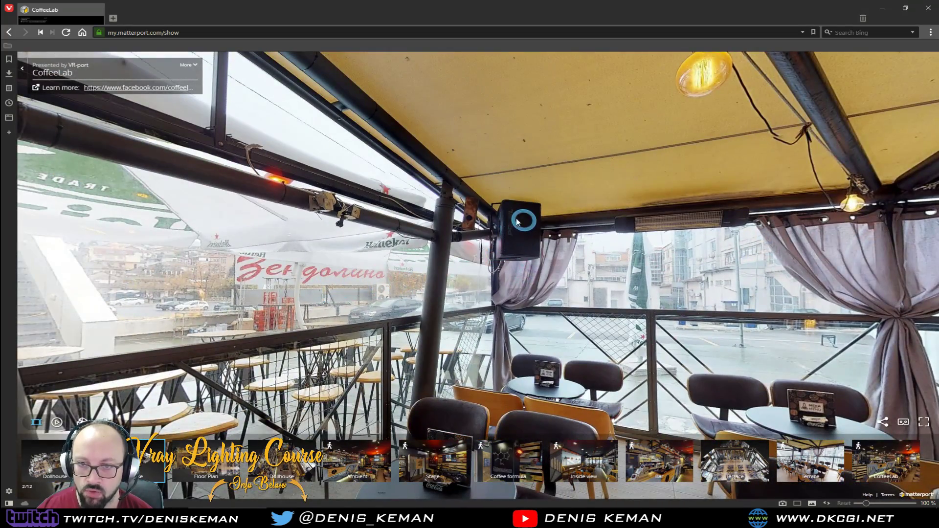
{"action": "left_click", "coordinate": [522, 221]}
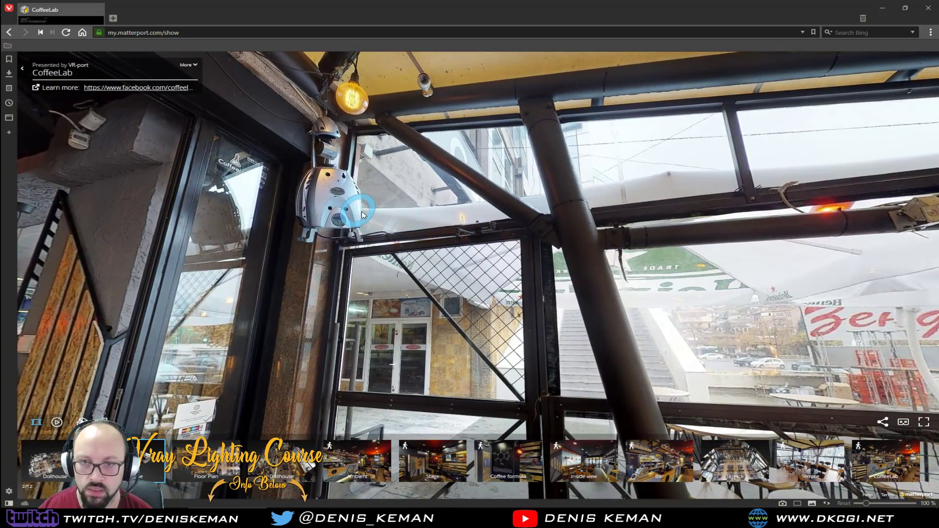
{"action": "left_click", "coordinate": [387, 210]}
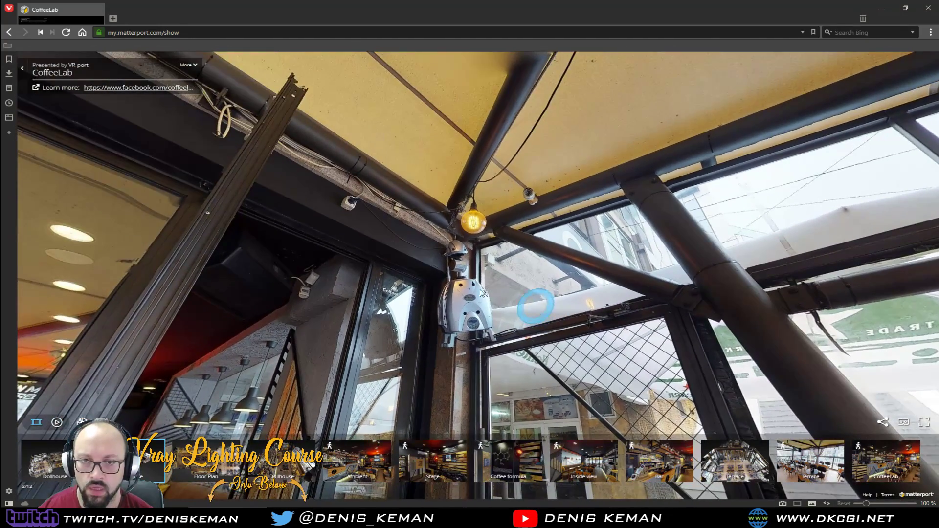
{"action": "left_click", "coordinate": [634, 323]}
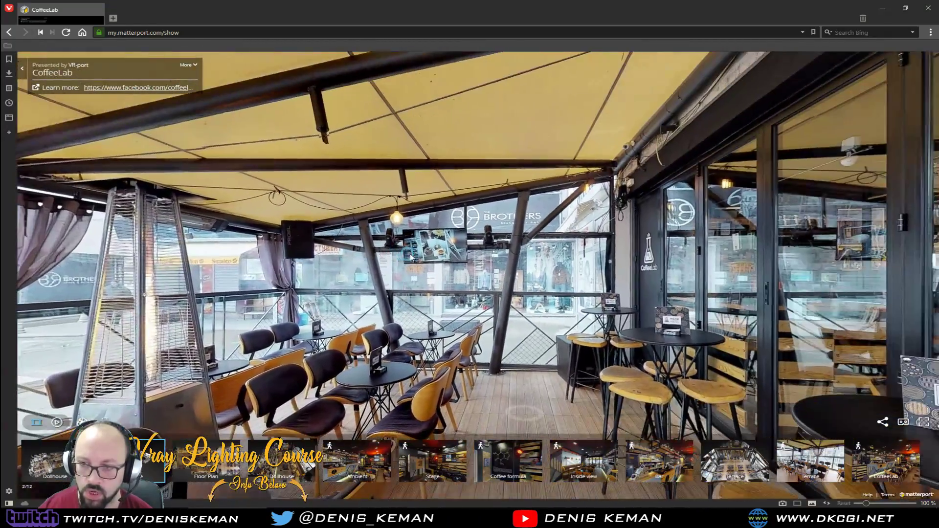
Return to 3ds Max, end the isolation to bring back the full café scene, and delete the Outside_Structure_PH placeholder.
{"action": "left_click", "coordinate": [410, 258]}
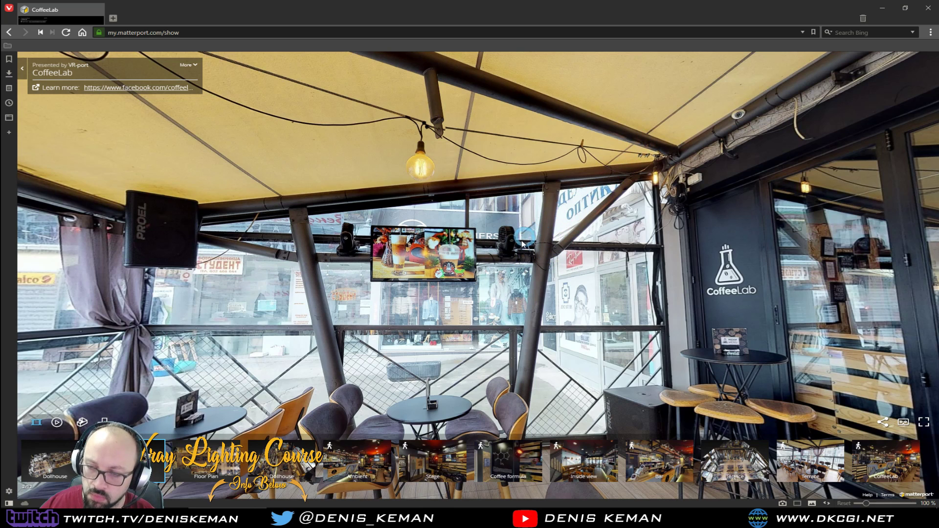
{"action": "left_click", "coordinate": [882, 8]}
{"action": "middle_click_drag", "start_coordinate": [416, 264], "coordinate": [418, 303], "text": "alt"}
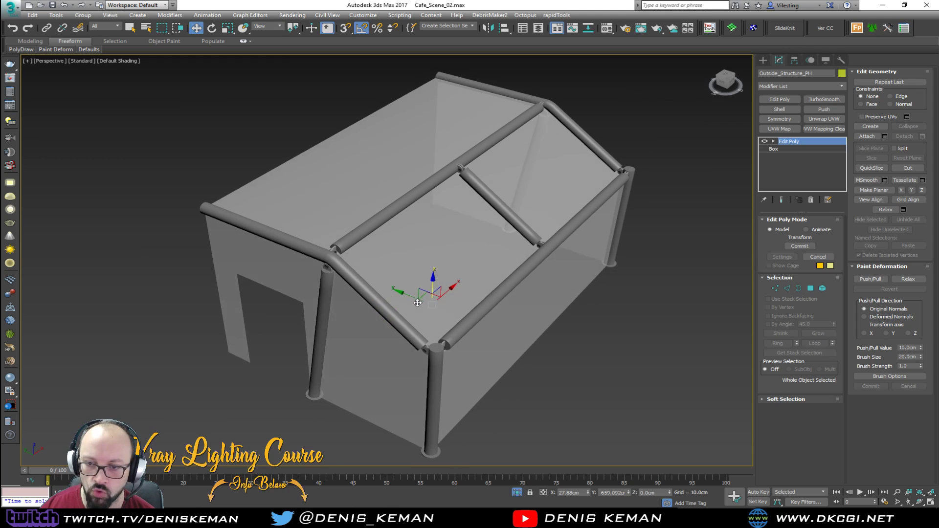
{"action": "scroll", "coordinate": [417, 303], "scroll_direction": "down", "scroll_amount": 3}
{"action": "right_click", "coordinate": [416, 305]}
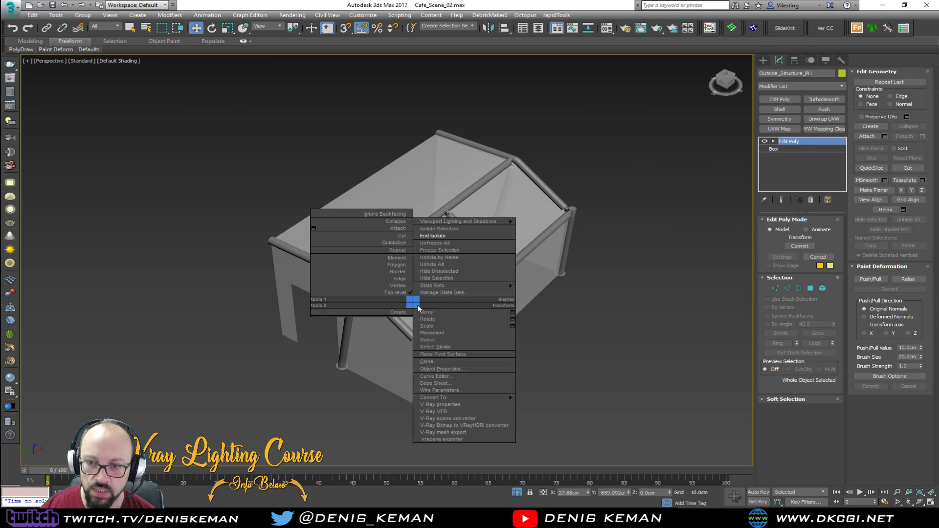
{"action": "left_click", "coordinate": [458, 236]}
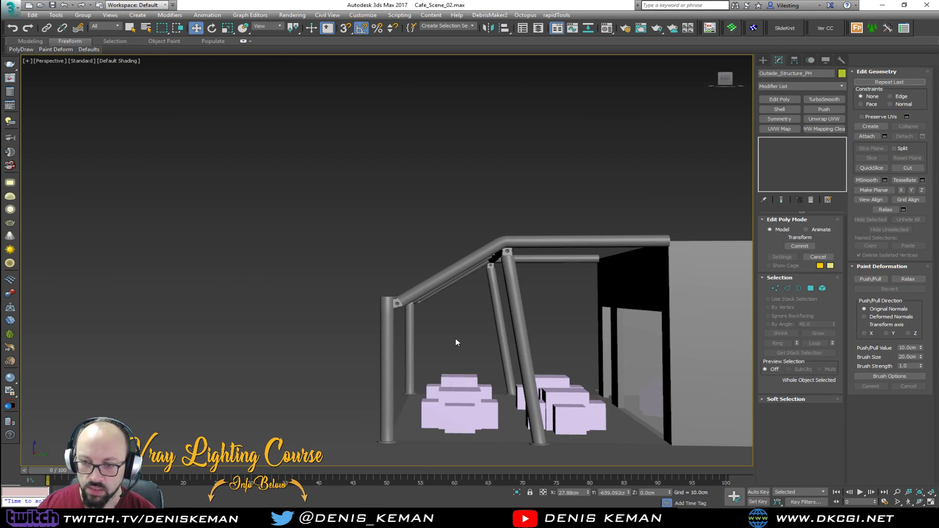
{"action": "key", "text": "Delete"}
Select all posts, roof pipes and hinge parts of the outdoor frame, show edged faces, and put them on a new layer named Exterior_Shell.
{"action": "middle_click_drag", "start_coordinate": [436, 316], "coordinate": [479, 341], "text": "alt"}
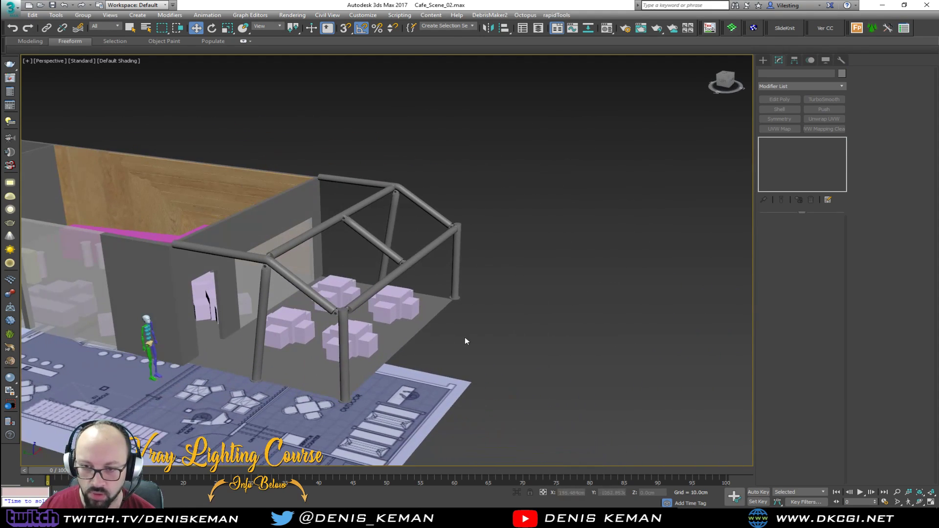
{"action": "scroll", "coordinate": [339, 328], "scroll_direction": "up", "scroll_amount": 5}
{"action": "middle_click_drag", "start_coordinate": [343, 328], "coordinate": [479, 247]}
{"action": "middle_click_drag", "start_coordinate": [420, 308], "coordinate": [443, 265], "text": "alt"}
{"action": "middle_click_drag", "start_coordinate": [364, 221], "coordinate": [411, 297]}
{"action": "scroll", "coordinate": [397, 311], "scroll_direction": "down", "scroll_amount": 4}
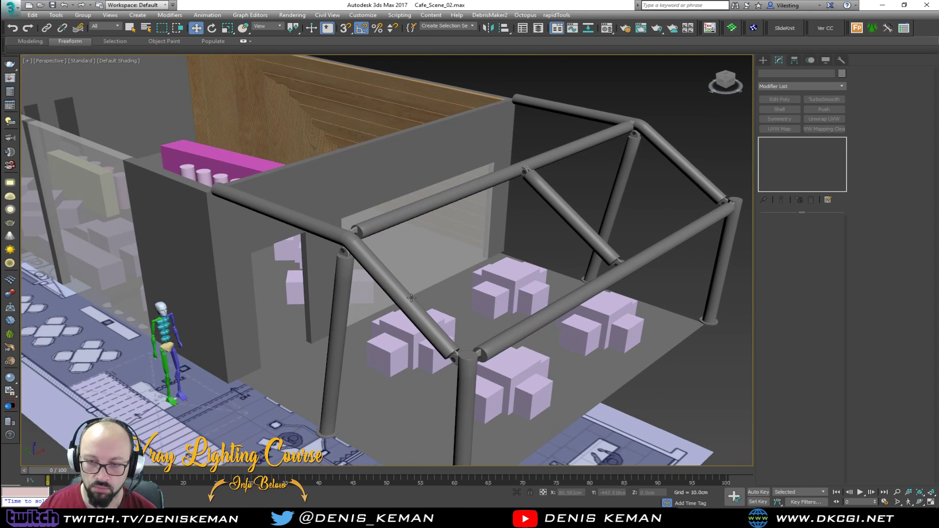
{"action": "middle_click_drag", "start_coordinate": [370, 258], "coordinate": [415, 236], "text": "alt"}
{"action": "left_click_drag", "start_coordinate": [354, 299], "coordinate": [348, 302]}
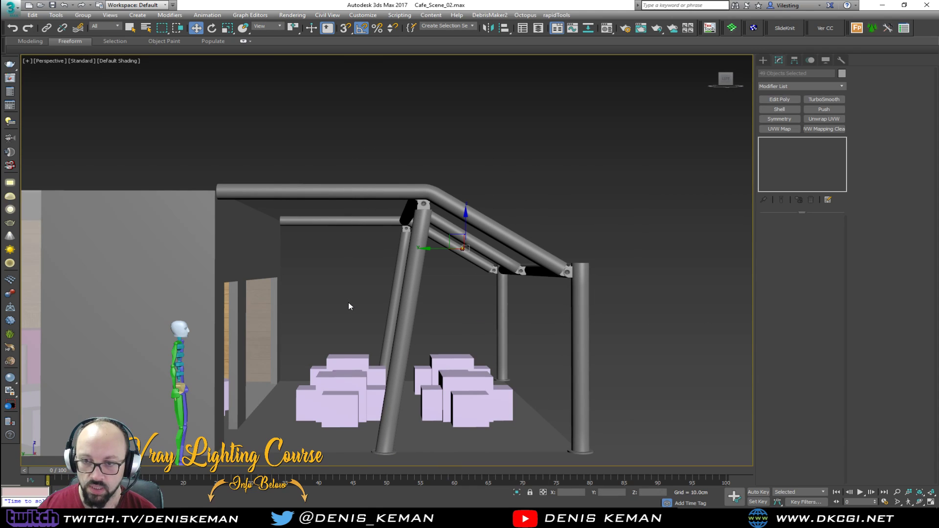
{"action": "key", "text": "F4"}
{"action": "middle_click_drag", "start_coordinate": [370, 297], "coordinate": [357, 309], "text": "alt"}
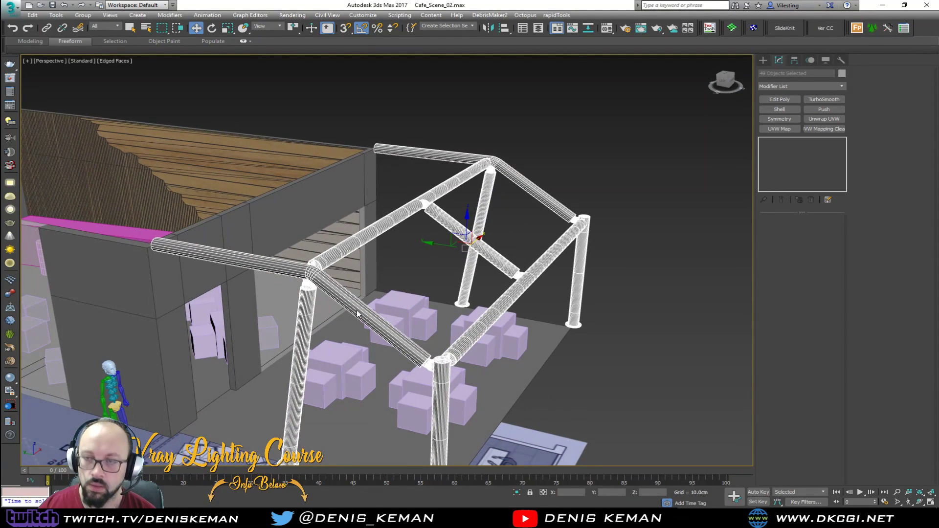
{"action": "left_click", "coordinate": [540, 27]}
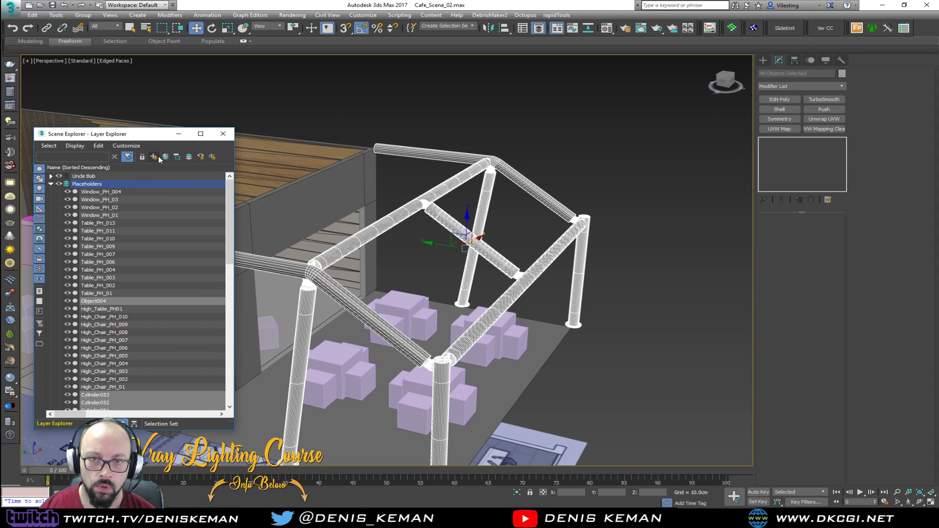
{"action": "left_click", "coordinate": [155, 157]}
{"action": "type", "text": "Exterior_Shell"}
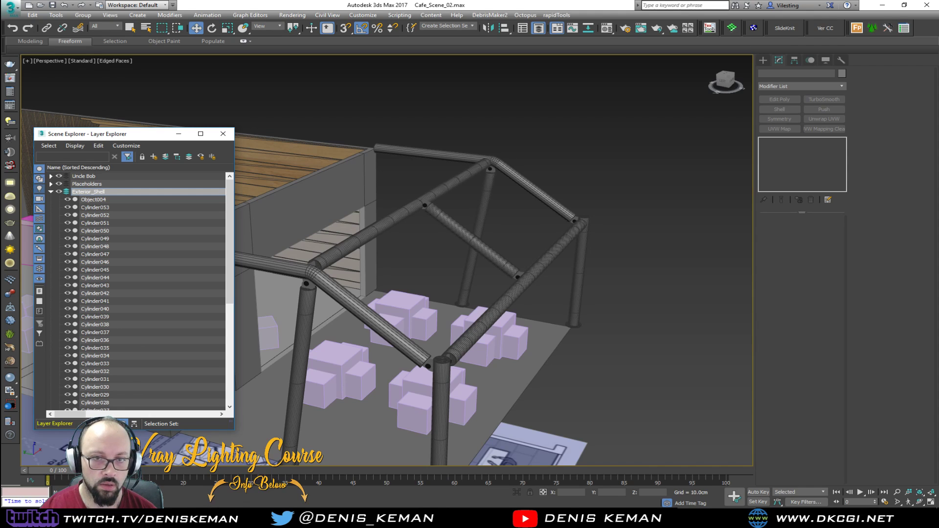
{"action": "key", "text": "Return"}
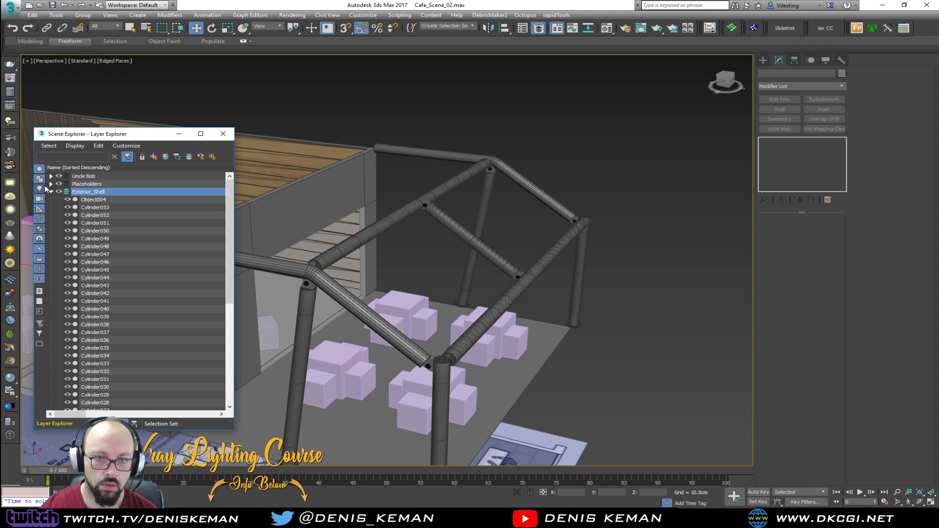
Check the contents of the Exterior_Shell layer by hiding and showing it, and close the layer list.
{"action": "left_click", "coordinate": [52, 192]}
{"action": "left_click", "coordinate": [59, 191]}
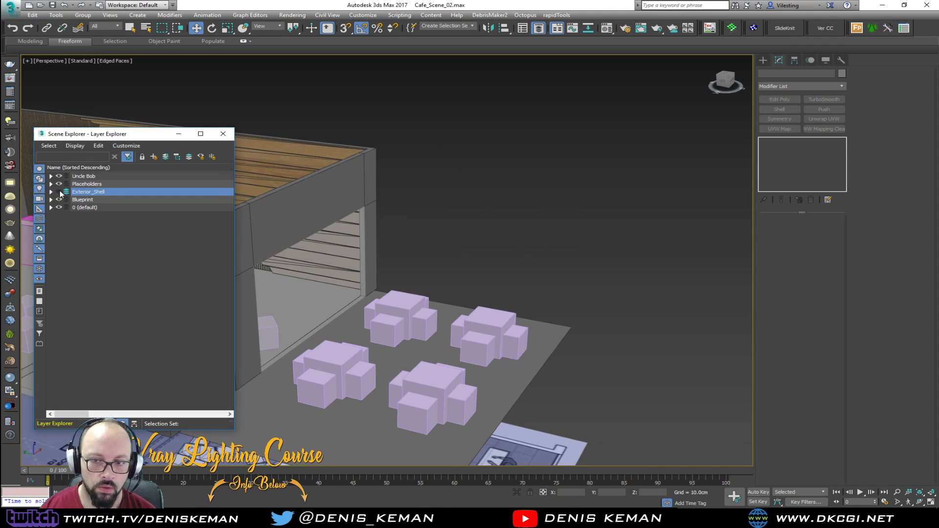
{"action": "left_click", "coordinate": [59, 192]}
{"action": "left_click", "coordinate": [223, 133]}
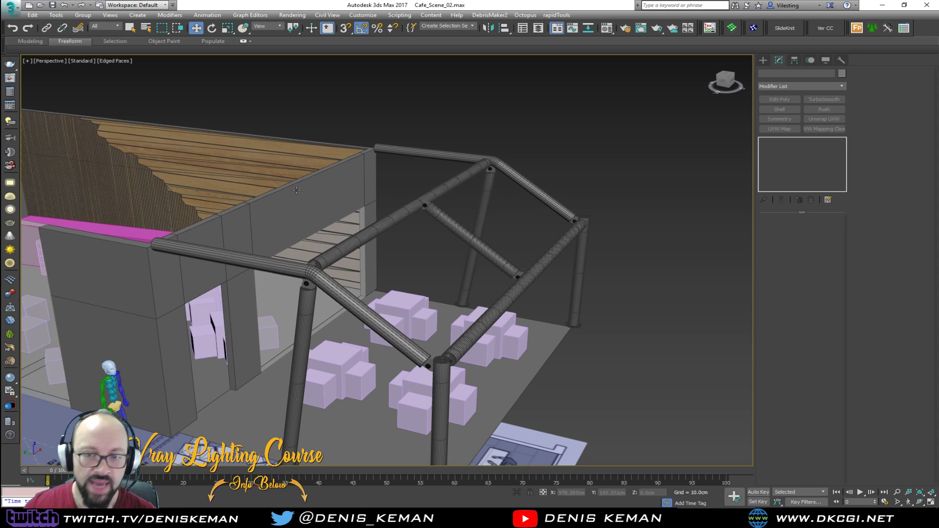
{"action": "scroll", "coordinate": [296, 191], "scroll_direction": "up", "scroll_amount": 4}
{"action": "middle_click_drag", "start_coordinate": [295, 191], "coordinate": [394, 213]}
{"action": "scroll", "coordinate": [451, 141], "scroll_direction": "down", "scroll_amount": 3}
{"action": "middle_click_drag", "start_coordinate": [388, 158], "coordinate": [445, 169], "text": "alt"}
{"action": "middle_click_drag", "start_coordinate": [279, 173], "coordinate": [636, 336]}
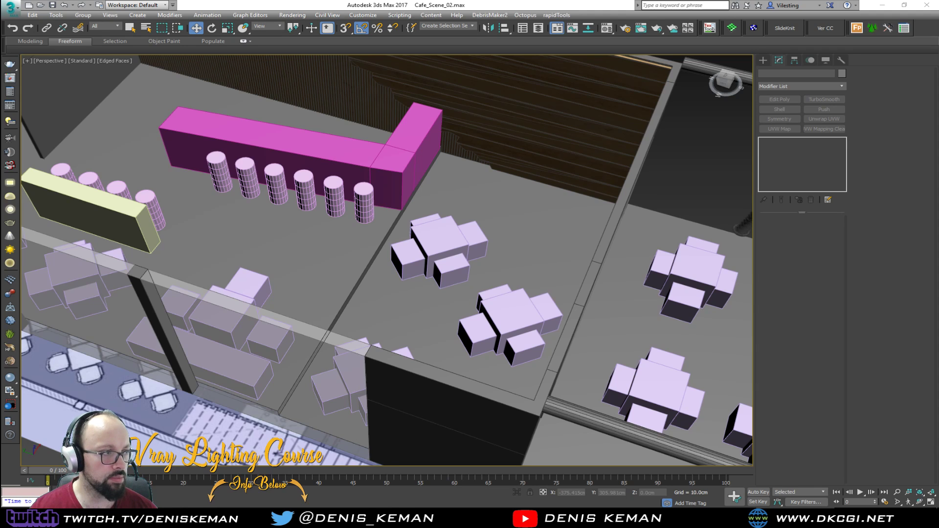
Bring up Discord and look through the bar stool and chair reference pictures in the streaming_related channel.
{"action": "left_click_drag", "start_coordinate": [0, 110], "coordinate": [563, 81]}
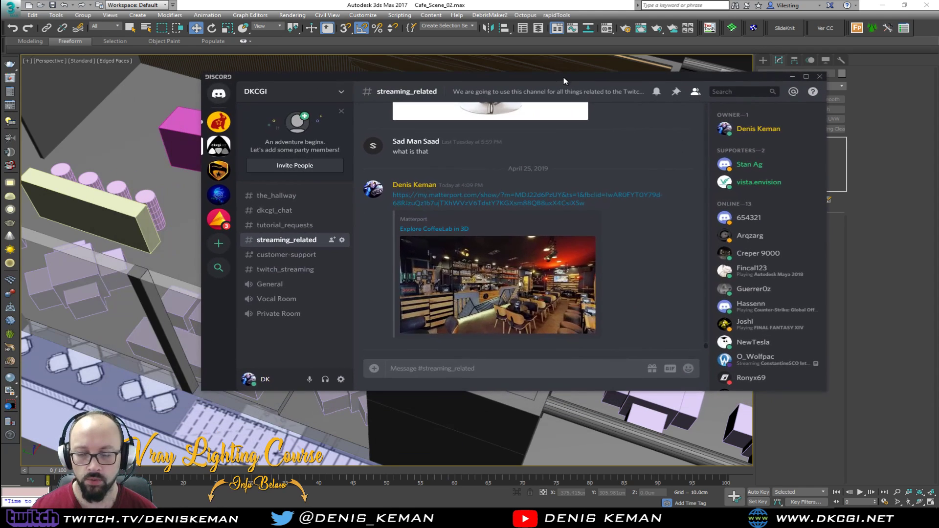
{"action": "scroll", "coordinate": [639, 260], "scroll_direction": "up", "scroll_amount": 5}
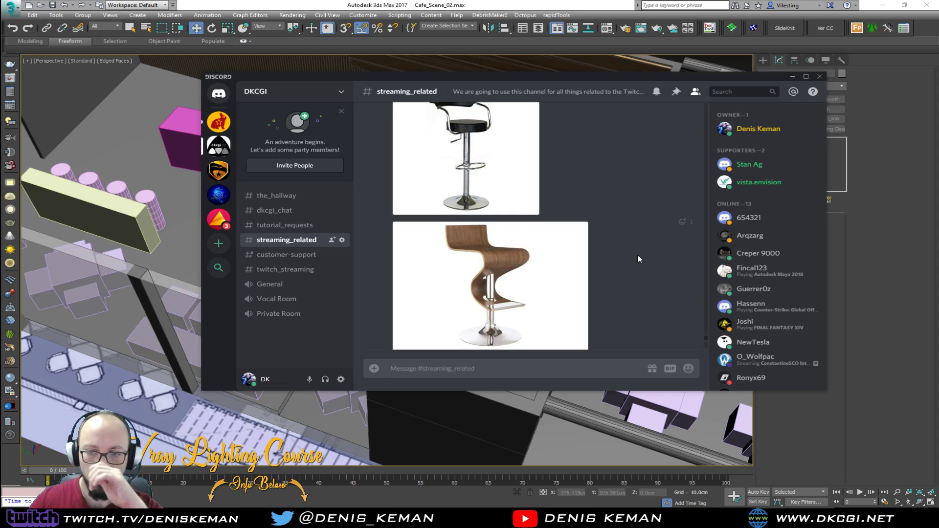
{"action": "scroll", "coordinate": [638, 260], "scroll_direction": "up", "scroll_amount": 6}
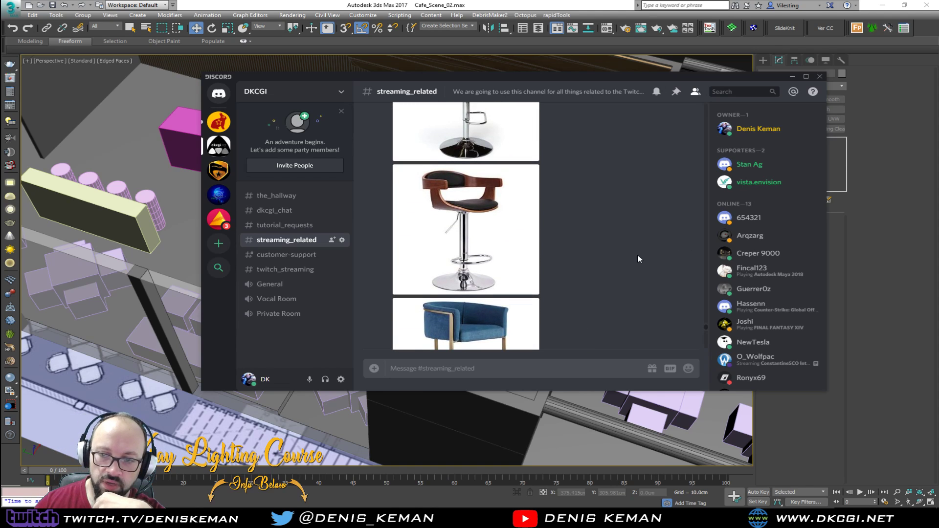
{"action": "scroll", "coordinate": [636, 257], "scroll_direction": "down", "scroll_amount": 5}
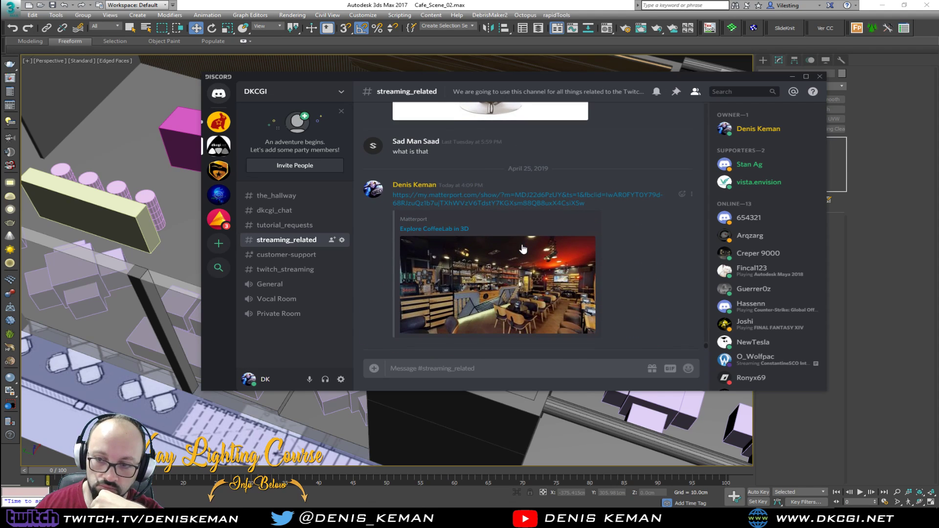
{"action": "scroll", "coordinate": [670, 233], "scroll_direction": "up", "scroll_amount": 5}
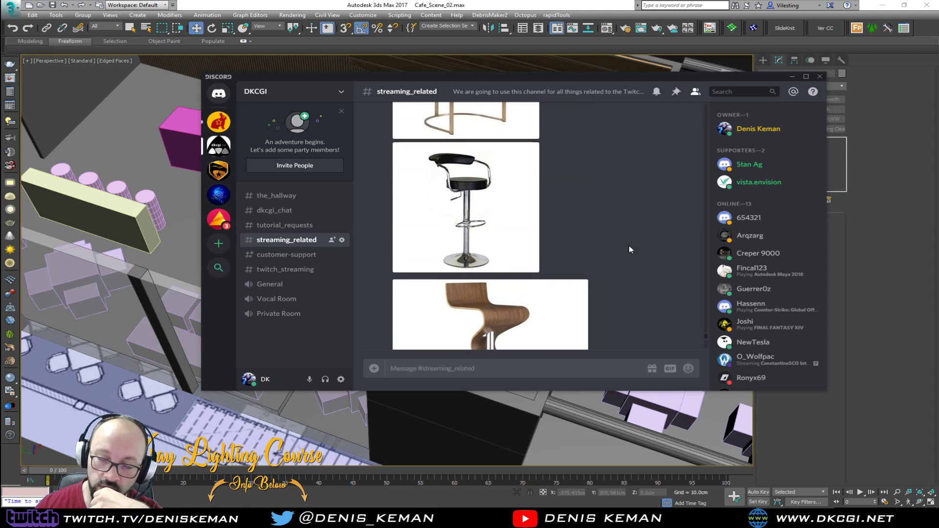
{"action": "scroll", "coordinate": [514, 308], "scroll_direction": "up", "scroll_amount": 8}
{"action": "scroll", "coordinate": [513, 309], "scroll_direction": "down", "scroll_amount": 12}
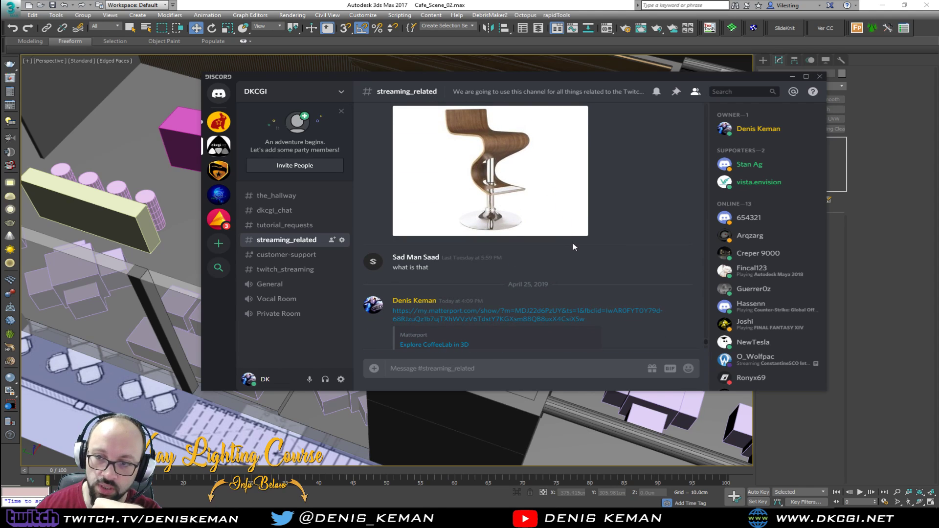
{"action": "scroll", "coordinate": [487, 210], "scroll_direction": "up", "scroll_amount": 10}
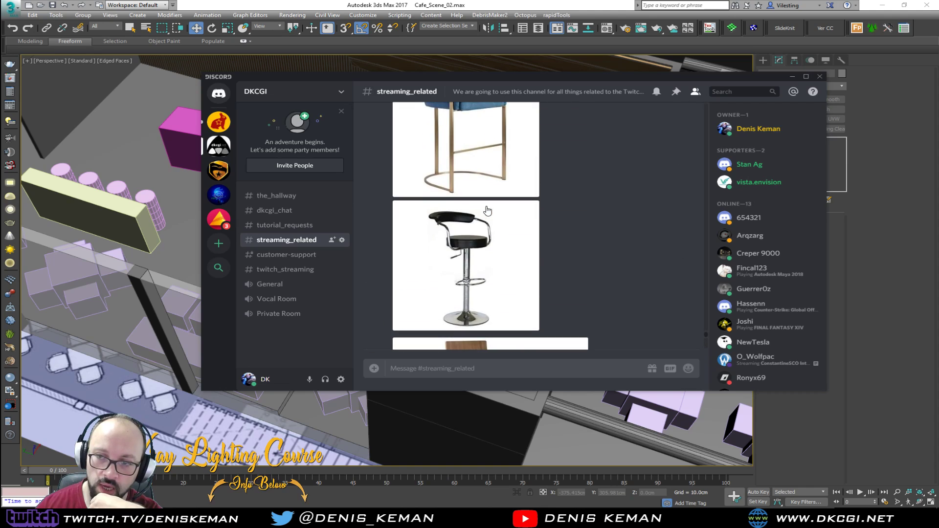
{"action": "scroll", "coordinate": [487, 210], "scroll_direction": "up", "scroll_amount": 1}
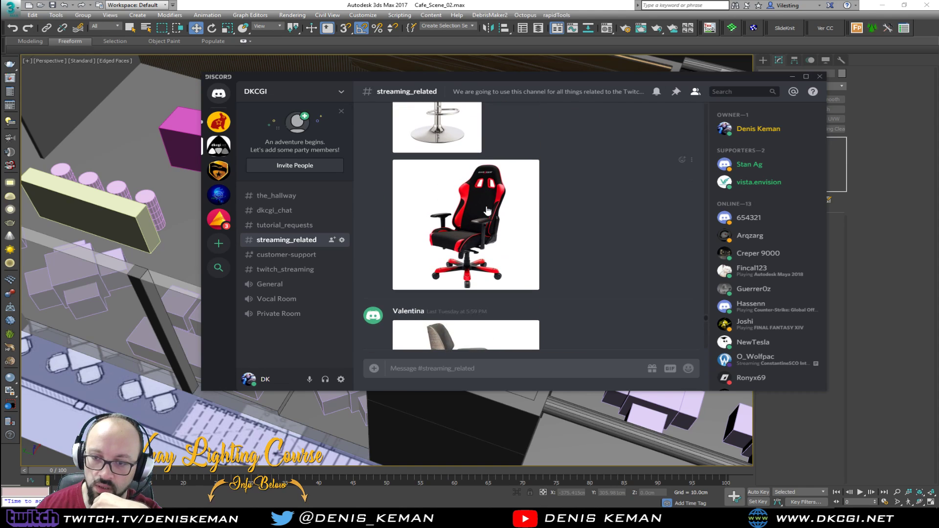
{"action": "scroll", "coordinate": [490, 211], "scroll_direction": "down", "scroll_amount": 4}
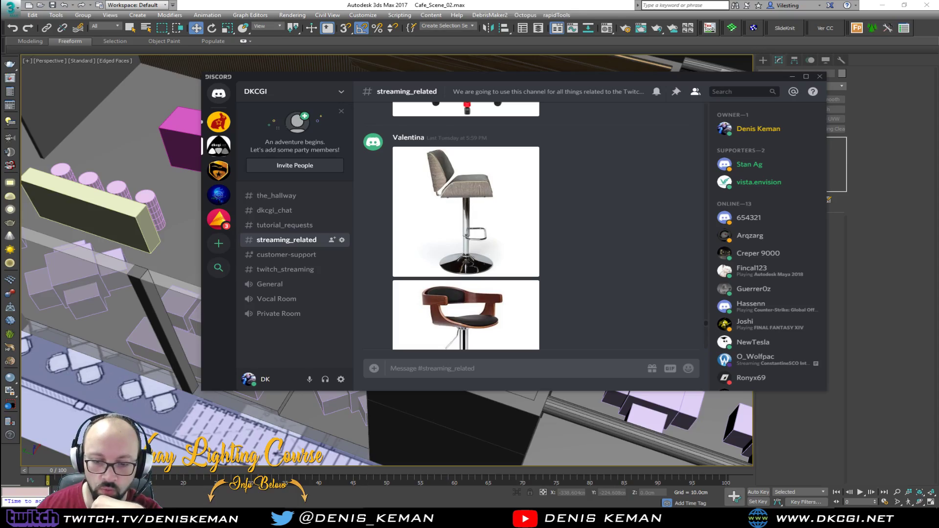
Switch to the CoffeeLab virtual tour and examine the terrace chairs, round tables and bar stools against the Discord reference pictures.
{"action": "key", "text": "alt+Tab"}
{"action": "left_click_drag", "start_coordinate": [510, 413], "coordinate": [479, 283]}
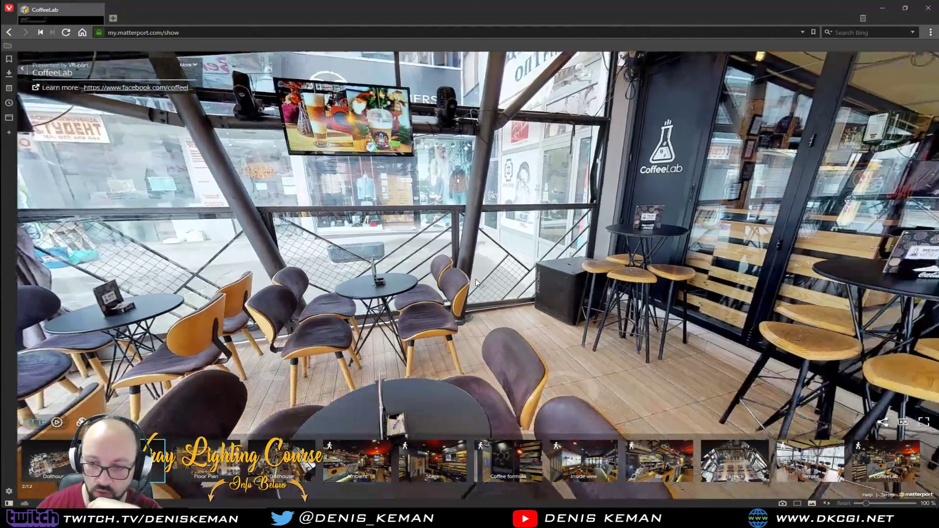
{"action": "left_click_drag", "start_coordinate": [494, 361], "coordinate": [304, 196]}
{"action": "left_click_drag", "start_coordinate": [439, 278], "coordinate": [157, 298]}
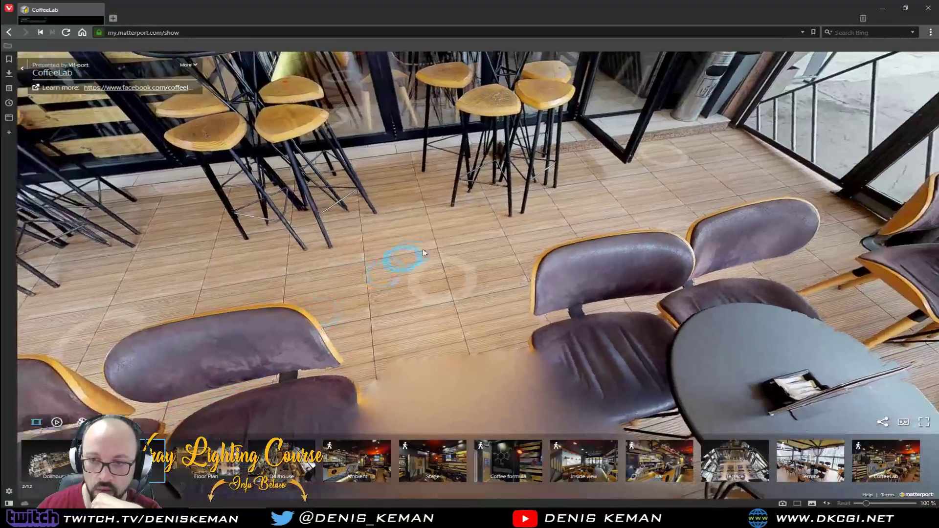
{"action": "left_click_drag", "start_coordinate": [420, 251], "coordinate": [233, 332]}
{"action": "left_click", "coordinate": [231, 332]}
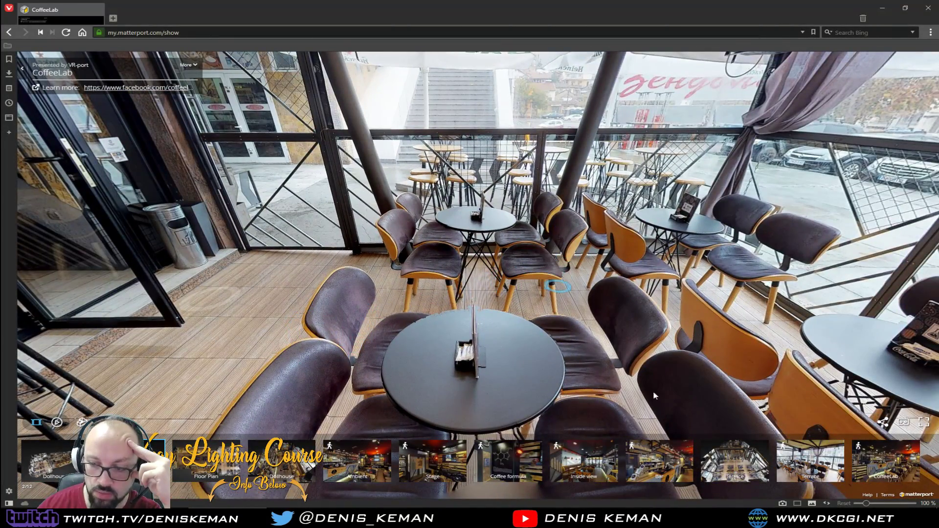
{"action": "key", "text": "alt+Tab"}
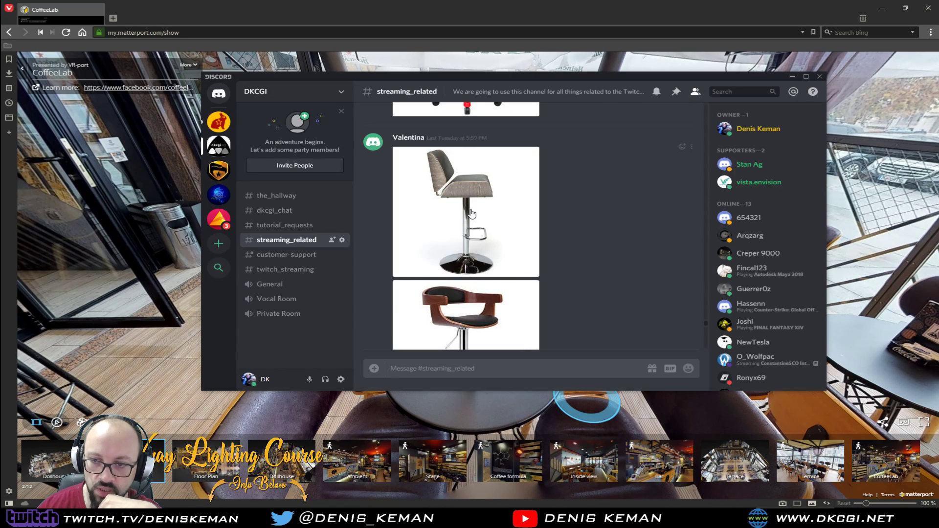
{"action": "left_click", "coordinate": [458, 400]}
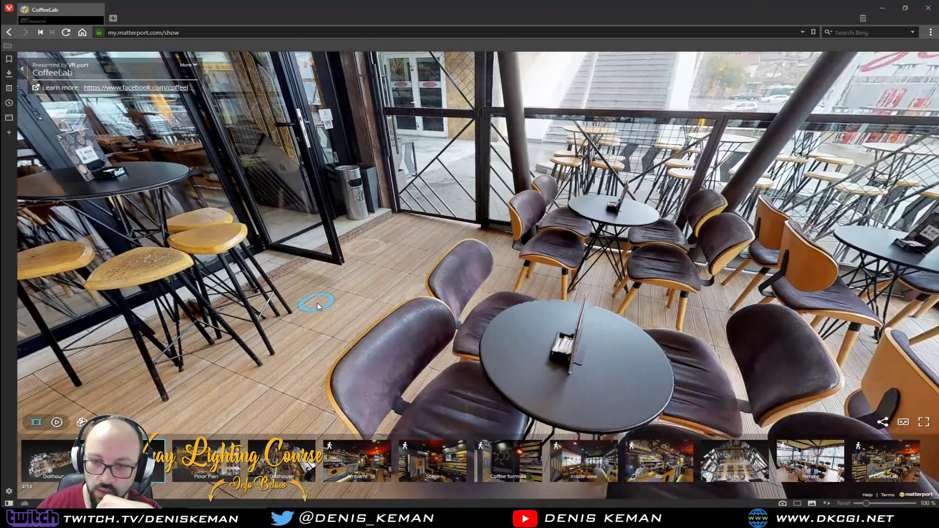
{"action": "left_click", "coordinate": [317, 304]}
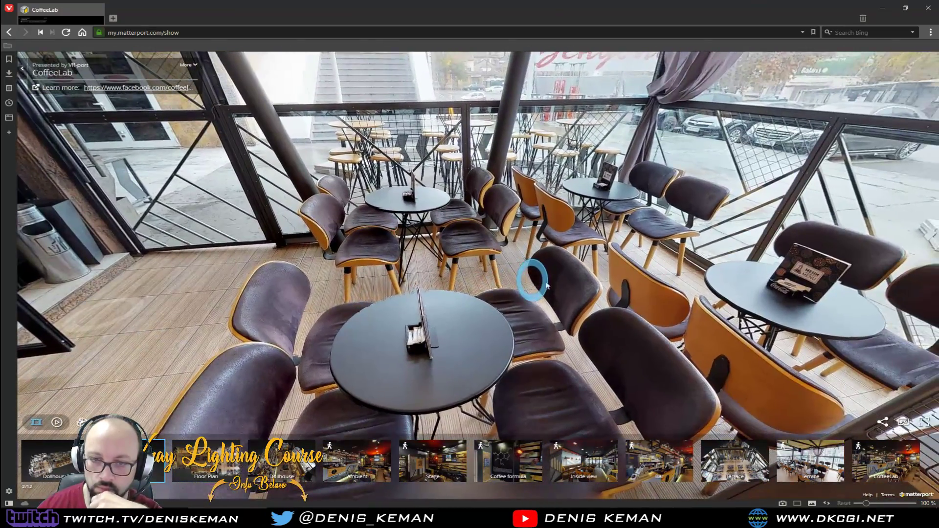
{"action": "left_click_drag", "start_coordinate": [176, 276], "coordinate": [616, 278]}
Move the browser off the screen and review the bar stool pictures and the latest posts in the Discord channel.
{"action": "left_click_drag", "start_coordinate": [460, 4], "coordinate": [938, 37]}
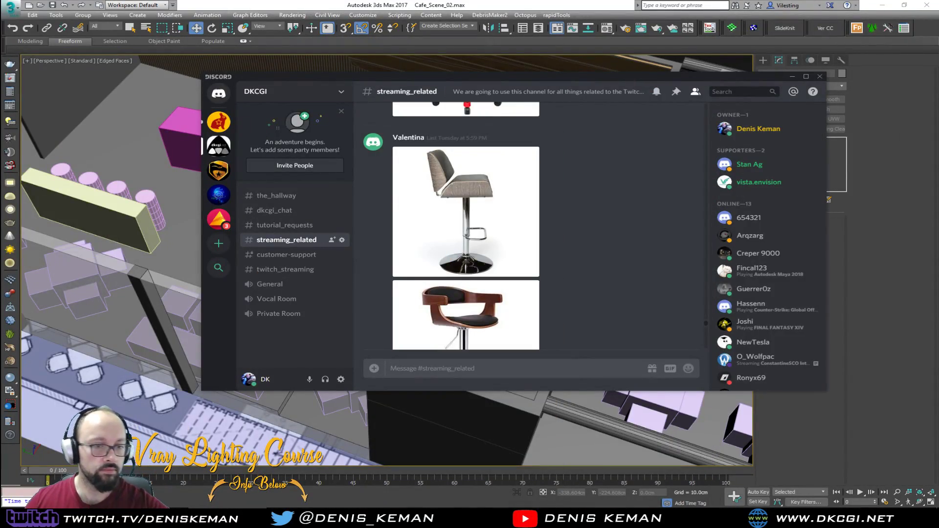
{"action": "scroll", "coordinate": [558, 240], "scroll_direction": "down", "scroll_amount": 10}
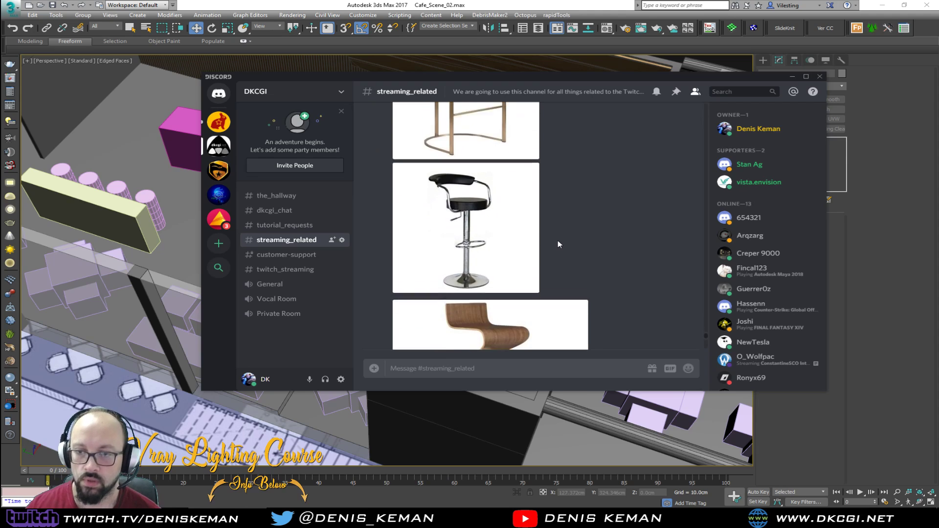
{"action": "left_click_drag", "start_coordinate": [708, 338], "coordinate": [707, 358]}
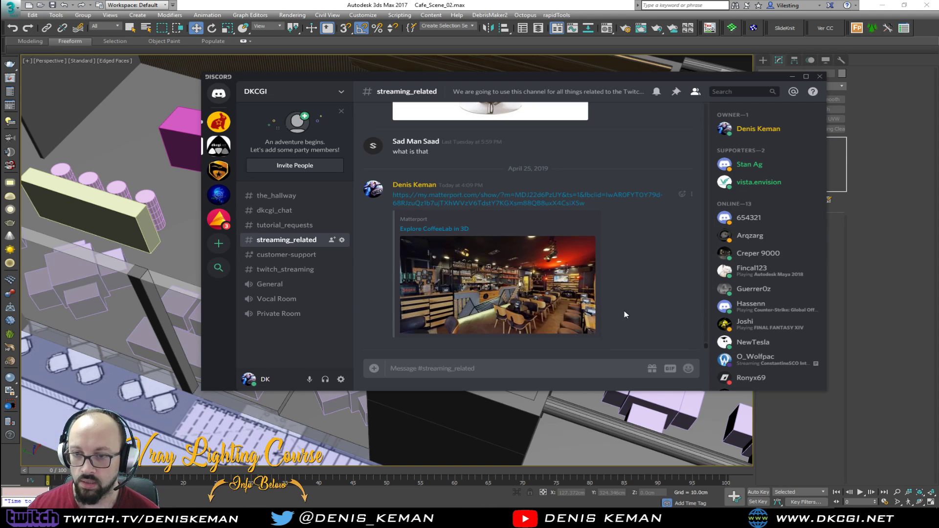
{"action": "scroll", "coordinate": [624, 314], "scroll_direction": "up", "scroll_amount": 1}
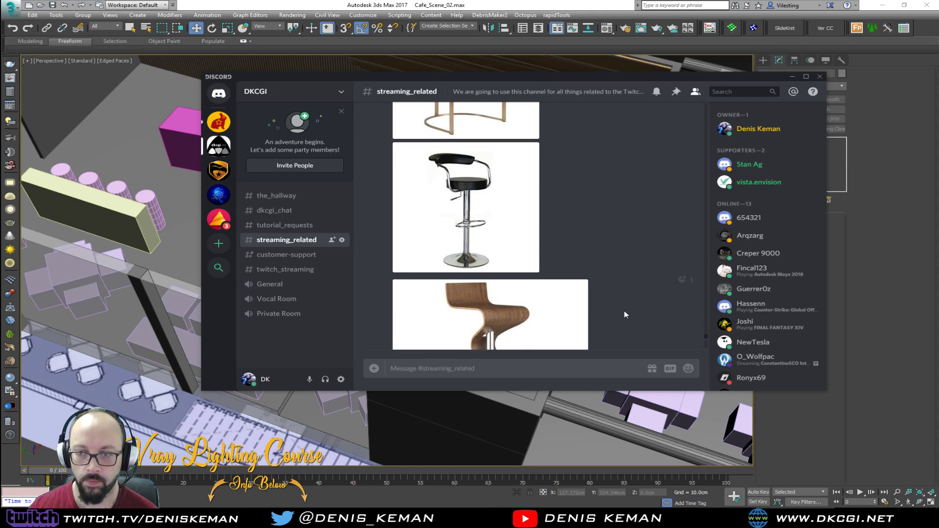
{"action": "scroll", "coordinate": [624, 310], "scroll_direction": "down", "scroll_amount": 3}
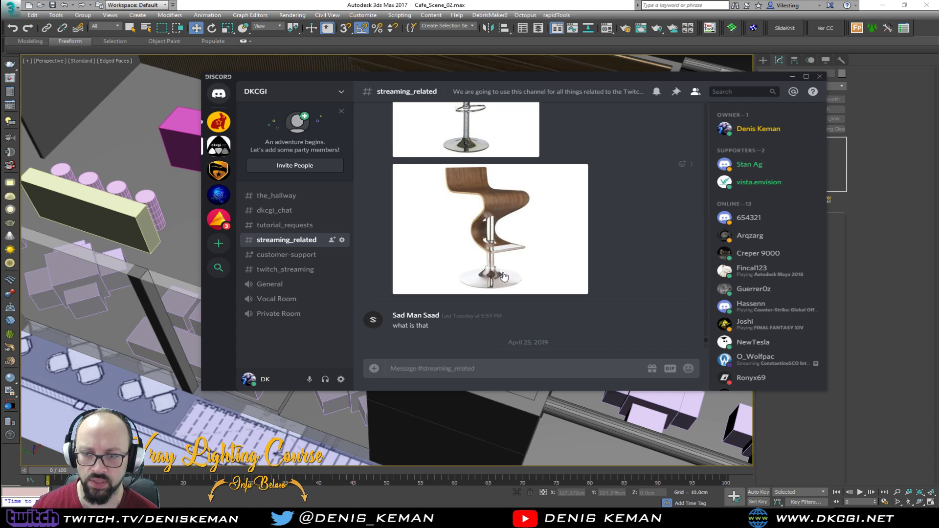
{"action": "scroll", "coordinate": [503, 277], "scroll_direction": "down", "scroll_amount": 2}
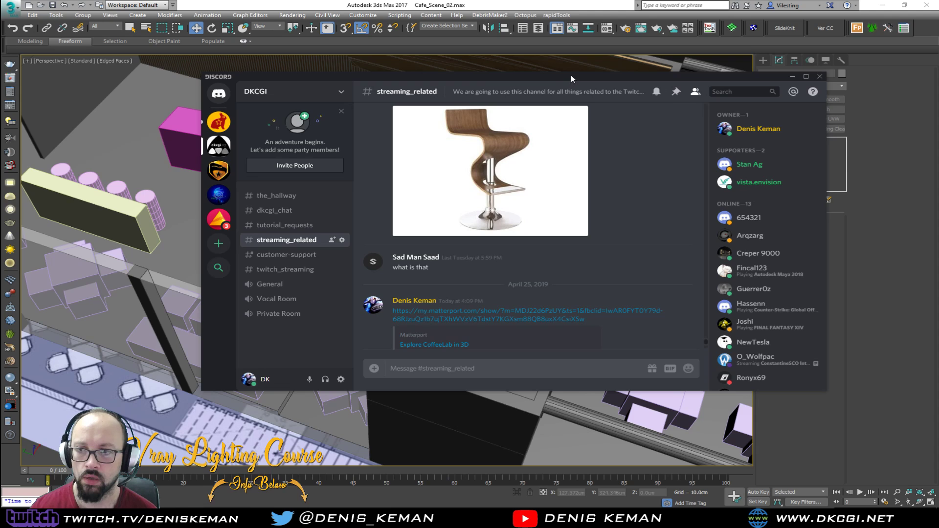
Move the Discord window off the screen, save the café scene and reset to a new empty scene.
{"action": "left_click_drag", "start_coordinate": [571, 76], "coordinate": [938, 75]}
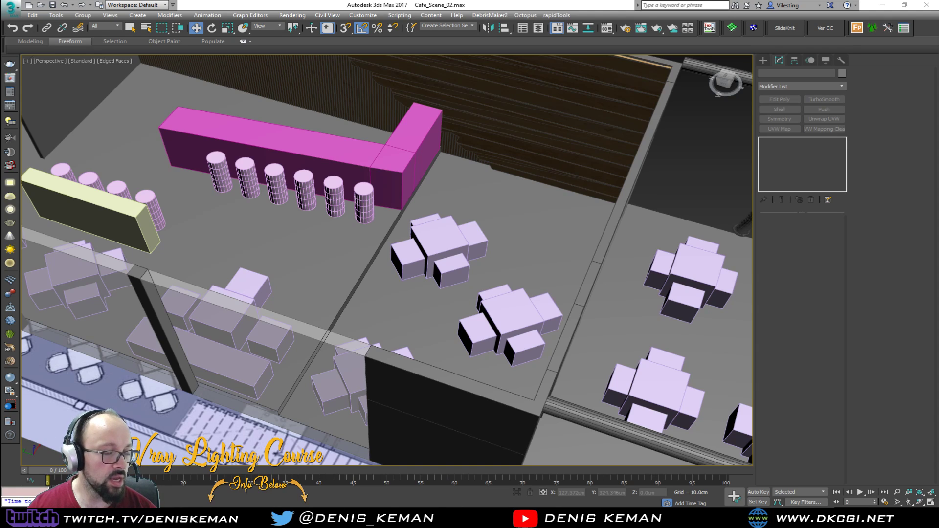
{"action": "middle_click_drag", "start_coordinate": [406, 245], "coordinate": [443, 306]}
{"action": "scroll", "coordinate": [443, 308], "scroll_direction": "down", "scroll_amount": 4}
{"action": "middle_click_drag", "start_coordinate": [442, 383], "coordinate": [394, 277], "text": "alt"}
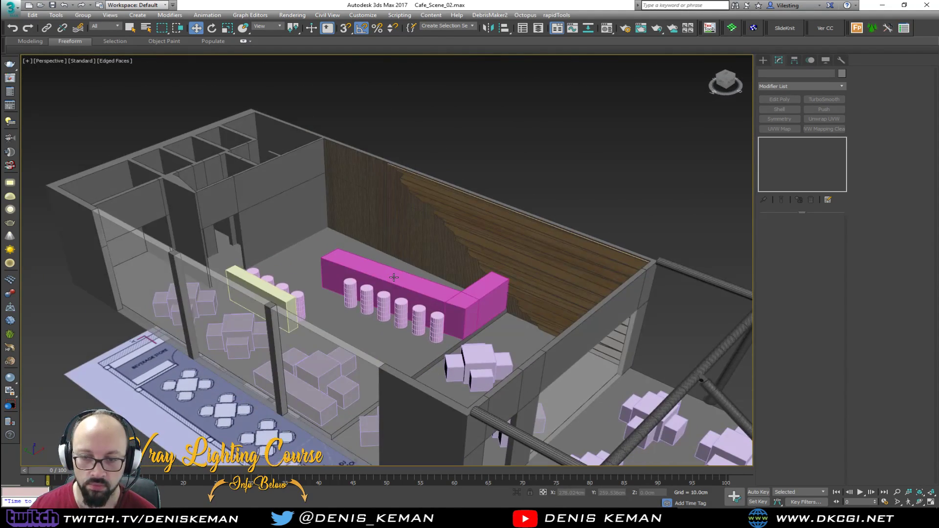
{"action": "left_click", "coordinate": [17, 7]}
{"action": "left_click", "coordinate": [38, 90]}
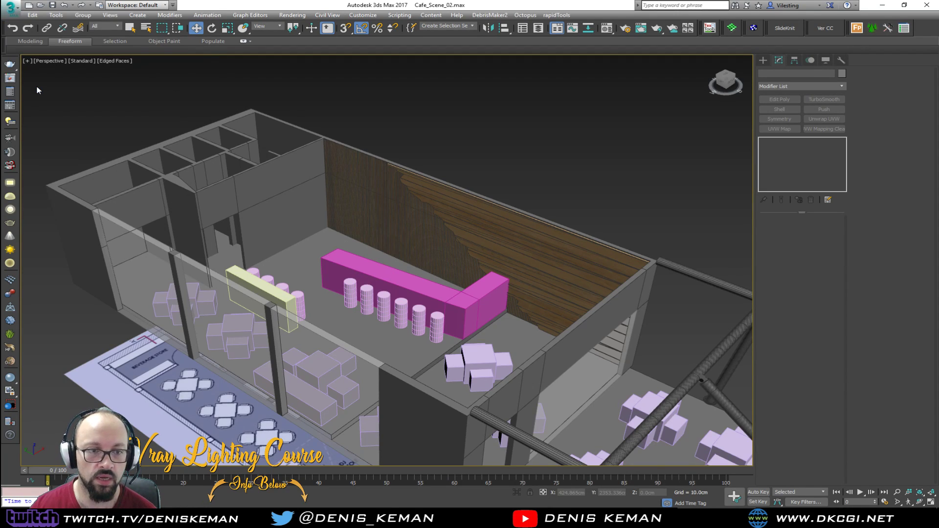
{"action": "left_click", "coordinate": [17, 7]}
{"action": "left_click", "coordinate": [45, 53]}
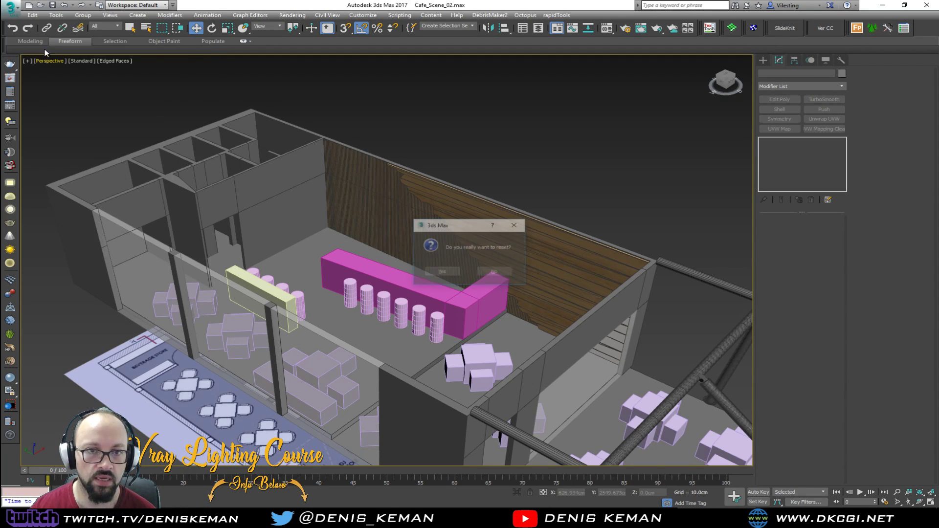
{"action": "left_click", "coordinate": [442, 273]}
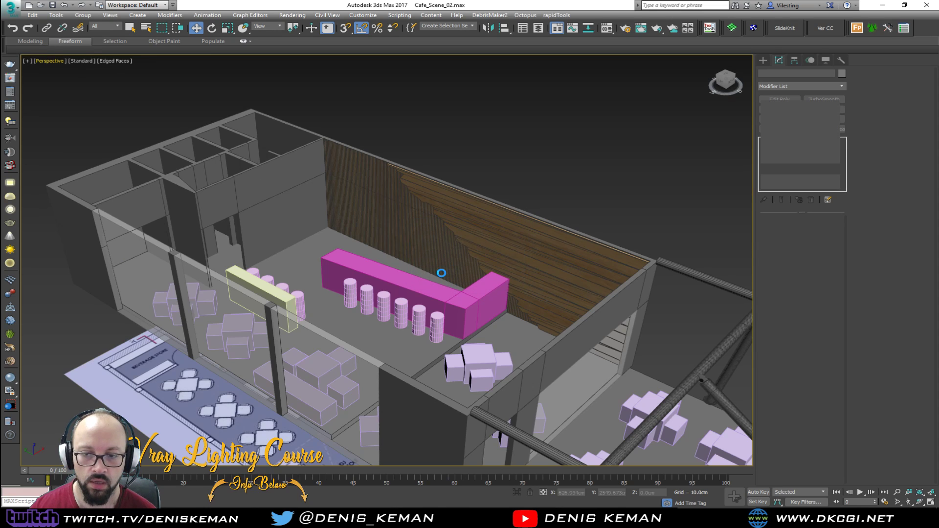
{"action": "middle_click_drag", "start_coordinate": [469, 328], "coordinate": [463, 317]}
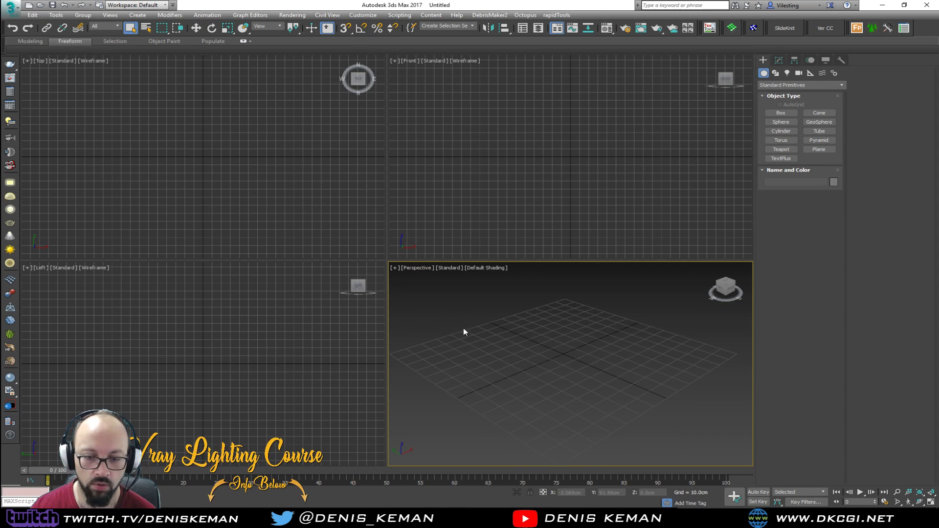
Bring up the bar stool dimension drawing in the browser, read the stool's sizes and move the browser away.
{"action": "left_click", "coordinate": [321, 516]}
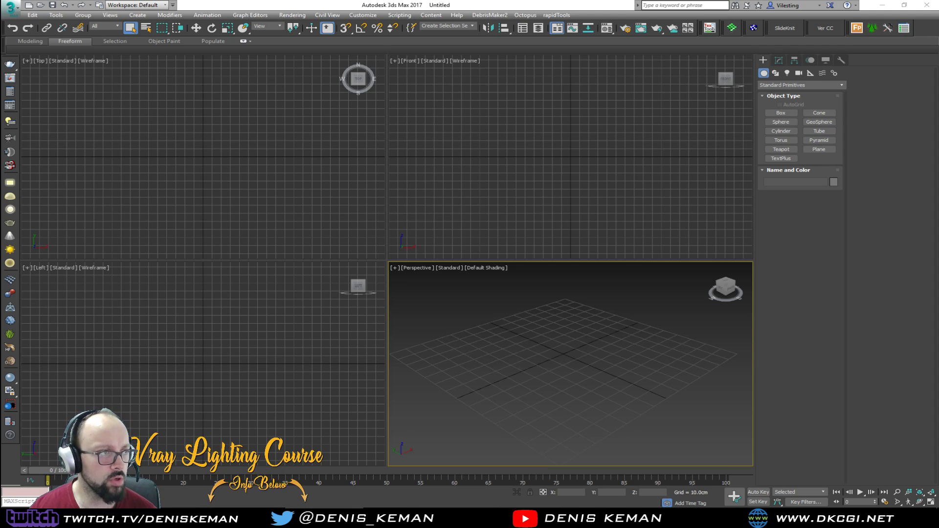
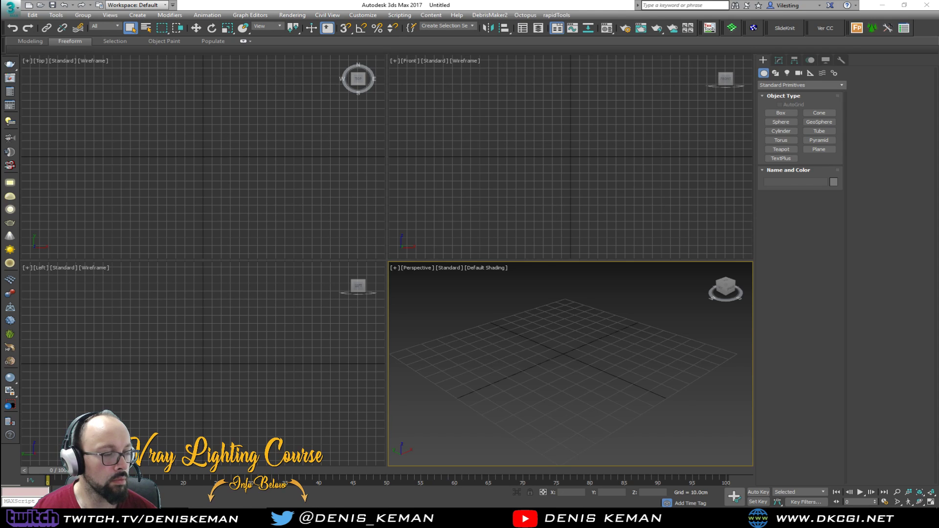
{"action": "left_click_drag", "start_coordinate": [0, 36], "coordinate": [459, 21]}
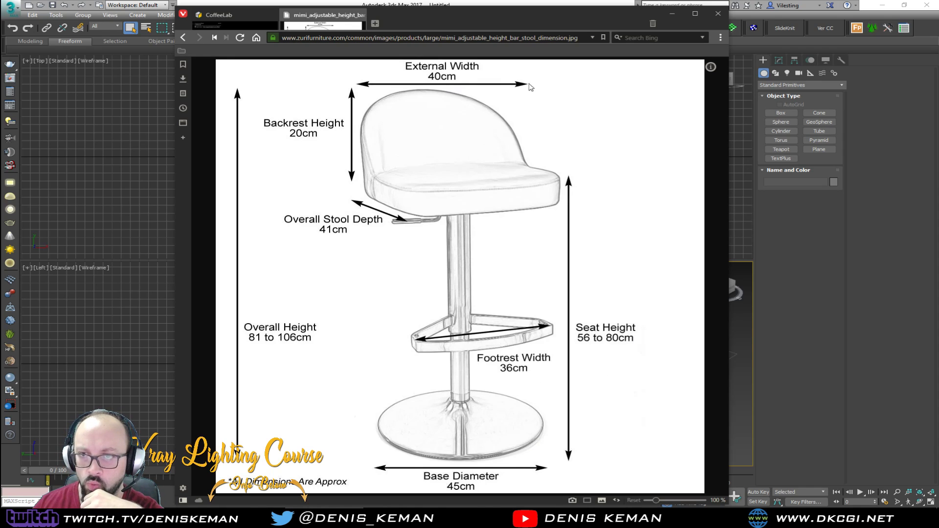
{"action": "left_click_drag", "start_coordinate": [574, 20], "coordinate": [938, 25]}
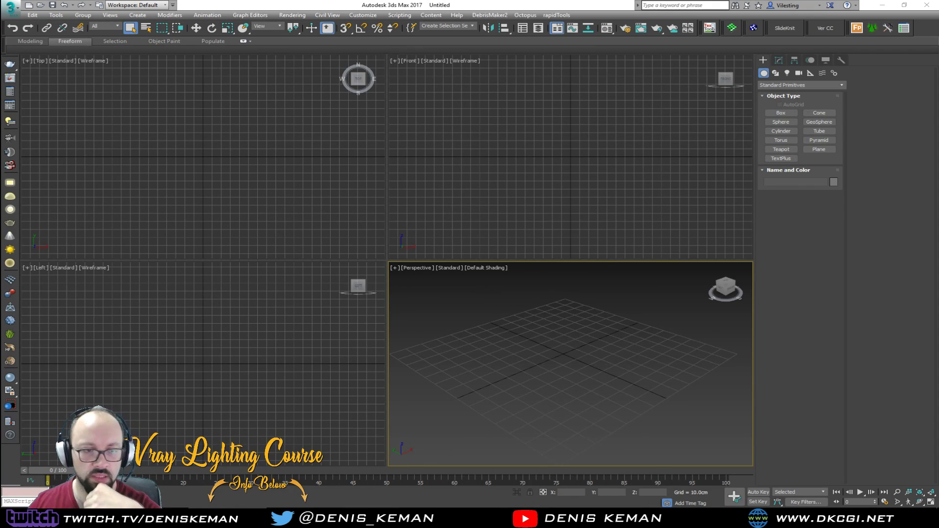
Create a cylinder at the centre of the grid in the perspective view with a radius of 22.5 cm.
{"action": "left_click", "coordinate": [781, 131]}
{"action": "middle_click_drag", "start_coordinate": [566, 354], "coordinate": [545, 398]}
{"action": "left_click_drag", "start_coordinate": [544, 402], "coordinate": [543, 402]}
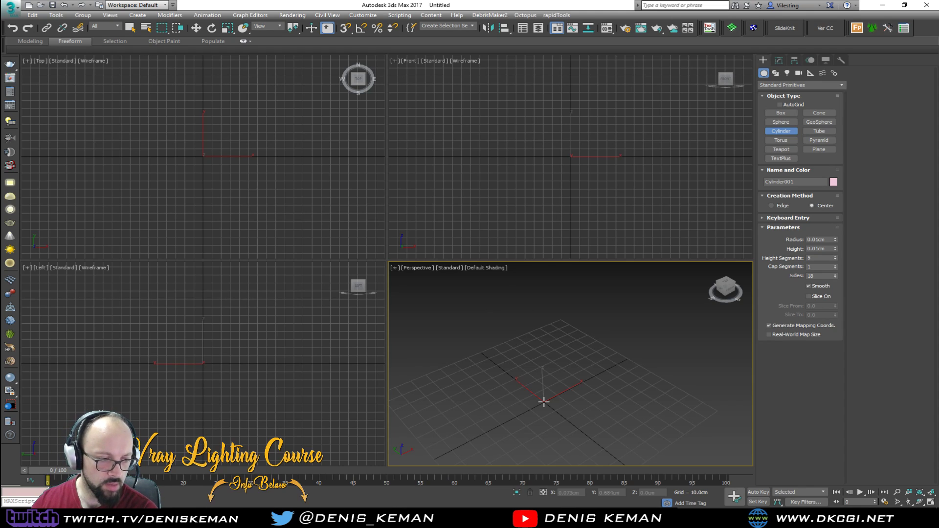
{"action": "left_click_drag", "start_coordinate": [543, 402], "coordinate": [541, 348]}
{"action": "left_click", "coordinate": [540, 283]}
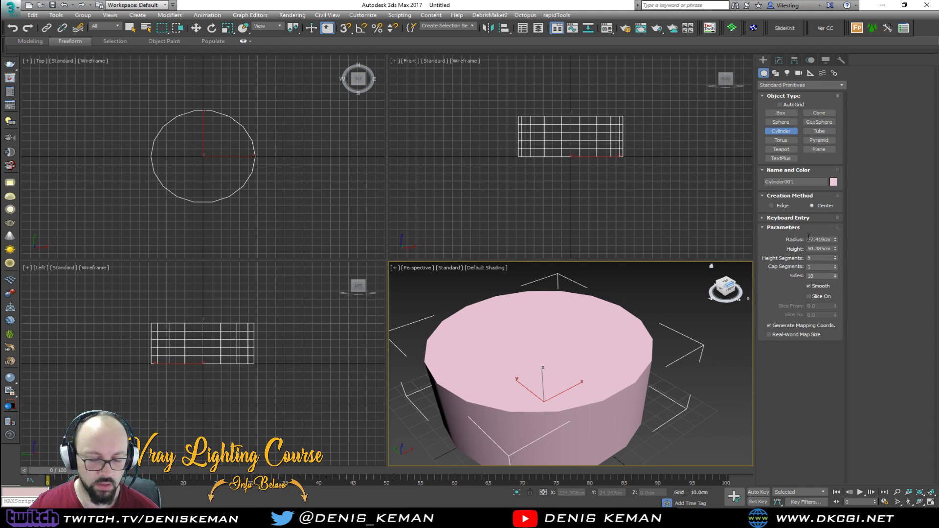
{"action": "left_click_drag", "start_coordinate": [809, 239], "coordinate": [845, 238]}
{"action": "type", "text": "22.5"}
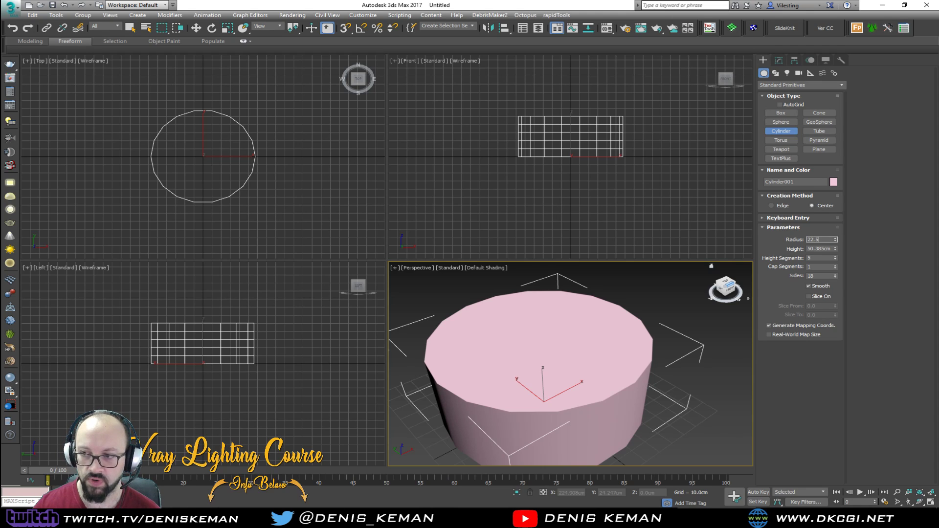
{"action": "key", "text": "Return"}
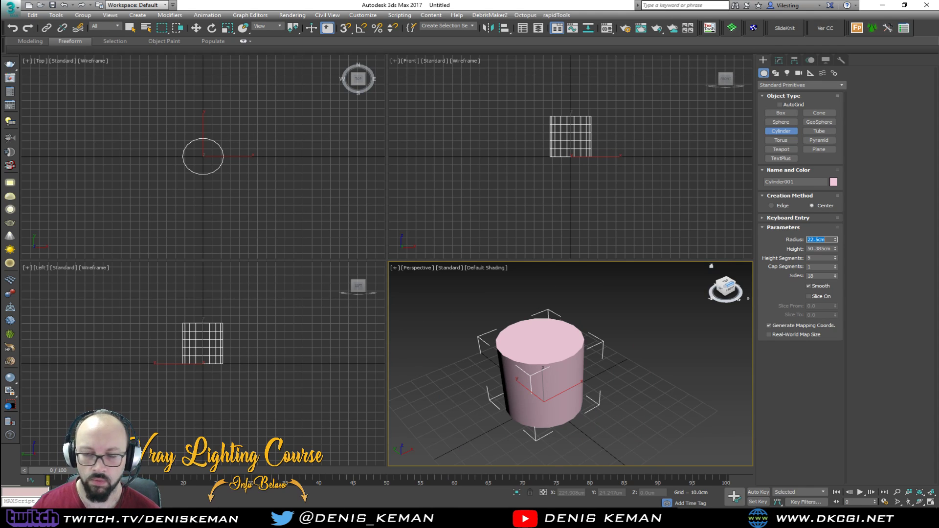
{"action": "scroll", "coordinate": [551, 341], "scroll_direction": "up", "scroll_amount": 2}
{"action": "mouse_move", "coordinate": [551, 341]}
{"action": "middle_mouse_down", "text": "alt"}
{"action": "mouse_move", "coordinate": [551, 321]}
{"action": "mouse_move", "coordinate": [554, 338]}
{"action": "middle_mouse_up", "text": "alt"}
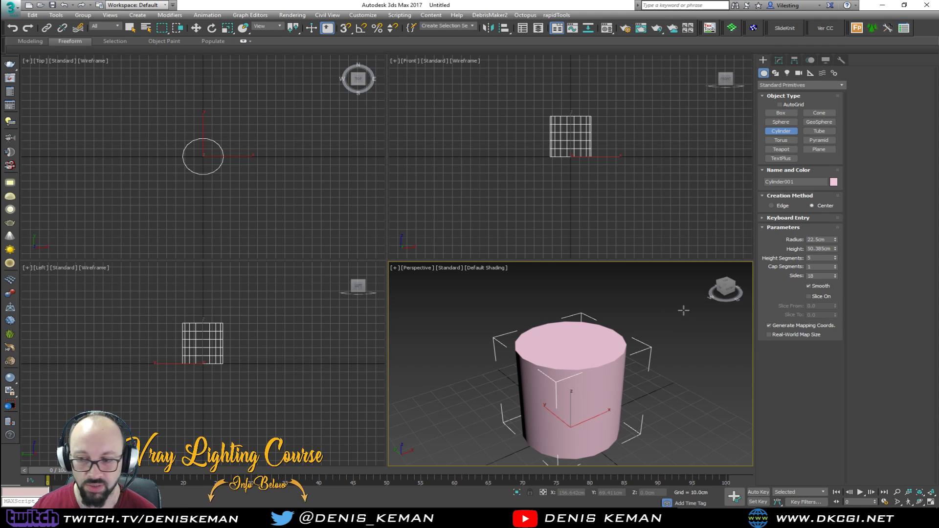
Set the cylinder's height to 70 cm and reduce its height segments to 1.
{"action": "double_click", "coordinate": [830, 248]}
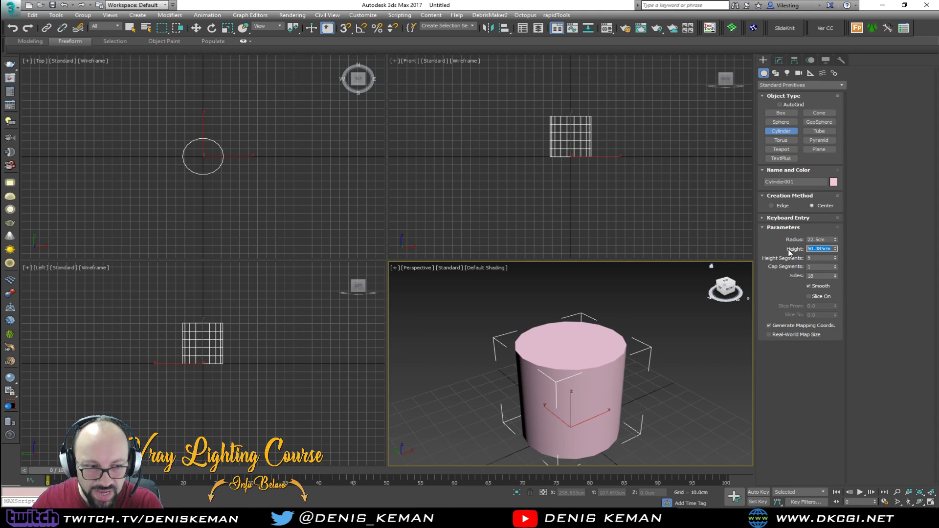
{"action": "type", "text": "70"}
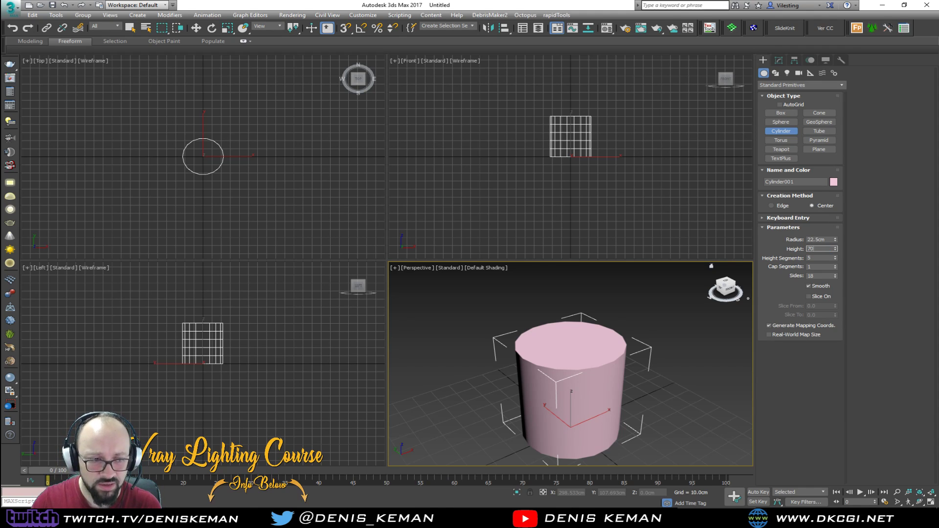
{"action": "key", "text": "Return"}
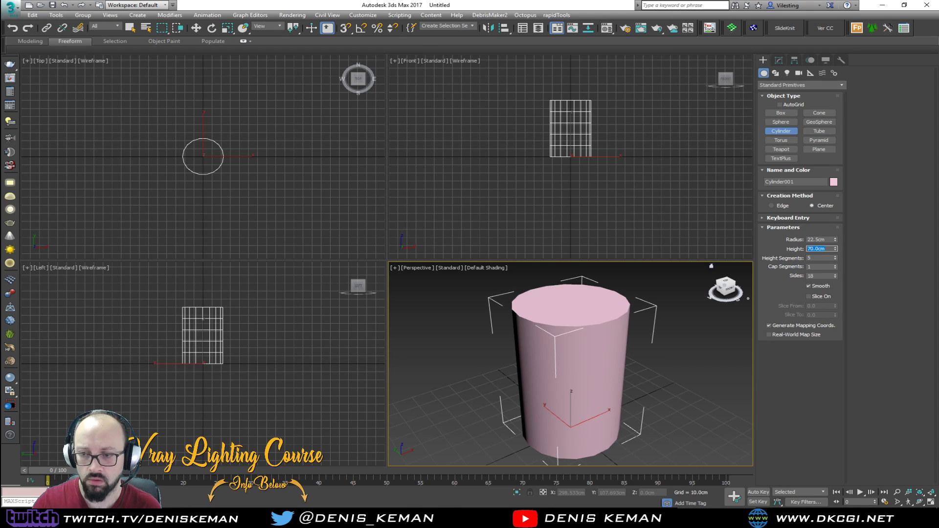
{"action": "mouse_move", "coordinate": [502, 339]}
{"action": "middle_mouse_down"}
{"action": "mouse_move", "coordinate": [479, 351]}
{"action": "mouse_move", "coordinate": [495, 344]}
{"action": "middle_mouse_up"}
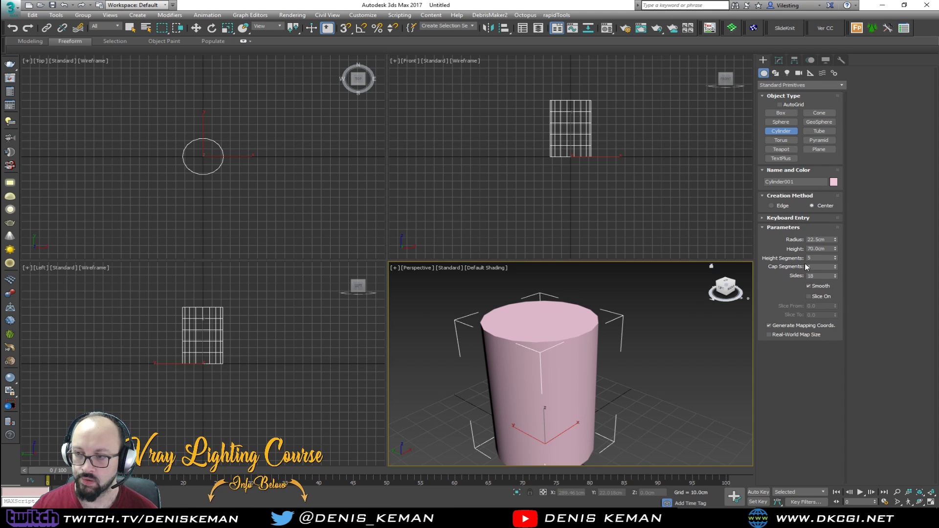
{"action": "right_click", "coordinate": [836, 257]}
{"action": "middle_click_drag", "start_coordinate": [512, 363], "coordinate": [551, 335]}
{"action": "middle_click_drag", "start_coordinate": [543, 300], "coordinate": [514, 325]}
Display the cylinder see-through with edged faces, without selection brackets, and reset its X and Y position to the origin.
{"action": "key", "text": "j"}
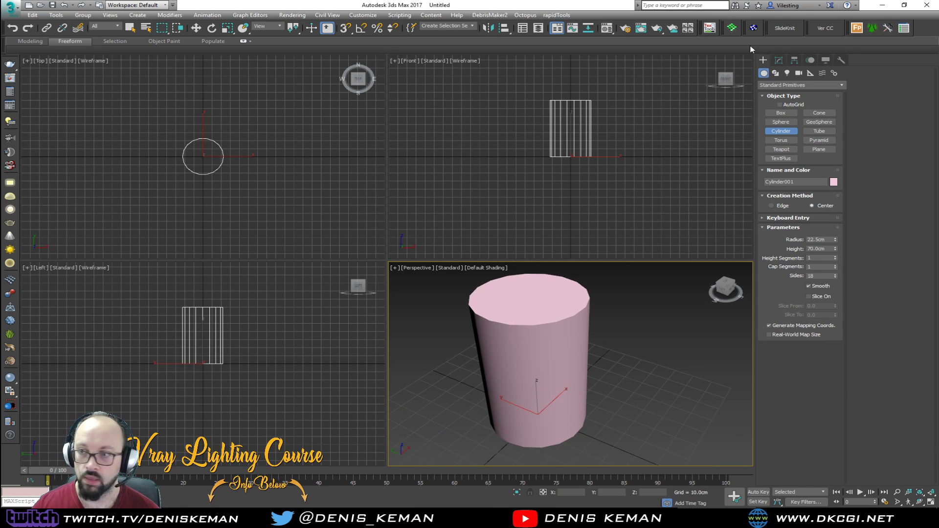
{"action": "left_click", "coordinate": [780, 62]}
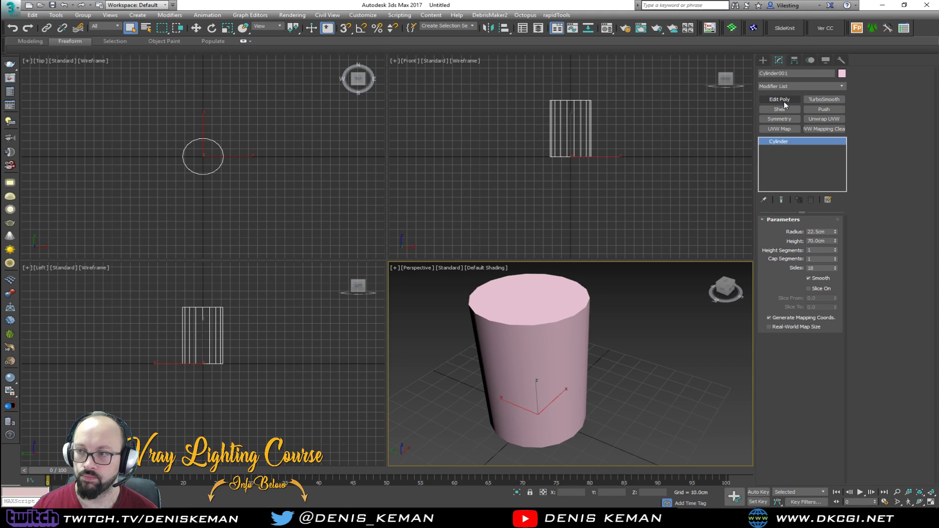
{"action": "key", "text": "F4"}
{"action": "key", "text": "alt+x"}
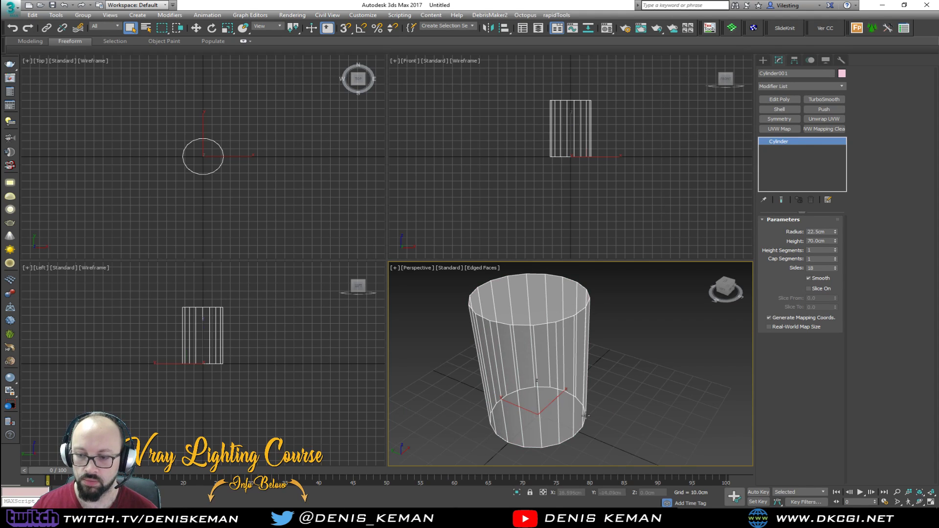
{"action": "key", "text": "w"}
{"action": "right_click", "coordinate": [588, 493]}
{"action": "right_click", "coordinate": [629, 493]}
{"action": "left_click", "coordinate": [647, 385]}
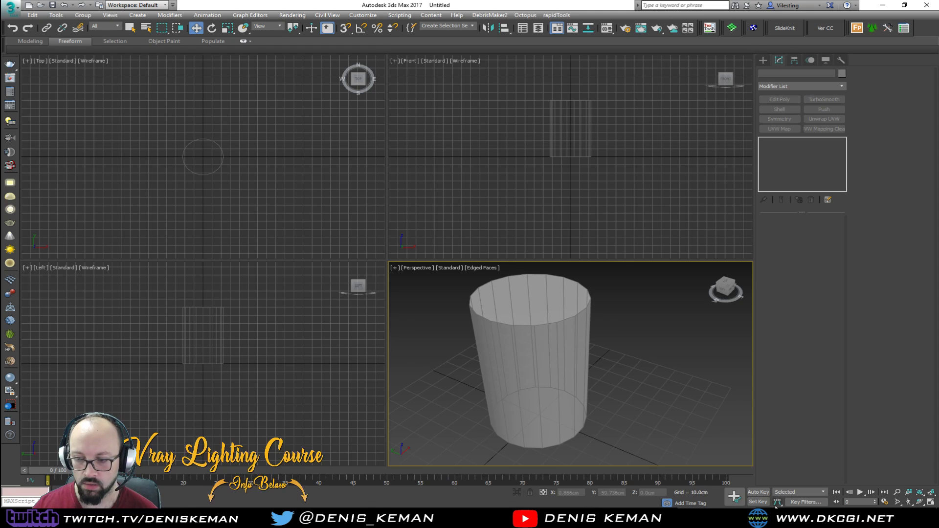
Dismiss the Twitch Streams folder window and examine the Chair_03 picture for the bar stool's seat, column, footrest and base.
{"action": "key", "text": "alt+Tab"}
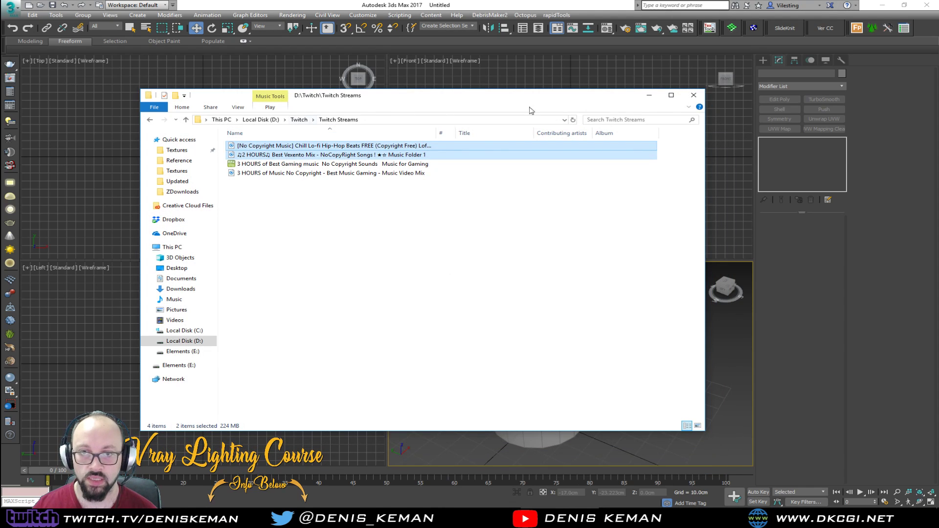
{"action": "left_click", "coordinate": [685, 95]}
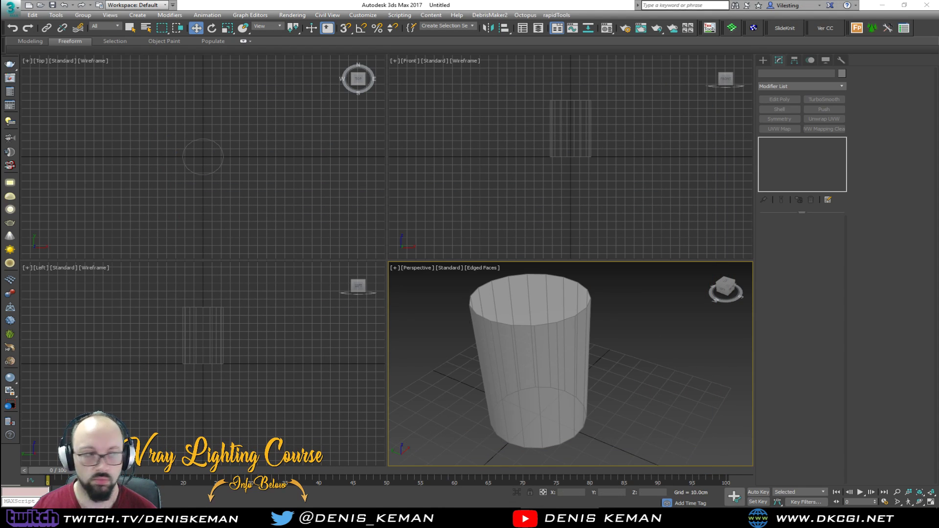
{"action": "key", "text": "alt+Tab"}
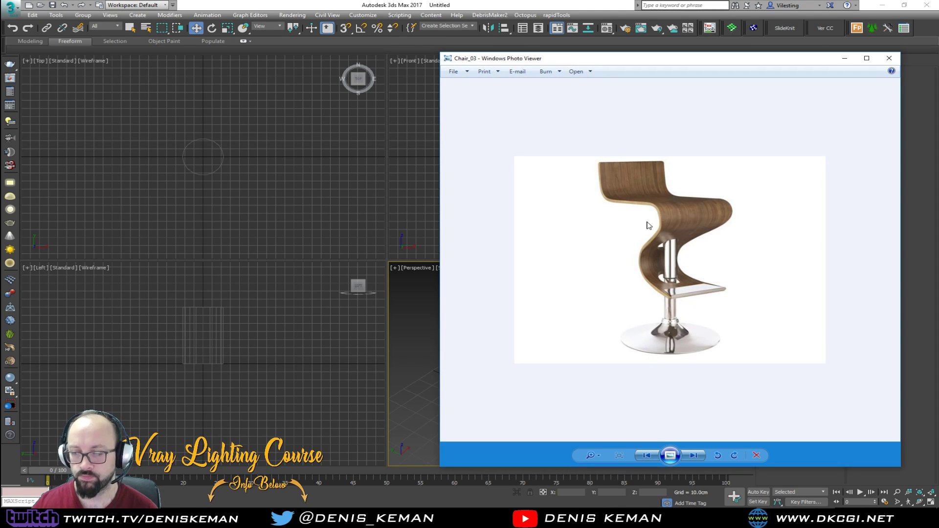
{"action": "scroll", "coordinate": [671, 233], "scroll_direction": "up", "scroll_amount": 3}
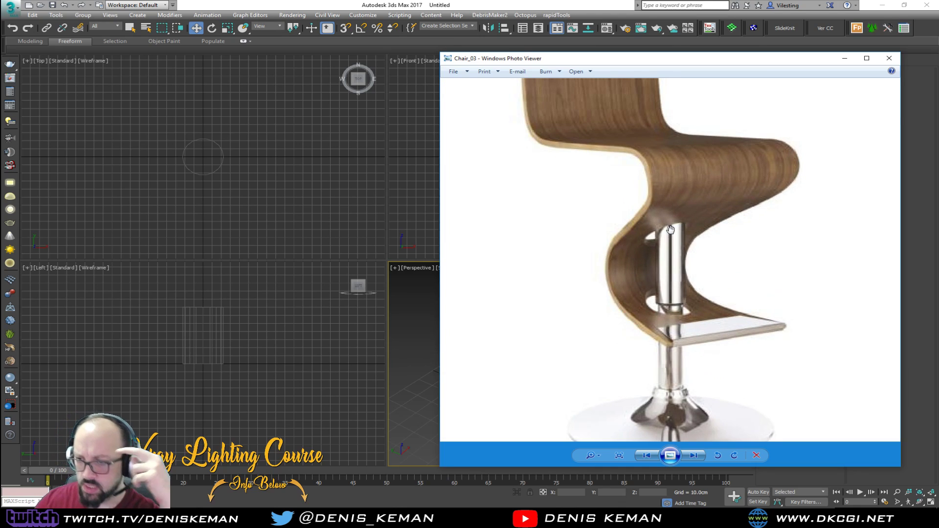
{"action": "left_click_drag", "start_coordinate": [681, 418], "coordinate": [677, 397]}
{"action": "left_click_drag", "start_coordinate": [620, 278], "coordinate": [615, 319]}
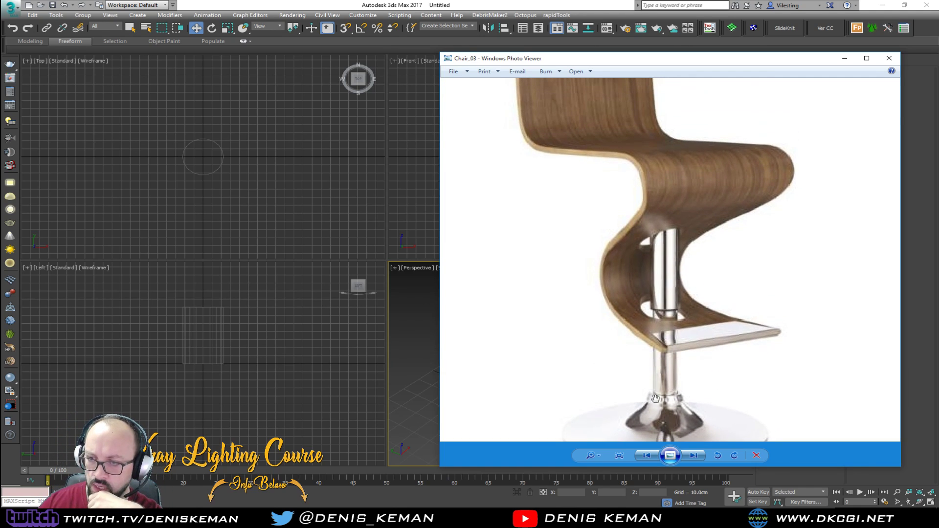
{"action": "left_click_drag", "start_coordinate": [669, 251], "coordinate": [667, 272]}
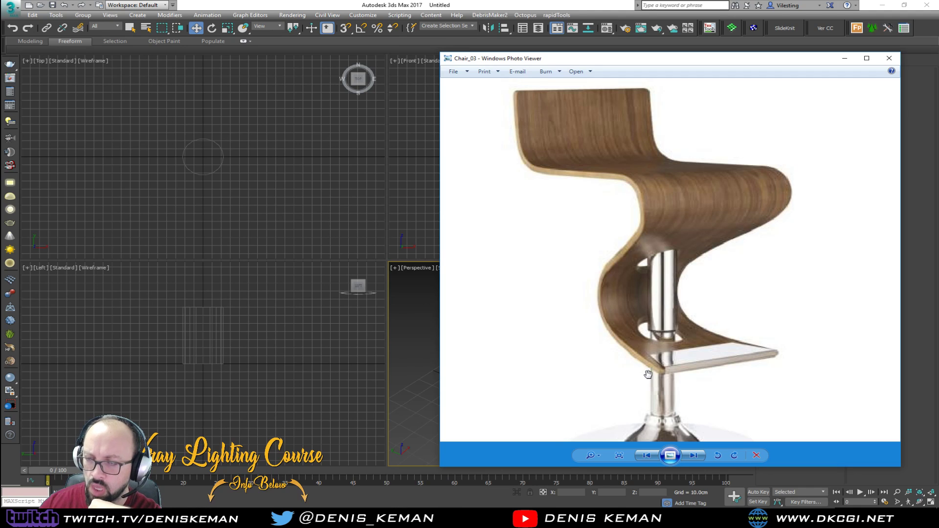
{"action": "left_click_drag", "start_coordinate": [680, 314], "coordinate": [661, 246]}
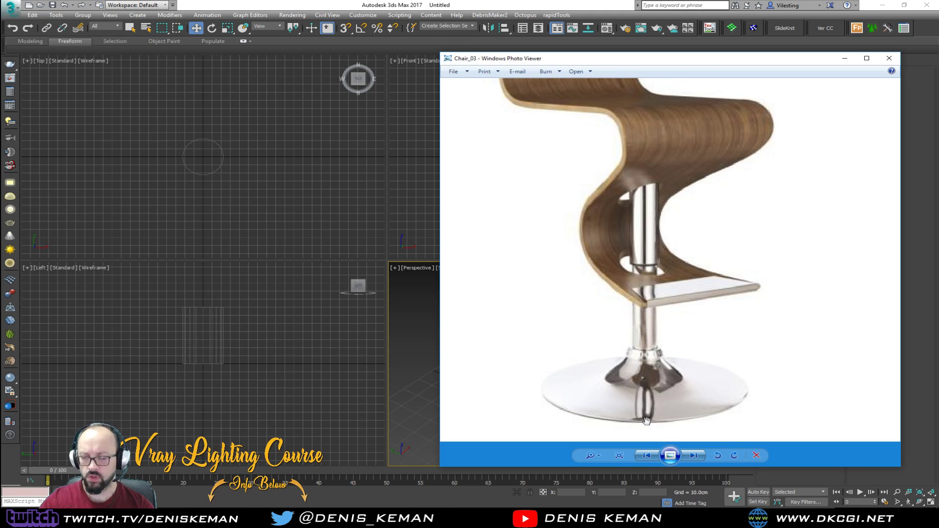
{"action": "scroll", "coordinate": [636, 332], "scroll_direction": "down", "scroll_amount": 4}
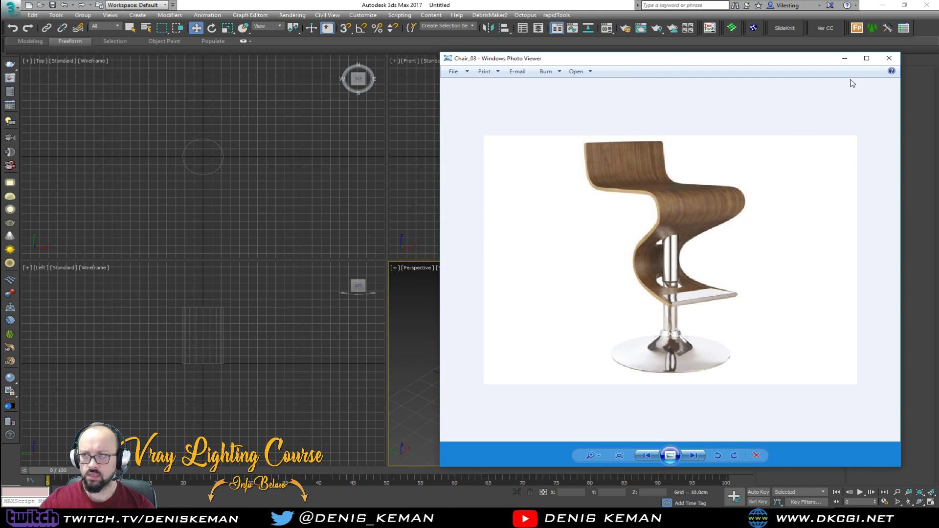
{"action": "left_click", "coordinate": [883, 56]}
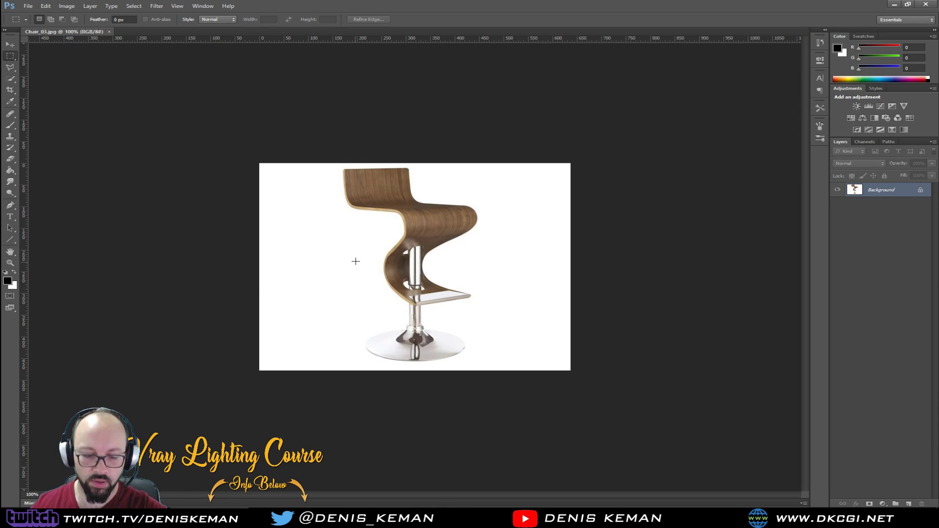
In Photoshop, add a new layer above the Chair_03.jpg background and set the foreground colour to blue 2126ff.
{"action": "key", "text": "ctrl+shift+n"}
{"action": "key", "text": "Return"}
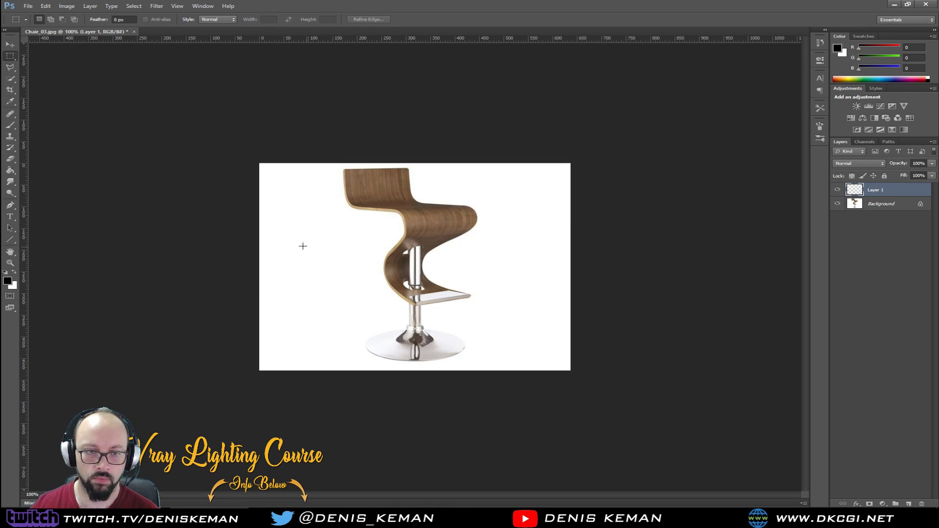
{"action": "left_click", "coordinate": [8, 281]}
{"action": "left_click", "coordinate": [201, 98]}
{"action": "left_click", "coordinate": [173, 60]}
{"action": "left_click", "coordinate": [296, 54]}
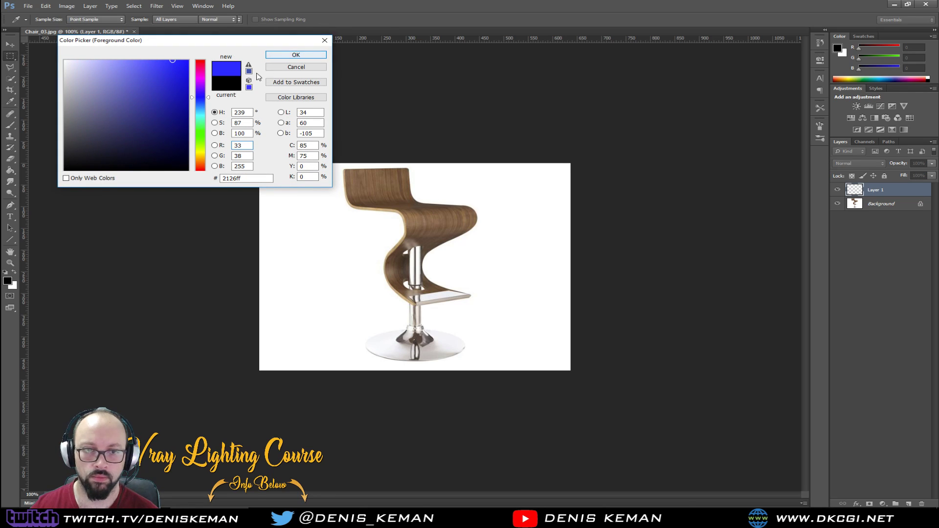
Fill the new layer with the blue foreground colour and set its opacity to 20%.
{"action": "left_click", "coordinate": [10, 170]}
{"action": "left_click", "coordinate": [414, 266]}
{"action": "left_click", "coordinate": [920, 164]}
{"action": "type", "text": "20"}
{"action": "key", "text": "Return"}
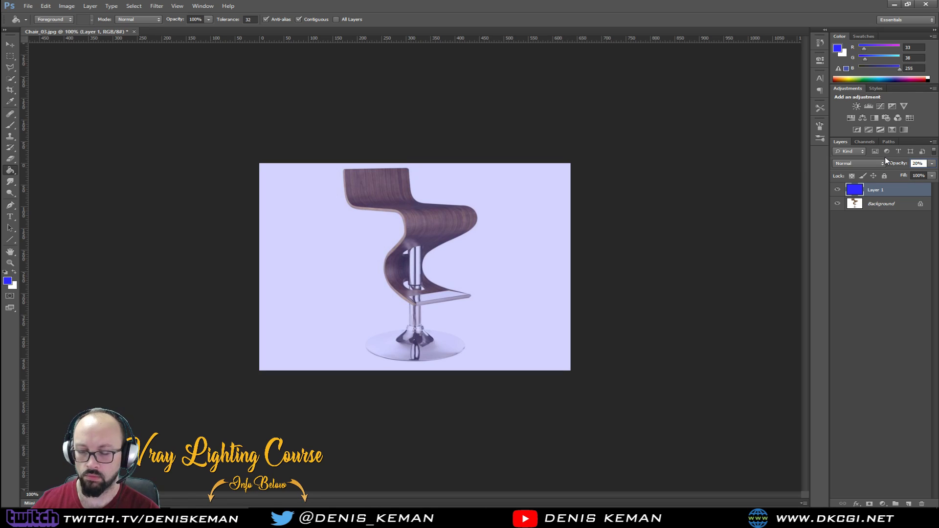
Try the blue layer at 30% opacity and return it to 20%.
{"action": "key", "text": "shift+Up"}
{"action": "key", "text": "Return"}
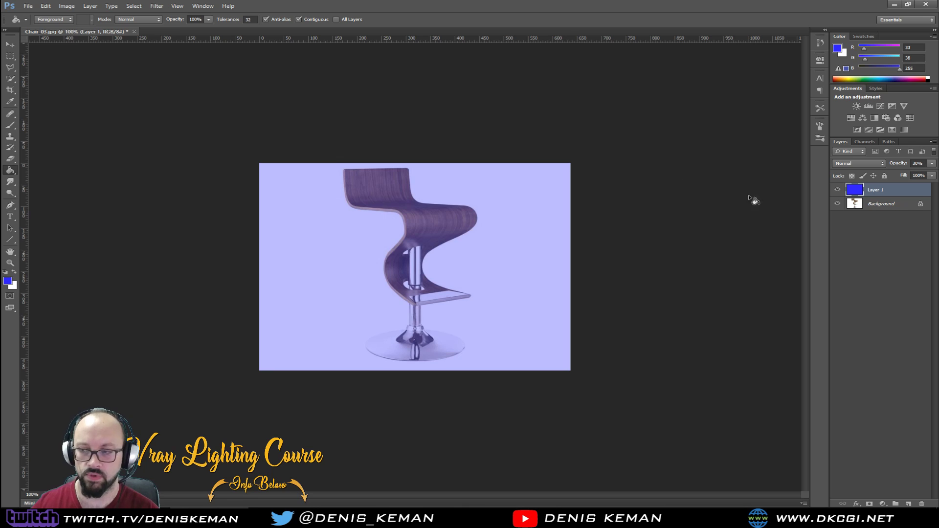
{"action": "left_click", "coordinate": [918, 163]}
{"action": "type", "text": "20"}
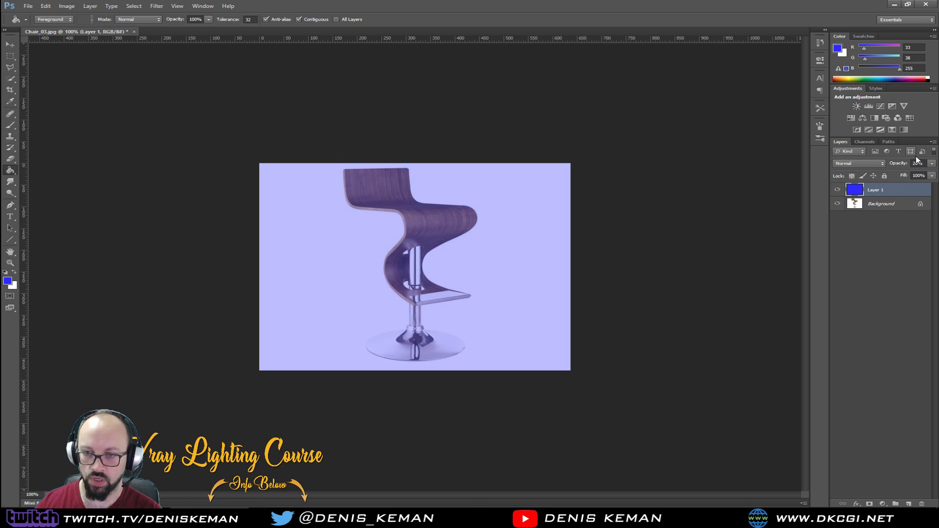
{"action": "key", "text": "Return"}
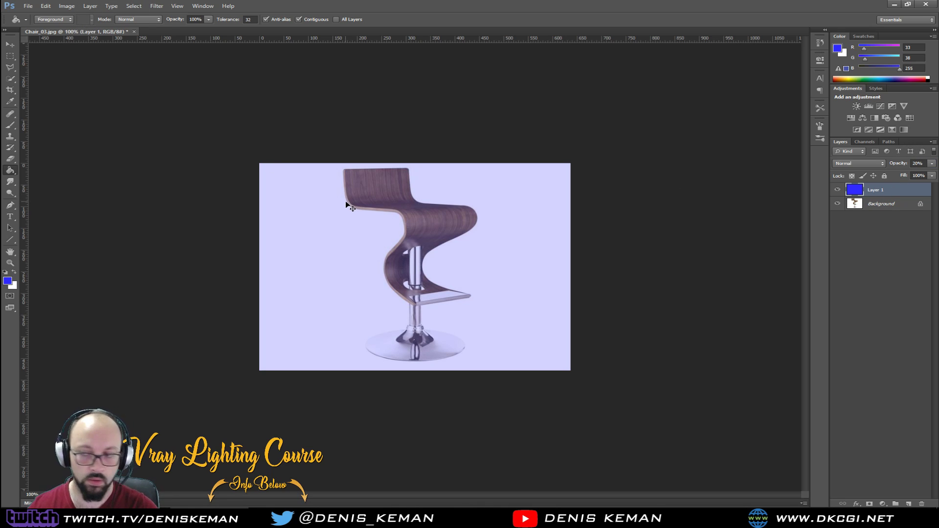
Merge the blue tint into the picture, save Chair_03.jpg at maximum quality 12, and close Photoshop.
{"action": "key", "text": "ctrl+shift+e"}
{"action": "key", "text": "ctrl+s"}
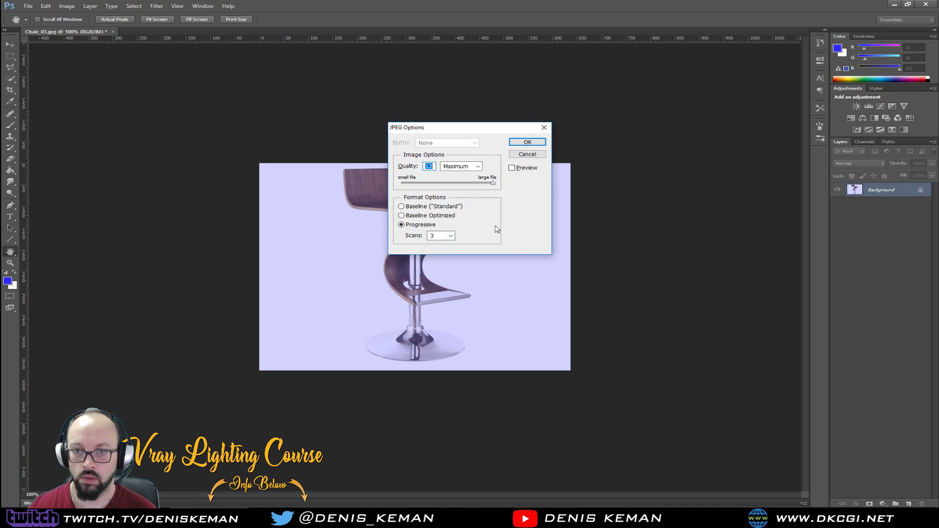
{"action": "left_click", "coordinate": [524, 142]}
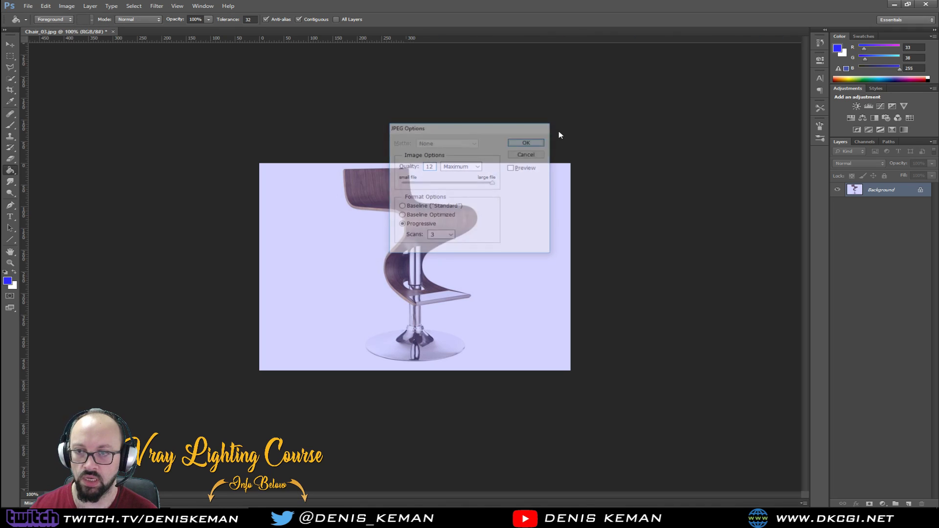
{"action": "left_click", "coordinate": [927, 5]}
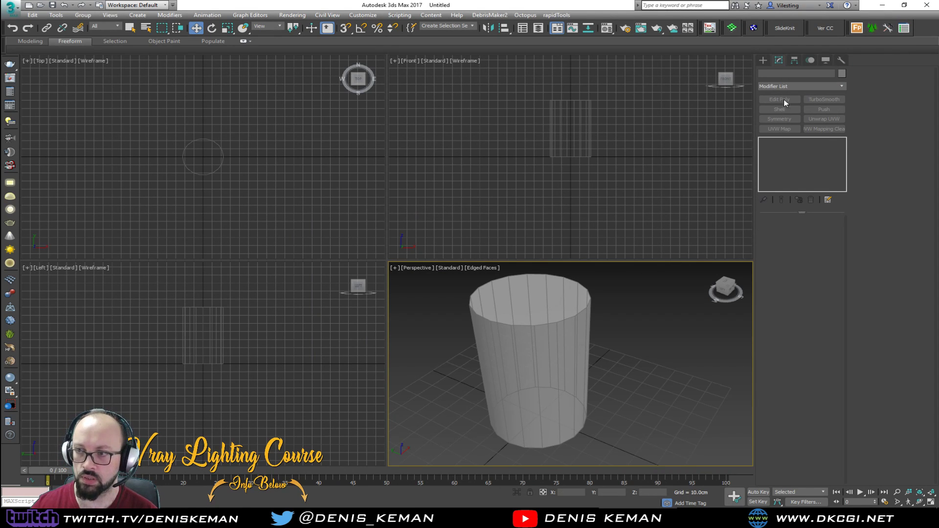
In 3ds Max, create a plane around the cylinder in the Front view, about 139 cm long and 130 cm wide.
{"action": "left_click", "coordinate": [763, 60]}
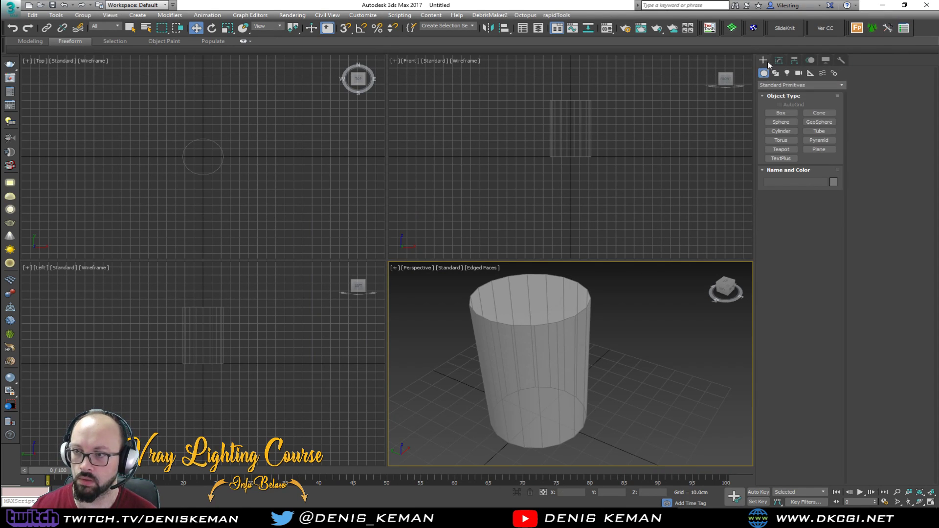
{"action": "left_click", "coordinate": [818, 149]}
{"action": "left_click_drag", "start_coordinate": [514, 76], "coordinate": [633, 188]}
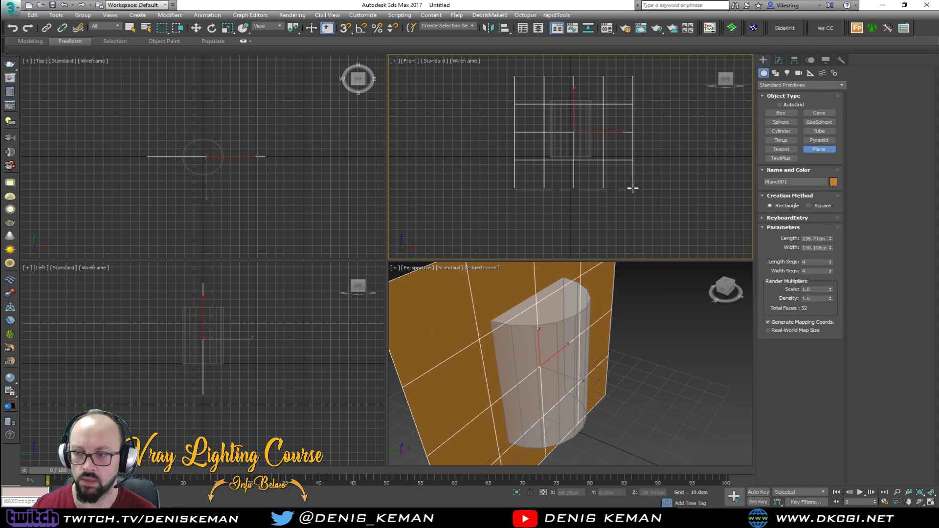
Set the plane's length to 478 cm and its width to 637 cm.
{"action": "double_click", "coordinate": [809, 238]}
{"action": "key", "text": "BackSpace"}
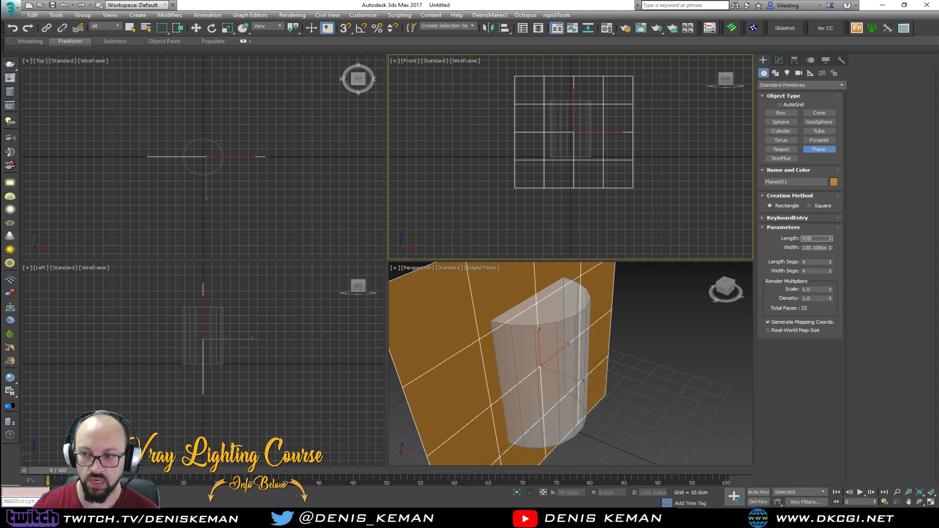
{"action": "type", "text": "478"}
{"action": "key", "text": "Tab"}
{"action": "type", "text": "6"}
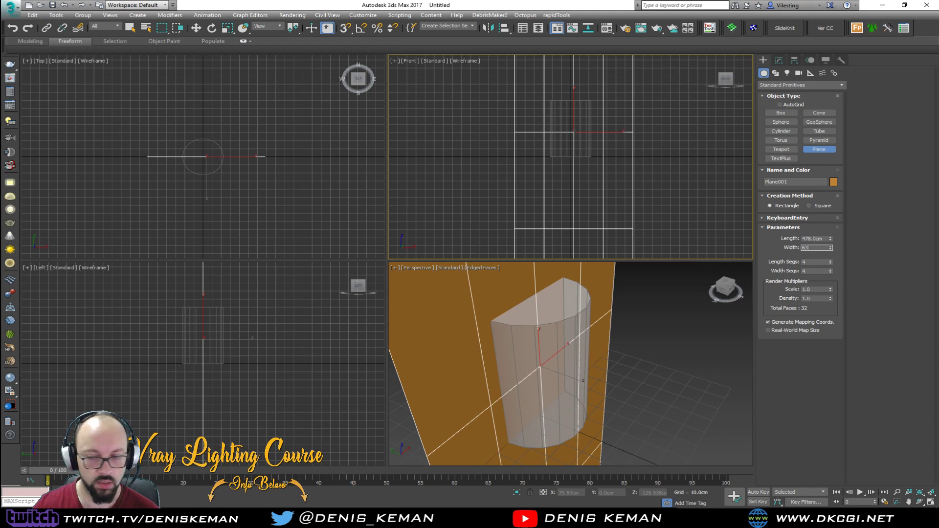
{"action": "type", "text": "37"}
{"action": "key", "text": "Return"}
Reduce the plane's length and width segments to 1 each.
{"action": "scroll", "coordinate": [651, 336], "scroll_direction": "down", "scroll_amount": 5}
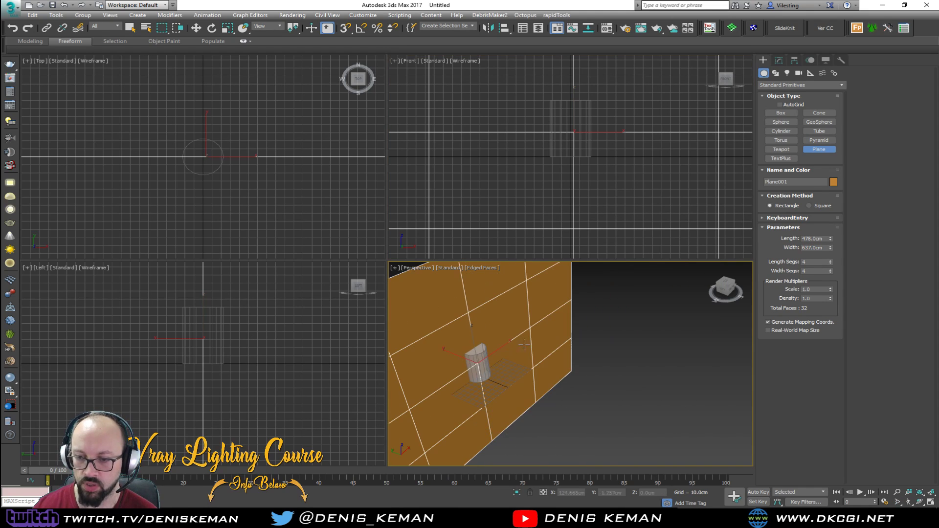
{"action": "middle_click_drag", "start_coordinate": [650, 335], "coordinate": [546, 342], "text": "alt"}
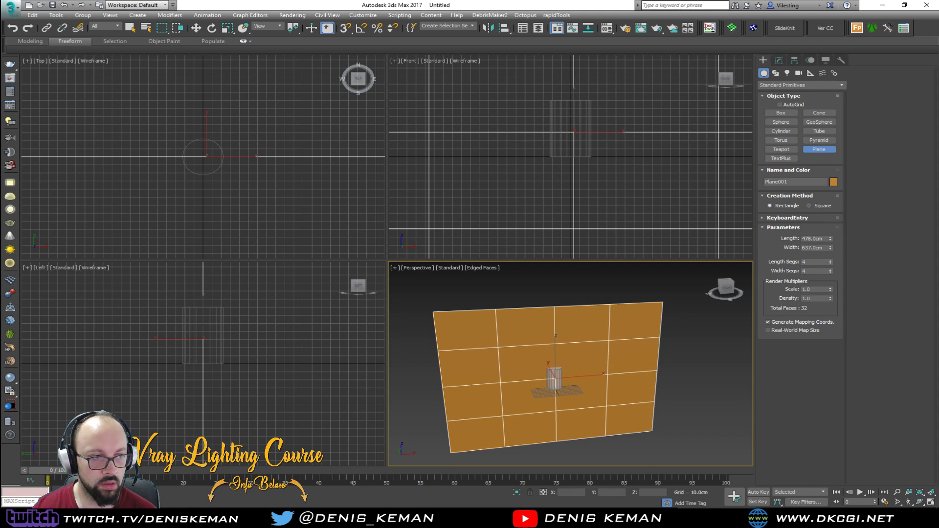
{"action": "left_click_drag", "start_coordinate": [831, 261], "coordinate": [831, 272]}
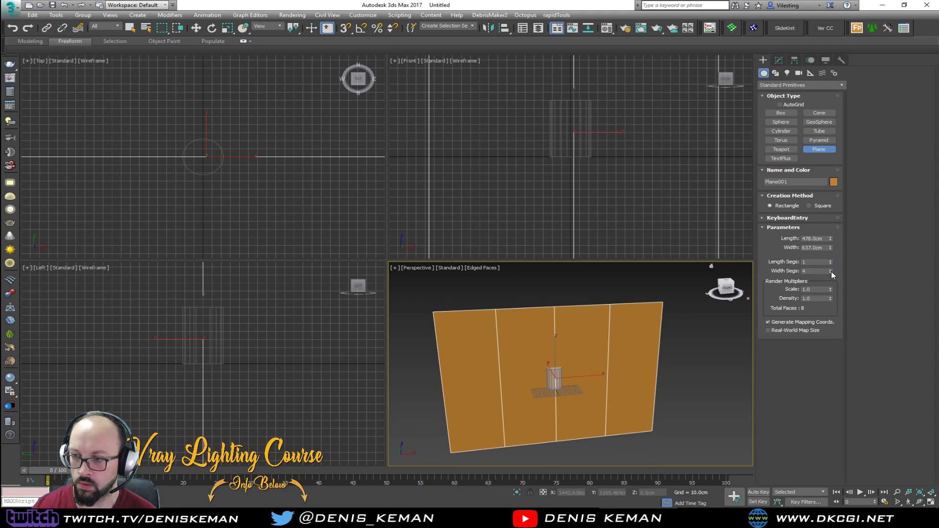
{"action": "key", "text": "w"}
Assign the turquoise VRayMtl to the plane, with the tinted chair picture as its diffuse map shown in the viewport.
{"action": "middle_click_drag", "start_coordinate": [527, 395], "coordinate": [530, 382]}
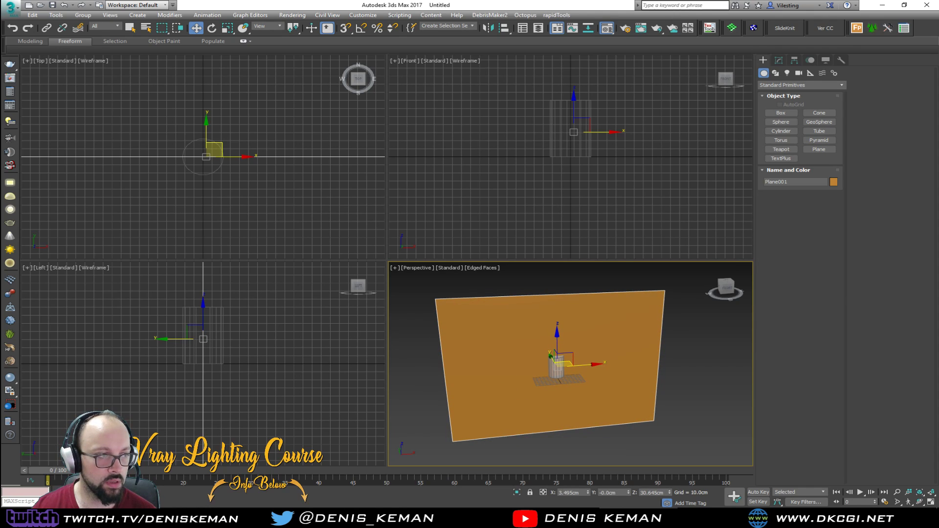
{"action": "left_click_drag", "start_coordinate": [482, 311], "coordinate": [479, 314]}
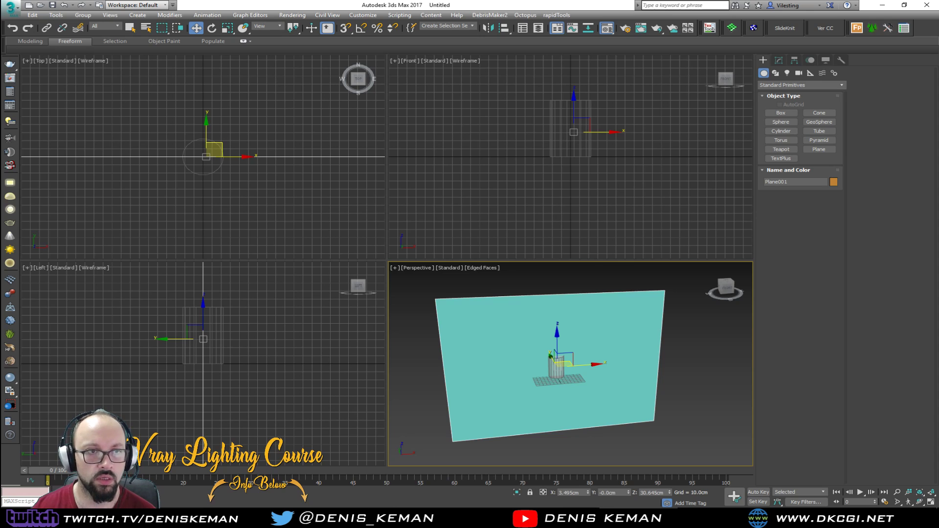
{"action": "key", "text": "m"}
{"action": "left_click_drag", "start_coordinate": [187, 27], "coordinate": [179, 28]}
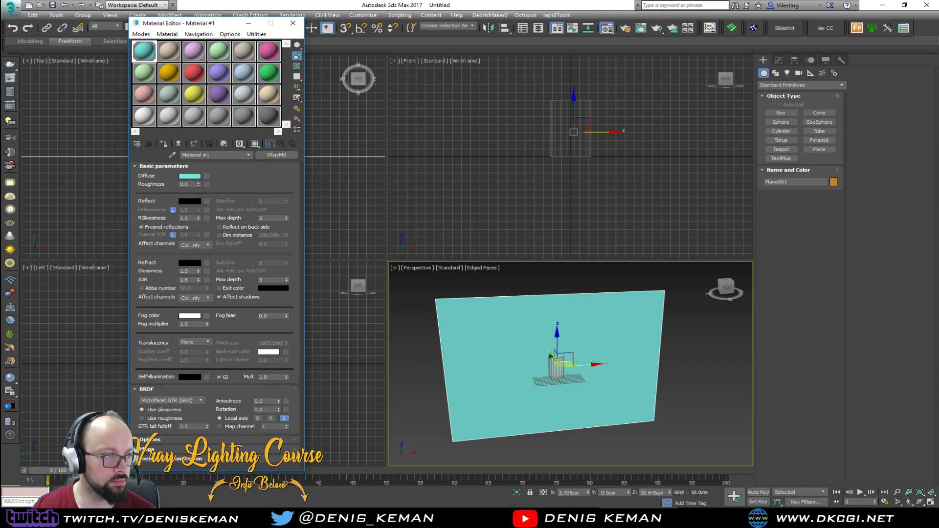
{"action": "left_click_drag", "start_coordinate": [199, 219], "coordinate": [207, 176]}
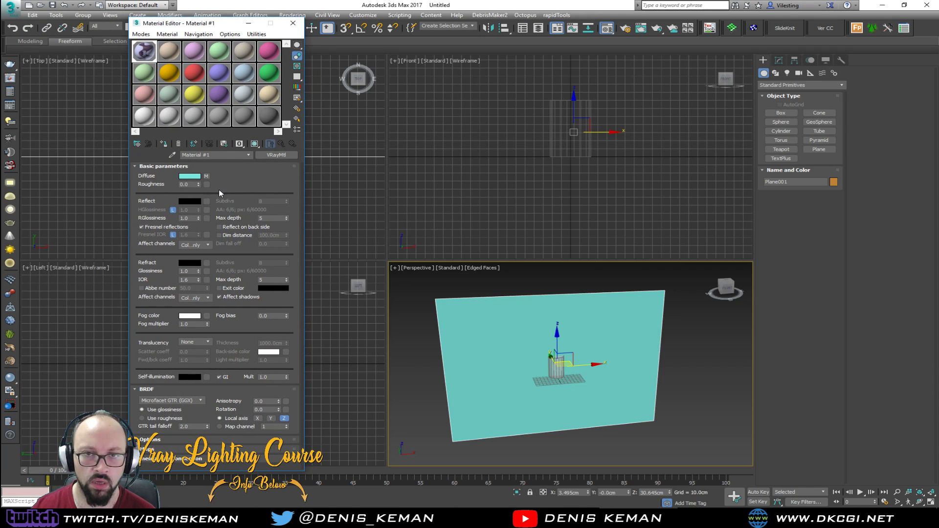
{"action": "left_click", "coordinate": [254, 144]}
{"action": "left_click", "coordinate": [293, 23]}
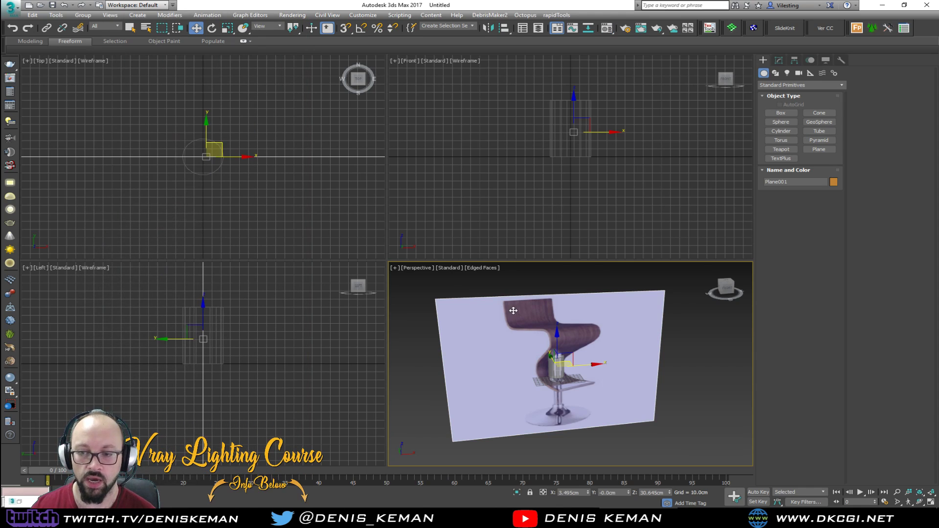
Move the reference plane along Y to about -56.7 cm, in front of the cylinder.
{"action": "scroll", "coordinate": [513, 310], "scroll_direction": "up", "scroll_amount": 8}
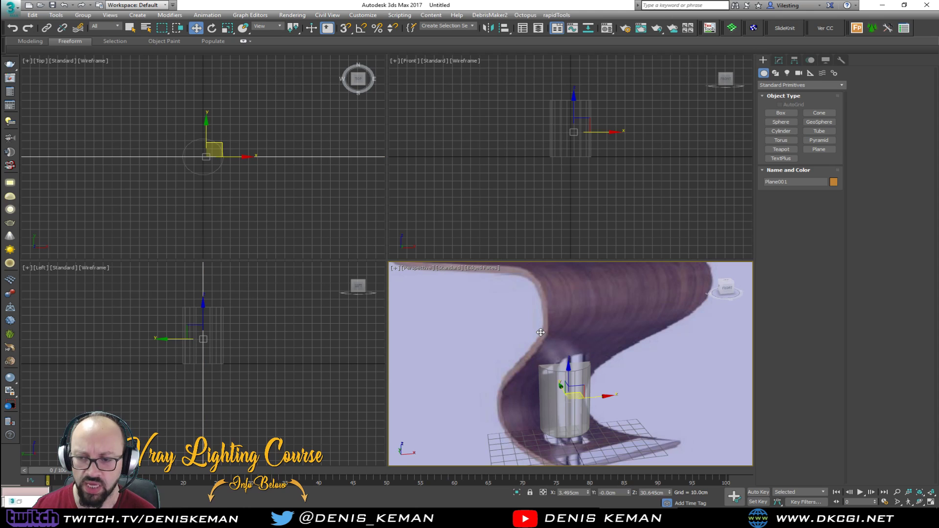
{"action": "scroll", "coordinate": [540, 332], "scroll_direction": "down", "scroll_amount": 3}
{"action": "key", "text": "alt+w"}
{"action": "scroll", "coordinate": [514, 324], "scroll_direction": "down", "scroll_amount": 6}
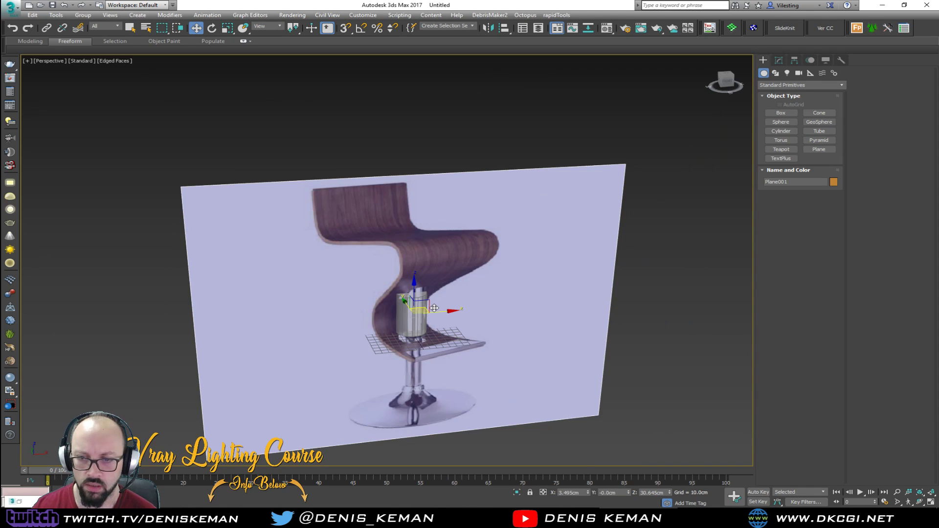
{"action": "middle_click_drag", "start_coordinate": [434, 308], "coordinate": [389, 304], "text": "alt"}
{"action": "left_click_drag", "start_coordinate": [392, 304], "coordinate": [415, 324]}
{"action": "middle_click_drag", "start_coordinate": [414, 324], "coordinate": [399, 309], "text": "alt"}
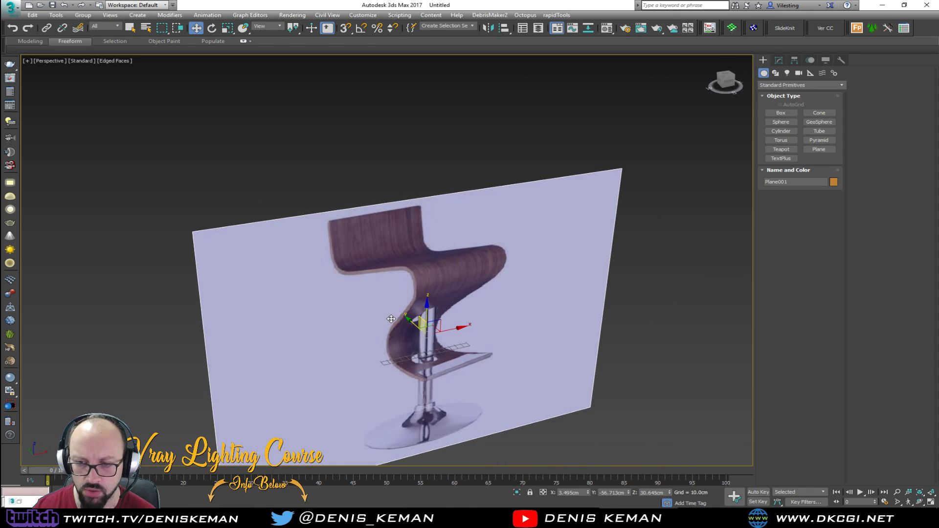
Return to the four-view layout and switch the Front view from wireframe to shaded display.
{"action": "key", "text": "alt+w"}
{"action": "right_click", "coordinate": [606, 169]}
{"action": "scroll", "coordinate": [554, 184], "scroll_direction": "down", "scroll_amount": 2}
{"action": "key", "text": "F3"}
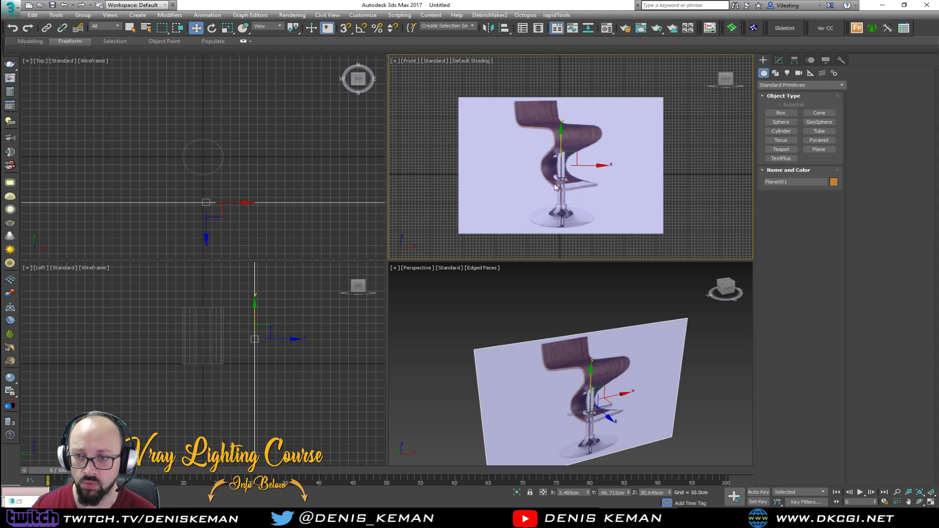
Select the size-guide cylinder and hide it.
{"action": "scroll", "coordinate": [553, 183], "scroll_direction": "down", "scroll_amount": 2}
{"action": "mouse_move", "coordinate": [577, 362]}
{"action": "middle_mouse_down", "text": "alt"}
{"action": "mouse_move", "coordinate": [613, 364]}
{"action": "mouse_move", "coordinate": [572, 402]}
{"action": "middle_mouse_up", "text": "alt"}
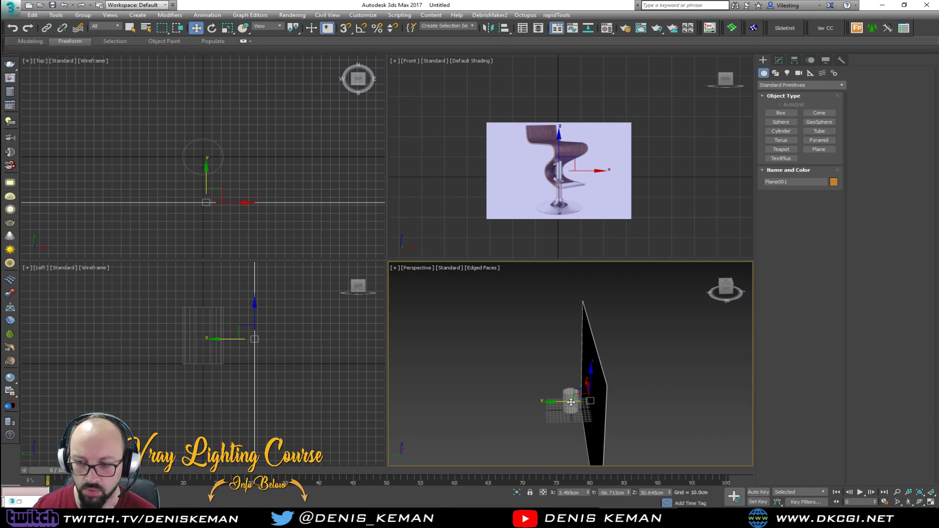
{"action": "left_click", "coordinate": [570, 407]}
{"action": "right_click", "coordinate": [568, 368]}
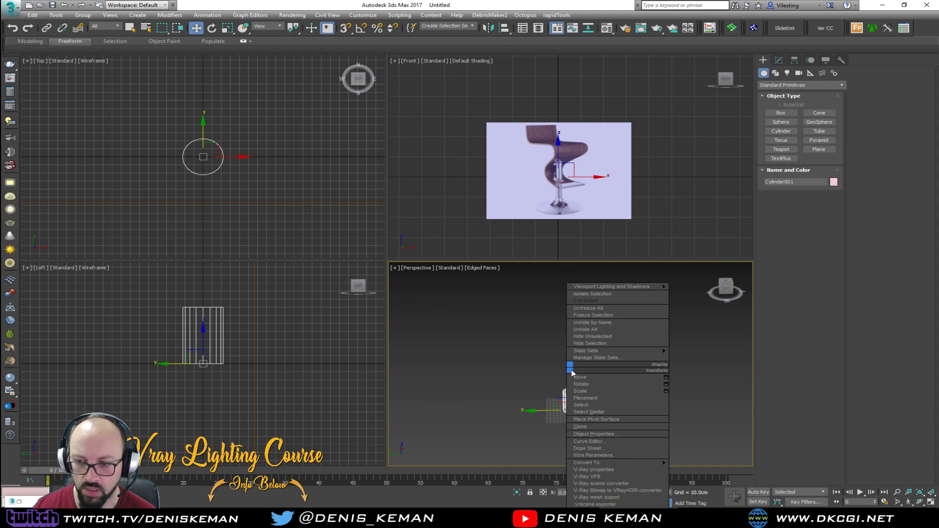
{"action": "left_click", "coordinate": [590, 343]}
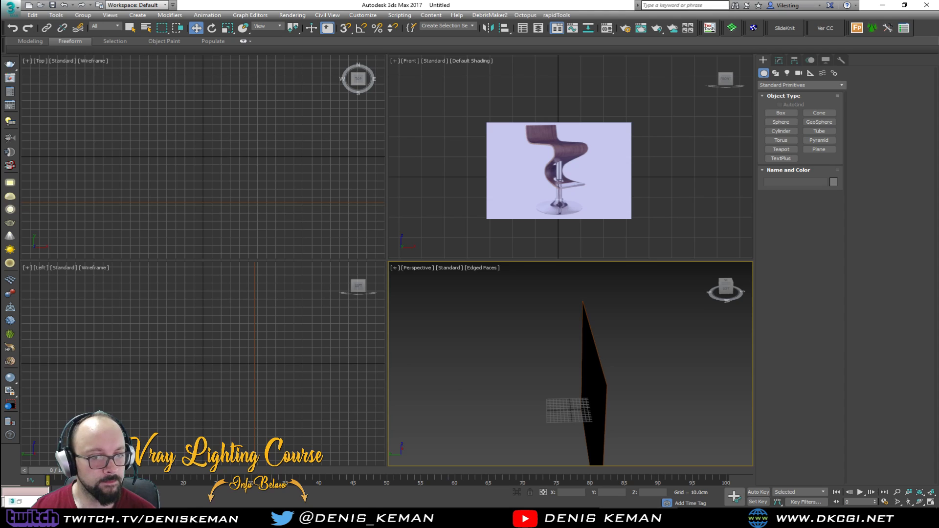
Move the reference plane backwards along Y to about 90.7 cm.
{"action": "middle_click_drag", "start_coordinate": [501, 350], "coordinate": [445, 342], "text": "alt"}
{"action": "left_click", "coordinate": [599, 402]}
{"action": "key", "text": "alt+w"}
{"action": "middle_click_drag", "start_coordinate": [246, 326], "coordinate": [264, 294], "text": "alt"}
Freeze the reference plane in its object properties, with Show Frozen in Gray turned off.
{"action": "right_click", "coordinate": [264, 294]}
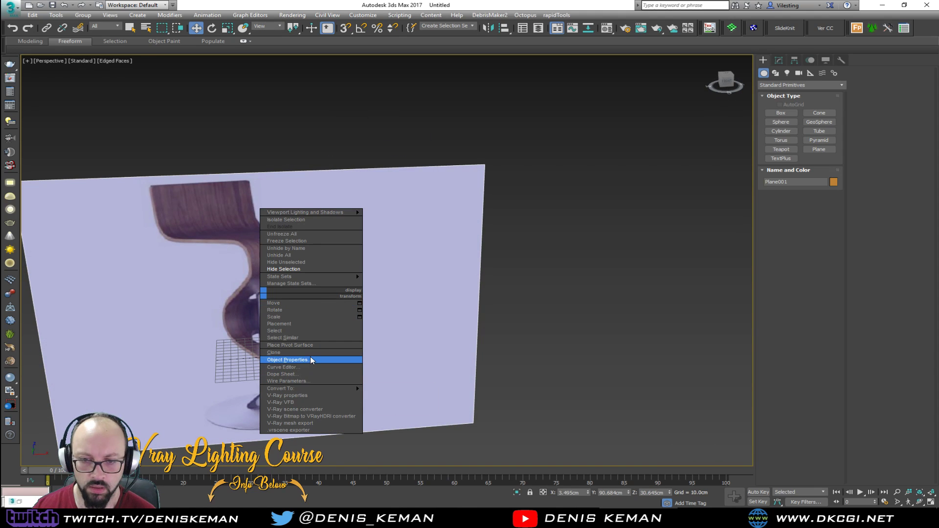
{"action": "left_click", "coordinate": [303, 360]}
{"action": "left_click", "coordinate": [392, 242]}
{"action": "left_click", "coordinate": [412, 321]}
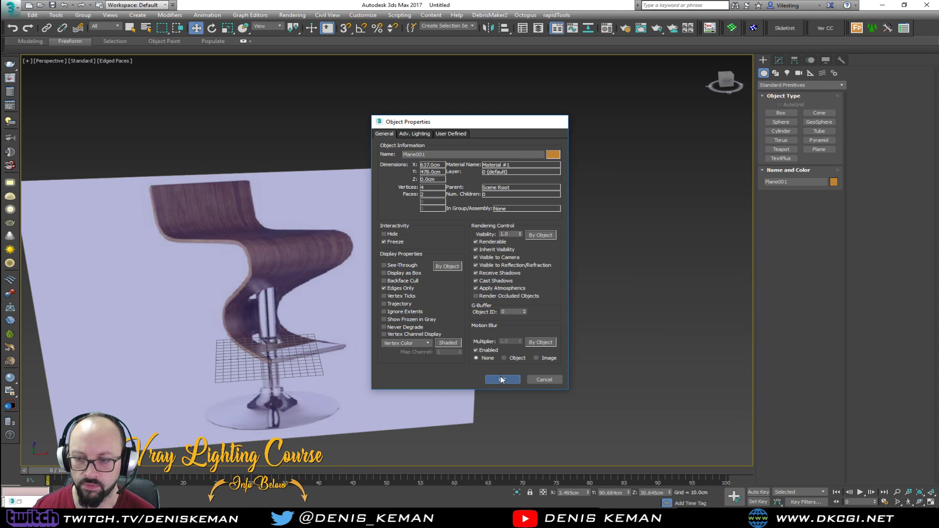
{"action": "left_click", "coordinate": [501, 379]}
{"action": "left_click_drag", "start_coordinate": [481, 324], "coordinate": [355, 377]}
Maximize the Front view on the chair picture and hide its grid.
{"action": "key", "text": "alt+w"}
{"action": "left_click", "coordinate": [536, 219]}
{"action": "key", "text": "alt+w"}
{"action": "scroll", "coordinate": [425, 190], "scroll_direction": "up", "scroll_amount": 6}
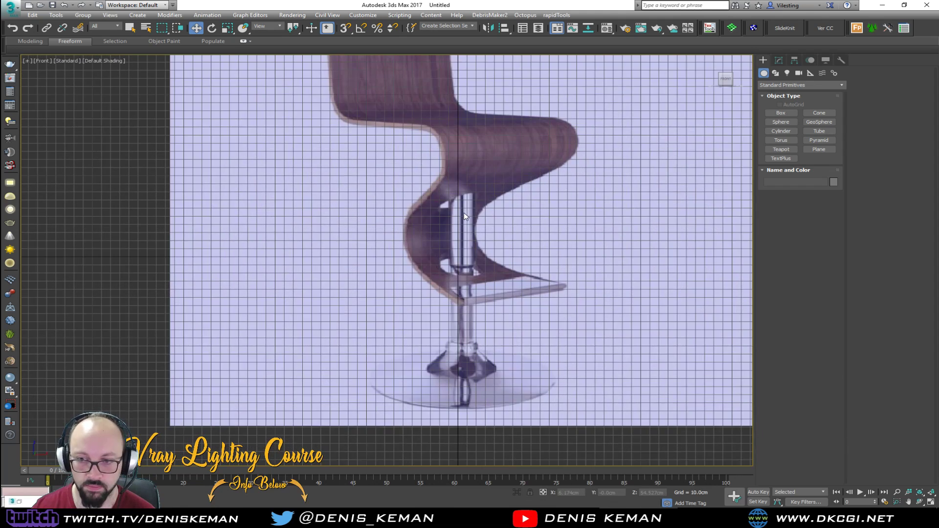
{"action": "key", "text": "g"}
{"action": "middle_click_drag", "start_coordinate": [464, 213], "coordinate": [426, 194]}
{"action": "scroll", "coordinate": [456, 202], "scroll_direction": "up", "scroll_amount": 4}
{"action": "scroll", "coordinate": [446, 266], "scroll_direction": "down", "scroll_amount": 4}
Try to trace a half profile of the stool's round base with Line, starting at its bottom centre.
{"action": "right_click", "coordinate": [445, 362]}
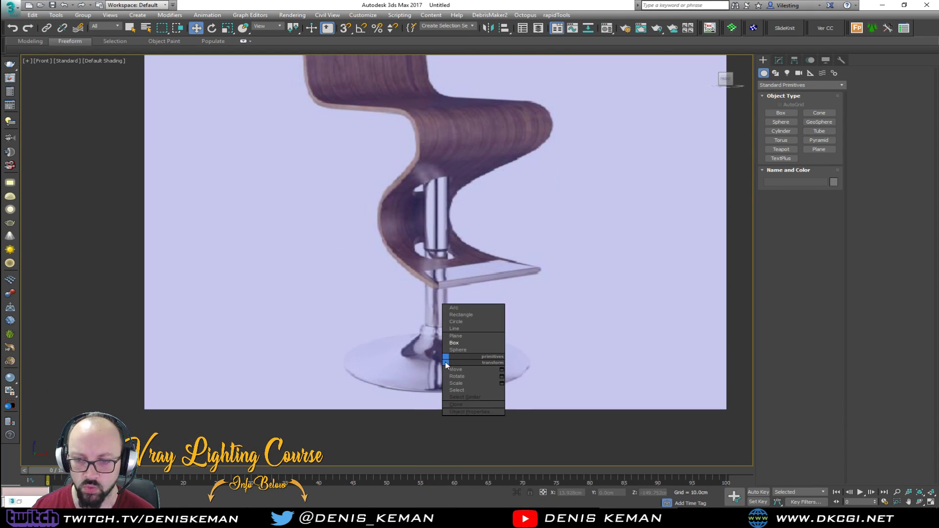
{"action": "left_click", "coordinate": [454, 334]}
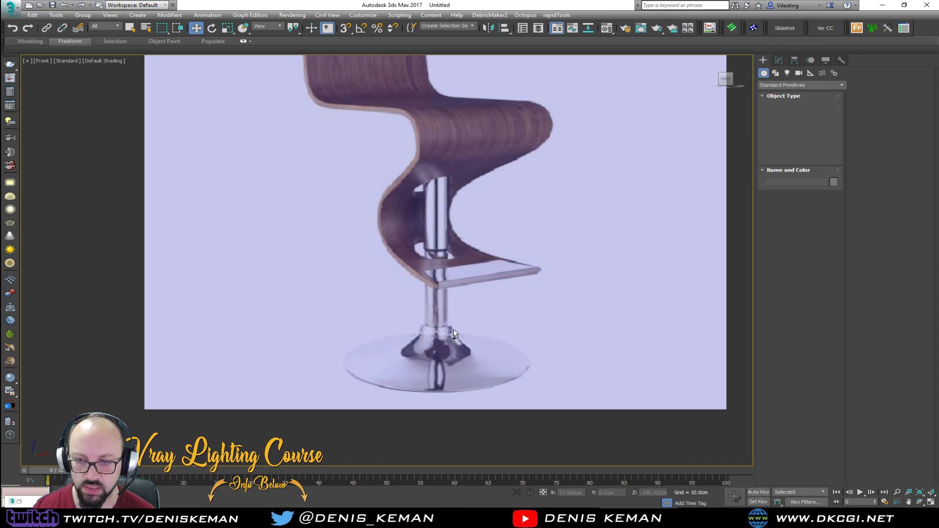
{"action": "left_click", "coordinate": [435, 390]}
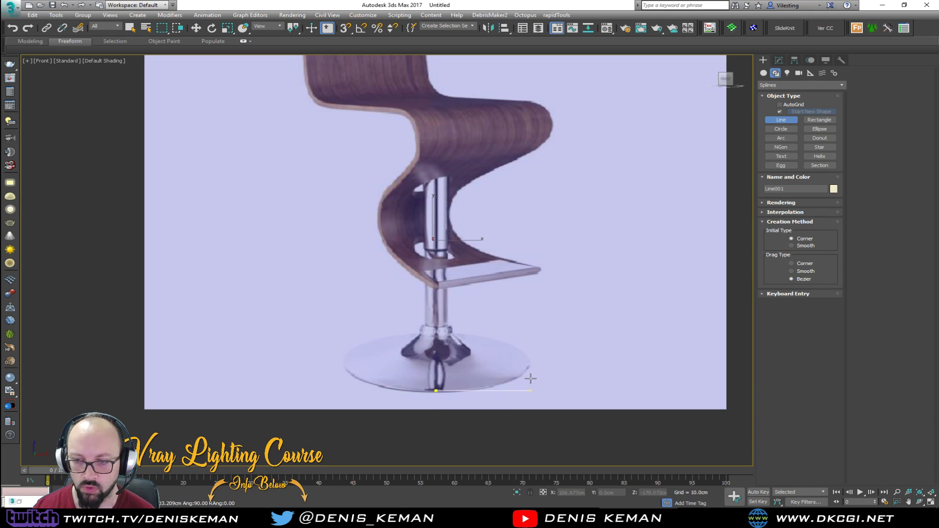
{"action": "left_click", "coordinate": [532, 385]}
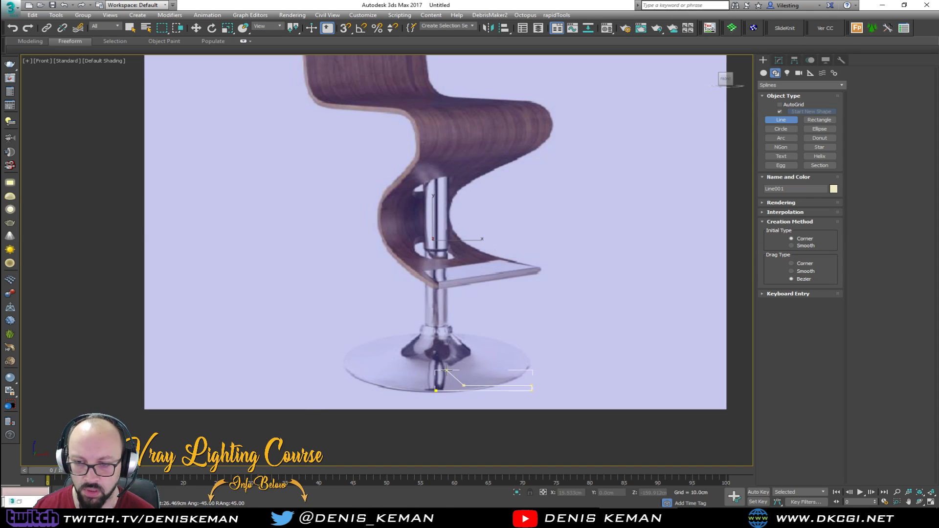
{"action": "right_click", "coordinate": [468, 368]}
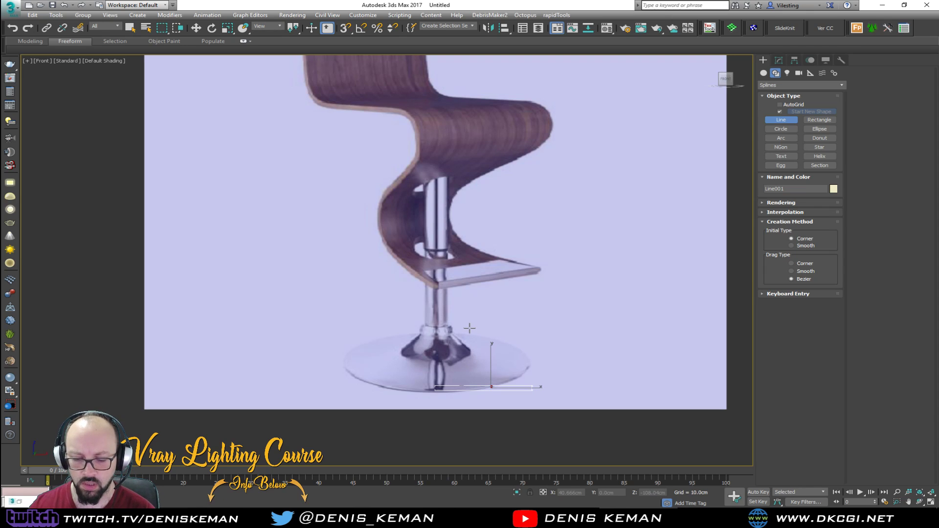
{"action": "key", "text": "ctrl+z"}
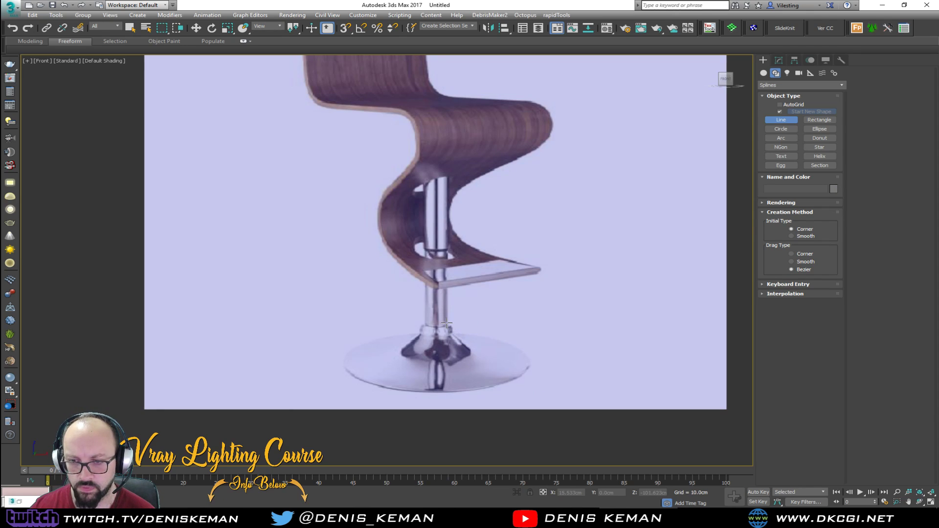
Trace the stool's half profile with Line, from the pole top down over the collar and foot, around the disc edge and back to the centre.
{"action": "left_click", "coordinate": [448, 131]}
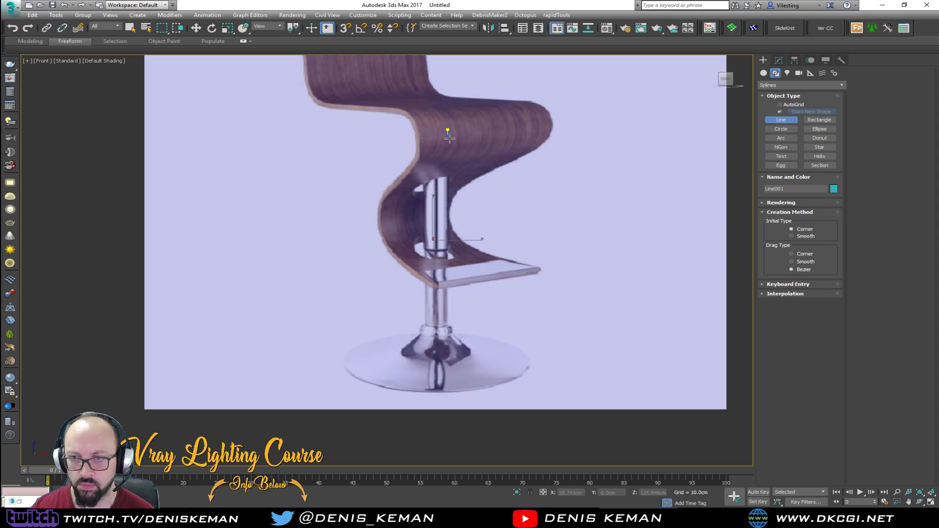
{"action": "left_click", "coordinate": [451, 325]}
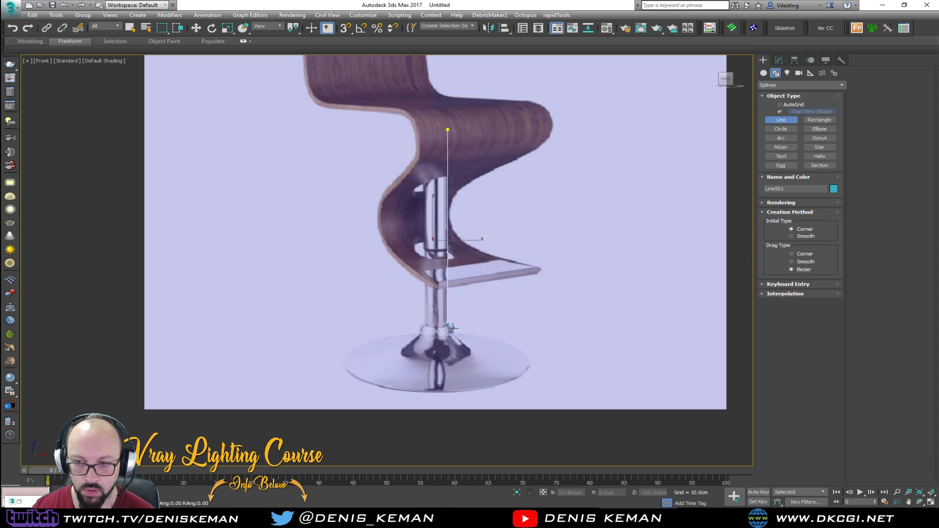
{"action": "left_click", "coordinate": [467, 346]}
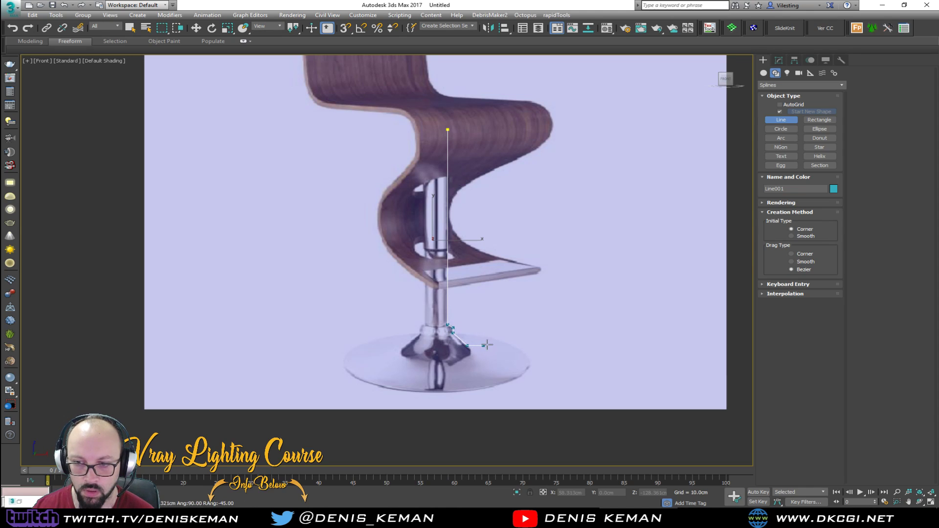
{"action": "left_click", "coordinate": [523, 346]}
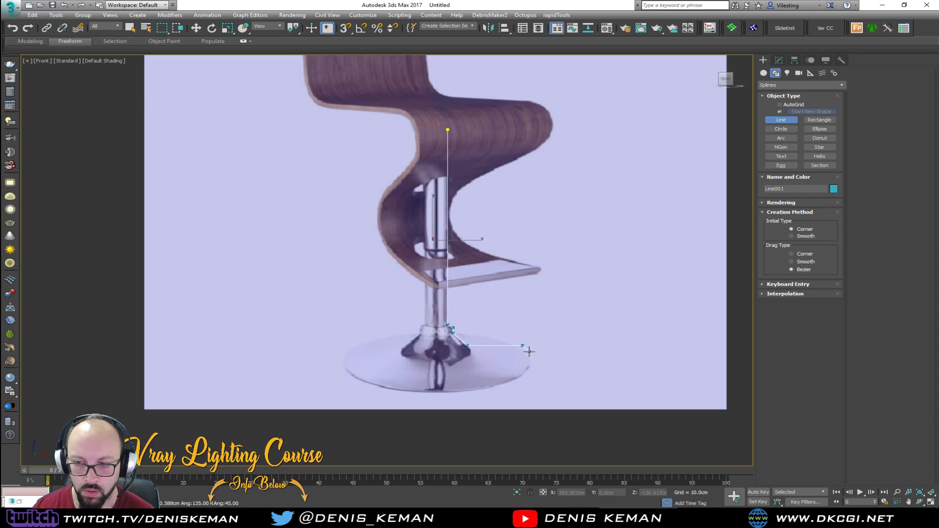
{"action": "left_click", "coordinate": [528, 349]}
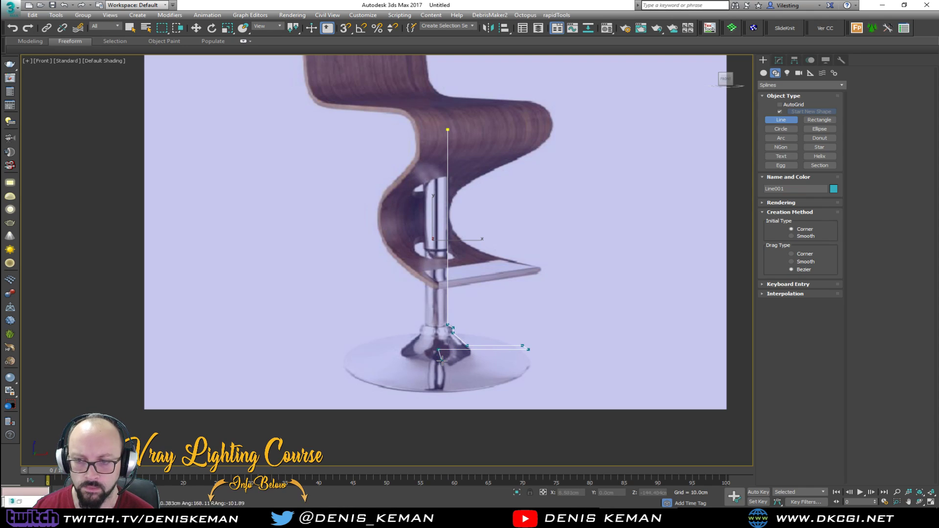
{"action": "scroll", "coordinate": [435, 298], "scroll_direction": "up", "scroll_amount": 3}
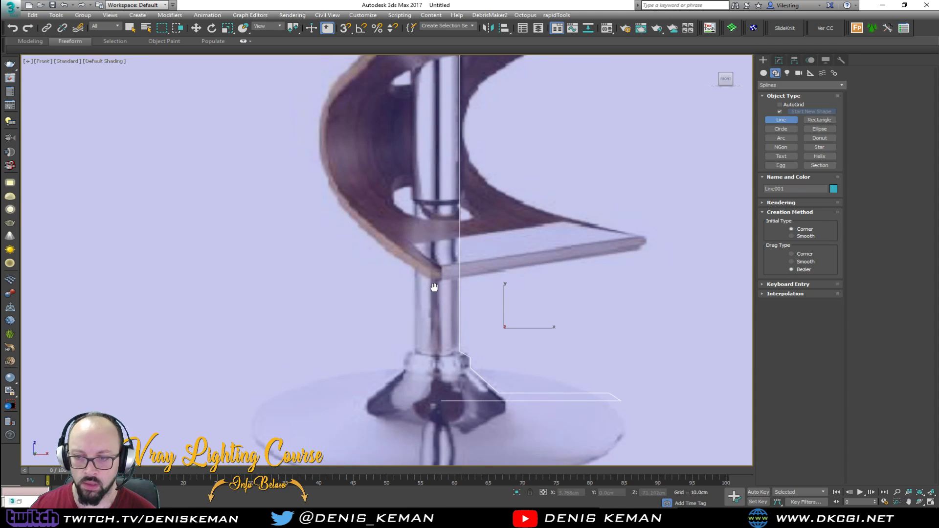
{"action": "scroll", "coordinate": [428, 253], "scroll_direction": "down", "scroll_amount": 2}
{"action": "middle_click_drag", "start_coordinate": [435, 288], "coordinate": [444, 318]}
Enter the profile's vertex level and compare its outline with the pole, collar and base in the reference picture.
{"action": "key", "text": "w"}
{"action": "key", "text": "1"}
{"action": "scroll", "coordinate": [444, 323], "scroll_direction": "down", "scroll_amount": 2}
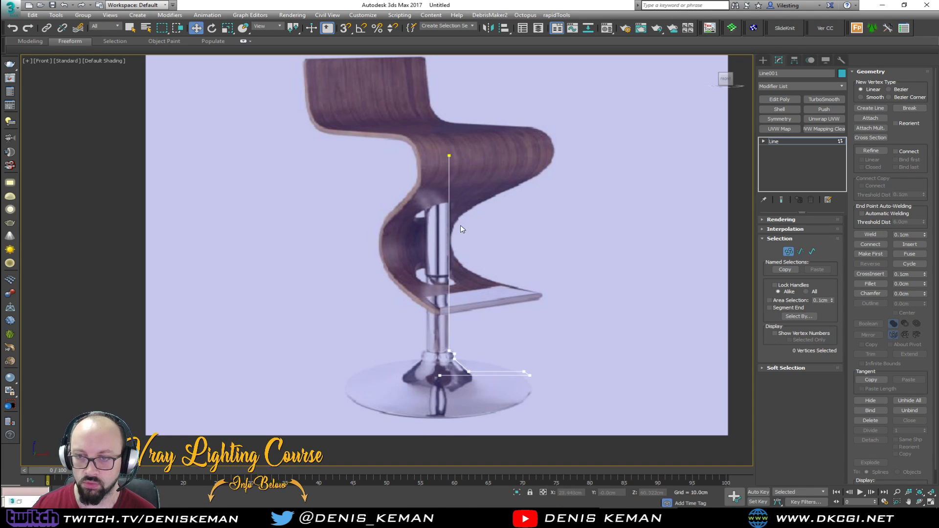
{"action": "scroll", "coordinate": [433, 174], "scroll_direction": "up", "scroll_amount": 2}
{"action": "middle_click_drag", "start_coordinate": [442, 254], "coordinate": [446, 153]}
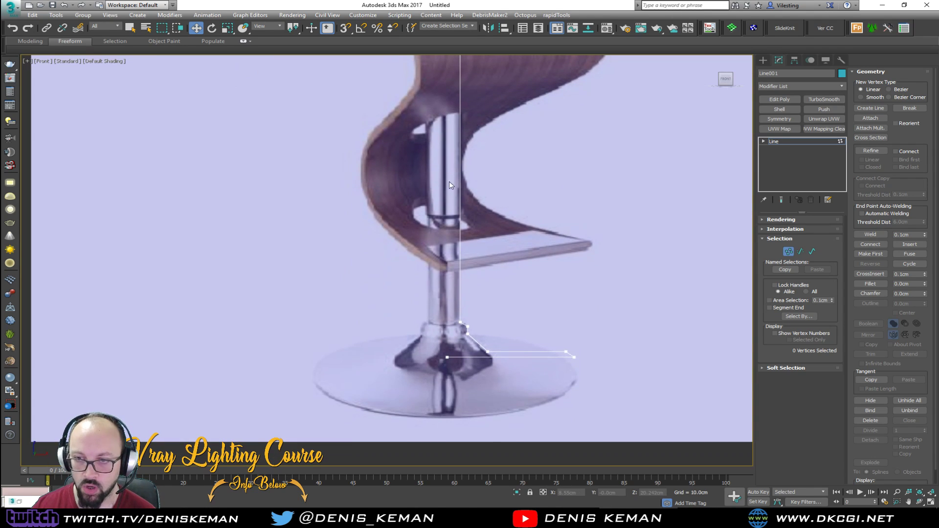
{"action": "scroll", "coordinate": [448, 221], "scroll_direction": "up", "scroll_amount": 6}
{"action": "scroll", "coordinate": [448, 222], "scroll_direction": "down", "scroll_amount": 4}
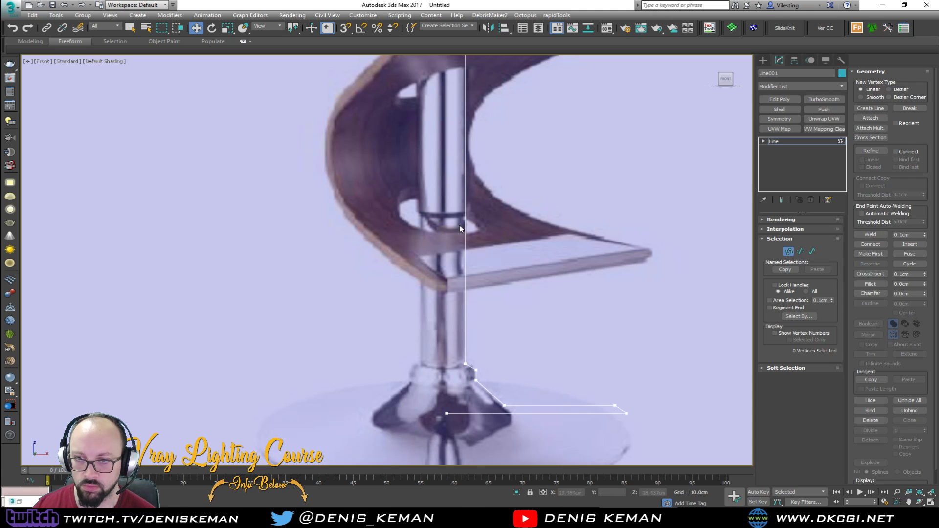
{"action": "scroll", "coordinate": [454, 212], "scroll_direction": "down", "scroll_amount": 3}
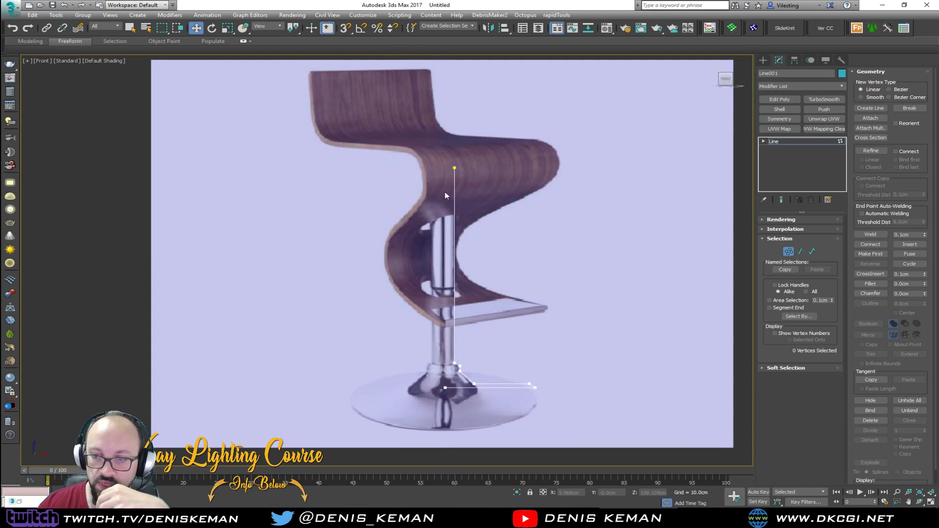
{"action": "scroll", "coordinate": [438, 296], "scroll_direction": "up", "scroll_amount": 6}
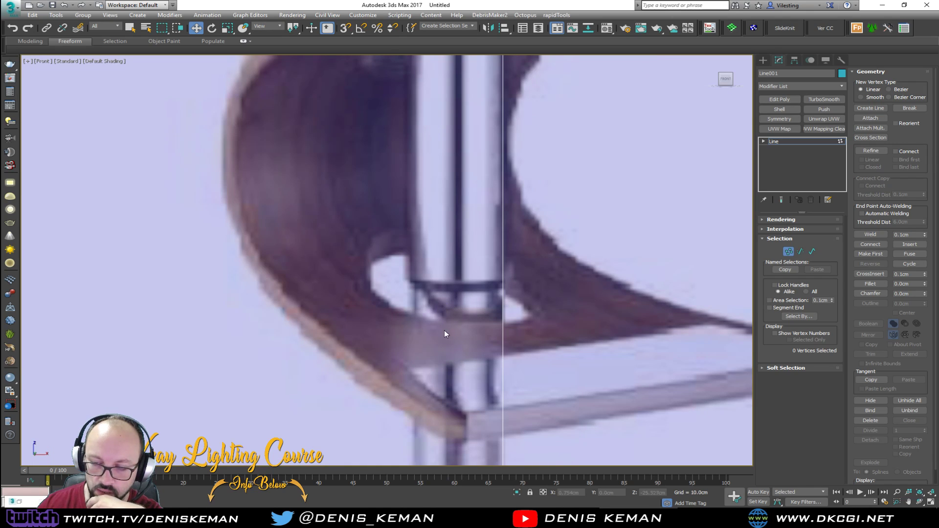
{"action": "scroll", "coordinate": [447, 149], "scroll_direction": "down", "scroll_amount": 4}
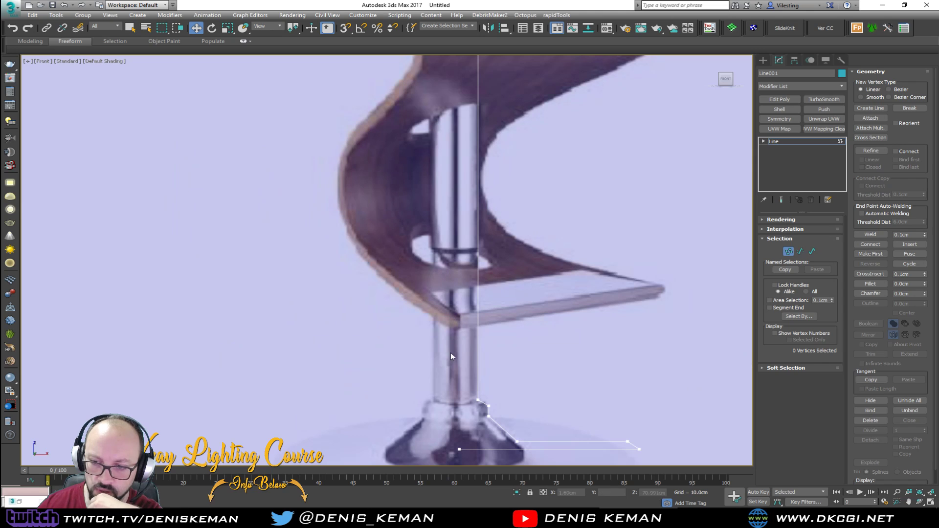
{"action": "middle_click_drag", "start_coordinate": [452, 349], "coordinate": [452, 280]}
{"action": "scroll", "coordinate": [452, 280], "scroll_direction": "up", "scroll_amount": 1}
{"action": "scroll", "coordinate": [452, 281], "scroll_direction": "down", "scroll_amount": 2}
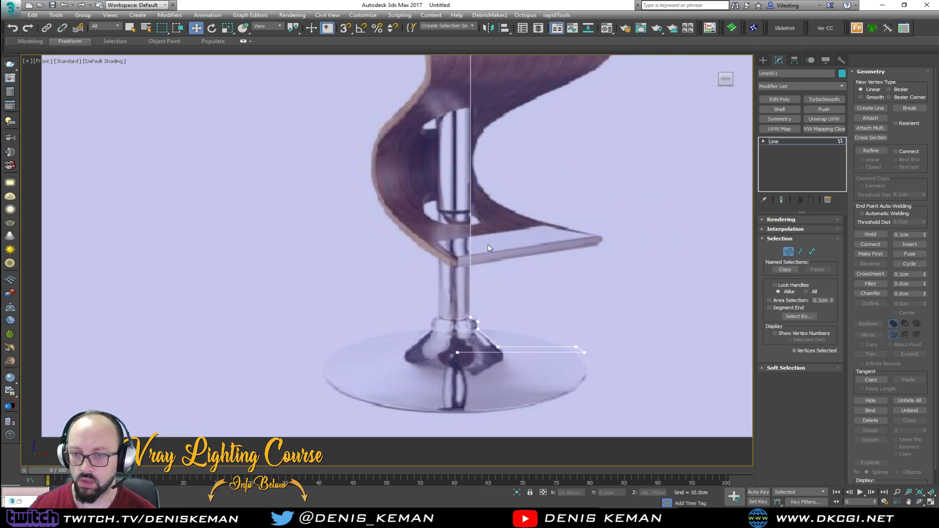
Move the upper outer vertex of the disc profile outwards along X with snapping on, directly above the lower outer vertex.
{"action": "scroll", "coordinate": [556, 336], "scroll_direction": "up", "scroll_amount": 4}
{"action": "key", "text": "1"}
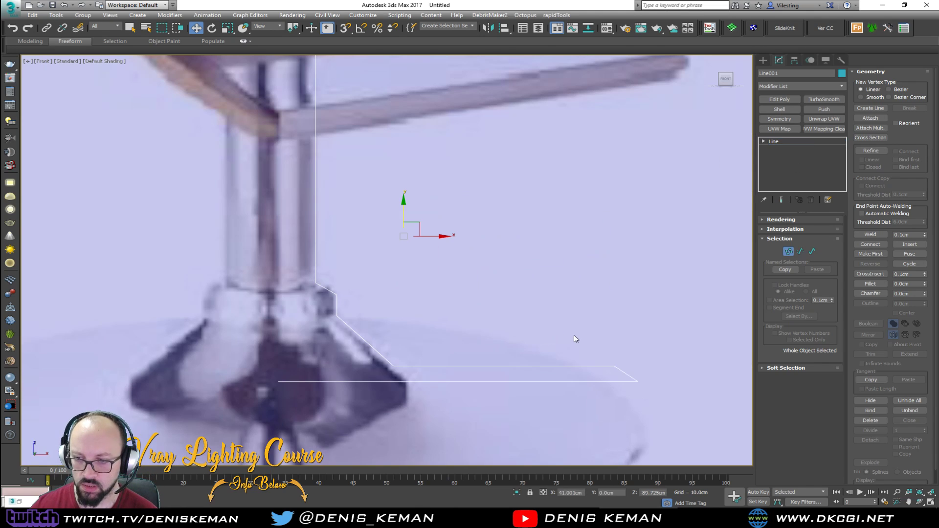
{"action": "key", "text": "1"}
{"action": "left_click", "coordinate": [614, 366]}
{"action": "key", "text": "s"}
{"action": "left_click_drag", "start_coordinate": [644, 365], "coordinate": [668, 367]}
{"action": "scroll", "coordinate": [616, 329], "scroll_direction": "down", "scroll_amount": 2}
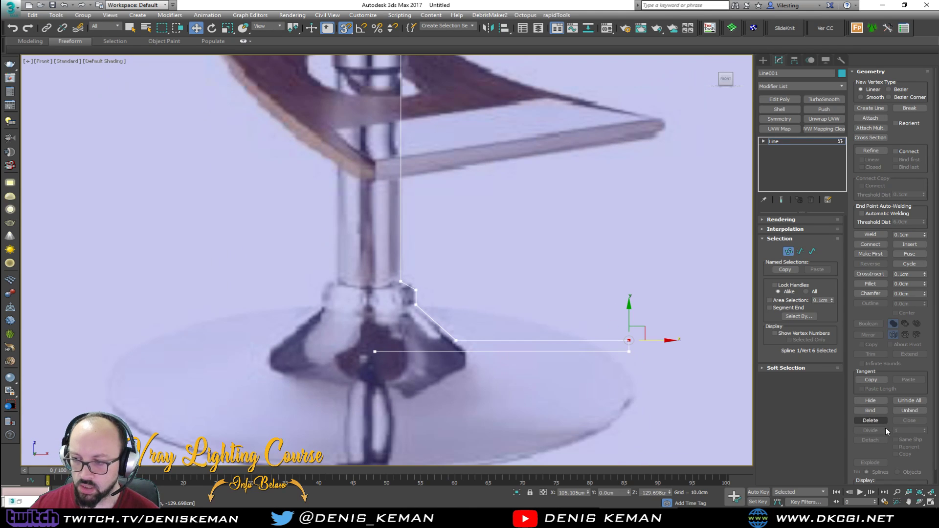
Fillet the two outer vertices of the disc edge by about 1.2 cm.
{"action": "scroll", "coordinate": [884, 423], "scroll_direction": "down", "scroll_amount": 1}
{"action": "left_click_drag", "start_coordinate": [647, 320], "coordinate": [617, 362]}
{"action": "left_click", "coordinate": [873, 271]}
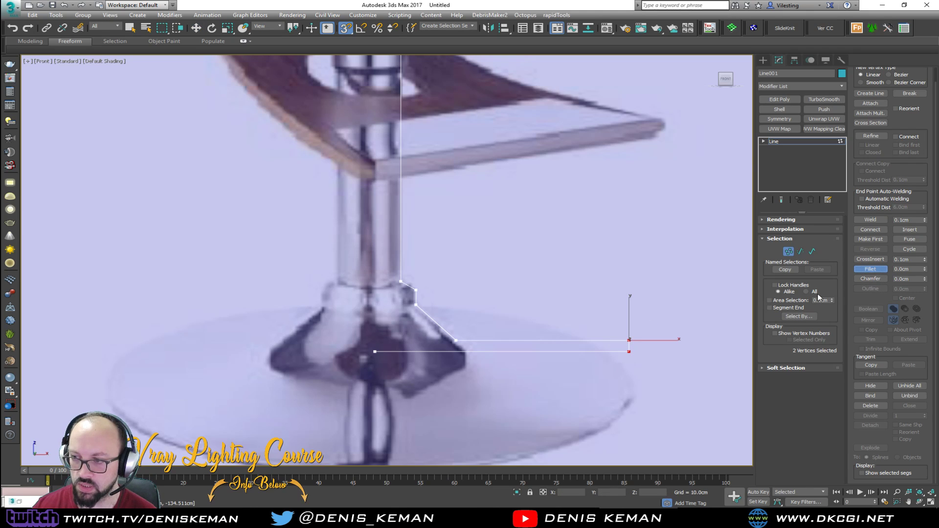
{"action": "scroll", "coordinate": [661, 353], "scroll_direction": "up", "scroll_amount": 2}
{"action": "left_click_drag", "start_coordinate": [599, 325], "coordinate": [599, 321]}
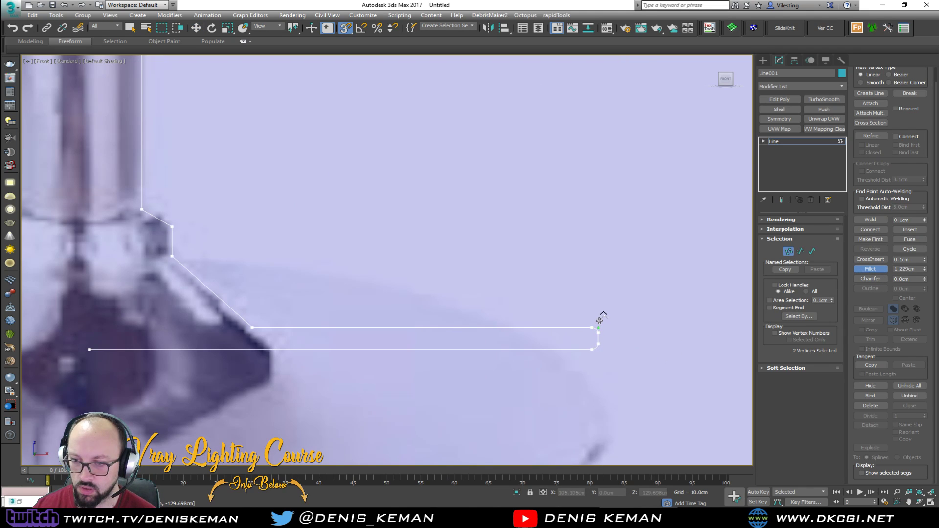
Fillet the vertex where the foot's slope meets the disc by about 2.5 cm, and leave vertex editing.
{"action": "middle_click_drag", "start_coordinate": [218, 279], "coordinate": [448, 344]}
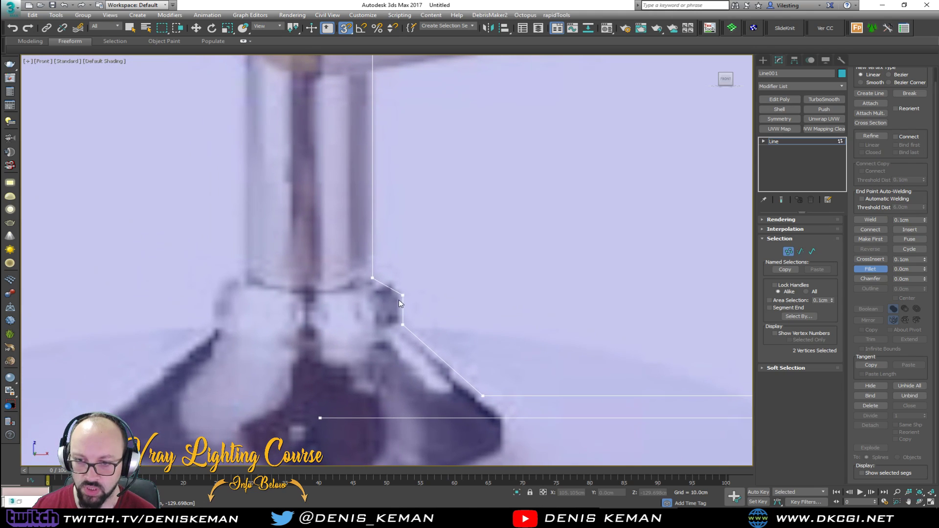
{"action": "scroll", "coordinate": [400, 317], "scroll_direction": "down", "scroll_amount": 5}
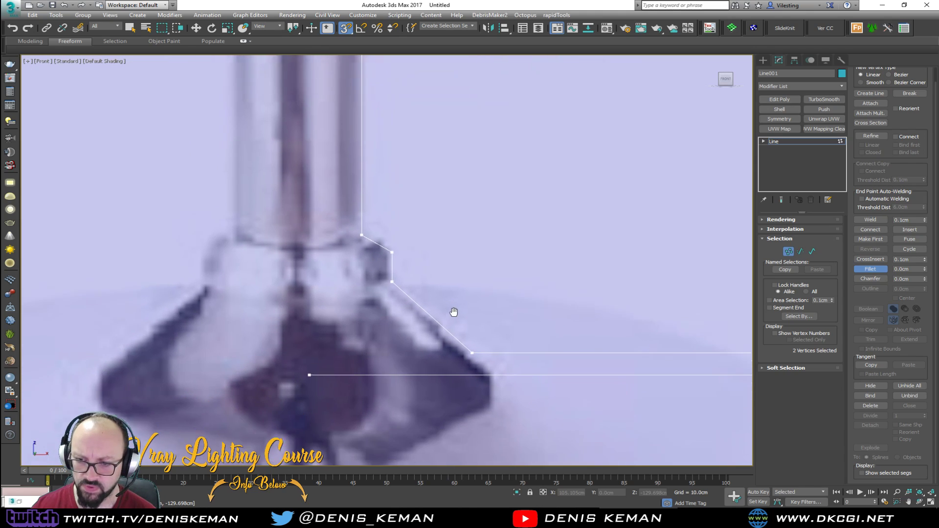
{"action": "left_click", "coordinate": [447, 277]}
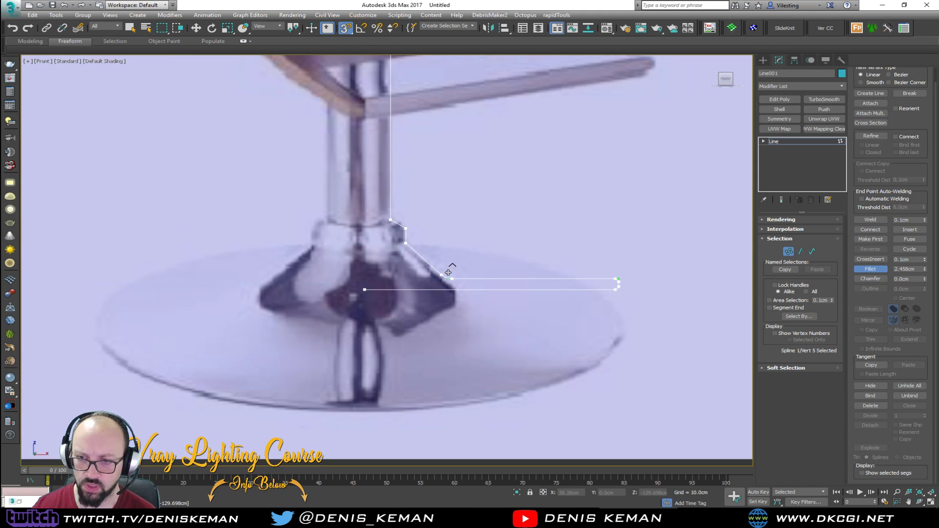
{"action": "left_click", "coordinate": [871, 270]}
{"action": "middle_click_drag", "start_coordinate": [389, 173], "coordinate": [408, 296]}
{"action": "scroll", "coordinate": [407, 294], "scroll_direction": "down", "scroll_amount": 4}
{"action": "right_click", "coordinate": [407, 292]}
{"action": "left_click", "coordinate": [395, 288]}
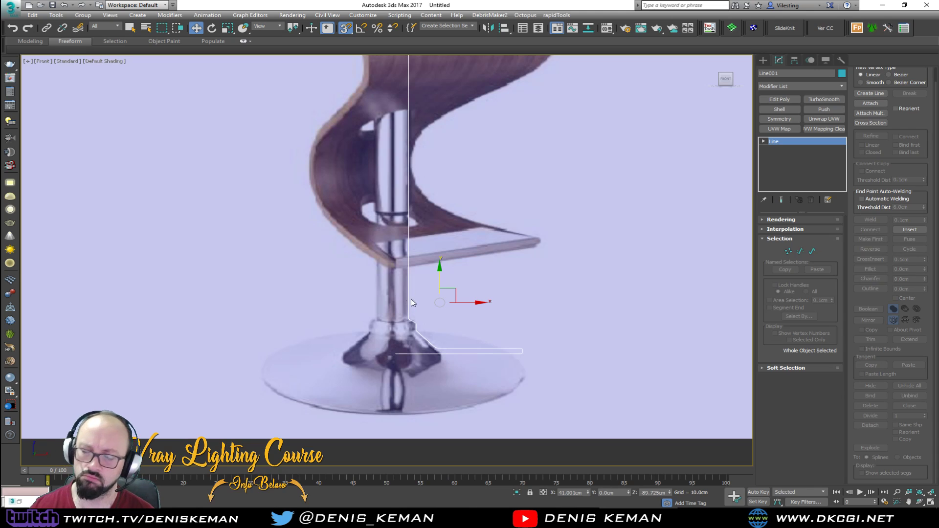
{"action": "left_click", "coordinate": [795, 60]}
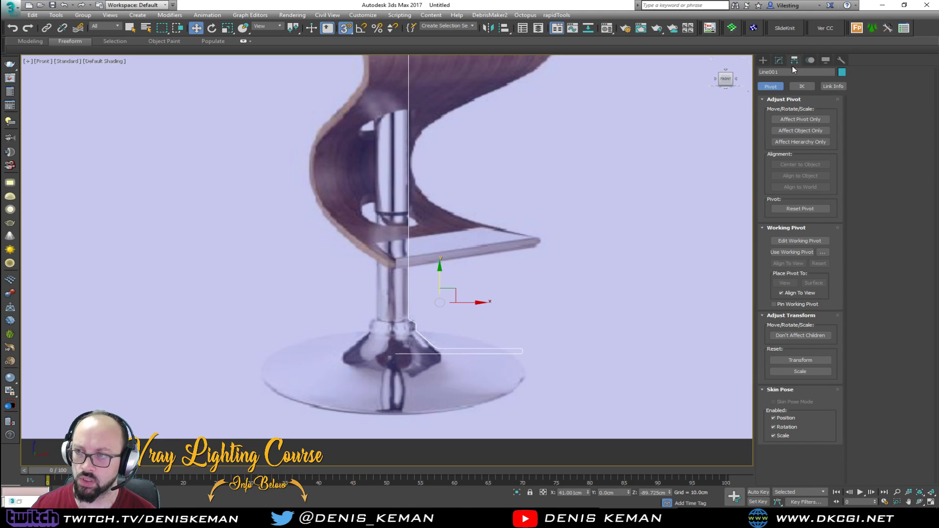
{"action": "left_click", "coordinate": [778, 61]}
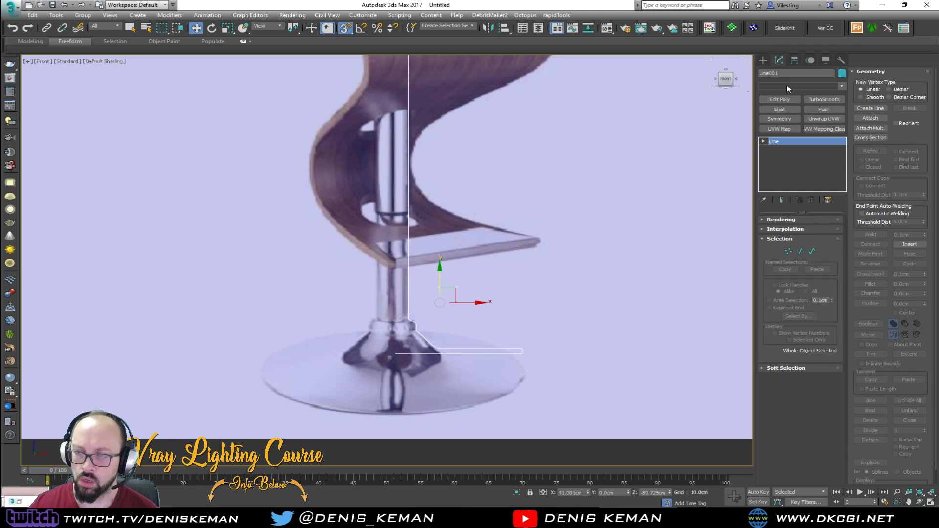
{"action": "left_click", "coordinate": [787, 86]}
{"action": "key", "text": "l"}
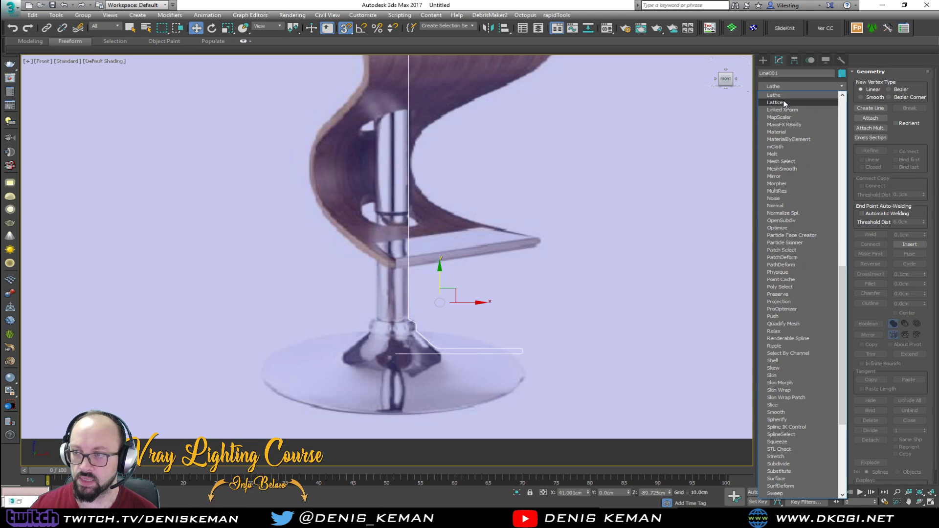
{"action": "left_click", "coordinate": [784, 103]}
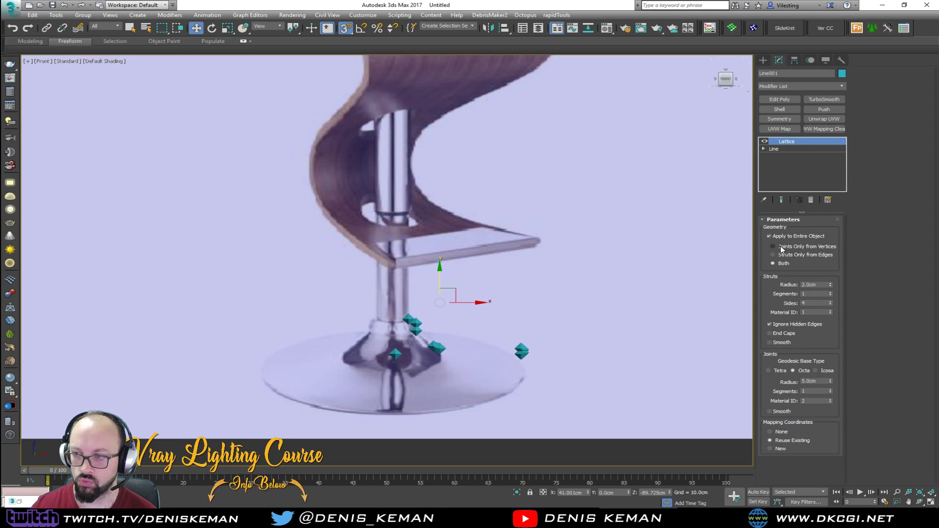
{"action": "left_click", "coordinate": [810, 200]}
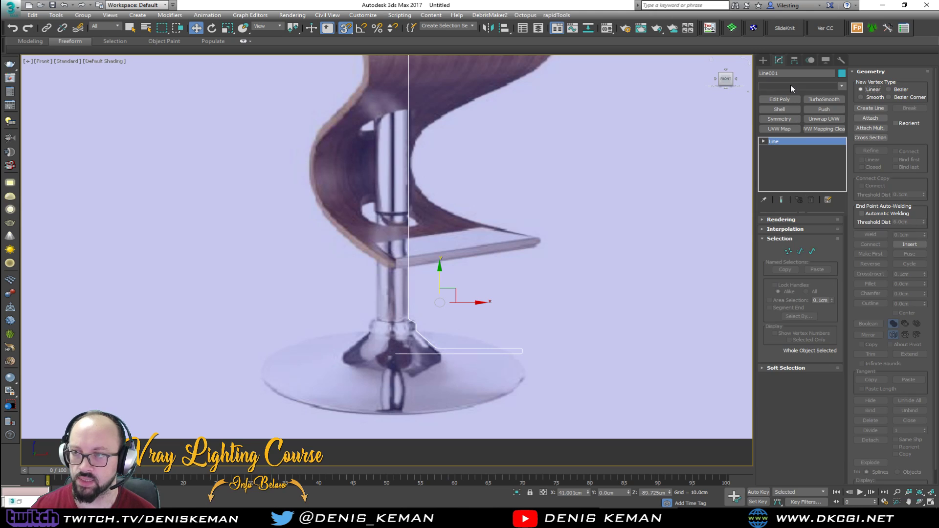
Apply a Lathe modifier to the base profile, aligned to Min, with Flip Normals turned on.
{"action": "left_click", "coordinate": [790, 84]}
{"action": "key", "text": "l"}
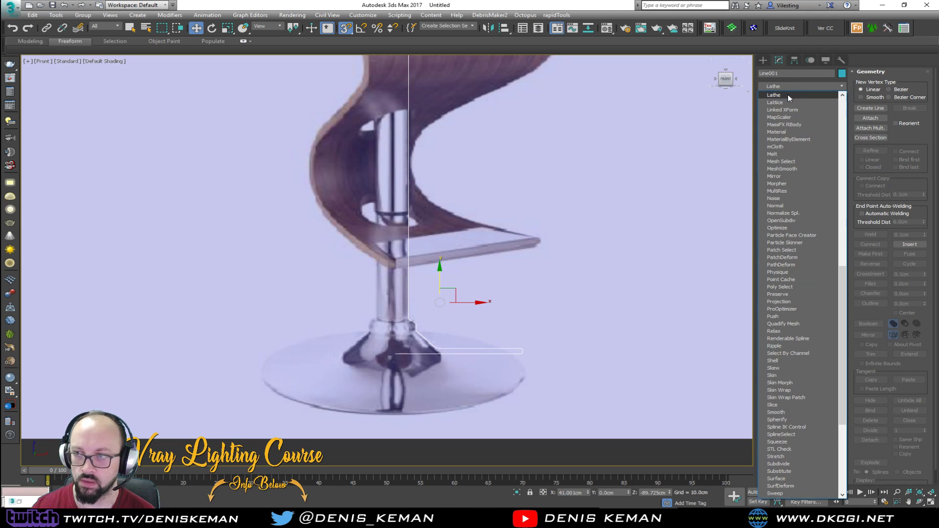
{"action": "left_click", "coordinate": [787, 94]}
{"action": "left_click", "coordinate": [777, 329]}
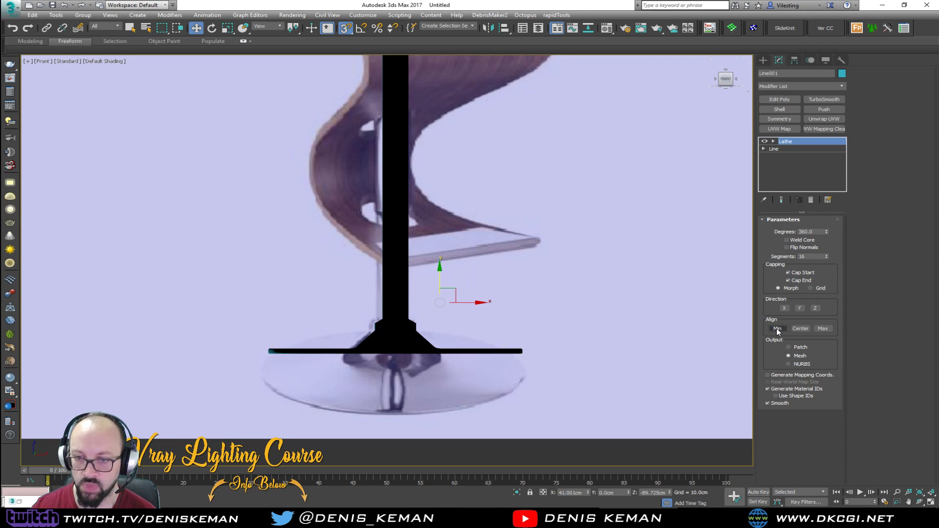
{"action": "scroll", "coordinate": [409, 342], "scroll_direction": "up", "scroll_amount": 4}
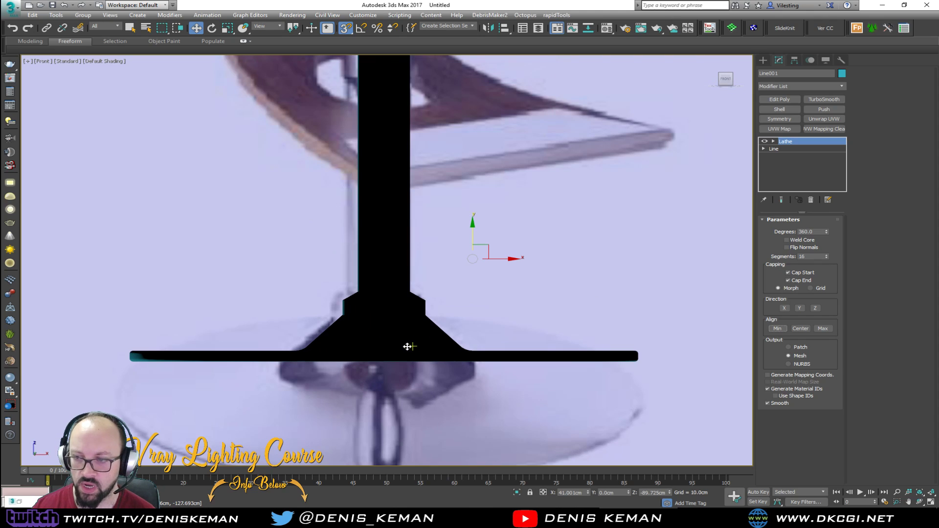
{"action": "left_click", "coordinate": [806, 250]}
{"action": "scroll", "coordinate": [342, 304], "scroll_direction": "down", "scroll_amount": 5}
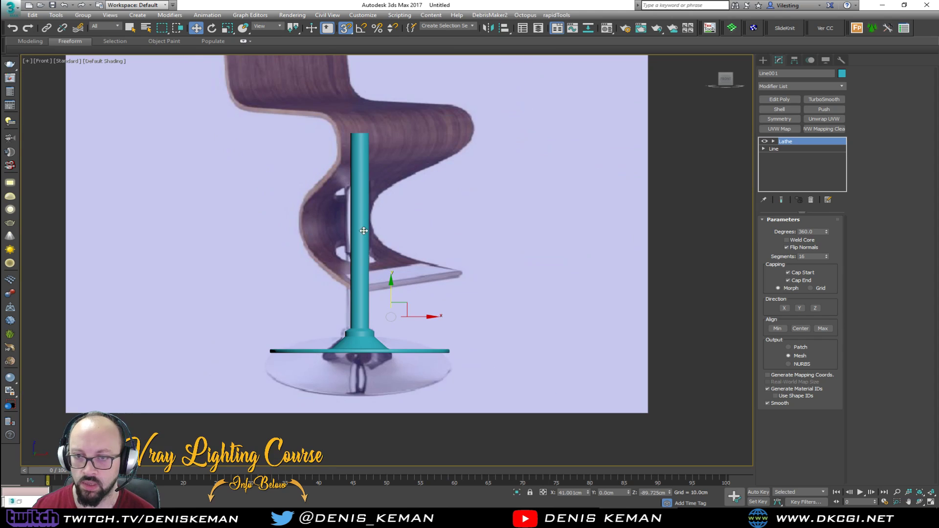
Maximize the Perspective view and examine the lathed base's pole, collar, foot fillet and disc edge up close.
{"action": "middle_click_drag", "start_coordinate": [365, 210], "coordinate": [374, 247]}
{"action": "scroll", "coordinate": [375, 247], "scroll_direction": "up", "scroll_amount": 4}
{"action": "key", "text": "alt+w"}
{"action": "right_click", "coordinate": [498, 354]}
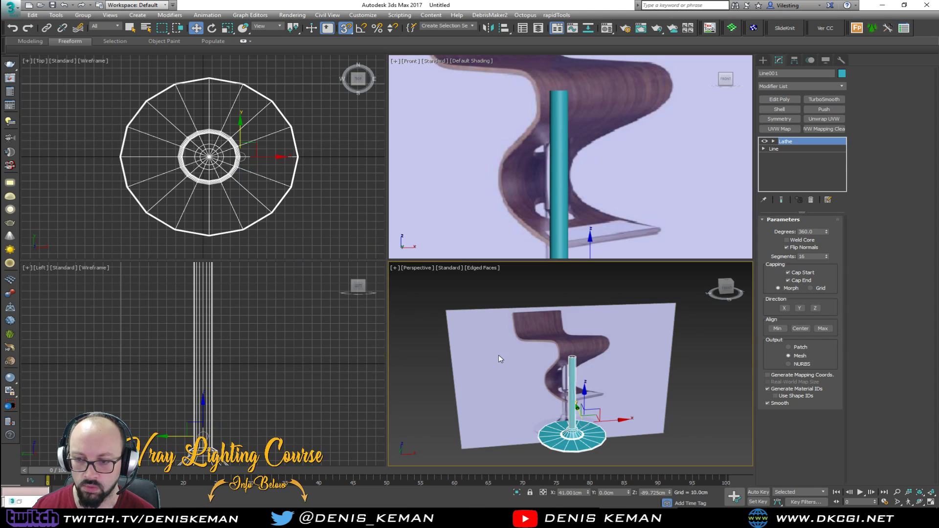
{"action": "key", "text": "alt+w"}
{"action": "middle_click_drag", "start_coordinate": [484, 321], "coordinate": [498, 335], "text": "alt"}
{"action": "scroll", "coordinate": [377, 359], "scroll_direction": "up", "scroll_amount": 5}
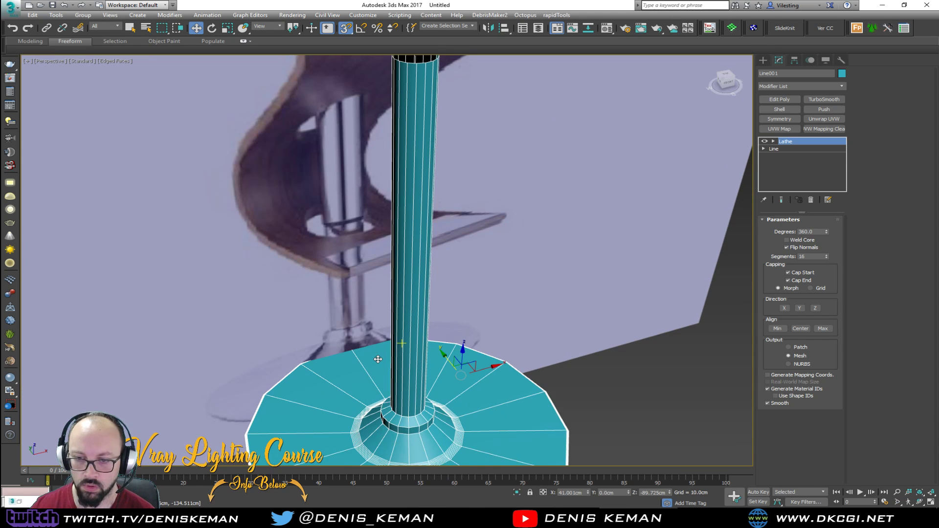
{"action": "scroll", "coordinate": [380, 356], "scroll_direction": "down", "scroll_amount": 3}
{"action": "scroll", "coordinate": [383, 351], "scroll_direction": "up", "scroll_amount": 4}
{"action": "scroll", "coordinate": [383, 352], "scroll_direction": "down", "scroll_amount": 3}
{"action": "scroll", "coordinate": [383, 352], "scroll_direction": "up", "scroll_amount": 3}
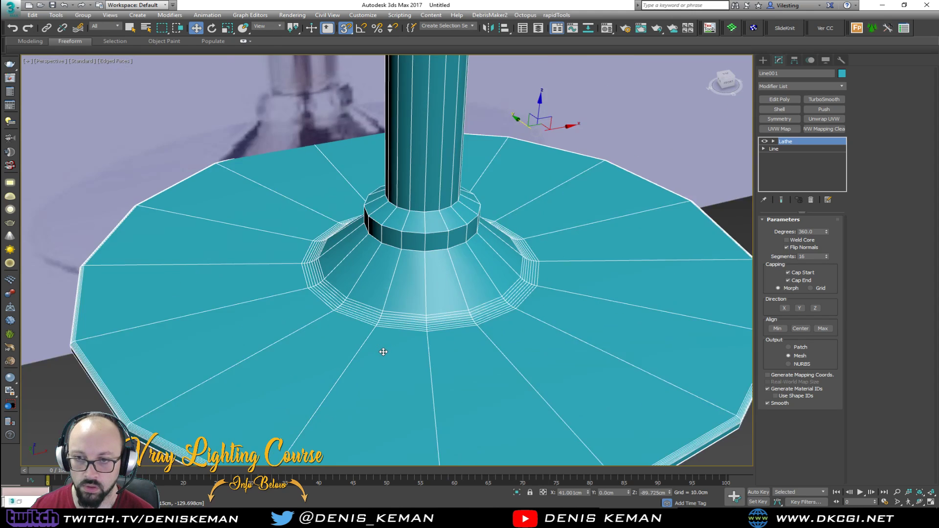
{"action": "scroll", "coordinate": [383, 352], "scroll_direction": "down", "scroll_amount": 5}
{"action": "middle_click_drag", "start_coordinate": [383, 351], "coordinate": [370, 334], "text": "alt"}
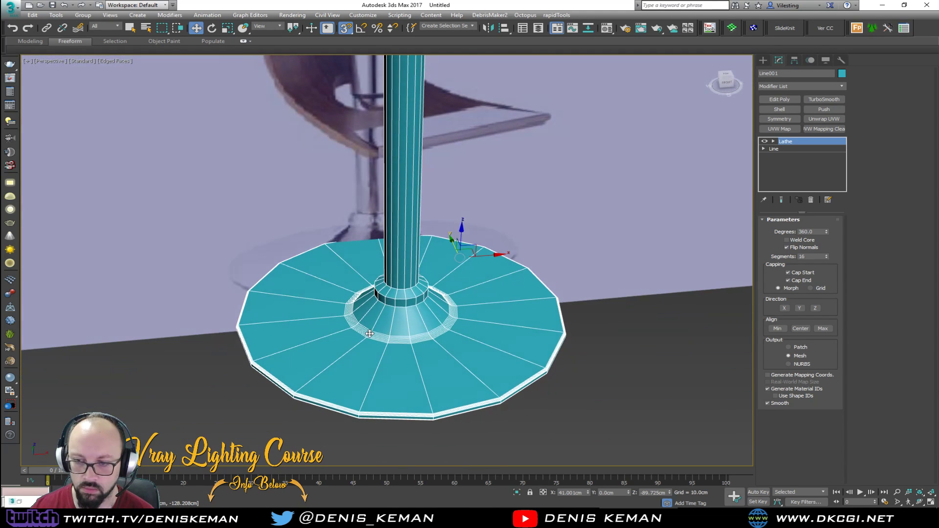
{"action": "scroll", "coordinate": [426, 399], "scroll_direction": "up", "scroll_amount": 5}
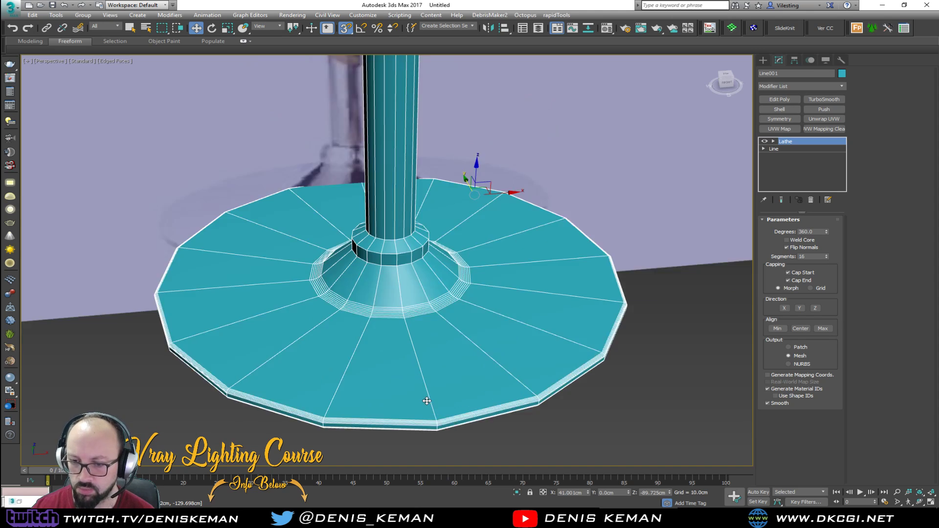
Add an Edit Poly modifier above the Lathe on the stool base and turn on Weld Core in the Lathe.
{"action": "scroll", "coordinate": [336, 161], "scroll_direction": "down", "scroll_amount": 2}
{"action": "middle_click_drag", "start_coordinate": [336, 161], "coordinate": [359, 342]}
{"action": "middle_click_drag", "start_coordinate": [346, 244], "coordinate": [350, 296]}
{"action": "scroll", "coordinate": [350, 296], "scroll_direction": "down", "scroll_amount": 2}
{"action": "left_click", "coordinate": [781, 99]}
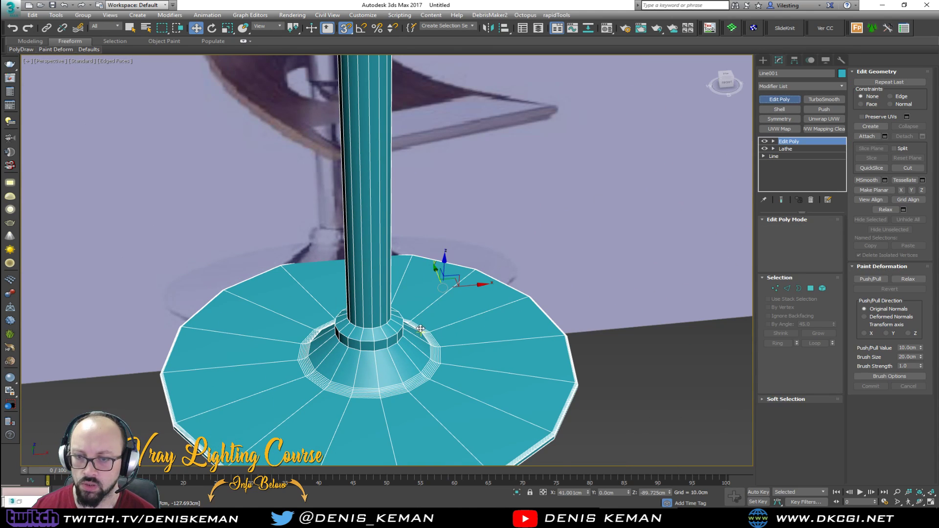
{"action": "middle_click_drag", "start_coordinate": [415, 313], "coordinate": [416, 263], "text": "alt"}
{"action": "left_click", "coordinate": [791, 149]}
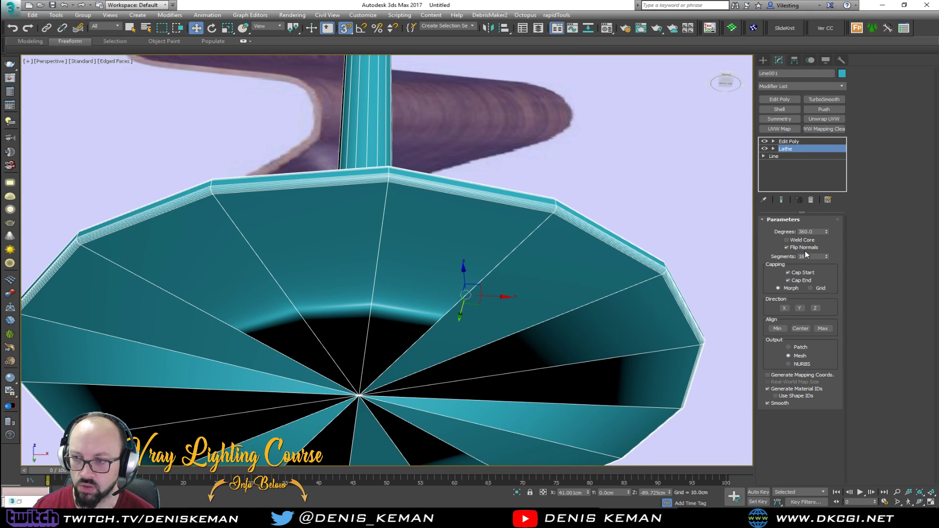
{"action": "left_click", "coordinate": [803, 239]}
{"action": "left_click", "coordinate": [800, 141]}
Remove alternate edge loops along the lower and upper rounding of the base disc's rim to thin out the mesh.
{"action": "scroll", "coordinate": [219, 191], "scroll_direction": "up", "scroll_amount": 3}
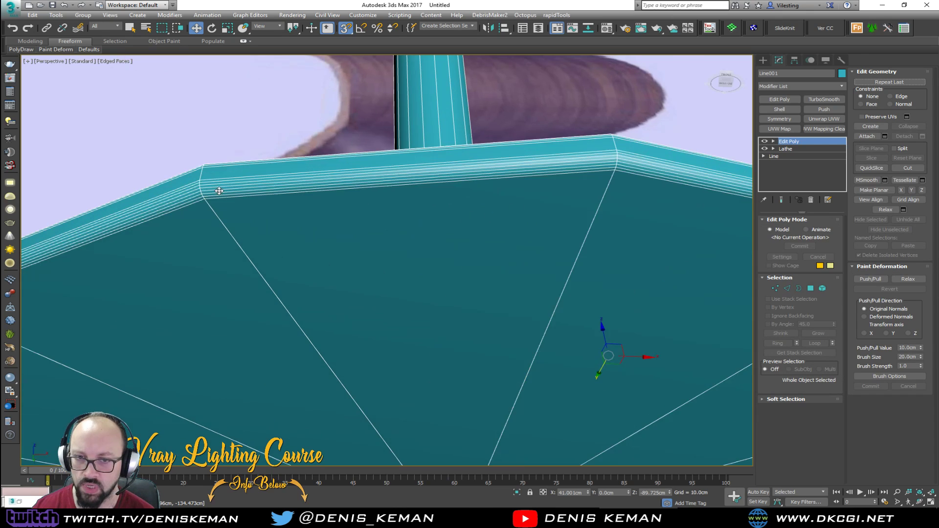
{"action": "scroll", "coordinate": [219, 191], "scroll_direction": "up", "scroll_amount": 2}
{"action": "key", "text": "2"}
{"action": "double_click", "coordinate": [209, 199]}
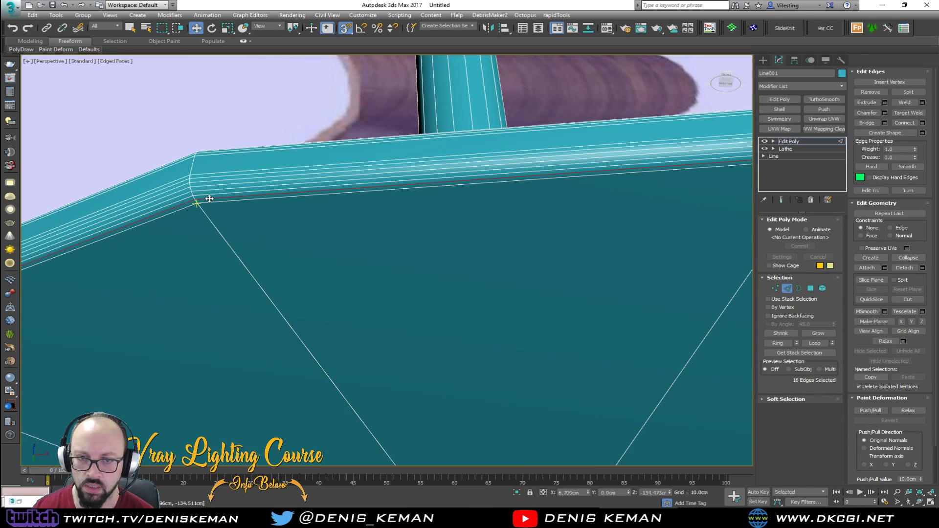
{"action": "double_click", "coordinate": [203, 186], "text": "ctrl"}
{"action": "double_click", "coordinate": [206, 174], "text": "ctrl"}
{"action": "middle_click_drag", "start_coordinate": [207, 174], "coordinate": [226, 262], "text": "alt"}
{"action": "scroll", "coordinate": [226, 263], "scroll_direction": "down", "scroll_amount": 5}
{"action": "middle_click_drag", "start_coordinate": [264, 354], "coordinate": [283, 288]}
{"action": "scroll", "coordinate": [255, 323], "scroll_direction": "up", "scroll_amount": 6}
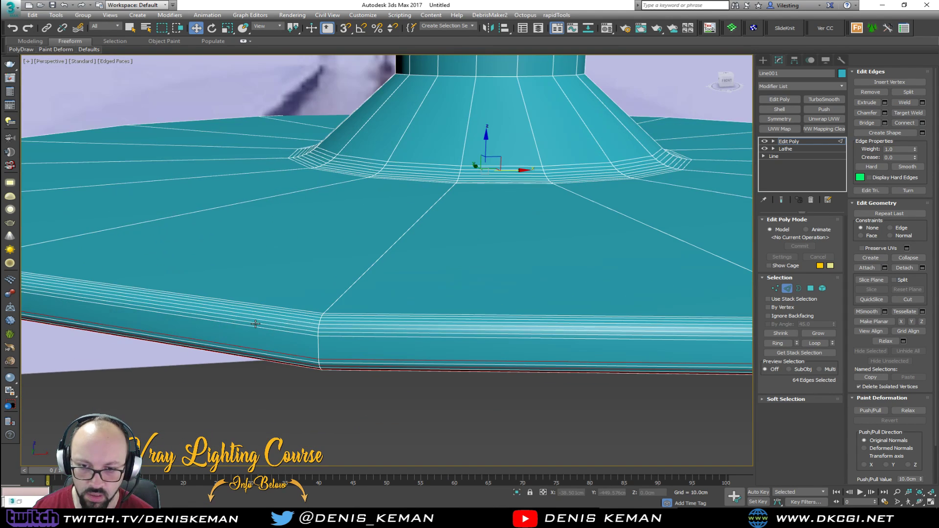
{"action": "double_click", "coordinate": [305, 332], "text": "ctrl"}
{"action": "scroll", "coordinate": [306, 328], "scroll_direction": "up", "scroll_amount": 2}
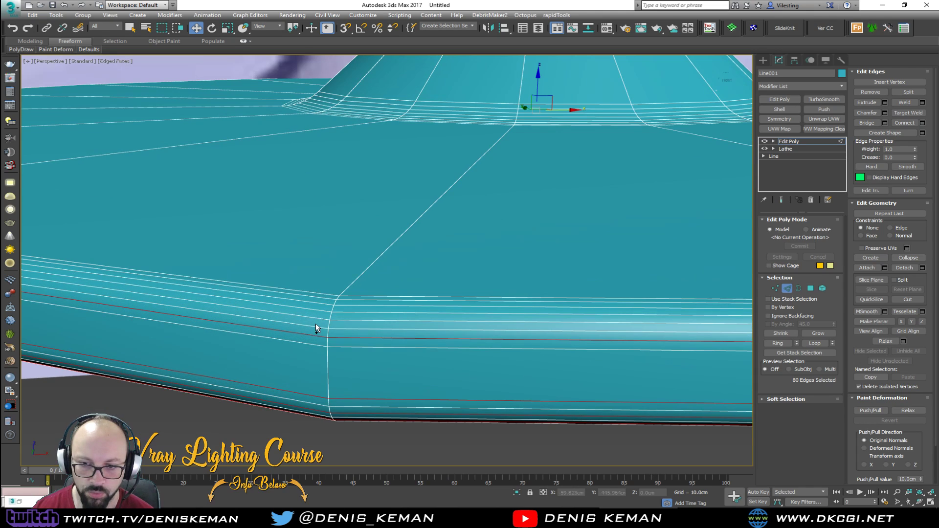
{"action": "double_click", "coordinate": [315, 320], "text": "ctrl"}
{"action": "double_click", "coordinate": [318, 306], "text": "ctrl"}
{"action": "double_click", "coordinate": [326, 295], "text": "ctrl"}
{"action": "key", "text": "ctrl+d"}
Remove three alternate edge loops from the fillet where the foot's slope meets the disc.
{"action": "scroll", "coordinate": [326, 296], "scroll_direction": "down", "scroll_amount": 6}
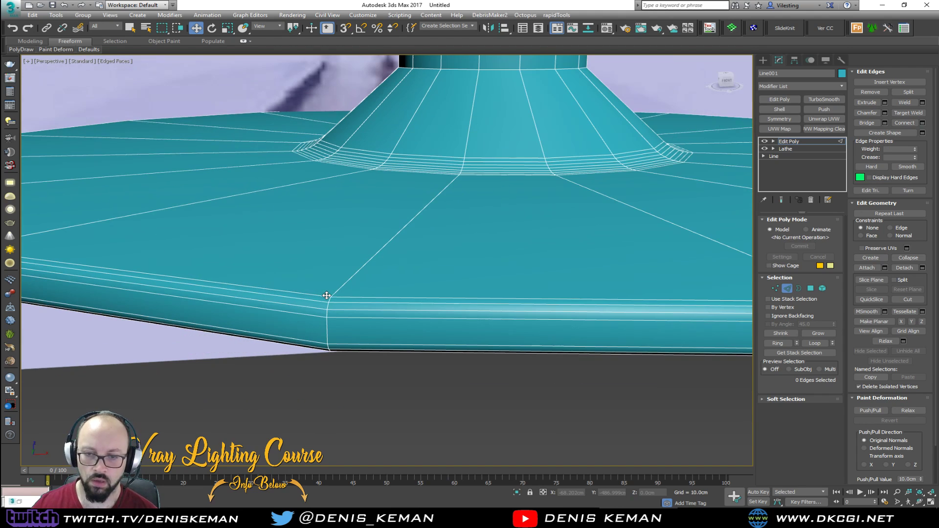
{"action": "scroll", "coordinate": [247, 253], "scroll_direction": "up", "scroll_amount": 5}
{"action": "double_click", "coordinate": [236, 268]}
{"action": "double_click", "coordinate": [254, 262], "text": "ctrl"}
{"action": "double_click", "coordinate": [277, 256], "text": "ctrl"}
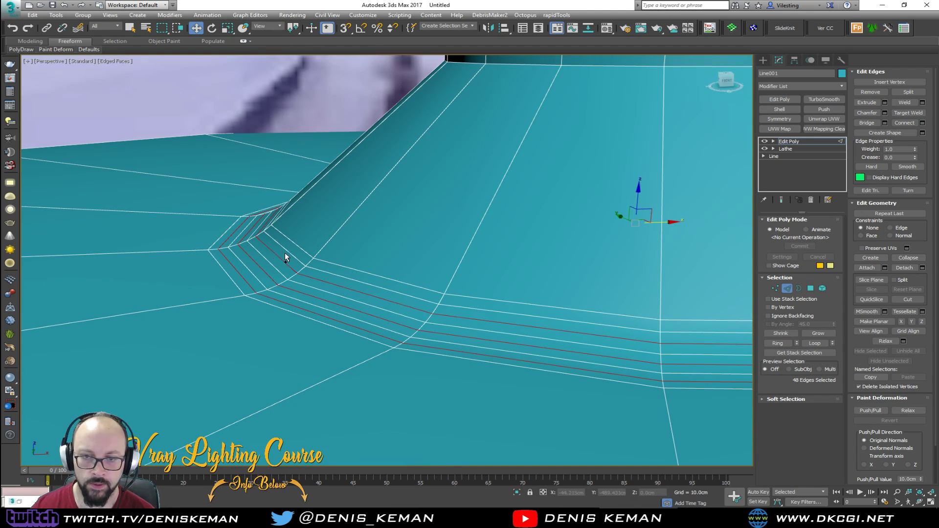
{"action": "key", "text": "ctrl+BackSpace"}
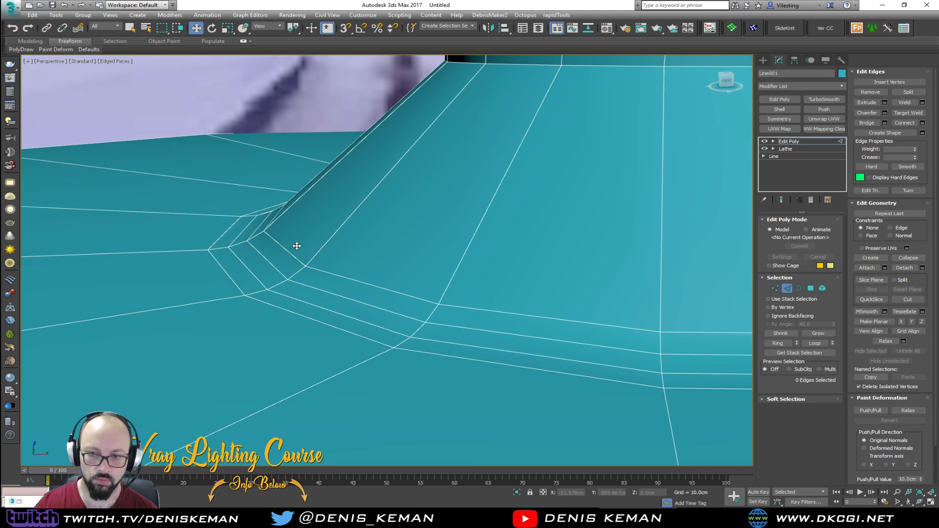
Examine the base and pole against the whole stool reference picture, and leave edge editing.
{"action": "scroll", "coordinate": [297, 247], "scroll_direction": "down", "scroll_amount": 10}
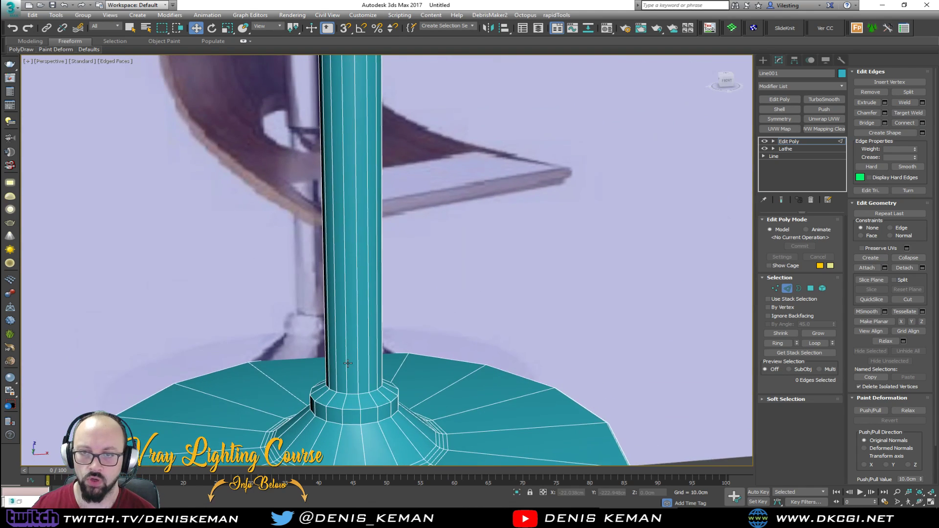
{"action": "scroll", "coordinate": [353, 250], "scroll_direction": "down", "scroll_amount": 5}
{"action": "middle_click_drag", "start_coordinate": [353, 296], "coordinate": [316, 189], "text": "alt"}
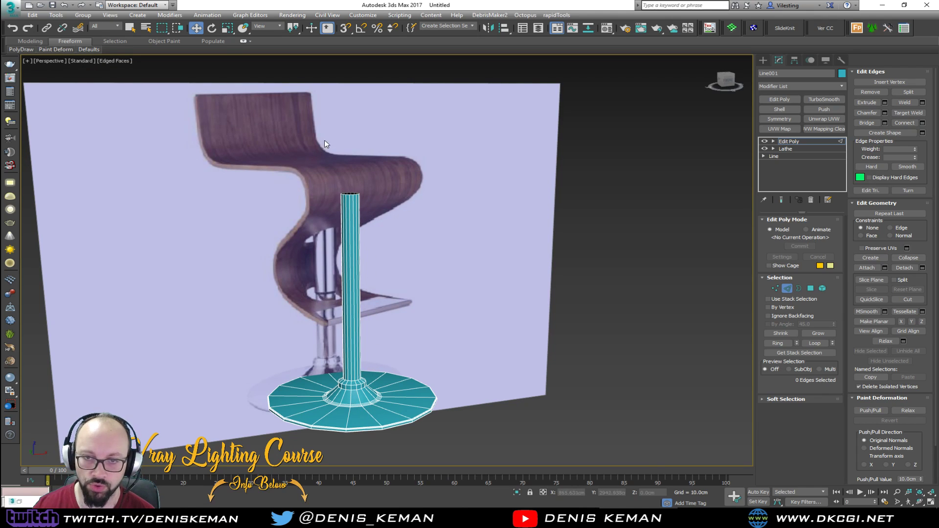
{"action": "scroll", "coordinate": [374, 278], "scroll_direction": "up", "scroll_amount": 3}
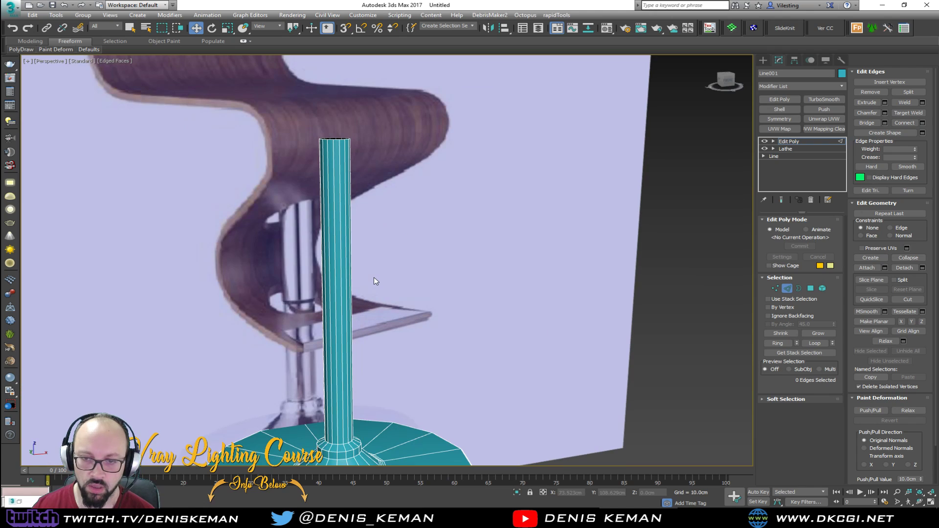
{"action": "middle_click_drag", "start_coordinate": [363, 341], "coordinate": [379, 309]}
{"action": "scroll", "coordinate": [378, 310], "scroll_direction": "up", "scroll_amount": 3}
{"action": "scroll", "coordinate": [379, 309], "scroll_direction": "down", "scroll_amount": 5}
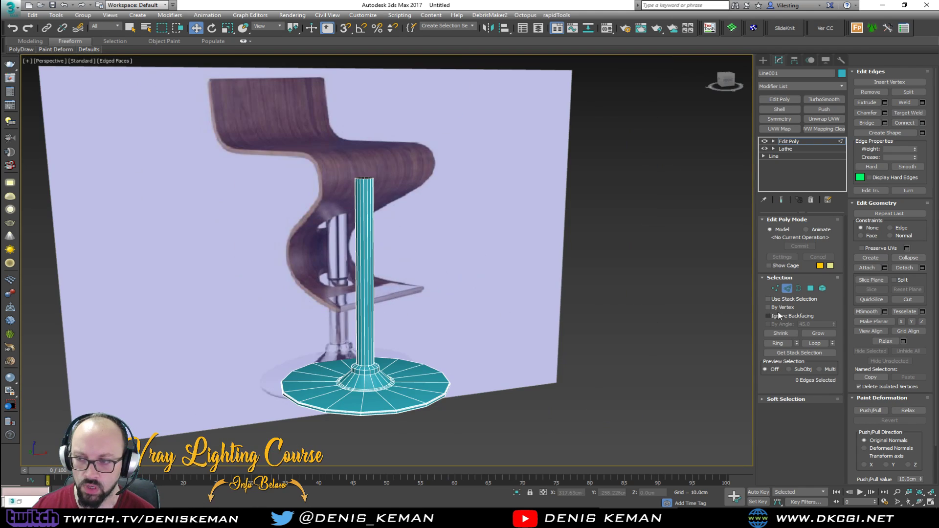
{"action": "key", "text": "2"}
Center the stool base's pivot to the object.
{"action": "middle_click_drag", "start_coordinate": [540, 225], "coordinate": [692, 173], "text": "alt"}
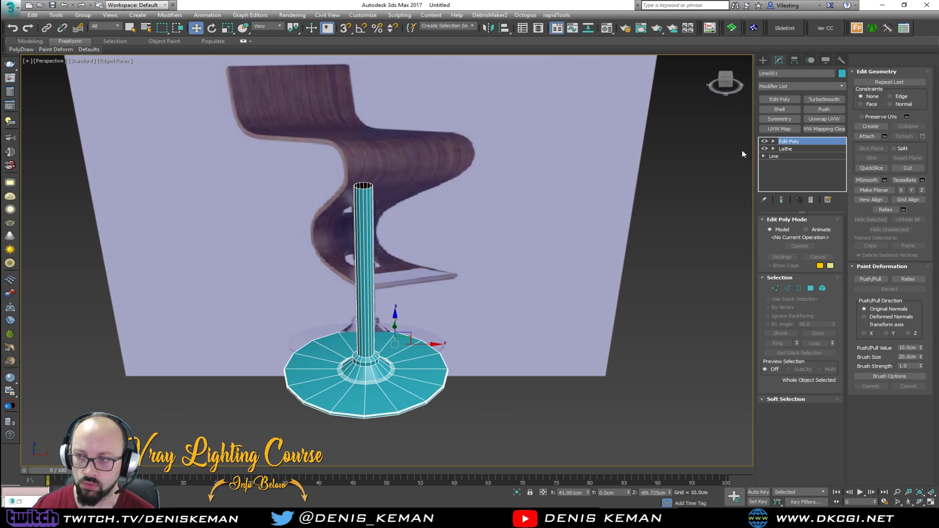
{"action": "left_click", "coordinate": [794, 61]}
{"action": "left_click", "coordinate": [801, 119]}
{"action": "left_click", "coordinate": [799, 166]}
{"action": "left_click", "coordinate": [801, 119]}
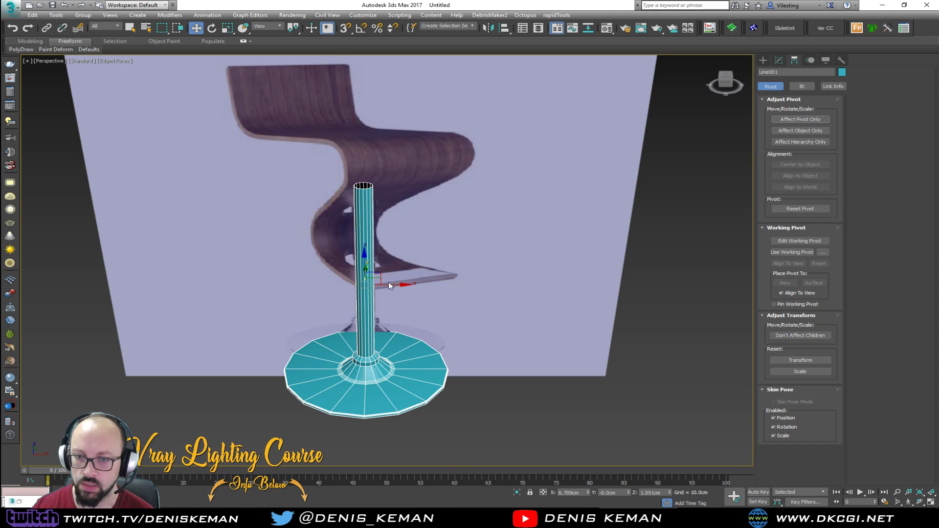
Clone the base as a separate copy rotated 180 degrees, so its disc faces up.
{"action": "scroll", "coordinate": [388, 284], "scroll_direction": "up", "scroll_amount": 3}
{"action": "key", "text": "e"}
{"action": "left_click_drag", "start_coordinate": [361, 256], "coordinate": [332, 285], "text": "shift"}
{"action": "left_click", "coordinate": [517, 294]}
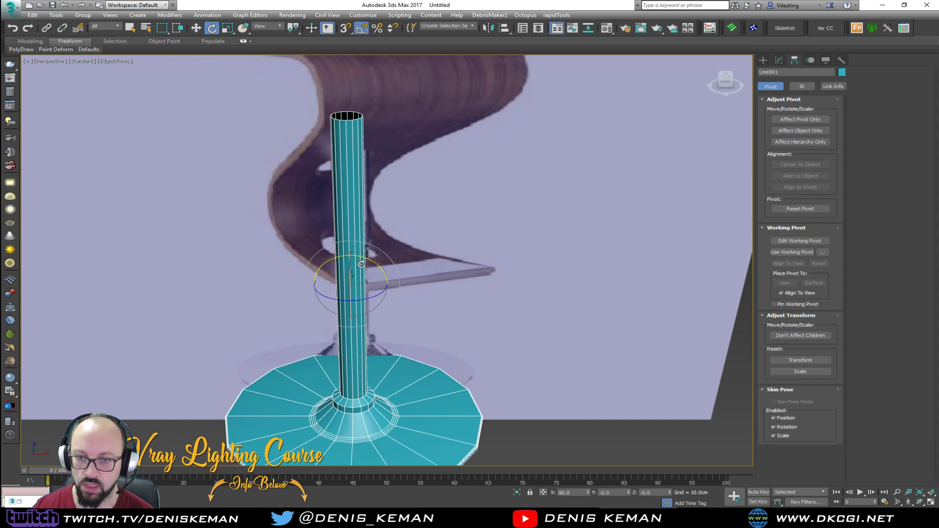
{"action": "left_click_drag", "start_coordinate": [361, 255], "coordinate": [443, 284], "text": "shift"}
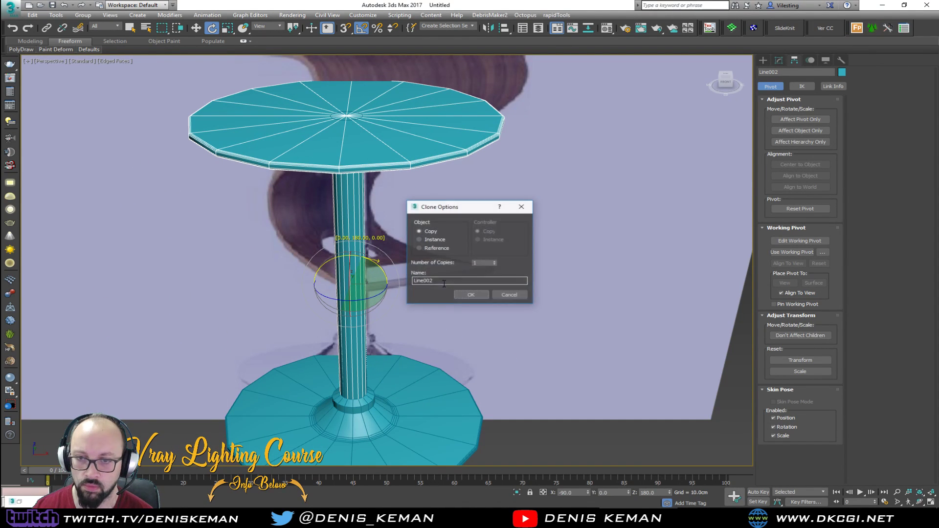
{"action": "left_click", "coordinate": [471, 293]}
In the Front view with edged faces shown, raise the inverted copy along the pole to about Z 124 cm.
{"action": "scroll", "coordinate": [340, 269], "scroll_direction": "up", "scroll_amount": 3}
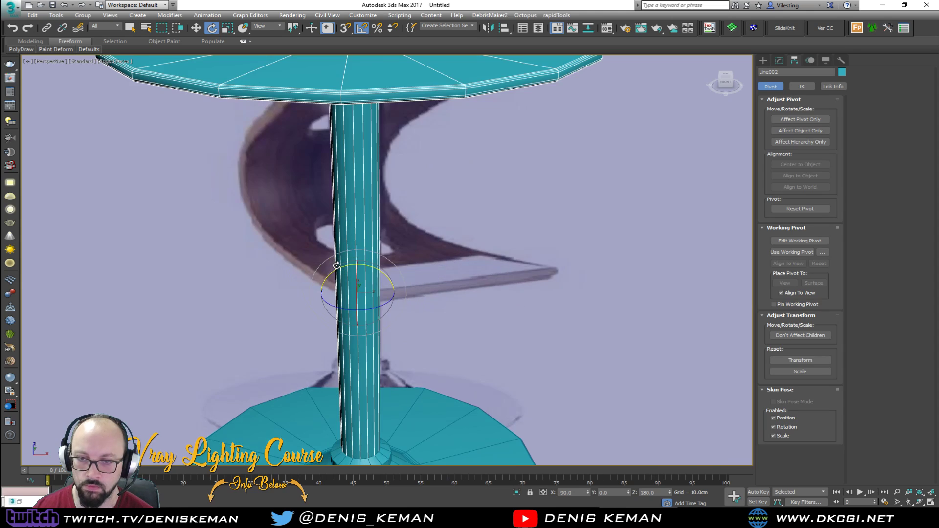
{"action": "key", "text": "alt+w"}
{"action": "left_click", "coordinate": [549, 201]}
{"action": "key", "text": "alt+w"}
{"action": "middle_click_drag", "start_coordinate": [433, 268], "coordinate": [451, 184]}
{"action": "key", "text": "w"}
{"action": "left_click_drag", "start_coordinate": [394, 158], "coordinate": [394, 92]}
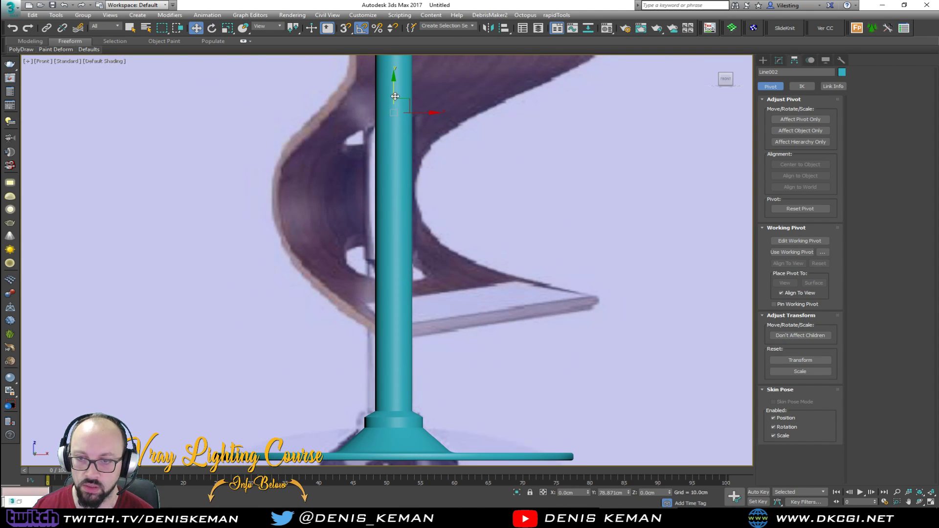
{"action": "key", "text": "F4"}
{"action": "middle_click_drag", "start_coordinate": [391, 178], "coordinate": [393, 262]}
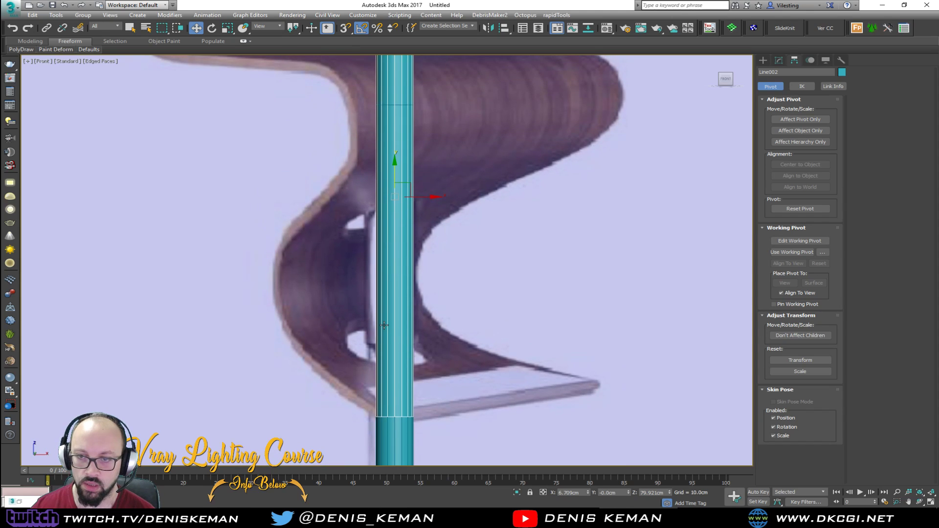
{"action": "scroll", "coordinate": [384, 326], "scroll_direction": "down", "scroll_amount": 2}
{"action": "left_click_drag", "start_coordinate": [393, 205], "coordinate": [401, 155]}
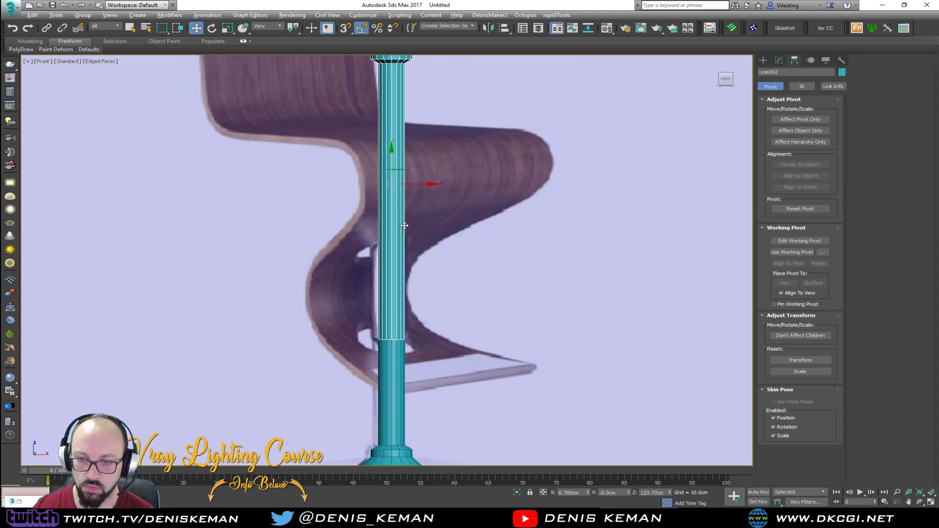
Scale the inverted copy's thickness to about 117% in the horizontal plane, keeping its length, so it sleeves over the pole.
{"action": "key", "text": "alt+w"}
{"action": "key", "text": "alt+w"}
{"action": "middle_click_drag", "start_coordinate": [490, 316], "coordinate": [373, 285], "text": "alt"}
{"action": "key", "text": "r"}
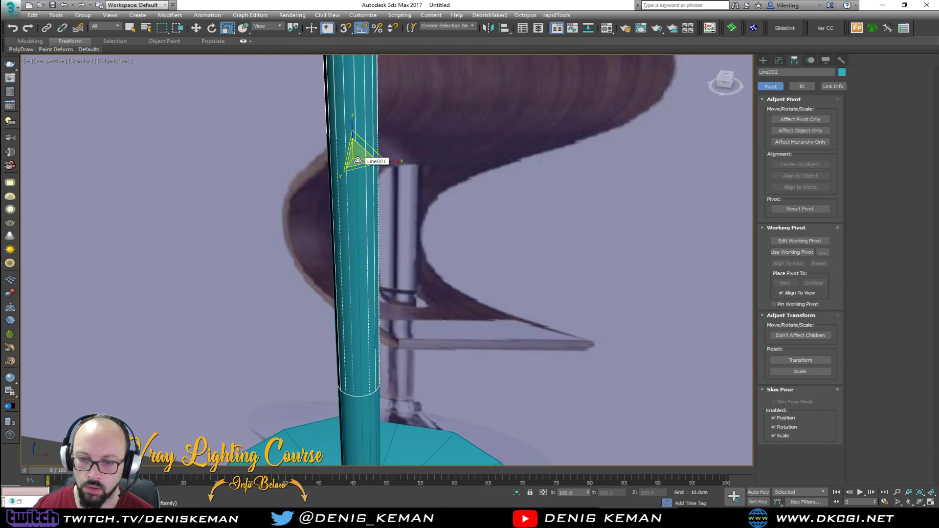
{"action": "left_click_drag", "start_coordinate": [358, 162], "coordinate": [358, 199]}
{"action": "middle_click_drag", "start_coordinate": [358, 199], "coordinate": [367, 220], "text": "alt"}
{"action": "scroll", "coordinate": [371, 254], "scroll_direction": "down", "scroll_amount": 6}
In the Front view, lower the copy's disc, flare and collar vertices together until the disc sits at about Z 150 cm.
{"action": "key", "text": "alt+w"}
{"action": "right_click", "coordinate": [593, 178]}
{"action": "key", "text": "alt+w"}
{"action": "middle_click_drag", "start_coordinate": [406, 156], "coordinate": [433, 278]}
{"action": "key", "text": "1"}
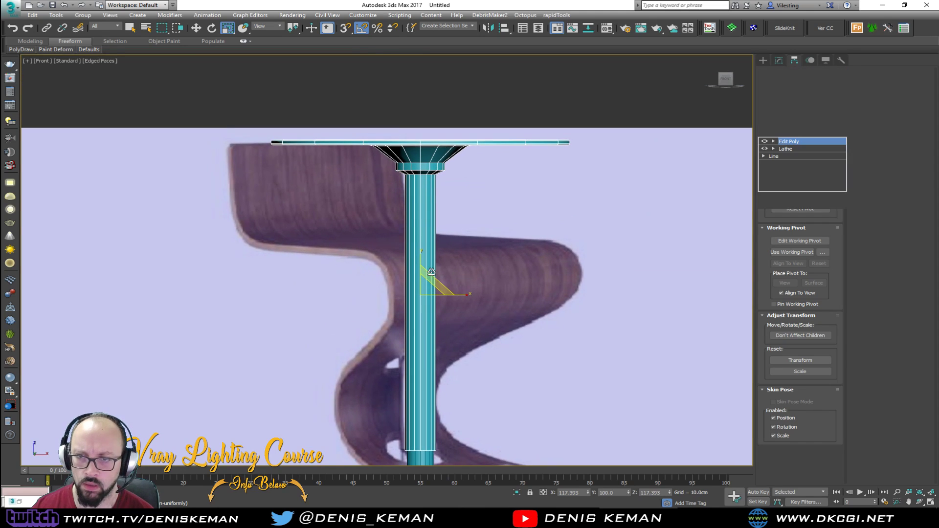
{"action": "key", "text": "F3"}
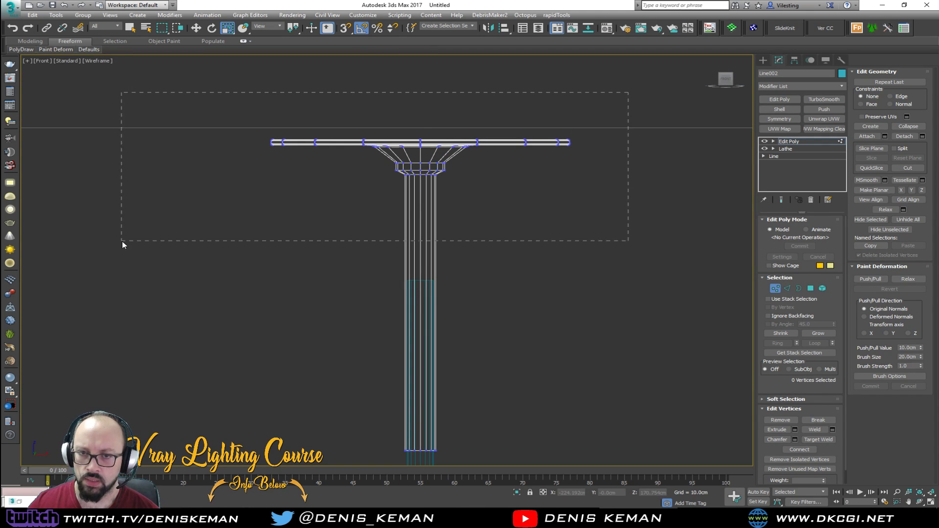
{"action": "left_click_drag", "start_coordinate": [122, 241], "coordinate": [121, 241]}
{"action": "key", "text": "F3"}
{"action": "key", "text": "w"}
{"action": "left_click_drag", "start_coordinate": [420, 119], "coordinate": [397, 241]}
Scale the copy's disc vertices to 53% in the horizontal plane, and leave vertex editing.
{"action": "left_click_drag", "start_coordinate": [631, 278], "coordinate": [646, 278]}
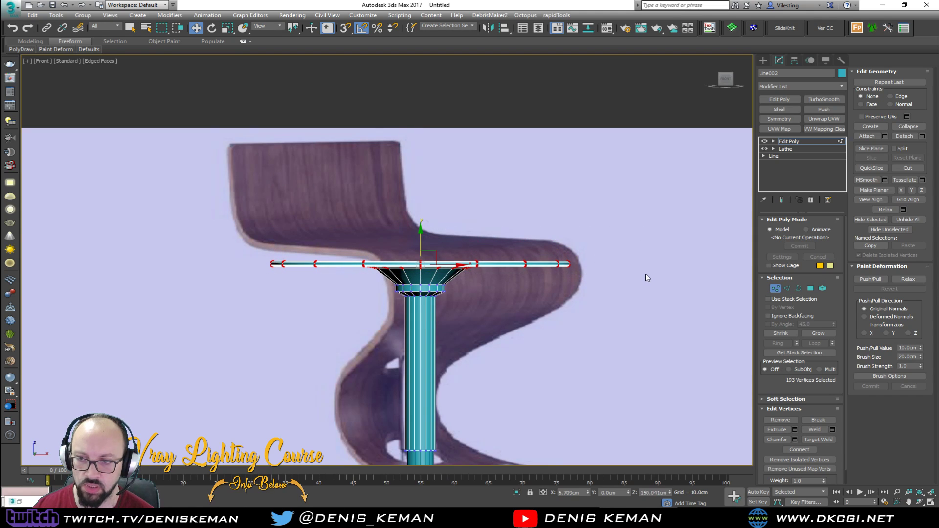
{"action": "key", "text": "r"}
{"action": "key", "text": "alt+w"}
{"action": "right_click", "coordinate": [490, 348]}
{"action": "key", "text": "alt+w"}
{"action": "middle_click_drag", "start_coordinate": [379, 208], "coordinate": [366, 198], "text": "alt"}
{"action": "scroll", "coordinate": [363, 169], "scroll_direction": "up", "scroll_amount": 5}
{"action": "mouse_move", "coordinate": [371, 284]}
{"action": "middle_mouse_down", "text": "alt"}
{"action": "mouse_move", "coordinate": [371, 270]}
{"action": "mouse_move", "coordinate": [374, 299]}
{"action": "middle_mouse_up", "text": "alt"}
{"action": "scroll", "coordinate": [373, 300], "scroll_direction": "down", "scroll_amount": 5}
{"action": "scroll", "coordinate": [374, 267], "scroll_direction": "up", "scroll_amount": 3}
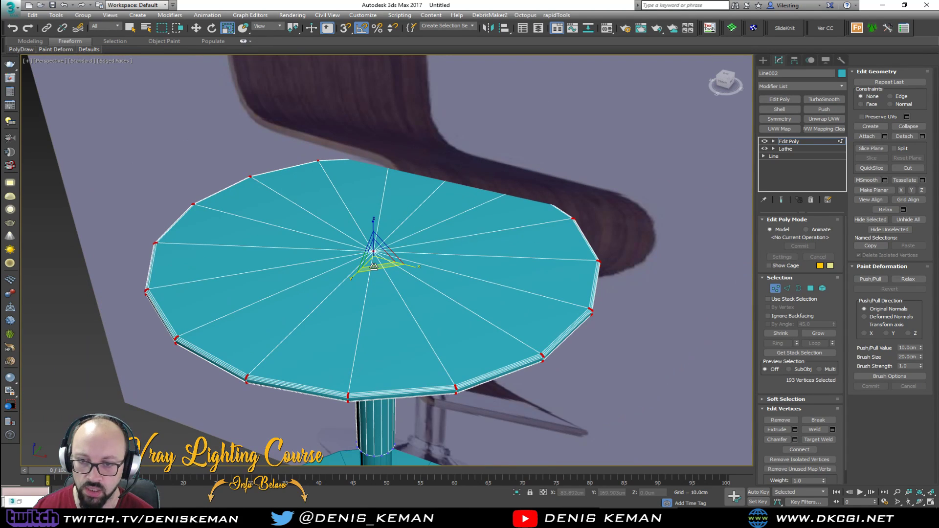
{"action": "scroll", "coordinate": [373, 267], "scroll_direction": "down", "scroll_amount": 4}
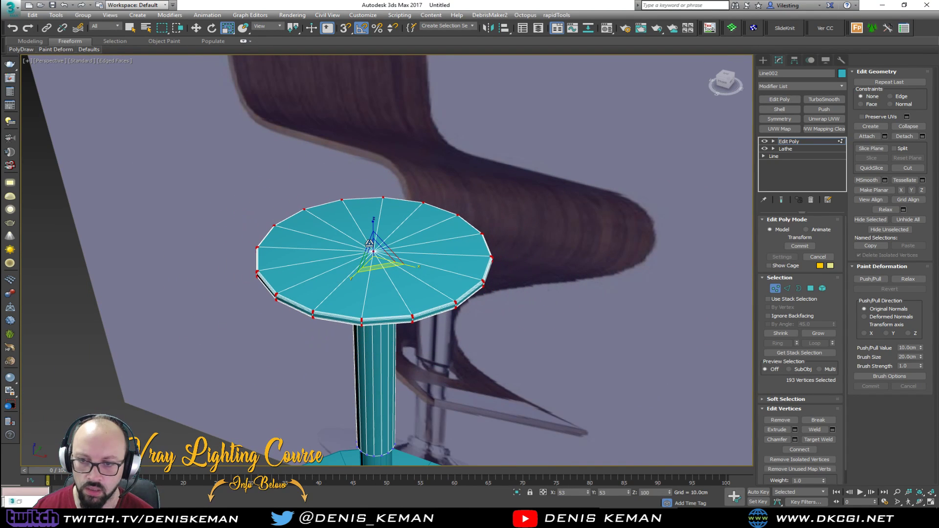
{"action": "left_click", "coordinate": [776, 289]}
Apply TurboSmooth to the inverted copy and add supporting Edit Poly edge loops at the collar's lower rim and pole joint.
{"action": "middle_click_drag", "start_coordinate": [484, 336], "coordinate": [509, 304], "text": "alt"}
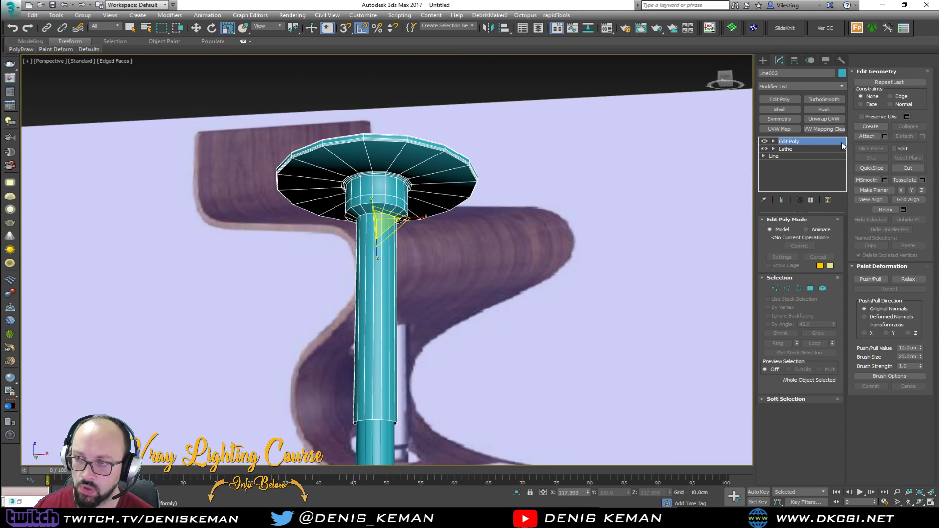
{"action": "left_click", "coordinate": [820, 100]}
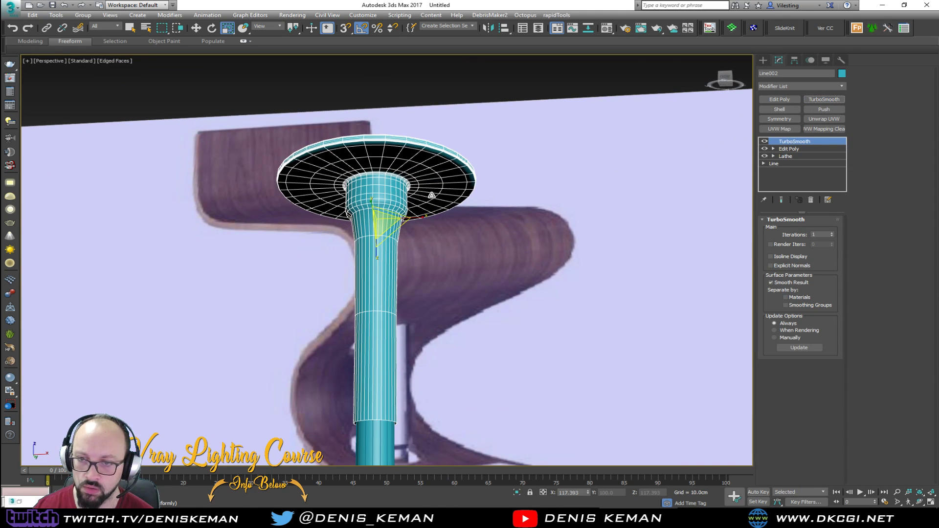
{"action": "left_click", "coordinate": [800, 150]}
{"action": "scroll", "coordinate": [391, 202], "scroll_direction": "up", "scroll_amount": 5}
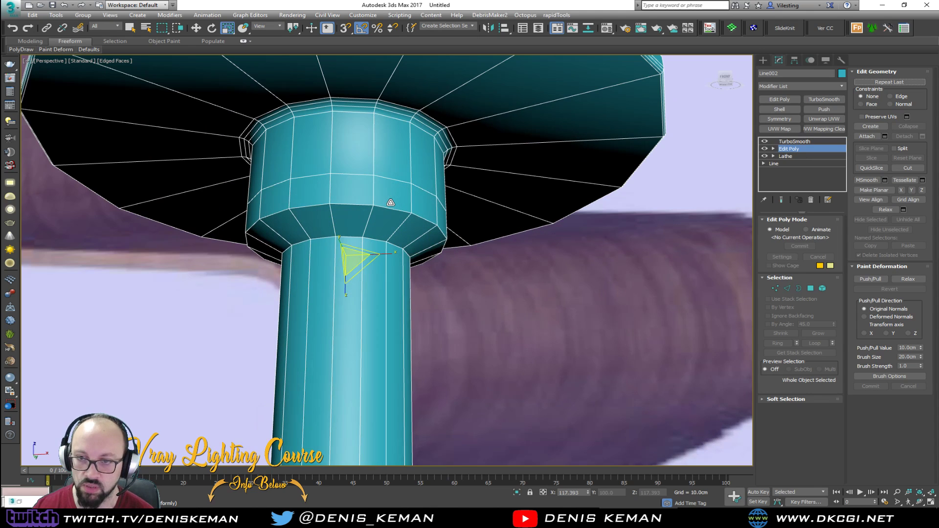
{"action": "scroll", "coordinate": [355, 235], "scroll_direction": "up", "scroll_amount": 3}
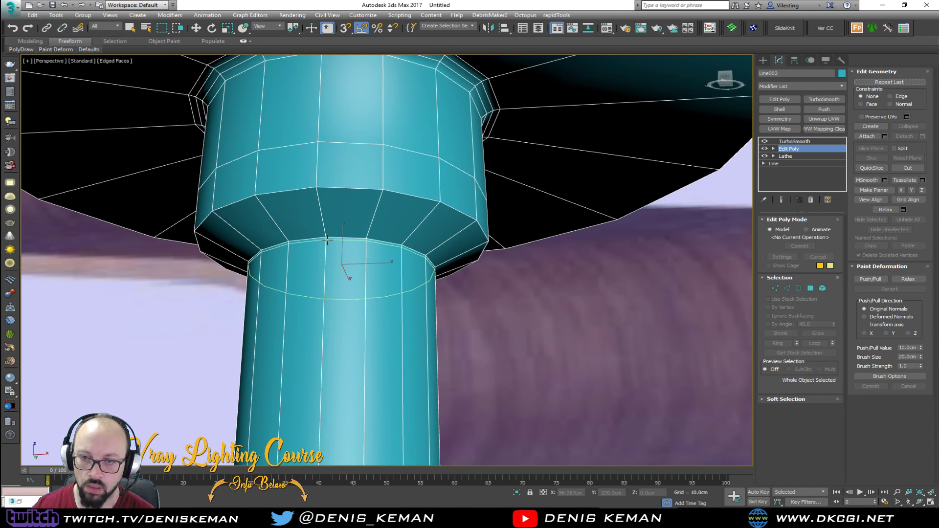
{"action": "key", "text": "2"}
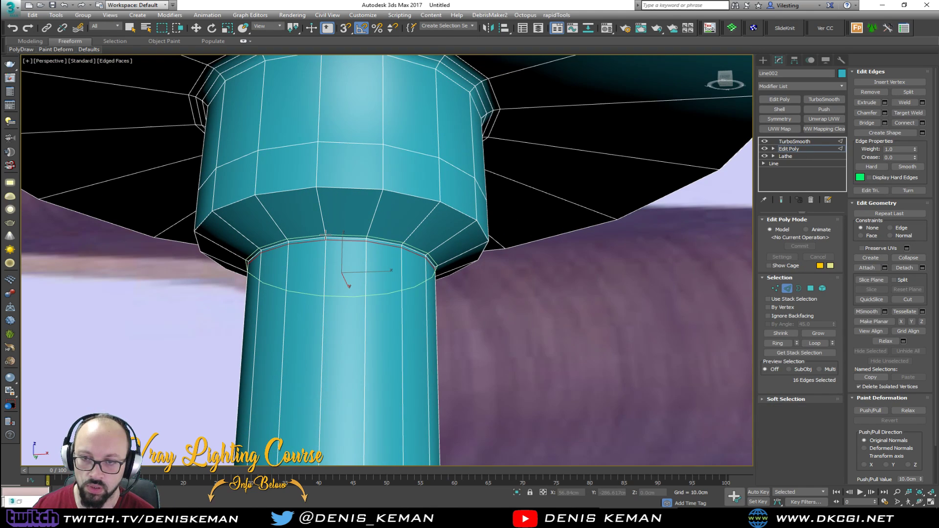
{"action": "double_click", "coordinate": [317, 186]}
{"action": "key", "text": "w"}
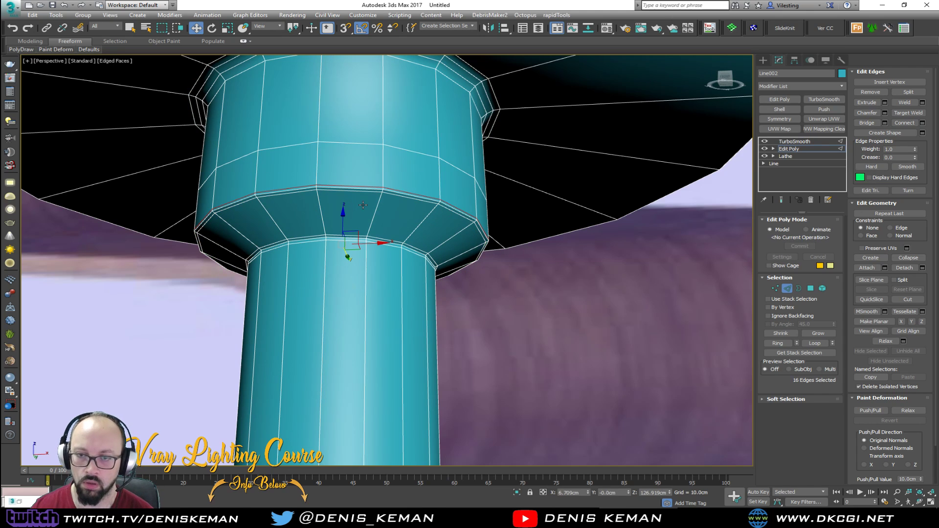
Examine the smoothed copy with the end result shown, from the disc and collar down to the sleeve's open lower end.
{"action": "scroll", "coordinate": [362, 205], "scroll_direction": "down", "scroll_amount": 8}
{"action": "key", "text": "F4"}
{"action": "middle_click_drag", "start_coordinate": [365, 207], "coordinate": [382, 221], "text": "alt"}
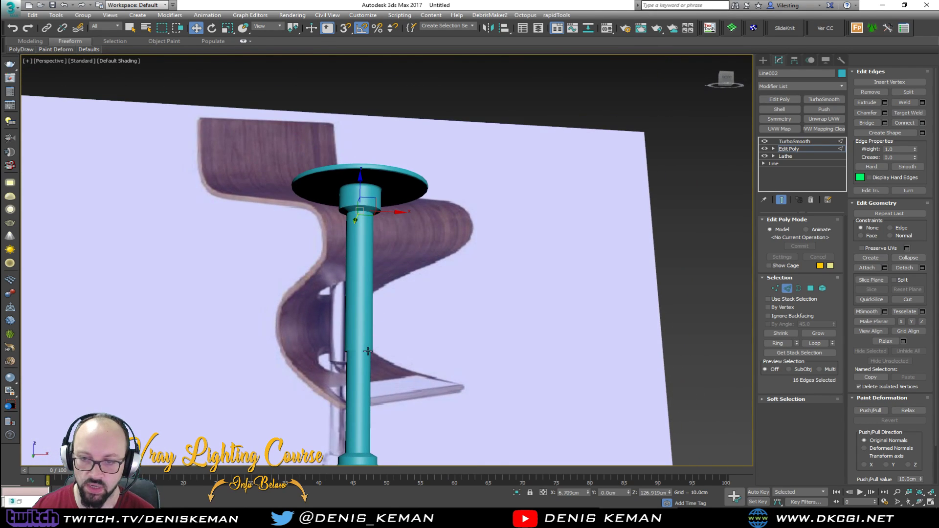
{"action": "scroll", "coordinate": [368, 351], "scroll_direction": "up", "scroll_amount": 5}
{"action": "key", "text": "F4"}
{"action": "middle_click_drag", "start_coordinate": [368, 351], "coordinate": [345, 262], "text": "alt"}
{"action": "scroll", "coordinate": [346, 263], "scroll_direction": "up", "scroll_amount": 6}
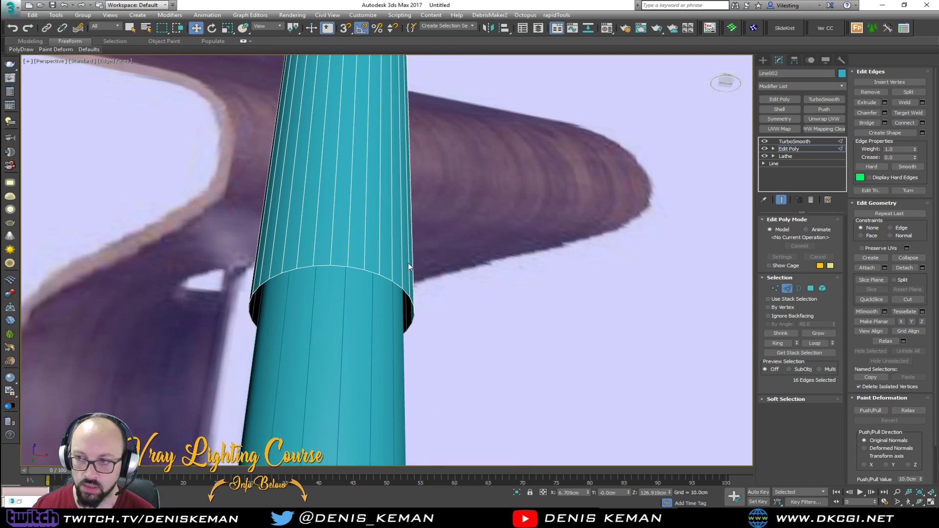
Extend the sleeve's open lower border inward to form a narrow lip toward the inner pole.
{"action": "key", "text": "3"}
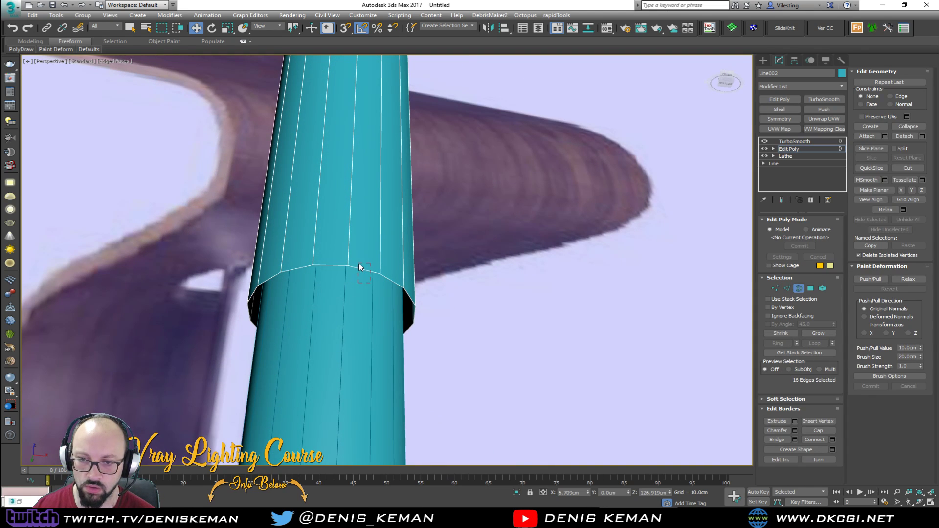
{"action": "left_click", "coordinate": [359, 265]}
{"action": "scroll", "coordinate": [349, 293], "scroll_direction": "up", "scroll_amount": 2}
{"action": "key", "text": "r"}
{"action": "left_click_drag", "start_coordinate": [322, 318], "coordinate": [322, 328], "text": "shift"}
Add supporting edge loops on both sides of the sleeve's lower rim, and leave edge editing.
{"action": "scroll", "coordinate": [308, 253], "scroll_direction": "up", "scroll_amount": 2}
{"action": "key", "text": "alt+s"}
{"action": "left_click", "coordinate": [290, 249]}
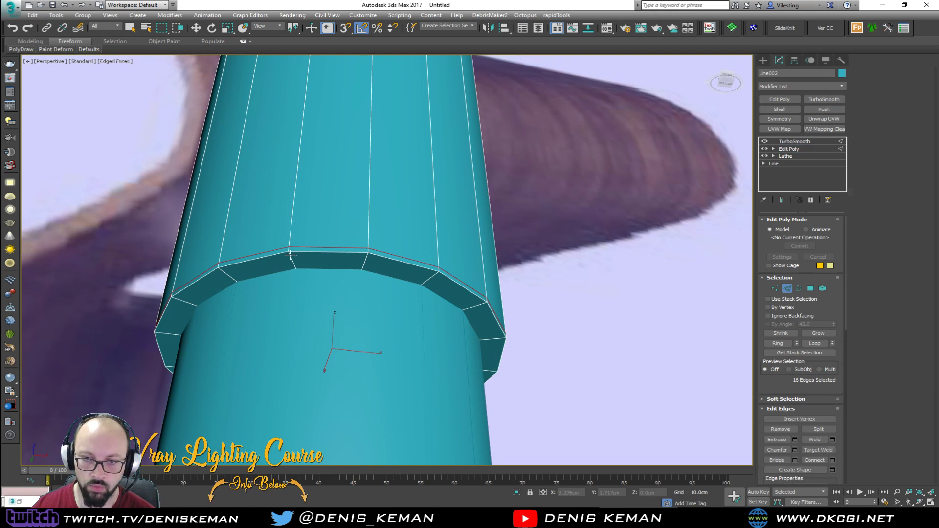
{"action": "left_click", "coordinate": [291, 257]}
{"action": "key", "text": "w"}
{"action": "key", "text": "ctrl+q"}
{"action": "key", "text": "F4"}
{"action": "scroll", "coordinate": [298, 266], "scroll_direction": "down", "scroll_amount": 8}
{"action": "mouse_move", "coordinate": [298, 267]}
{"action": "middle_mouse_down", "text": "alt"}
{"action": "mouse_move", "coordinate": [270, 283]}
{"action": "mouse_move", "coordinate": [319, 306]}
{"action": "mouse_move", "coordinate": [369, 276]}
{"action": "mouse_move", "coordinate": [379, 291]}
{"action": "mouse_move", "coordinate": [307, 304]}
{"action": "middle_mouse_up", "text": "alt"}
{"action": "key", "text": "2"}
On the base part, add supporting edge loops along the collar's lower and upper edges and at the pole joint.
{"action": "left_click", "coordinate": [461, 311]}
{"action": "left_click", "coordinate": [293, 321]}
{"action": "scroll", "coordinate": [304, 321], "scroll_direction": "up", "scroll_amount": 4}
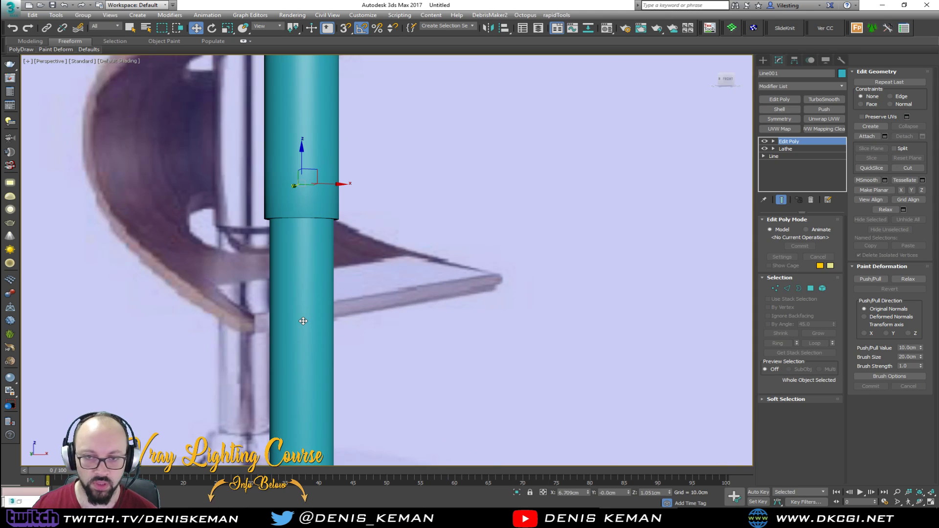
{"action": "scroll", "coordinate": [303, 321], "scroll_direction": "down", "scroll_amount": 3}
{"action": "key", "text": "F4"}
{"action": "middle_click_drag", "start_coordinate": [303, 321], "coordinate": [310, 209]}
{"action": "mouse_move", "coordinate": [310, 210]}
{"action": "middle_mouse_down", "text": "alt"}
{"action": "mouse_move", "coordinate": [318, 195]}
{"action": "mouse_move", "coordinate": [315, 232]}
{"action": "middle_mouse_up", "text": "alt"}
{"action": "scroll", "coordinate": [315, 232], "scroll_direction": "up", "scroll_amount": 2}
{"action": "scroll", "coordinate": [306, 321], "scroll_direction": "up", "scroll_amount": 5}
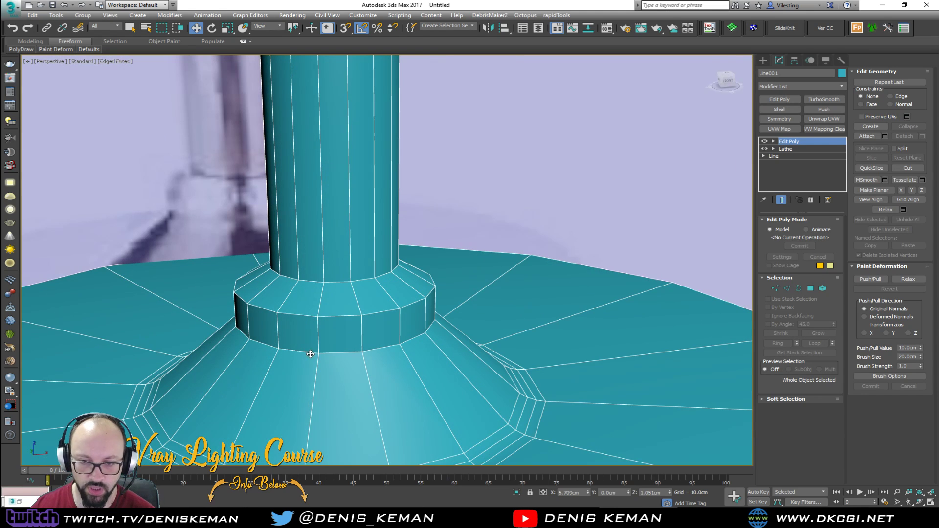
{"action": "key", "text": "2"}
{"action": "double_click", "coordinate": [319, 354]}
{"action": "double_click", "coordinate": [319, 351]}
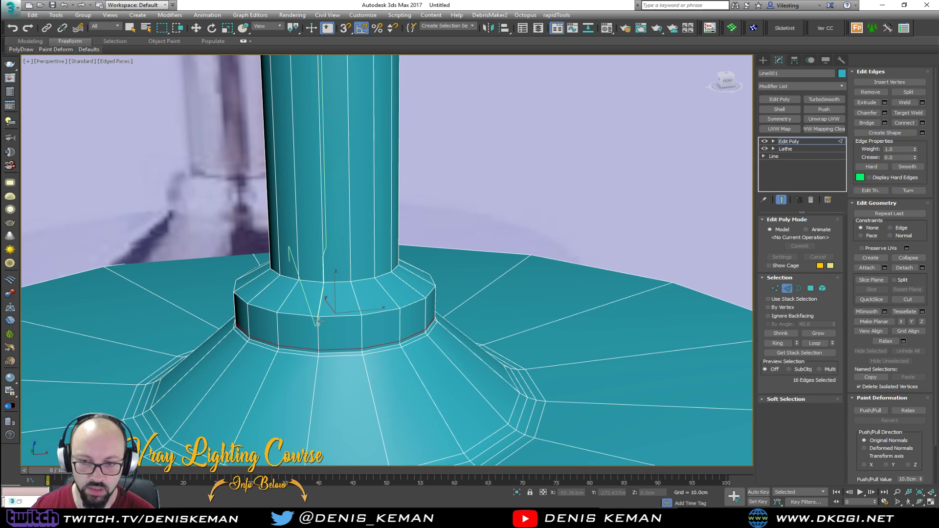
{"action": "double_click", "coordinate": [319, 314]}
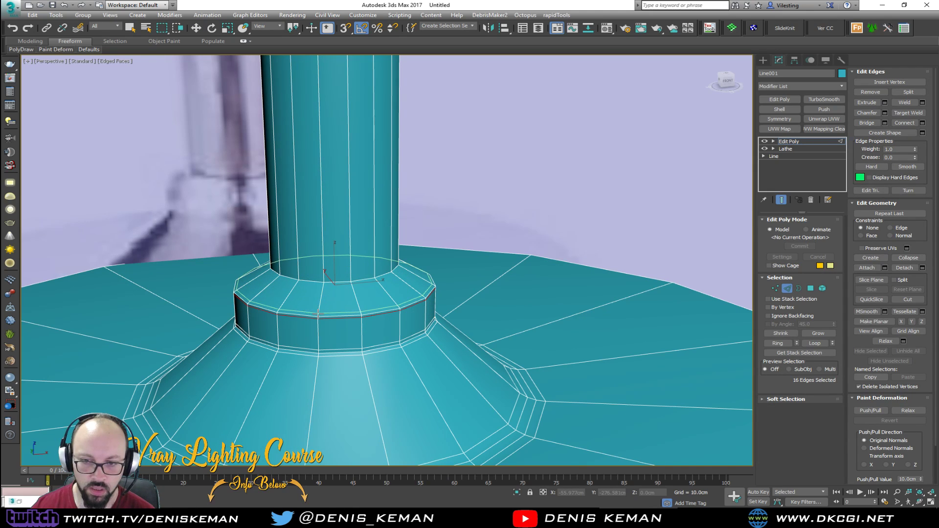
{"action": "double_click", "coordinate": [322, 288]}
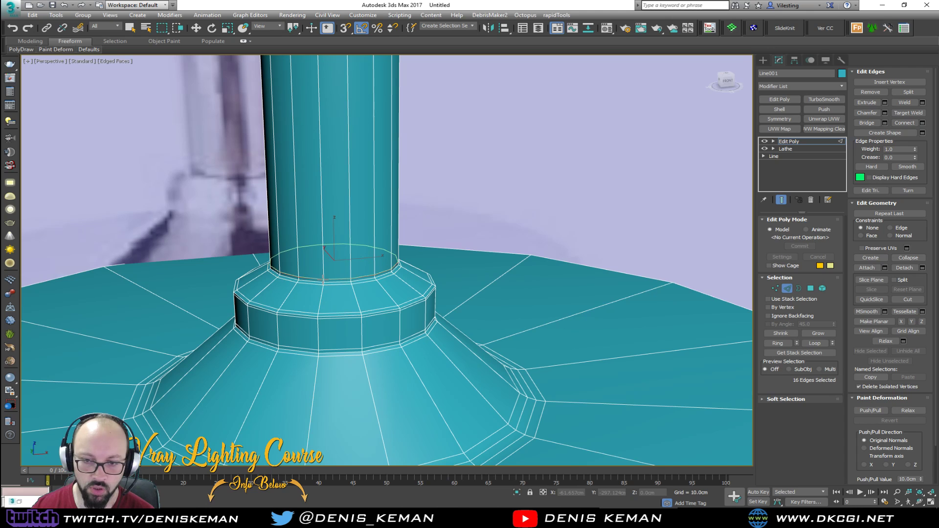
{"action": "key", "text": "w"}
Lower the base pole's top vertices to just above the sleeve's lower end, and leave vertex editing.
{"action": "scroll", "coordinate": [306, 226], "scroll_direction": "down", "scroll_amount": 5}
{"action": "middle_click_drag", "start_coordinate": [304, 218], "coordinate": [323, 297]}
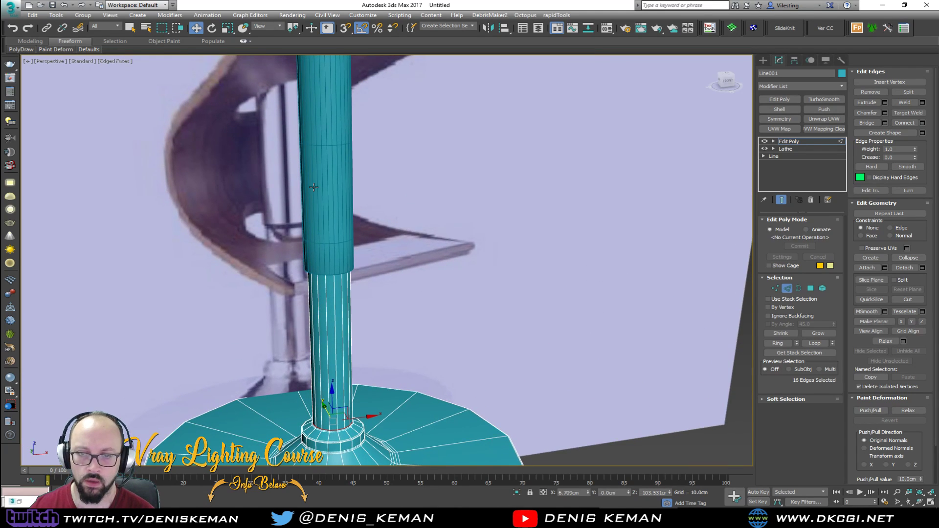
{"action": "key", "text": "F3"}
{"action": "scroll", "coordinate": [314, 166], "scroll_direction": "down", "scroll_amount": 3}
{"action": "middle_click_drag", "start_coordinate": [314, 165], "coordinate": [314, 249]}
{"action": "key", "text": "1"}
{"action": "left_click_drag", "start_coordinate": [385, 115], "coordinate": [251, 167]}
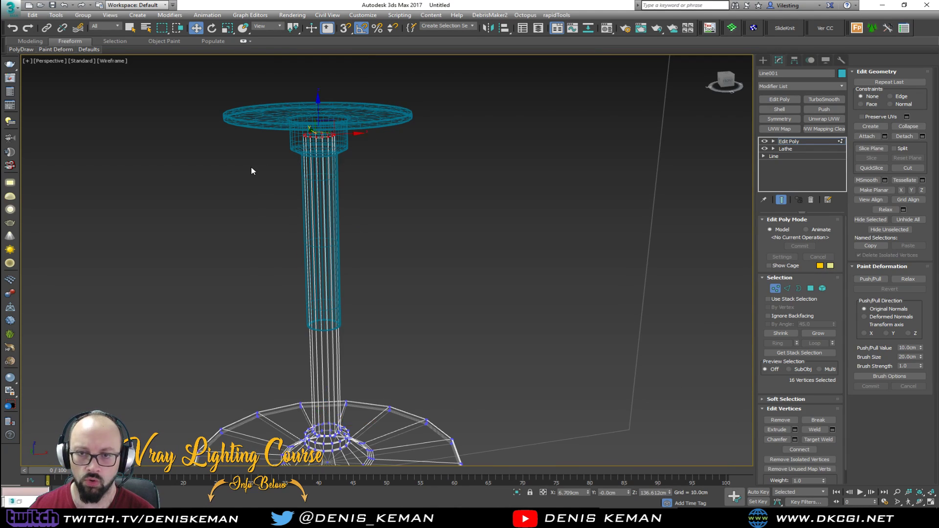
{"action": "key", "text": "F3"}
{"action": "left_click_drag", "start_coordinate": [318, 113], "coordinate": [317, 295]}
{"action": "key", "text": "F3"}
{"action": "key", "text": "F3"}
{"action": "middle_click_drag", "start_coordinate": [321, 312], "coordinate": [323, 292], "text": "alt"}
{"action": "left_click", "coordinate": [776, 289]}
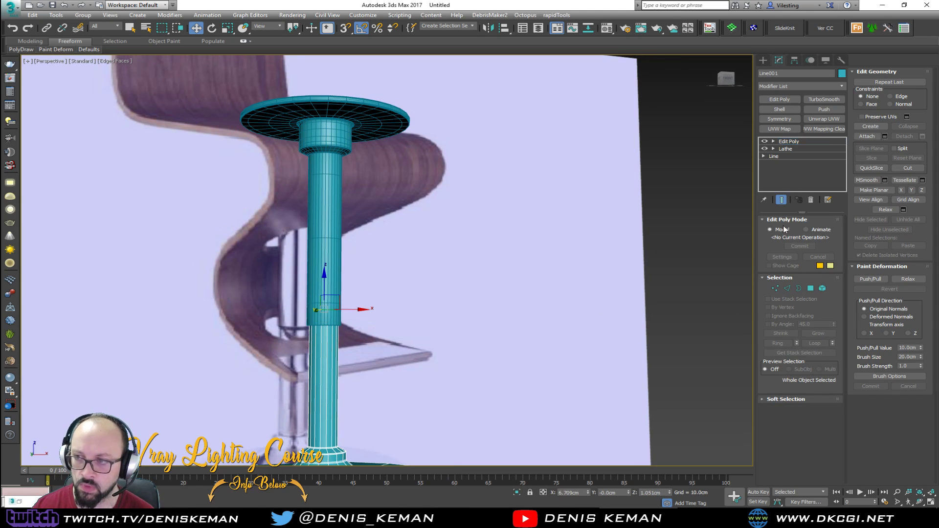
Apply TurboSmooth with 2 iterations to the base, and compare its mesh density with the sleeve's.
{"action": "left_click", "coordinate": [818, 99]}
{"action": "key", "text": "F4"}
{"action": "middle_click_drag", "start_coordinate": [377, 403], "coordinate": [398, 214]}
{"action": "middle_click_drag", "start_coordinate": [367, 256], "coordinate": [363, 288], "text": "alt"}
{"action": "key", "text": "F4"}
{"action": "left_click", "coordinate": [831, 232]}
{"action": "key", "text": "F4"}
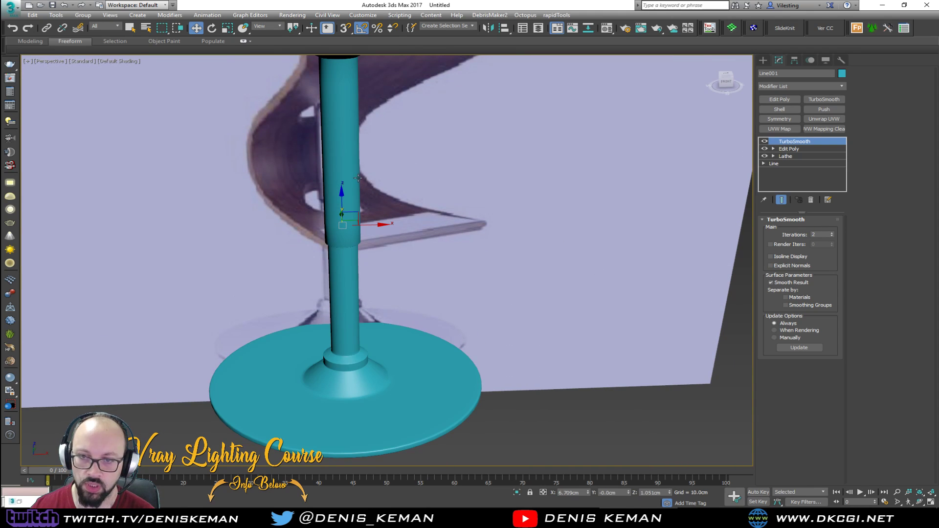
{"action": "left_click", "coordinate": [325, 176]}
{"action": "key", "text": "F4"}
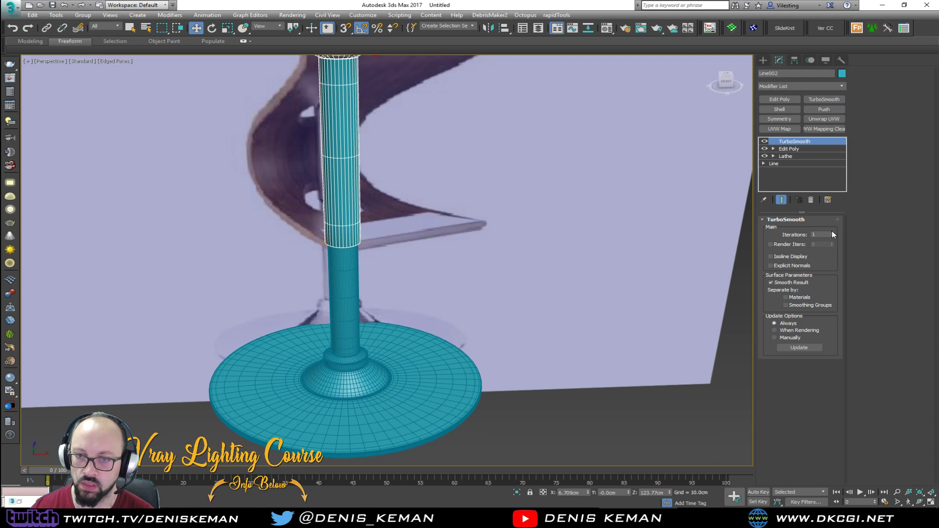
{"action": "key", "text": "F4"}
Change the object color of both the base and the sleeve to a custom dark grey.
{"action": "left_click", "coordinate": [521, 245]}
{"action": "middle_click_drag", "start_coordinate": [520, 246], "coordinate": [451, 271], "text": "alt"}
{"action": "left_click_drag", "start_coordinate": [474, 250], "coordinate": [400, 312]}
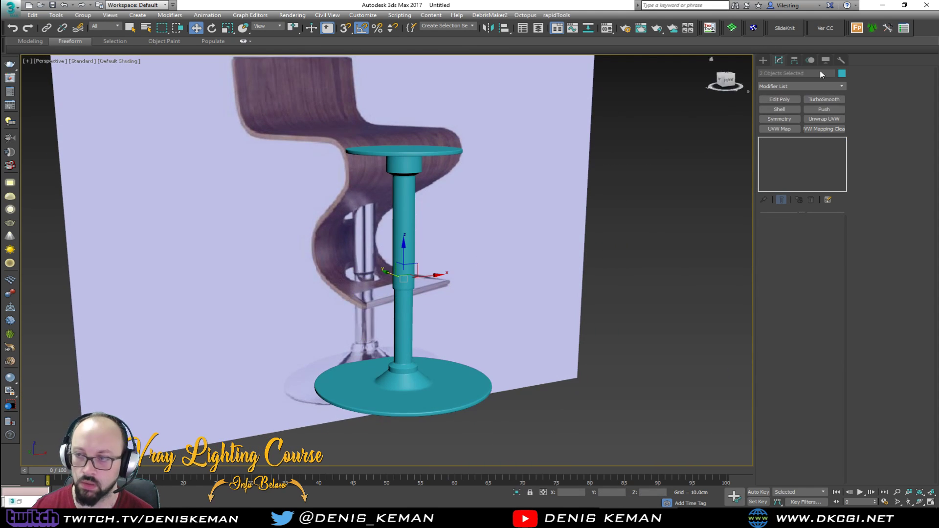
{"action": "left_click", "coordinate": [546, 201]}
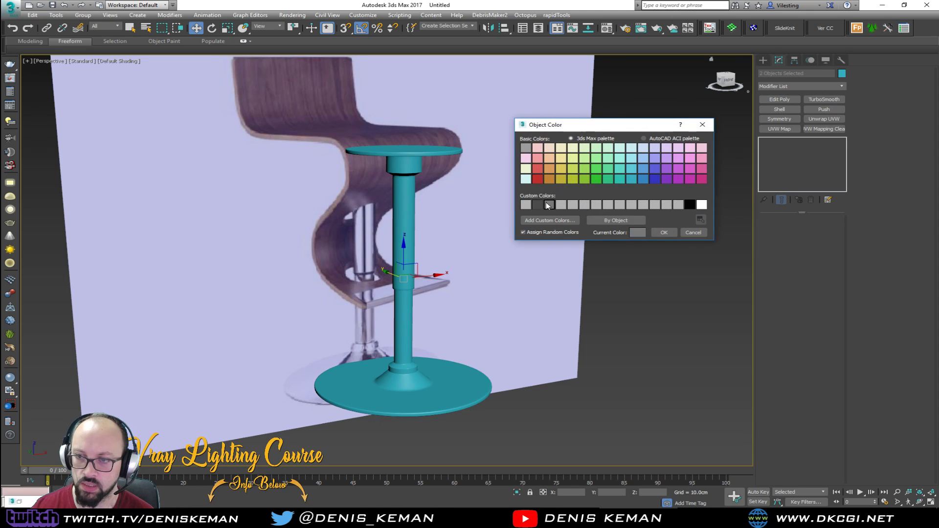
{"action": "left_click", "coordinate": [661, 232]}
{"action": "left_click", "coordinate": [583, 272]}
Save the scene as High_Chair_01.max.
{"action": "middle_click_drag", "start_coordinate": [584, 272], "coordinate": [498, 266], "text": "alt"}
{"action": "left_click", "coordinate": [11, 9]}
{"action": "left_click", "coordinate": [52, 109]}
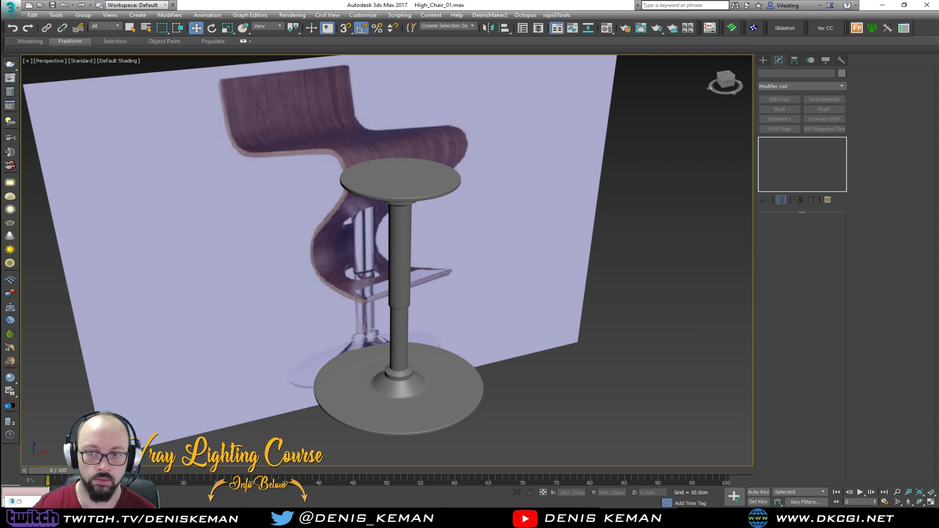
In the Front view, draw an open seven-vertex line with straight segments roughly following the seat's side profile from backrest top to footrest.
{"action": "middle_click_drag", "start_coordinate": [315, 150], "coordinate": [313, 206]}
{"action": "scroll", "coordinate": [313, 206], "scroll_direction": "down", "scroll_amount": 5}
{"action": "key", "text": "alt+w"}
{"action": "left_click", "coordinate": [544, 174]}
{"action": "key", "text": "alt+w"}
{"action": "middle_click_drag", "start_coordinate": [466, 204], "coordinate": [477, 172]}
{"action": "scroll", "coordinate": [476, 174], "scroll_direction": "down", "scroll_amount": 2}
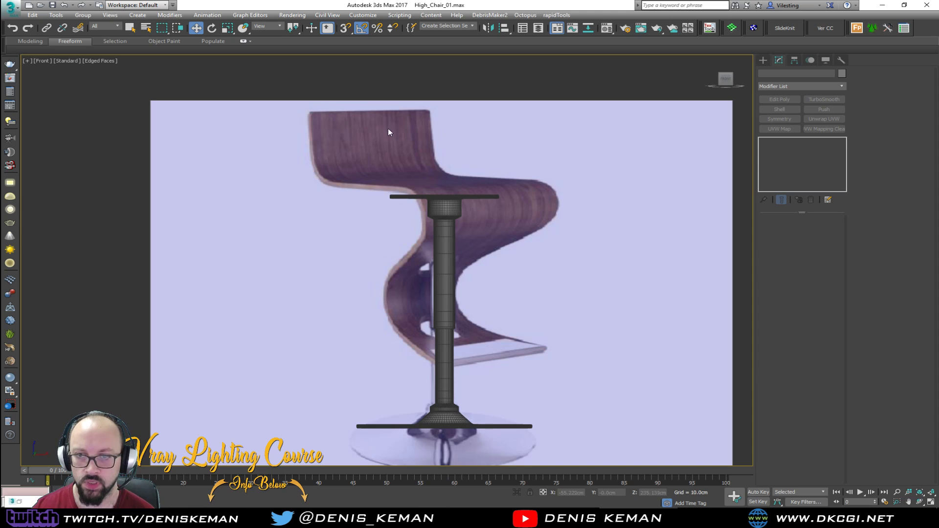
{"action": "right_click", "coordinate": [336, 129]}
{"action": "left_click", "coordinate": [364, 93]}
{"action": "left_click", "coordinate": [309, 112]}
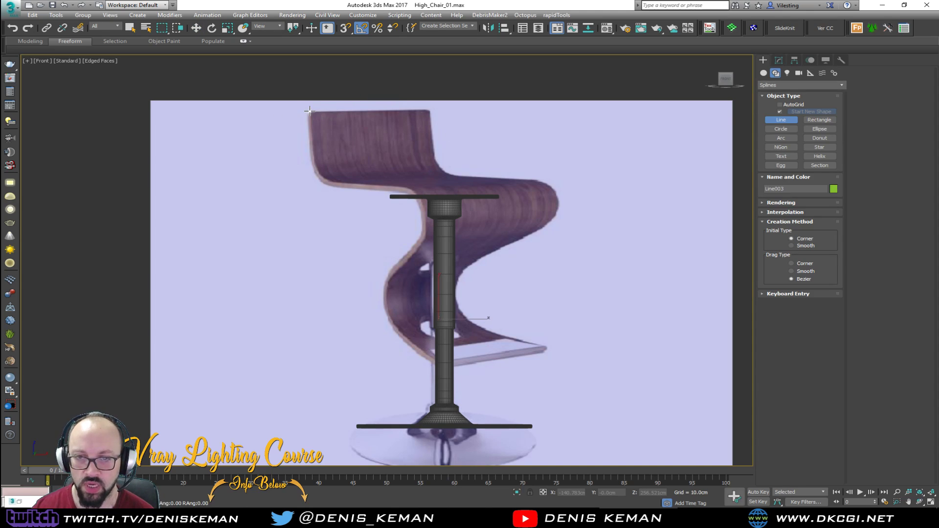
{"action": "left_click", "coordinate": [314, 185], "text": "shift"}
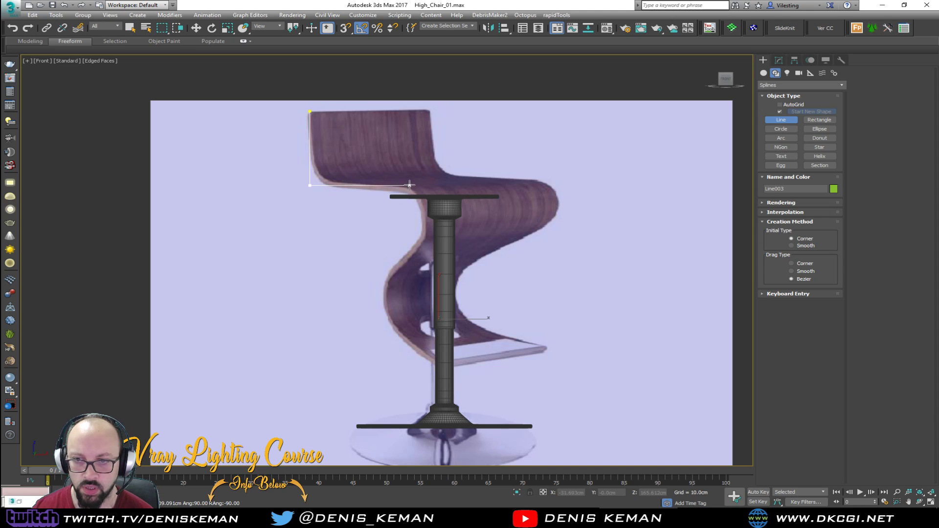
{"action": "left_click", "coordinate": [412, 185], "text": "shift"}
{"action": "left_click", "coordinate": [412, 244], "text": "shift"}
{"action": "left_click", "coordinate": [377, 288]}
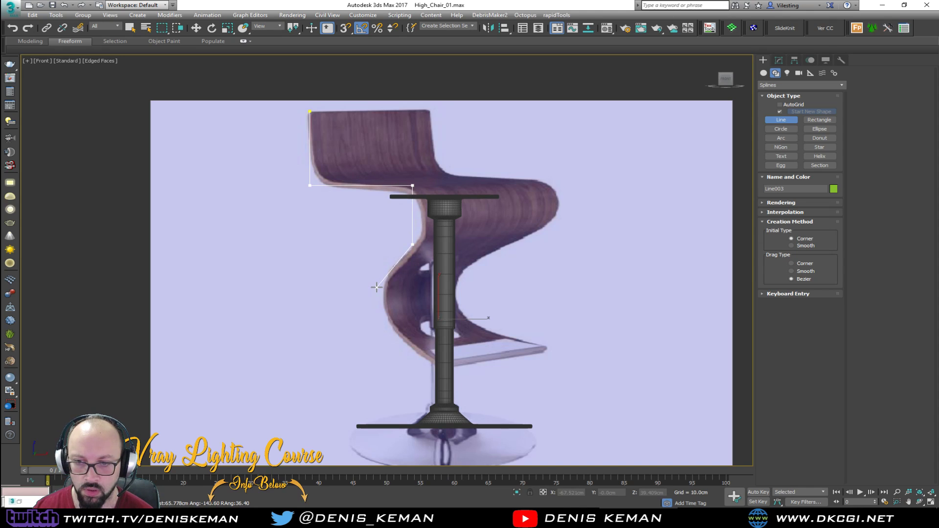
{"action": "left_click", "coordinate": [376, 323], "text": "shift"}
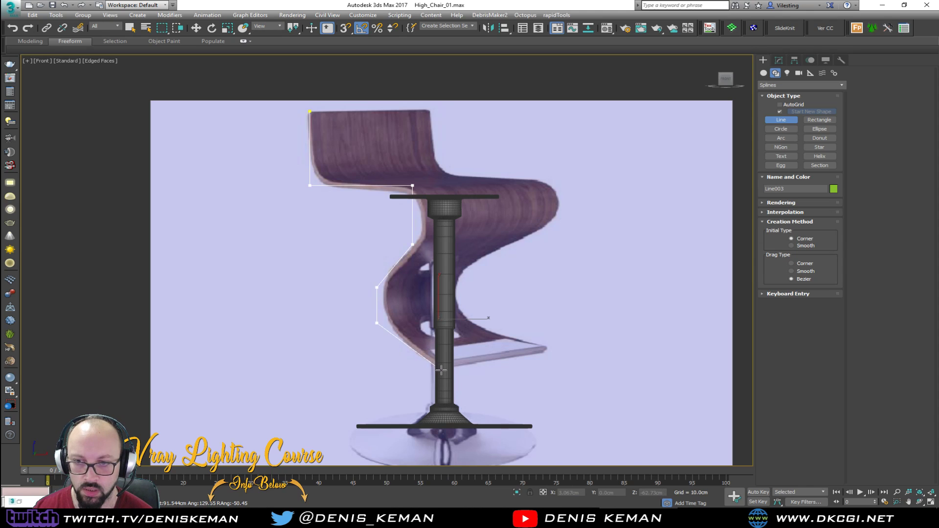
{"action": "left_click", "coordinate": [444, 370]}
{"action": "right_click", "coordinate": [444, 370]}
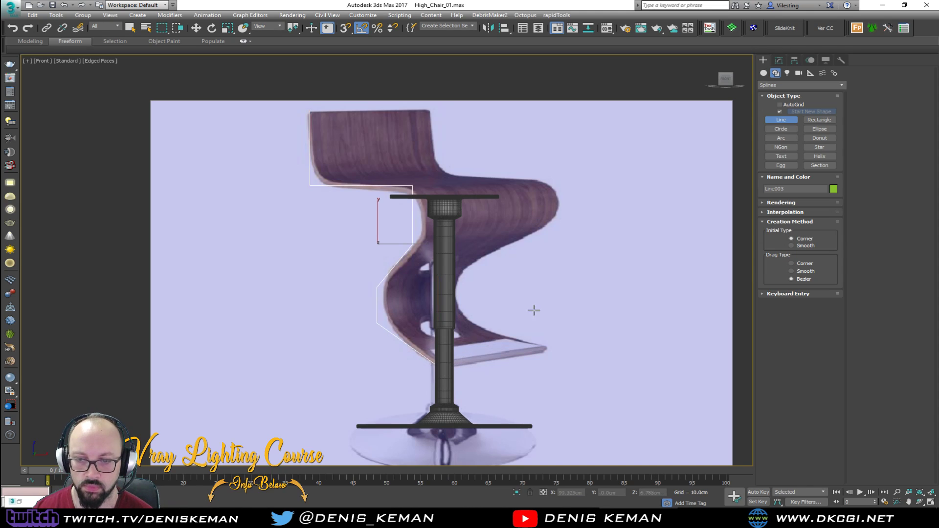
Move the profile line horizontally to about X 35 cm, and shift its two lower-bend vertices about 64 cm toward the backrest side.
{"action": "key", "text": "w"}
{"action": "left_click_drag", "start_coordinate": [402, 245], "coordinate": [494, 244]}
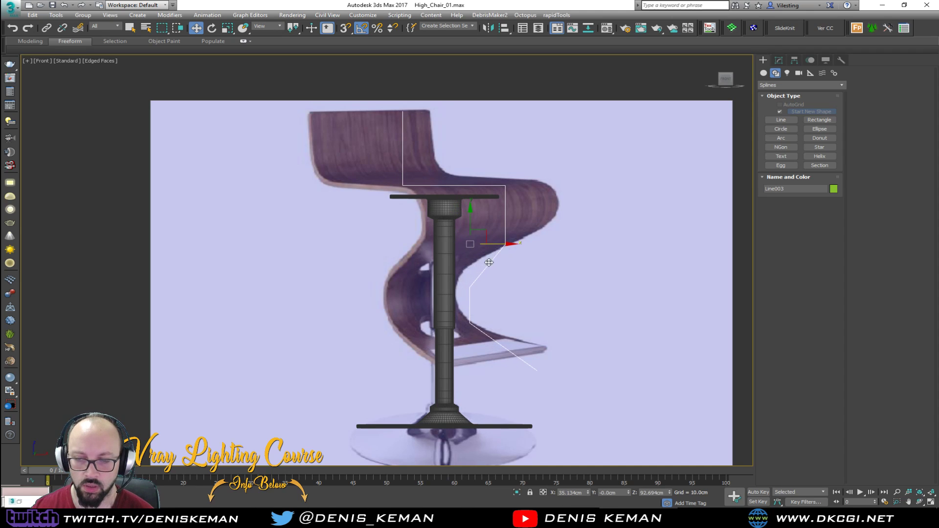
{"action": "key", "text": "1"}
{"action": "left_click_drag", "start_coordinate": [450, 279], "coordinate": [487, 334]}
{"action": "left_click_drag", "start_coordinate": [497, 293], "coordinate": [439, 294]}
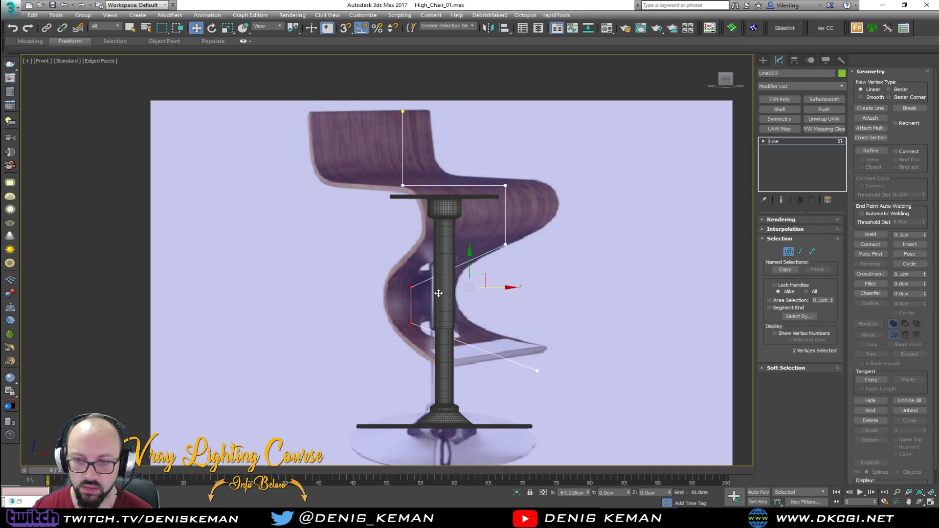
Shift the profile's two backrest vertices about 49 cm outward along X, and leave vertex editing.
{"action": "left_click_drag", "start_coordinate": [376, 196], "coordinate": [376, 192]}
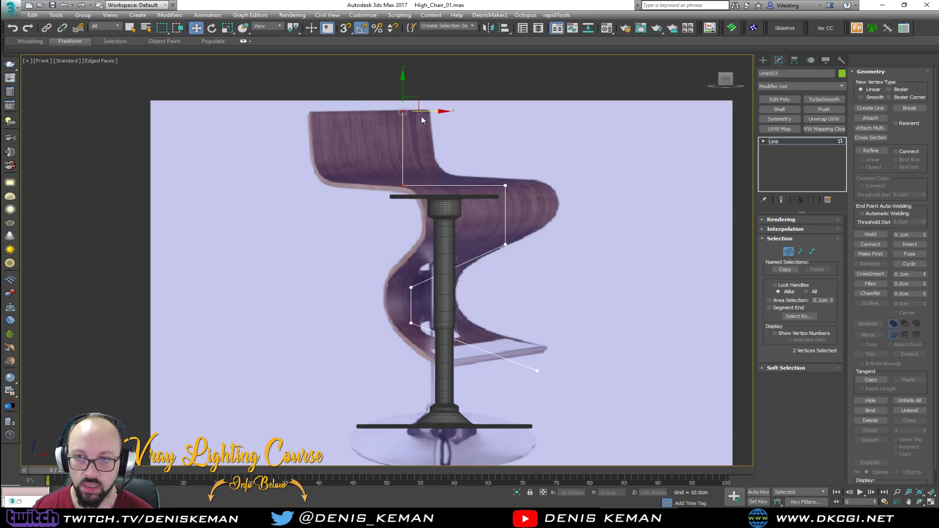
{"action": "left_click_drag", "start_coordinate": [417, 112], "coordinate": [377, 112]}
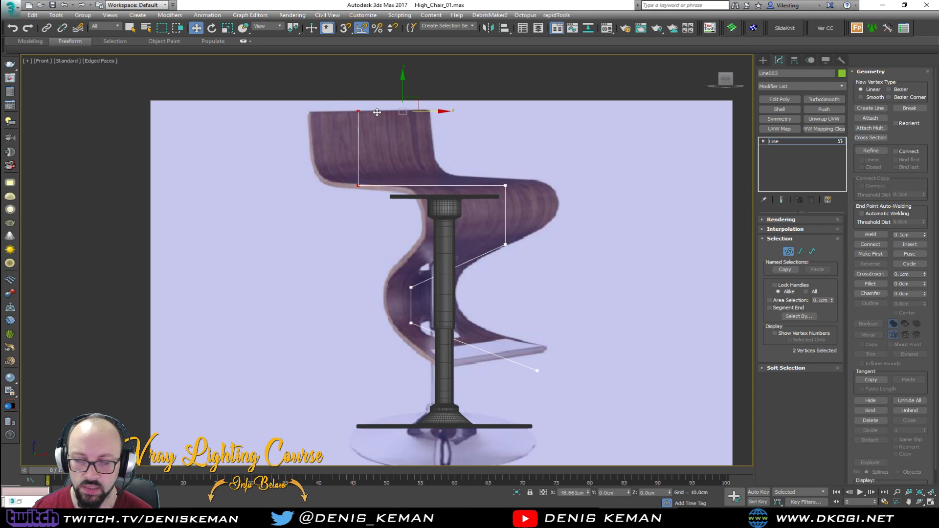
{"action": "left_click", "coordinate": [788, 252]}
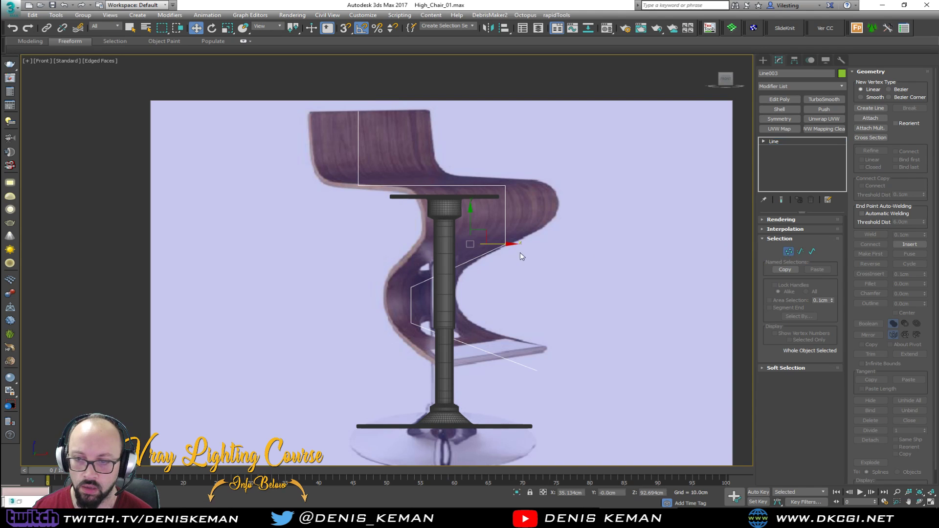
Enable the line's thickness in renderer and viewport with a rectangular section about 143.5 cm long and 2.0 cm wide.
{"action": "key", "text": "alt+w"}
{"action": "middle_click", "coordinate": [588, 361]}
{"action": "key", "text": "alt+w"}
{"action": "middle_click_drag", "start_coordinate": [492, 309], "coordinate": [435, 308], "text": "alt"}
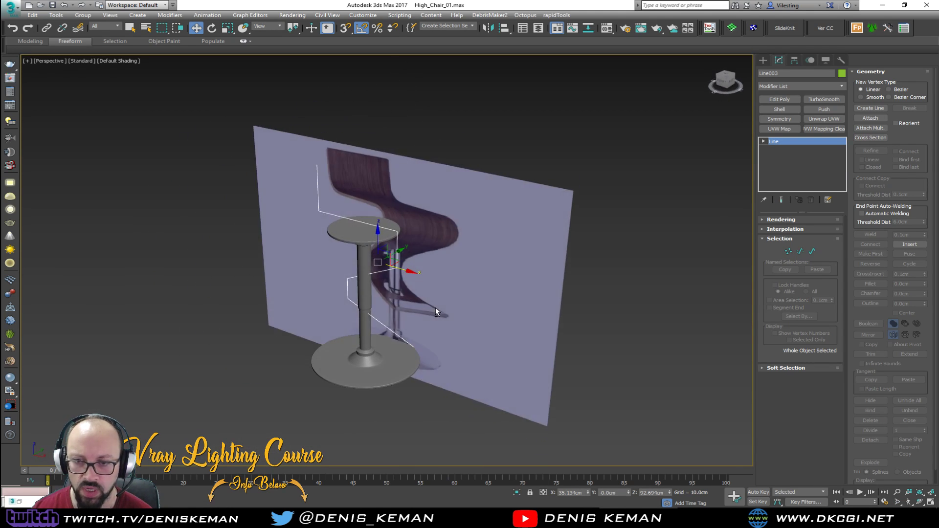
{"action": "scroll", "coordinate": [343, 215], "scroll_direction": "up", "scroll_amount": 3}
{"action": "left_click", "coordinate": [782, 220]}
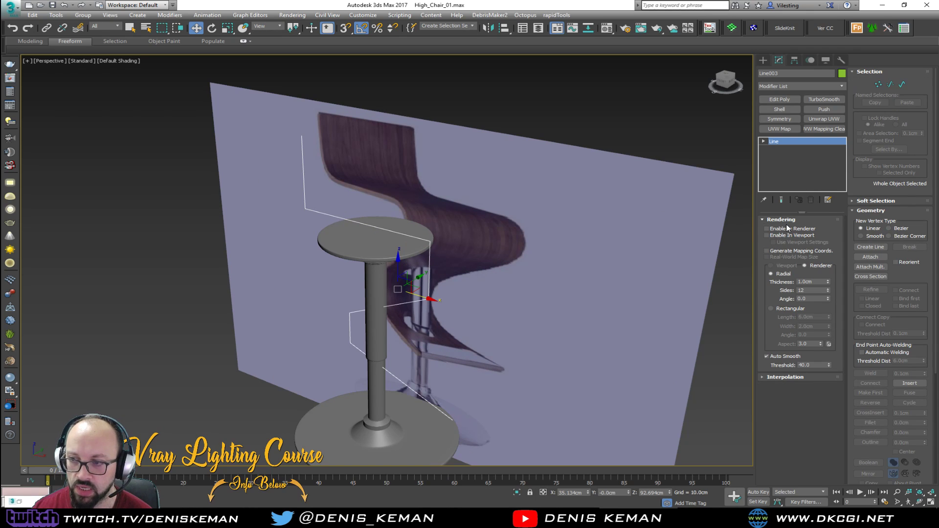
{"action": "left_click", "coordinate": [788, 229]}
{"action": "left_click", "coordinate": [788, 235]}
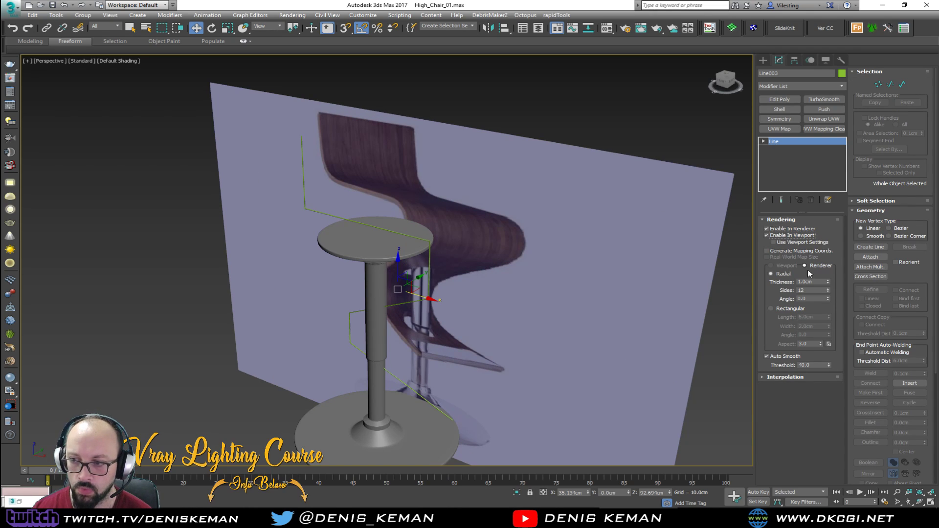
{"action": "left_click", "coordinate": [772, 309]}
{"action": "mouse_move", "coordinate": [828, 318]}
{"action": "left_mouse_down"}
{"action": "mouse_move", "coordinate": [842, 349]}
{"action": "mouse_move", "coordinate": [840, 328]}
{"action": "left_mouse_up"}
{"action": "mouse_move", "coordinate": [459, 293]}
{"action": "middle_mouse_down", "text": "alt"}
{"action": "mouse_move", "coordinate": [591, 256]}
{"action": "mouse_move", "coordinate": [525, 243]}
{"action": "mouse_move", "coordinate": [435, 268]}
{"action": "mouse_move", "coordinate": [459, 293]}
{"action": "middle_mouse_up", "text": "alt"}
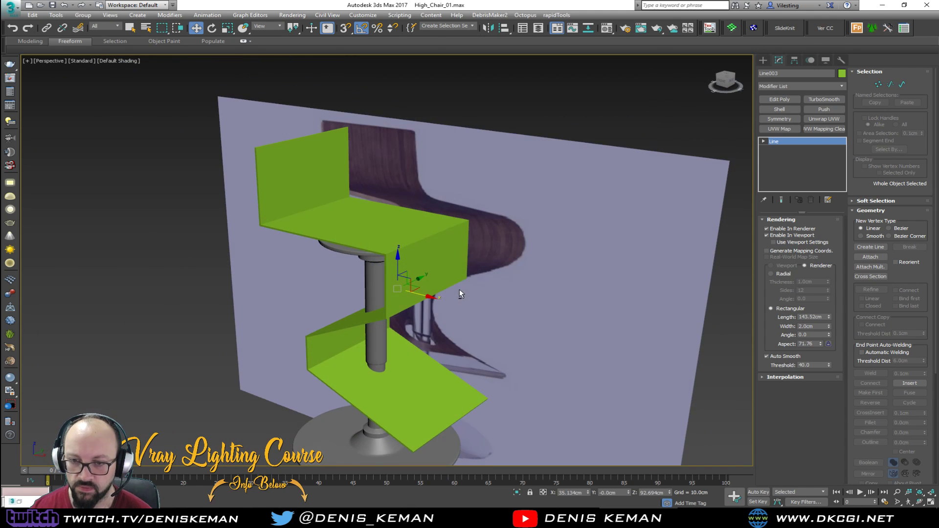
{"action": "key", "text": "F4"}
{"action": "scroll", "coordinate": [397, 337], "scroll_direction": "up", "scroll_amount": 3}
{"action": "scroll", "coordinate": [400, 333], "scroll_direction": "up", "scroll_amount": 2}
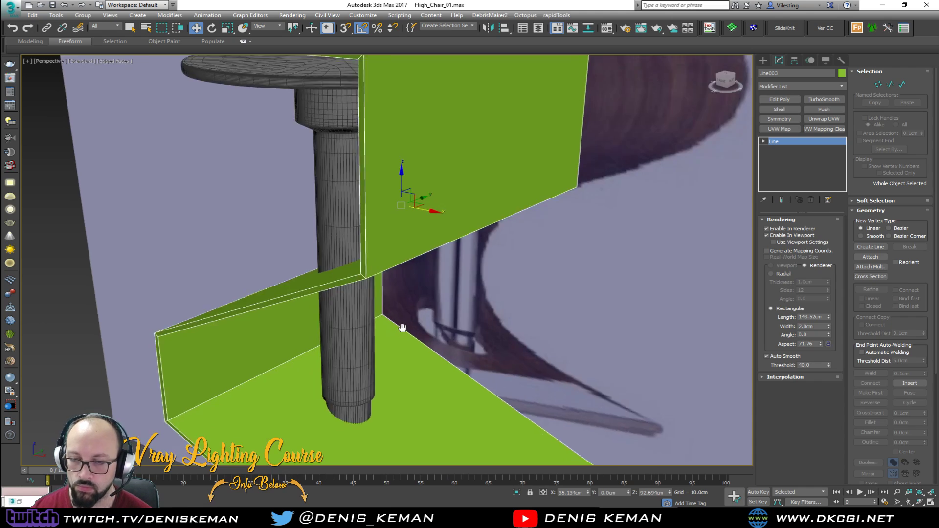
{"action": "scroll", "coordinate": [411, 308], "scroll_direction": "down", "scroll_amount": 5}
{"action": "mouse_move", "coordinate": [418, 296]}
{"action": "middle_mouse_down", "text": "alt"}
{"action": "mouse_move", "coordinate": [374, 318]}
{"action": "mouse_move", "coordinate": [429, 318]}
{"action": "mouse_move", "coordinate": [508, 295]}
{"action": "mouse_move", "coordinate": [383, 295]}
{"action": "mouse_move", "coordinate": [400, 304]}
{"action": "mouse_move", "coordinate": [469, 294]}
{"action": "mouse_move", "coordinate": [419, 290]}
{"action": "mouse_move", "coordinate": [427, 300]}
{"action": "middle_mouse_up", "text": "alt"}
In the Front view, move the line's lower end vertex to about X 76.5 cm, Z -52.7 cm, and leave vertex editing.
{"action": "key", "text": "alt+w"}
{"action": "right_click", "coordinate": [595, 220]}
{"action": "key", "text": "alt+w"}
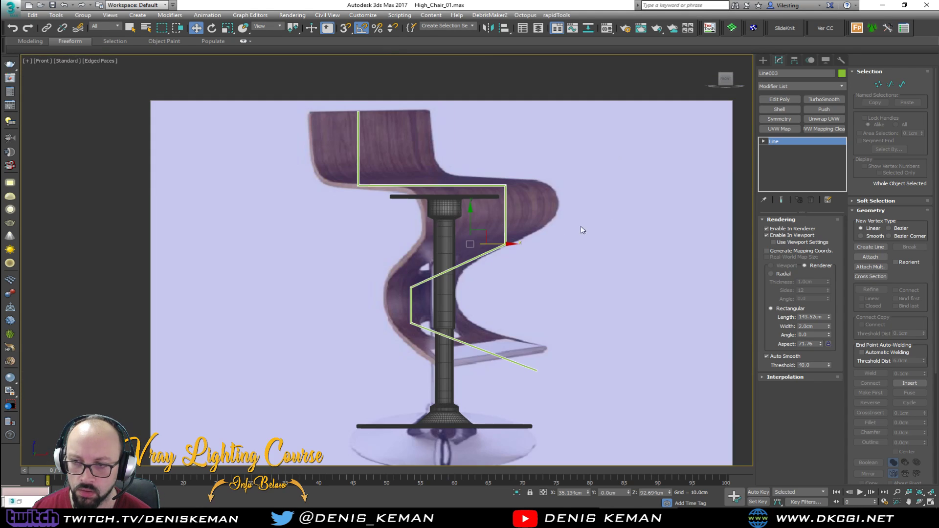
{"action": "middle_click_drag", "start_coordinate": [513, 281], "coordinate": [523, 268]}
{"action": "key", "text": "1"}
{"action": "left_click_drag", "start_coordinate": [567, 342], "coordinate": [521, 388]}
{"action": "left_click_drag", "start_coordinate": [556, 358], "coordinate": [533, 335]}
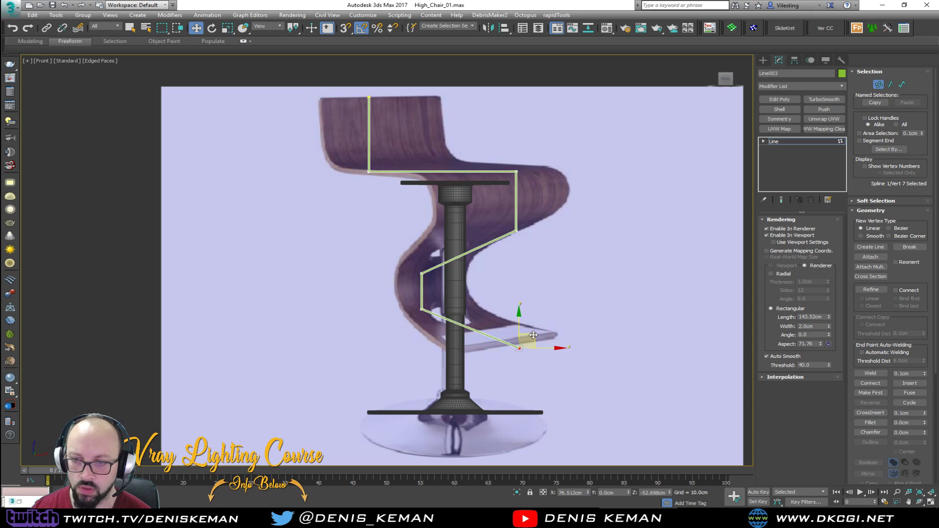
{"action": "middle_click_drag", "start_coordinate": [509, 290], "coordinate": [509, 315]}
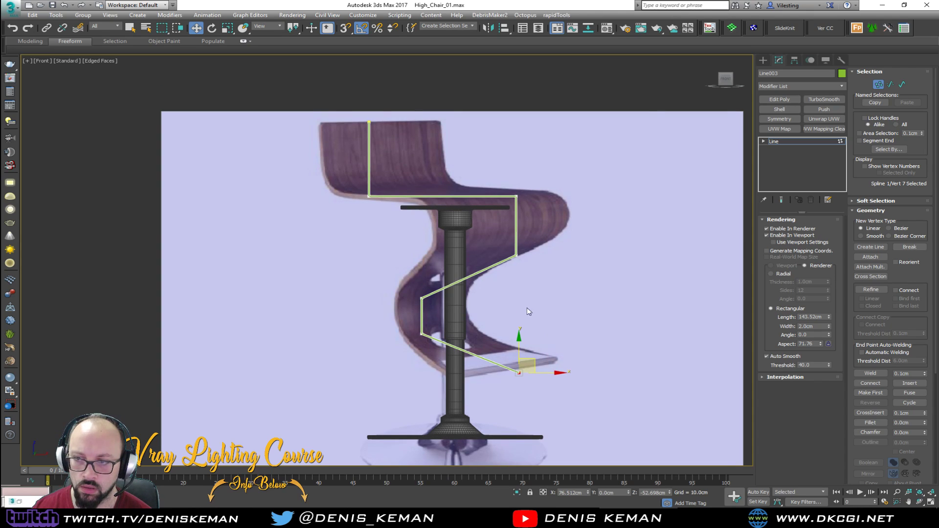
{"action": "key", "text": "1"}
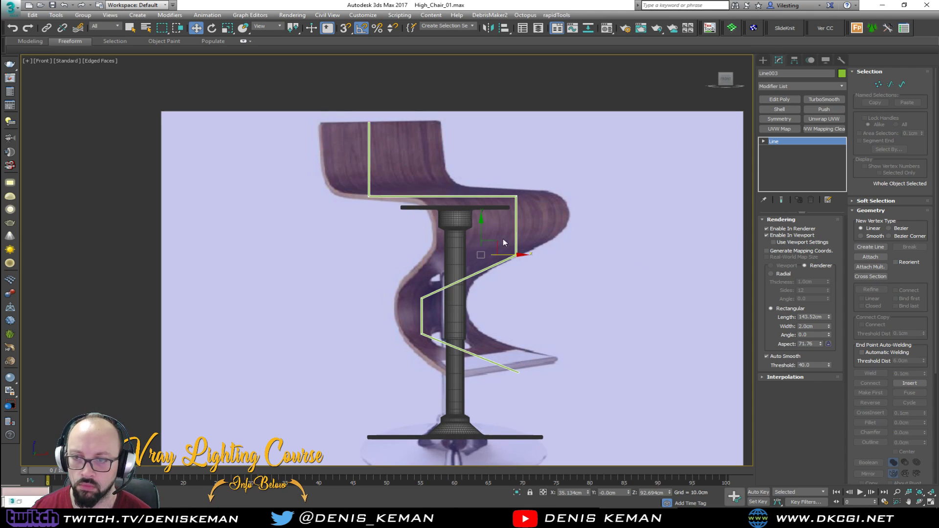
Set the seat line's rectangular section width to about 8.1 cm, and check its thickness against the reference and in Perspective.
{"action": "key", "text": "alt+w"}
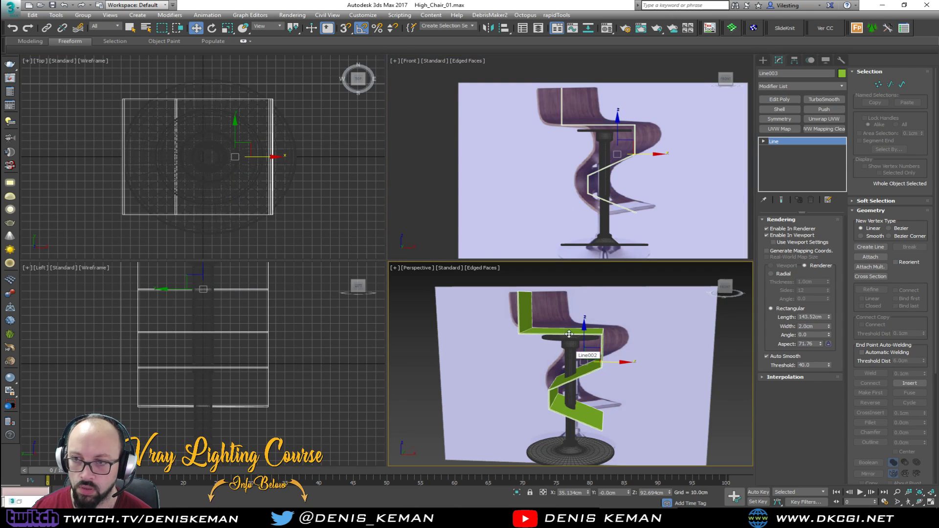
{"action": "key", "text": "alt+w"}
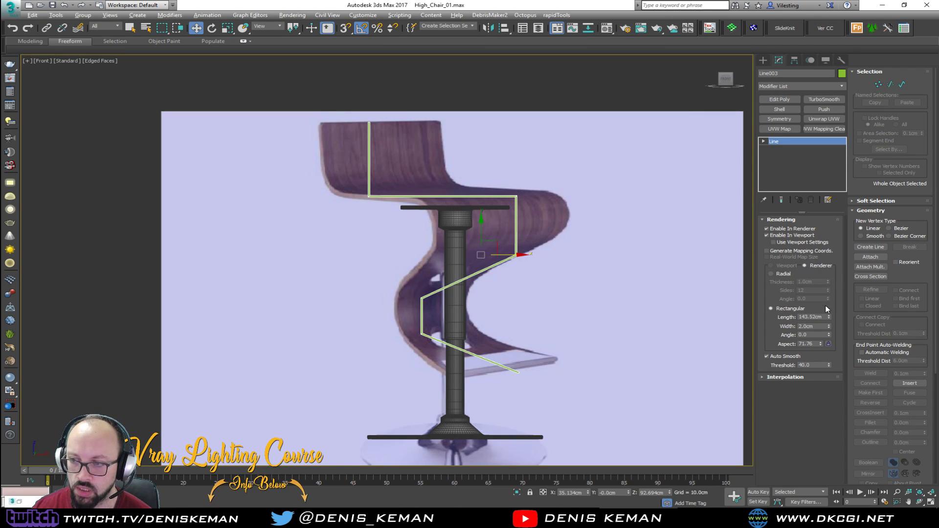
{"action": "left_click_drag", "start_coordinate": [829, 328], "coordinate": [821, 196]}
{"action": "scroll", "coordinate": [390, 195], "scroll_direction": "up", "scroll_amount": 10}
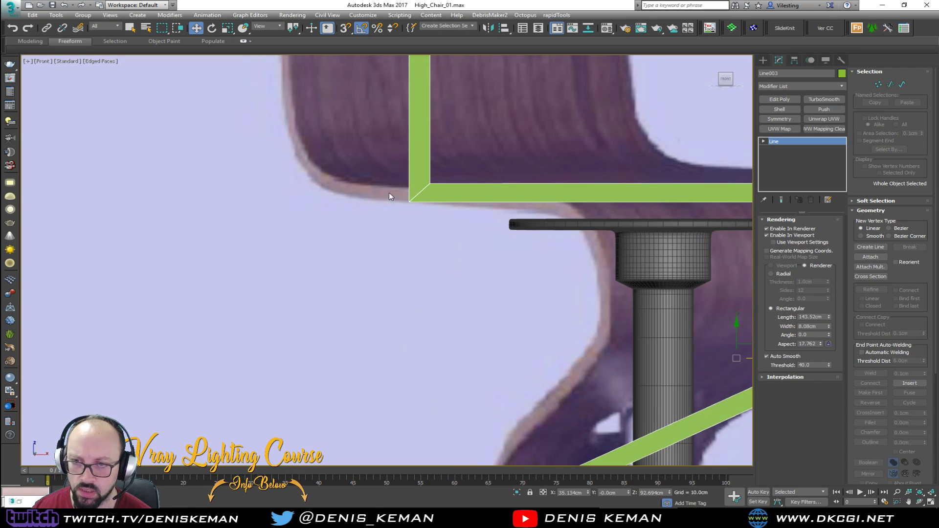
{"action": "scroll", "coordinate": [404, 180], "scroll_direction": "down", "scroll_amount": 10}
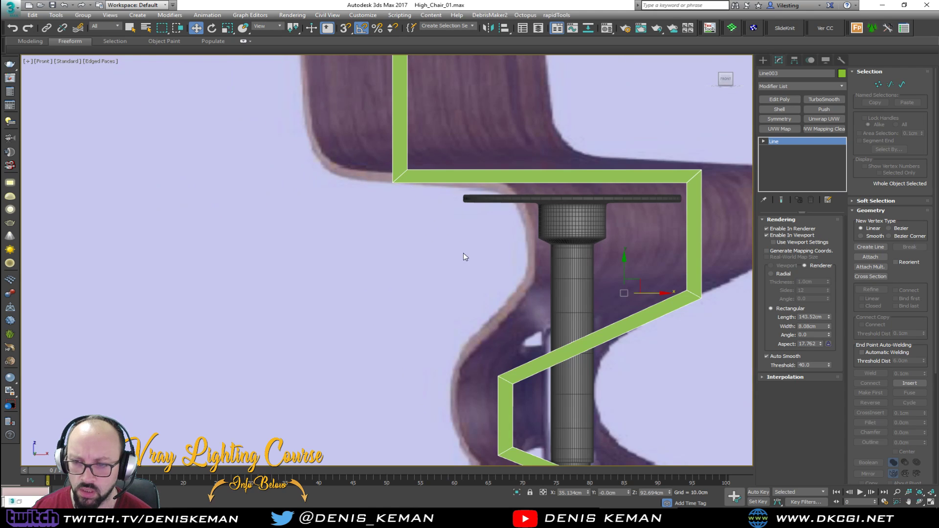
{"action": "key", "text": "alt+w"}
{"action": "right_click", "coordinate": [596, 387]}
{"action": "key", "text": "alt+w"}
{"action": "scroll", "coordinate": [332, 309], "scroll_direction": "up", "scroll_amount": 3}
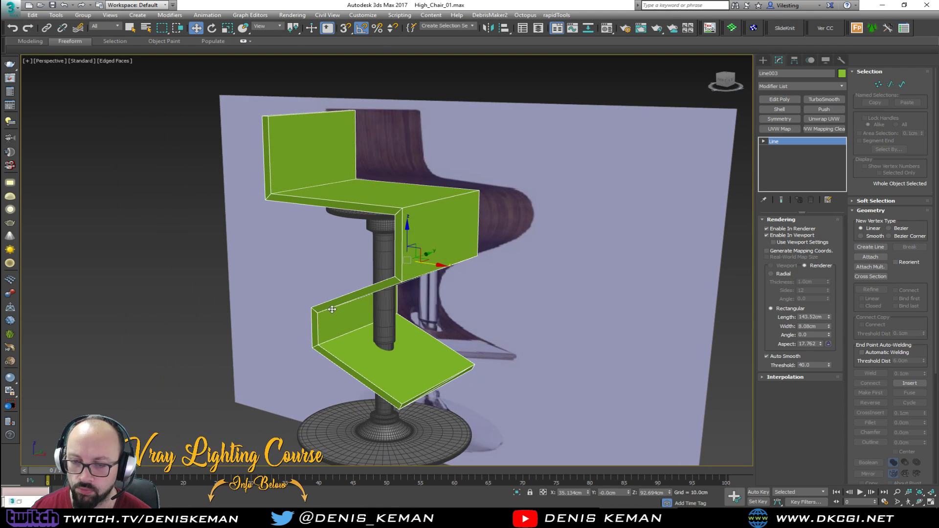
Add an Edit Poly modifier to the seat line and scale the eight vertices of its rear lower bend narrower across the seat's width.
{"action": "left_click", "coordinate": [796, 102]}
{"action": "middle_click_drag", "start_coordinate": [417, 293], "coordinate": [375, 266], "text": "alt"}
{"action": "key", "text": "1"}
{"action": "key", "text": "F3"}
{"action": "left_click_drag", "start_coordinate": [315, 272], "coordinate": [390, 389]}
{"action": "key", "text": "F3"}
{"action": "mouse_move", "coordinate": [390, 390]}
{"action": "middle_mouse_down", "text": "alt"}
{"action": "mouse_move", "coordinate": [374, 372]}
{"action": "mouse_move", "coordinate": [345, 375]}
{"action": "mouse_move", "coordinate": [438, 375]}
{"action": "mouse_move", "coordinate": [353, 371]}
{"action": "mouse_move", "coordinate": [409, 365]}
{"action": "middle_mouse_up", "text": "alt"}
{"action": "middle_click_drag", "start_coordinate": [324, 310], "coordinate": [380, 322], "text": "alt"}
{"action": "key", "text": "r"}
{"action": "left_click_drag", "start_coordinate": [377, 315], "coordinate": [337, 308]}
{"action": "middle_click_drag", "start_coordinate": [337, 308], "coordinate": [268, 306], "text": "alt"}
{"action": "middle_click_drag", "start_coordinate": [480, 359], "coordinate": [525, 324]}
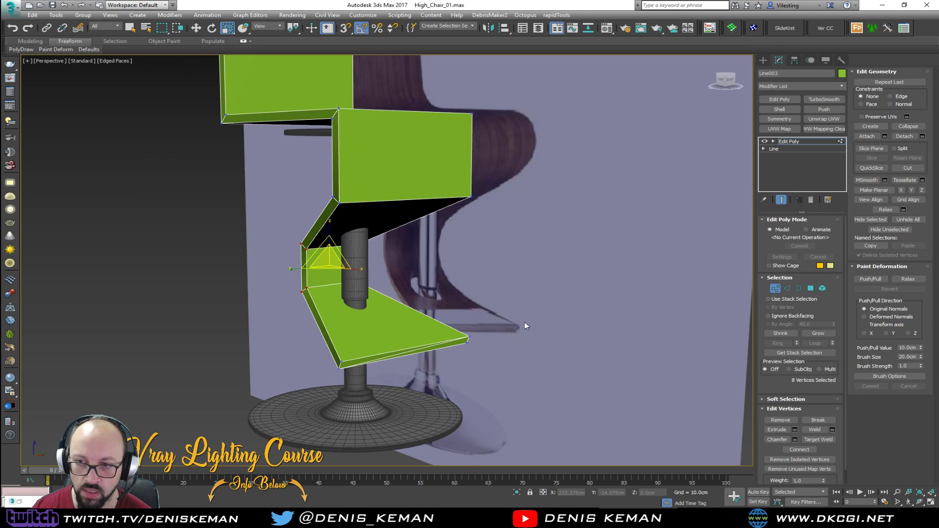
Remove the extra edge across the footrest's end face, and select the four vertices at the footrest's tip.
{"action": "key", "text": "2"}
{"action": "scroll", "coordinate": [451, 344], "scroll_direction": "up", "scroll_amount": 5}
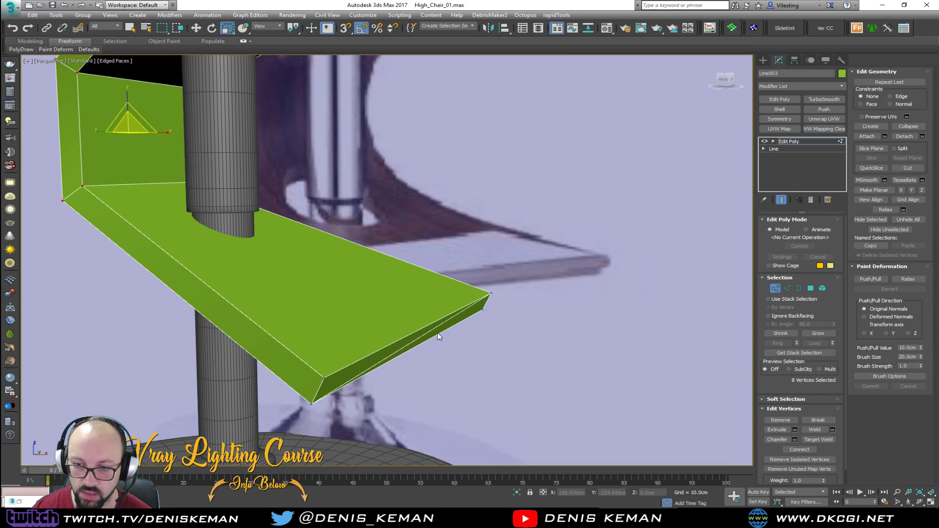
{"action": "left_click", "coordinate": [437, 329]}
{"action": "key", "text": "BackSpace"}
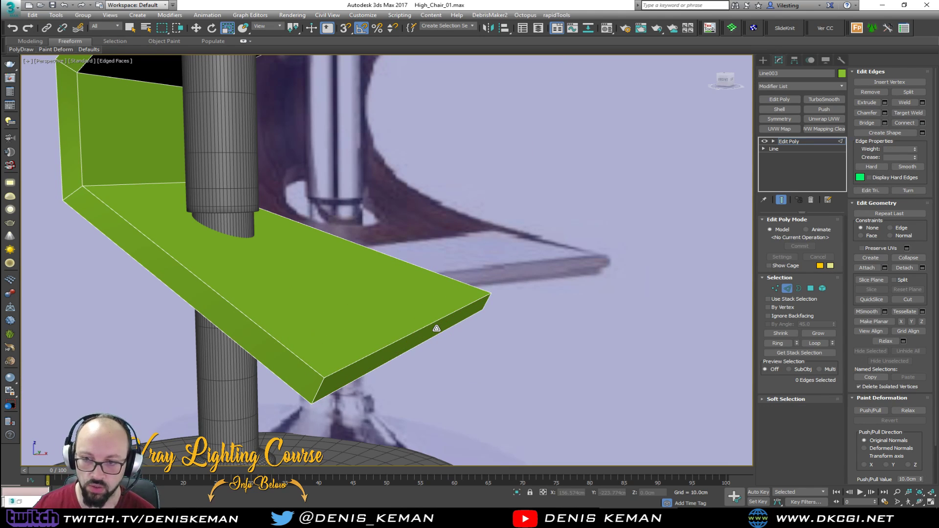
{"action": "key", "text": "1"}
{"action": "scroll", "coordinate": [436, 329], "scroll_direction": "down", "scroll_amount": 5}
{"action": "middle_click_drag", "start_coordinate": [438, 326], "coordinate": [467, 325], "text": "alt"}
{"action": "left_click_drag", "start_coordinate": [488, 266], "coordinate": [426, 358]}
{"action": "middle_click_drag", "start_coordinate": [427, 358], "coordinate": [457, 342], "text": "alt"}
{"action": "scroll", "coordinate": [457, 336], "scroll_direction": "down", "scroll_amount": 2}
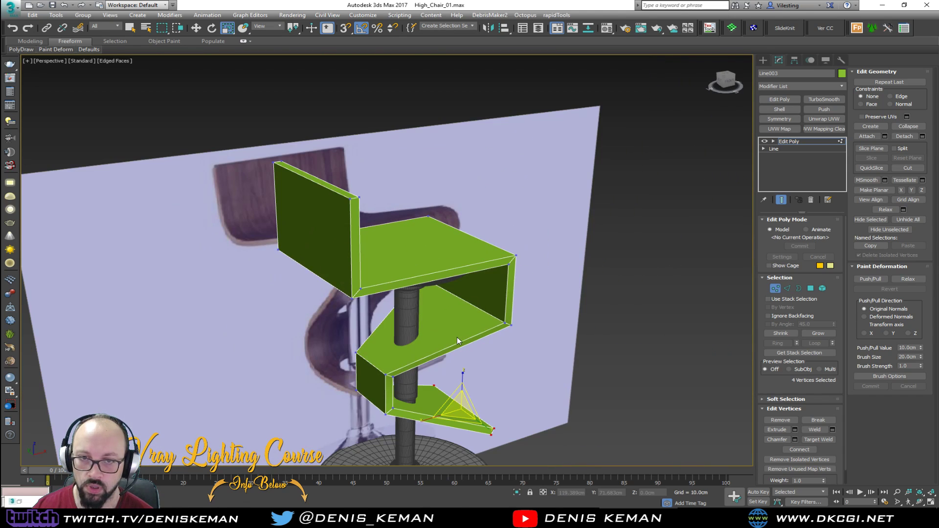
{"action": "scroll", "coordinate": [359, 262], "scroll_direction": "up", "scroll_amount": 2}
{"action": "middle_click_drag", "start_coordinate": [523, 254], "coordinate": [436, 232], "text": "alt"}
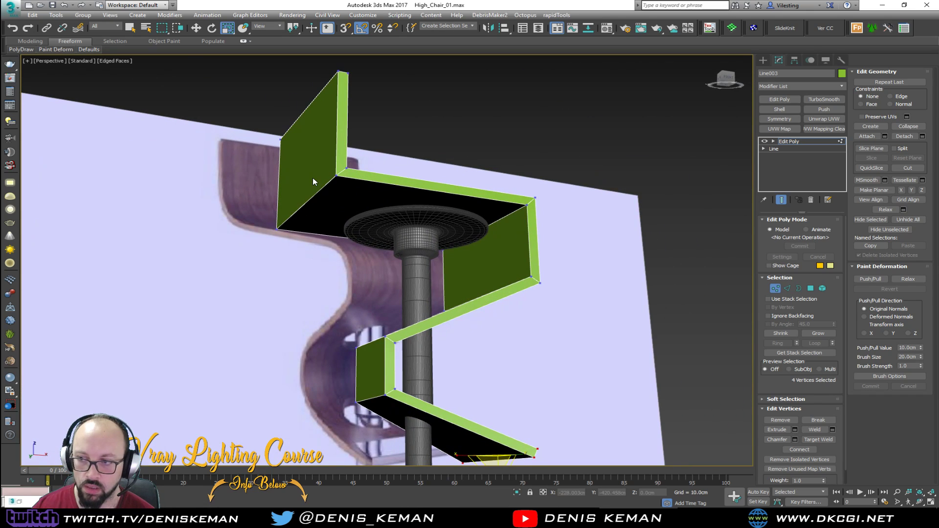
Select the edge loops across all five bends of the seat.
{"action": "key", "text": "2"}
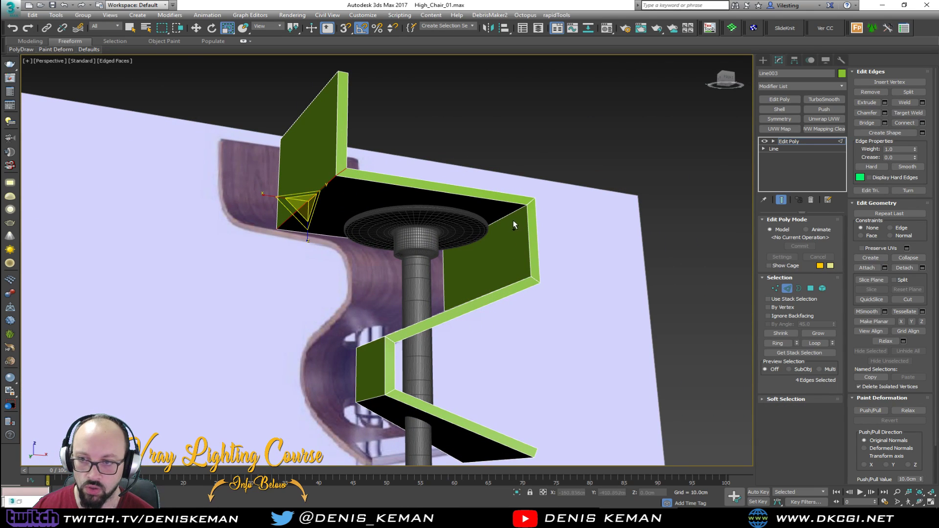
{"action": "double_click", "coordinate": [510, 215], "text": "ctrl"}
{"action": "middle_click_drag", "start_coordinate": [527, 262], "coordinate": [438, 332], "text": "alt"}
{"action": "double_click", "coordinate": [499, 298], "text": "ctrl"}
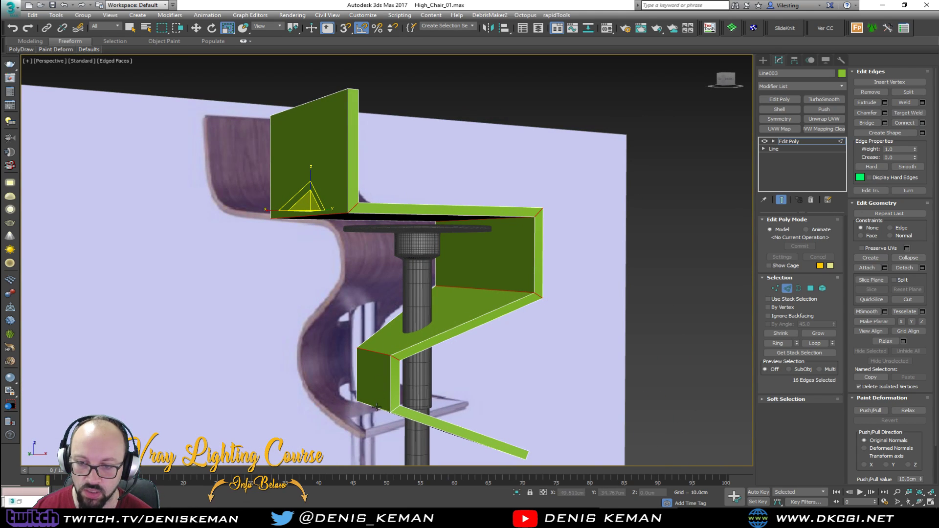
{"action": "middle_click_drag", "start_coordinate": [377, 407], "coordinate": [359, 408], "text": "alt"}
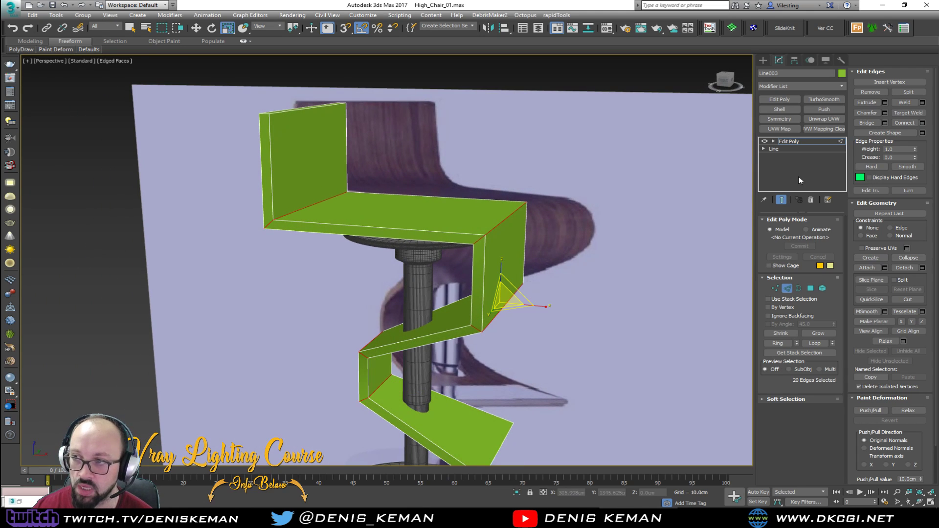
{"action": "left_click", "coordinate": [885, 113]}
{"action": "left_click_drag", "start_coordinate": [394, 270], "coordinate": [393, 229]}
{"action": "left_click_drag", "start_coordinate": [394, 291], "coordinate": [393, 290]}
{"action": "middle_click_drag", "start_coordinate": [551, 257], "coordinate": [427, 297], "text": "alt"}
{"action": "left_click", "coordinate": [421, 340]}
Narrow the four vertices at the lower bend of the seat's front panel across the width, and move them slightly inward toward the pole.
{"action": "middle_click_drag", "start_coordinate": [487, 296], "coordinate": [462, 295], "text": "alt"}
{"action": "key", "text": "1"}
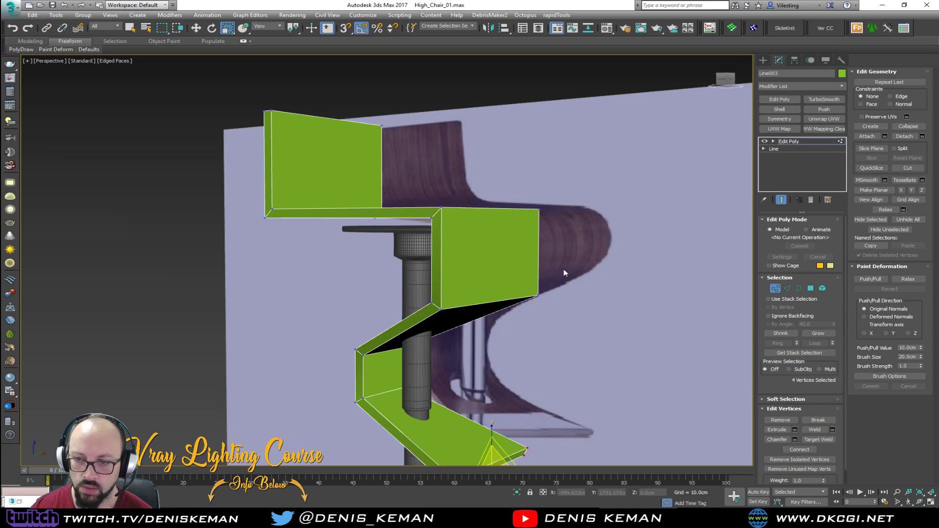
{"action": "mouse_move", "coordinate": [456, 327]}
{"action": "middle_mouse_down", "text": "alt"}
{"action": "mouse_move", "coordinate": [495, 316]}
{"action": "mouse_move", "coordinate": [468, 315]}
{"action": "middle_mouse_up", "text": "alt"}
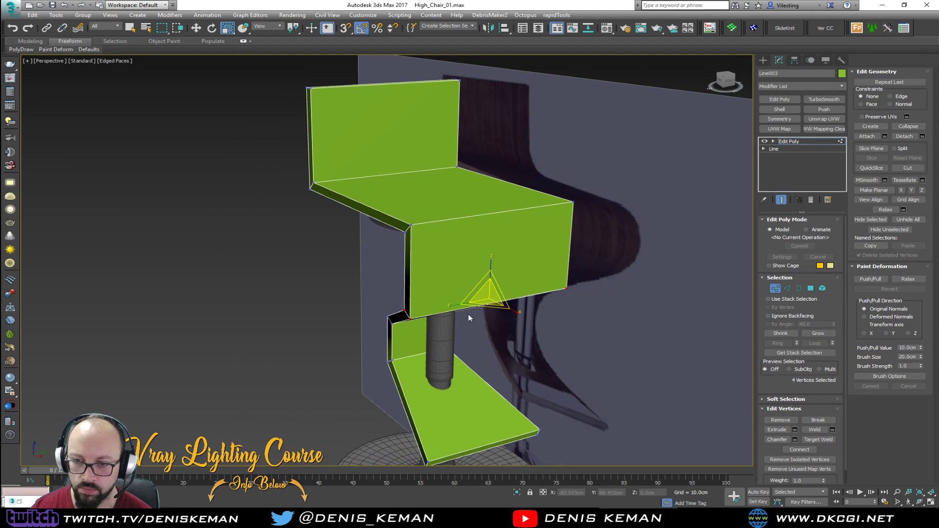
{"action": "left_click_drag", "start_coordinate": [459, 305], "coordinate": [465, 303]}
{"action": "middle_click_drag", "start_coordinate": [466, 303], "coordinate": [487, 291], "text": "alt"}
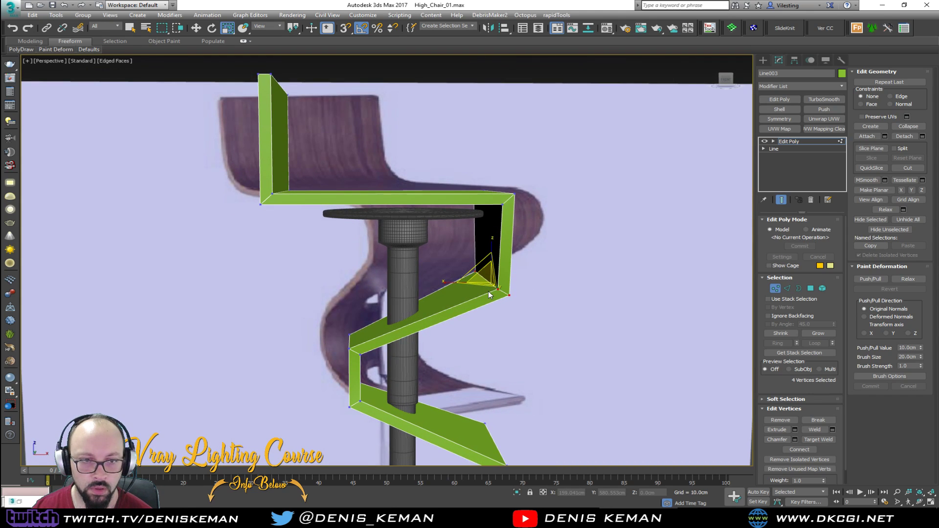
{"action": "middle_click_drag", "start_coordinate": [507, 301], "coordinate": [525, 306], "text": "alt"}
{"action": "key", "text": "w"}
{"action": "key", "text": "2"}
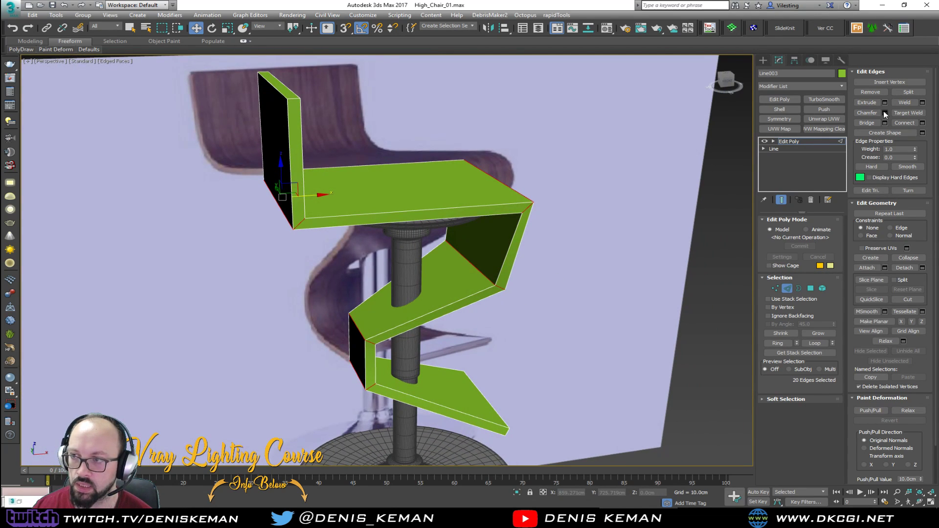
{"action": "middle_click_drag", "start_coordinate": [539, 248], "coordinate": [443, 269], "text": "alt"}
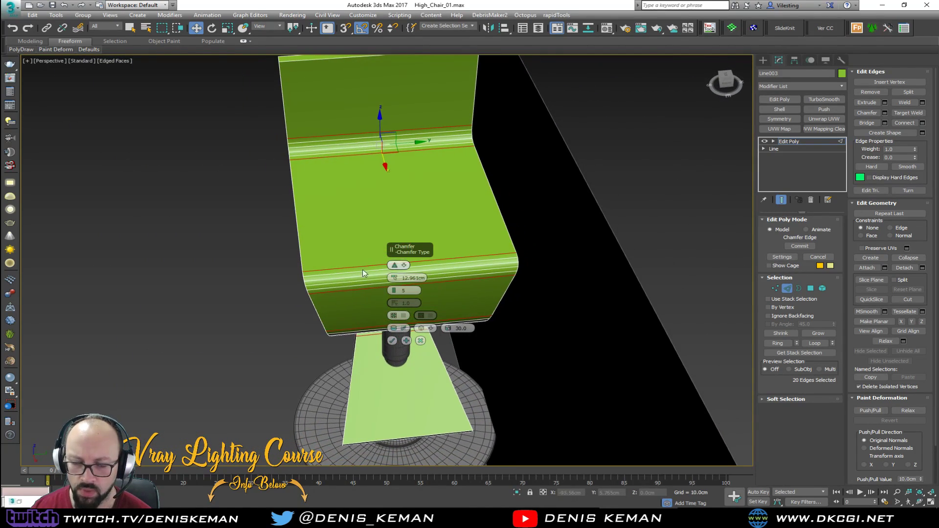
{"action": "left_click", "coordinate": [419, 340]}
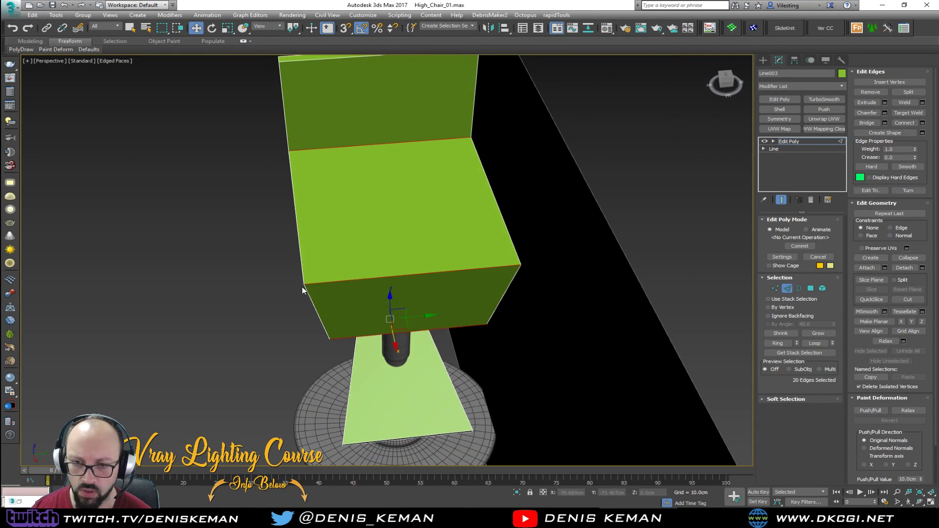
{"action": "middle_click_drag", "start_coordinate": [314, 284], "coordinate": [375, 259], "text": "alt"}
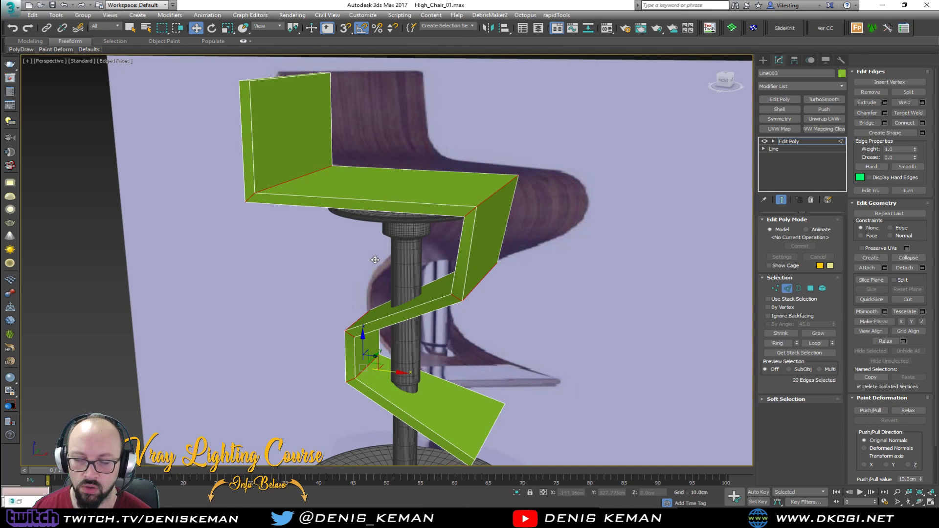
{"action": "left_click", "coordinate": [886, 115]}
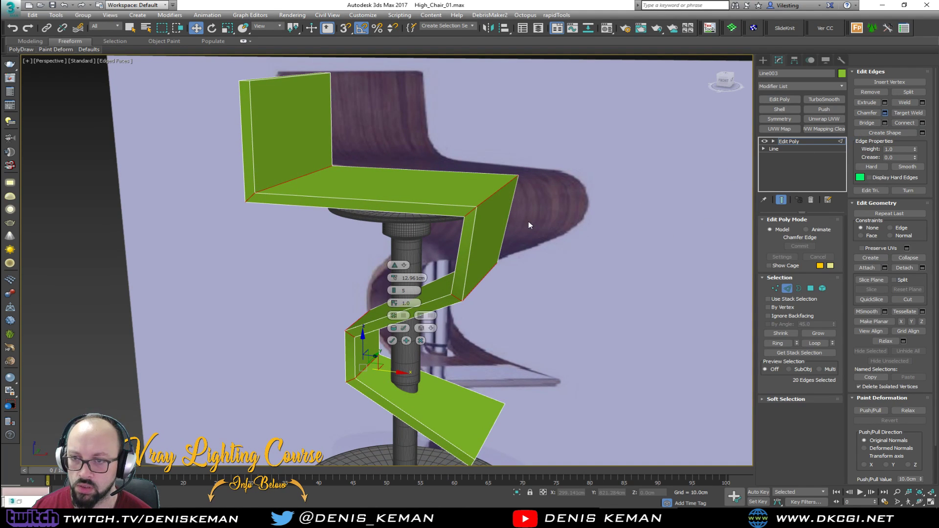
{"action": "left_click", "coordinate": [421, 341]}
Deselect the backrest and front upper bend edges, leaving only the three lower bends' edge loops selected.
{"action": "middle_click_drag", "start_coordinate": [484, 280], "coordinate": [503, 233], "text": "alt"}
{"action": "scroll", "coordinate": [509, 254], "scroll_direction": "down", "scroll_amount": 3}
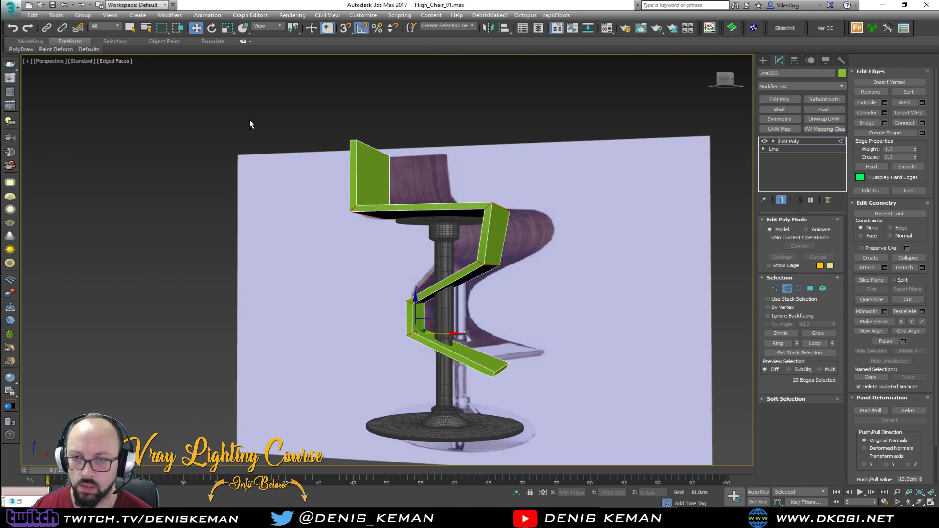
{"action": "left_click_drag", "start_coordinate": [602, 231], "coordinate": [602, 233], "text": "alt"}
{"action": "middle_click_drag", "start_coordinate": [600, 234], "coordinate": [539, 266], "text": "alt"}
{"action": "scroll", "coordinate": [514, 277], "scroll_direction": "up", "scroll_amount": 4}
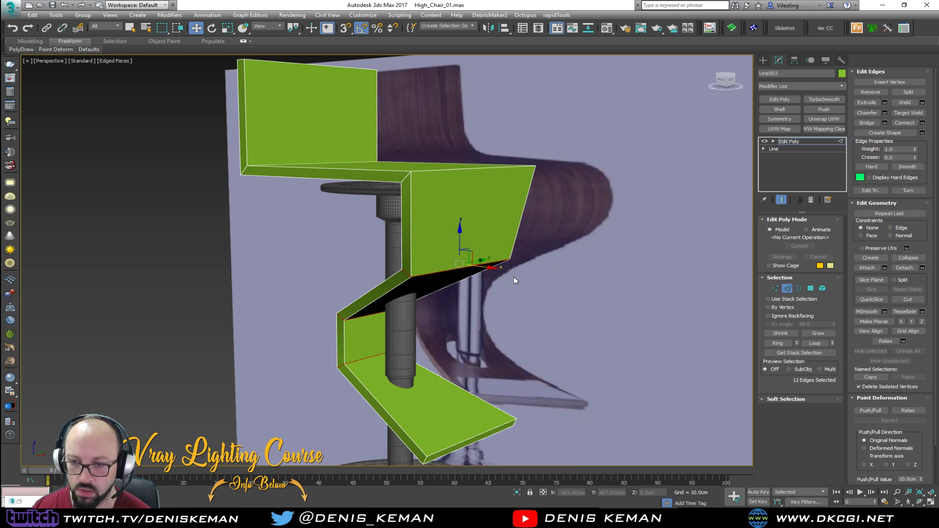
Chamfer the three lower bends' edges by about 17.4 cm with 3 segments.
{"action": "left_click", "coordinate": [886, 113]}
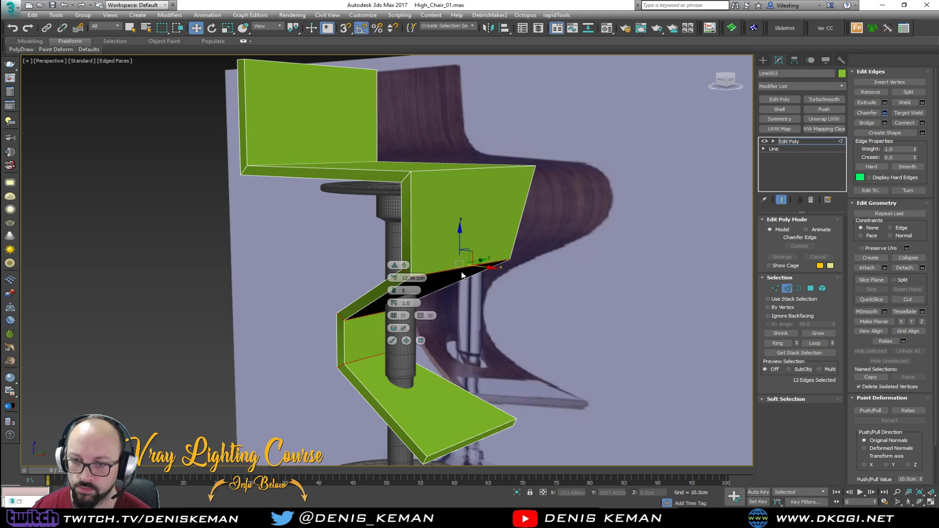
{"action": "left_click", "coordinate": [393, 292]}
{"action": "left_click", "coordinate": [394, 292]}
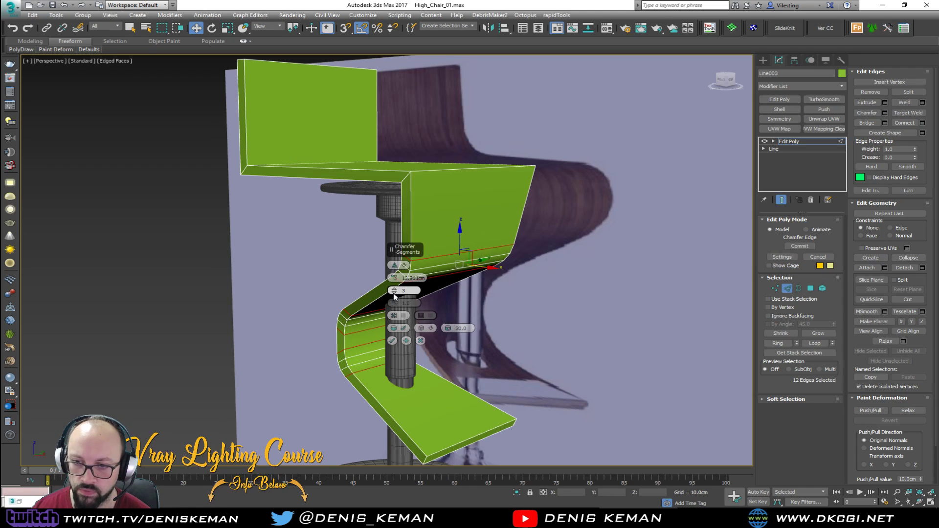
{"action": "left_click_drag", "start_coordinate": [395, 278], "coordinate": [585, 244]}
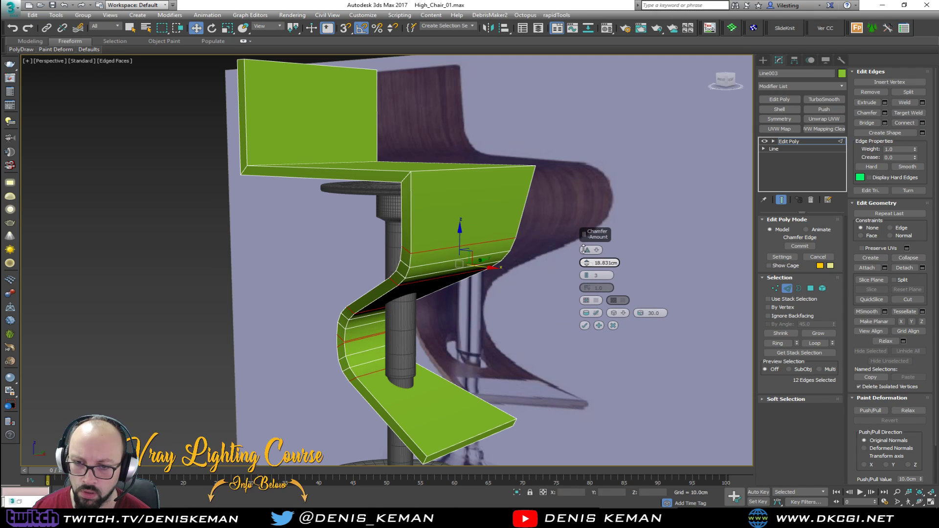
{"action": "middle_click_drag", "start_coordinate": [585, 253], "coordinate": [307, 347], "text": "alt"}
{"action": "scroll", "coordinate": [355, 351], "scroll_direction": "up", "scroll_amount": 5}
{"action": "left_click_drag", "start_coordinate": [588, 268], "coordinate": [588, 272]}
{"action": "middle_click_drag", "start_coordinate": [567, 203], "coordinate": [515, 295]}
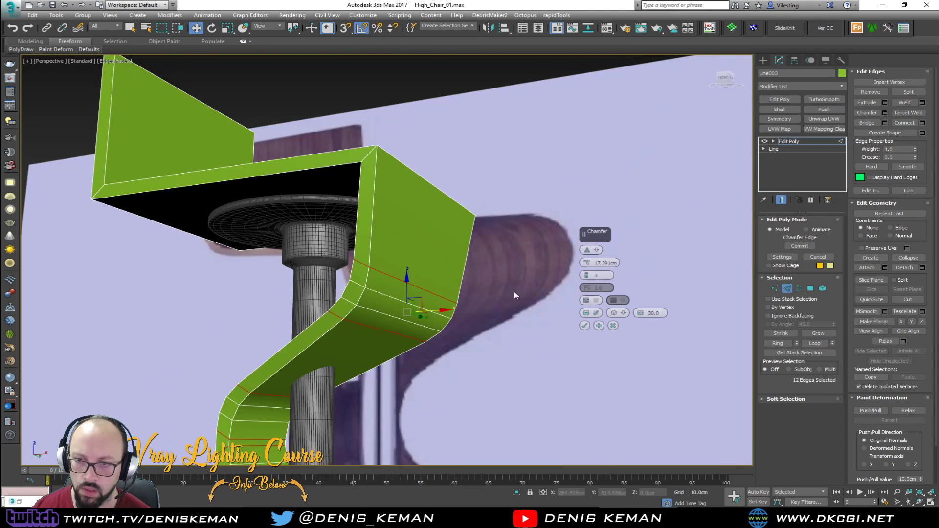
{"action": "left_click", "coordinate": [586, 326]}
Select the edge loops at the backrest bend and the seat's front upper bend, and chamfer them by about 39.3 cm.
{"action": "scroll", "coordinate": [364, 299], "scroll_direction": "down", "scroll_amount": 3}
{"action": "middle_click_drag", "start_coordinate": [382, 278], "coordinate": [378, 304], "text": "alt"}
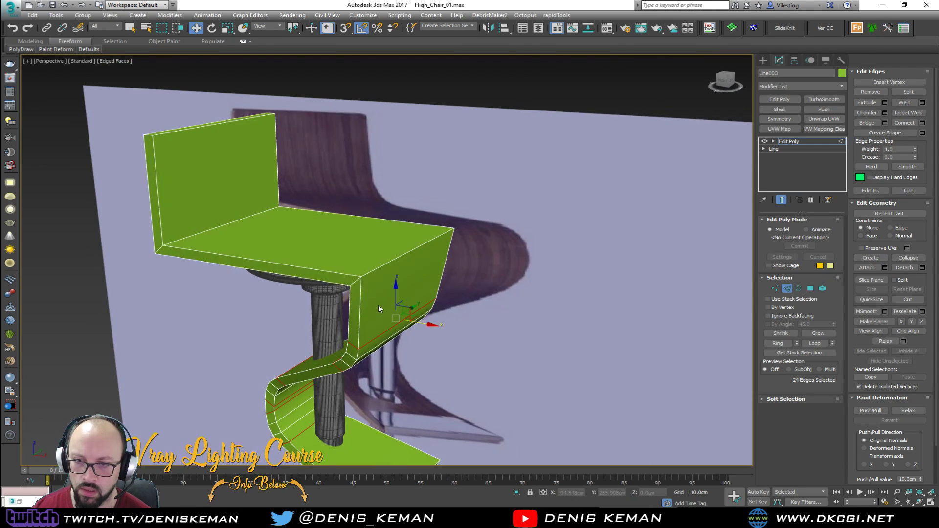
{"action": "left_click", "coordinate": [399, 263]}
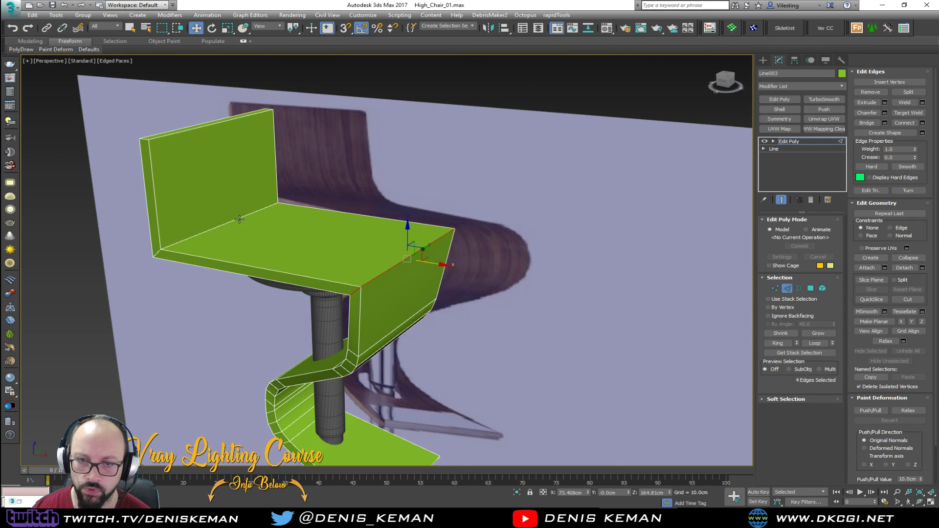
{"action": "left_click", "coordinate": [883, 113]}
{"action": "left_click_drag", "start_coordinate": [586, 258], "coordinate": [558, 173]}
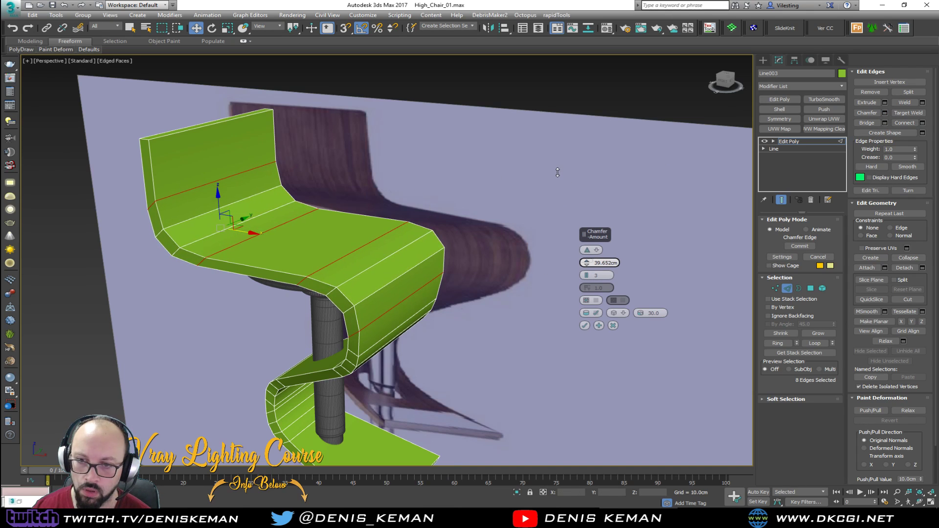
{"action": "mouse_move", "coordinate": [296, 264]}
{"action": "middle_mouse_down", "text": "alt"}
{"action": "mouse_move", "coordinate": [374, 237]}
{"action": "mouse_move", "coordinate": [386, 219]}
{"action": "mouse_move", "coordinate": [283, 275]}
{"action": "middle_mouse_up", "text": "alt"}
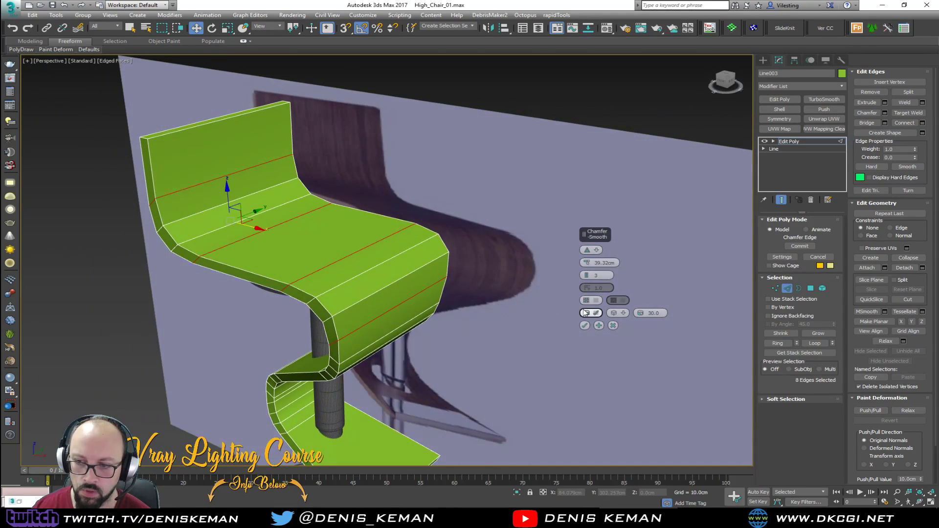
{"action": "left_click", "coordinate": [585, 325]}
Insert supporting edge loops close to the seat's outer edges, starting from the backrest's top corner.
{"action": "middle_click_drag", "start_coordinate": [240, 194], "coordinate": [313, 245]}
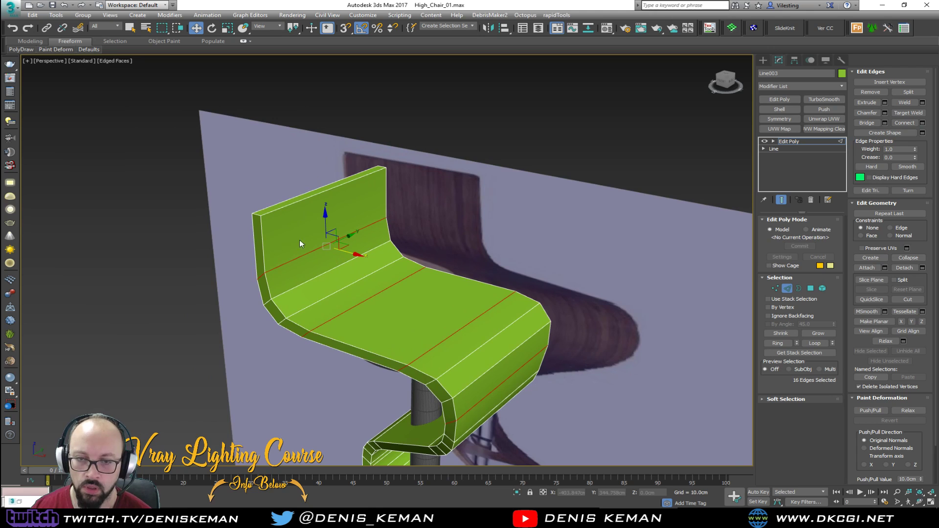
{"action": "scroll", "coordinate": [269, 224], "scroll_direction": "up", "scroll_amount": 4}
{"action": "key", "text": "alt+s"}
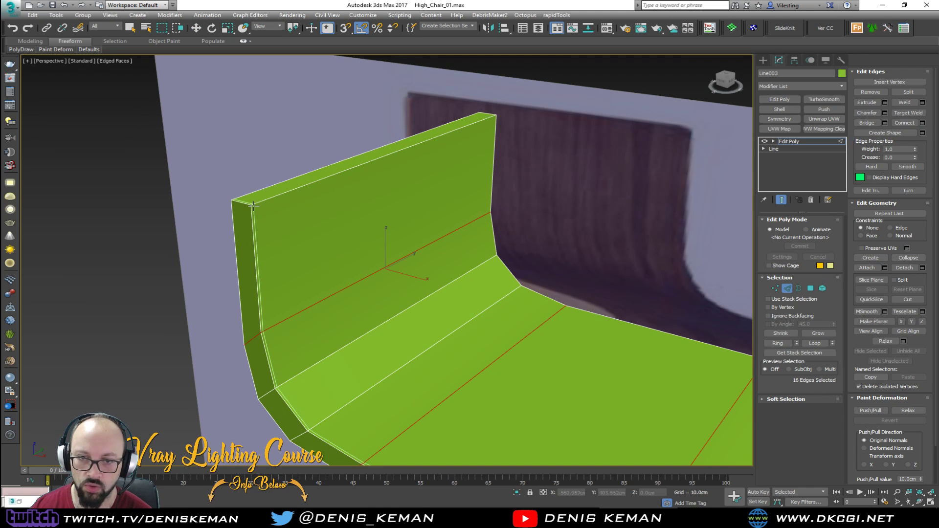
{"action": "left_click", "coordinate": [252, 209]}
{"action": "left_click", "coordinate": [257, 206]}
{"action": "middle_click_drag", "start_coordinate": [368, 200], "coordinate": [211, 210], "text": "alt"}
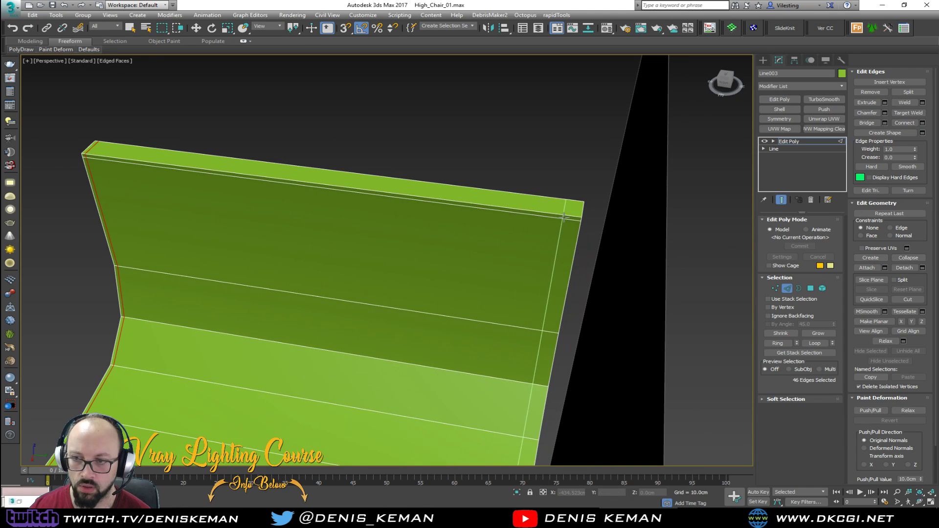
Insert supporting edge loops close to the footrest's end and around the seat's rim near its upper surface.
{"action": "scroll", "coordinate": [544, 236], "scroll_direction": "down", "scroll_amount": 4}
{"action": "middle_click_drag", "start_coordinate": [544, 236], "coordinate": [299, 185], "text": "alt"}
{"action": "scroll", "coordinate": [331, 333], "scroll_direction": "up", "scroll_amount": 4}
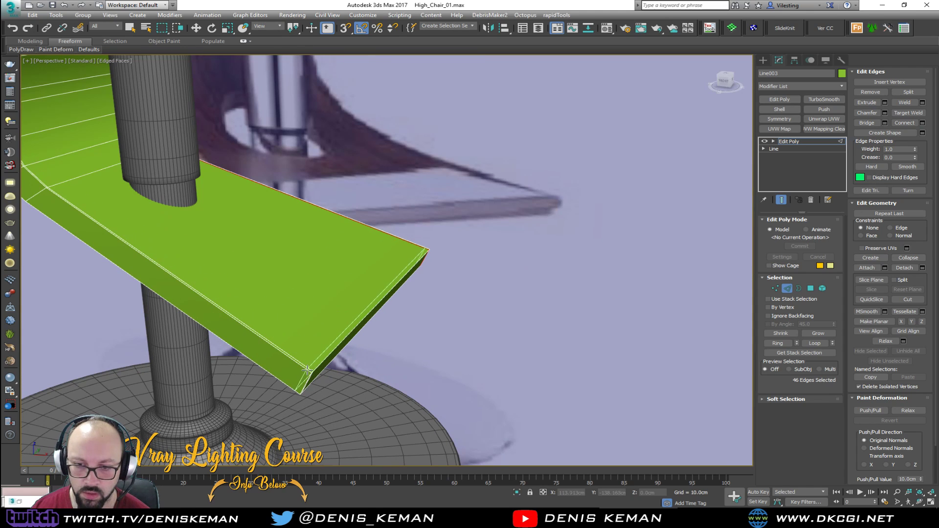
{"action": "left_click", "coordinate": [309, 372]}
{"action": "middle_click_drag", "start_coordinate": [309, 372], "coordinate": [278, 292], "text": "alt"}
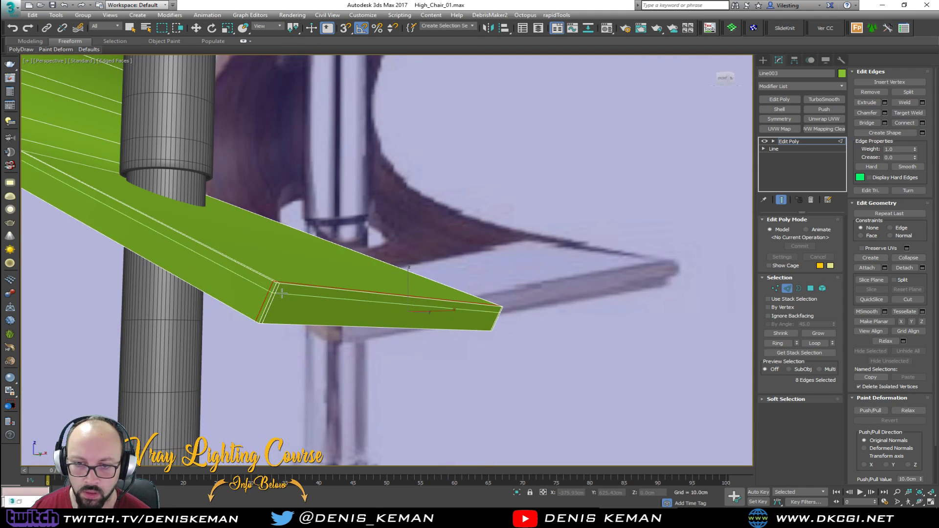
{"action": "left_click", "coordinate": [277, 285]}
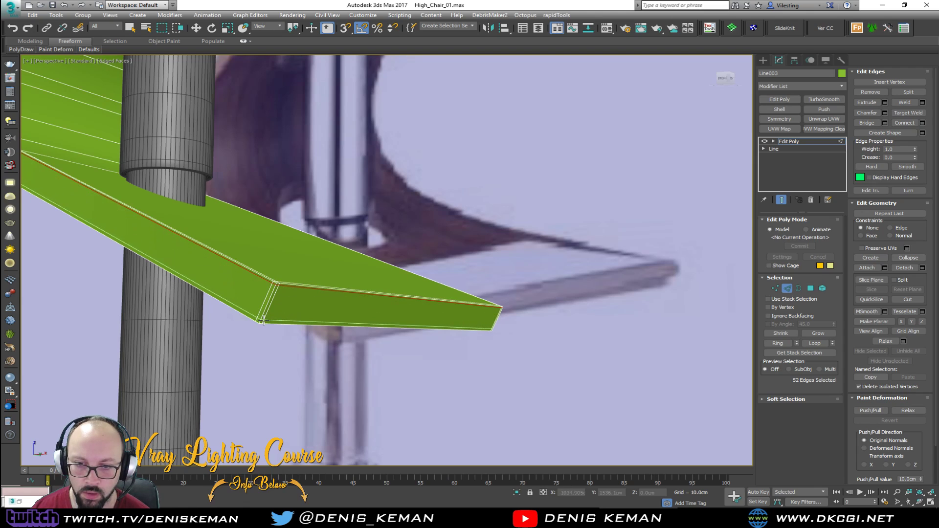
Leave edge editing on the curved seat, add a TurboSmooth modifier and check the smoothed shape without edge display.
{"action": "left_click", "coordinate": [263, 321]}
{"action": "key", "text": "w"}
{"action": "middle_click_drag", "start_coordinate": [282, 315], "coordinate": [282, 345], "text": "alt"}
{"action": "scroll", "coordinate": [282, 344], "scroll_direction": "down", "scroll_amount": 5}
{"action": "middle_click_drag", "start_coordinate": [294, 229], "coordinate": [281, 269], "text": "alt"}
{"action": "scroll", "coordinate": [281, 269], "scroll_direction": "down", "scroll_amount": 4}
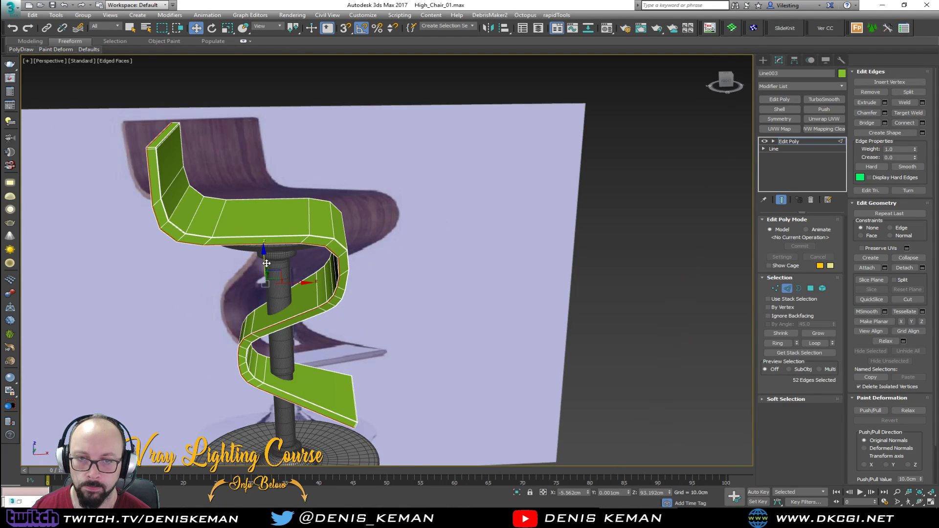
{"action": "scroll", "coordinate": [266, 263], "scroll_direction": "up", "scroll_amount": 2}
{"action": "left_click", "coordinate": [785, 289]}
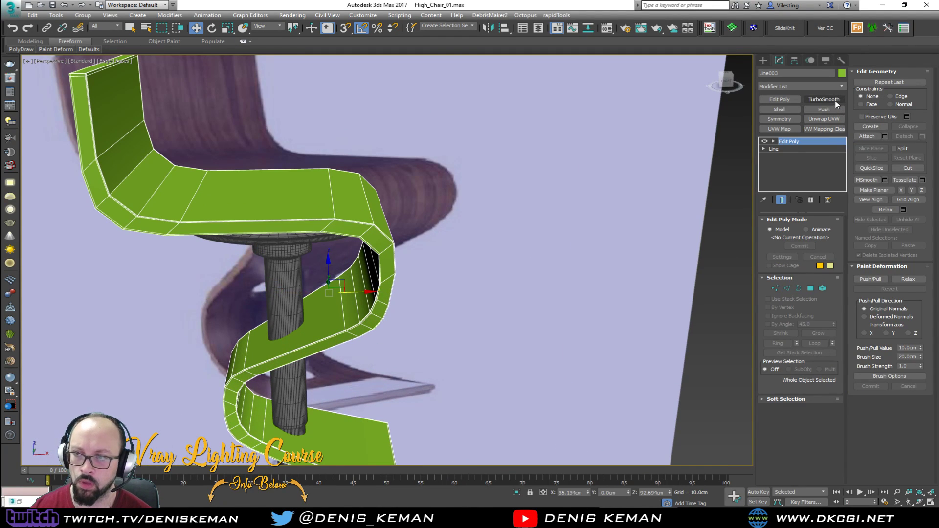
{"action": "left_click", "coordinate": [835, 101]}
{"action": "key", "text": "F4"}
{"action": "scroll", "coordinate": [296, 281], "scroll_direction": "up", "scroll_amount": 6}
{"action": "middle_click_drag", "start_coordinate": [297, 281], "coordinate": [481, 268], "text": "alt"}
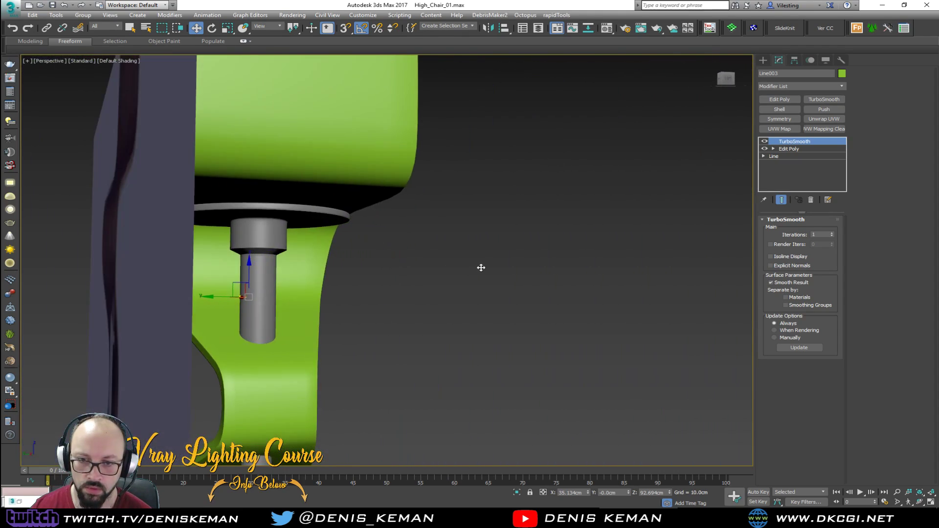
{"action": "scroll", "coordinate": [481, 268], "scroll_direction": "down", "scroll_amount": 8}
Try to shift the curved seat along X by about 10 cm in the front view at its Edit Poly level.
{"action": "key", "text": "alt+w"}
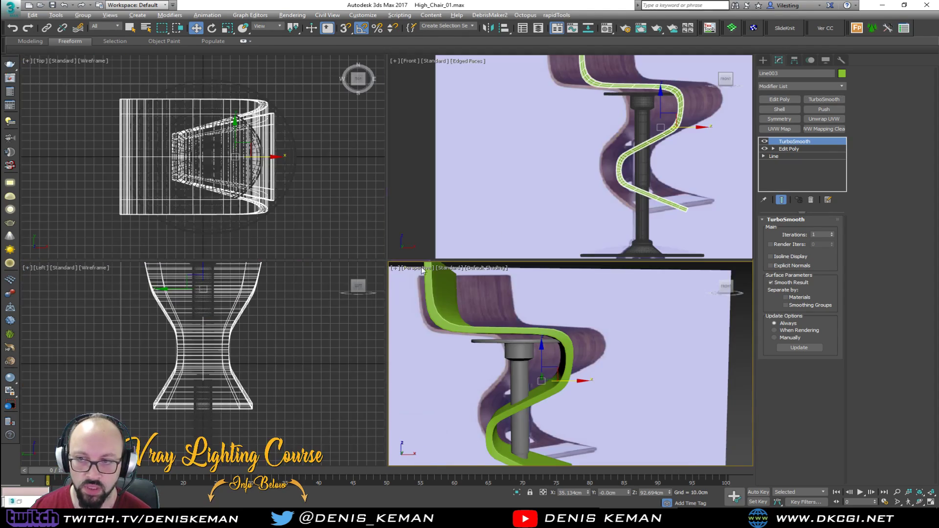
{"action": "right_click", "coordinate": [587, 180]}
{"action": "key", "text": "alt+w"}
{"action": "scroll", "coordinate": [577, 137], "scroll_direction": "up", "scroll_amount": 4}
{"action": "middle_click_drag", "start_coordinate": [577, 133], "coordinate": [525, 169]}
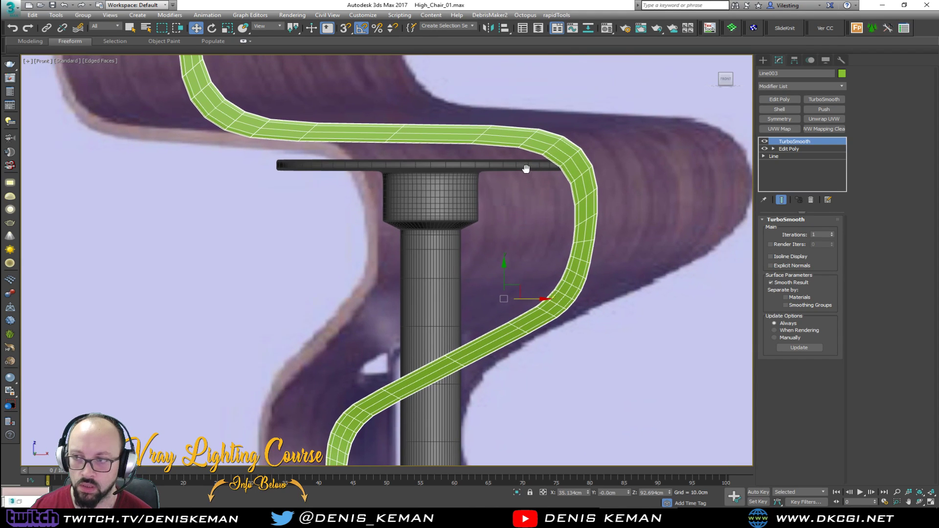
{"action": "left_click", "coordinate": [808, 148]}
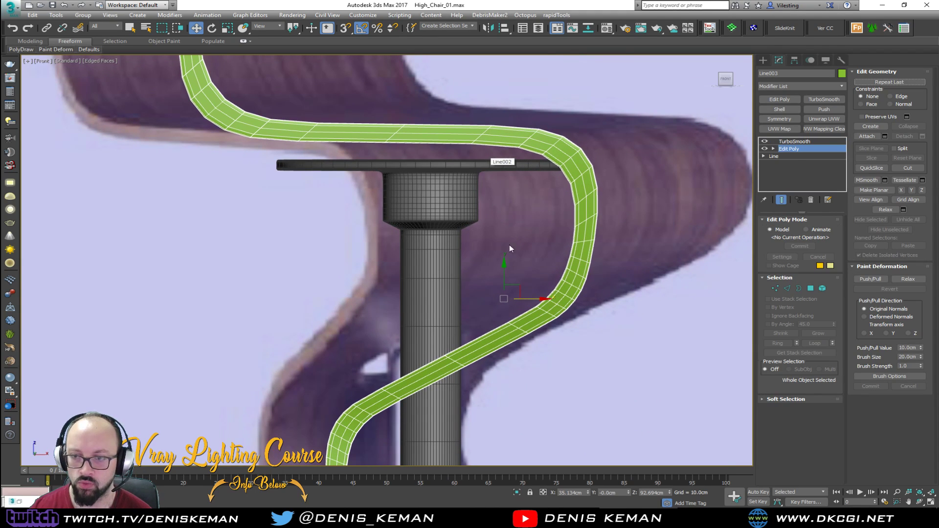
{"action": "left_click_drag", "start_coordinate": [531, 299], "coordinate": [558, 299]}
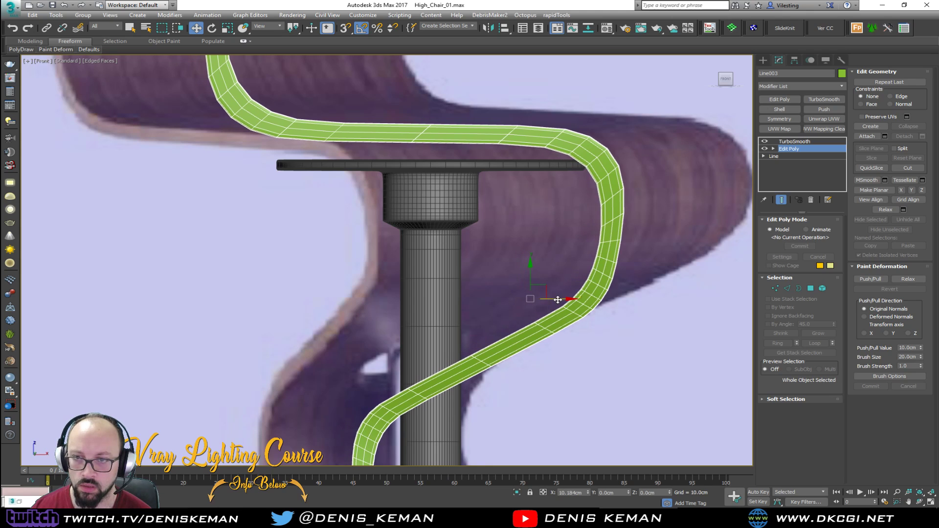
{"action": "right_click", "coordinate": [558, 300]}
Select the vertices of the round mounting plate on the support column's Edit Poly level, using the front wireframe view.
{"action": "left_click", "coordinate": [430, 201]}
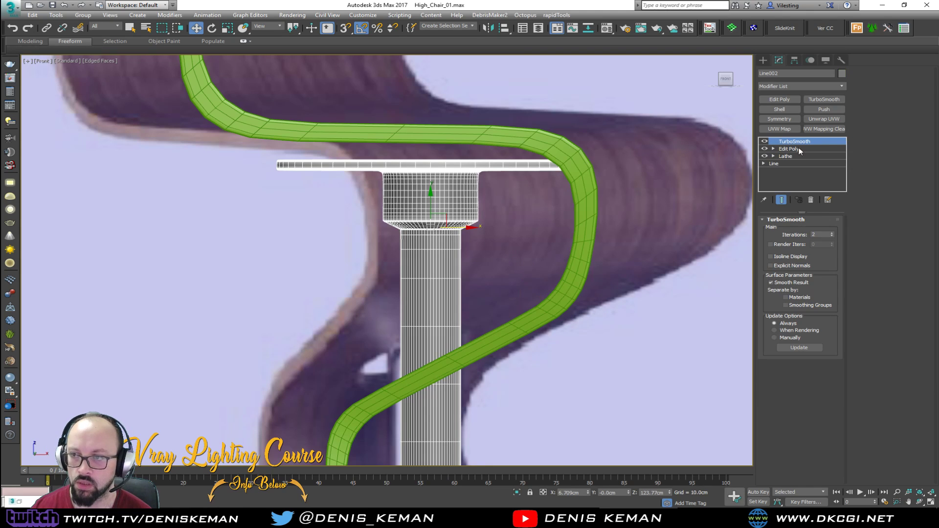
{"action": "left_click", "coordinate": [817, 147]}
{"action": "key", "text": "F3"}
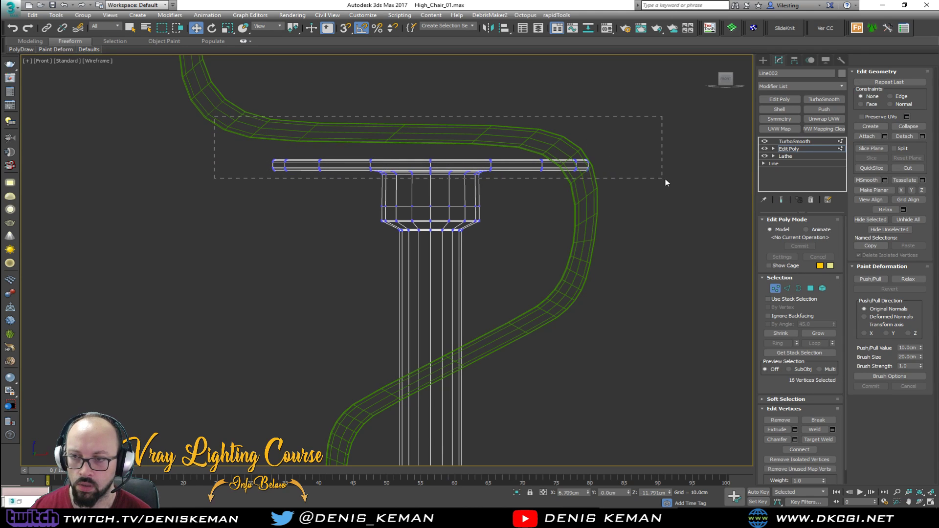
{"action": "key", "text": "alt+w"}
{"action": "right_click", "coordinate": [604, 286]}
{"action": "key", "text": "alt+w"}
{"action": "key", "text": "z"}
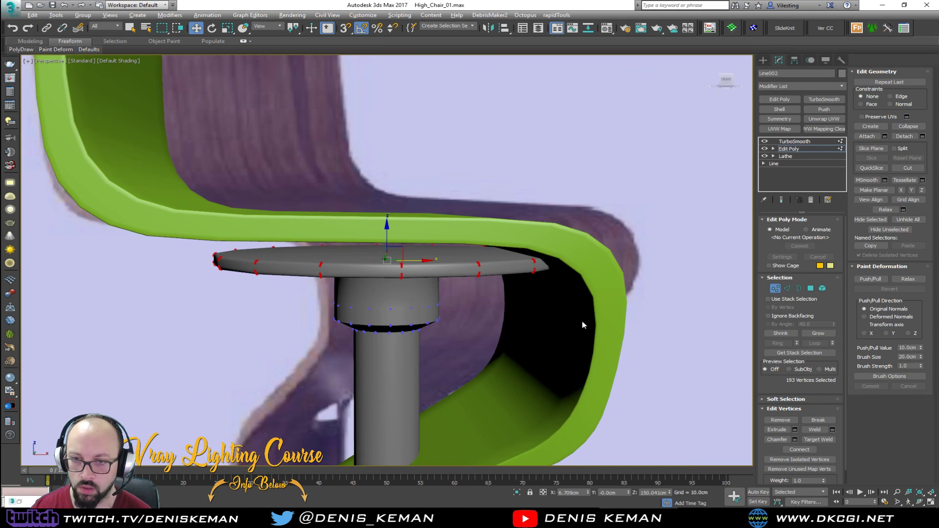
{"action": "middle_click_drag", "start_coordinate": [592, 325], "coordinate": [454, 257], "text": "alt"}
{"action": "scroll", "coordinate": [383, 253], "scroll_direction": "up", "scroll_amount": 4}
{"action": "key", "text": "F4"}
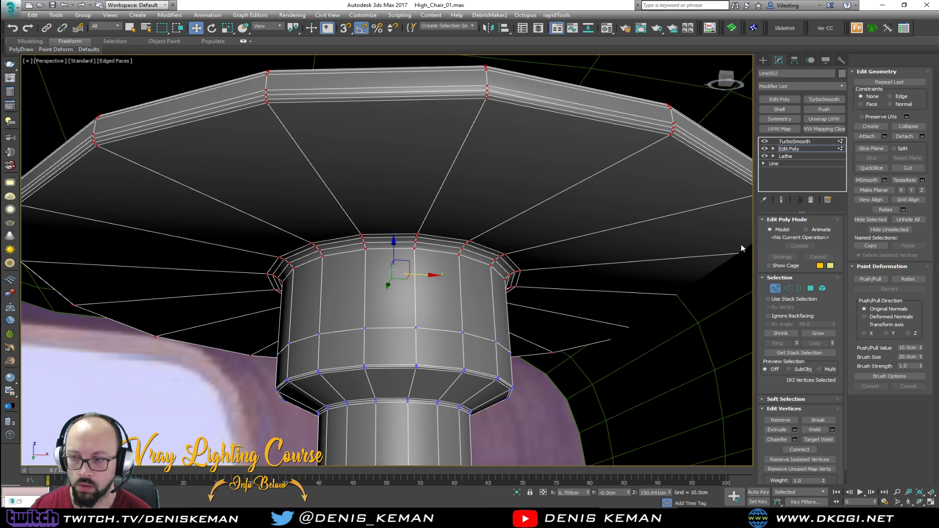
Convert the vertex selection to polygons and remove the collar's side polygons from it.
{"action": "left_click", "coordinate": [811, 289], "text": "ctrl"}
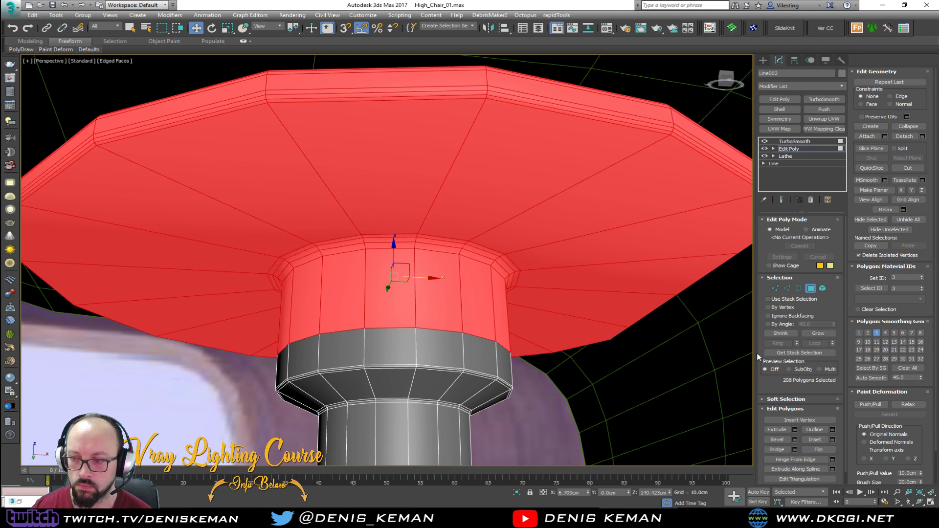
{"action": "middle_click_drag", "start_coordinate": [614, 343], "coordinate": [598, 363], "text": "alt"}
{"action": "left_click_drag", "start_coordinate": [553, 333], "coordinate": [184, 399], "text": "alt"}
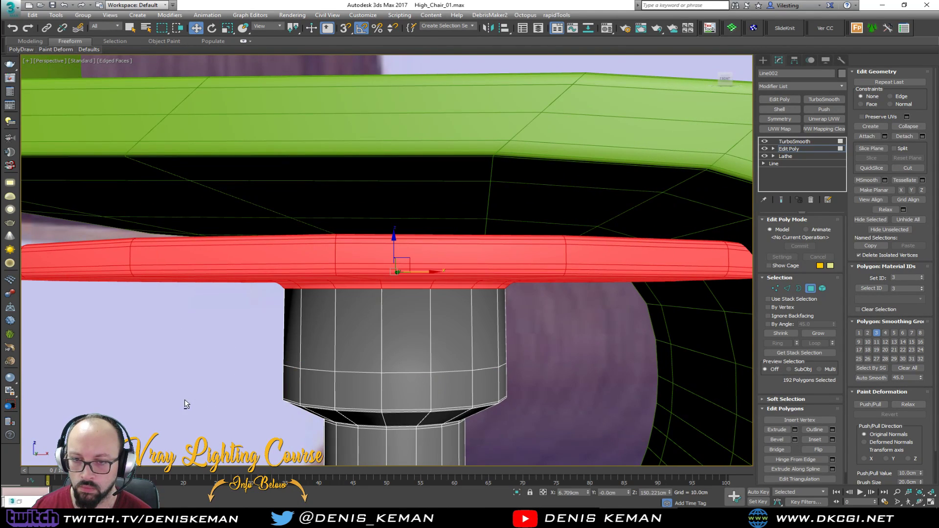
{"action": "mouse_move", "coordinate": [390, 332]}
{"action": "middle_mouse_down", "text": "alt"}
{"action": "mouse_move", "coordinate": [394, 298]}
{"action": "mouse_move", "coordinate": [392, 336]}
{"action": "middle_mouse_up", "text": "alt"}
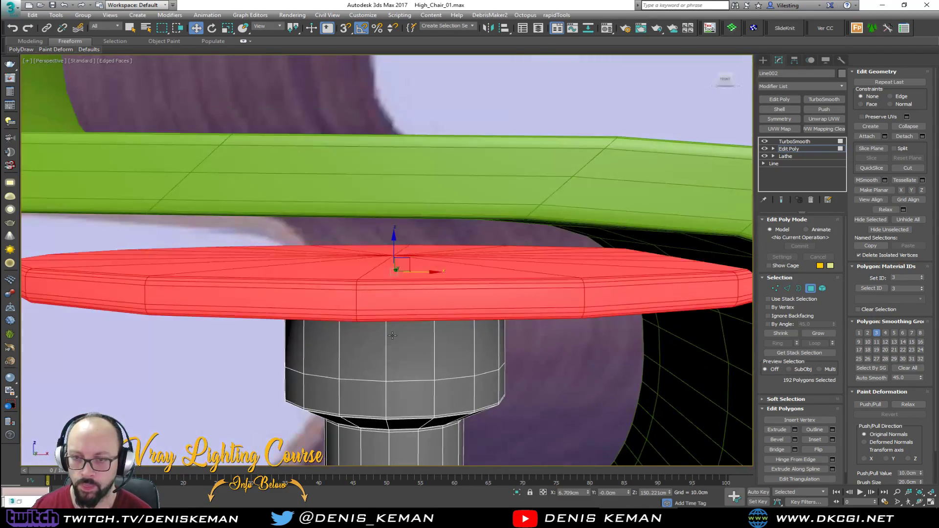
Select the mounting plate's top and rim polygons starting from its centre vertex, and scale them inward to reduce the plate's diameter.
{"action": "key", "text": "1"}
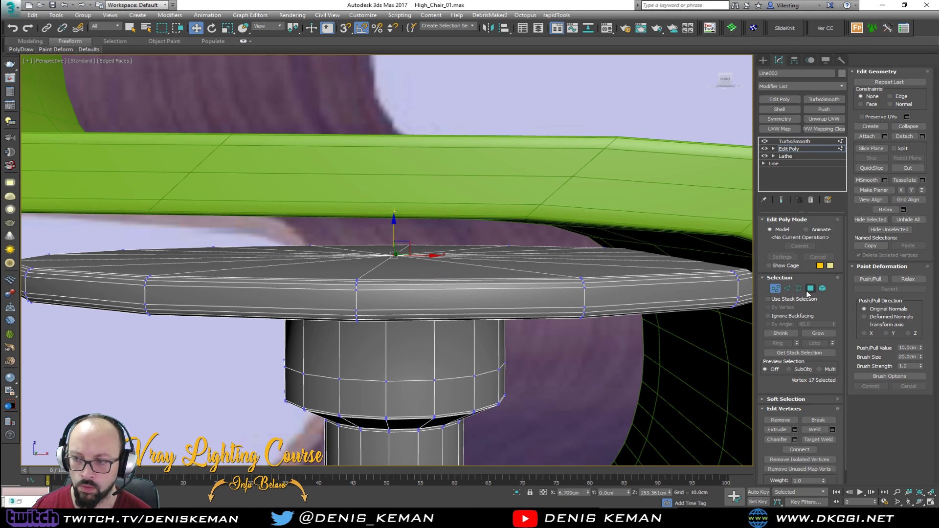
{"action": "left_click", "coordinate": [811, 289]}
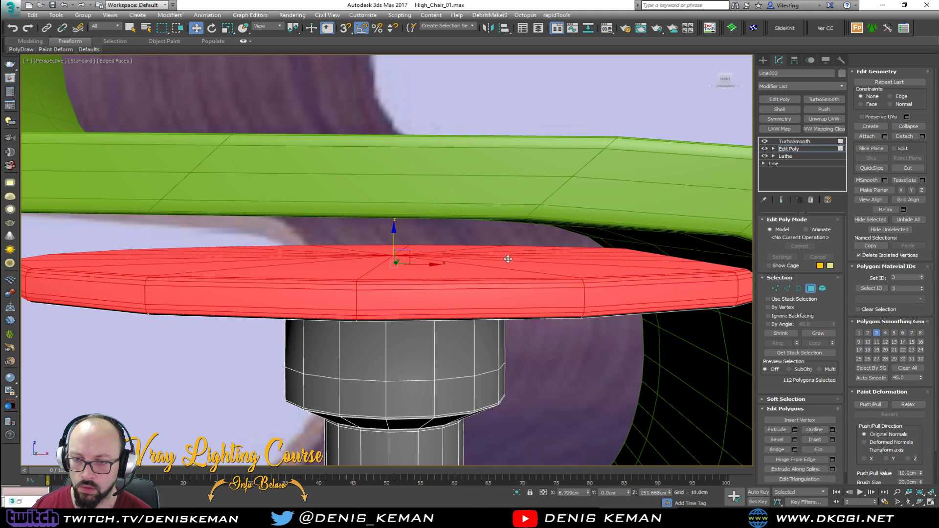
{"action": "middle_click_drag", "start_coordinate": [508, 259], "coordinate": [510, 240], "text": "alt"}
{"action": "left_click", "coordinate": [818, 333]}
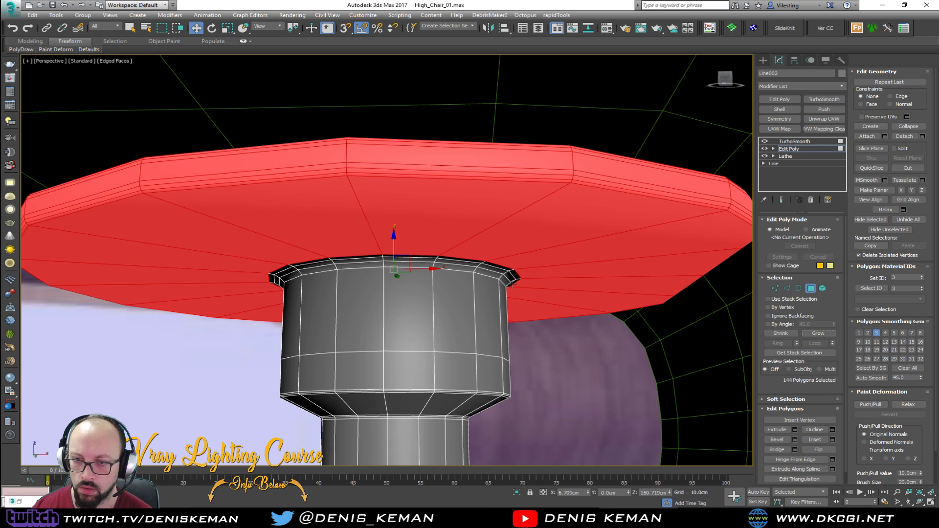
{"action": "left_click", "coordinate": [781, 333]}
{"action": "middle_click_drag", "start_coordinate": [401, 234], "coordinate": [420, 238], "text": "alt"}
{"action": "key", "text": "r"}
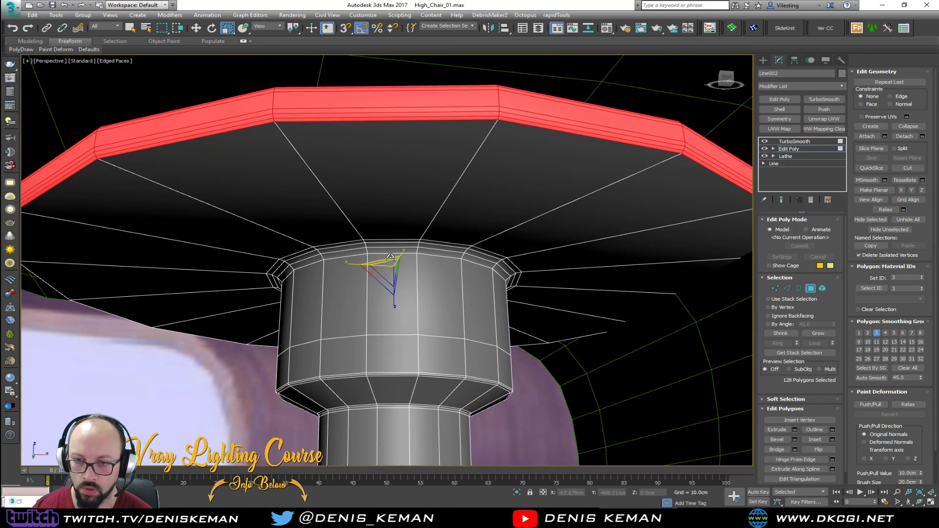
{"action": "left_click_drag", "start_coordinate": [389, 258], "coordinate": [472, 261]}
{"action": "left_click", "coordinate": [811, 289]}
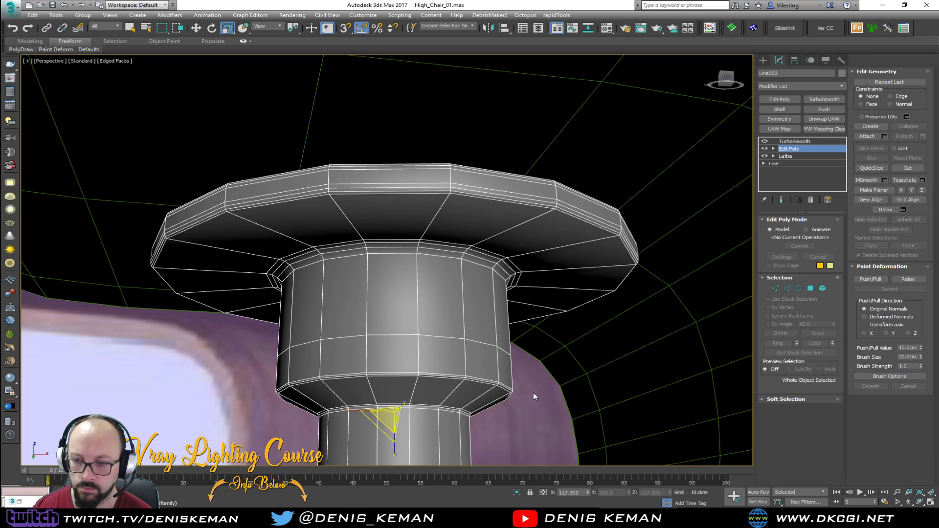
{"action": "left_click", "coordinate": [533, 393]}
Move the whole support column up about 7.5 cm in the front view so its plate meets the seat's underside.
{"action": "scroll", "coordinate": [445, 340], "scroll_direction": "down", "scroll_amount": 3}
{"action": "scroll", "coordinate": [445, 340], "scroll_direction": "down", "scroll_amount": 3}
{"action": "middle_click_drag", "start_coordinate": [445, 341], "coordinate": [435, 366], "text": "alt"}
{"action": "left_click", "coordinate": [430, 375]}
{"action": "key", "text": "alt+w"}
{"action": "scroll", "coordinate": [541, 194], "scroll_direction": "down", "scroll_amount": 1}
{"action": "key", "text": "alt+w"}
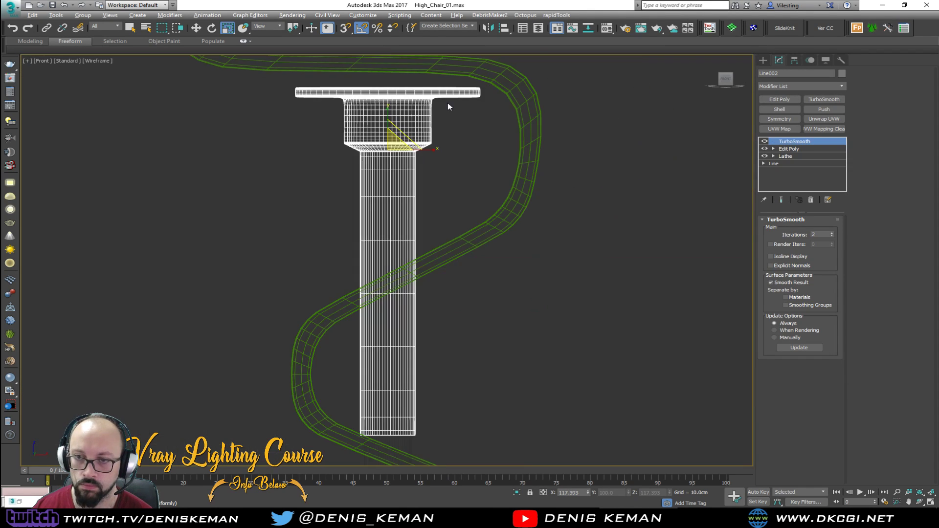
{"action": "scroll", "coordinate": [455, 146], "scroll_direction": "down", "scroll_amount": 2}
{"action": "scroll", "coordinate": [441, 138], "scroll_direction": "down", "scroll_amount": 2}
{"action": "key", "text": "w"}
{"action": "left_click_drag", "start_coordinate": [424, 165], "coordinate": [426, 153]}
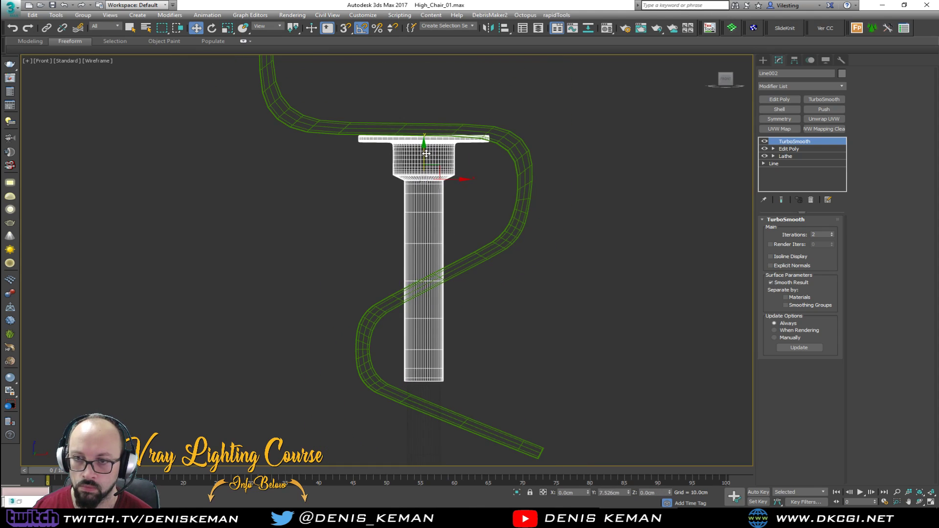
Select the vertices where the flat seat enters its front bend on the seat's Edit Poly level.
{"action": "left_click", "coordinate": [512, 148]}
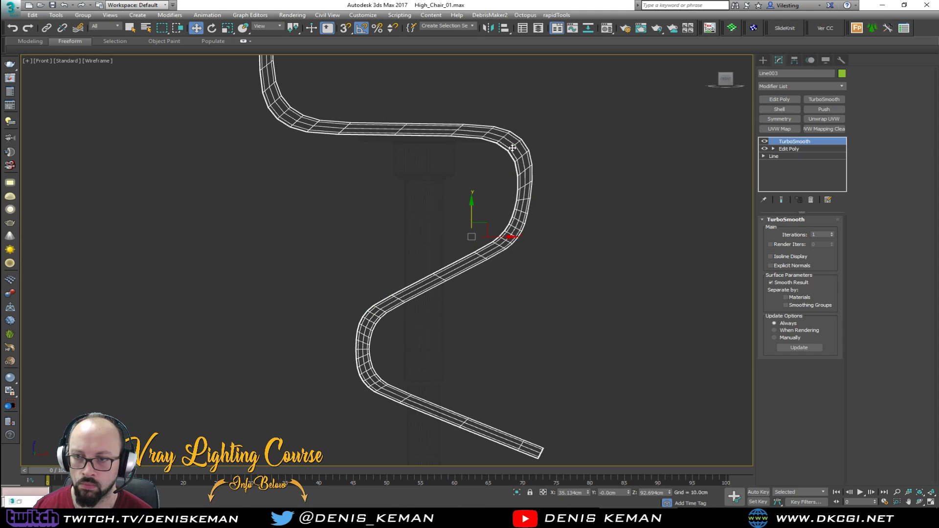
{"action": "left_click", "coordinate": [815, 150]}
{"action": "scroll", "coordinate": [464, 143], "scroll_direction": "up", "scroll_amount": 6}
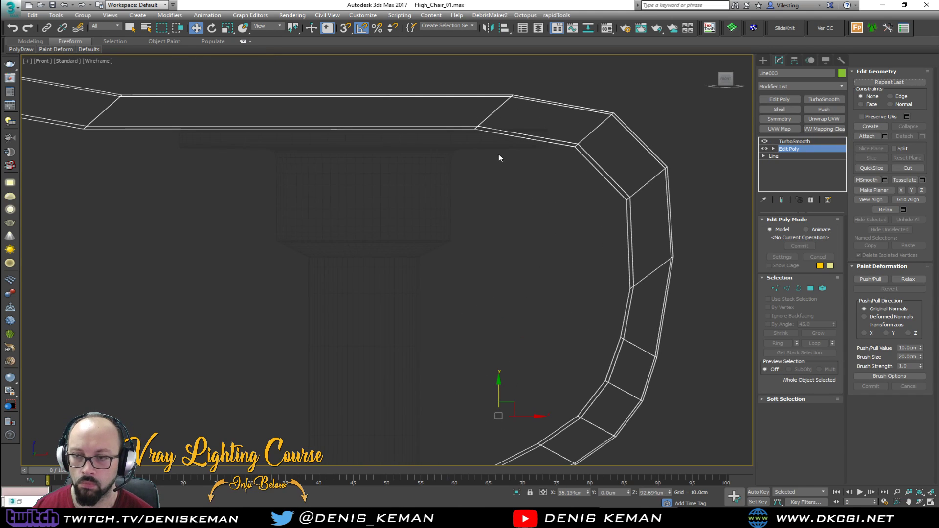
{"action": "key", "text": "1"}
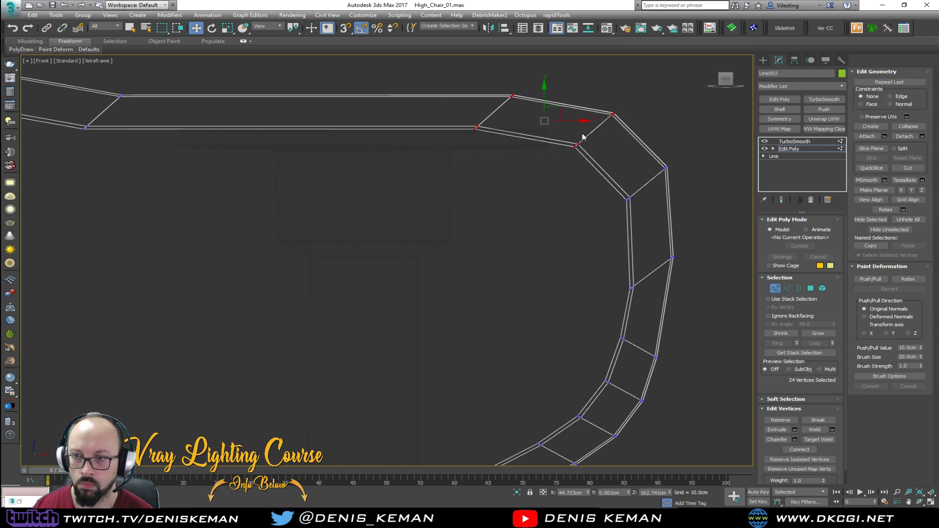
Try to move the selected bend vertices sideways with the smoothed result shown, and undo the move.
{"action": "key", "text": "shift+e"}
{"action": "left_click_drag", "start_coordinate": [572, 123], "coordinate": [581, 122]}
{"action": "key", "text": "ctrl+z"}
Select the backrest-side vertices of the seat profile, nudge them slightly along X in the front view, and deselect the seat.
{"action": "middle_click_drag", "start_coordinate": [501, 129], "coordinate": [520, 203]}
{"action": "scroll", "coordinate": [520, 203], "scroll_direction": "down", "scroll_amount": 2}
{"action": "key", "text": "shift+e"}
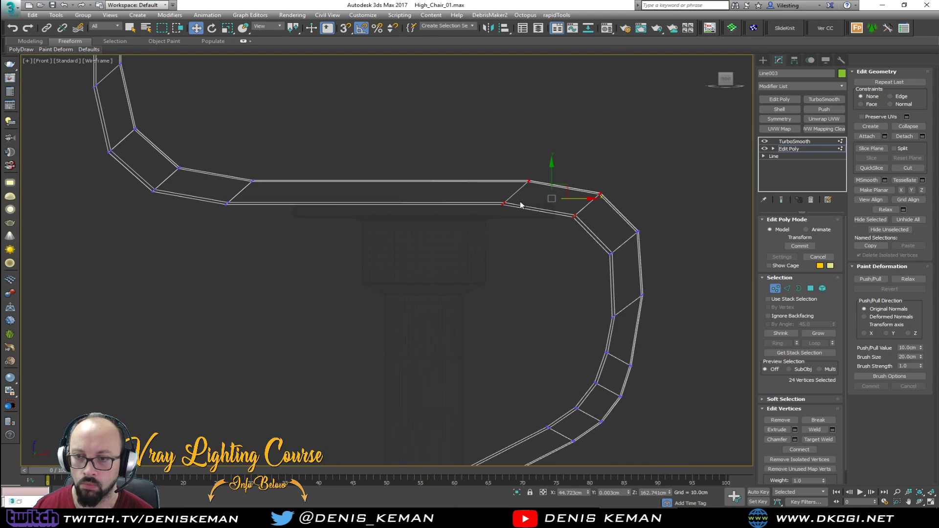
{"action": "scroll", "coordinate": [99, 121], "scroll_direction": "down", "scroll_amount": 2}
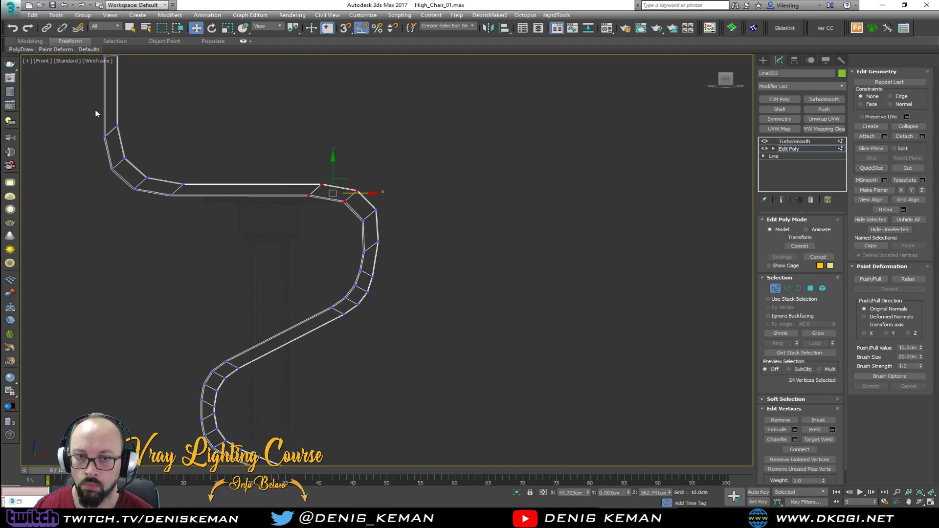
{"action": "left_click_drag", "start_coordinate": [350, 221], "coordinate": [363, 214]}
{"action": "scroll", "coordinate": [288, 196], "scroll_direction": "up", "scroll_amount": 3}
{"action": "key", "text": "shift+e"}
{"action": "scroll", "coordinate": [227, 179], "scroll_direction": "up", "scroll_amount": 2}
{"action": "left_click_drag", "start_coordinate": [181, 146], "coordinate": [185, 146]}
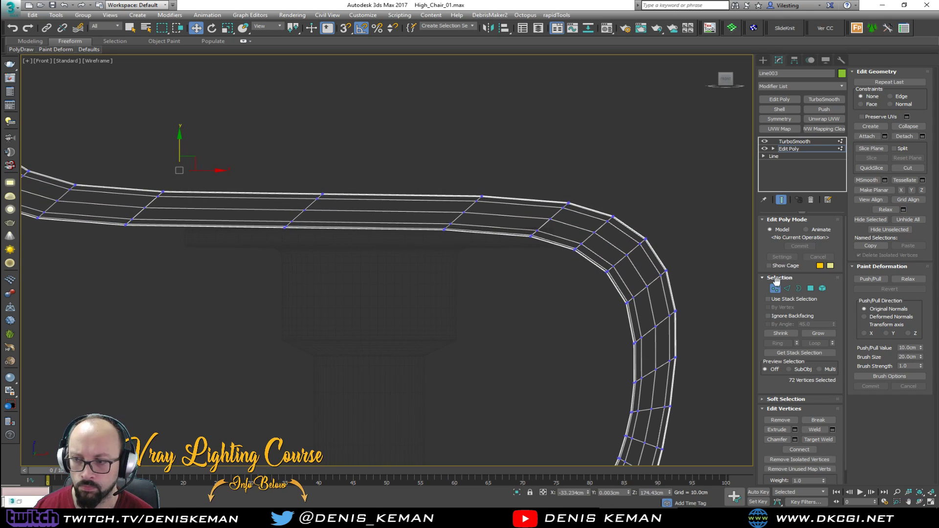
{"action": "left_click", "coordinate": [775, 288]}
{"action": "left_click", "coordinate": [439, 306]}
Return to the perspective view and select the lower tube of the column beneath the seat.
{"action": "key", "text": "alt+w"}
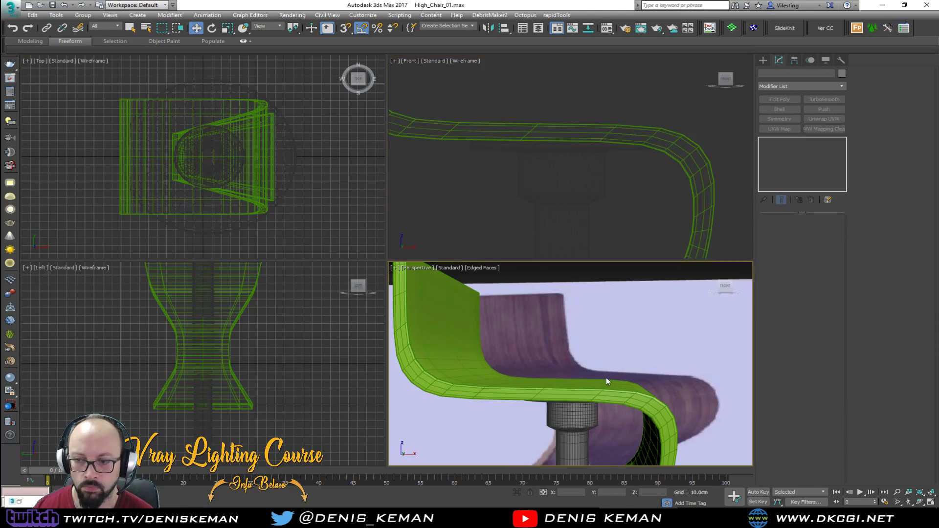
{"action": "key", "text": "alt+w"}
{"action": "middle_click_drag", "start_coordinate": [561, 337], "coordinate": [561, 78], "text": "alt"}
{"action": "left_click", "coordinate": [435, 328]}
{"action": "middle_click_drag", "start_coordinate": [435, 327], "coordinate": [406, 333], "text": "alt"}
{"action": "left_click", "coordinate": [406, 334]}
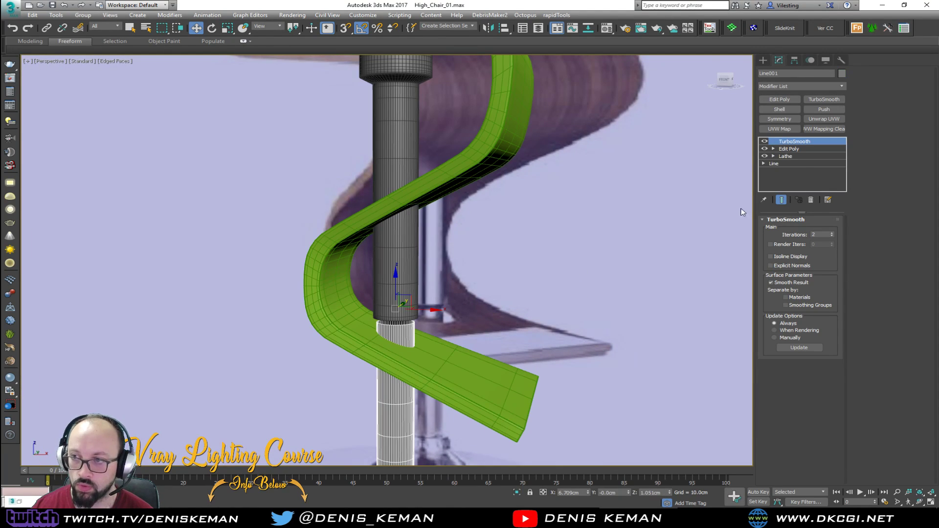
Raise the top ring of vertices on the lower tube further into the upper column, and deselect the tube.
{"action": "left_click", "coordinate": [806, 149]}
{"action": "key", "text": "1"}
{"action": "key", "text": "F3"}
{"action": "left_click_drag", "start_coordinate": [504, 272], "coordinate": [363, 332]}
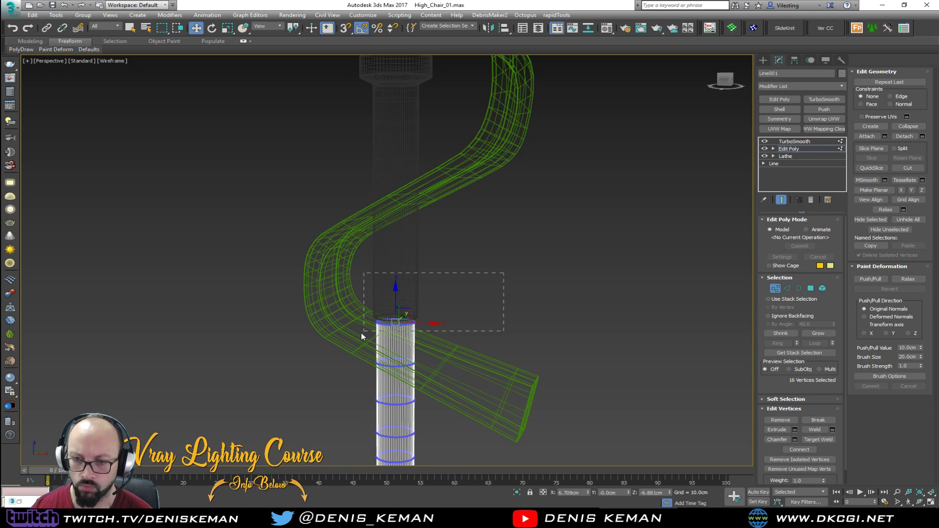
{"action": "key", "text": "grave"}
{"action": "left_click_drag", "start_coordinate": [394, 300], "coordinate": [396, 287]}
{"action": "key", "text": "grave"}
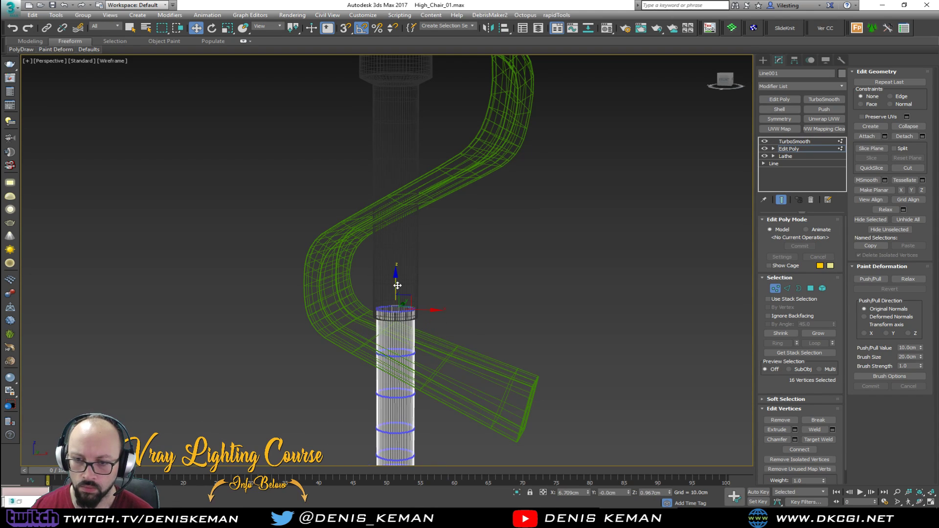
{"action": "key", "text": "F3"}
{"action": "key", "text": "1"}
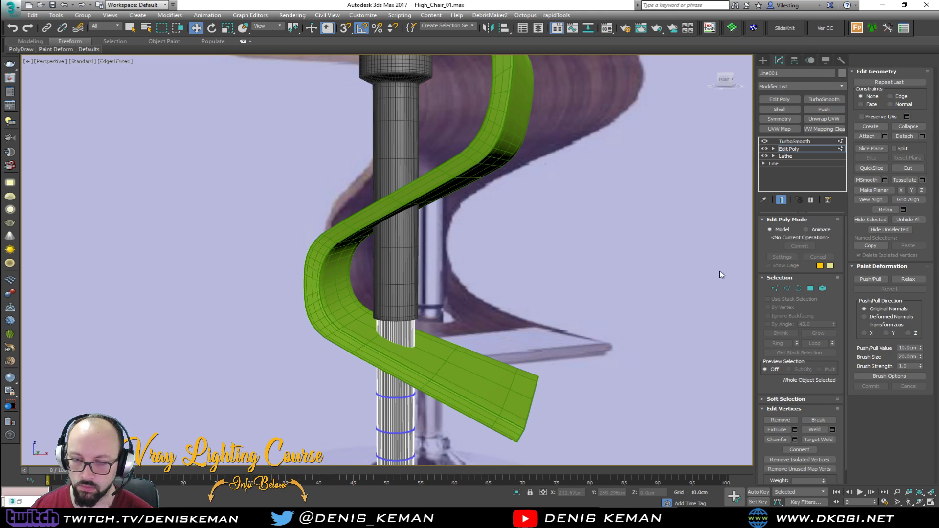
{"action": "left_click", "coordinate": [600, 286]}
{"action": "key", "text": "F3"}
{"action": "key", "text": "F3"}
Insert an edge loop across the seat's lower slab just in front of the column on its Edit Poly level.
{"action": "key", "text": "F4"}
{"action": "mouse_move", "coordinate": [553, 303]}
{"action": "middle_mouse_down", "text": "alt"}
{"action": "mouse_move", "coordinate": [512, 310]}
{"action": "mouse_move", "coordinate": [545, 268]}
{"action": "mouse_move", "coordinate": [581, 264]}
{"action": "mouse_move", "coordinate": [534, 313]}
{"action": "middle_mouse_up", "text": "alt"}
{"action": "left_click", "coordinate": [423, 351]}
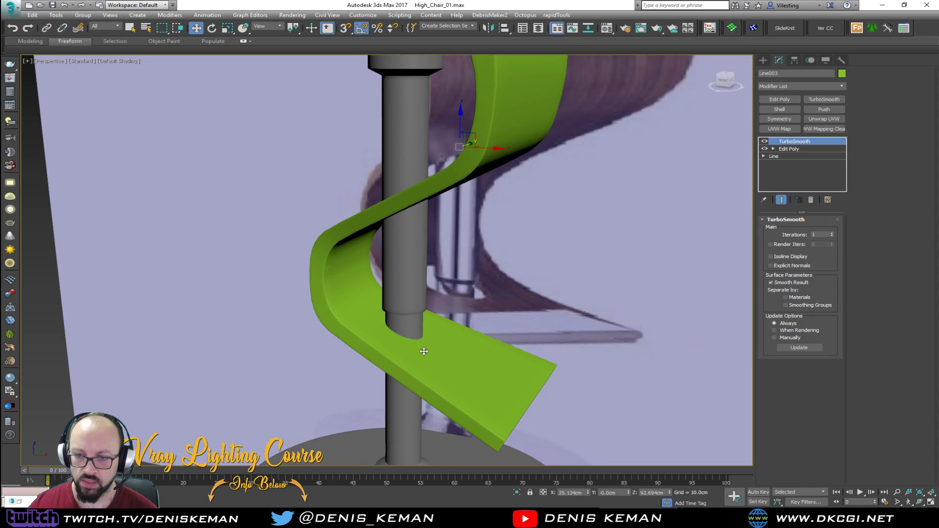
{"action": "key", "text": "F4"}
{"action": "scroll", "coordinate": [424, 351], "scroll_direction": "up", "scroll_amount": 2}
{"action": "left_click", "coordinate": [799, 150]}
{"action": "key", "text": "grave"}
{"action": "middle_click_drag", "start_coordinate": [397, 332], "coordinate": [416, 344], "text": "alt"}
{"action": "key", "text": "alt+s"}
{"action": "left_click", "coordinate": [437, 356]}
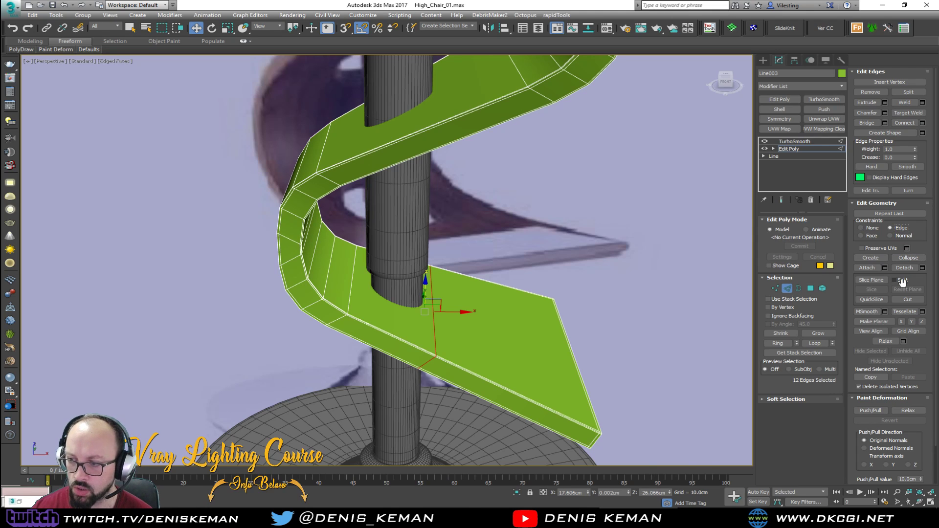
Try making the new edge loop planar along Y and along X, undoing each attempt.
{"action": "left_click", "coordinate": [912, 323]}
{"action": "key", "text": "ctrl+z"}
{"action": "left_click", "coordinate": [902, 323]}
{"action": "middle_click_drag", "start_coordinate": [638, 318], "coordinate": [633, 273], "text": "alt"}
{"action": "key", "text": "ctrl+z"}
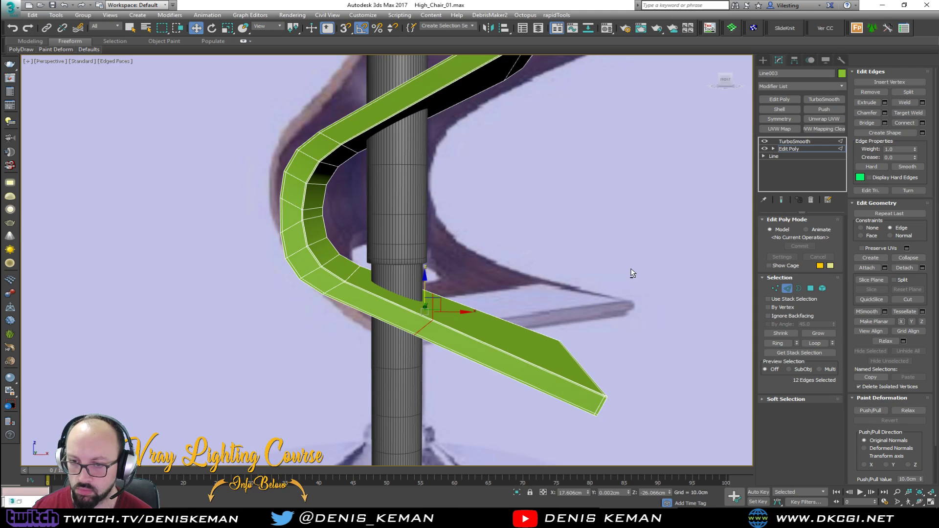
Insert an edge loop across the seat's sloping middle section, just uphill of the column.
{"action": "middle_click_drag", "start_coordinate": [519, 271], "coordinate": [407, 233], "text": "alt"}
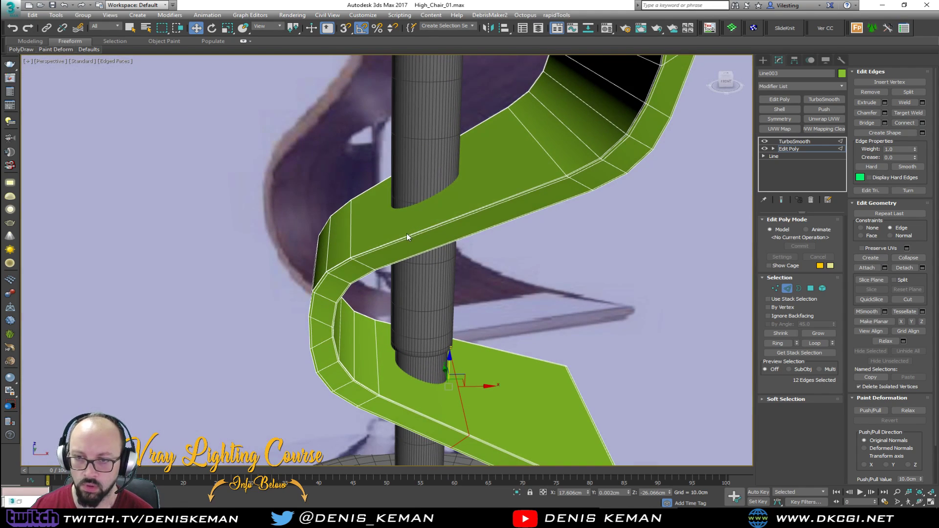
{"action": "key", "text": "alt+s"}
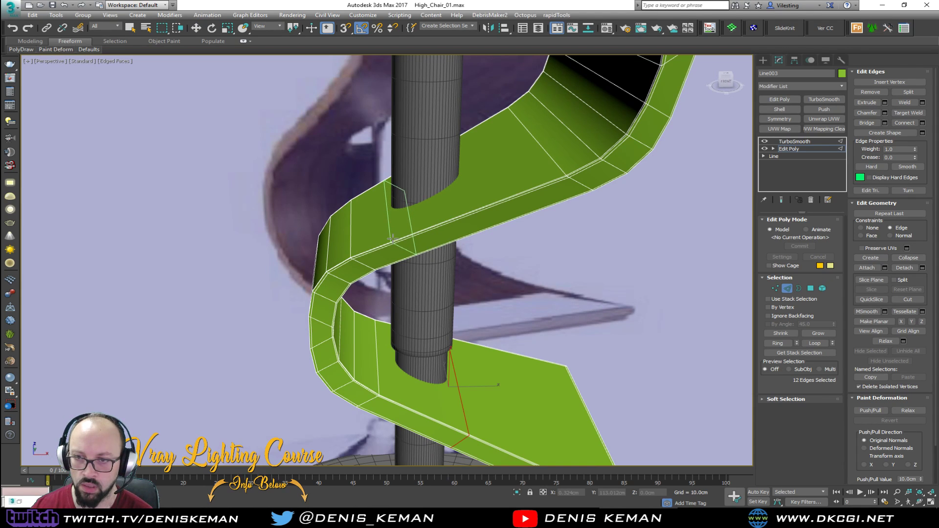
{"action": "left_click", "coordinate": [481, 205]}
{"action": "key", "text": "w"}
Select the ring of crosswise edges along the whole seat and connect them with 3 lengthwise segments.
{"action": "middle_click_drag", "start_coordinate": [468, 205], "coordinate": [524, 215], "text": "alt"}
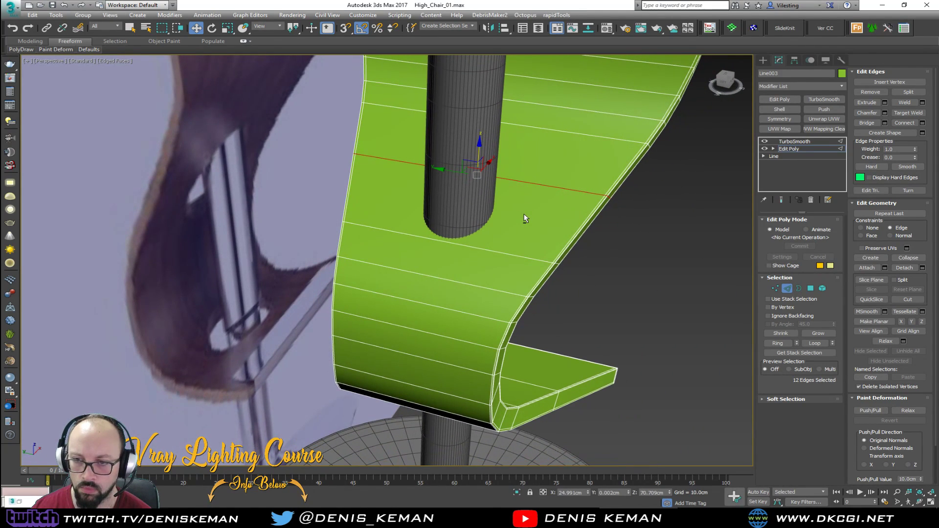
{"action": "left_click", "coordinate": [450, 242], "text": "shift"}
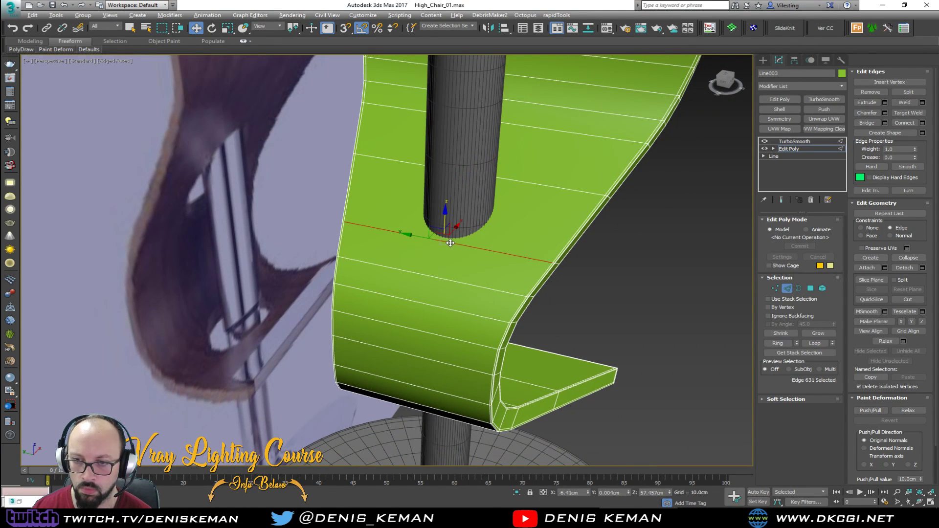
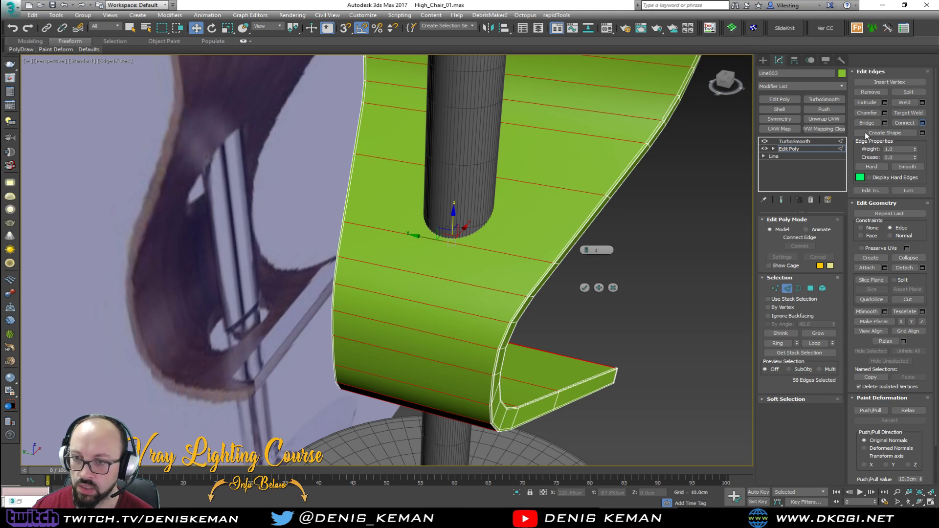
{"action": "left_click", "coordinate": [586, 249]}
{"action": "left_click", "coordinate": [586, 251]}
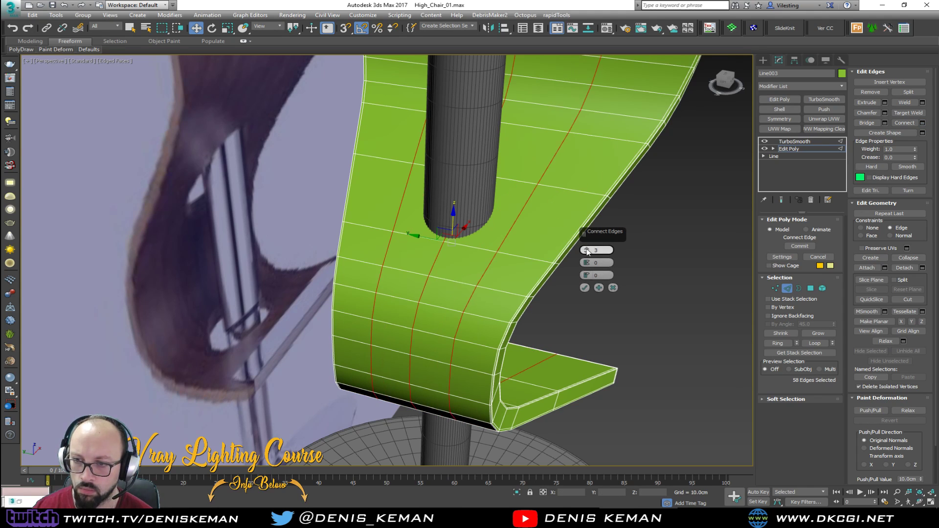
{"action": "left_click", "coordinate": [585, 289]}
Insert another crosswise edge loop through the column's position, between the loops uphill and downhill of it.
{"action": "middle_click_drag", "start_coordinate": [440, 237], "coordinate": [512, 274], "text": "alt"}
{"action": "left_click_drag", "start_coordinate": [521, 290], "coordinate": [528, 291]}
{"action": "left_click", "coordinate": [528, 291]}
{"action": "key", "text": "w"}
Select the loop just downhill of the column, reduce the selection to its underside edges, try sliding them, and undo the move.
{"action": "middle_click_drag", "start_coordinate": [530, 304], "coordinate": [492, 203], "text": "alt"}
{"action": "scroll", "coordinate": [477, 204], "scroll_direction": "up", "scroll_amount": 3}
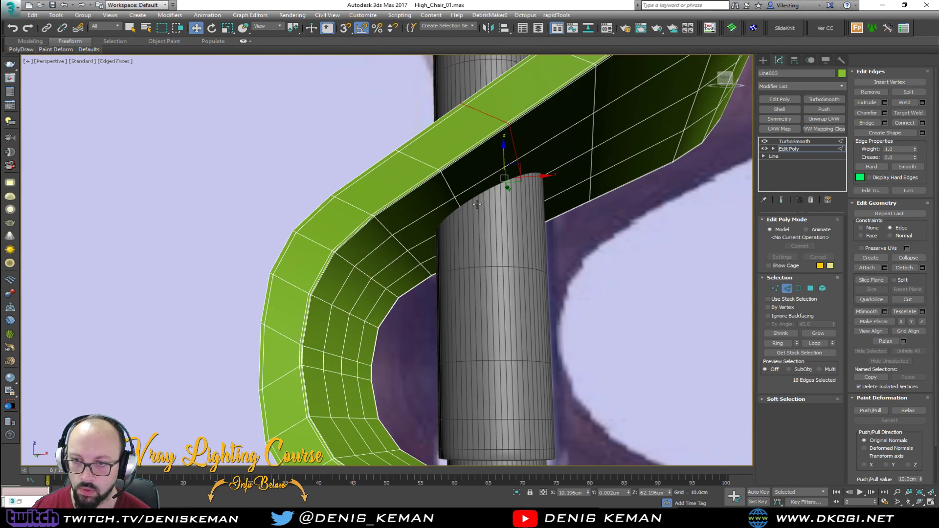
{"action": "double_click", "coordinate": [452, 194]}
{"action": "middle_click_drag", "start_coordinate": [453, 193], "coordinate": [413, 183], "text": "alt"}
{"action": "key", "text": "F3"}
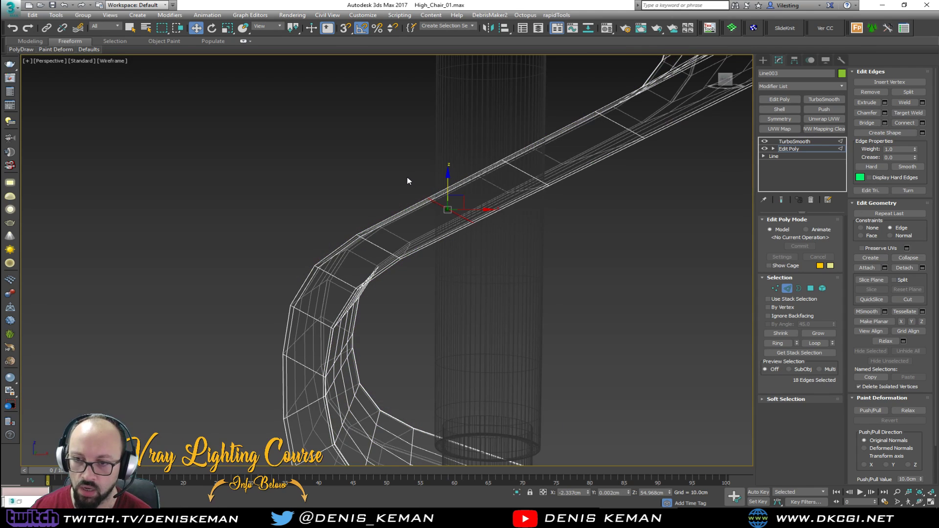
{"action": "left_click_drag", "start_coordinate": [442, 207], "coordinate": [443, 208], "text": "alt"}
{"action": "key", "text": "F3"}
{"action": "middle_click_drag", "start_coordinate": [480, 217], "coordinate": [475, 204], "text": "alt"}
{"action": "left_click_drag", "start_coordinate": [494, 219], "coordinate": [479, 221]}
{"action": "key", "text": "ctrl+z"}
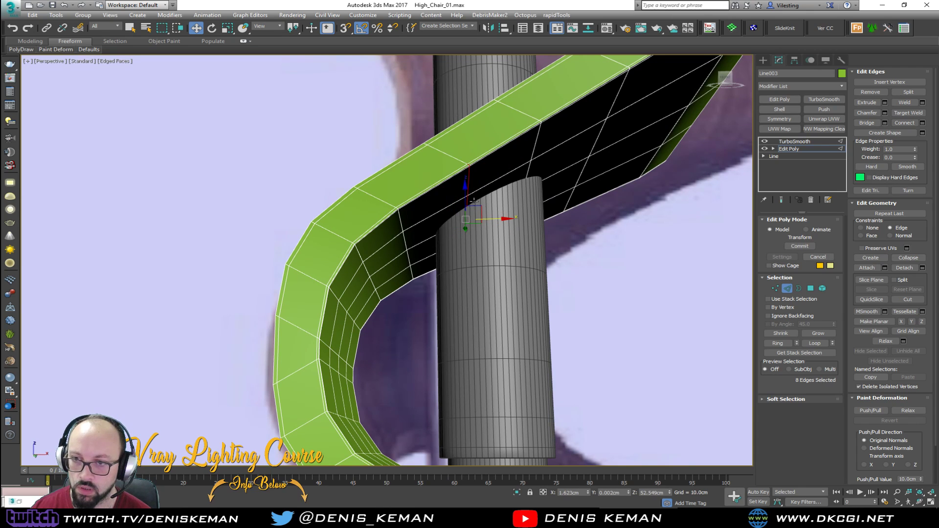
Deselect the remaining side edges of that loop and slide its underside edges down the slope to clear the column.
{"action": "scroll", "coordinate": [472, 157], "scroll_direction": "up", "scroll_amount": 4}
{"action": "scroll", "coordinate": [456, 168], "scroll_direction": "up", "scroll_amount": 2}
{"action": "left_click", "coordinate": [468, 180], "text": "alt"}
{"action": "scroll", "coordinate": [527, 209], "scroll_direction": "down", "scroll_amount": 1}
{"action": "middle_click_drag", "start_coordinate": [527, 208], "coordinate": [416, 208], "text": "alt"}
{"action": "left_click", "coordinate": [654, 196], "text": "alt"}
{"action": "middle_click_drag", "start_coordinate": [345, 280], "coordinate": [460, 294], "text": "alt"}
{"action": "left_click_drag", "start_coordinate": [452, 299], "coordinate": [418, 333]}
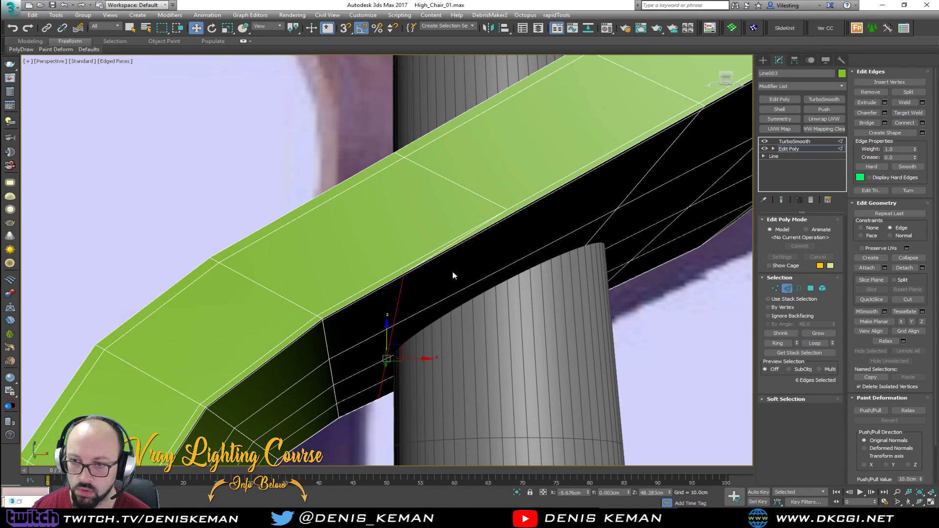
Slide the matching lower corner vertex on the seat's side wall down the slope, in line with the shifted underside edges.
{"action": "key", "text": "1"}
{"action": "left_click", "coordinate": [505, 211]}
{"action": "left_click_drag", "start_coordinate": [537, 208], "coordinate": [430, 262]}
{"action": "scroll", "coordinate": [453, 208], "scroll_direction": "down", "scroll_amount": 4}
{"action": "middle_click_drag", "start_coordinate": [432, 262], "coordinate": [457, 204], "text": "alt"}
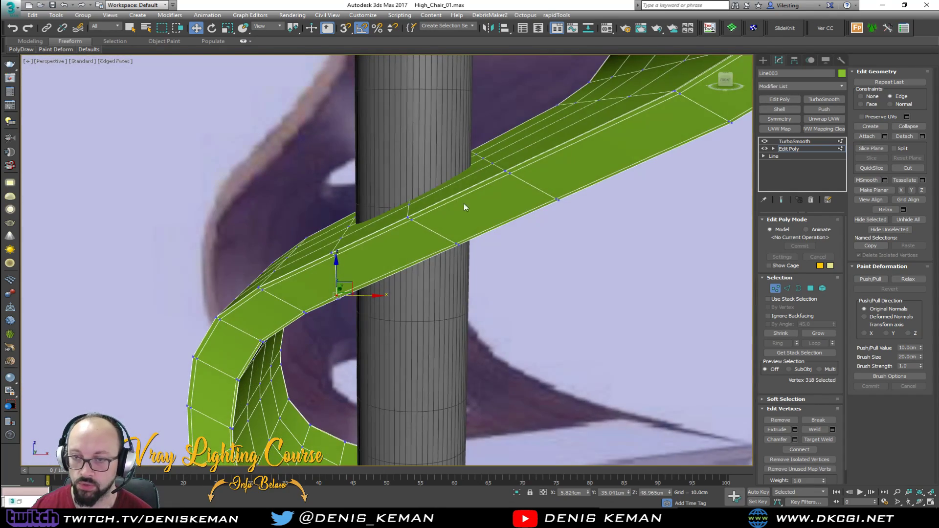
Select the middle loop through the column, exclude its side edges, and slide its underside edges down the slope.
{"action": "middle_click_drag", "start_coordinate": [538, 195], "coordinate": [523, 169], "text": "alt"}
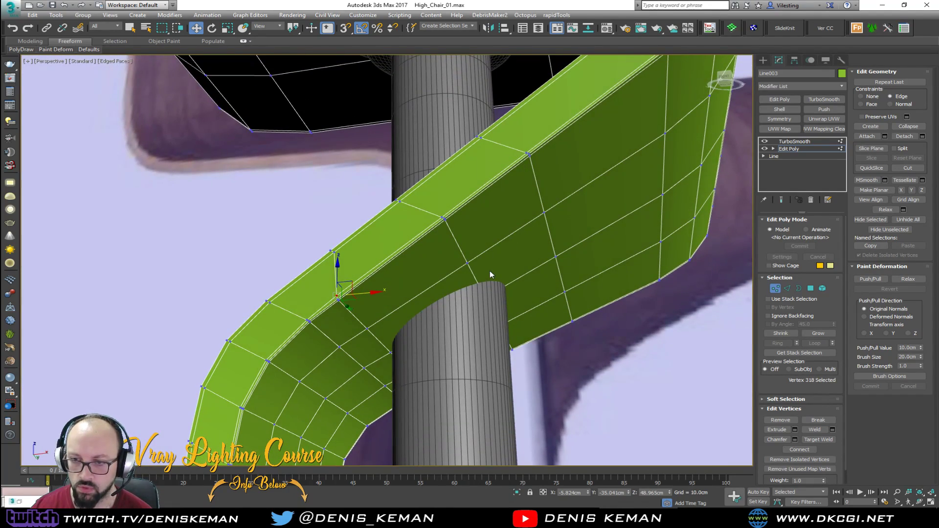
{"action": "key", "text": "2"}
{"action": "double_click", "coordinate": [471, 275]}
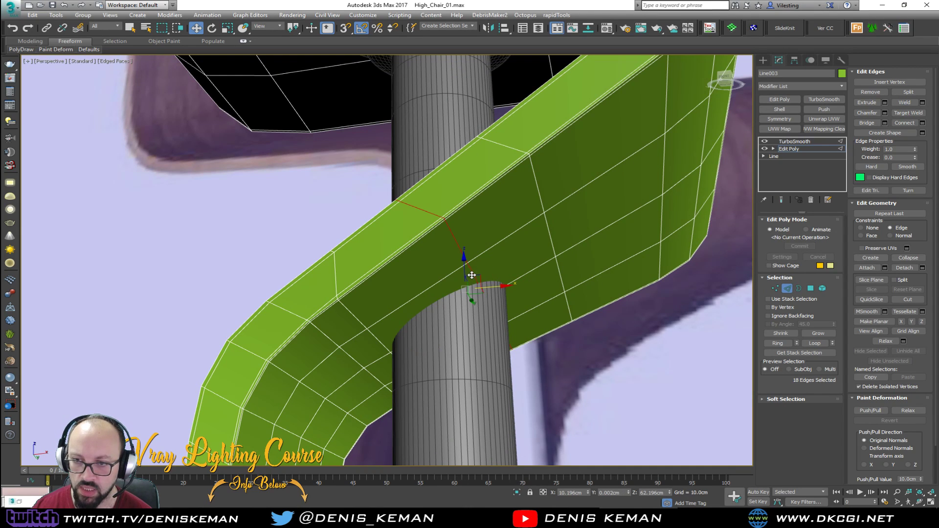
{"action": "scroll", "coordinate": [424, 204], "scroll_direction": "up", "scroll_amount": 3}
{"action": "left_click_drag", "start_coordinate": [446, 225], "coordinate": [466, 238], "text": "alt"}
{"action": "scroll", "coordinate": [509, 266], "scroll_direction": "down", "scroll_amount": 4}
{"action": "middle_click_drag", "start_coordinate": [509, 266], "coordinate": [350, 271], "text": "alt"}
{"action": "scroll", "coordinate": [402, 336], "scroll_direction": "up", "scroll_amount": 5}
{"action": "middle_click_drag", "start_coordinate": [400, 335], "coordinate": [442, 295], "text": "alt"}
{"action": "middle_click_drag", "start_coordinate": [567, 246], "coordinate": [460, 283]}
{"action": "scroll", "coordinate": [460, 282], "scroll_direction": "down", "scroll_amount": 2}
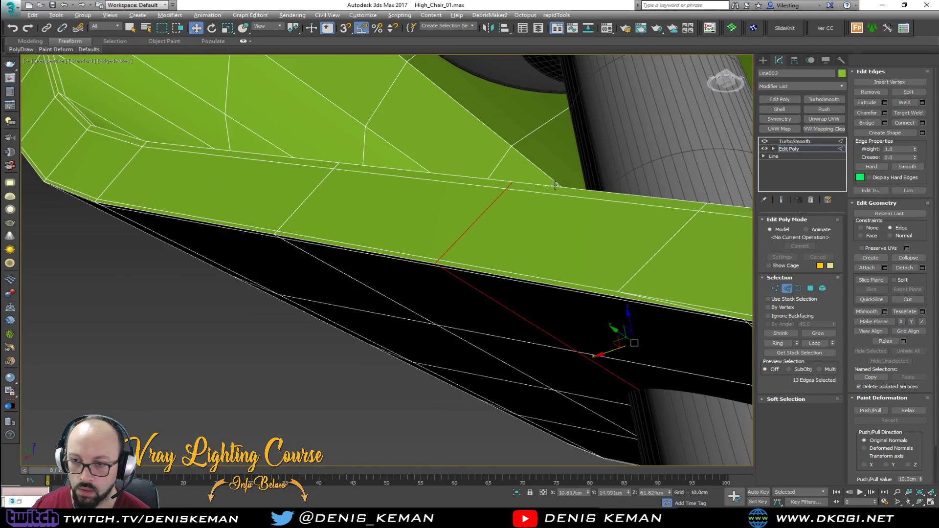
{"action": "left_click_drag", "start_coordinate": [419, 261], "coordinate": [420, 260], "text": "alt"}
{"action": "middle_click_drag", "start_coordinate": [419, 261], "coordinate": [454, 231], "text": "alt"}
{"action": "scroll", "coordinate": [454, 231], "scroll_direction": "down", "scroll_amount": 2}
{"action": "left_click_drag", "start_coordinate": [544, 296], "coordinate": [517, 326]}
Isolate the seat and slide only the underside edges of the loop uphill of the column down the slope.
{"action": "double_click", "coordinate": [556, 160]}
{"action": "middle_click_drag", "start_coordinate": [486, 130], "coordinate": [471, 202]}
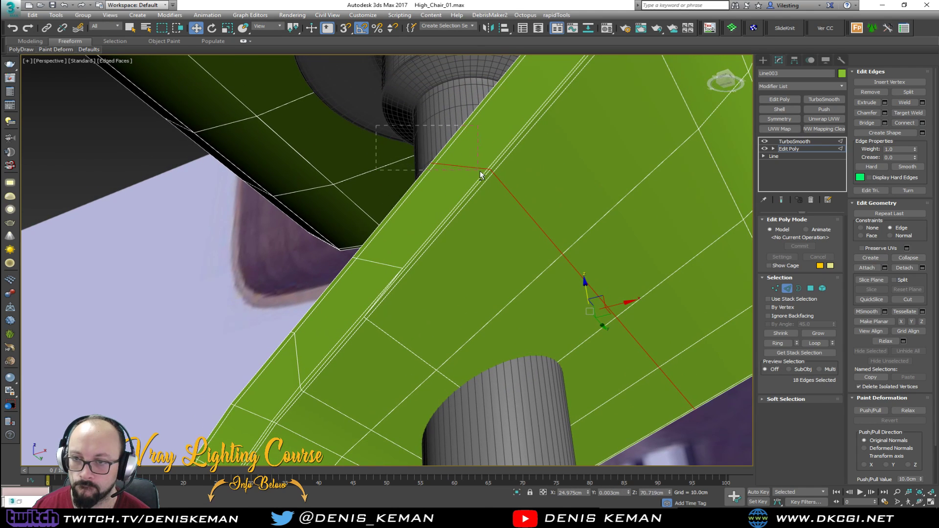
{"action": "left_click_drag", "start_coordinate": [489, 172], "coordinate": [489, 172], "text": "alt"}
{"action": "middle_click_drag", "start_coordinate": [535, 213], "coordinate": [415, 214], "text": "alt"}
{"action": "key", "text": "2"}
{"action": "key", "text": "alt+q"}
{"action": "key", "text": "2"}
{"action": "middle_click_drag", "start_coordinate": [560, 251], "coordinate": [422, 311]}
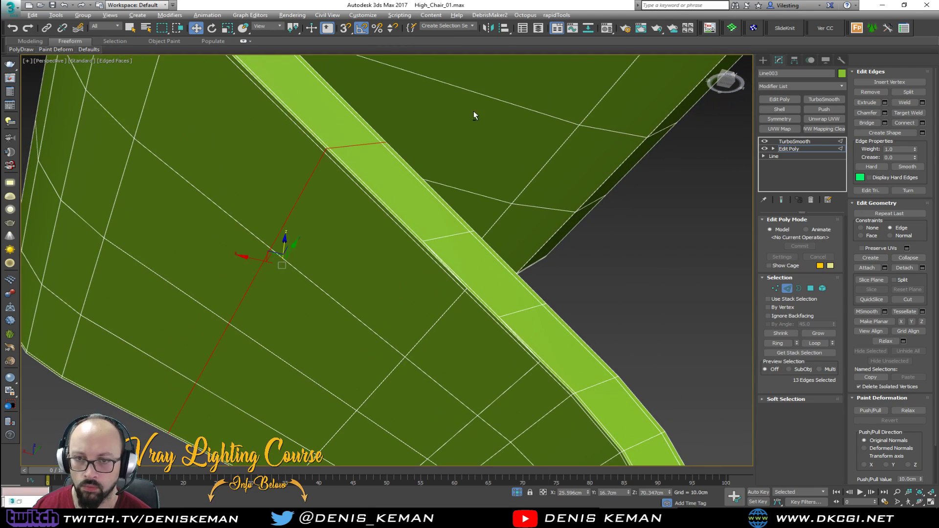
{"action": "mouse_move", "coordinate": [336, 153]}
{"action": "left_mouse_down", "text": "alt"}
{"action": "mouse_move", "coordinate": [326, 152]}
{"action": "mouse_move", "coordinate": [328, 169]}
{"action": "left_mouse_up", "text": "alt"}
{"action": "middle_click_drag", "start_coordinate": [329, 169], "coordinate": [385, 232], "text": "alt"}
{"action": "scroll", "coordinate": [385, 232], "scroll_direction": "down", "scroll_amount": 2}
{"action": "left_click_drag", "start_coordinate": [372, 250], "coordinate": [352, 265]}
Select the four underside polygons where the column passes through, end the isolation, and delete those polygons.
{"action": "key", "text": "4"}
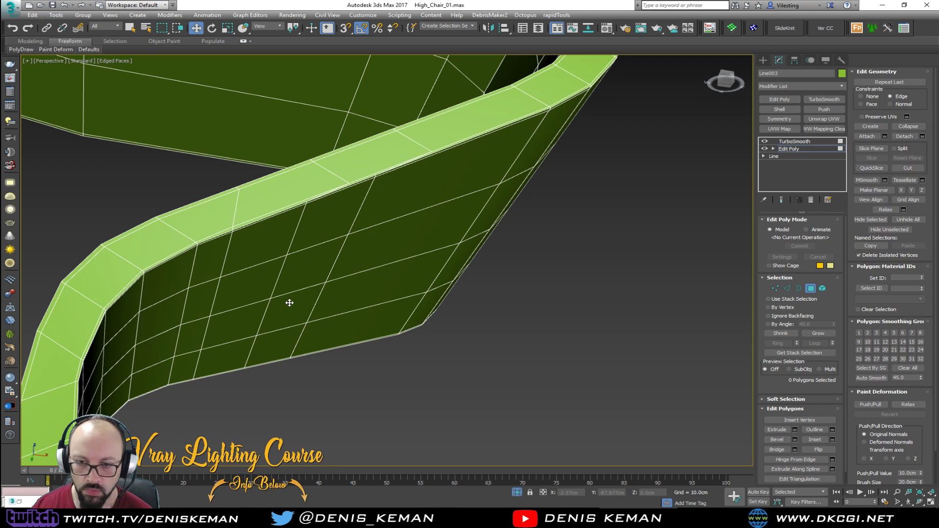
{"action": "left_click", "coordinate": [287, 308]}
{"action": "left_click", "coordinate": [252, 317], "text": "ctrl"}
{"action": "left_click", "coordinate": [255, 290], "text": "ctrl"}
{"action": "left_click", "coordinate": [288, 285], "text": "ctrl"}
{"action": "middle_click_drag", "start_coordinate": [313, 274], "coordinate": [347, 314], "text": "alt"}
{"action": "right_click", "coordinate": [347, 314]}
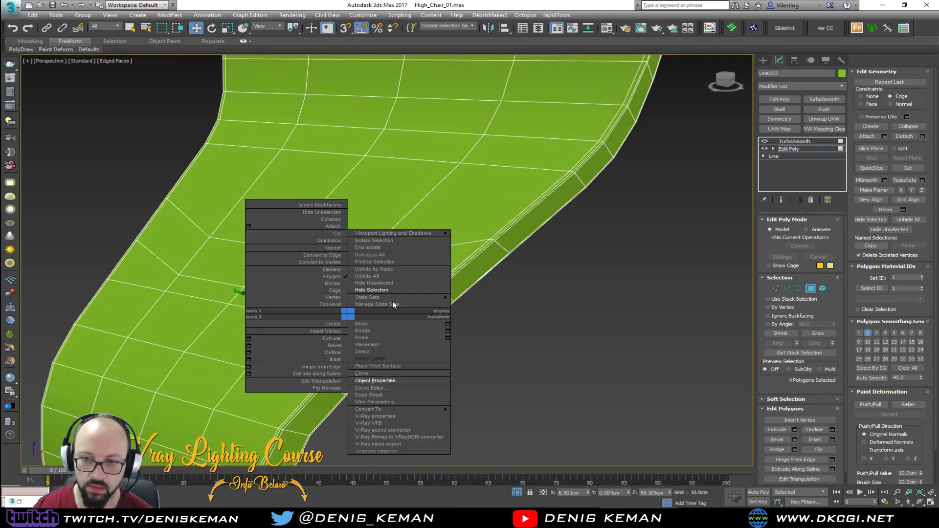
{"action": "left_click", "coordinate": [398, 250]}
{"action": "key", "text": "z"}
{"action": "middle_click_drag", "start_coordinate": [398, 250], "coordinate": [514, 274], "text": "alt"}
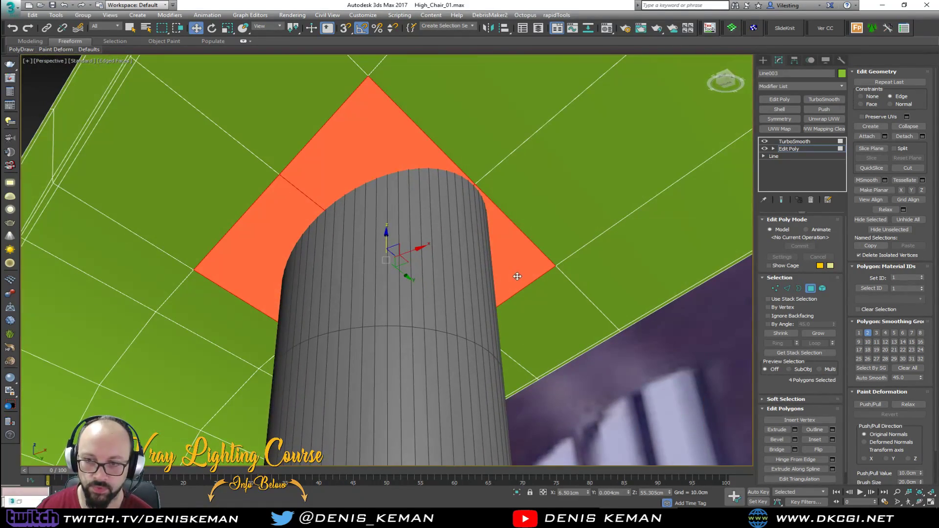
{"action": "key", "text": "ctrl+d"}
Delete the four polygons around the column on the seat's top surface.
{"action": "middle_click_drag", "start_coordinate": [392, 228], "coordinate": [454, 297], "text": "alt"}
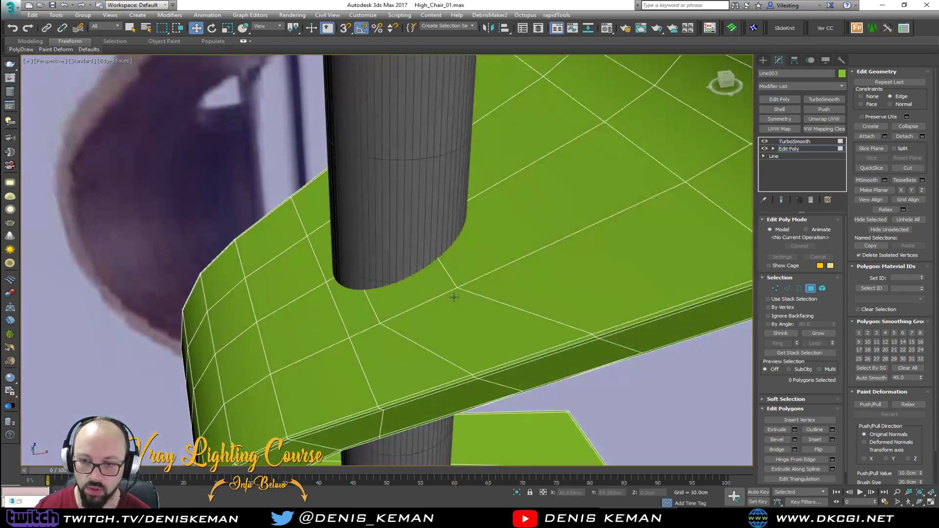
{"action": "left_click", "coordinate": [387, 298]}
{"action": "left_click", "coordinate": [360, 306], "text": "ctrl"}
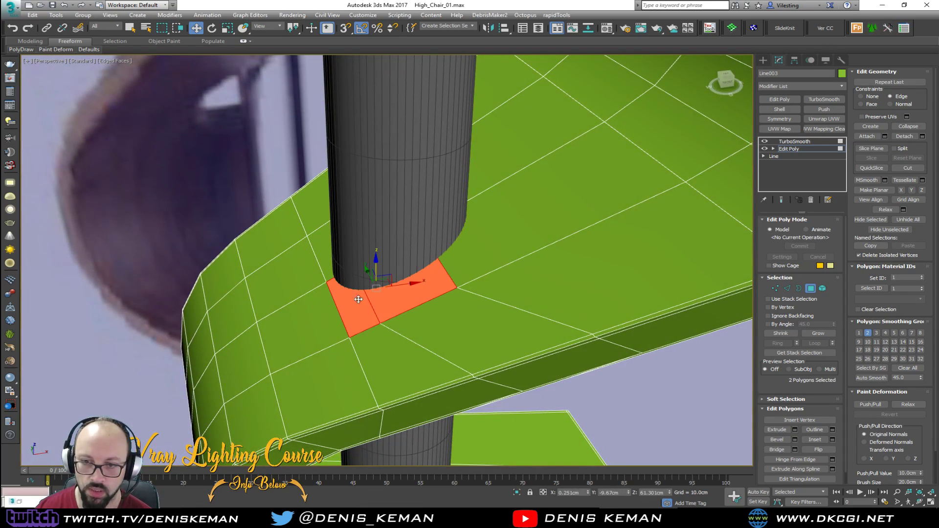
{"action": "left_click", "coordinate": [323, 255], "text": "ctrl"}
{"action": "left_click", "coordinate": [365, 241], "text": "ctrl"}
{"action": "middle_click_drag", "start_coordinate": [368, 239], "coordinate": [359, 274], "text": "alt"}
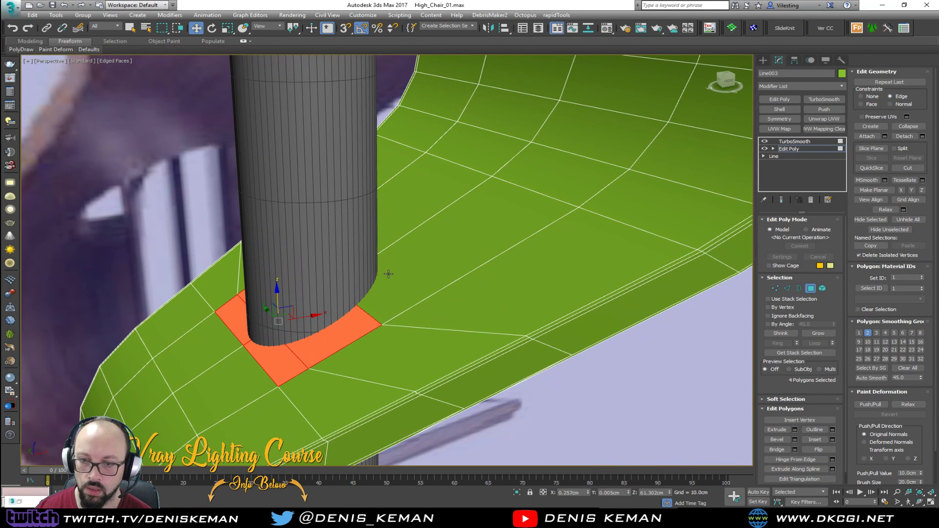
{"action": "key", "text": "Delete"}
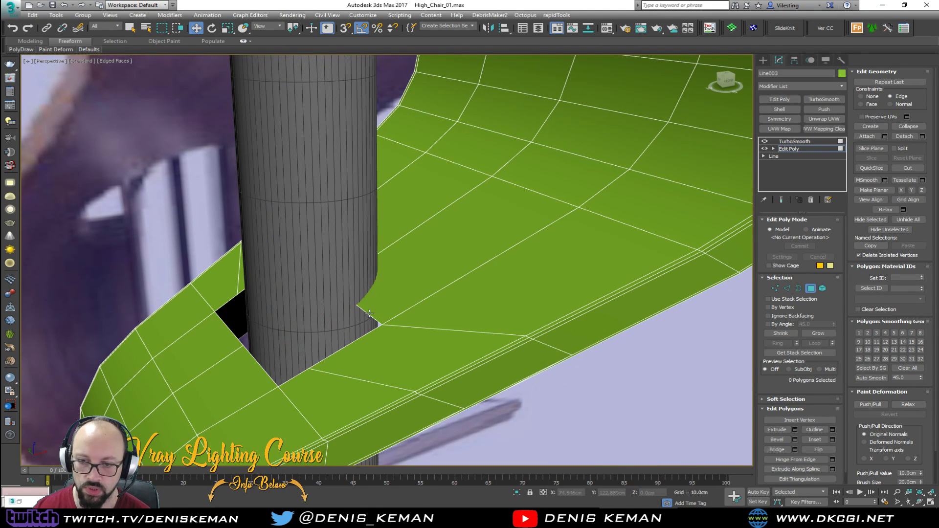
Select the border of the top surface's hole and try regularizing it with fastEdgeLoopRegularizer and shifting it along X.
{"action": "key", "text": "3"}
{"action": "left_click", "coordinate": [380, 292]}
{"action": "left_click", "coordinate": [557, 14]}
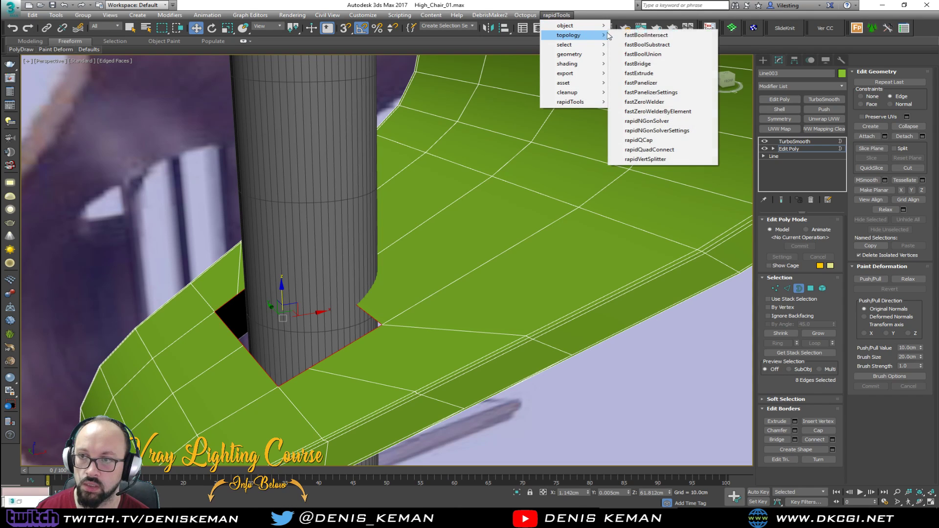
{"action": "left_click", "coordinate": [636, 34]}
{"action": "left_click", "coordinate": [556, 14]}
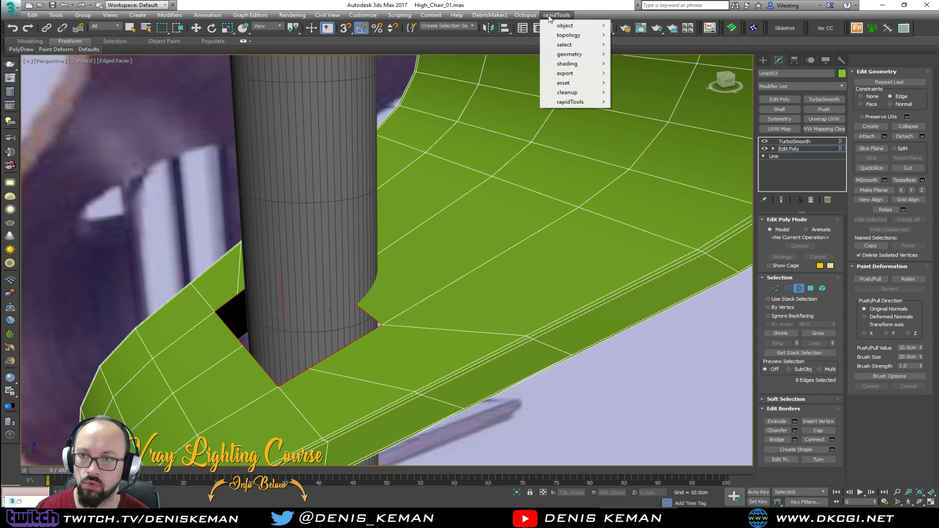
{"action": "mouse_move", "coordinate": [577, 55]}
{"action": "left_click", "coordinate": [652, 55]}
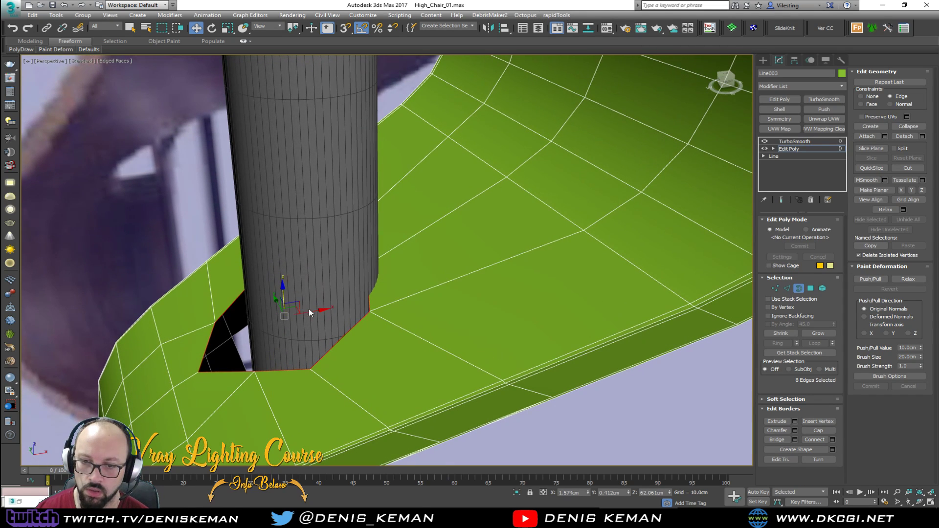
{"action": "mouse_move", "coordinate": [313, 310]}
{"action": "left_mouse_down"}
{"action": "mouse_move", "coordinate": [344, 294]}
{"action": "mouse_move", "coordinate": [325, 308]}
{"action": "left_mouse_up"}
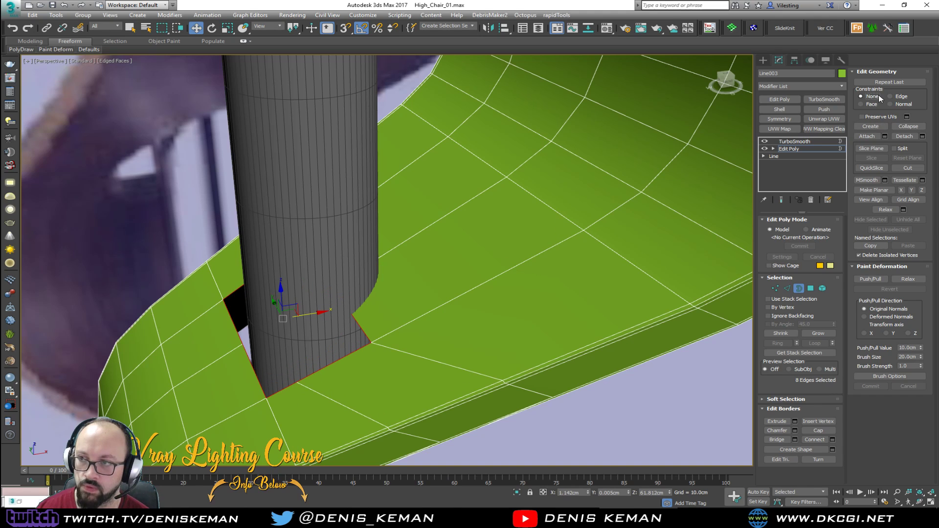
With the edit constraint set to None, regularize the top hole's border with fastEdgeLoopRegularizer and move it up the slope around the column.
{"action": "left_click", "coordinate": [557, 16]}
{"action": "mouse_move", "coordinate": [570, 53]}
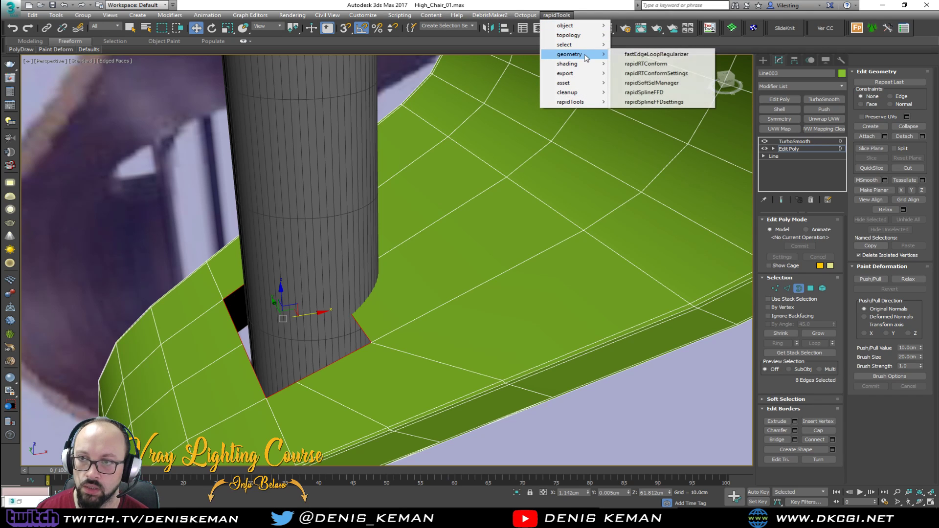
{"action": "mouse_move", "coordinate": [373, 251]}
{"action": "middle_mouse_down", "text": "alt"}
{"action": "mouse_move", "coordinate": [411, 269]}
{"action": "mouse_move", "coordinate": [327, 272]}
{"action": "middle_mouse_up", "text": "alt"}
{"action": "middle_click_drag", "start_coordinate": [296, 306], "coordinate": [313, 317], "text": "alt"}
{"action": "left_click_drag", "start_coordinate": [300, 302], "coordinate": [326, 288]}
{"action": "middle_click_drag", "start_coordinate": [329, 293], "coordinate": [360, 280], "text": "alt"}
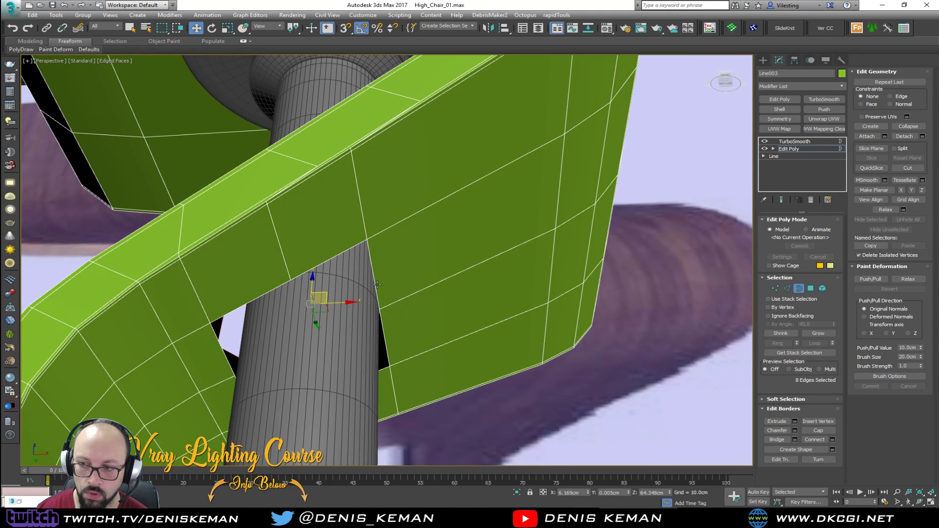
Select the border of the underside hole and regularize it with fastEdgeLoopRegularizer.
{"action": "left_click", "coordinate": [378, 285]}
{"action": "left_click", "coordinate": [564, 15]}
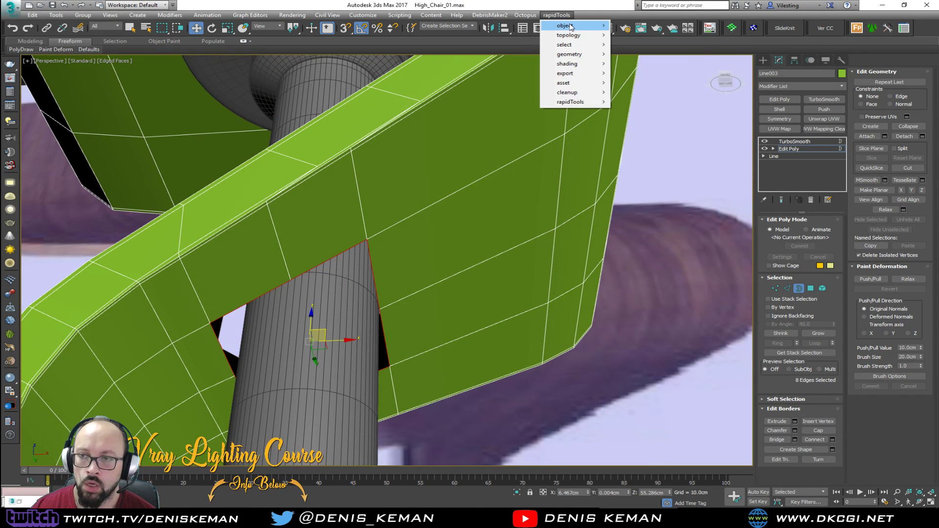
{"action": "mouse_move", "coordinate": [579, 38]}
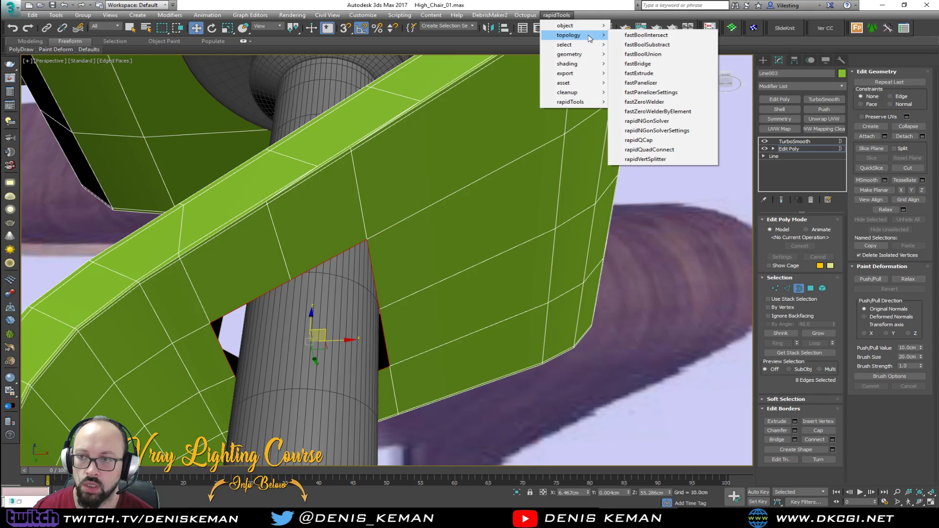
{"action": "left_click", "coordinate": [644, 54]}
{"action": "middle_click_drag", "start_coordinate": [643, 56], "coordinate": [369, 181], "text": "alt"}
In the Front view, move the underside hole's border slightly up the slope to about X 7.2 cm, and reactivate the perspective view.
{"action": "key", "text": "alt+w"}
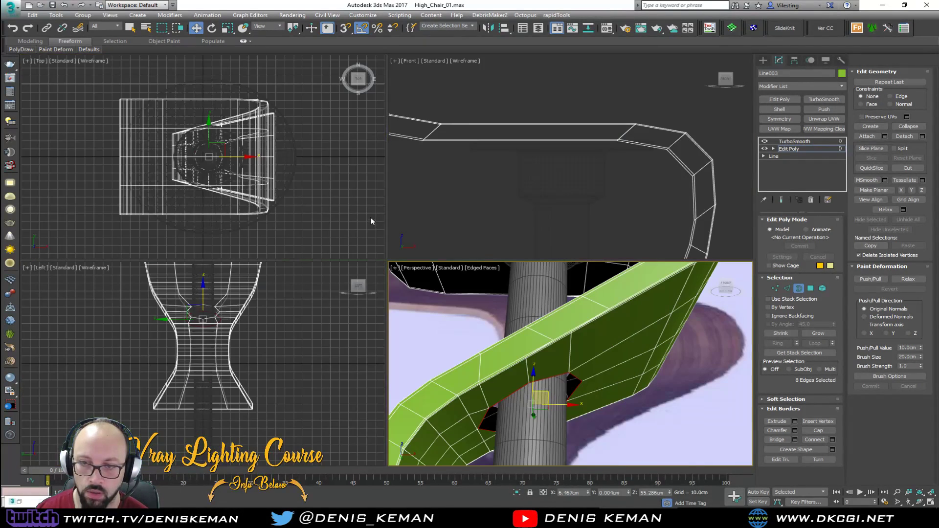
{"action": "right_click", "coordinate": [473, 204]}
{"action": "key", "text": "z"}
{"action": "key", "text": "alt+w"}
{"action": "scroll", "coordinate": [402, 313], "scroll_direction": "up", "scroll_amount": 6}
{"action": "scroll", "coordinate": [434, 292], "scroll_direction": "up", "scroll_amount": 4}
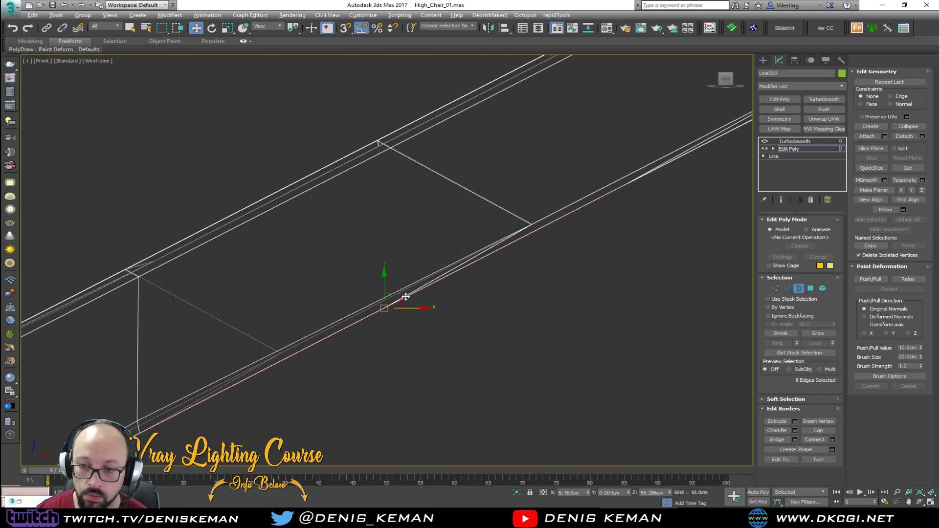
{"action": "left_click_drag", "start_coordinate": [401, 299], "coordinate": [414, 294]}
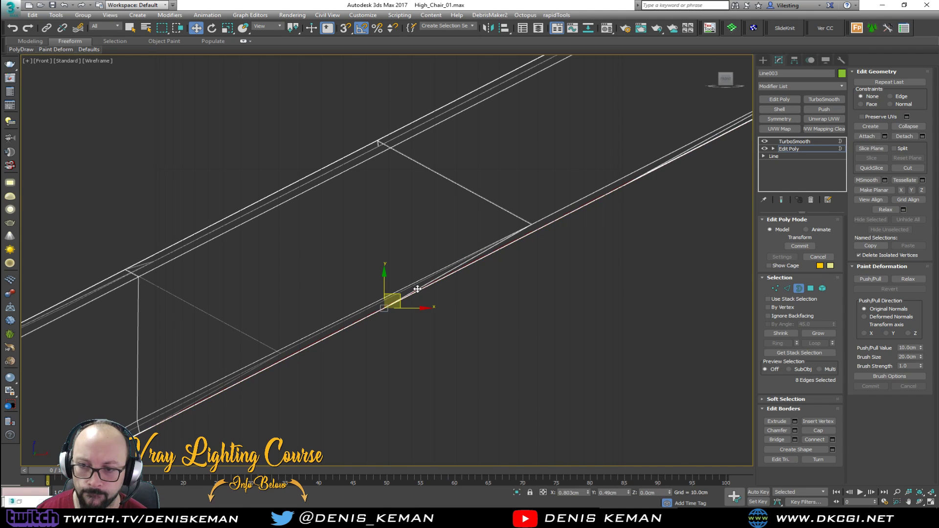
{"action": "key", "text": "alt+w"}
{"action": "right_click", "coordinate": [556, 342]}
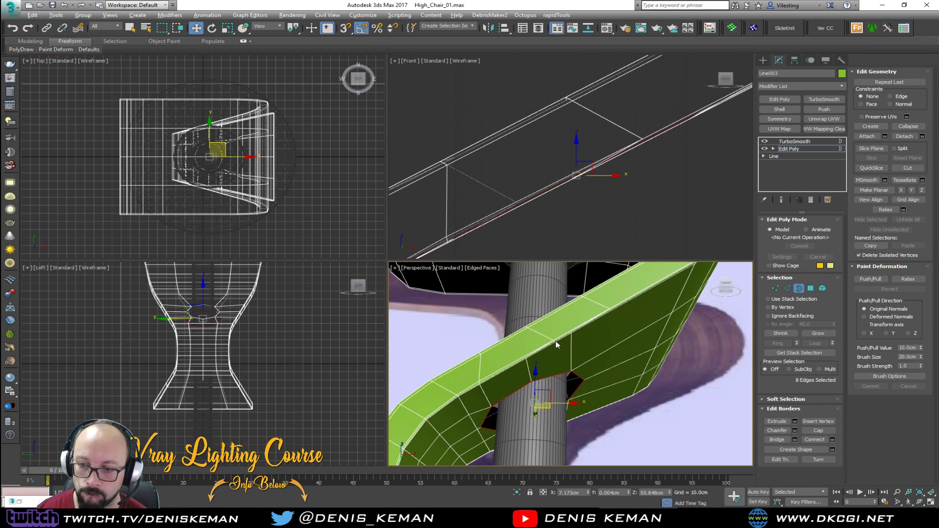
Bridge the top and underside hole borders, then chamfer both rims by 0.5 cm with 1 segment.
{"action": "key", "text": "alt+w"}
{"action": "scroll", "coordinate": [472, 288], "scroll_direction": "up", "scroll_amount": 3}
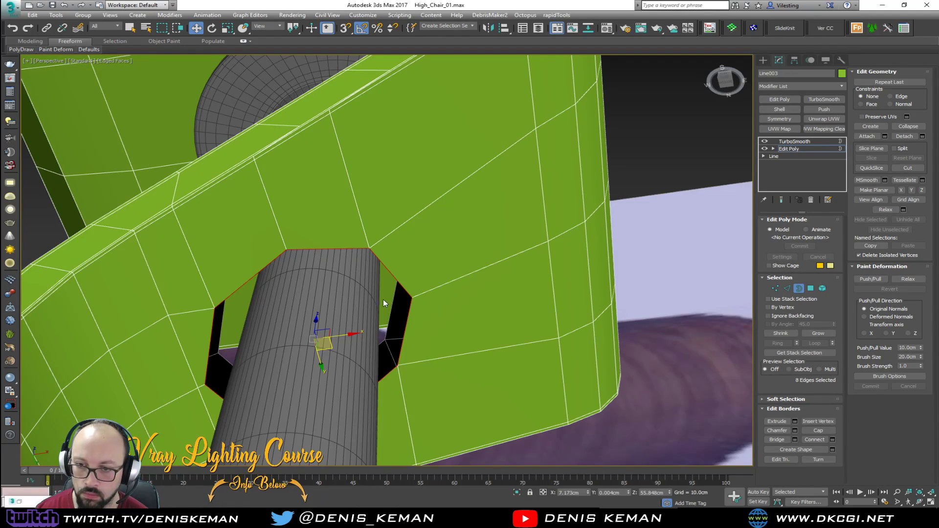
{"action": "middle_click_drag", "start_coordinate": [427, 326], "coordinate": [734, 391], "text": "alt"}
{"action": "middle_click_drag", "start_coordinate": [444, 298], "coordinate": [550, 232], "text": "alt"}
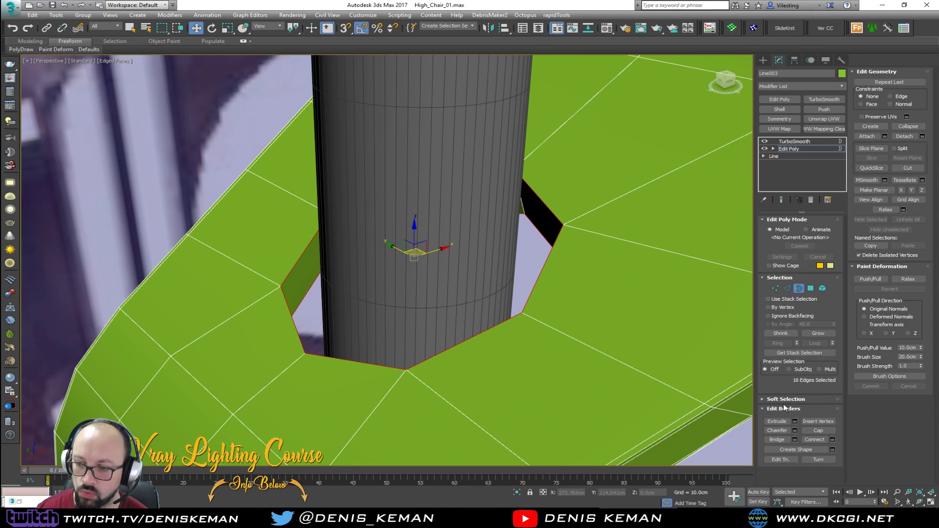
{"action": "left_click", "coordinate": [795, 430]}
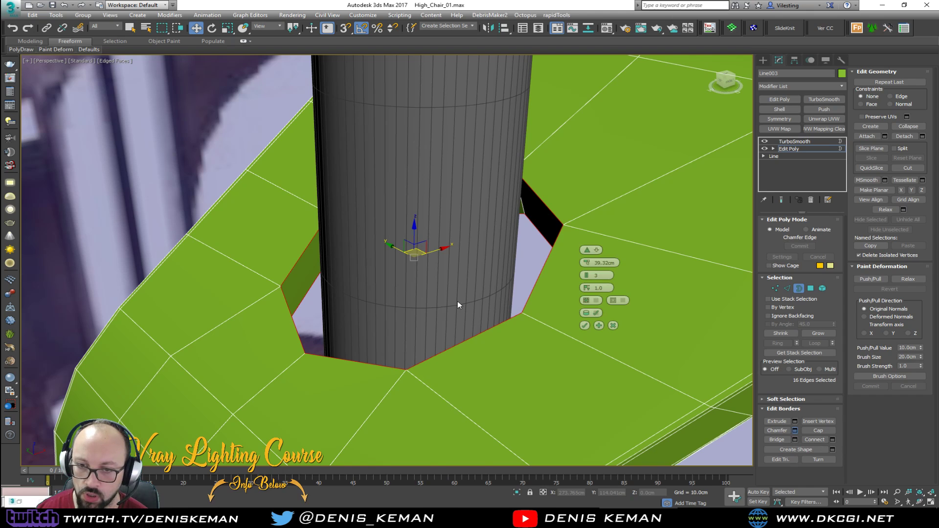
{"action": "right_click", "coordinate": [587, 264]}
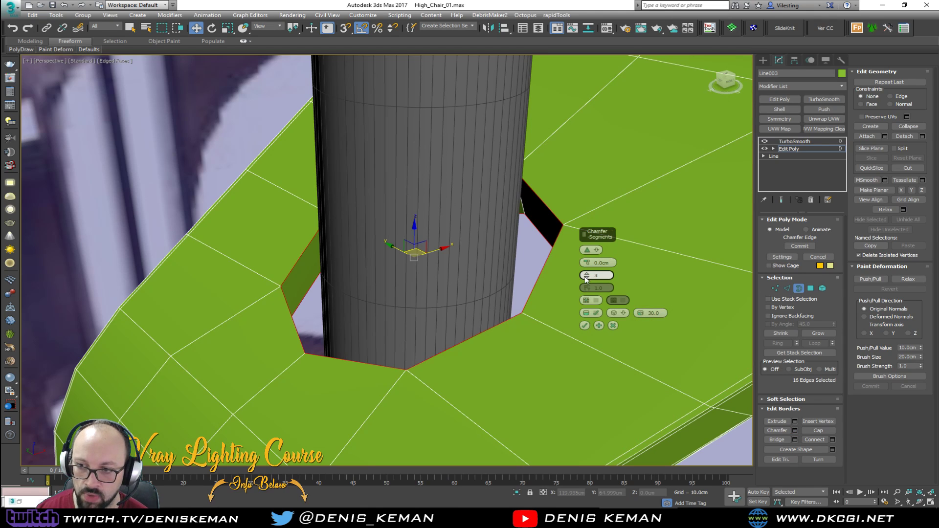
{"action": "left_click_drag", "start_coordinate": [587, 263], "coordinate": [587, 259]}
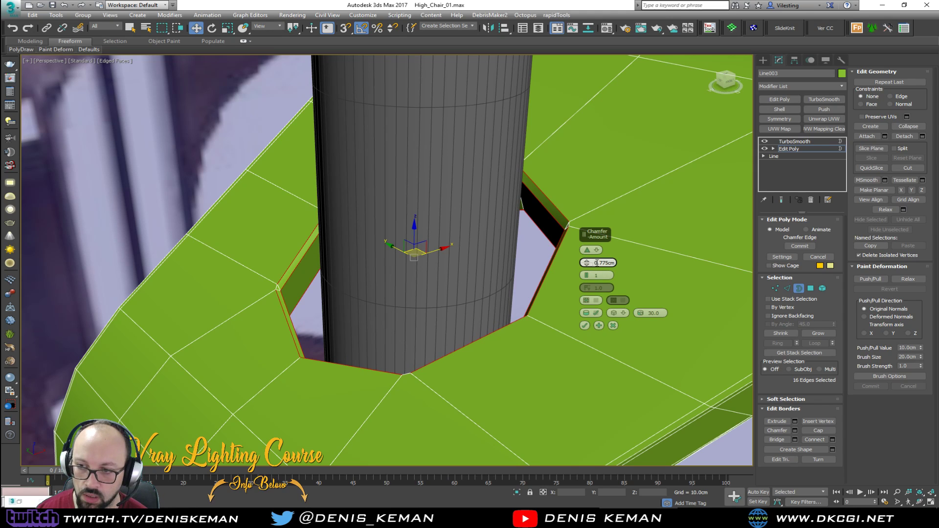
{"action": "type", "text": "0."}
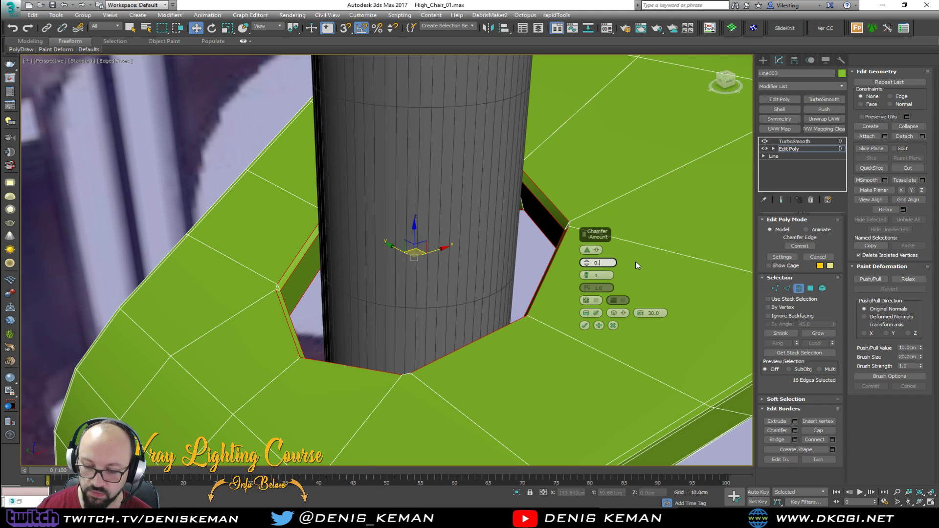
{"action": "type", "text": "5"}
{"action": "key", "text": "Return"}
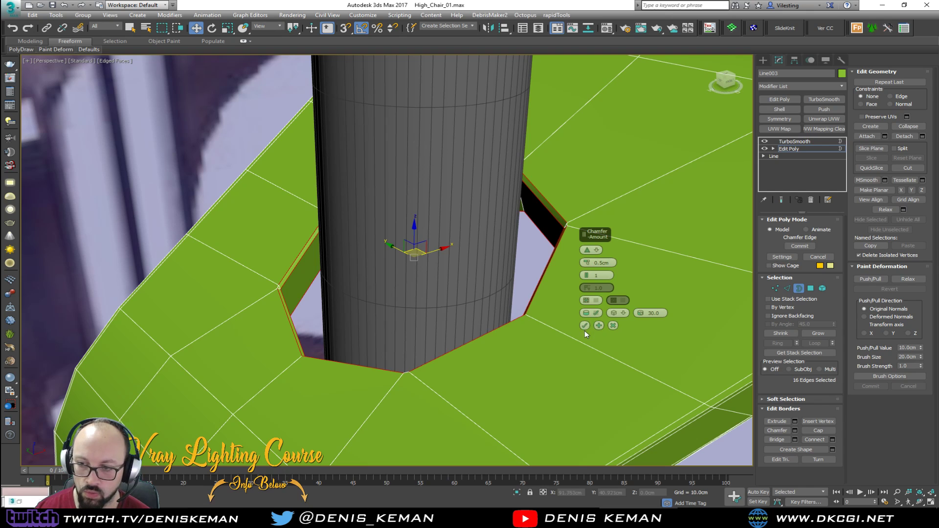
{"action": "left_click", "coordinate": [585, 327]}
Collapse the doubled vertices left by the chamfer at two corners of the top surface's hole rim.
{"action": "scroll", "coordinate": [288, 290], "scroll_direction": "up", "scroll_amount": 3}
{"action": "key", "text": "1"}
{"action": "left_click", "coordinate": [286, 291]}
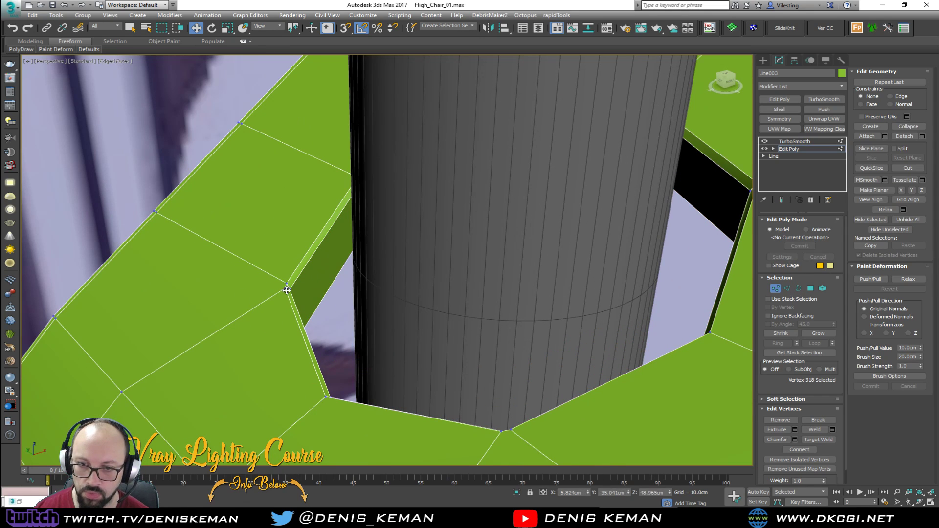
{"action": "scroll", "coordinate": [285, 280], "scroll_direction": "up", "scroll_amount": 2}
{"action": "left_click", "coordinate": [293, 282], "text": "ctrl"}
{"action": "middle_click_drag", "start_coordinate": [294, 282], "coordinate": [441, 307], "text": "alt"}
{"action": "left_click", "coordinate": [920, 127]}
{"action": "middle_click_drag", "start_coordinate": [436, 195], "coordinate": [320, 164], "text": "alt"}
{"action": "scroll", "coordinate": [321, 164], "scroll_direction": "down", "scroll_amount": 4}
{"action": "middle_click_drag", "start_coordinate": [443, 220], "coordinate": [351, 249]}
{"action": "scroll", "coordinate": [406, 288], "scroll_direction": "up", "scroll_amount": 4}
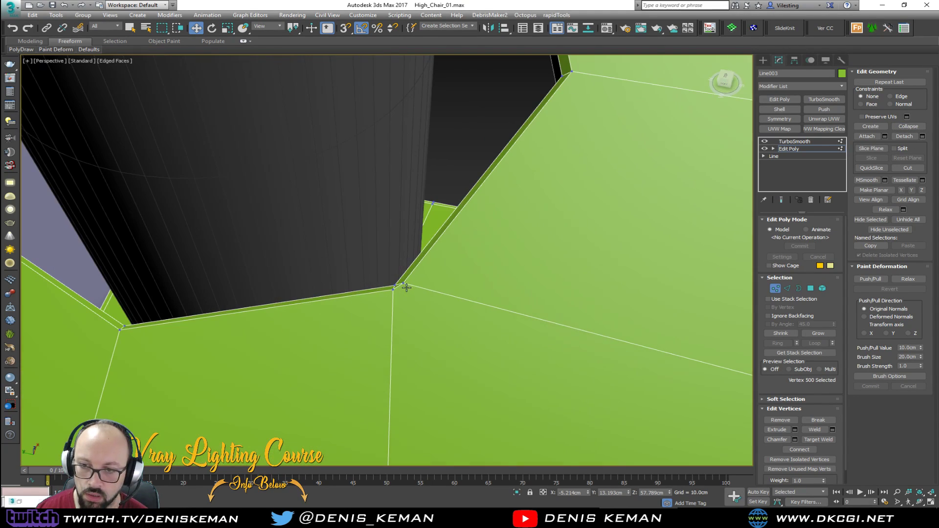
{"action": "left_click", "coordinate": [394, 290], "text": "ctrl"}
{"action": "left_click", "coordinate": [913, 127]}
Collapse the doubled vertices at the remaining two corners of the top surface's hole rim.
{"action": "middle_click_drag", "start_coordinate": [520, 113], "coordinate": [514, 210]}
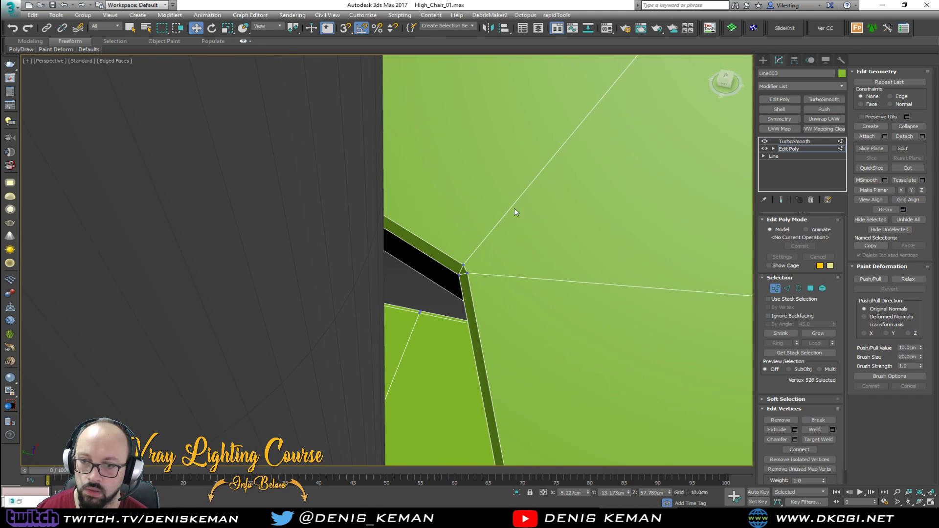
{"action": "left_click", "coordinate": [466, 274], "text": "ctrl"}
{"action": "left_click", "coordinate": [917, 129]}
{"action": "middle_click_drag", "start_coordinate": [543, 216], "coordinate": [471, 185], "text": "alt"}
{"action": "left_click_drag", "start_coordinate": [462, 179], "coordinate": [409, 134]}
{"action": "left_click", "coordinate": [911, 128]}
Collapse the doubled vertices at the two upslope corners of the underside hole rim.
{"action": "middle_click_drag", "start_coordinate": [460, 252], "coordinate": [452, 215], "text": "alt"}
{"action": "left_click", "coordinate": [450, 215]}
{"action": "middle_click_drag", "start_coordinate": [547, 211], "coordinate": [471, 209], "text": "alt"}
{"action": "left_click", "coordinate": [456, 214]}
{"action": "left_click", "coordinate": [448, 212], "text": "ctrl"}
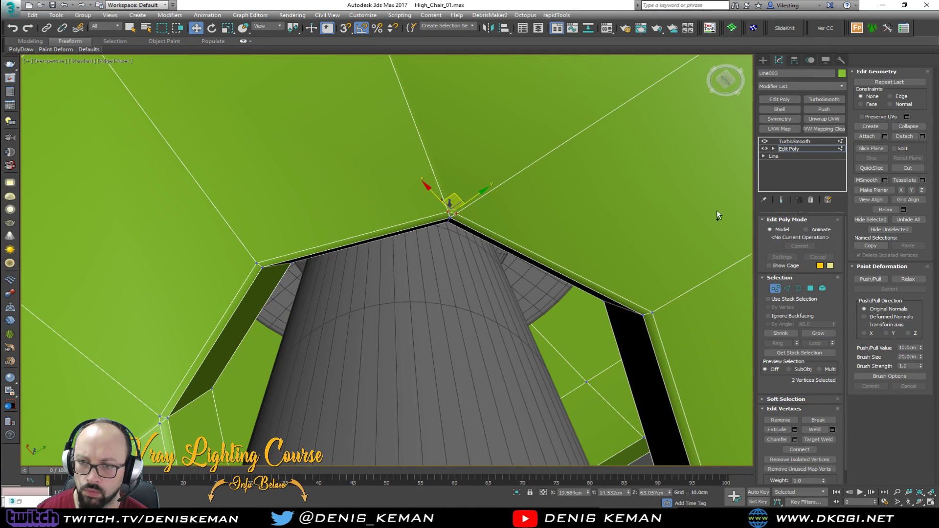
{"action": "left_click", "coordinate": [912, 128]}
{"action": "middle_click_drag", "start_coordinate": [304, 283], "coordinate": [289, 294]}
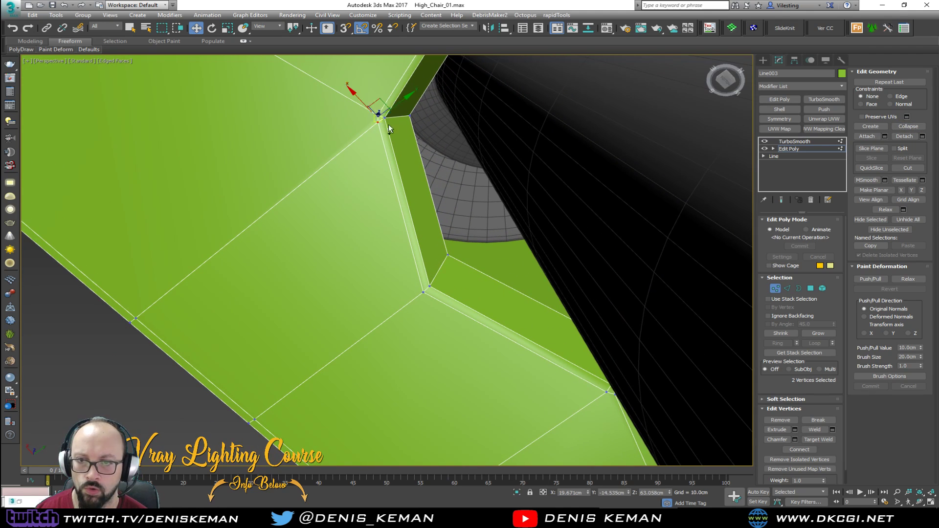
{"action": "left_click", "coordinate": [918, 127]}
Collapse the doubled vertices at the two downslope corners of the underside hole rim, isolating the seat for access.
{"action": "middle_click_drag", "start_coordinate": [294, 226], "coordinate": [281, 107], "text": "alt"}
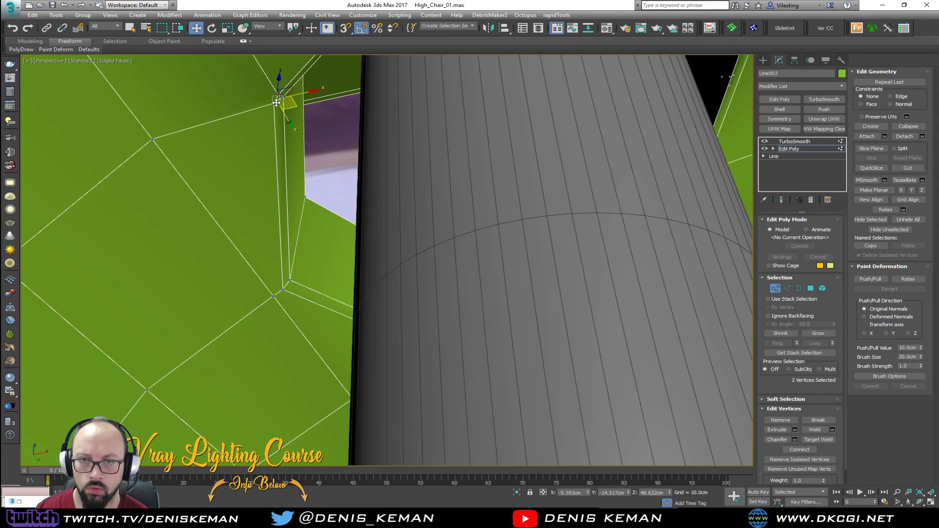
{"action": "left_click", "coordinate": [909, 127]}
{"action": "middle_click_drag", "start_coordinate": [381, 230], "coordinate": [326, 260], "text": "alt"}
{"action": "scroll", "coordinate": [325, 257], "scroll_direction": "down", "scroll_amount": 12}
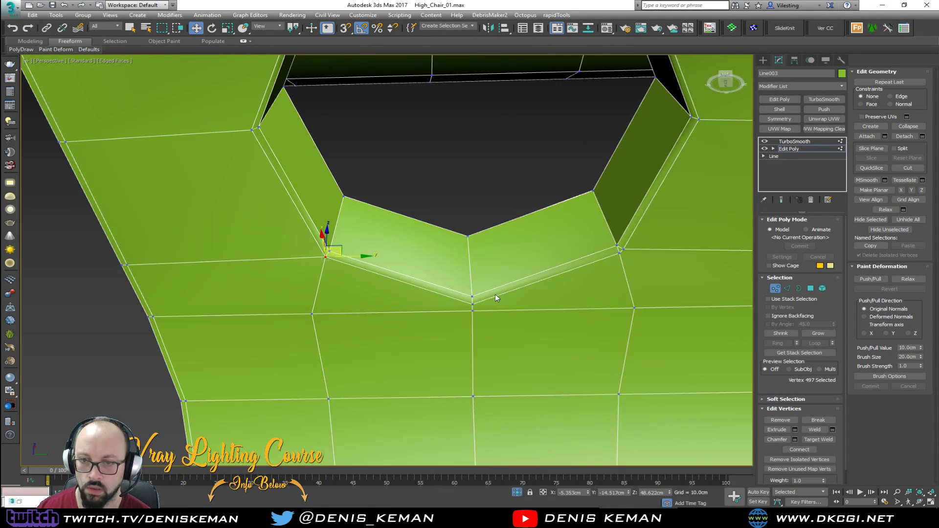
{"action": "middle_click_drag", "start_coordinate": [495, 294], "coordinate": [402, 282]}
{"action": "scroll", "coordinate": [532, 243], "scroll_direction": "up", "scroll_amount": 5}
{"action": "left_click", "coordinate": [522, 236]}
{"action": "left_click", "coordinate": [908, 126]}
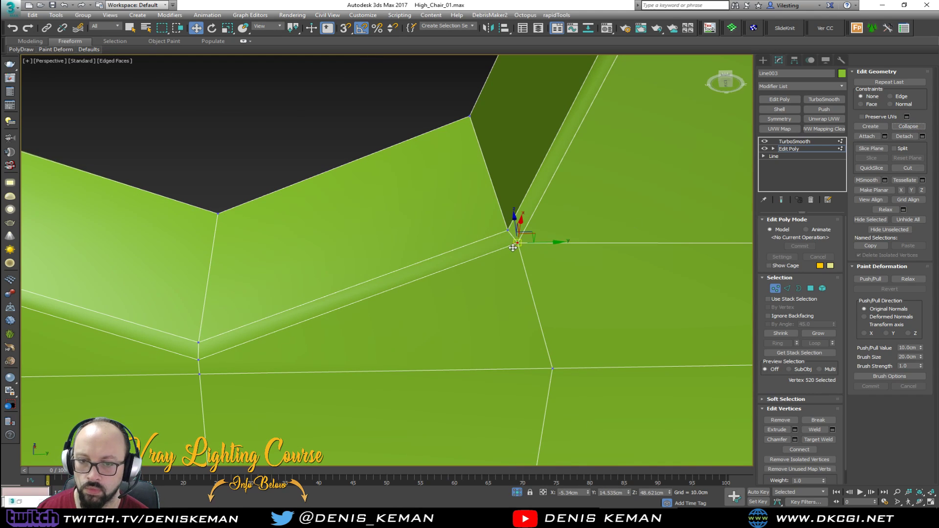
Select the ring of edges running through the hole's inner wall and connect them to add supporting geometry around the wall.
{"action": "scroll", "coordinate": [497, 246], "scroll_direction": "down", "scroll_amount": 8}
{"action": "middle_click_drag", "start_coordinate": [497, 245], "coordinate": [423, 258], "text": "alt"}
{"action": "scroll", "coordinate": [409, 276], "scroll_direction": "up", "scroll_amount": 6}
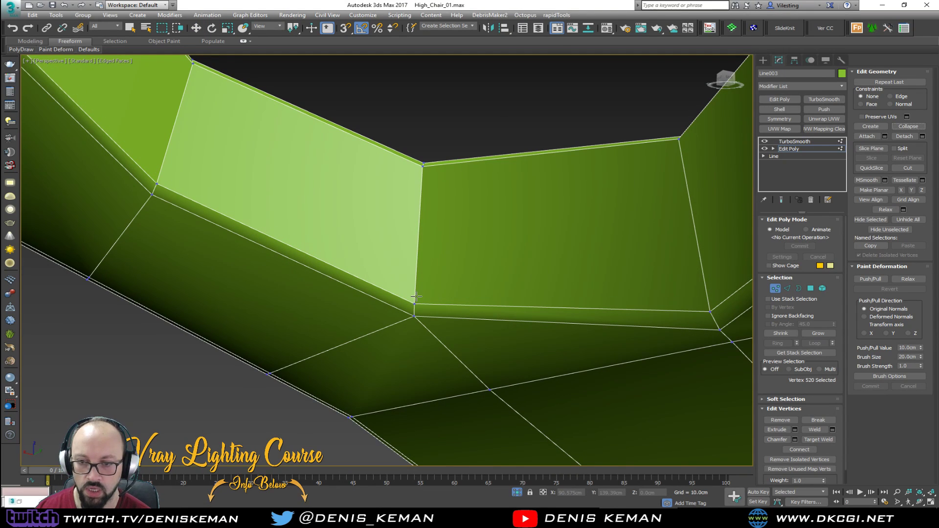
{"action": "middle_click_drag", "start_coordinate": [416, 296], "coordinate": [419, 288], "text": "alt"}
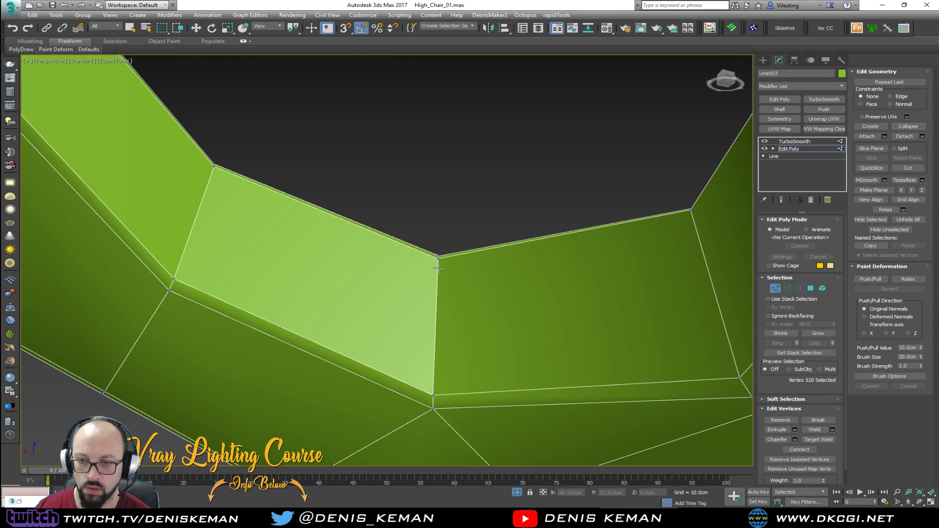
{"action": "key", "text": "2"}
{"action": "left_click", "coordinate": [439, 279]}
{"action": "key", "text": "alt+r"}
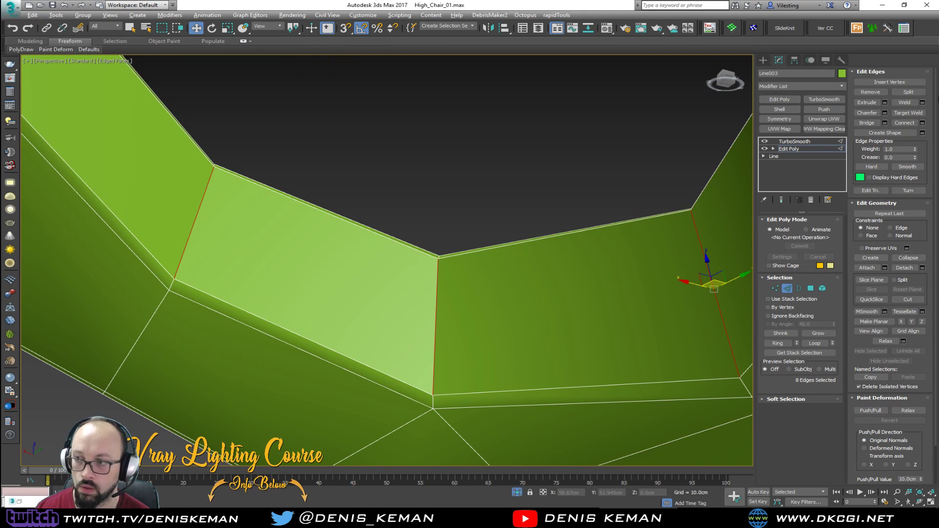
{"action": "left_click", "coordinate": [922, 123]}
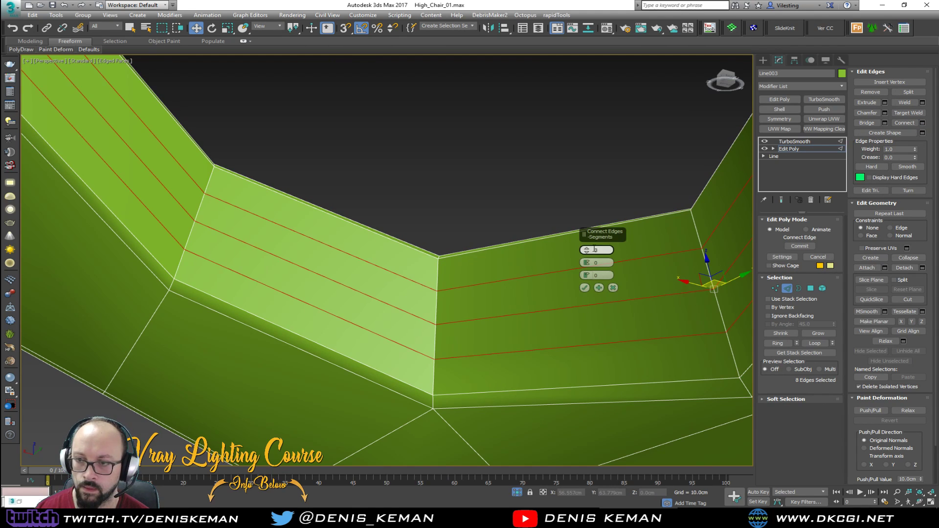
{"action": "left_click_drag", "start_coordinate": [588, 249], "coordinate": [591, 128]}
{"action": "left_click", "coordinate": [585, 287]}
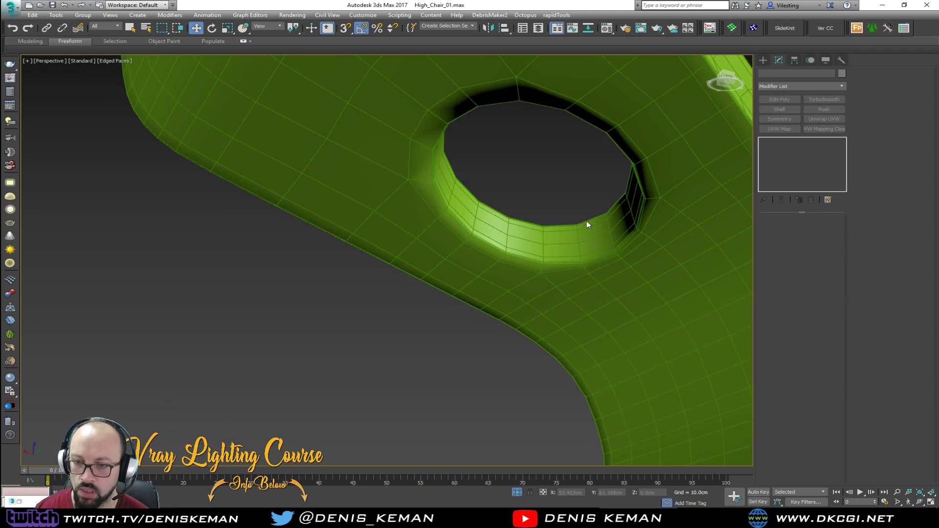
Hide the edged-faces display, set the seat's TurboSmooth iterations to 2 and end the isolation.
{"action": "key", "text": "F4"}
{"action": "scroll", "coordinate": [586, 222], "scroll_direction": "down", "scroll_amount": 3}
{"action": "middle_click_drag", "start_coordinate": [586, 221], "coordinate": [512, 264], "text": "alt"}
{"action": "left_click", "coordinate": [512, 243]}
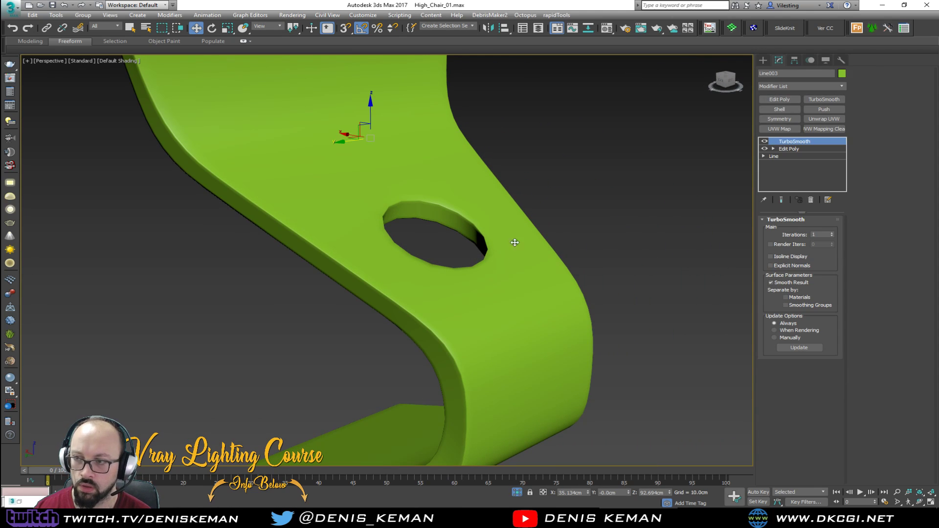
{"action": "left_click", "coordinate": [832, 233]}
{"action": "mouse_move", "coordinate": [509, 216]}
{"action": "middle_mouse_down"}
{"action": "mouse_move", "coordinate": [512, 202]}
{"action": "mouse_move", "coordinate": [511, 216]}
{"action": "middle_mouse_up"}
{"action": "right_click", "coordinate": [512, 215]}
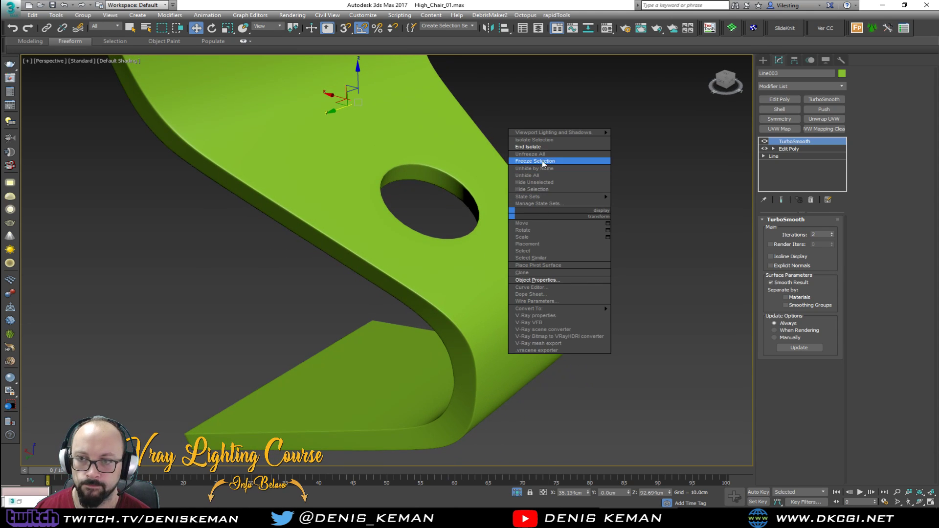
{"action": "left_click", "coordinate": [542, 147]}
{"action": "middle_click_drag", "start_coordinate": [538, 169], "coordinate": [547, 221], "text": "alt"}
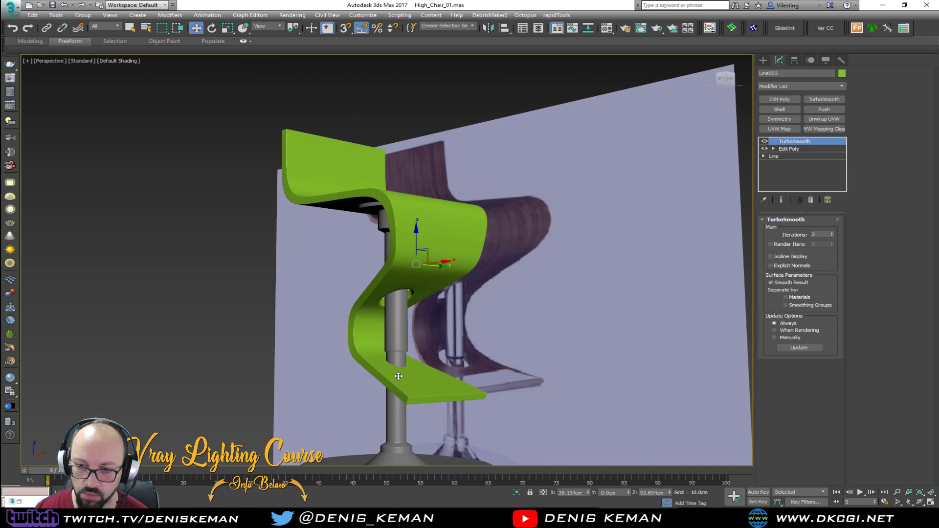
Show edged faces and, at the seat's Edit Poly level, insert an edge loop across the lower footrest section beside the column.
{"action": "scroll", "coordinate": [394, 374], "scroll_direction": "up", "scroll_amount": 6}
{"action": "key", "text": "F4"}
{"action": "middle_click_drag", "start_coordinate": [414, 348], "coordinate": [425, 374], "text": "alt"}
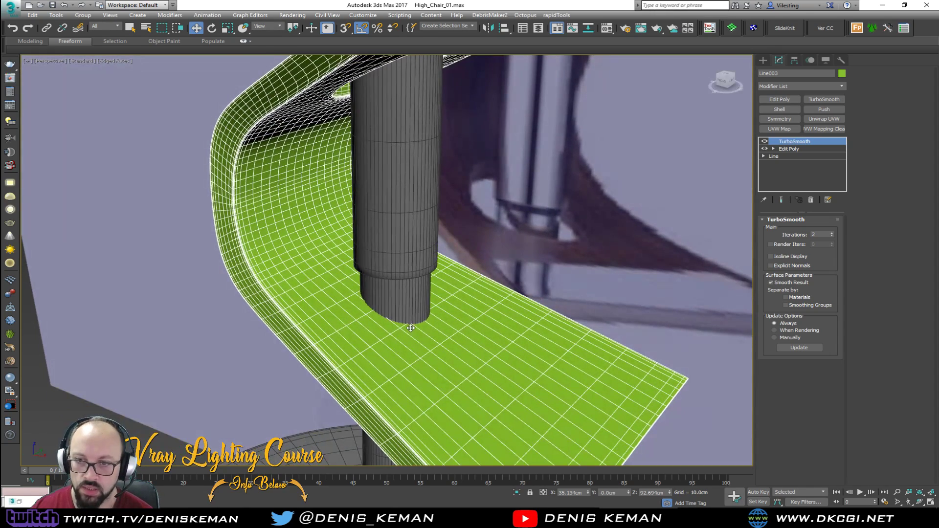
{"action": "scroll", "coordinate": [405, 327], "scroll_direction": "up", "scroll_amount": 2}
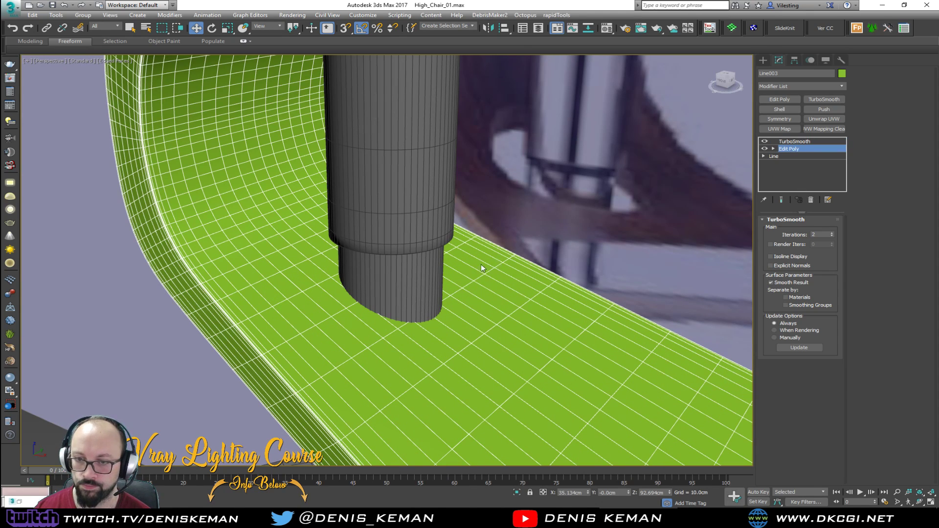
{"action": "left_click_drag", "start_coordinate": [458, 276], "coordinate": [479, 297], "text": "alt"}
{"action": "middle_click_drag", "start_coordinate": [458, 276], "coordinate": [490, 291], "text": "alt"}
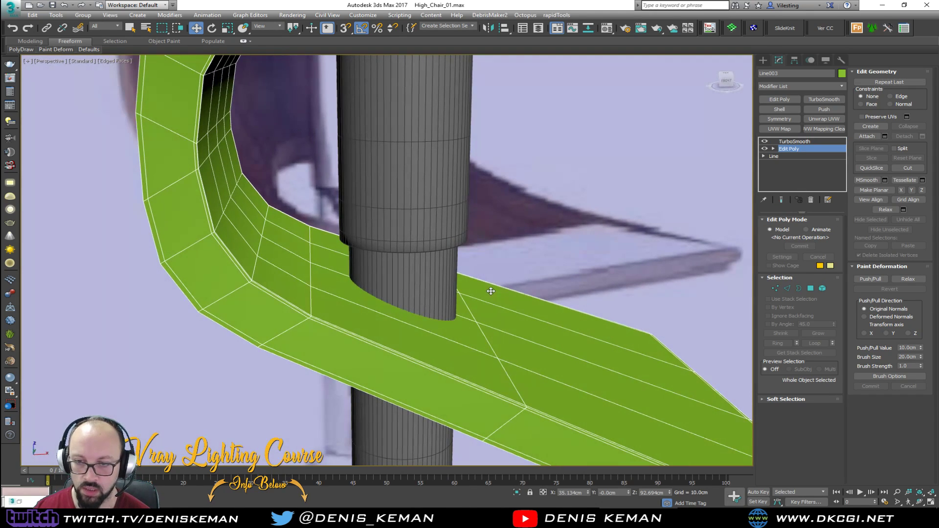
{"action": "key", "text": "alt+s"}
{"action": "left_click", "coordinate": [407, 338]}
{"action": "right_click", "coordinate": [411, 336]}
{"action": "mouse_move", "coordinate": [417, 329]}
{"action": "middle_mouse_down", "text": "alt"}
{"action": "mouse_move", "coordinate": [424, 342]}
{"action": "mouse_move", "coordinate": [422, 330]}
{"action": "middle_mouse_up", "text": "alt"}
Delete the four top and four underside polygons of the footrest section where the column passes through.
{"action": "key", "text": "4"}
{"action": "left_click", "coordinate": [422, 333]}
{"action": "left_click", "coordinate": [444, 317], "text": "ctrl"}
{"action": "left_click", "coordinate": [397, 282], "text": "ctrl"}
{"action": "left_click", "coordinate": [361, 308], "text": "ctrl"}
{"action": "middle_click_drag", "start_coordinate": [368, 320], "coordinate": [407, 297], "text": "alt"}
{"action": "left_click", "coordinate": [414, 291], "text": "ctrl"}
{"action": "left_click", "coordinate": [353, 284], "text": "ctrl"}
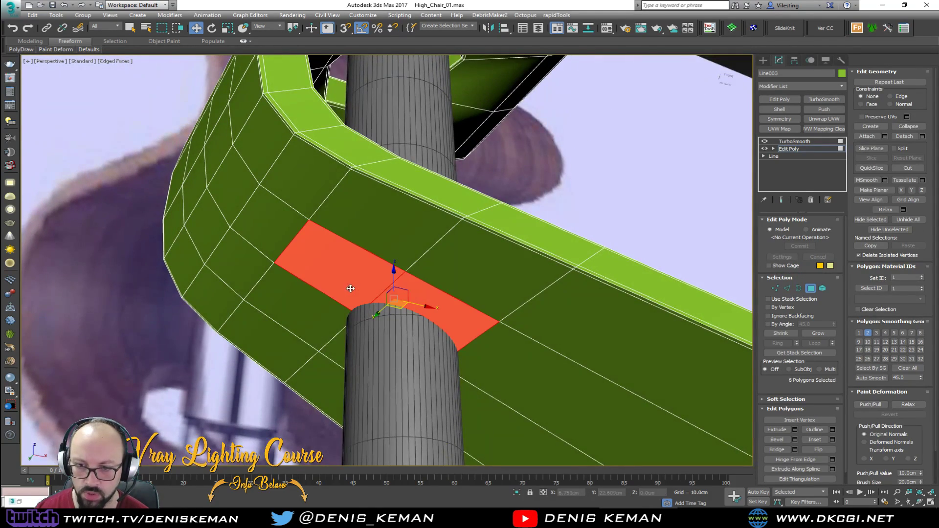
{"action": "left_click", "coordinate": [323, 312], "text": "ctrl"}
{"action": "left_click", "coordinate": [375, 351], "text": "ctrl"}
{"action": "key", "text": "Delete"}
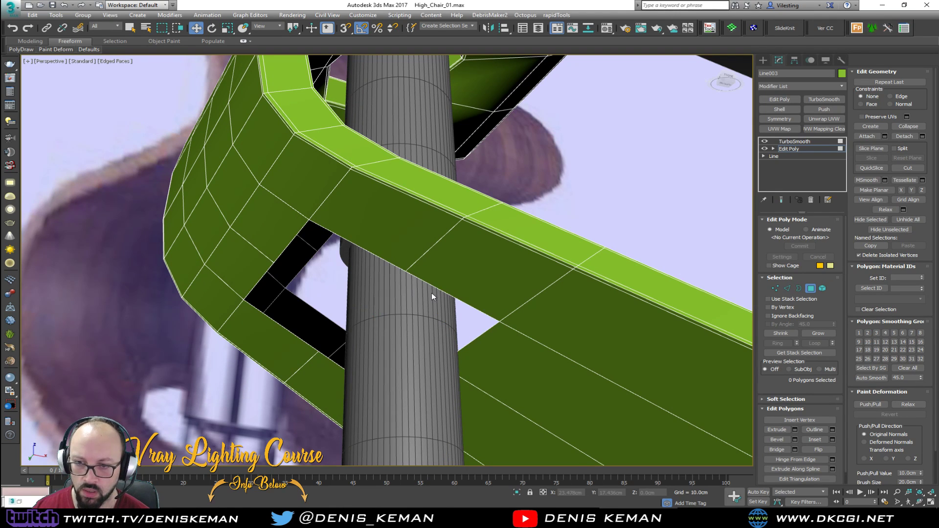
Regularize the footrest's top hole border with fastEdgeLoopRegularizer and scale it uniformly to 60%.
{"action": "key", "text": "2"}
{"action": "key", "text": "3"}
{"action": "left_click", "coordinate": [477, 337]}
{"action": "middle_click_drag", "start_coordinate": [491, 342], "coordinate": [447, 371], "text": "alt"}
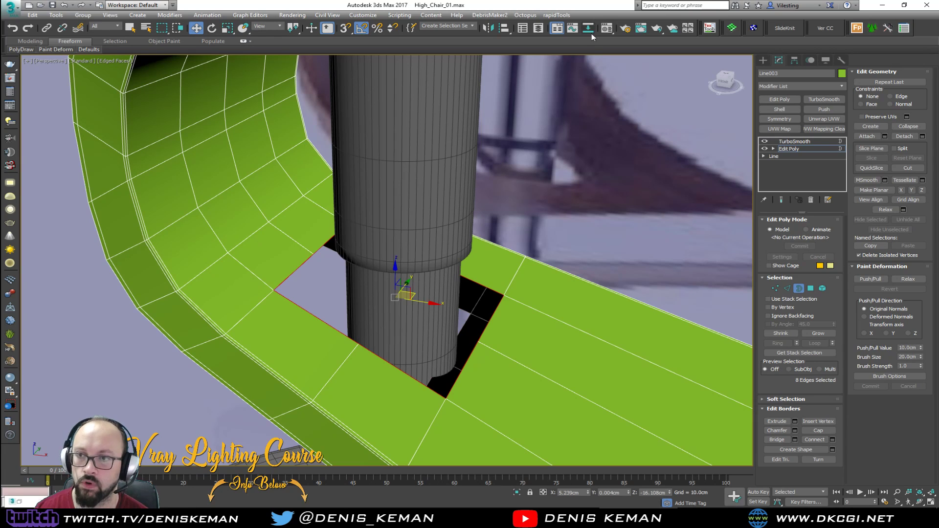
{"action": "left_click", "coordinate": [552, 14]}
{"action": "mouse_move", "coordinate": [572, 53]}
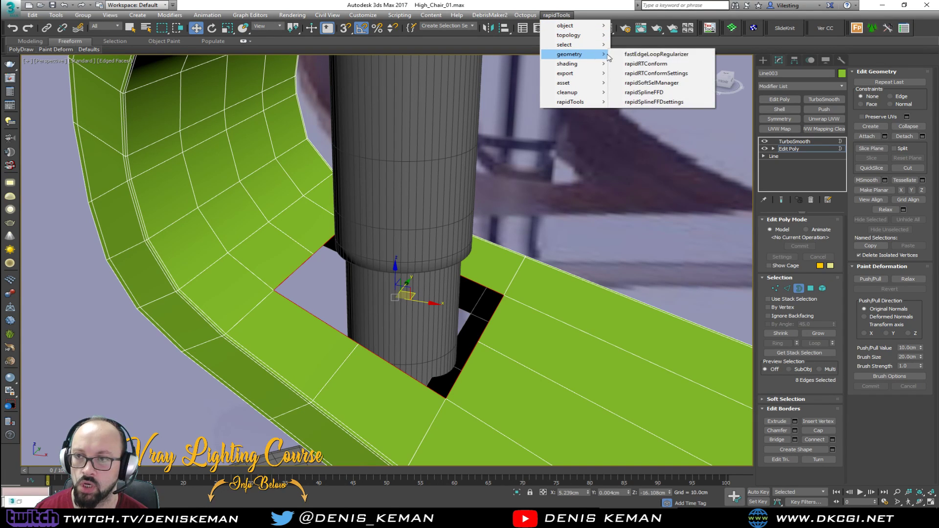
{"action": "left_click", "coordinate": [656, 54]}
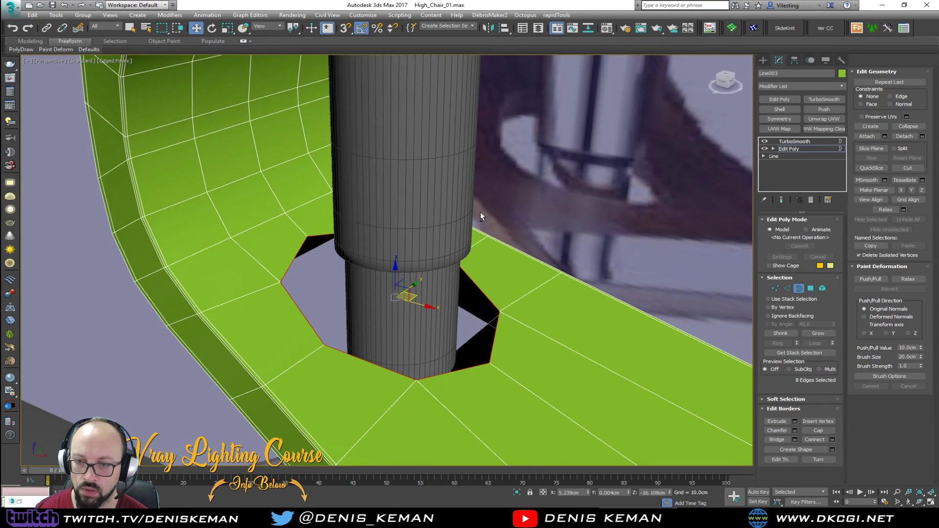
{"action": "key", "text": "r"}
{"action": "left_click_drag", "start_coordinate": [397, 295], "coordinate": [403, 330]}
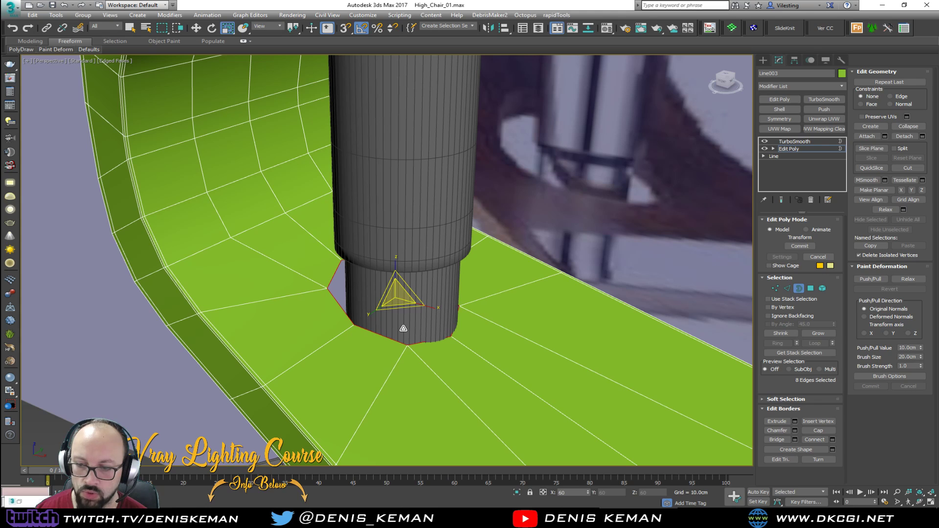
Select the border of the footrest's underside hole and regularize it with fastEdgeLoopRegularizer.
{"action": "middle_click_drag", "start_coordinate": [403, 328], "coordinate": [447, 280], "text": "alt"}
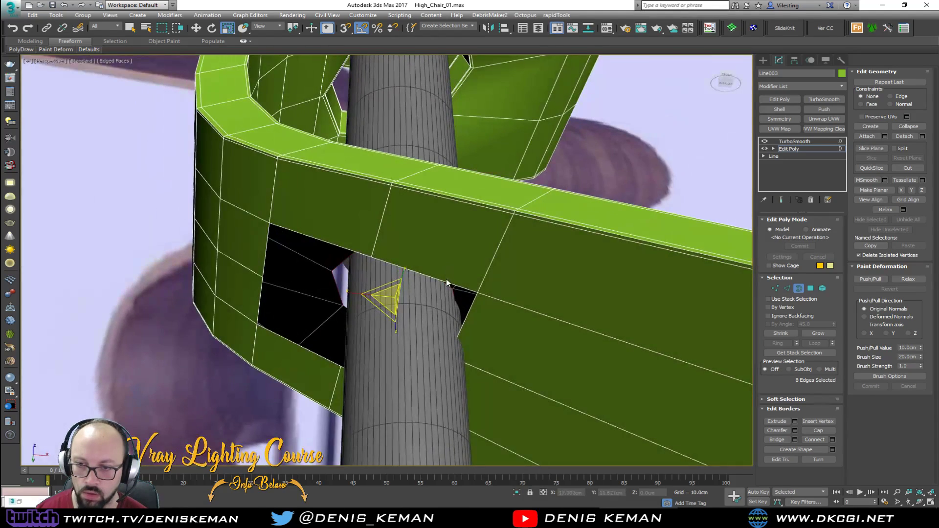
{"action": "left_click", "coordinate": [556, 15]}
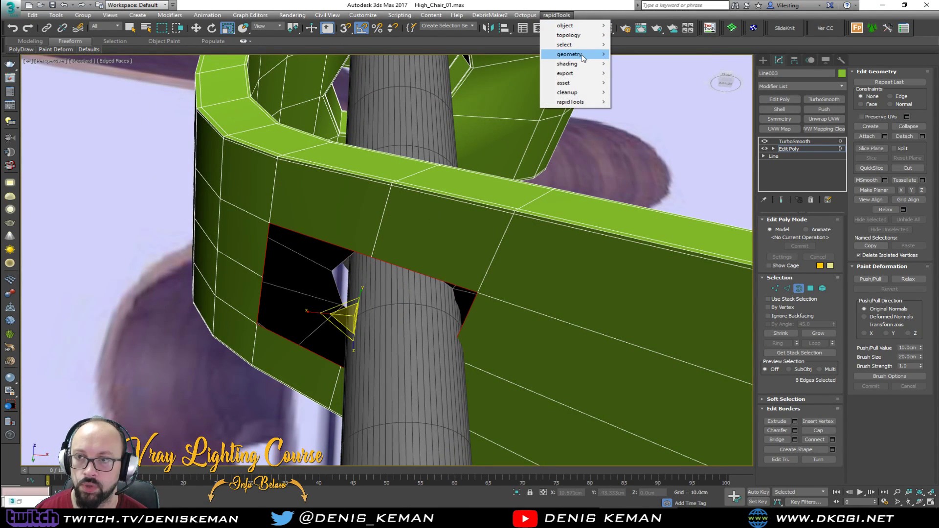
{"action": "mouse_move", "coordinate": [572, 54]}
{"action": "left_click", "coordinate": [673, 55]}
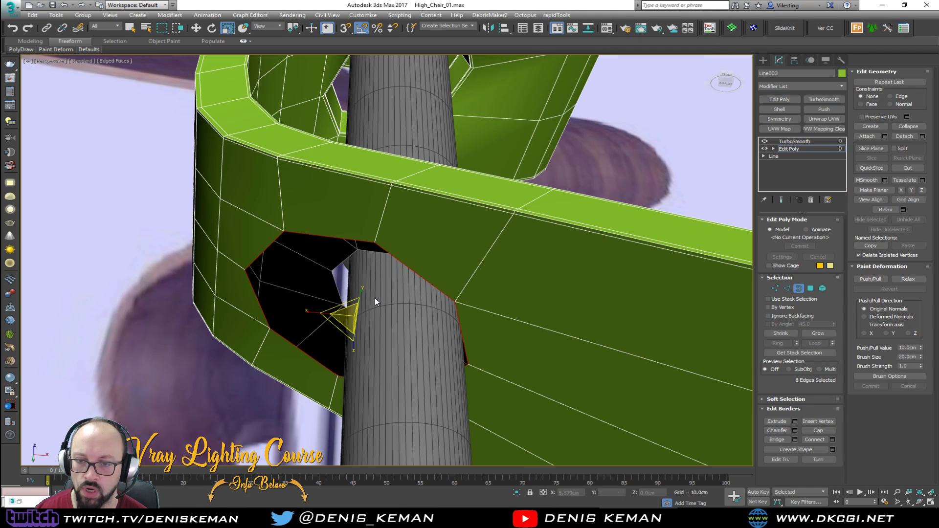
Scale the border of the footrest's underside hole uniformly to 60% and shift it along the sloped underside in the Front view.
{"action": "left_click_drag", "start_coordinate": [350, 311], "coordinate": [353, 338]}
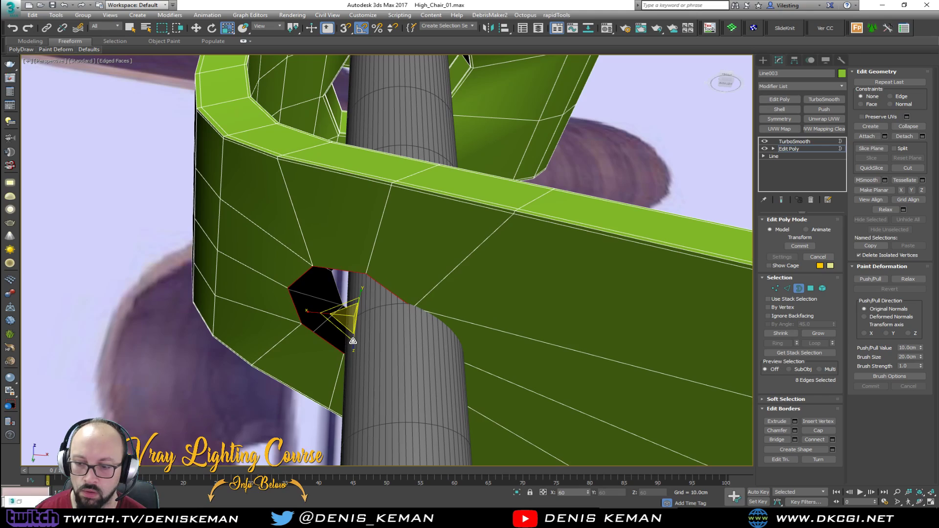
{"action": "middle_click_drag", "start_coordinate": [351, 324], "coordinate": [395, 338], "text": "alt"}
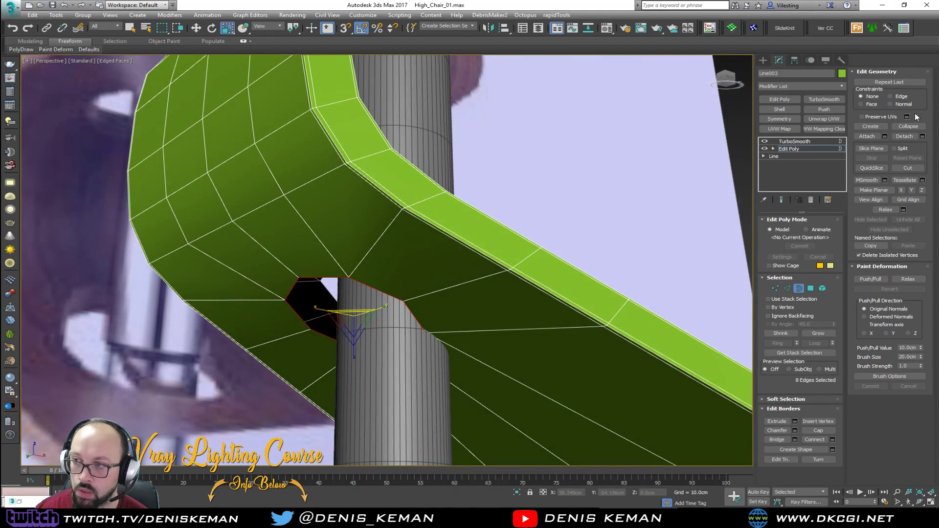
{"action": "key", "text": "w"}
{"action": "left_click", "coordinate": [373, 322]}
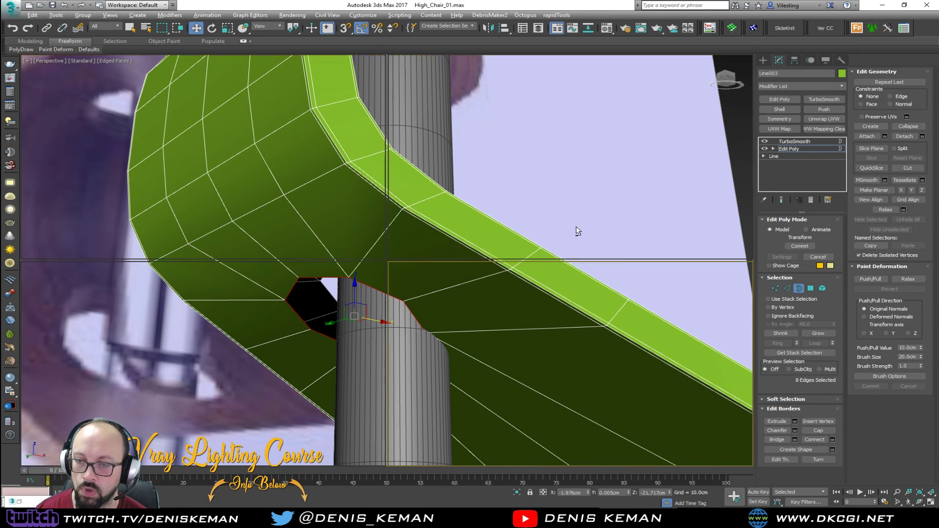
{"action": "key", "text": "alt+w"}
{"action": "middle_click", "coordinate": [526, 192]}
{"action": "key", "text": "z"}
{"action": "middle_click_drag", "start_coordinate": [528, 194], "coordinate": [537, 141]}
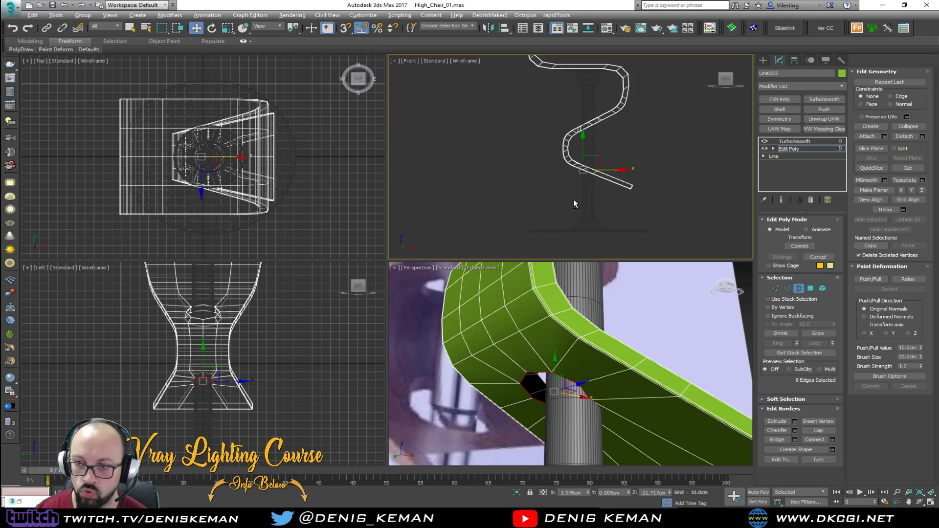
{"action": "key", "text": "alt+w"}
{"action": "scroll", "coordinate": [438, 272], "scroll_direction": "up", "scroll_amount": 10}
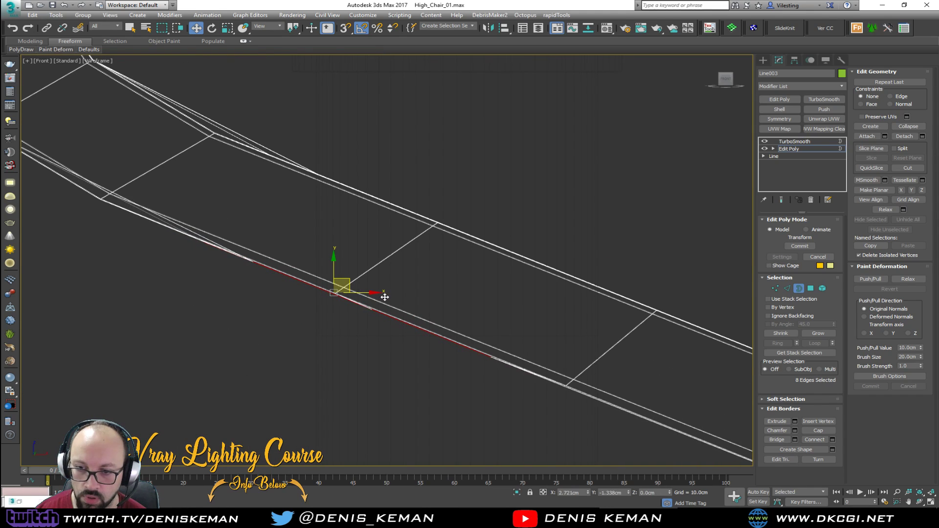
{"action": "key", "text": "alt+w"}
{"action": "middle_click", "coordinate": [407, 315]}
{"action": "key", "text": "alt+w"}
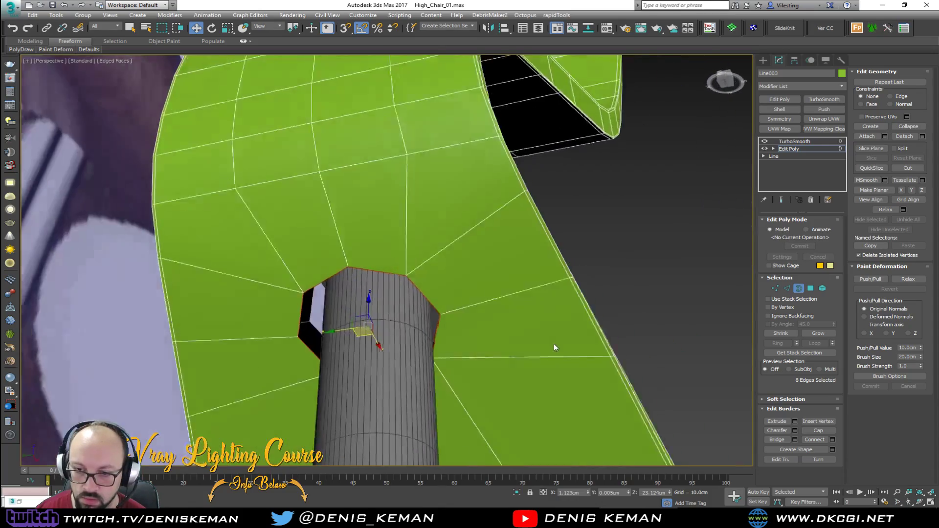
Isolate the seat and move the underside hole border into line with the footrest's top hole.
{"action": "middle_click_drag", "start_coordinate": [593, 341], "coordinate": [494, 353], "text": "alt"}
{"action": "key", "text": "alt+q"}
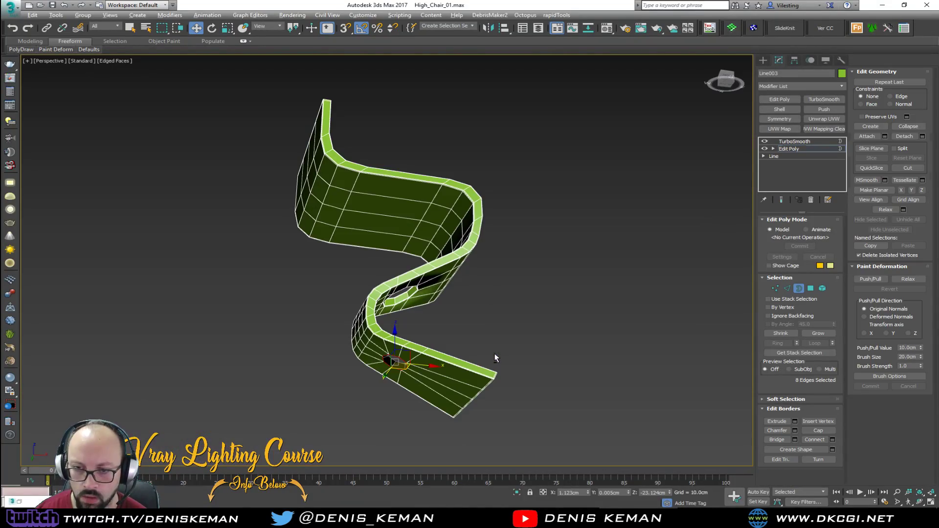
{"action": "scroll", "coordinate": [444, 350], "scroll_direction": "up", "scroll_amount": 10}
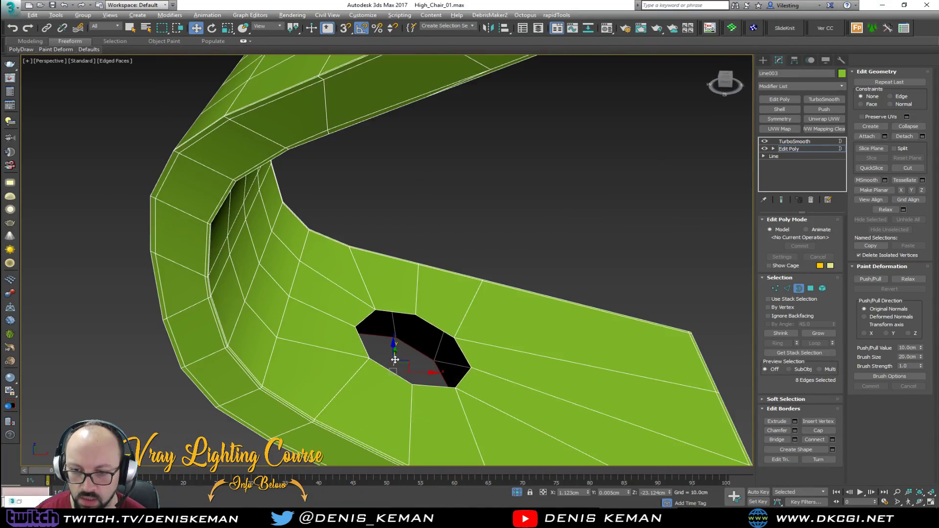
{"action": "middle_click_drag", "start_coordinate": [404, 309], "coordinate": [403, 289], "text": "alt"}
{"action": "middle_click_drag", "start_coordinate": [404, 362], "coordinate": [383, 369], "text": "alt"}
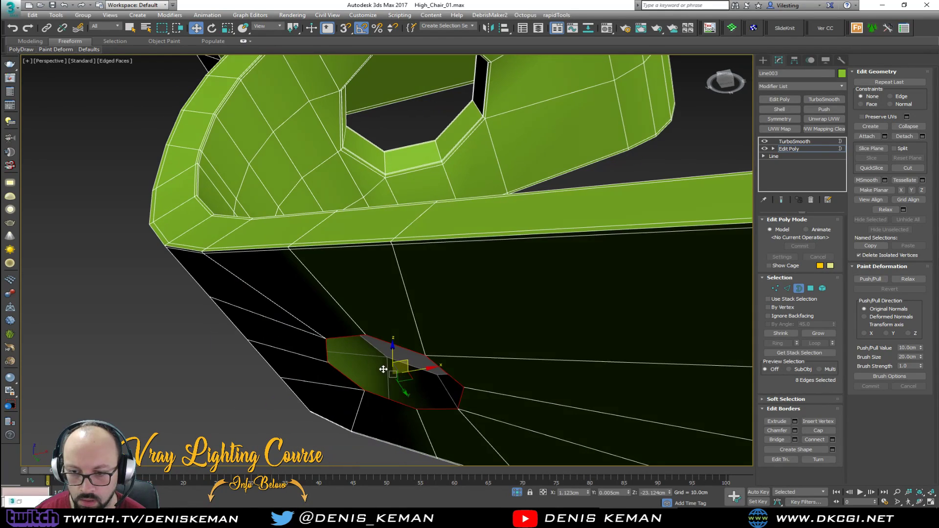
{"action": "left_click_drag", "start_coordinate": [406, 364], "coordinate": [424, 377]}
Select both the top and underside hole borders of the footrest and bridge them into an inner wall.
{"action": "middle_click_drag", "start_coordinate": [416, 353], "coordinate": [532, 410], "text": "alt"}
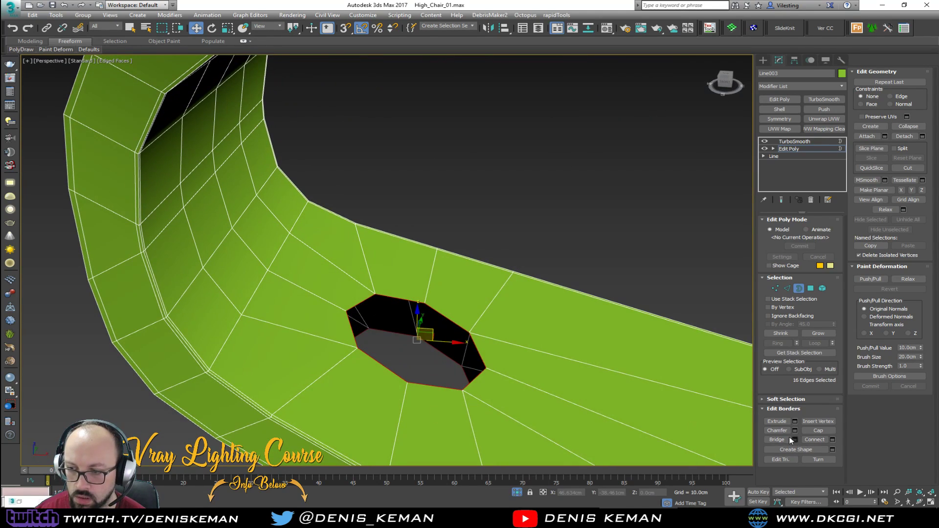
{"action": "mouse_move", "coordinate": [470, 322]}
{"action": "middle_mouse_down", "text": "alt"}
{"action": "mouse_move", "coordinate": [477, 318]}
{"action": "mouse_move", "coordinate": [450, 335]}
{"action": "mouse_move", "coordinate": [473, 320]}
{"action": "middle_mouse_up", "text": "alt"}
{"action": "right_click", "coordinate": [472, 316]}
End isolation and move both hole rims together so the footrest's hole is centered around the support column.
{"action": "key", "text": "alt+q"}
{"action": "middle_click_drag", "start_coordinate": [502, 249], "coordinate": [470, 299], "text": "alt"}
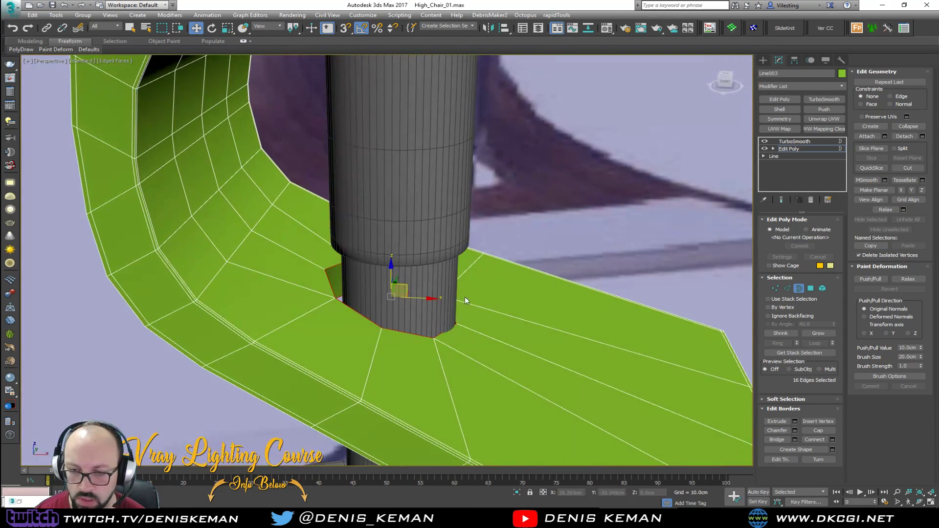
{"action": "left_click_drag", "start_coordinate": [408, 284], "coordinate": [417, 290]}
Isolate the seat again and chamfer the footrest hole's two rim loops by 0.5 cm with 1 segment.
{"action": "middle_click_drag", "start_coordinate": [417, 290], "coordinate": [707, 316], "text": "alt"}
{"action": "scroll", "coordinate": [684, 313], "scroll_direction": "down", "scroll_amount": 8}
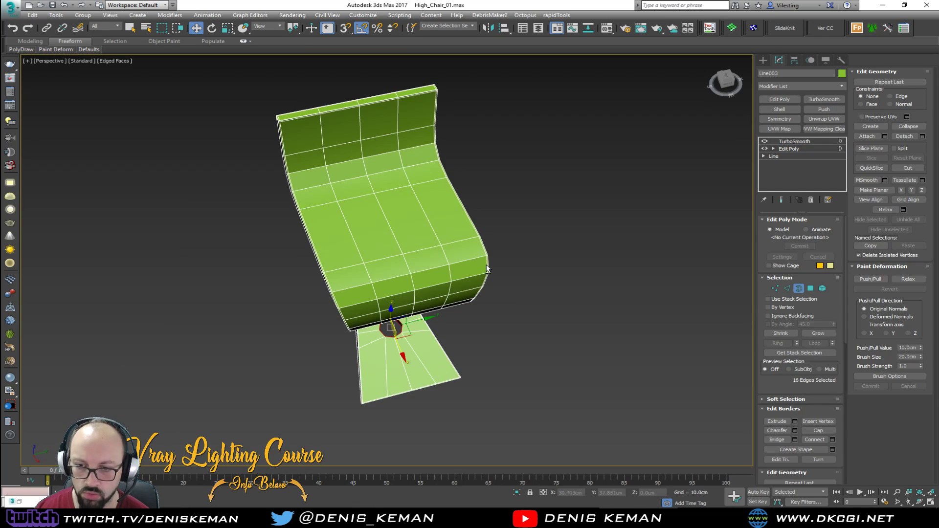
{"action": "scroll", "coordinate": [440, 294], "scroll_direction": "up", "scroll_amount": 10}
{"action": "scroll", "coordinate": [396, 321], "scroll_direction": "down", "scroll_amount": 7}
{"action": "middle_click_drag", "start_coordinate": [396, 320], "coordinate": [401, 309], "text": "alt"}
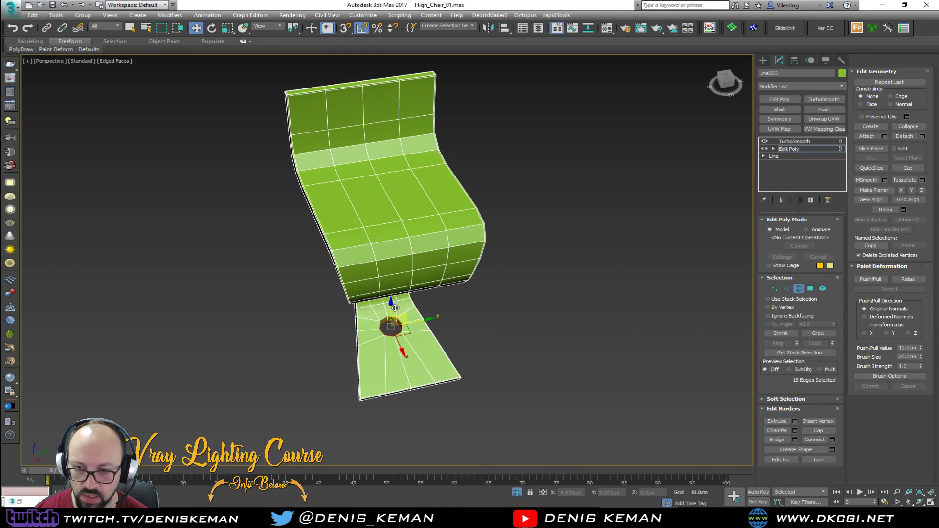
{"action": "scroll", "coordinate": [389, 335], "scroll_direction": "up", "scroll_amount": 10}
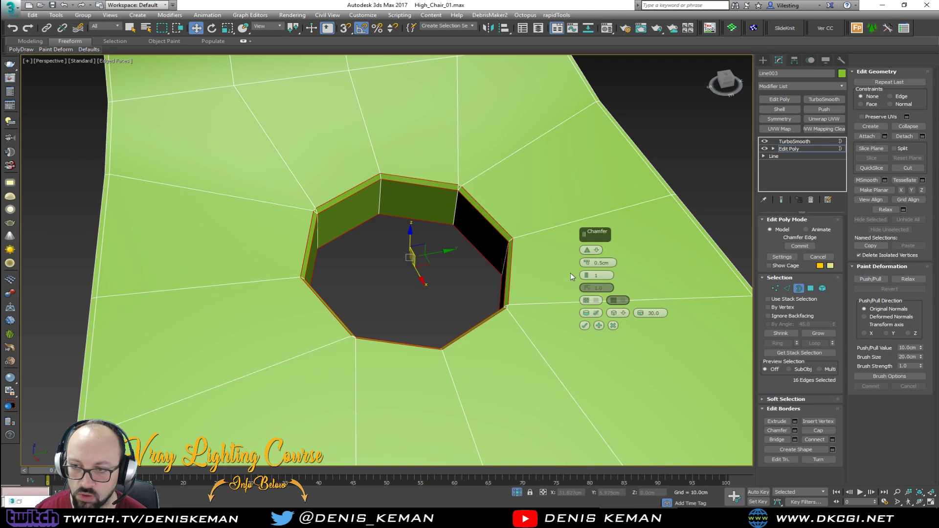
{"action": "left_click", "coordinate": [585, 326]}
Collapse the doubled chamfer vertices into single ones at three corners of the footrest's top hole rim.
{"action": "key", "text": "1"}
{"action": "scroll", "coordinate": [321, 210], "scroll_direction": "up", "scroll_amount": 5}
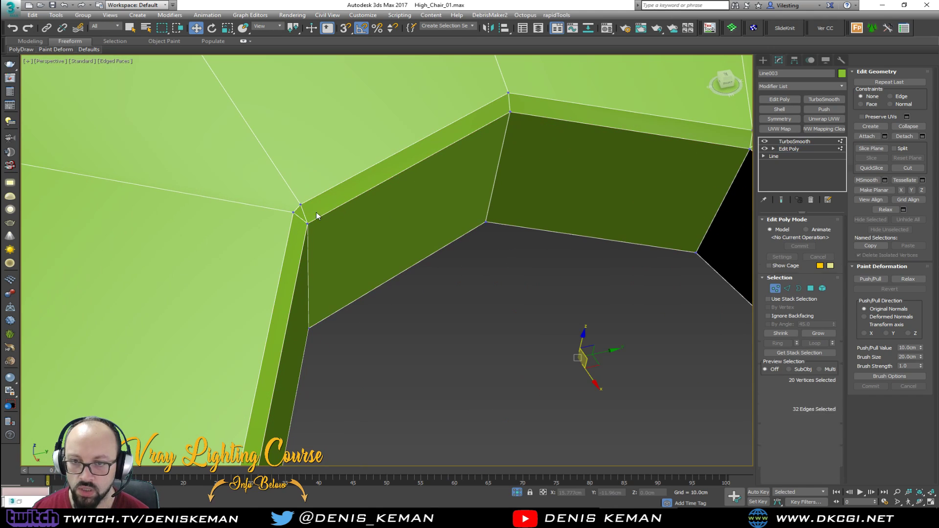
{"action": "left_click_drag", "start_coordinate": [304, 197], "coordinate": [288, 217]}
{"action": "middle_click_drag", "start_coordinate": [489, 191], "coordinate": [343, 220]}
{"action": "scroll", "coordinate": [343, 220], "scroll_direction": "down", "scroll_amount": 2}
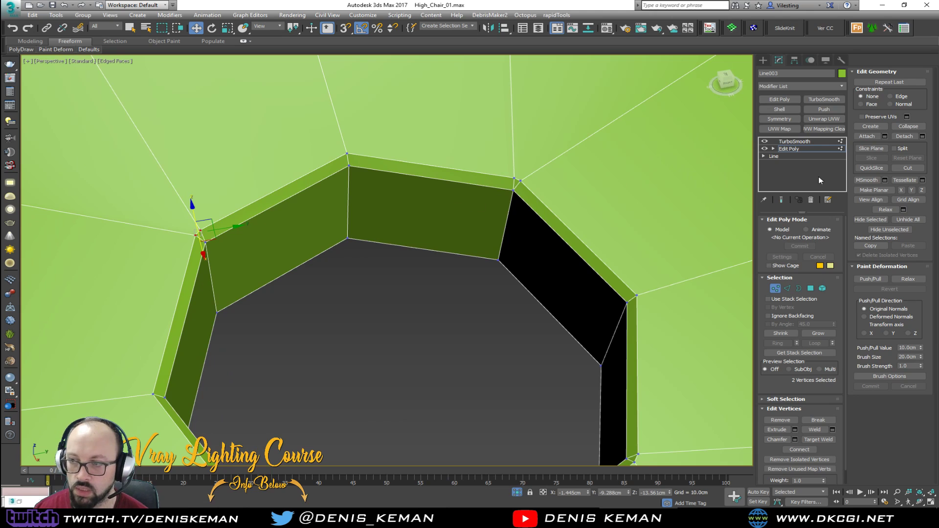
{"action": "left_click", "coordinate": [908, 127]}
{"action": "left_click_drag", "start_coordinate": [502, 181], "coordinate": [502, 182]}
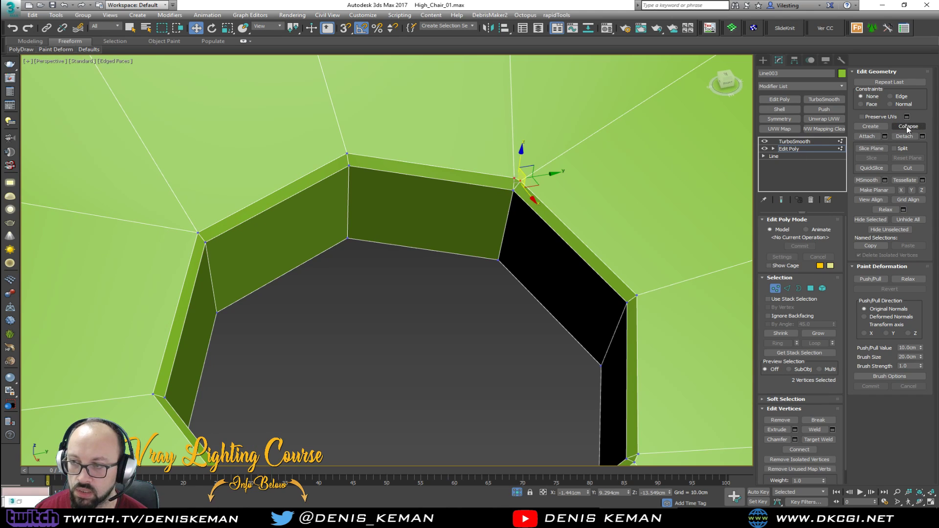
{"action": "key", "text": "F3"}
{"action": "left_click", "coordinate": [908, 126]}
{"action": "key", "text": "F3"}
{"action": "middle_click_drag", "start_coordinate": [651, 443], "coordinate": [616, 325]}
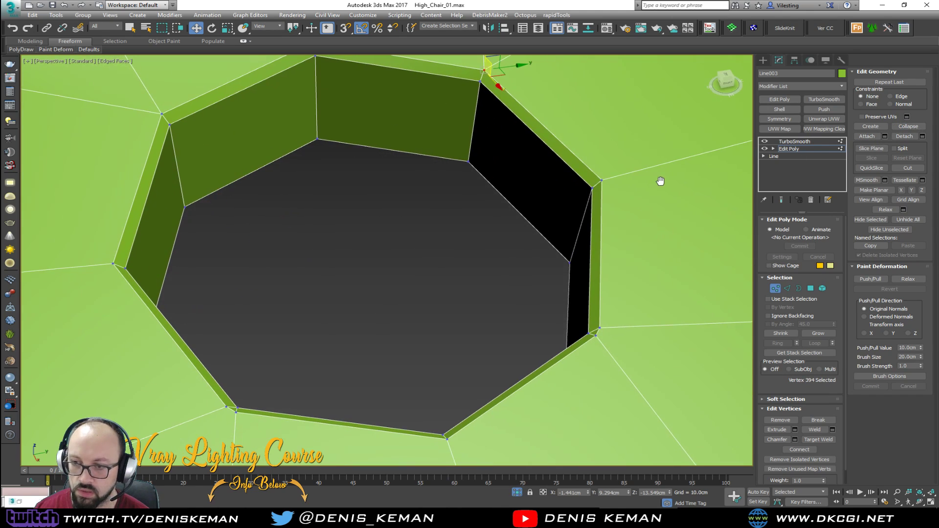
{"action": "left_click_drag", "start_coordinate": [594, 343], "coordinate": [594, 343]}
{"action": "left_click", "coordinate": [905, 126]}
Collapse the doubled vertices at the remaining split corner of the footrest's top hole rim.
{"action": "middle_click_drag", "start_coordinate": [704, 169], "coordinate": [210, 339]}
{"action": "key", "text": "F3"}
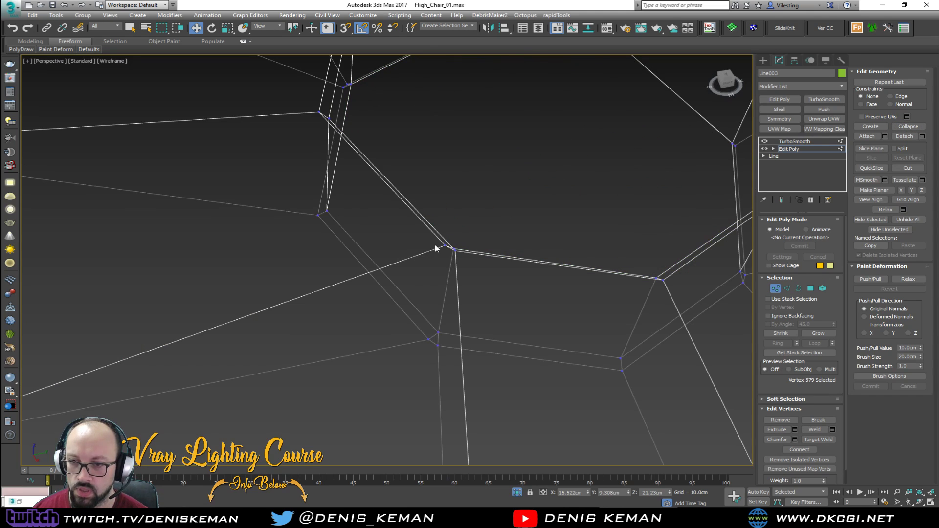
{"action": "left_click", "coordinate": [442, 242]}
{"action": "middle_click_drag", "start_coordinate": [442, 242], "coordinate": [429, 247], "text": "alt"}
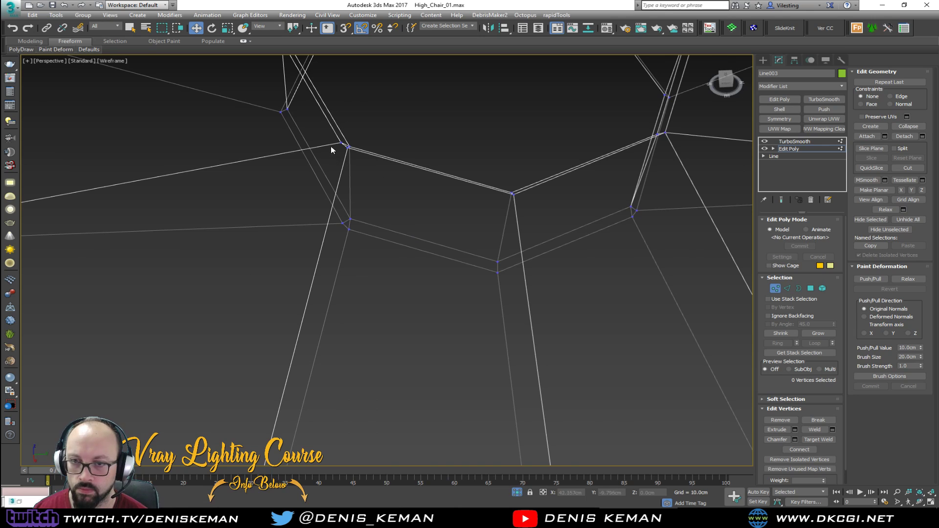
{"action": "left_click_drag", "start_coordinate": [348, 152], "coordinate": [348, 151]}
{"action": "middle_click_drag", "start_coordinate": [348, 152], "coordinate": [352, 146], "text": "alt"}
{"action": "key", "text": "F3"}
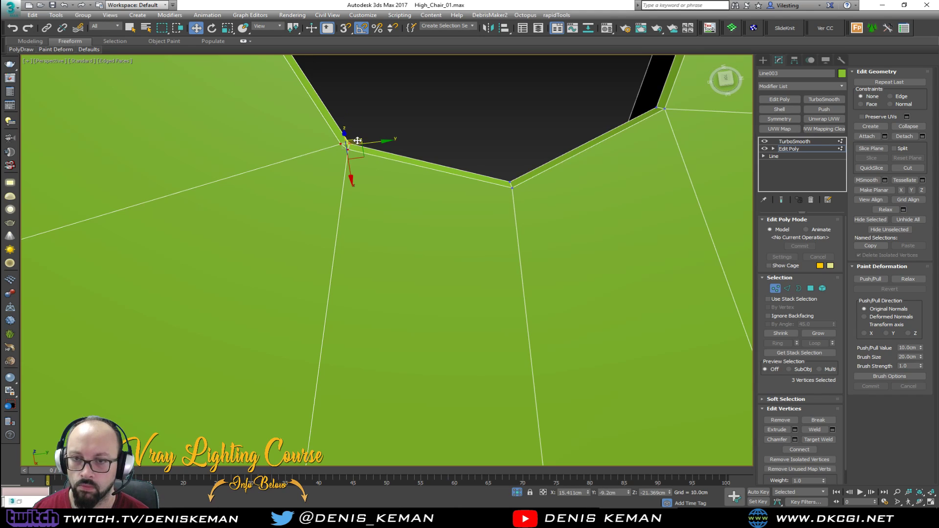
{"action": "left_click", "coordinate": [907, 118]}
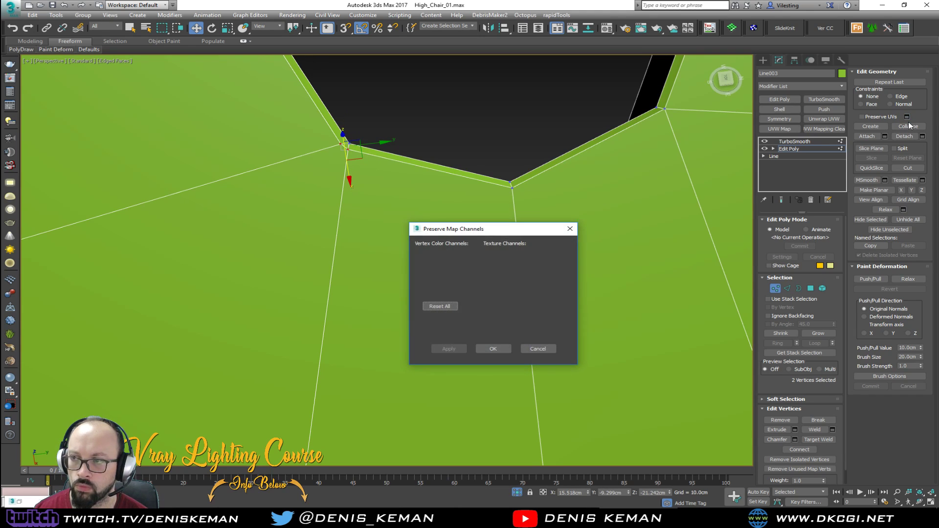
{"action": "left_click", "coordinate": [538, 349]}
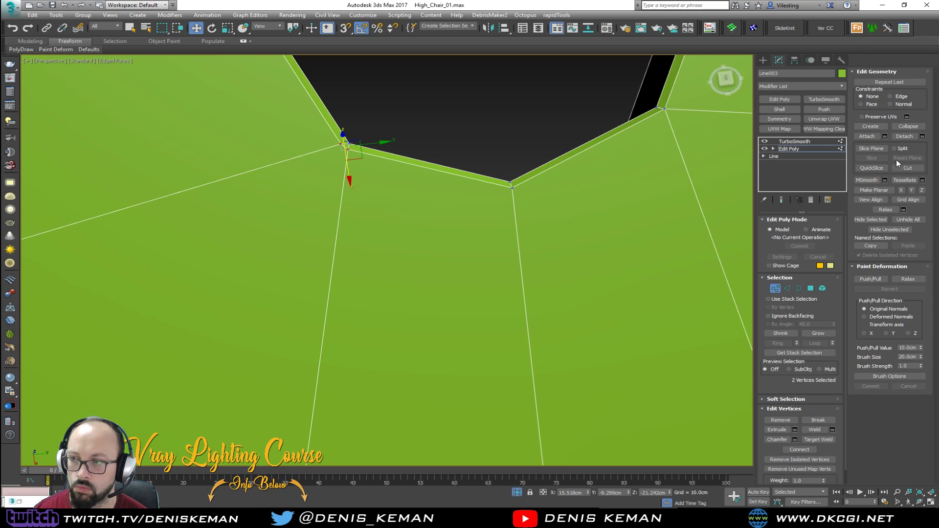
{"action": "left_click", "coordinate": [915, 129]}
Collapse the doubled chamfer vertices at the four split corners of the footrest's underside hole rim.
{"action": "middle_click_drag", "start_coordinate": [353, 252], "coordinate": [462, 210], "text": "alt"}
{"action": "left_click", "coordinate": [334, 265]}
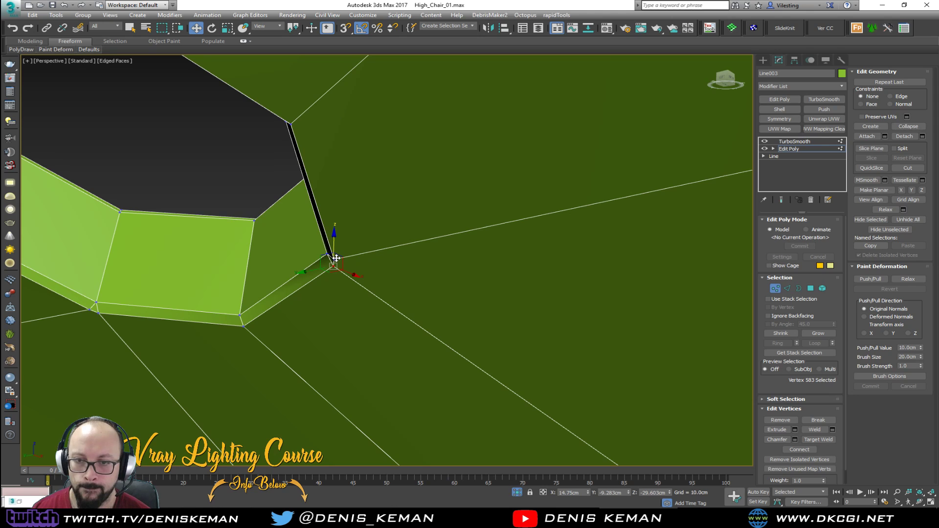
{"action": "left_click", "coordinate": [337, 259], "text": "ctrl"}
{"action": "middle_click_drag", "start_coordinate": [336, 260], "coordinate": [386, 279], "text": "alt"}
{"action": "left_click", "coordinate": [905, 128]}
{"action": "middle_click_drag", "start_coordinate": [562, 245], "coordinate": [254, 274], "text": "alt"}
{"action": "left_click", "coordinate": [215, 271]}
{"action": "left_click", "coordinate": [220, 277], "text": "ctrl"}
{"action": "left_click", "coordinate": [909, 128]}
{"action": "middle_click_drag", "start_coordinate": [325, 230], "coordinate": [327, 125], "text": "alt"}
{"action": "left_click_drag", "start_coordinate": [333, 72], "coordinate": [321, 78]}
{"action": "left_click", "coordinate": [918, 129]}
{"action": "middle_click_drag", "start_coordinate": [636, 133], "coordinate": [593, 130]}
{"action": "left_click_drag", "start_coordinate": [443, 170], "coordinate": [432, 158]}
{"action": "left_click", "coordinate": [916, 128]}
Select the ring of vertical edges inside the footrest hole and connect them with 2 segments and a pinch of 90.
{"action": "middle_click_drag", "start_coordinate": [440, 330], "coordinate": [594, 281]}
{"action": "key", "text": "2"}
{"action": "left_click", "coordinate": [476, 361]}
{"action": "key", "text": "alt+r"}
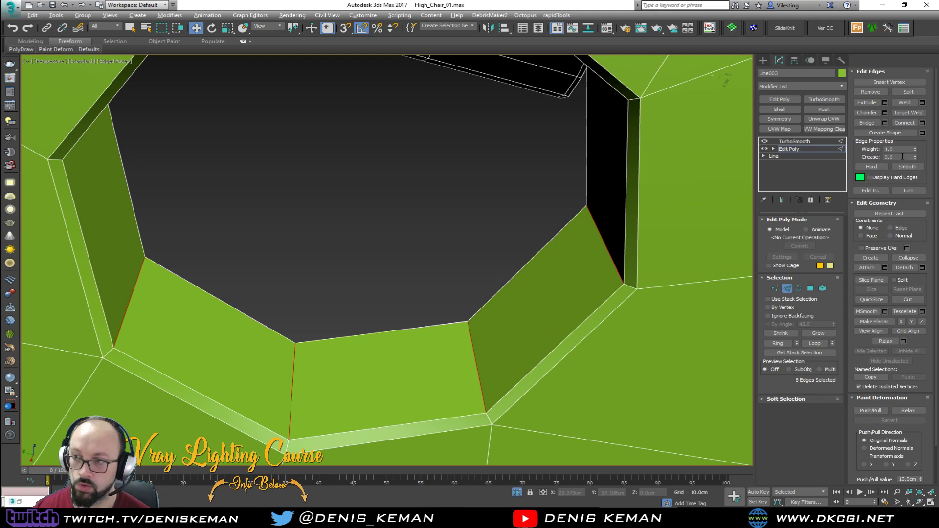
{"action": "left_click", "coordinate": [923, 124]}
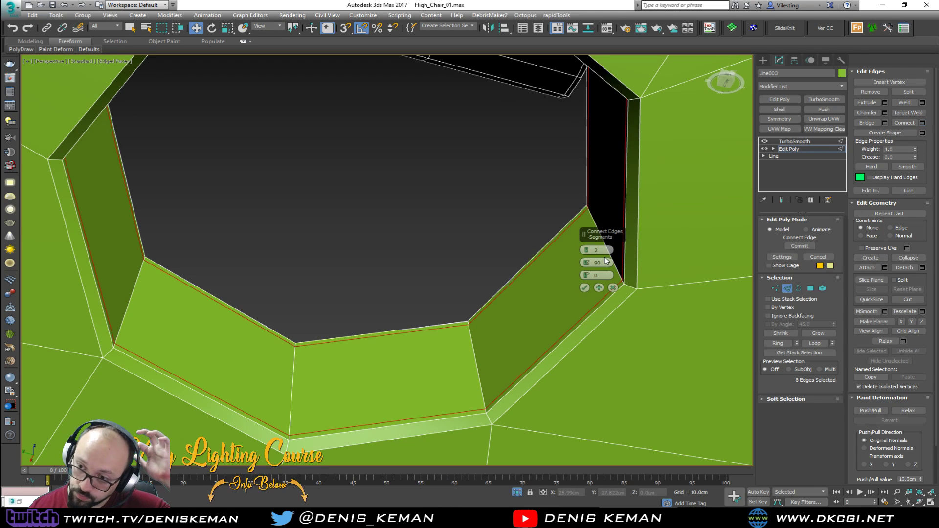
{"action": "left_click", "coordinate": [585, 289]}
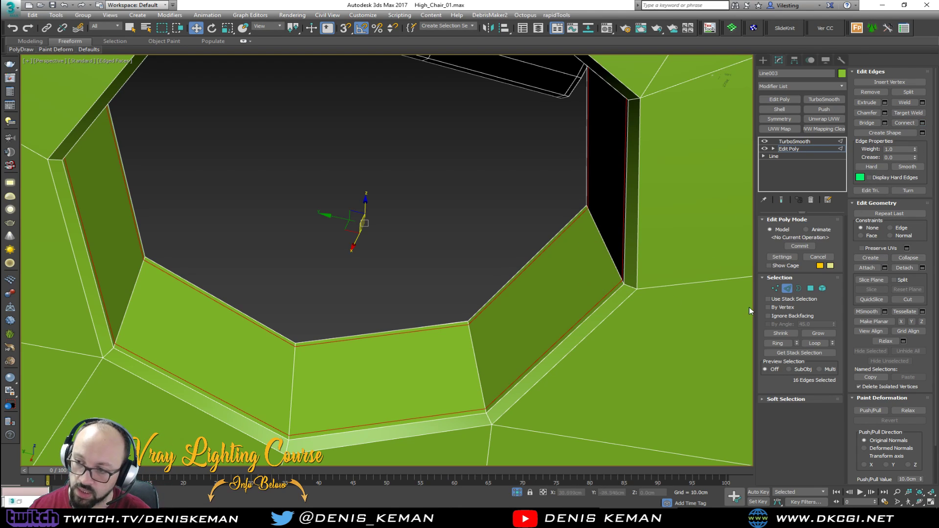
Leave edge editing, deselect the smoothed seat and end isolation to bring back the rest of the chair.
{"action": "left_click", "coordinate": [789, 288]}
{"action": "left_click", "coordinate": [457, 247]}
{"action": "scroll", "coordinate": [476, 272], "scroll_direction": "down", "scroll_amount": 7}
{"action": "scroll", "coordinate": [477, 272], "scroll_direction": "down", "scroll_amount": 4}
{"action": "right_click", "coordinate": [477, 272]}
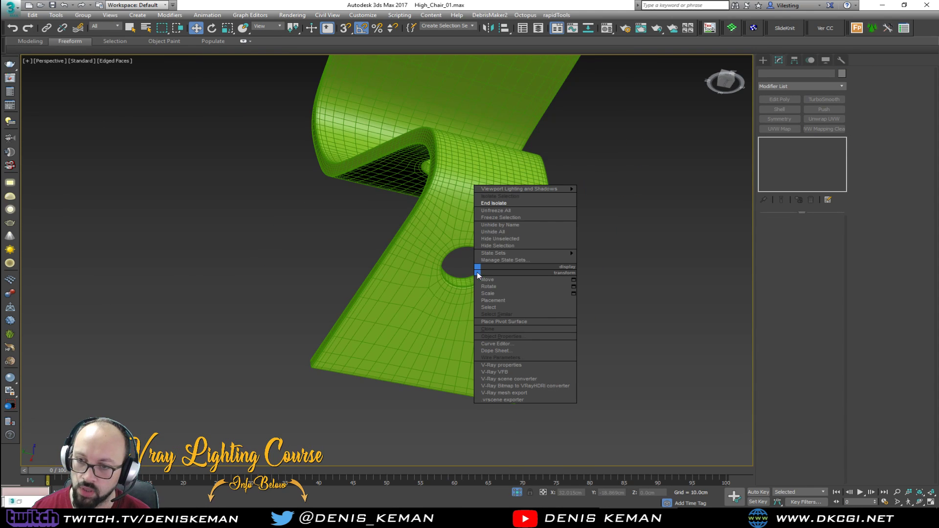
{"action": "left_click", "coordinate": [507, 203]}
Turn off edged faces and examine the smoothed seat and footrest around the column against the reference image.
{"action": "scroll", "coordinate": [486, 247], "scroll_direction": "down", "scroll_amount": 3}
{"action": "scroll", "coordinate": [486, 247], "scroll_direction": "down", "scroll_amount": 7}
{"action": "middle_click_drag", "start_coordinate": [480, 244], "coordinate": [189, 226], "text": "alt"}
{"action": "scroll", "coordinate": [394, 234], "scroll_direction": "up", "scroll_amount": 5}
{"action": "key", "text": "F4"}
{"action": "scroll", "coordinate": [398, 246], "scroll_direction": "up", "scroll_amount": 3}
{"action": "middle_click_drag", "start_coordinate": [398, 242], "coordinate": [431, 261], "text": "alt"}
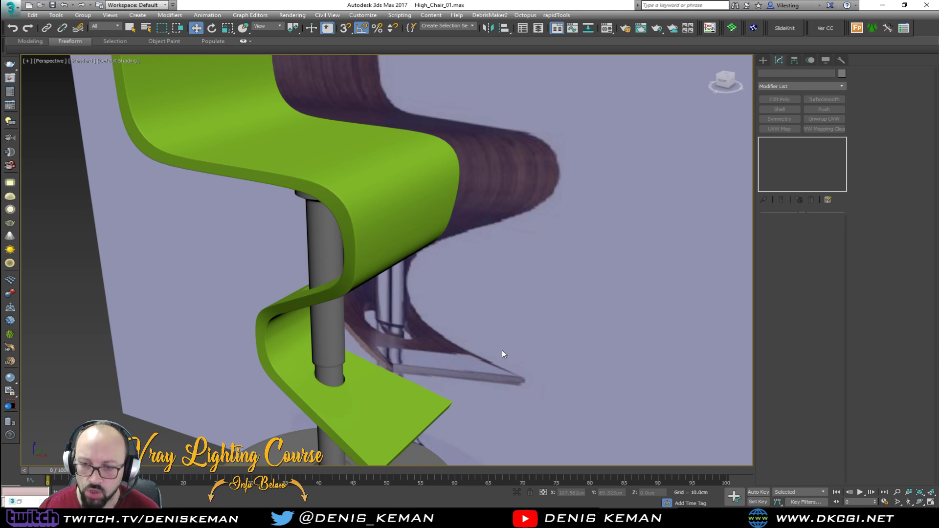
Restore edged faces, select the footrest polygons in front of the column at Edit Poly level, and detach a copy as a separate object.
{"action": "left_click", "coordinate": [395, 400]}
{"action": "key", "text": "F4"}
{"action": "middle_click_drag", "start_coordinate": [396, 399], "coordinate": [364, 340], "text": "alt"}
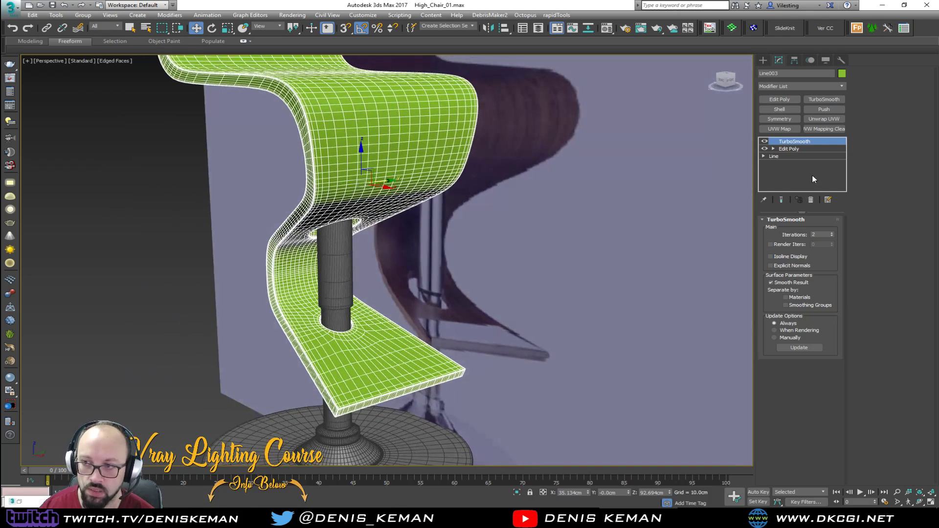
{"action": "scroll", "coordinate": [363, 390], "scroll_direction": "up", "scroll_amount": 3}
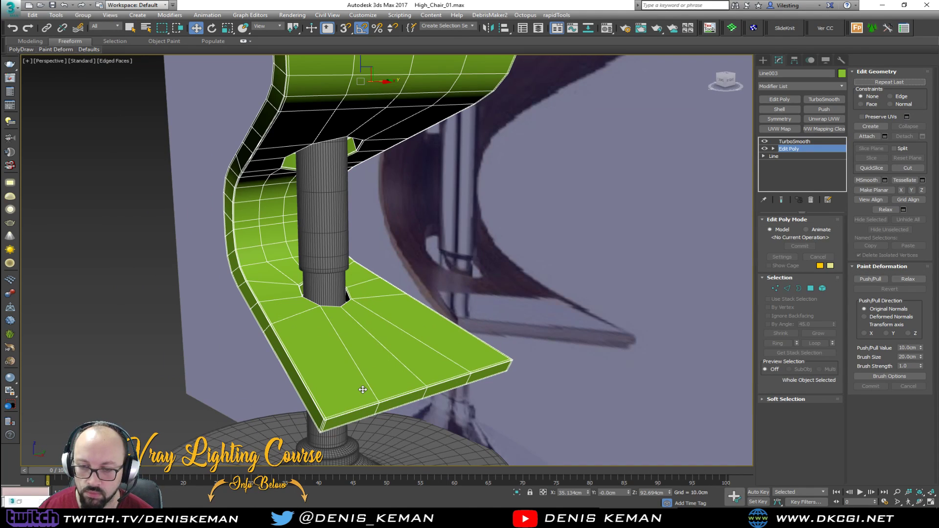
{"action": "key", "text": "4"}
{"action": "middle_click_drag", "start_coordinate": [336, 408], "coordinate": [386, 392], "text": "alt"}
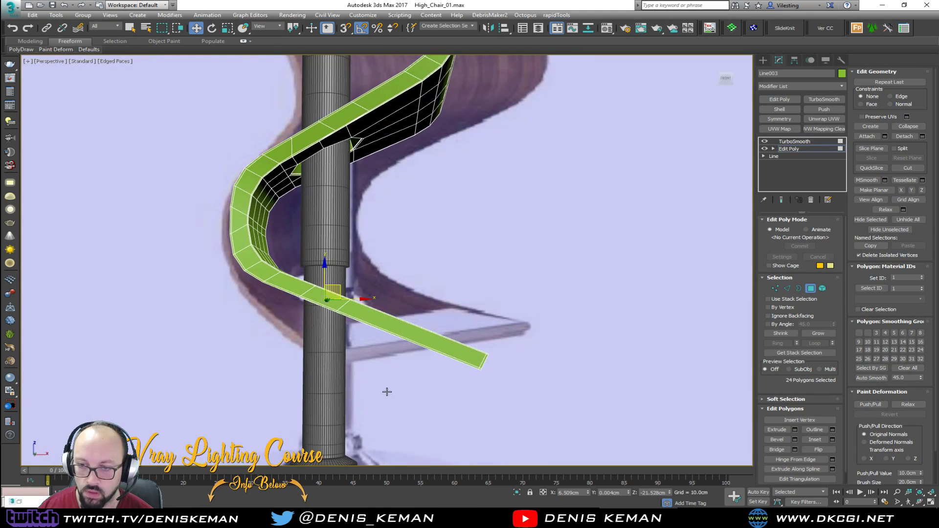
{"action": "left_click_drag", "start_coordinate": [552, 319], "coordinate": [477, 382]}
{"action": "middle_click_drag", "start_coordinate": [478, 382], "coordinate": [433, 402], "text": "alt"}
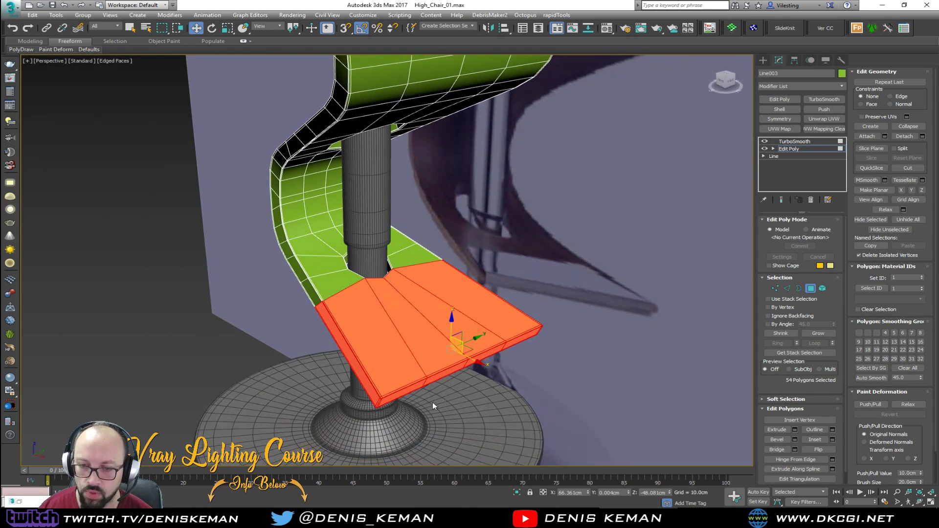
{"action": "scroll", "coordinate": [414, 376], "scroll_direction": "up", "scroll_amount": 3}
{"action": "left_click", "coordinate": [923, 137]}
{"action": "left_click", "coordinate": [508, 265]}
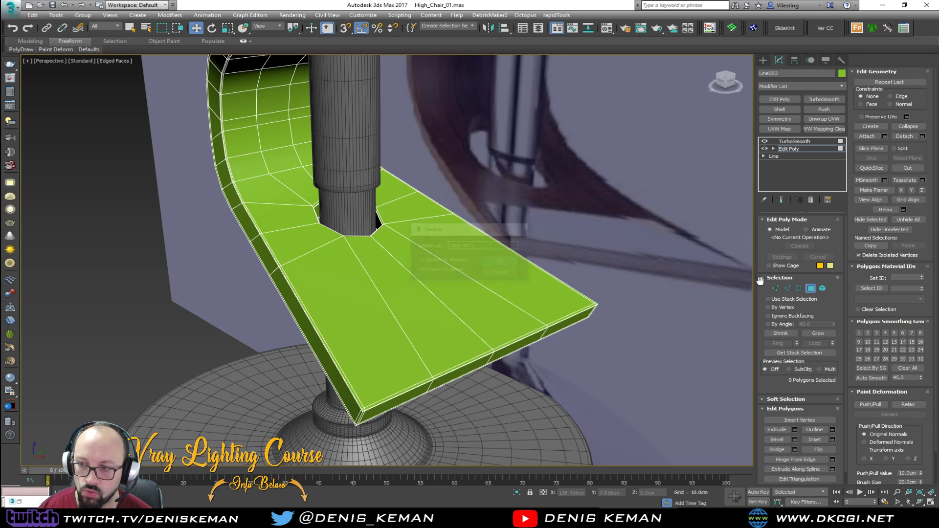
{"action": "left_click", "coordinate": [605, 231]}
{"action": "left_click", "coordinate": [489, 307]}
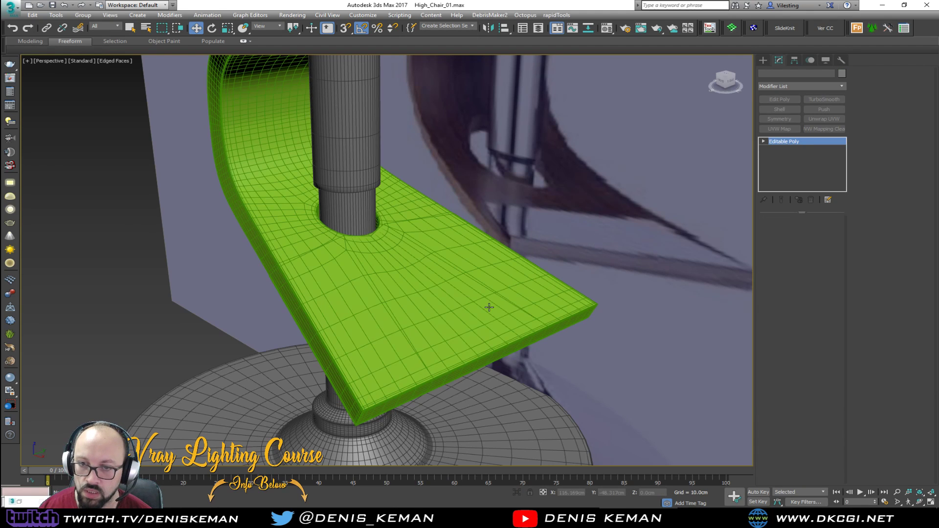
Isolate the detached footrest piece and start editing it at sub-object level.
{"action": "key", "text": "alt+q"}
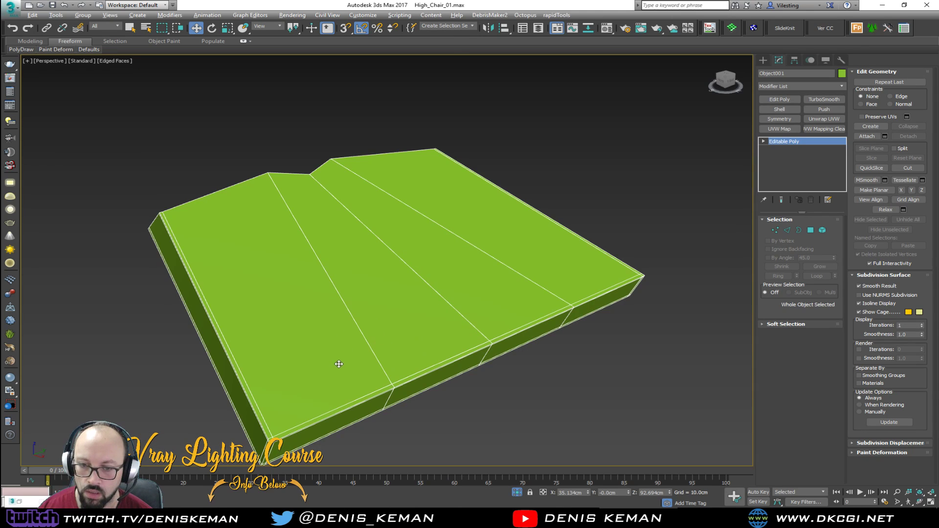
{"action": "middle_click_drag", "start_coordinate": [339, 364], "coordinate": [348, 349], "text": "alt"}
{"action": "scroll", "coordinate": [323, 379], "scroll_direction": "up", "scroll_amount": 3}
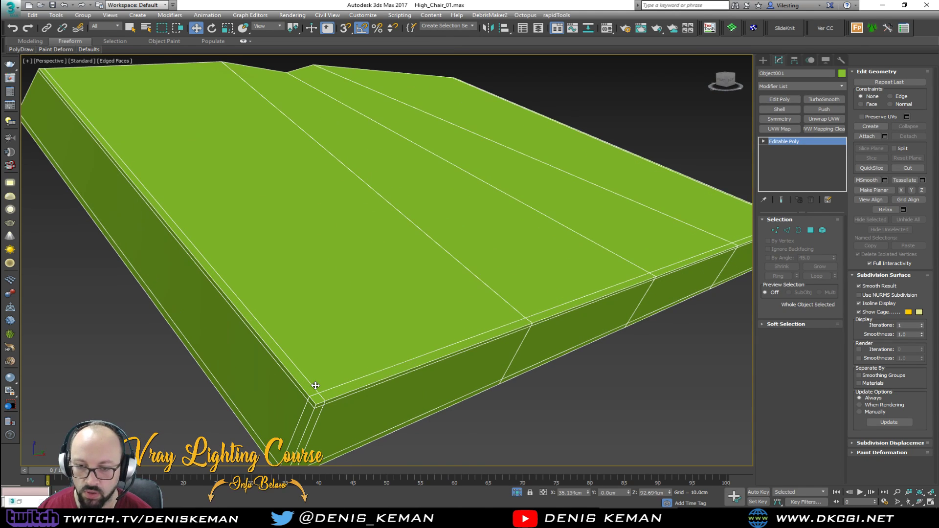
{"action": "scroll", "coordinate": [315, 386], "scroll_direction": "down", "scroll_amount": 4}
{"action": "key", "text": "4"}
{"action": "key", "text": "ctrl+a"}
{"action": "left_click", "coordinate": [268, 376]}
Select the closely spaced support edge loops along the isolated piece's borders and remove them.
{"action": "key", "text": "2"}
{"action": "scroll", "coordinate": [299, 388], "scroll_direction": "up", "scroll_amount": 4}
{"action": "left_click", "coordinate": [312, 387]}
{"action": "double_click", "coordinate": [312, 386]}
{"action": "double_click", "coordinate": [334, 387], "text": "ctrl"}
{"action": "double_click", "coordinate": [315, 414], "text": "ctrl"}
{"action": "scroll", "coordinate": [299, 424], "scroll_direction": "down", "scroll_amount": 1}
{"action": "double_click", "coordinate": [275, 445], "text": "ctrl"}
{"action": "scroll", "coordinate": [295, 437], "scroll_direction": "down", "scroll_amount": 2}
{"action": "middle_click_drag", "start_coordinate": [384, 398], "coordinate": [303, 376], "text": "alt"}
{"action": "middle_click_drag", "start_coordinate": [303, 377], "coordinate": [246, 353]}
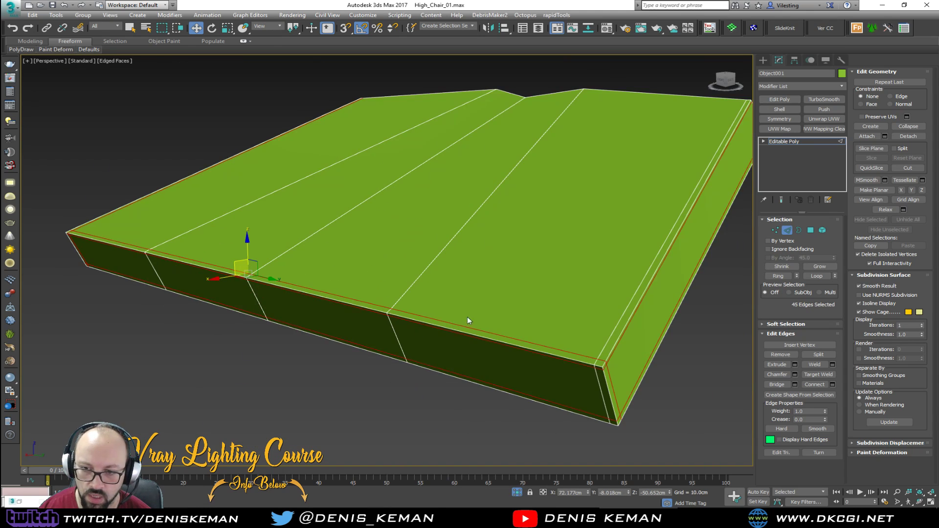
{"action": "double_click", "coordinate": [605, 349], "text": "ctrl"}
{"action": "key", "text": "ctrl+d"}
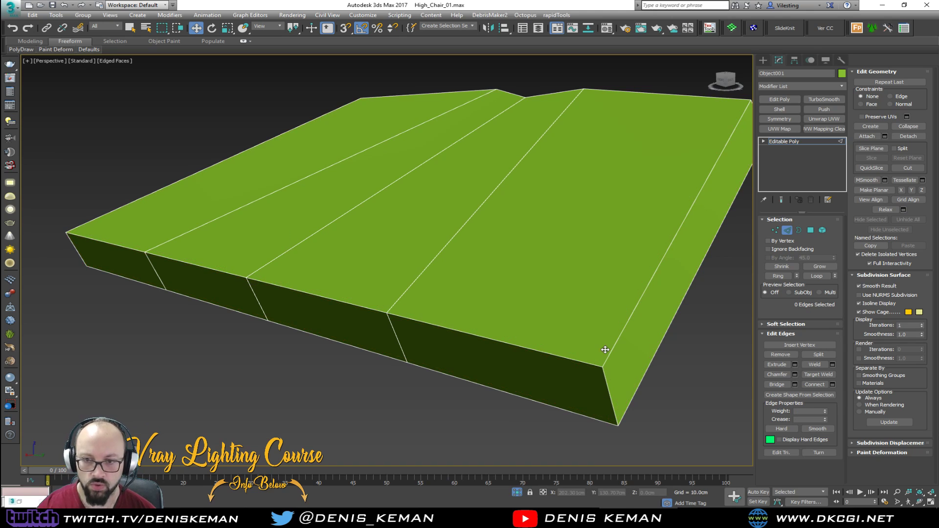
Select the two side-face polygons of the piece and delete them.
{"action": "middle_click_drag", "start_coordinate": [605, 349], "coordinate": [578, 250], "text": "alt"}
{"action": "key", "text": "4"}
{"action": "left_click", "coordinate": [451, 354]}
{"action": "middle_click_drag", "start_coordinate": [400, 304], "coordinate": [594, 352], "text": "alt"}
{"action": "left_click", "coordinate": [596, 356]}
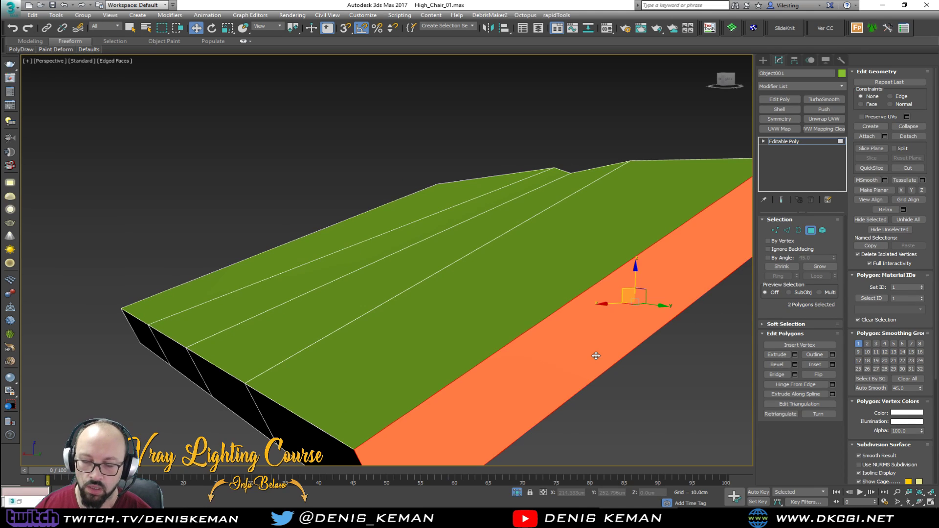
{"action": "key", "text": "Delete"}
Select the notched rear edges of the piece's top face and straighten them with Make Planar.
{"action": "middle_click_drag", "start_coordinate": [600, 321], "coordinate": [527, 340], "text": "alt"}
{"action": "middle_click_drag", "start_coordinate": [557, 286], "coordinate": [562, 252], "text": "alt"}
{"action": "key", "text": "1"}
{"action": "middle_click_drag", "start_coordinate": [574, 203], "coordinate": [574, 243], "text": "alt"}
{"action": "key", "text": "2"}
{"action": "double_click", "coordinate": [566, 227]}
{"action": "key", "text": "r"}
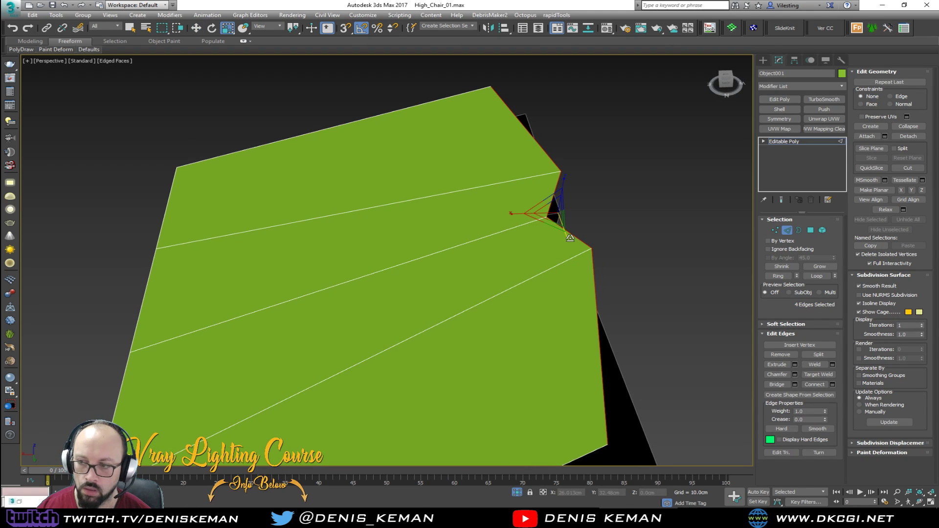
{"action": "left_click", "coordinate": [911, 191]}
{"action": "left_click", "coordinate": [902, 189]}
{"action": "middle_click_drag", "start_coordinate": [489, 235], "coordinate": [611, 228], "text": "alt"}
{"action": "left_click", "coordinate": [910, 191]}
{"action": "middle_click_drag", "start_coordinate": [585, 288], "coordinate": [580, 260], "text": "alt"}
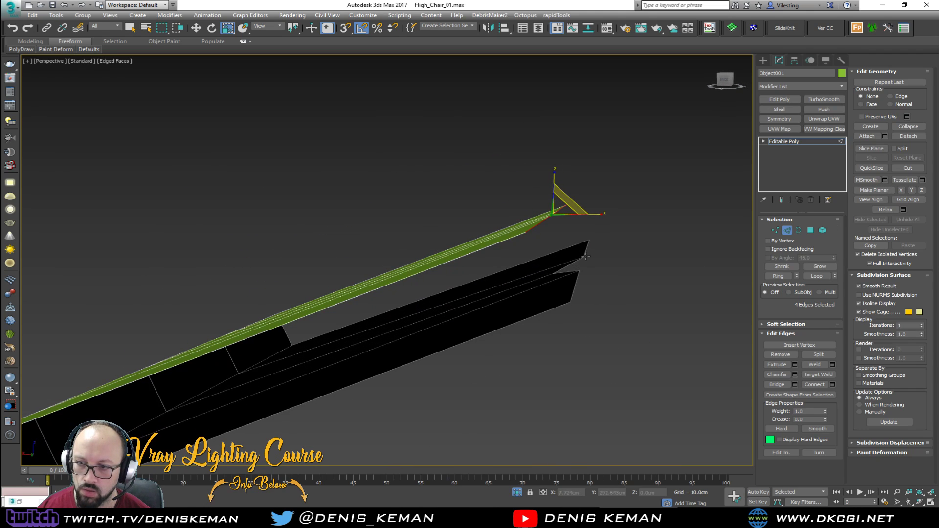
Select the rear edges of the piece's underside and straighten them with Make Planar.
{"action": "key", "text": "2"}
{"action": "key", "text": "2"}
{"action": "left_click", "coordinate": [586, 255]}
{"action": "left_click", "coordinate": [899, 191]}
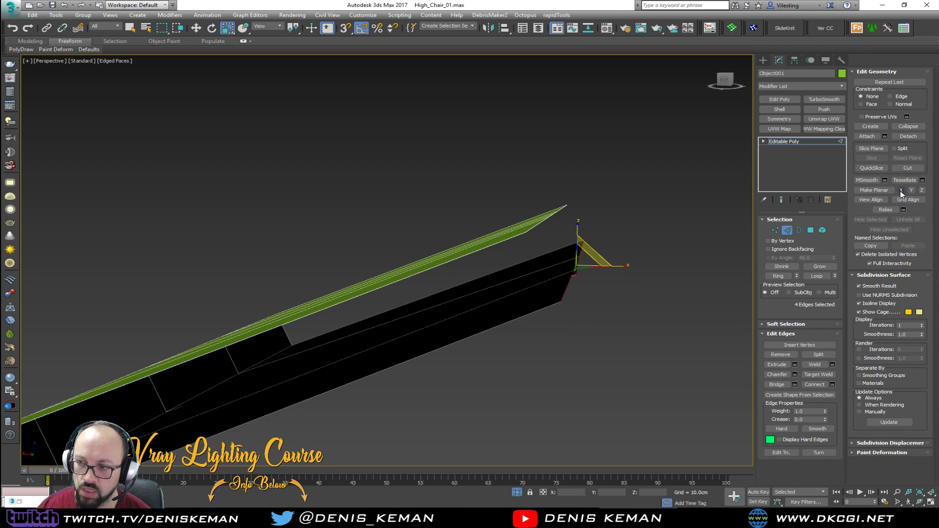
{"action": "left_click", "coordinate": [911, 191]}
{"action": "middle_click_drag", "start_coordinate": [640, 259], "coordinate": [471, 253], "text": "alt"}
Select the rear vertices of the first inner edge line and snap them sideways into line with its front vertex.
{"action": "key", "text": "1"}
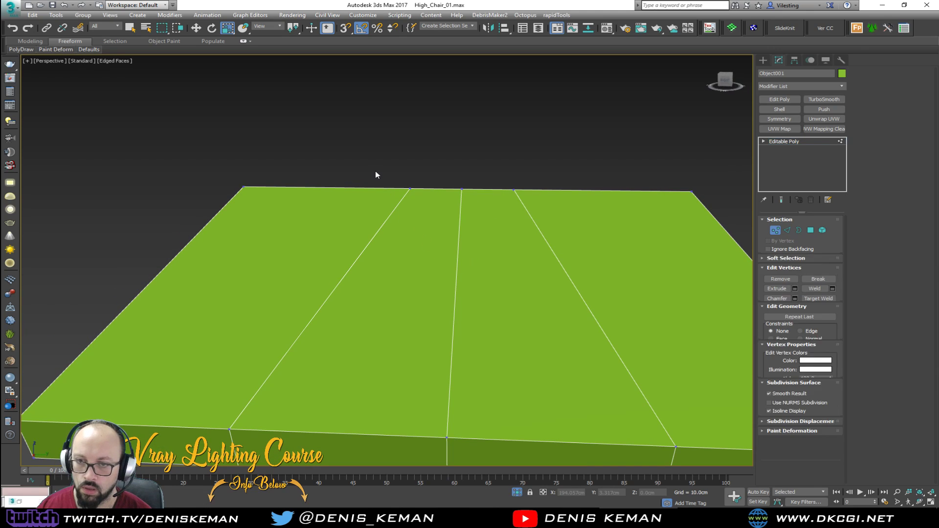
{"action": "key", "text": "F3"}
{"action": "left_click_drag", "start_coordinate": [371, 163], "coordinate": [429, 241]}
{"action": "key", "text": "F3"}
{"action": "middle_click_drag", "start_coordinate": [420, 266], "coordinate": [443, 257]}
{"action": "key", "text": "w"}
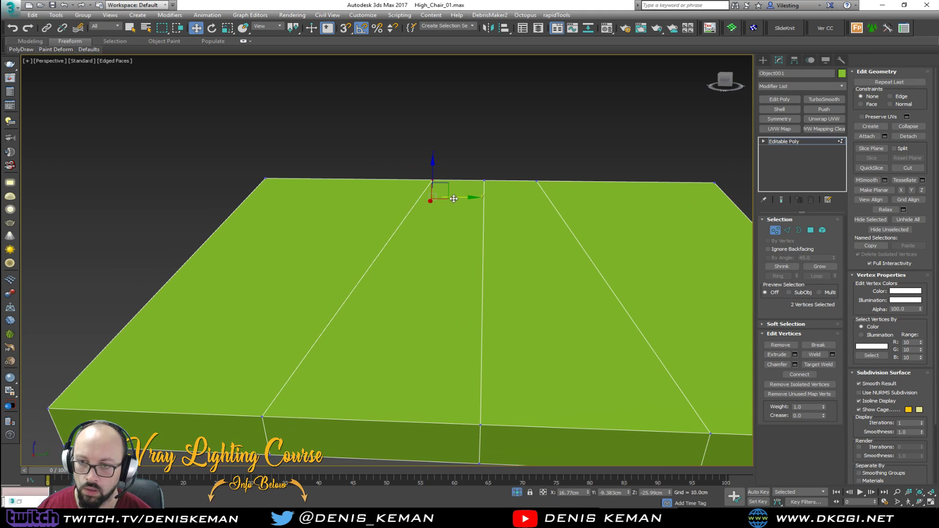
{"action": "key", "text": "s"}
{"action": "mouse_move", "coordinate": [457, 197]}
{"action": "left_mouse_down"}
{"action": "mouse_move", "coordinate": [269, 388]}
{"action": "mouse_move", "coordinate": [261, 414]}
{"action": "left_mouse_up"}
Snap the rear vertices of the opposite inner edge line sideways to match its front vertex, then leave vertex editing.
{"action": "key", "text": "F3"}
{"action": "left_click_drag", "start_coordinate": [521, 159], "coordinate": [555, 237]}
{"action": "middle_click_drag", "start_coordinate": [590, 263], "coordinate": [437, 245]}
{"action": "key", "text": "F3"}
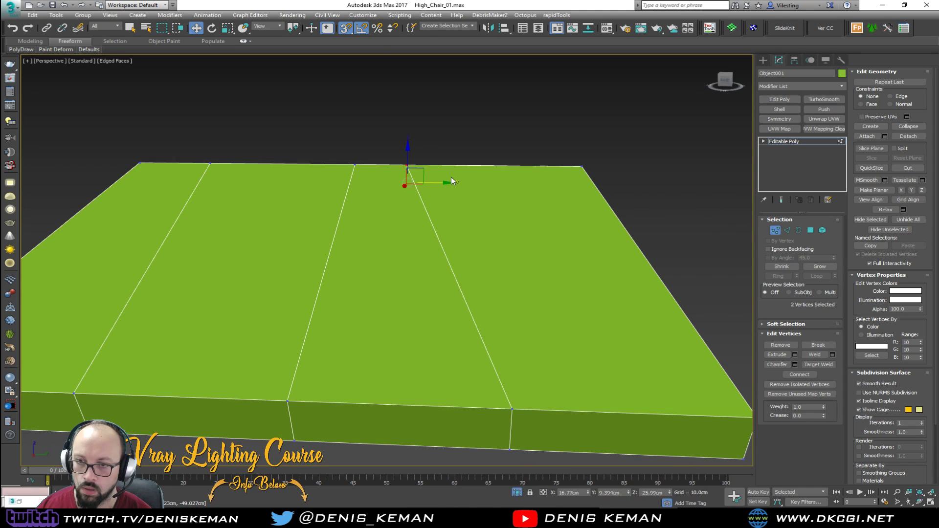
{"action": "left_click_drag", "start_coordinate": [438, 183], "coordinate": [512, 408]}
{"action": "middle_click_drag", "start_coordinate": [507, 314], "coordinate": [563, 322]}
{"action": "scroll", "coordinate": [518, 336], "scroll_direction": "down", "scroll_amount": 3}
{"action": "left_click", "coordinate": [775, 231]}
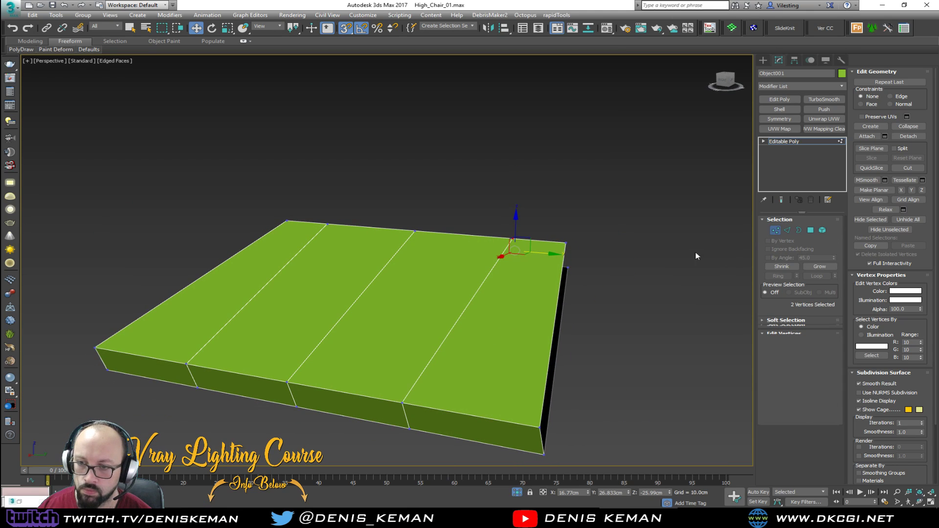
End isolation to bring back the chair and return the piece to vertex editing.
{"action": "middle_click_drag", "start_coordinate": [535, 288], "coordinate": [299, 254], "text": "alt"}
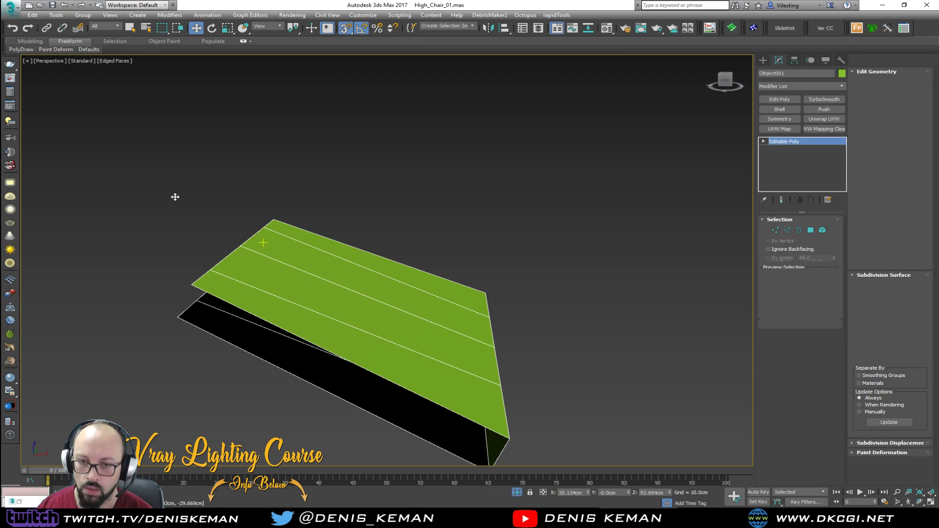
{"action": "key", "text": "1"}
{"action": "right_click", "coordinate": [353, 259]}
{"action": "left_click", "coordinate": [380, 191]}
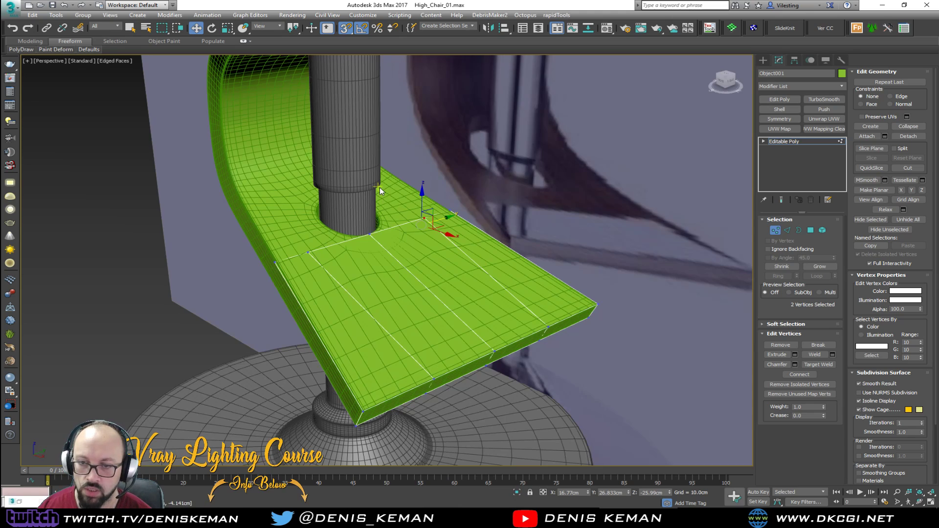
Select the ten rear vertices and move them along the footrest's slope toward its front edge to shorten the piece.
{"action": "mouse_move", "coordinate": [395, 268]}
{"action": "middle_mouse_down", "text": "alt"}
{"action": "mouse_move", "coordinate": [438, 260]}
{"action": "mouse_move", "coordinate": [458, 229]}
{"action": "middle_mouse_up", "text": "alt"}
{"action": "key", "text": "F3"}
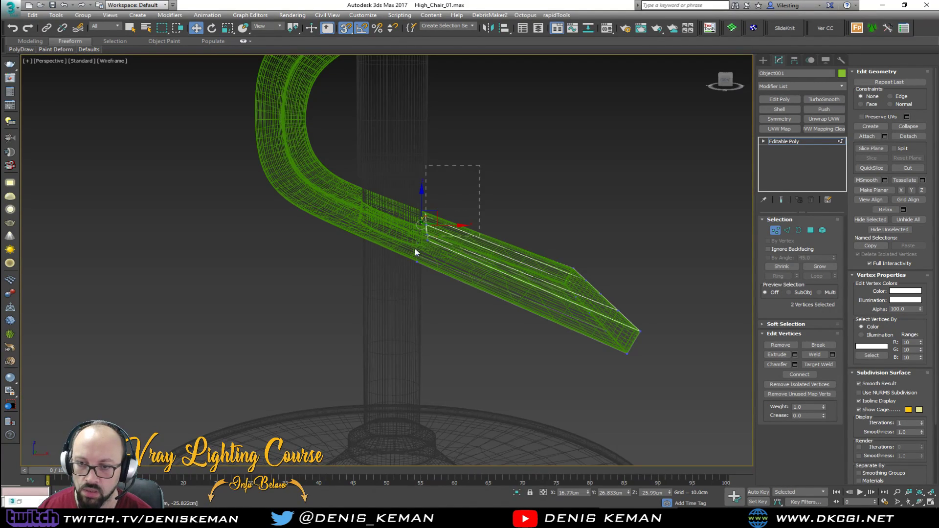
{"action": "key", "text": "alt+w"}
{"action": "right_click", "coordinate": [572, 183]}
{"action": "key", "text": "alt+w"}
{"action": "scroll", "coordinate": [434, 193], "scroll_direction": "down", "scroll_amount": 3}
{"action": "scroll", "coordinate": [307, 166], "scroll_direction": "down", "scroll_amount": 2}
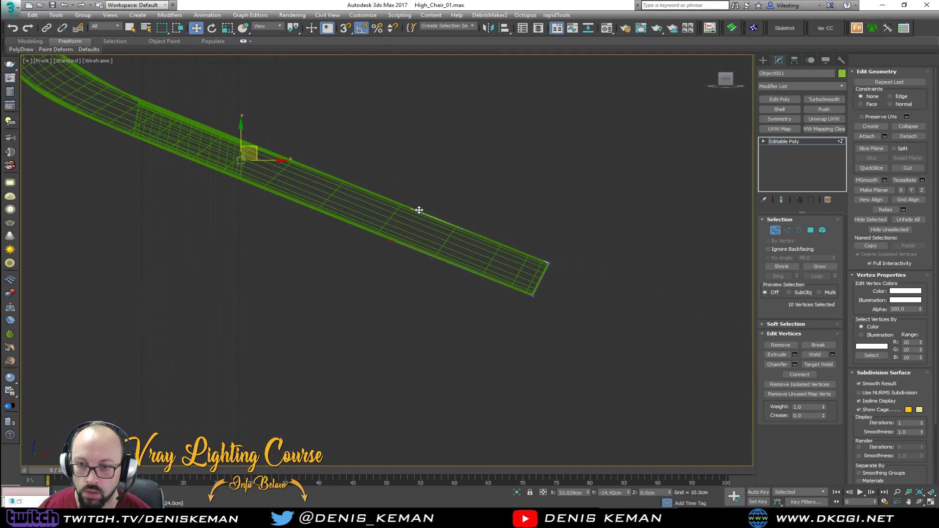
{"action": "left_click_drag", "start_coordinate": [457, 224], "coordinate": [456, 224]}
{"action": "key", "text": "alt+w"}
{"action": "middle_click", "coordinate": [652, 359]}
{"action": "key", "text": "alt+w"}
{"action": "middle_click_drag", "start_coordinate": [653, 359], "coordinate": [565, 282], "text": "alt"}
{"action": "key", "text": "F3"}
Scale the four front corner vertices inward along Y to about 78 percent, then leave vertex editing.
{"action": "scroll", "coordinate": [566, 282], "scroll_direction": "up", "scroll_amount": 3}
{"action": "middle_click_drag", "start_coordinate": [595, 224], "coordinate": [430, 301], "text": "alt"}
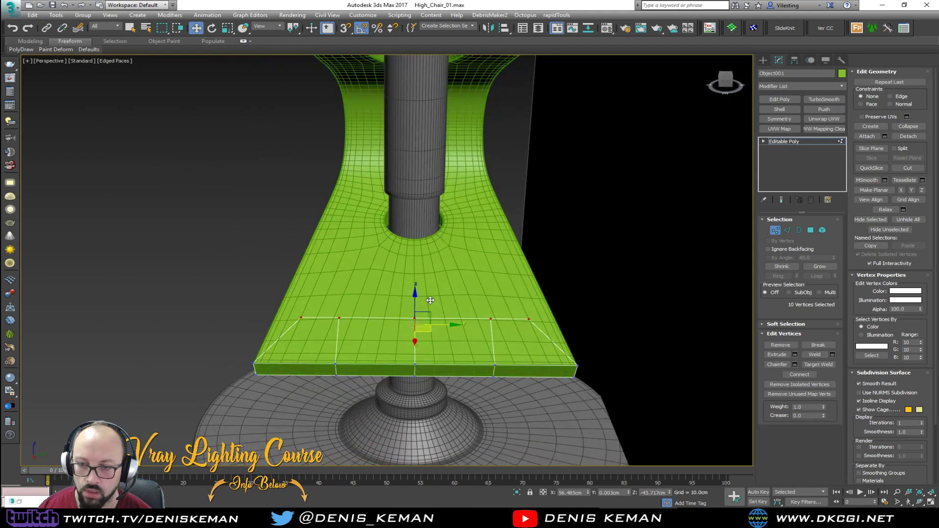
{"action": "left_click_drag", "start_coordinate": [610, 360], "coordinate": [559, 389]}
{"action": "left_click_drag", "start_coordinate": [290, 392], "coordinate": [290, 393], "text": "ctrl"}
{"action": "key", "text": "r"}
{"action": "left_click_drag", "start_coordinate": [459, 371], "coordinate": [448, 373]}
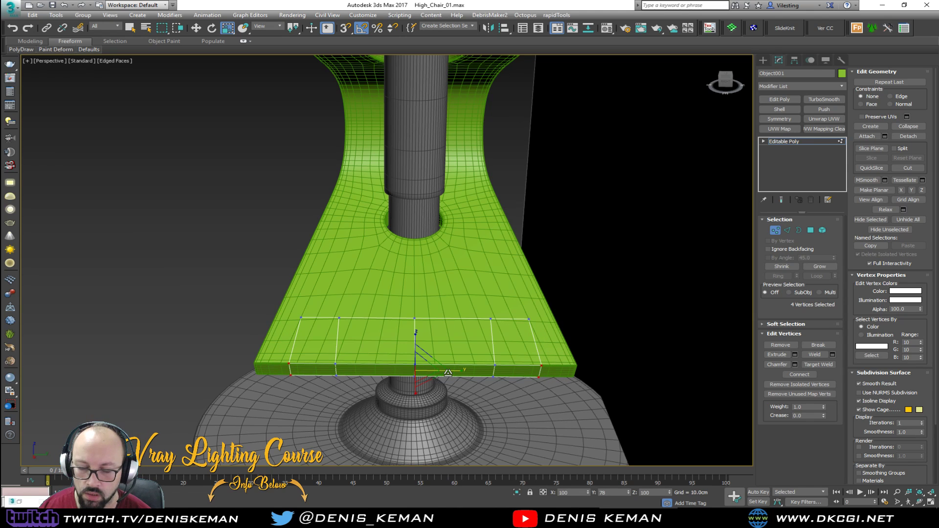
{"action": "middle_click_drag", "start_coordinate": [448, 372], "coordinate": [523, 360], "text": "alt"}
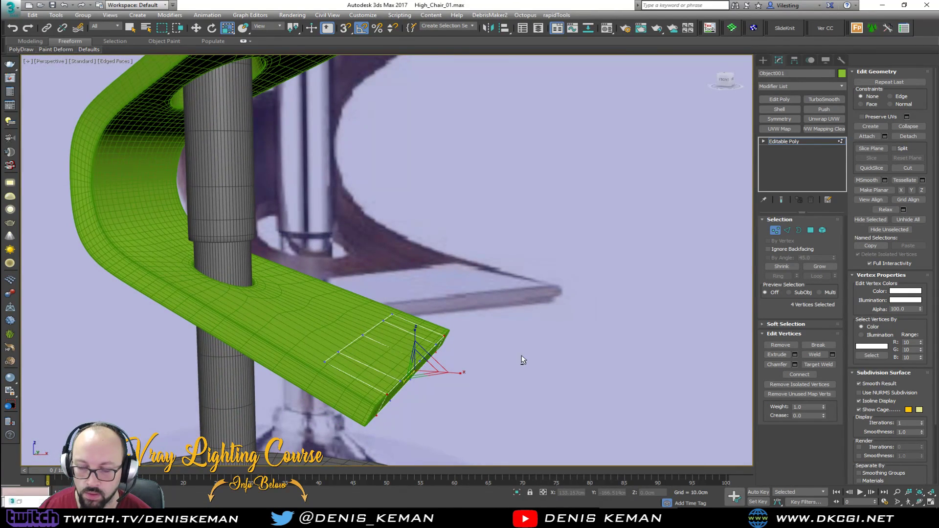
{"action": "left_click", "coordinate": [775, 230]}
Add a Shell modifier to give the shortened piece thickness around the footrest's front end.
{"action": "scroll", "coordinate": [442, 351], "scroll_direction": "up", "scroll_amount": 2}
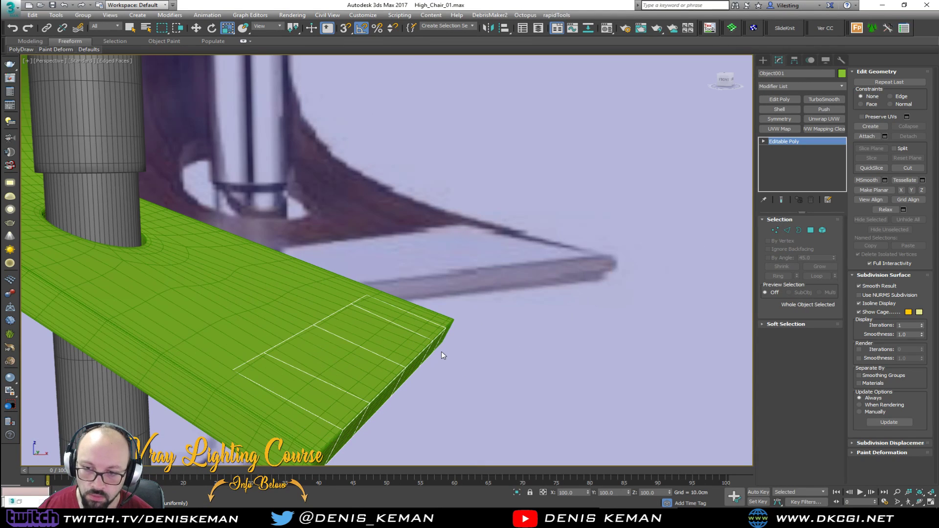
{"action": "scroll", "coordinate": [441, 351], "scroll_direction": "up", "scroll_amount": 2}
{"action": "left_click", "coordinate": [779, 109]}
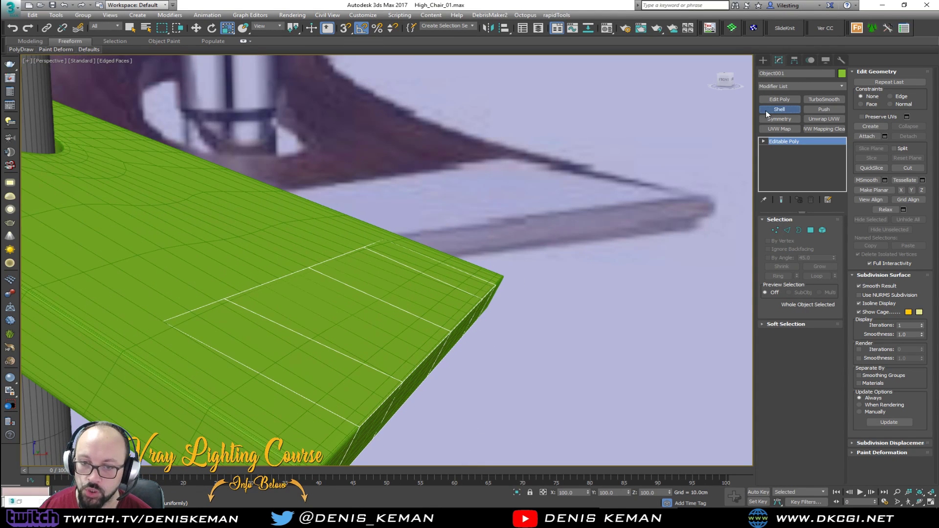
{"action": "middle_click_drag", "start_coordinate": [455, 208], "coordinate": [475, 153]}
{"action": "middle_click_drag", "start_coordinate": [483, 189], "coordinate": [463, 273]}
{"action": "scroll", "coordinate": [476, 254], "scroll_direction": "down", "scroll_amount": 5}
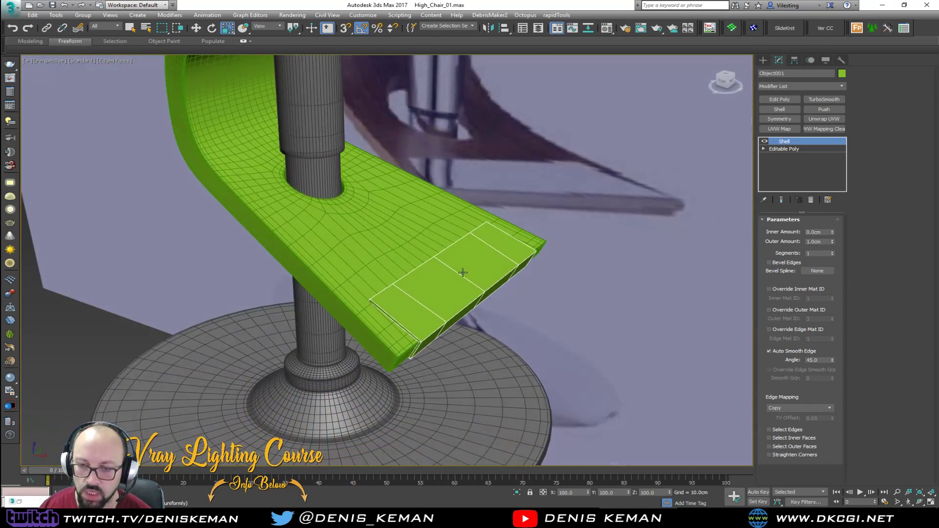
{"action": "scroll", "coordinate": [403, 308], "scroll_direction": "up", "scroll_amount": 3}
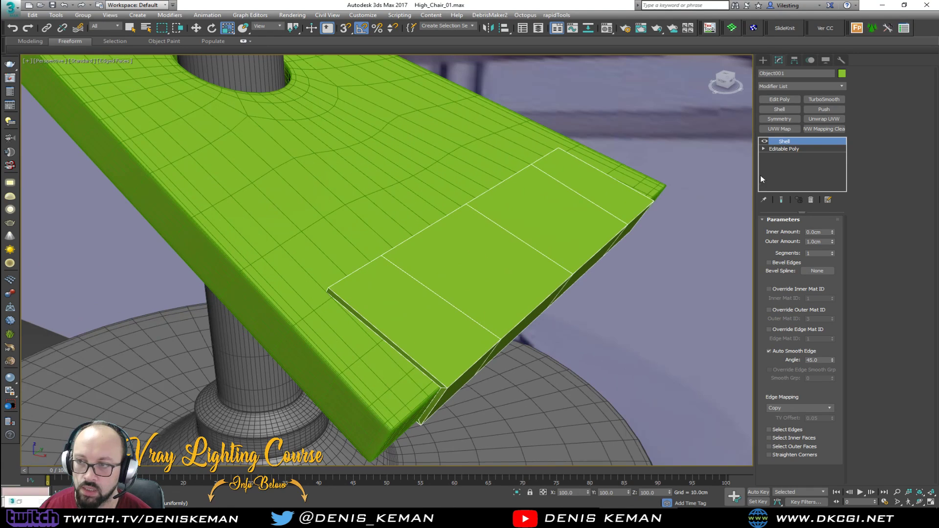
Add an Edit Poly modifier, isolate the piece, and insert support edge loops near one side and the rear edges.
{"action": "left_click", "coordinate": [779, 100]}
{"action": "middle_click_drag", "start_coordinate": [415, 287], "coordinate": [218, 395], "text": "alt"}
{"action": "scroll", "coordinate": [234, 414], "scroll_direction": "up", "scroll_amount": 3}
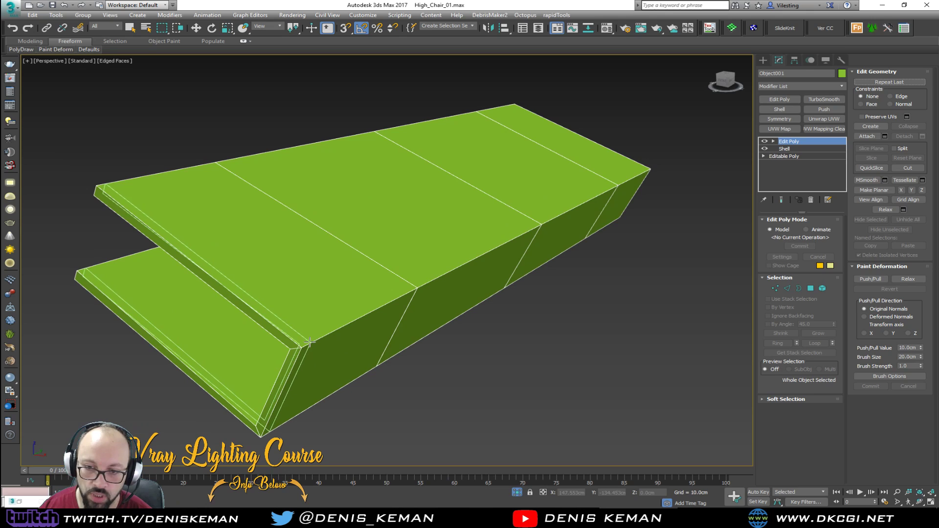
{"action": "left_click", "coordinate": [307, 346]}
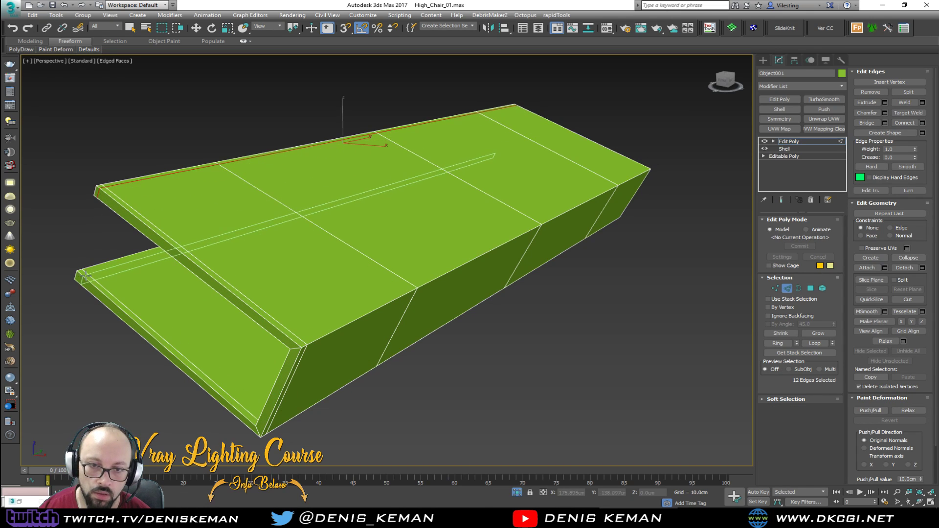
{"action": "left_click", "coordinate": [193, 322]}
{"action": "key", "text": "w"}
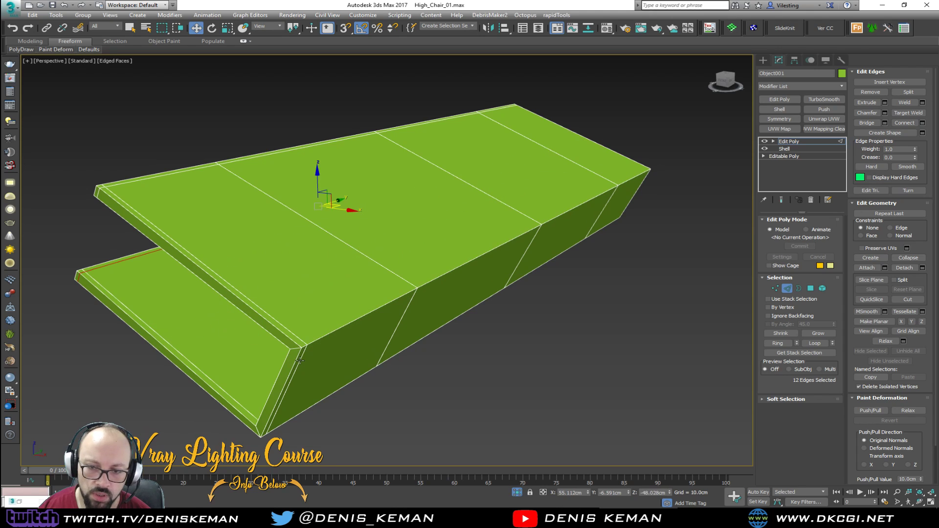
Insert a support edge loop near the opposite side, add a TurboSmooth modifier and return to the Edit Poly level.
{"action": "middle_click_drag", "start_coordinate": [419, 342], "coordinate": [333, 324], "text": "alt"}
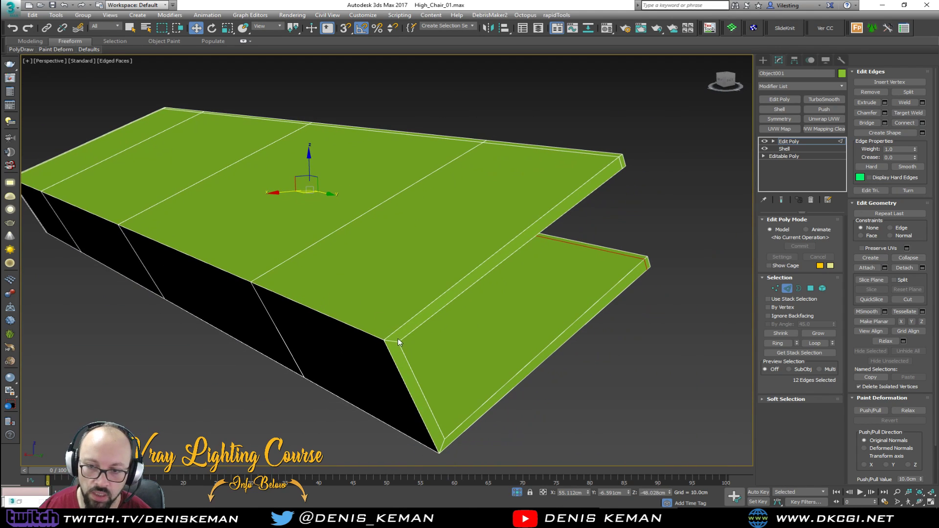
{"action": "key", "text": "alt+s"}
{"action": "left_click", "coordinate": [382, 339]}
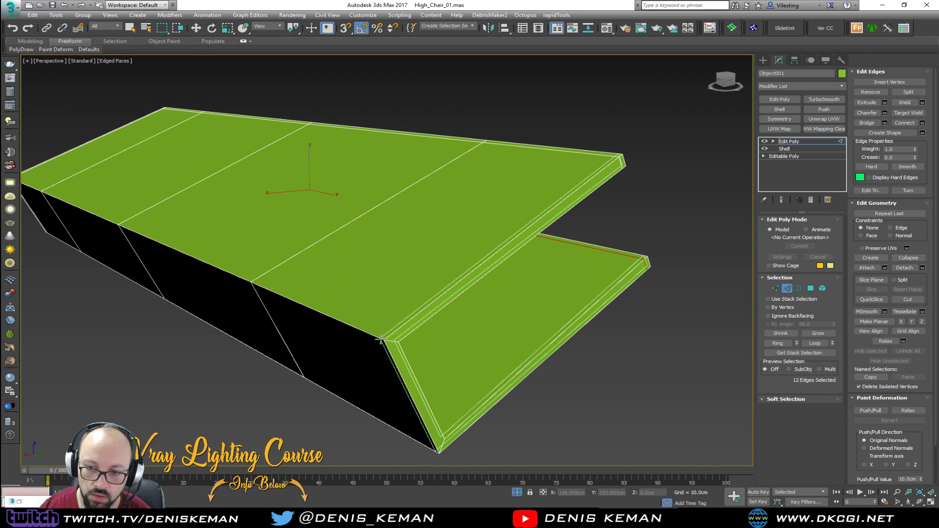
{"action": "key", "text": "w"}
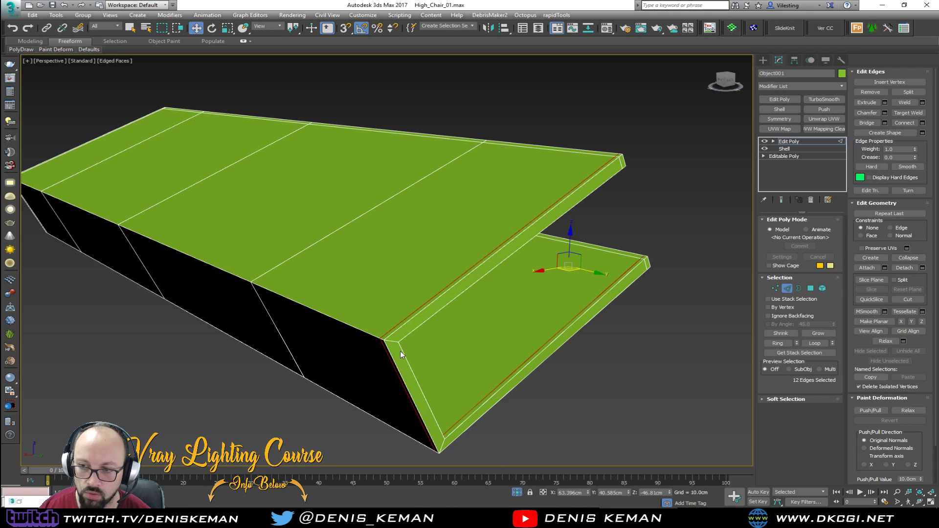
{"action": "key", "text": "2"}
{"action": "left_click", "coordinate": [822, 100]}
{"action": "left_click", "coordinate": [792, 149]}
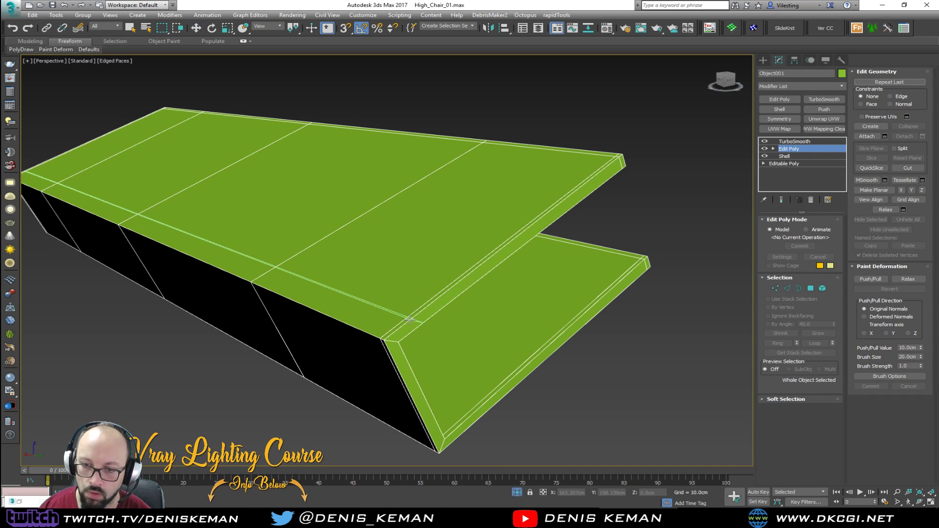
Insert support edge loops along the piece's front bends and show the smoothed end result.
{"action": "key", "text": "2"}
{"action": "left_click", "coordinate": [459, 402]}
{"action": "key", "text": "w"}
{"action": "key", "text": "ctrl+q"}
End isolation to bring back the chair and view the smoothed piece on the footrest's front end.
{"action": "right_click", "coordinate": [459, 336]}
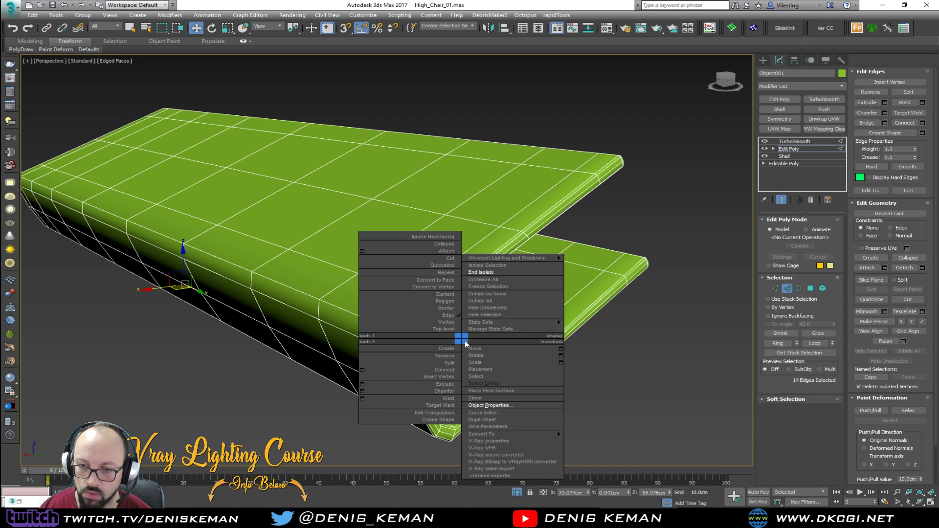
{"action": "left_click", "coordinate": [497, 273]}
{"action": "middle_click_drag", "start_coordinate": [473, 263], "coordinate": [421, 265], "text": "alt"}
{"action": "scroll", "coordinate": [397, 283], "scroll_direction": "down", "scroll_amount": 5}
{"action": "scroll", "coordinate": [421, 266], "scroll_direction": "up", "scroll_amount": 6}
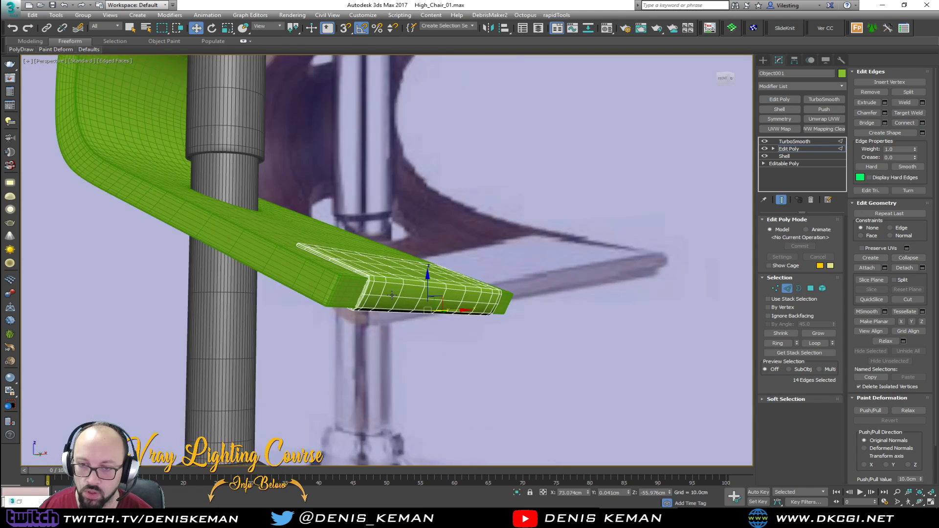
Check the piece without edged faces, set its TurboSmooth iterations to 2, and restore edged faces.
{"action": "key", "text": "F4"}
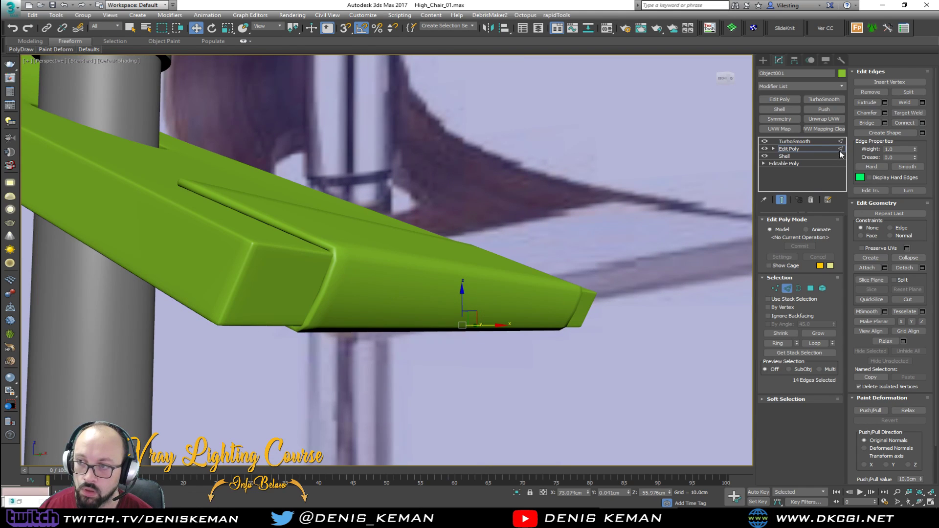
{"action": "left_click", "coordinate": [806, 142]}
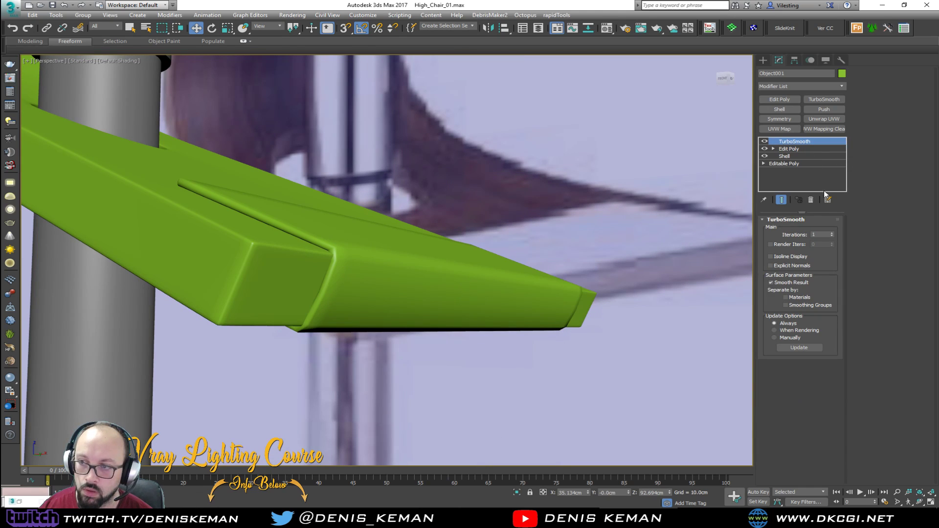
{"action": "key", "text": "F4"}
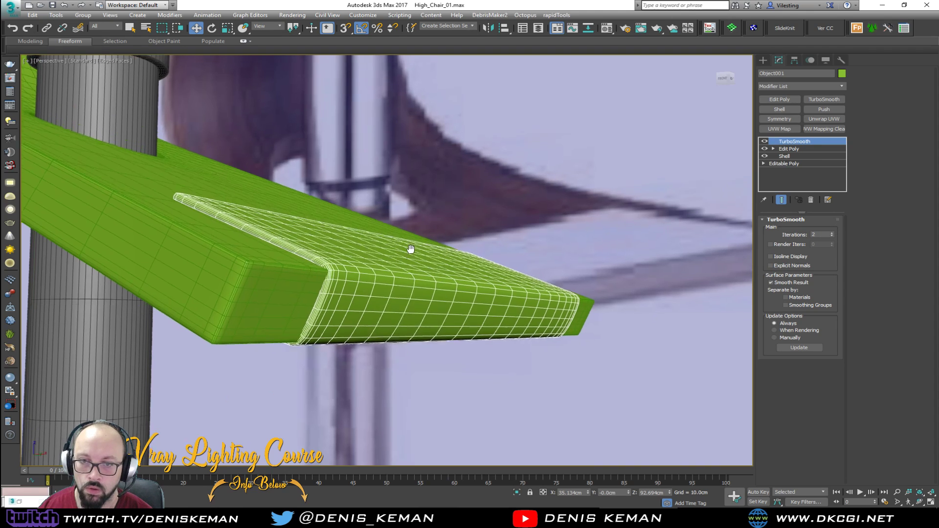
Change the footrest cover plate's object color to gray, deselect it and turn off edged faces.
{"action": "scroll", "coordinate": [412, 241], "scroll_direction": "down", "scroll_amount": 5}
{"action": "middle_click_drag", "start_coordinate": [413, 255], "coordinate": [382, 303], "text": "alt"}
{"action": "scroll", "coordinate": [382, 303], "scroll_direction": "up", "scroll_amount": 1}
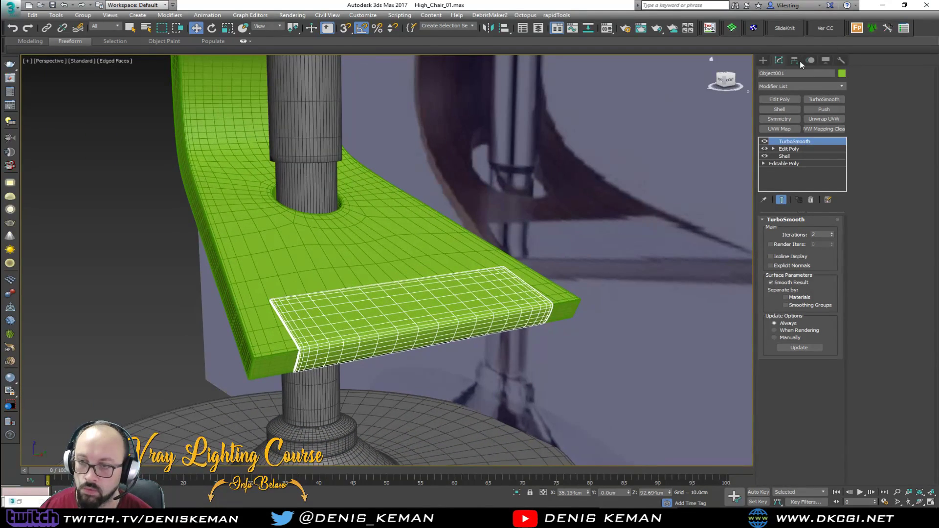
{"action": "left_click", "coordinate": [842, 73]}
{"action": "left_click", "coordinate": [549, 205]}
{"action": "left_click", "coordinate": [656, 234]}
{"action": "left_click", "coordinate": [570, 246]}
{"action": "key", "text": "F4"}
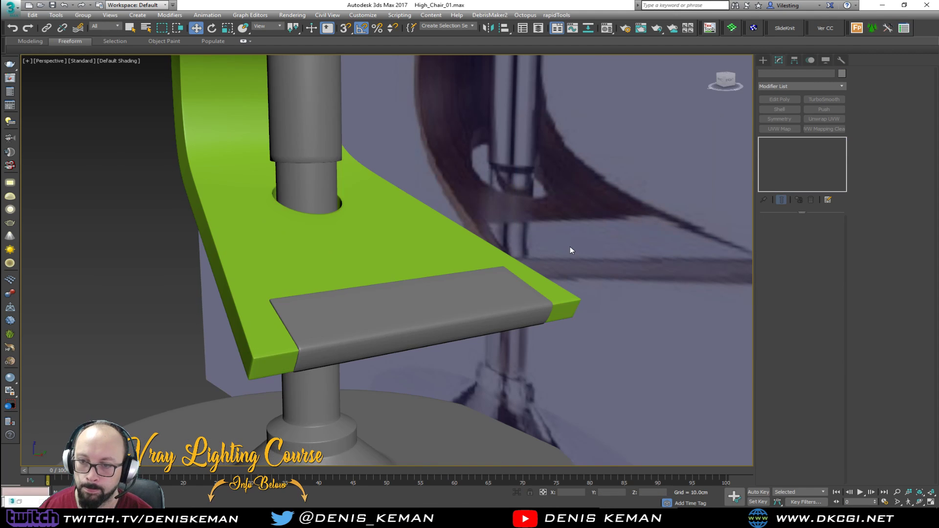
Compare the footrest's front end and the overall chair shape with the reference image.
{"action": "scroll", "coordinate": [579, 219], "scroll_direction": "down", "scroll_amount": 6}
{"action": "middle_click_drag", "start_coordinate": [576, 206], "coordinate": [498, 252]}
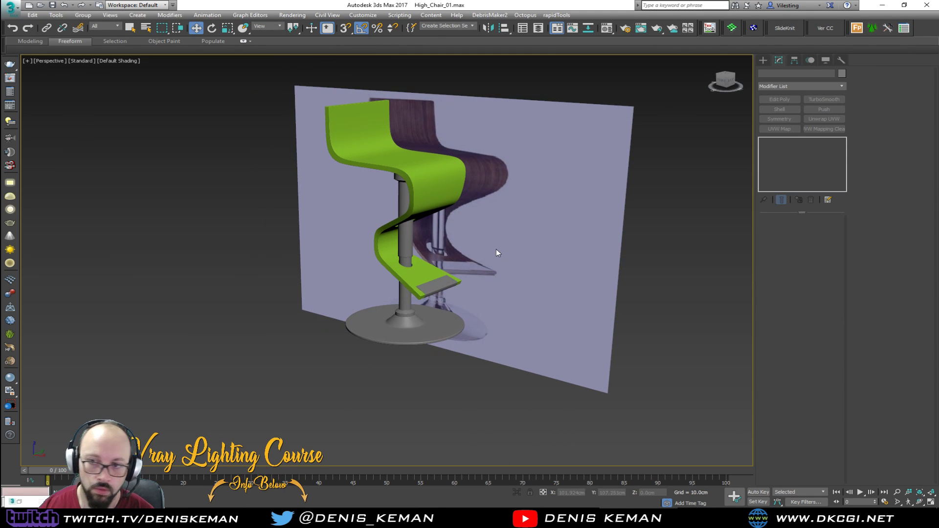
{"action": "middle_click_drag", "start_coordinate": [484, 189], "coordinate": [401, 316], "text": "alt"}
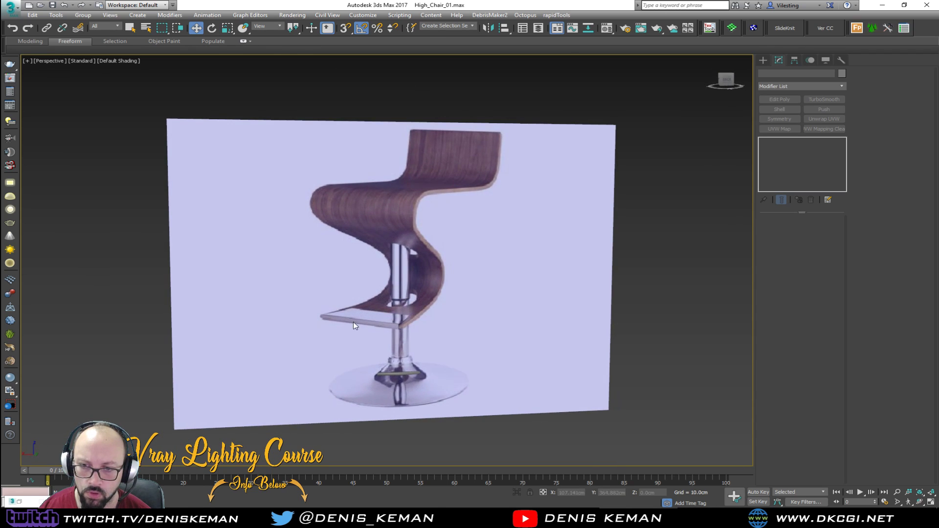
{"action": "scroll", "coordinate": [396, 326], "scroll_direction": "up", "scroll_amount": 5}
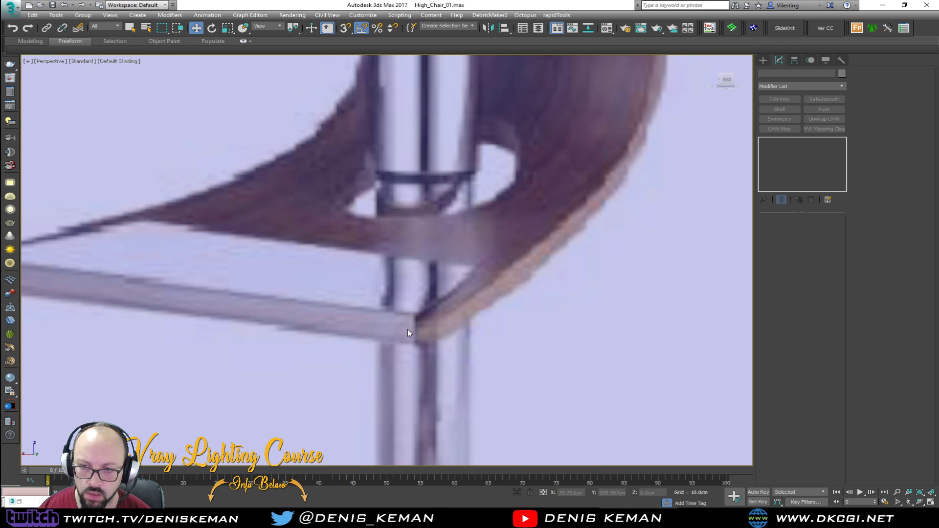
{"action": "scroll", "coordinate": [407, 329], "scroll_direction": "down", "scroll_amount": 2}
{"action": "scroll", "coordinate": [401, 293], "scroll_direction": "up", "scroll_amount": 1}
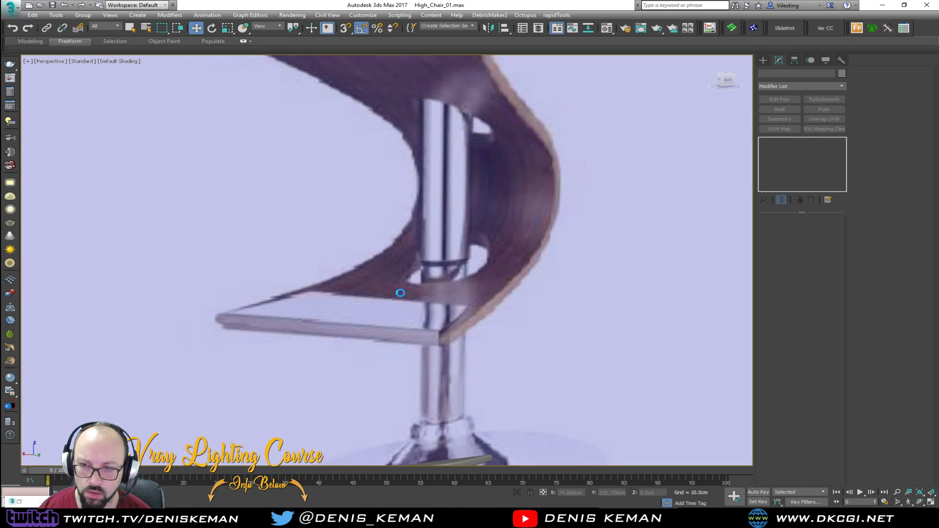
{"action": "scroll", "coordinate": [401, 292], "scroll_direction": "down", "scroll_amount": 4}
{"action": "middle_click_drag", "start_coordinate": [391, 170], "coordinate": [493, 270]}
{"action": "scroll", "coordinate": [356, 254], "scroll_direction": "down", "scroll_amount": 4}
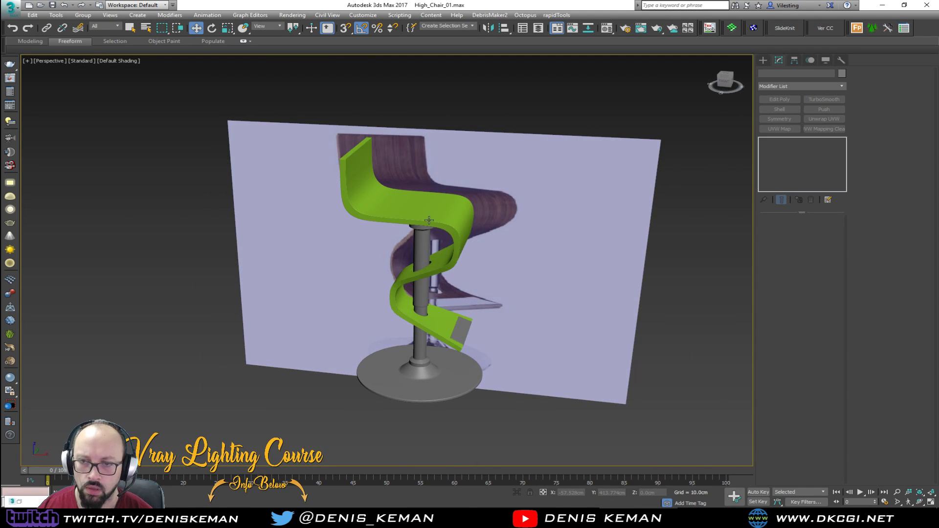
At the seat's Edit Poly edge level, remove the support edge loop along one side's outer edge to soften it.
{"action": "scroll", "coordinate": [429, 220], "scroll_direction": "up", "scroll_amount": 5}
{"action": "key", "text": "F4"}
{"action": "left_click", "coordinate": [478, 225]}
{"action": "middle_click_drag", "start_coordinate": [506, 211], "coordinate": [456, 233], "text": "alt"}
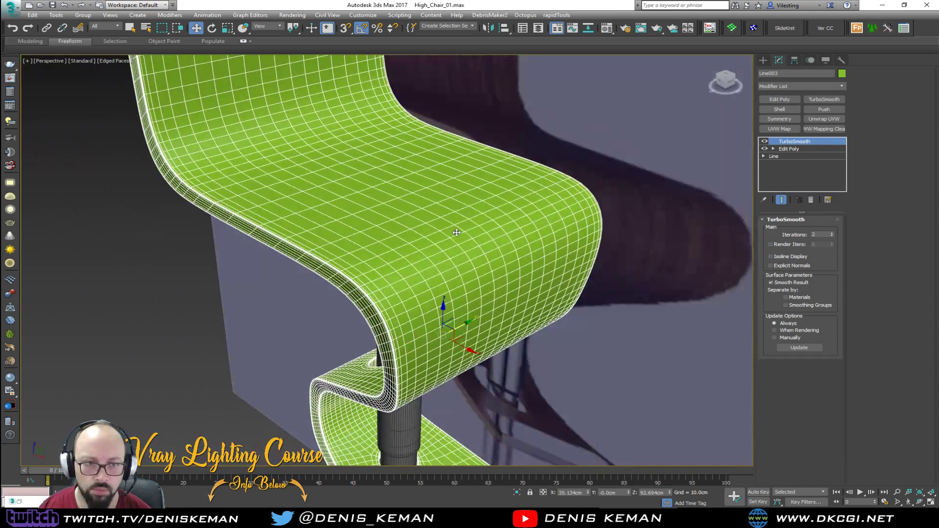
{"action": "left_click", "coordinate": [789, 149]}
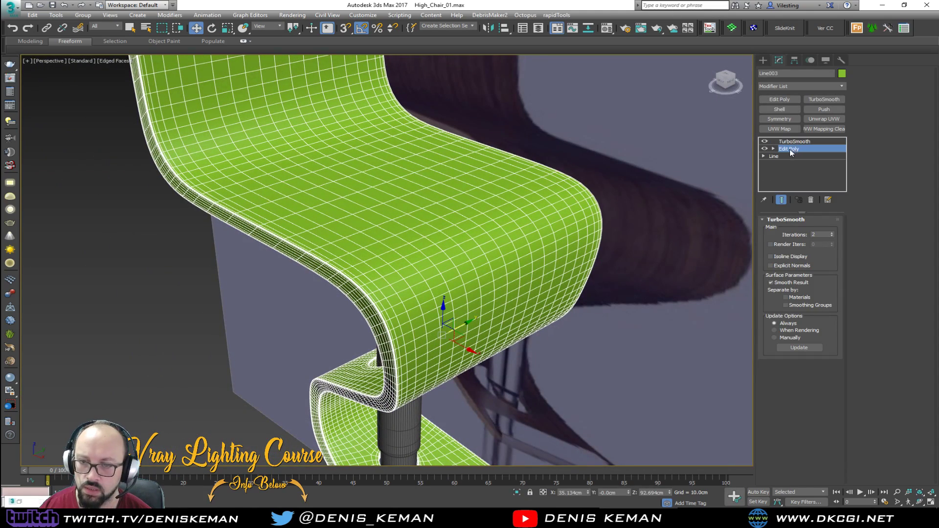
{"action": "scroll", "coordinate": [367, 304], "scroll_direction": "up", "scroll_amount": 4}
{"action": "key", "text": "ctrl+q"}
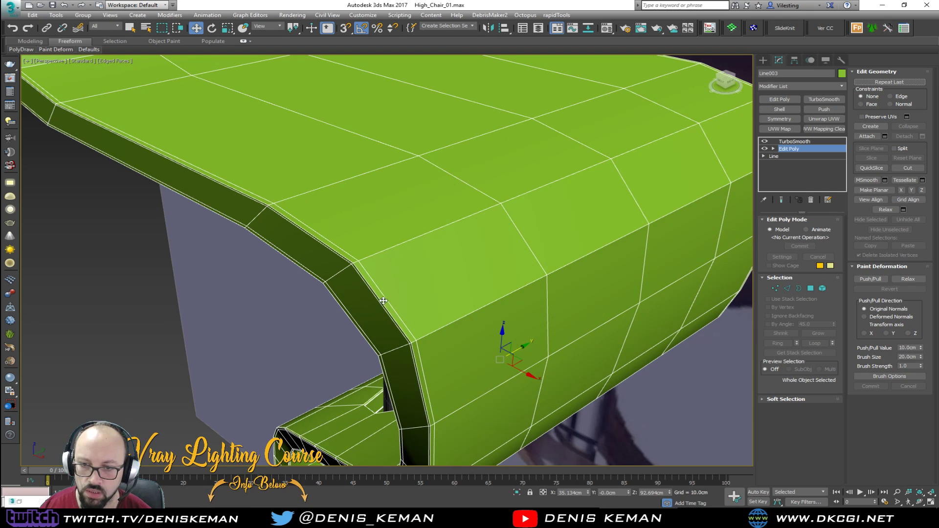
{"action": "key", "text": "2"}
{"action": "double_click", "coordinate": [380, 306]}
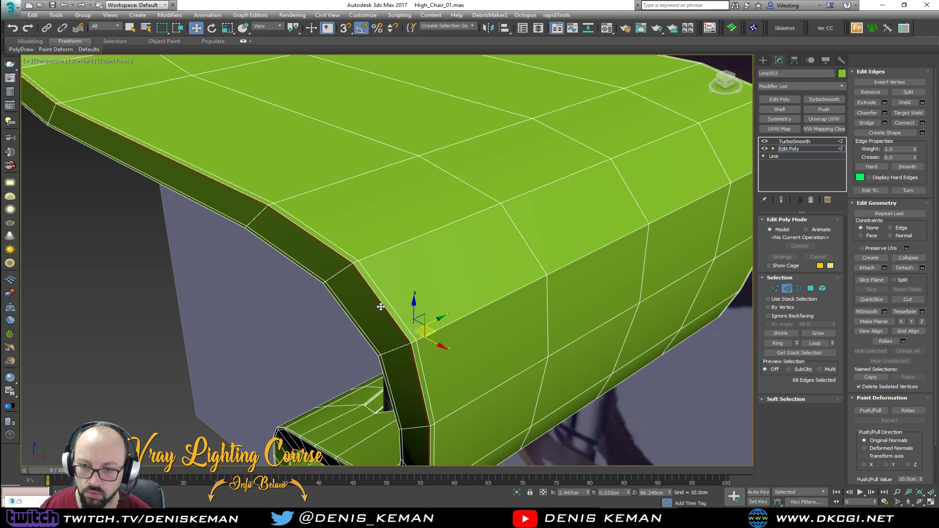
{"action": "middle_click_drag", "start_coordinate": [380, 306], "coordinate": [440, 264]}
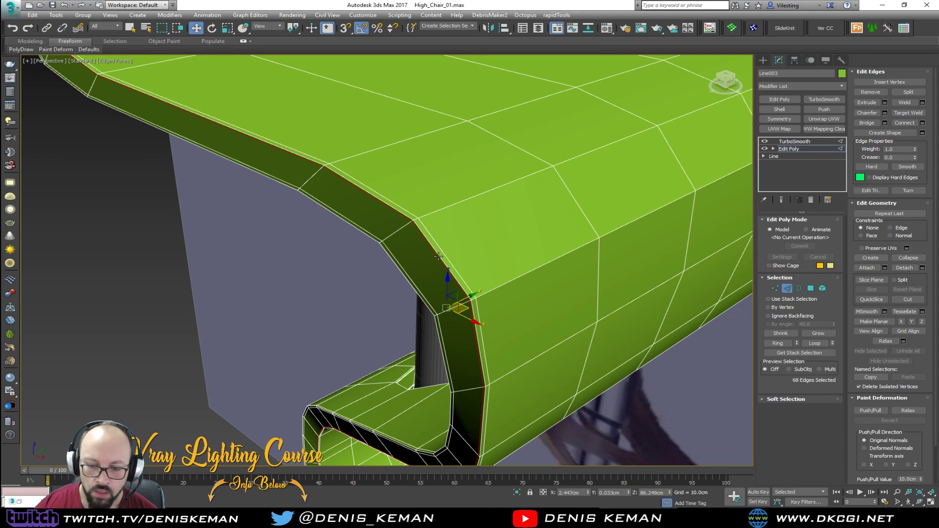
{"action": "key", "text": "ctrl+q"}
{"action": "key", "text": "ctrl+BackSpace"}
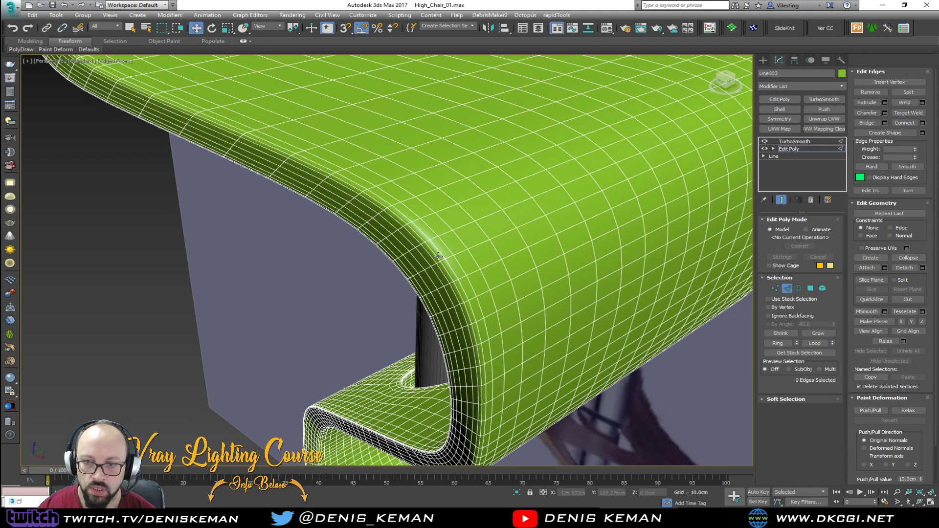
Isolate the seat and remove the support edge loop along the outer edge of its opposite side.
{"action": "key", "text": "ctrl+q"}
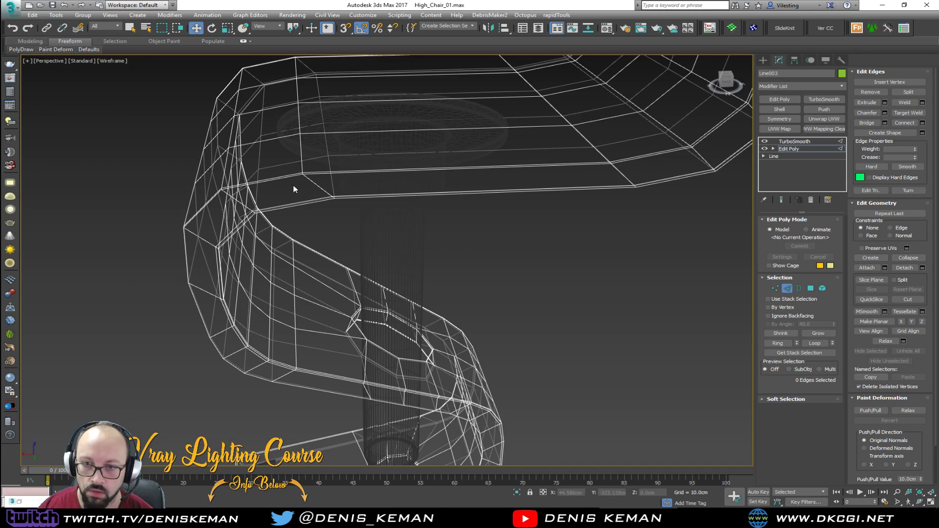
{"action": "double_click", "coordinate": [321, 176]}
{"action": "mouse_move", "coordinate": [321, 176]}
{"action": "middle_mouse_down", "text": "alt"}
{"action": "mouse_move", "coordinate": [390, 174]}
{"action": "mouse_move", "coordinate": [388, 161]}
{"action": "mouse_move", "coordinate": [405, 174]}
{"action": "mouse_move", "coordinate": [394, 185]}
{"action": "mouse_move", "coordinate": [402, 209]}
{"action": "mouse_move", "coordinate": [347, 198]}
{"action": "middle_mouse_up", "text": "alt"}
{"action": "key", "text": "F3"}
{"action": "key", "text": "alt+q"}
{"action": "scroll", "coordinate": [340, 233], "scroll_direction": "up", "scroll_amount": 5}
{"action": "scroll", "coordinate": [339, 234], "scroll_direction": "up", "scroll_amount": 2}
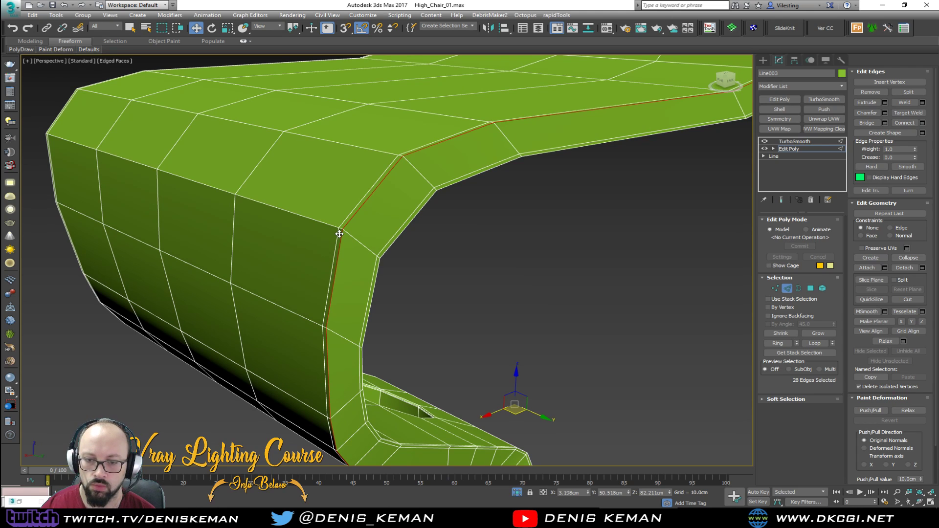
{"action": "double_click", "coordinate": [403, 225]}
{"action": "scroll", "coordinate": [403, 226], "scroll_direction": "down", "scroll_amount": 5}
{"action": "mouse_move", "coordinate": [404, 226]}
{"action": "middle_mouse_down", "text": "alt"}
{"action": "mouse_move", "coordinate": [515, 204]}
{"action": "mouse_move", "coordinate": [388, 217]}
{"action": "mouse_move", "coordinate": [419, 251]}
{"action": "mouse_move", "coordinate": [373, 273]}
{"action": "mouse_move", "coordinate": [373, 284]}
{"action": "mouse_move", "coordinate": [415, 257]}
{"action": "mouse_move", "coordinate": [428, 230]}
{"action": "mouse_move", "coordinate": [411, 219]}
{"action": "middle_mouse_up", "text": "alt"}
{"action": "key", "text": "ctrl+q"}
{"action": "left_click", "coordinate": [444, 248]}
{"action": "key", "text": "F4"}
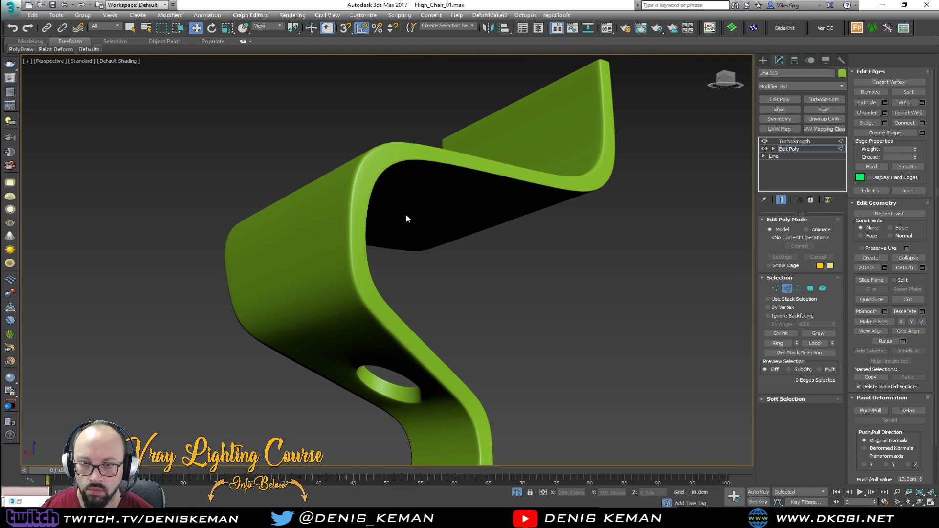
Remove the support edge loop along the inner edge of the seat's side.
{"action": "scroll", "coordinate": [388, 176], "scroll_direction": "up", "scroll_amount": 3}
{"action": "key", "text": "F4"}
{"action": "key", "text": "ctrl+q"}
{"action": "double_click", "coordinate": [378, 169]}
{"action": "key", "text": "ctrl+q"}
{"action": "key", "text": "ctrl+BackSpace"}
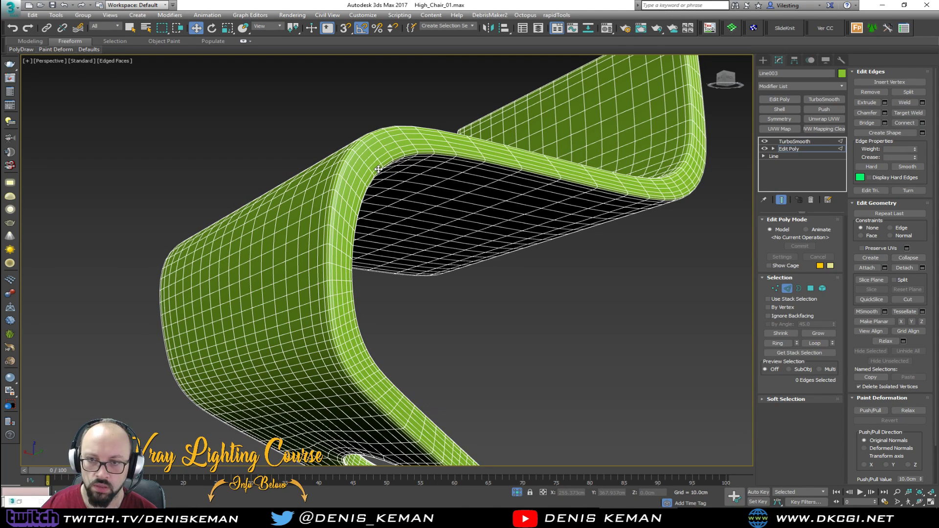
Turn off edged faces, end isolation to bring back the whole chair and check the softened seat edges.
{"action": "key", "text": "F4"}
{"action": "scroll", "coordinate": [378, 169], "scroll_direction": "down", "scroll_amount": 3}
{"action": "middle_click_drag", "start_coordinate": [378, 169], "coordinate": [496, 217], "text": "alt"}
{"action": "right_click", "coordinate": [496, 218]}
{"action": "left_click", "coordinate": [527, 151]}
{"action": "middle_click_drag", "start_coordinate": [527, 152], "coordinate": [329, 171], "text": "alt"}
{"action": "scroll", "coordinate": [466, 206], "scroll_direction": "down", "scroll_amount": 5}
{"action": "scroll", "coordinate": [340, 140], "scroll_direction": "up", "scroll_amount": 8}
{"action": "scroll", "coordinate": [373, 198], "scroll_direction": "down", "scroll_amount": 4}
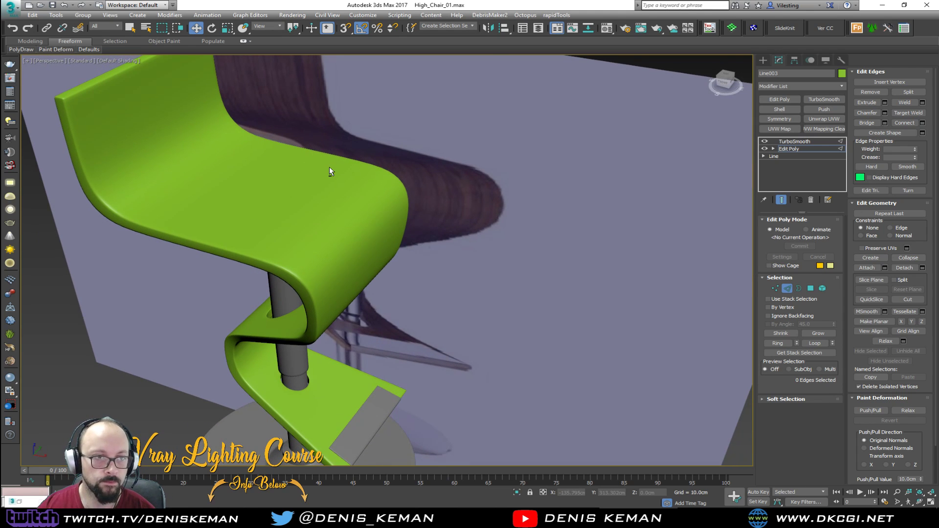
Leave edge editing, return the seat to its TurboSmooth level and save the scene.
{"action": "key", "text": "2"}
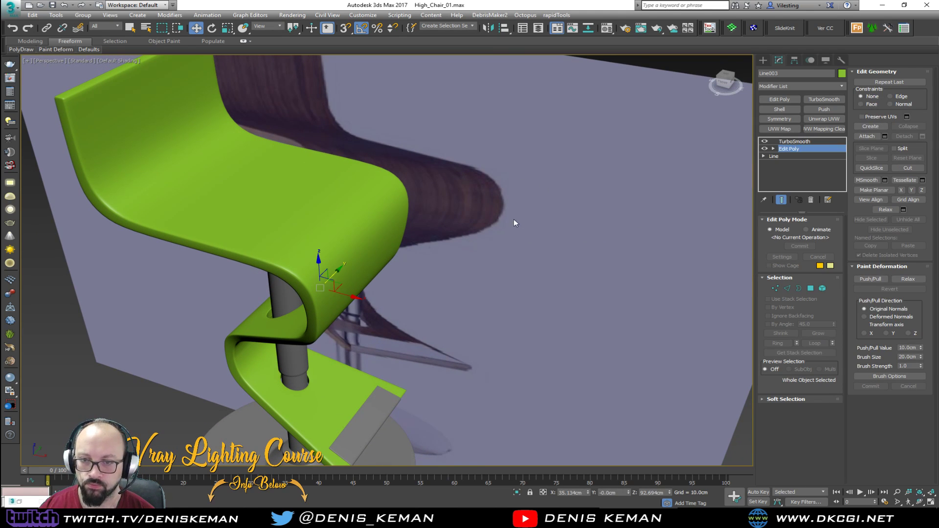
{"action": "left_click", "coordinate": [489, 232]}
{"action": "middle_click_drag", "start_coordinate": [416, 243], "coordinate": [442, 210], "text": "alt"}
{"action": "left_click", "coordinate": [430, 199]}
{"action": "key", "text": "F4"}
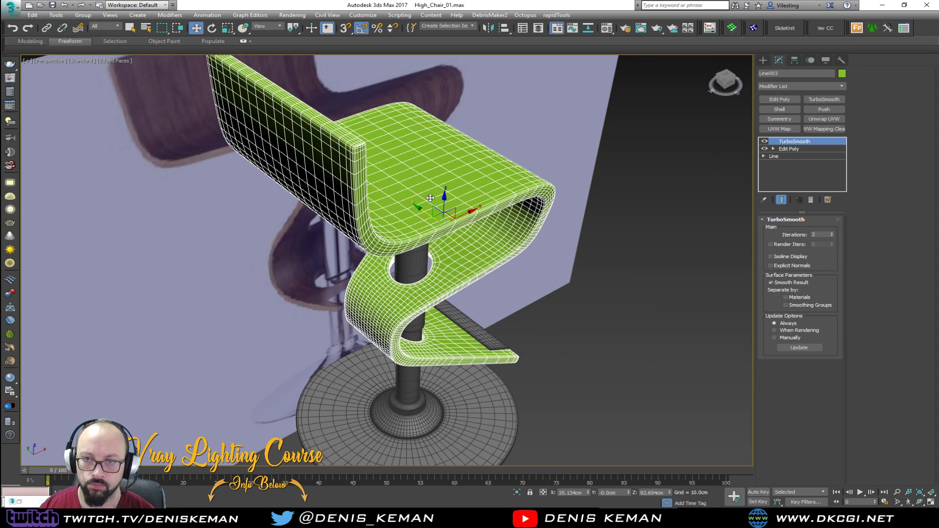
{"action": "key", "text": "F4"}
{"action": "left_click", "coordinate": [11, 8]}
{"action": "left_click", "coordinate": [33, 86]}
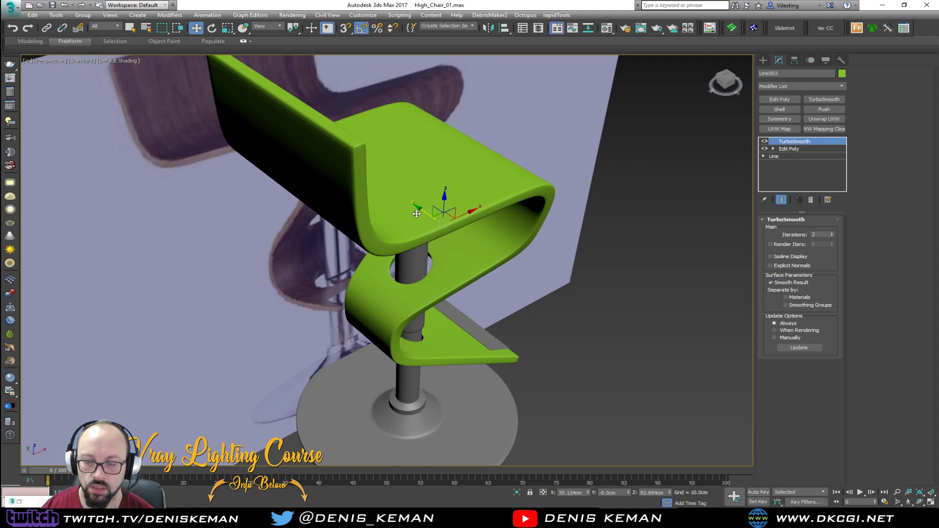
Add UVW Mapping Clear and Unwrap UVW modifiers to the seat and open the UV editor.
{"action": "scroll", "coordinate": [416, 213], "scroll_direction": "up", "scroll_amount": 4}
{"action": "middle_click_drag", "start_coordinate": [470, 201], "coordinate": [509, 299]}
{"action": "key", "text": "F4"}
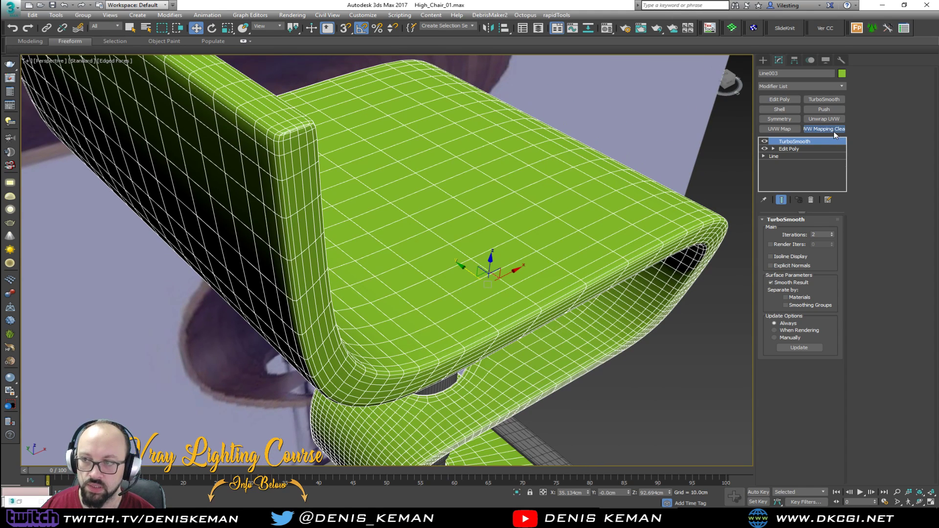
{"action": "left_click", "coordinate": [834, 131]}
{"action": "left_click", "coordinate": [824, 119]}
{"action": "middle_click_drag", "start_coordinate": [346, 152], "coordinate": [389, 194]}
{"action": "left_click", "coordinate": [813, 401]}
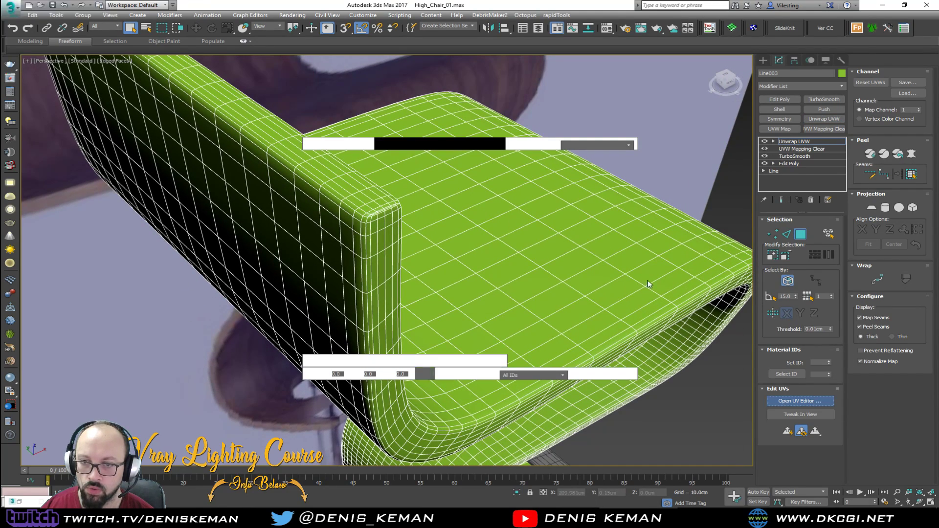
Select the edge loops bordering both side faces of the seat and convert them to peel seams.
{"action": "middle_click_drag", "start_coordinate": [469, 228], "coordinate": [514, 216], "text": "alt"}
{"action": "scroll", "coordinate": [481, 211], "scroll_direction": "up", "scroll_amount": 5}
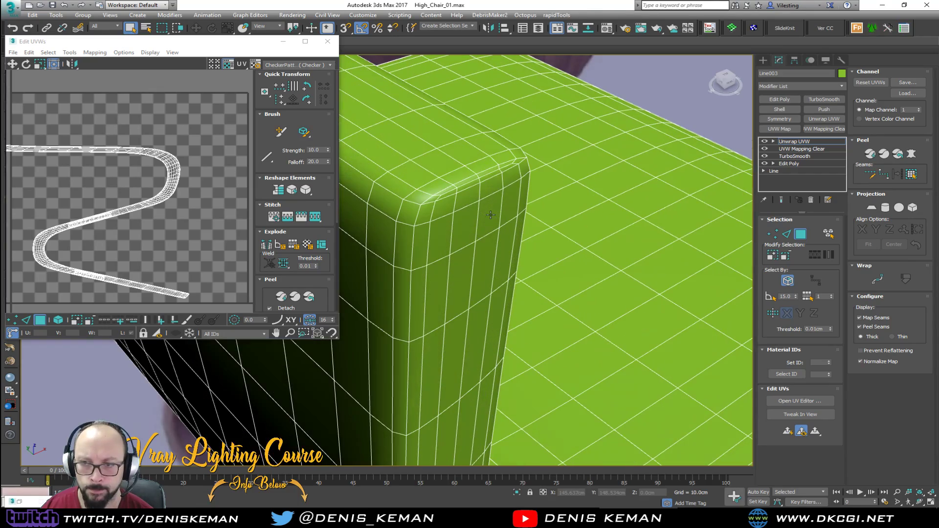
{"action": "key", "text": "2"}
{"action": "double_click", "coordinate": [428, 199]}
{"action": "scroll", "coordinate": [488, 246], "scroll_direction": "down", "scroll_amount": 6}
{"action": "middle_click_drag", "start_coordinate": [587, 283], "coordinate": [661, 219]}
{"action": "scroll", "coordinate": [432, 304], "scroll_direction": "up", "scroll_amount": 6}
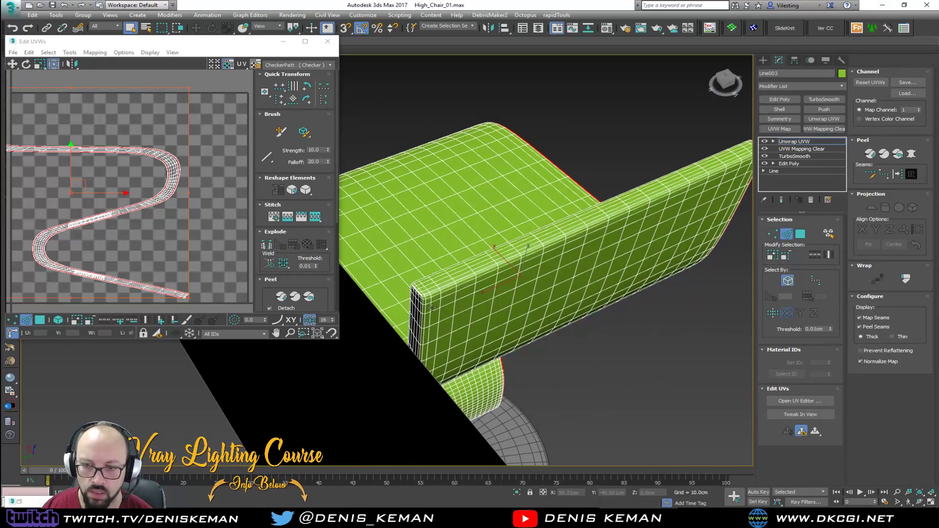
{"action": "double_click", "coordinate": [442, 313]}
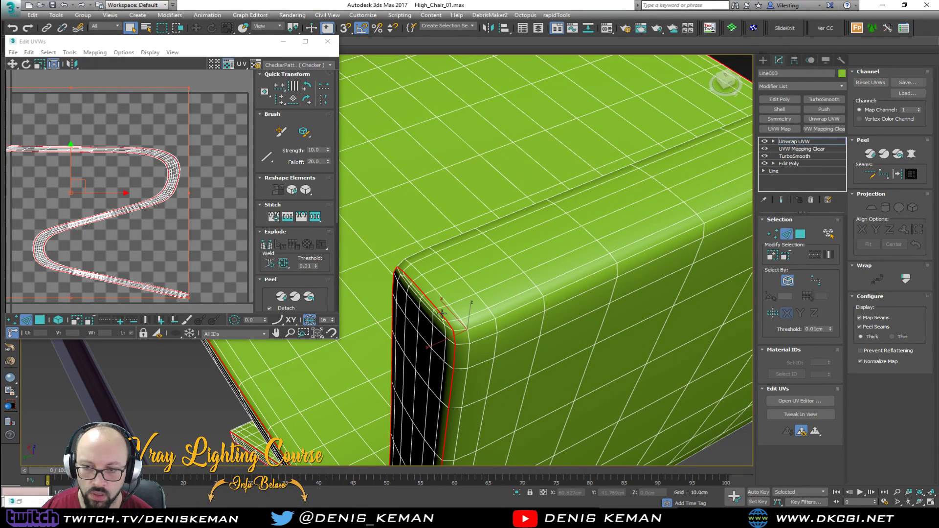
{"action": "left_click", "coordinate": [901, 174]}
{"action": "middle_click_drag", "start_coordinate": [574, 237], "coordinate": [515, 139], "text": "alt"}
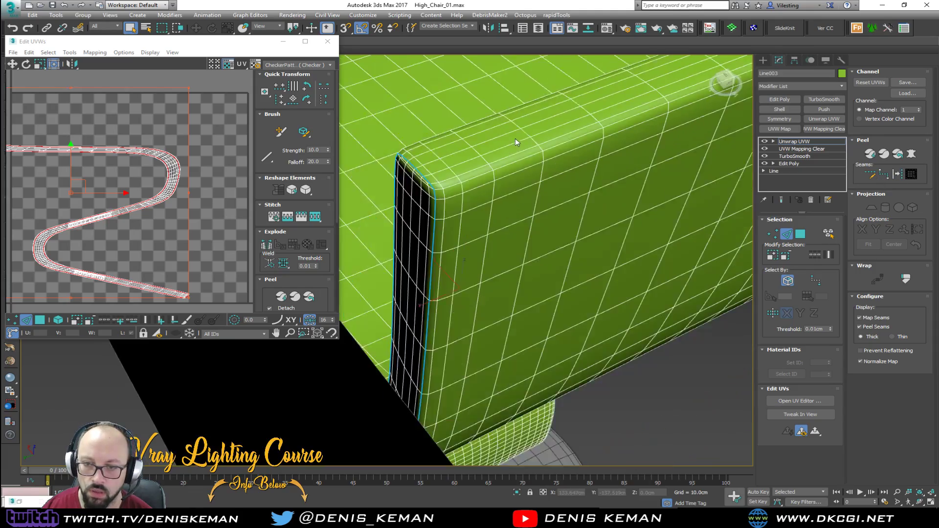
Select the edge loop around the footrest's front end face and deselect the short edges at one corner.
{"action": "scroll", "coordinate": [543, 208], "scroll_direction": "down", "scroll_amount": 4}
{"action": "mouse_move", "coordinate": [543, 209]}
{"action": "middle_mouse_down", "text": "alt"}
{"action": "mouse_move", "coordinate": [478, 137]}
{"action": "mouse_move", "coordinate": [534, 202]}
{"action": "mouse_move", "coordinate": [515, 242]}
{"action": "mouse_move", "coordinate": [535, 194]}
{"action": "middle_mouse_up", "text": "alt"}
{"action": "left_click", "coordinate": [529, 202]}
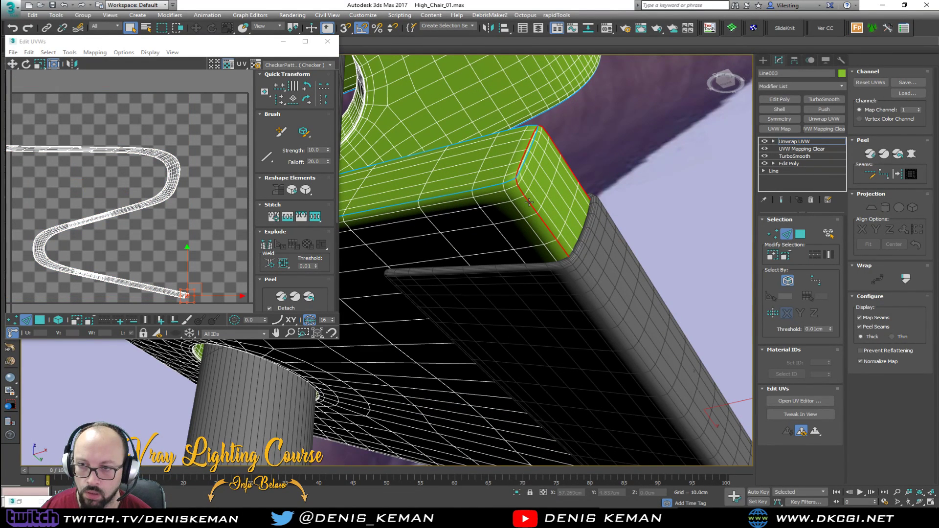
{"action": "scroll", "coordinate": [531, 195], "scroll_direction": "up", "scroll_amount": 3}
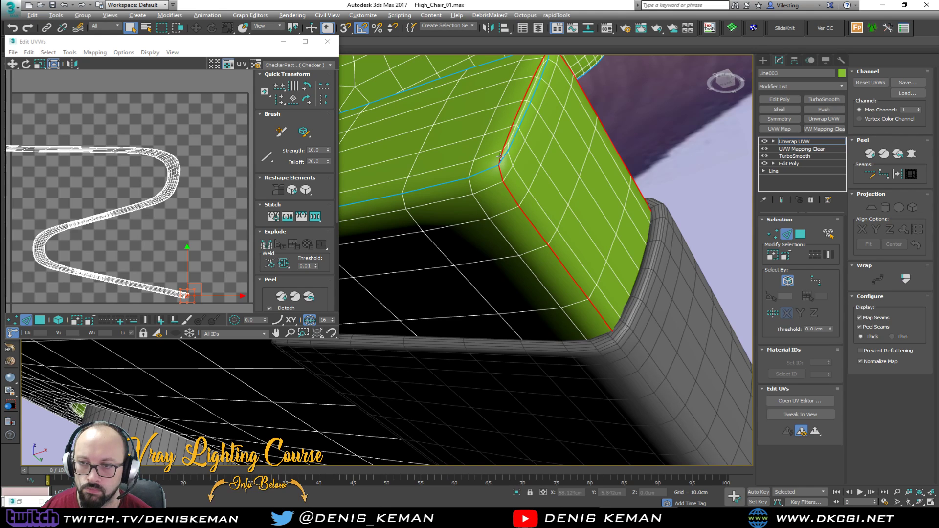
{"action": "middle_click_drag", "start_coordinate": [518, 119], "coordinate": [490, 169], "text": "alt"}
{"action": "middle_click_drag", "start_coordinate": [481, 253], "coordinate": [461, 294], "text": "alt"}
{"action": "left_click_drag", "start_coordinate": [494, 268], "coordinate": [434, 328]}
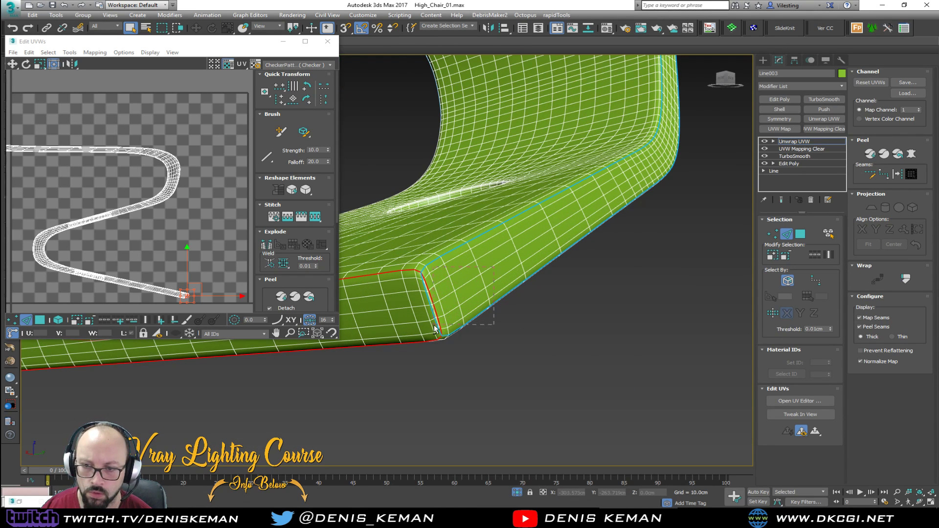
{"action": "scroll", "coordinate": [433, 301], "scroll_direction": "up", "scroll_amount": 3}
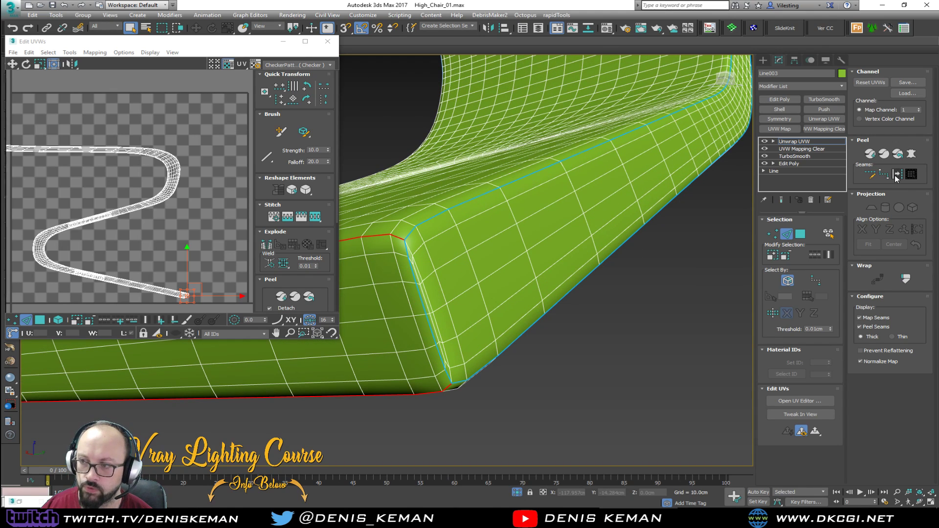
Deselect the short edges at the front face's other corner and convert the remaining long edges to seams.
{"action": "middle_click_drag", "start_coordinate": [445, 304], "coordinate": [551, 309]}
{"action": "scroll", "coordinate": [574, 306], "scroll_direction": "down", "scroll_amount": 6}
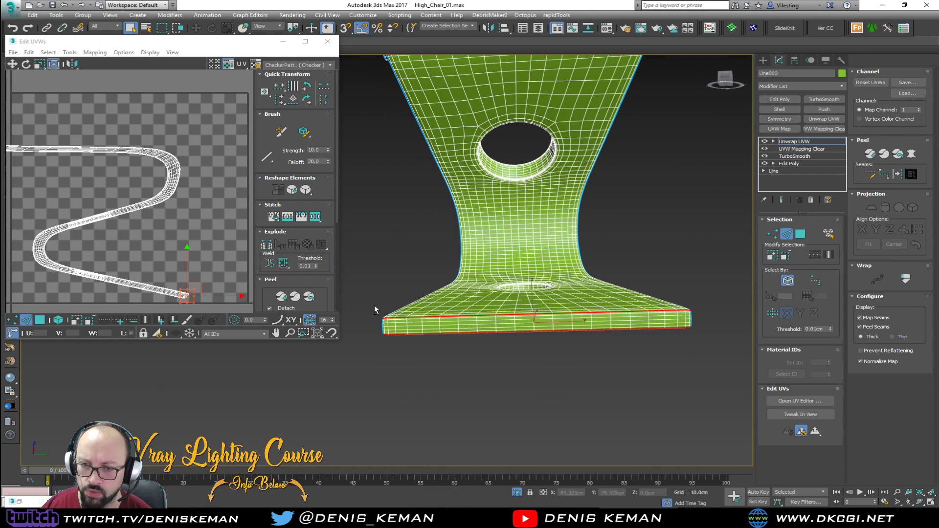
{"action": "left_click_drag", "start_coordinate": [528, 316], "coordinate": [708, 320], "text": "alt"}
{"action": "left_click", "coordinate": [900, 174]}
Select the edge loop around the top end face of the seat's backrest.
{"action": "middle_click_drag", "start_coordinate": [581, 185], "coordinate": [442, 264], "text": "alt"}
{"action": "scroll", "coordinate": [516, 365], "scroll_direction": "up", "scroll_amount": 10}
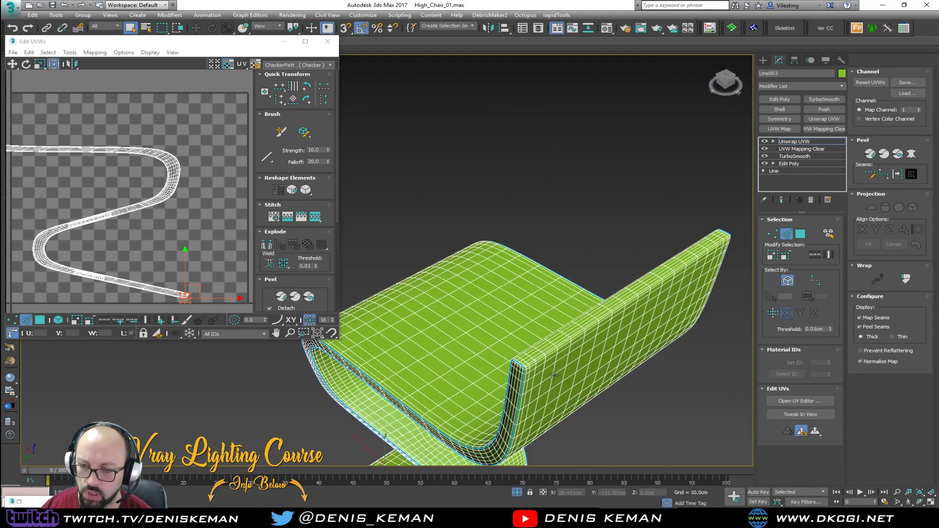
{"action": "double_click", "coordinate": [488, 355]}
{"action": "middle_click_drag", "start_coordinate": [464, 365], "coordinate": [577, 272], "text": "alt"}
{"action": "scroll", "coordinate": [578, 290], "scroll_direction": "up", "scroll_amount": 5}
{"action": "scroll", "coordinate": [589, 284], "scroll_direction": "down", "scroll_amount": 5}
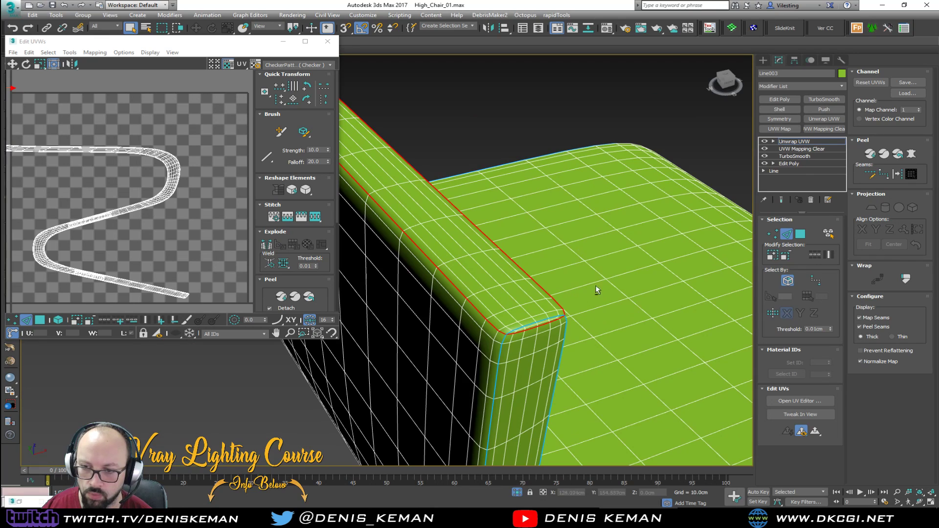
Deselect the loop's unwanted edges, keeping only the backrest's rear top edge, and convert that edge to a seam.
{"action": "middle_click_drag", "start_coordinate": [510, 347], "coordinate": [533, 411], "text": "alt"}
{"action": "middle_click_drag", "start_coordinate": [494, 362], "coordinate": [467, 334], "text": "alt"}
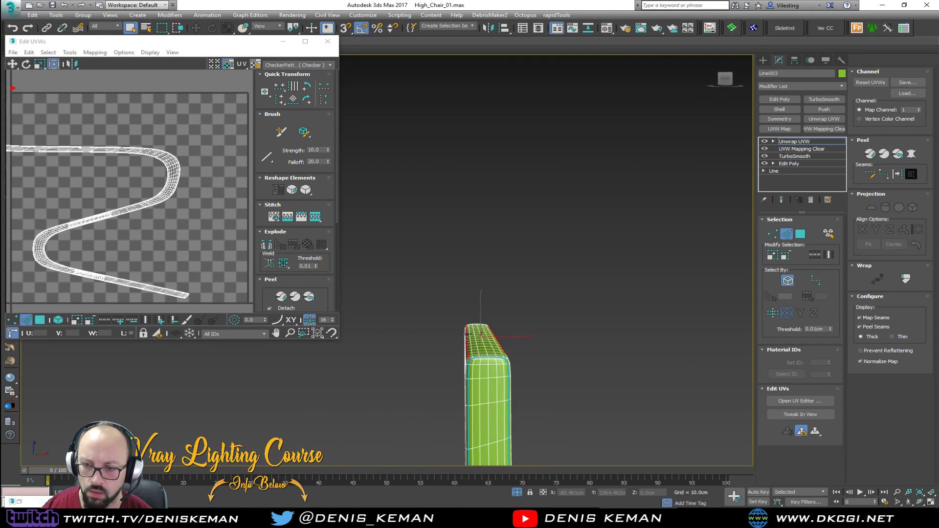
{"action": "left_click_drag", "start_coordinate": [542, 292], "coordinate": [486, 380], "text": "alt"}
{"action": "middle_click_drag", "start_coordinate": [486, 380], "coordinate": [516, 343], "text": "alt"}
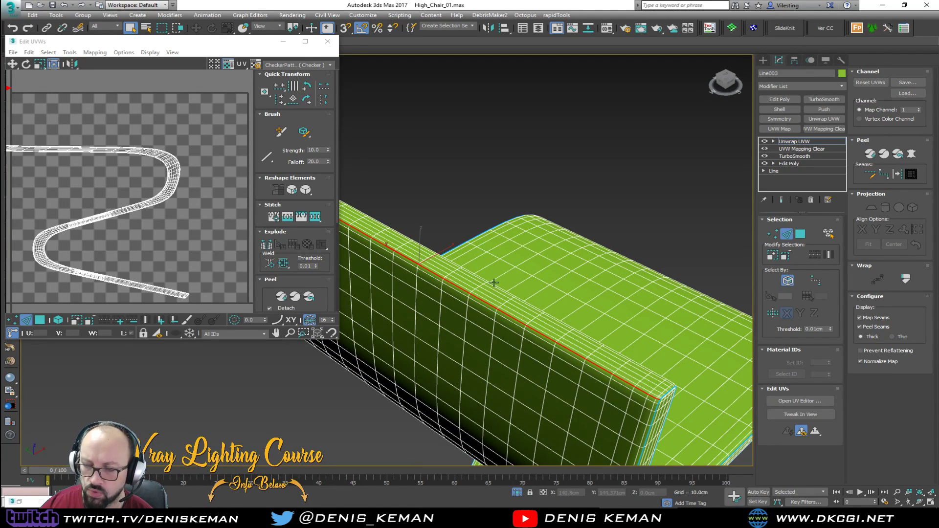
{"action": "left_click", "coordinate": [897, 176]}
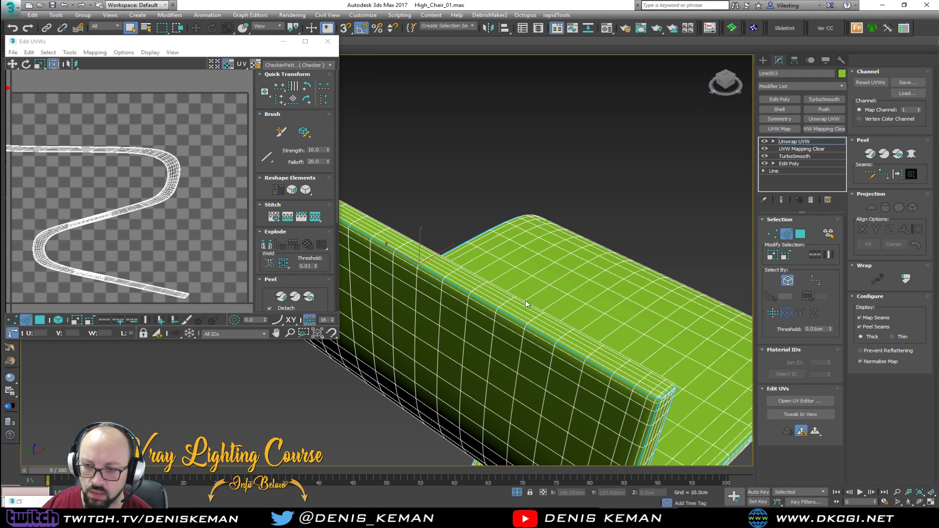
Save the scene and quick peel the seat's UVs along its seams.
{"action": "middle_click_drag", "start_coordinate": [517, 308], "coordinate": [515, 244], "text": "alt"}
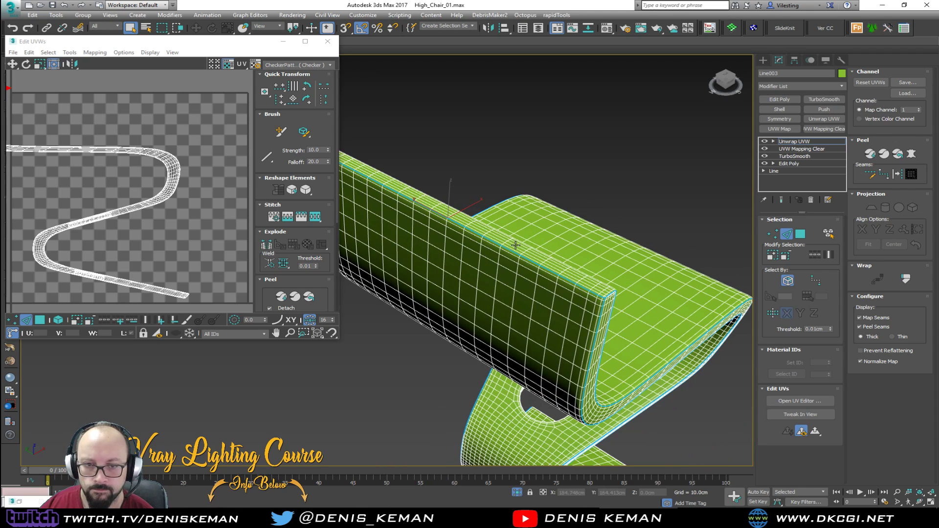
{"action": "left_click", "coordinate": [10, 8]}
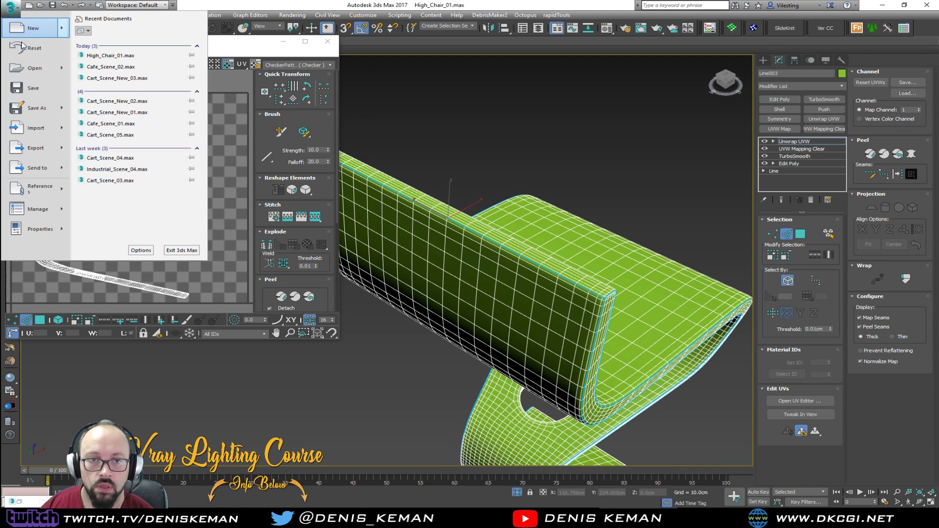
{"action": "left_click", "coordinate": [24, 88]}
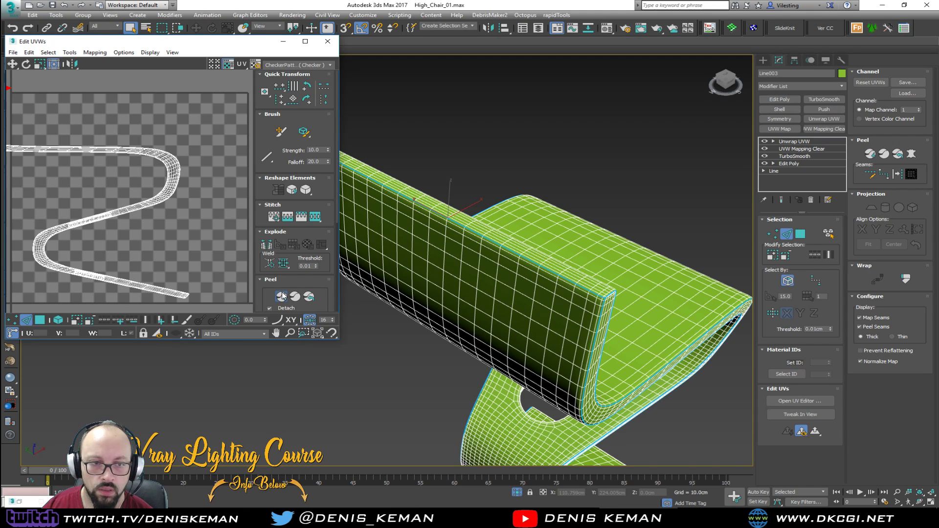
{"action": "left_click", "coordinate": [282, 297]}
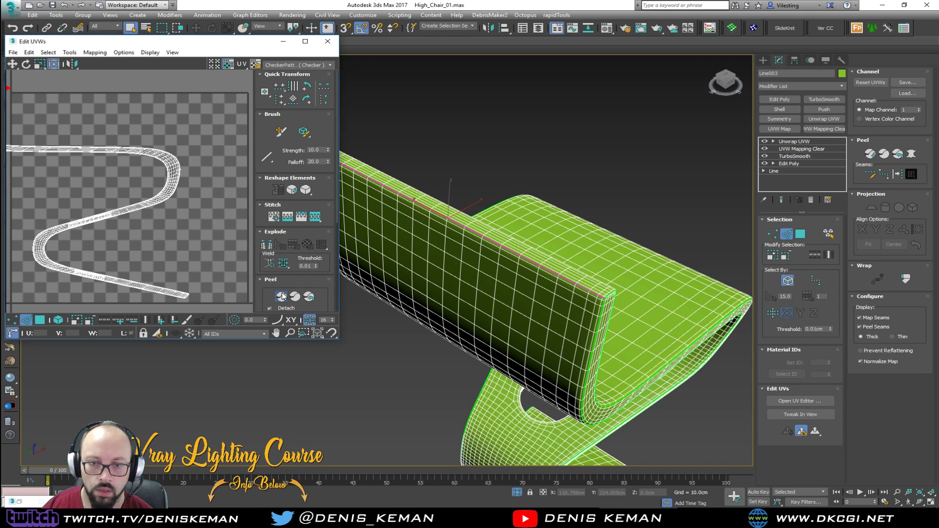
{"action": "left_click", "coordinate": [221, 208]}
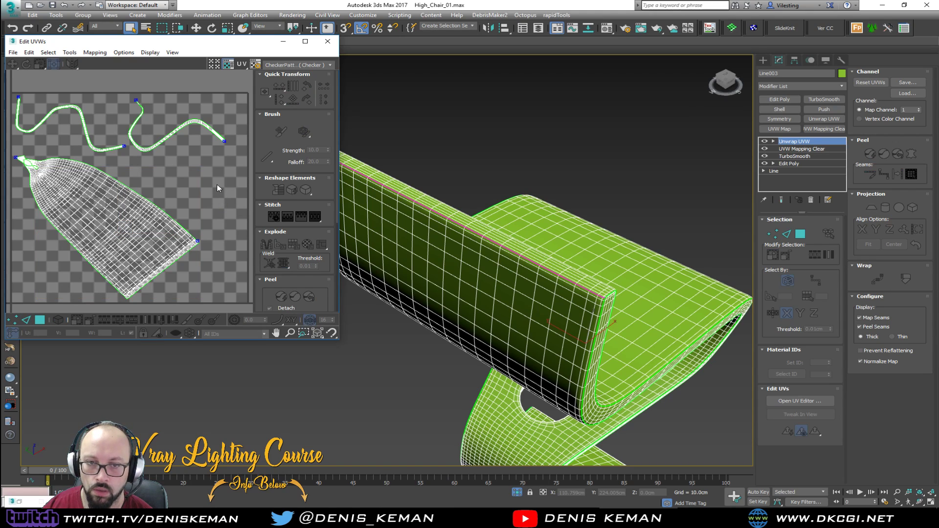
Check the main shell by selecting a seat face and expanding the selection to the seams, and clear the selection.
{"action": "key", "text": "3"}
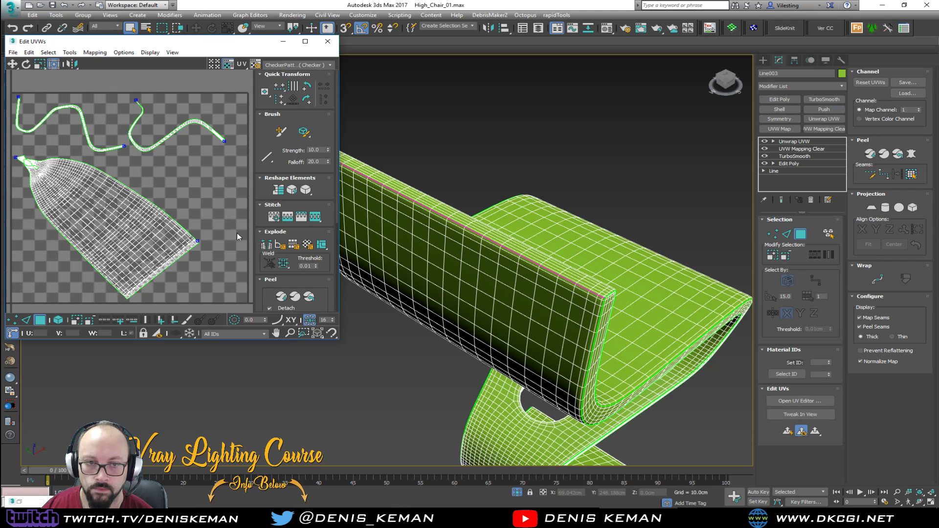
{"action": "left_click", "coordinate": [134, 231]}
{"action": "left_click", "coordinate": [710, 336]}
{"action": "left_click", "coordinate": [670, 308]}
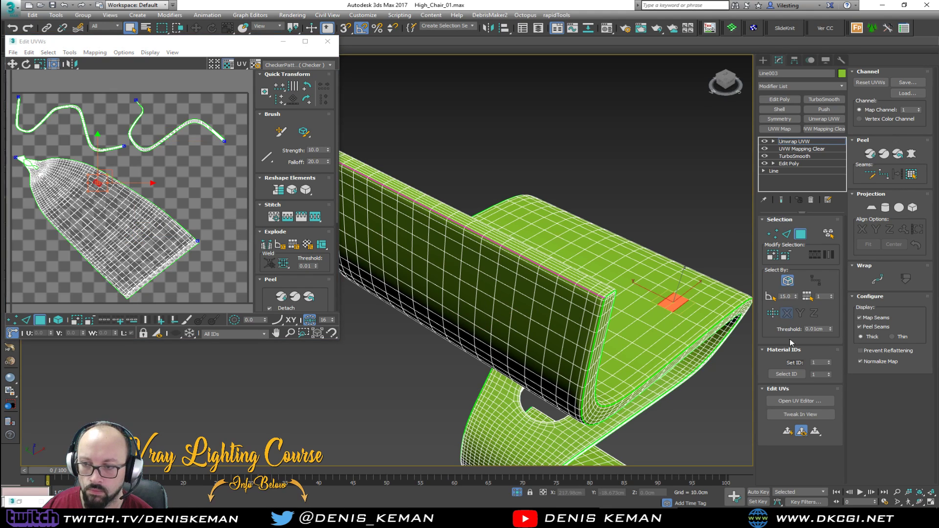
{"action": "left_click", "coordinate": [912, 174]}
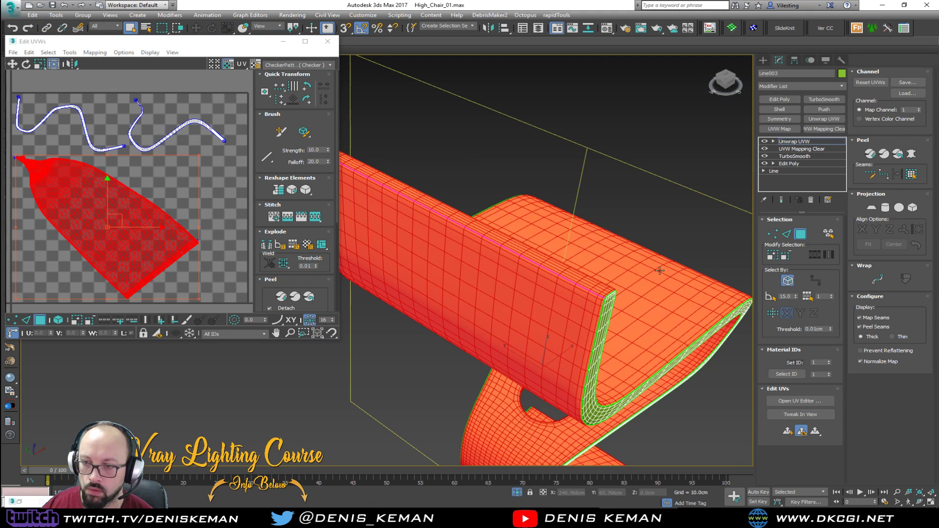
{"action": "left_click", "coordinate": [646, 178]}
Examine the seam junctions at the corners of the backrest's top and the footrest's front end.
{"action": "scroll", "coordinate": [606, 300], "scroll_direction": "up", "scroll_amount": 10}
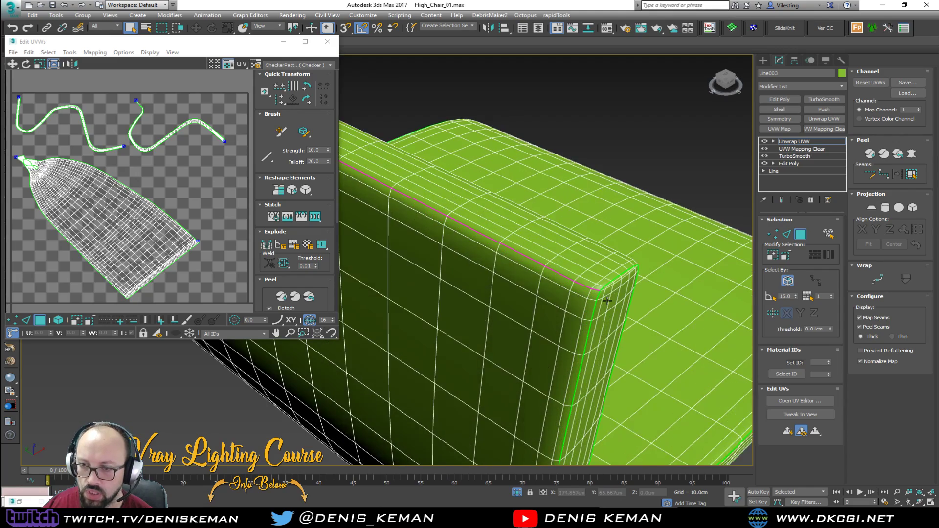
{"action": "scroll", "coordinate": [575, 289], "scroll_direction": "down", "scroll_amount": 8}
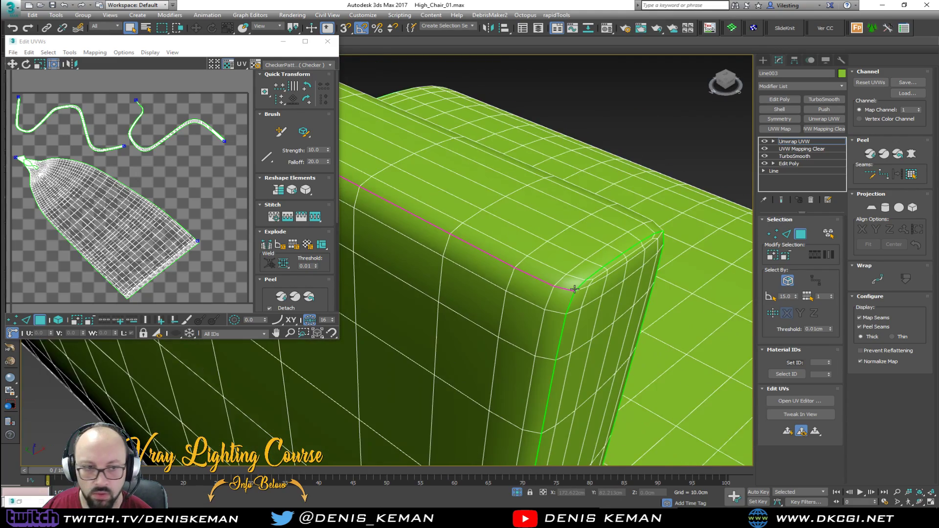
{"action": "middle_click_drag", "start_coordinate": [514, 226], "coordinate": [519, 302]}
{"action": "scroll", "coordinate": [562, 203], "scroll_direction": "up", "scroll_amount": 3}
{"action": "scroll", "coordinate": [561, 204], "scroll_direction": "down", "scroll_amount": 7}
{"action": "scroll", "coordinate": [520, 302], "scroll_direction": "up", "scroll_amount": 5}
{"action": "scroll", "coordinate": [519, 302], "scroll_direction": "up", "scroll_amount": 6}
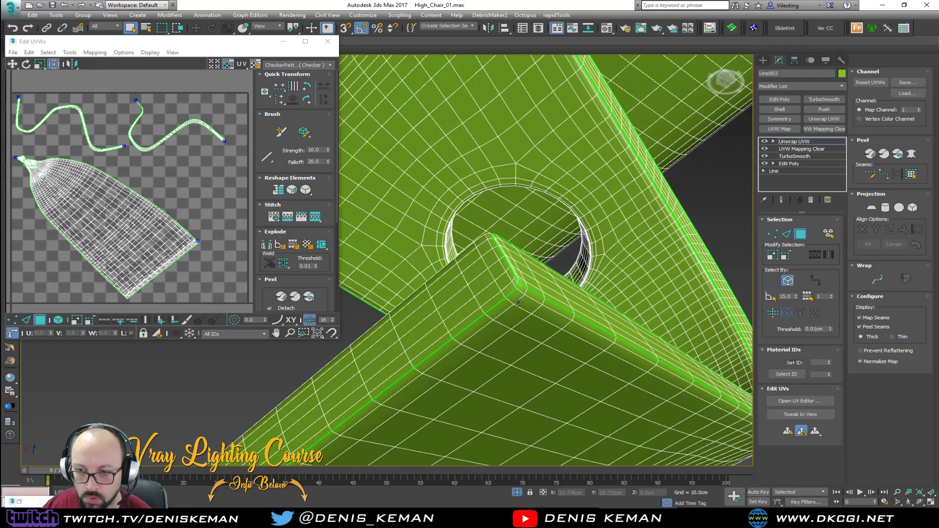
{"action": "scroll", "coordinate": [519, 302], "scroll_direction": "down", "scroll_amount": 7}
{"action": "middle_click_drag", "start_coordinate": [503, 304], "coordinate": [591, 306], "text": "alt"}
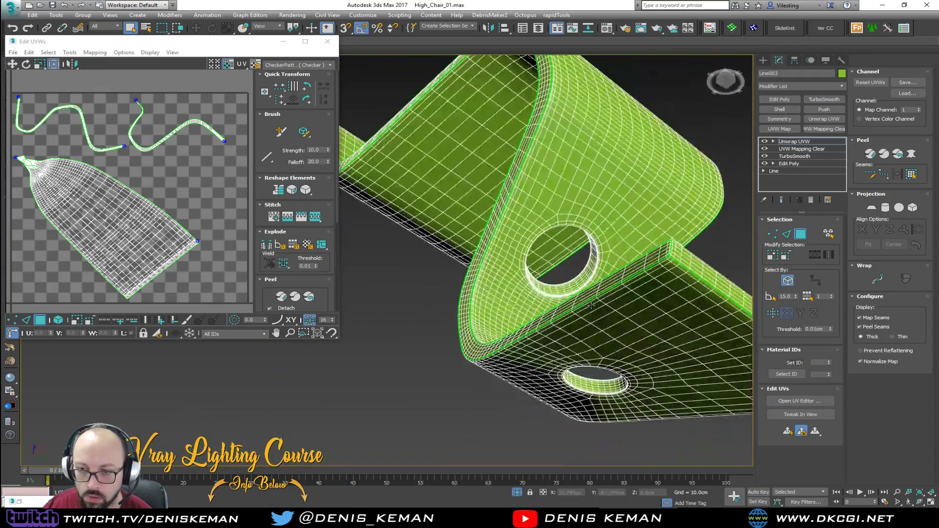
{"action": "scroll", "coordinate": [661, 261], "scroll_direction": "up", "scroll_amount": 8}
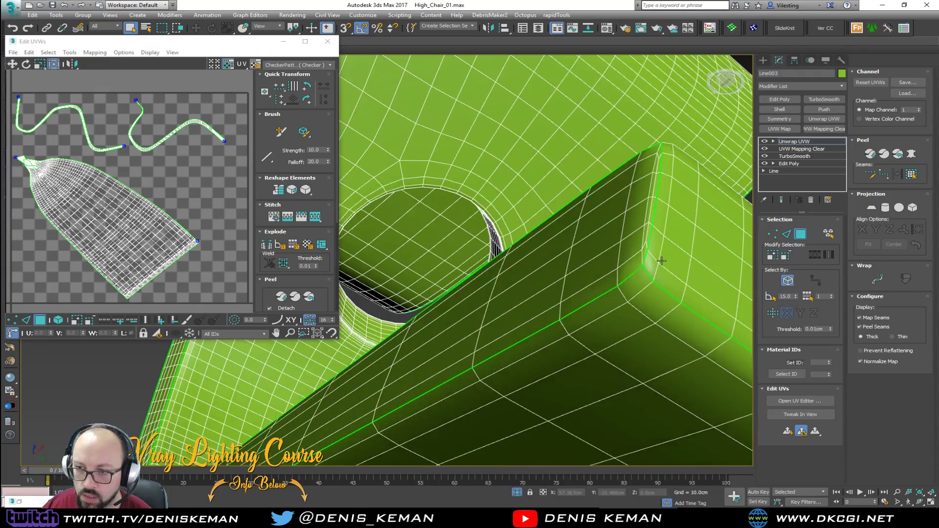
Select a face on the footrest's underside near its corner and expand the selection to the seams to check them.
{"action": "left_click", "coordinate": [632, 327]}
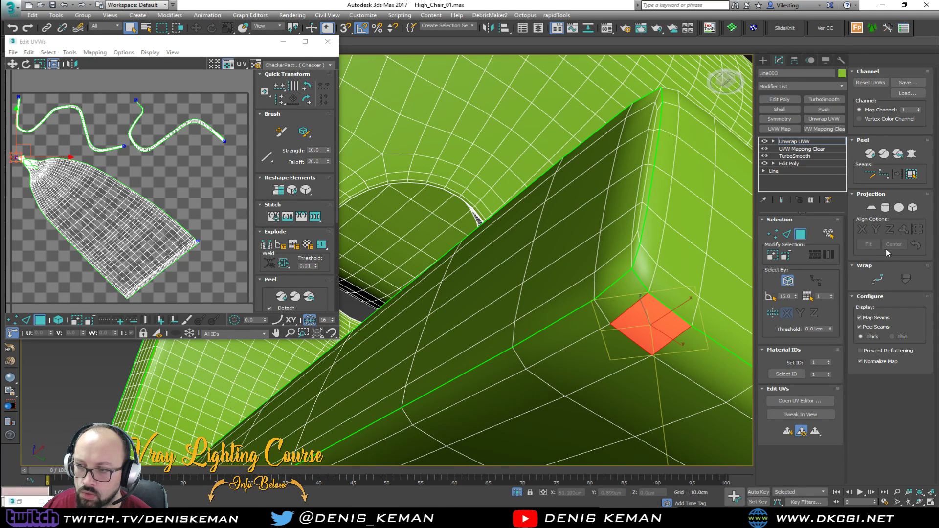
{"action": "left_click", "coordinate": [913, 174]}
{"action": "scroll", "coordinate": [642, 282], "scroll_direction": "up", "scroll_amount": 8}
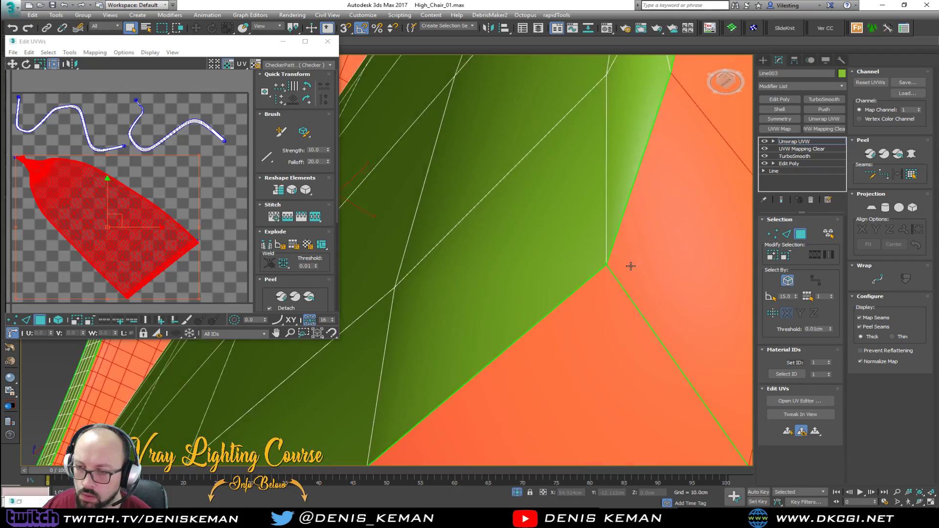
{"action": "scroll", "coordinate": [631, 266], "scroll_direction": "down", "scroll_amount": 10}
Clear the edge selection and examine the seam edges around the backrest's upper corners.
{"action": "key", "text": "2"}
{"action": "middle_click_drag", "start_coordinate": [622, 234], "coordinate": [584, 271], "text": "alt"}
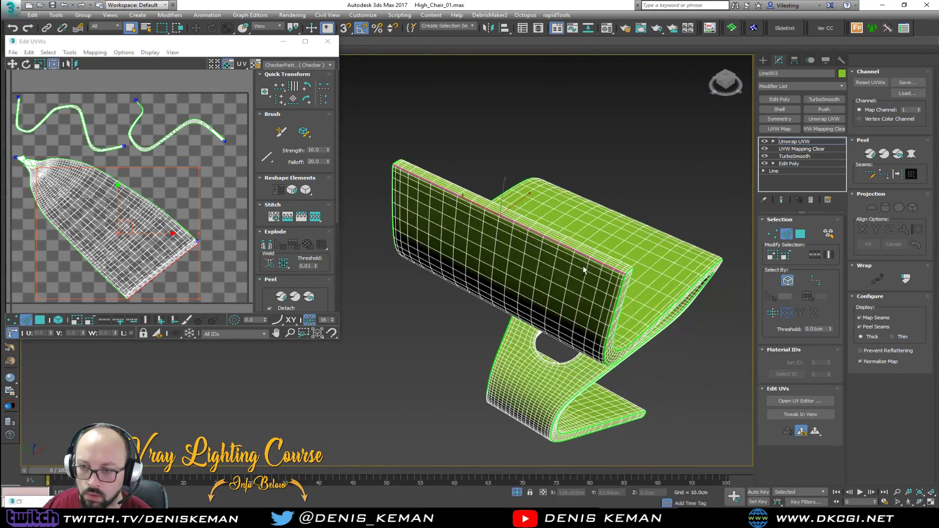
{"action": "scroll", "coordinate": [584, 271], "scroll_direction": "up", "scroll_amount": 10}
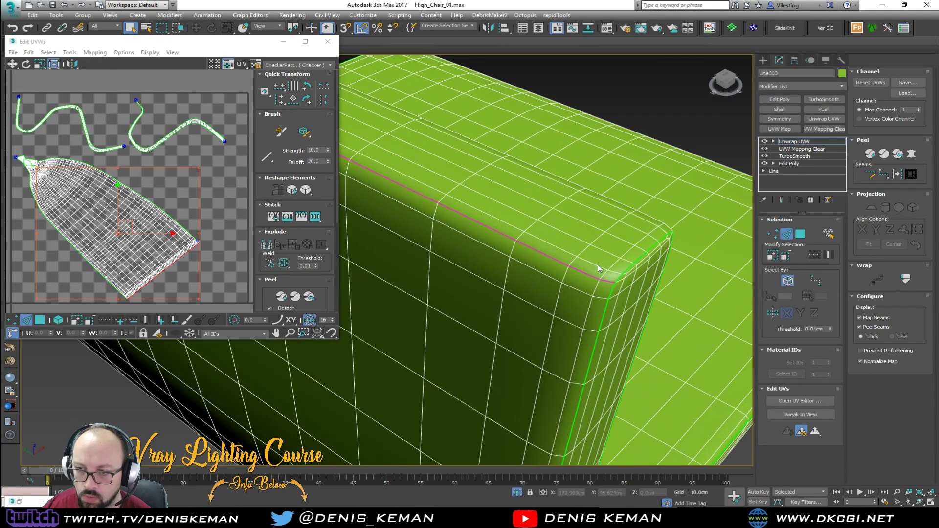
{"action": "left_click", "coordinate": [651, 180]}
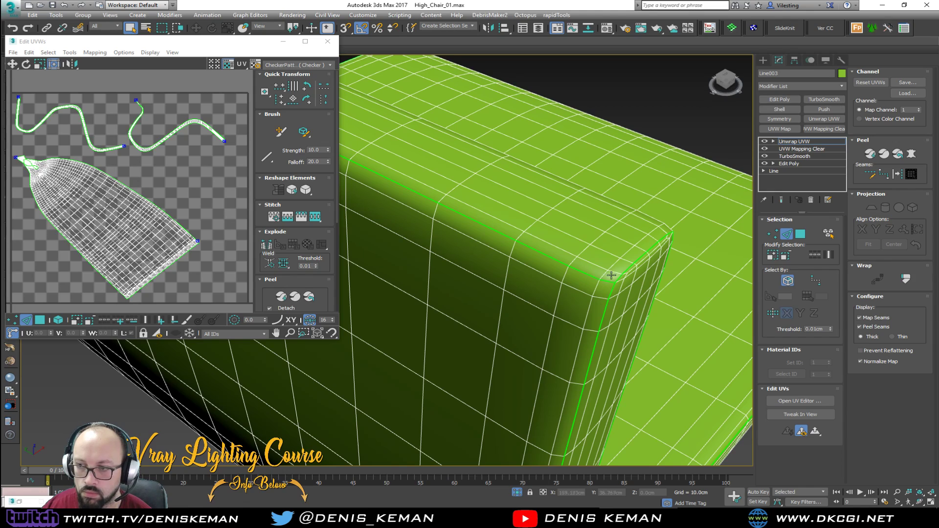
{"action": "key", "text": "3"}
{"action": "left_click", "coordinate": [611, 277]}
{"action": "middle_click_drag", "start_coordinate": [624, 266], "coordinate": [549, 314], "text": "alt"}
{"action": "key", "text": "2"}
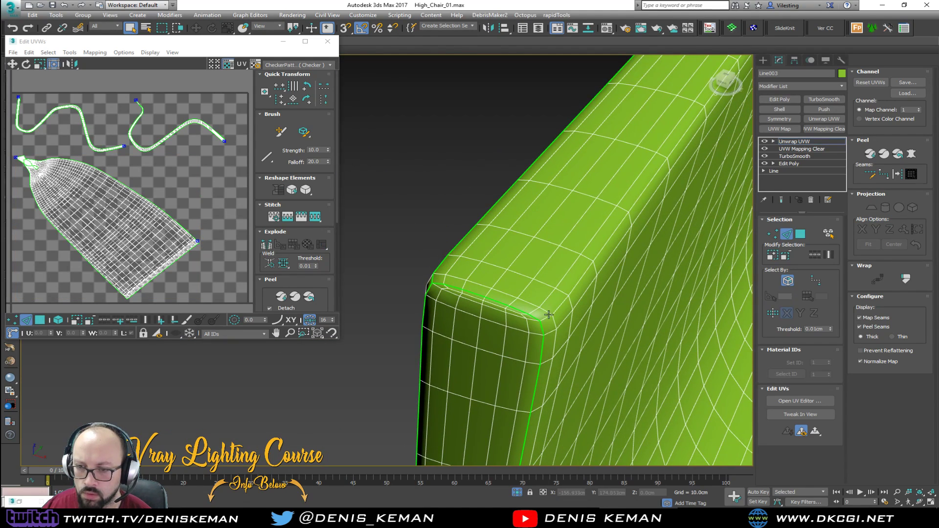
Select the edge loop around the backrest's top face and deselect its rear long edge and the short edges at one corner.
{"action": "double_click", "coordinate": [557, 311]}
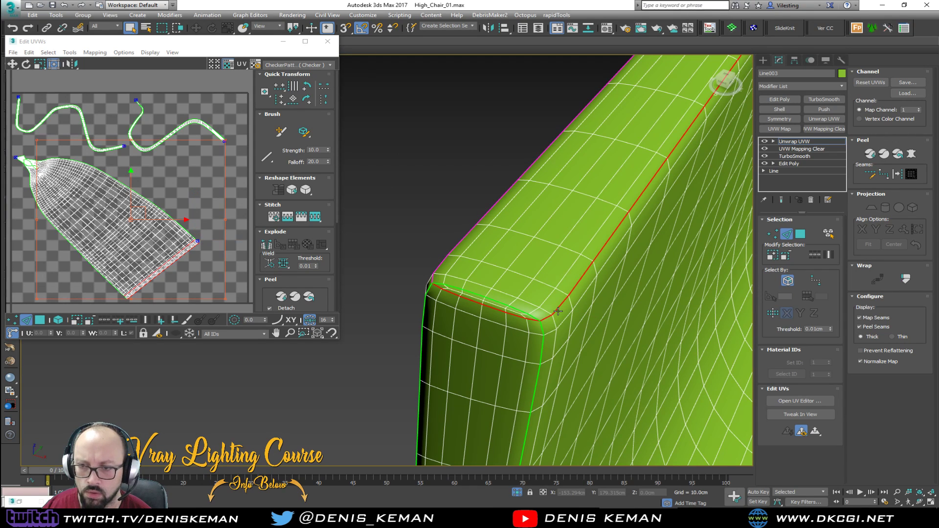
{"action": "left_click_drag", "start_coordinate": [398, 204], "coordinate": [532, 334], "text": "alt"}
{"action": "scroll", "coordinate": [532, 334], "scroll_direction": "down", "scroll_amount": 4}
{"action": "middle_click_drag", "start_coordinate": [531, 334], "coordinate": [536, 191], "text": "alt"}
{"action": "left_click_drag", "start_coordinate": [639, 209], "coordinate": [648, 213], "text": "alt"}
{"action": "middle_click_drag", "start_coordinate": [649, 212], "coordinate": [612, 234], "text": "alt"}
{"action": "scroll", "coordinate": [598, 251], "scroll_direction": "down", "scroll_amount": 3}
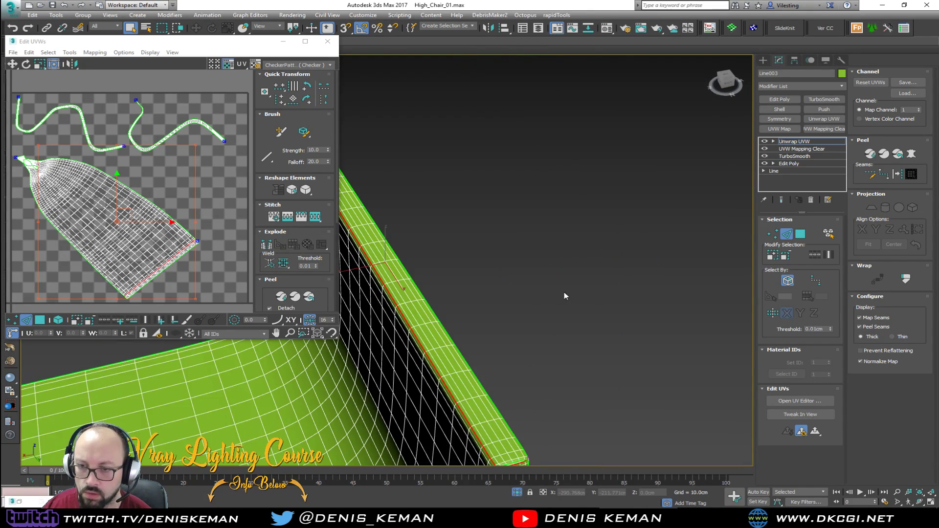
Deselect the short edges at the backrest's other top corner, keeping only the front long edge selected.
{"action": "middle_click_drag", "start_coordinate": [565, 294], "coordinate": [564, 334], "text": "alt"}
{"action": "scroll", "coordinate": [542, 384], "scroll_direction": "up", "scroll_amount": 5}
{"action": "left_click_drag", "start_coordinate": [686, 298], "coordinate": [545, 389], "text": "alt"}
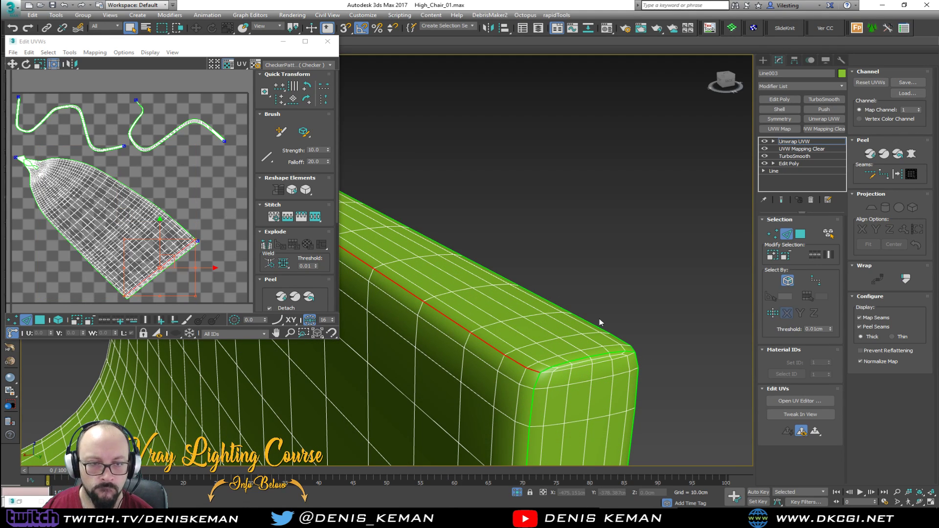
{"action": "middle_click_drag", "start_coordinate": [542, 303], "coordinate": [515, 179]}
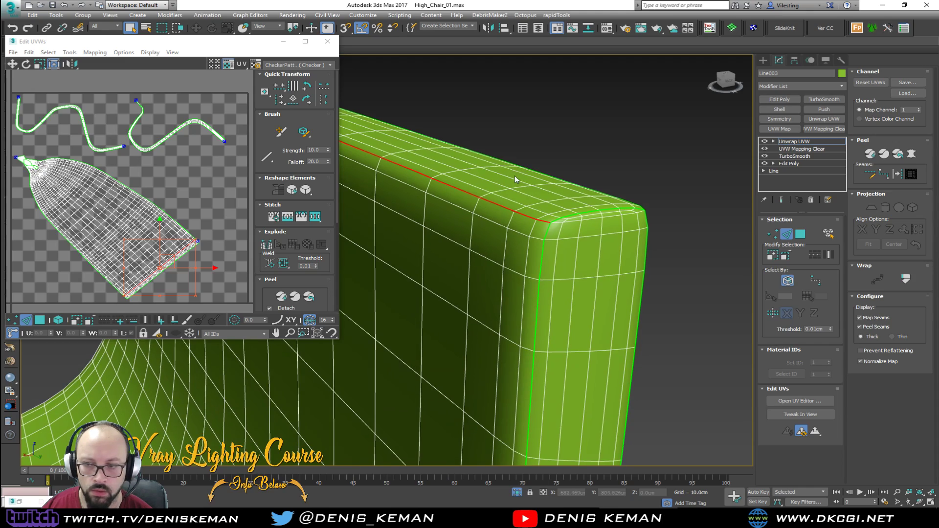
{"action": "scroll", "coordinate": [522, 194], "scroll_direction": "down", "scroll_amount": 2}
{"action": "middle_click_drag", "start_coordinate": [532, 229], "coordinate": [556, 157]}
{"action": "scroll", "coordinate": [559, 171], "scroll_direction": "down", "scroll_amount": 3}
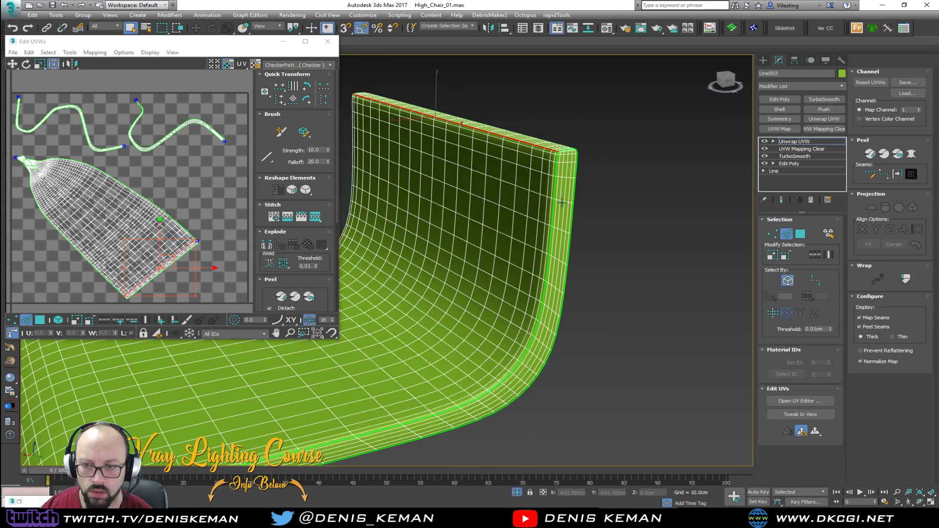
{"action": "middle_click_drag", "start_coordinate": [463, 374], "coordinate": [562, 277], "text": "alt"}
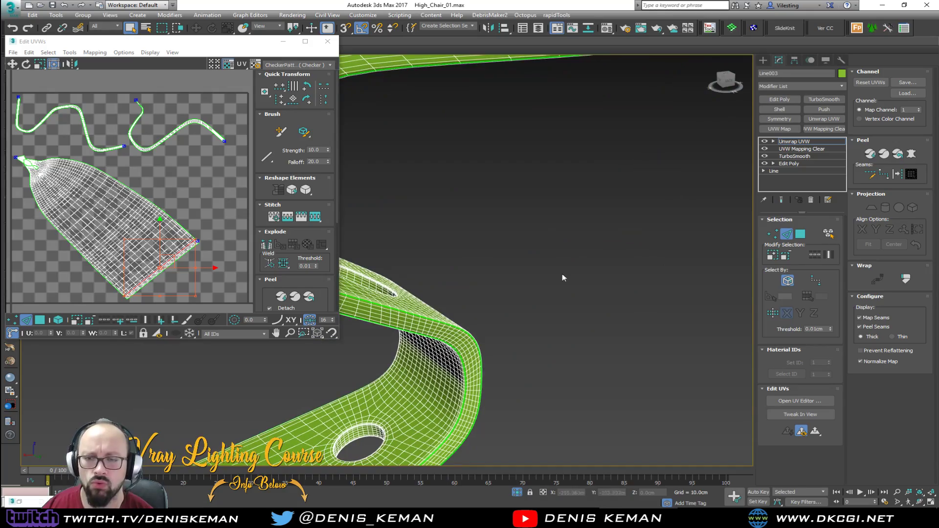
Close the UV editor and select the edge loops around both rims of the hole in the slanted support.
{"action": "left_click", "coordinate": [327, 41]}
{"action": "middle_click_drag", "start_coordinate": [368, 119], "coordinate": [386, 257], "text": "alt"}
{"action": "scroll", "coordinate": [386, 257], "scroll_direction": "up", "scroll_amount": 3}
{"action": "scroll", "coordinate": [371, 252], "scroll_direction": "up", "scroll_amount": 5}
{"action": "scroll", "coordinate": [352, 245], "scroll_direction": "down", "scroll_amount": 5}
{"action": "scroll", "coordinate": [340, 240], "scroll_direction": "up", "scroll_amount": 5}
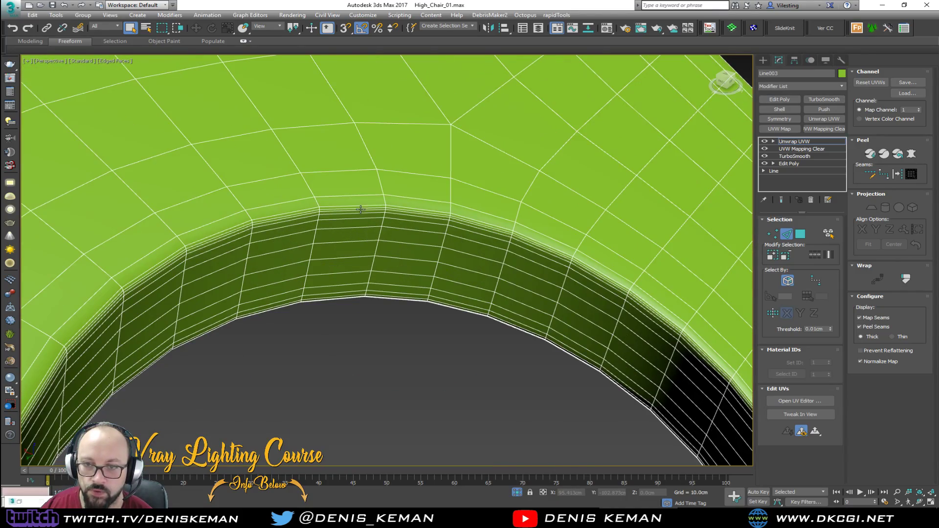
{"action": "scroll", "coordinate": [360, 209], "scroll_direction": "down", "scroll_amount": 5}
{"action": "middle_click_drag", "start_coordinate": [398, 289], "coordinate": [508, 225], "text": "alt"}
{"action": "scroll", "coordinate": [524, 243], "scroll_direction": "up", "scroll_amount": 6}
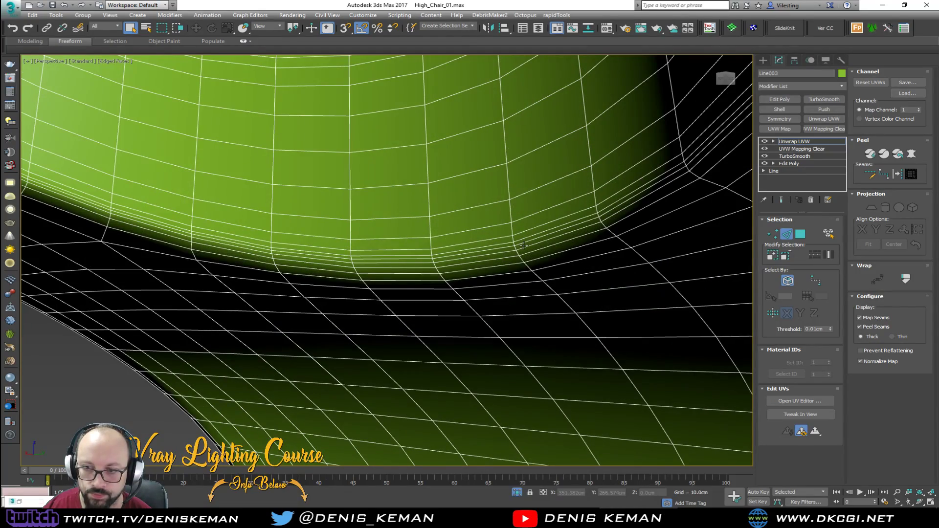
{"action": "scroll", "coordinate": [521, 278], "scroll_direction": "down", "scroll_amount": 8}
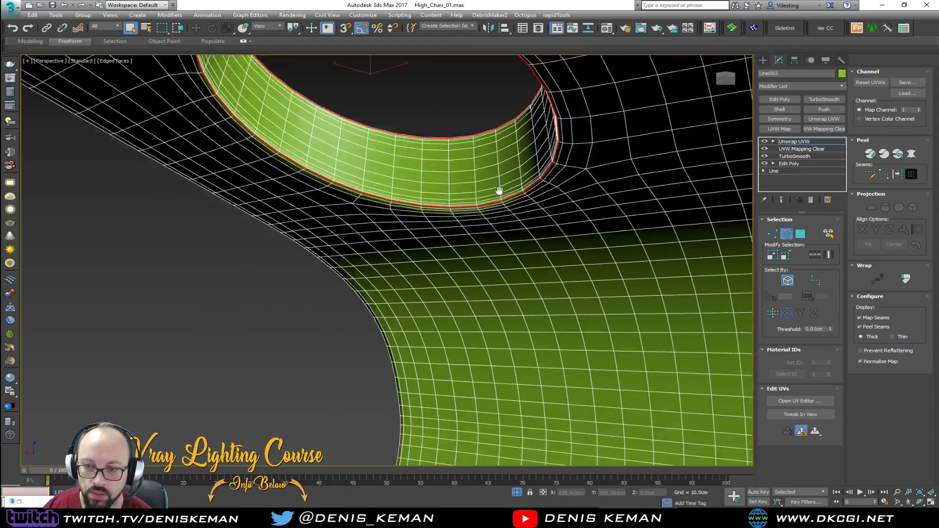
Select the edge loops around both rims of the footrest's hole.
{"action": "middle_click_drag", "start_coordinate": [474, 177], "coordinate": [478, 231], "text": "alt"}
{"action": "scroll", "coordinate": [387, 297], "scroll_direction": "up", "scroll_amount": 5}
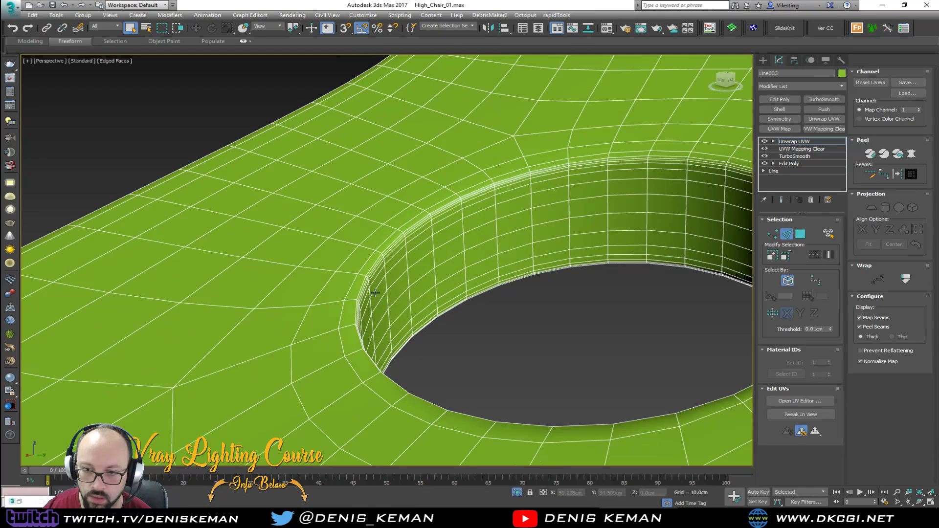
{"action": "double_click", "coordinate": [365, 282]}
{"action": "middle_click_drag", "start_coordinate": [367, 283], "coordinate": [378, 204], "text": "alt"}
{"action": "scroll", "coordinate": [387, 258], "scroll_direction": "down", "scroll_amount": 4}
{"action": "scroll", "coordinate": [377, 203], "scroll_direction": "down", "scroll_amount": 2}
{"action": "double_click", "coordinate": [481, 326], "text": "ctrl"}
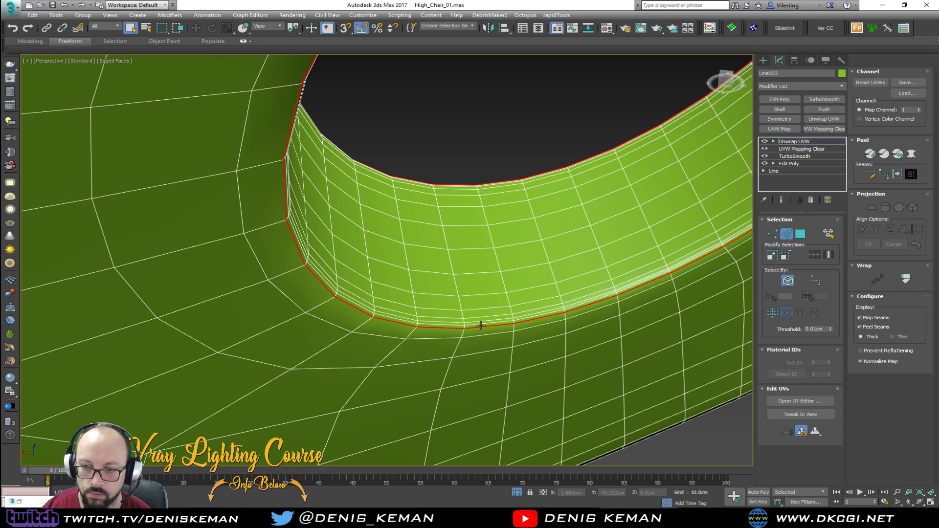
Convert the selected rim loops of the footrest's hole into seams.
{"action": "left_click", "coordinate": [898, 177]}
{"action": "middle_click_drag", "start_coordinate": [675, 211], "coordinate": [476, 281], "text": "alt"}
{"action": "scroll", "coordinate": [468, 284], "scroll_direction": "up", "scroll_amount": 2}
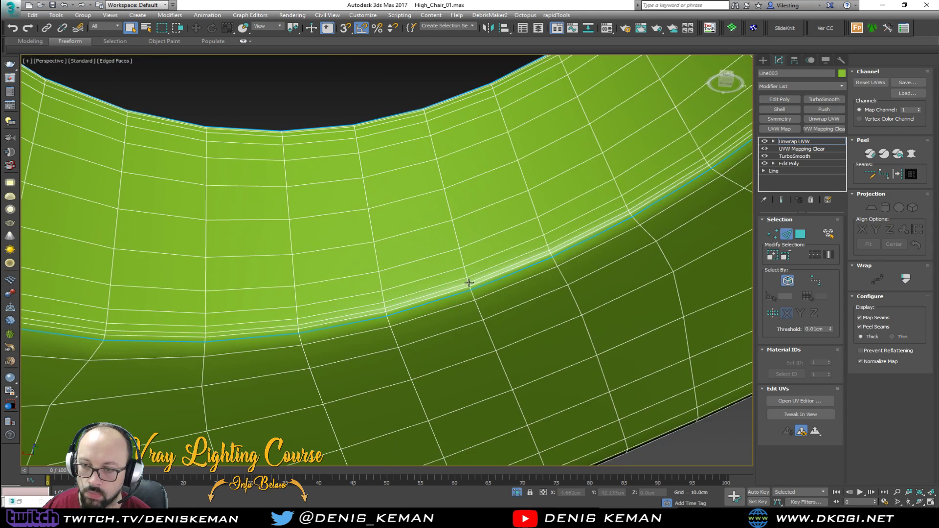
{"action": "left_click", "coordinate": [470, 287]}
{"action": "middle_click_drag", "start_coordinate": [504, 260], "coordinate": [519, 254], "text": "alt"}
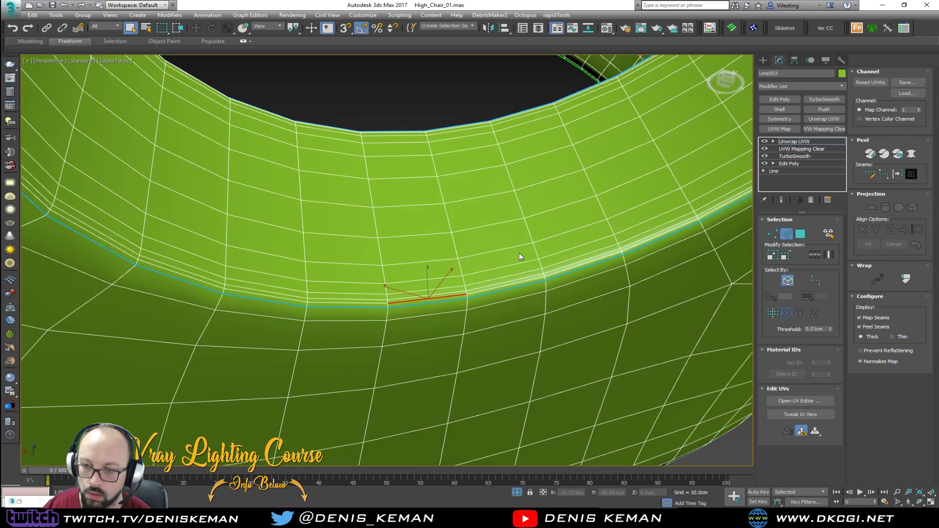
{"action": "left_click", "coordinate": [484, 265]}
{"action": "left_click", "coordinate": [870, 174]}
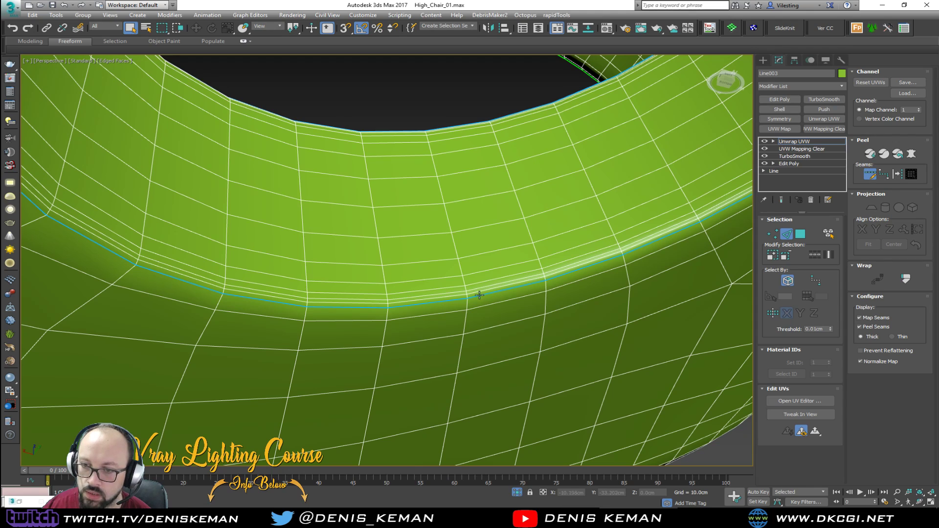
{"action": "right_click", "coordinate": [550, 267]}
{"action": "left_click", "coordinate": [870, 174]}
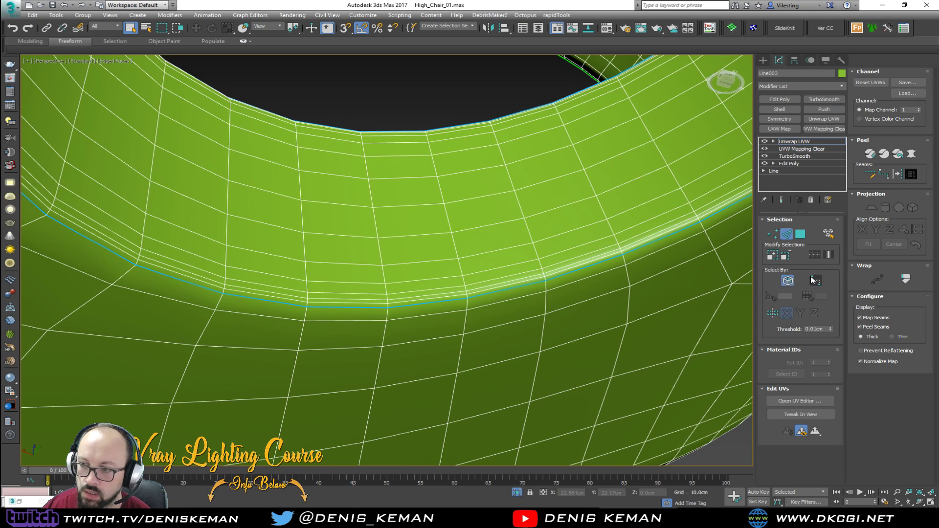
Select an edge path across the inner wall of the footrest's hole with point-to-point edge selection.
{"action": "left_click", "coordinate": [814, 280]}
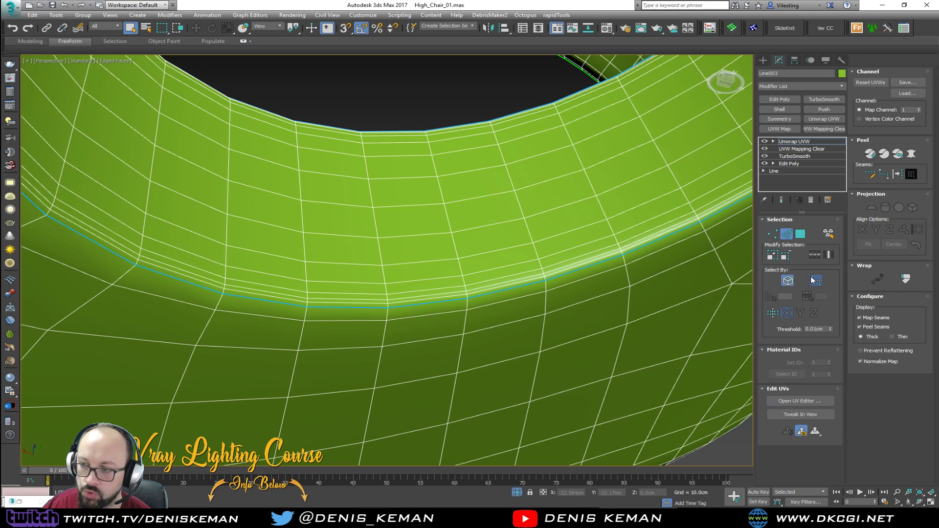
{"action": "left_click", "coordinate": [468, 296]}
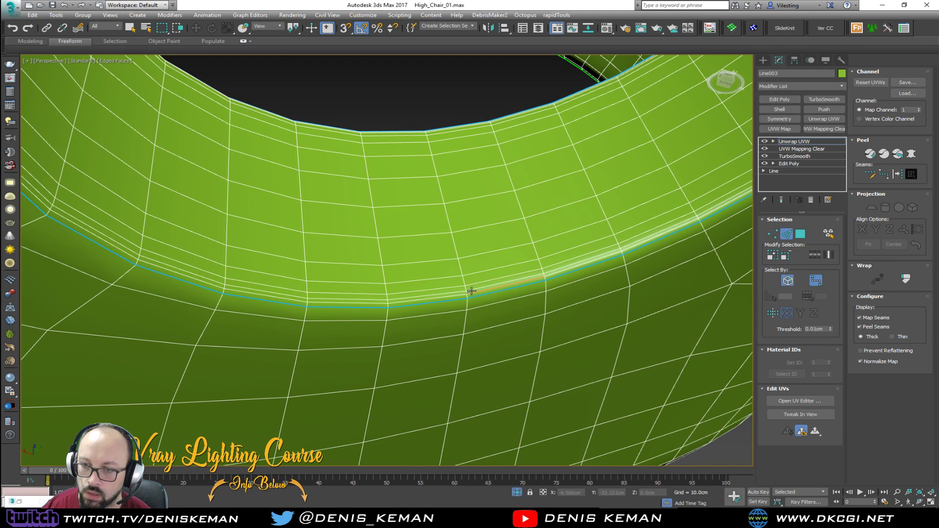
{"action": "scroll", "coordinate": [470, 291], "scroll_direction": "up", "scroll_amount": 2}
{"action": "left_click", "coordinate": [411, 73]}
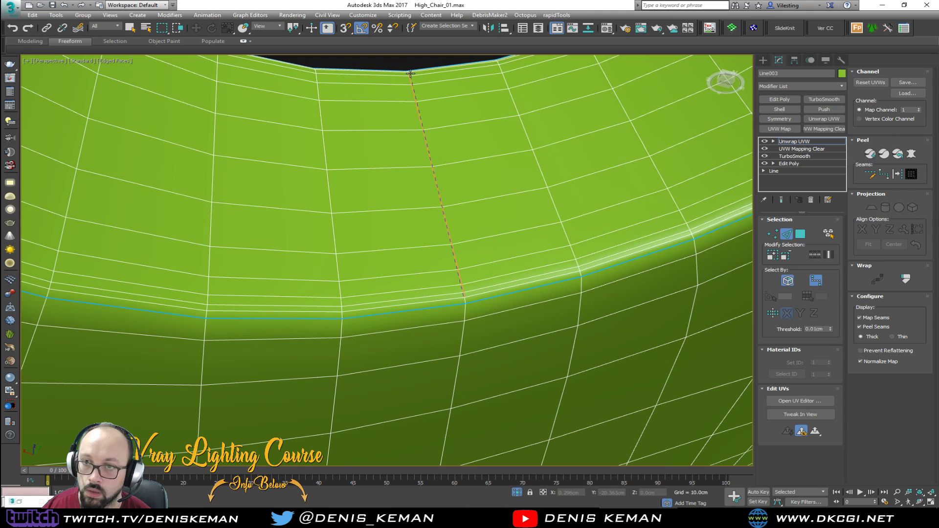
{"action": "right_click", "coordinate": [409, 74]}
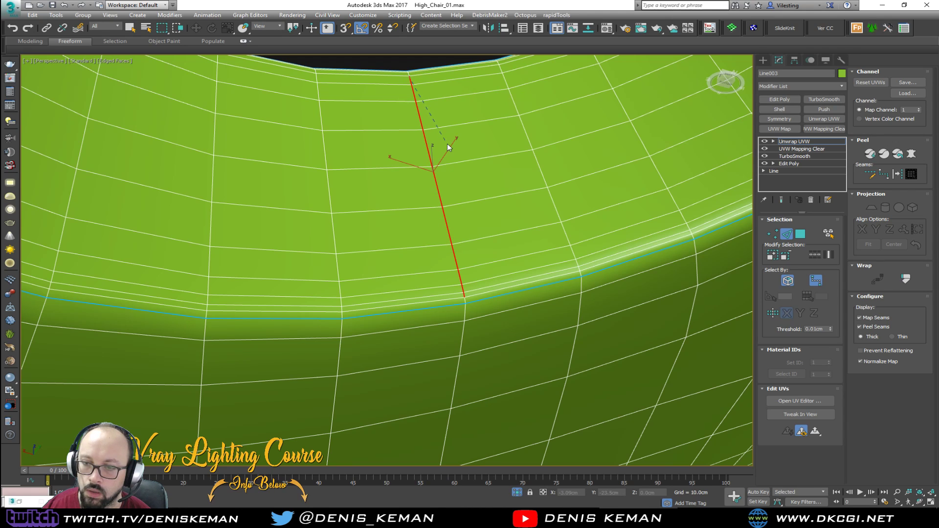
{"action": "scroll", "coordinate": [458, 281], "scroll_direction": "up", "scroll_amount": 3}
{"action": "right_click", "coordinate": [497, 219]}
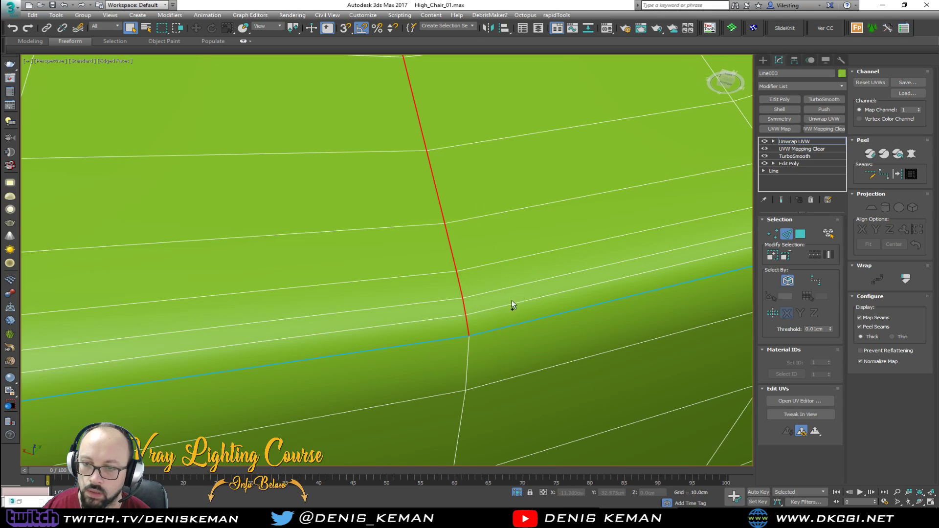
Extend the edge path in the footrest's hole up to the seam on the opposite rim.
{"action": "scroll", "coordinate": [468, 186], "scroll_direction": "down", "scroll_amount": 4}
{"action": "middle_click_drag", "start_coordinate": [476, 161], "coordinate": [465, 225], "text": "alt"}
{"action": "scroll", "coordinate": [465, 225], "scroll_direction": "down", "scroll_amount": 2}
{"action": "middle_click_drag", "start_coordinate": [460, 174], "coordinate": [476, 245]}
{"action": "scroll", "coordinate": [456, 170], "scroll_direction": "up", "scroll_amount": 4}
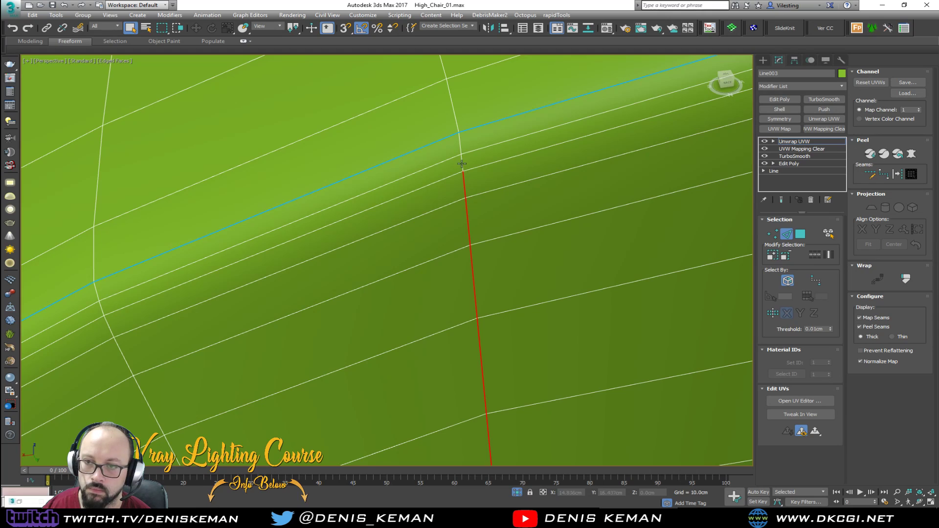
{"action": "scroll", "coordinate": [493, 146], "scroll_direction": "down", "scroll_amount": 6}
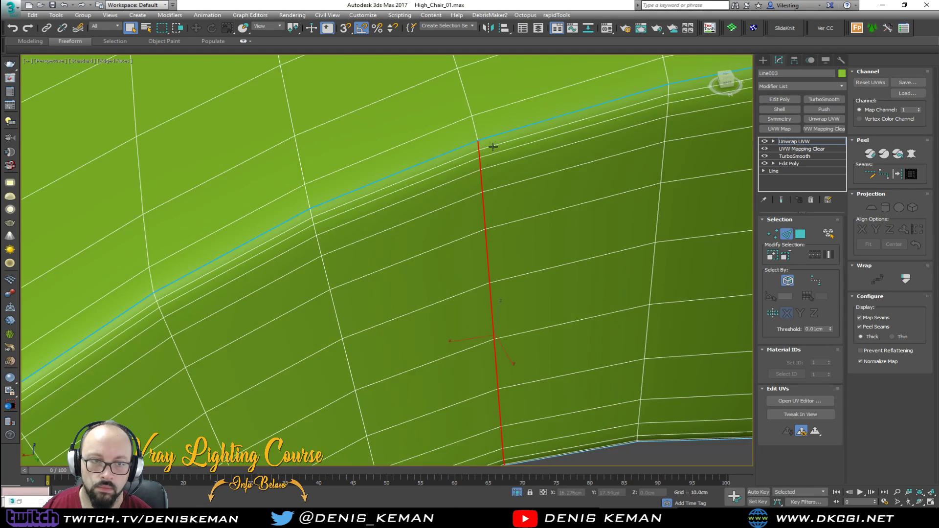
{"action": "middle_click_drag", "start_coordinate": [541, 183], "coordinate": [471, 258]}
{"action": "scroll", "coordinate": [470, 261], "scroll_direction": "down", "scroll_amount": 8}
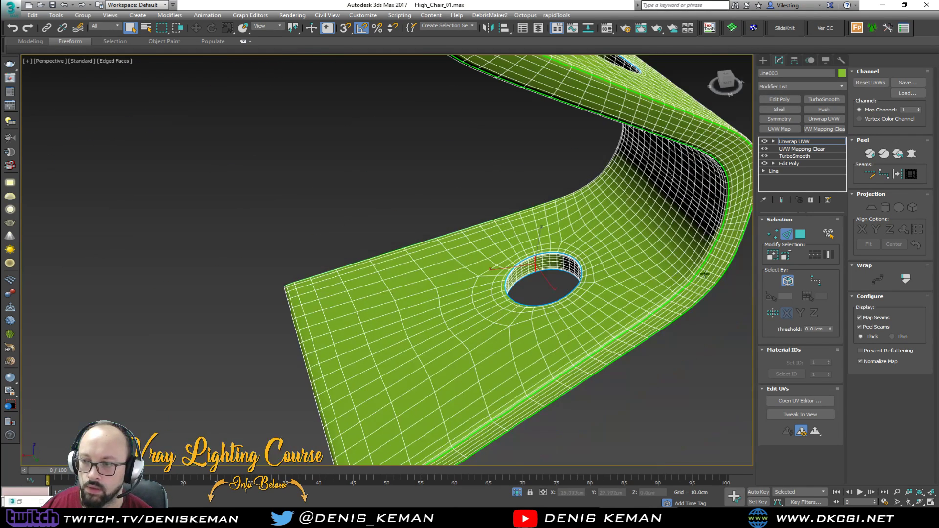
Select consecutive edges in one line across the inner wall of the slanted support's hole.
{"action": "middle_click_drag", "start_coordinate": [535, 261], "coordinate": [494, 258], "text": "alt"}
{"action": "scroll", "coordinate": [543, 274], "scroll_direction": "up", "scroll_amount": 10}
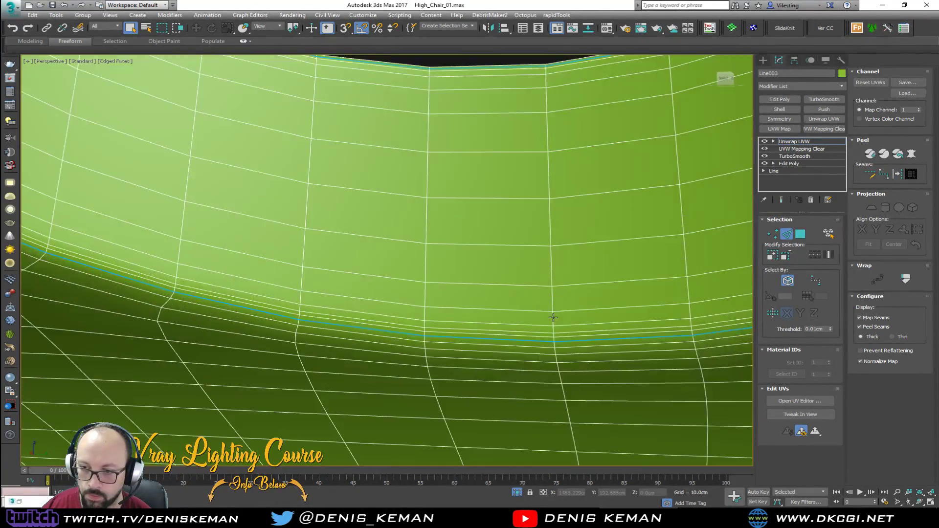
{"action": "scroll", "coordinate": [553, 327], "scroll_direction": "up", "scroll_amount": 3}
{"action": "left_click", "coordinate": [554, 350]}
{"action": "left_click", "coordinate": [554, 345], "text": "ctrl"}
{"action": "left_click", "coordinate": [553, 334], "text": "ctrl"}
{"action": "left_click", "coordinate": [553, 314], "text": "ctrl"}
{"action": "left_click", "coordinate": [552, 287], "text": "ctrl"}
{"action": "left_click", "coordinate": [551, 240], "text": "ctrl"}
{"action": "left_click", "coordinate": [548, 163], "text": "ctrl"}
{"action": "left_click", "coordinate": [548, 113], "text": "ctrl"}
Add the missed edges so the line crosses the slanted support hole's wall from rim to rim.
{"action": "middle_click_drag", "start_coordinate": [547, 113], "coordinate": [535, 199], "text": "alt"}
{"action": "scroll", "coordinate": [535, 199], "scroll_direction": "up", "scroll_amount": 5}
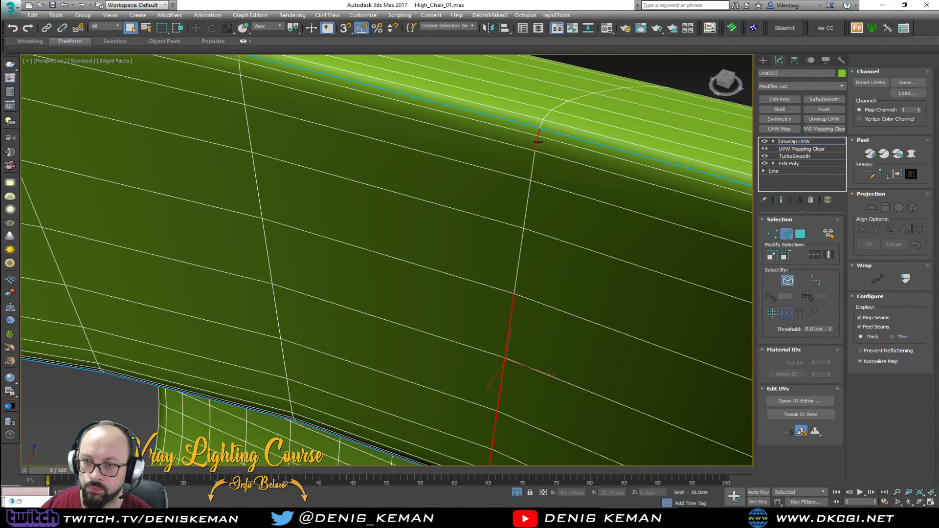
{"action": "left_click", "coordinate": [526, 201], "text": "ctrl"}
{"action": "left_click", "coordinate": [518, 264], "text": "ctrl"}
{"action": "scroll", "coordinate": [518, 265], "scroll_direction": "down", "scroll_amount": 5}
{"action": "middle_click_drag", "start_coordinate": [518, 265], "coordinate": [391, 279], "text": "alt"}
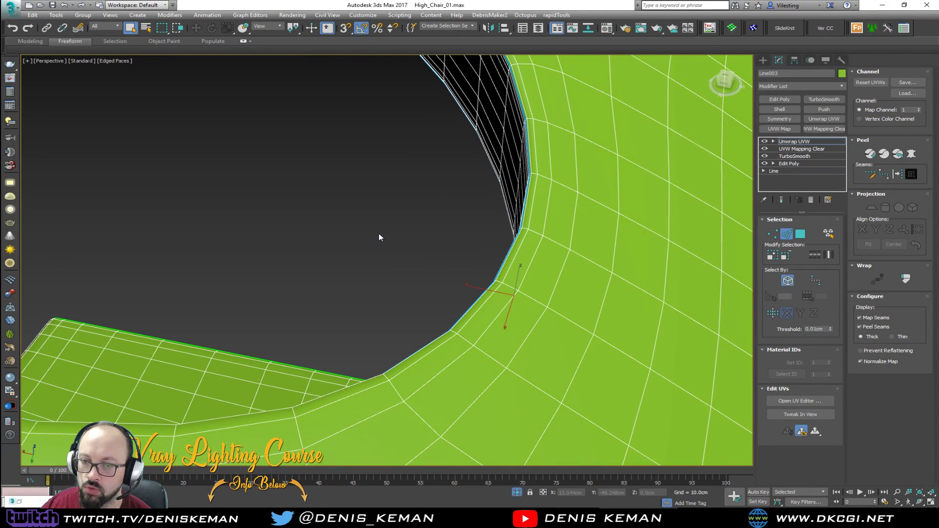
{"action": "middle_click_drag", "start_coordinate": [379, 234], "coordinate": [455, 335]}
{"action": "scroll", "coordinate": [476, 336], "scroll_direction": "down", "scroll_amount": 5}
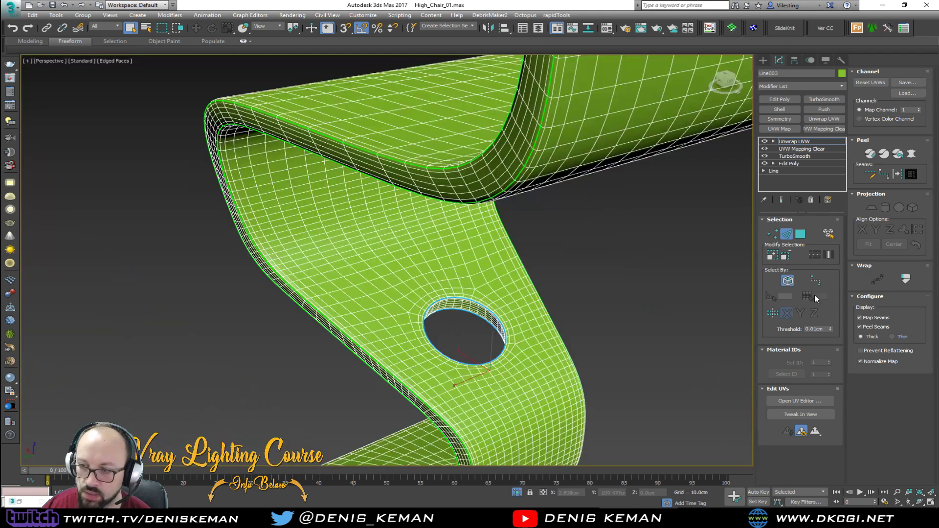
Reselect the seat, open the UV editor and unfold its UVs along the seams with Quick Peel.
{"action": "left_click", "coordinate": [614, 263]}
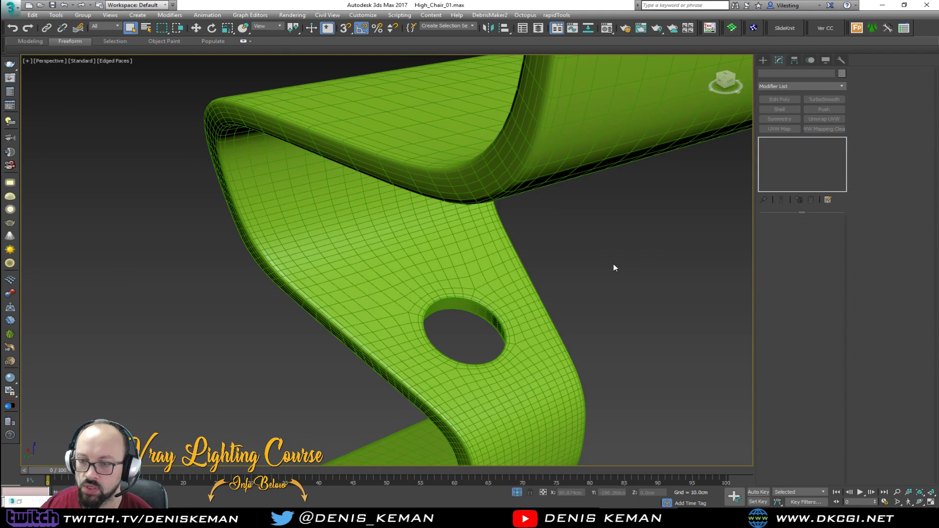
{"action": "left_click", "coordinate": [471, 265]}
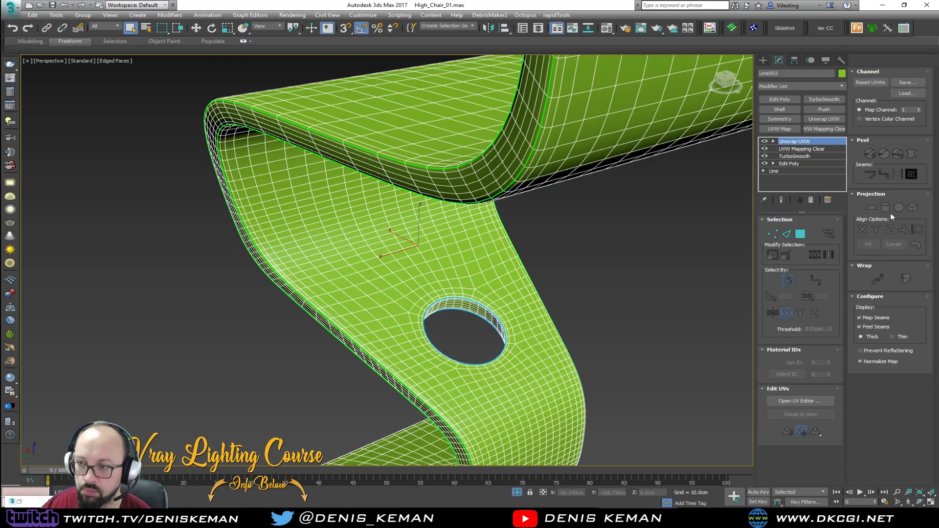
{"action": "left_click", "coordinate": [800, 401]}
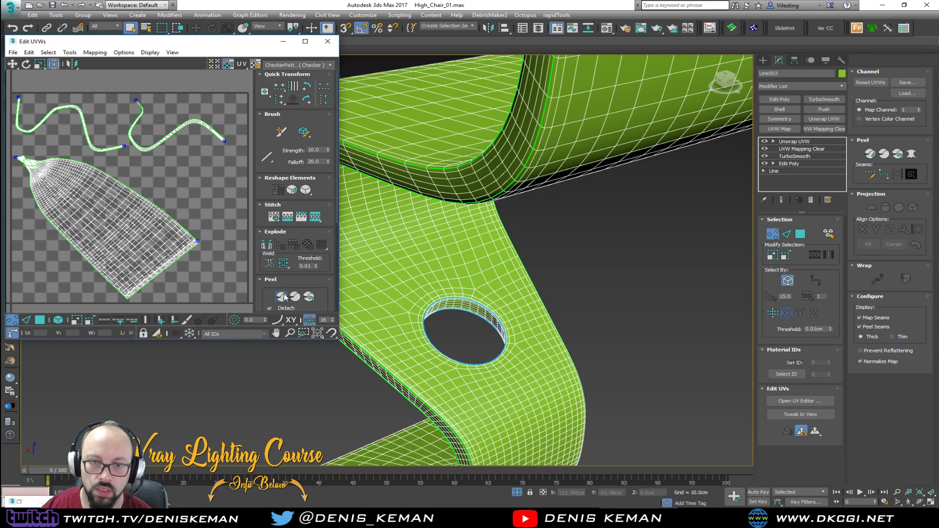
{"action": "left_click", "coordinate": [283, 296]}
{"action": "middle_click_drag", "start_coordinate": [131, 248], "coordinate": [152, 237]}
Select a face on the seat's long side strip and expand the polygon selection to the seams.
{"action": "key", "text": "3"}
{"action": "middle_click_drag", "start_coordinate": [451, 265], "coordinate": [472, 153]}
{"action": "scroll", "coordinate": [474, 167], "scroll_direction": "down", "scroll_amount": 3}
{"action": "middle_click_drag", "start_coordinate": [478, 199], "coordinate": [528, 157], "text": "alt"}
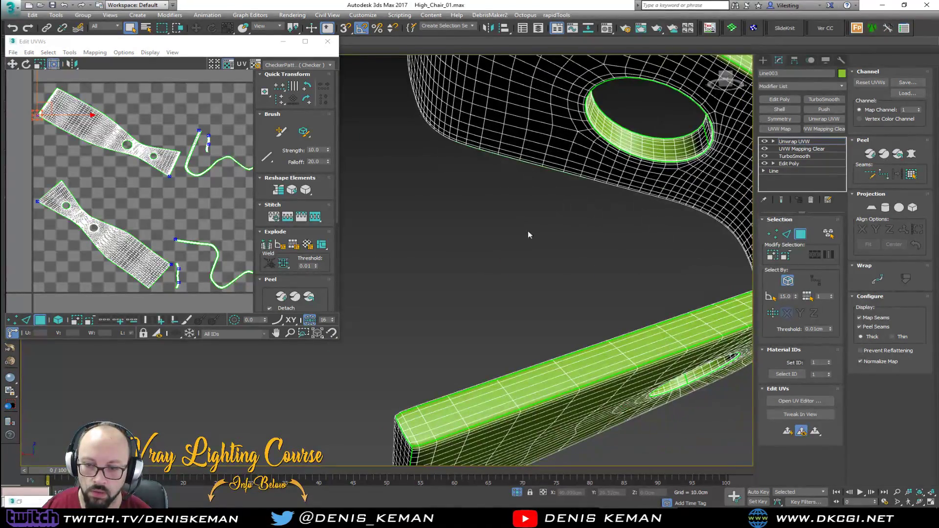
{"action": "middle_click_drag", "start_coordinate": [521, 243], "coordinate": [440, 312], "text": "alt"}
{"action": "scroll", "coordinate": [441, 310], "scroll_direction": "down", "scroll_amount": 3}
{"action": "middle_click_drag", "start_coordinate": [434, 209], "coordinate": [430, 352]}
{"action": "left_click", "coordinate": [638, 208]}
{"action": "left_click", "coordinate": [913, 174]}
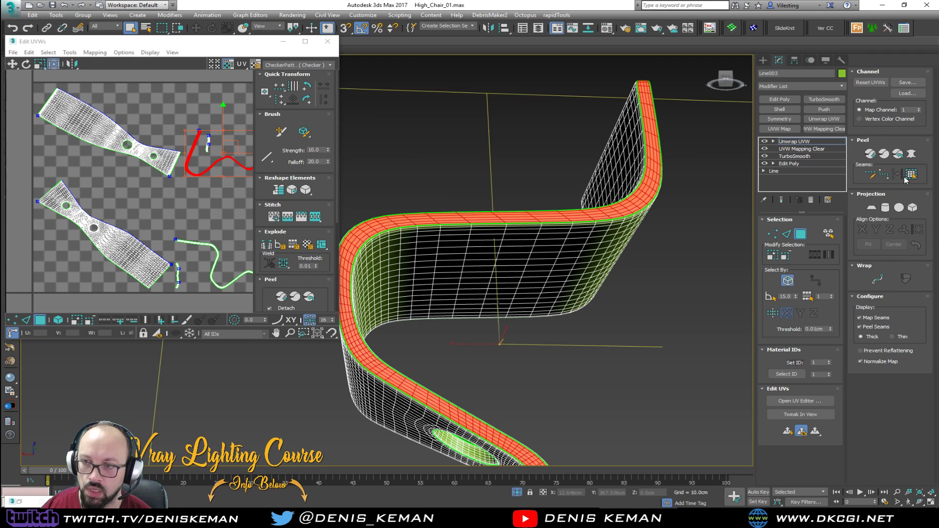
Move the selected side-strip shell outside the UV tile, above its upper edge.
{"action": "middle_click_drag", "start_coordinate": [212, 210], "coordinate": [142, 242]}
{"action": "middle_click_drag", "start_coordinate": [183, 203], "coordinate": [189, 227]}
{"action": "key", "text": "e"}
{"action": "left_click", "coordinate": [189, 223]}
{"action": "key", "text": "ctrl+z"}
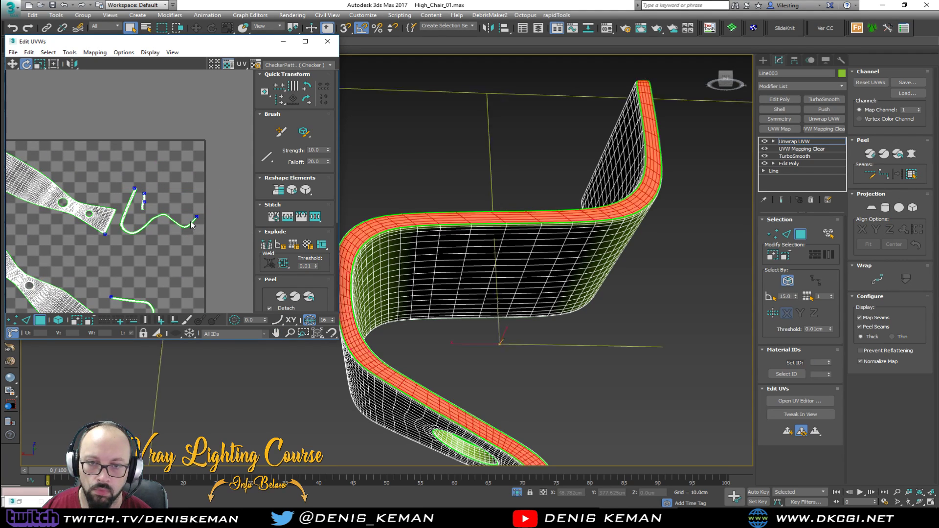
{"action": "key", "text": "w"}
{"action": "left_click_drag", "start_coordinate": [171, 219], "coordinate": [219, 123]}
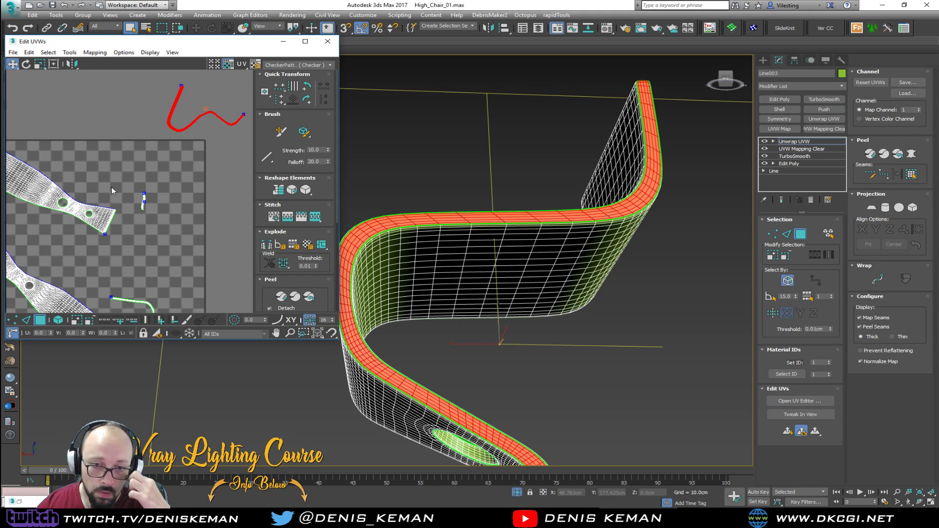
Using element selection, set the two large face shells upright and place them side by side in the UV layout.
{"action": "middle_click_drag", "start_coordinate": [105, 175], "coordinate": [198, 170]}
{"action": "left_click", "coordinate": [137, 185]}
{"action": "left_click", "coordinate": [58, 320]}
{"action": "left_click", "coordinate": [112, 188]}
{"action": "left_click_drag", "start_coordinate": [152, 175], "coordinate": [122, 168]}
{"action": "left_click_drag", "start_coordinate": [195, 294], "coordinate": [150, 180]}
{"action": "key", "text": "w"}
{"action": "left_click_drag", "start_coordinate": [156, 269], "coordinate": [103, 170]}
{"action": "middle_click_drag", "start_coordinate": [103, 170], "coordinate": [60, 191]}
{"action": "scroll", "coordinate": [59, 191], "scroll_direction": "down", "scroll_amount": 2}
{"action": "middle_click", "coordinate": [175, 245]}
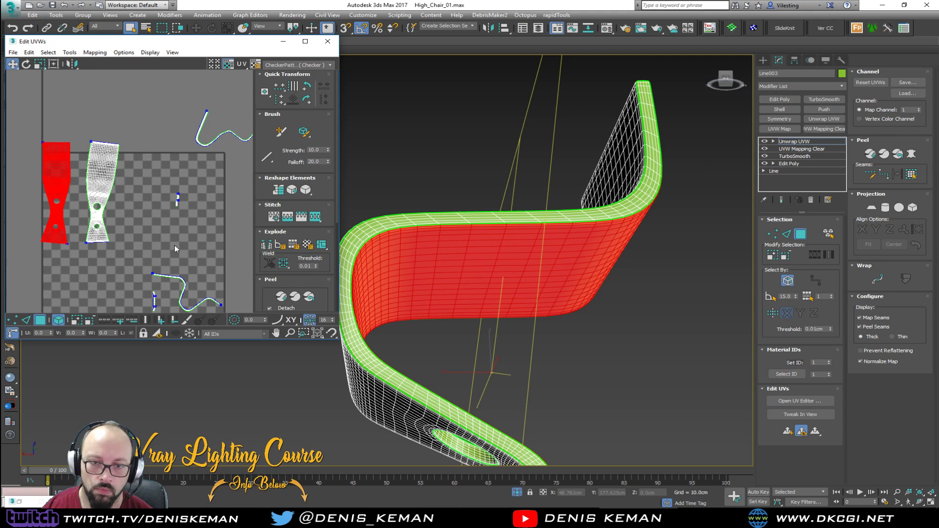
Move the other curved side-strip shell above the UV tile.
{"action": "left_click", "coordinate": [184, 275]}
{"action": "left_click_drag", "start_coordinate": [180, 302], "coordinate": [140, 104]}
{"action": "middle_click_drag", "start_coordinate": [140, 104], "coordinate": [155, 181]}
Try relaxing the side-strip shell by polygon angles and edge angles with the amount raised to 1.0, and undo the relax.
{"action": "left_click_drag", "start_coordinate": [306, 190], "coordinate": [308, 201]}
{"action": "left_click", "coordinate": [116, 115]}
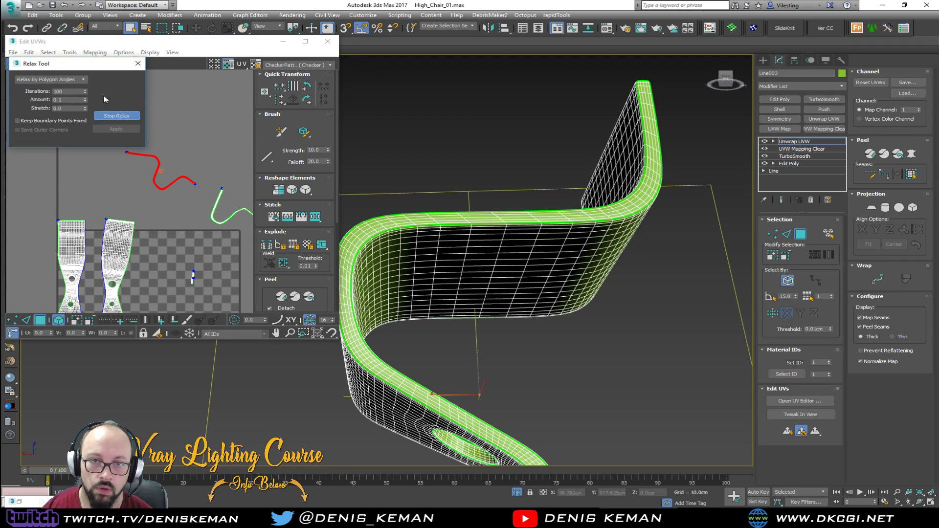
{"action": "left_click", "coordinate": [82, 79]}
{"action": "left_click", "coordinate": [78, 91]}
{"action": "left_click_drag", "start_coordinate": [84, 101], "coordinate": [82, 20]}
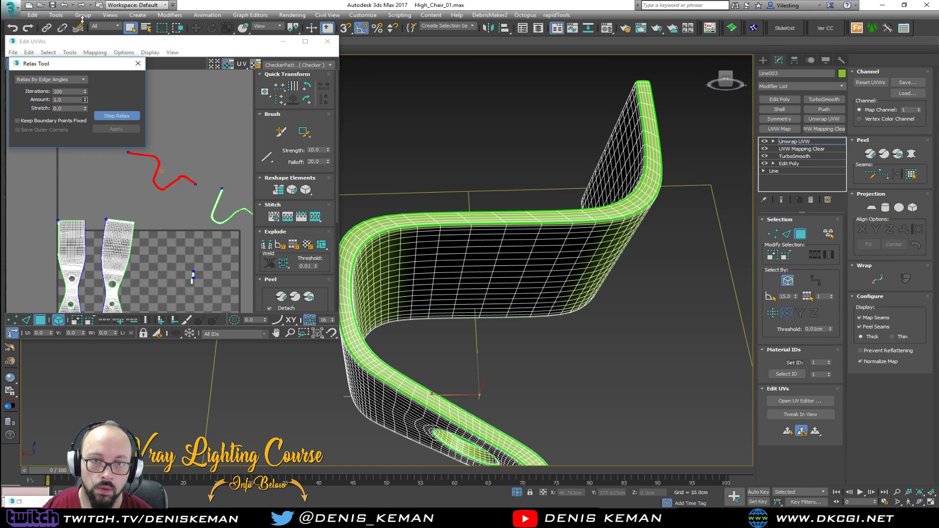
{"action": "left_click", "coordinate": [83, 80]}
{"action": "left_click", "coordinate": [74, 88]}
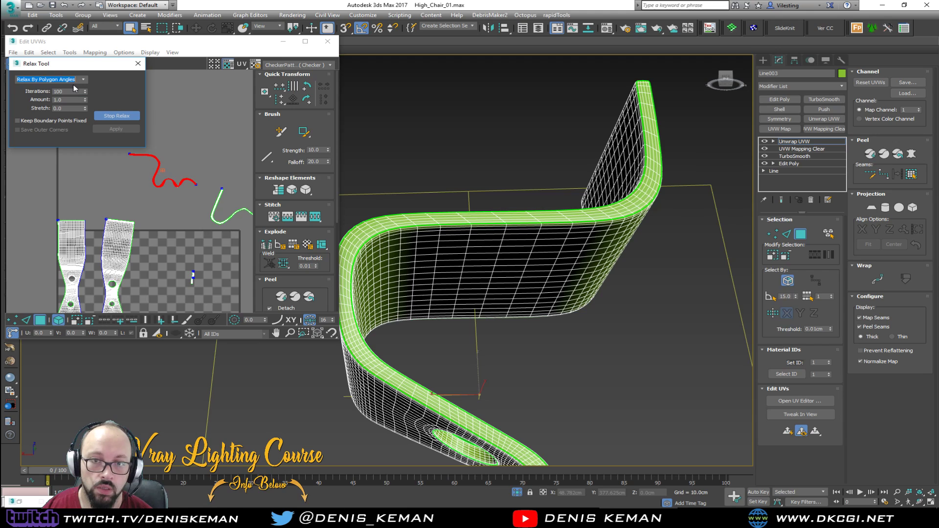
{"action": "left_click", "coordinate": [138, 63]}
{"action": "middle_click_drag", "start_coordinate": [202, 169], "coordinate": [155, 148]}
{"action": "key", "text": "ctrl+z"}
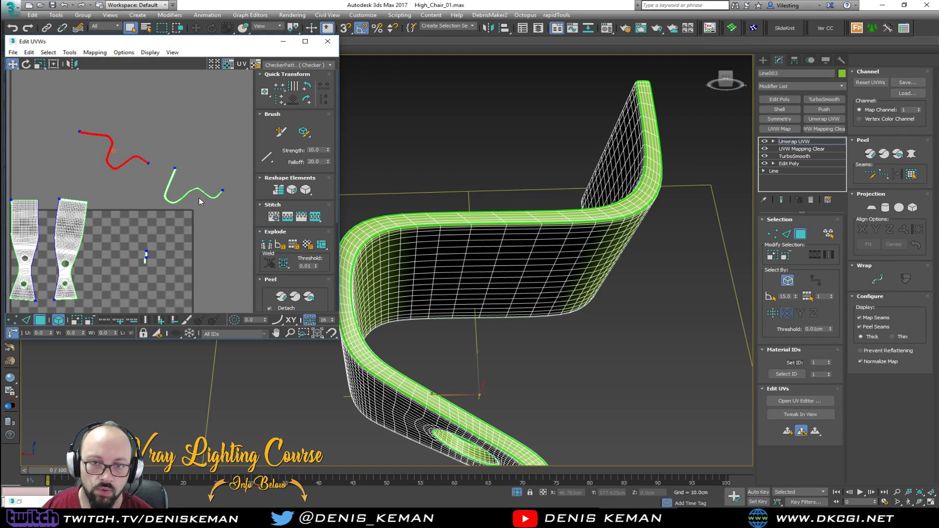
Save the scene.
{"action": "scroll", "coordinate": [193, 197], "scroll_direction": "up", "scroll_amount": 4}
{"action": "scroll", "coordinate": [193, 197], "scroll_direction": "up", "scroll_amount": 3}
{"action": "middle_click_drag", "start_coordinate": [128, 204], "coordinate": [175, 259]}
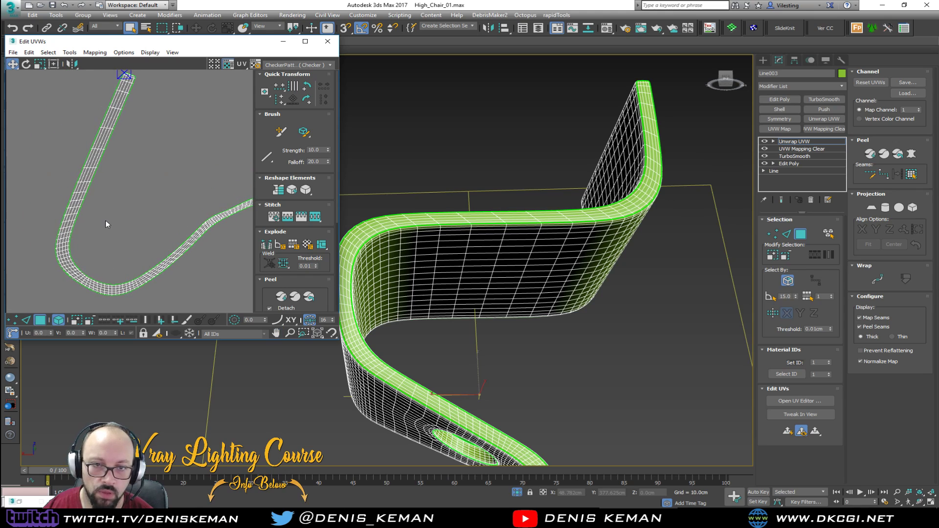
{"action": "scroll", "coordinate": [90, 131], "scroll_direction": "up", "scroll_amount": 2}
{"action": "left_click", "coordinate": [15, 14]}
{"action": "left_click", "coordinate": [40, 86]}
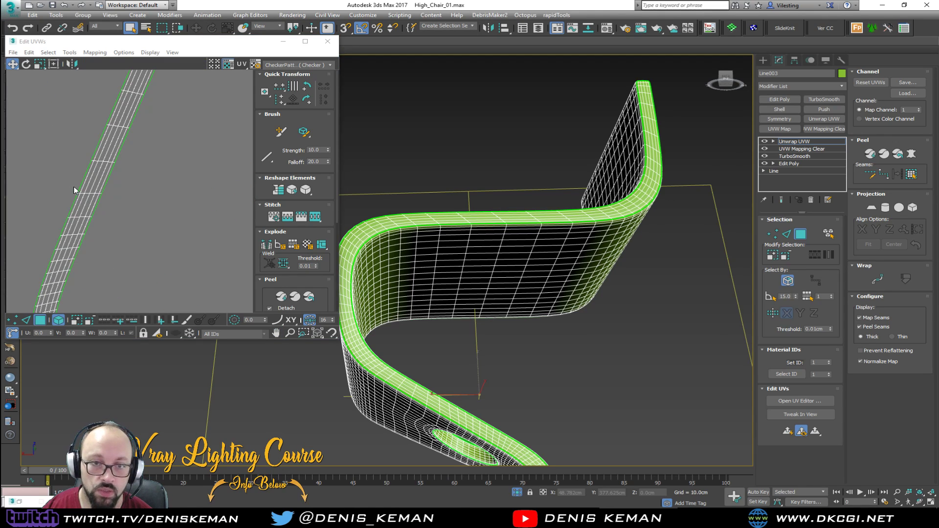
Turn off element selection, select the long border edge loop of the first side-strip shell and weld it.
{"action": "key", "text": "2"}
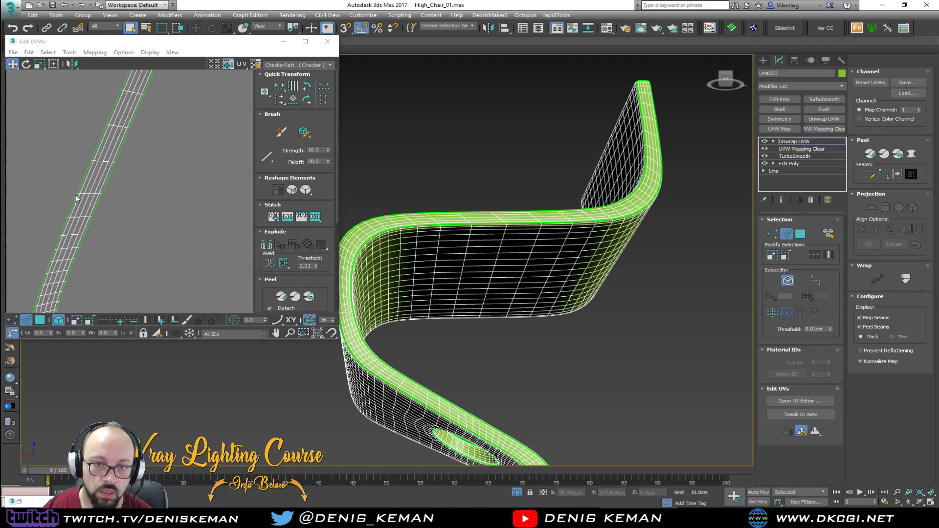
{"action": "left_click", "coordinate": [76, 195]}
{"action": "key", "text": "ctrl+z"}
{"action": "left_click", "coordinate": [58, 321]}
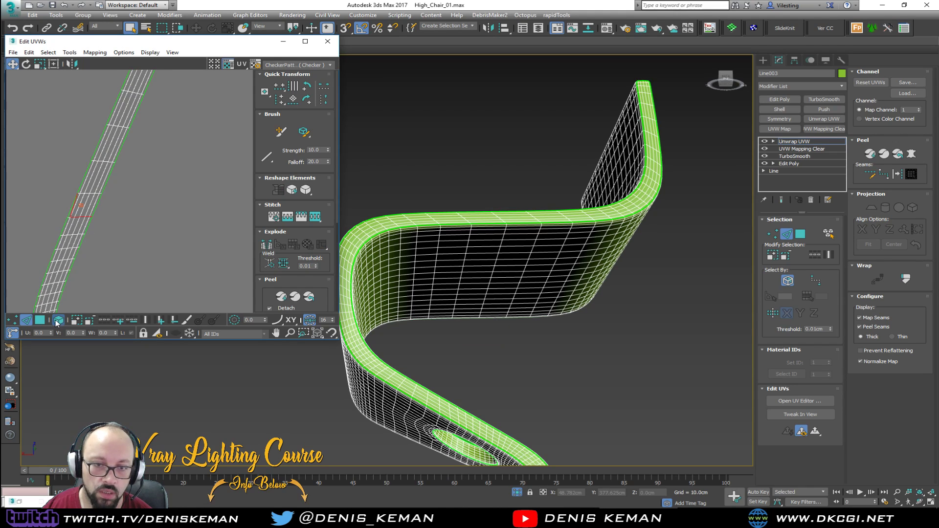
{"action": "scroll", "coordinate": [65, 232], "scroll_direction": "up", "scroll_amount": 3}
{"action": "left_click", "coordinate": [73, 209]}
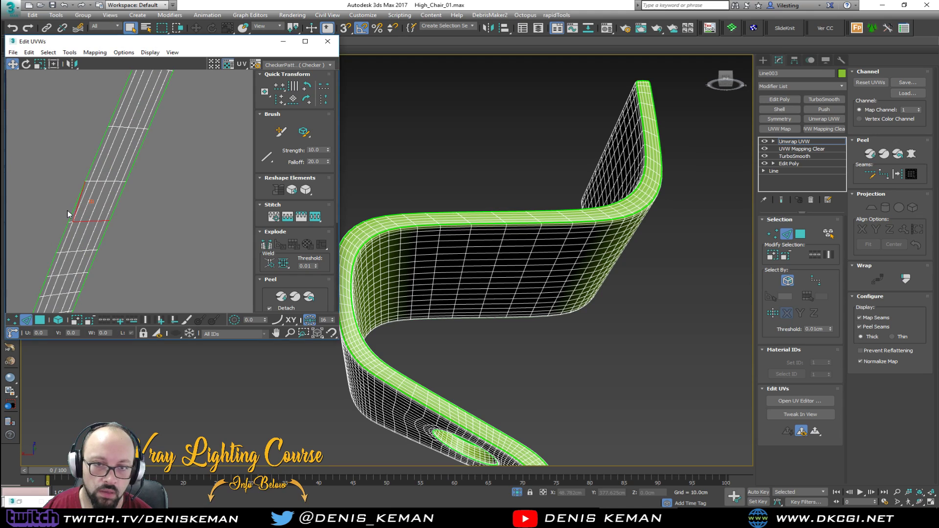
{"action": "double_click", "coordinate": [73, 210]}
{"action": "key", "text": "ctrl+w"}
Select the next lengthwise edge loop along the same side strip.
{"action": "scroll", "coordinate": [81, 212], "scroll_direction": "down", "scroll_amount": 2}
{"action": "scroll", "coordinate": [82, 213], "scroll_direction": "down", "scroll_amount": 3}
{"action": "scroll", "coordinate": [105, 146], "scroll_direction": "up", "scroll_amount": 4}
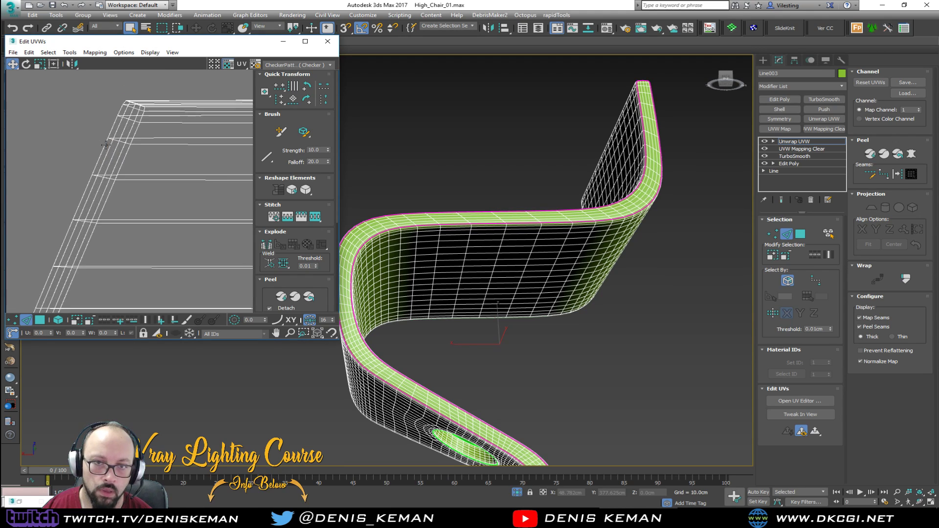
{"action": "double_click", "coordinate": [105, 146]}
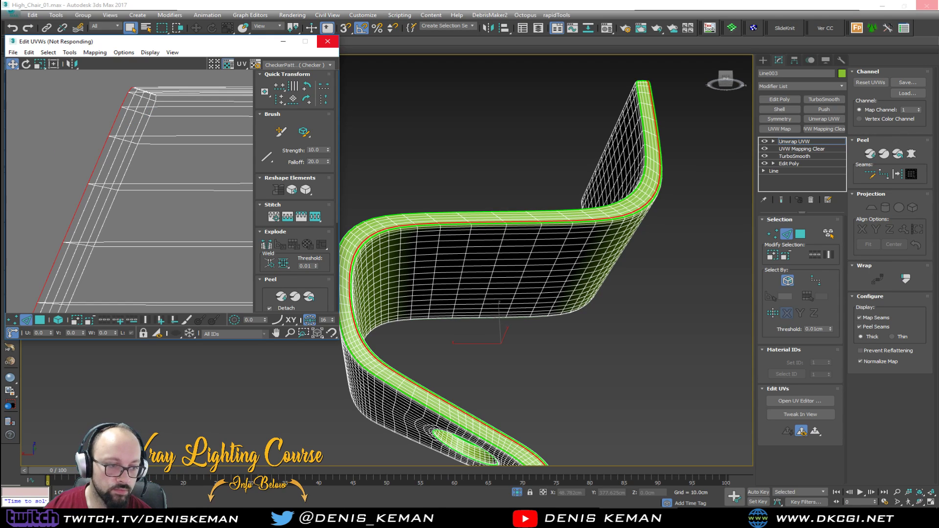
Reposition the UV editor and align the side strip's next outer lengthwise edge loop into a vertical line.
{"action": "left_click_drag", "start_coordinate": [156, 50], "coordinate": [163, 95]}
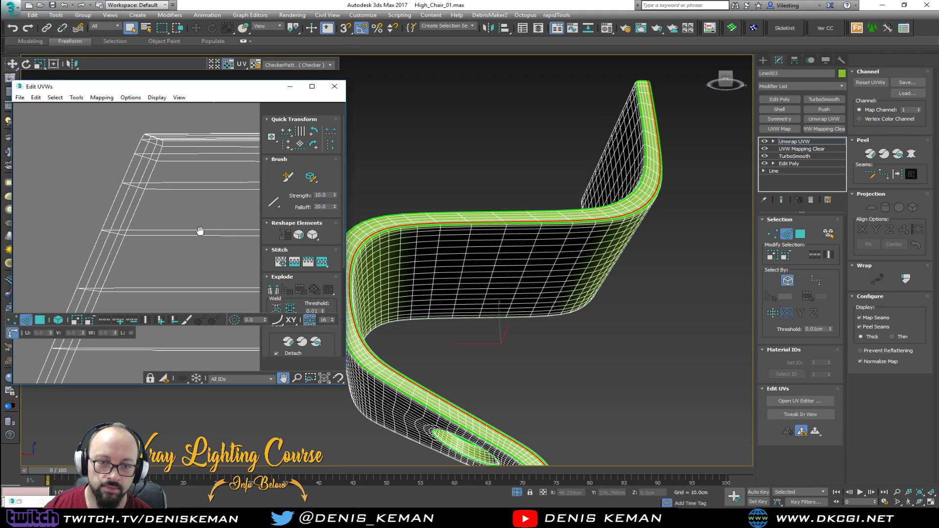
{"action": "left_click_drag", "start_coordinate": [168, 90], "coordinate": [302, 99]}
{"action": "scroll", "coordinate": [363, 184], "scroll_direction": "up", "scroll_amount": 3}
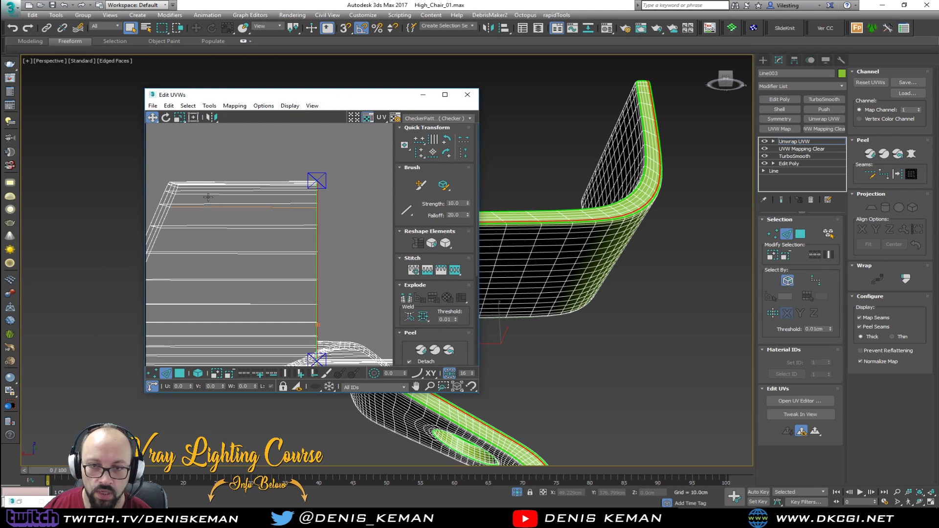
{"action": "scroll", "coordinate": [173, 183], "scroll_direction": "up", "scroll_amount": 5}
{"action": "middle_click_drag", "start_coordinate": [190, 213], "coordinate": [288, 178]}
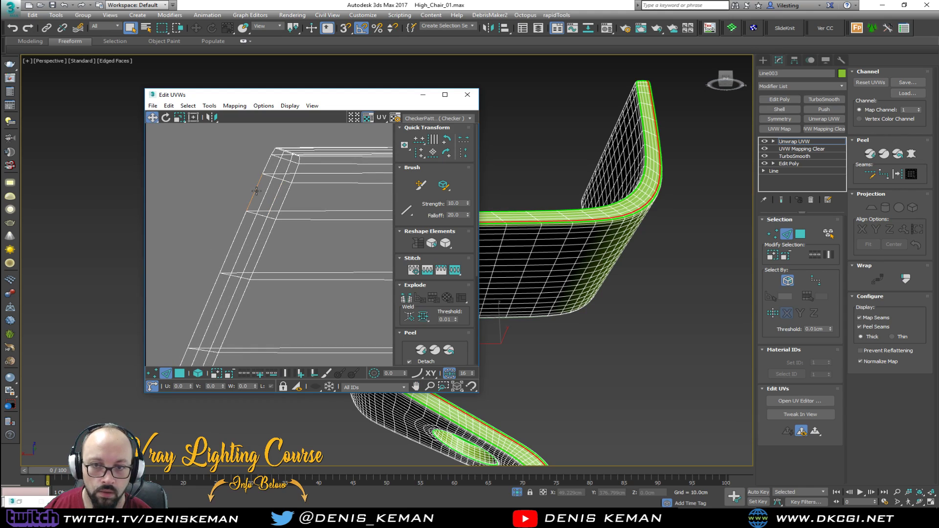
{"action": "scroll", "coordinate": [308, 210], "scroll_direction": "down", "scroll_amount": 6}
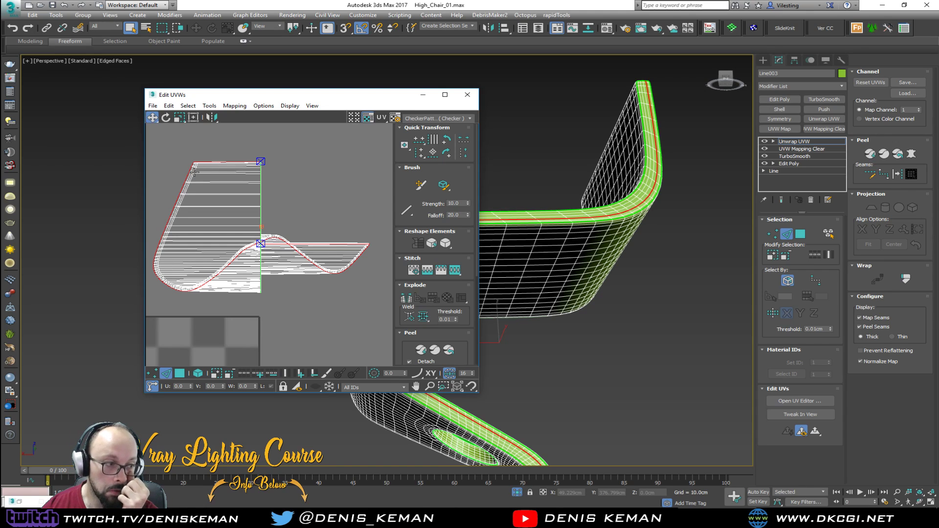
{"action": "key", "text": "shift+v"}
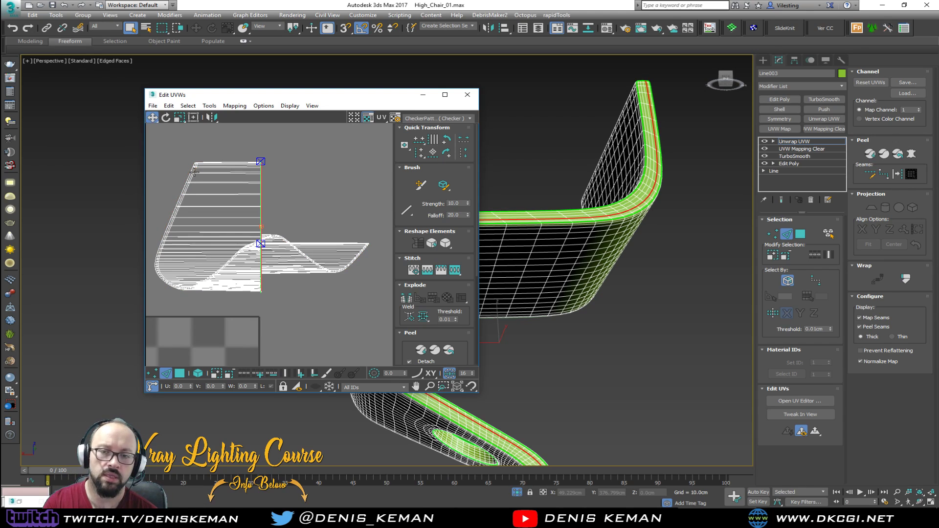
Select the remaining lengthwise edge loops of the side strip one by one and align each vertically.
{"action": "scroll", "coordinate": [194, 171], "scroll_direction": "up", "scroll_amount": 5}
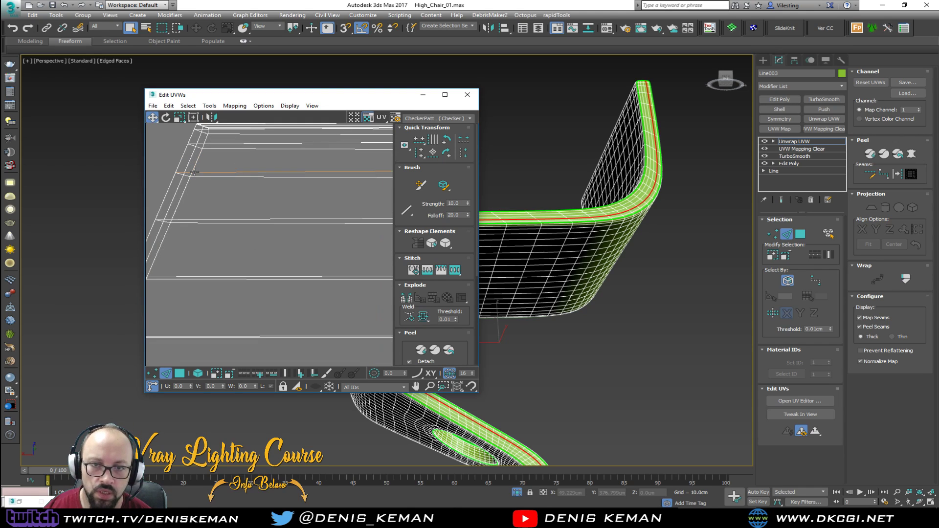
{"action": "middle_click_drag", "start_coordinate": [182, 219], "coordinate": [266, 204]}
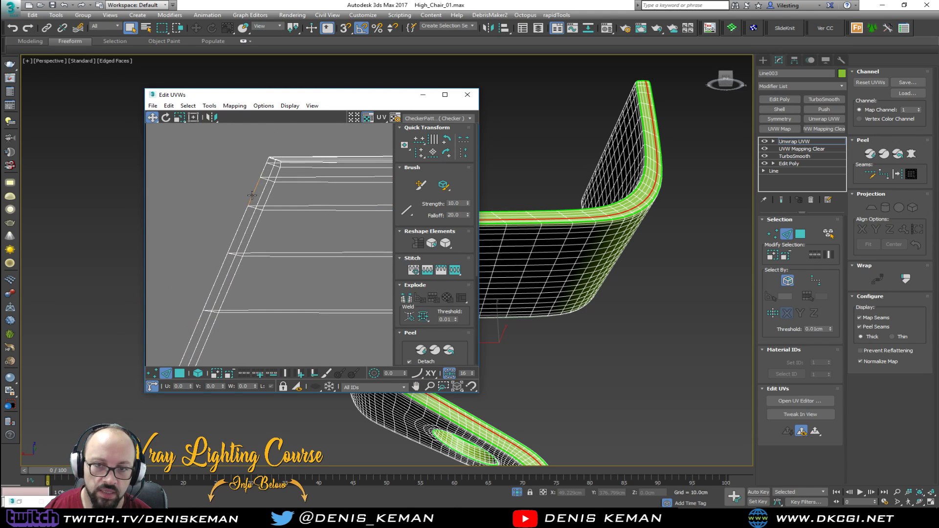
{"action": "double_click", "coordinate": [252, 196]}
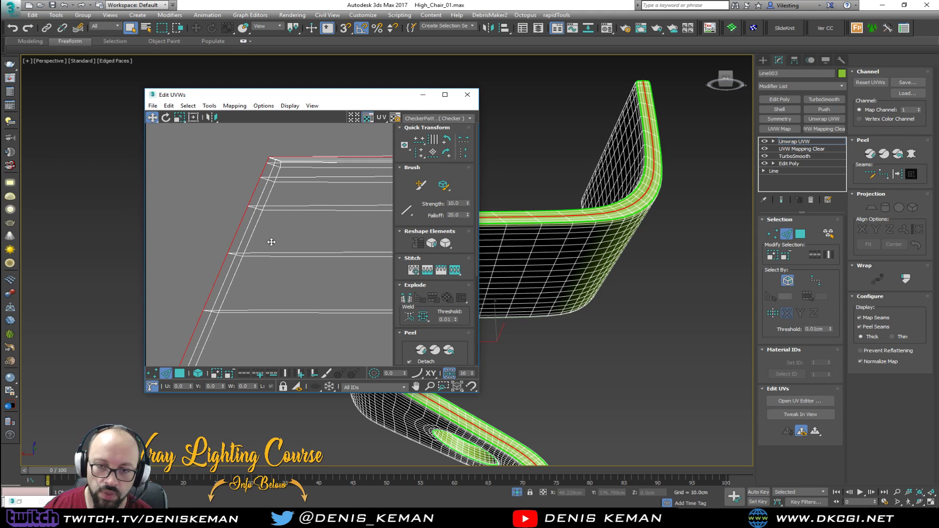
{"action": "left_click", "coordinate": [248, 228]}
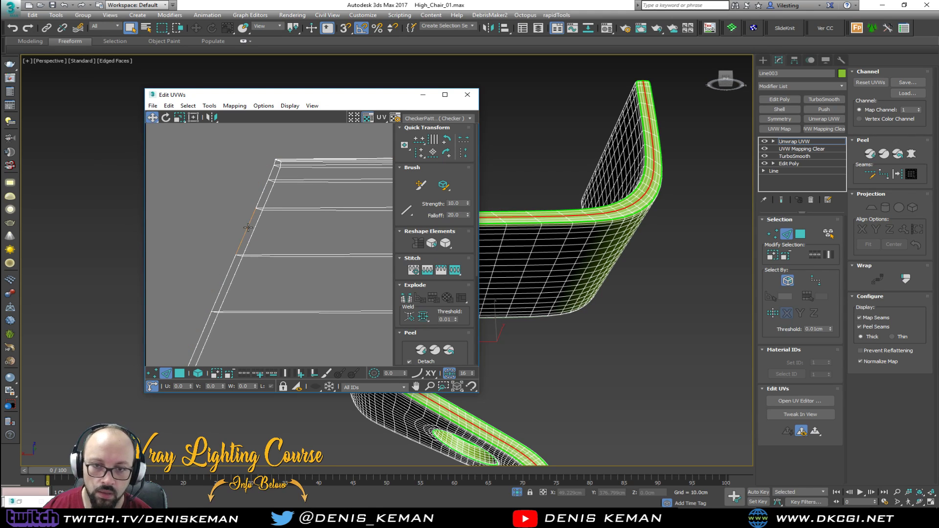
{"action": "double_click", "coordinate": [249, 228]}
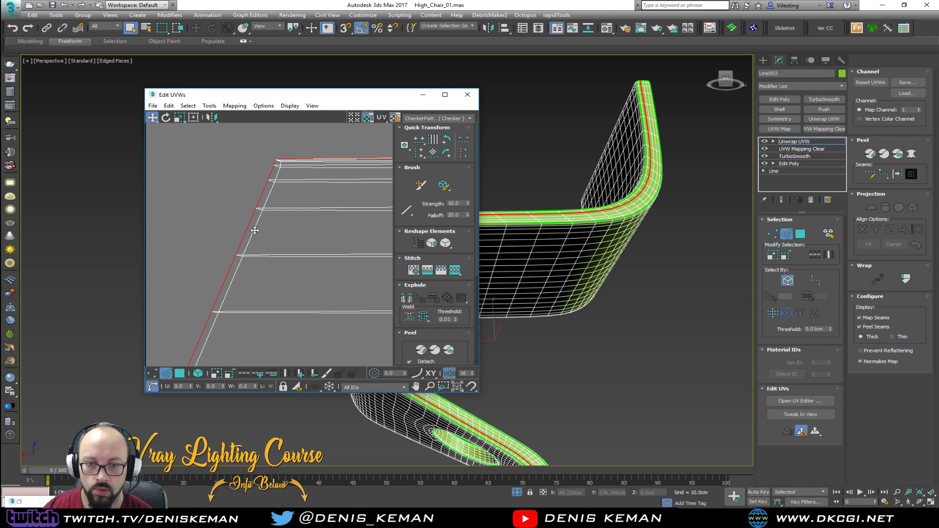
{"action": "key", "text": "ctrl+z"}
{"action": "double_click", "coordinate": [255, 230]}
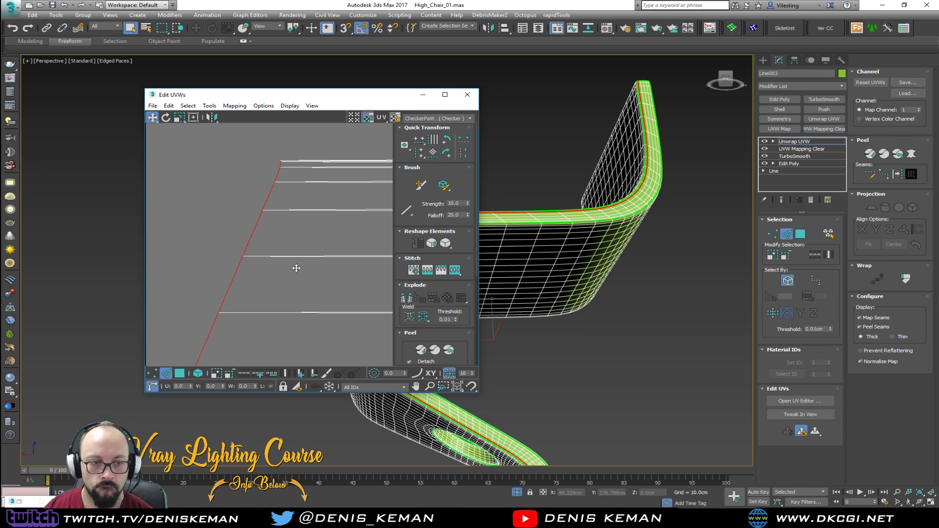
{"action": "middle_click_drag", "start_coordinate": [312, 286], "coordinate": [237, 263]}
{"action": "key", "text": "z"}
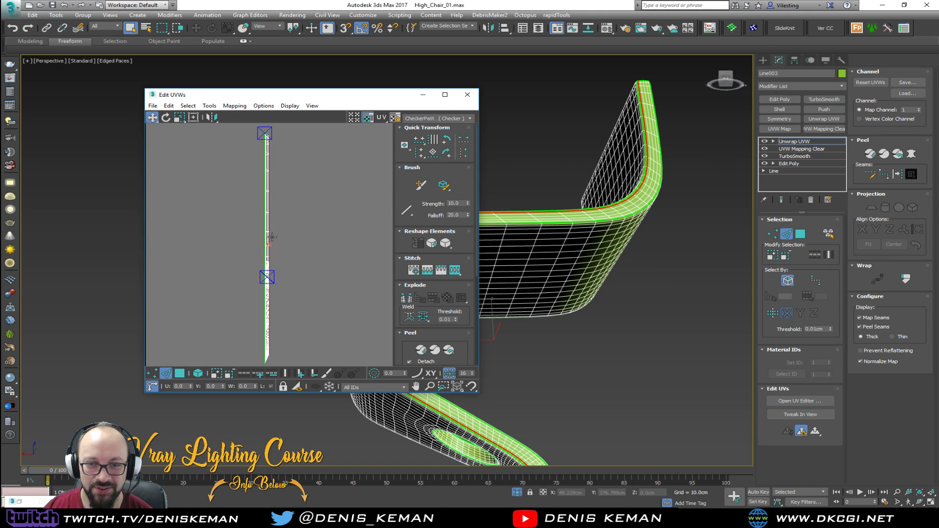
Select the crosswise edge row near the upper end of the straightened side strip and align it horizontally.
{"action": "middle_click_drag", "start_coordinate": [267, 174], "coordinate": [271, 248]}
{"action": "scroll", "coordinate": [273, 210], "scroll_direction": "up", "scroll_amount": 5}
{"action": "scroll", "coordinate": [273, 210], "scroll_direction": "up", "scroll_amount": 8}
{"action": "middle_click_drag", "start_coordinate": [272, 242], "coordinate": [292, 212]}
{"action": "double_click", "coordinate": [244, 208]}
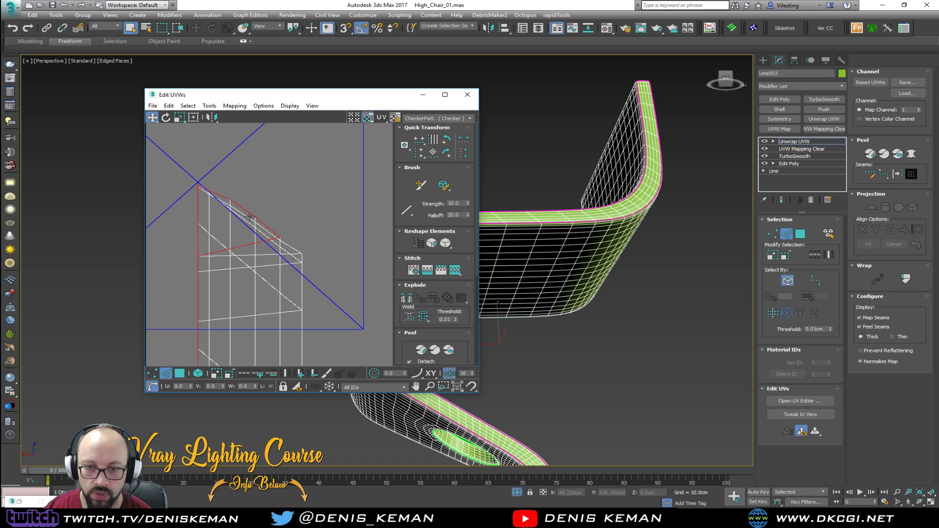
{"action": "scroll", "coordinate": [249, 217], "scroll_direction": "down", "scroll_amount": 5}
{"action": "middle_click_drag", "start_coordinate": [538, 218], "coordinate": [548, 247]}
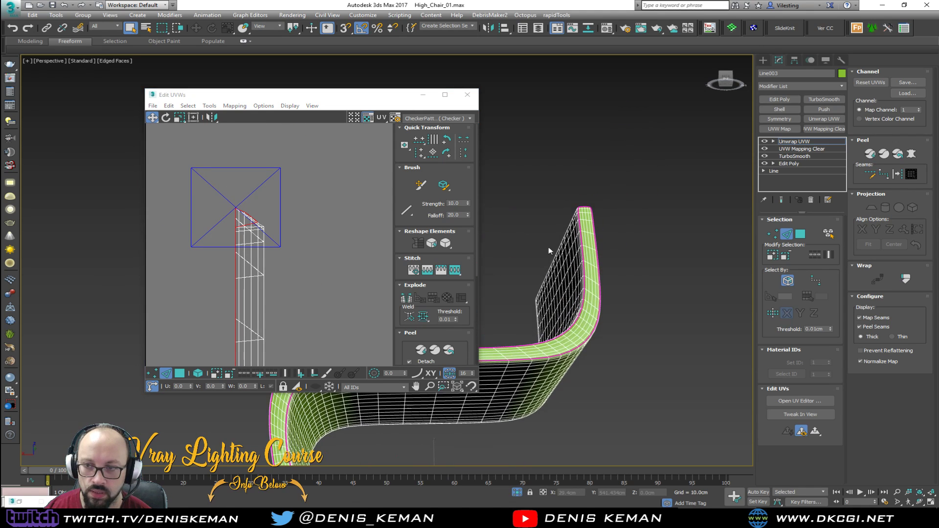
{"action": "scroll", "coordinate": [587, 215], "scroll_direction": "up", "scroll_amount": 6}
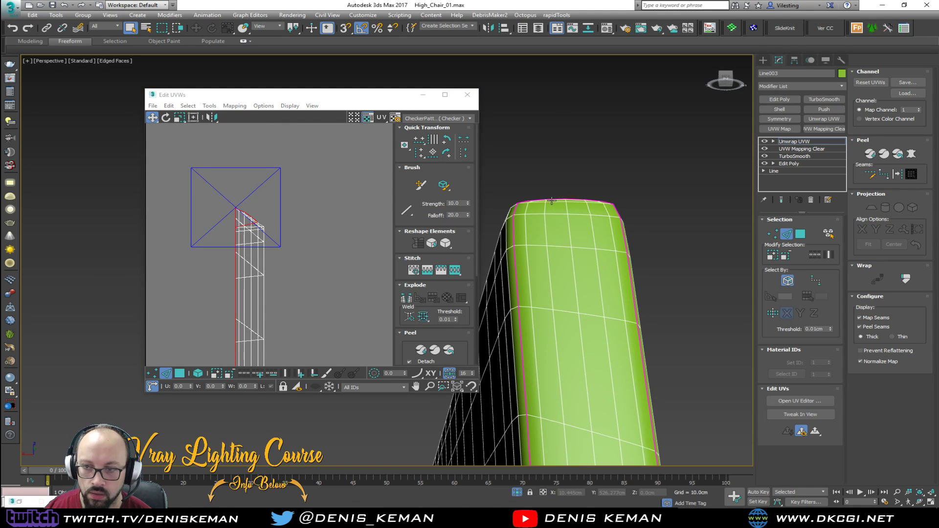
{"action": "scroll", "coordinate": [552, 201], "scroll_direction": "up", "scroll_amount": 3}
{"action": "left_click", "coordinate": [551, 199]}
{"action": "scroll", "coordinate": [248, 233], "scroll_direction": "up", "scroll_amount": 4}
{"action": "left_click", "coordinate": [251, 228]}
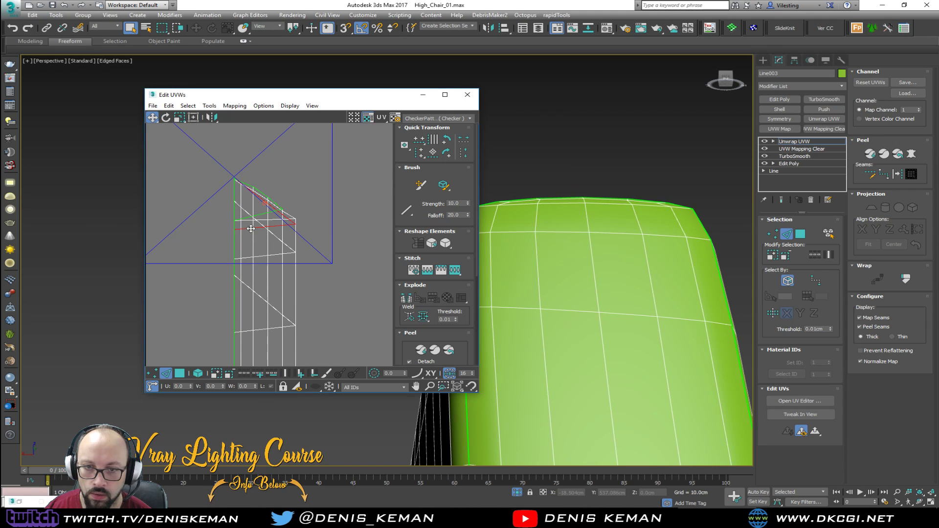
{"action": "key", "text": "h"}
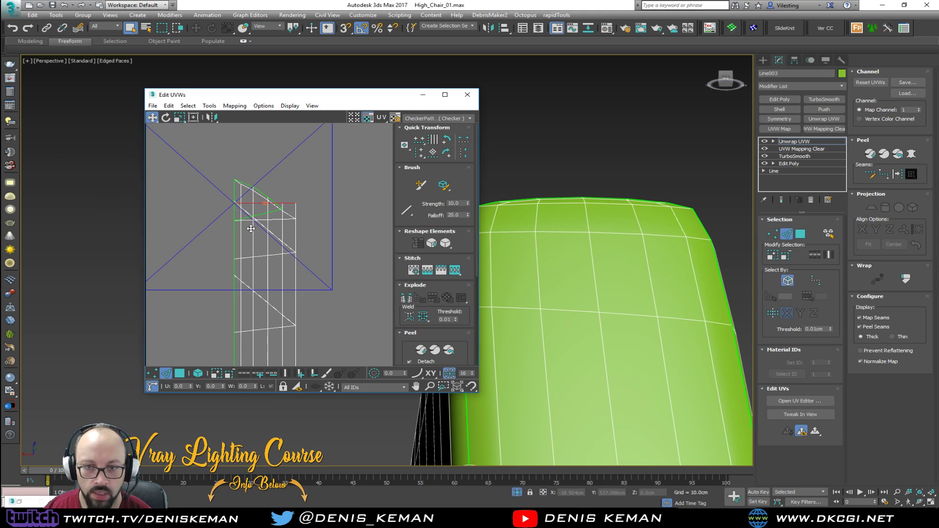
Align one slanted crosswise edge row further down the side strip horizontally.
{"action": "left_click", "coordinate": [277, 221]}
{"action": "left_click", "coordinate": [288, 219]}
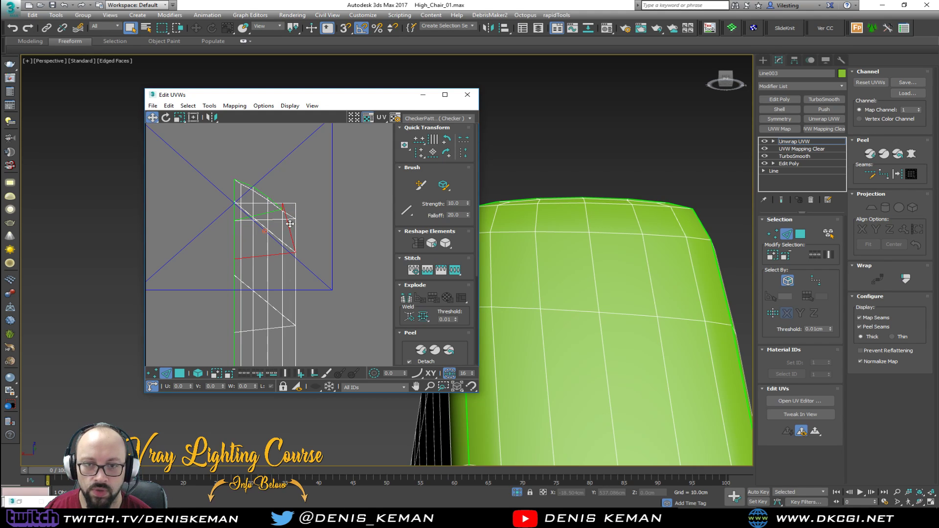
{"action": "middle_click_drag", "start_coordinate": [577, 274], "coordinate": [606, 240], "text": "alt"}
{"action": "double_click", "coordinate": [592, 320]}
{"action": "middle_click_drag", "start_coordinate": [301, 276], "coordinate": [275, 182]}
{"action": "scroll", "coordinate": [275, 183], "scroll_direction": "down", "scroll_amount": 5}
{"action": "scroll", "coordinate": [282, 251], "scroll_direction": "down", "scroll_amount": 4}
{"action": "middle_click_drag", "start_coordinate": [276, 277], "coordinate": [271, 193]}
{"action": "scroll", "coordinate": [273, 192], "scroll_direction": "up", "scroll_amount": 6}
{"action": "middle_click_drag", "start_coordinate": [256, 156], "coordinate": [269, 216]}
{"action": "scroll", "coordinate": [269, 215], "scroll_direction": "up", "scroll_amount": 4}
{"action": "left_click", "coordinate": [276, 248]}
{"action": "key", "text": "h"}
Work back up the side strip, aligning the next slanted crosswise edge rows horizontally.
{"action": "middle_click_drag", "start_coordinate": [275, 266], "coordinate": [271, 343]}
{"action": "scroll", "coordinate": [271, 344], "scroll_direction": "down", "scroll_amount": 3}
{"action": "left_click", "coordinate": [276, 176]}
{"action": "middle_click_drag", "start_coordinate": [276, 176], "coordinate": [276, 254]}
{"action": "double_click", "coordinate": [281, 204]}
{"action": "key", "text": "h"}
{"action": "middle_click_drag", "start_coordinate": [274, 170], "coordinate": [280, 258]}
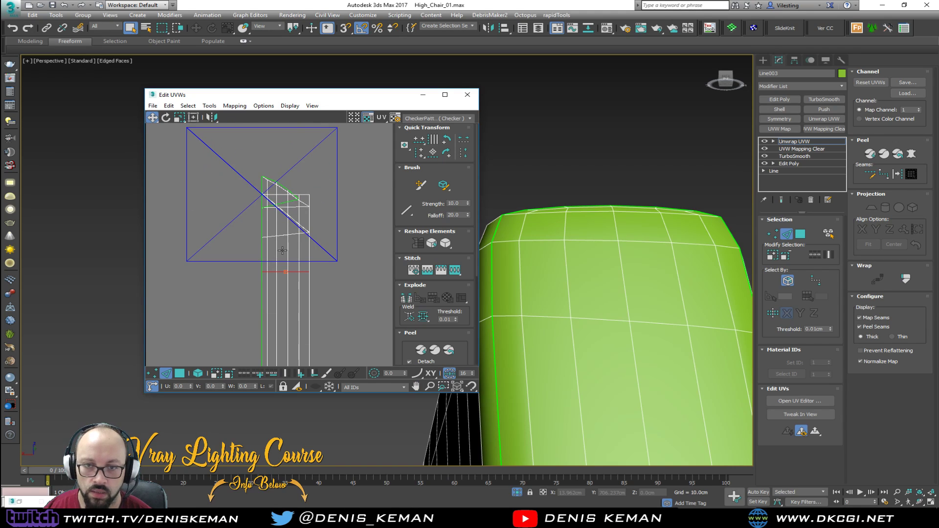
{"action": "double_click", "coordinate": [283, 235]}
{"action": "key", "text": "h"}
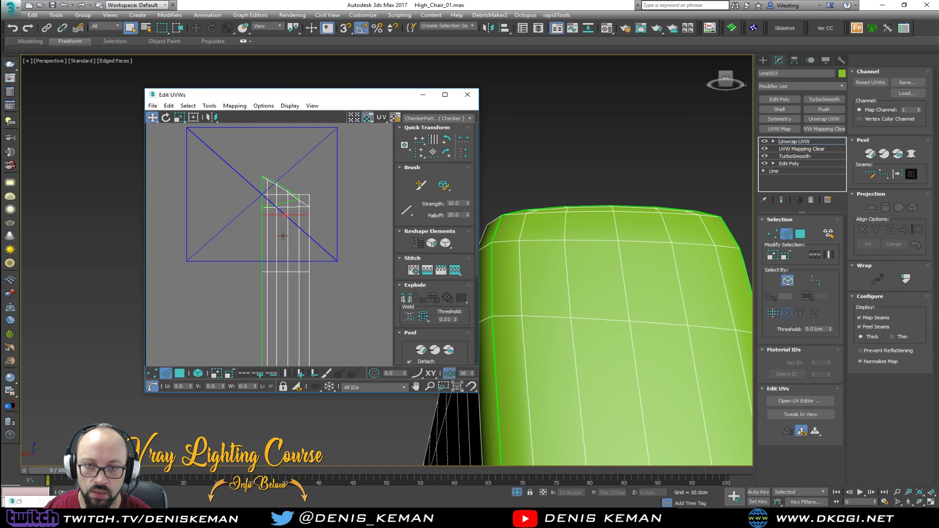
Align the topmost crosswise edge rows at the side strip's upper end horizontally.
{"action": "double_click", "coordinate": [301, 207]}
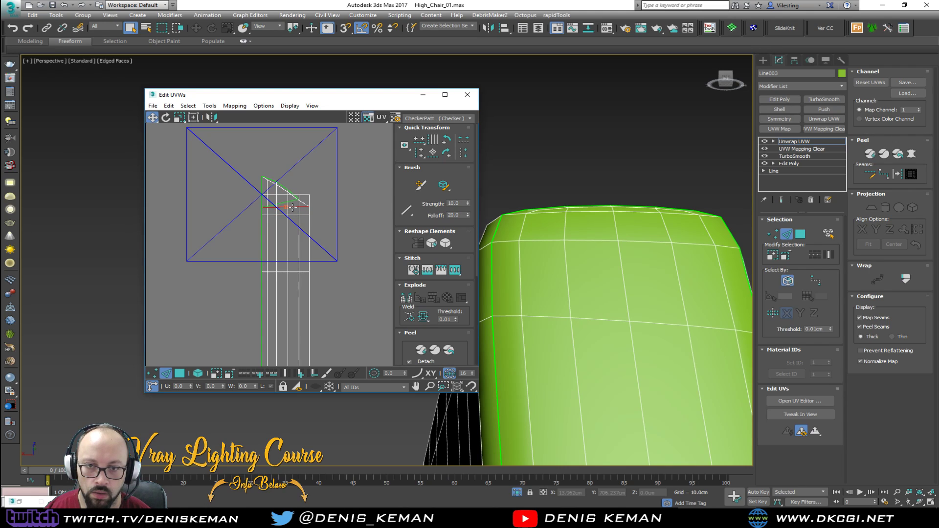
{"action": "double_click", "coordinate": [270, 195]}
{"action": "double_click", "coordinate": [282, 190]}
{"action": "double_click", "coordinate": [302, 202]}
{"action": "key", "text": "h"}
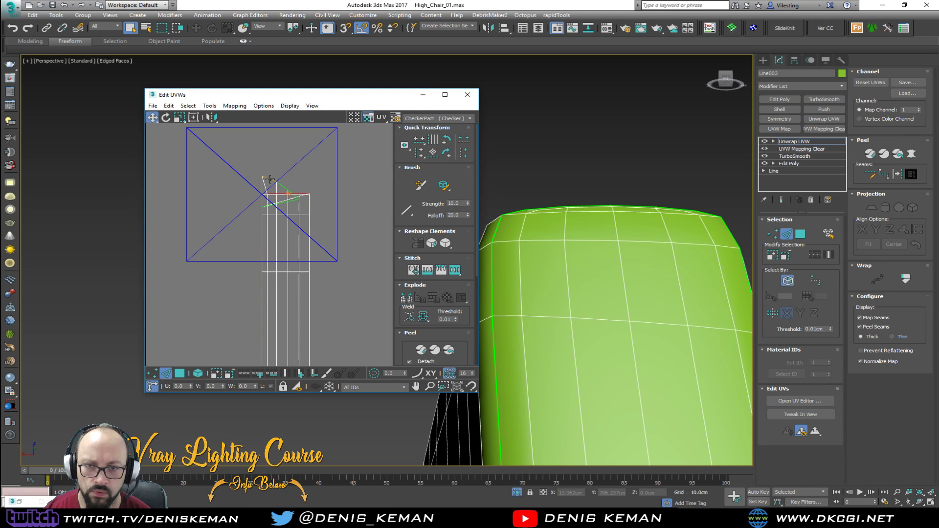
Close the UV editor, frame the whole seat and turn off its edged-faces display.
{"action": "scroll", "coordinate": [271, 190], "scroll_direction": "down", "scroll_amount": 7}
{"action": "middle_click_drag", "start_coordinate": [278, 284], "coordinate": [279, 172]}
{"action": "scroll", "coordinate": [279, 172], "scroll_direction": "down", "scroll_amount": 3}
{"action": "middle_click_drag", "start_coordinate": [298, 290], "coordinate": [289, 139]}
{"action": "middle_click_drag", "start_coordinate": [296, 263], "coordinate": [296, 180]}
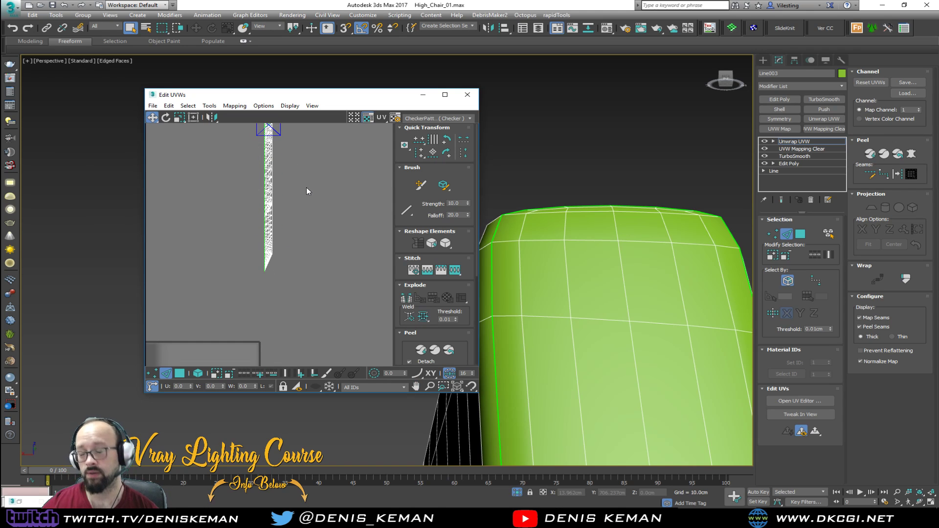
{"action": "left_click", "coordinate": [467, 95]}
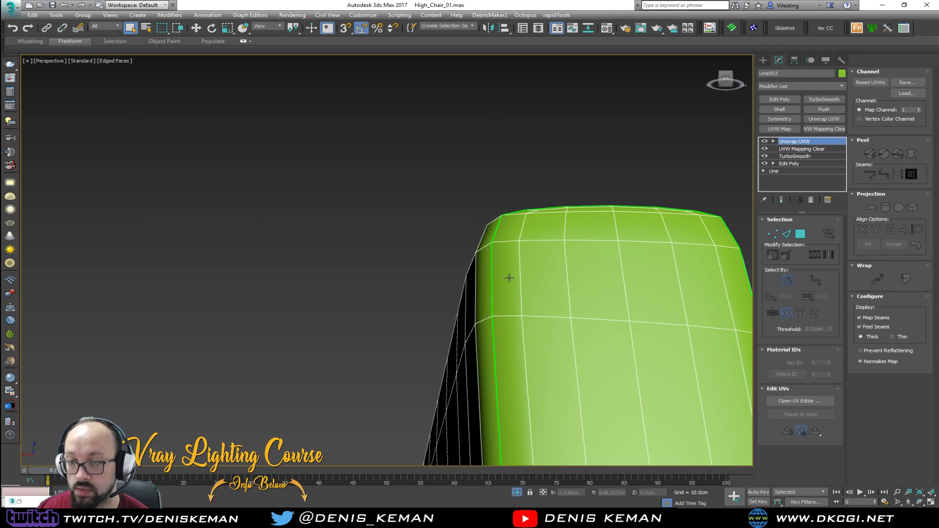
{"action": "key", "text": "z"}
{"action": "middle_click_drag", "start_coordinate": [509, 278], "coordinate": [598, 323], "text": "alt"}
{"action": "key", "text": "F4"}
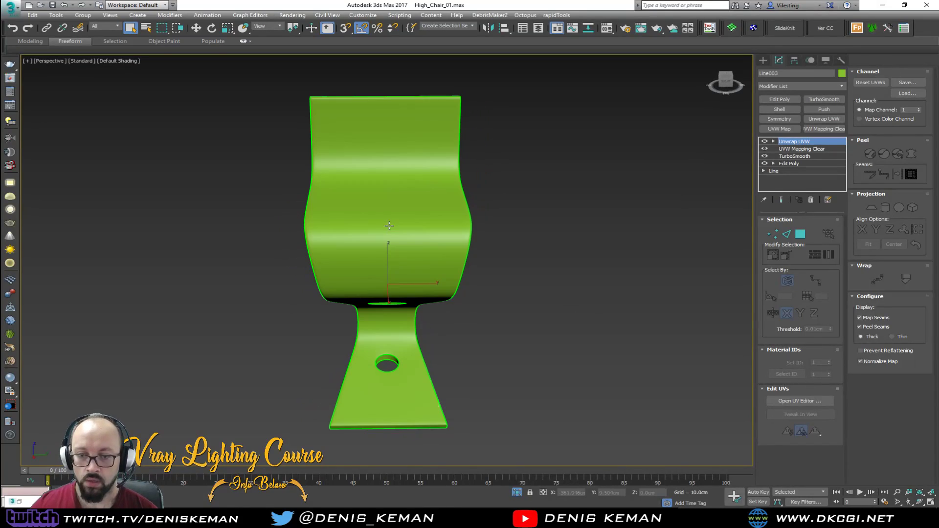
{"action": "mouse_move", "coordinate": [384, 243]}
{"action": "middle_mouse_down", "text": "alt"}
{"action": "mouse_move", "coordinate": [392, 247]}
{"action": "mouse_move", "coordinate": [362, 237]}
{"action": "middle_mouse_up", "text": "alt"}
Export only the selected seat as Unwrapping.obj using the ZBrush preset with quad faces and texture coordinates.
{"action": "left_click", "coordinate": [15, 14]}
{"action": "left_click", "coordinate": [15, 14]}
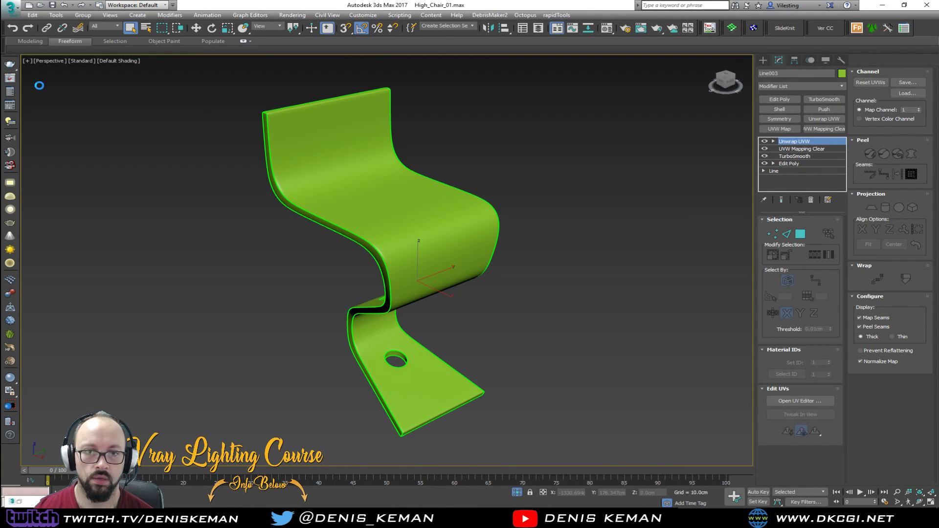
{"action": "left_click", "coordinate": [11, 10]}
{"action": "mouse_move", "coordinate": [37, 148]}
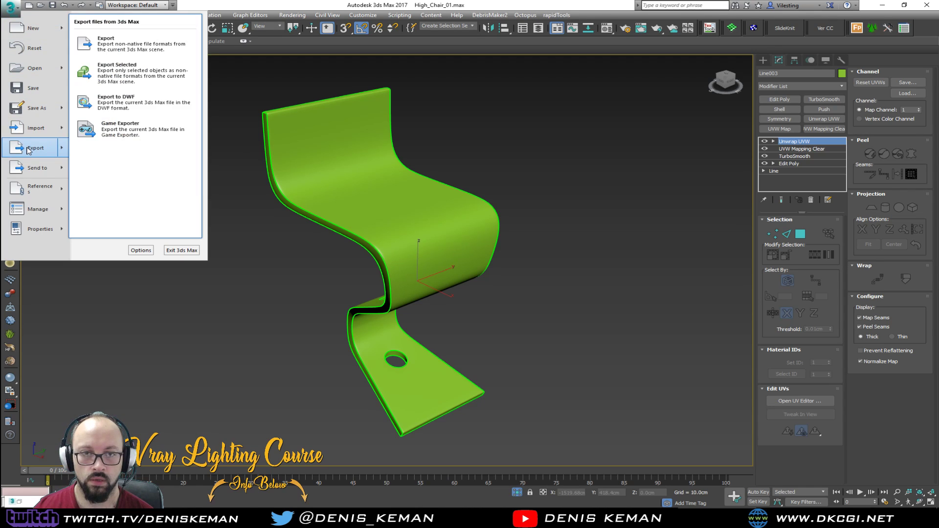
{"action": "left_click", "coordinate": [131, 84]}
{"action": "key", "text": "Escape"}
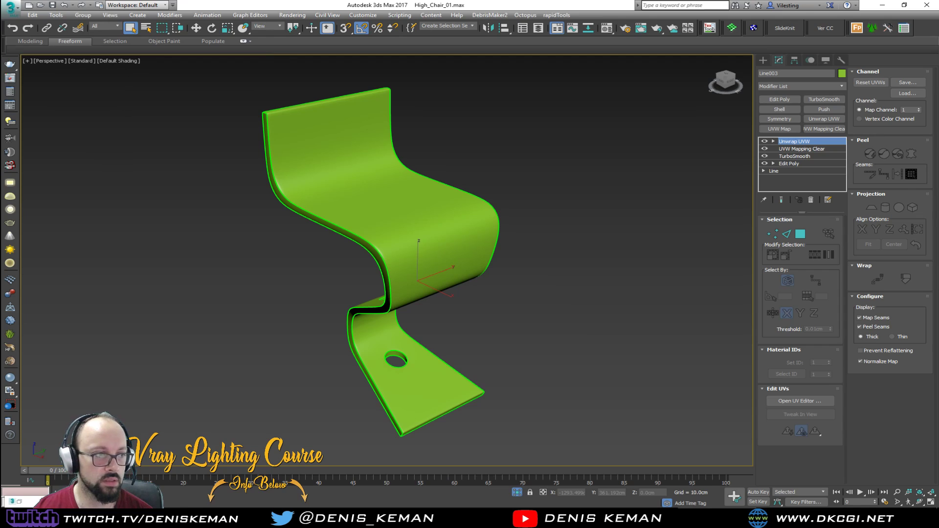
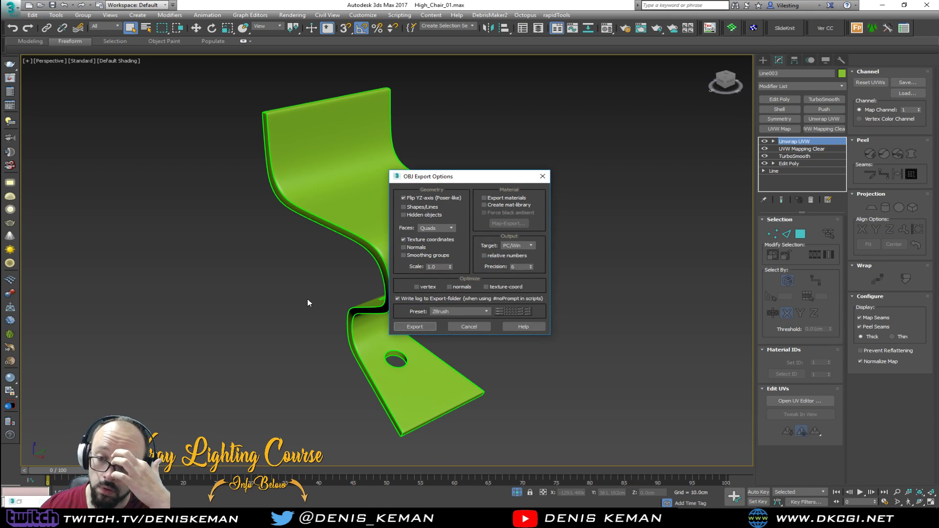
{"action": "left_click", "coordinate": [433, 327]}
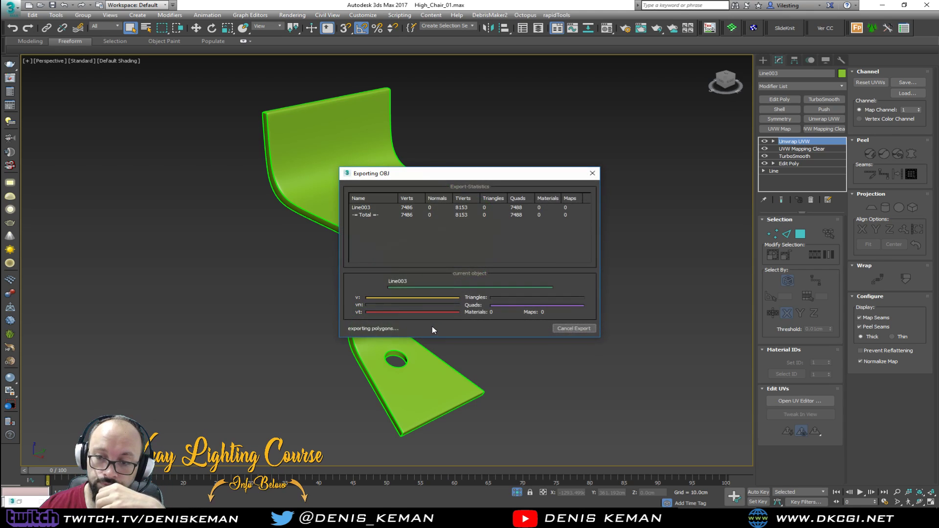
{"action": "left_click", "coordinate": [562, 327]}
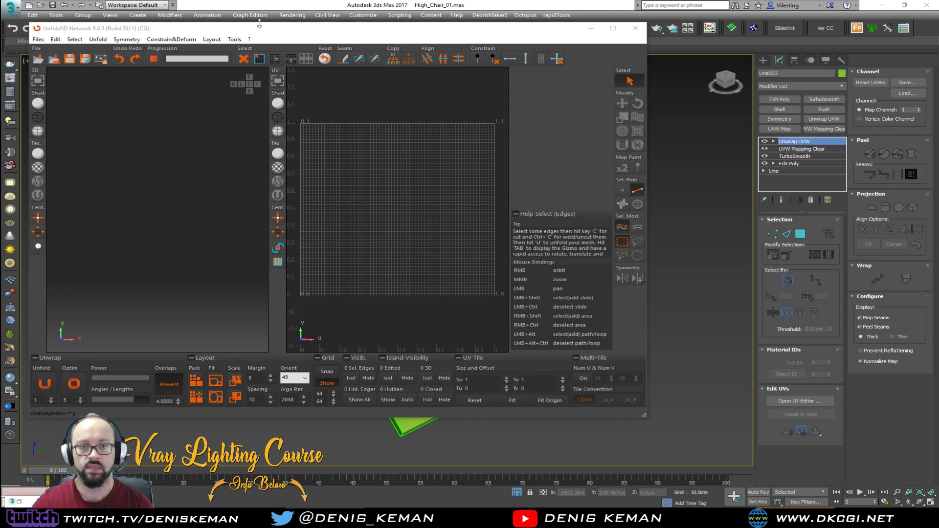
Switch to Unfold3D, maximize its window and load the exported Unwrapping.obj.
{"action": "left_click_drag", "start_coordinate": [258, 28], "coordinate": [282, 29]}
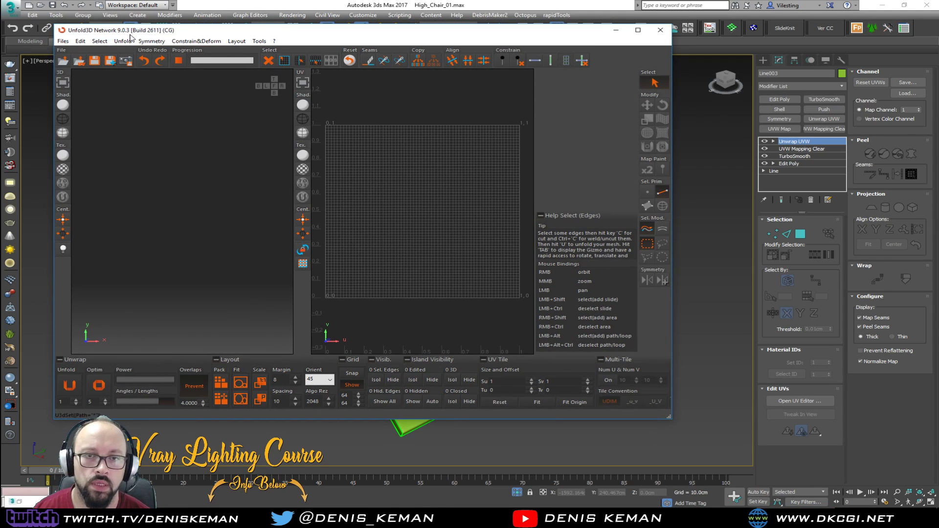
{"action": "double_click", "coordinate": [143, 30]}
{"action": "left_click", "coordinate": [10, 14]}
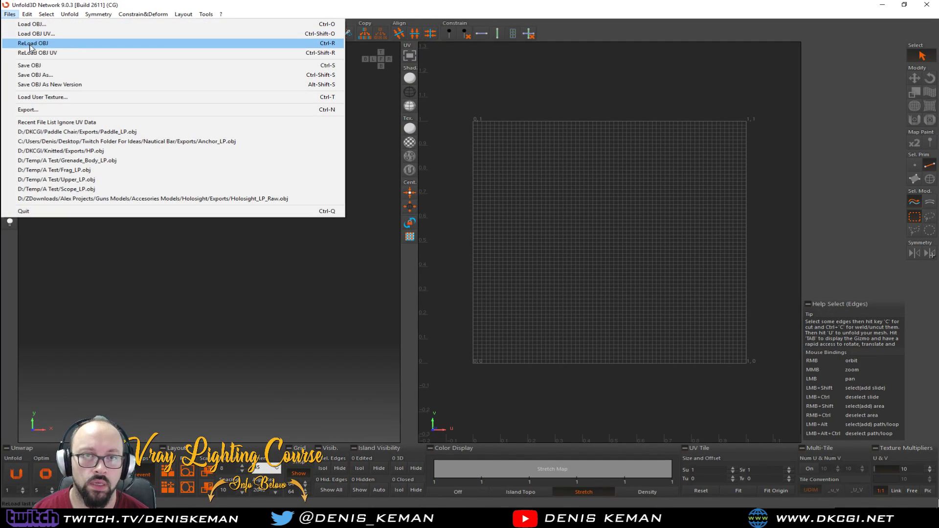
{"action": "left_click", "coordinate": [58, 25]}
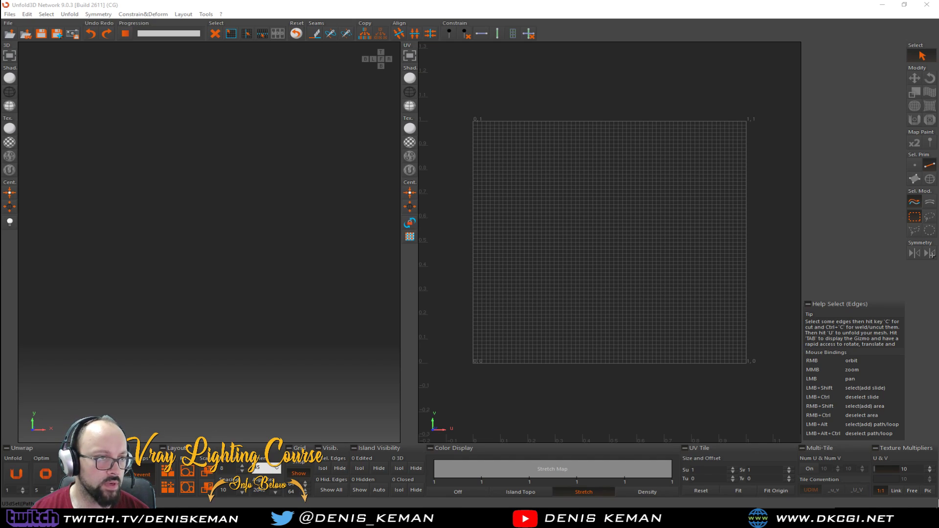
{"action": "right_click_drag", "start_coordinate": [165, 268], "coordinate": [132, 180]}
{"action": "scroll", "coordinate": [132, 180], "scroll_direction": "up", "scroll_amount": 5}
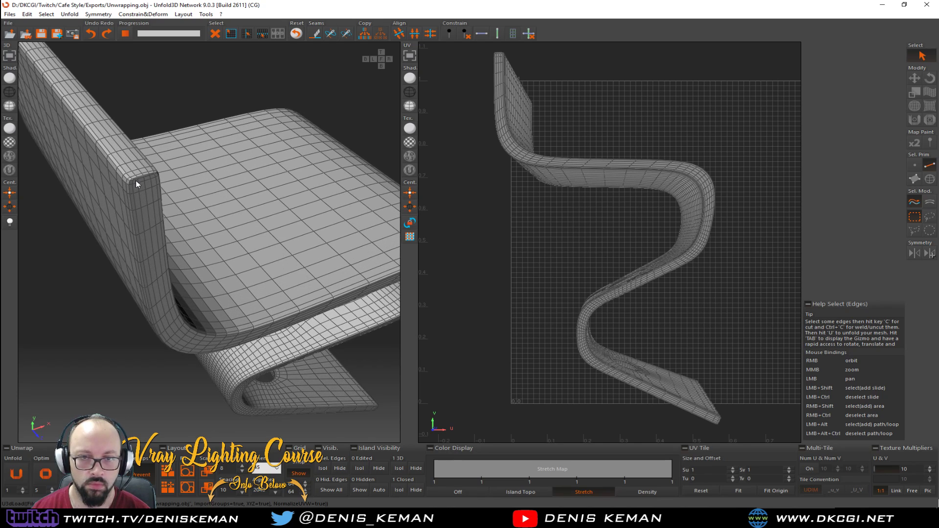
Cut a seam along the edge loop bordering one broad face of the seat, starting at the backrest's upper corner.
{"action": "left_click", "coordinate": [124, 187]}
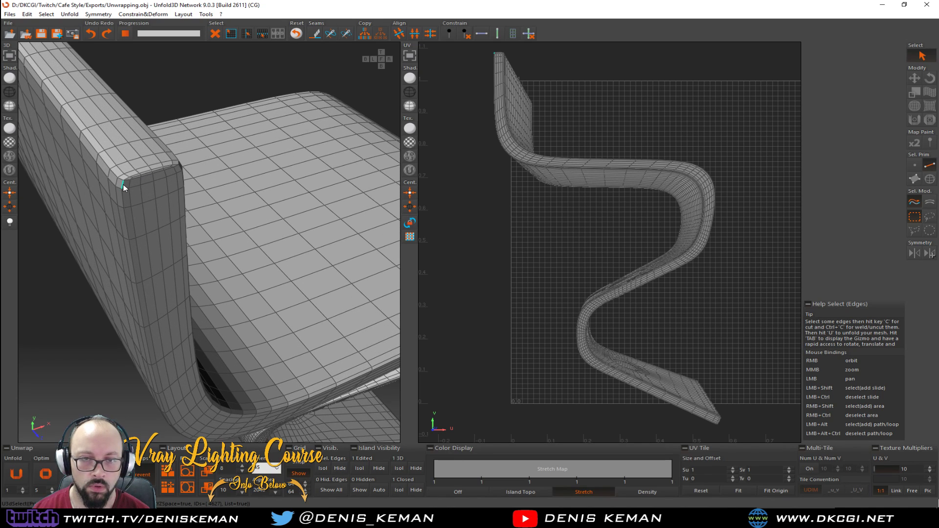
{"action": "double_click", "coordinate": [123, 187]}
{"action": "key", "text": "c"}
{"action": "right_click_drag", "start_coordinate": [123, 187], "coordinate": [157, 190]}
{"action": "scroll", "coordinate": [127, 208], "scroll_direction": "up", "scroll_amount": 2}
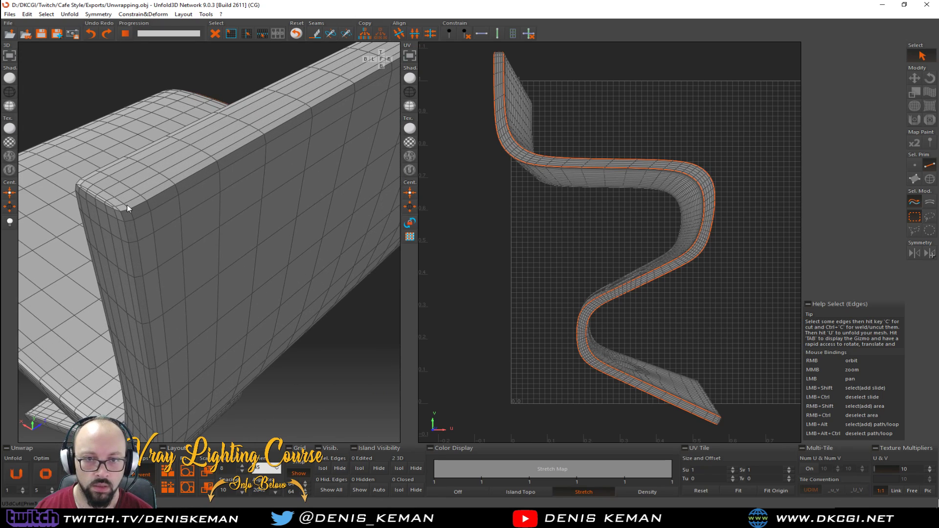
Cut seams along the opposite face's border loop and the short edge row at the backrest's upper corner.
{"action": "double_click", "coordinate": [122, 217]}
{"action": "key", "text": "c"}
{"action": "scroll", "coordinate": [121, 217], "scroll_direction": "down", "scroll_amount": 2}
{"action": "double_click", "coordinate": [132, 214]}
{"action": "key", "text": "c"}
{"action": "scroll", "coordinate": [131, 215], "scroll_direction": "down", "scroll_amount": 2}
Cut a seam around the rim of the hole on the seat's underside and one across its inner wall.
{"action": "right_click_drag", "start_coordinate": [131, 214], "coordinate": [269, 212]}
{"action": "scroll", "coordinate": [219, 293], "scroll_direction": "up", "scroll_amount": 2}
{"action": "left_click", "coordinate": [206, 300]}
{"action": "key", "text": "c"}
{"action": "scroll", "coordinate": [269, 211], "scroll_direction": "up", "scroll_amount": 5}
{"action": "left_click", "coordinate": [295, 216]}
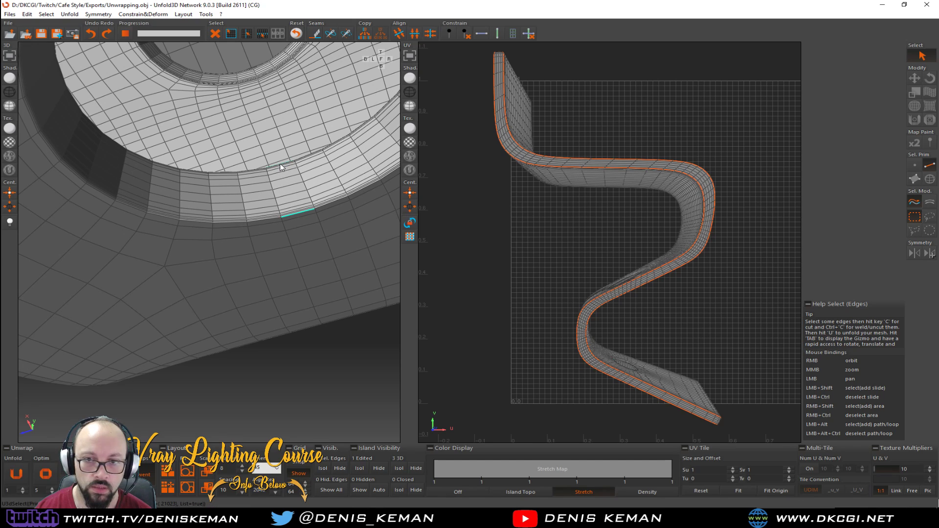
{"action": "key", "text": "l"}
{"action": "key", "text": "c"}
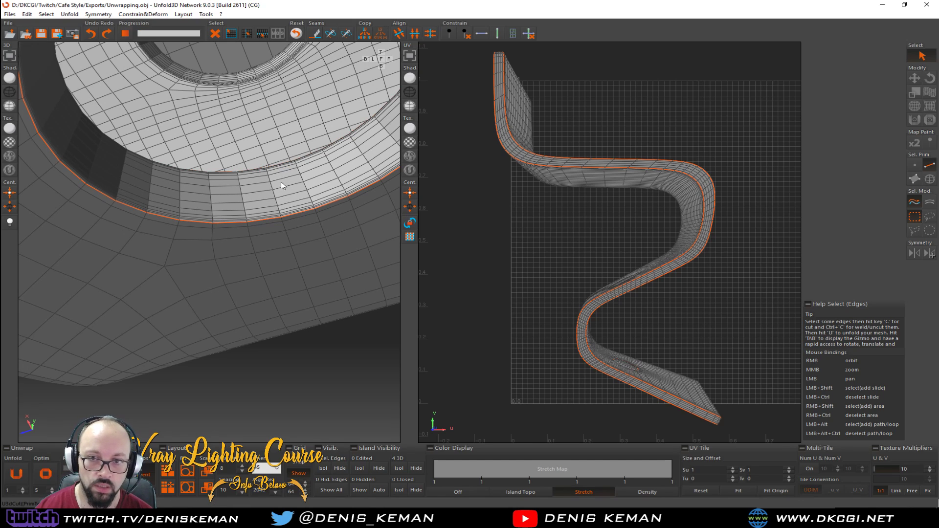
{"action": "scroll", "coordinate": [307, 186], "scroll_direction": "down", "scroll_amount": 5}
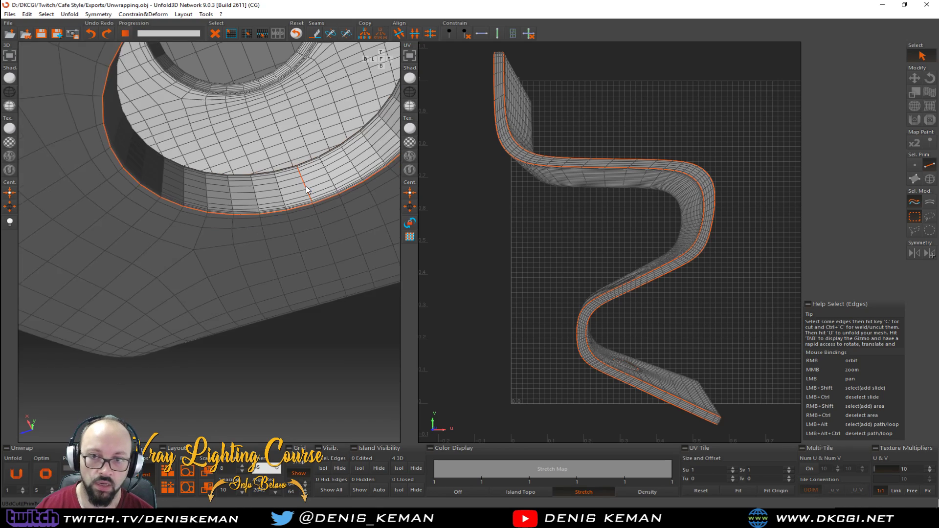
Cut a seam around the rim of the oval hole on the other face and one across its inner wall.
{"action": "right_click_drag", "start_coordinate": [306, 186], "coordinate": [208, 243]}
{"action": "scroll", "coordinate": [264, 211], "scroll_direction": "up", "scroll_amount": 2}
{"action": "left_click", "coordinate": [264, 210]}
{"action": "scroll", "coordinate": [207, 244], "scroll_direction": "up", "scroll_amount": 5}
{"action": "scroll", "coordinate": [225, 210], "scroll_direction": "down", "scroll_amount": 5}
{"action": "right_click_drag", "start_coordinate": [225, 210], "coordinate": [198, 239]}
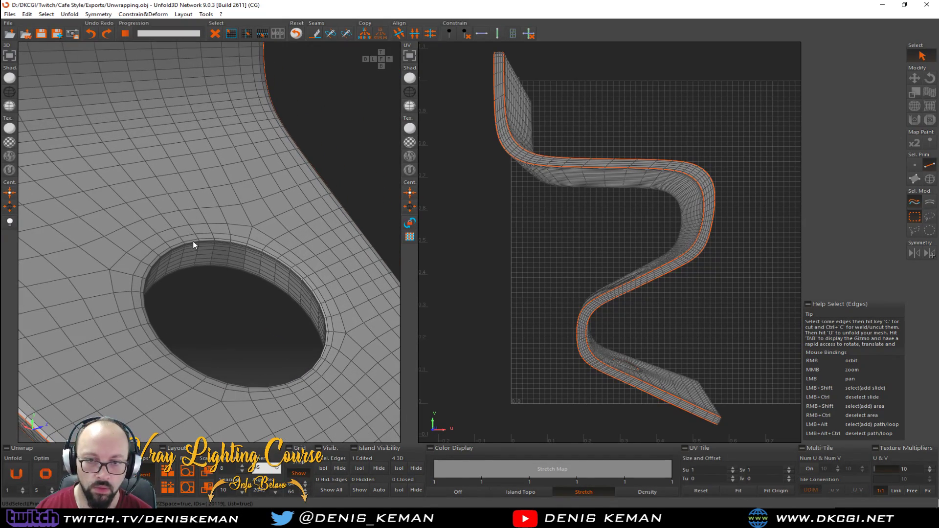
{"action": "double_click", "coordinate": [193, 242]}
{"action": "key", "text": "c"}
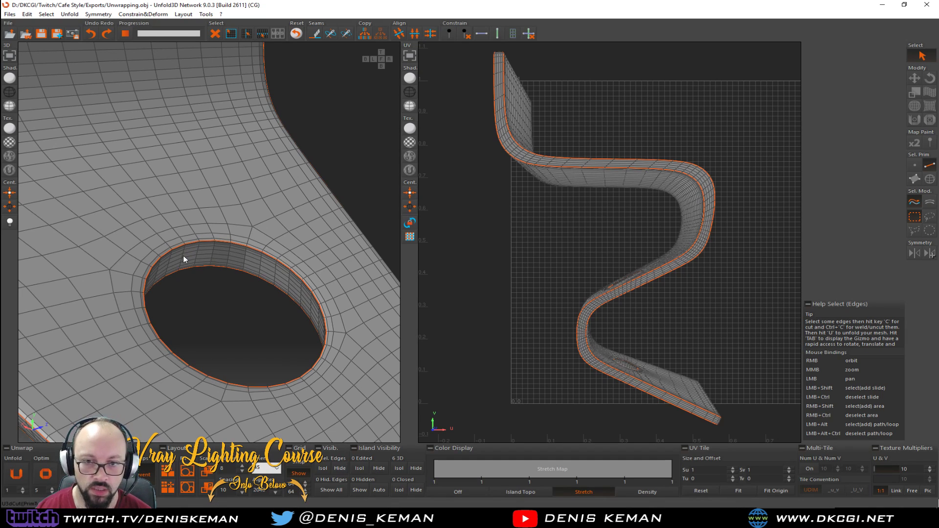
{"action": "double_click", "coordinate": [182, 256]}
{"action": "key", "text": "c"}
{"action": "scroll", "coordinate": [182, 256], "scroll_direction": "down", "scroll_amount": 1}
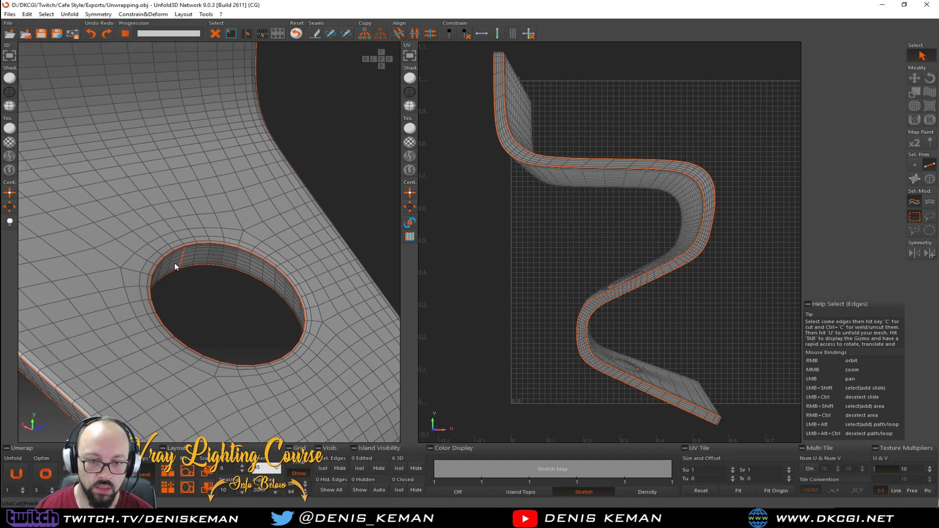
Unfold the seat along its seams and rotate the two large face islands upright together.
{"action": "key", "text": "u"}
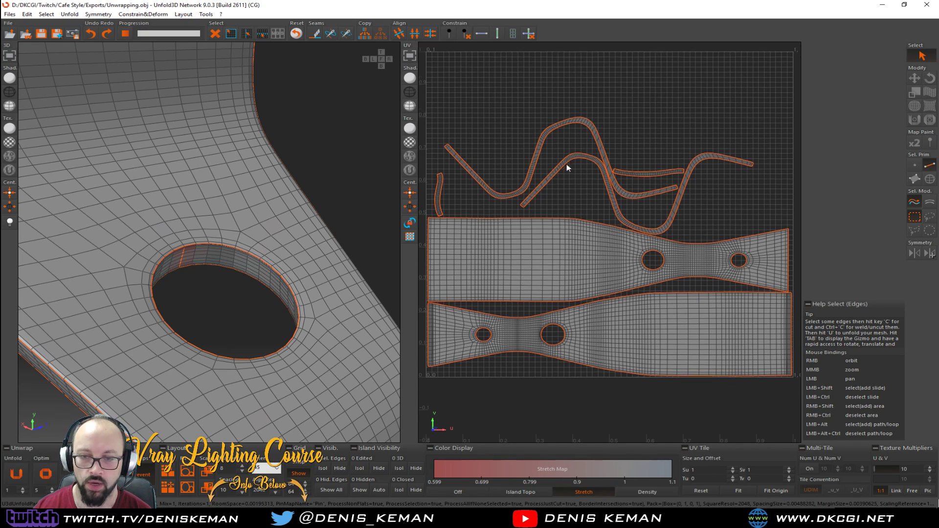
{"action": "scroll", "coordinate": [570, 197], "scroll_direction": "down", "scroll_amount": 1}
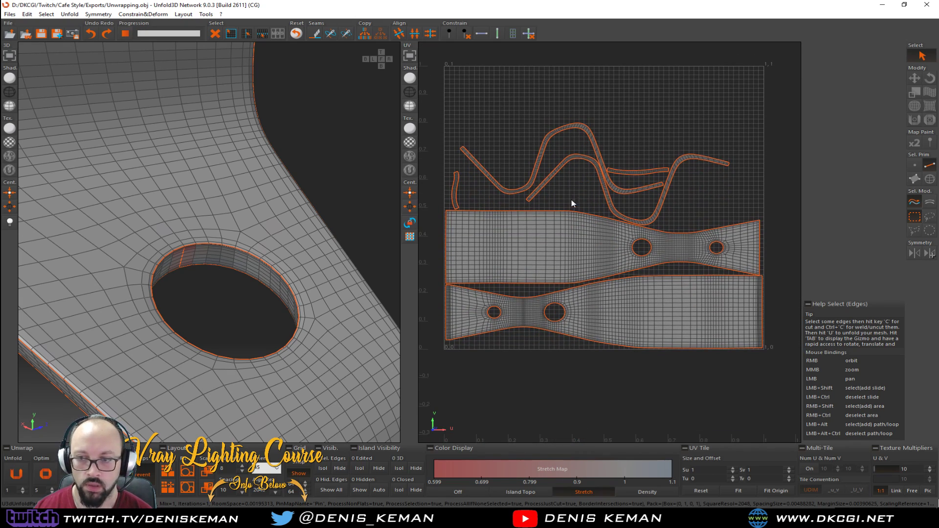
{"action": "key", "text": "F4"}
{"action": "left_click", "coordinate": [570, 253]}
{"action": "left_click", "coordinate": [611, 306], "text": "ctrl"}
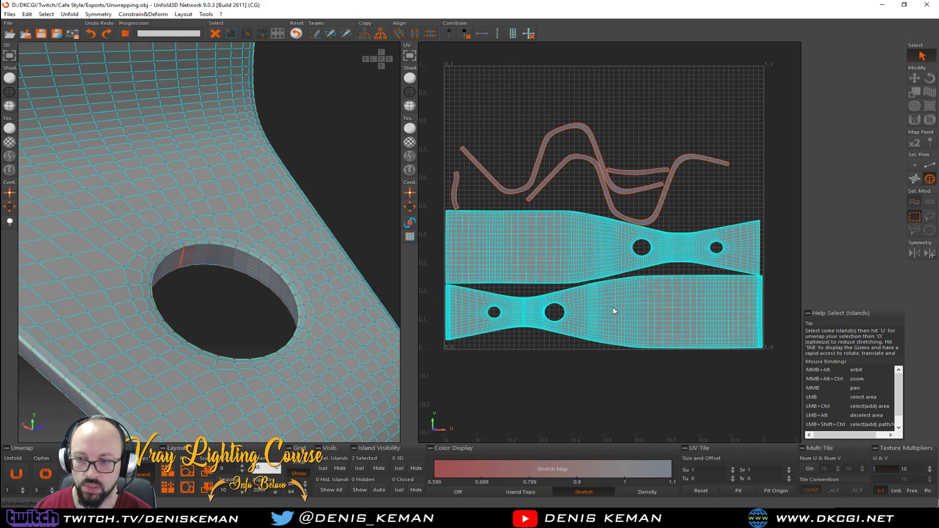
{"action": "key", "text": "e"}
{"action": "left_click_drag", "start_coordinate": [641, 306], "coordinate": [515, 377]}
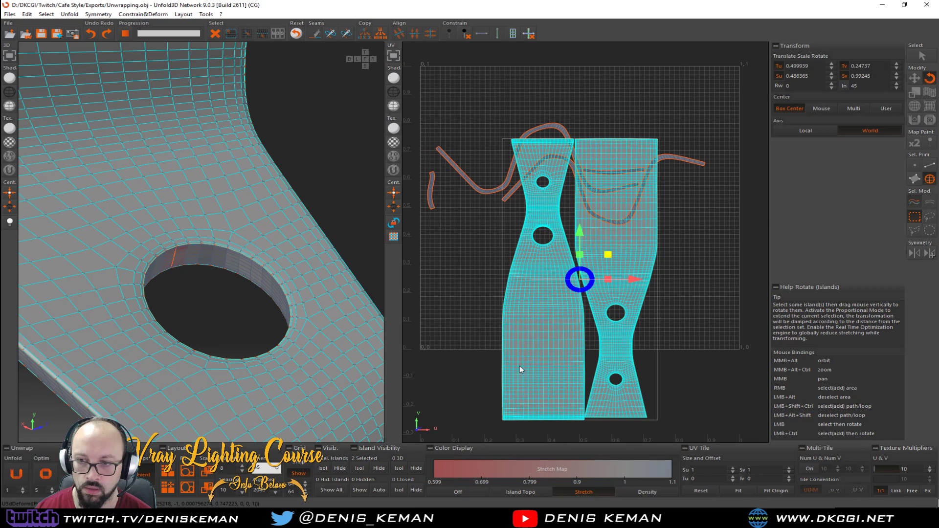
Move the two large face islands out of the UV tile into the empty space on its left.
{"action": "middle_click_drag", "start_coordinate": [516, 377], "coordinate": [652, 381]}
{"action": "scroll", "coordinate": [652, 381], "scroll_direction": "down", "scroll_amount": 1}
{"action": "scroll", "coordinate": [596, 348], "scroll_direction": "down", "scroll_amount": 1}
{"action": "key", "text": "w"}
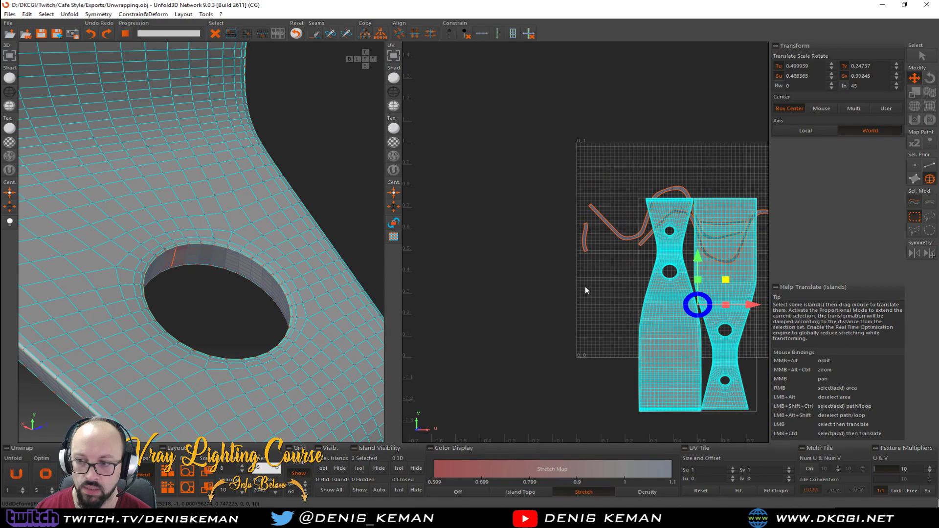
{"action": "left_click_drag", "start_coordinate": [672, 335], "coordinate": [444, 201]}
{"action": "middle_click_drag", "start_coordinate": [746, 196], "coordinate": [528, 228]}
{"action": "scroll", "coordinate": [522, 233], "scroll_direction": "up", "scroll_amount": 2}
{"action": "middle_click_drag", "start_coordinate": [411, 245], "coordinate": [643, 220]}
Constrain all lengthwise edge loops of the first long side strip to vertical.
{"action": "key", "text": "F2"}
{"action": "scroll", "coordinate": [615, 221], "scroll_direction": "up", "scroll_amount": 3}
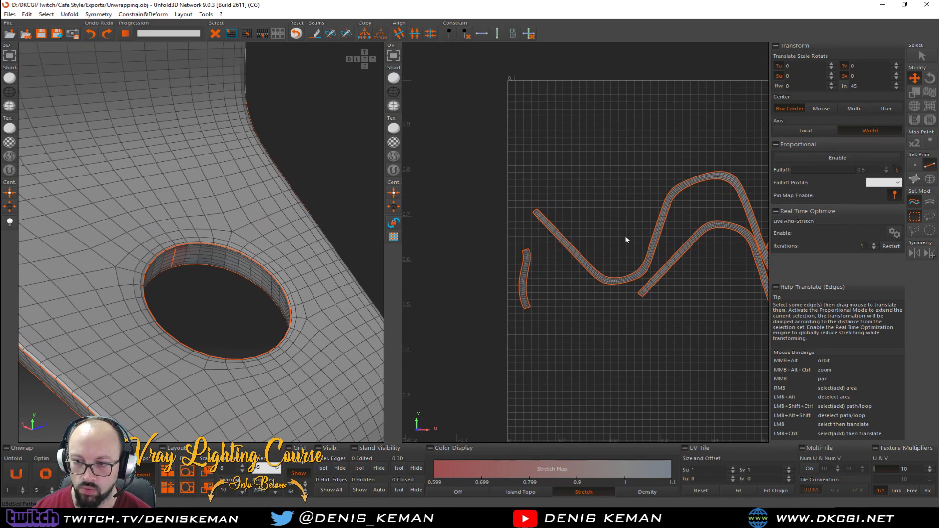
{"action": "middle_click_drag", "start_coordinate": [626, 274], "coordinate": [535, 261]}
{"action": "scroll", "coordinate": [533, 265], "scroll_direction": "up", "scroll_amount": 1}
{"action": "scroll", "coordinate": [533, 265], "scroll_direction": "up", "scroll_amount": 4}
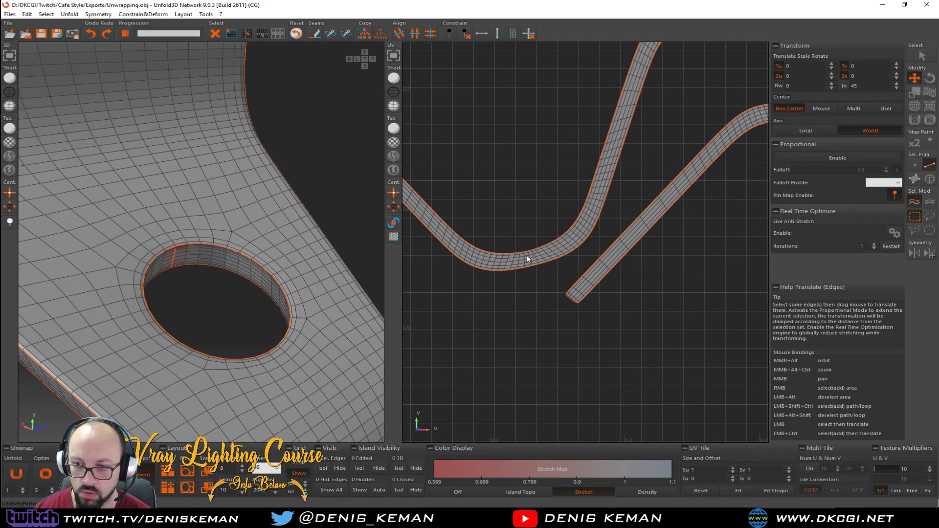
{"action": "scroll", "coordinate": [522, 255], "scroll_direction": "up", "scroll_amount": 2}
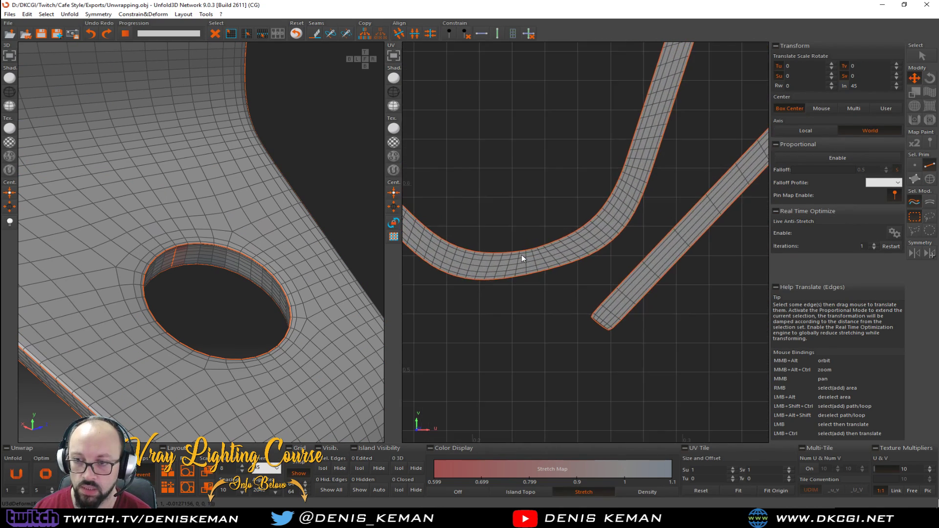
{"action": "left_click", "coordinate": [522, 270]}
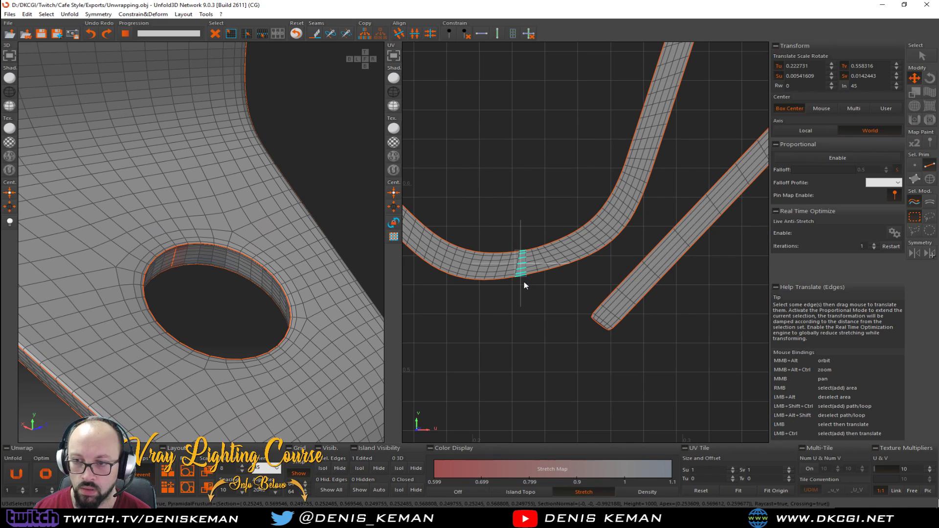
{"action": "key", "text": "l"}
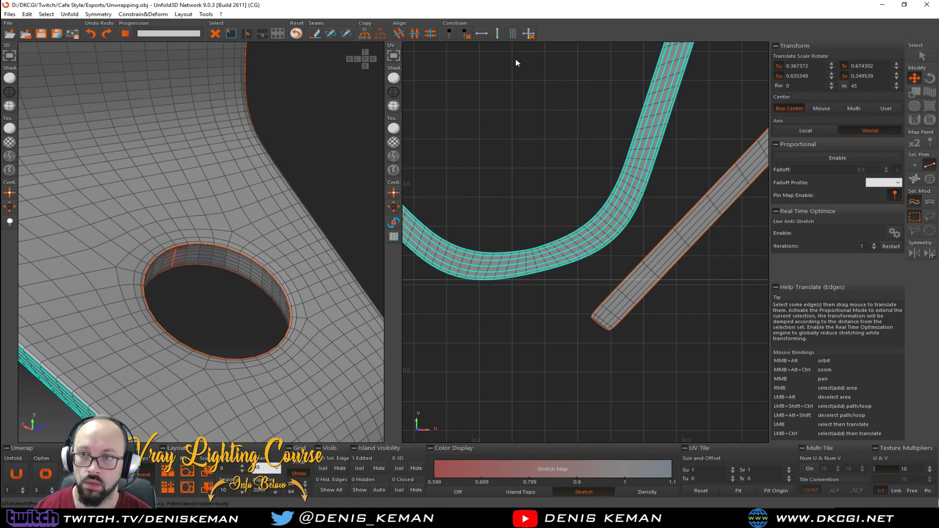
{"action": "left_click", "coordinate": [502, 38]}
Constrain all lengthwise edge loops of the second long side strip to vertical.
{"action": "scroll", "coordinate": [512, 164], "scroll_direction": "up", "scroll_amount": 2}
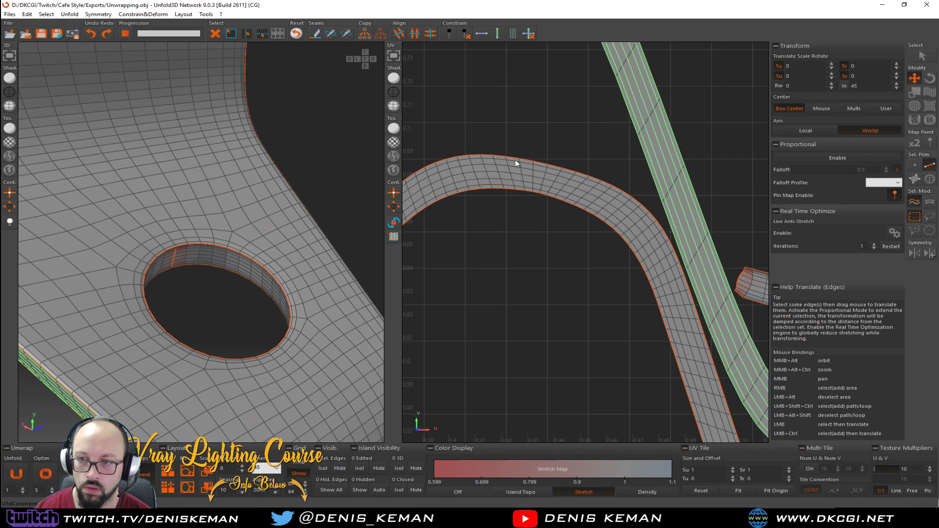
{"action": "left_click", "coordinate": [515, 174]}
{"action": "left_click_drag", "start_coordinate": [521, 189], "coordinate": [520, 186]}
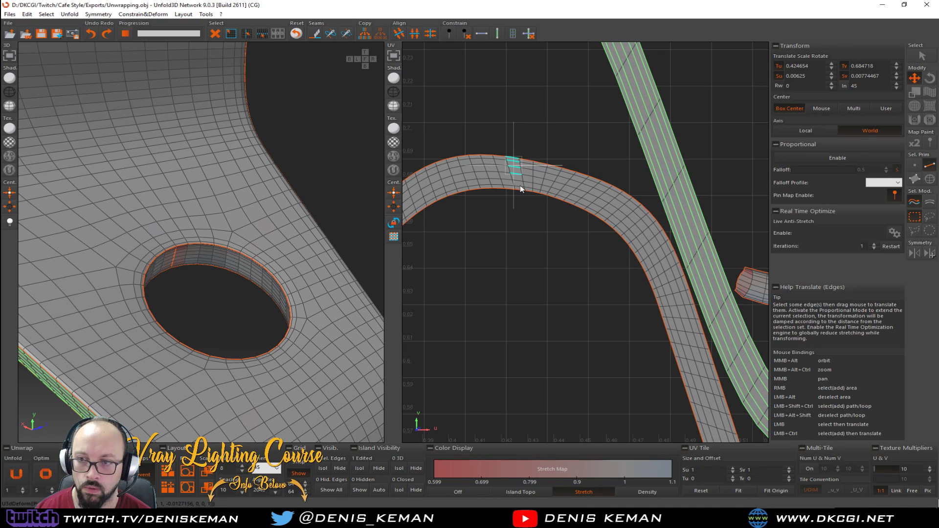
{"action": "scroll", "coordinate": [519, 183], "scroll_direction": "up", "scroll_amount": 4}
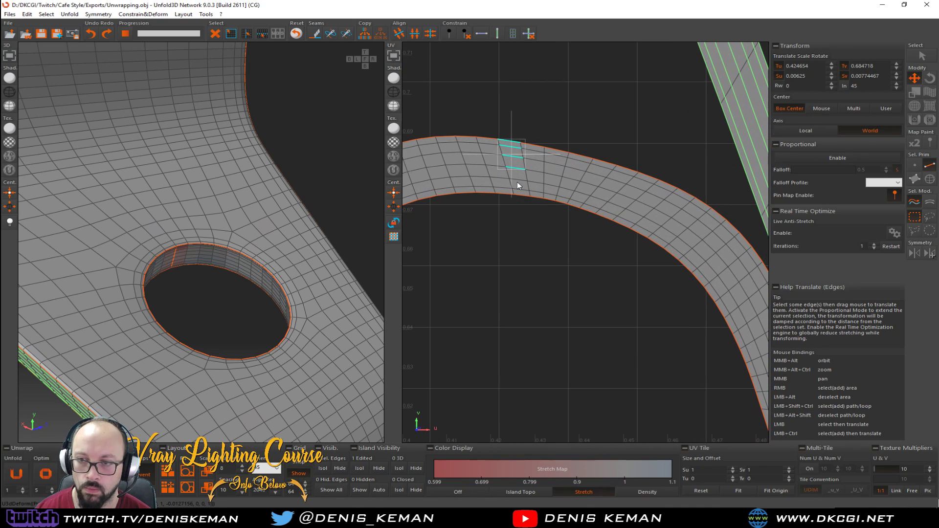
{"action": "left_click_drag", "start_coordinate": [524, 206], "coordinate": [523, 201]}
{"action": "key", "text": "ctrl+z"}
{"action": "left_click", "coordinate": [525, 169]}
{"action": "right_click_drag", "start_coordinate": [539, 143], "coordinate": [534, 210]}
{"action": "key", "text": "l"}
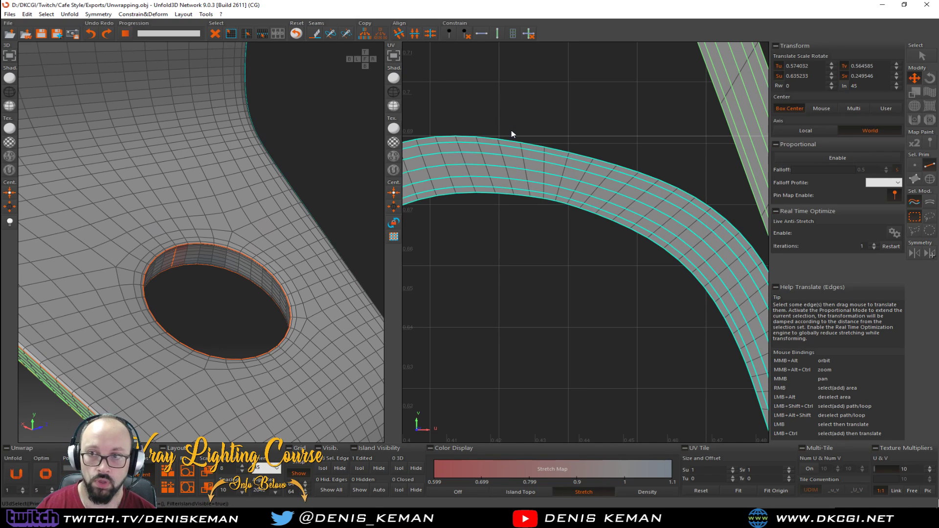
{"action": "left_click", "coordinate": [498, 36]}
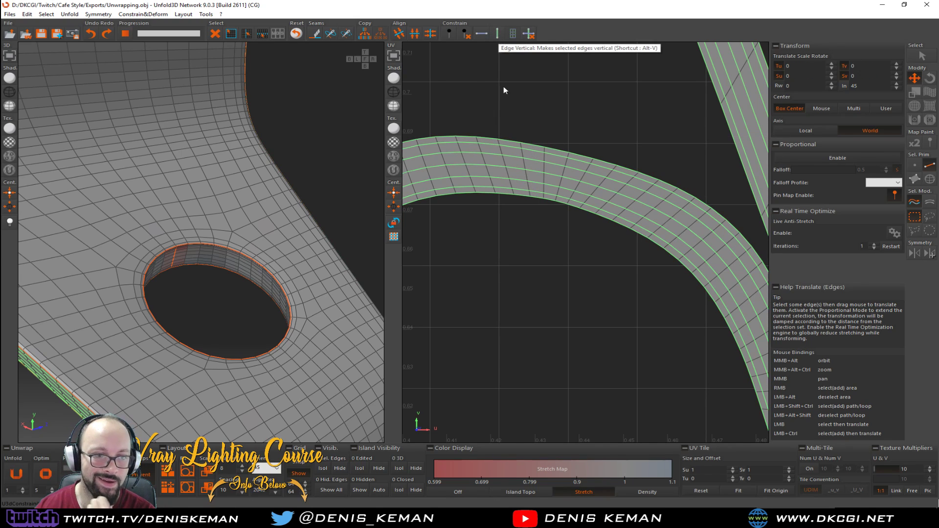
Optimize the UV islands with the vertical edge constraints applied to both side strips.
{"action": "scroll", "coordinate": [502, 190], "scroll_direction": "down", "scroll_amount": 3}
{"action": "scroll", "coordinate": [535, 224], "scroll_direction": "down", "scroll_amount": 4}
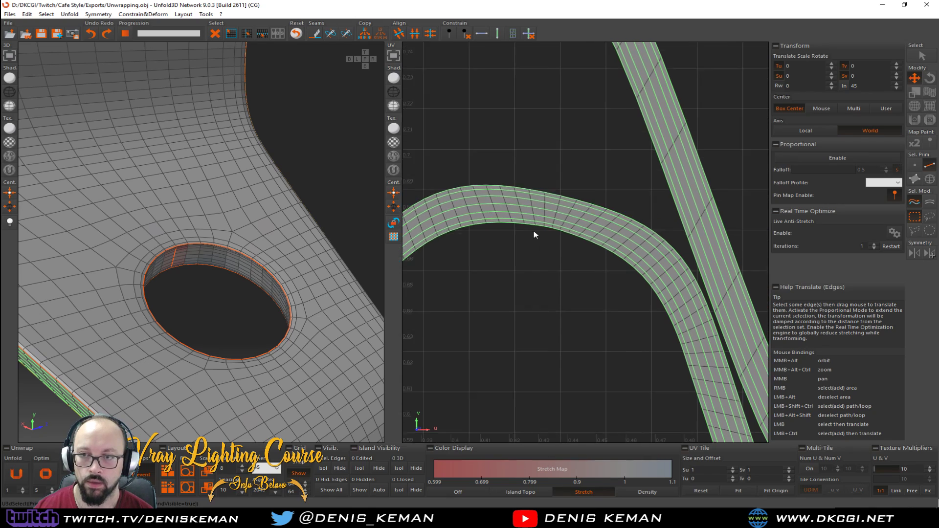
{"action": "scroll", "coordinate": [537, 240], "scroll_direction": "down", "scroll_amount": 3}
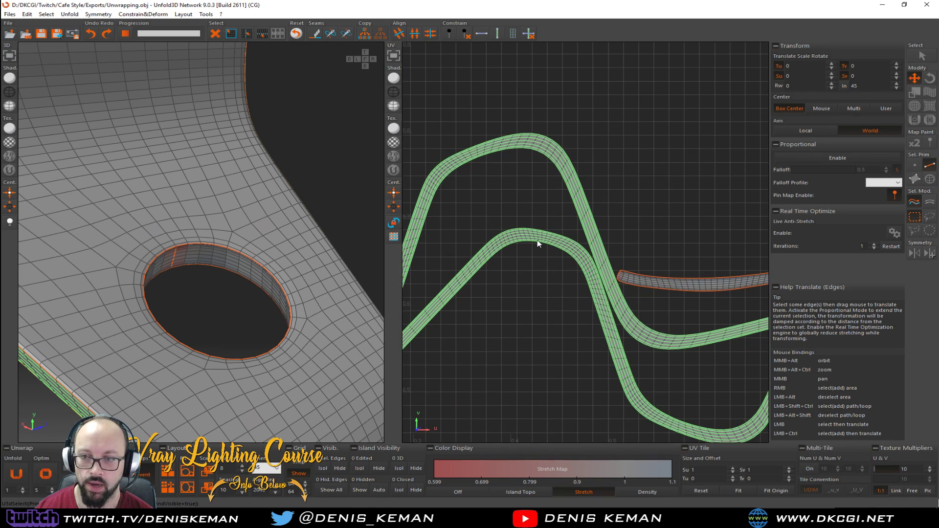
{"action": "left_click", "coordinate": [51, 473]}
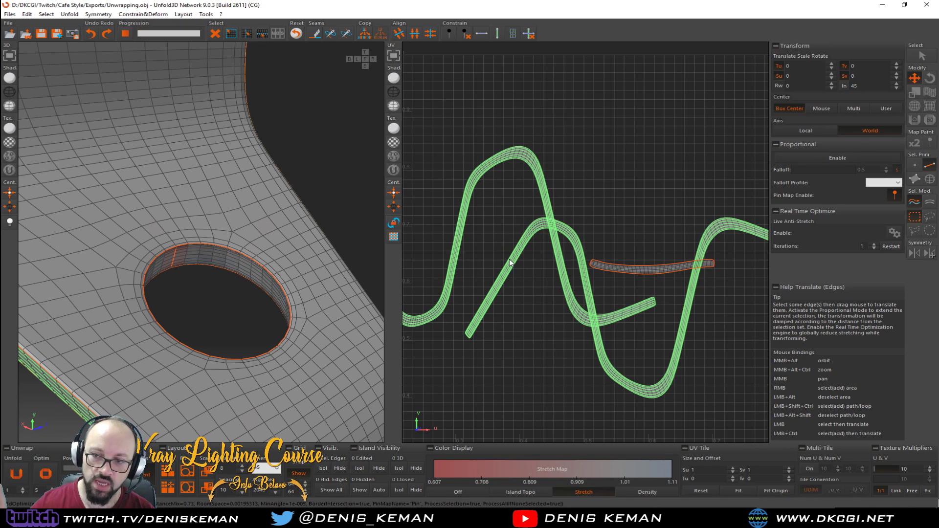
{"action": "middle_click_drag", "start_coordinate": [525, 250], "coordinate": [538, 213]}
{"action": "scroll", "coordinate": [538, 213], "scroll_direction": "down", "scroll_amount": 4}
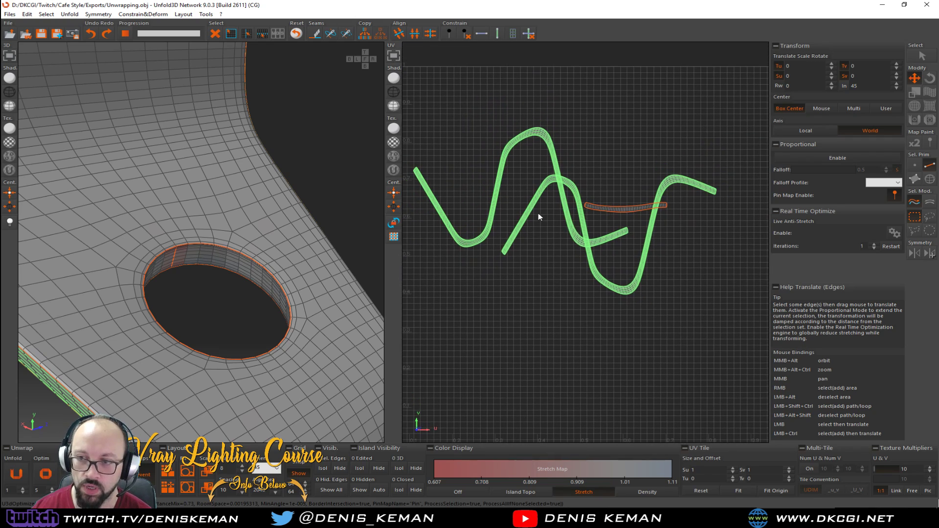
Rotate the long side strip islands so they run upright and separate them from each other.
{"action": "key", "text": "F4"}
{"action": "left_click", "coordinate": [580, 224]}
{"action": "scroll", "coordinate": [582, 244], "scroll_direction": "down", "scroll_amount": 1}
{"action": "middle_click_drag", "start_coordinate": [583, 255], "coordinate": [588, 190]}
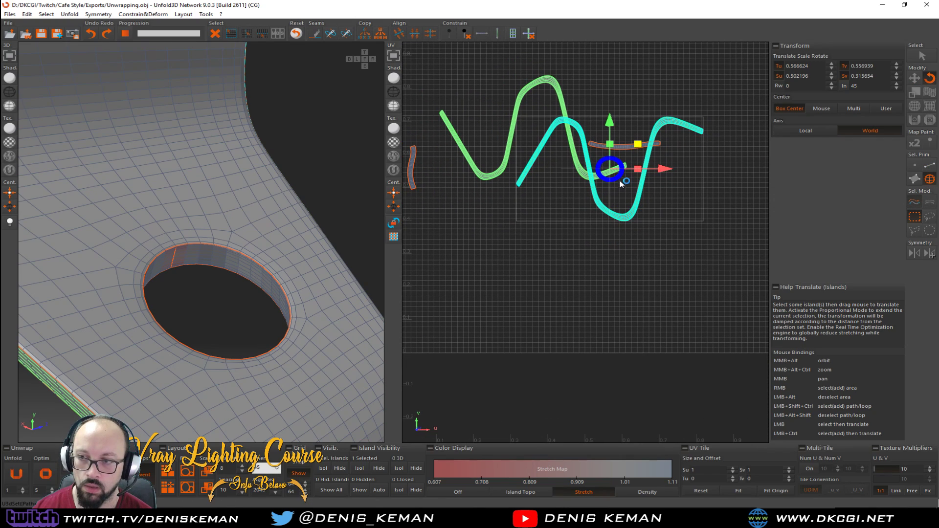
{"action": "left_click_drag", "start_coordinate": [618, 181], "coordinate": [537, 388]}
{"action": "key", "text": "w"}
{"action": "key", "text": "e"}
Straighten the first constrained side strip into a long vertical band with the Unfold brush.
{"action": "left_click", "coordinate": [914, 120]}
{"action": "mouse_move", "coordinate": [482, 226]}
{"action": "left_mouse_down"}
{"action": "mouse_move", "coordinate": [504, 194]}
{"action": "mouse_move", "coordinate": [538, 251]}
{"action": "mouse_move", "coordinate": [465, 318]}
{"action": "mouse_move", "coordinate": [492, 398]}
{"action": "left_mouse_up"}
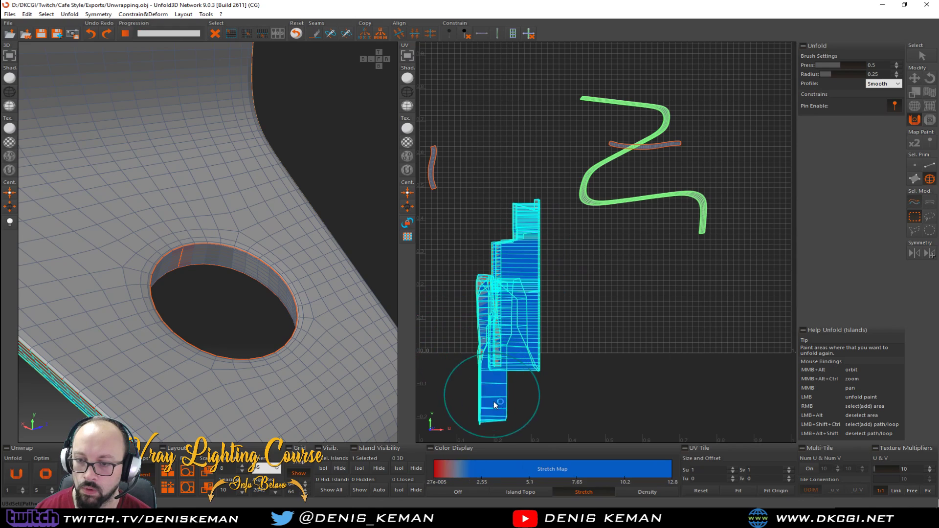
{"action": "scroll", "coordinate": [511, 368], "scroll_direction": "down", "scroll_amount": 3}
{"action": "middle_click_drag", "start_coordinate": [524, 363], "coordinate": [535, 258]}
{"action": "scroll", "coordinate": [535, 258], "scroll_direction": "down", "scroll_amount": 1}
{"action": "mouse_move", "coordinate": [535, 260]}
{"action": "left_mouse_down"}
{"action": "mouse_move", "coordinate": [514, 137]}
{"action": "mouse_move", "coordinate": [525, 63]}
{"action": "mouse_move", "coordinate": [515, 318]}
{"action": "mouse_move", "coordinate": [504, 127]}
{"action": "mouse_move", "coordinate": [515, 418]}
{"action": "mouse_move", "coordinate": [493, 116]}
{"action": "mouse_move", "coordinate": [492, 195]}
{"action": "mouse_move", "coordinate": [520, 168]}
{"action": "left_mouse_up"}
{"action": "scroll", "coordinate": [523, 175], "scroll_direction": "down", "scroll_amount": 1}
{"action": "scroll", "coordinate": [523, 175], "scroll_direction": "down", "scroll_amount": 2}
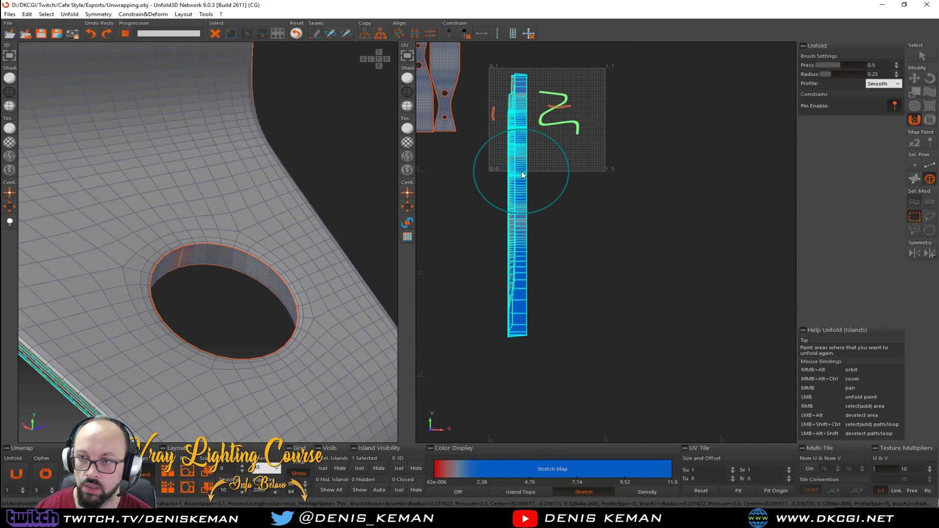
{"action": "mouse_move", "coordinate": [522, 94]}
{"action": "left_mouse_down"}
{"action": "mouse_move", "coordinate": [533, 405]}
{"action": "mouse_move", "coordinate": [521, 154]}
{"action": "mouse_move", "coordinate": [528, 361]}
{"action": "mouse_move", "coordinate": [547, 340]}
{"action": "mouse_move", "coordinate": [516, 419]}
{"action": "mouse_move", "coordinate": [524, 67]}
{"action": "left_mouse_up"}
{"action": "middle_click_drag", "start_coordinate": [534, 105], "coordinate": [550, 261]}
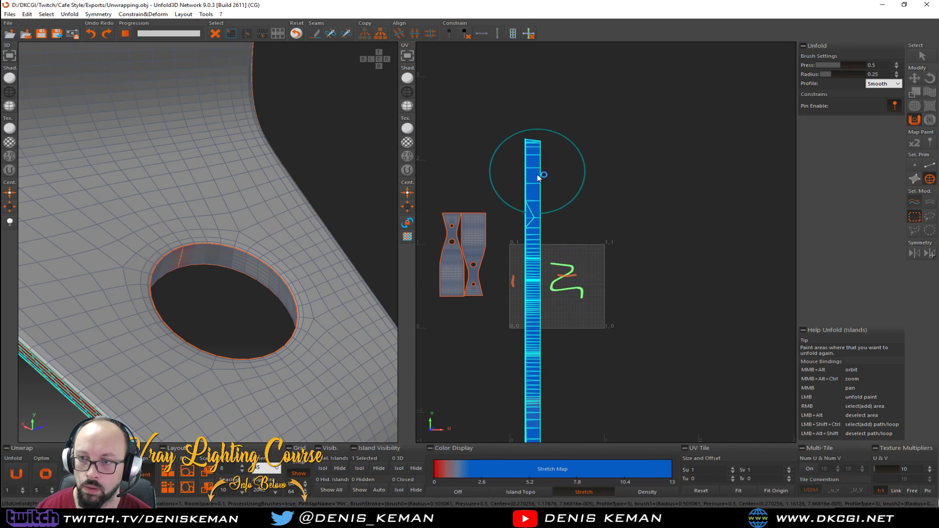
Paint with the Unfold brush along the full length of the tall vertical strip island to reduce its stretching.
{"action": "left_click_drag", "start_coordinate": [535, 364], "coordinate": [535, 386]}
{"action": "middle_click_drag", "start_coordinate": [535, 372], "coordinate": [535, 222]}
{"action": "scroll", "coordinate": [535, 222], "scroll_direction": "down", "scroll_amount": 2}
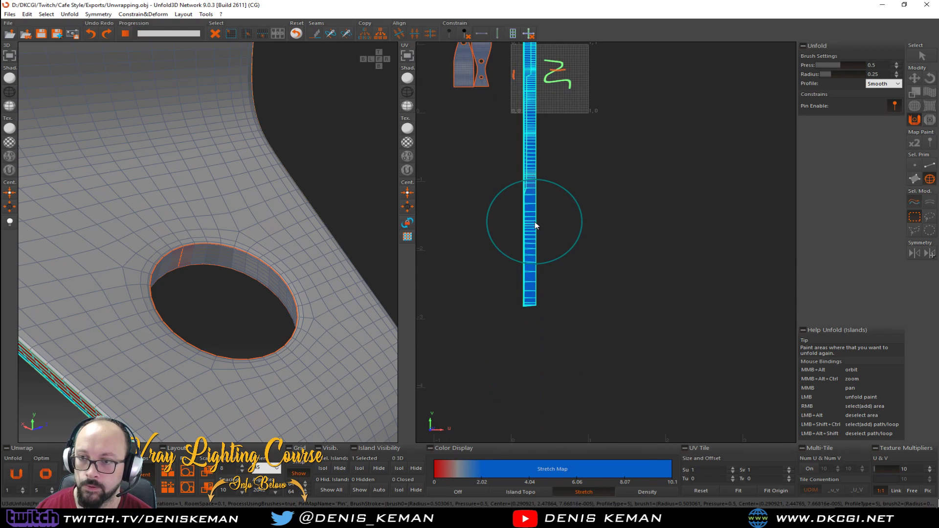
{"action": "middle_click_drag", "start_coordinate": [533, 124], "coordinate": [555, 210]}
{"action": "left_click_drag", "start_coordinate": [553, 94], "coordinate": [554, 380]}
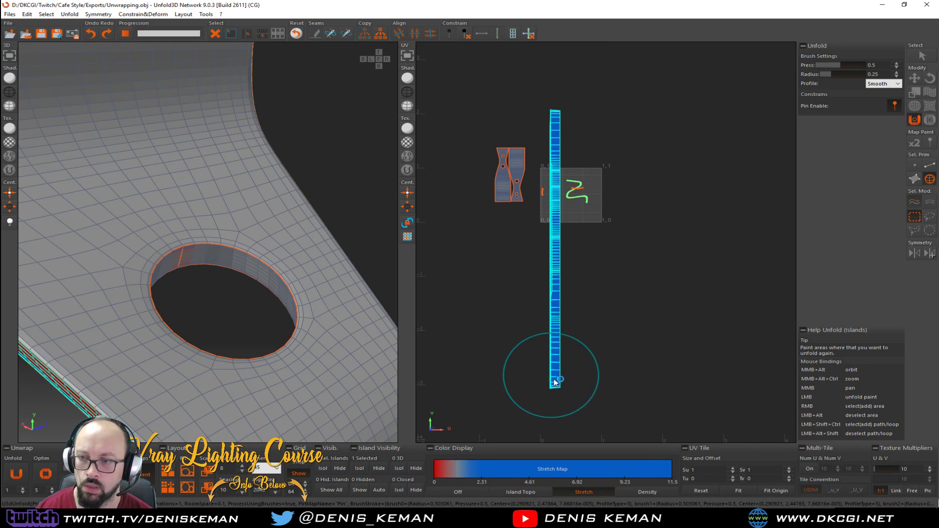
Try the Optimize brush on the distorted strip island, and undo back to its curved W-shaped layout.
{"action": "left_click", "coordinate": [928, 120]}
{"action": "mouse_move", "coordinate": [559, 85]}
{"action": "left_mouse_down"}
{"action": "mouse_move", "coordinate": [550, 257]}
{"action": "mouse_move", "coordinate": [499, 295]}
{"action": "mouse_move", "coordinate": [562, 371]}
{"action": "mouse_move", "coordinate": [558, 84]}
{"action": "left_mouse_up"}
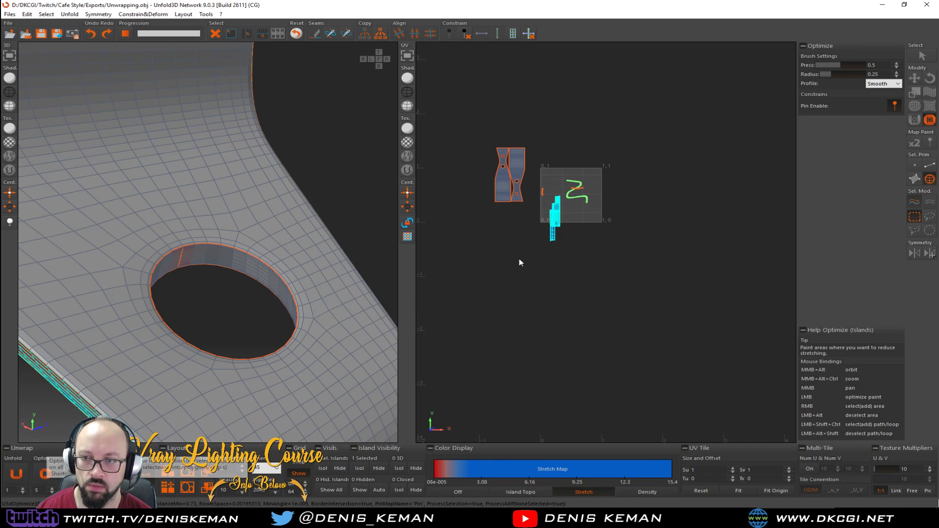
{"action": "scroll", "coordinate": [561, 230], "scroll_direction": "up", "scroll_amount": 5}
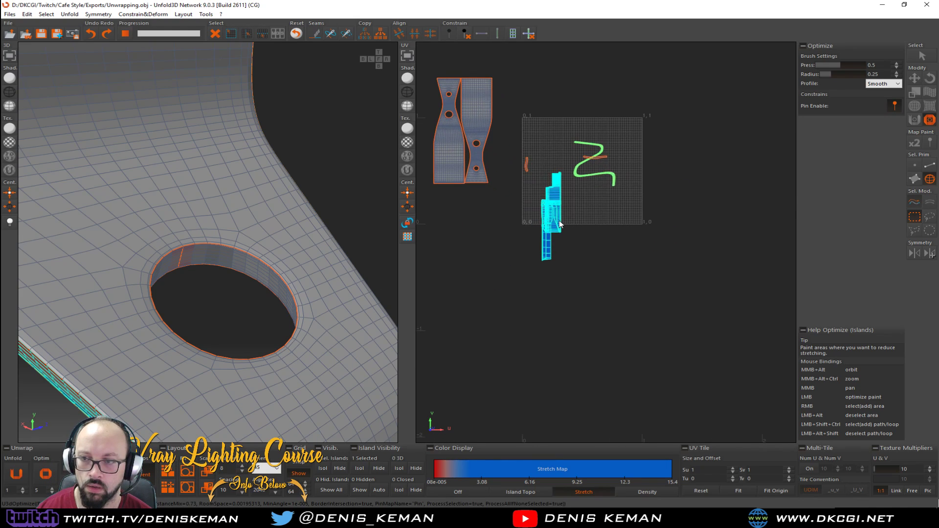
{"action": "scroll", "coordinate": [577, 182], "scroll_direction": "up", "scroll_amount": 2}
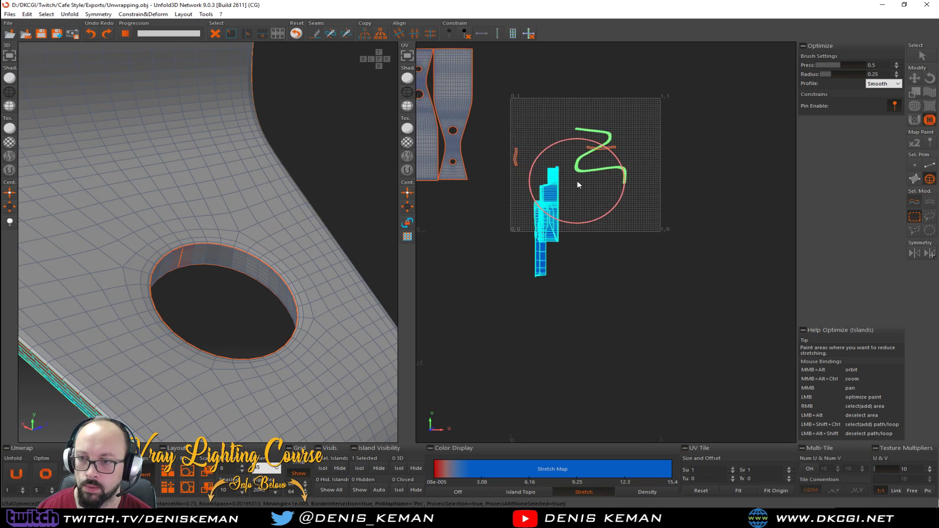
{"action": "mouse_move", "coordinate": [516, 194]}
{"action": "left_mouse_down"}
{"action": "mouse_move", "coordinate": [535, 164]}
{"action": "mouse_move", "coordinate": [549, 203]}
{"action": "mouse_move", "coordinate": [549, 304]}
{"action": "mouse_move", "coordinate": [550, 95]}
{"action": "mouse_move", "coordinate": [553, 342]}
{"action": "left_mouse_up"}
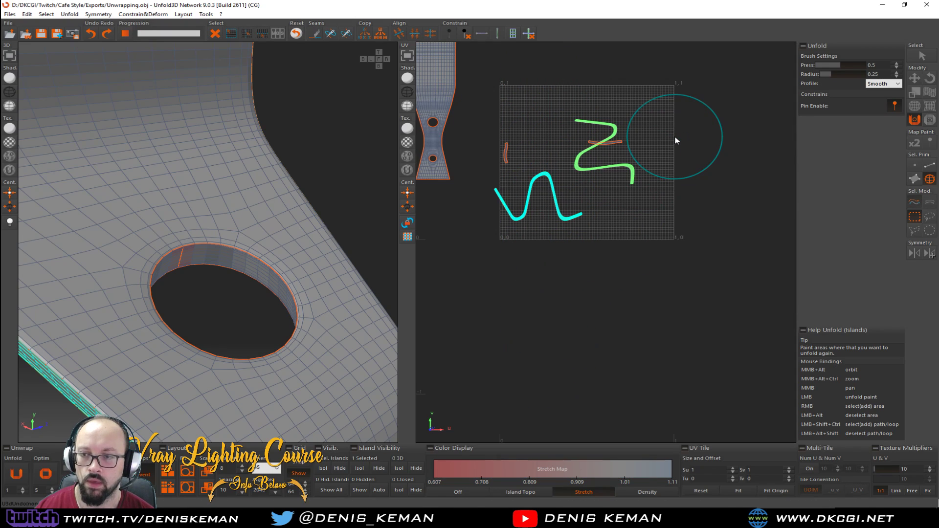
Select the short border edges at the upper-left tip of the W-shaped strip and constrain them horizontally.
{"action": "scroll", "coordinate": [533, 221], "scroll_direction": "up", "scroll_amount": 4}
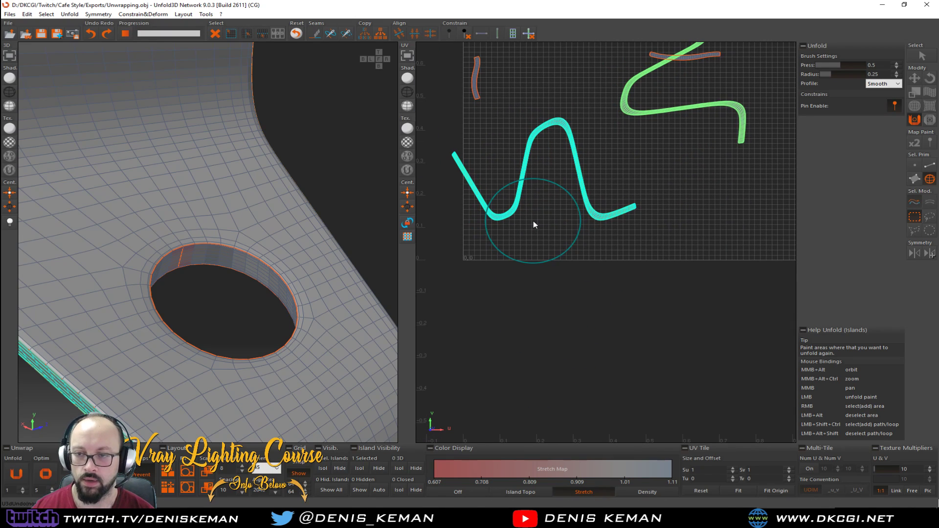
{"action": "right_click", "coordinate": [533, 221]}
{"action": "scroll", "coordinate": [503, 219], "scroll_direction": "up", "scroll_amount": 3}
{"action": "scroll", "coordinate": [502, 219], "scroll_direction": "up", "scroll_amount": 6}
{"action": "middle_click_drag", "start_coordinate": [470, 171], "coordinate": [698, 317]}
{"action": "middle_click_drag", "start_coordinate": [653, 228], "coordinate": [602, 236]}
{"action": "scroll", "coordinate": [620, 247], "scroll_direction": "up", "scroll_amount": 5}
{"action": "scroll", "coordinate": [620, 248], "scroll_direction": "up", "scroll_amount": 7}
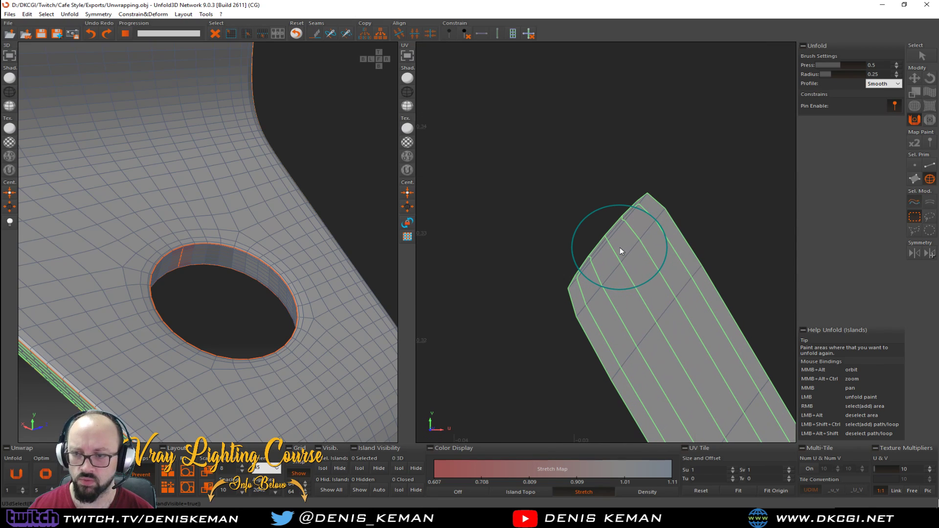
{"action": "scroll", "coordinate": [621, 223], "scroll_direction": "up", "scroll_amount": 3}
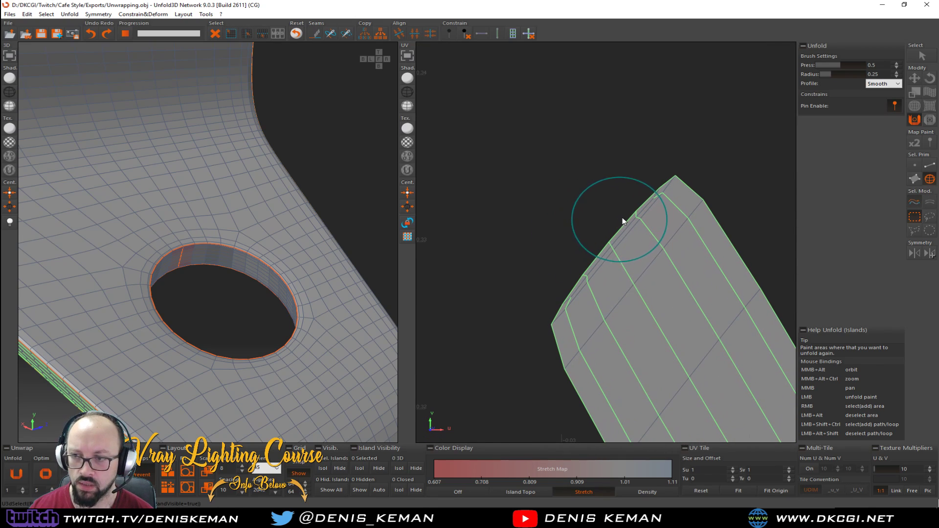
{"action": "scroll", "coordinate": [626, 218], "scroll_direction": "up", "scroll_amount": 2}
{"action": "key", "text": "F2"}
{"action": "left_click", "coordinate": [916, 61]}
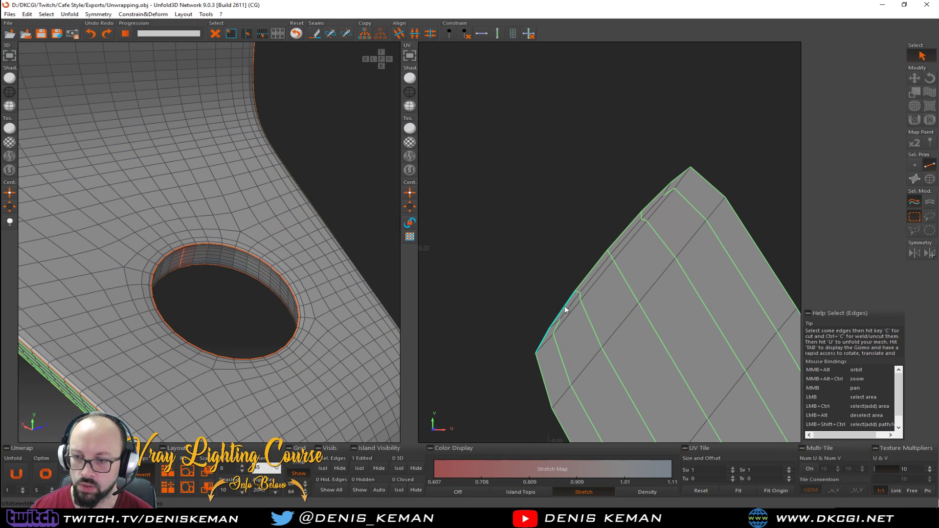
{"action": "scroll", "coordinate": [582, 281], "scroll_direction": "up", "scroll_amount": 2}
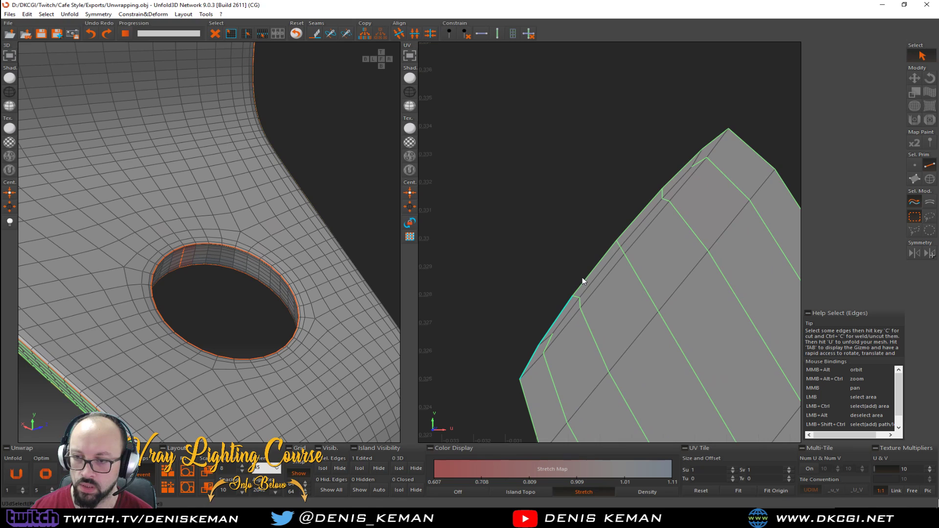
{"action": "left_click", "coordinate": [632, 226], "text": "ctrl"}
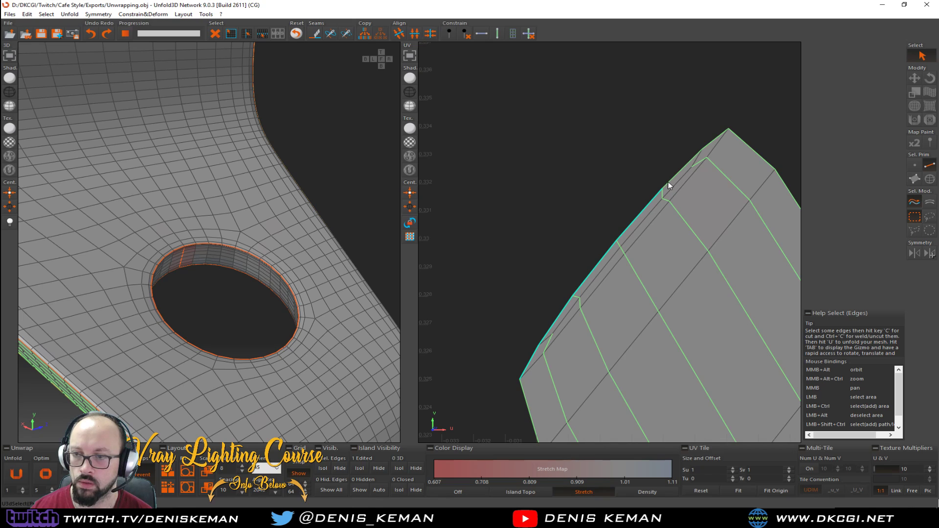
{"action": "scroll", "coordinate": [669, 187], "scroll_direction": "up", "scroll_amount": 2}
{"action": "left_click", "coordinate": [496, 33]}
{"action": "scroll", "coordinate": [561, 230], "scroll_direction": "down", "scroll_amount": 3}
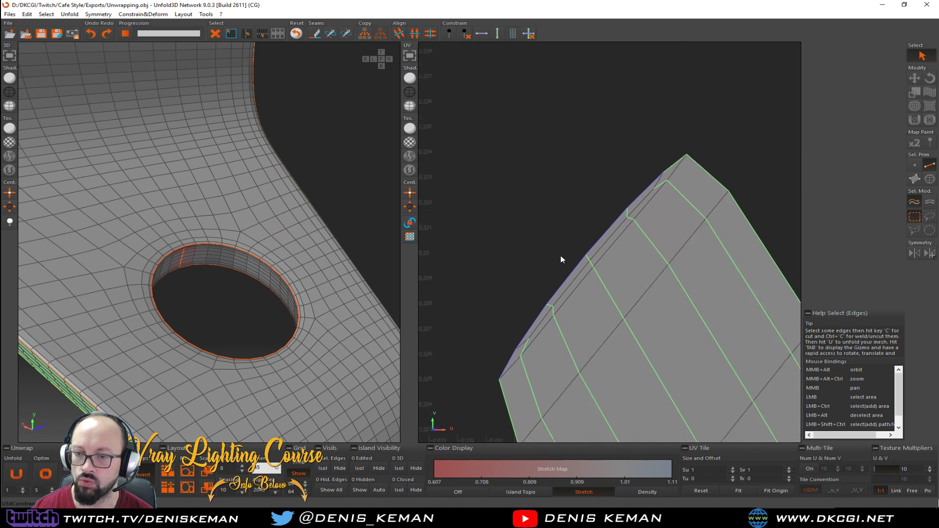
Select the short border edges at the opposite, lower-right end of the W-shaped strip and apply the horizontal constraint.
{"action": "scroll", "coordinate": [561, 256], "scroll_direction": "down", "scroll_amount": 8}
{"action": "scroll", "coordinate": [558, 256], "scroll_direction": "down", "scroll_amount": 6}
{"action": "middle_click_drag", "start_coordinate": [677, 299], "coordinate": [524, 181]}
{"action": "scroll", "coordinate": [525, 181], "scroll_direction": "down", "scroll_amount": 4}
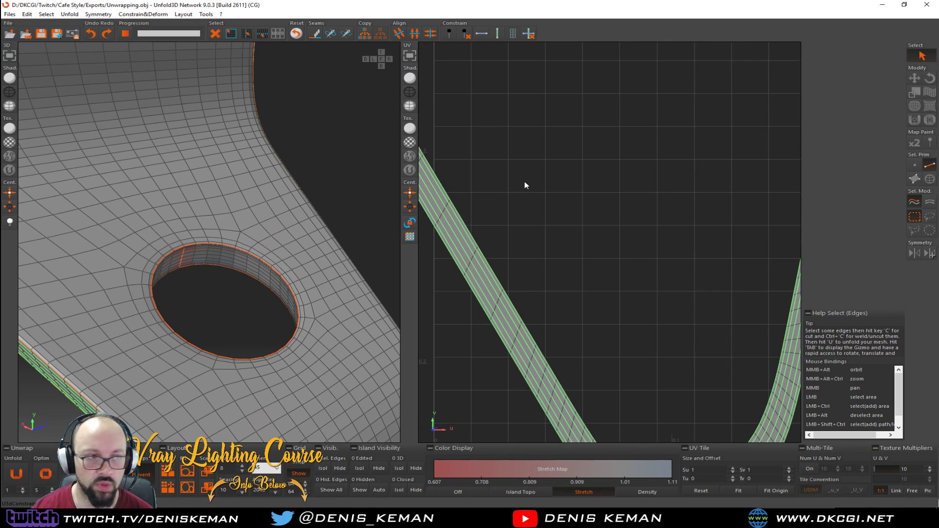
{"action": "scroll", "coordinate": [524, 182], "scroll_direction": "down", "scroll_amount": 3}
{"action": "middle_click_drag", "start_coordinate": [782, 107], "coordinate": [681, 181]}
{"action": "middle_click_drag", "start_coordinate": [773, 303], "coordinate": [613, 181]}
{"action": "scroll", "coordinate": [697, 261], "scroll_direction": "up", "scroll_amount": 6}
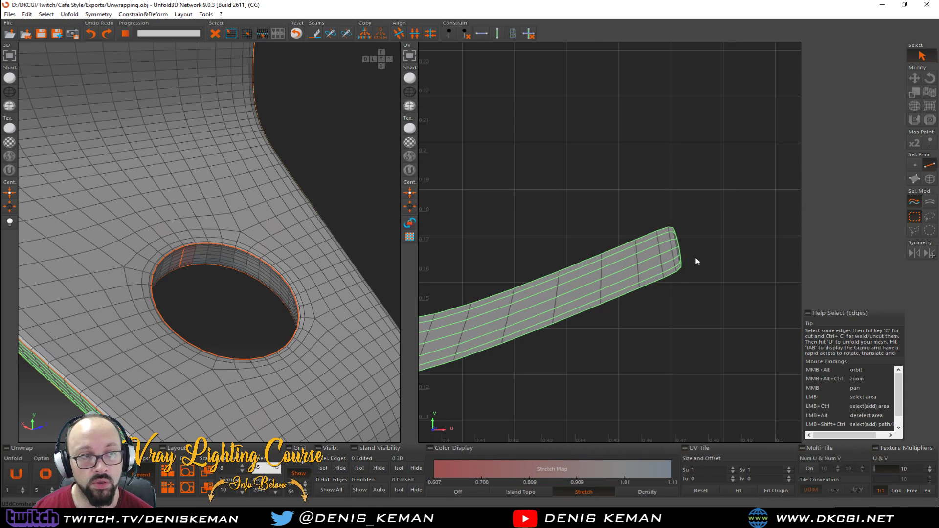
{"action": "scroll", "coordinate": [697, 261], "scroll_direction": "up", "scroll_amount": 2}
{"action": "scroll", "coordinate": [660, 220], "scroll_direction": "up", "scroll_amount": 4}
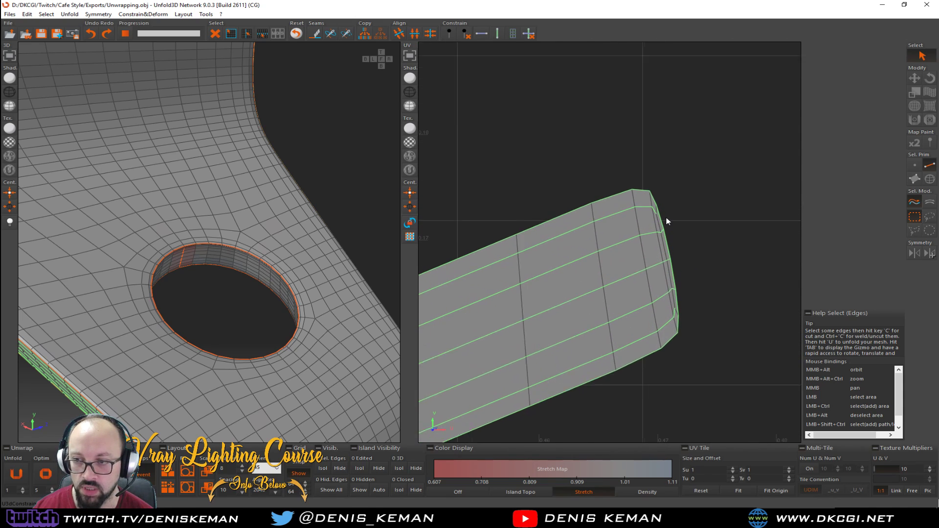
{"action": "scroll", "coordinate": [667, 222], "scroll_direction": "up", "scroll_amount": 5}
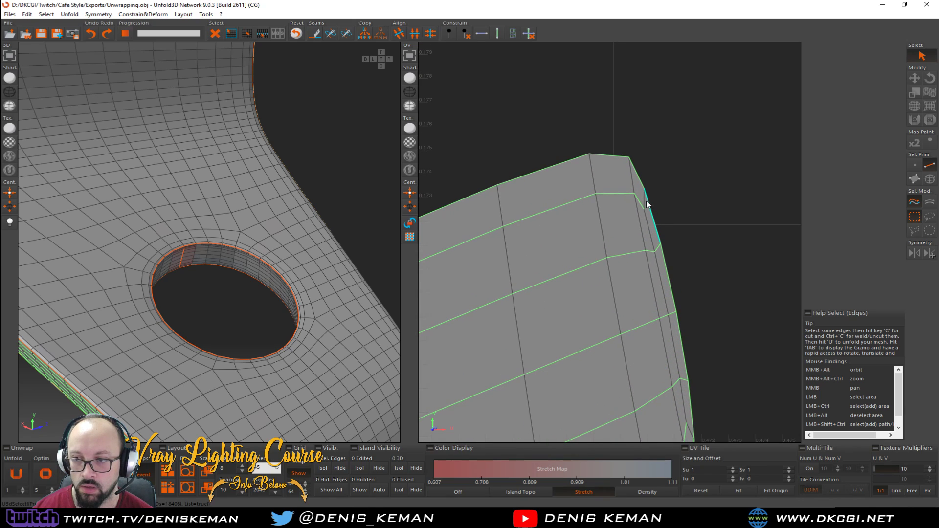
{"action": "middle_click_drag", "start_coordinate": [660, 224], "coordinate": [641, 155]}
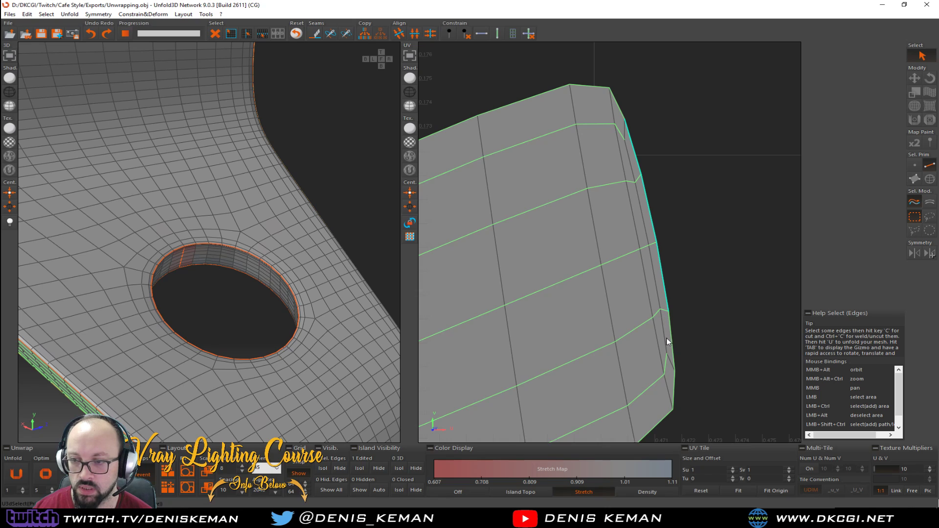
{"action": "left_click", "coordinate": [483, 35]}
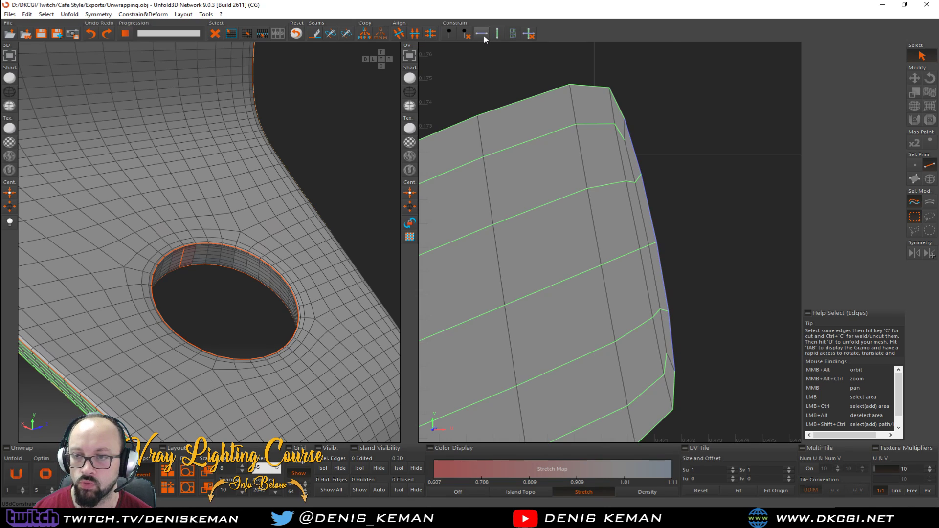
Select the whole W-shaped strip island and run Optimize on it.
{"action": "scroll", "coordinate": [548, 175], "scroll_direction": "down", "scroll_amount": 4}
{"action": "scroll", "coordinate": [533, 222], "scroll_direction": "down", "scroll_amount": 5}
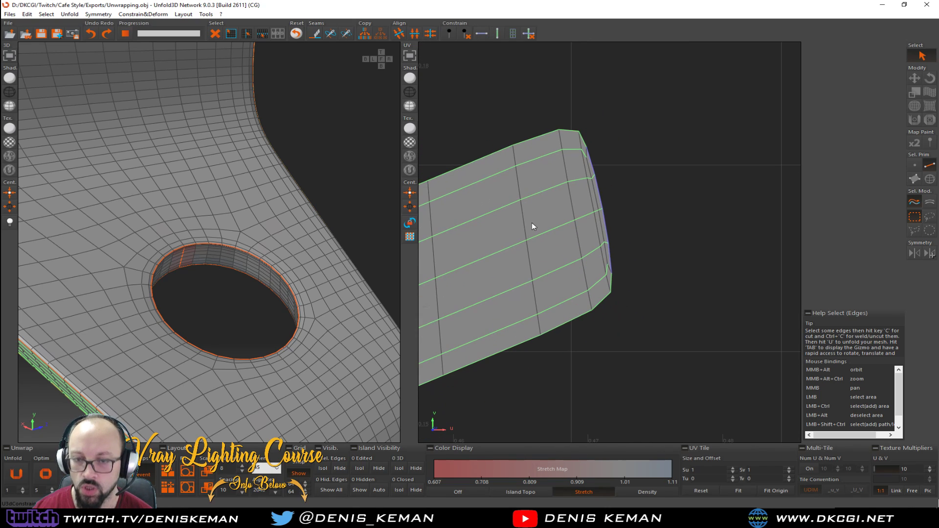
{"action": "scroll", "coordinate": [530, 231], "scroll_direction": "down", "scroll_amount": 5}
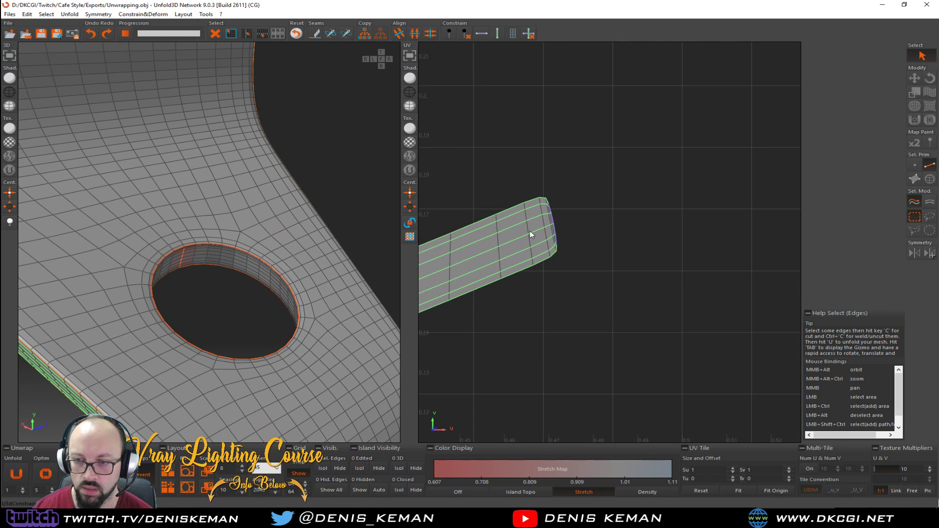
{"action": "key", "text": "F4"}
{"action": "middle_click_drag", "start_coordinate": [523, 251], "coordinate": [591, 265]}
{"action": "scroll", "coordinate": [590, 265], "scroll_direction": "down", "scroll_amount": 5}
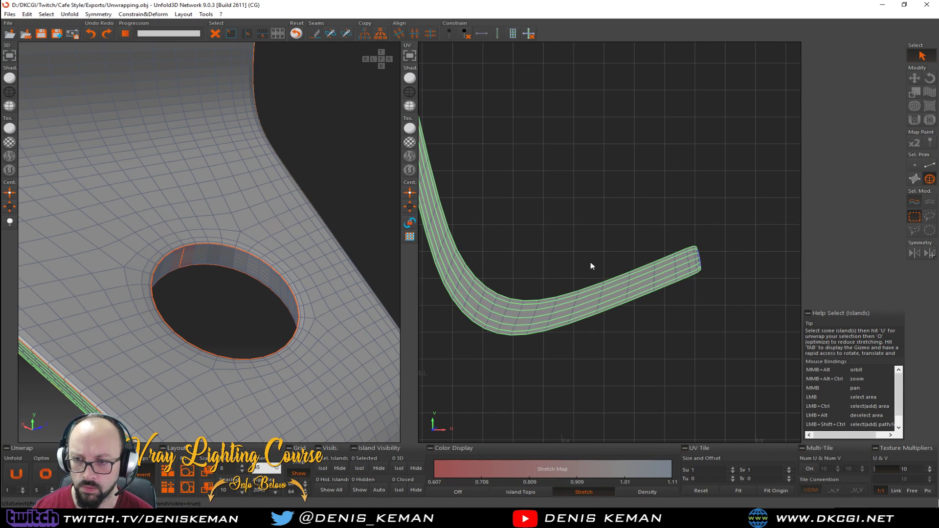
{"action": "left_click", "coordinate": [513, 304]}
{"action": "middle_click_drag", "start_coordinate": [507, 257], "coordinate": [545, 288]}
{"action": "scroll", "coordinate": [545, 288], "scroll_direction": "down", "scroll_amount": 6}
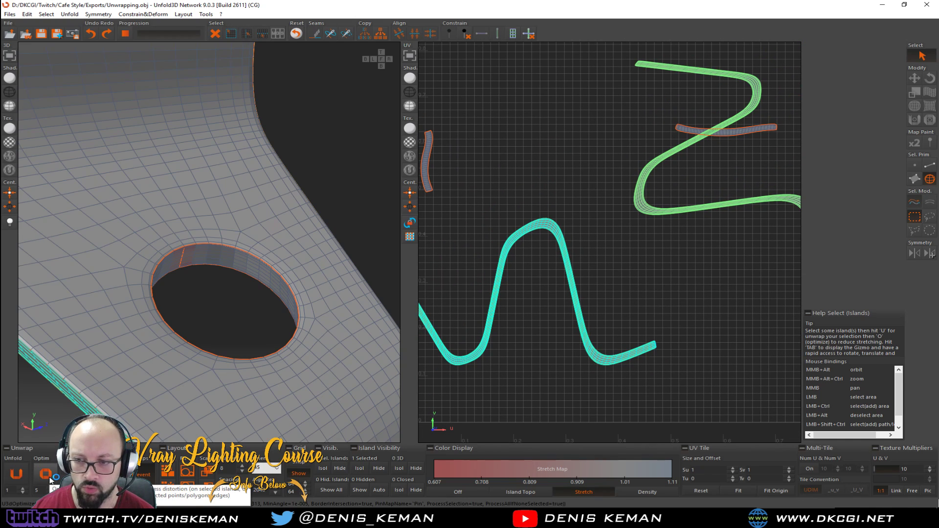
{"action": "middle_click_drag", "start_coordinate": [499, 300], "coordinate": [522, 286]}
{"action": "scroll", "coordinate": [522, 287], "scroll_direction": "down", "scroll_amount": 1}
{"action": "scroll", "coordinate": [522, 285], "scroll_direction": "down", "scroll_amount": 1}
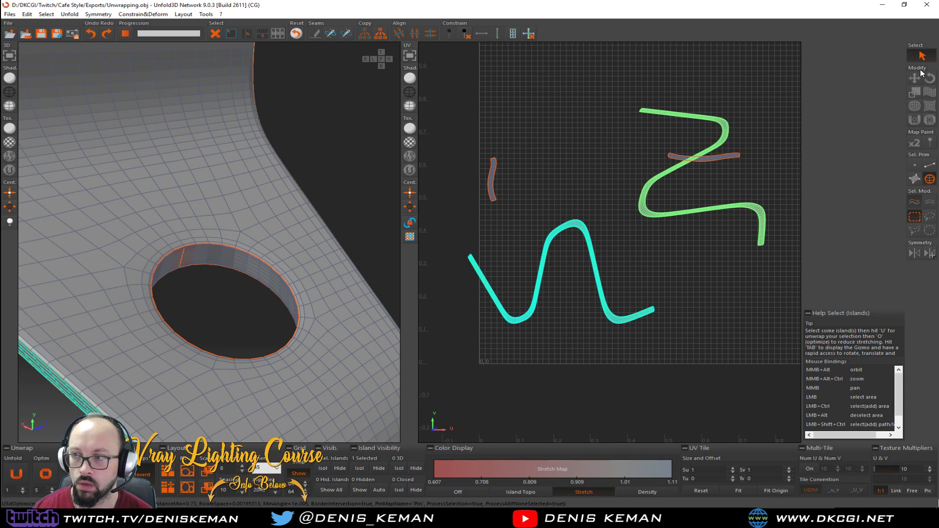
Straighten the W-shaped strip into a vertical band with the Unfold brush, undoing the first stroke and repainting, and deselect it.
{"action": "left_click", "coordinate": [914, 120]}
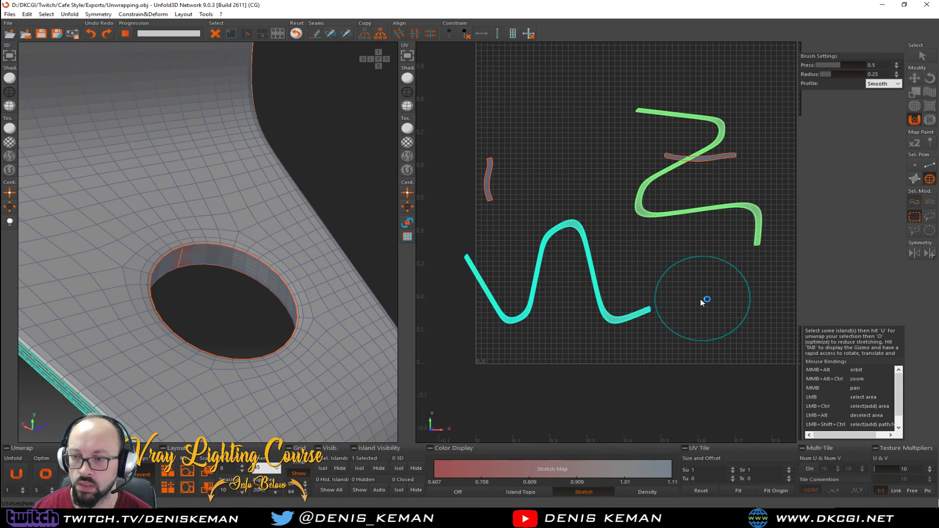
{"action": "mouse_move", "coordinate": [666, 315]}
{"action": "left_mouse_down"}
{"action": "mouse_move", "coordinate": [608, 307]}
{"action": "mouse_move", "coordinate": [582, 240]}
{"action": "mouse_move", "coordinate": [486, 318]}
{"action": "mouse_move", "coordinate": [457, 251]}
{"action": "mouse_move", "coordinate": [496, 425]}
{"action": "mouse_move", "coordinate": [587, 279]}
{"action": "mouse_move", "coordinate": [524, 409]}
{"action": "mouse_move", "coordinate": [557, 336]}
{"action": "mouse_move", "coordinate": [570, 159]}
{"action": "mouse_move", "coordinate": [570, 252]}
{"action": "mouse_move", "coordinate": [566, 213]}
{"action": "left_mouse_up"}
{"action": "scroll", "coordinate": [566, 214], "scroll_direction": "down", "scroll_amount": 8}
{"action": "key", "text": "ctrl+z"}
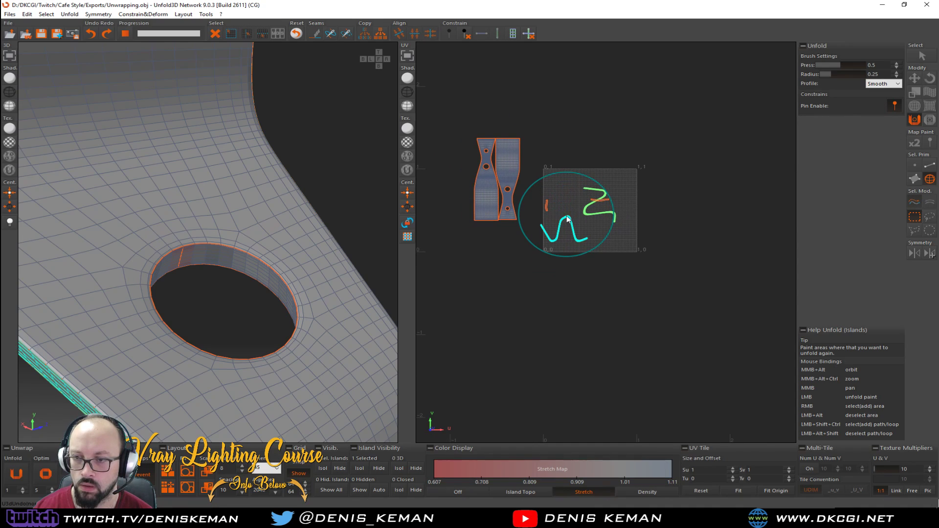
{"action": "left_click_drag", "start_coordinate": [576, 248], "coordinate": [566, 210]}
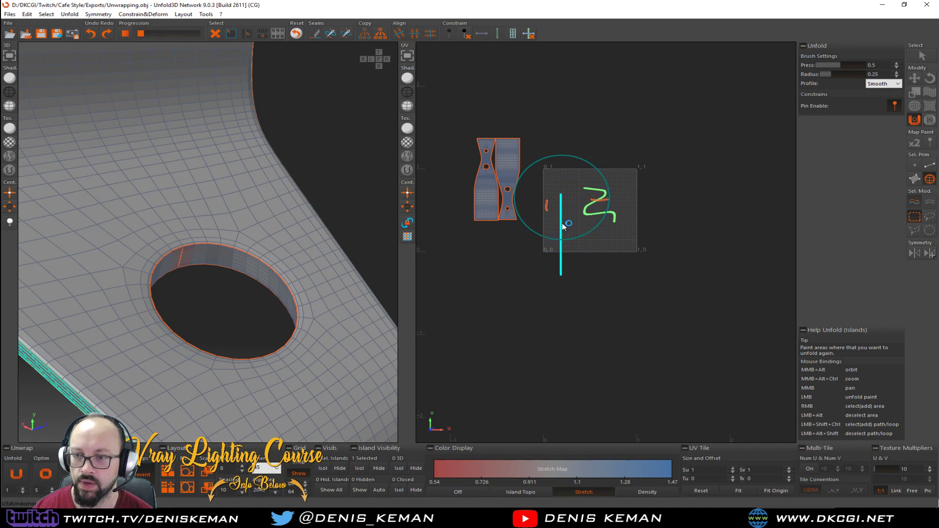
{"action": "key", "text": "q"}
{"action": "left_click", "coordinate": [580, 218]}
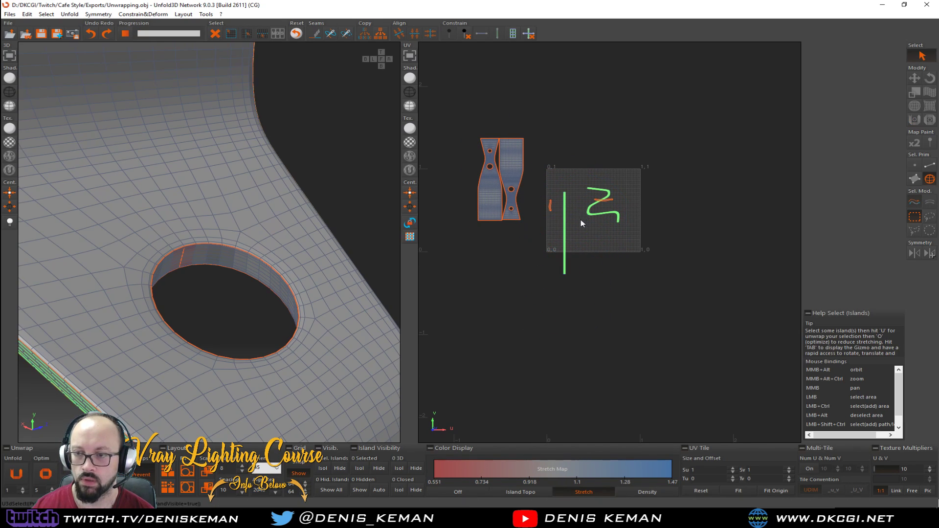
Select the short border edges at the upper-left end of the Z-shaped green strip and constrain them horizontally.
{"action": "scroll", "coordinate": [584, 218], "scroll_direction": "up", "scroll_amount": 6}
{"action": "scroll", "coordinate": [585, 187], "scroll_direction": "up", "scroll_amount": 8}
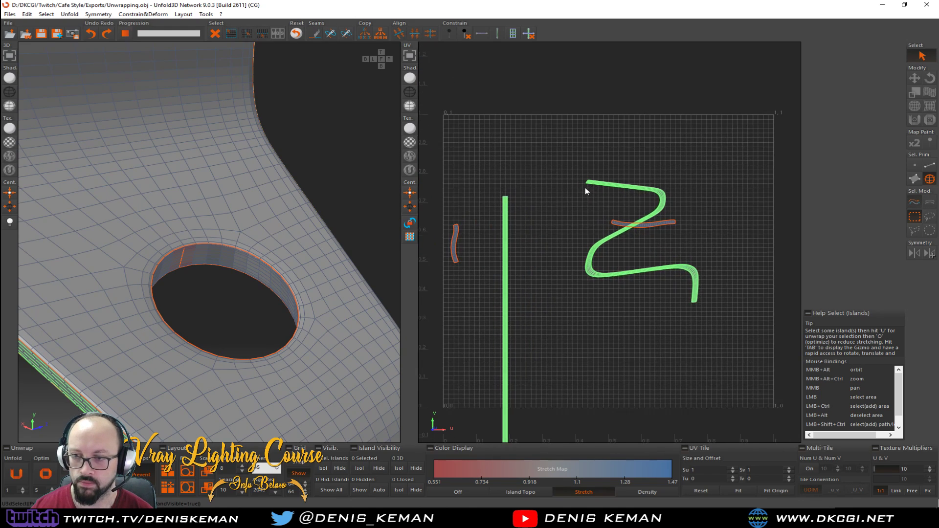
{"action": "scroll", "coordinate": [586, 188], "scroll_direction": "up", "scroll_amount": 2}
{"action": "key", "text": "F2"}
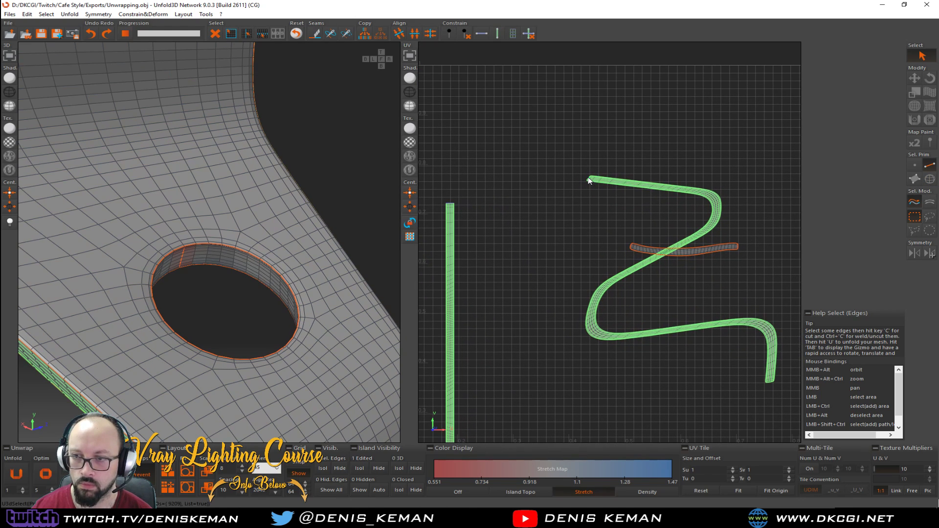
{"action": "key", "text": "f"}
{"action": "middle_click_drag", "start_coordinate": [636, 191], "coordinate": [617, 272]}
{"action": "scroll", "coordinate": [506, 241], "scroll_direction": "down", "scroll_amount": 3}
{"action": "scroll", "coordinate": [494, 241], "scroll_direction": "up", "scroll_amount": 4}
{"action": "scroll", "coordinate": [486, 246], "scroll_direction": "up", "scroll_amount": 1}
{"action": "scroll", "coordinate": [584, 272], "scroll_direction": "up", "scroll_amount": 4}
{"action": "scroll", "coordinate": [587, 263], "scroll_direction": "up", "scroll_amount": 2}
{"action": "scroll", "coordinate": [588, 259], "scroll_direction": "up", "scroll_amount": 5}
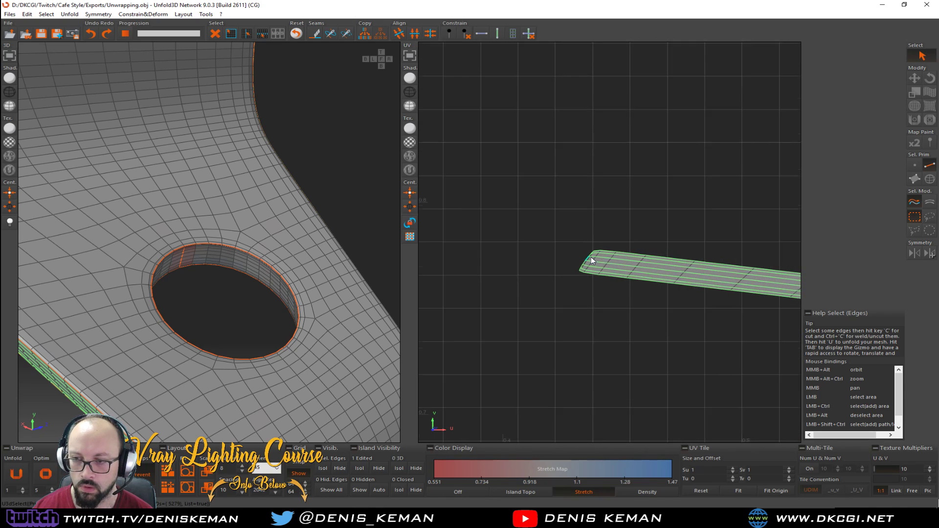
{"action": "scroll", "coordinate": [592, 259], "scroll_direction": "up", "scroll_amount": 5}
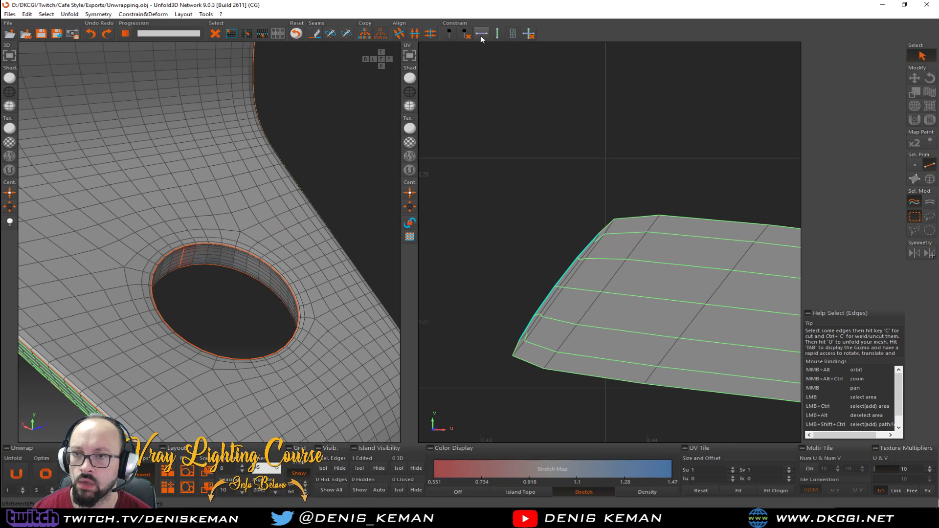
Select the short border edges at the lower-right end of the Z-shaped strip and constrain them horizontally.
{"action": "scroll", "coordinate": [559, 254], "scroll_direction": "down", "scroll_amount": 5}
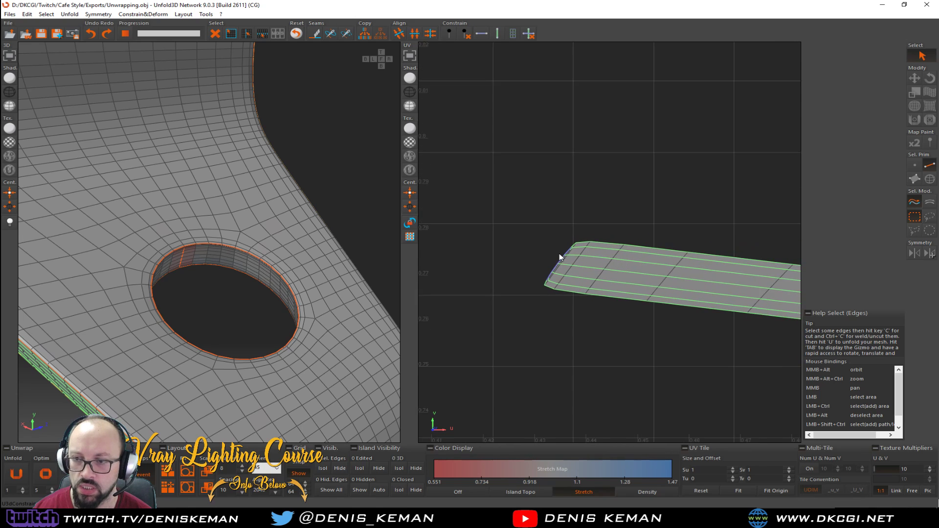
{"action": "scroll", "coordinate": [559, 253], "scroll_direction": "down", "scroll_amount": 3}
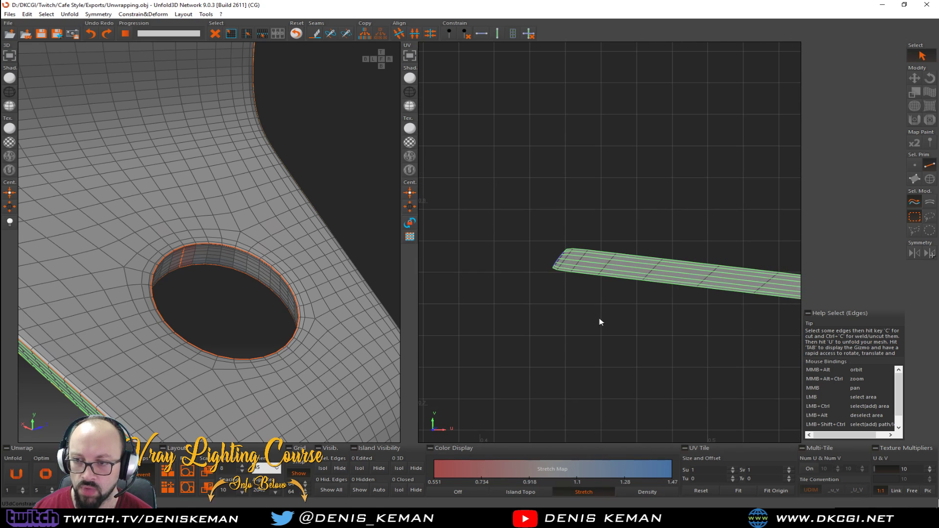
{"action": "middle_click_drag", "start_coordinate": [595, 316], "coordinate": [566, 174]}
{"action": "scroll", "coordinate": [652, 251], "scroll_direction": "down", "scroll_amount": 3}
{"action": "middle_click_drag", "start_coordinate": [753, 313], "coordinate": [633, 245]}
{"action": "scroll", "coordinate": [568, 219], "scroll_direction": "up", "scroll_amount": 5}
{"action": "scroll", "coordinate": [567, 218], "scroll_direction": "up", "scroll_amount": 5}
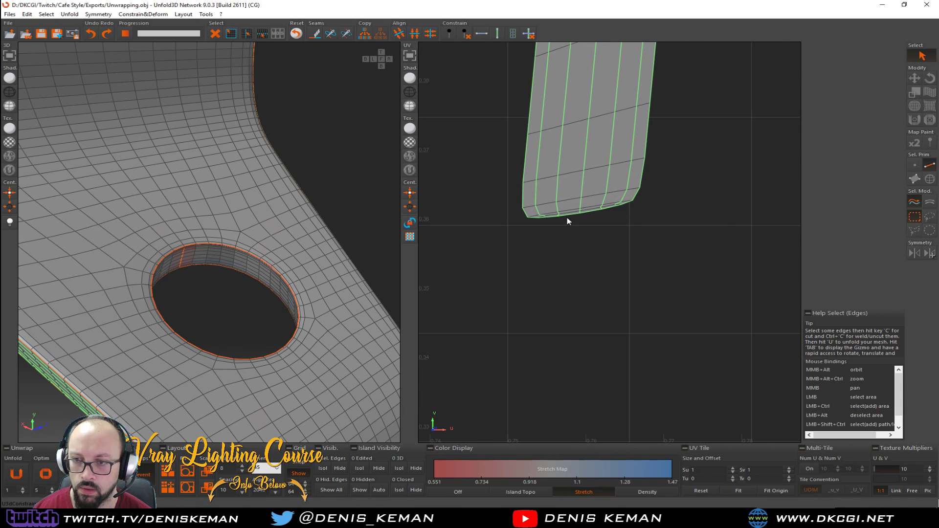
{"action": "scroll", "coordinate": [567, 217], "scroll_direction": "up", "scroll_amount": 2}
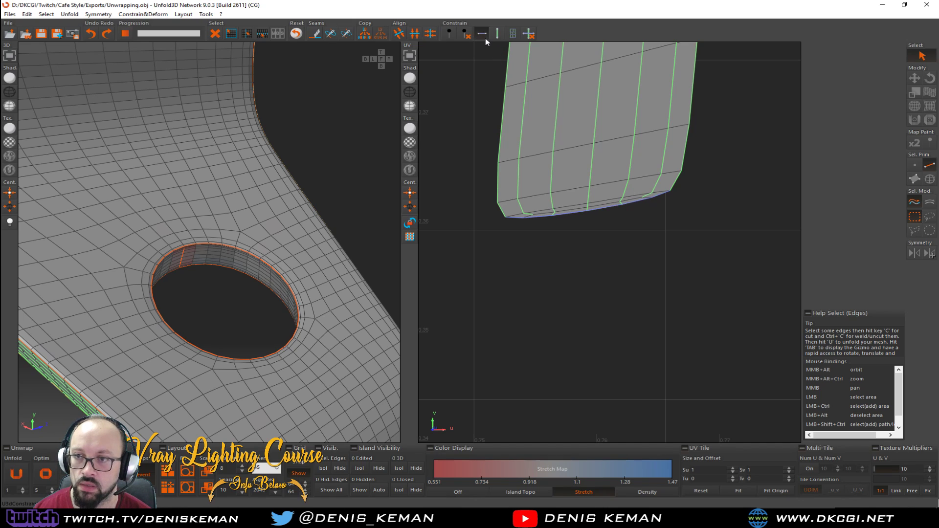
{"action": "scroll", "coordinate": [532, 227], "scroll_direction": "down", "scroll_amount": 4}
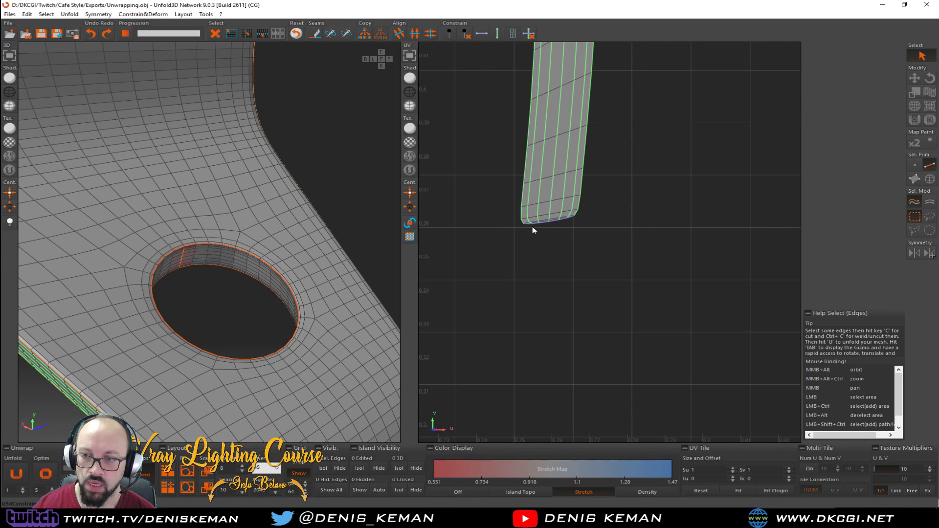
Select the whole Z-shaped strip island and move it lower in UV space, clear of the small curved hole strips.
{"action": "scroll", "coordinate": [532, 227], "scroll_direction": "down", "scroll_amount": 5}
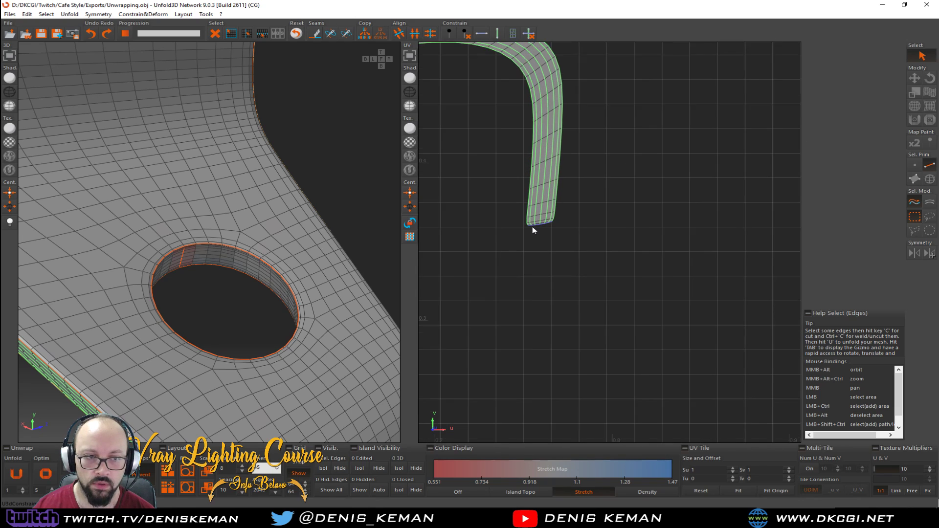
{"action": "scroll", "coordinate": [532, 227], "scroll_direction": "down", "scroll_amount": 6}
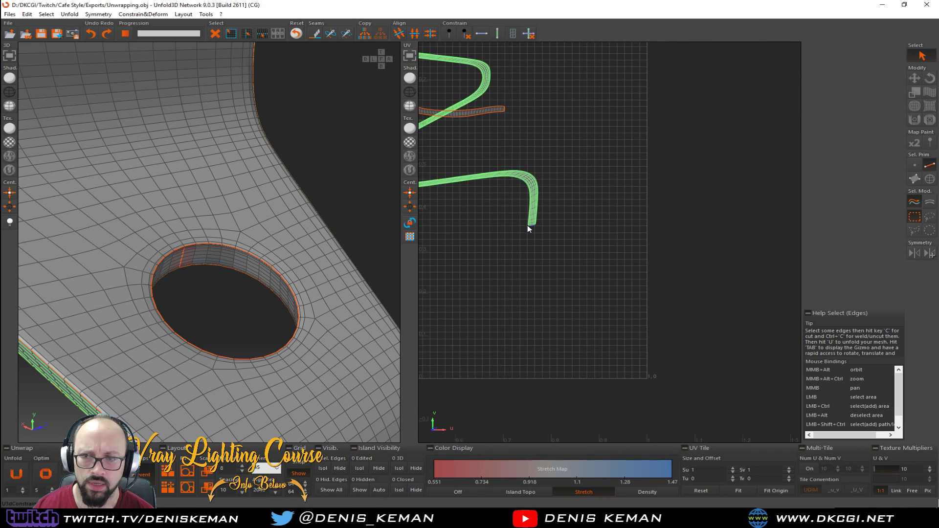
{"action": "middle_click_drag", "start_coordinate": [453, 191], "coordinate": [509, 239]}
{"action": "key", "text": "F4"}
{"action": "left_click", "coordinate": [533, 268]}
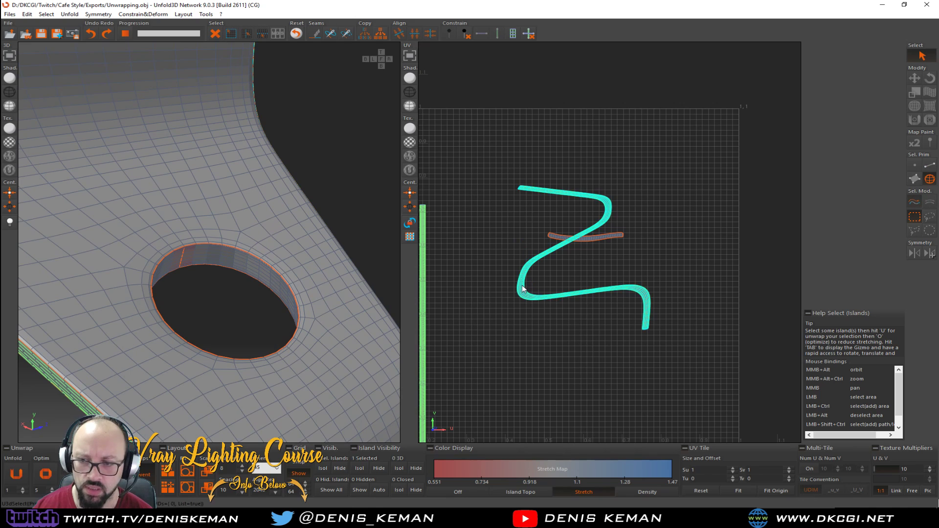
{"action": "middle_click_drag", "start_coordinate": [521, 284], "coordinate": [518, 202]}
{"action": "key", "text": "Tab"}
{"action": "left_click_drag", "start_coordinate": [568, 230], "coordinate": [557, 352]}
{"action": "scroll", "coordinate": [541, 321], "scroll_direction": "down", "scroll_amount": 4}
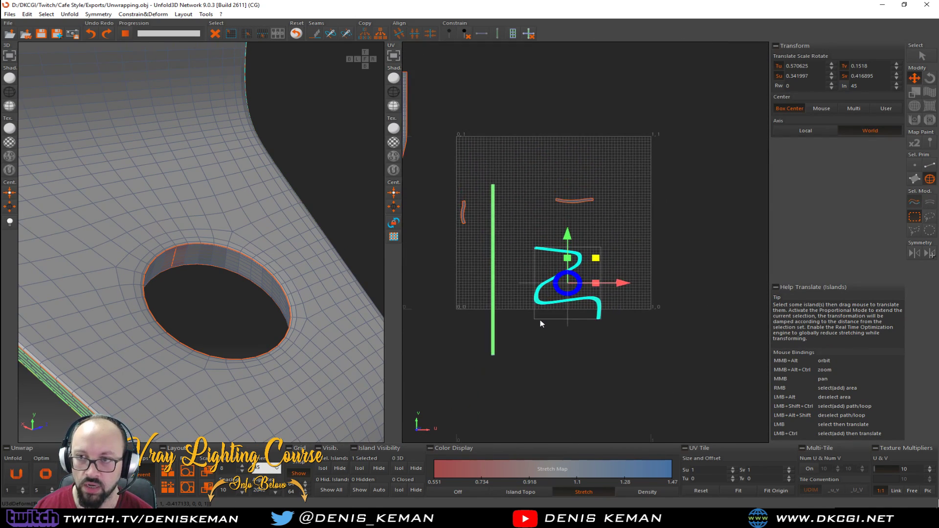
{"action": "scroll", "coordinate": [541, 323], "scroll_direction": "down", "scroll_amount": 2}
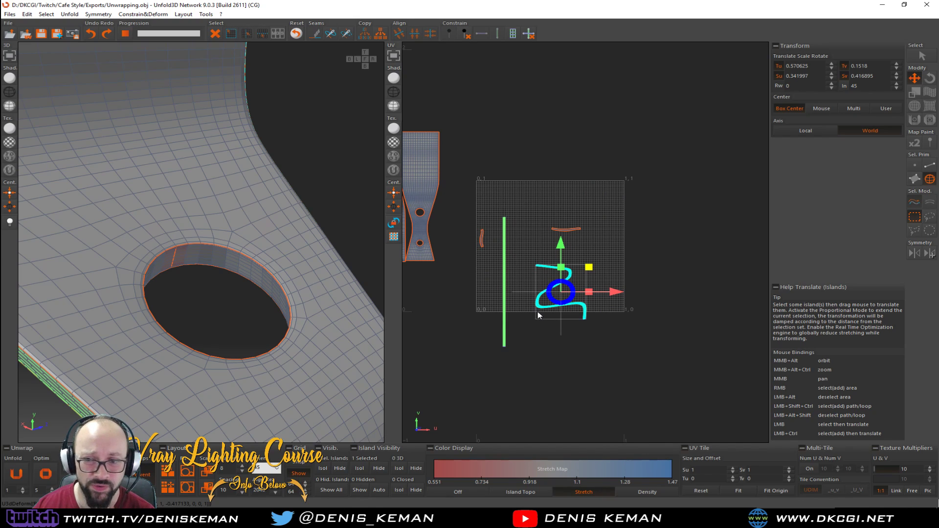
{"action": "middle_click_drag", "start_coordinate": [539, 316], "coordinate": [538, 324]}
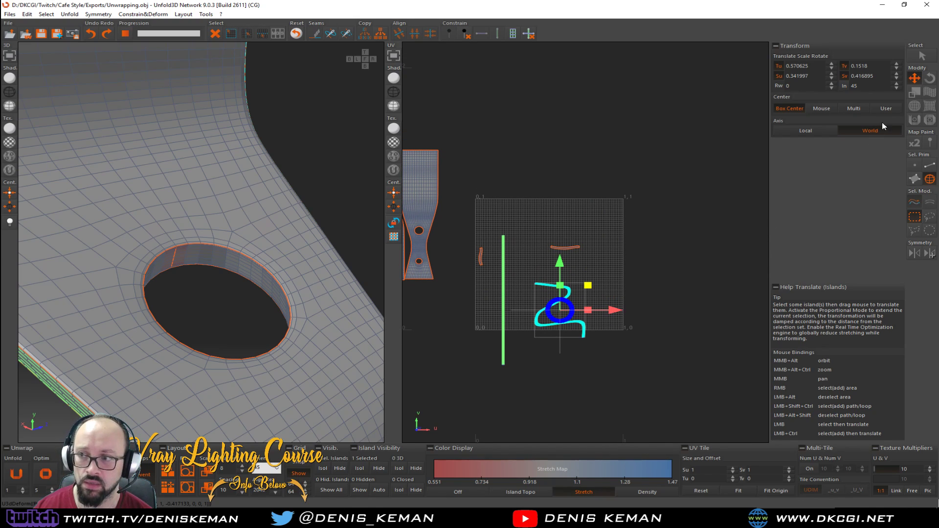
Straighten the Z-shaped strip into a vertical band with the Unfold brush and deselect it.
{"action": "left_click", "coordinate": [914, 120]}
{"action": "mouse_move", "coordinate": [590, 261]}
{"action": "left_mouse_down"}
{"action": "mouse_move", "coordinate": [591, 314]}
{"action": "mouse_move", "coordinate": [578, 195]}
{"action": "mouse_move", "coordinate": [593, 289]}
{"action": "mouse_move", "coordinate": [593, 256]}
{"action": "left_mouse_up"}
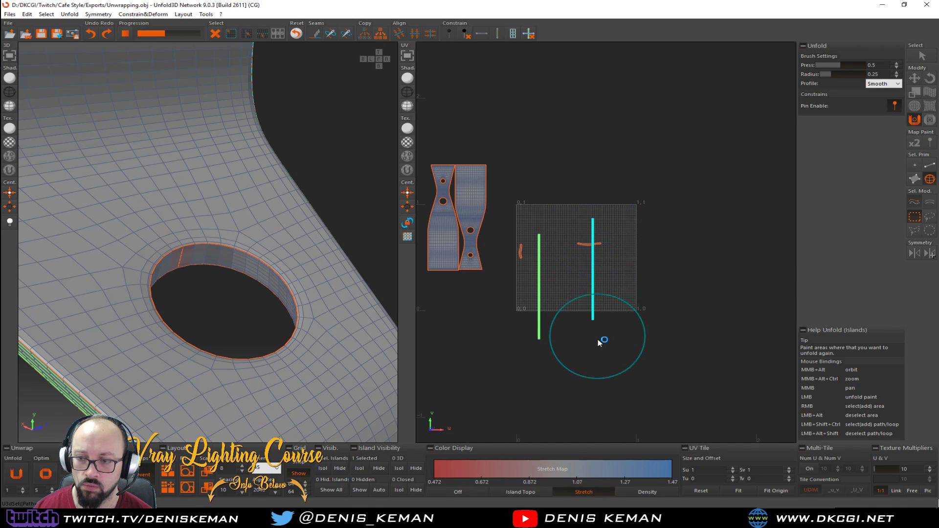
{"action": "key", "text": "Escape"}
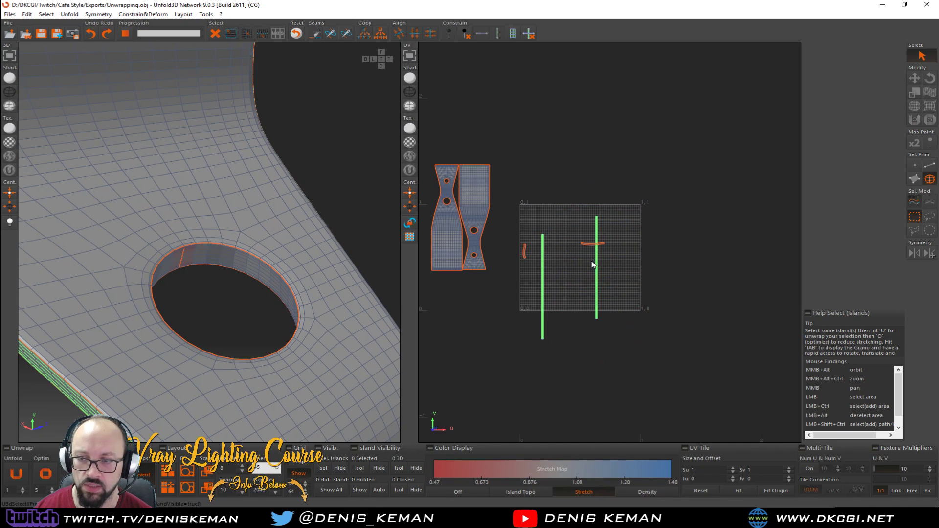
Gather the two small curved hole strips between the green bands, one above the other, rotating the shorter one to lie horizontally.
{"action": "scroll", "coordinate": [532, 254], "scroll_direction": "up", "scroll_amount": 4}
{"action": "scroll", "coordinate": [533, 254], "scroll_direction": "up", "scroll_amount": 3}
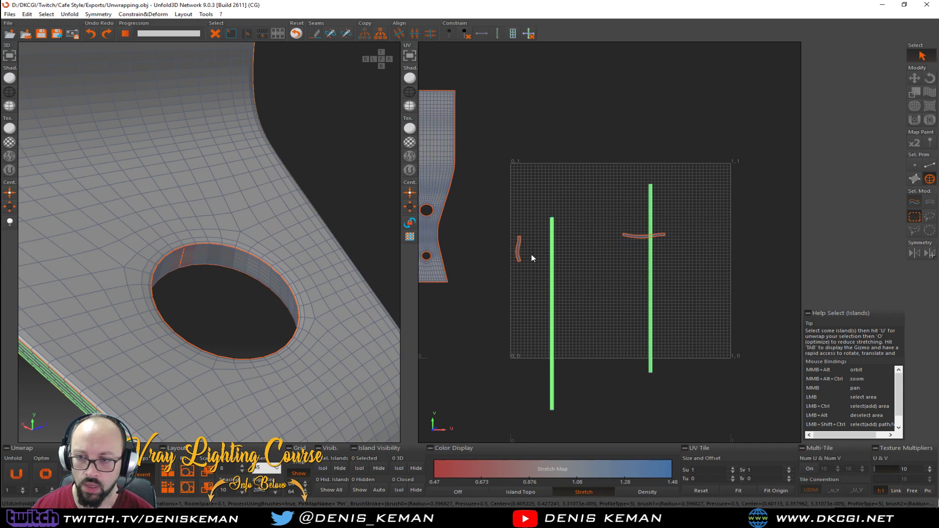
{"action": "left_click", "coordinate": [519, 252]}
{"action": "key", "text": "Tab"}
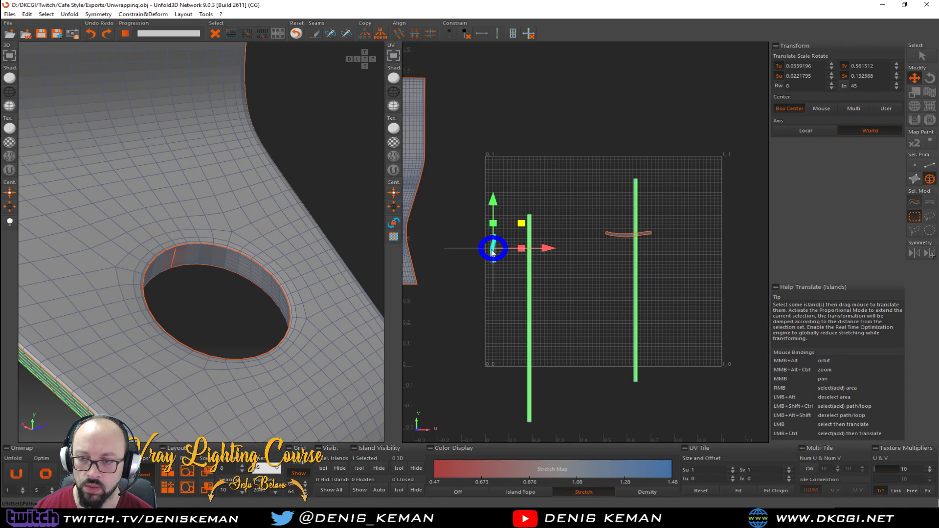
{"action": "left_click_drag", "start_coordinate": [495, 252], "coordinate": [610, 246]}
{"action": "scroll", "coordinate": [606, 248], "scroll_direction": "up", "scroll_amount": 8}
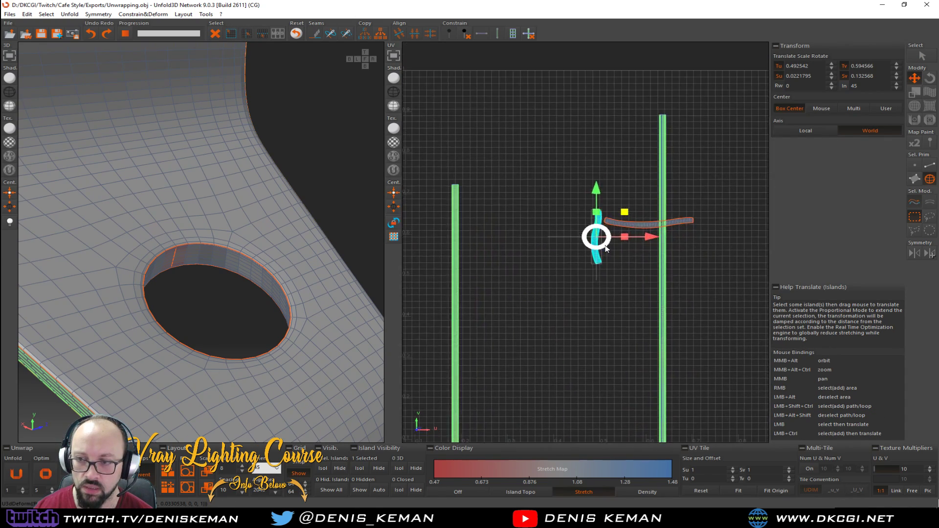
{"action": "left_click_drag", "start_coordinate": [597, 271], "coordinate": [565, 214]}
{"action": "left_click", "coordinate": [650, 212]}
{"action": "key", "text": "w"}
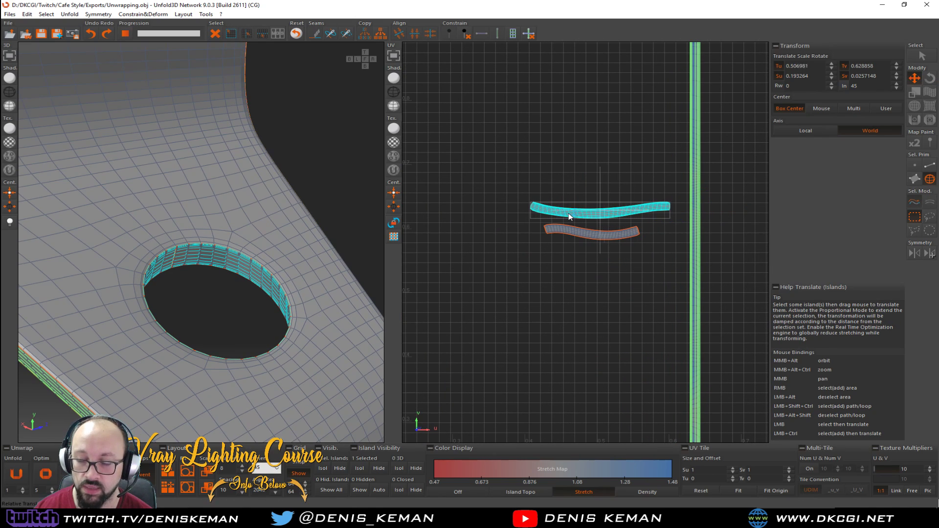
Select all lengthwise edges of the longer, upper hole strip and apply the horizontal constraint.
{"action": "scroll", "coordinate": [607, 222], "scroll_direction": "up", "scroll_amount": 5}
{"action": "scroll", "coordinate": [606, 230], "scroll_direction": "up", "scroll_amount": 6}
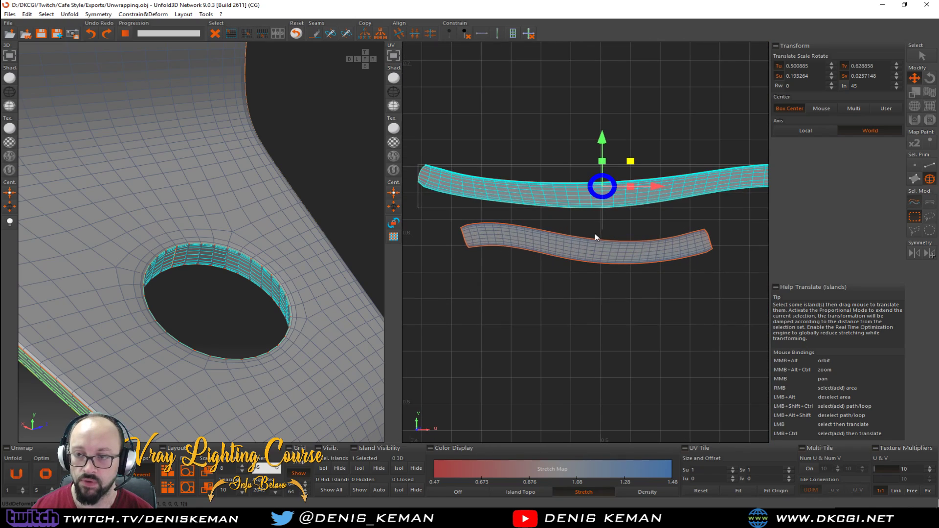
{"action": "key", "text": "F2"}
{"action": "left_click", "coordinate": [600, 208]}
{"action": "key", "text": "l"}
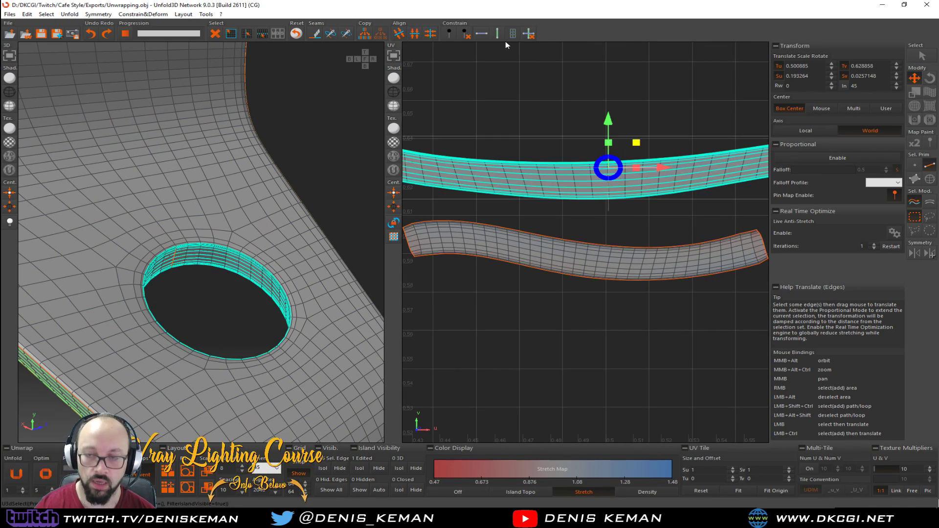
{"action": "left_click", "coordinate": [482, 34]}
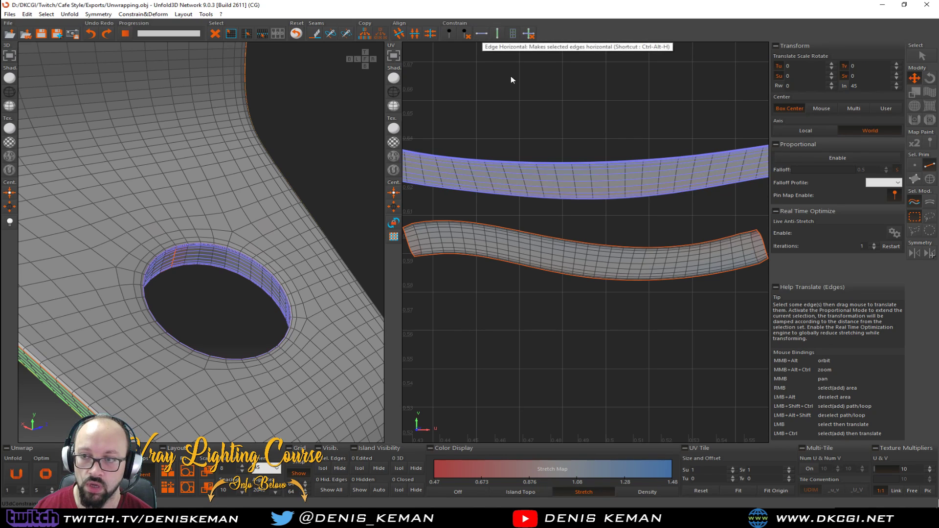
Select all lengthwise edges of the shorter, lower hole strip and constrain them horizontally.
{"action": "middle_click_drag", "start_coordinate": [614, 148], "coordinate": [489, 152]}
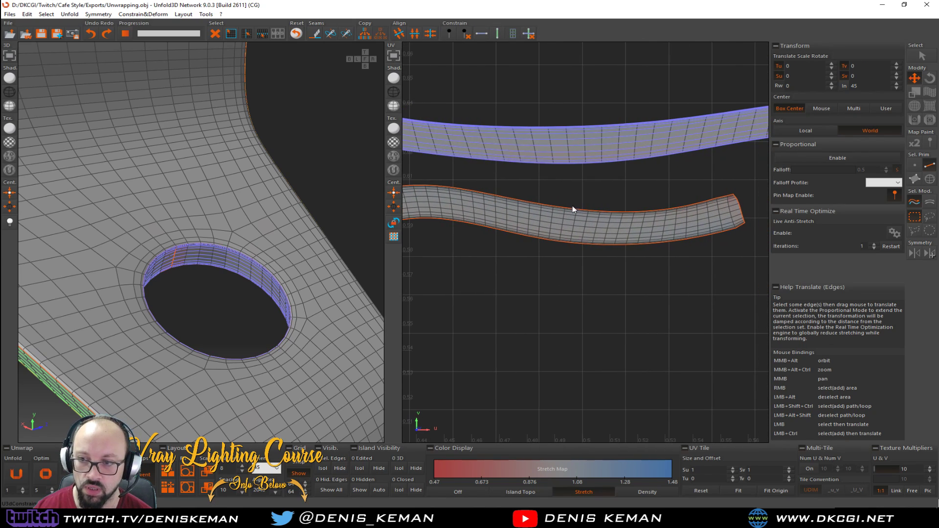
{"action": "left_click", "coordinate": [556, 242]}
{"action": "key", "text": "l"}
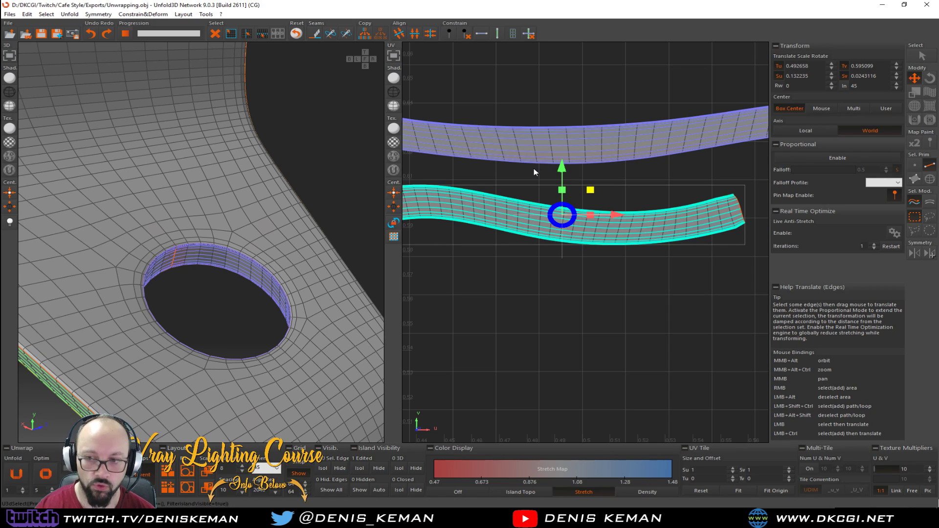
{"action": "left_click", "coordinate": [482, 34]}
Run Optimize on the UV islands with no selection active.
{"action": "scroll", "coordinate": [582, 201], "scroll_direction": "down", "scroll_amount": 3}
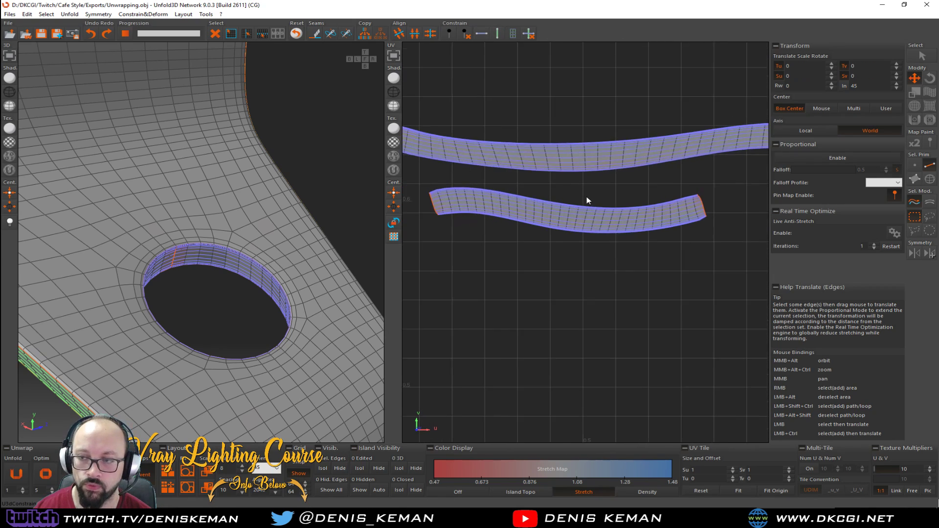
{"action": "scroll", "coordinate": [477, 237], "scroll_direction": "down", "scroll_amount": 5}
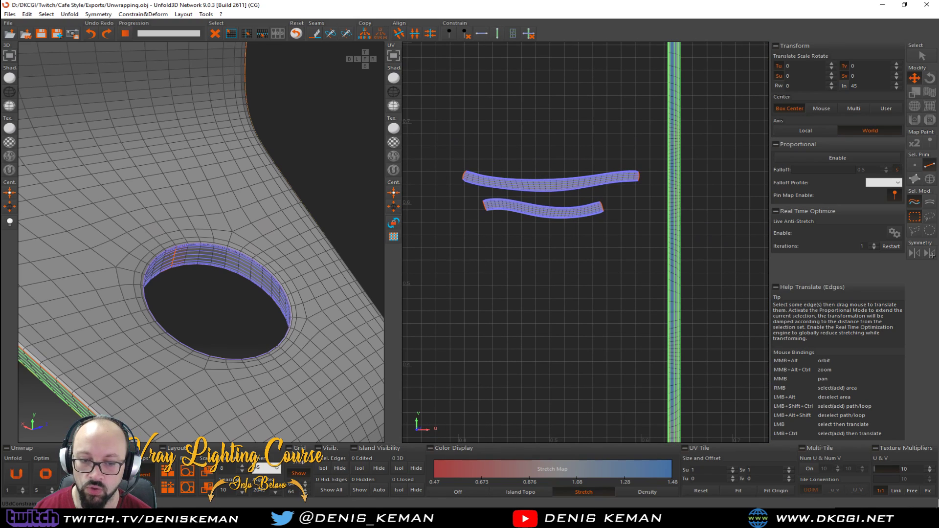
{"action": "left_click", "coordinate": [51, 471]}
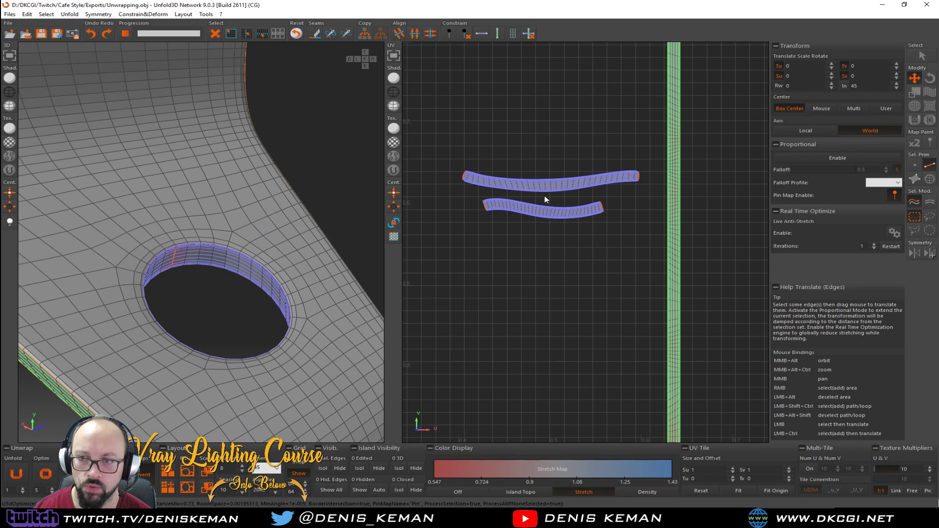
Straighten both small hole strips into horizontal bands with the Unfold brush and return to selection mode.
{"action": "middle_click_drag", "start_coordinate": [545, 196], "coordinate": [556, 217]}
{"action": "left_click", "coordinate": [914, 120]}
{"action": "mouse_move", "coordinate": [681, 224]}
{"action": "left_mouse_down"}
{"action": "mouse_move", "coordinate": [465, 245]}
{"action": "mouse_move", "coordinate": [673, 247]}
{"action": "mouse_move", "coordinate": [461, 254]}
{"action": "mouse_move", "coordinate": [703, 252]}
{"action": "left_mouse_up"}
{"action": "scroll", "coordinate": [704, 252], "scroll_direction": "down", "scroll_amount": 6}
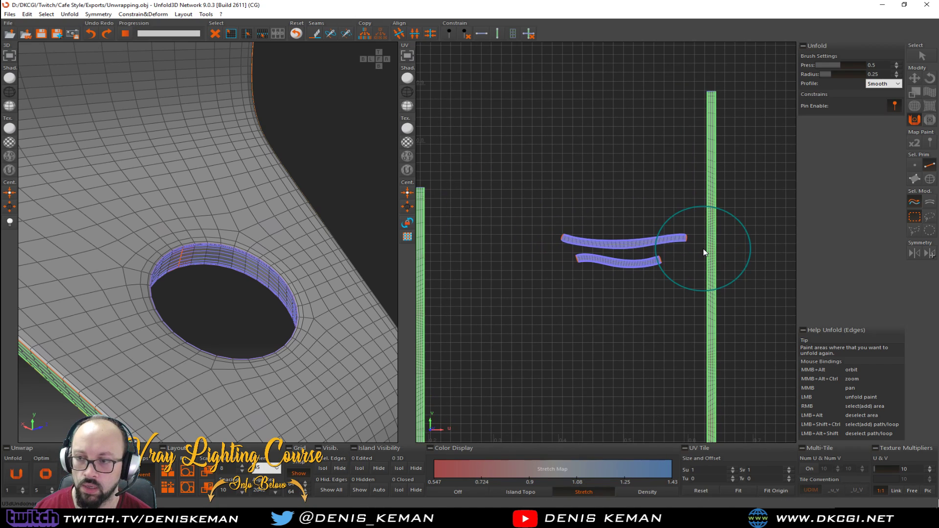
{"action": "middle_click_drag", "start_coordinate": [704, 251], "coordinate": [576, 258]}
{"action": "mouse_move", "coordinate": [577, 258]}
{"action": "left_mouse_down"}
{"action": "mouse_move", "coordinate": [505, 263]}
{"action": "mouse_move", "coordinate": [578, 259]}
{"action": "mouse_move", "coordinate": [513, 249]}
{"action": "mouse_move", "coordinate": [557, 270]}
{"action": "left_mouse_up"}
{"action": "key", "text": "q"}
Pack all the UV islands into the 0–1 tile.
{"action": "scroll", "coordinate": [577, 283], "scroll_direction": "down", "scroll_amount": 6}
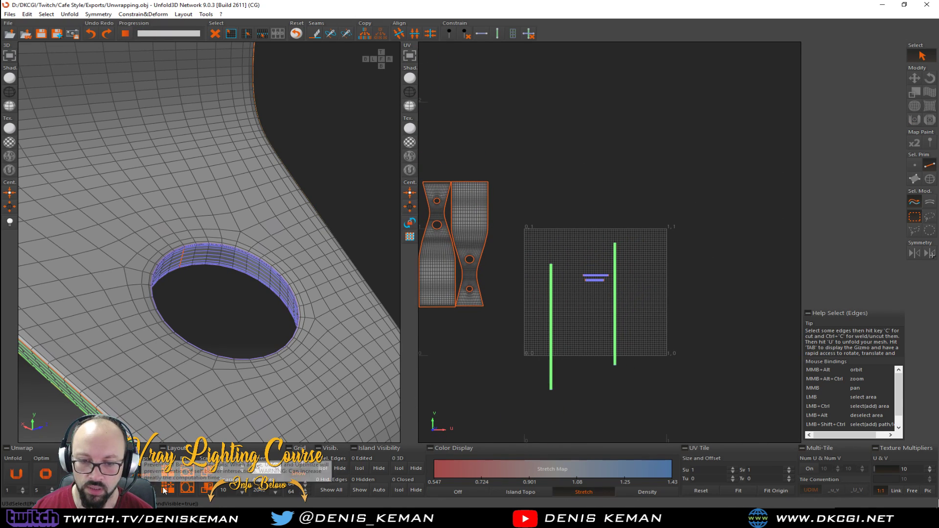
{"action": "left_click", "coordinate": [167, 489]}
{"action": "middle_click_drag", "start_coordinate": [705, 294], "coordinate": [675, 323]}
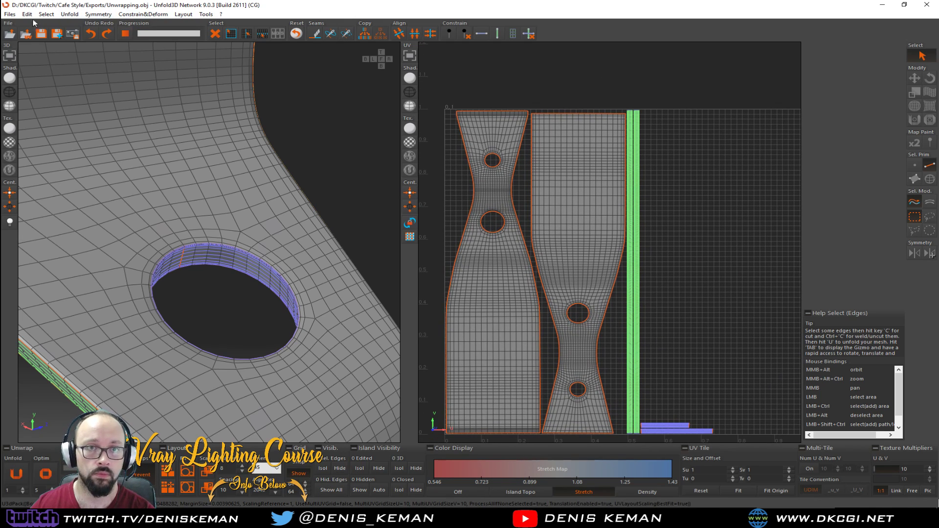
Save the unwrapped model and close Unfold3D to return to 3ds Max.
{"action": "left_click", "coordinate": [9, 15]}
{"action": "left_click", "coordinate": [25, 67]}
{"action": "left_click", "coordinate": [926, 4]}
{"action": "left_click", "coordinate": [550, 205]}
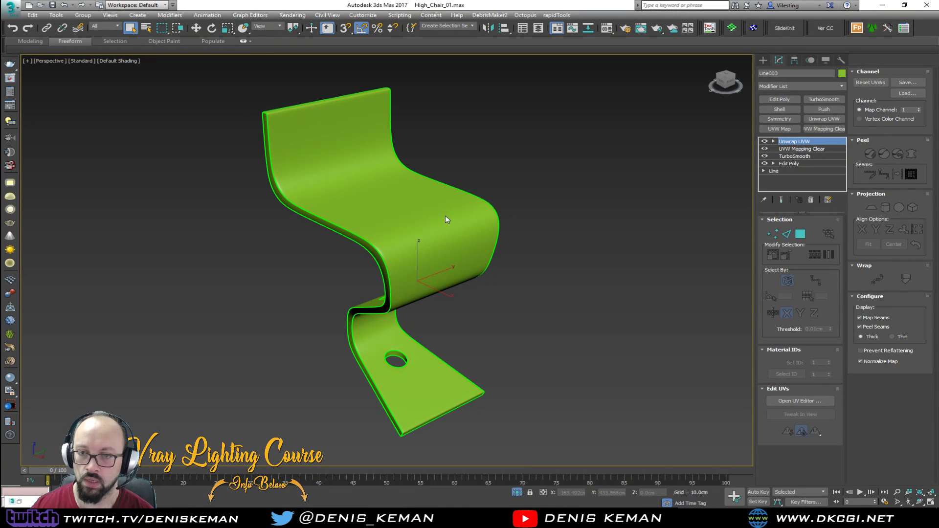
Remove the old green seat object and bring the remaining chair parts and reference image into view.
{"action": "left_click", "coordinate": [445, 216]}
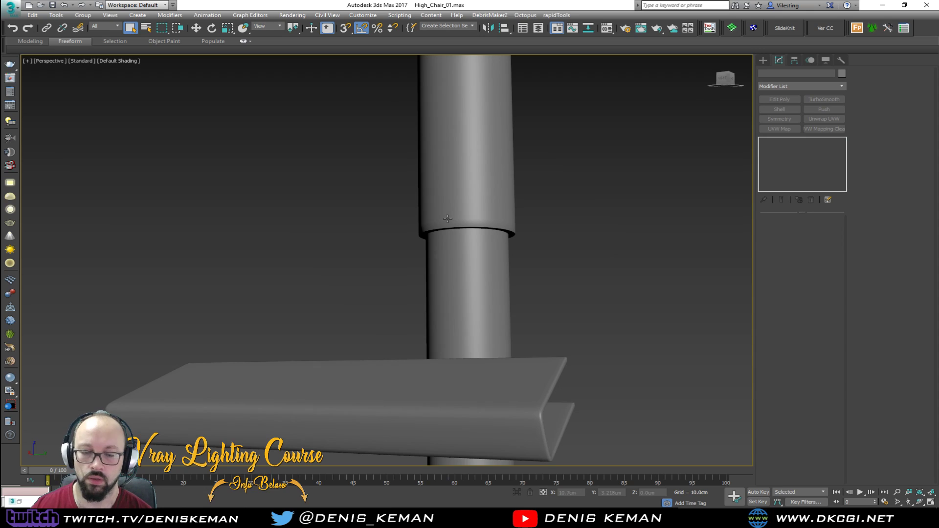
{"action": "key", "text": "z"}
{"action": "middle_click_drag", "start_coordinate": [472, 238], "coordinate": [505, 220], "text": "alt"}
Import the unwrapped seat from the Unwrapping OBJ file as an editable poly with texture coordinates.
{"action": "left_click", "coordinate": [11, 10]}
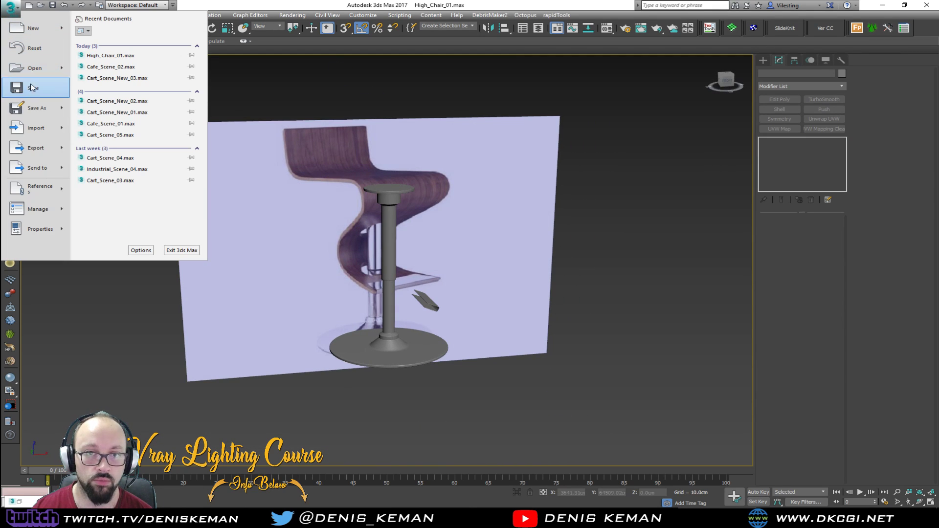
{"action": "left_click", "coordinate": [35, 131]}
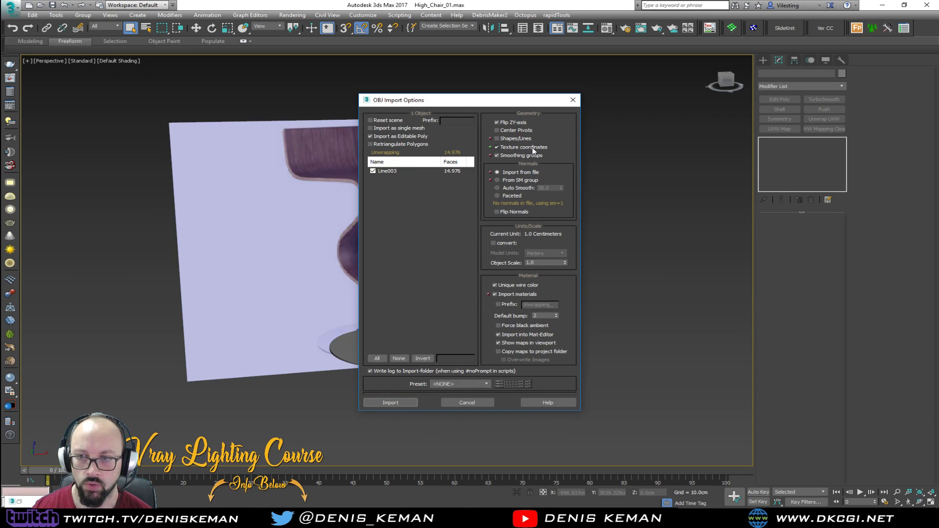
{"action": "left_click", "coordinate": [409, 403]}
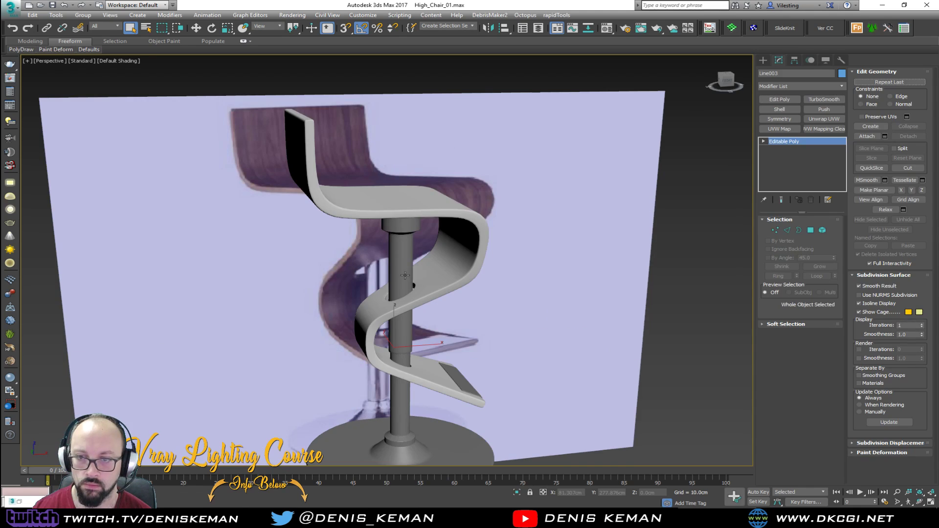
Show edged faces and assign the beige second sample material to the imported seat.
{"action": "middle_click_drag", "start_coordinate": [421, 277], "coordinate": [413, 237], "text": "alt"}
{"action": "key", "text": "F4"}
{"action": "key", "text": "m"}
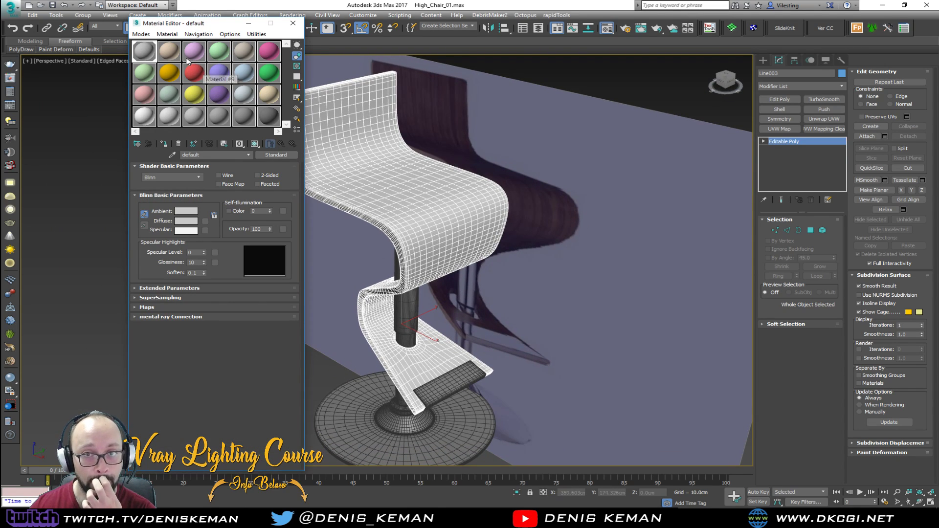
{"action": "left_click_drag", "start_coordinate": [177, 56], "coordinate": [338, 141]}
{"action": "left_click", "coordinate": [570, 517]}
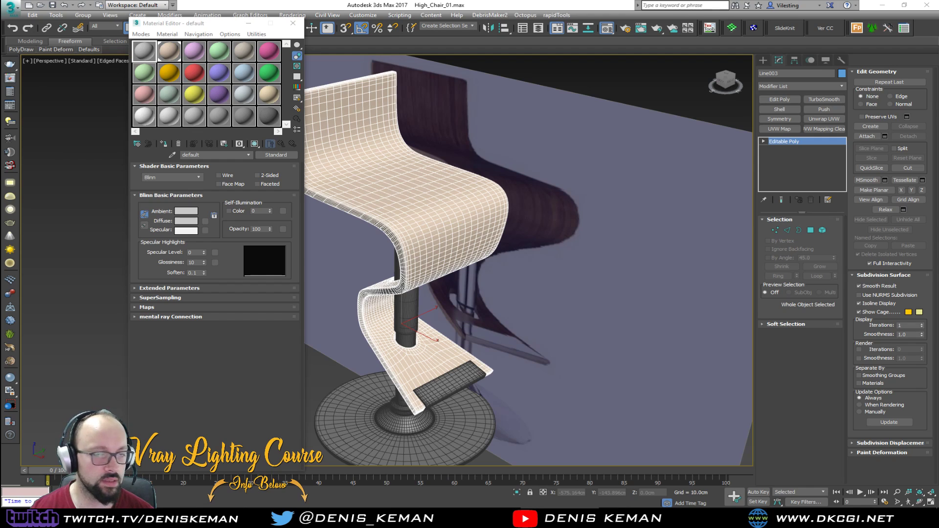
Use Maple.png as the beige material's diffuse map, show it on the seat, and set its W angle to 90.
{"action": "left_click", "coordinate": [168, 50]}
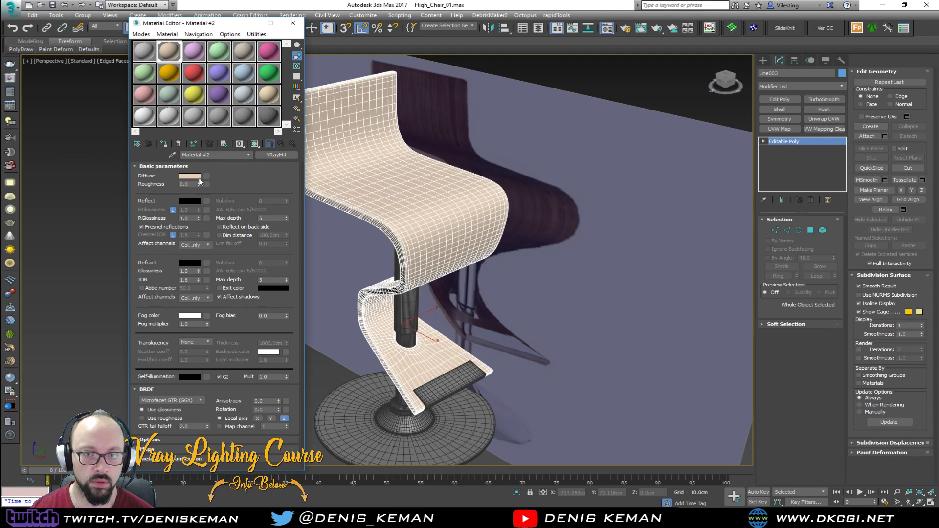
{"action": "left_click", "coordinate": [254, 144]}
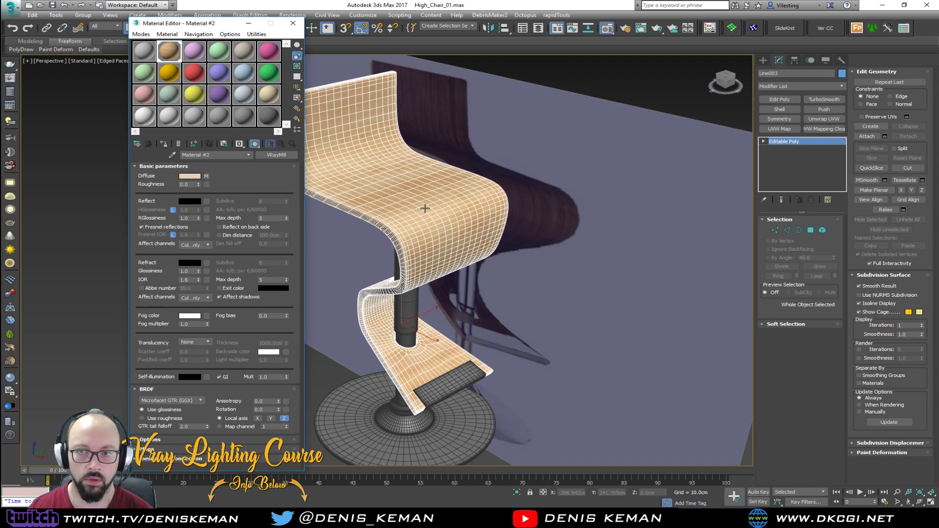
{"action": "key", "text": "F4"}
{"action": "scroll", "coordinate": [425, 209], "scroll_direction": "up", "scroll_amount": 5}
{"action": "mouse_move", "coordinate": [425, 209]}
{"action": "middle_mouse_down", "text": "alt"}
{"action": "mouse_move", "coordinate": [477, 181]}
{"action": "mouse_move", "coordinate": [525, 180]}
{"action": "mouse_move", "coordinate": [432, 212]}
{"action": "middle_mouse_up", "text": "alt"}
{"action": "left_click", "coordinate": [205, 176]}
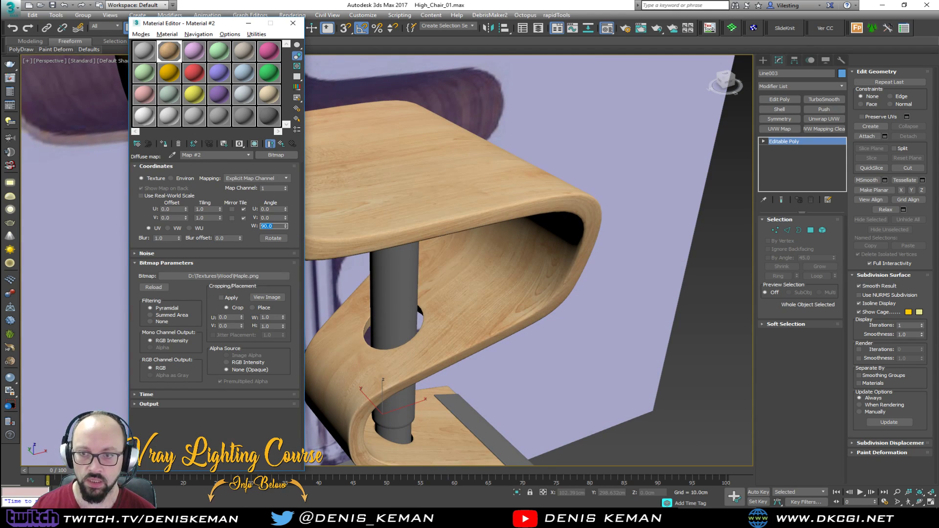
Examine the wood grain along the seat's curves, side edges and pole cutouts, then close the Material Editor.
{"action": "middle_click_drag", "start_coordinate": [521, 271], "coordinate": [611, 247], "text": "alt"}
{"action": "scroll", "coordinate": [493, 249], "scroll_direction": "up", "scroll_amount": 5}
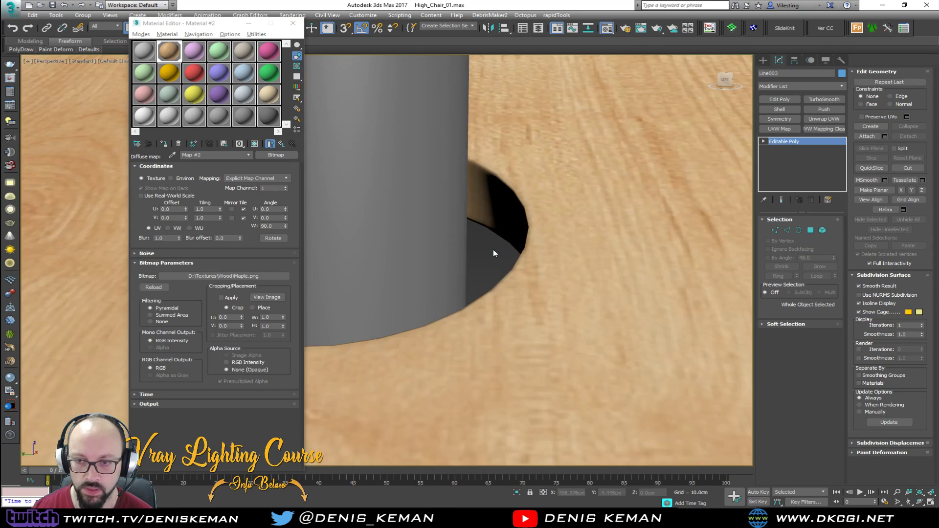
{"action": "middle_click_drag", "start_coordinate": [493, 249], "coordinate": [469, 220], "text": "alt"}
{"action": "middle_click_drag", "start_coordinate": [436, 194], "coordinate": [456, 241], "text": "alt"}
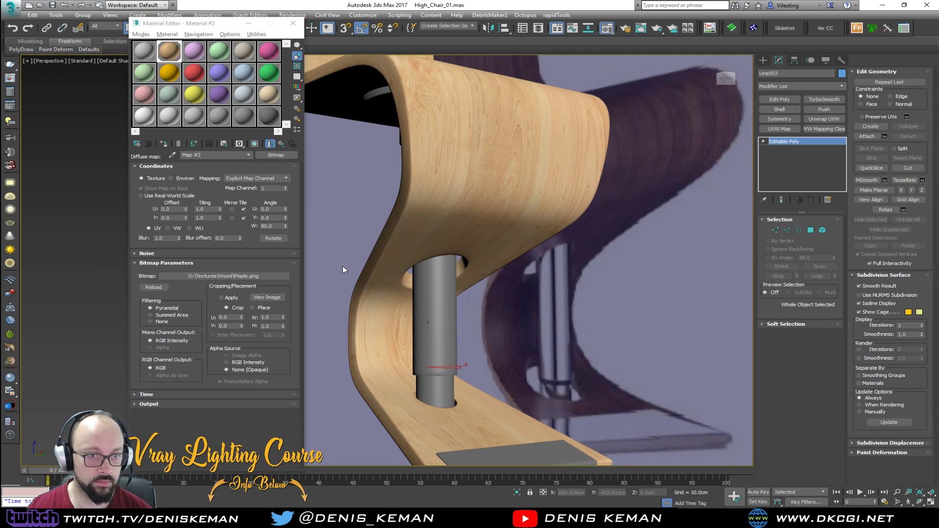
{"action": "middle_click_drag", "start_coordinate": [434, 225], "coordinate": [517, 244], "text": "alt"}
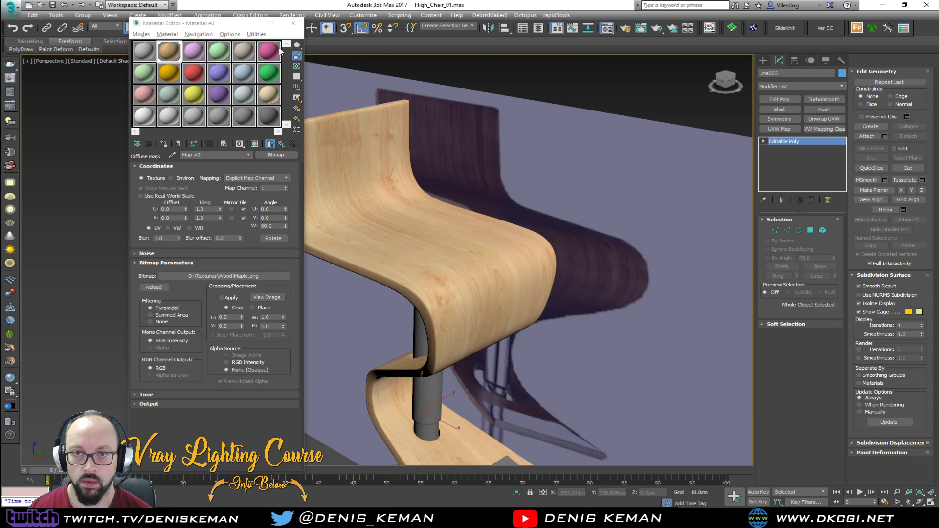
{"action": "left_click", "coordinate": [293, 23]}
Turn on edged faces, select all the chair parts, and save the scene.
{"action": "scroll", "coordinate": [370, 195], "scroll_direction": "down", "scroll_amount": 4}
{"action": "middle_click_drag", "start_coordinate": [346, 211], "coordinate": [373, 217]}
{"action": "left_click", "coordinate": [531, 214]}
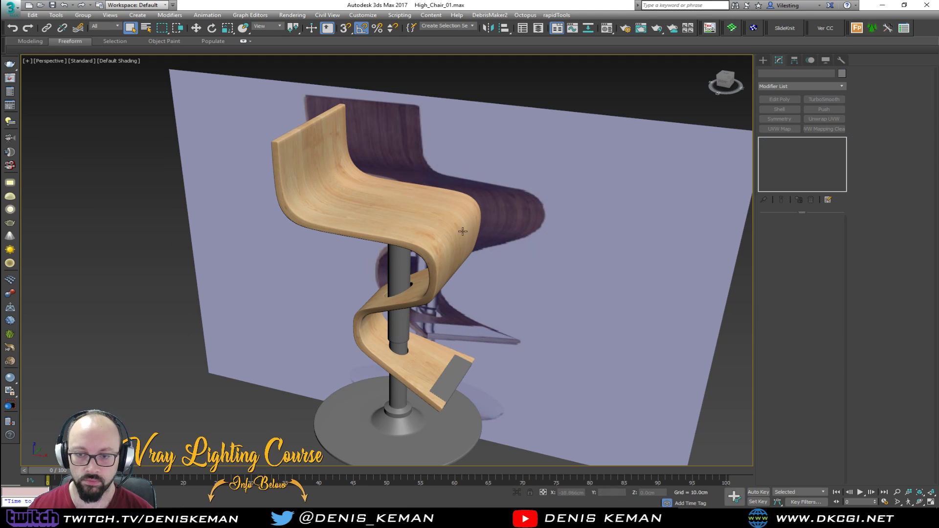
{"action": "key", "text": "F4"}
{"action": "mouse_move", "coordinate": [444, 246]}
{"action": "middle_mouse_down"}
{"action": "mouse_move", "coordinate": [415, 220]}
{"action": "mouse_move", "coordinate": [442, 237]}
{"action": "middle_mouse_up"}
{"action": "scroll", "coordinate": [414, 220], "scroll_direction": "down", "scroll_amount": 3}
{"action": "left_click_drag", "start_coordinate": [250, 121], "coordinate": [560, 439]}
{"action": "scroll", "coordinate": [453, 326], "scroll_direction": "up", "scroll_amount": 3}
{"action": "middle_click_drag", "start_coordinate": [452, 327], "coordinate": [402, 309], "text": "alt"}
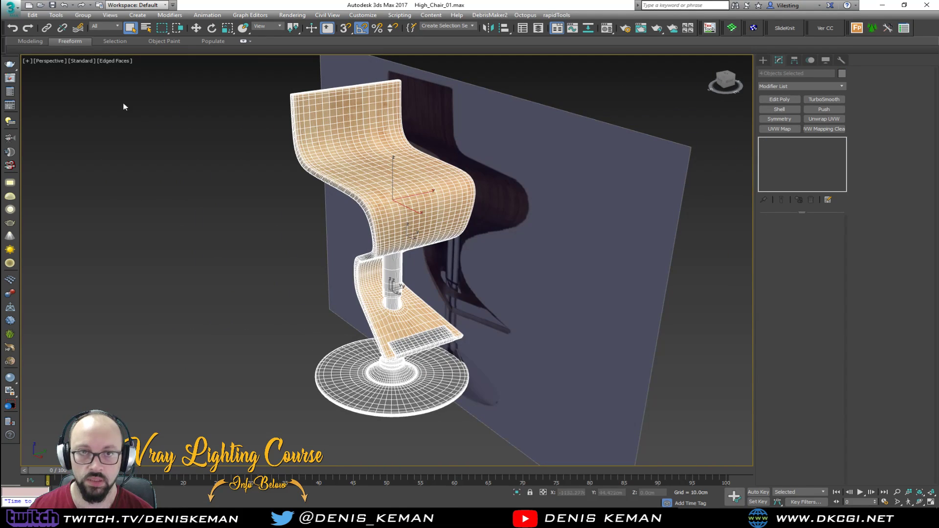
{"action": "left_click", "coordinate": [16, 9]}
{"action": "left_click", "coordinate": [38, 88]}
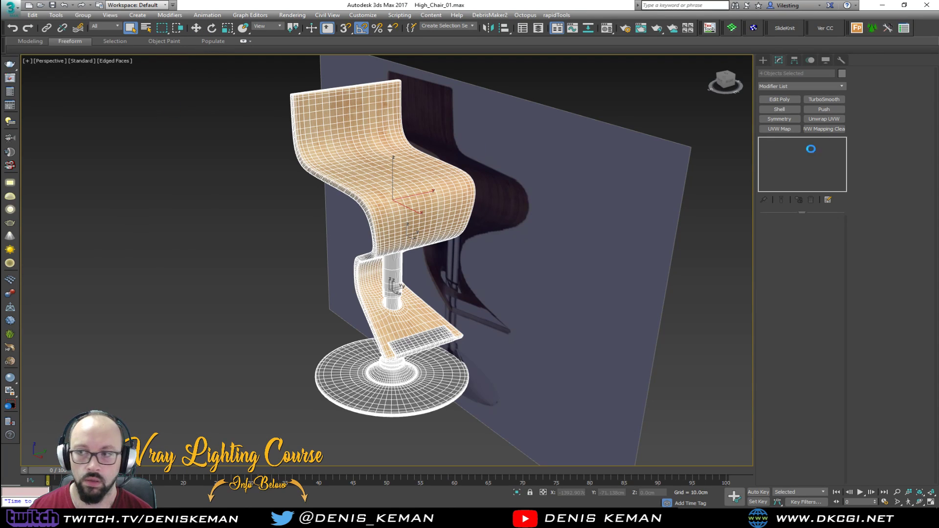
Give all the selected chair parts the same gray object color.
{"action": "left_click", "coordinate": [842, 74]}
{"action": "left_click", "coordinate": [654, 233]}
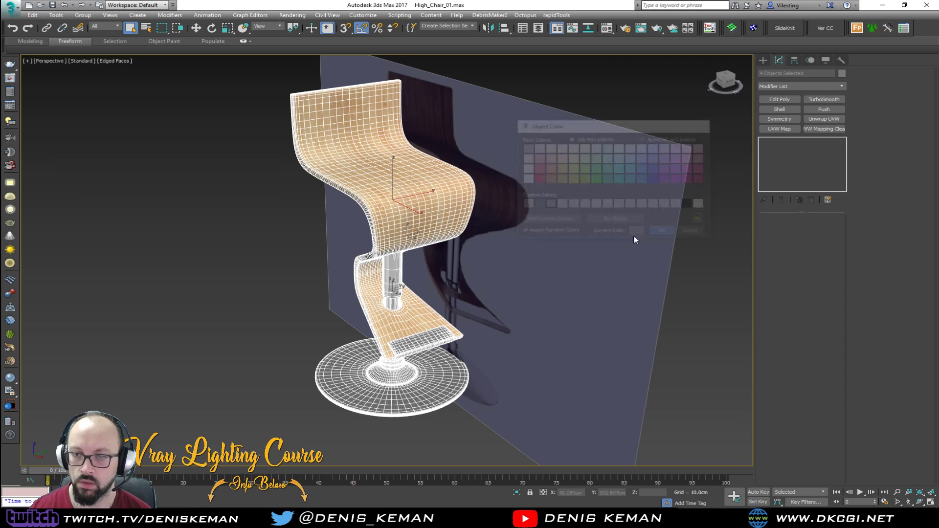
{"action": "left_click", "coordinate": [560, 245]}
Remove the wood material from the seat by setting its material to undefined with MAXScript.
{"action": "key", "text": "F4"}
{"action": "left_click", "coordinate": [434, 197]}
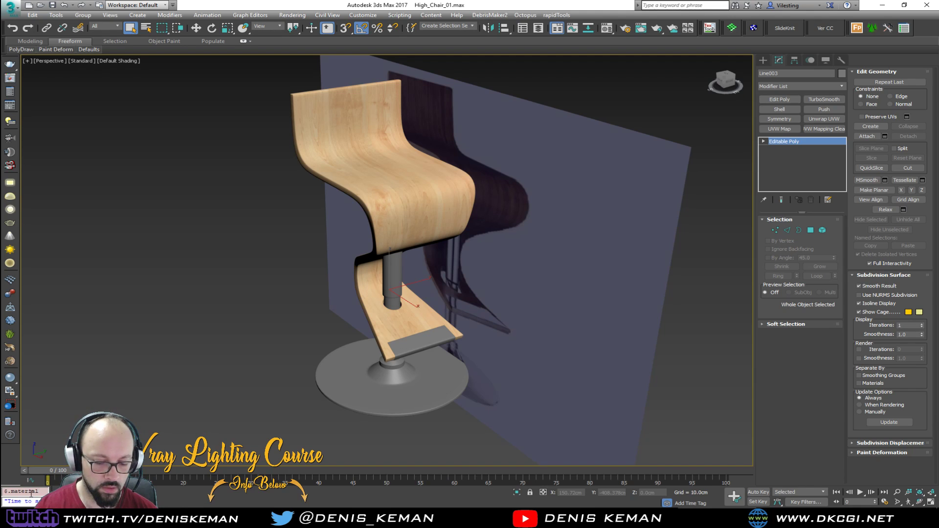
{"action": "key", "text": "Return"}
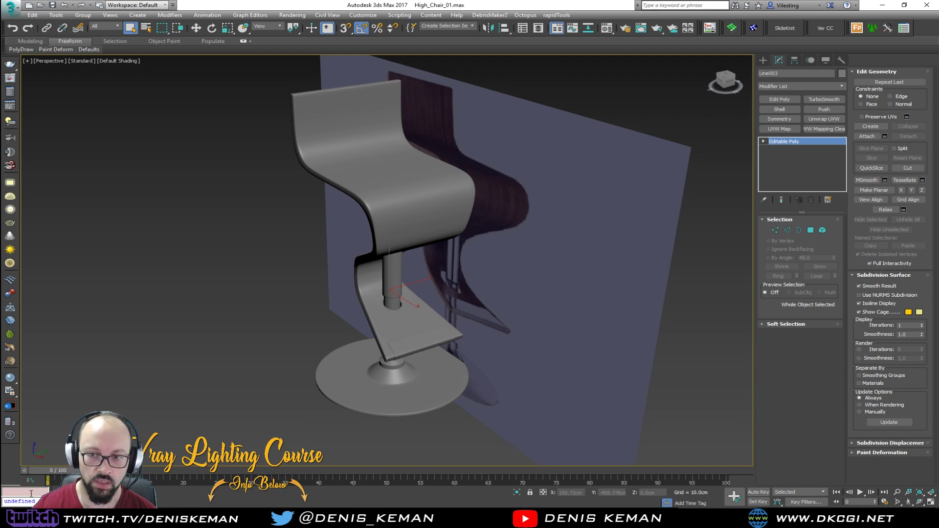
{"action": "left_click", "coordinate": [310, 384]}
Assign a darker gray custom object color to the footrest pad, upper column and round base.
{"action": "key", "text": "F4"}
{"action": "scroll", "coordinate": [406, 340], "scroll_direction": "up", "scroll_amount": 5}
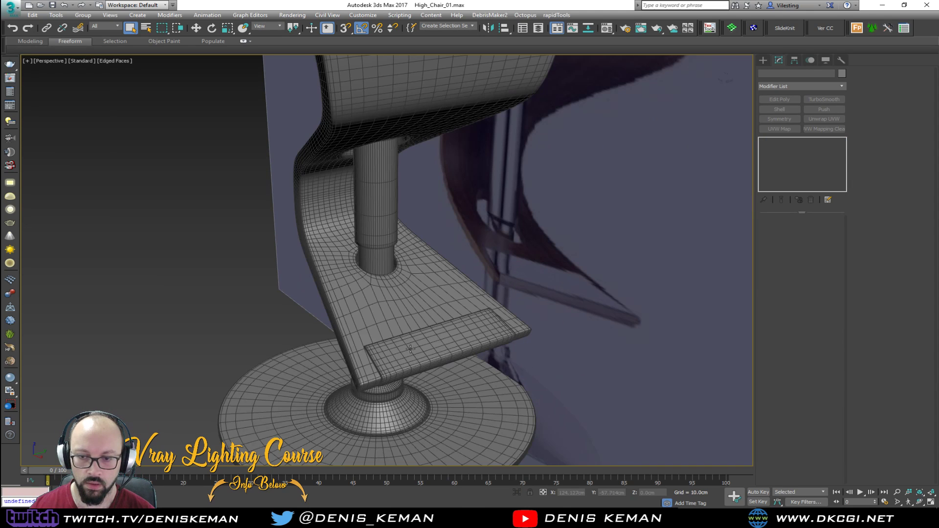
{"action": "left_click", "coordinate": [409, 350]}
{"action": "scroll", "coordinate": [406, 357], "scroll_direction": "up", "scroll_amount": 5}
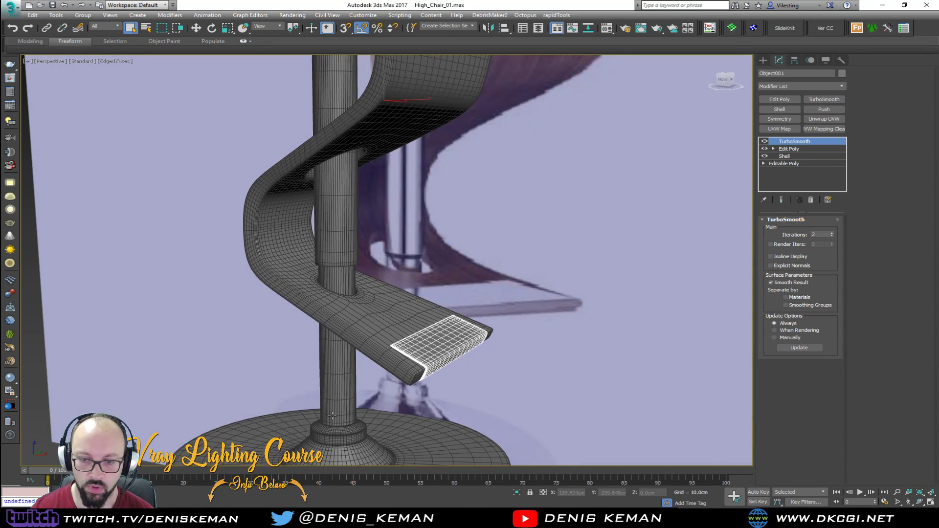
{"action": "scroll", "coordinate": [420, 216], "scroll_direction": "down", "scroll_amount": 8}
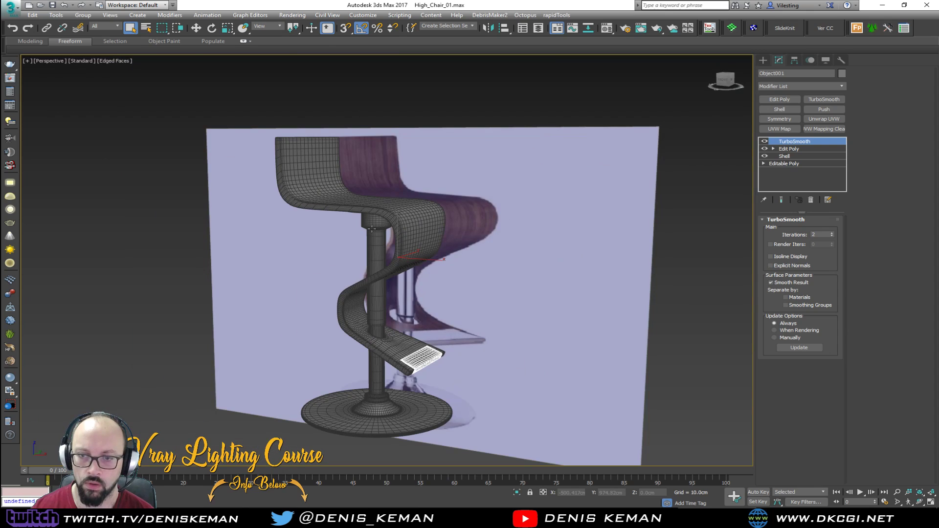
{"action": "left_click", "coordinate": [370, 229], "text": "ctrl"}
{"action": "left_click", "coordinate": [377, 389], "text": "ctrl"}
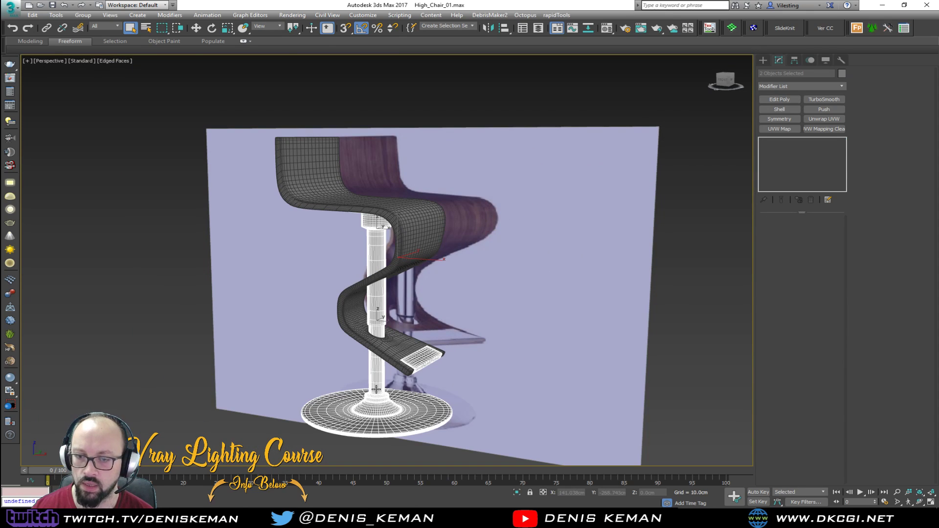
{"action": "left_click", "coordinate": [842, 74]}
{"action": "left_click", "coordinate": [549, 204]}
{"action": "left_click", "coordinate": [663, 232]}
{"action": "left_click", "coordinate": [511, 301]}
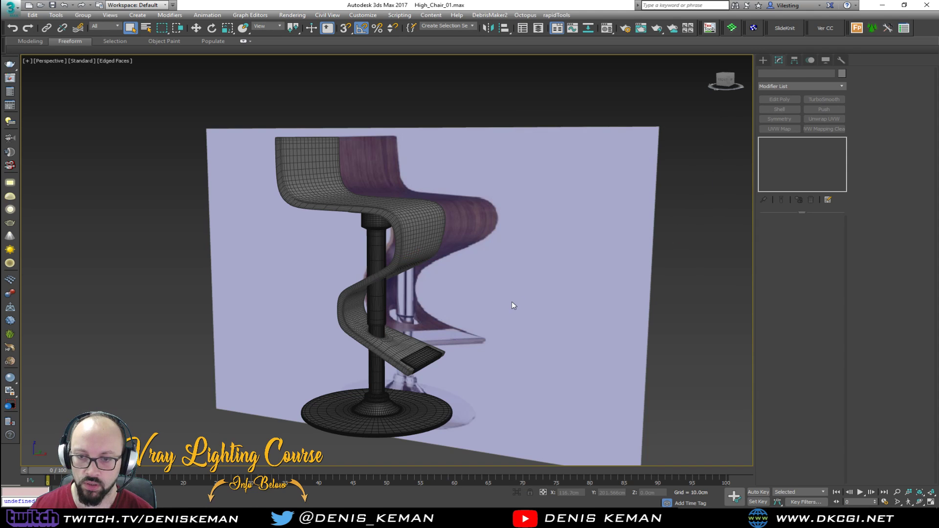
Turn off edged faces, frame the whole chair at an angle, and save the scene.
{"action": "key", "text": "F4"}
{"action": "mouse_move", "coordinate": [511, 302]}
{"action": "middle_mouse_down", "text": "alt"}
{"action": "mouse_move", "coordinate": [468, 325]}
{"action": "mouse_move", "coordinate": [483, 307]}
{"action": "mouse_move", "coordinate": [458, 338]}
{"action": "mouse_move", "coordinate": [563, 296]}
{"action": "mouse_move", "coordinate": [500, 307]}
{"action": "middle_mouse_up", "text": "alt"}
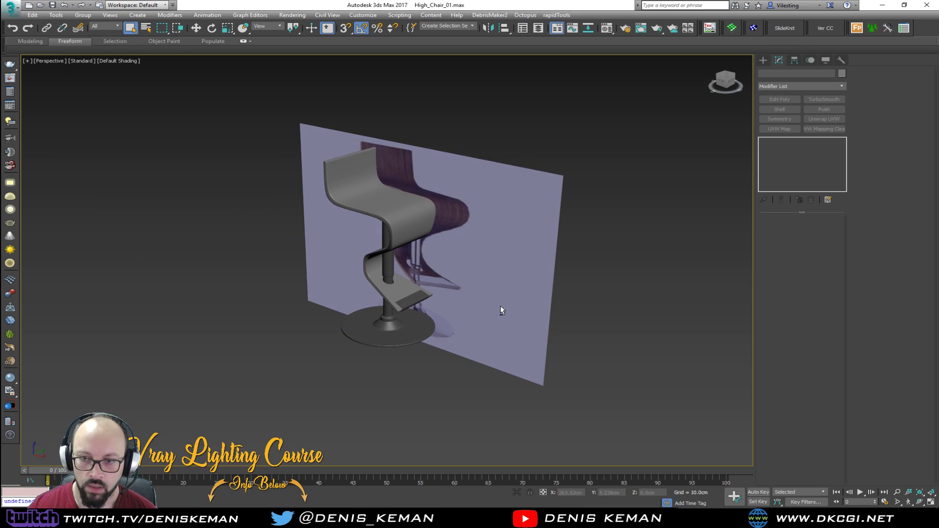
{"action": "left_click", "coordinate": [9, 10]}
{"action": "left_click", "coordinate": [27, 84]}
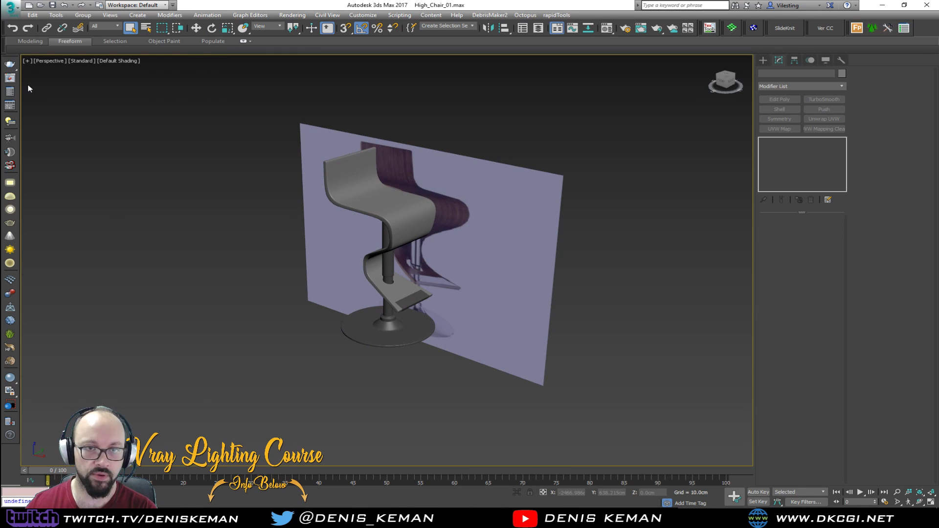
Open the recent scene Cafe_Scene_02.max and view the café interior.
{"action": "left_click", "coordinate": [10, 8]}
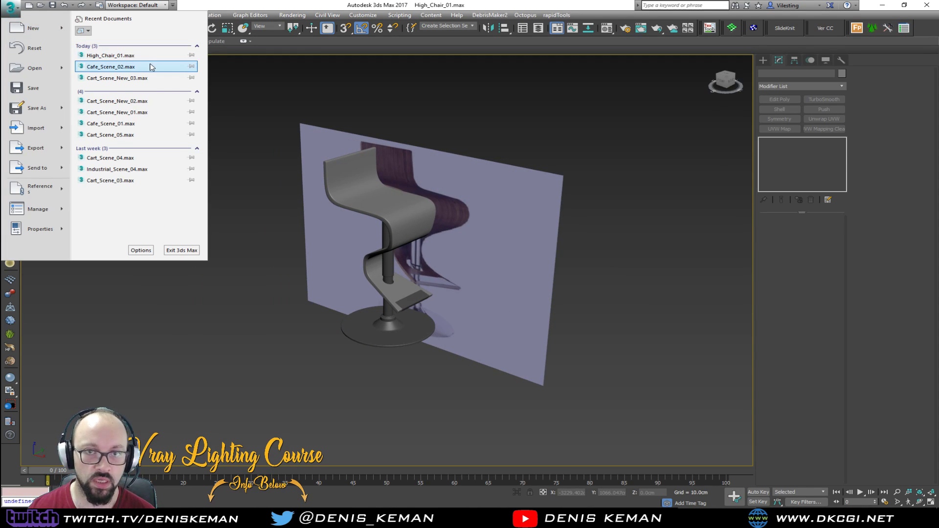
{"action": "key", "text": "Escape"}
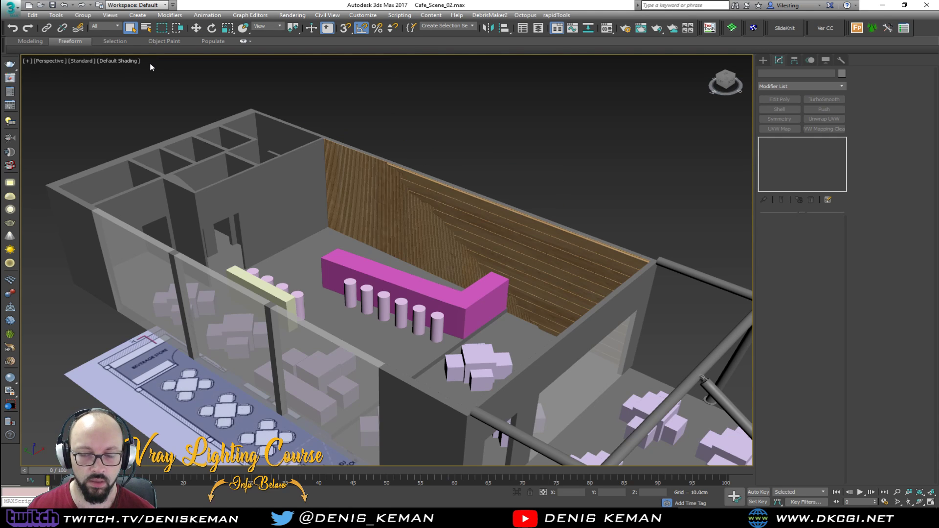
{"action": "middle_click_drag", "start_coordinate": [399, 226], "coordinate": [309, 222], "text": "alt"}
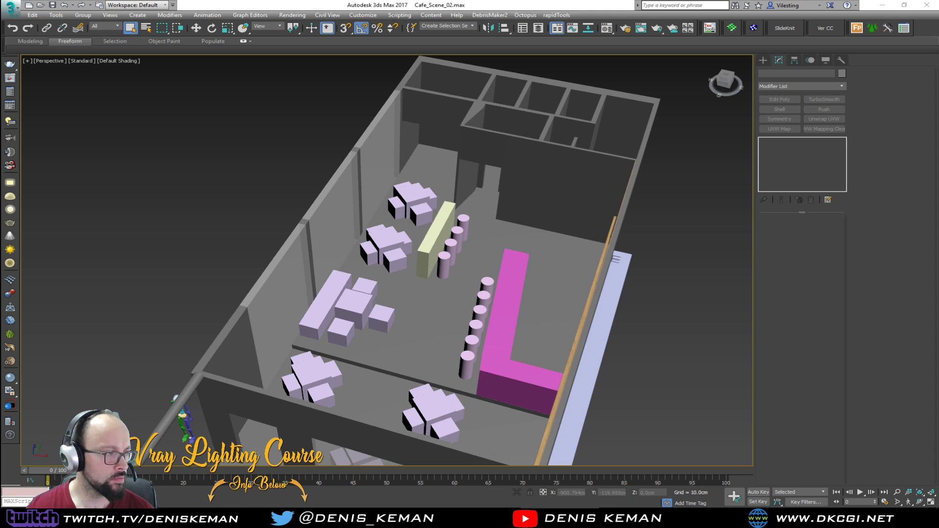
Merge the high chair file into the café scene, using the scene material for the duplicate, and place it outside the building.
{"action": "left_click_drag", "start_coordinate": [41, 208], "coordinate": [133, 193]}
{"action": "left_click", "coordinate": [154, 206]}
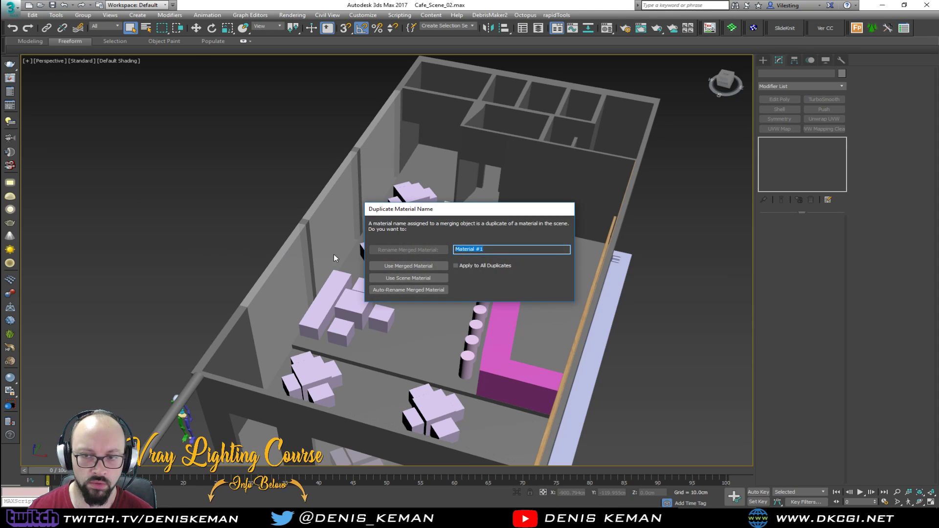
{"action": "left_click", "coordinate": [401, 278]}
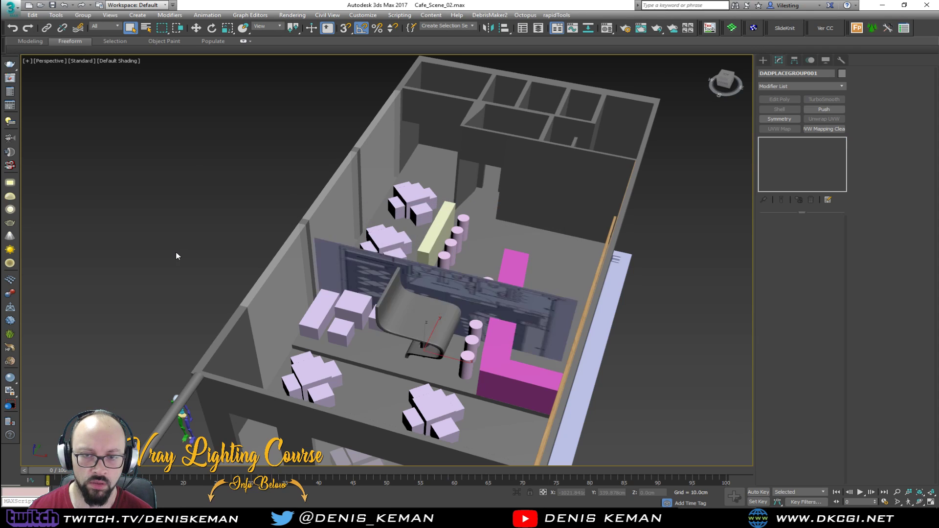
{"action": "key", "text": "z"}
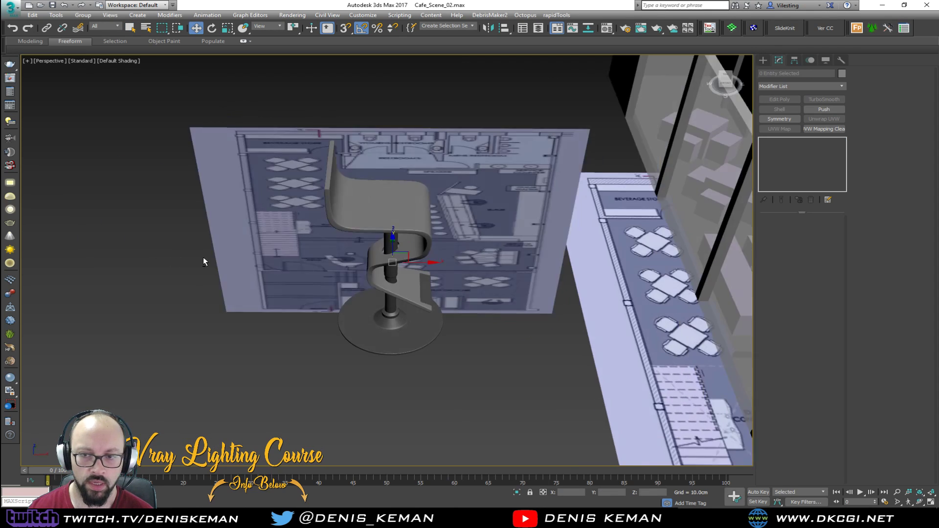
Unfreeze all objects and delete the upright reference image plane behind the chair.
{"action": "middle_click_drag", "start_coordinate": [240, 250], "coordinate": [253, 297], "text": "alt"}
{"action": "left_click", "coordinate": [253, 298]}
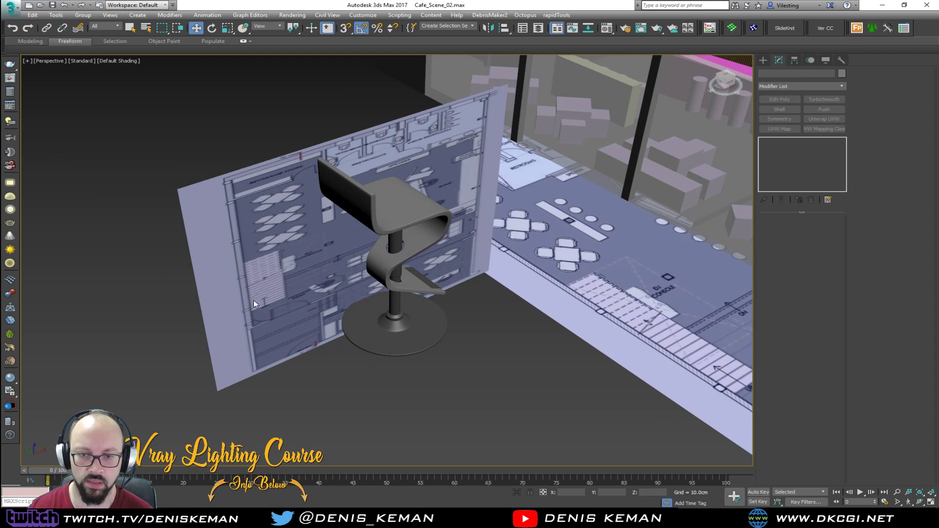
{"action": "right_click", "coordinate": [254, 298]}
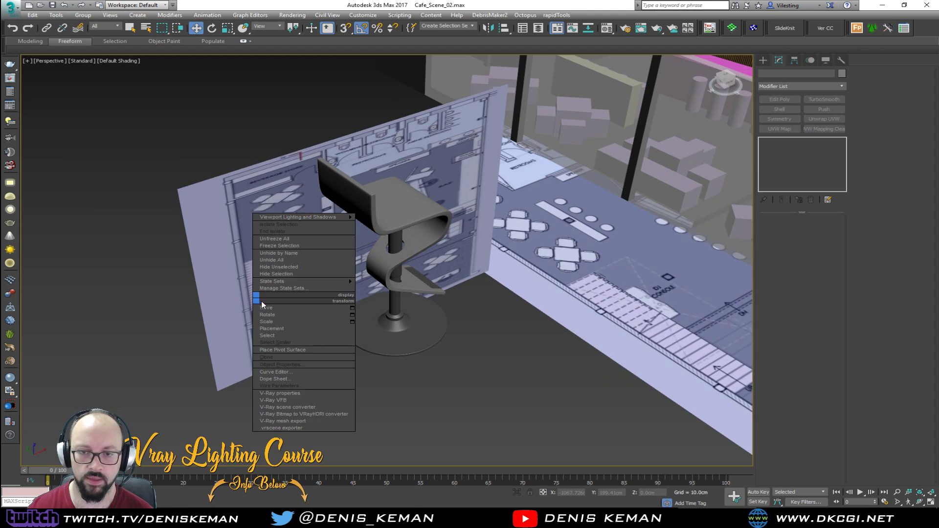
{"action": "left_click", "coordinate": [282, 240]}
{"action": "left_click", "coordinate": [269, 258]}
{"action": "key", "text": "Delete"}
Freeze the café floor plan plane.
{"action": "left_click", "coordinate": [643, 296]}
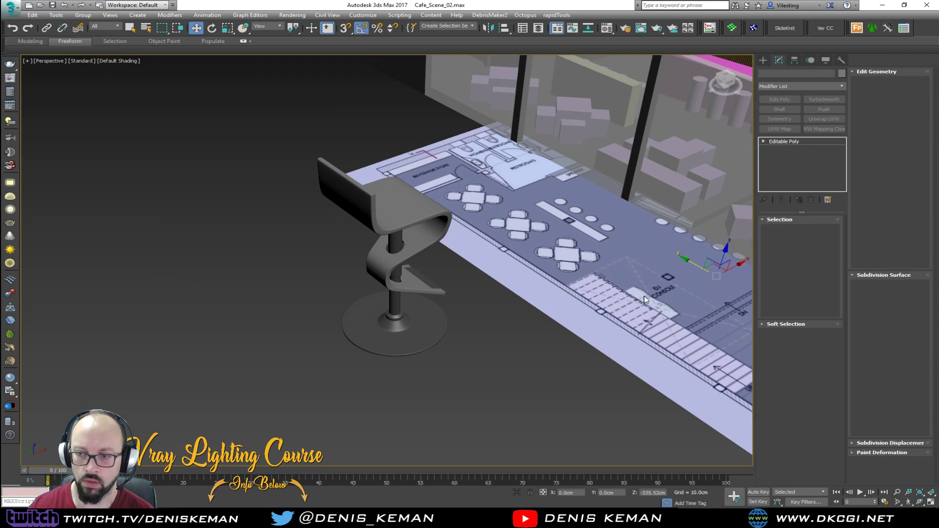
{"action": "right_click", "coordinate": [644, 296]}
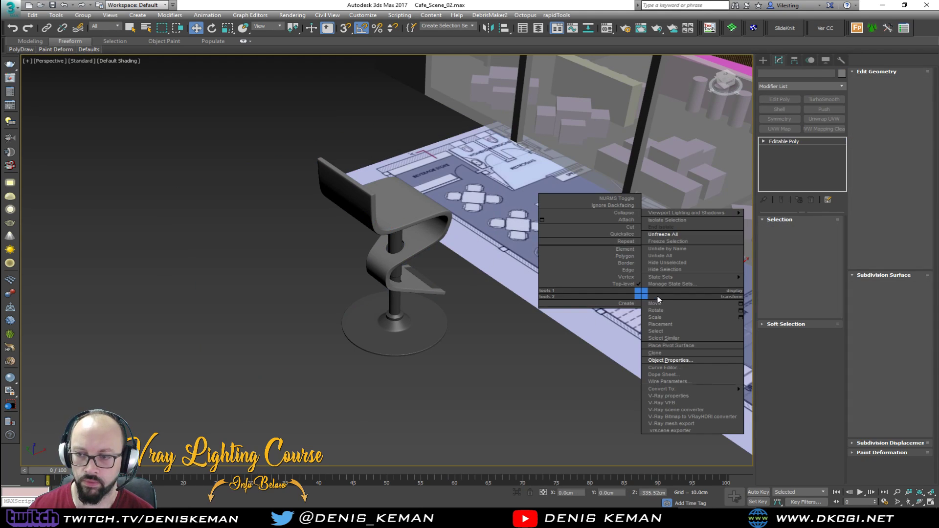
{"action": "left_click", "coordinate": [671, 242]}
Show edged faces on the chair and rename its round base with the lower pole High_Chair_Base.
{"action": "middle_click_drag", "start_coordinate": [465, 338], "coordinate": [351, 395]}
{"action": "left_click_drag", "start_coordinate": [355, 192], "coordinate": [211, 377]}
{"action": "middle_click_drag", "start_coordinate": [210, 382], "coordinate": [316, 353], "text": "alt"}
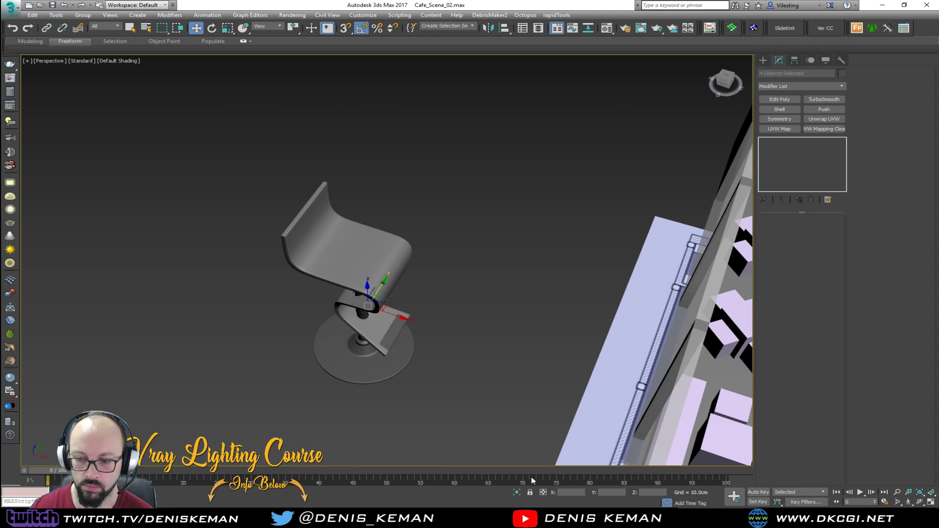
{"action": "middle_click_drag", "start_coordinate": [401, 334], "coordinate": [383, 343], "text": "alt"}
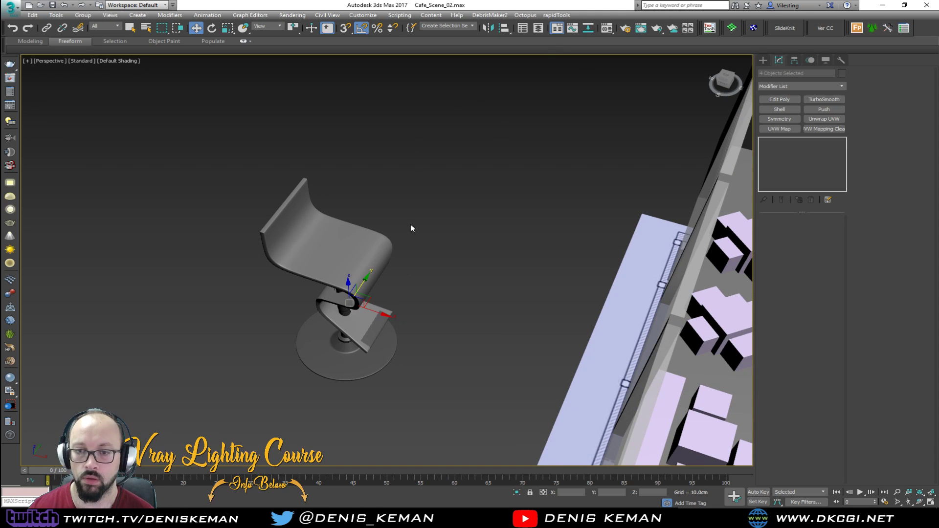
{"action": "key", "text": "F4"}
{"action": "left_click", "coordinate": [330, 350]}
{"action": "key", "text": "z"}
{"action": "mouse_move", "coordinate": [331, 349]}
{"action": "middle_mouse_down", "text": "alt"}
{"action": "mouse_move", "coordinate": [345, 309]}
{"action": "mouse_move", "coordinate": [339, 364]}
{"action": "middle_mouse_up", "text": "alt"}
{"action": "left_click", "coordinate": [793, 73]}
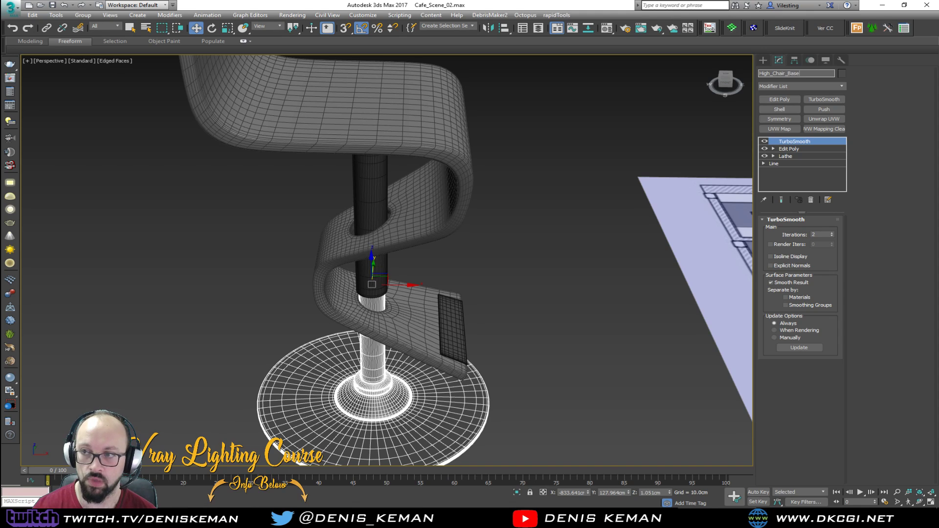
{"action": "key", "text": "Return"}
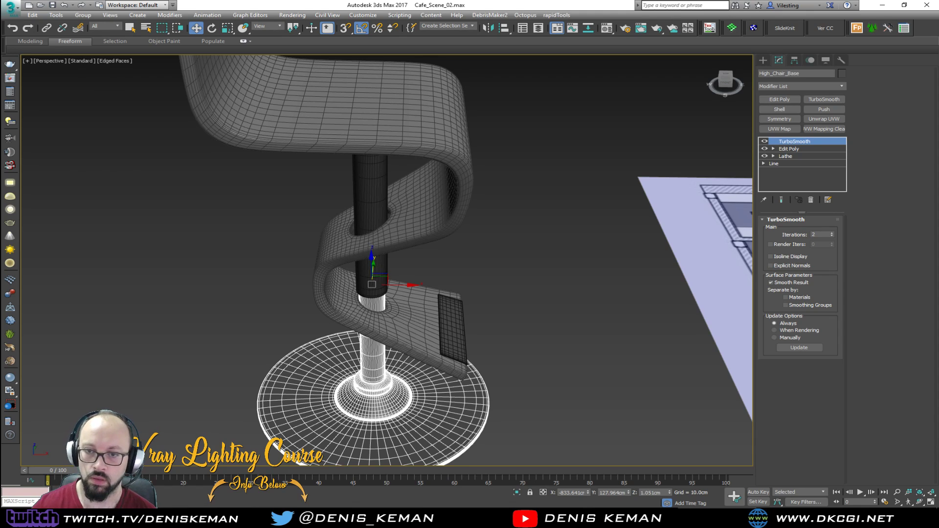
Rename the upper column using the name High_Chair_Base.
{"action": "left_click", "coordinate": [356, 185]}
{"action": "left_click", "coordinate": [796, 73]}
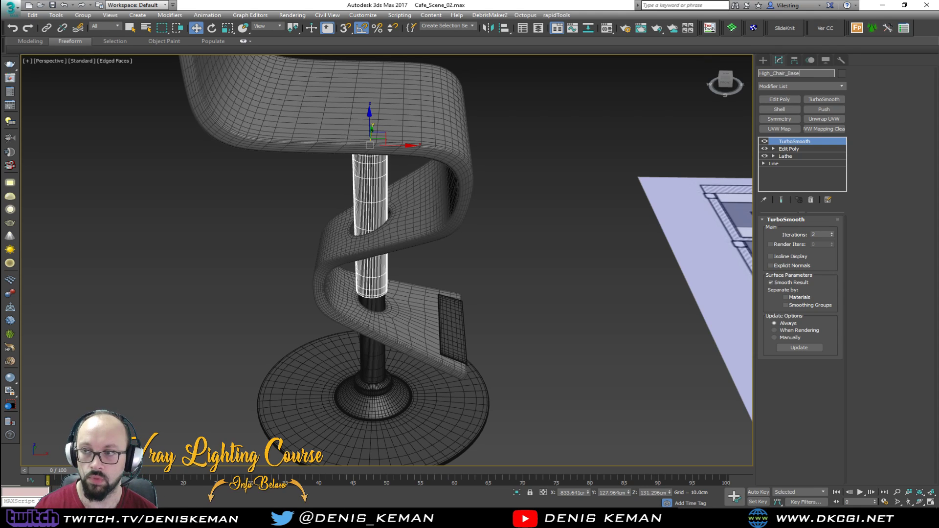
{"action": "key", "text": "Return"}
Rename the curved seat High_Chair_Seat.
{"action": "left_click", "coordinate": [437, 104]}
{"action": "left_click_drag", "start_coordinate": [813, 74], "coordinate": [707, 78]}
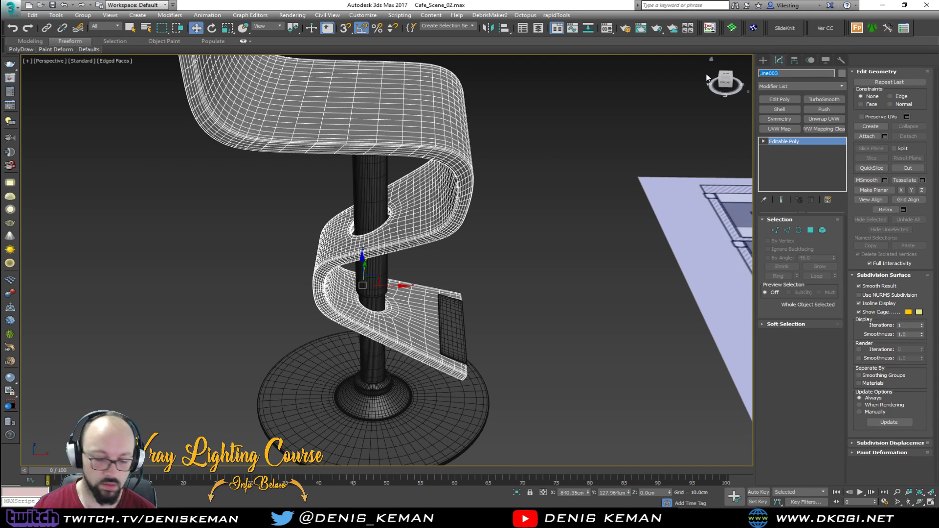
{"action": "type", "text": "High_Chair_Seat"}
{"action": "key", "text": "Return"}
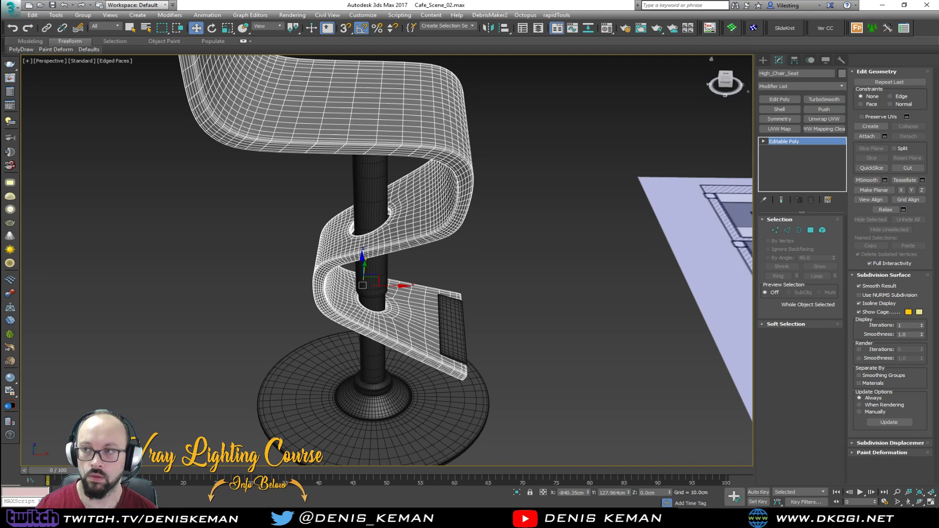
Rename the rectangular plate on the chair's footrest High_chair_Seat_Metal.
{"action": "left_click", "coordinate": [460, 325]}
{"action": "left_click_drag", "start_coordinate": [822, 73], "coordinate": [696, 73]}
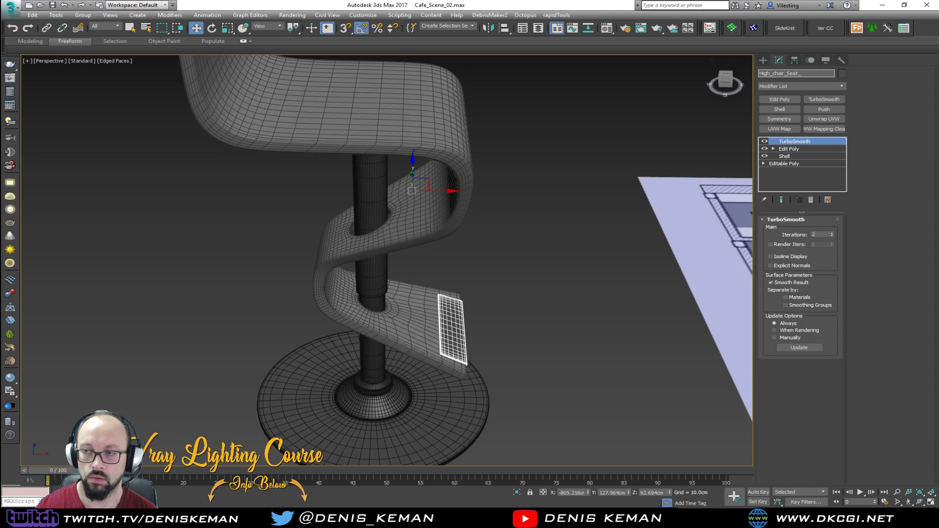
{"action": "key", "text": "Return"}
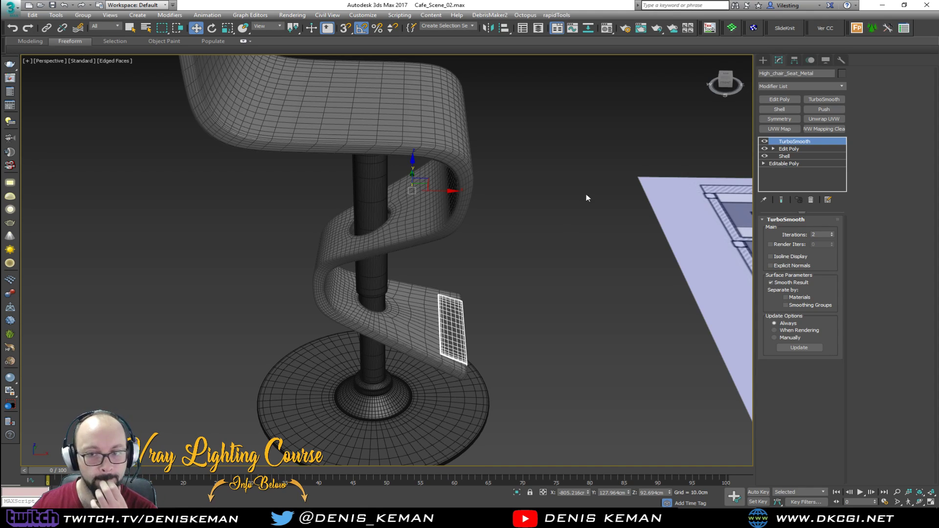
Select all parts of the high chair and save the café scene.
{"action": "left_click", "coordinate": [495, 335]}
{"action": "scroll", "coordinate": [404, 309], "scroll_direction": "down", "scroll_amount": 6}
{"action": "middle_click_drag", "start_coordinate": [395, 300], "coordinate": [393, 311], "text": "alt"}
{"action": "scroll", "coordinate": [335, 293], "scroll_direction": "up", "scroll_amount": 3}
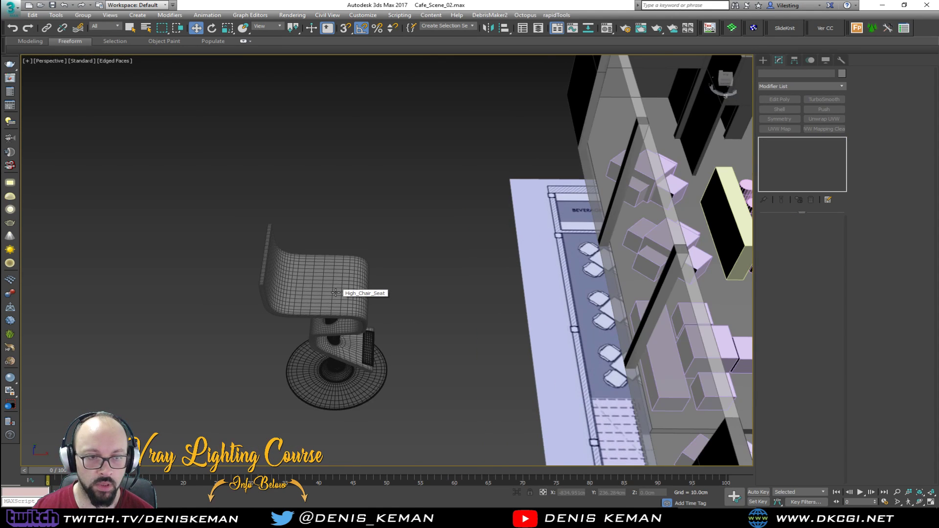
{"action": "scroll", "coordinate": [336, 292], "scroll_direction": "up", "scroll_amount": 2}
{"action": "scroll", "coordinate": [367, 262], "scroll_direction": "up", "scroll_amount": 2}
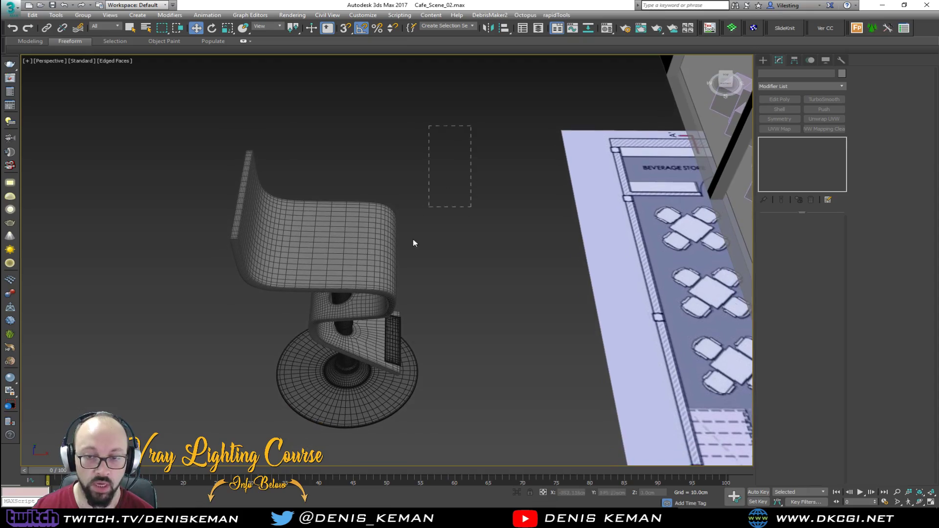
{"action": "left_click_drag", "start_coordinate": [430, 208], "coordinate": [209, 419]}
{"action": "middle_click_drag", "start_coordinate": [284, 386], "coordinate": [76, 111], "text": "alt"}
{"action": "scroll", "coordinate": [344, 317], "scroll_direction": "down", "scroll_amount": 5}
{"action": "scroll", "coordinate": [272, 296], "scroll_direction": "up", "scroll_amount": 4}
{"action": "left_click", "coordinate": [10, 6]}
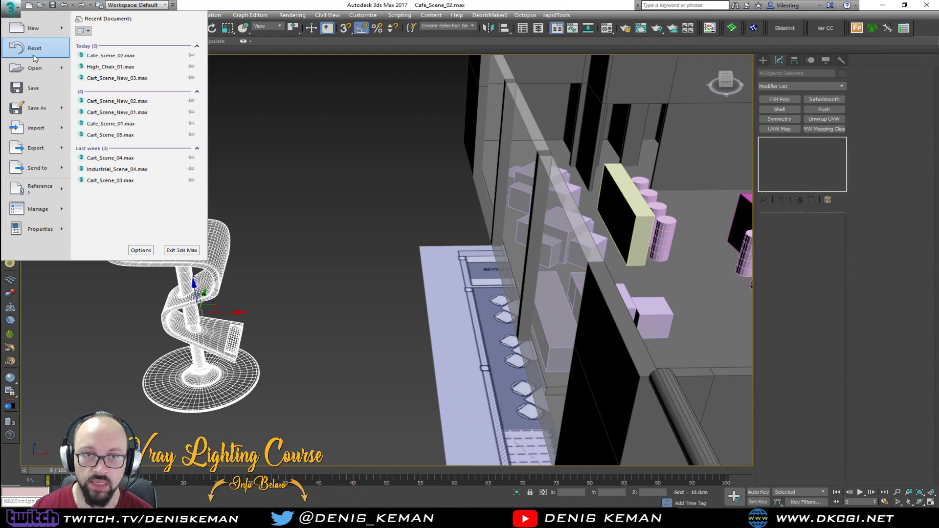
{"action": "left_click", "coordinate": [37, 86]}
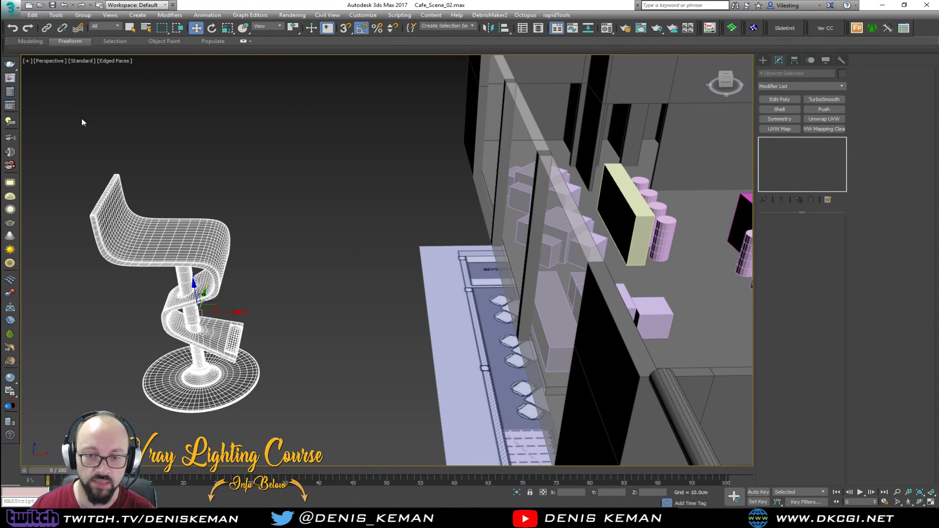
Group the selected high chair parts under the default group name.
{"action": "left_click", "coordinate": [83, 15]}
{"action": "left_click", "coordinate": [91, 25]}
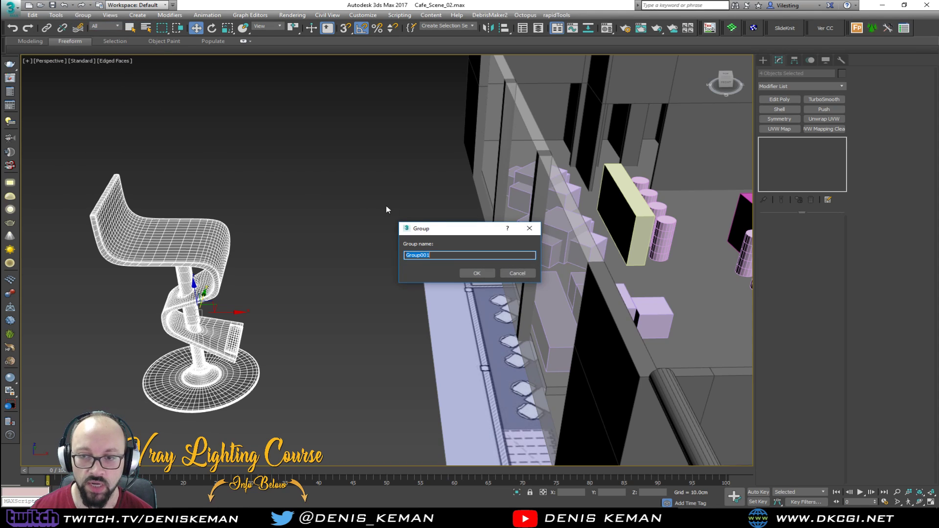
{"action": "left_click", "coordinate": [474, 273]}
{"action": "middle_click_drag", "start_coordinate": [423, 252], "coordinate": [186, 256], "text": "alt"}
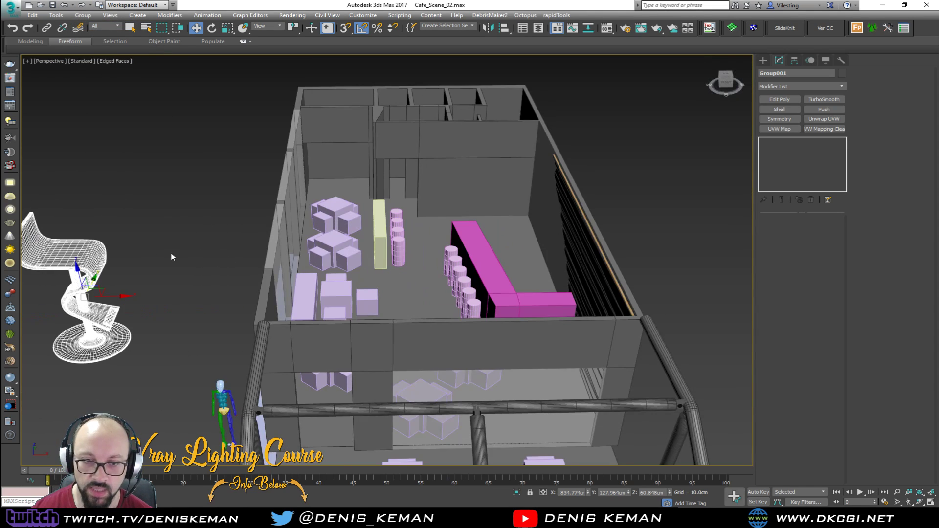
Open High_Chair_01.max without saving the café scene's latest changes, and unhide all objects.
{"action": "left_click", "coordinate": [10, 7]}
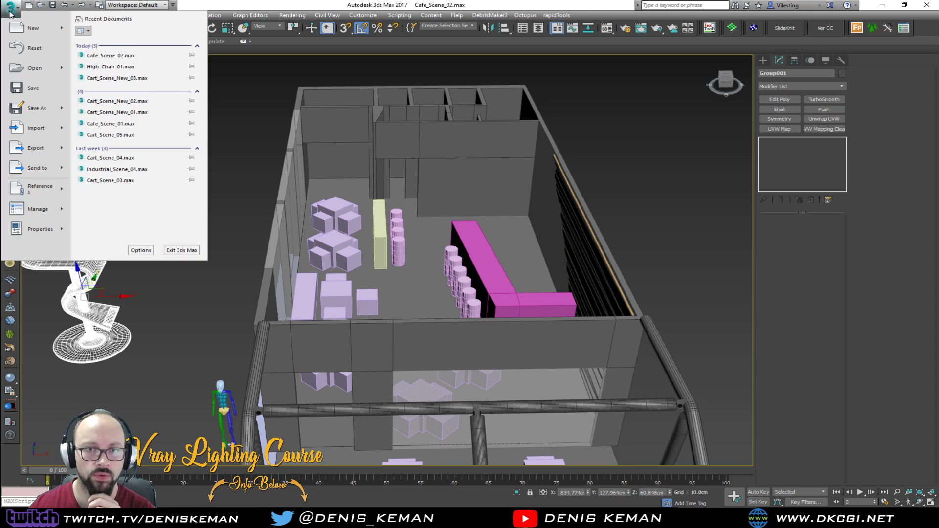
{"action": "left_click", "coordinate": [126, 69]}
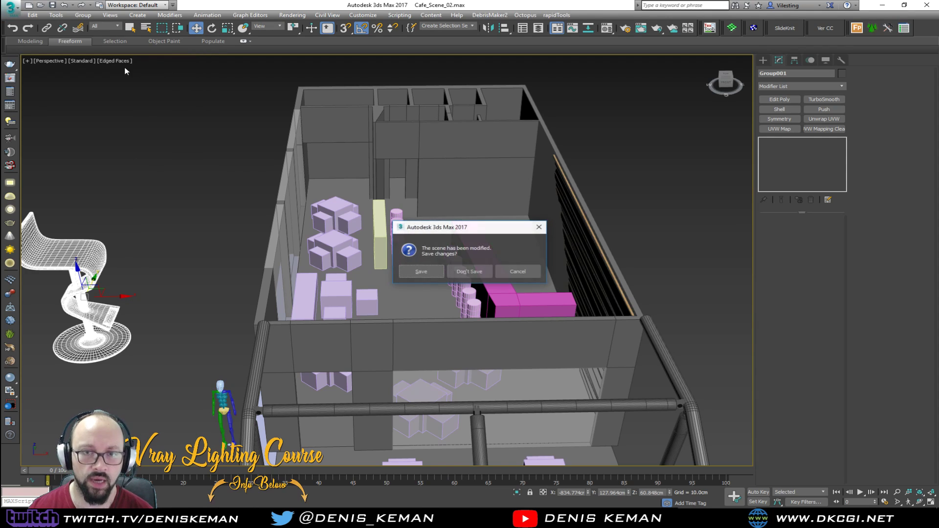
{"action": "left_click", "coordinate": [470, 272]}
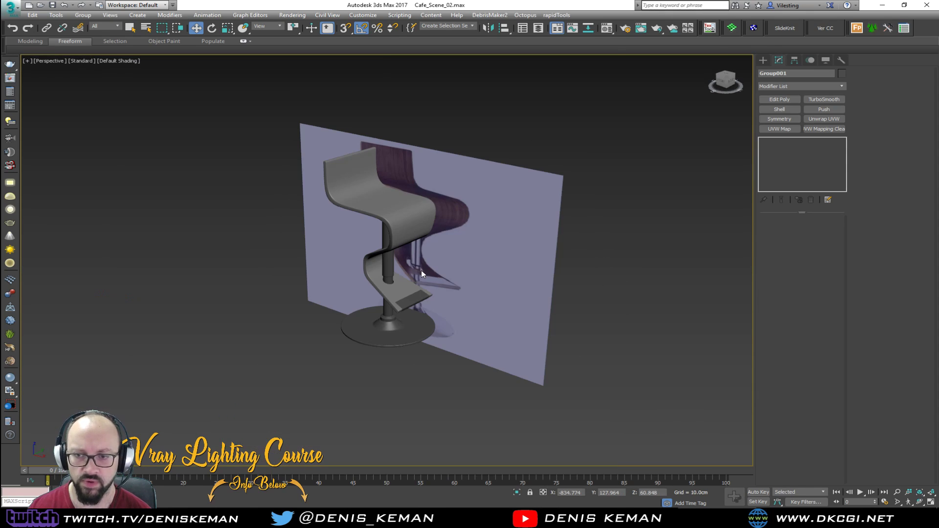
{"action": "right_click", "coordinate": [449, 266]}
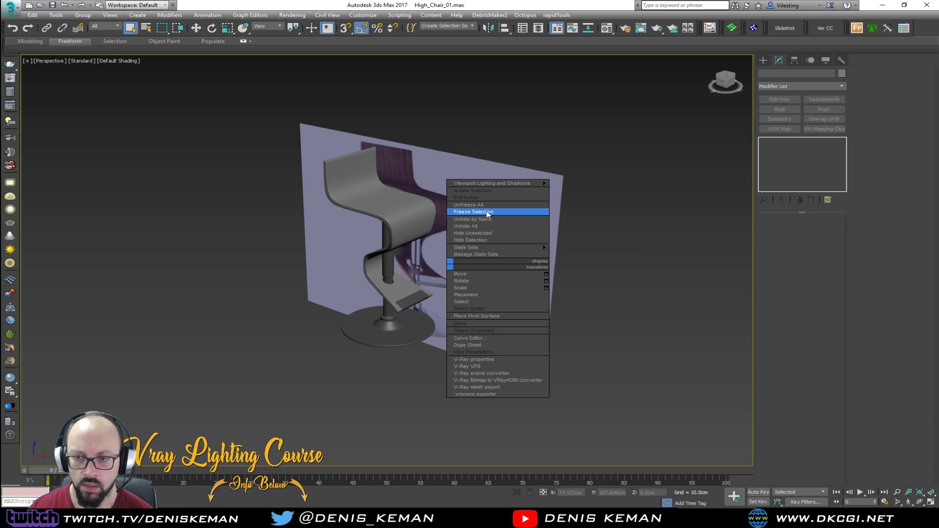
{"action": "left_click", "coordinate": [490, 226]}
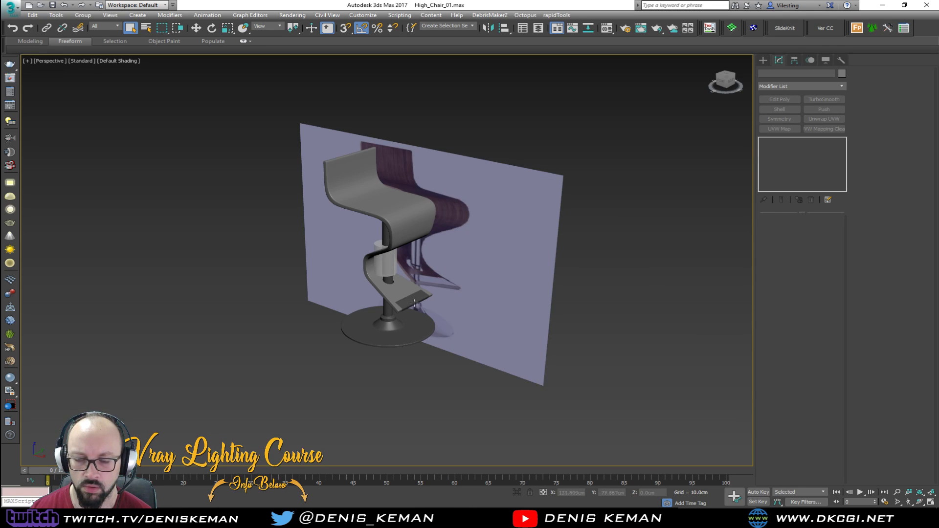
Scale all chair parts except the cylinder down uniformly in the front view until the round base matches the cylinder's width.
{"action": "left_click_drag", "start_coordinate": [265, 133], "coordinate": [265, 133]}
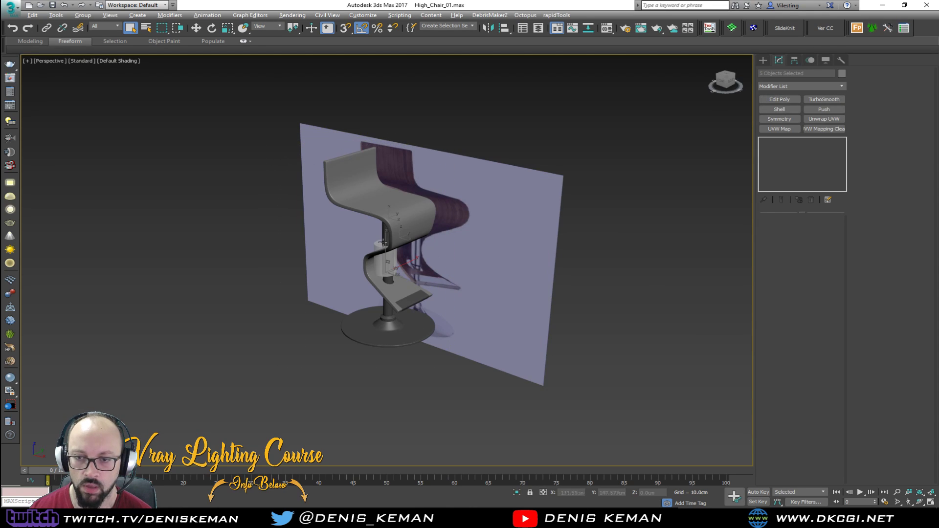
{"action": "left_click", "coordinate": [380, 263], "text": "alt"}
{"action": "scroll", "coordinate": [380, 262], "scroll_direction": "up", "scroll_amount": 4}
{"action": "key", "text": "F4"}
{"action": "scroll", "coordinate": [379, 263], "scroll_direction": "up", "scroll_amount": 2}
{"action": "scroll", "coordinate": [380, 263], "scroll_direction": "down", "scroll_amount": 2}
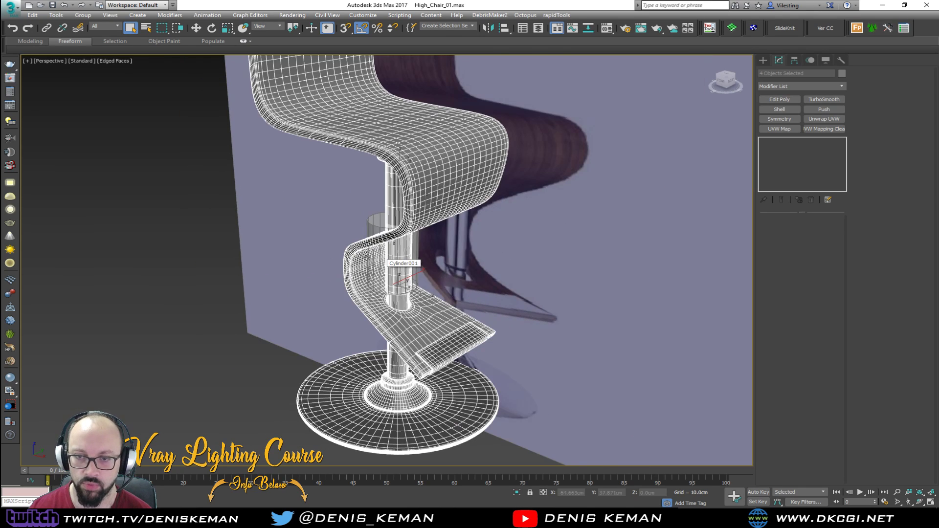
{"action": "middle_click_drag", "start_coordinate": [366, 257], "coordinate": [399, 252], "text": "alt"}
{"action": "key", "text": "alt+w"}
{"action": "key", "text": "alt+w"}
{"action": "key", "text": "r"}
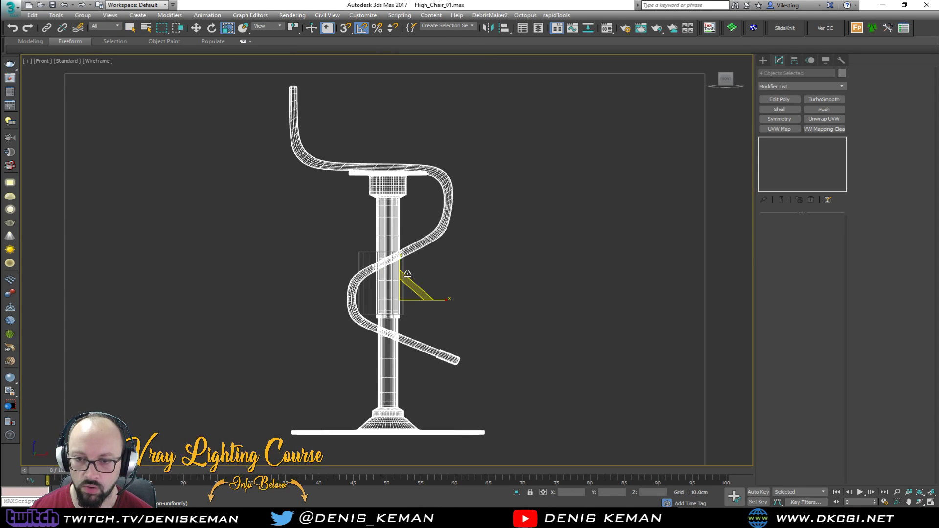
{"action": "left_click_drag", "start_coordinate": [400, 290], "coordinate": [399, 334]}
{"action": "scroll", "coordinate": [399, 304], "scroll_direction": "up", "scroll_amount": 3}
{"action": "key", "text": "w"}
{"action": "middle_click_drag", "start_coordinate": [419, 293], "coordinate": [400, 244]}
{"action": "scroll", "coordinate": [400, 247], "scroll_direction": "up", "scroll_amount": 1}
{"action": "key", "text": "r"}
{"action": "left_click_drag", "start_coordinate": [395, 259], "coordinate": [394, 267]}
{"action": "key", "text": "w"}
{"action": "left_click", "coordinate": [396, 257]}
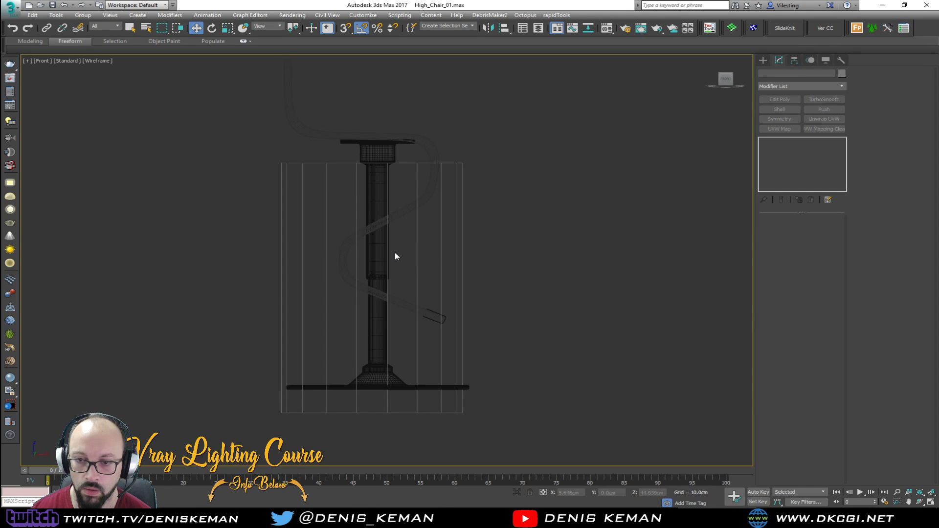
Move all chair parts without the cylinder so the round base lines up with the cylinder's bottom and sides.
{"action": "middle_click_drag", "start_coordinate": [292, 138], "coordinate": [290, 177]}
{"action": "scroll", "coordinate": [291, 177], "scroll_direction": "down", "scroll_amount": 3}
{"action": "left_click_drag", "start_coordinate": [241, 113], "coordinate": [442, 336]}
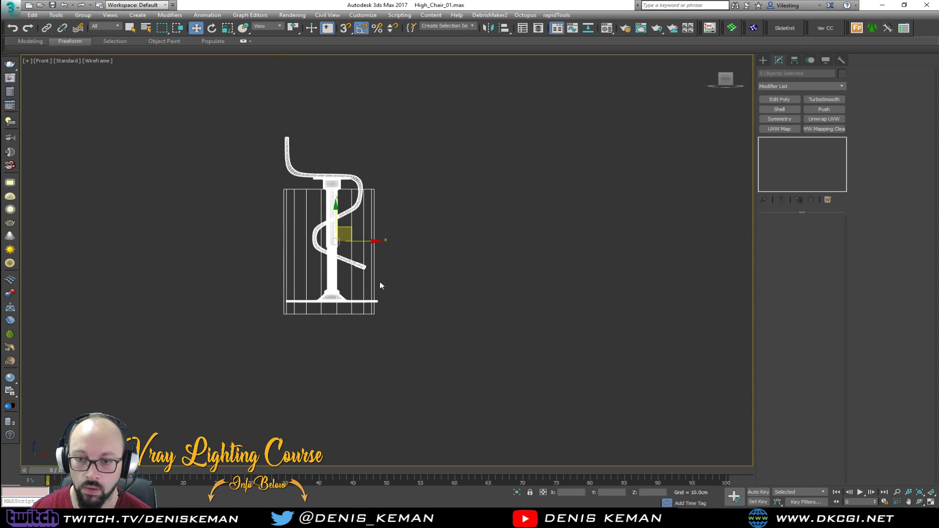
{"action": "scroll", "coordinate": [371, 275], "scroll_direction": "up", "scroll_amount": 3}
{"action": "left_click_drag", "start_coordinate": [370, 200], "coordinate": [318, 216], "text": "alt"}
{"action": "key", "text": "alt+w"}
{"action": "middle_click", "coordinate": [501, 371]}
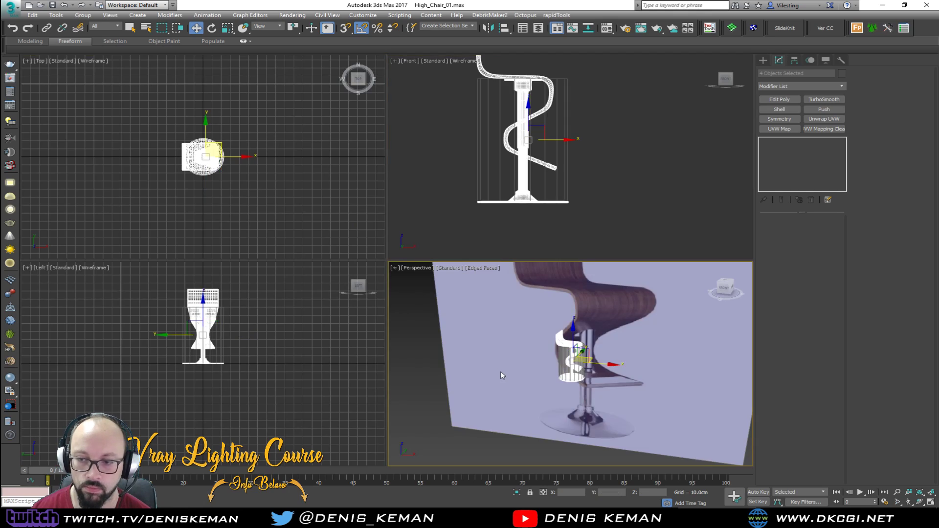
{"action": "key", "text": "alt+w"}
{"action": "key", "text": "z"}
{"action": "mouse_move", "coordinate": [422, 288]}
{"action": "middle_mouse_down", "text": "alt"}
{"action": "mouse_move", "coordinate": [332, 304]}
{"action": "mouse_move", "coordinate": [408, 289]}
{"action": "middle_mouse_up", "text": "alt"}
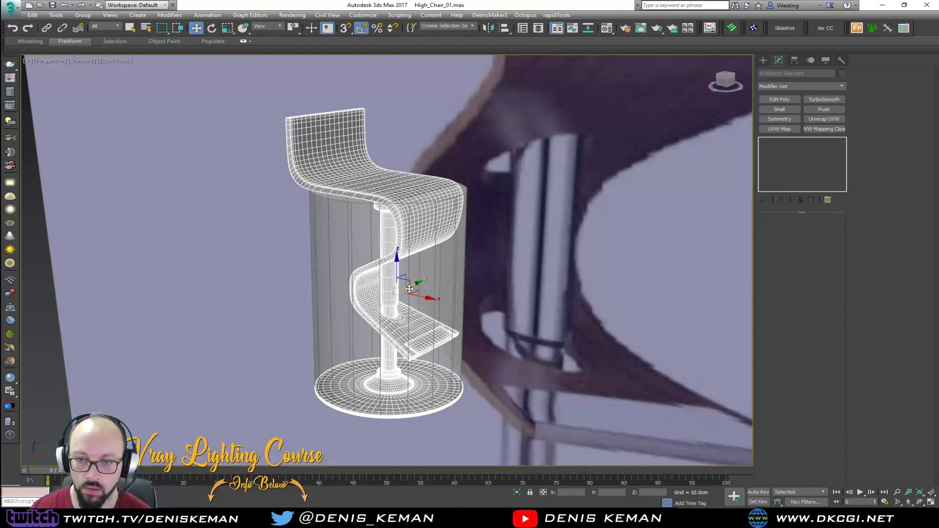
Delete the sizing cylinder, then unfreeze all objects and delete the reference image plane behind the chair.
{"action": "left_click", "coordinate": [347, 350]}
{"action": "key", "text": "Delete"}
{"action": "right_click", "coordinate": [625, 305]}
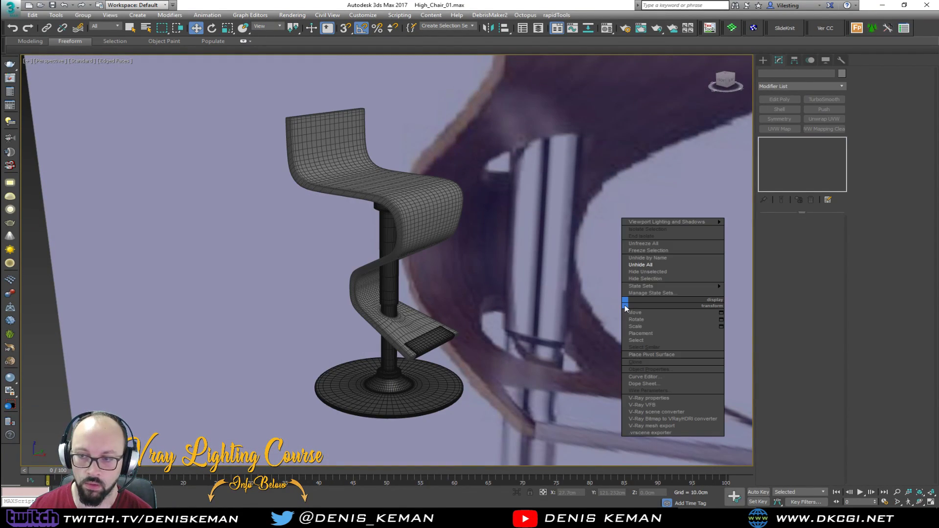
{"action": "left_click", "coordinate": [657, 243]}
{"action": "left_click", "coordinate": [602, 242]}
{"action": "key", "text": "Delete"}
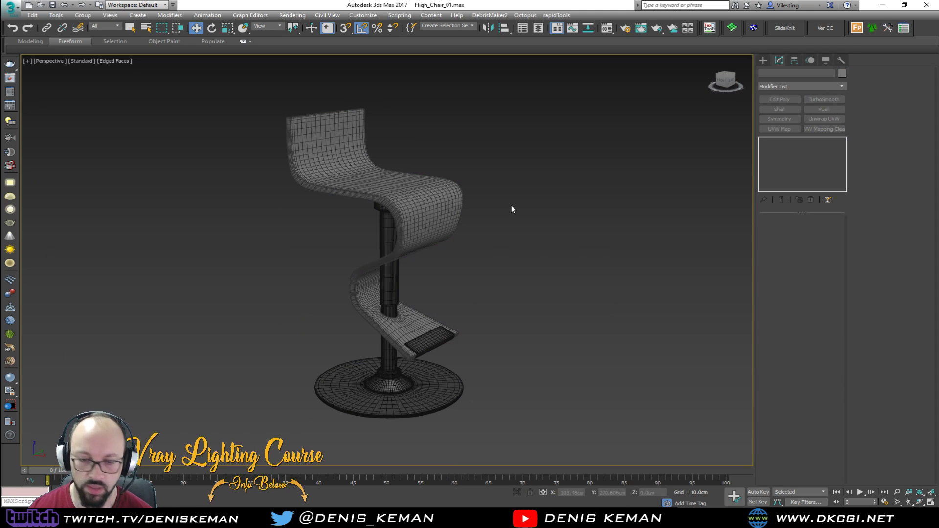
Examine the seat and the column of the scaled chair by selecting each part.
{"action": "middle_click_drag", "start_coordinate": [510, 214], "coordinate": [503, 247], "text": "alt"}
{"action": "left_click_drag", "start_coordinate": [541, 98], "coordinate": [207, 443]}
{"action": "left_click", "coordinate": [491, 284]}
{"action": "left_click", "coordinate": [416, 200]}
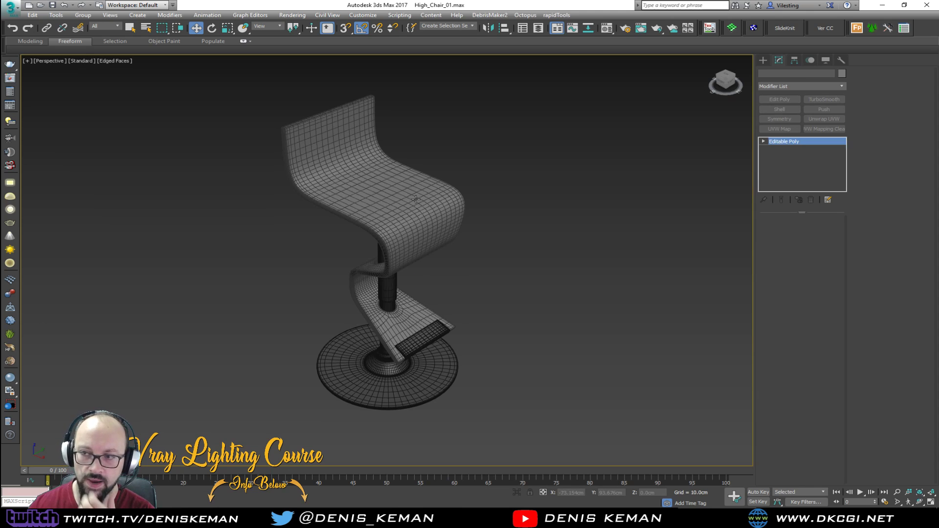
{"action": "scroll", "coordinate": [387, 297], "scroll_direction": "up", "scroll_amount": 4}
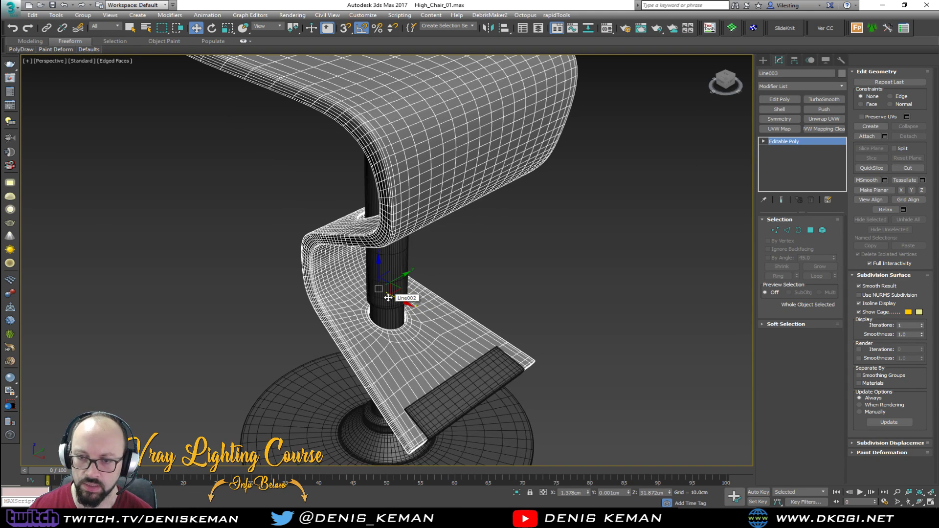
{"action": "left_click", "coordinate": [388, 298]}
{"action": "scroll", "coordinate": [409, 308], "scroll_direction": "down", "scroll_amount": 6}
{"action": "left_click", "coordinate": [552, 116]}
Apply Reset XForm to all chair parts and convert them to Editable Poly.
{"action": "left_click_drag", "start_coordinate": [553, 117], "coordinate": [205, 416]}
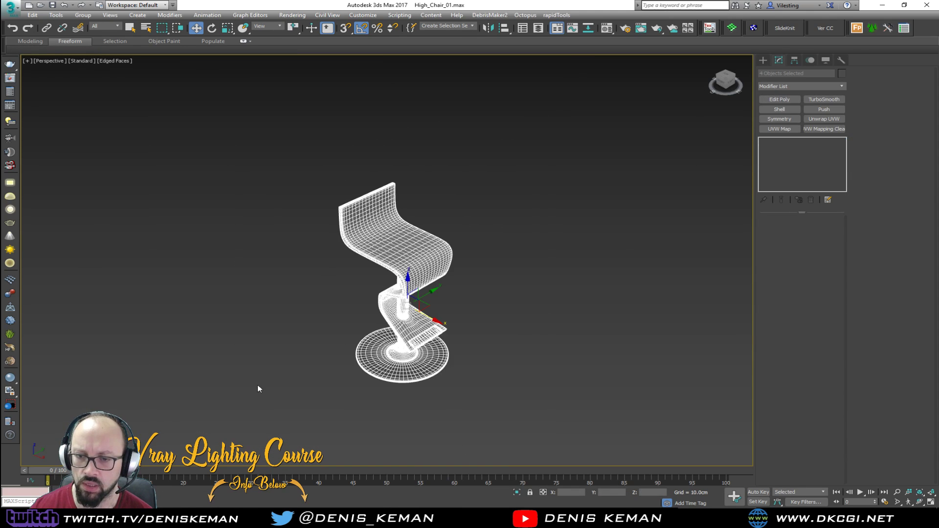
{"action": "left_click", "coordinate": [841, 60]}
{"action": "left_click", "coordinate": [799, 167]}
{"action": "left_click", "coordinate": [807, 219]}
{"action": "right_click", "coordinate": [409, 241]}
{"action": "mouse_move", "coordinate": [489, 334]}
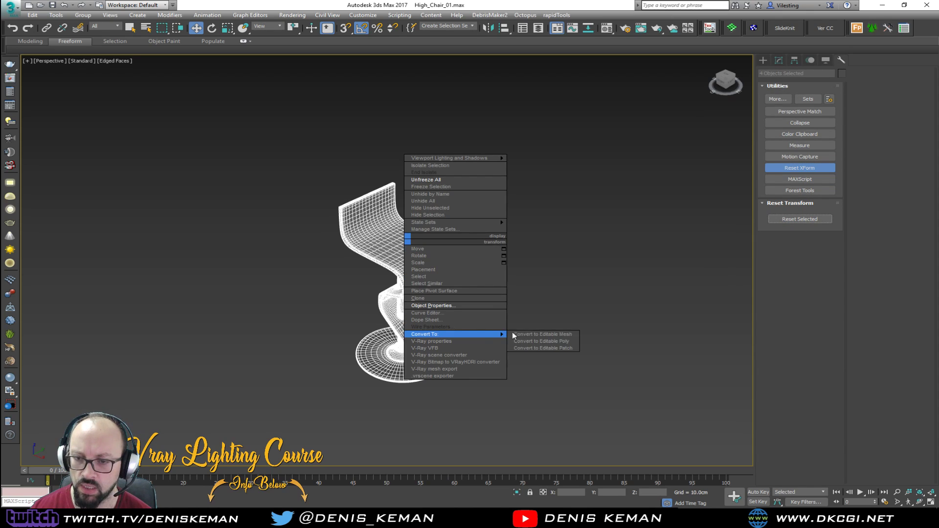
{"action": "left_click", "coordinate": [553, 340]}
Turn off edged faces and examine the shaded chair up close and from several sides.
{"action": "key", "text": "z"}
{"action": "middle_click_drag", "start_coordinate": [475, 218], "coordinate": [504, 216], "text": "alt"}
{"action": "left_click", "coordinate": [475, 225]}
{"action": "key", "text": "F4"}
{"action": "scroll", "coordinate": [408, 238], "scroll_direction": "up", "scroll_amount": 5}
{"action": "scroll", "coordinate": [410, 250], "scroll_direction": "down", "scroll_amount": 2}
{"action": "mouse_move", "coordinate": [411, 250]}
{"action": "middle_mouse_down", "text": "alt"}
{"action": "mouse_move", "coordinate": [551, 202]}
{"action": "mouse_move", "coordinate": [612, 199]}
{"action": "mouse_move", "coordinate": [669, 214]}
{"action": "mouse_move", "coordinate": [684, 229]}
{"action": "middle_mouse_up", "text": "alt"}
{"action": "scroll", "coordinate": [623, 253], "scroll_direction": "down", "scroll_amount": 4}
{"action": "key", "text": "z"}
{"action": "middle_click_drag", "start_coordinate": [622, 250], "coordinate": [576, 244], "text": "alt"}
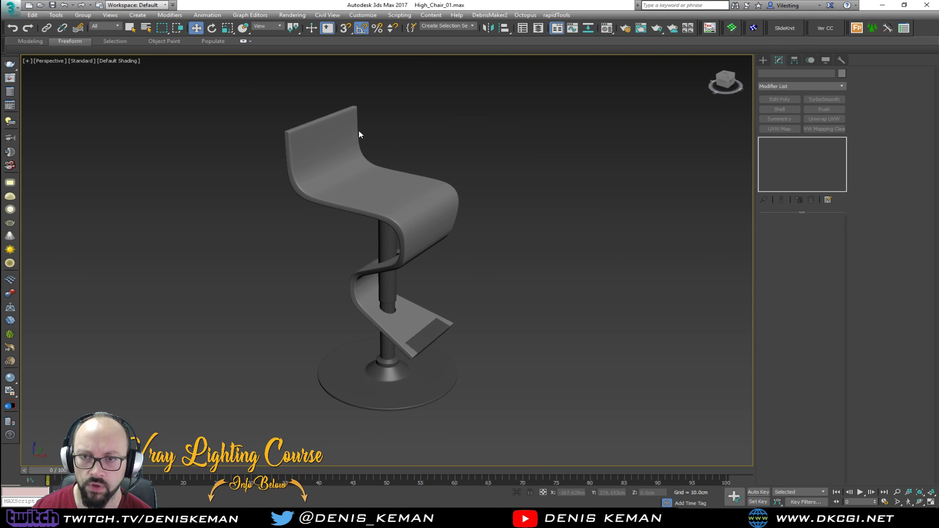
Open Cafe_Scene_02.max from the recent documents.
{"action": "left_click_drag", "start_coordinate": [409, 307], "coordinate": [137, 89]}
{"action": "left_click", "coordinate": [11, 9]}
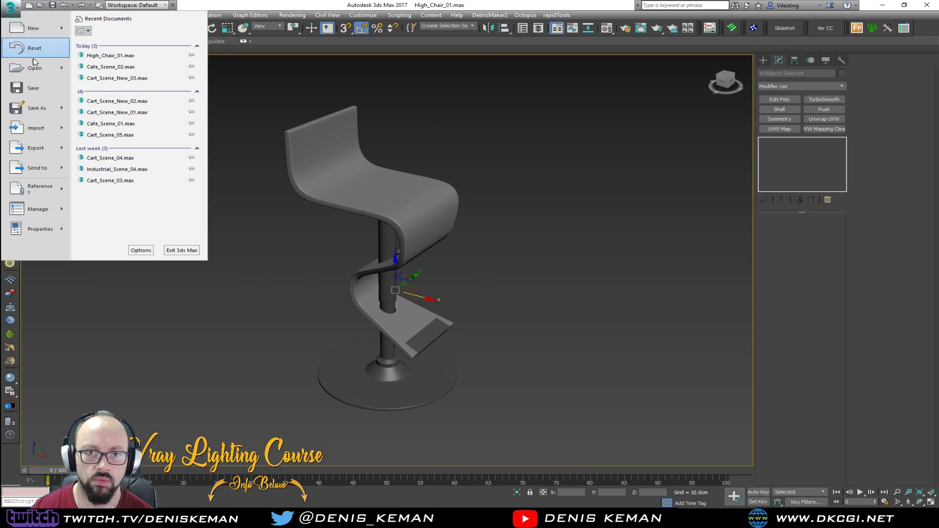
{"action": "key", "text": "Escape"}
{"action": "left_click", "coordinate": [18, 16]}
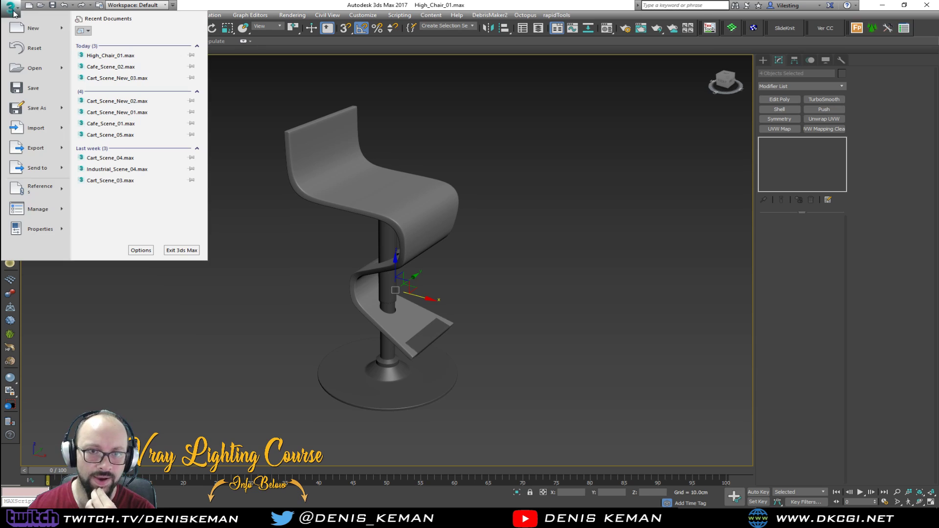
{"action": "left_click", "coordinate": [122, 65]}
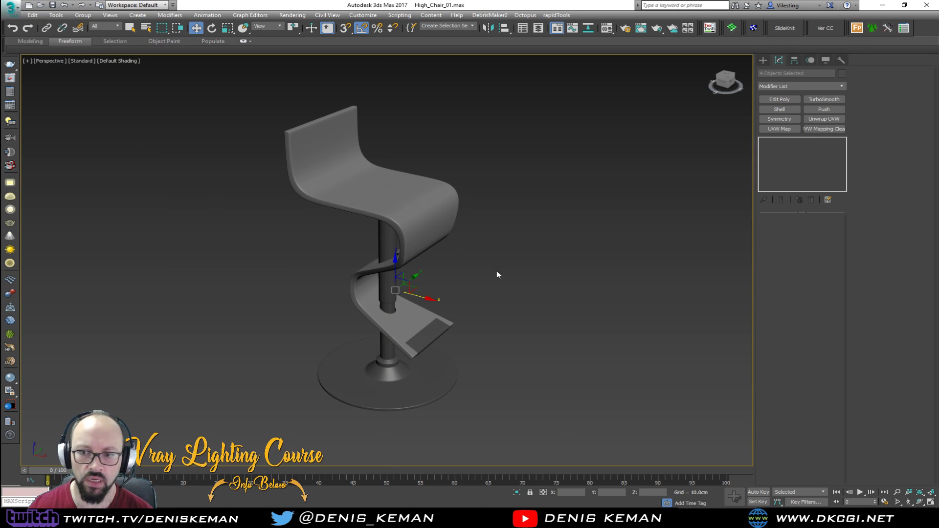
Unhide all objects and delete the old high chair standing beside the café building.
{"action": "middle_click_drag", "start_coordinate": [274, 282], "coordinate": [319, 299]}
{"action": "right_click", "coordinate": [321, 301]}
{"action": "left_click", "coordinate": [349, 263]}
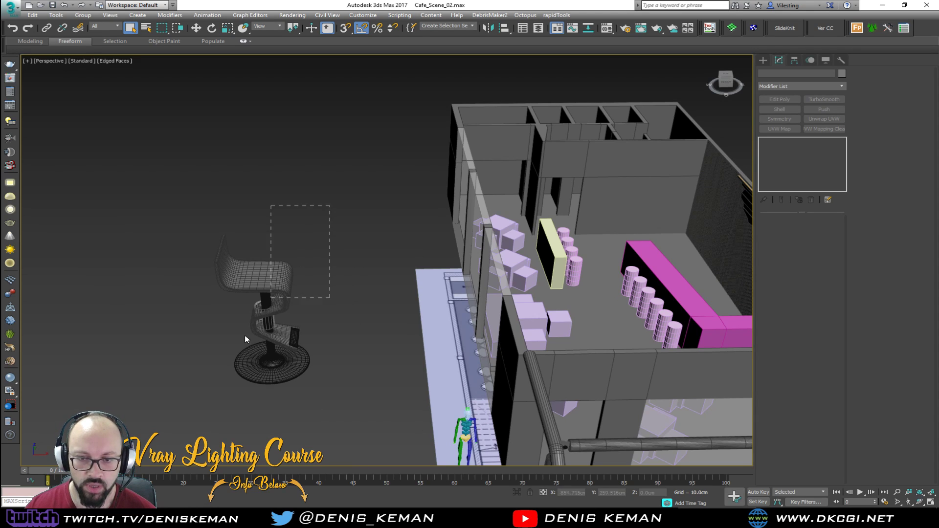
{"action": "left_click_drag", "start_coordinate": [263, 310], "coordinate": [268, 349]}
{"action": "key", "text": "Delete"}
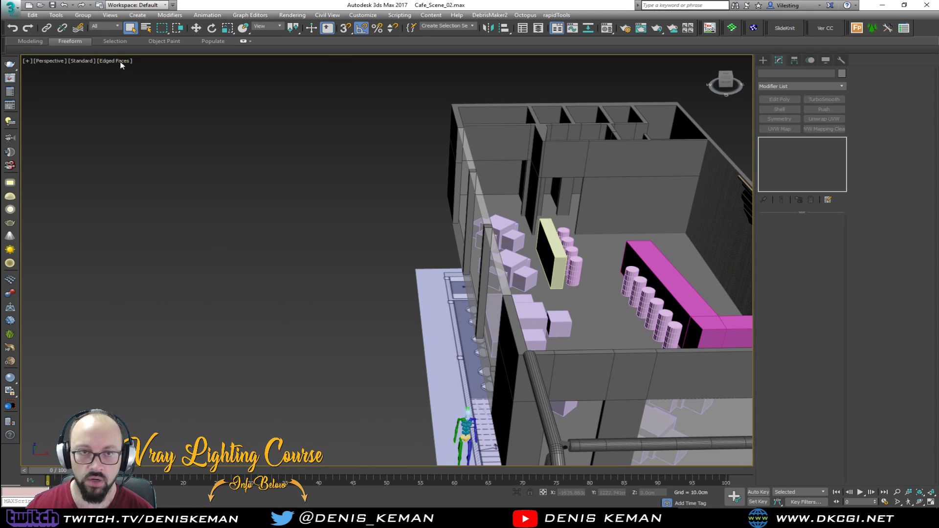
Merge the cleaned-up high chair model into the café scene and place it on the floor inside the building.
{"action": "left_click", "coordinate": [12, 9]}
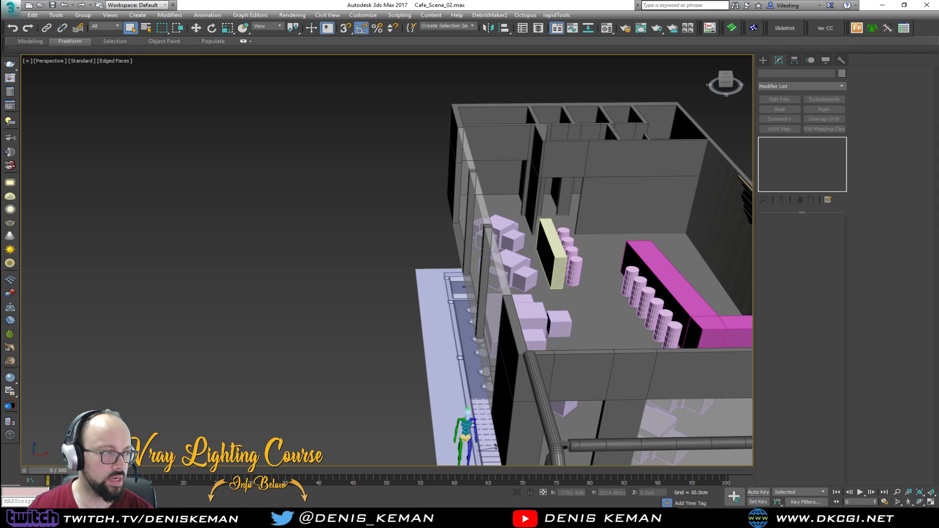
{"action": "left_click_drag", "start_coordinate": [103, 299], "coordinate": [242, 305]}
{"action": "left_click", "coordinate": [272, 319]}
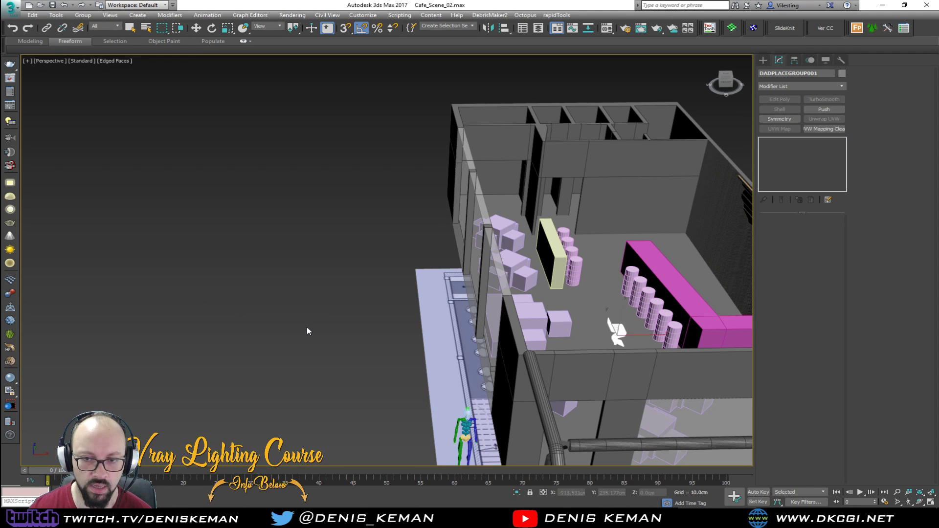
{"action": "left_click", "coordinate": [336, 317]}
{"action": "key", "text": "z"}
{"action": "scroll", "coordinate": [344, 341], "scroll_direction": "down", "scroll_amount": 5}
{"action": "middle_click_drag", "start_coordinate": [344, 342], "coordinate": [264, 327], "text": "alt"}
Move the chair beside the first cylinder placeholder at the pale yellow partition, with its round base resting on the floor.
{"action": "left_click_drag", "start_coordinate": [264, 326], "coordinate": [649, 326]}
{"action": "key", "text": "z"}
{"action": "middle_click_drag", "start_coordinate": [543, 345], "coordinate": [397, 294], "text": "alt"}
{"action": "left_click_drag", "start_coordinate": [397, 293], "coordinate": [413, 244]}
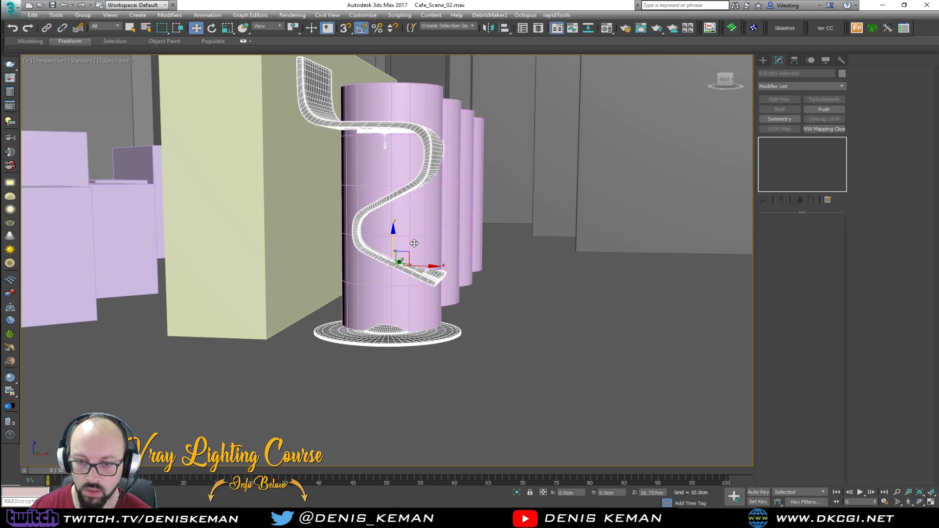
{"action": "middle_click_drag", "start_coordinate": [413, 244], "coordinate": [342, 345]}
{"action": "left_click_drag", "start_coordinate": [419, 334], "coordinate": [301, 348]}
Attach the chair's upper support column to its base and lower pole as one Editable Poly.
{"action": "left_click", "coordinate": [303, 412]}
{"action": "scroll", "coordinate": [287, 389], "scroll_direction": "up", "scroll_amount": 5}
{"action": "key", "text": "F4"}
{"action": "middle_click_drag", "start_coordinate": [245, 356], "coordinate": [326, 388], "text": "alt"}
{"action": "key", "text": "F4"}
{"action": "left_click", "coordinate": [871, 138]}
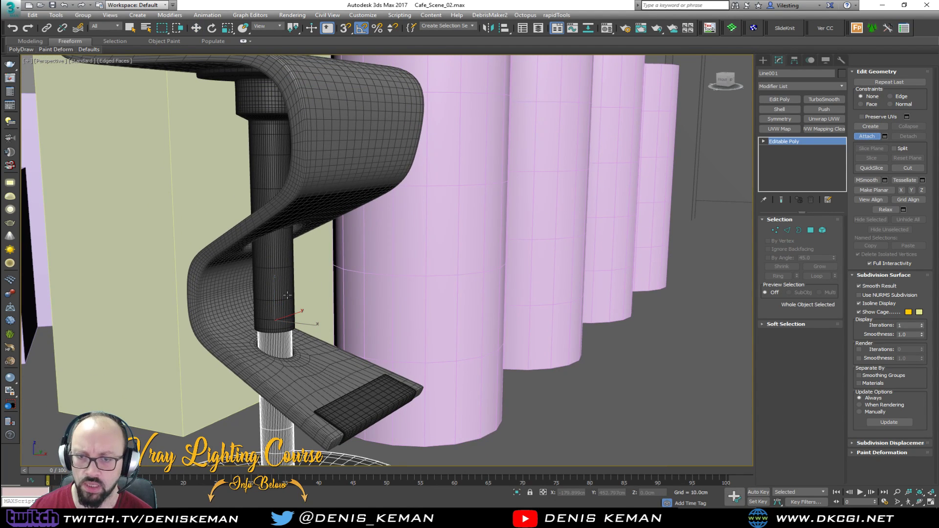
{"action": "left_click", "coordinate": [287, 294]}
{"action": "key", "text": "w"}
{"action": "middle_click_drag", "start_coordinate": [292, 323], "coordinate": [296, 325], "text": "alt"}
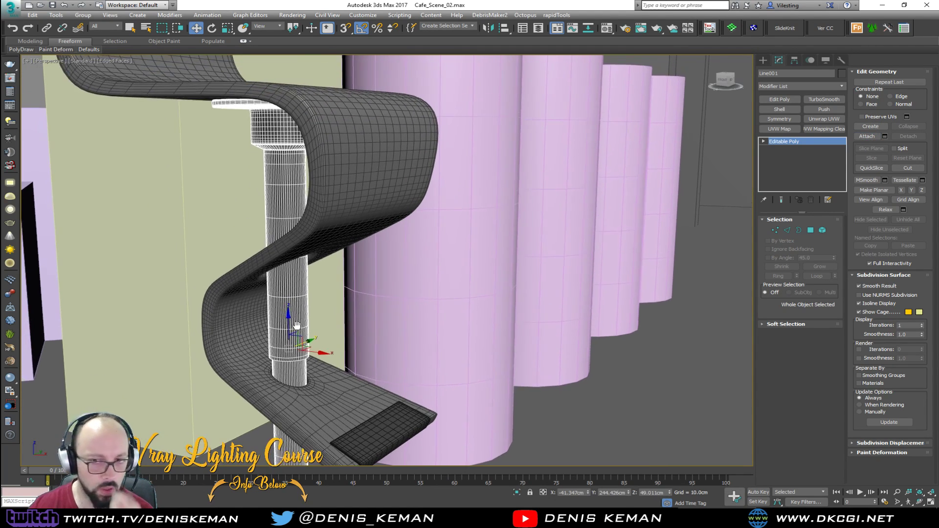
Rename the combined base and column High_Chair_Base and the curved seat High_Chair_Seat.
{"action": "left_click", "coordinate": [792, 73]}
{"action": "type", "text": "High_Chair_Base"}
{"action": "key", "text": "Return"}
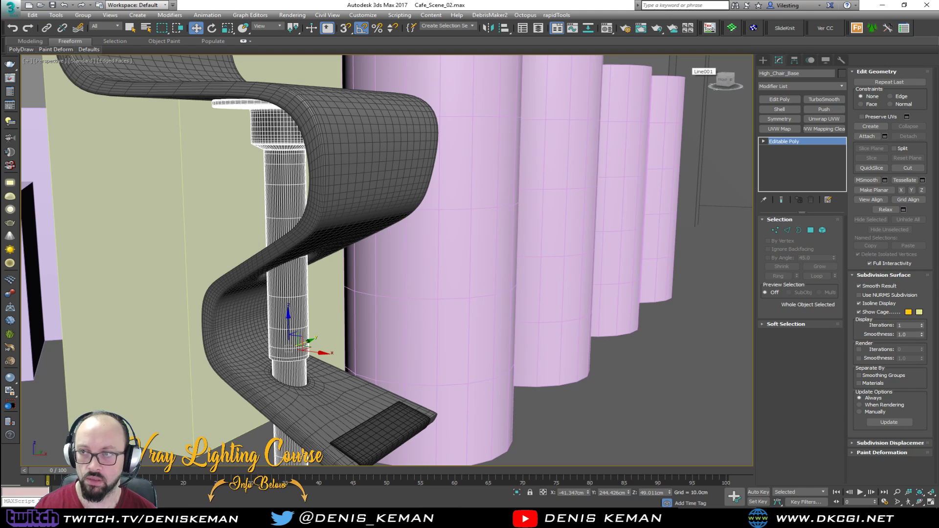
{"action": "left_click", "coordinate": [393, 140]}
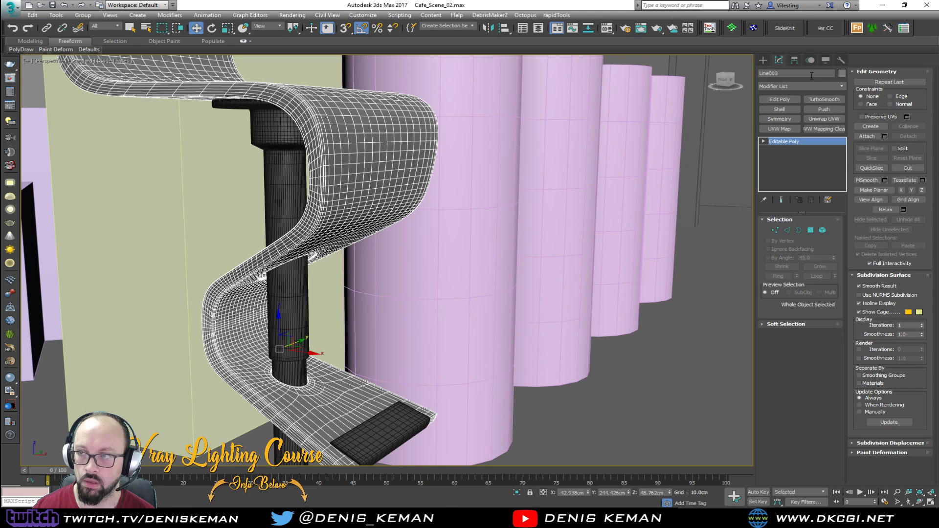
{"action": "type", "text": "High_Chaior_"}
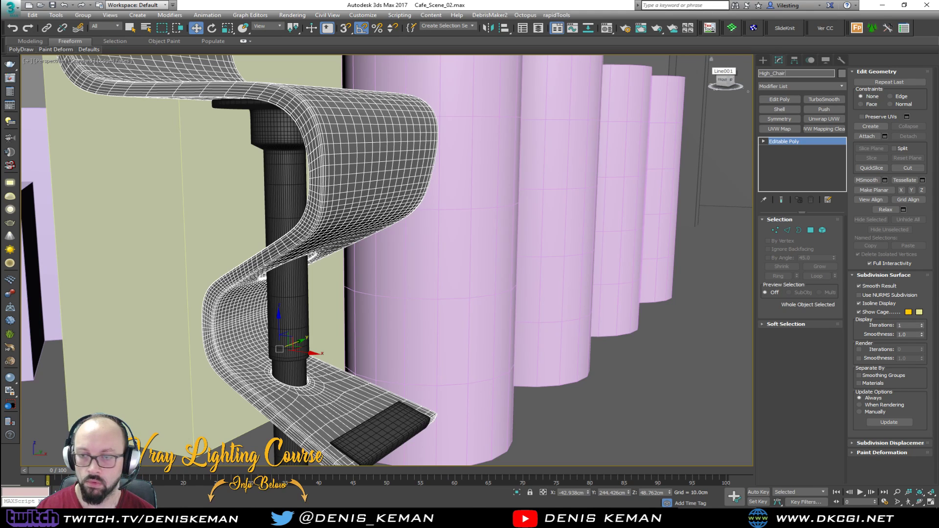
{"action": "type", "text": "Seat"}
{"action": "key", "text": "Return"}
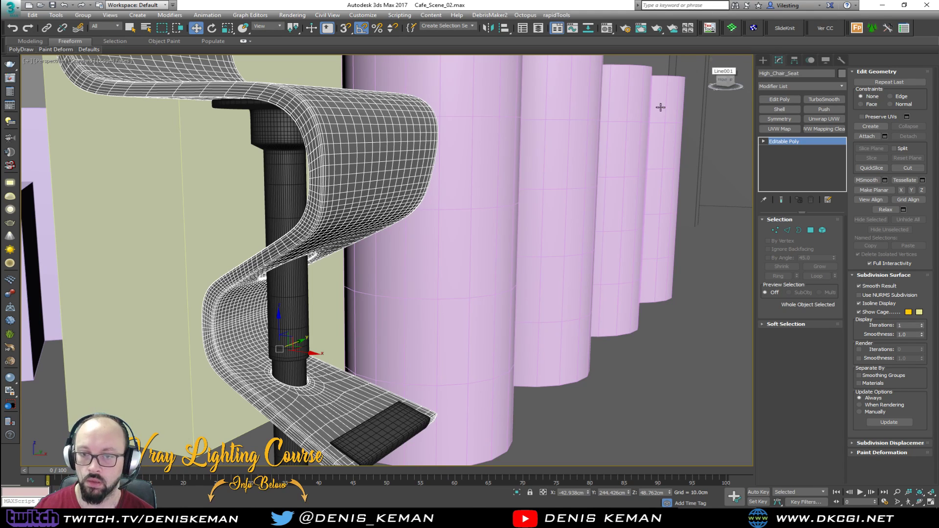
Rename the small footrest plate at the seat's lower end High_Chair_Seat_Metal.
{"action": "left_click", "coordinate": [358, 435]}
{"action": "left_click_drag", "start_coordinate": [802, 74], "coordinate": [693, 68]}
{"action": "type", "text": "High"}
{"action": "key", "text": "BackSpace"}
{"action": "key", "text": "BackSpace"}
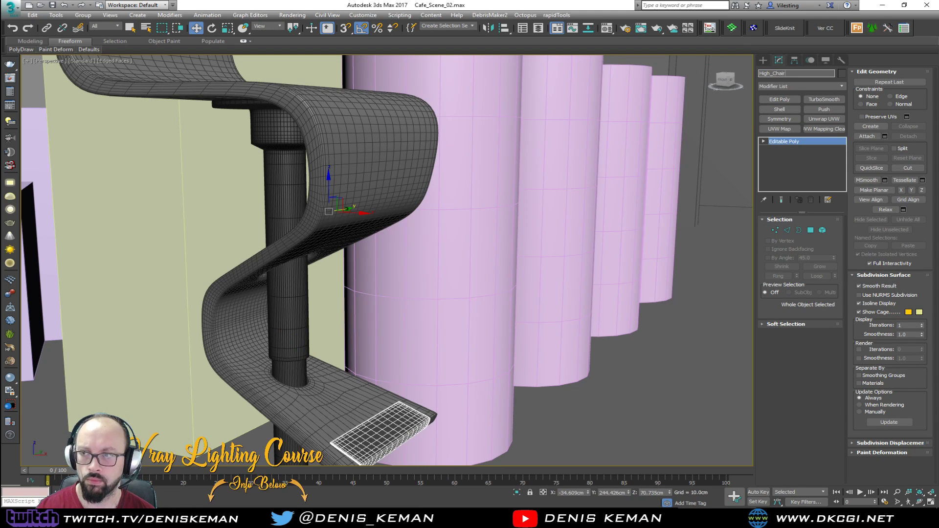
{"action": "key", "text": "BackSpace"}
{"action": "key", "text": "BackSpace"}
{"action": "key", "text": "BackSpace"}
{"action": "type", "text": "tal"}
{"action": "key", "text": "Return"}
Group the chair's base, seat and metal plate as High_Chair and save the scene.
{"action": "scroll", "coordinate": [333, 288], "scroll_direction": "down", "scroll_amount": 6}
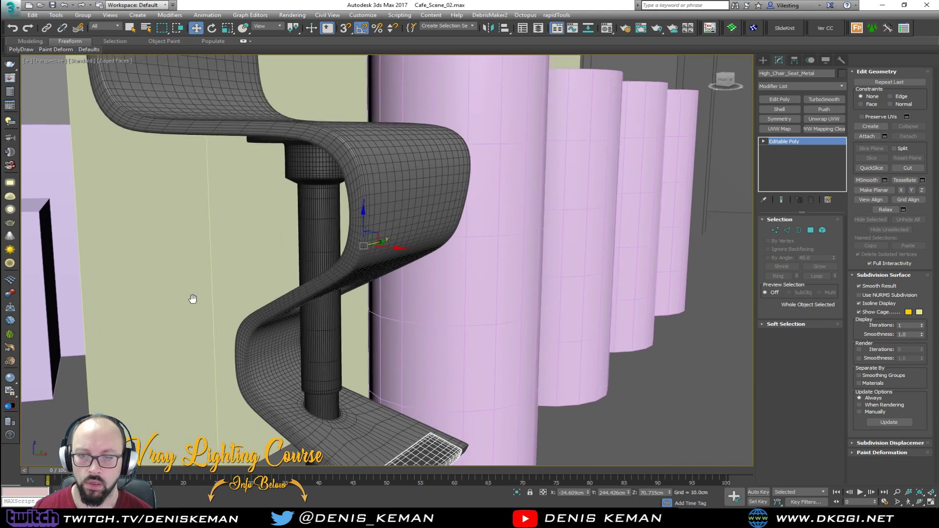
{"action": "left_click", "coordinate": [245, 340]}
{"action": "left_click", "coordinate": [266, 275], "text": "ctrl"}
{"action": "left_click", "coordinate": [272, 371], "text": "ctrl"}
{"action": "middle_click_drag", "start_coordinate": [271, 371], "coordinate": [261, 391], "text": "alt"}
{"action": "left_click", "coordinate": [84, 15]}
{"action": "left_click", "coordinate": [96, 28]}
{"action": "type", "text": "High_Chair"}
{"action": "key", "text": "Return"}
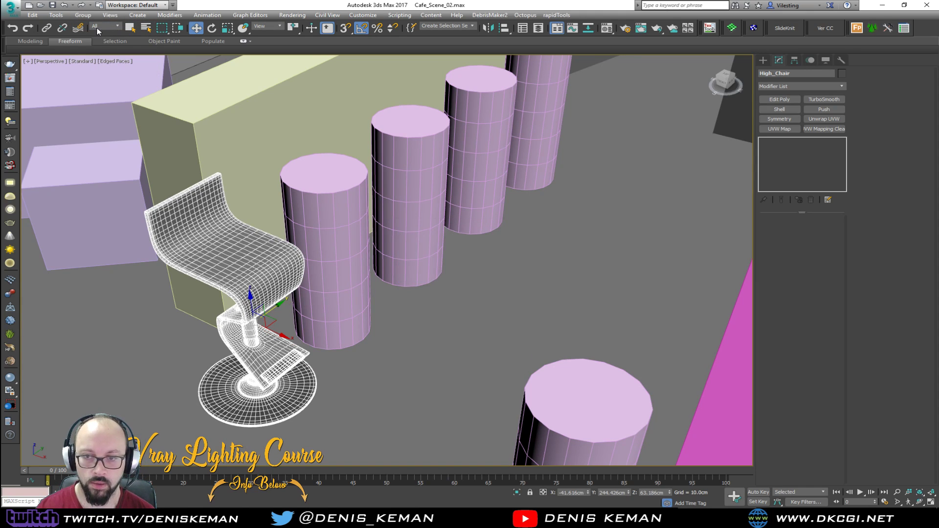
{"action": "middle_click_drag", "start_coordinate": [294, 254], "coordinate": [291, 278], "text": "alt"}
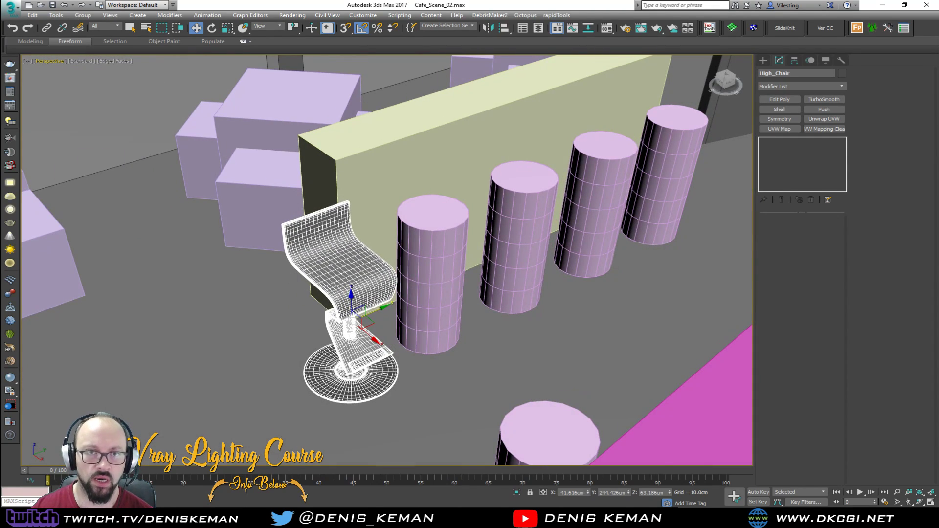
{"action": "left_click", "coordinate": [11, 8]}
{"action": "left_click", "coordinate": [28, 83]}
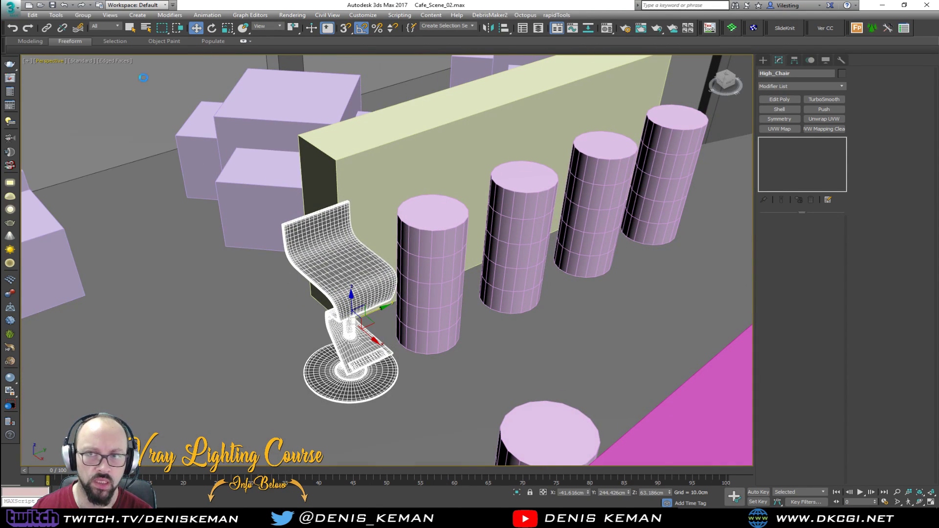
Create a new layer named High_Chairs containing the High_Chair group and its parts, and close the layer list.
{"action": "left_click", "coordinate": [539, 28]}
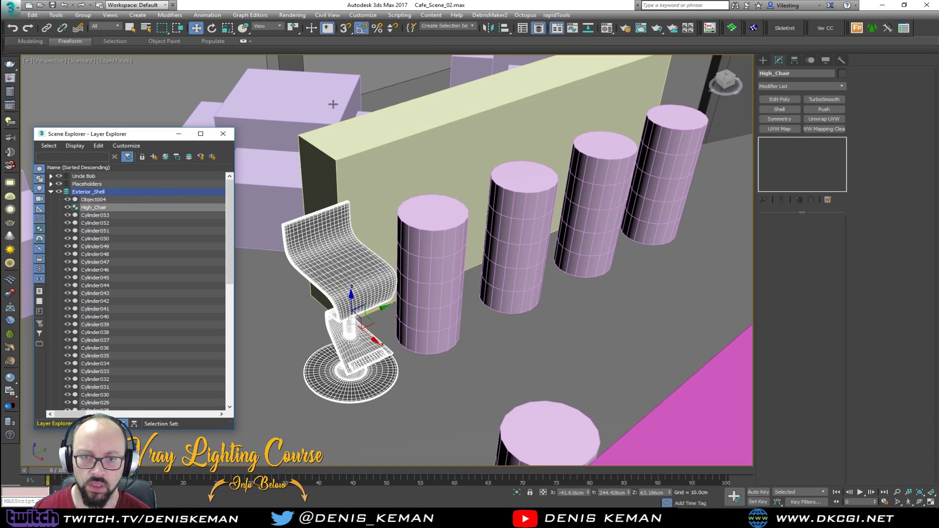
{"action": "left_click", "coordinate": [154, 157]}
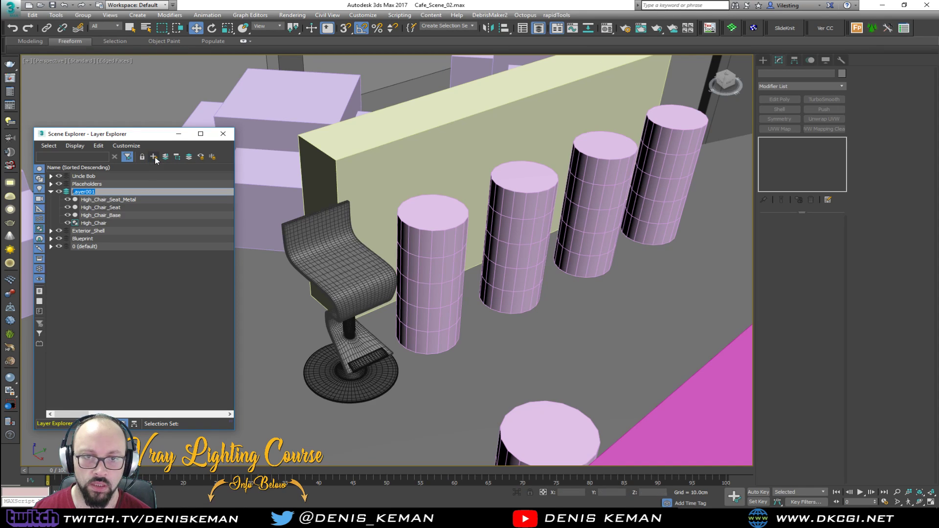
{"action": "type", "text": "High_"}
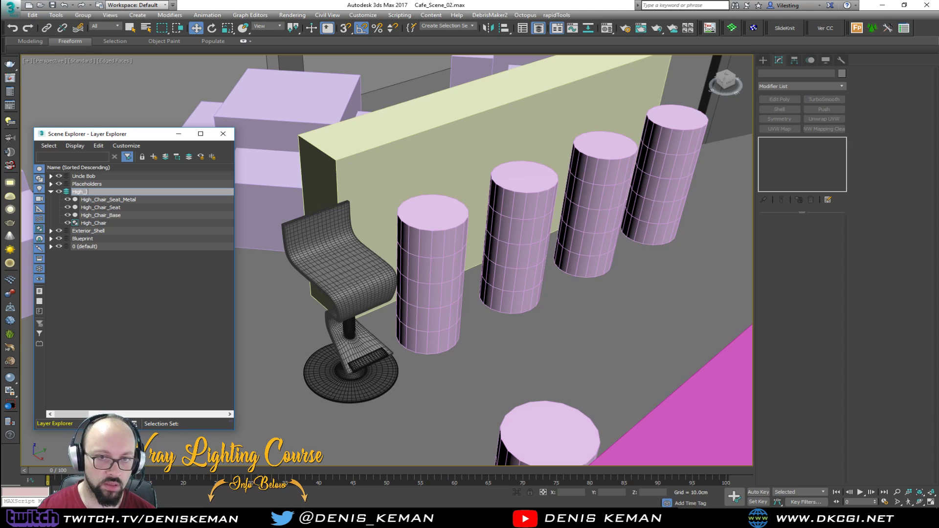
{"action": "type", "text": "Chairs"}
{"action": "key", "text": "Return"}
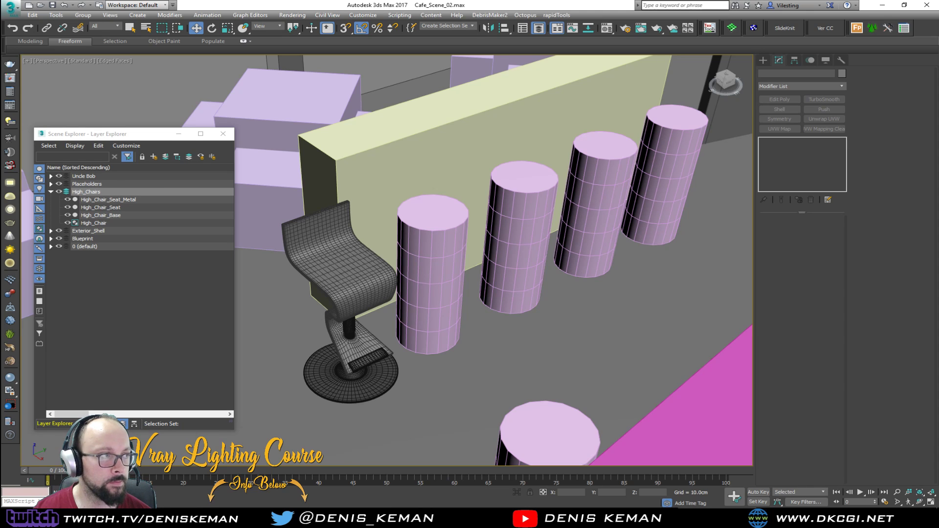
{"action": "left_click", "coordinate": [223, 133]}
Clone the High_Chair group three times in an evenly spaced row along the Y axis, away from the placeholders.
{"action": "left_click", "coordinate": [356, 290]}
{"action": "scroll", "coordinate": [396, 316], "scroll_direction": "up", "scroll_amount": 3}
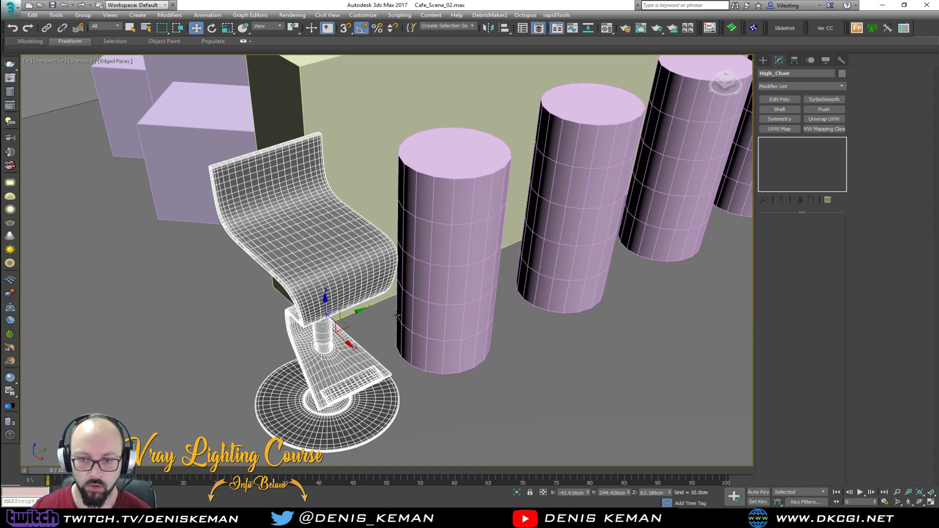
{"action": "scroll", "coordinate": [397, 315], "scroll_direction": "down", "scroll_amount": 3}
{"action": "middle_click_drag", "start_coordinate": [351, 336], "coordinate": [341, 356], "text": "alt"}
{"action": "middle_click_drag", "start_coordinate": [381, 319], "coordinate": [421, 261]}
{"action": "scroll", "coordinate": [446, 222], "scroll_direction": "down", "scroll_amount": 3}
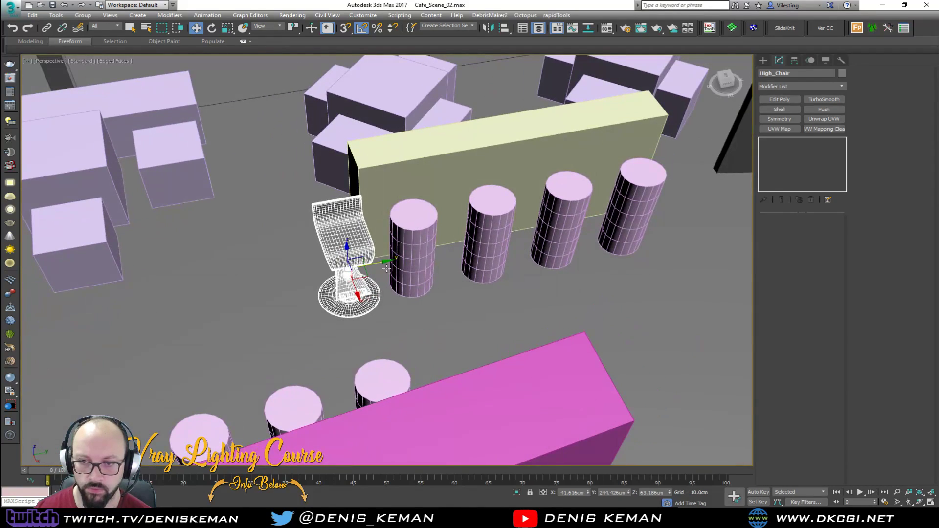
{"action": "left_click_drag", "start_coordinate": [387, 268], "coordinate": [322, 282], "text": "shift"}
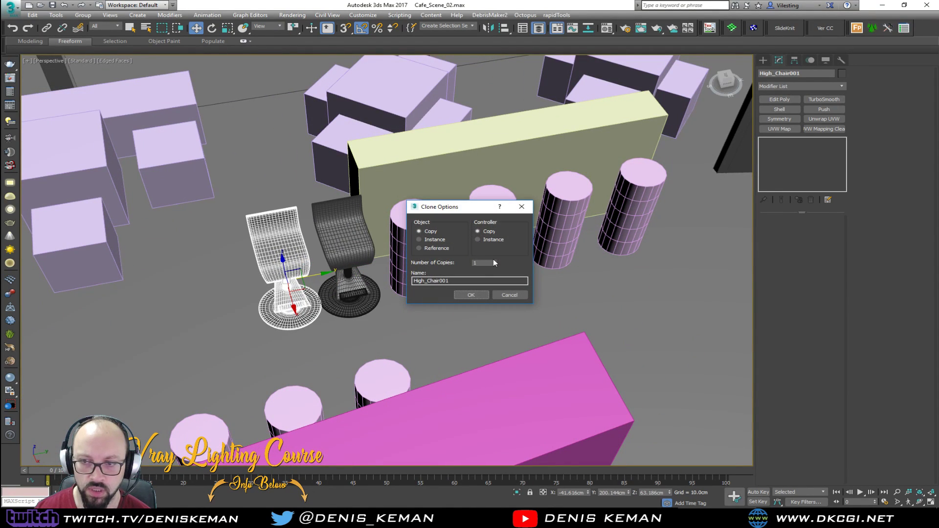
{"action": "left_click", "coordinate": [471, 295]}
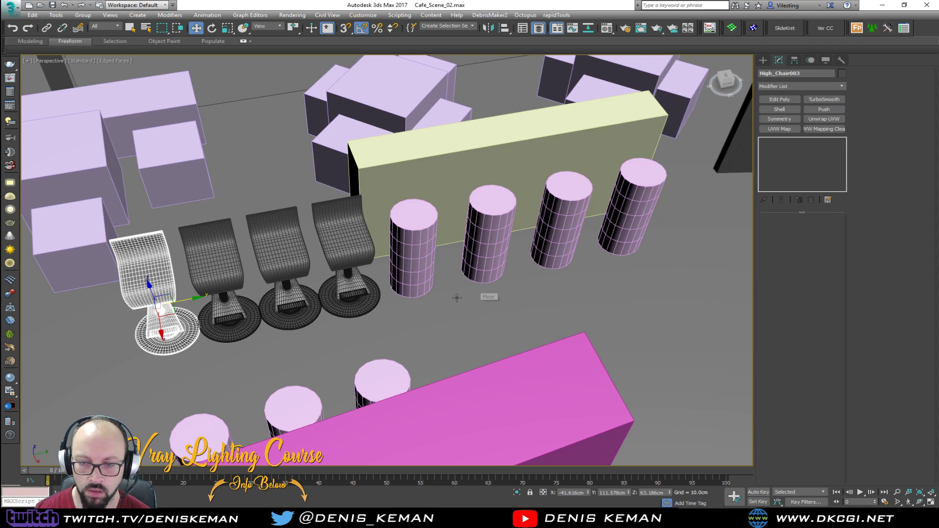
Align the original chair and High_Chair001 with the first two cylinder placeholders, center to center in Y position only.
{"action": "left_click", "coordinate": [351, 292]}
{"action": "key", "text": "alt+a"}
{"action": "left_click", "coordinate": [415, 279]}
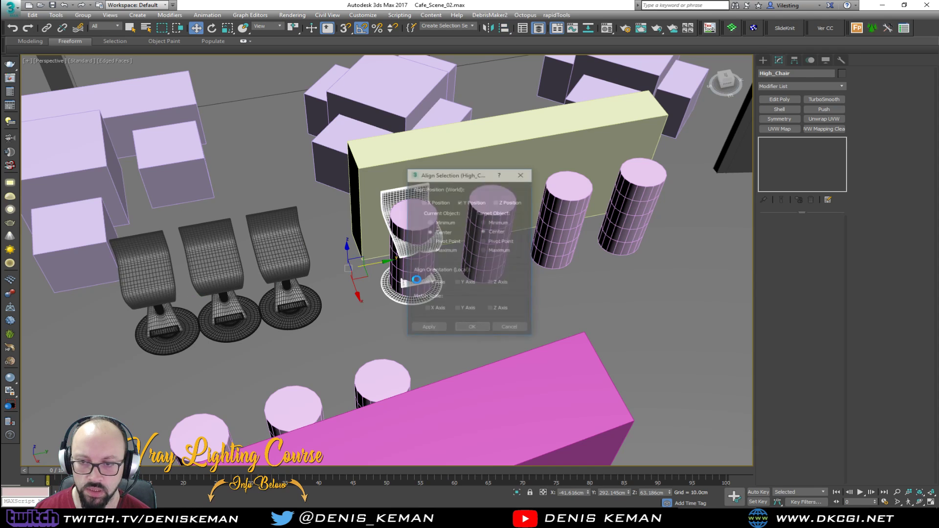
{"action": "left_click", "coordinate": [472, 329]}
{"action": "left_click", "coordinate": [279, 254]}
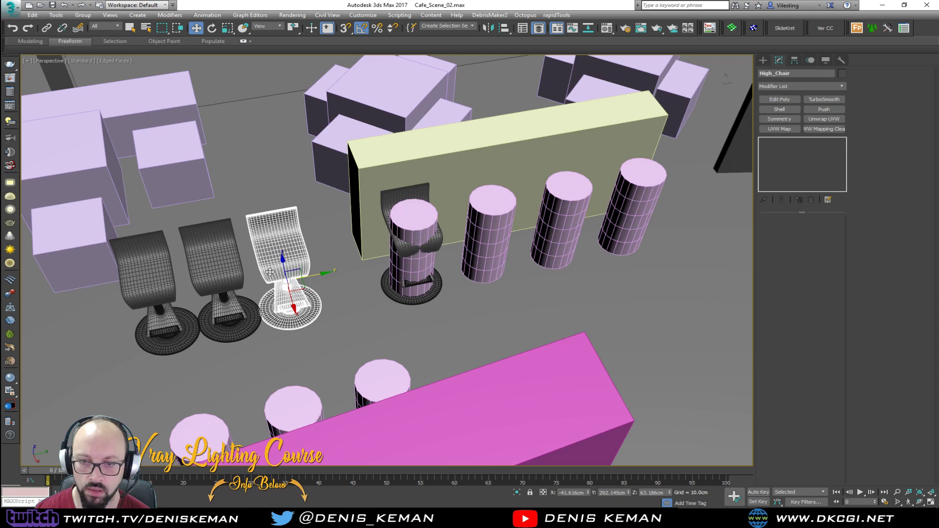
{"action": "key", "text": "alt+a"}
{"action": "left_click", "coordinate": [497, 252]}
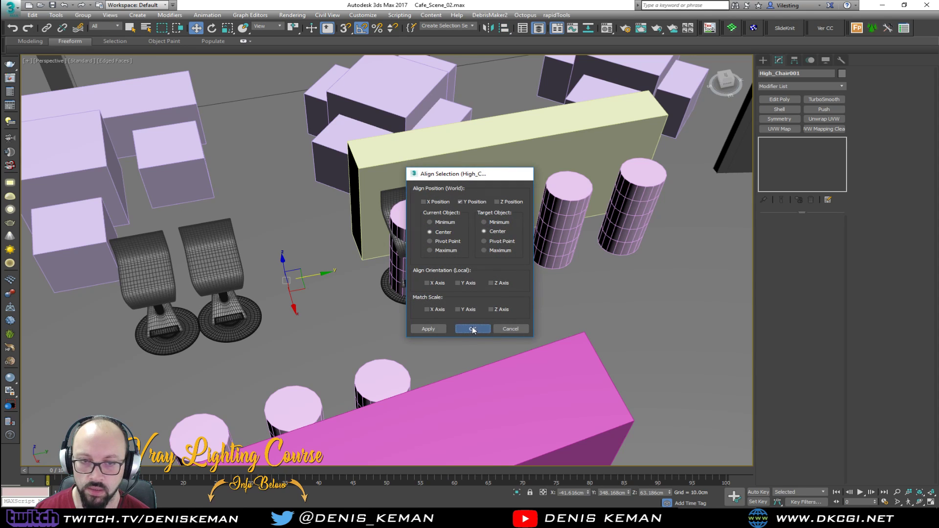
{"action": "left_click", "coordinate": [472, 328]}
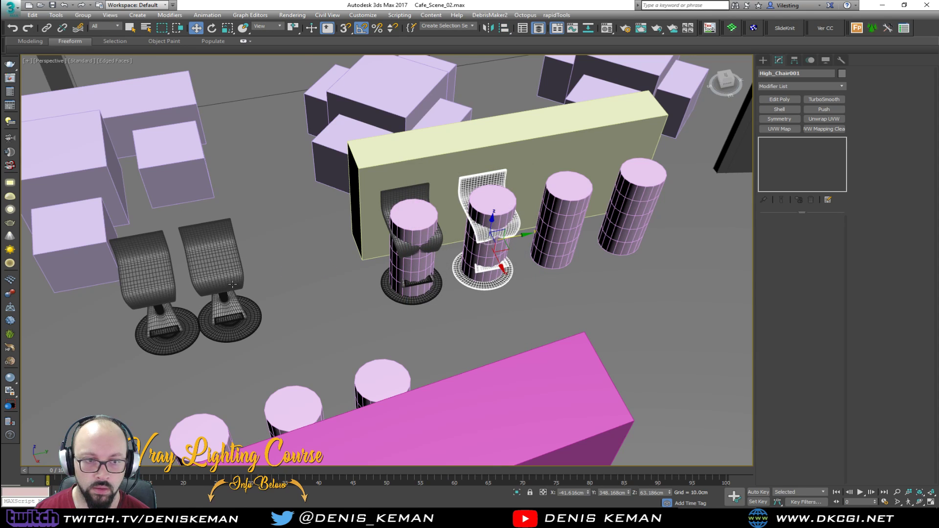
Align High_Chair002 and High_Chair003 with the last two cylinder placeholders at the partition, center to center in Y position.
{"action": "left_click", "coordinate": [229, 292]}
{"action": "key", "text": "alt+a"}
{"action": "left_click", "coordinate": [563, 225]}
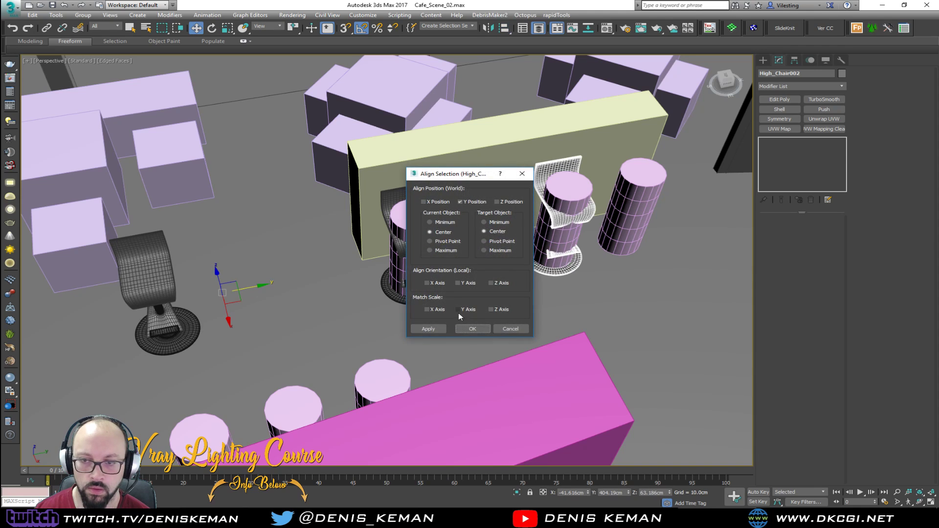
{"action": "left_click", "coordinate": [472, 327]}
{"action": "left_click", "coordinate": [146, 280]}
{"action": "key", "text": "alt+a"}
{"action": "left_click", "coordinate": [631, 215]}
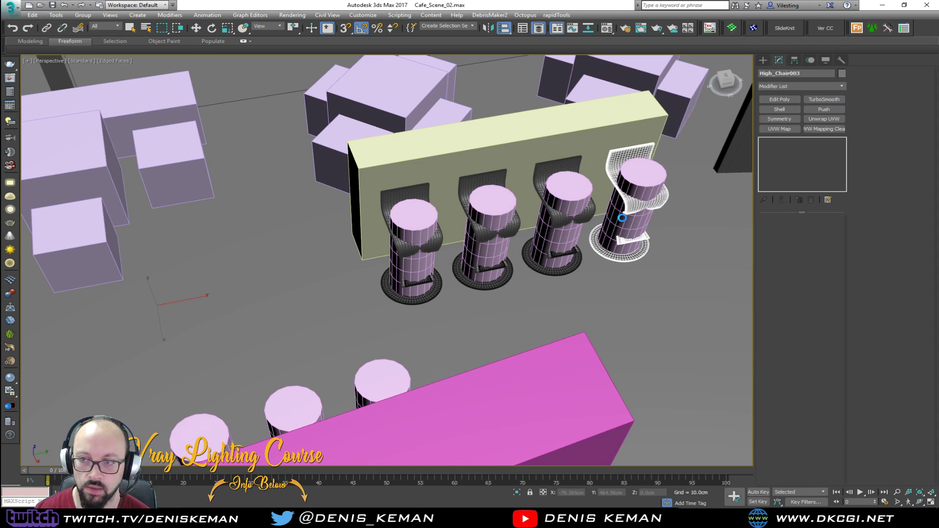
{"action": "left_click", "coordinate": [481, 327]}
Delete the four cylinder placeholders standing inside the new chairs at the partition.
{"action": "left_click", "coordinate": [426, 226]}
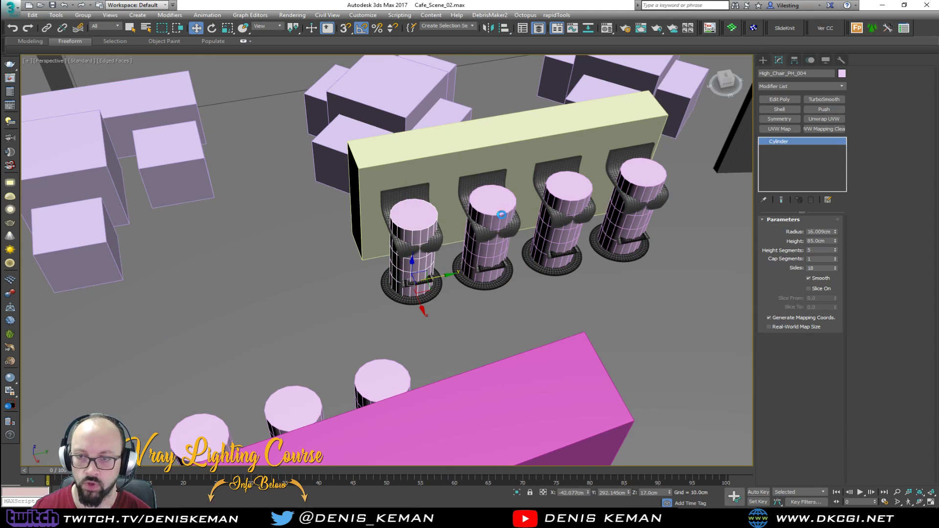
{"action": "key", "text": "Delete"}
{"action": "left_click", "coordinate": [503, 216]}
{"action": "key", "text": "Delete"}
{"action": "left_click", "coordinate": [548, 202]}
{"action": "key", "text": "Delete"}
{"action": "left_click", "coordinate": [624, 194]}
{"action": "key", "text": "Delete"}
Rotate the first two chairs around their vertical axes to slightly different angles so their seats face the partition.
{"action": "middle_click_drag", "start_coordinate": [611, 194], "coordinate": [341, 251]}
{"action": "scroll", "coordinate": [292, 263], "scroll_direction": "down", "scroll_amount": 2}
{"action": "scroll", "coordinate": [301, 338], "scroll_direction": "up", "scroll_amount": 4}
{"action": "left_click", "coordinate": [300, 340]}
{"action": "key", "text": "e"}
{"action": "left_click_drag", "start_coordinate": [301, 353], "coordinate": [226, 418]}
{"action": "middle_click_drag", "start_coordinate": [225, 418], "coordinate": [93, 411], "text": "alt"}
{"action": "left_click", "coordinate": [323, 312]}
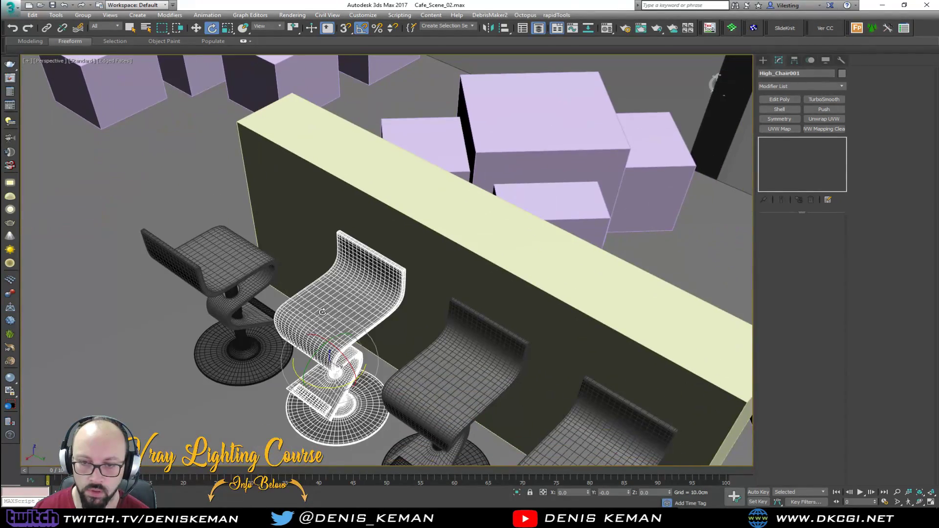
{"action": "left_click_drag", "start_coordinate": [347, 375], "coordinate": [291, 396]}
Rotate the remaining two chairs around their vertical axes toward the partition, each at a slightly different angle.
{"action": "middle_click_drag", "start_coordinate": [291, 395], "coordinate": [348, 296], "text": "alt"}
{"action": "left_click", "coordinate": [346, 299]}
{"action": "left_click_drag", "start_coordinate": [322, 306], "coordinate": [227, 328]}
{"action": "middle_click_drag", "start_coordinate": [227, 329], "coordinate": [349, 291], "text": "alt"}
{"action": "left_click", "coordinate": [338, 223]}
{"action": "left_click_drag", "start_coordinate": [354, 262], "coordinate": [273, 277]}
{"action": "middle_click_drag", "start_coordinate": [272, 277], "coordinate": [308, 212], "text": "alt"}
Move all four chairs together about 6.5 cm along X, closer to the pale yellow partition.
{"action": "left_click", "coordinate": [328, 225], "text": "ctrl"}
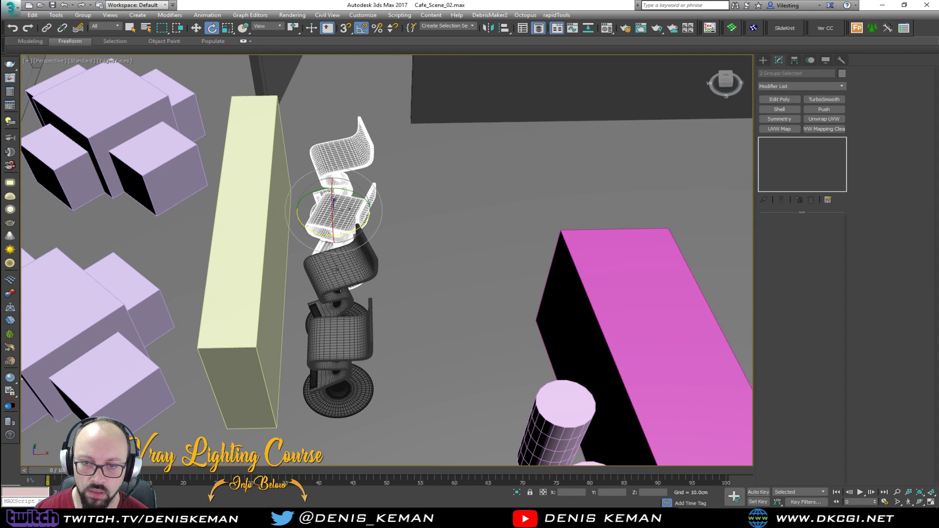
{"action": "left_click", "coordinate": [329, 271], "text": "ctrl"}
{"action": "left_click", "coordinate": [330, 333], "text": "ctrl"}
{"action": "key", "text": "w"}
{"action": "left_click_drag", "start_coordinate": [359, 267], "coordinate": [337, 267]}
{"action": "scroll", "coordinate": [352, 265], "scroll_direction": "down", "scroll_amount": 3}
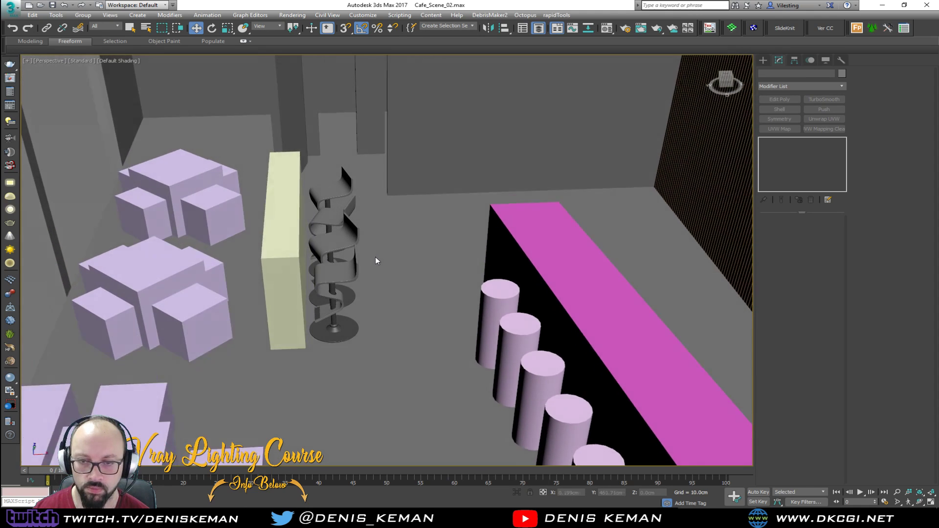
Isolate the nearest high chair at the partition and choose the last material sample slot, Material #24, in the Material Editor.
{"action": "scroll", "coordinate": [375, 256], "scroll_direction": "up", "scroll_amount": 5}
{"action": "left_click", "coordinate": [362, 321]}
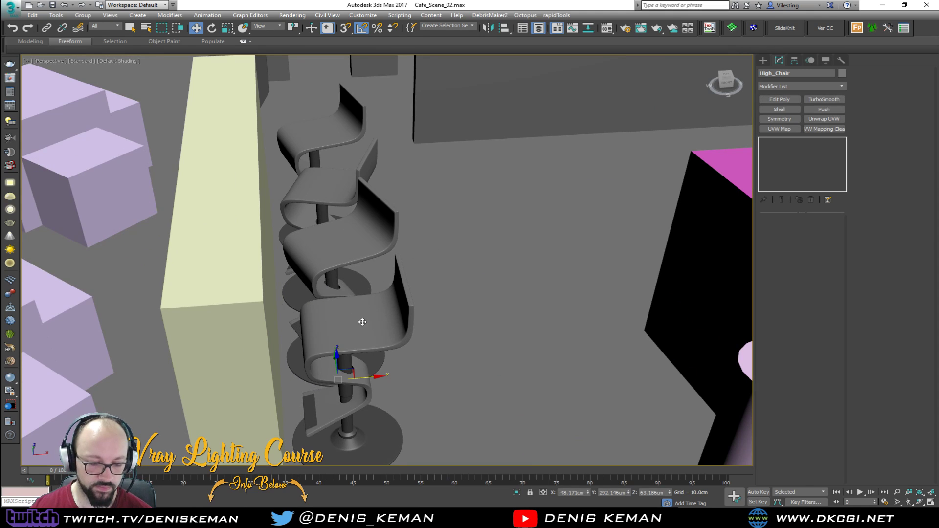
{"action": "key", "text": "m"}
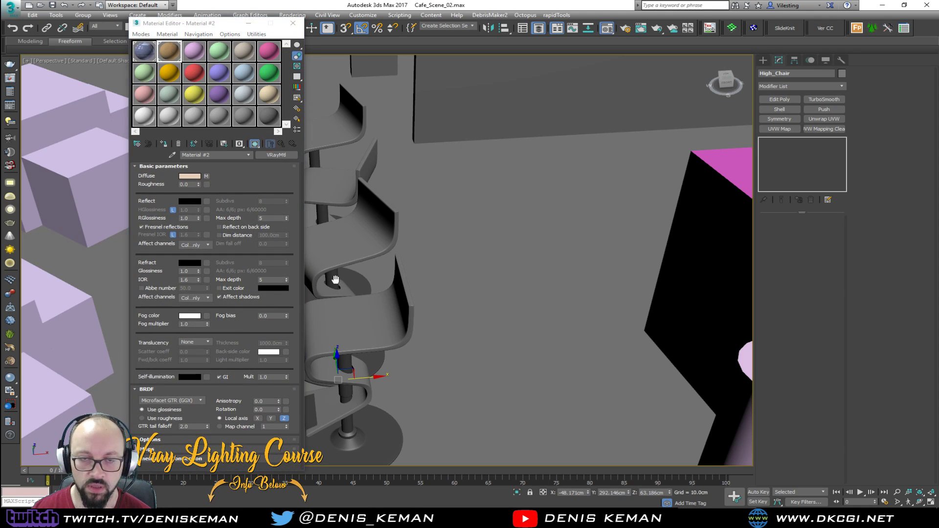
{"action": "scroll", "coordinate": [391, 235], "scroll_direction": "up", "scroll_amount": 3}
{"action": "scroll", "coordinate": [424, 269], "scroll_direction": "up", "scroll_amount": 2}
{"action": "scroll", "coordinate": [424, 269], "scroll_direction": "down", "scroll_amount": 4}
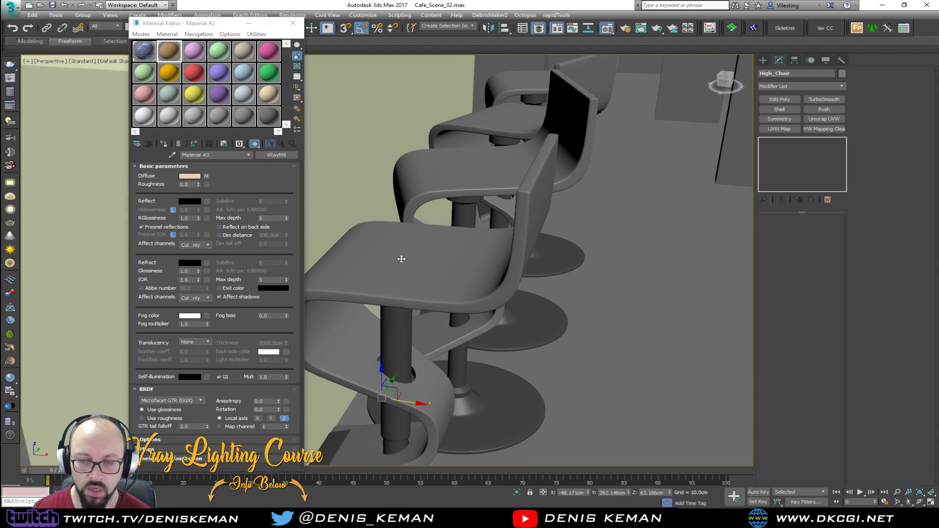
{"action": "mouse_move", "coordinate": [426, 297]}
{"action": "middle_mouse_down", "text": "alt"}
{"action": "mouse_move", "coordinate": [426, 283]}
{"action": "mouse_move", "coordinate": [431, 300]}
{"action": "middle_mouse_up", "text": "alt"}
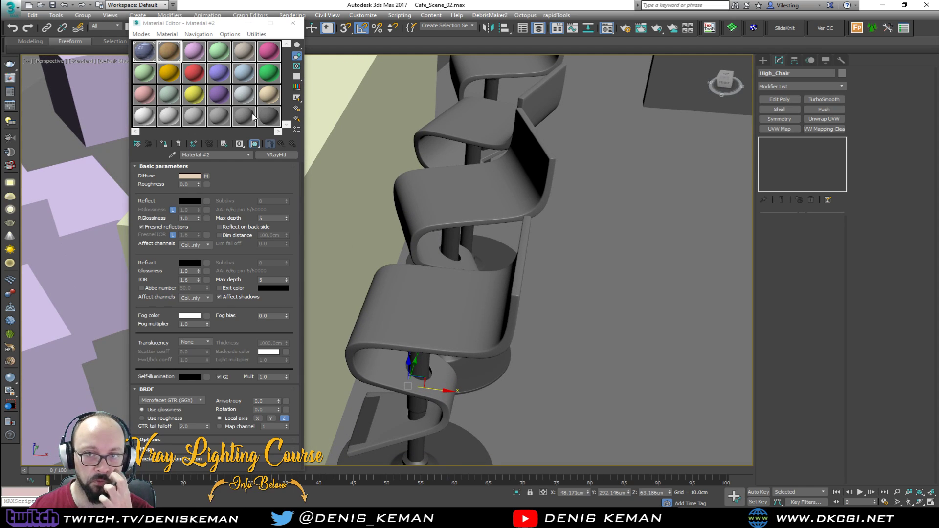
{"action": "left_click", "coordinate": [268, 116]}
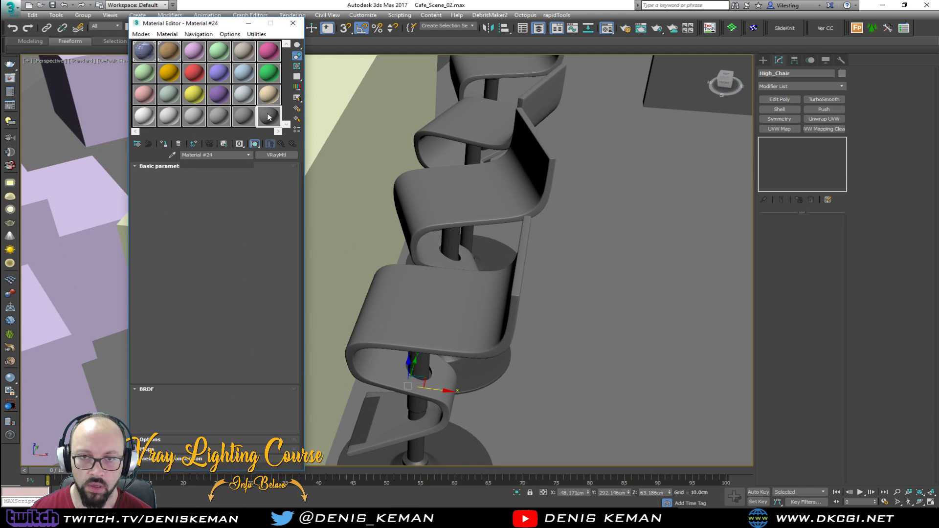
{"action": "key", "text": "alt+q"}
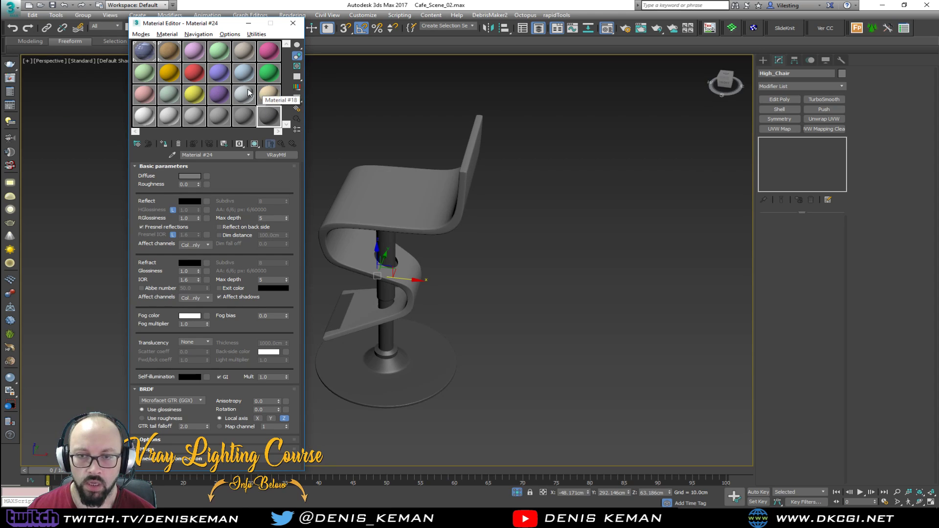
Open the isolated high chair's group so its individual parts can be edited.
{"action": "left_click", "coordinate": [78, 19]}
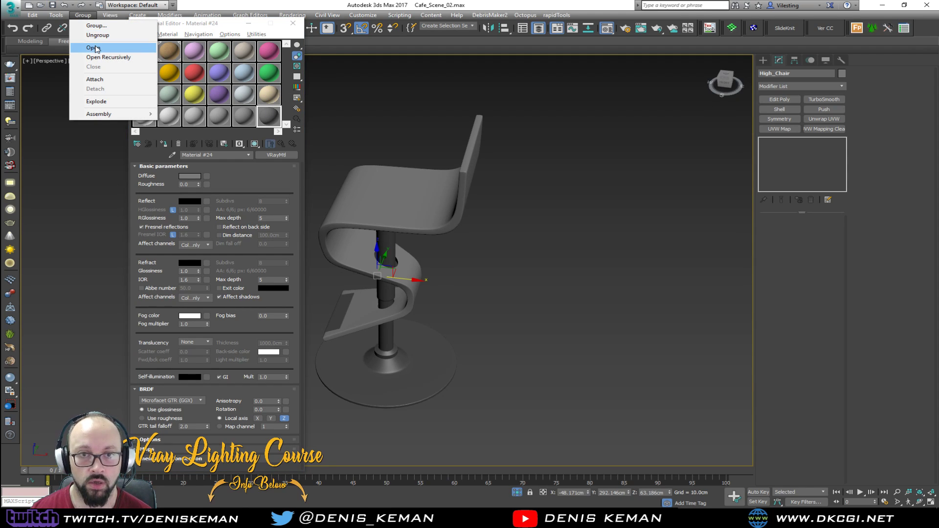
{"action": "left_click", "coordinate": [95, 35]}
{"action": "scroll", "coordinate": [453, 198], "scroll_direction": "up", "scroll_amount": 4}
{"action": "middle_click_drag", "start_coordinate": [453, 197], "coordinate": [477, 196], "text": "alt"}
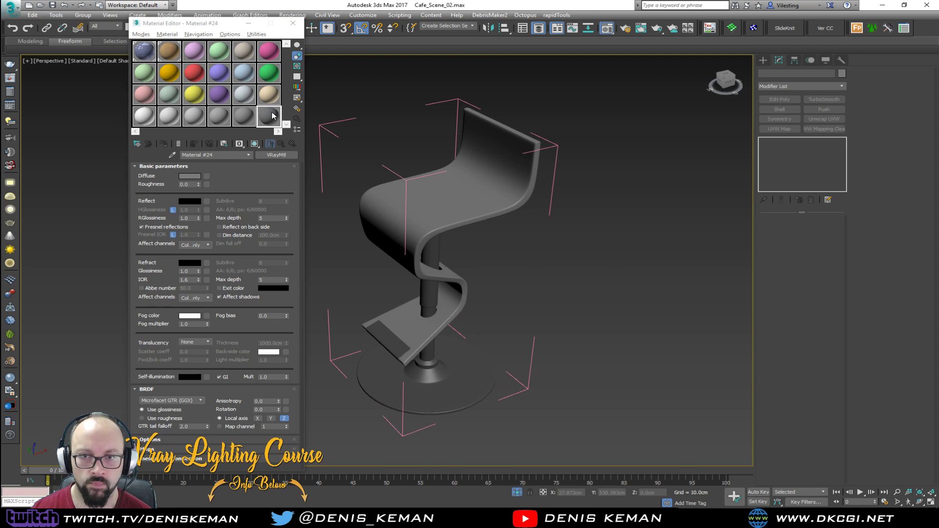
Select one side edge strip of the chair seat's polygons using a By Angle threshold of 10.
{"action": "left_click", "coordinate": [459, 198]}
{"action": "scroll", "coordinate": [462, 194], "scroll_direction": "up", "scroll_amount": 5}
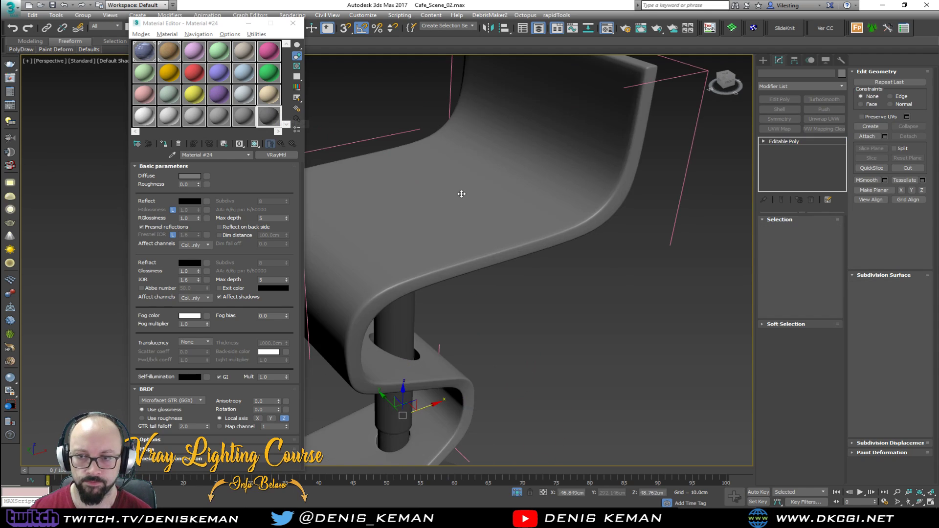
{"action": "key", "text": "F4"}
{"action": "key", "text": "4"}
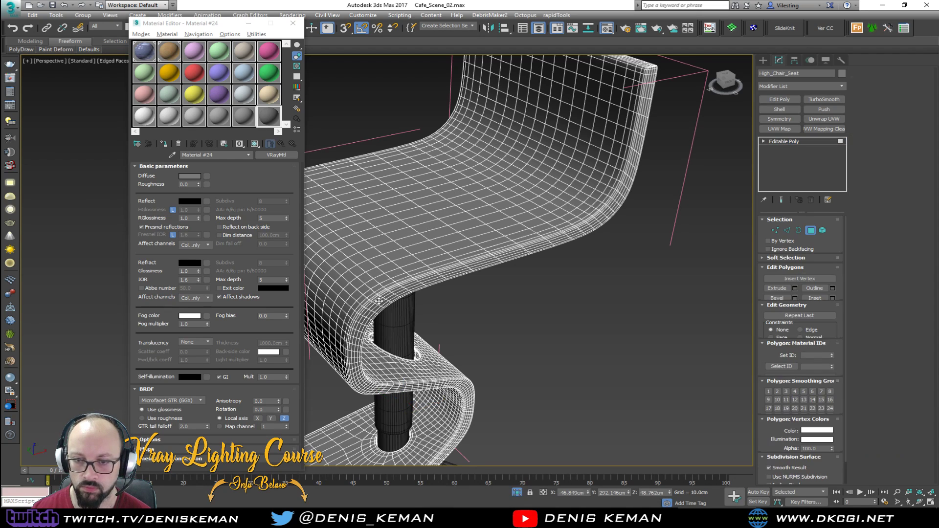
{"action": "left_click", "coordinate": [386, 284]}
{"action": "scroll", "coordinate": [415, 271], "scroll_direction": "up", "scroll_amount": 3}
{"action": "middle_click_drag", "start_coordinate": [415, 271], "coordinate": [754, 299], "text": "alt"}
{"action": "left_click", "coordinate": [768, 257]}
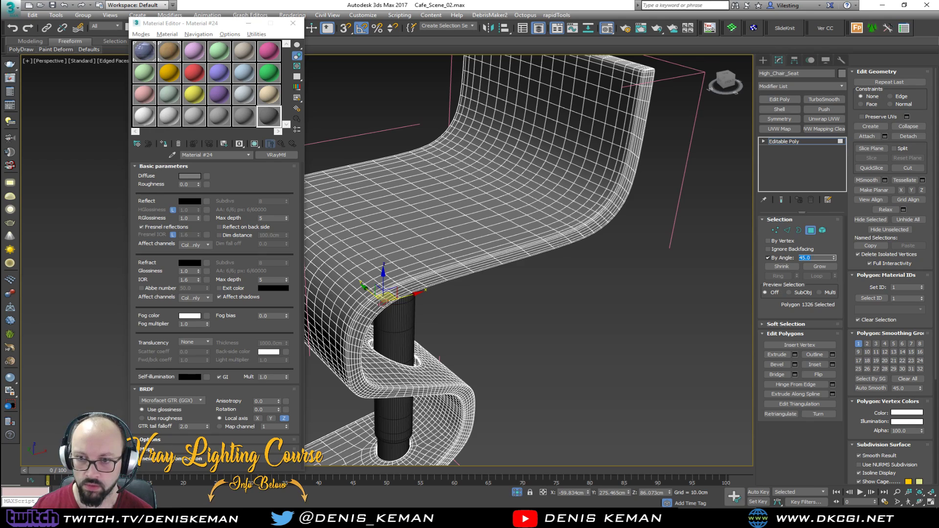
{"action": "left_click", "coordinate": [449, 274]}
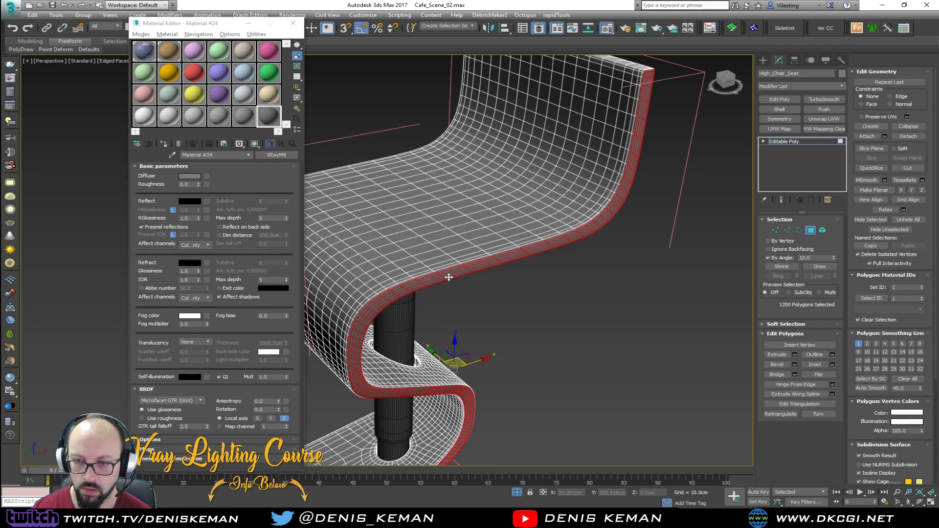
Add the seat's opposite edge strip to the polygon selection, assign material ID 2 to it all, and leave polygon editing.
{"action": "scroll", "coordinate": [447, 275], "scroll_direction": "up", "scroll_amount": 4}
{"action": "scroll", "coordinate": [447, 275], "scroll_direction": "down", "scroll_amount": 4}
{"action": "middle_click_drag", "start_coordinate": [469, 256], "coordinate": [518, 274], "text": "alt"}
{"action": "left_click", "coordinate": [469, 332], "text": "ctrl"}
{"action": "middle_click_drag", "start_coordinate": [482, 318], "coordinate": [353, 331], "text": "alt"}
{"action": "left_click", "coordinate": [900, 287]}
{"action": "type", "text": "2"}
{"action": "key", "text": "Return"}
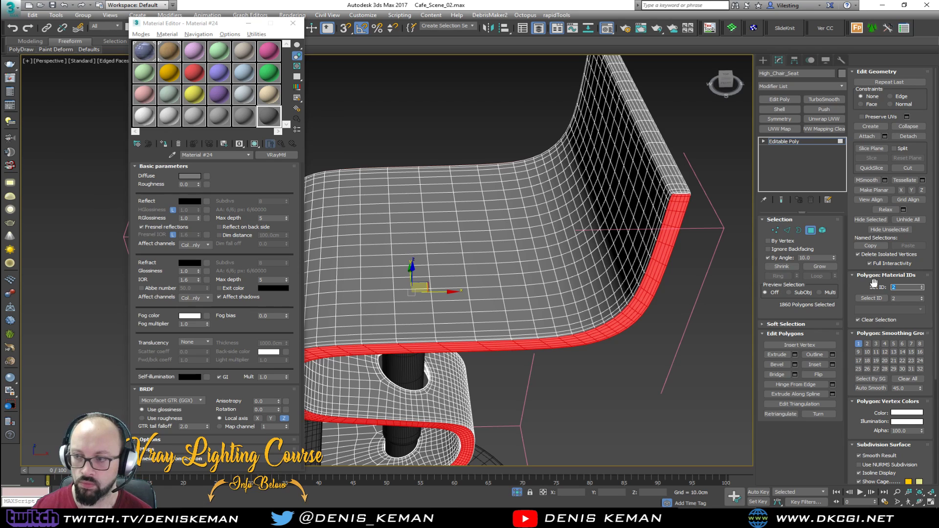
{"action": "left_click", "coordinate": [814, 231]}
{"action": "left_click", "coordinate": [713, 272]}
{"action": "key", "text": "F4"}
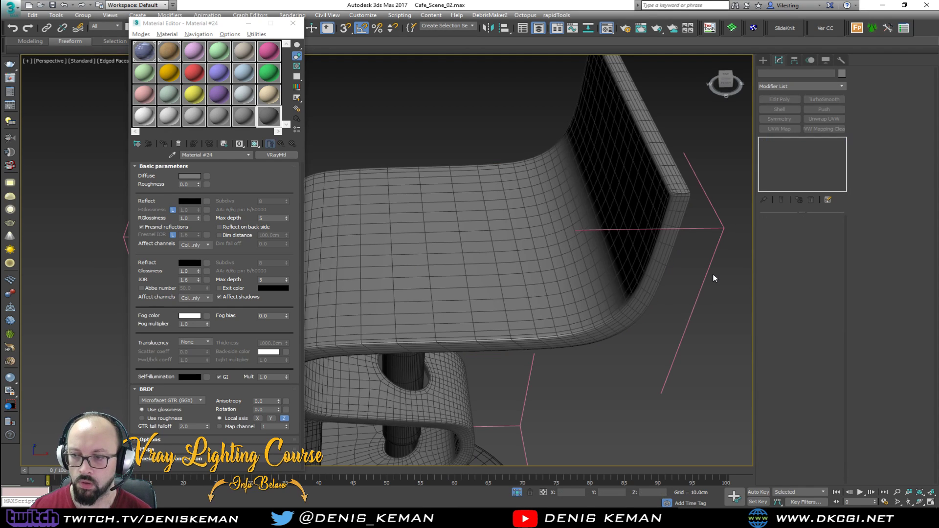
{"action": "middle_click_drag", "start_coordinate": [542, 305], "coordinate": [550, 250], "text": "alt"}
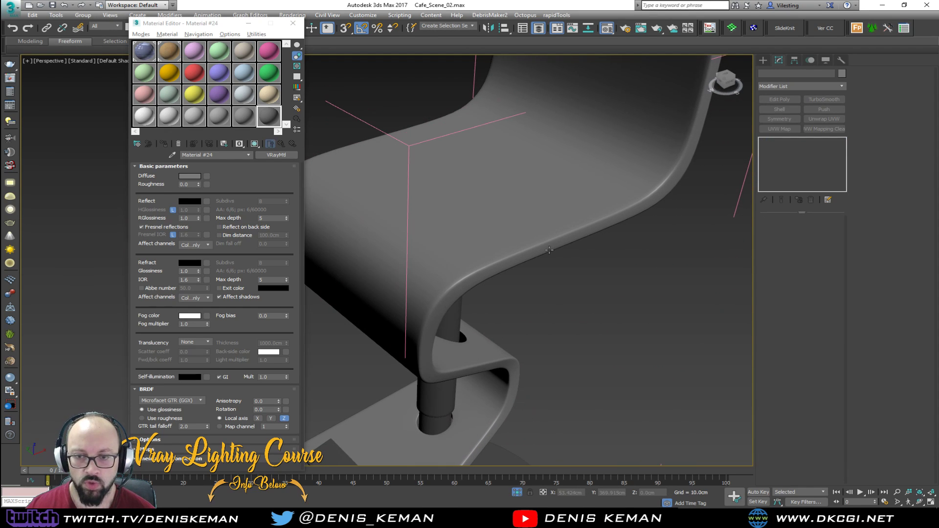
Convert Material #24 to a Multi/Sub-Object material, keeping the old material as a sub-material.
{"action": "left_click", "coordinate": [282, 155]}
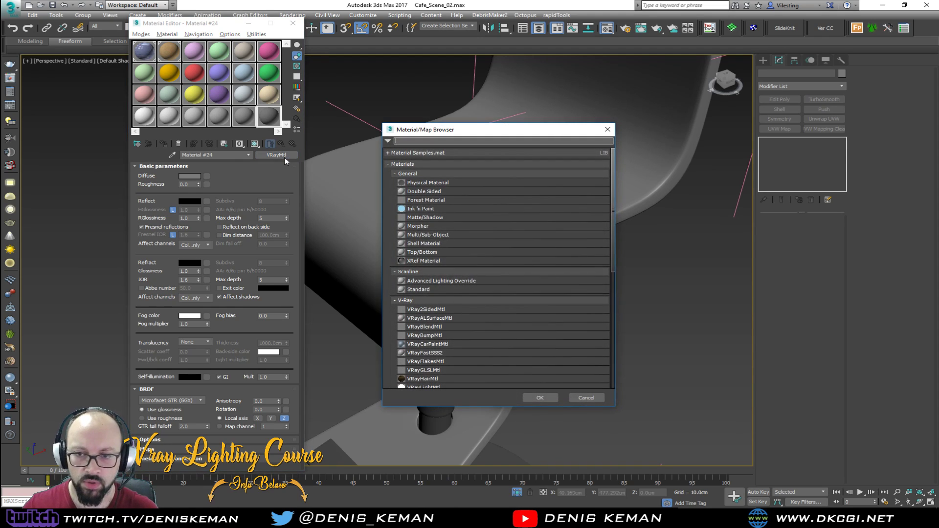
{"action": "double_click", "coordinate": [438, 234]}
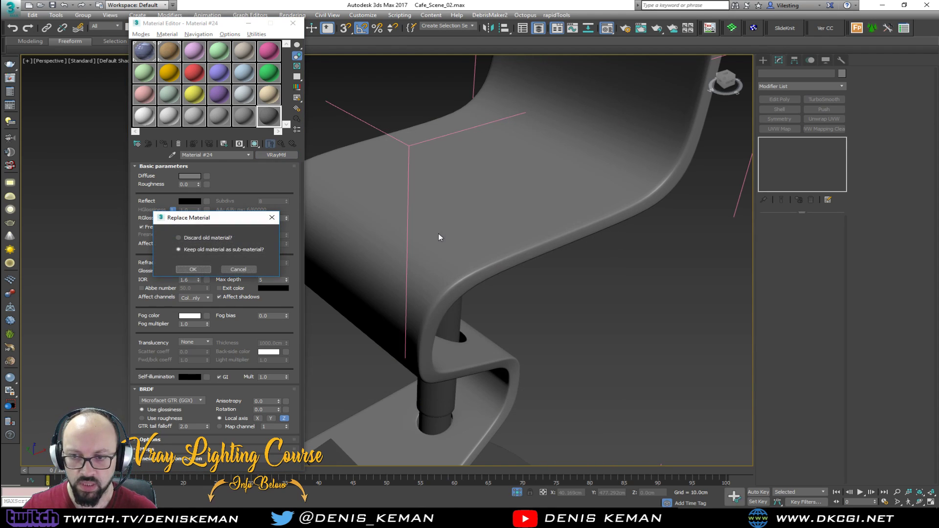
{"action": "left_click", "coordinate": [187, 269]}
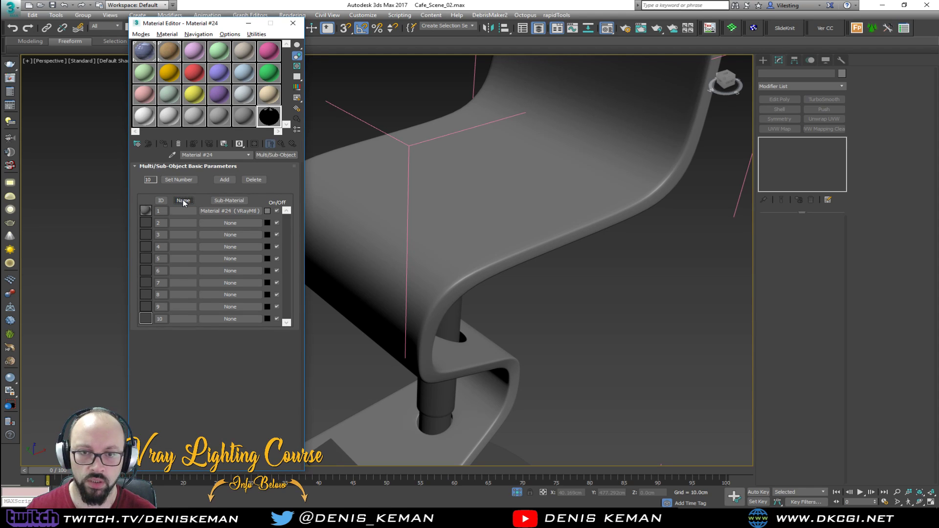
Set the number of sub-materials to 2 and copy the first sub-material into the second slot.
{"action": "left_click", "coordinate": [179, 180]}
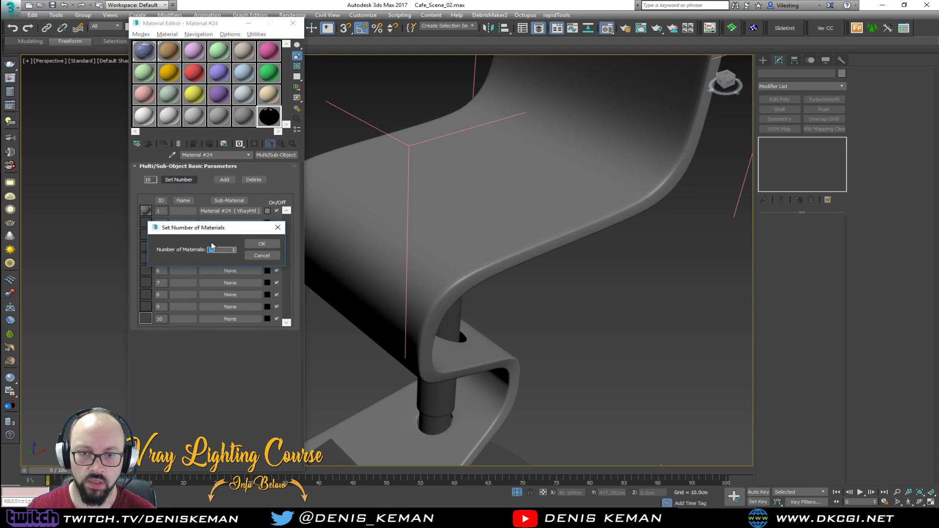
{"action": "type", "text": "2"}
{"action": "left_click", "coordinate": [259, 243]}
{"action": "left_click_drag", "start_coordinate": [217, 211], "coordinate": [225, 223]}
{"action": "left_click", "coordinate": [200, 273]}
Rename the first sub-material as Wood.
{"action": "left_click", "coordinate": [230, 213]}
{"action": "left_click", "coordinate": [215, 155]}
{"action": "type", "text": "Wood"}
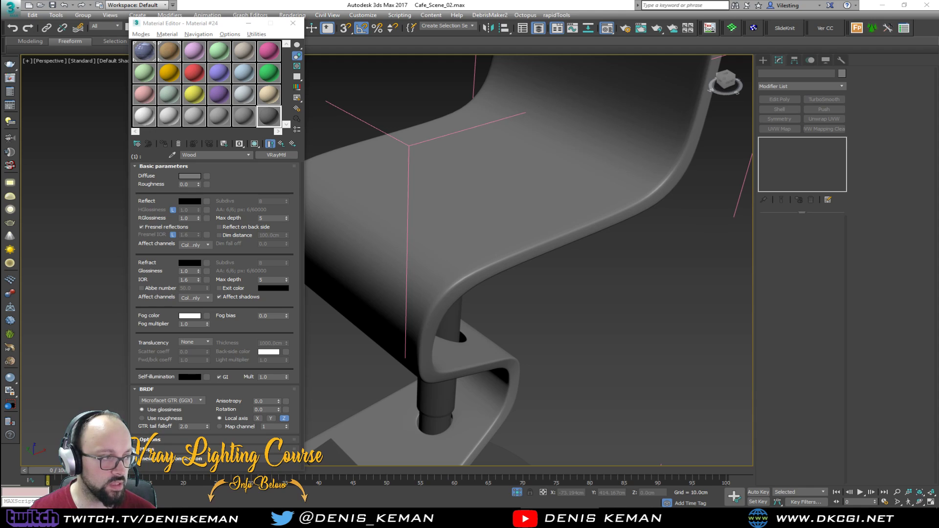
Copy the diffuse map of Material #2 into the Wood sub-material's diffuse slot and enable its display in the viewport.
{"action": "left_click", "coordinate": [161, 49]}
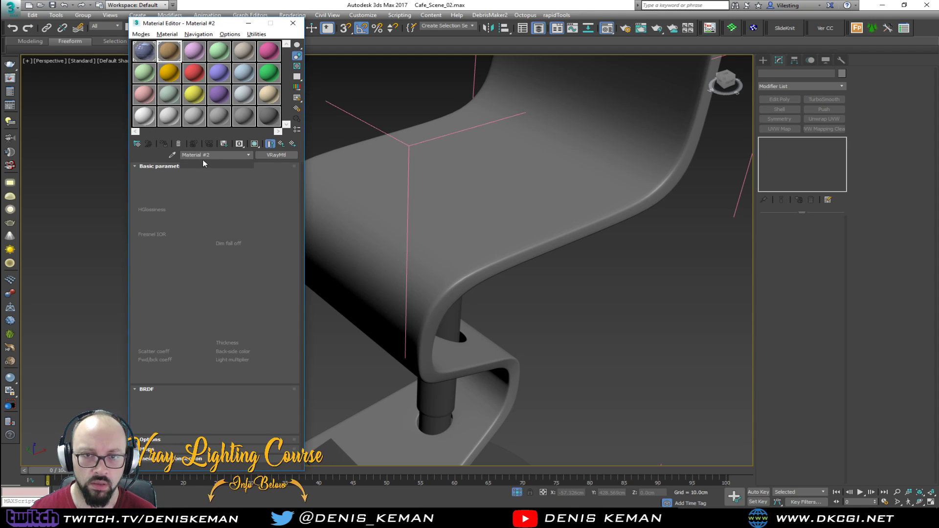
{"action": "right_click", "coordinate": [209, 177]}
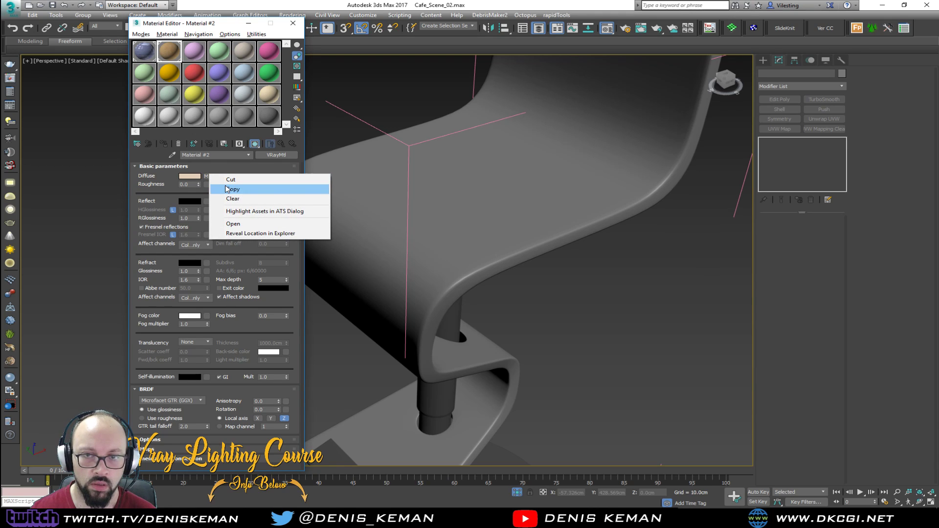
{"action": "left_click", "coordinate": [274, 113]}
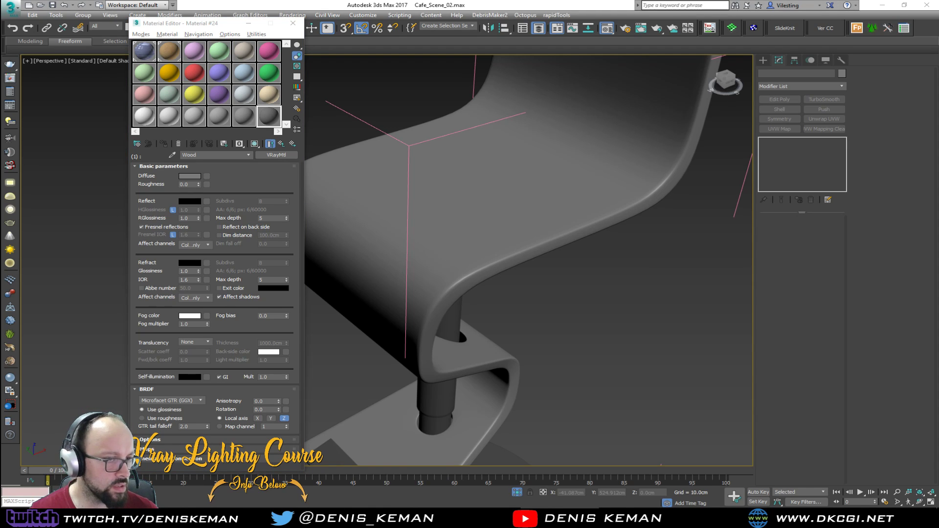
{"action": "left_click_drag", "start_coordinate": [208, 174], "coordinate": [208, 175]}
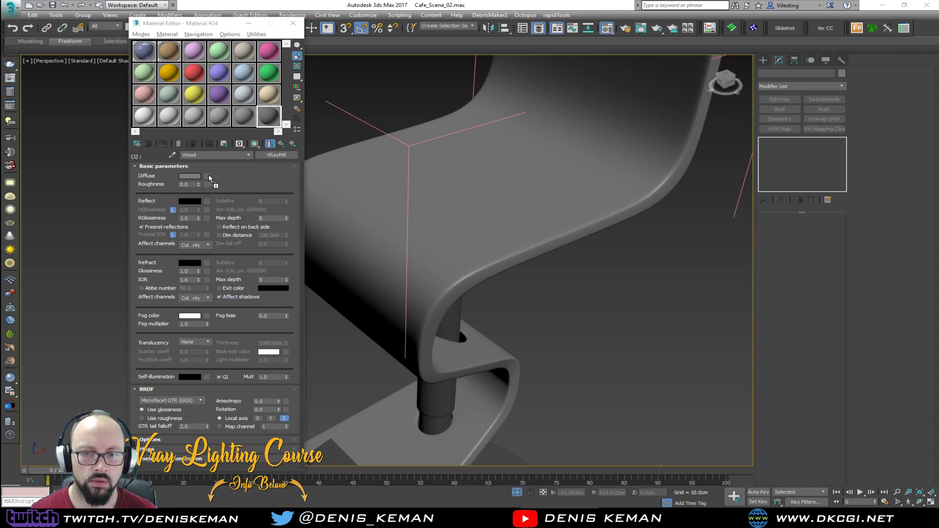
{"action": "left_click", "coordinate": [254, 143]}
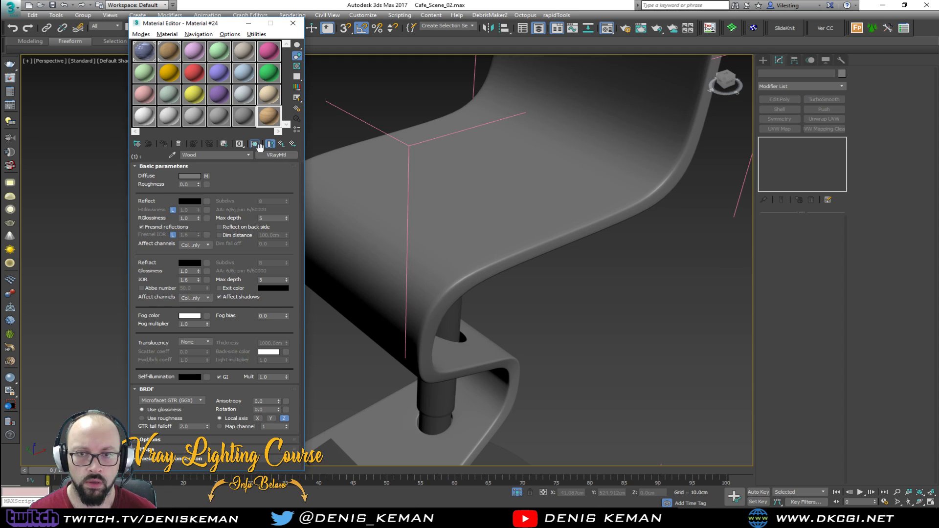
Assign the two-part Multi/Sub-Object material to the high chair seat and inspect it shaded without edges.
{"action": "left_click", "coordinate": [463, 195]}
{"action": "key", "text": "F4"}
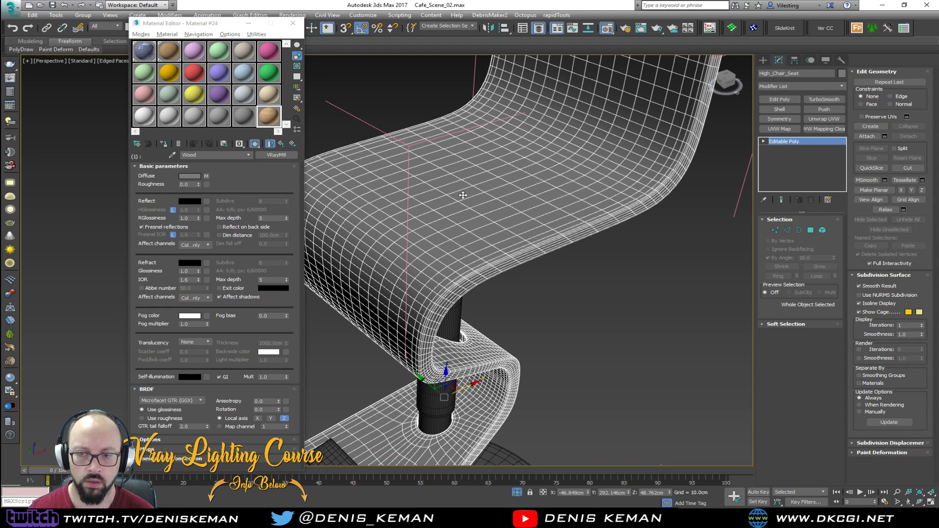
{"action": "left_click", "coordinate": [281, 144]}
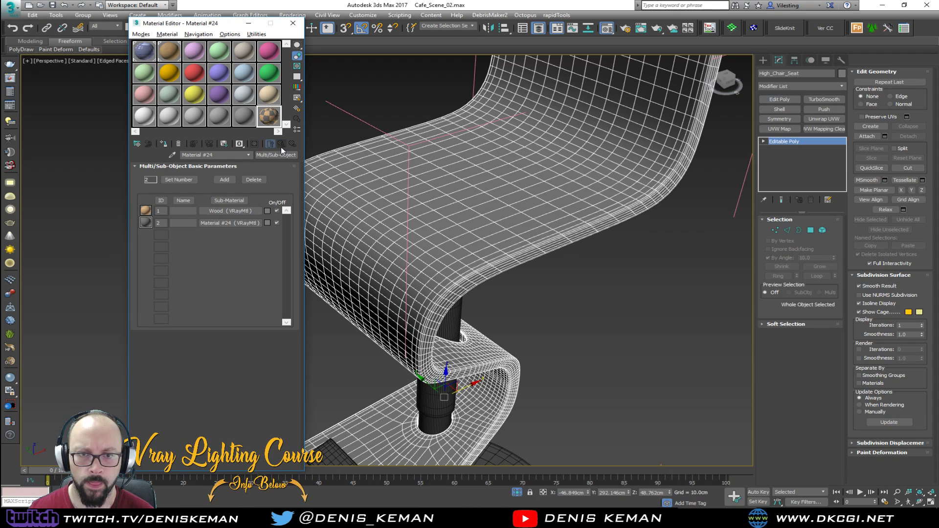
{"action": "left_click", "coordinate": [163, 143]}
{"action": "key", "text": "F4"}
{"action": "scroll", "coordinate": [494, 248], "scroll_direction": "up", "scroll_amount": 2}
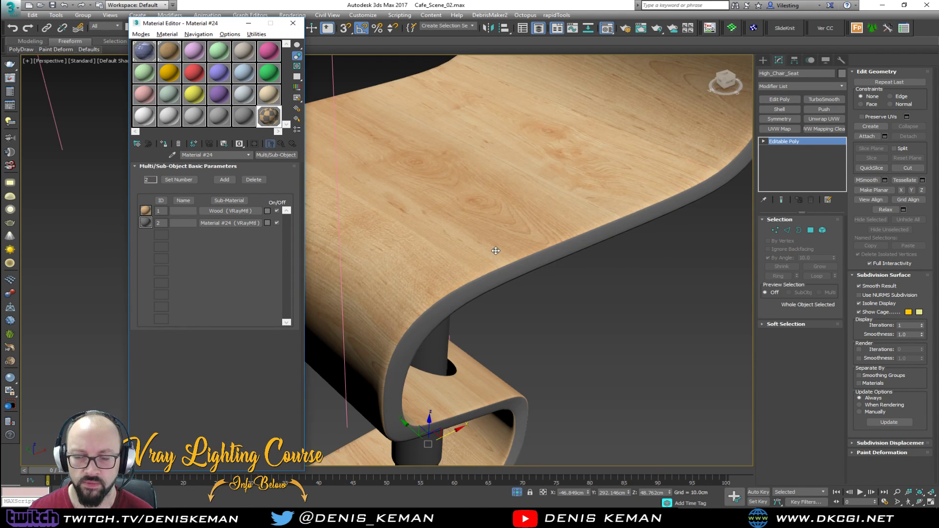
{"action": "scroll", "coordinate": [510, 225], "scroll_direction": "up", "scroll_amount": 5}
{"action": "middle_click_drag", "start_coordinate": [525, 222], "coordinate": [472, 247], "text": "alt"}
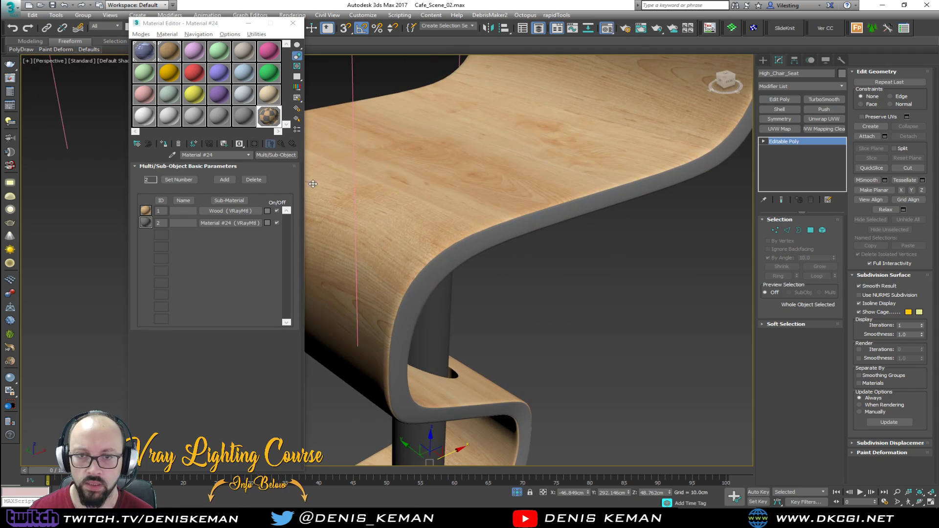
Rotate the Wood sub-material's maple diffuse bitmap by setting its W angle to 90.
{"action": "left_click", "coordinate": [231, 210]}
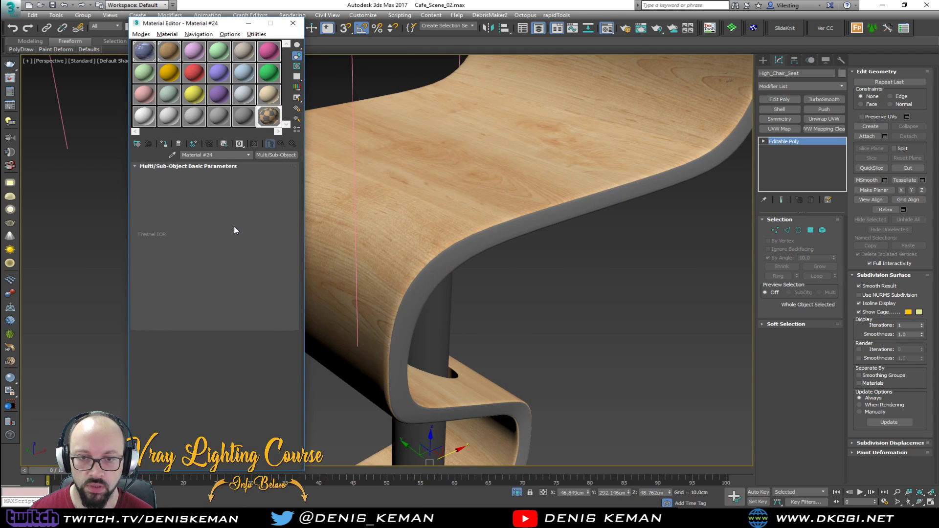
{"action": "left_click", "coordinate": [206, 177]}
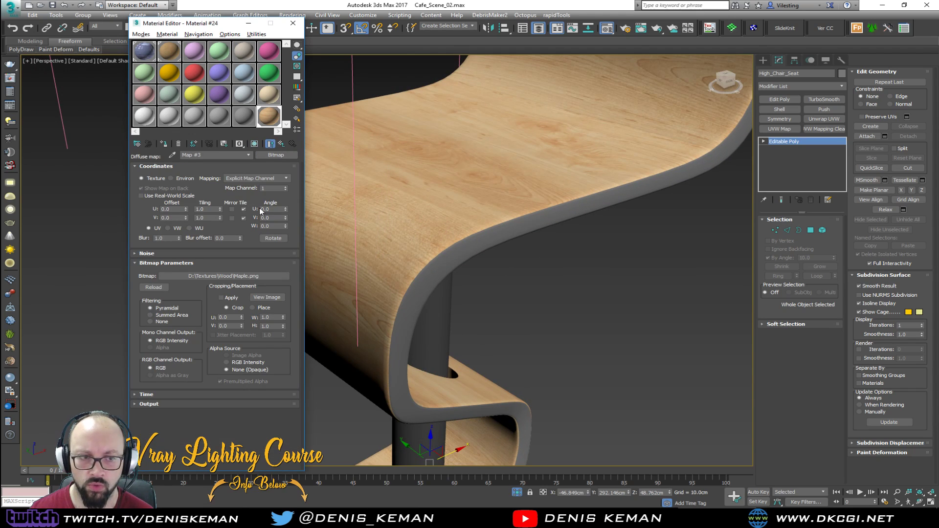
{"action": "double_click", "coordinate": [262, 226]}
{"action": "type", "text": "90"}
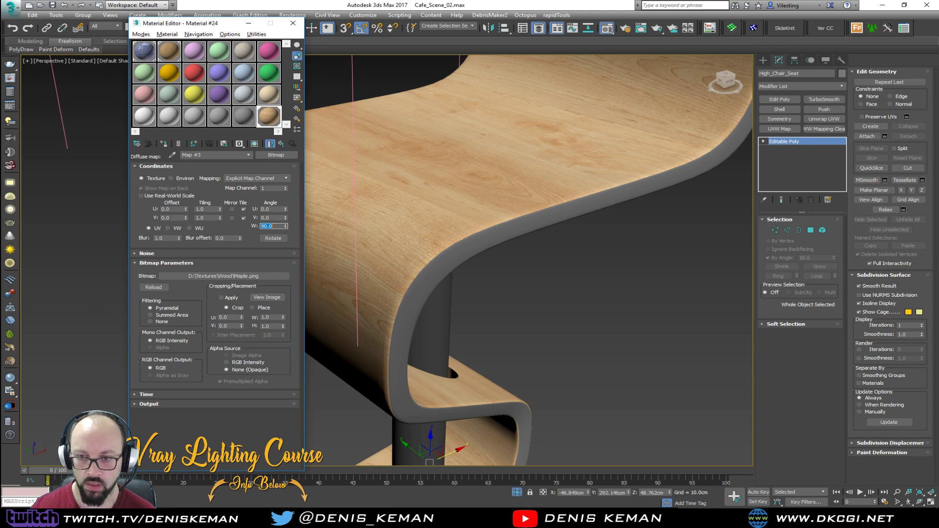
{"action": "key", "text": "Return"}
{"action": "middle_click_drag", "start_coordinate": [519, 263], "coordinate": [541, 235], "text": "alt"}
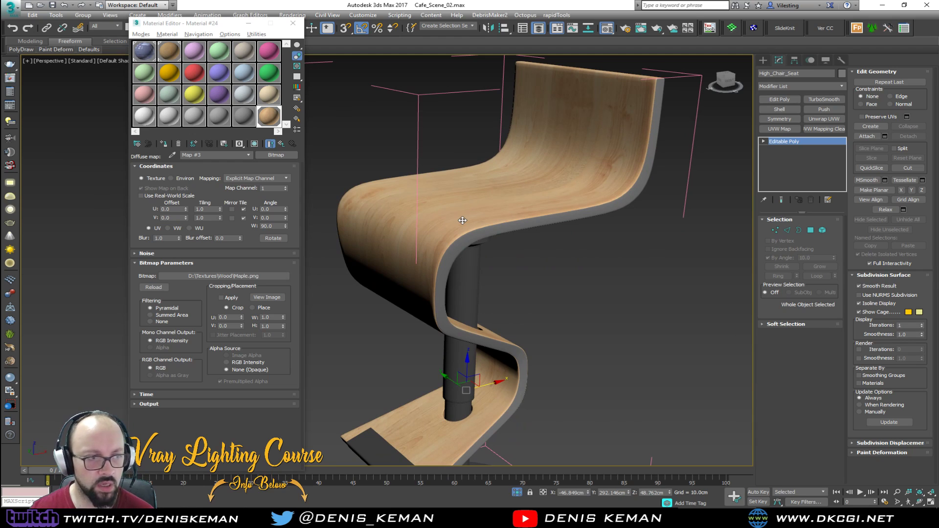
Examine the Chair_03 reference photo up close for the seat's wood faces and edge colour.
{"action": "left_click", "coordinate": [638, 518]}
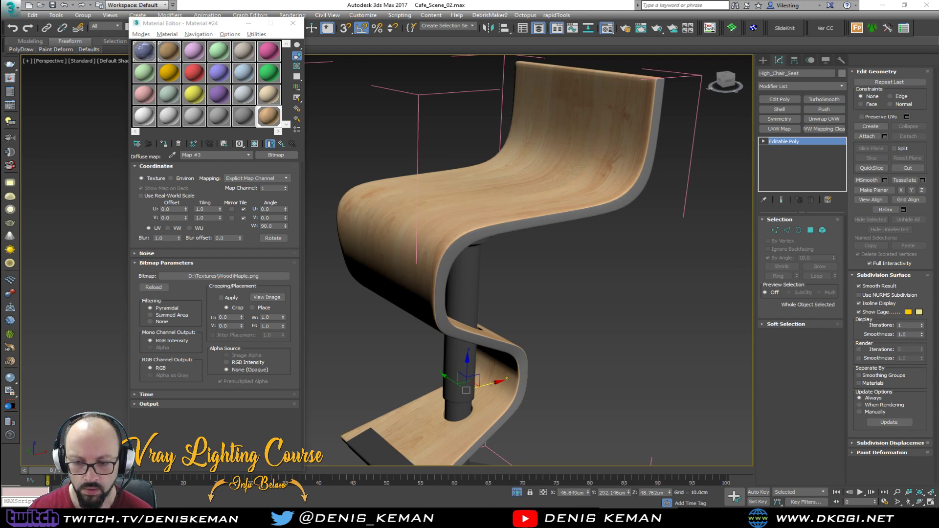
{"action": "key", "text": "alt+Tab"}
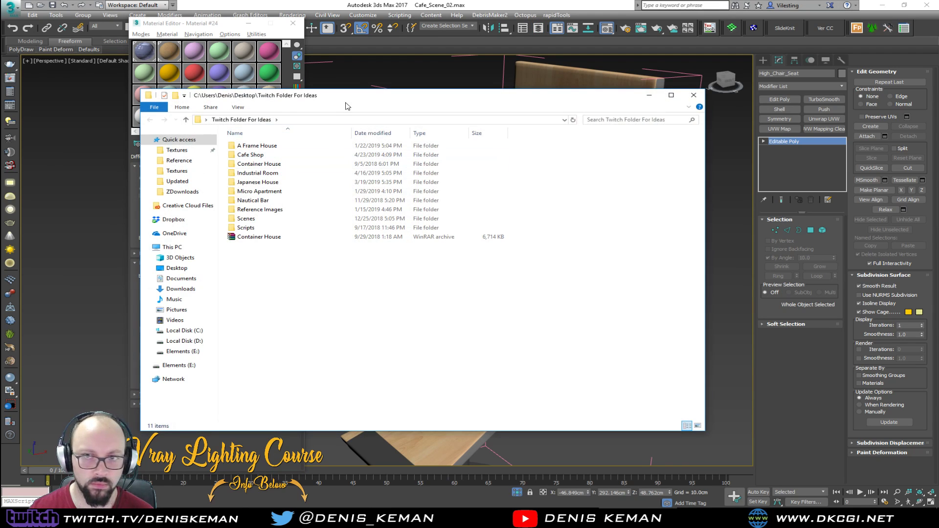
{"action": "left_click_drag", "start_coordinate": [346, 99], "coordinate": [0, 96]}
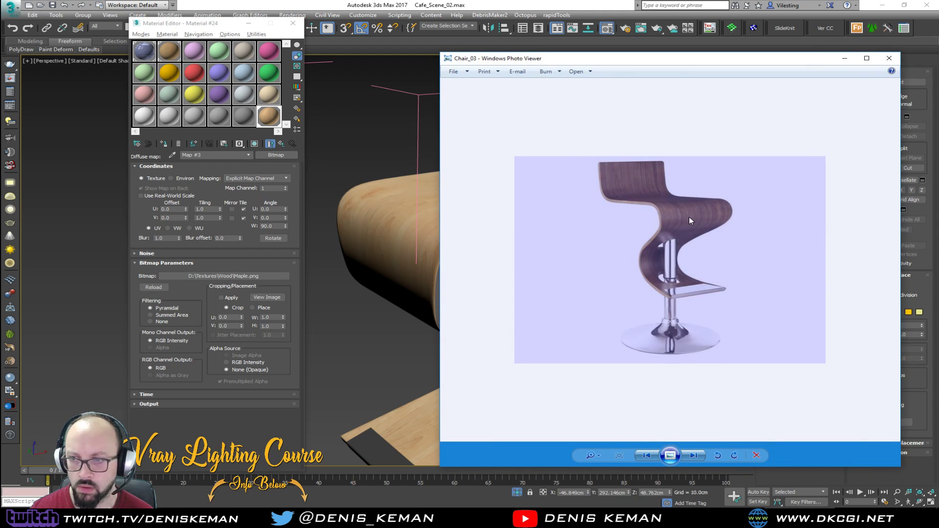
{"action": "scroll", "coordinate": [689, 221], "scroll_direction": "up", "scroll_amount": 4}
{"action": "left_click_drag", "start_coordinate": [646, 174], "coordinate": [644, 210]}
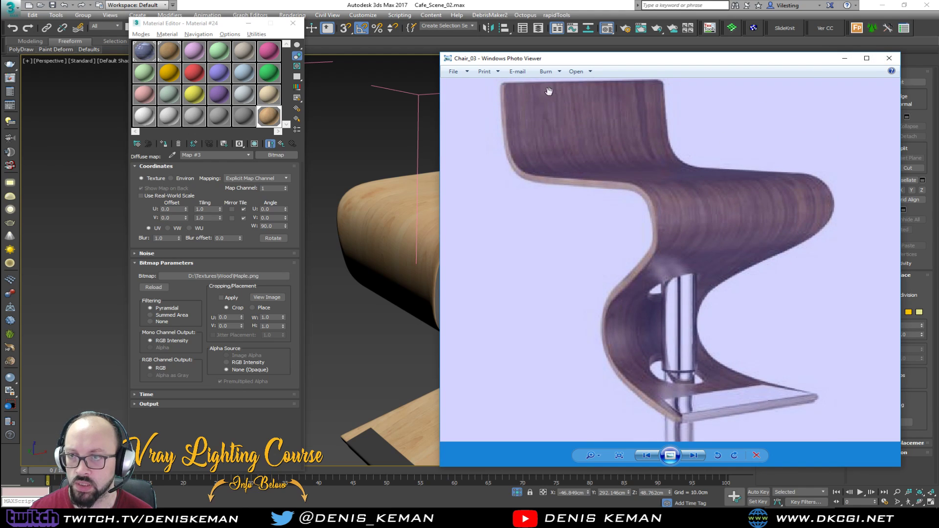
{"action": "left_click", "coordinate": [889, 58]}
{"action": "middle_click_drag", "start_coordinate": [460, 180], "coordinate": [417, 188]}
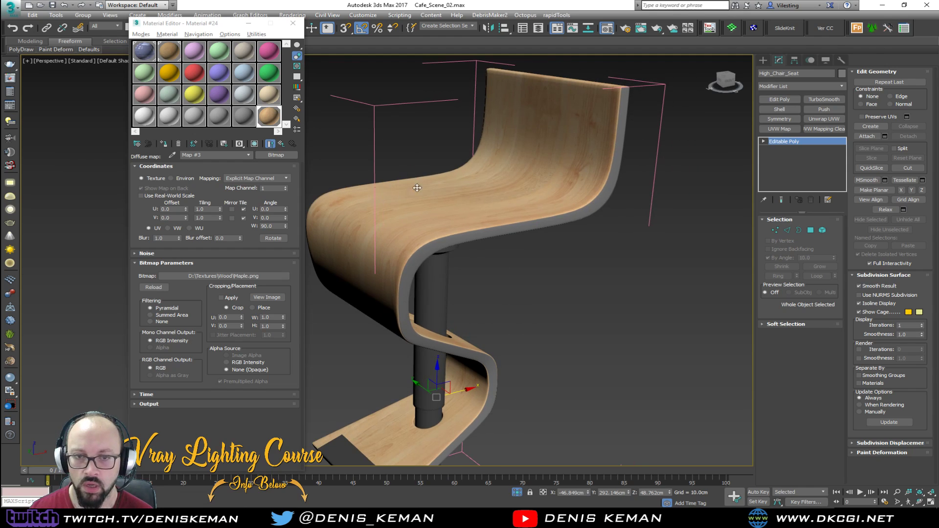
Swap the two sub-materials of the Multi/Sub-Object material so Wood moves to ID 2 for the seat edges.
{"action": "left_click", "coordinate": [282, 144]}
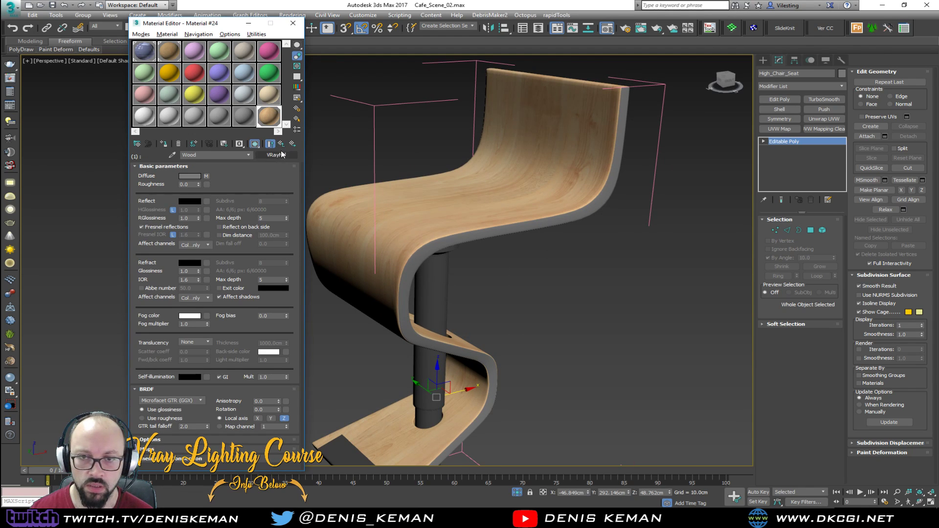
{"action": "left_click", "coordinate": [281, 144]}
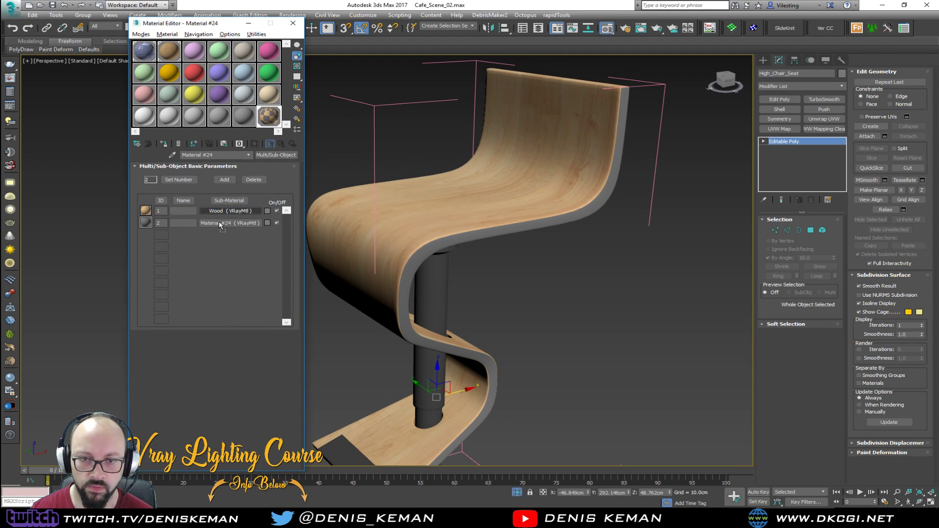
{"action": "left_click_drag", "start_coordinate": [220, 226], "coordinate": [220, 211]}
{"action": "left_click", "coordinate": [212, 256]}
{"action": "left_click", "coordinate": [205, 273]}
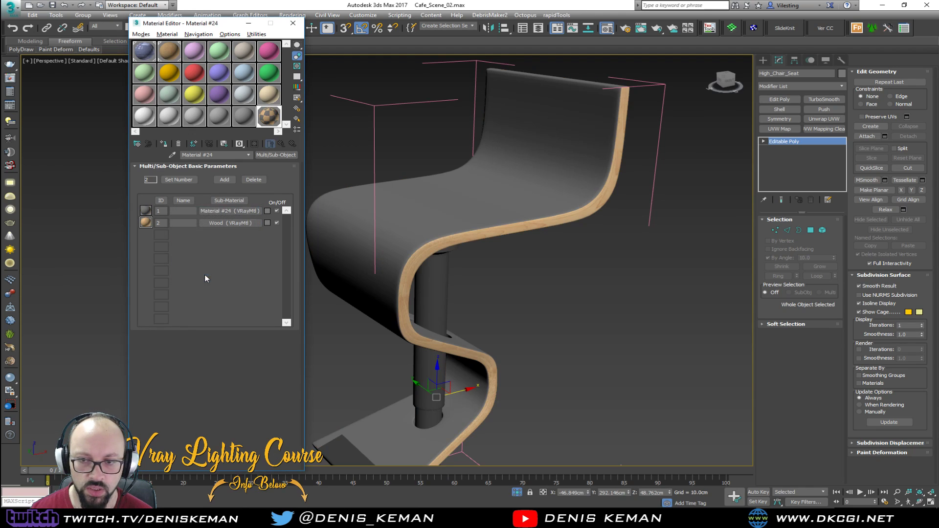
{"action": "scroll", "coordinate": [610, 191], "scroll_direction": "up", "scroll_amount": 5}
{"action": "scroll", "coordinate": [610, 193], "scroll_direction": "down", "scroll_amount": 5}
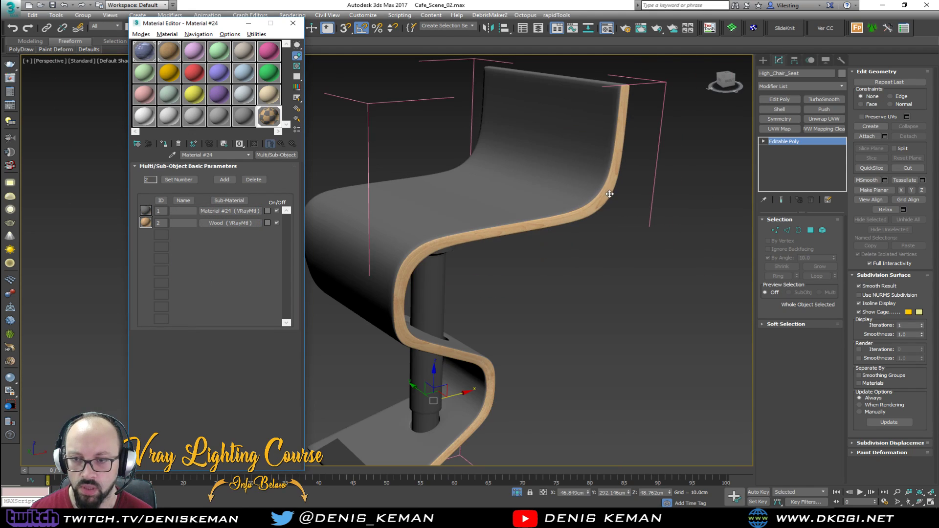
Rename the first sub-material as Dark_Wood and display Mahogany_natural.png as its diffuse map in the viewport.
{"action": "left_click", "coordinate": [208, 211]}
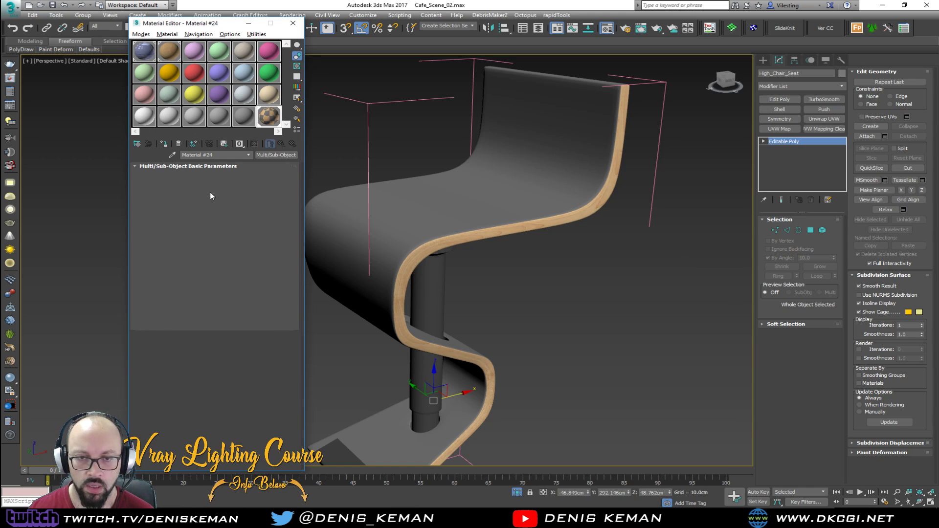
{"action": "type", "text": "Wood"}
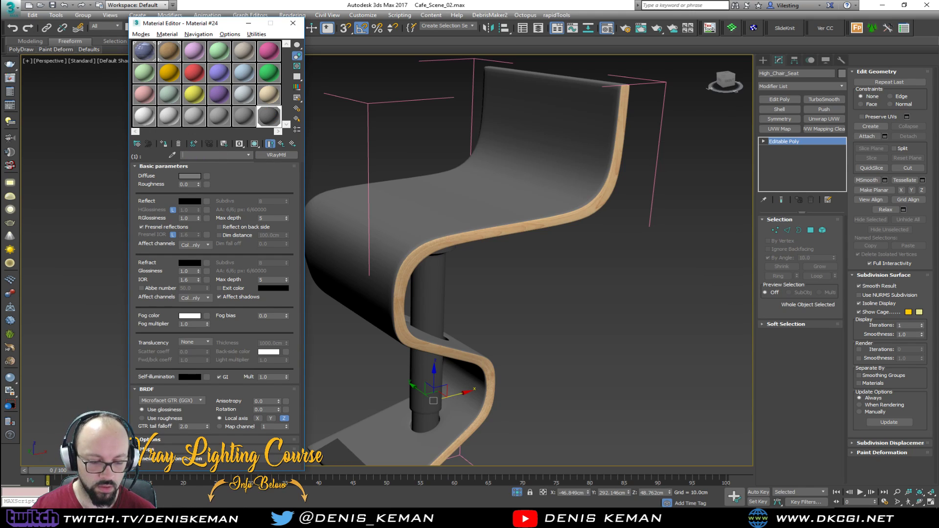
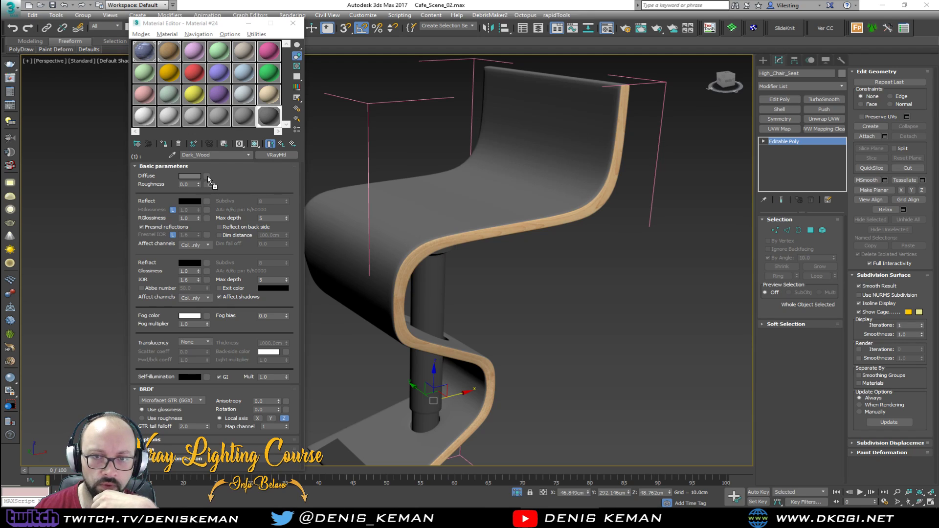
{"action": "left_click", "coordinate": [254, 144]}
{"action": "scroll", "coordinate": [424, 235], "scroll_direction": "up", "scroll_amount": 4}
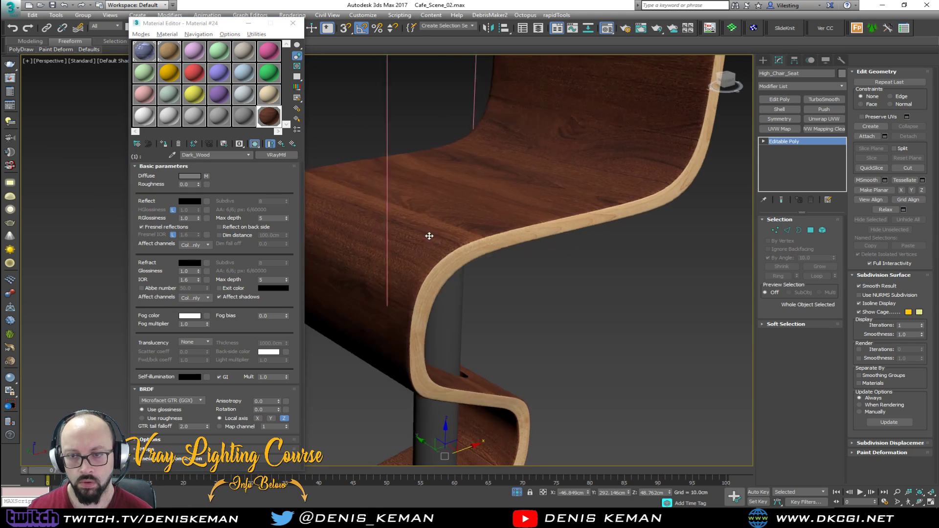
{"action": "middle_click_drag", "start_coordinate": [424, 234], "coordinate": [454, 245], "text": "alt"}
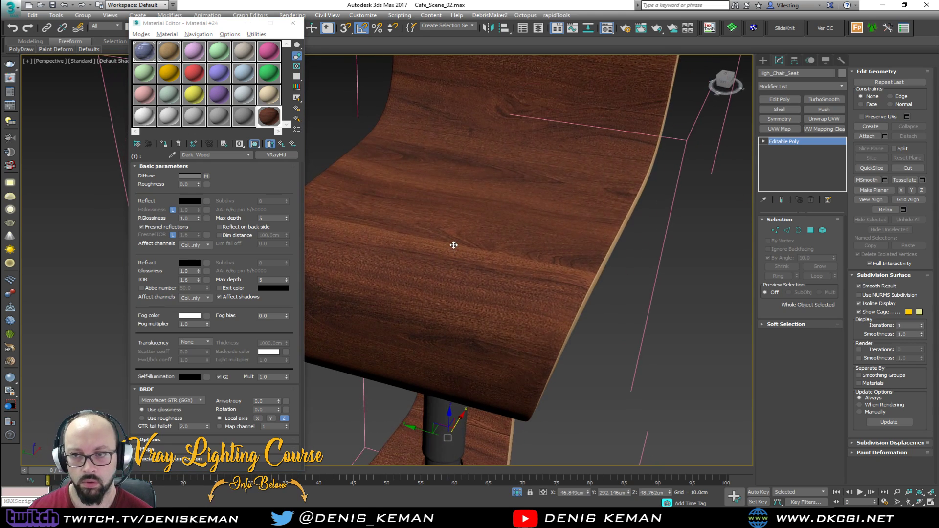
Rotate the mahogany diffuse bitmap by setting its W angle to 90.
{"action": "left_click", "coordinate": [207, 177]}
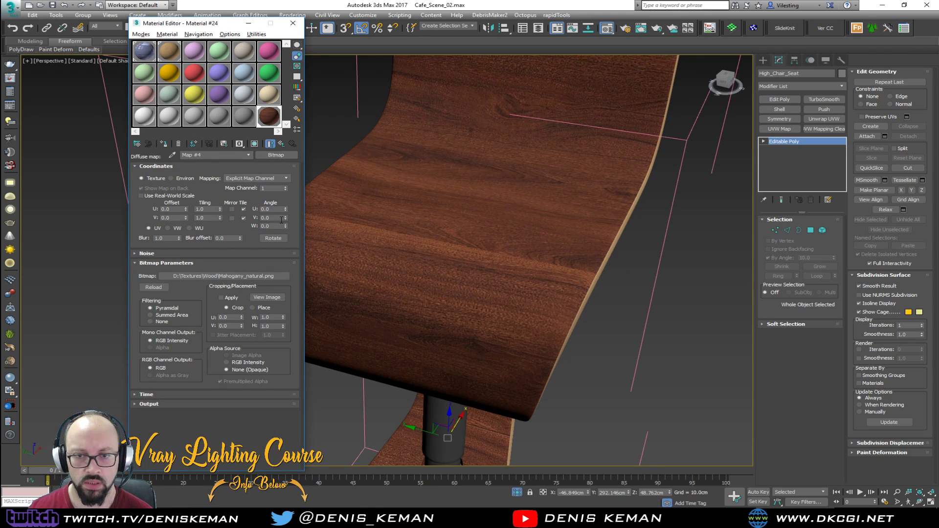
{"action": "double_click", "coordinate": [270, 227]}
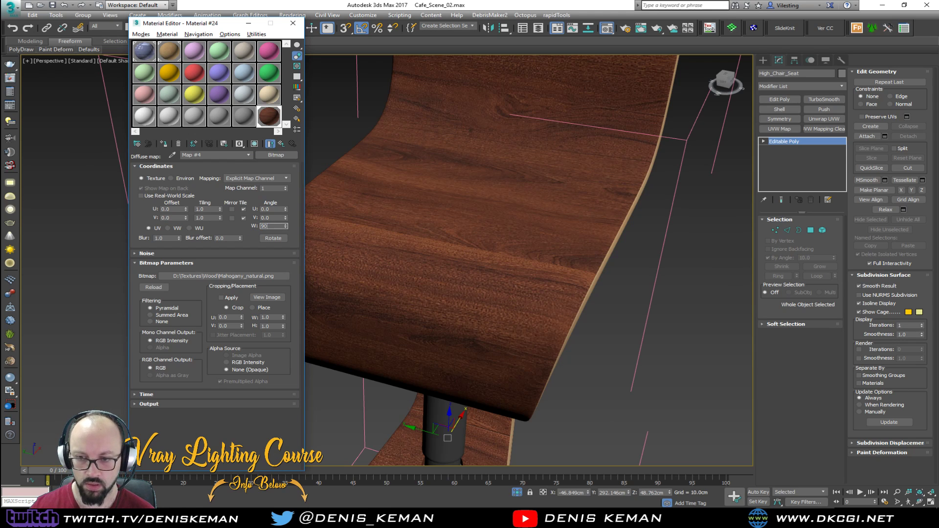
{"action": "key", "text": "Return"}
{"action": "scroll", "coordinate": [576, 228], "scroll_direction": "down", "scroll_amount": 4}
{"action": "mouse_move", "coordinate": [575, 228]}
{"action": "middle_mouse_down", "text": "alt"}
{"action": "mouse_move", "coordinate": [568, 216]}
{"action": "mouse_move", "coordinate": [635, 199]}
{"action": "mouse_move", "coordinate": [636, 210]}
{"action": "mouse_move", "coordinate": [585, 218]}
{"action": "middle_mouse_up", "text": "alt"}
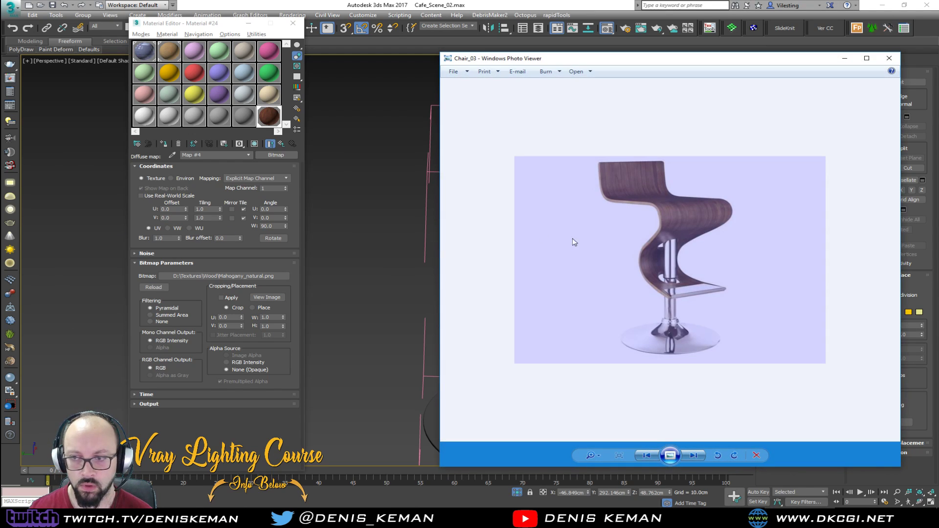
Compare the Chair_03 reference photo with the Mahogany_medium and walnut_medium texture images.
{"action": "left_click_drag", "start_coordinate": [633, 63], "coordinate": [938, 74]}
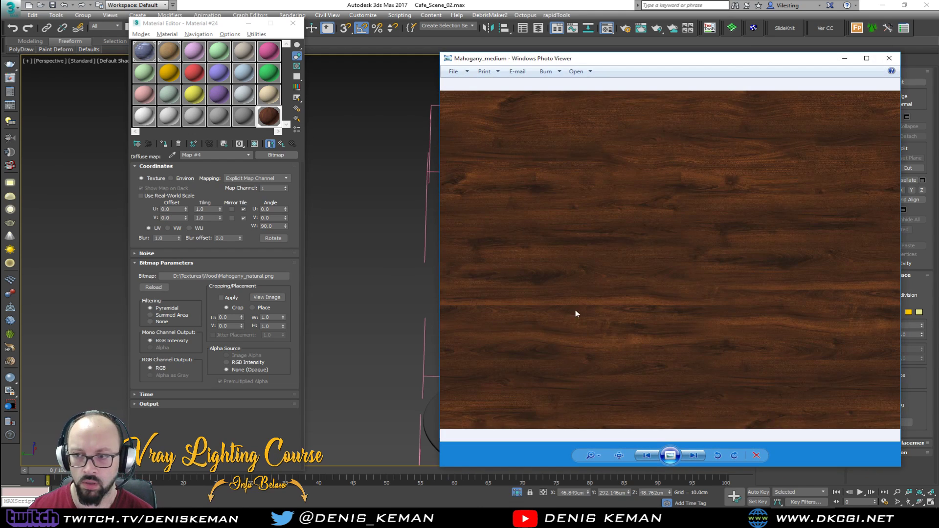
{"action": "key", "text": "Right"}
{"action": "key", "text": "Left"}
{"action": "left_click", "coordinate": [889, 58]}
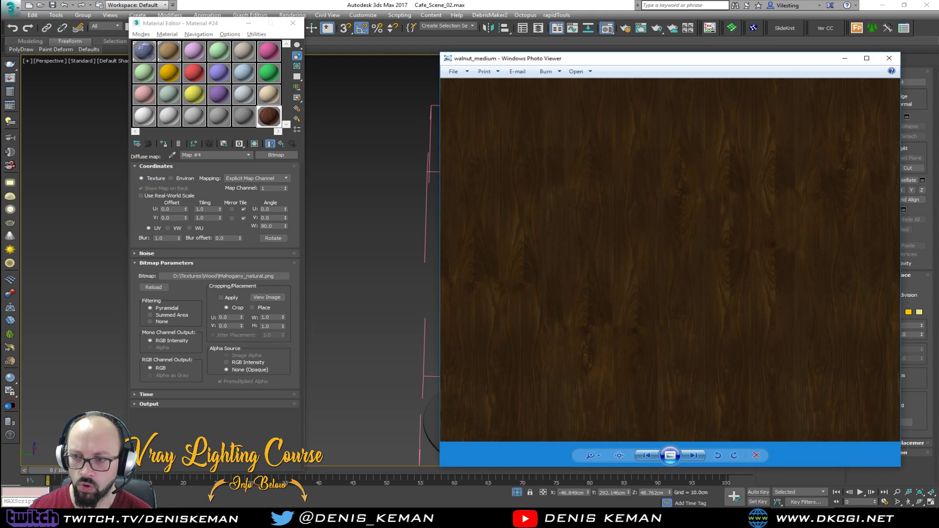
{"action": "left_click", "coordinate": [889, 58]}
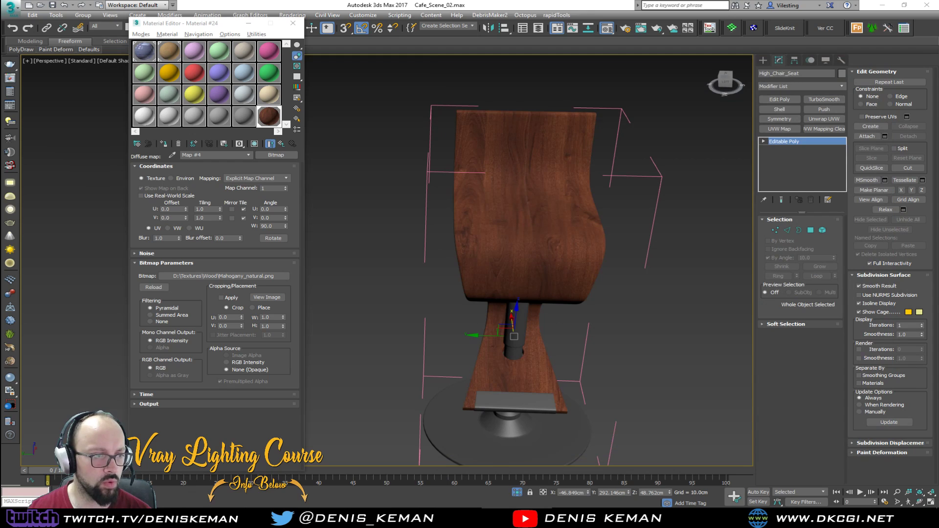
Replace the Dark_Wood diffuse bitmap with walnut_medium.png and display it in the viewport.
{"action": "left_click_drag", "start_coordinate": [177, 302], "coordinate": [264, 275]}
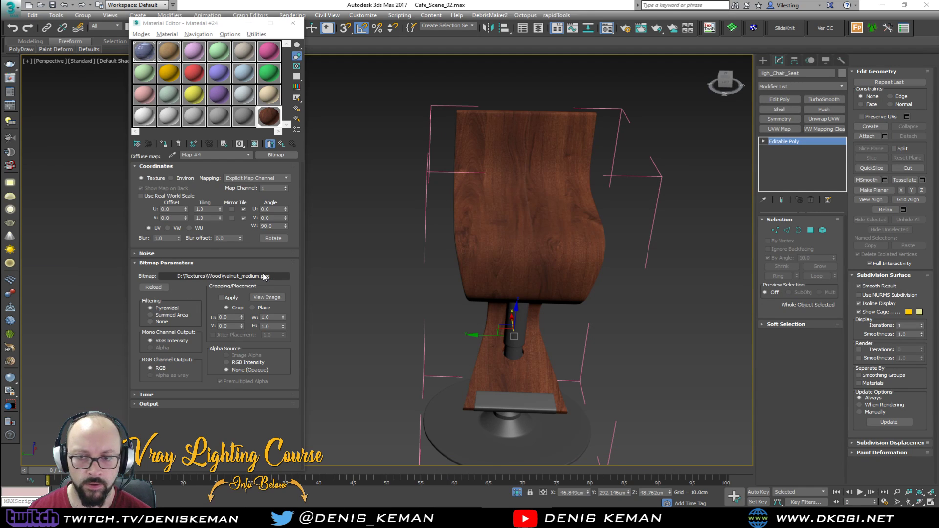
{"action": "left_click", "coordinate": [255, 144]}
{"action": "scroll", "coordinate": [543, 205], "scroll_direction": "up", "scroll_amount": 5}
{"action": "middle_click_drag", "start_coordinate": [555, 246], "coordinate": [554, 247], "text": "alt"}
Set the walnut bitmap's W angle to 0 so the grain runs along the seat.
{"action": "left_click_drag", "start_coordinate": [279, 226], "coordinate": [248, 229]}
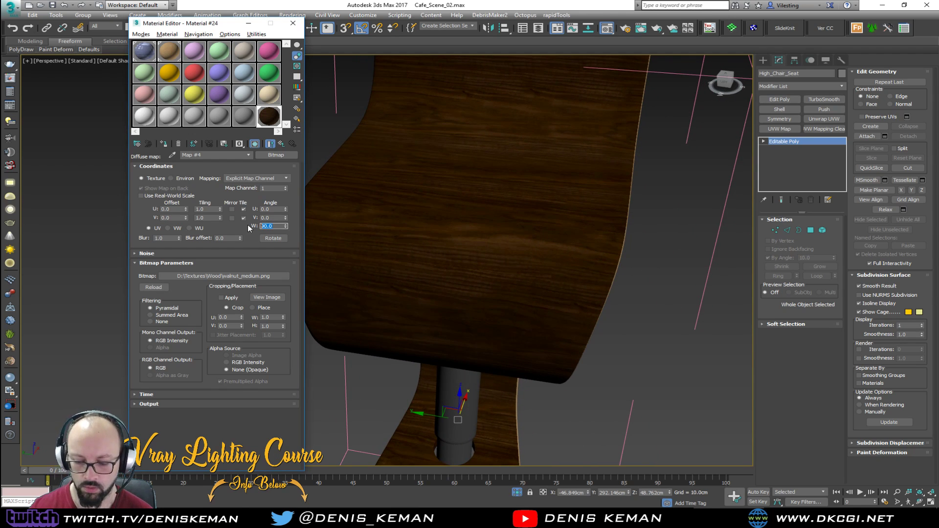
{"action": "type", "text": "0"}
{"action": "key", "text": "Return"}
{"action": "middle_click_drag", "start_coordinate": [602, 239], "coordinate": [564, 268]}
{"action": "scroll", "coordinate": [554, 298], "scroll_direction": "down", "scroll_amount": 4}
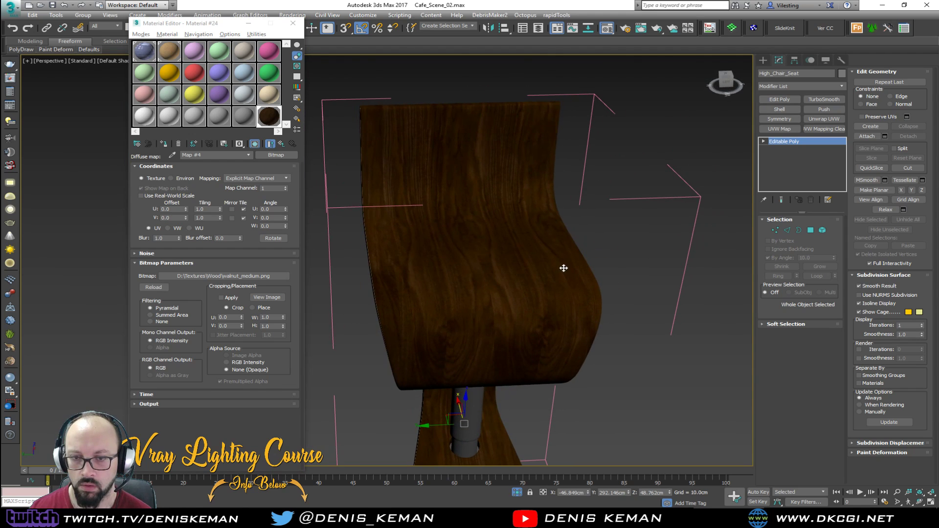
Try U tiling values of 0.5 and 0.7 on the walnut bitmap and settle on 0.8.
{"action": "left_click", "coordinate": [207, 209]}
{"action": "type", "text": "0.5"}
{"action": "key", "text": "Return"}
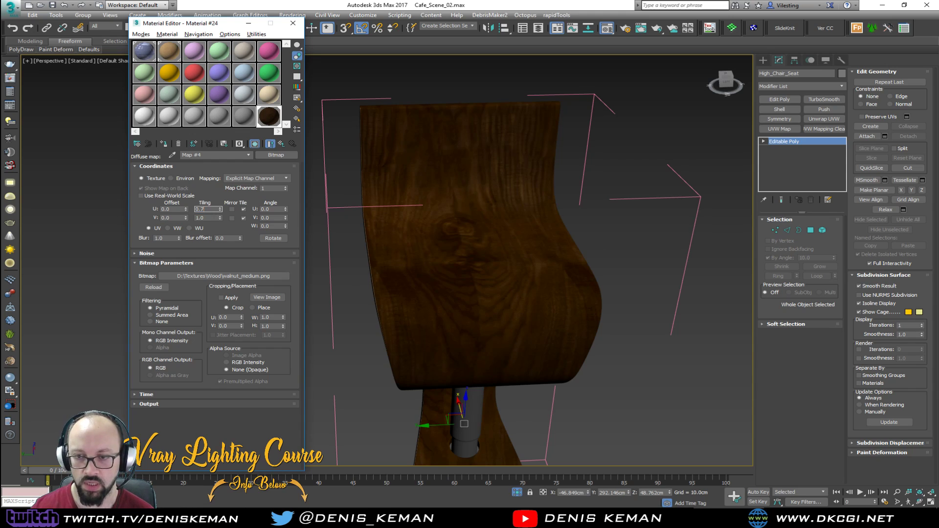
{"action": "key", "text": "Return"}
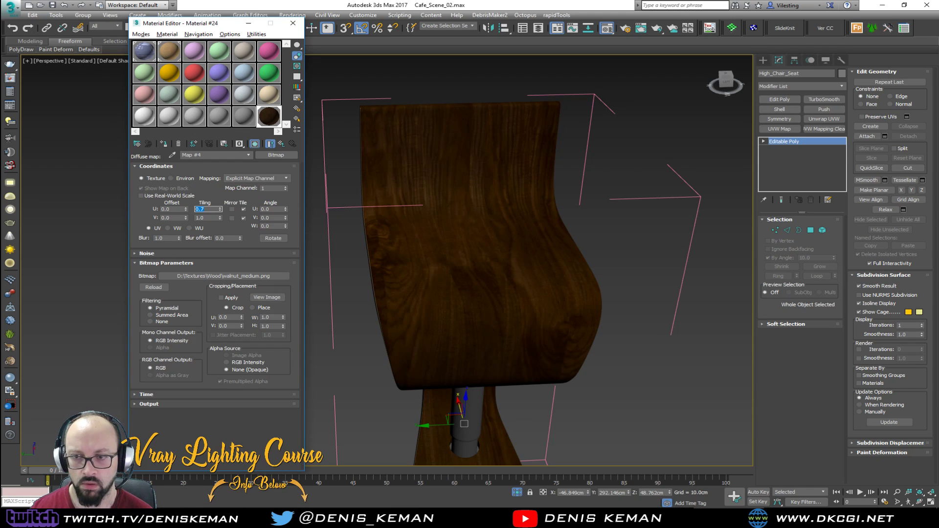
{"action": "key", "text": "Return"}
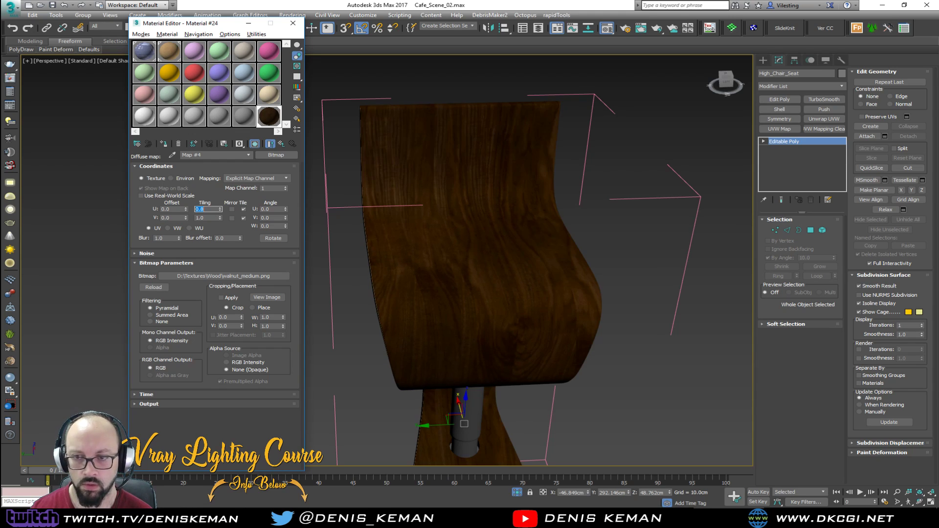
Select all seat polygons except the side edges, including the underside, and assign them material ID 1.
{"action": "middle_click_drag", "start_coordinate": [320, 238], "coordinate": [702, 245], "text": "alt"}
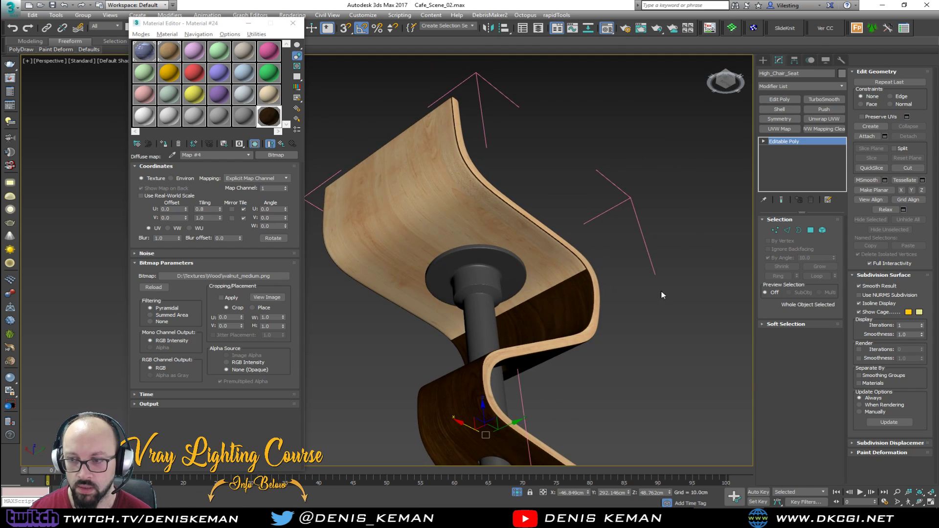
{"action": "key", "text": "4"}
{"action": "left_click", "coordinate": [552, 274]}
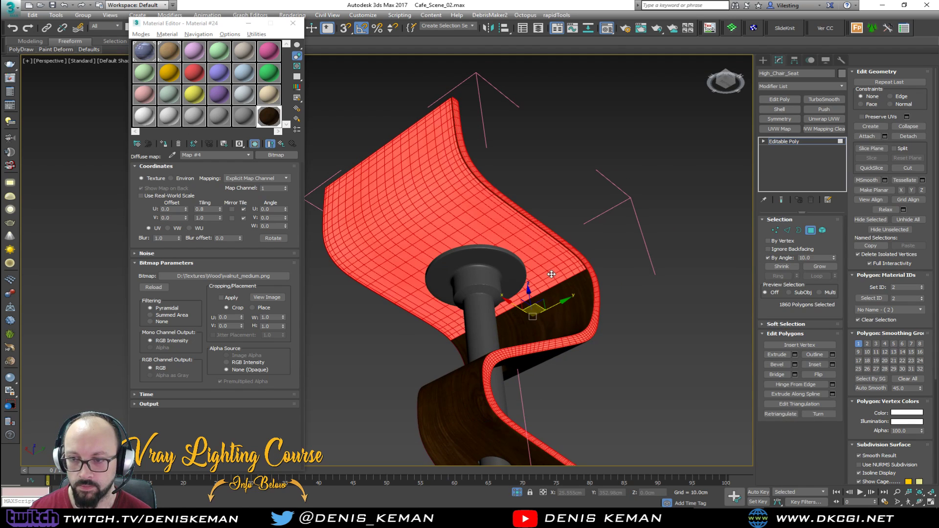
{"action": "left_click", "coordinate": [544, 279], "text": "alt"}
{"action": "middle_click_drag", "start_coordinate": [544, 279], "coordinate": [558, 291], "text": "alt"}
{"action": "key", "text": "ctrl+i"}
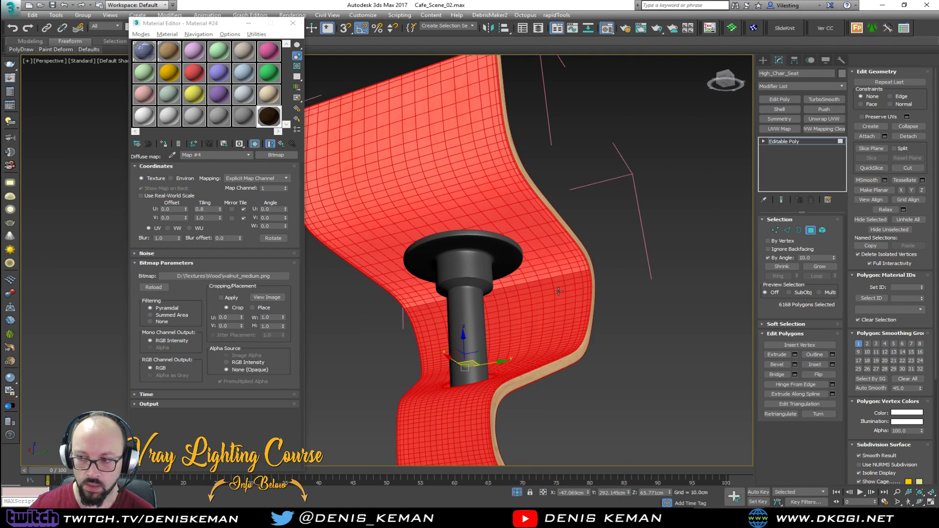
{"action": "left_click", "coordinate": [897, 287]}
{"action": "type", "text": "1"}
{"action": "key", "text": "Return"}
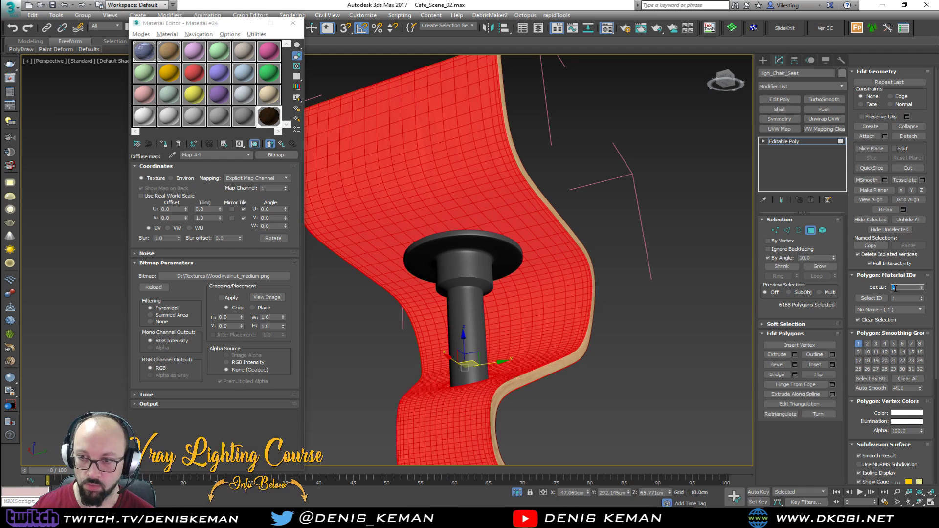
{"action": "left_click", "coordinate": [811, 230]}
{"action": "left_click", "coordinate": [648, 240]}
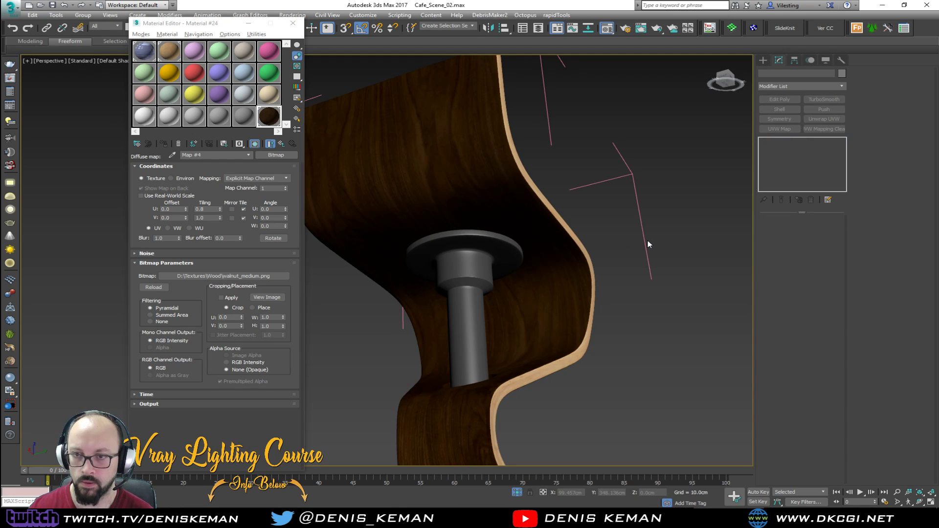
Inspect the textured seat with and without edged faces and close the Material Editor.
{"action": "key", "text": "F4"}
{"action": "key", "text": "F4"}
{"action": "middle_click_drag", "start_coordinate": [627, 245], "coordinate": [519, 306], "text": "alt"}
{"action": "key", "text": "z"}
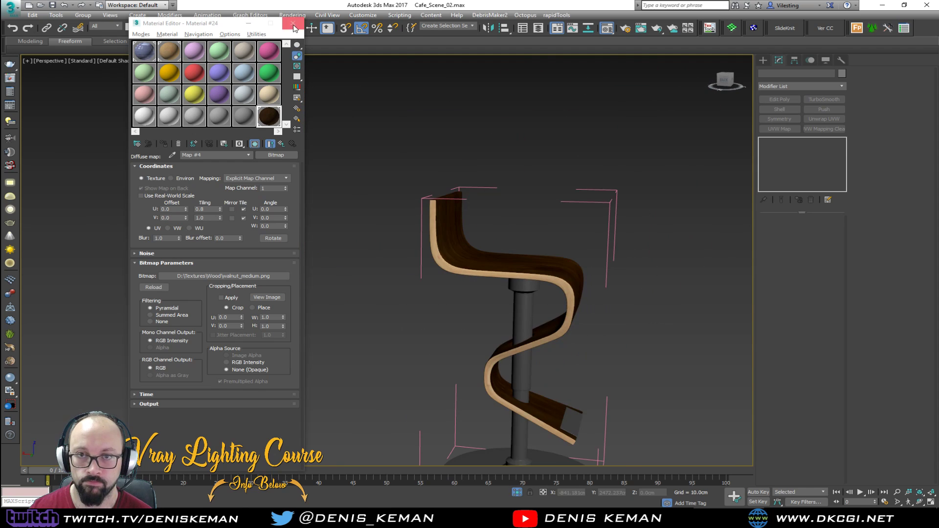
{"action": "left_click", "coordinate": [293, 23]}
{"action": "middle_click_drag", "start_coordinate": [458, 191], "coordinate": [457, 221], "text": "alt"}
Close the High_Chair group and bring the rest of the café scene back into view.
{"action": "left_click", "coordinate": [512, 129]}
{"action": "left_click", "coordinate": [83, 15]}
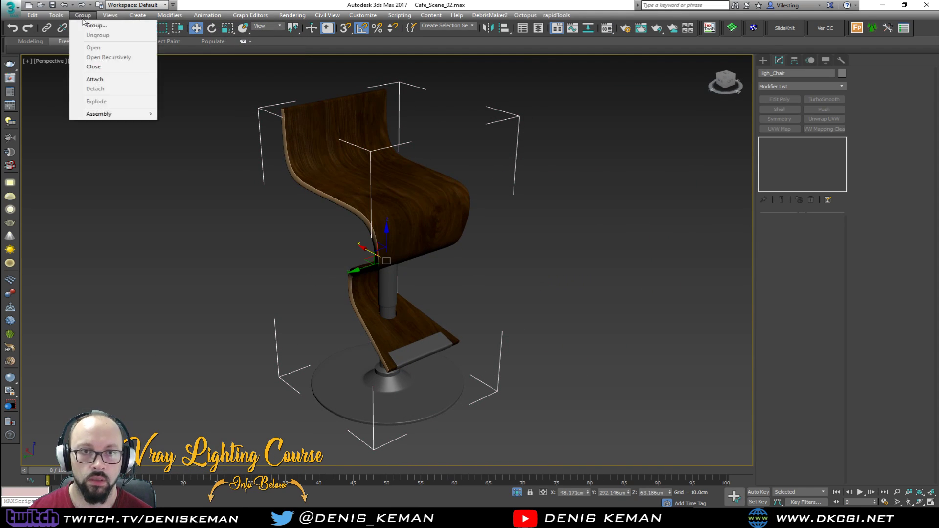
{"action": "left_click", "coordinate": [93, 66]}
{"action": "right_click", "coordinate": [467, 158]}
{"action": "left_click", "coordinate": [489, 92]}
Clone the textured High_Chair as three evenly spaced copies, using the Copy option.
{"action": "middle_click_drag", "start_coordinate": [448, 170], "coordinate": [409, 183], "text": "alt"}
{"action": "middle_click_drag", "start_coordinate": [409, 183], "coordinate": [317, 185]}
{"action": "scroll", "coordinate": [317, 186], "scroll_direction": "down", "scroll_amount": 4}
{"action": "middle_click_drag", "start_coordinate": [361, 235], "coordinate": [356, 263], "text": "alt"}
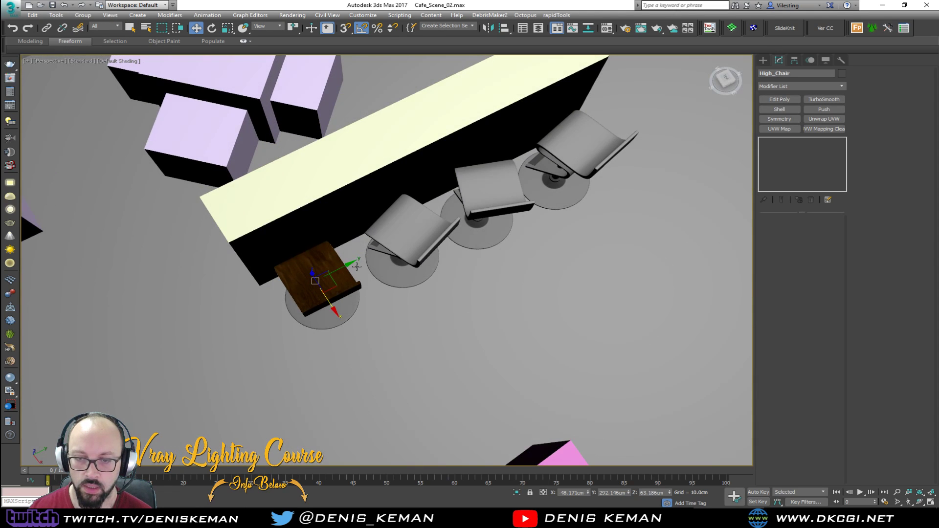
{"action": "left_click_drag", "start_coordinate": [356, 263], "coordinate": [444, 314], "text": "shift"}
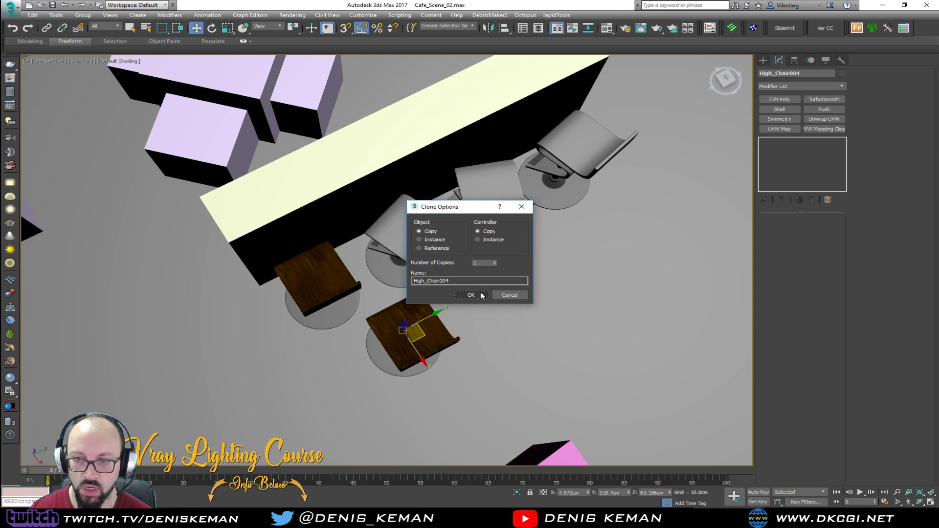
{"action": "left_click", "coordinate": [495, 261]}
{"action": "left_click", "coordinate": [495, 261]}
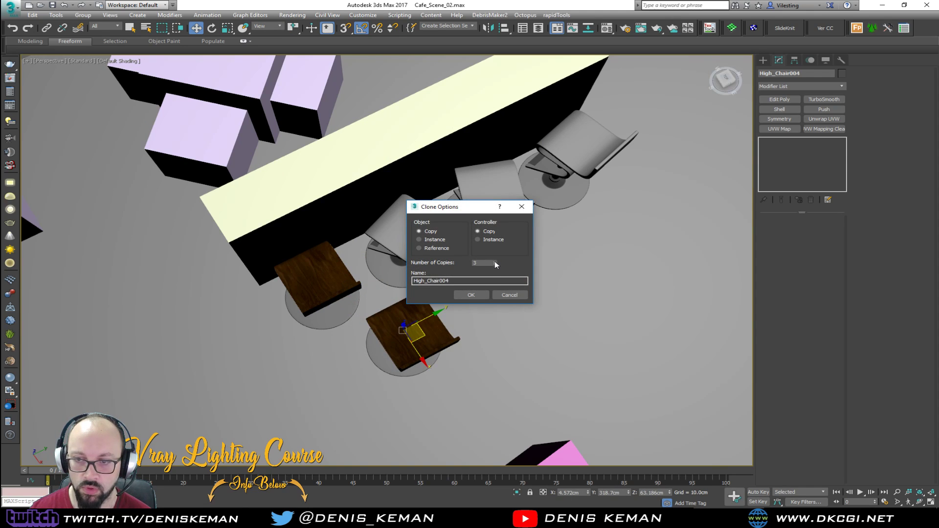
{"action": "left_click", "coordinate": [482, 296]}
{"action": "key", "text": "alt+a"}
{"action": "left_click", "coordinate": [439, 256]}
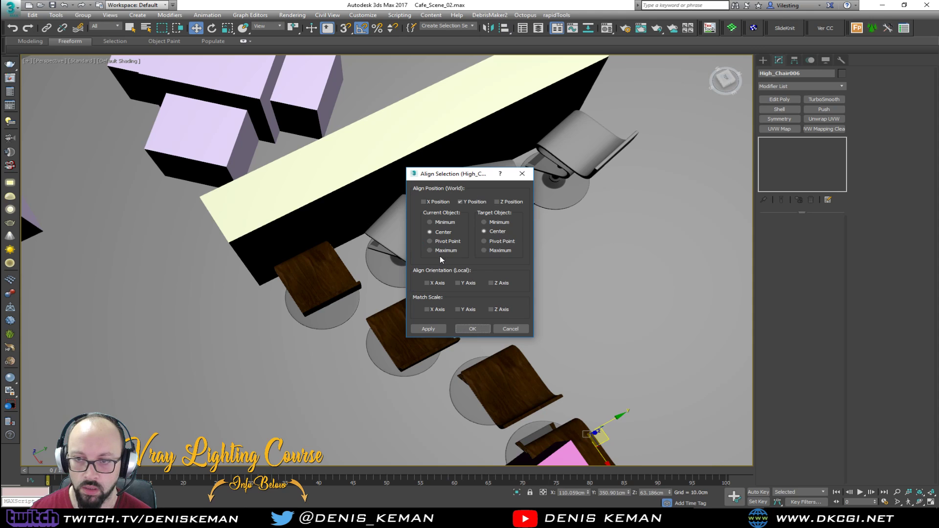
{"action": "left_click", "coordinate": [509, 328]}
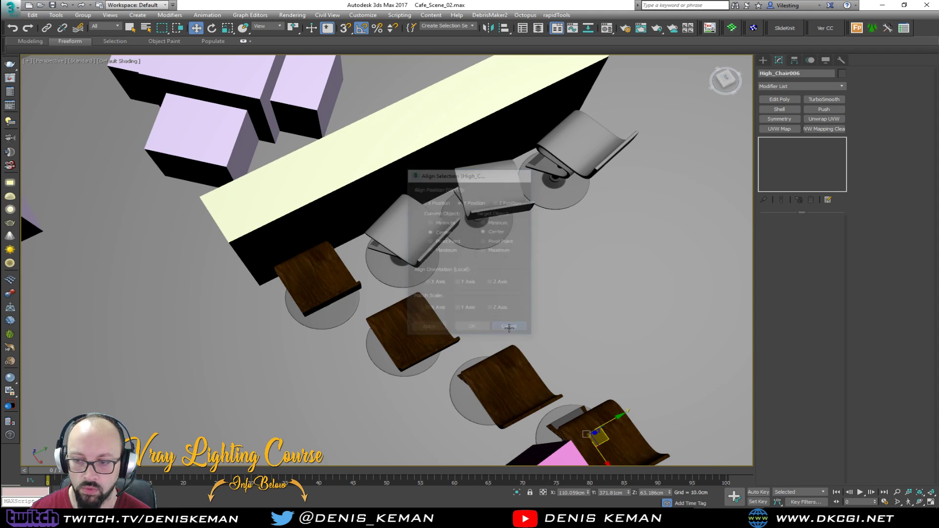
Delete the three untextured grey high chairs standing at the cream counter.
{"action": "middle_click_drag", "start_coordinate": [452, 297], "coordinate": [479, 277], "text": "alt"}
{"action": "middle_click_drag", "start_coordinate": [456, 325], "coordinate": [451, 270]}
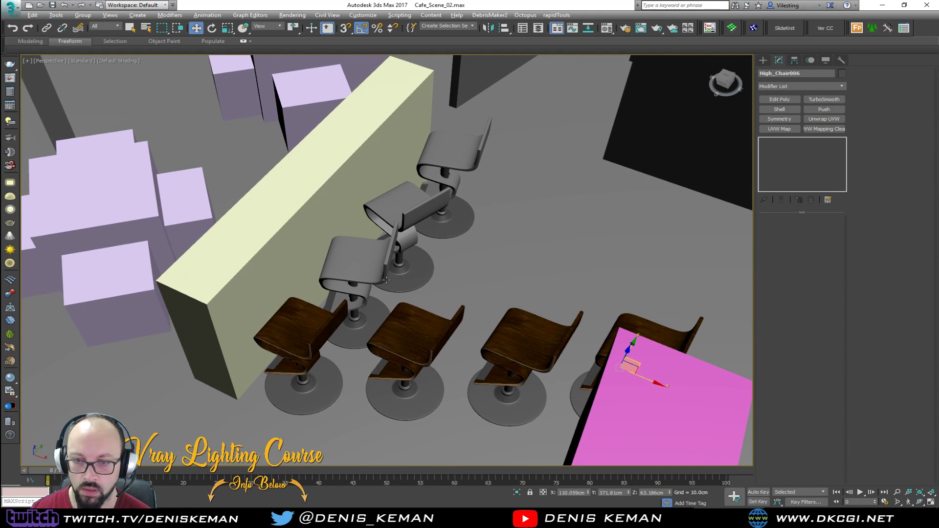
{"action": "left_click", "coordinate": [365, 275]}
{"action": "left_click", "coordinate": [641, 326]}
{"action": "left_click", "coordinate": [356, 277]}
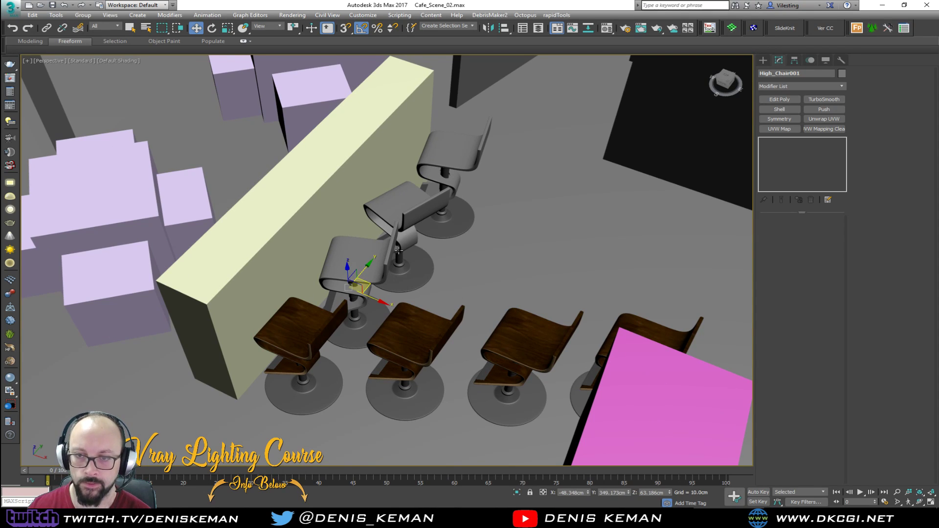
{"action": "key", "text": "Delete"}
{"action": "left_click", "coordinate": [406, 214]}
{"action": "key", "text": "Delete"}
{"action": "left_click", "coordinate": [454, 154]}
{"action": "key", "text": "Delete"}
Move the nearest walnut copy beside the original at the cream counter, and then delete all three copies.
{"action": "left_click", "coordinate": [398, 333]}
{"action": "middle_click_drag", "start_coordinate": [396, 335], "coordinate": [348, 351], "text": "alt"}
{"action": "left_click_drag", "start_coordinate": [412, 373], "coordinate": [454, 288]}
{"action": "middle_click_drag", "start_coordinate": [453, 358], "coordinate": [398, 291]}
{"action": "scroll", "coordinate": [398, 291], "scroll_direction": "down", "scroll_amount": 3}
{"action": "left_click", "coordinate": [411, 353], "text": "ctrl"}
{"action": "left_click", "coordinate": [457, 402], "text": "ctrl"}
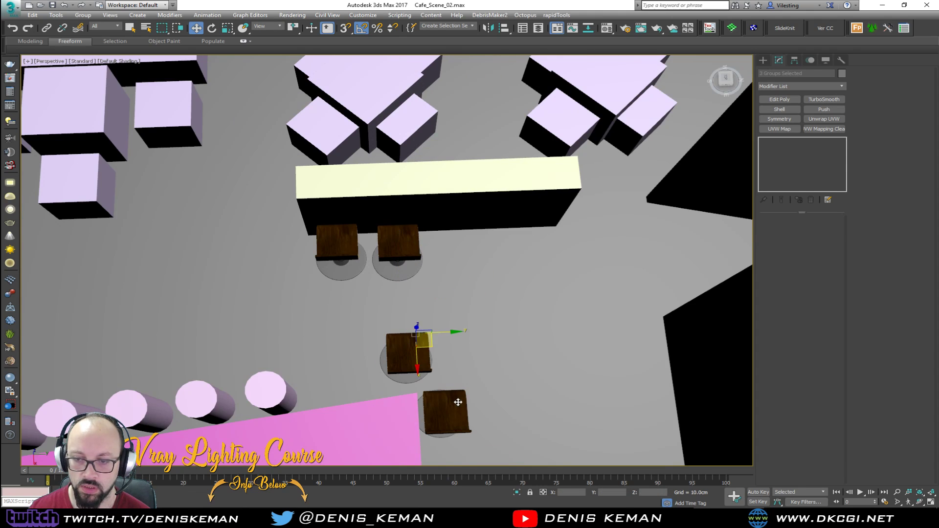
{"action": "scroll", "coordinate": [391, 276], "scroll_direction": "up", "scroll_amount": 3}
{"action": "key", "text": "Delete"}
Clone the remaining walnut chair as three copies in a row along the cream counter and adjust the selected copies.
{"action": "left_click", "coordinate": [325, 237]}
{"action": "left_click_drag", "start_coordinate": [342, 229], "coordinate": [431, 228], "text": "shift"}
{"action": "left_click", "coordinate": [495, 261]}
{"action": "left_click", "coordinate": [495, 260]}
{"action": "left_click", "coordinate": [477, 297]}
{"action": "middle_click_drag", "start_coordinate": [450, 238], "coordinate": [351, 274]}
{"action": "left_click", "coordinate": [392, 275], "text": "ctrl"}
{"action": "left_click", "coordinate": [314, 274], "text": "ctrl"}
{"action": "left_click_drag", "start_coordinate": [413, 265], "coordinate": [531, 260]}
{"action": "left_click", "coordinate": [307, 270], "text": "alt"}
{"action": "left_click", "coordinate": [509, 263]}
Rotate three of the chairs at the cream counter by different angles about Z, turning the farthest one by -25 degrees.
{"action": "middle_click_drag", "start_coordinate": [450, 284], "coordinate": [430, 246], "text": "alt"}
{"action": "left_click", "coordinate": [345, 305]}
{"action": "key", "text": "e"}
{"action": "left_click_drag", "start_coordinate": [374, 348], "coordinate": [370, 359]}
{"action": "left_click", "coordinate": [427, 246]}
{"action": "left_click_drag", "start_coordinate": [434, 287], "coordinate": [443, 289]}
{"action": "left_click", "coordinate": [489, 225]}
{"action": "left_click_drag", "start_coordinate": [492, 227], "coordinate": [482, 239]}
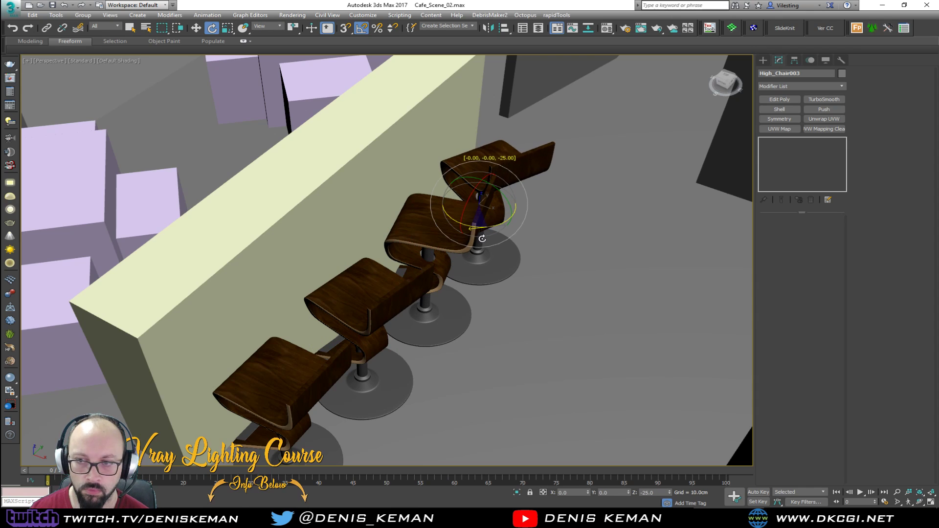
Examine the chairs at the cream counter from several angles in wireframe, shaded and edged-face display.
{"action": "middle_click_drag", "start_coordinate": [290, 240], "coordinate": [344, 254]}
{"action": "scroll", "coordinate": [343, 252], "scroll_direction": "down", "scroll_amount": 3}
{"action": "key", "text": "F3"}
{"action": "left_click", "coordinate": [283, 195]}
{"action": "key", "text": "F3"}
{"action": "key", "text": "F4"}
{"action": "key", "text": "F4"}
{"action": "middle_click_drag", "start_coordinate": [435, 283], "coordinate": [431, 255], "text": "alt"}
{"action": "left_click", "coordinate": [360, 218]}
{"action": "key", "text": "z"}
{"action": "middle_click_drag", "start_coordinate": [370, 238], "coordinate": [395, 228], "text": "alt"}
{"action": "key", "text": "F3"}
{"action": "left_click", "coordinate": [472, 248]}
{"action": "key", "text": "F3"}
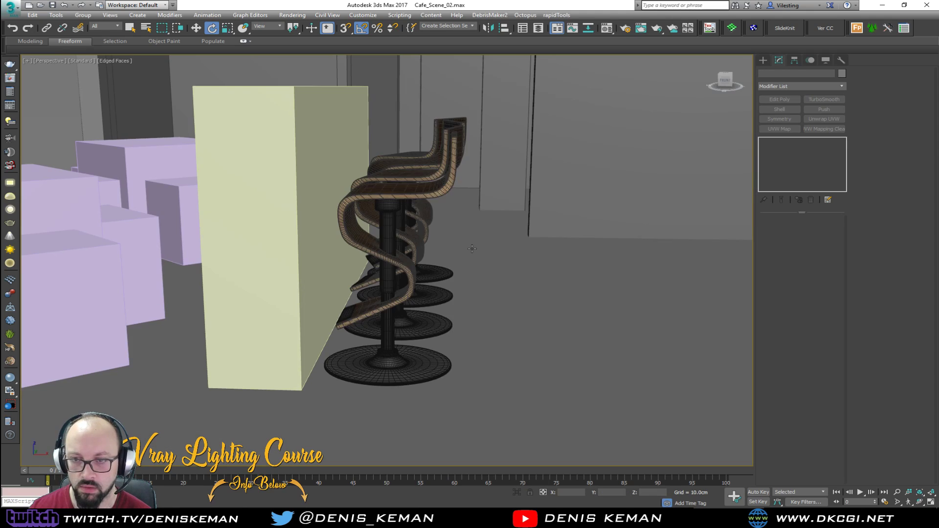
Clone the nearest walnut chair at the cream counter and place the single copy beside the pink counter's first cylinder placeholder.
{"action": "middle_click_drag", "start_coordinate": [422, 187], "coordinate": [294, 237], "text": "alt"}
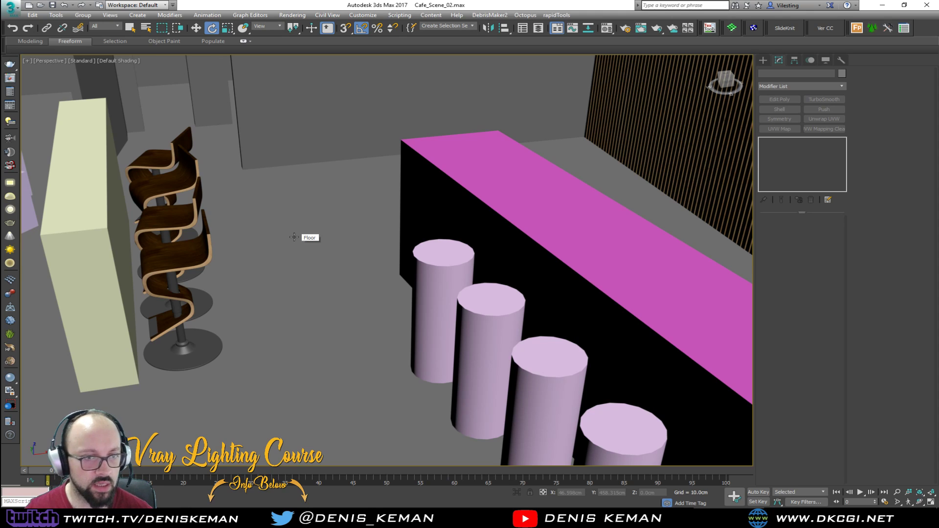
{"action": "middle_click_drag", "start_coordinate": [91, 182], "coordinate": [207, 226]}
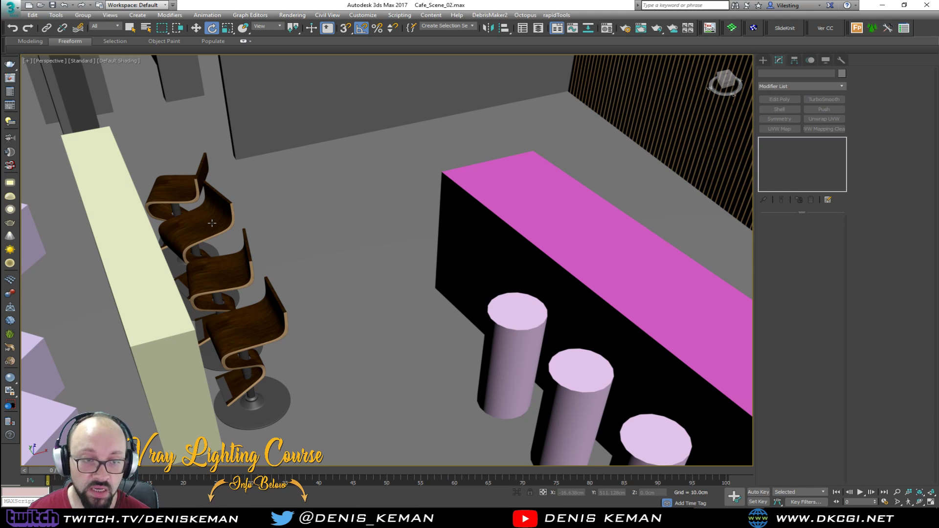
{"action": "scroll", "coordinate": [209, 226], "scroll_direction": "up", "scroll_amount": 3}
{"action": "middle_click_drag", "start_coordinate": [204, 214], "coordinate": [371, 292]}
{"action": "middle_click_drag", "start_coordinate": [372, 291], "coordinate": [255, 260]}
{"action": "scroll", "coordinate": [204, 228], "scroll_direction": "down", "scroll_amount": 3}
{"action": "scroll", "coordinate": [203, 228], "scroll_direction": "down", "scroll_amount": 3}
{"action": "middle_click_drag", "start_coordinate": [289, 313], "coordinate": [219, 233]}
{"action": "left_click", "coordinate": [245, 278]}
{"action": "middle_click_drag", "start_coordinate": [245, 278], "coordinate": [204, 264], "text": "alt"}
{"action": "key", "text": "w"}
{"action": "middle_click_drag", "start_coordinate": [210, 271], "coordinate": [163, 253], "text": "alt"}
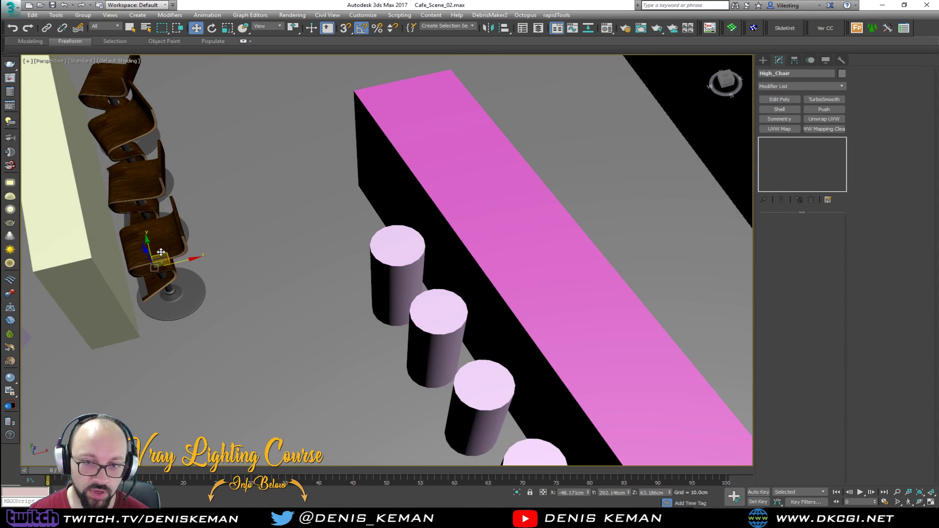
{"action": "mouse_move", "coordinate": [162, 253]}
{"action": "left_mouse_down", "text": "shift"}
{"action": "mouse_move", "coordinate": [307, 259]}
{"action": "mouse_move", "coordinate": [331, 234]}
{"action": "left_mouse_up", "text": "shift"}
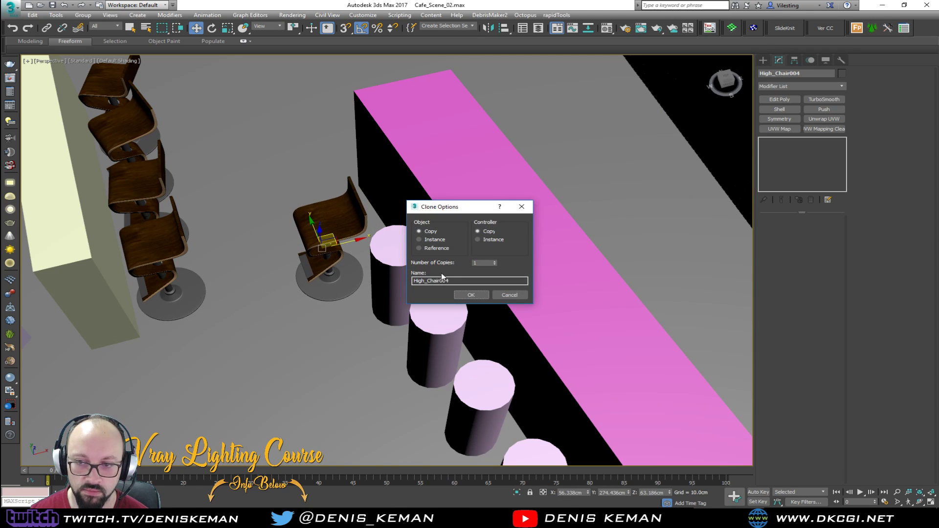
{"action": "left_click", "coordinate": [470, 295]}
Align the copied chair to the first cylinder placeholder in X and Y position, center to center.
{"action": "key", "text": "alt+a"}
{"action": "left_click", "coordinate": [401, 277]}
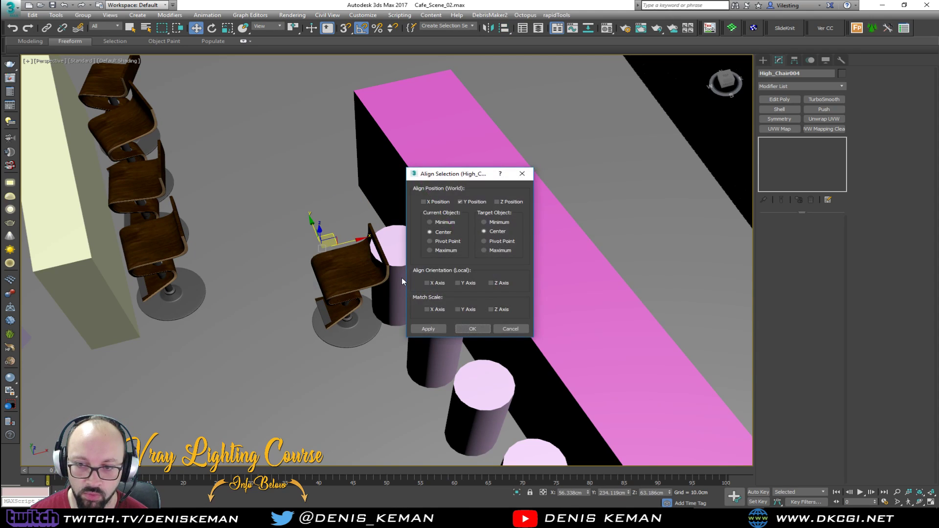
{"action": "left_click", "coordinate": [430, 202]}
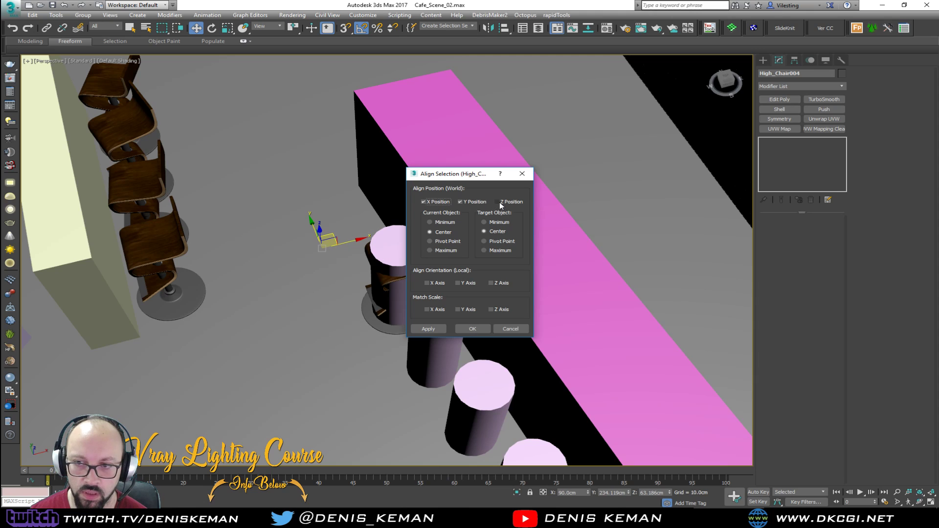
{"action": "left_click", "coordinate": [499, 202]}
{"action": "left_click", "coordinate": [509, 202]}
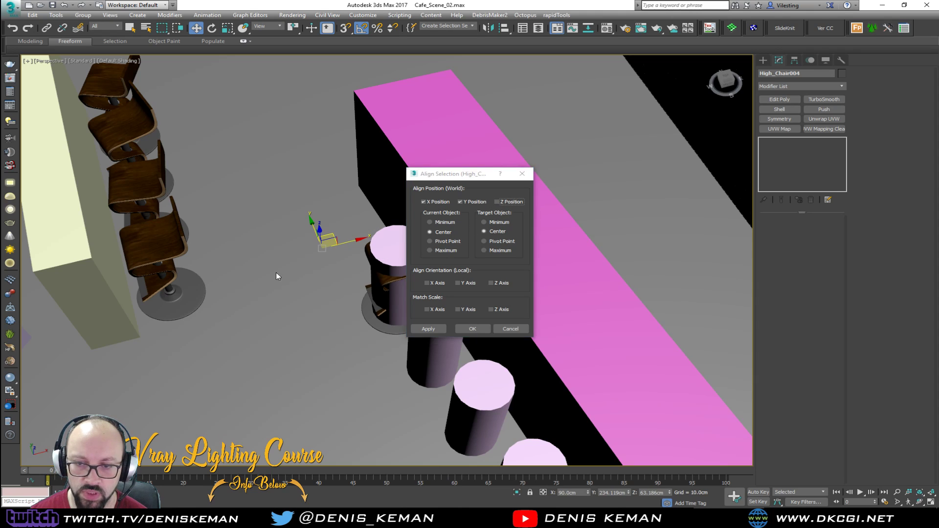
{"action": "left_click", "coordinate": [484, 331]}
Move the chair out in front of its placeholder and clone it as five copies spaced along the pink counter.
{"action": "mouse_move", "coordinate": [406, 287]}
{"action": "middle_mouse_down", "text": "alt"}
{"action": "mouse_move", "coordinate": [434, 280]}
{"action": "mouse_move", "coordinate": [410, 282]}
{"action": "middle_mouse_up", "text": "alt"}
{"action": "left_click_drag", "start_coordinate": [415, 274], "coordinate": [337, 303]}
{"action": "middle_click_drag", "start_coordinate": [338, 304], "coordinate": [372, 282]}
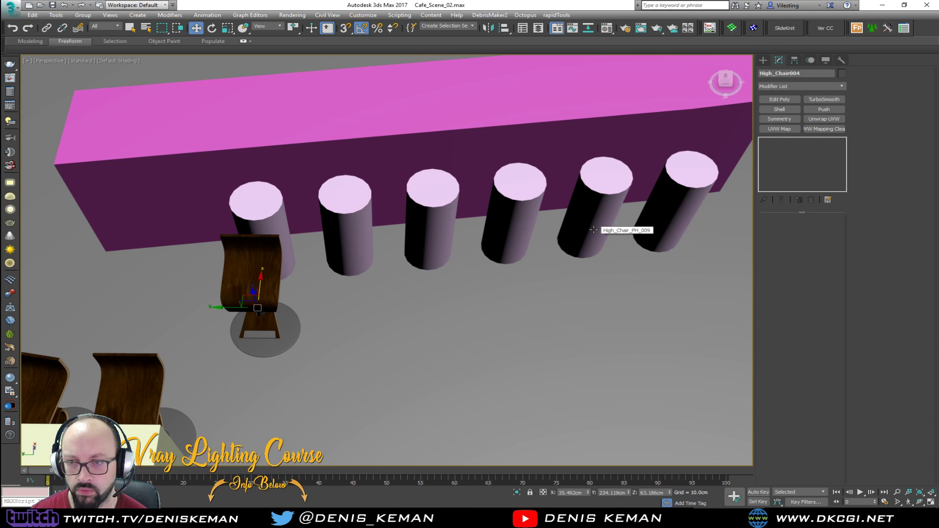
{"action": "left_click_drag", "start_coordinate": [235, 307], "coordinate": [327, 307], "text": "shift"}
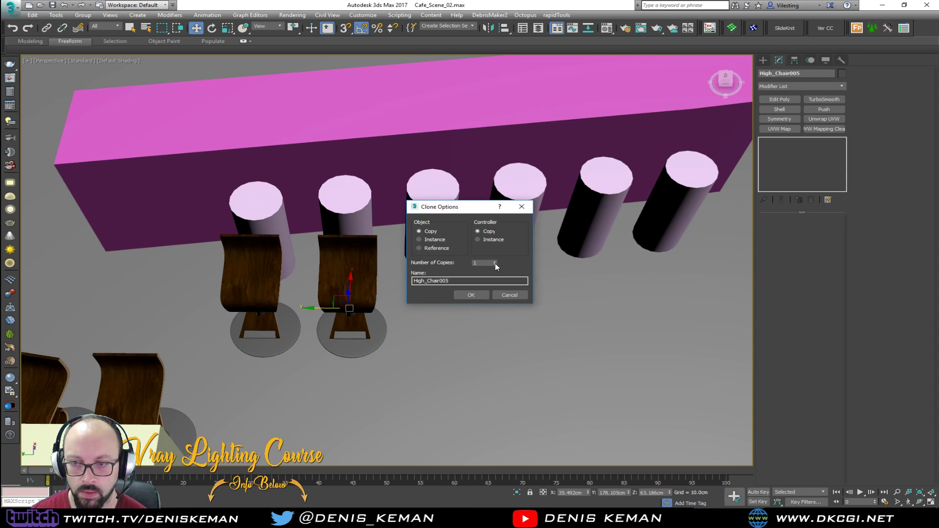
{"action": "left_click", "coordinate": [463, 295]}
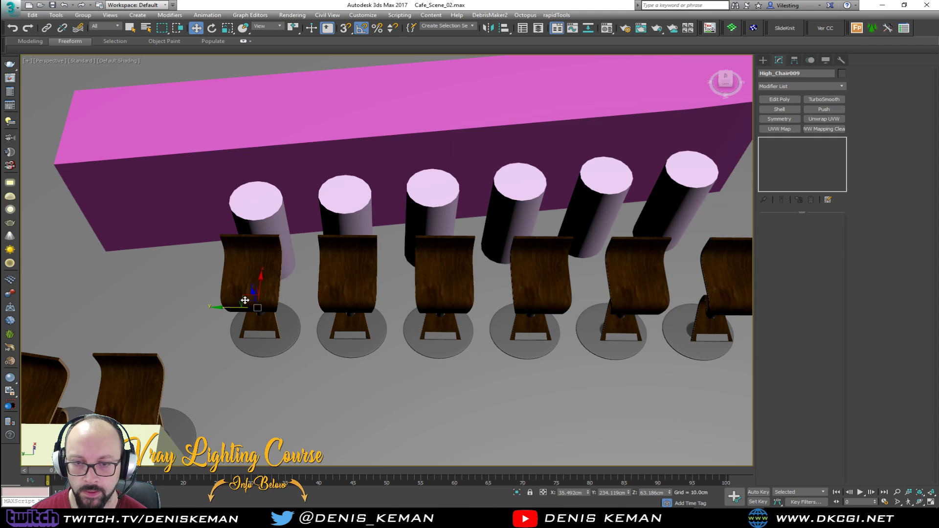
Align the first three chairs in the row with their matching cylinder placeholders at the pink counter.
{"action": "left_click", "coordinate": [275, 218]}
{"action": "left_click", "coordinate": [466, 327]}
{"action": "left_click", "coordinate": [350, 295]}
{"action": "key", "text": "alt+a"}
{"action": "left_click", "coordinate": [346, 229]}
{"action": "left_click", "coordinate": [473, 322]}
{"action": "left_click", "coordinate": [442, 274]}
{"action": "key", "text": "alt+a"}
{"action": "left_click", "coordinate": [438, 199]}
{"action": "left_click", "coordinate": [473, 327]}
Align the remaining three chairs in the row with the fourth, fifth and sixth cylinder placeholders.
{"action": "left_click", "coordinate": [533, 289]}
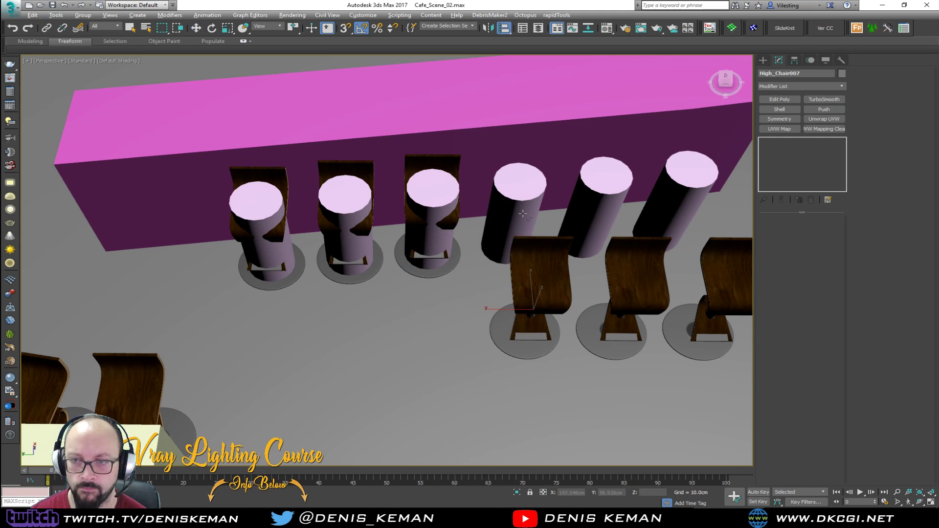
{"action": "key", "text": "alt+a"}
{"action": "left_click", "coordinate": [517, 255]}
{"action": "left_click", "coordinate": [472, 328]}
{"action": "middle_click_drag", "start_coordinate": [530, 237], "coordinate": [352, 265]}
{"action": "left_click", "coordinate": [445, 308]}
{"action": "key", "text": "alt+a"}
{"action": "left_click", "coordinate": [434, 241]}
{"action": "left_click", "coordinate": [473, 328]}
{"action": "left_click", "coordinate": [543, 313]}
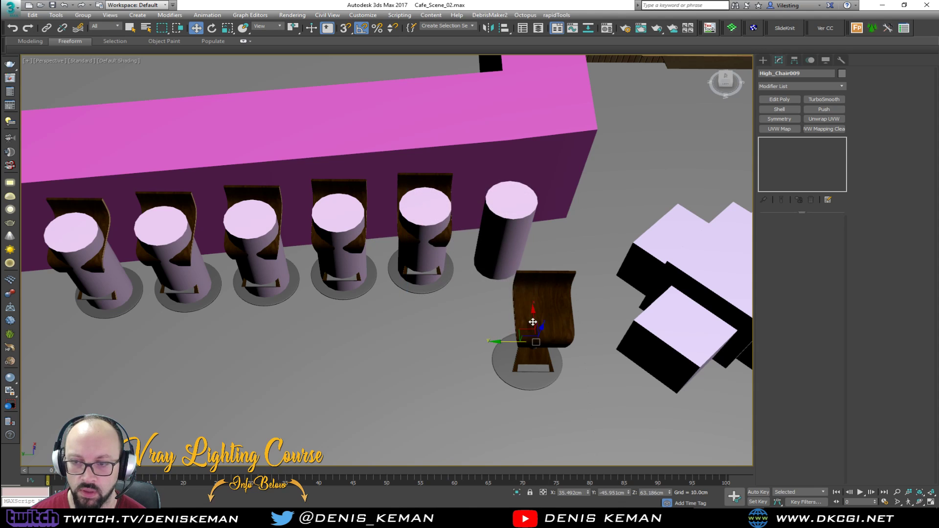
{"action": "key", "text": "alt+a"}
{"action": "left_click", "coordinate": [508, 231]}
{"action": "left_click", "coordinate": [478, 329]}
Delete the six cylinder placeholders overlapping the walnut chairs at the pink counter.
{"action": "mouse_move", "coordinate": [274, 258]}
{"action": "middle_mouse_down"}
{"action": "mouse_move", "coordinate": [330, 285]}
{"action": "mouse_move", "coordinate": [279, 264]}
{"action": "middle_mouse_up"}
{"action": "middle_click_drag", "start_coordinate": [335, 196], "coordinate": [306, 248]}
{"action": "scroll", "coordinate": [304, 246], "scroll_direction": "up", "scroll_amount": 4}
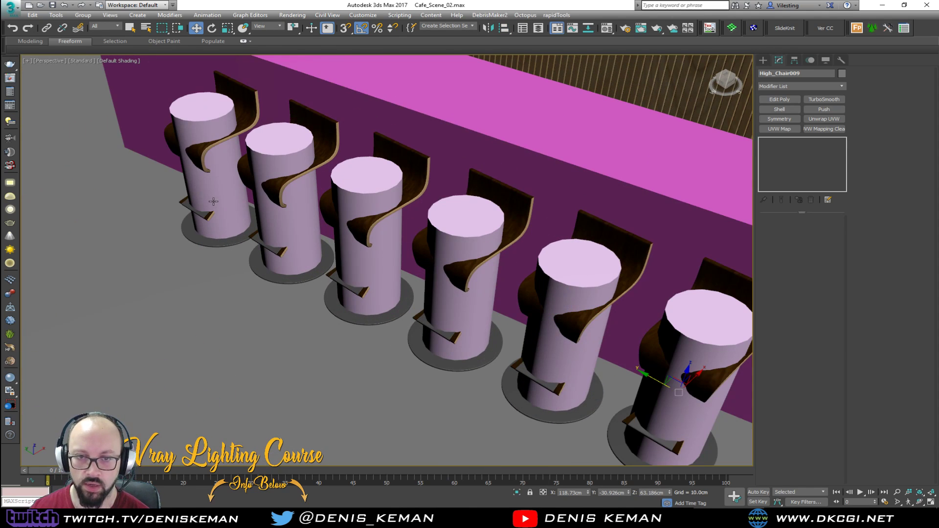
{"action": "left_click", "coordinate": [213, 201]}
{"action": "key", "text": "Delete"}
{"action": "left_click", "coordinate": [284, 237]}
{"action": "key", "text": "Delete"}
{"action": "left_click", "coordinate": [365, 267]}
{"action": "key", "text": "Delete"}
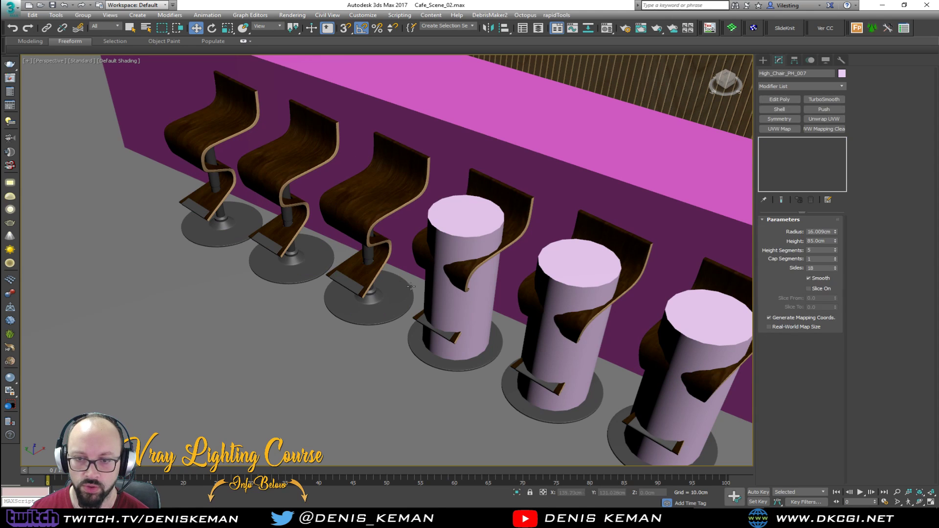
{"action": "key", "text": "Delete"}
{"action": "left_click", "coordinate": [566, 359]}
{"action": "key", "text": "Delete"}
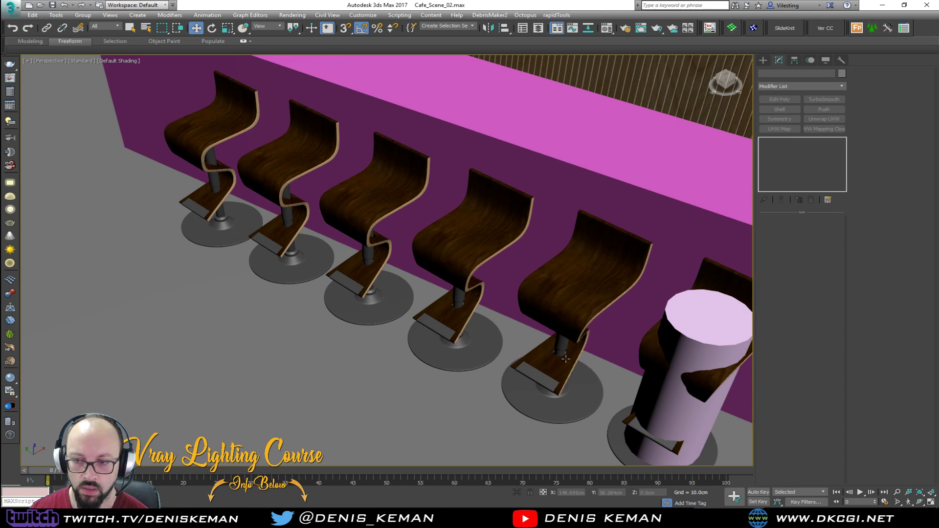
{"action": "left_click", "coordinate": [678, 408]}
{"action": "key", "text": "Delete"}
Rotate the first three chairs at the pink counter by varied amounts so they look casually placed.
{"action": "scroll", "coordinate": [391, 244], "scroll_direction": "down", "scroll_amount": 5}
{"action": "left_click", "coordinate": [285, 234]}
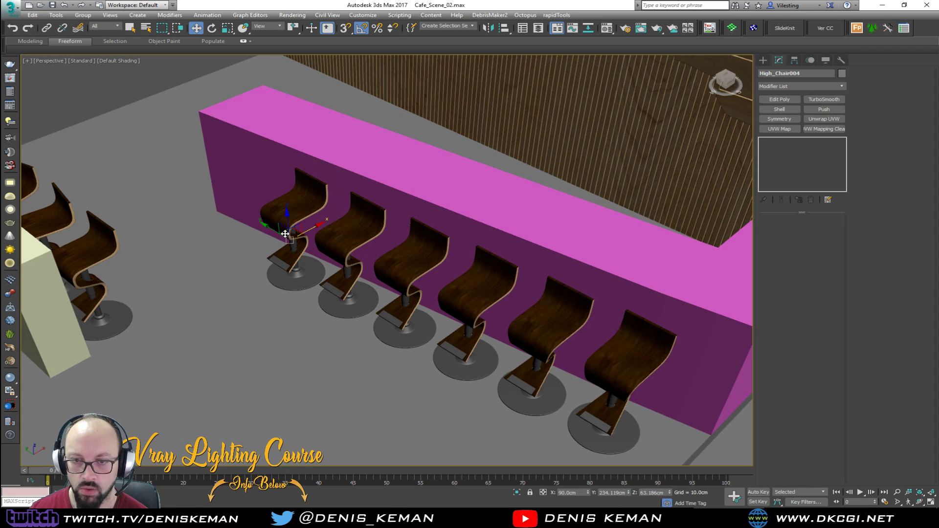
{"action": "scroll", "coordinate": [286, 236], "scroll_direction": "up", "scroll_amount": 2}
{"action": "key", "text": "e"}
{"action": "left_click_drag", "start_coordinate": [301, 263], "coordinate": [272, 266]}
{"action": "left_click", "coordinate": [378, 297]}
{"action": "left_click_drag", "start_coordinate": [378, 297], "coordinate": [301, 321]}
{"action": "left_click", "coordinate": [478, 330]}
{"action": "left_click_drag", "start_coordinate": [478, 330], "coordinate": [398, 364]}
Rotate the last three chairs, nearest the pink counter's corner, by varied angles.
{"action": "middle_click_drag", "start_coordinate": [545, 326], "coordinate": [410, 290]}
{"action": "left_click", "coordinate": [411, 290]}
{"action": "left_click_drag", "start_coordinate": [428, 360], "coordinate": [513, 360]}
{"action": "middle_click_drag", "start_coordinate": [514, 361], "coordinate": [344, 268]}
{"action": "left_click", "coordinate": [382, 274]}
{"action": "left_click_drag", "start_coordinate": [380, 349], "coordinate": [314, 342]}
{"action": "left_click", "coordinate": [482, 324]}
{"action": "middle_click_drag", "start_coordinate": [482, 325], "coordinate": [386, 226]}
{"action": "left_click_drag", "start_coordinate": [401, 324], "coordinate": [466, 329]}
Move the end chair away from its neighbour towards the pink counter's corner and check the whole row.
{"action": "scroll", "coordinate": [416, 299], "scroll_direction": "down", "scroll_amount": 4}
{"action": "middle_click_drag", "start_coordinate": [389, 274], "coordinate": [399, 300], "text": "alt"}
{"action": "key", "text": "w"}
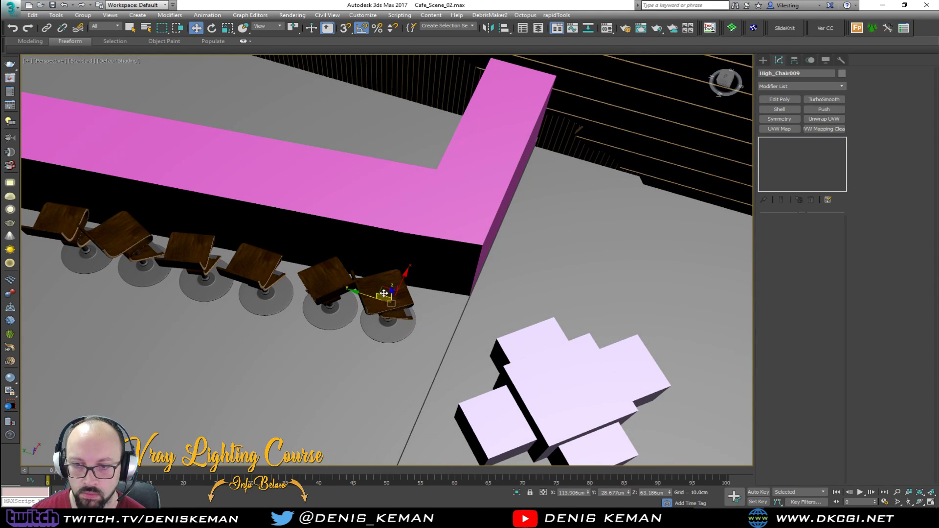
{"action": "left_click_drag", "start_coordinate": [383, 288], "coordinate": [400, 281]}
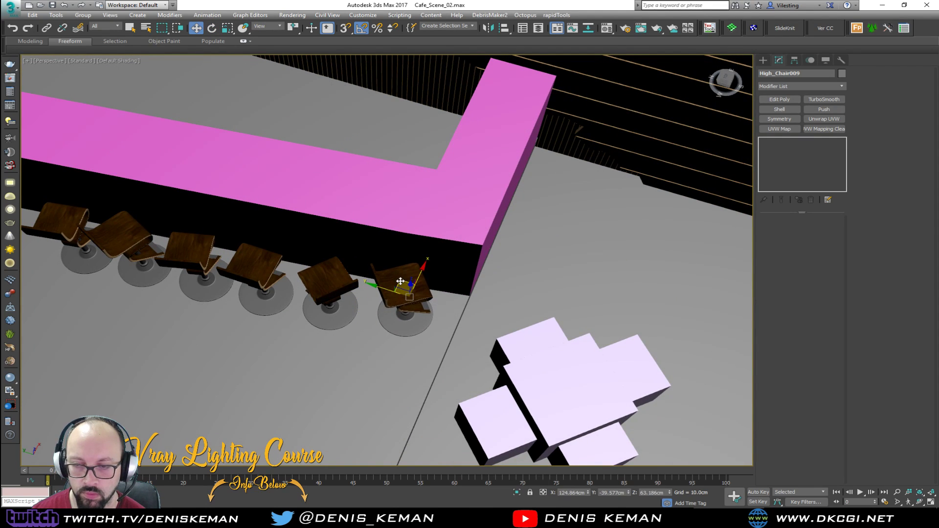
{"action": "middle_click_drag", "start_coordinate": [389, 275], "coordinate": [400, 292]}
{"action": "key", "text": "F3"}
{"action": "left_click", "coordinate": [389, 160]}
{"action": "key", "text": "F3"}
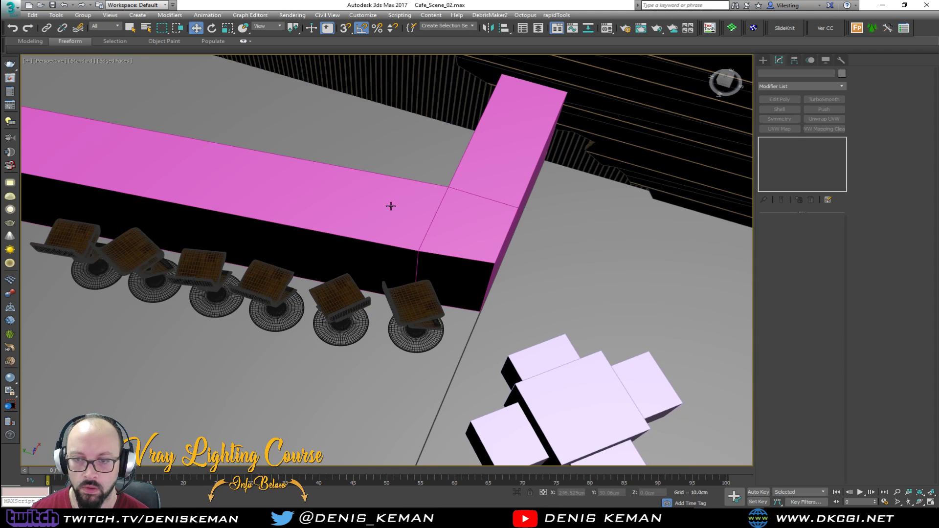
{"action": "middle_click_drag", "start_coordinate": [398, 243], "coordinate": [352, 218], "text": "alt"}
{"action": "scroll", "coordinate": [352, 217], "scroll_direction": "down", "scroll_amount": 4}
{"action": "scroll", "coordinate": [352, 217], "scroll_direction": "up", "scroll_amount": 4}
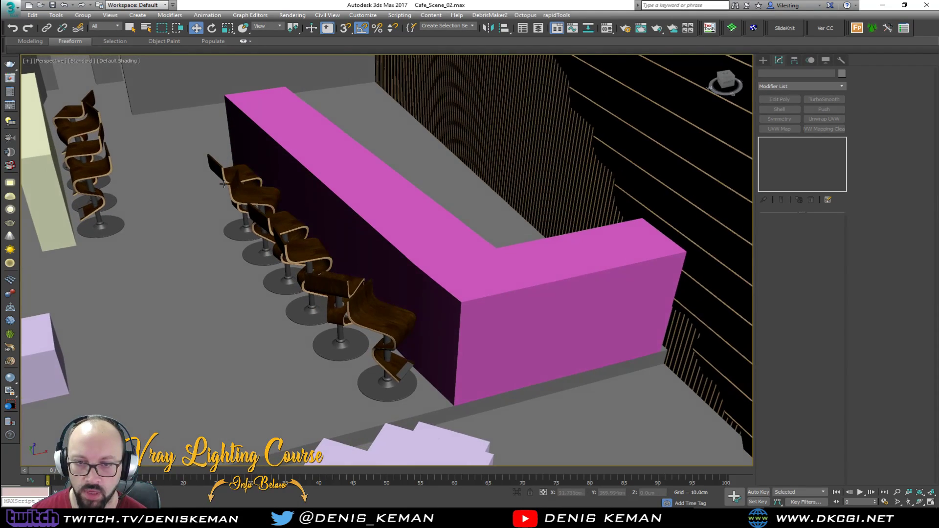
Examine the terrace's tubular frame up close and review the whole café building with its outdoor seating placeholders.
{"action": "scroll", "coordinate": [224, 184], "scroll_direction": "up", "scroll_amount": 4}
{"action": "scroll", "coordinate": [224, 184], "scroll_direction": "down", "scroll_amount": 4}
{"action": "scroll", "coordinate": [428, 254], "scroll_direction": "down", "scroll_amount": 4}
{"action": "middle_click_drag", "start_coordinate": [207, 167], "coordinate": [497, 204]}
{"action": "scroll", "coordinate": [365, 169], "scroll_direction": "down", "scroll_amount": 4}
{"action": "middle_click_drag", "start_coordinate": [497, 203], "coordinate": [381, 294]}
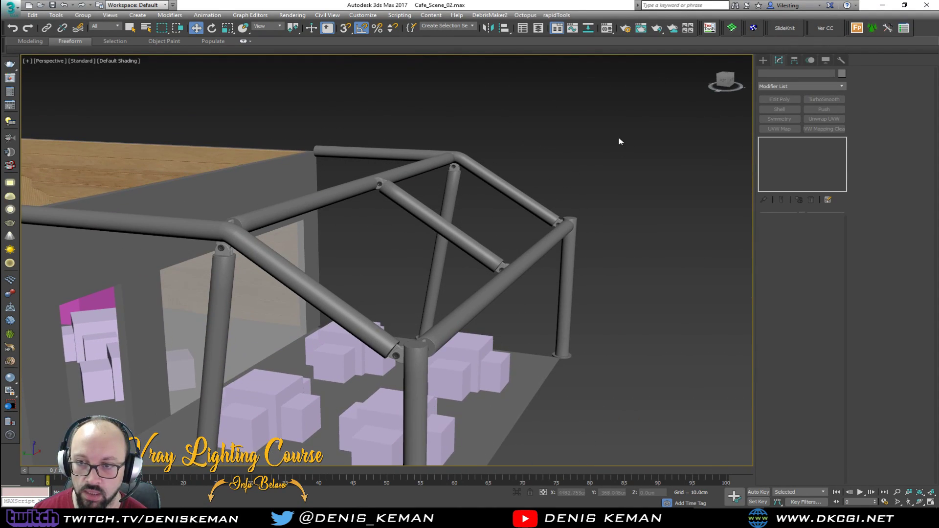
{"action": "scroll", "coordinate": [559, 243], "scroll_direction": "up", "scroll_amount": 8}
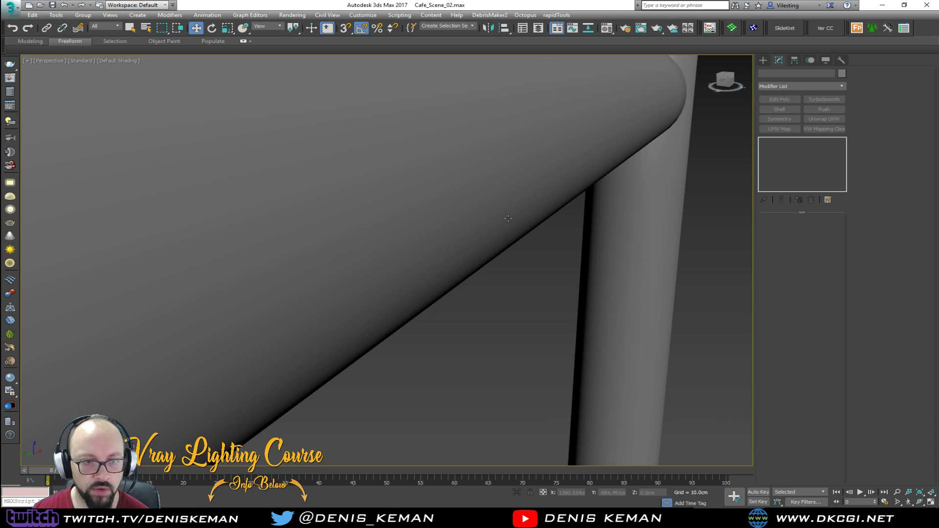
{"action": "middle_click_drag", "start_coordinate": [452, 226], "coordinate": [454, 240], "text": "alt"}
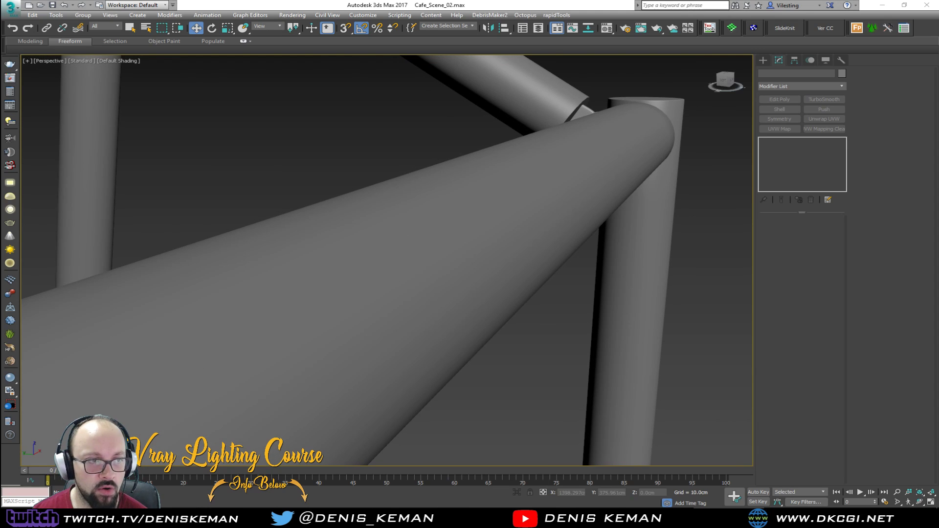
{"action": "scroll", "coordinate": [509, 234], "scroll_direction": "down", "scroll_amount": 10}
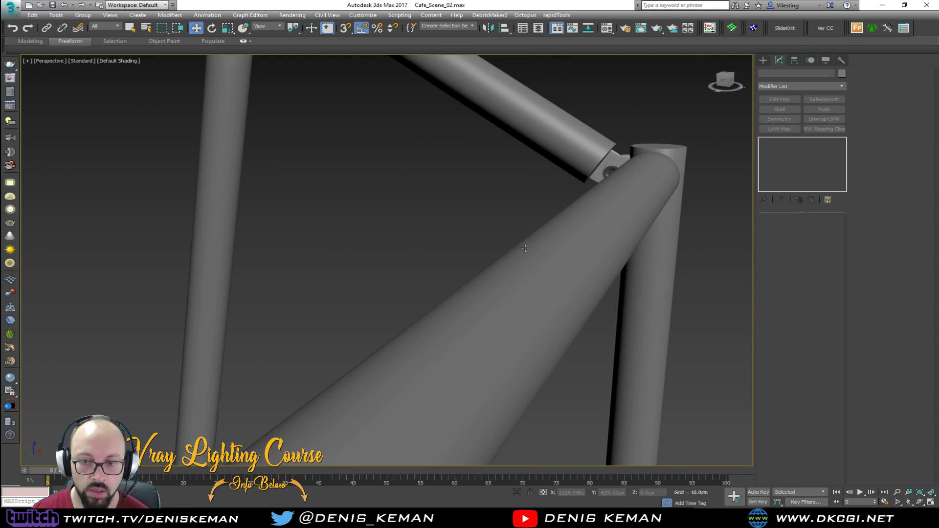
{"action": "middle_click_drag", "start_coordinate": [463, 245], "coordinate": [401, 253], "text": "alt"}
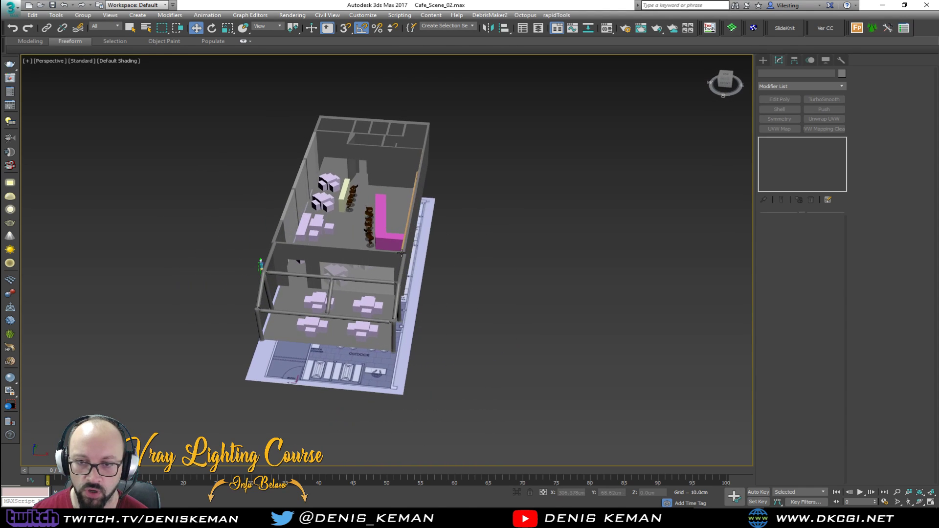
Inspect the pale high table, its row of walnut chairs and the neighbouring seating placeholders in shaded and wireframe display.
{"action": "scroll", "coordinate": [342, 194], "scroll_direction": "up", "scroll_amount": 6}
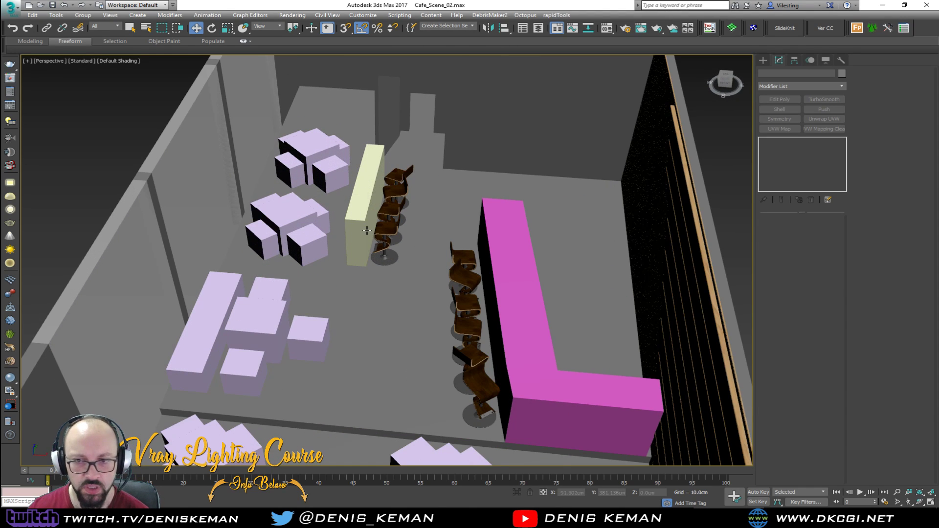
{"action": "scroll", "coordinate": [363, 234], "scroll_direction": "up", "scroll_amount": 2}
{"action": "middle_click_drag", "start_coordinate": [364, 234], "coordinate": [385, 166], "text": "alt"}
{"action": "scroll", "coordinate": [327, 266], "scroll_direction": "up", "scroll_amount": 4}
{"action": "left_click", "coordinate": [285, 212]}
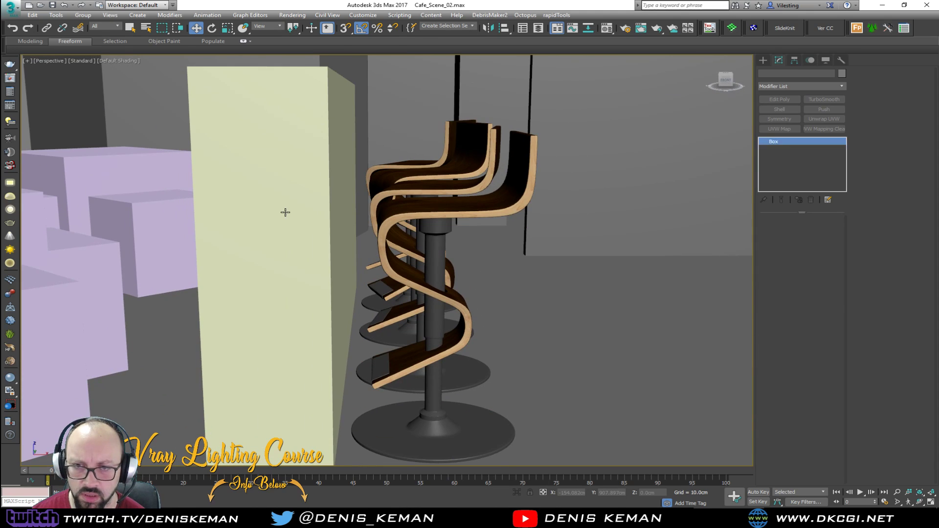
{"action": "middle_click_drag", "start_coordinate": [333, 197], "coordinate": [341, 226]}
{"action": "scroll", "coordinate": [337, 222], "scroll_direction": "down", "scroll_amount": 4}
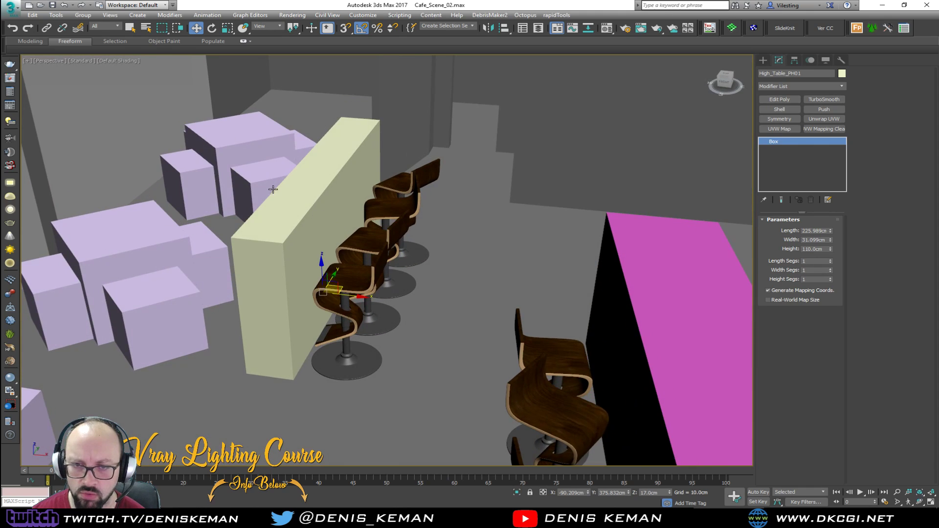
{"action": "middle_click_drag", "start_coordinate": [234, 169], "coordinate": [301, 264]}
{"action": "key", "text": "F3"}
{"action": "left_click", "coordinate": [198, 225]}
{"action": "key", "text": "F3"}
{"action": "key", "text": "F4"}
{"action": "mouse_move", "coordinate": [210, 234]}
{"action": "middle_mouse_down"}
{"action": "mouse_move", "coordinate": [320, 176]}
{"action": "mouse_move", "coordinate": [333, 189]}
{"action": "mouse_move", "coordinate": [397, 196]}
{"action": "mouse_move", "coordinate": [359, 203]}
{"action": "mouse_move", "coordinate": [419, 328]}
{"action": "middle_mouse_up"}
{"action": "scroll", "coordinate": [324, 173], "scroll_direction": "down", "scroll_amount": 5}
{"action": "key", "text": "F4"}
Switch to the browser and examine the café tables, chairs and bar front in the CoffeeLab virtual tour.
{"action": "left_click", "coordinate": [205, 517]}
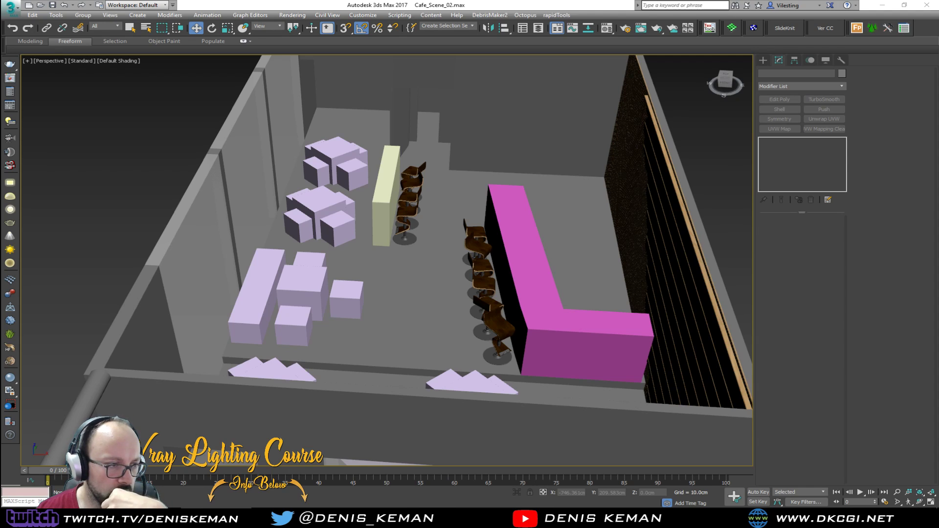
{"action": "left_click_drag", "start_coordinate": [0, 44], "coordinate": [552, 43]}
{"action": "left_click_drag", "start_coordinate": [419, 239], "coordinate": [645, 235]}
{"action": "left_click", "coordinate": [360, 267]}
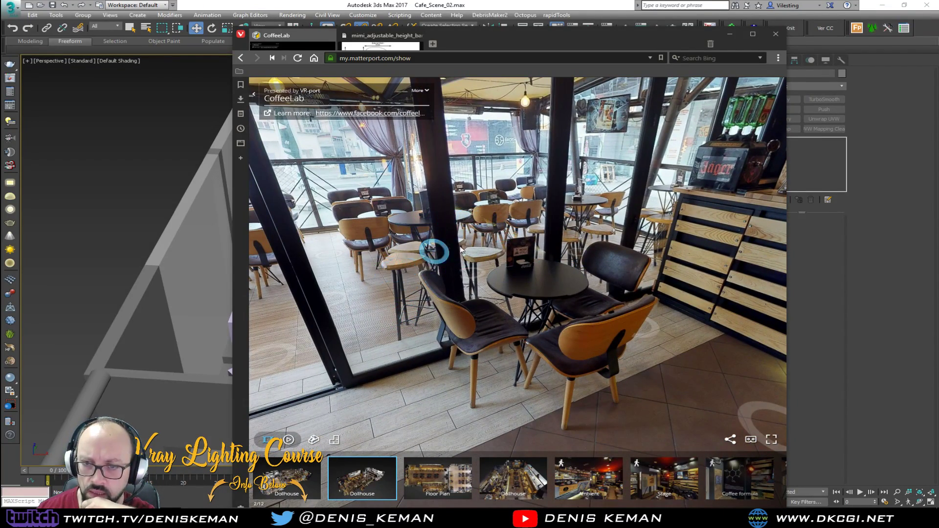
{"action": "left_click", "coordinate": [504, 247]}
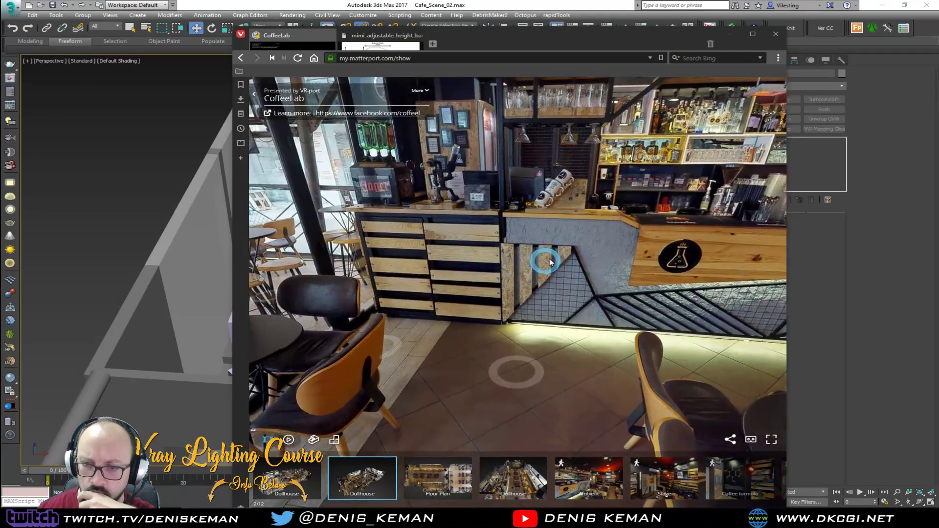
{"action": "left_click_drag", "start_coordinate": [550, 258], "coordinate": [350, 197]}
{"action": "left_click", "coordinate": [351, 196]}
{"action": "left_click", "coordinate": [463, 268]}
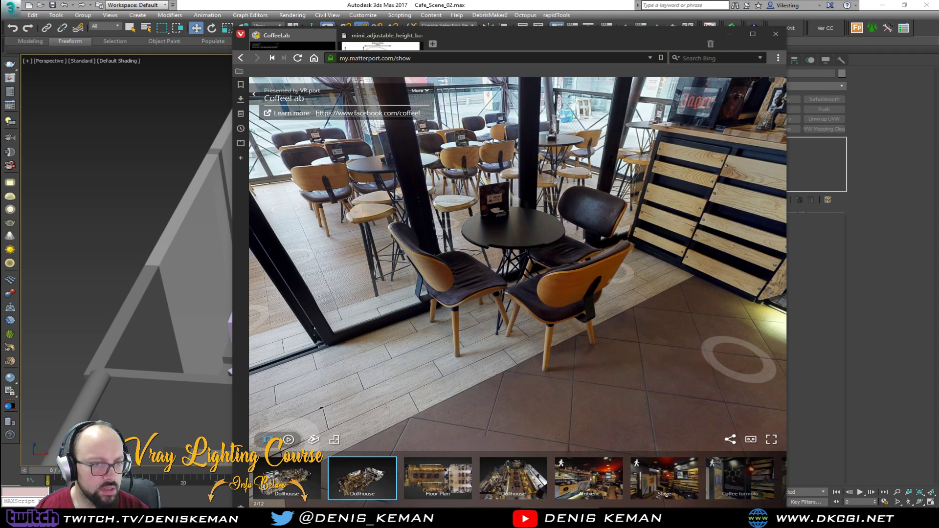
Examine the seat, backrest and base in the Chair_04 reference photo, clear the browser aside and close the photo.
{"action": "key", "text": "alt+Tab"}
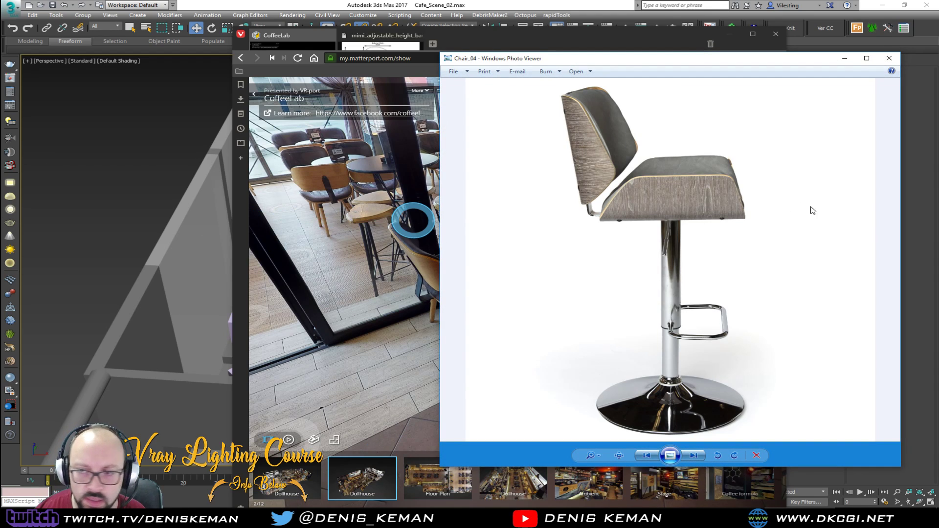
{"action": "scroll", "coordinate": [641, 214], "scroll_direction": "up", "scroll_amount": 3}
{"action": "left_click_drag", "start_coordinate": [612, 163], "coordinate": [617, 305]}
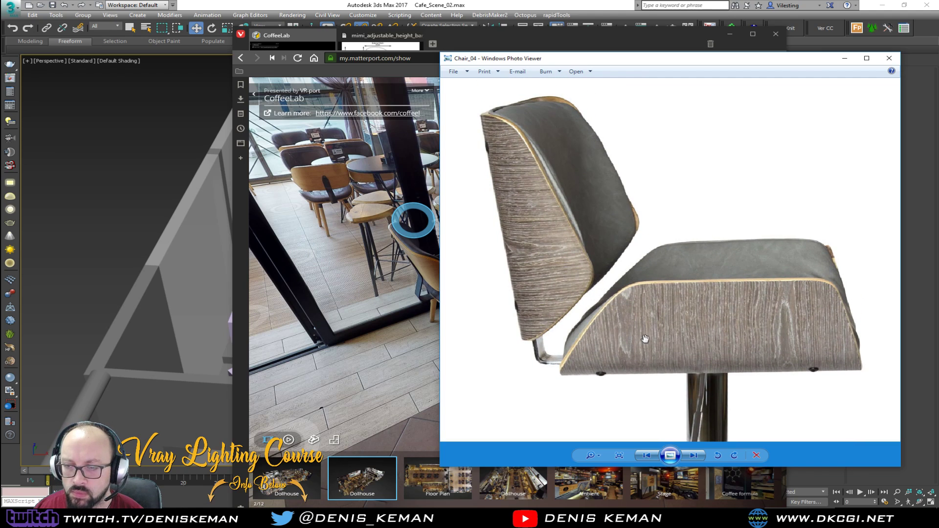
{"action": "left_click_drag", "start_coordinate": [668, 430], "coordinate": [673, 227]}
{"action": "scroll", "coordinate": [710, 360], "scroll_direction": "down", "scroll_amount": 3}
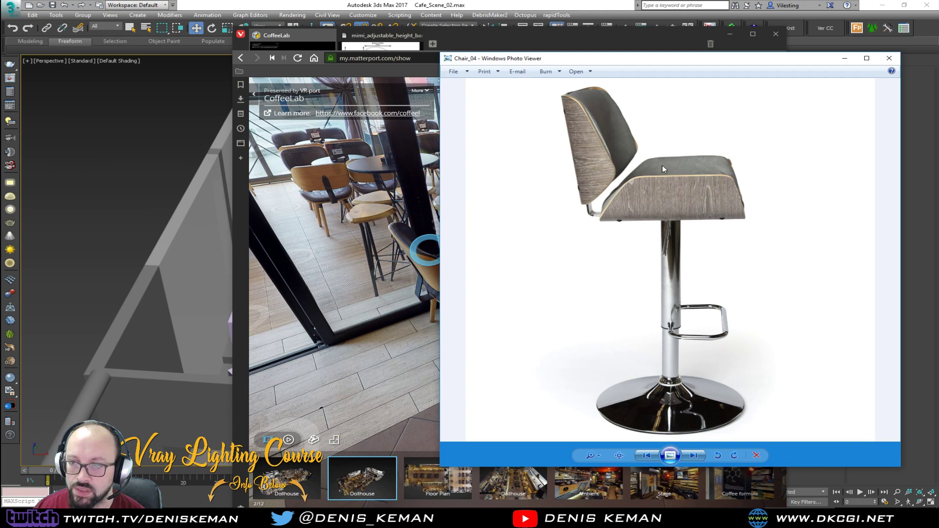
{"action": "left_click", "coordinate": [889, 59]}
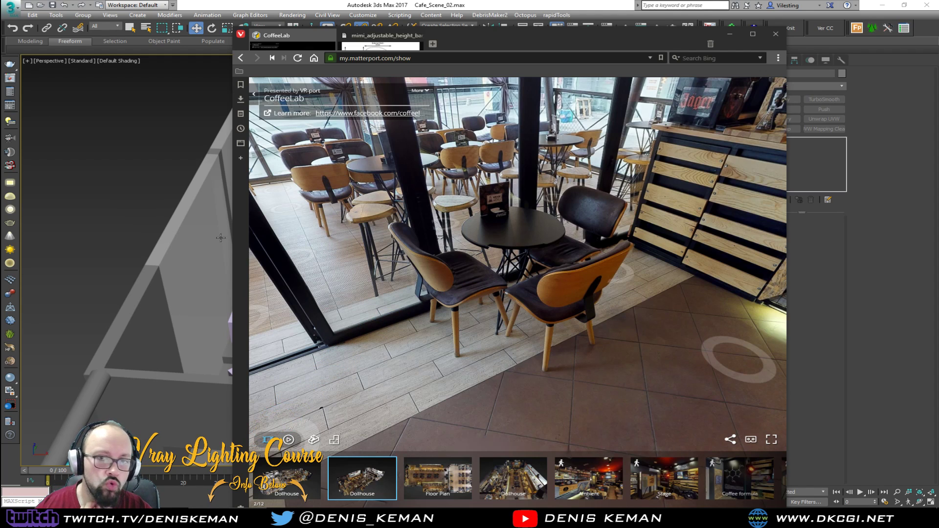
{"action": "left_click_drag", "start_coordinate": [502, 33], "coordinate": [0, 34]}
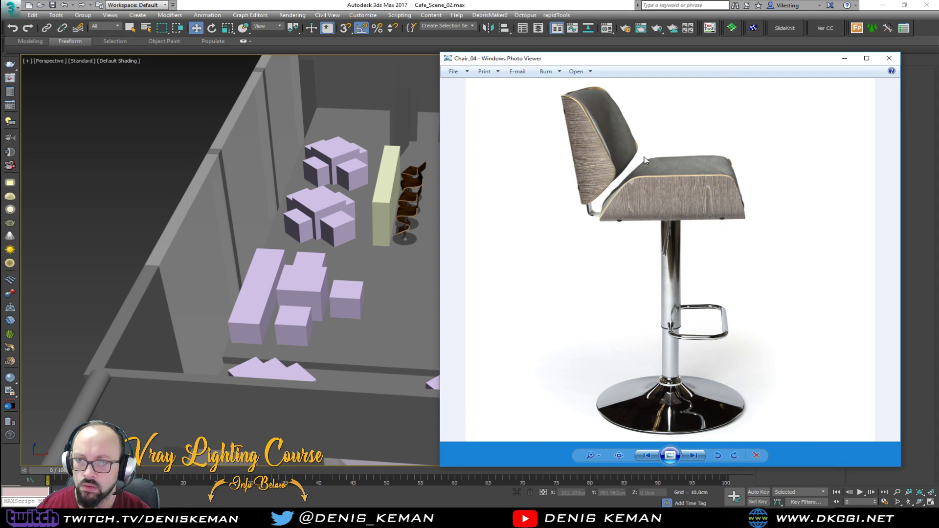
{"action": "scroll", "coordinate": [644, 160], "scroll_direction": "up", "scroll_amount": 1}
{"action": "left_click", "coordinate": [889, 59]}
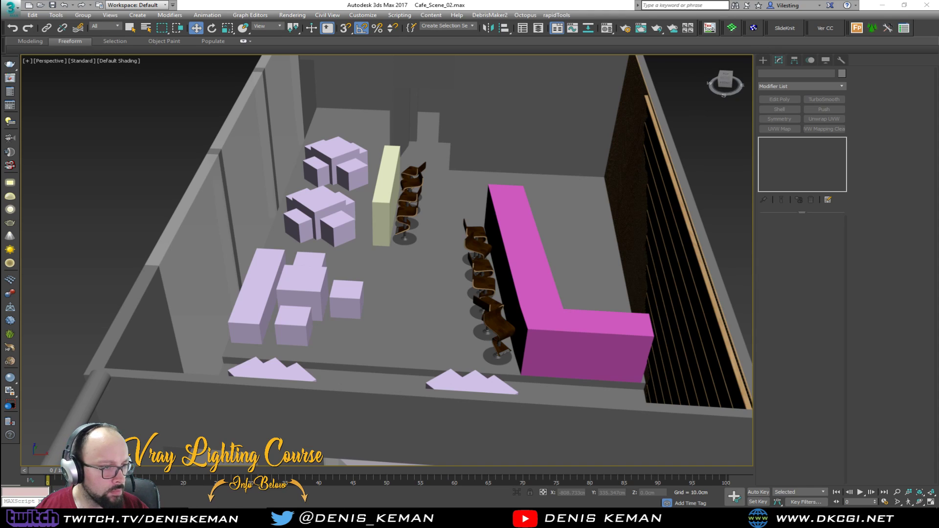
Replace the "cafe chair" query in Bing Images with a reverse image search using the Chair_04 picture.
{"action": "left_click_drag", "start_coordinate": [0, 73], "coordinate": [346, 74]}
{"action": "double_click", "coordinate": [347, 76]}
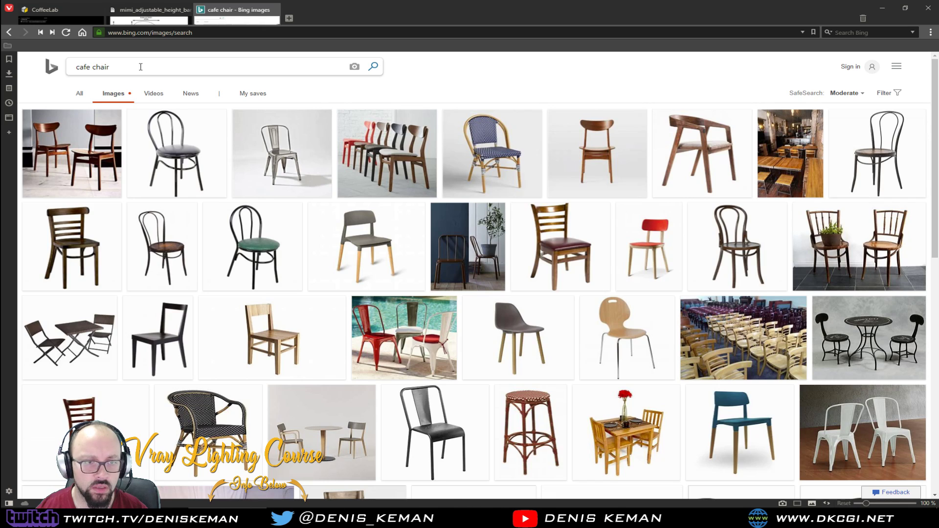
{"action": "key", "text": "ctrl+a"}
{"action": "key", "text": "BackSpace"}
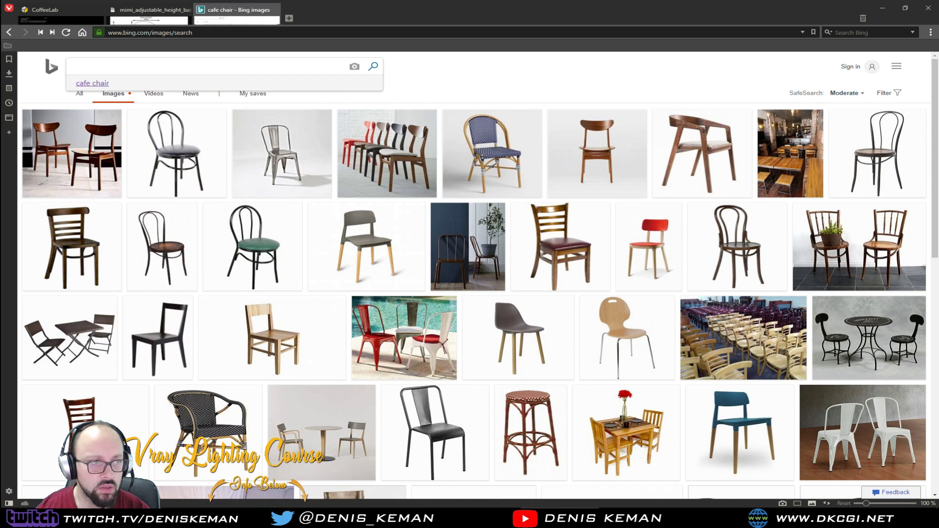
{"action": "left_click_drag", "start_coordinate": [186, 112], "coordinate": [275, 140]}
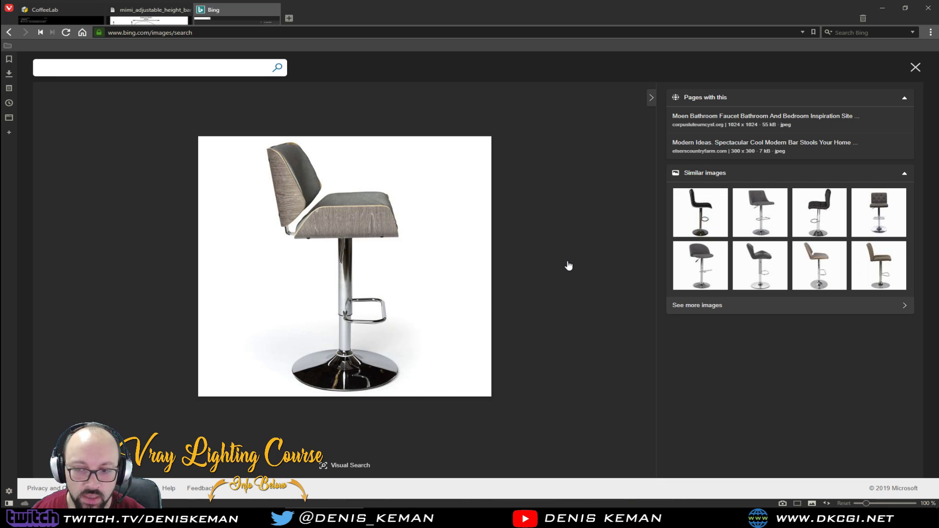
Re-examine the round table with three chairs in the CoffeeLab tour and return to the Bing image search.
{"action": "left_click", "coordinate": [55, 14]}
{"action": "left_click", "coordinate": [431, 288]}
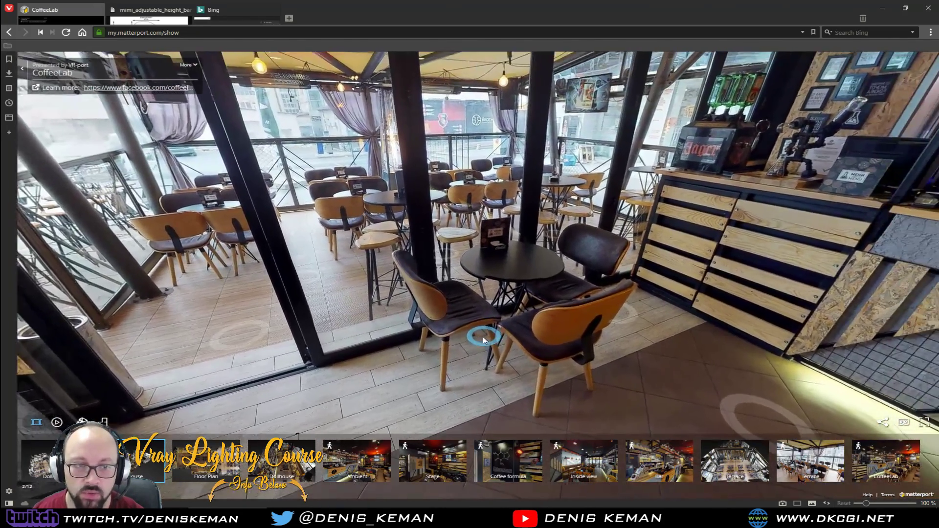
{"action": "left_click", "coordinate": [482, 337]}
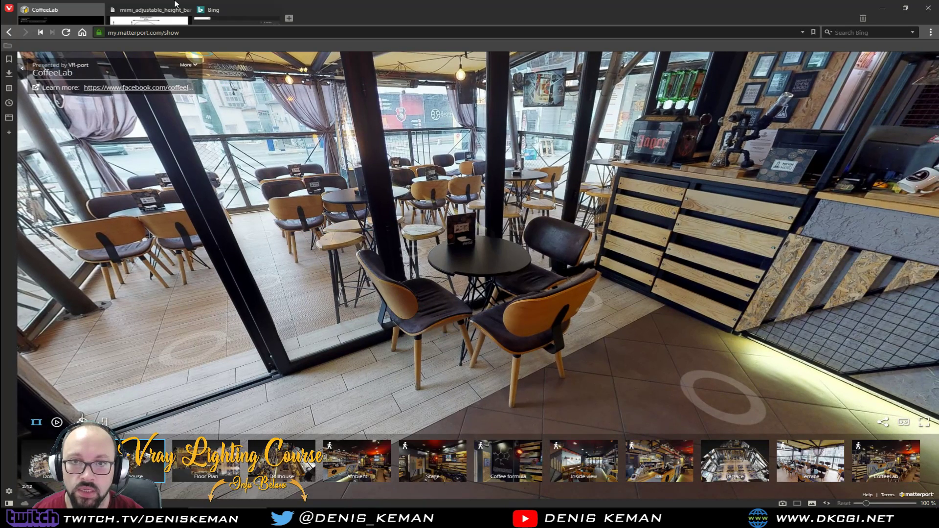
{"action": "left_click", "coordinate": [228, 9]}
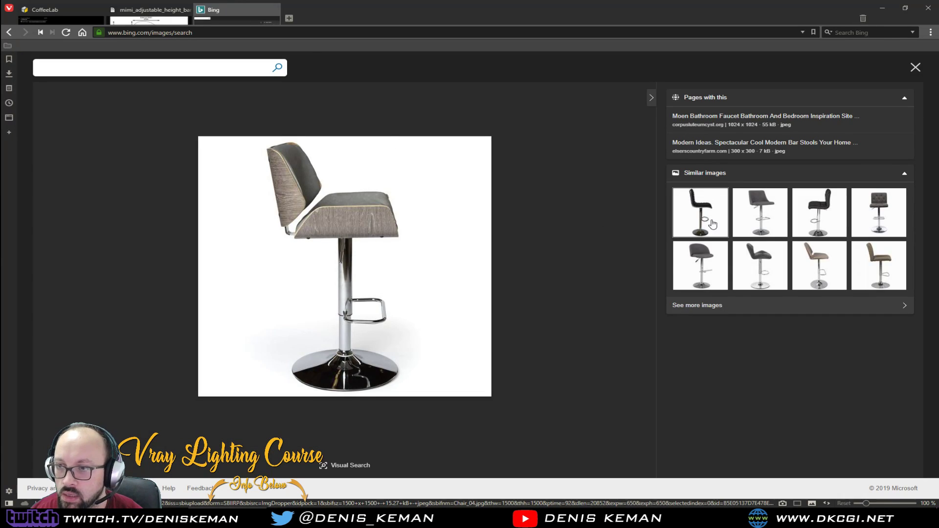
Check the two web pages listed as containing the bar stool picture, closing each one after viewing.
{"action": "left_click", "coordinate": [729, 122]}
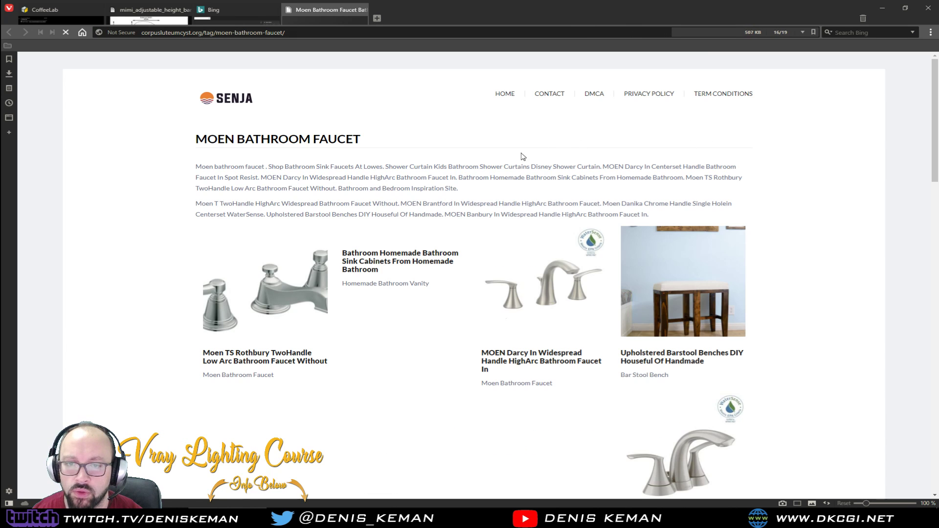
{"action": "middle_click", "coordinate": [336, 9]}
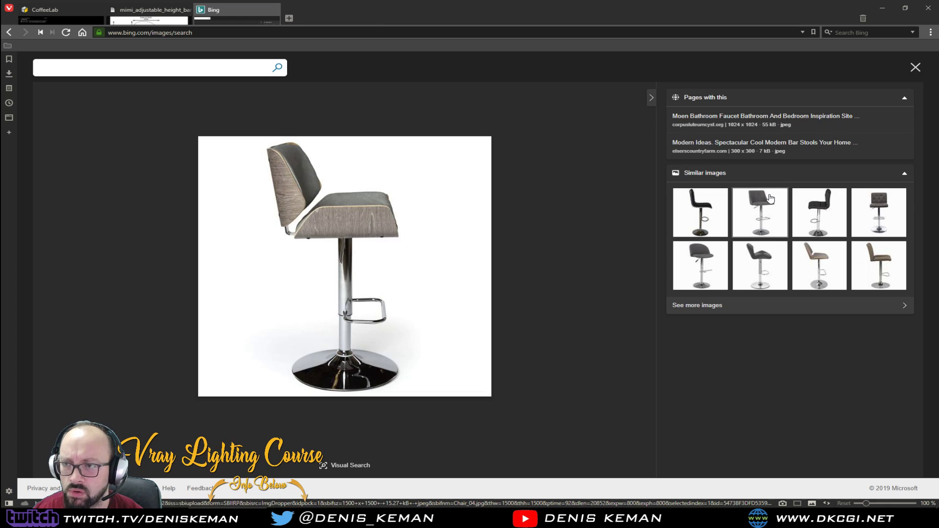
{"action": "left_click", "coordinate": [830, 152]}
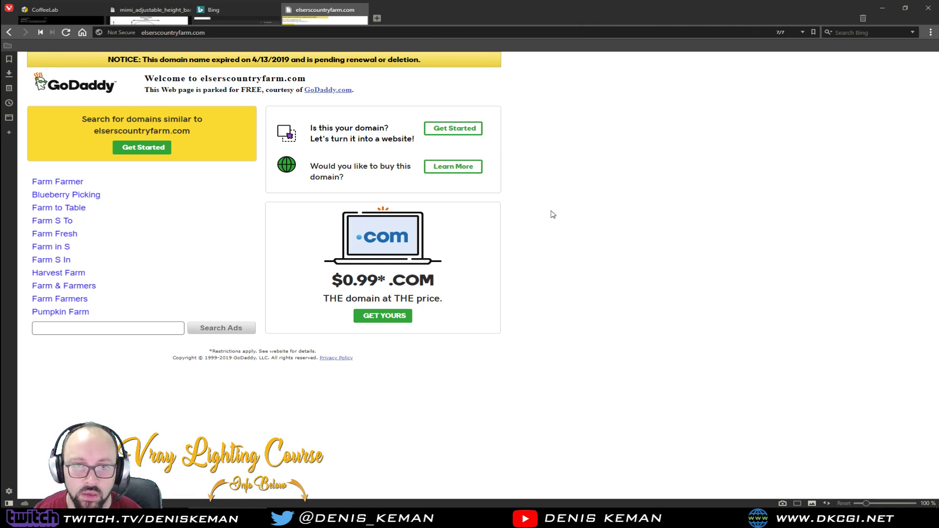
{"action": "middle_click", "coordinate": [335, 10]}
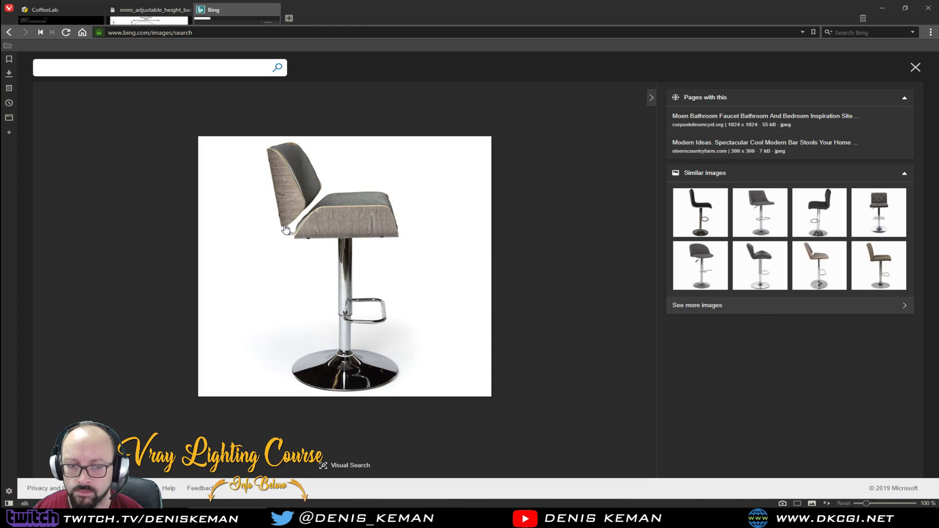
Run a visual search on the bar stool picture and open the wood-backed Chintaly Adjustable Height result on Wayfair.
{"action": "left_click", "coordinate": [350, 465]}
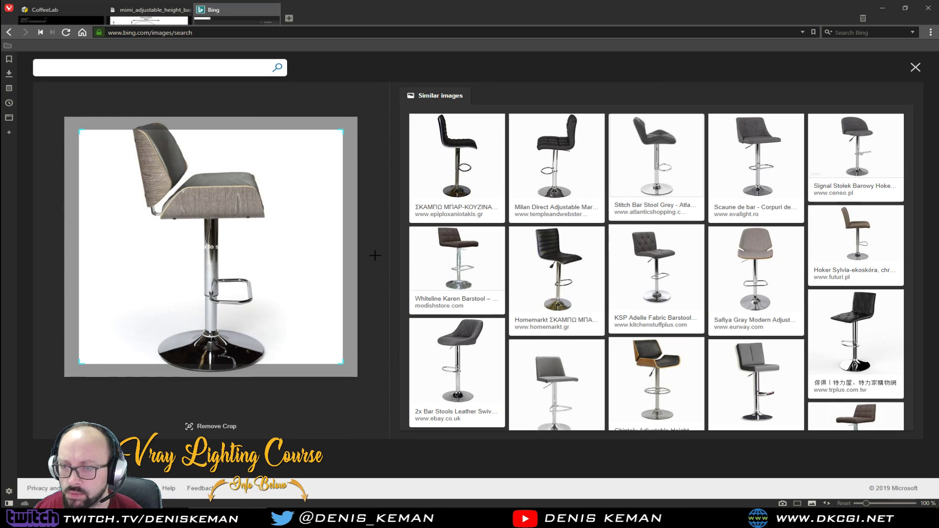
{"action": "scroll", "coordinate": [657, 335], "scroll_direction": "down", "scroll_amount": 1}
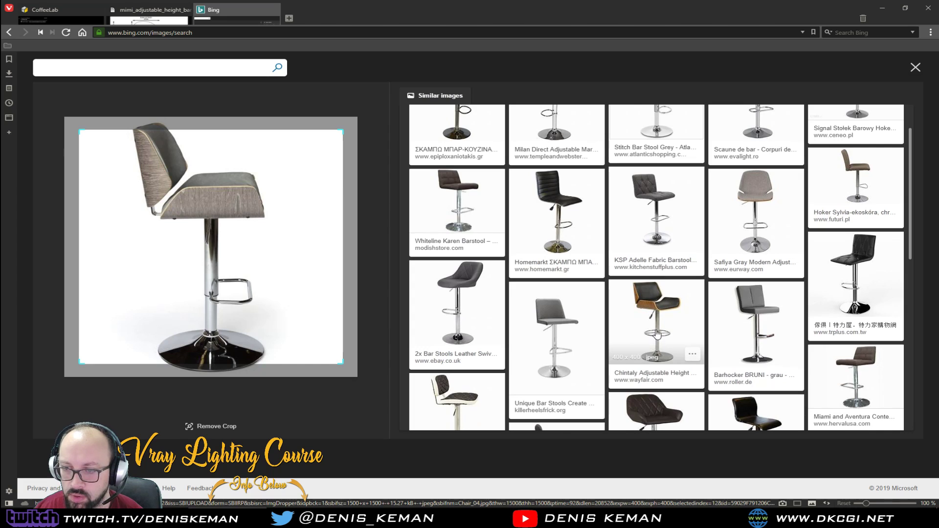
{"action": "left_click", "coordinate": [649, 376]}
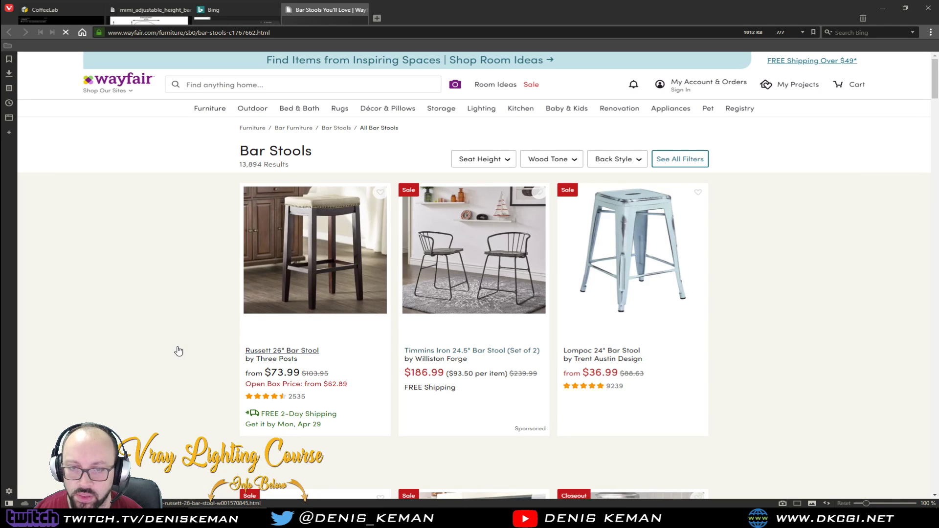
Look through the first page of Wayfair's bar stool listing for a matching wood-backed chair and close the page.
{"action": "scroll", "coordinate": [748, 199], "scroll_direction": "down", "scroll_amount": 8}
{"action": "scroll", "coordinate": [715, 264], "scroll_direction": "up", "scroll_amount": 8}
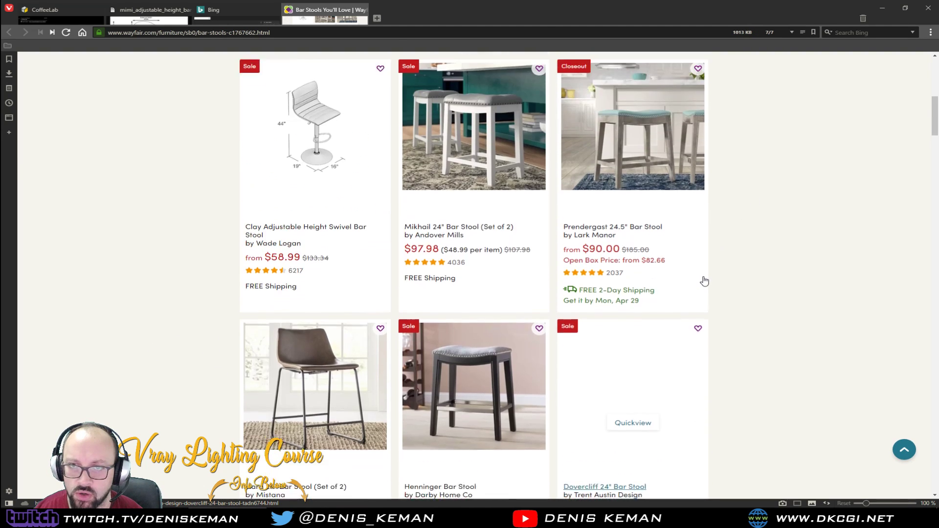
{"action": "scroll", "coordinate": [704, 282], "scroll_direction": "down", "scroll_amount": 10}
{"action": "scroll", "coordinate": [704, 281], "scroll_direction": "down", "scroll_amount": 15}
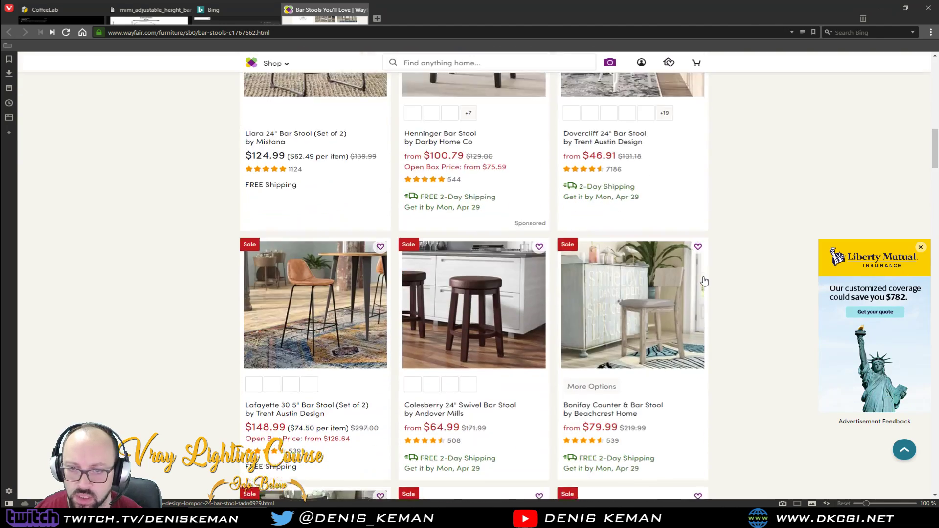
{"action": "scroll", "coordinate": [705, 281], "scroll_direction": "down", "scroll_amount": 10}
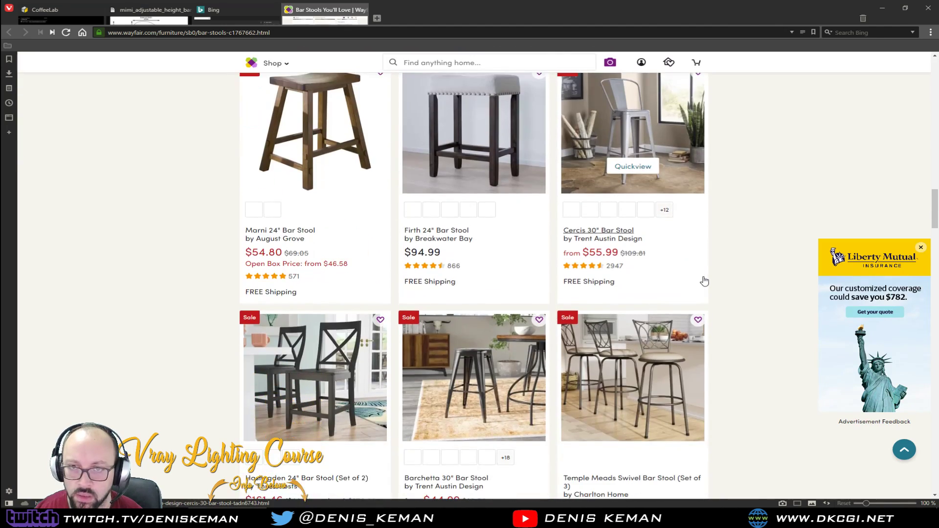
{"action": "scroll", "coordinate": [704, 281], "scroll_direction": "down", "scroll_amount": 7}
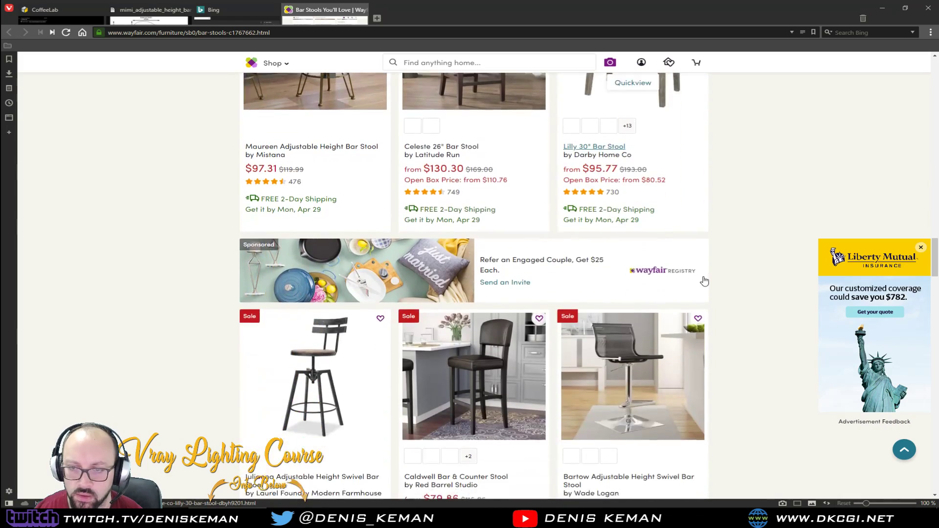
{"action": "scroll", "coordinate": [704, 282], "scroll_direction": "down", "scroll_amount": 3}
{"action": "scroll", "coordinate": [704, 281], "scroll_direction": "down", "scroll_amount": 3}
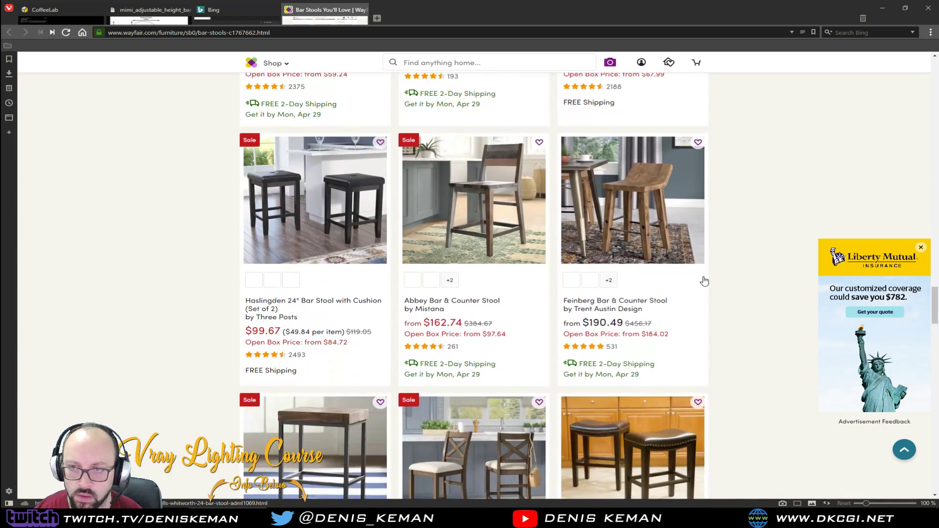
{"action": "scroll", "coordinate": [704, 282], "scroll_direction": "down", "scroll_amount": 15}
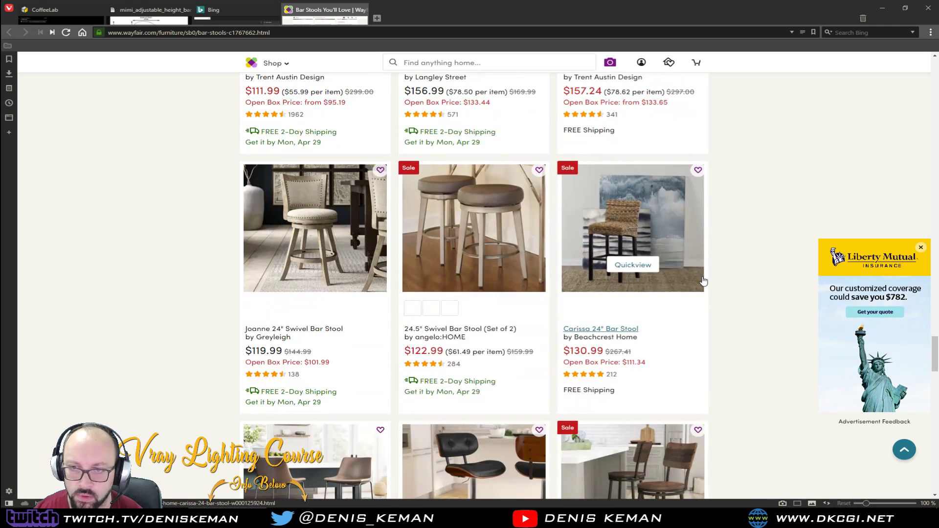
{"action": "scroll", "coordinate": [703, 281], "scroll_direction": "down", "scroll_amount": 5}
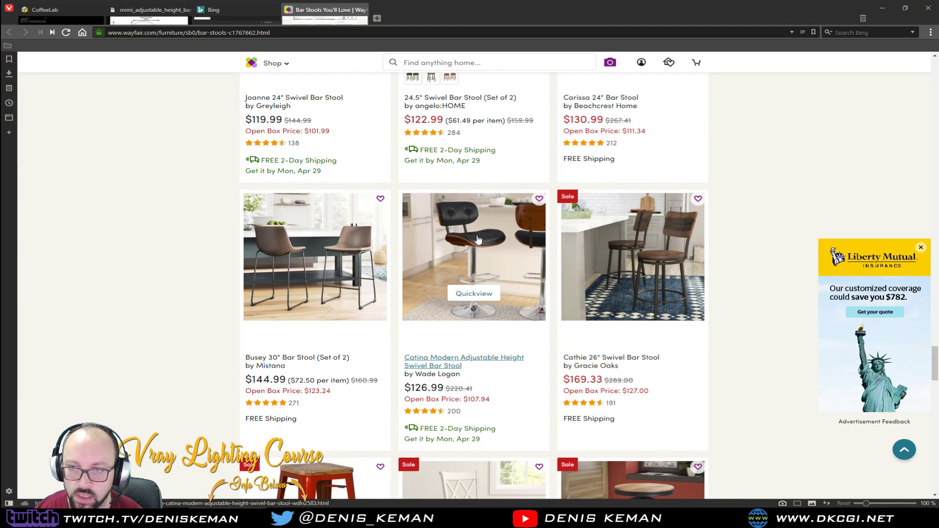
{"action": "scroll", "coordinate": [509, 277], "scroll_direction": "down", "scroll_amount": 7}
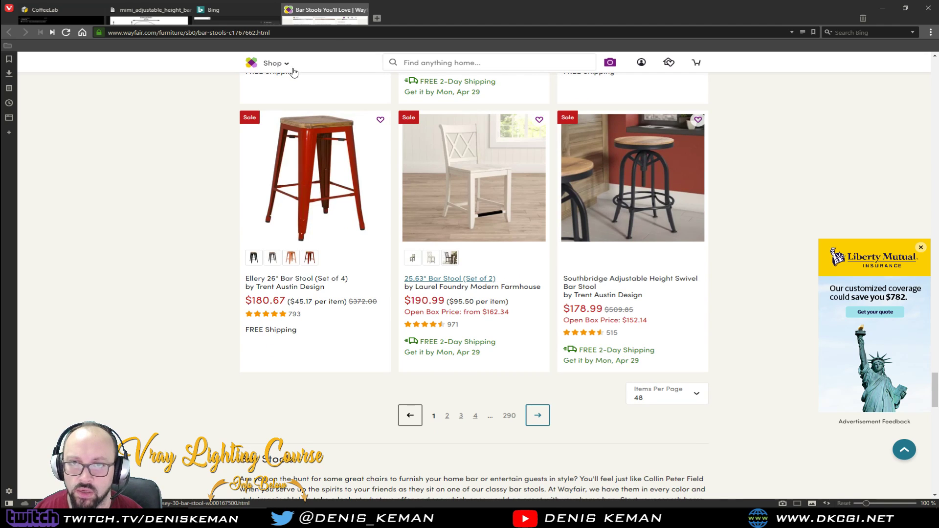
{"action": "middle_click", "coordinate": [335, 12]}
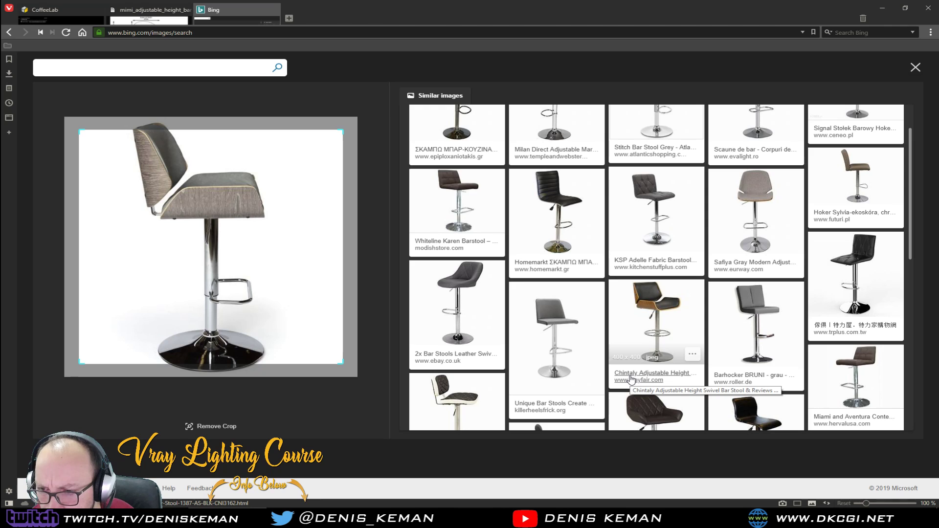
Search the web for "chintaly" in a new tab, switch to image results and refine the query to "chintaly chair".
{"action": "left_click", "coordinate": [290, 18]}
{"action": "type", "text": "chintaly"}
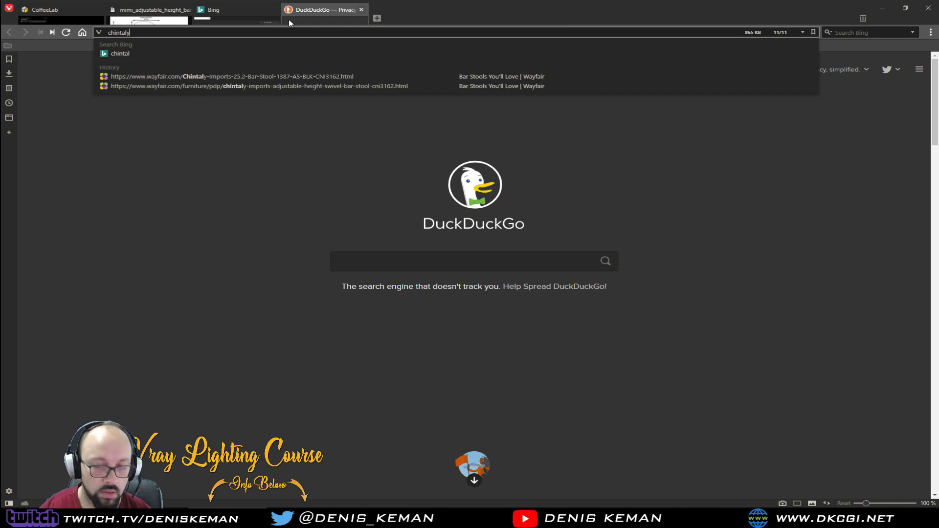
{"action": "key", "text": "Return"}
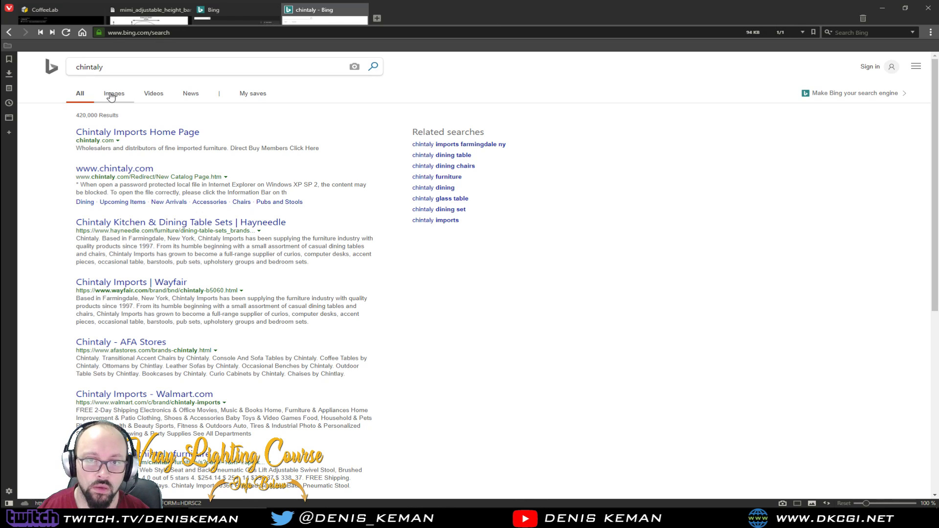
{"action": "left_click", "coordinate": [112, 94]}
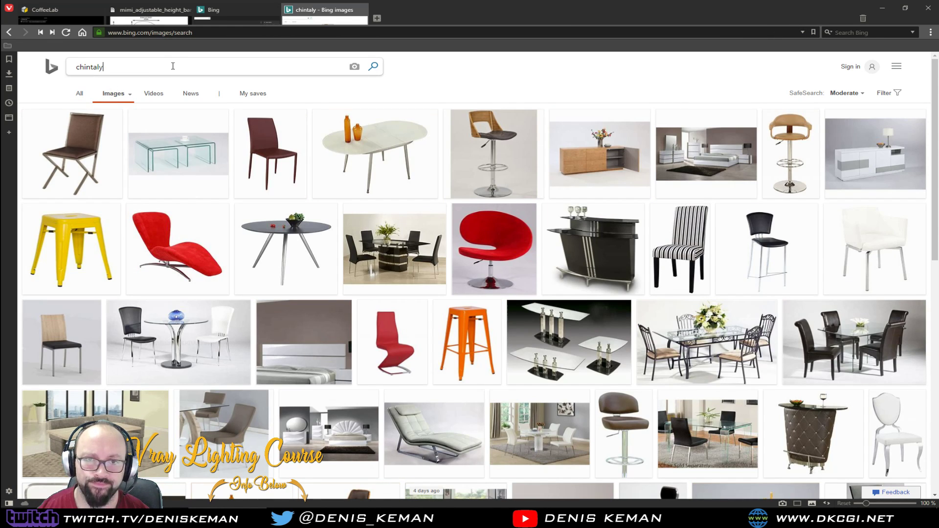
{"action": "key", "text": "Return"}
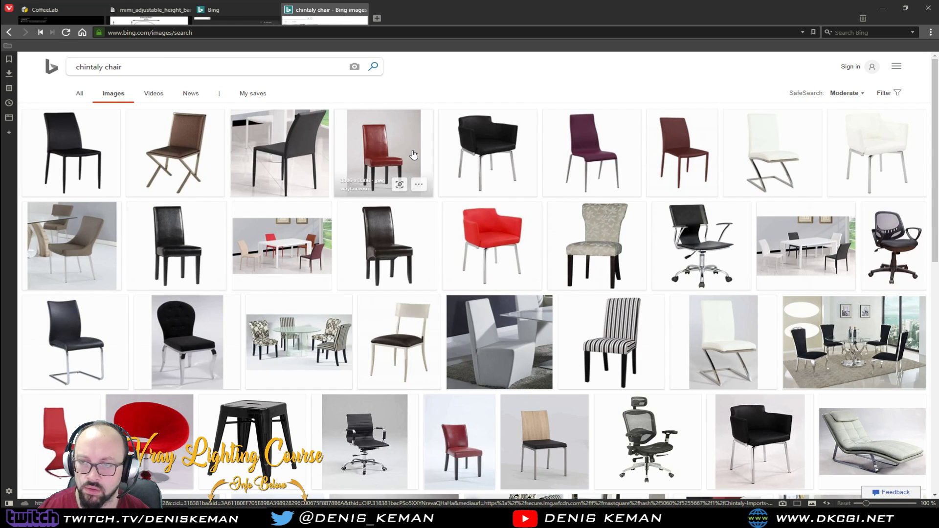
Look through the "chintaly chair" image results for a suitable model, and close them along with the bar stool visual search.
{"action": "scroll", "coordinate": [484, 168], "scroll_direction": "down", "scroll_amount": 5}
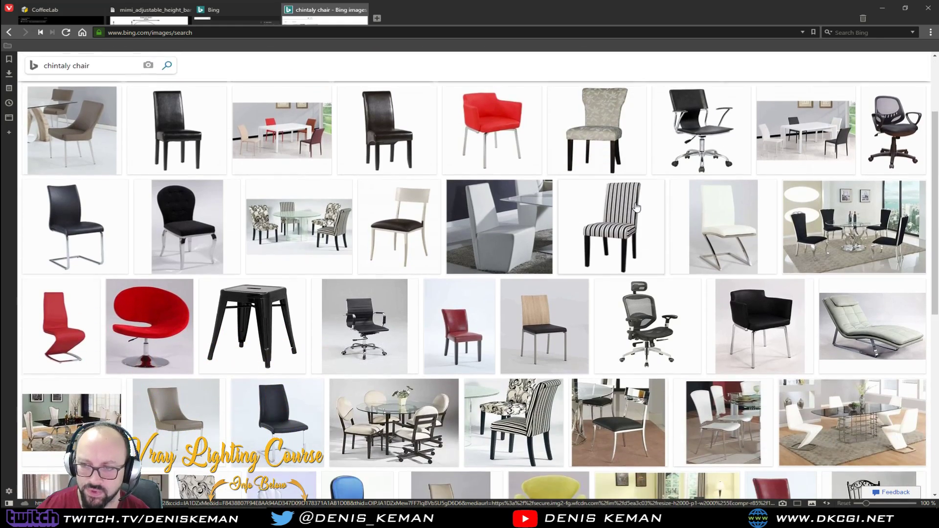
{"action": "scroll", "coordinate": [636, 208], "scroll_direction": "down", "scroll_amount": 4}
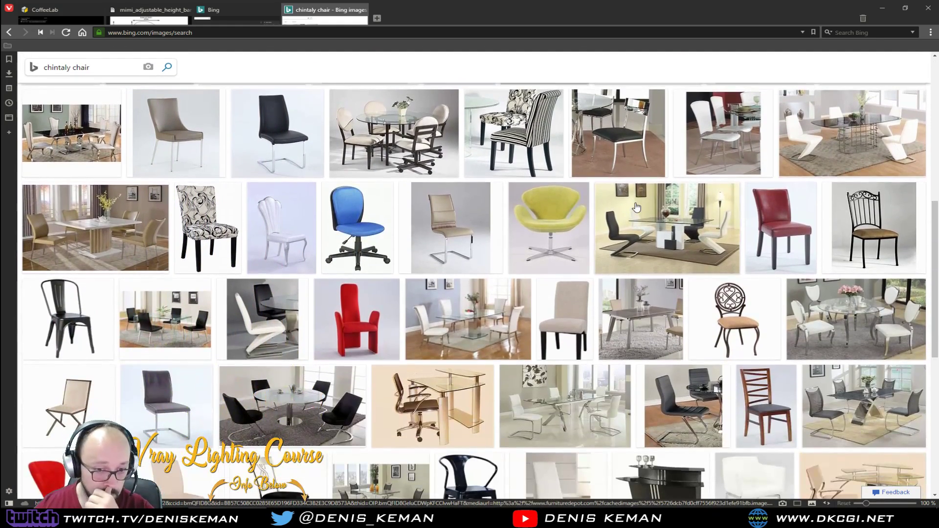
{"action": "scroll", "coordinate": [637, 208], "scroll_direction": "down", "scroll_amount": 4}
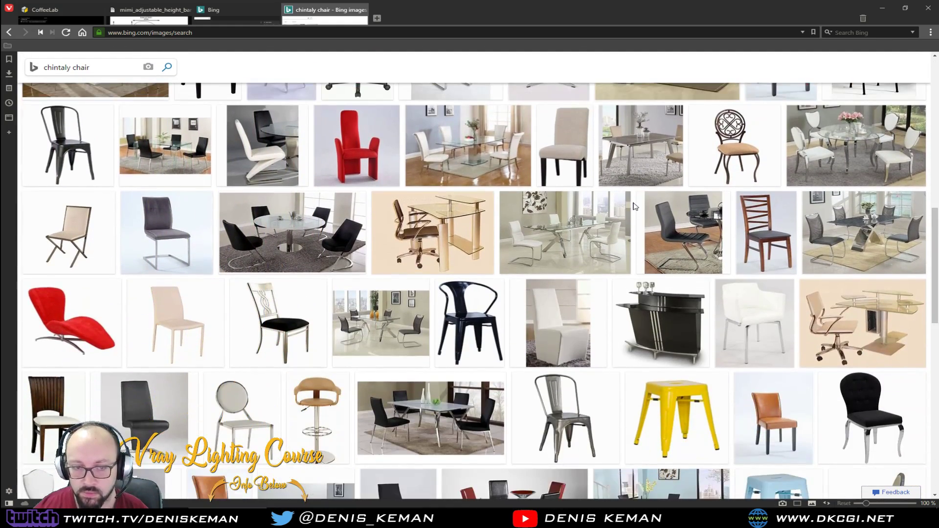
{"action": "scroll", "coordinate": [636, 207], "scroll_direction": "down", "scroll_amount": 10}
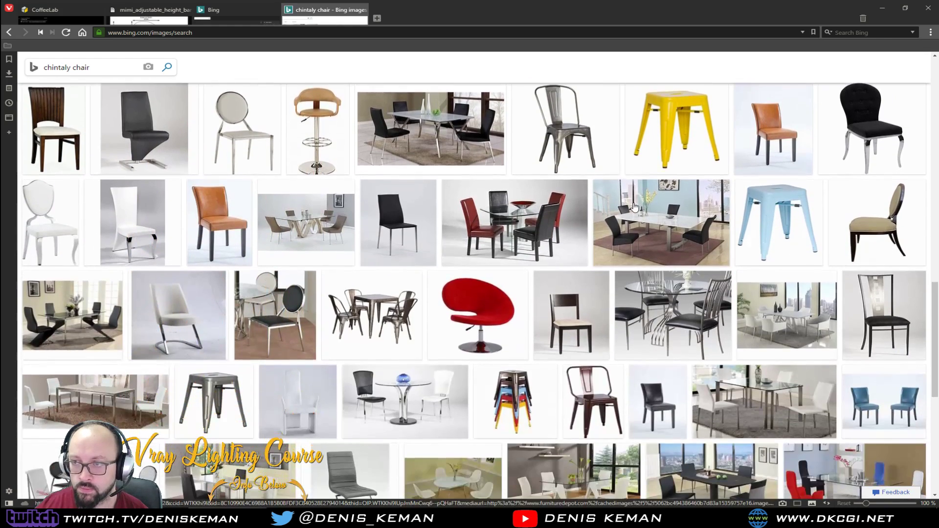
{"action": "scroll", "coordinate": [633, 206], "scroll_direction": "down", "scroll_amount": 3}
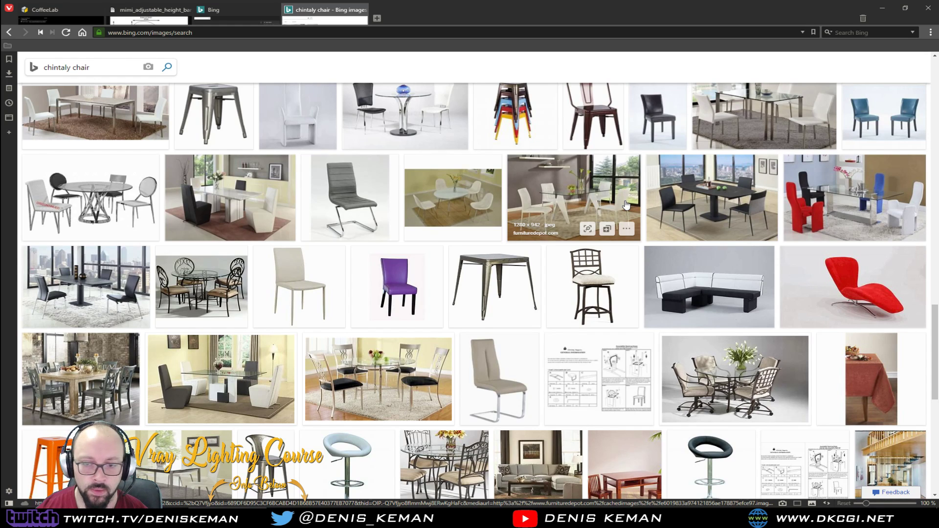
{"action": "scroll", "coordinate": [626, 205], "scroll_direction": "down", "scroll_amount": 7}
{"action": "scroll", "coordinate": [626, 205], "scroll_direction": "down", "scroll_amount": 5}
{"action": "scroll", "coordinate": [319, 127], "scroll_direction": "down", "scroll_amount": 3}
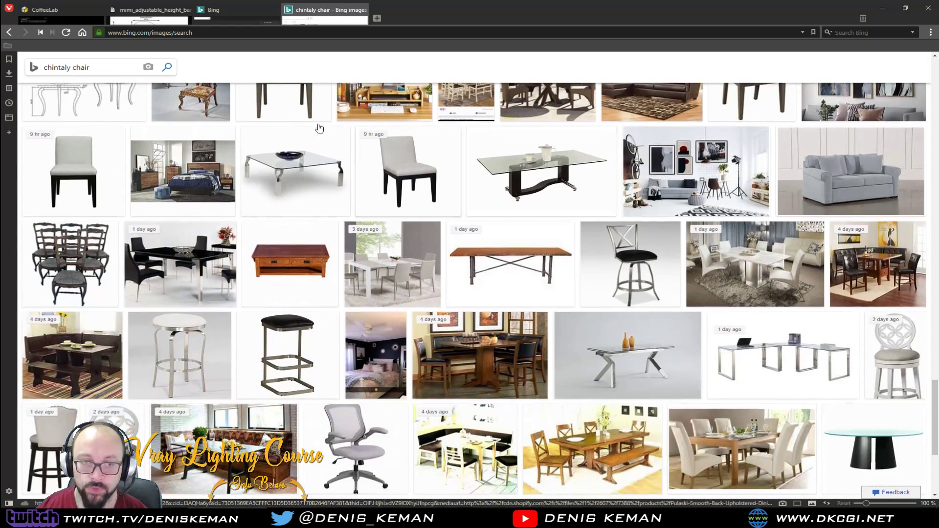
{"action": "middle_click", "coordinate": [342, 9]}
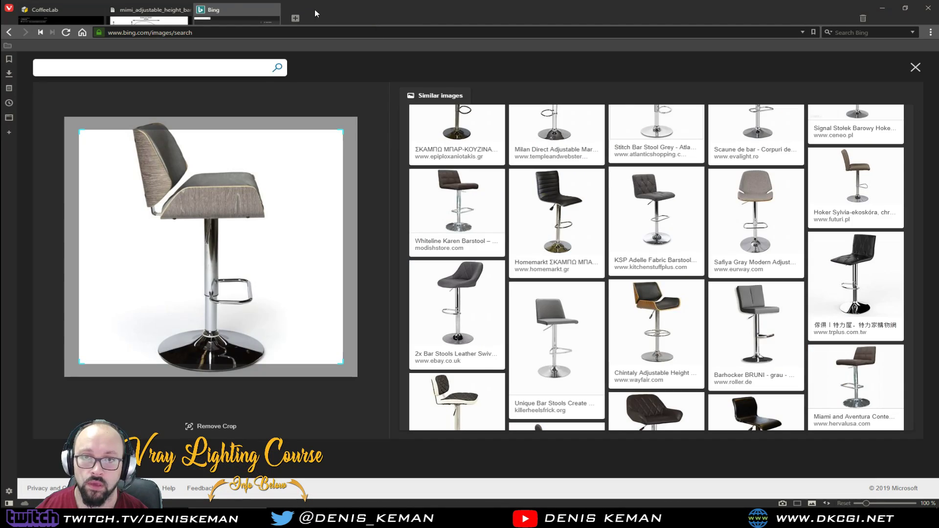
{"action": "middle_click", "coordinate": [227, 10]}
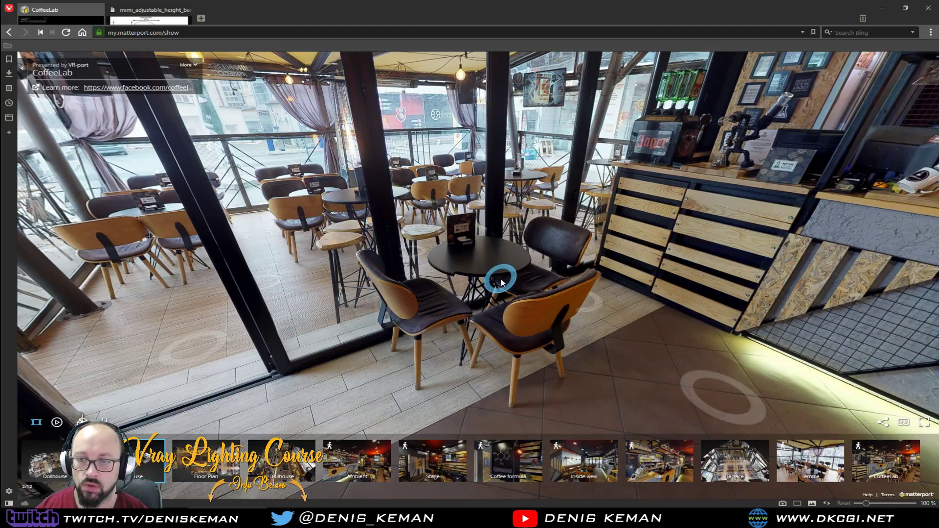
Walk through the indoor seating area of the CoffeeLab tour, examining the tables, stools and chairs up to the motorcycle stage.
{"action": "left_click_drag", "start_coordinate": [500, 291], "coordinate": [253, 172]}
{"action": "left_click", "coordinate": [358, 228]}
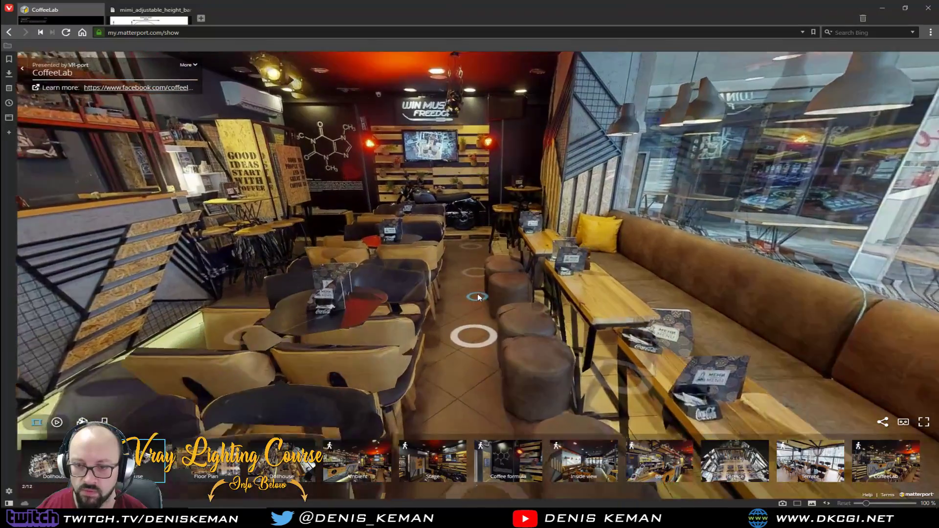
{"action": "left_click", "coordinate": [478, 297]}
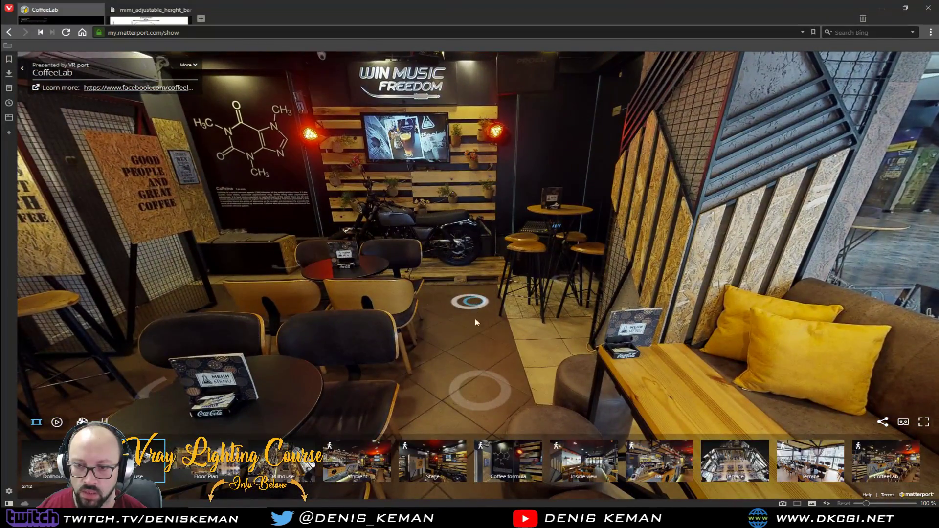
{"action": "left_click", "coordinate": [478, 379]}
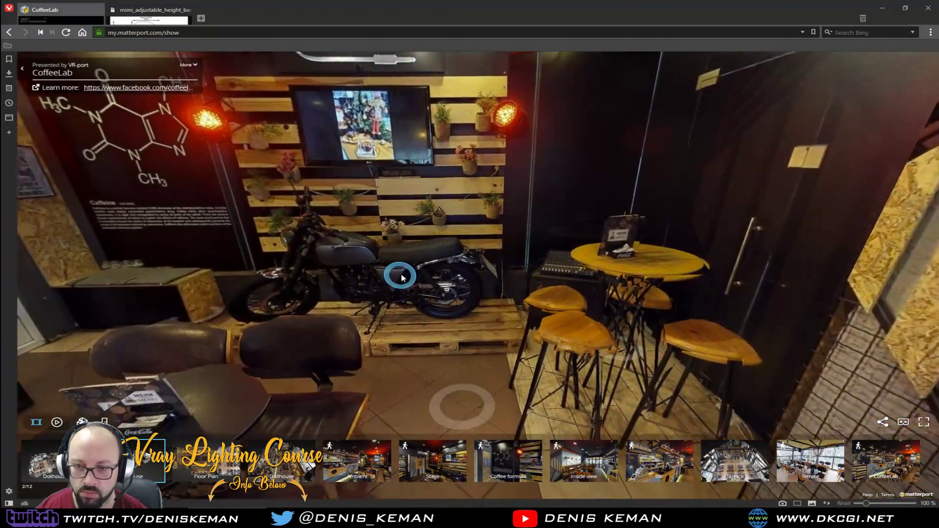
{"action": "left_click_drag", "start_coordinate": [401, 278], "coordinate": [860, 299]}
{"action": "left_click_drag", "start_coordinate": [502, 353], "coordinate": [838, 319]}
{"action": "left_click_drag", "start_coordinate": [321, 313], "coordinate": [512, 262]}
{"action": "left_click", "coordinate": [512, 263]}
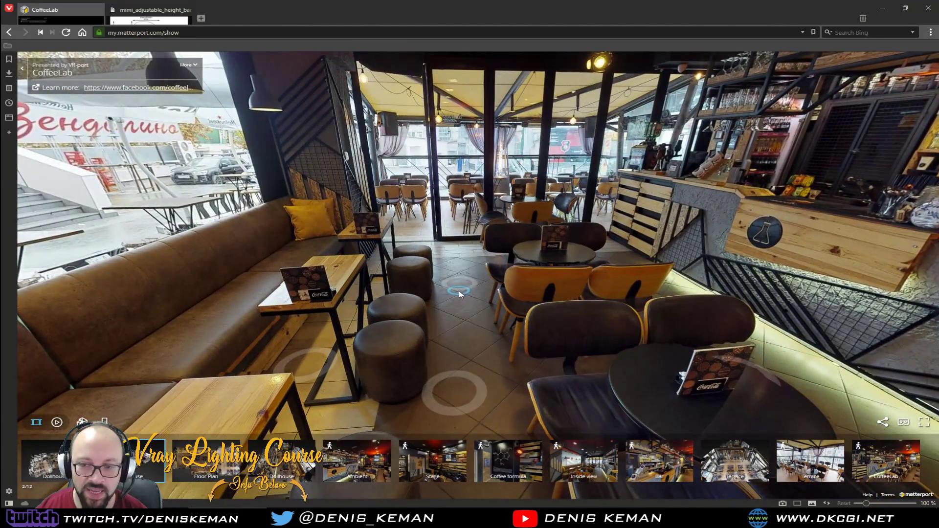
Move out to the terrace in the CoffeeLab tour and examine the wood-backed chairs around the round tables up close.
{"action": "left_click", "coordinate": [459, 292]}
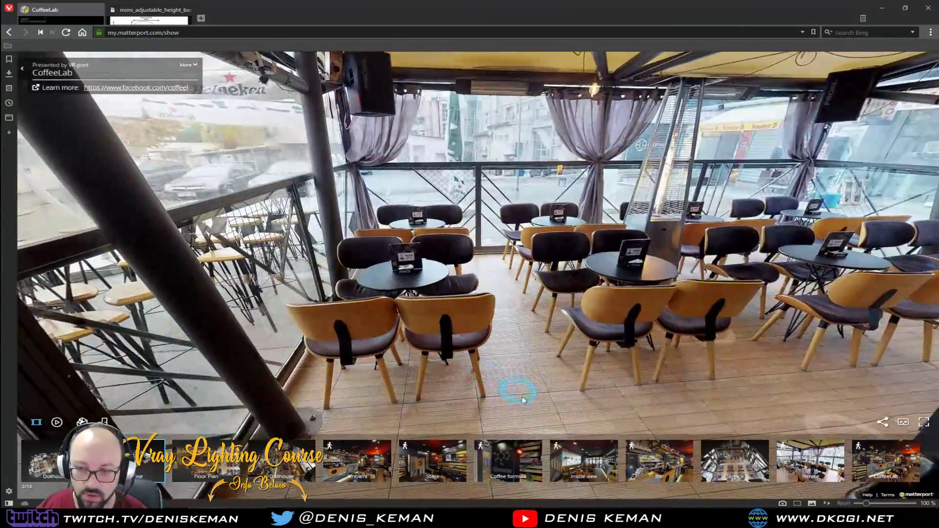
{"action": "left_click_drag", "start_coordinate": [579, 385], "coordinate": [318, 279]}
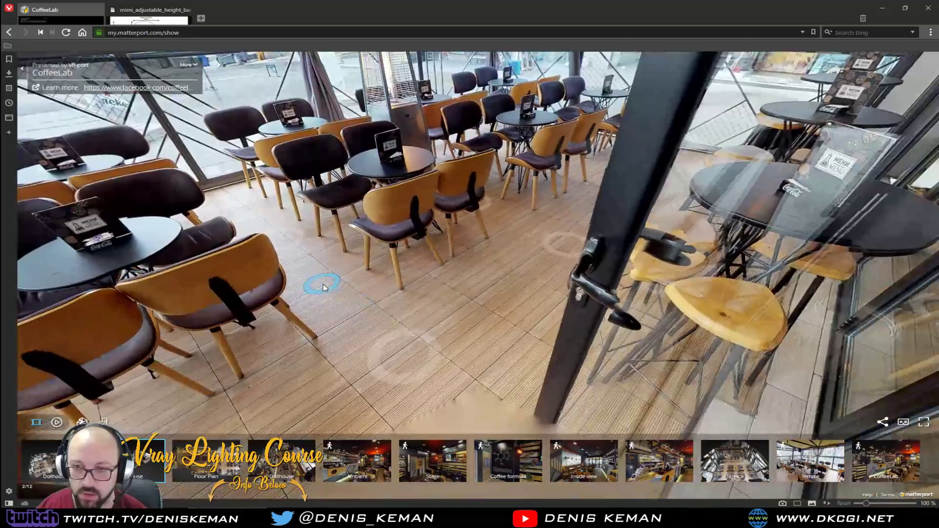
{"action": "left_click", "coordinate": [408, 352]}
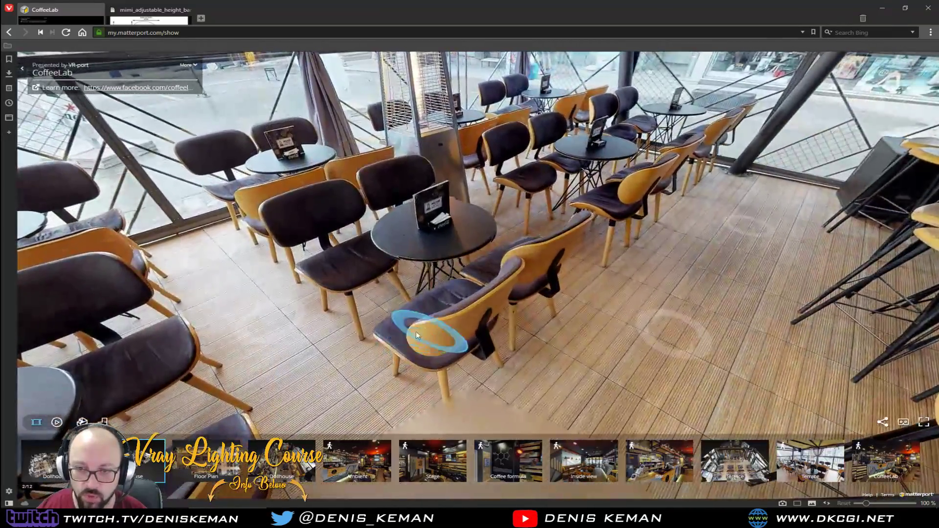
{"action": "left_click", "coordinate": [409, 330]}
{"action": "left_click_drag", "start_coordinate": [267, 326], "coordinate": [468, 332]}
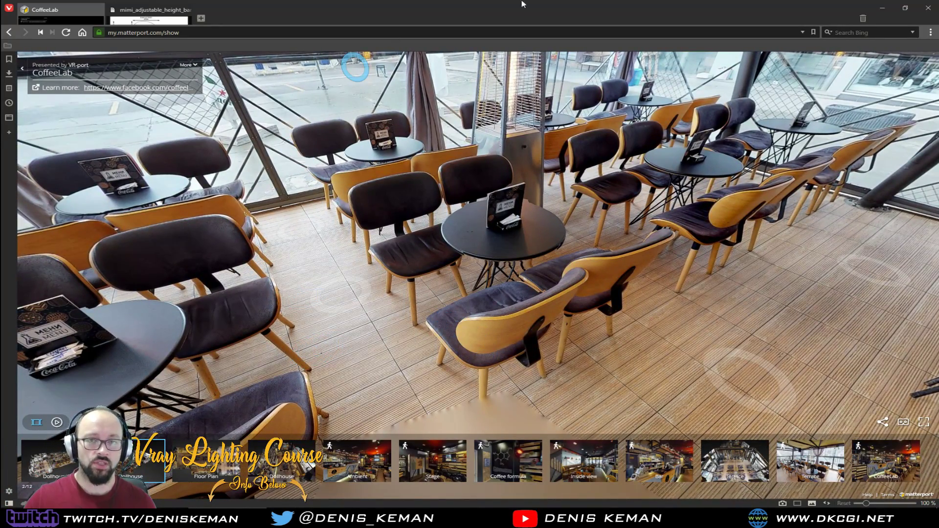
Switch to 3ds Max and save the café scene.
{"action": "left_click", "coordinate": [883, 8]}
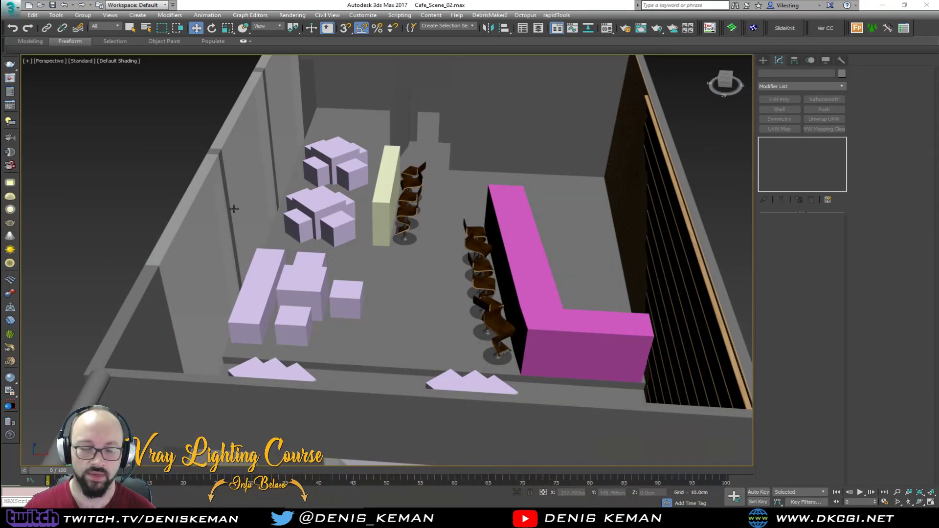
{"action": "left_click", "coordinate": [9, 7]}
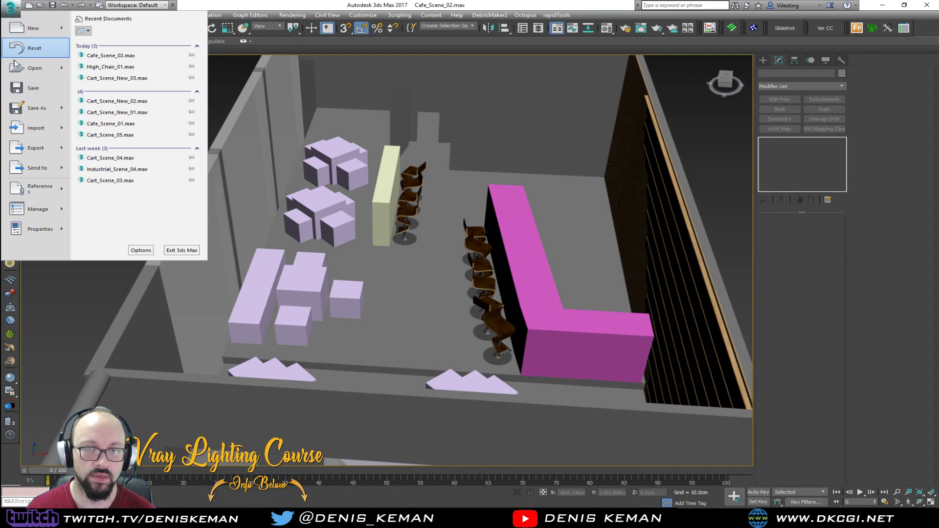
{"action": "left_click", "coordinate": [23, 86]}
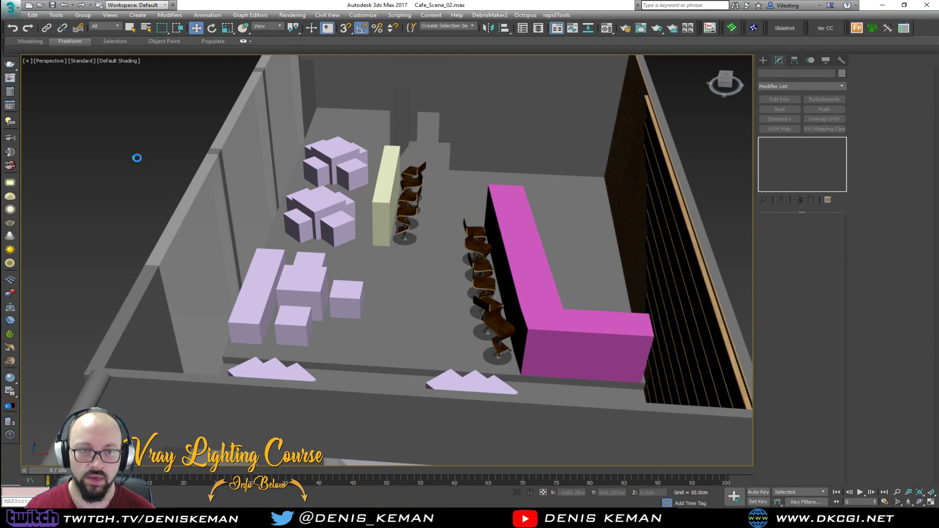
Inspect the walnut high chairs beside the pale counter up close, checking them in wireframe, and review the whole café layout.
{"action": "scroll", "coordinate": [409, 215], "scroll_direction": "up", "scroll_amount": 3}
{"action": "scroll", "coordinate": [409, 216], "scroll_direction": "up", "scroll_amount": 5}
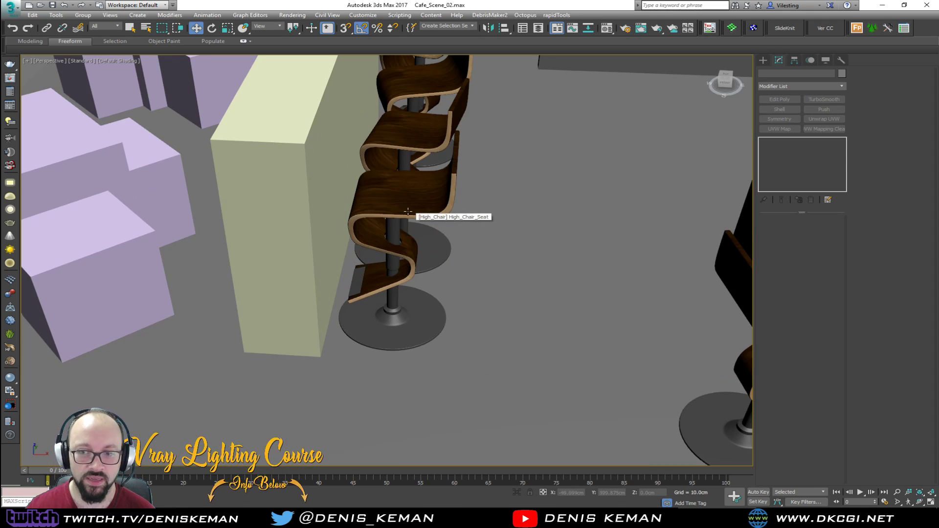
{"action": "left_click", "coordinate": [406, 208]}
{"action": "scroll", "coordinate": [401, 197], "scroll_direction": "up", "scroll_amount": 2}
{"action": "middle_click_drag", "start_coordinate": [422, 252], "coordinate": [263, 274], "text": "alt"}
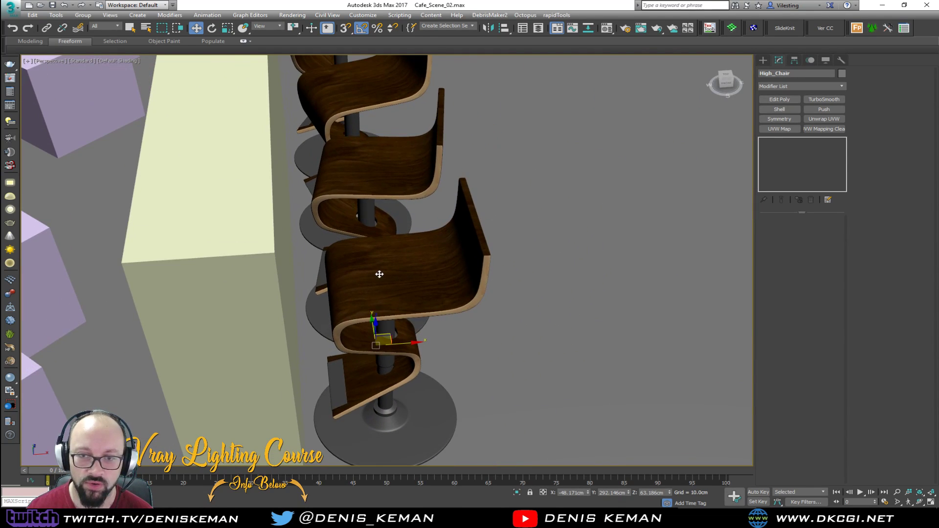
{"action": "scroll", "coordinate": [379, 274], "scroll_direction": "up", "scroll_amount": 4}
{"action": "middle_click_drag", "start_coordinate": [418, 298], "coordinate": [354, 226]}
{"action": "scroll", "coordinate": [355, 228], "scroll_direction": "down", "scroll_amount": 4}
{"action": "key", "text": "F3"}
{"action": "left_click", "coordinate": [500, 310]}
{"action": "key", "text": "F3"}
{"action": "scroll", "coordinate": [486, 298], "scroll_direction": "down", "scroll_amount": 6}
{"action": "mouse_move", "coordinate": [486, 297]}
{"action": "middle_mouse_down"}
{"action": "mouse_move", "coordinate": [390, 243]}
{"action": "mouse_move", "coordinate": [397, 195]}
{"action": "middle_mouse_up"}
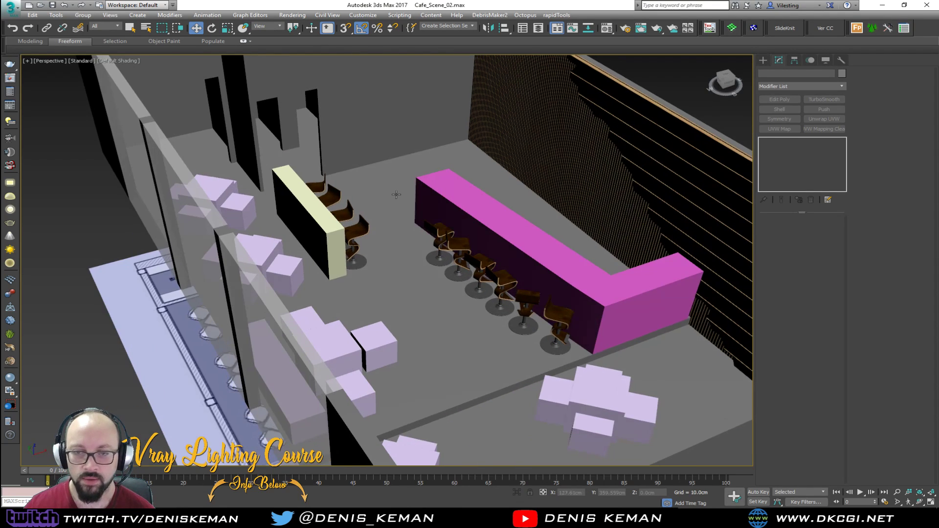
Reset to a new empty scene, saving the changes to the café scene.
{"action": "left_click", "coordinate": [11, 7]}
{"action": "left_click", "coordinate": [114, 98]}
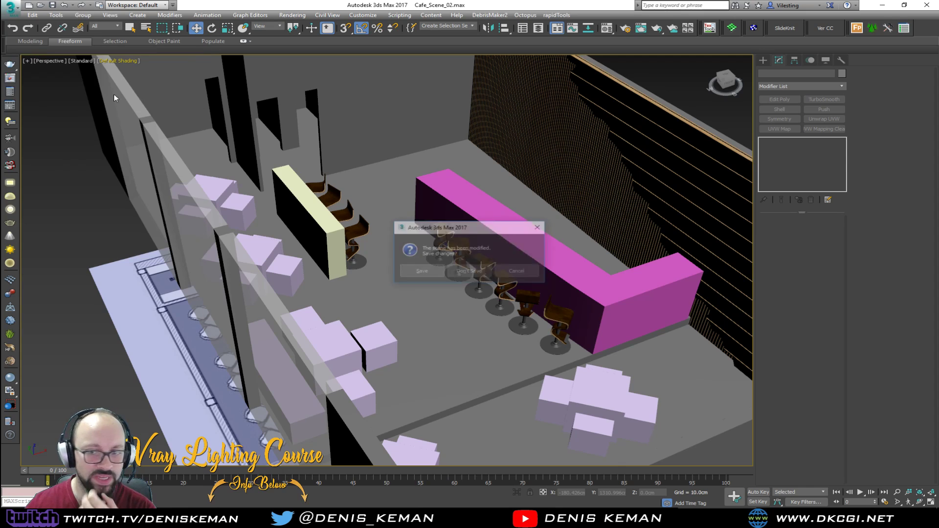
{"action": "left_click", "coordinate": [430, 271]}
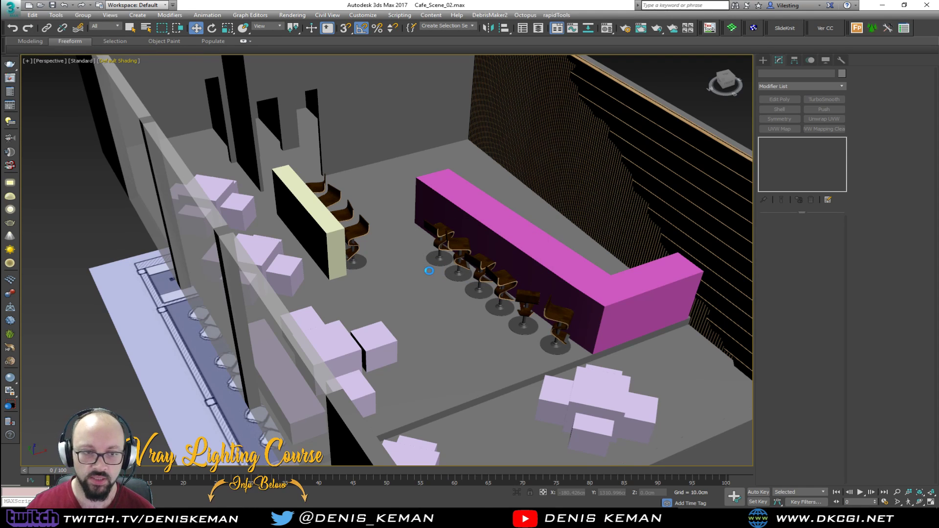
{"action": "left_click", "coordinate": [429, 271]}
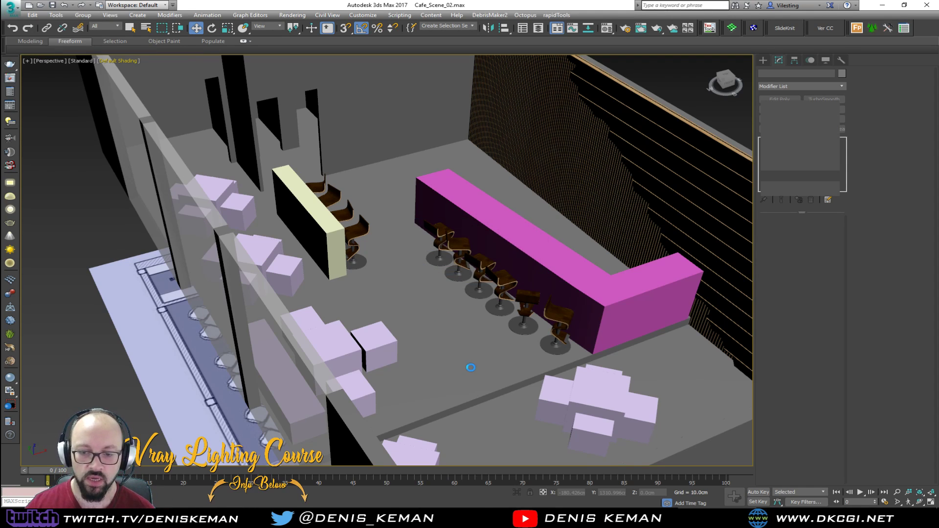
Examine the Chair_04 reference photo of the bar stool with the wooden seat shell and round chrome base, and close it.
{"action": "mouse_move", "coordinate": [363, 519]}
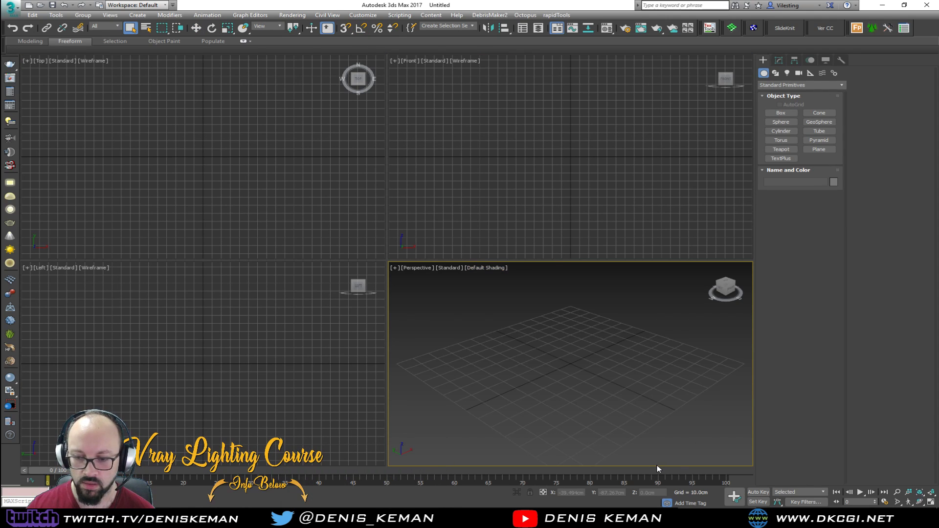
{"action": "left_click", "coordinate": [562, 519]}
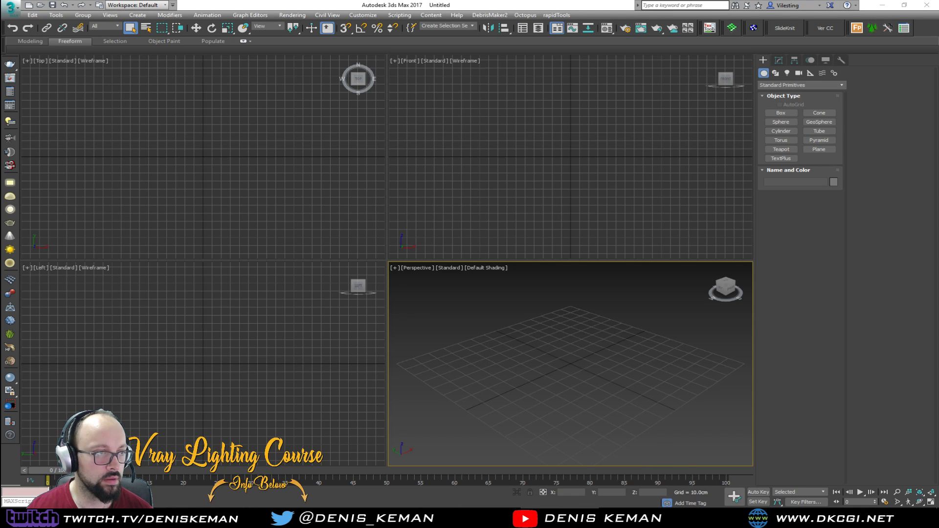
{"action": "key", "text": "alt+Tab"}
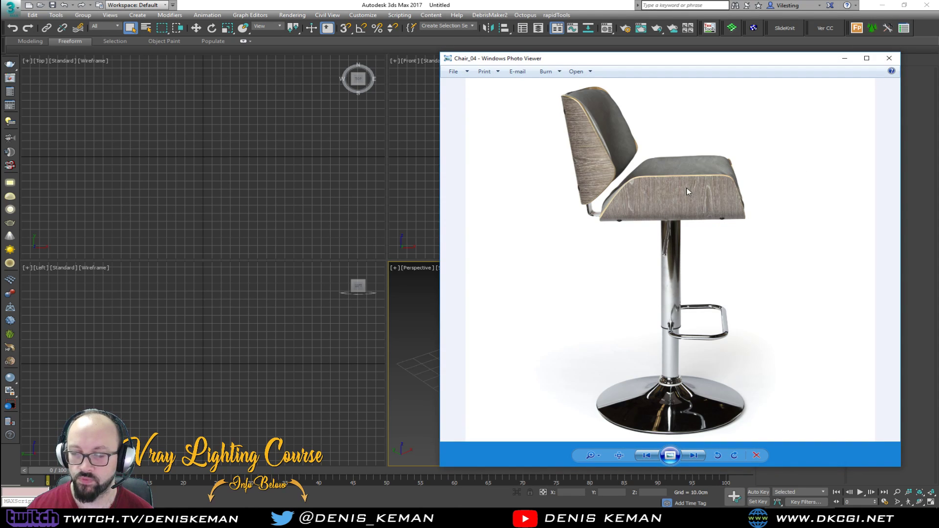
{"action": "left_click", "coordinate": [888, 58]}
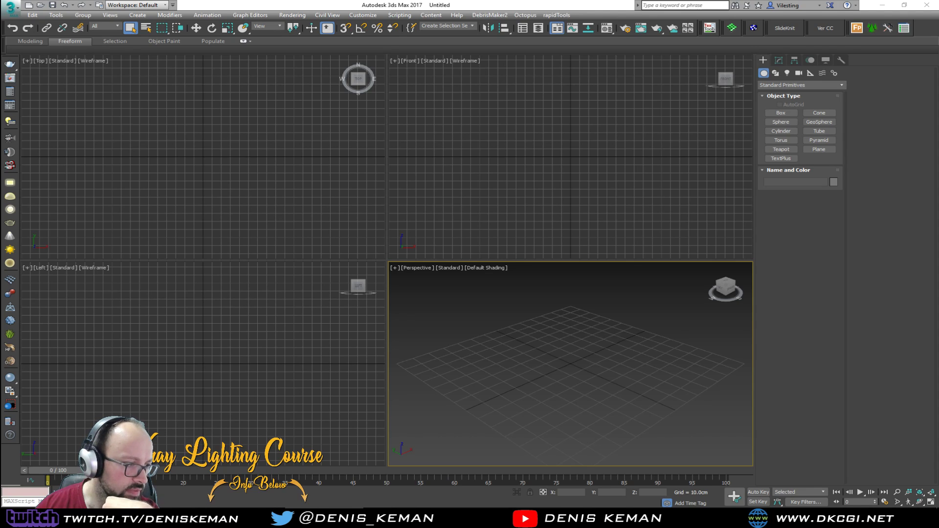
Create a box at the centre of the perspective grid with length 61.2 cm, width 57.5 cm and height 77.5 cm.
{"action": "left_click", "coordinate": [780, 113]}
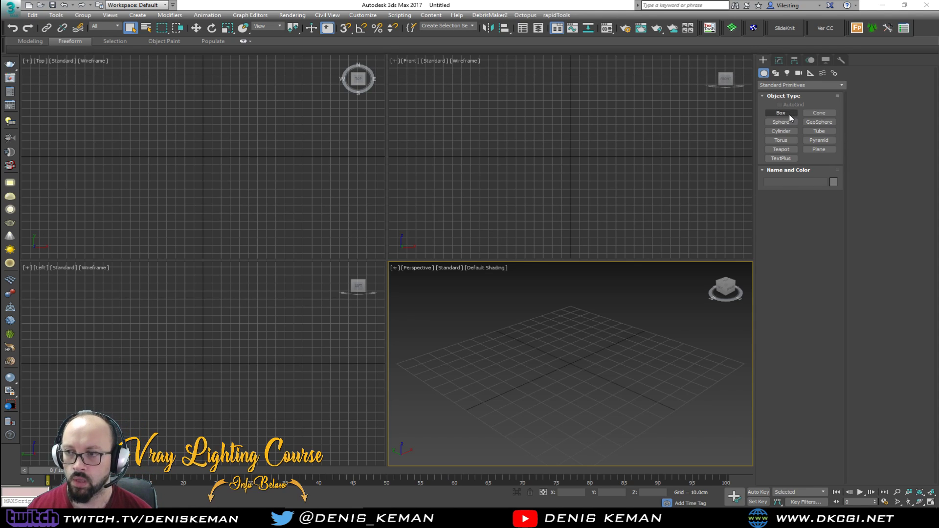
{"action": "left_click_drag", "start_coordinate": [571, 341], "coordinate": [575, 387]}
{"action": "left_click_drag", "start_coordinate": [802, 239], "coordinate": [873, 238]}
{"action": "type", "text": "6"}
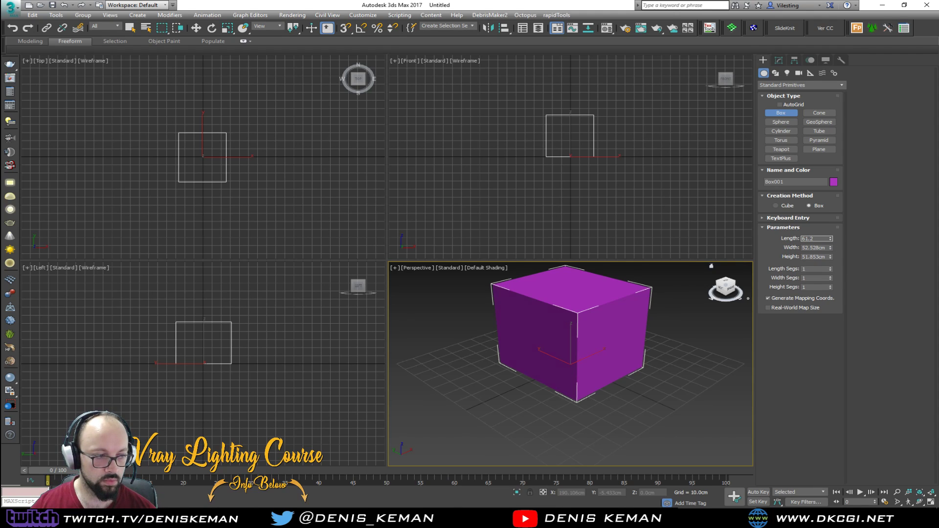
{"action": "type", "text": "1.2"}
{"action": "key", "text": "Tab"}
{"action": "type", "text": "57.5"}
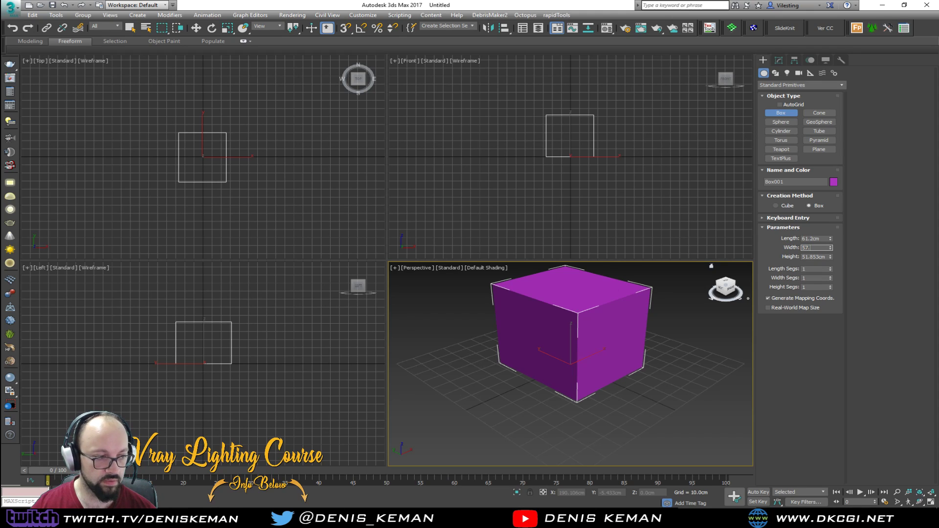
{"action": "key", "text": "Tab"}
{"action": "type", "text": "77"}
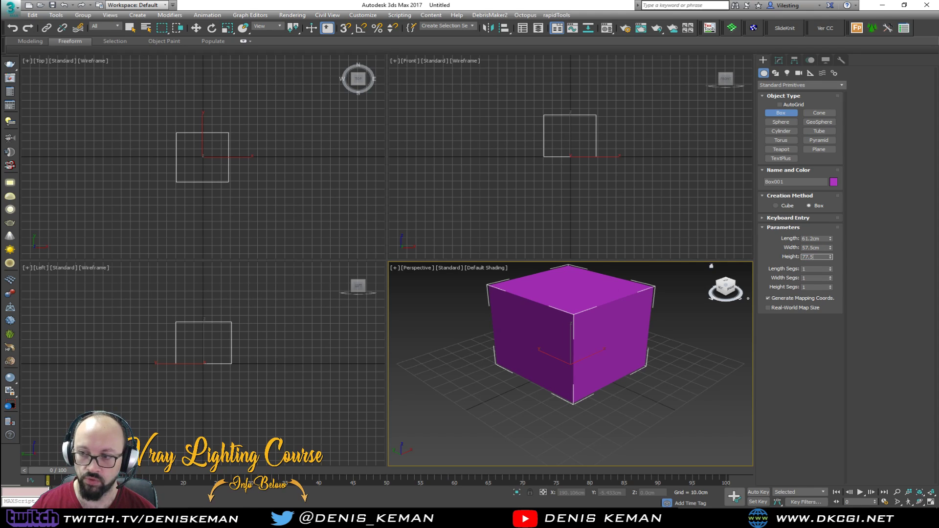
{"action": "type", "text": ".5"}
{"action": "key", "text": "Return"}
{"action": "mouse_move", "coordinate": [580, 375]}
{"action": "middle_mouse_down"}
{"action": "mouse_move", "coordinate": [570, 424]}
{"action": "mouse_move", "coordinate": [654, 367]}
{"action": "mouse_move", "coordinate": [578, 387]}
{"action": "middle_mouse_up"}
{"action": "scroll", "coordinate": [574, 380], "scroll_direction": "down", "scroll_amount": 1}
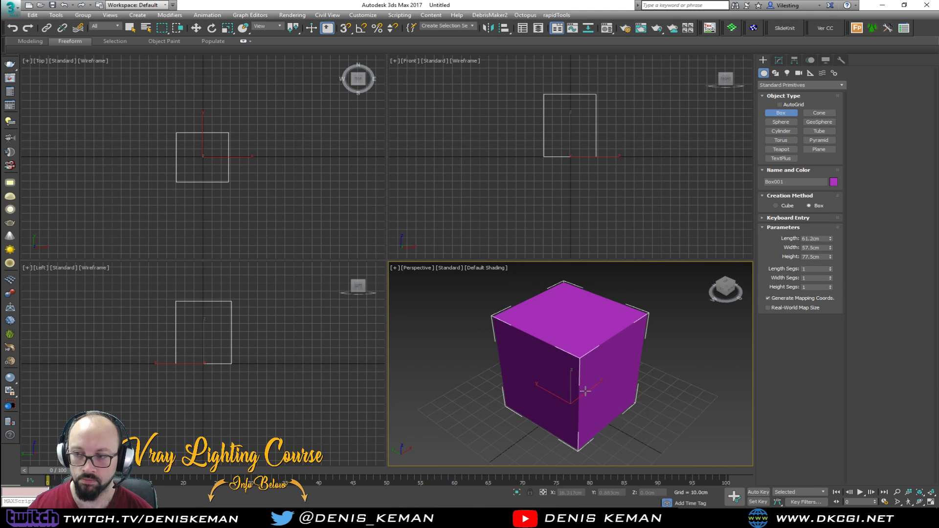
{"action": "right_click", "coordinate": [578, 387]}
Move the box to the origin by setting its X and Y positions to 0, and maximize the perspective viewport.
{"action": "left_click", "coordinate": [779, 60]}
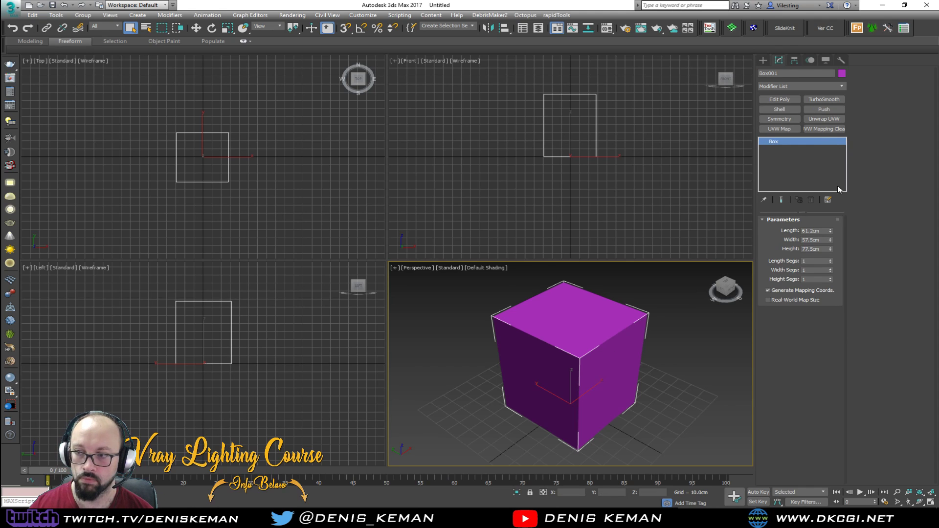
{"action": "left_click_drag", "start_coordinate": [830, 231], "coordinate": [830, 226]}
{"action": "right_click", "coordinate": [830, 226]}
{"action": "mouse_move", "coordinate": [593, 340]}
{"action": "middle_mouse_down", "text": "alt"}
{"action": "mouse_move", "coordinate": [615, 341]}
{"action": "mouse_move", "coordinate": [602, 352]}
{"action": "mouse_move", "coordinate": [603, 333]}
{"action": "mouse_move", "coordinate": [602, 352]}
{"action": "middle_mouse_up", "text": "alt"}
{"action": "key", "text": "w"}
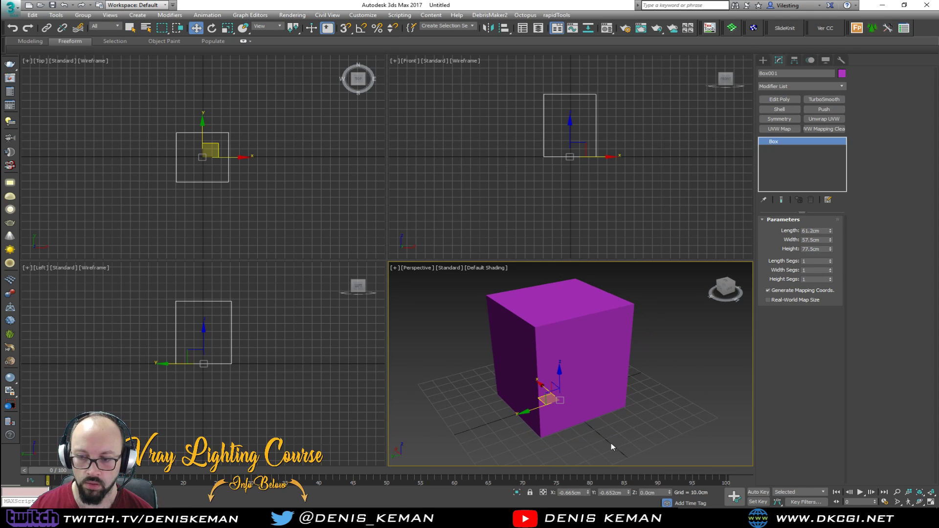
{"action": "right_click", "coordinate": [628, 493]}
{"action": "right_click", "coordinate": [588, 492]}
{"action": "middle_click_drag", "start_coordinate": [568, 381], "coordinate": [578, 390]}
{"action": "key", "text": "alt+w"}
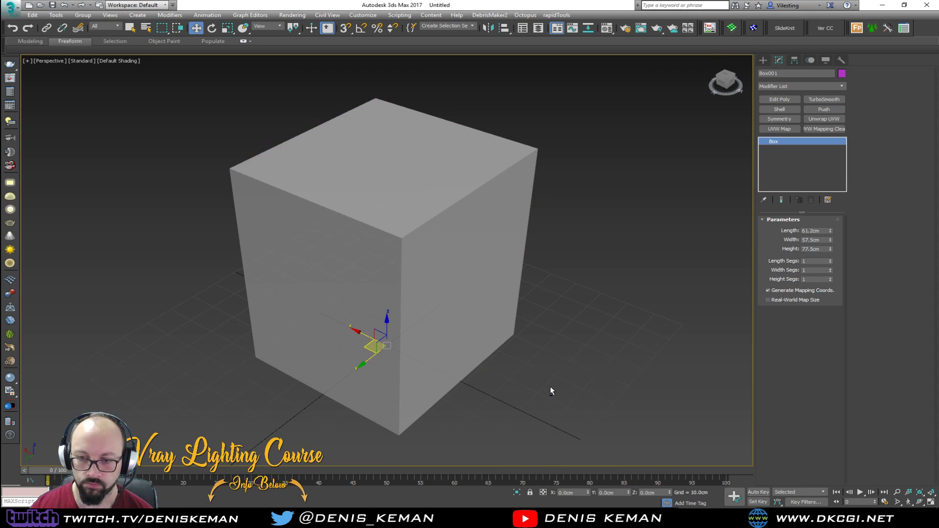
Rename the large box as Chair_Placeholder.
{"action": "left_click", "coordinate": [797, 73]}
{"action": "type", "text": "Ch"}
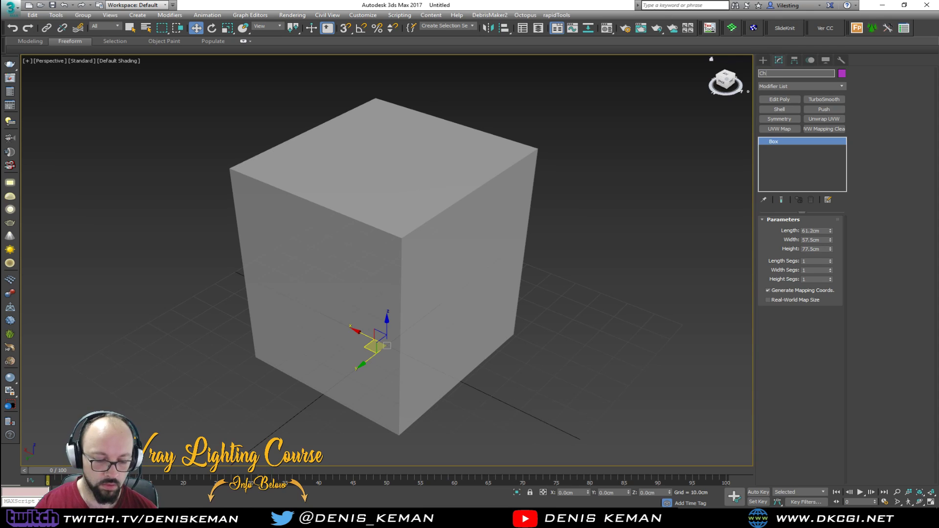
{"action": "type", "text": "air_Placeholder"}
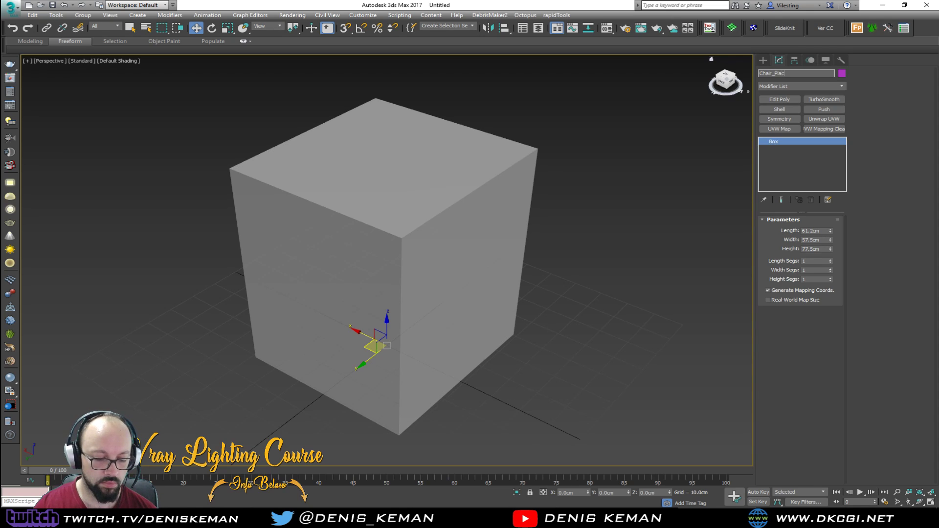
{"action": "key", "text": "Return"}
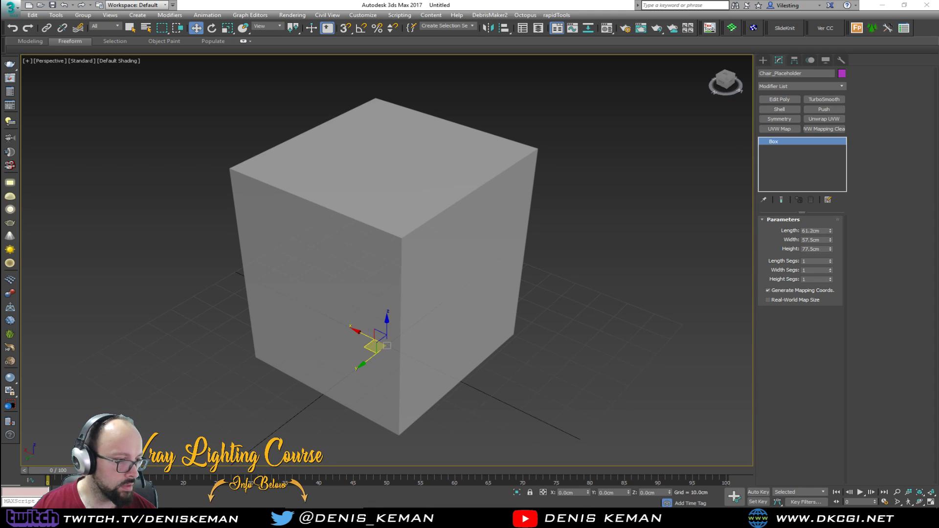
Create a small reference box about 20 cm long and 16 cm wide beside the placeholder, and set its height to 45 cm.
{"action": "left_click", "coordinate": [763, 60]}
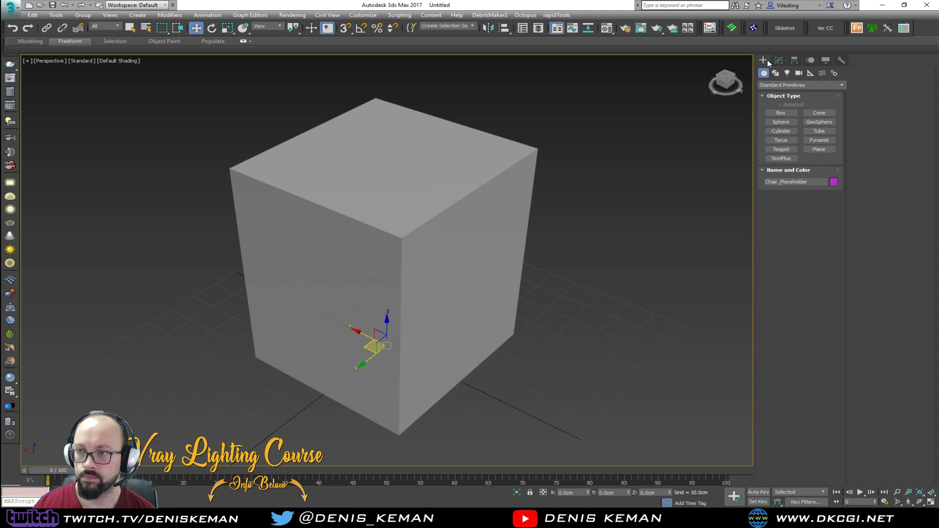
{"action": "left_click", "coordinate": [781, 113]}
{"action": "left_click_drag", "start_coordinate": [553, 350], "coordinate": [614, 321]}
{"action": "left_click", "coordinate": [601, 274]}
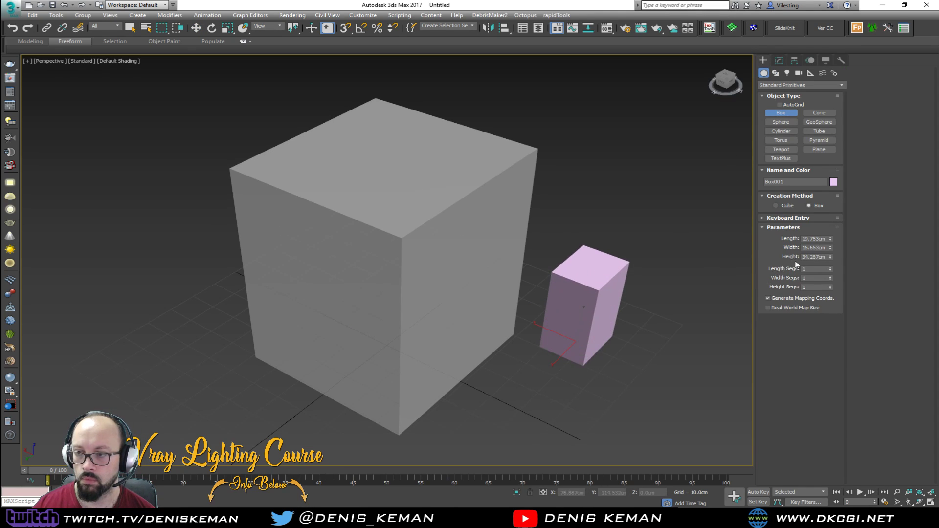
{"action": "left_click_drag", "start_coordinate": [804, 256], "coordinate": [875, 253]}
{"action": "type", "text": "45"}
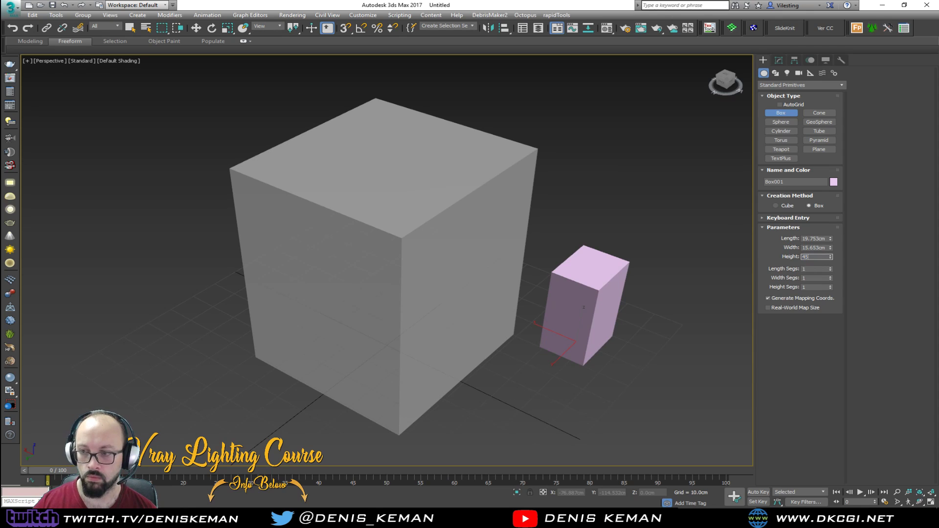
{"action": "key", "text": "Return"}
{"action": "right_click", "coordinate": [592, 313]}
Add an Edit Poly modifier to Chair_Placeholder and insert a horizontal edge loop around its sides.
{"action": "left_click", "coordinate": [430, 300]}
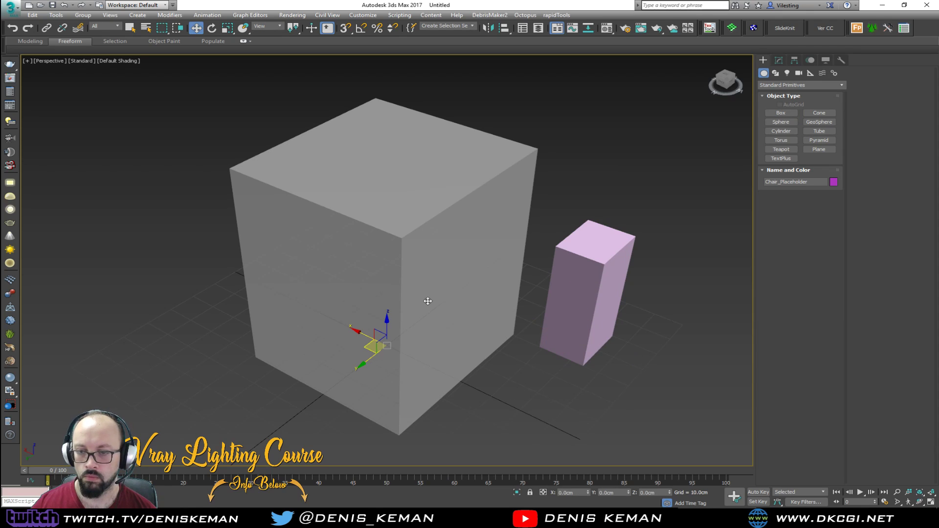
{"action": "left_click", "coordinate": [778, 60]}
{"action": "left_click", "coordinate": [783, 104]}
{"action": "key", "text": "alt+s"}
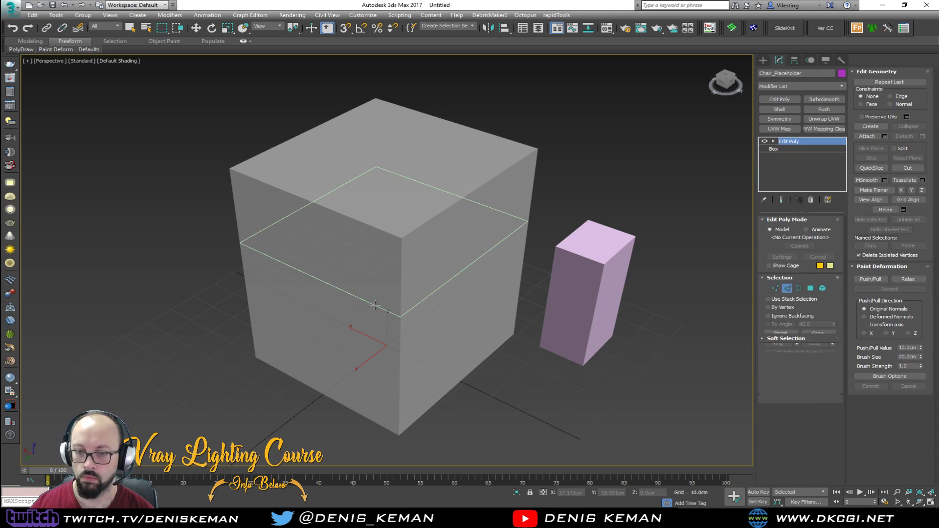
{"action": "left_click", "coordinate": [373, 306]}
{"action": "right_click", "coordinate": [373, 305]}
Snap the placeholder's edge loop vertically to the top of the small reference box and leave edge editing.
{"action": "left_click_drag", "start_coordinate": [389, 211], "coordinate": [599, 257]}
{"action": "key", "text": "s"}
{"action": "left_click", "coordinate": [787, 288]}
Delete the small reference box beside the chair placeholder.
{"action": "left_click", "coordinate": [620, 283]}
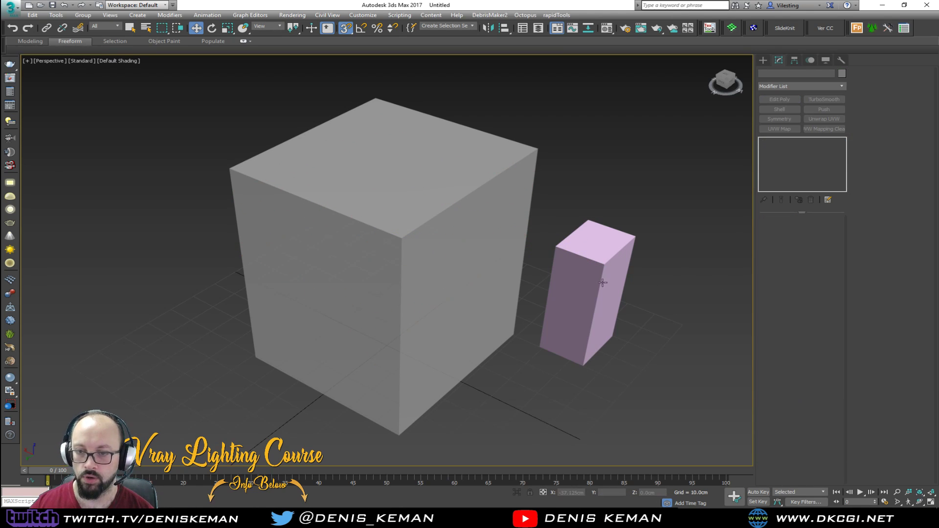
{"action": "left_click", "coordinate": [583, 283]}
{"action": "key", "text": "Delete"}
Display edged faces on the chair placeholder, turn off snapping and clear the selection.
{"action": "left_click", "coordinate": [410, 256]}
{"action": "key", "text": "F4"}
{"action": "key", "text": "s"}
{"action": "middle_click_drag", "start_coordinate": [417, 260], "coordinate": [471, 259], "text": "alt"}
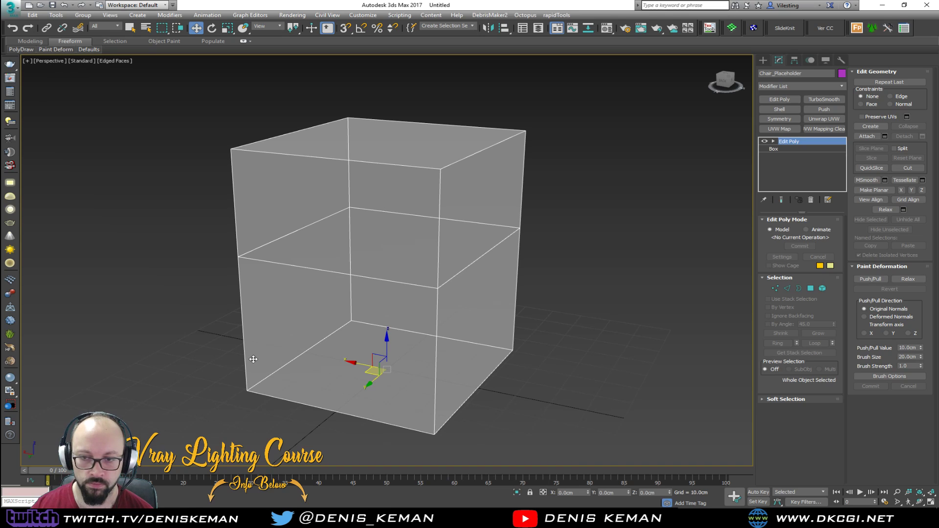
{"action": "key", "text": "ctrl+d"}
{"action": "middle_click_drag", "start_coordinate": [248, 356], "coordinate": [225, 364], "text": "alt"}
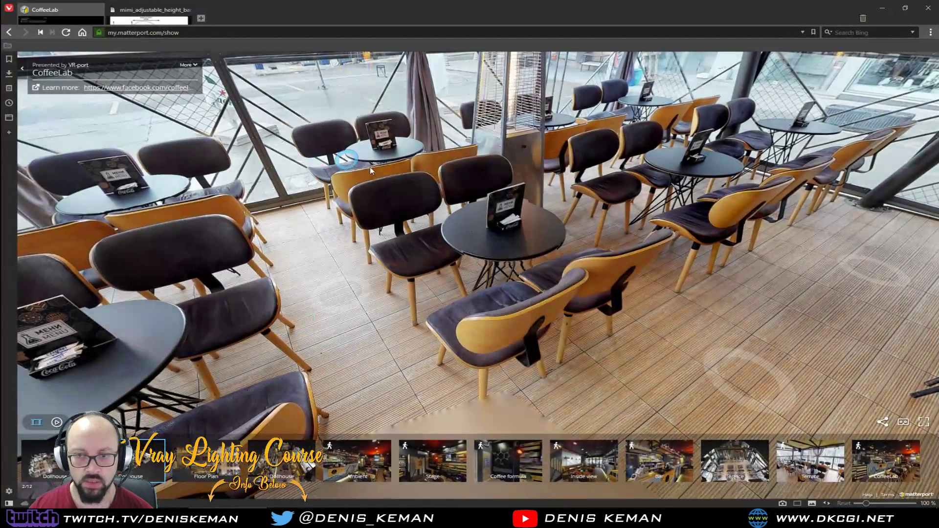
Switch to the CoffeeLab Matterport tour in the browser and examine the chairs on the terrace from several viewpoints.
{"action": "left_click_drag", "start_coordinate": [512, 299], "coordinate": [434, 248]}
{"action": "left_click", "coordinate": [434, 248]}
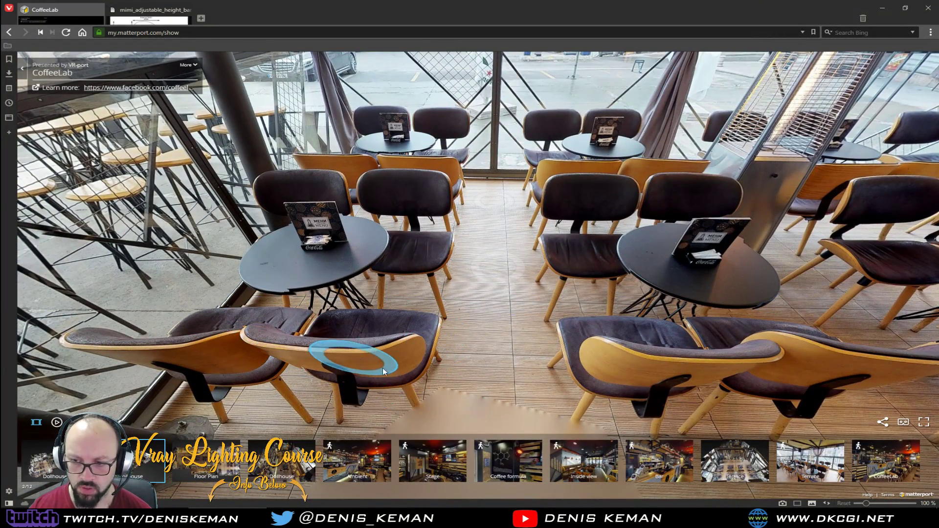
{"action": "left_click", "coordinate": [481, 338]}
{"action": "left_click", "coordinate": [510, 297]}
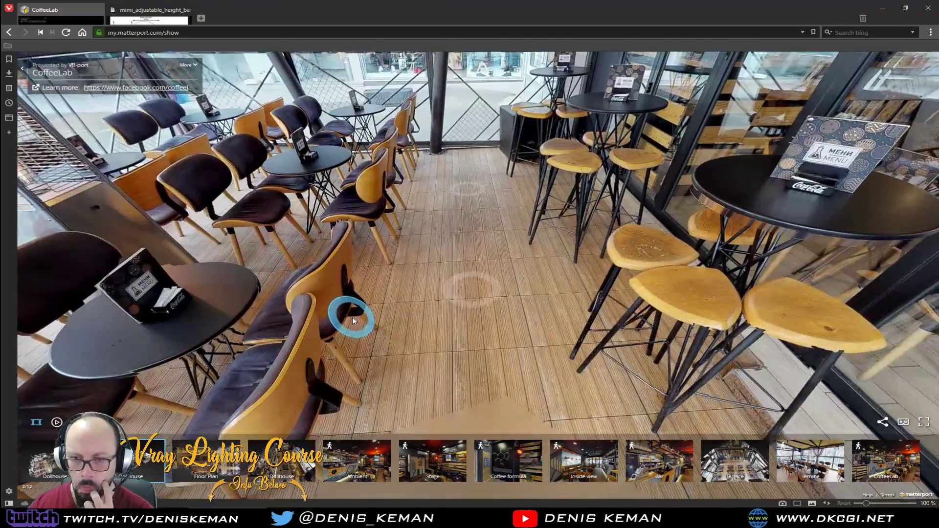
{"action": "left_click", "coordinate": [352, 316]}
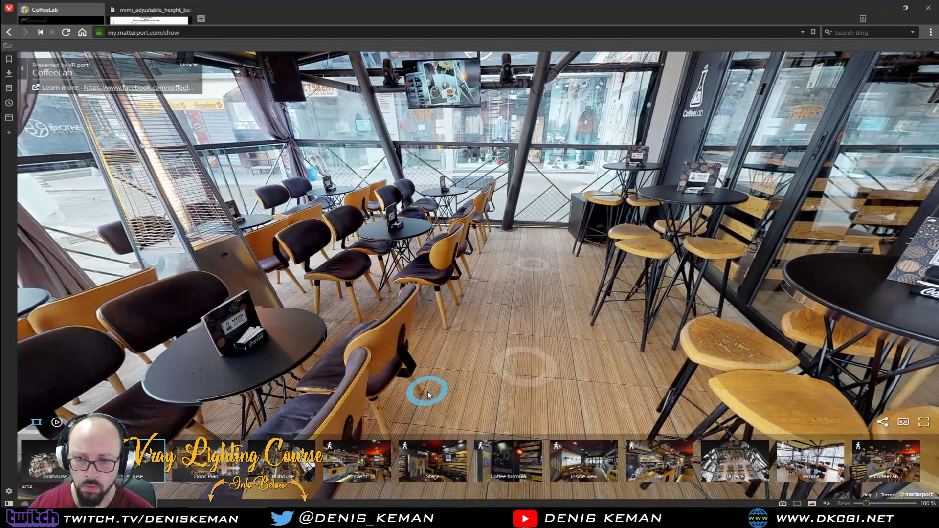
{"action": "left_click", "coordinate": [427, 391]}
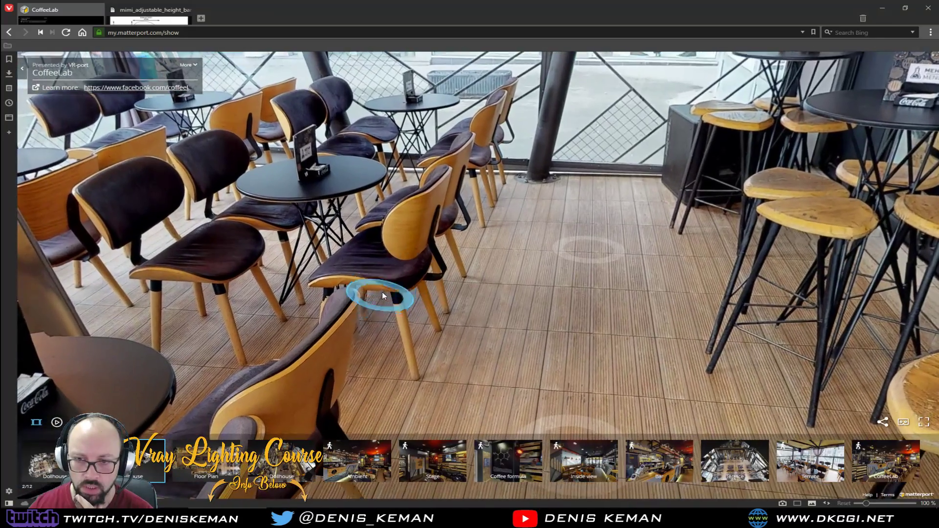
{"action": "left_click", "coordinate": [383, 292]}
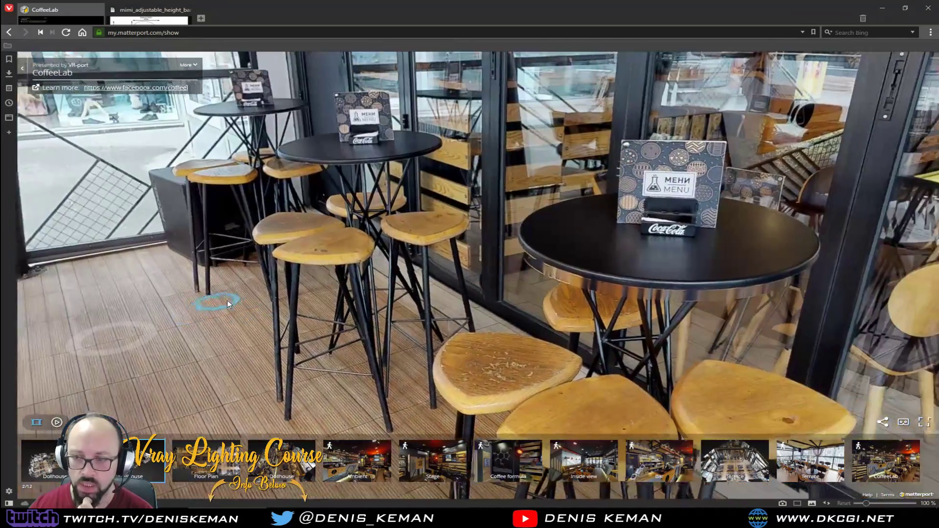
Move from the terrace through the door into the café and examine the chairs around the round table by the bar.
{"action": "left_click", "coordinate": [228, 303]}
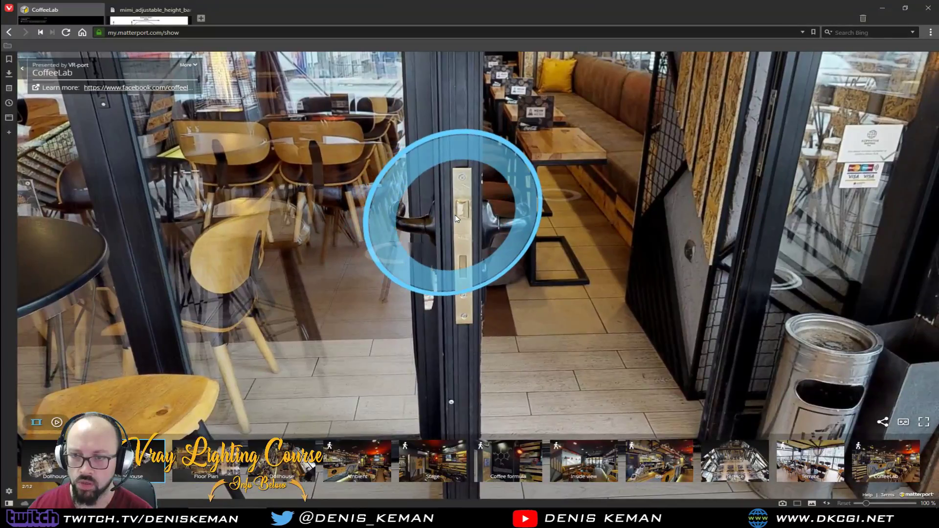
{"action": "left_click", "coordinate": [455, 215]}
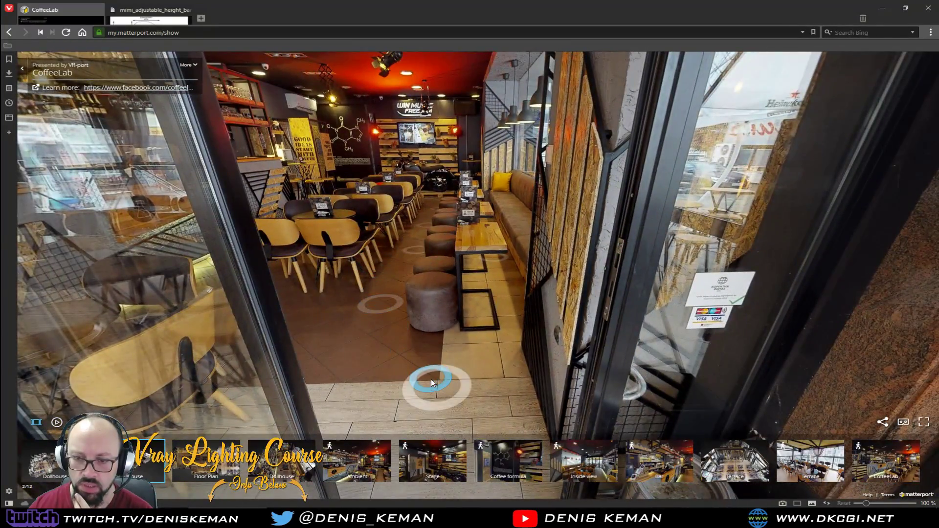
{"action": "left_click", "coordinate": [430, 380]}
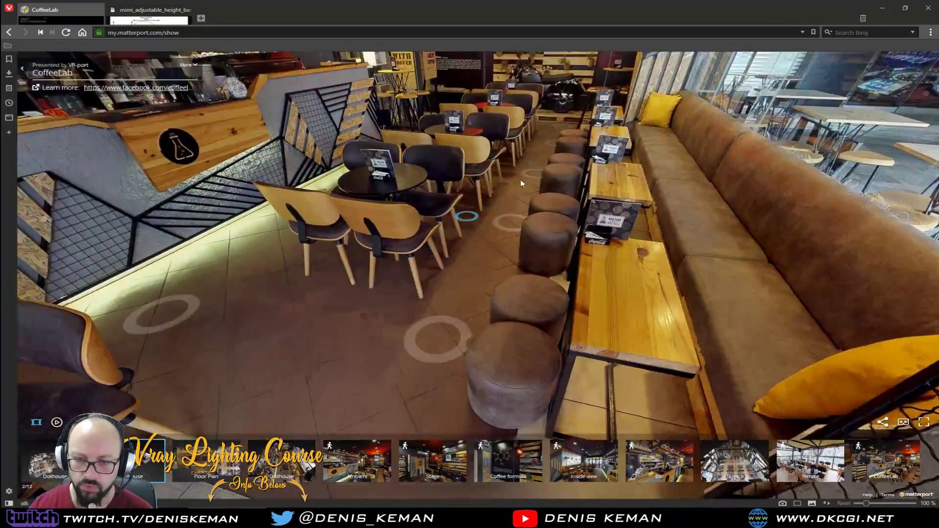
{"action": "left_click", "coordinate": [521, 183]}
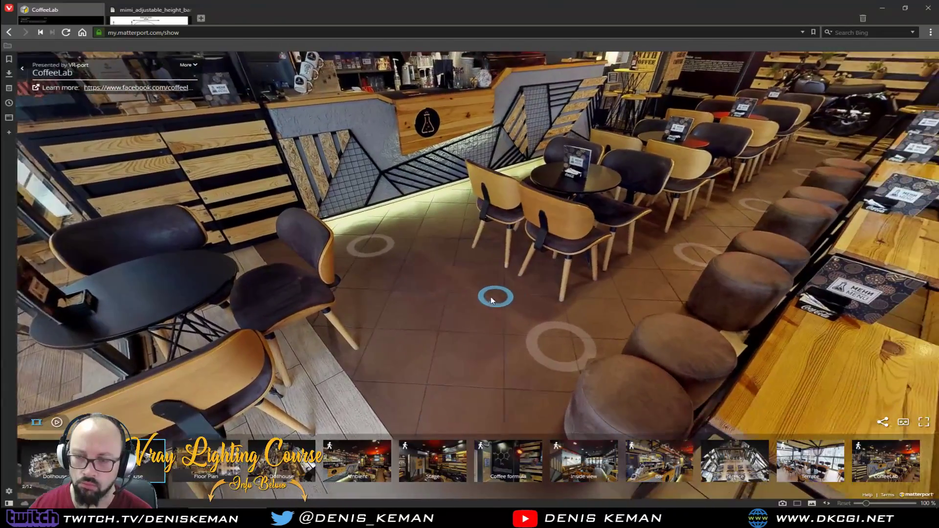
{"action": "left_click", "coordinate": [491, 296]}
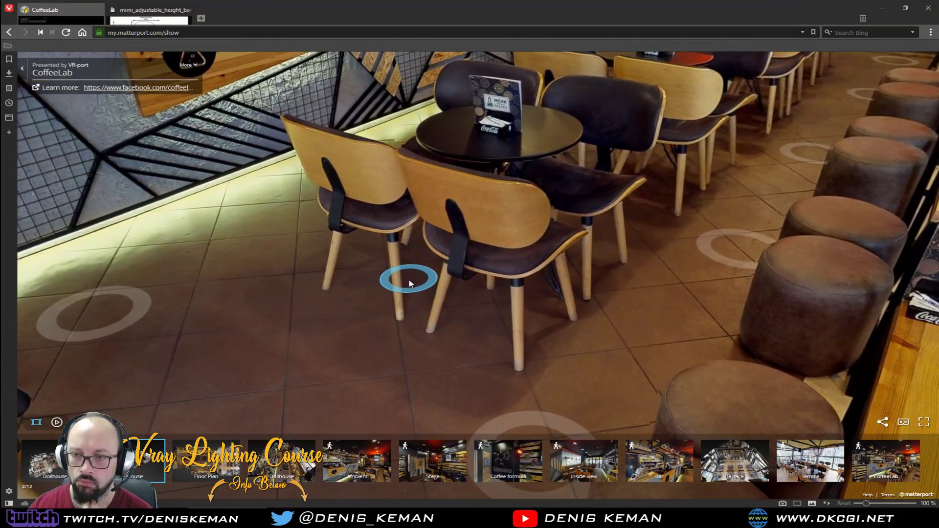
{"action": "left_click", "coordinate": [409, 280]}
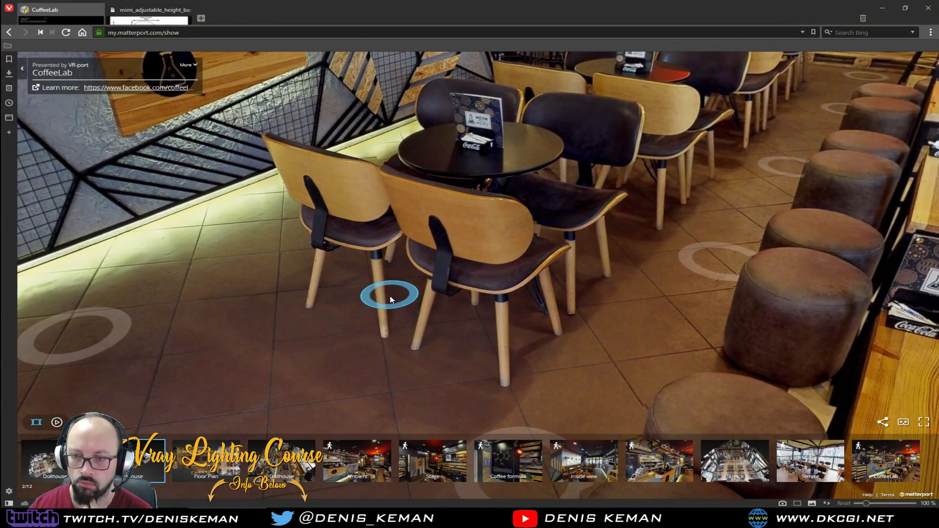
Capture a full-screen close-up of the chairs around the round table in the tour, and exit full screen.
{"action": "left_click", "coordinate": [923, 422]}
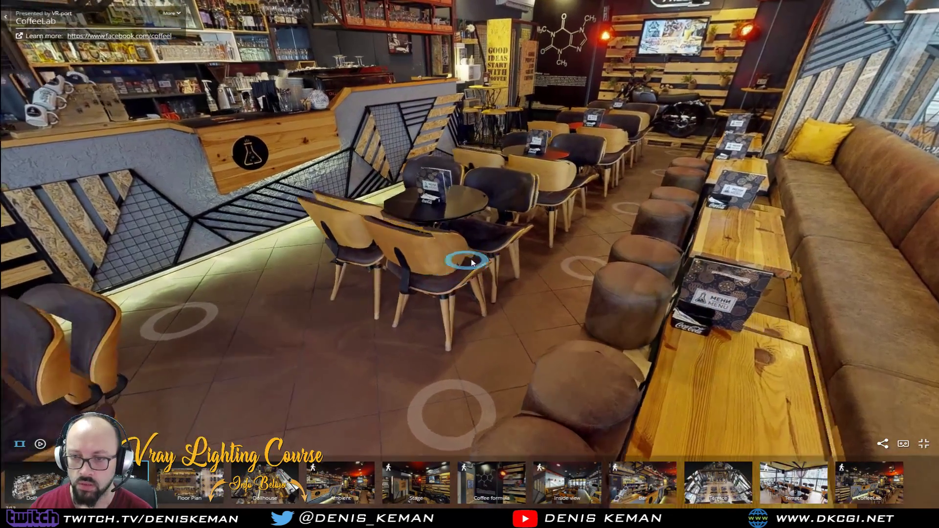
{"action": "left_click", "coordinate": [462, 259]}
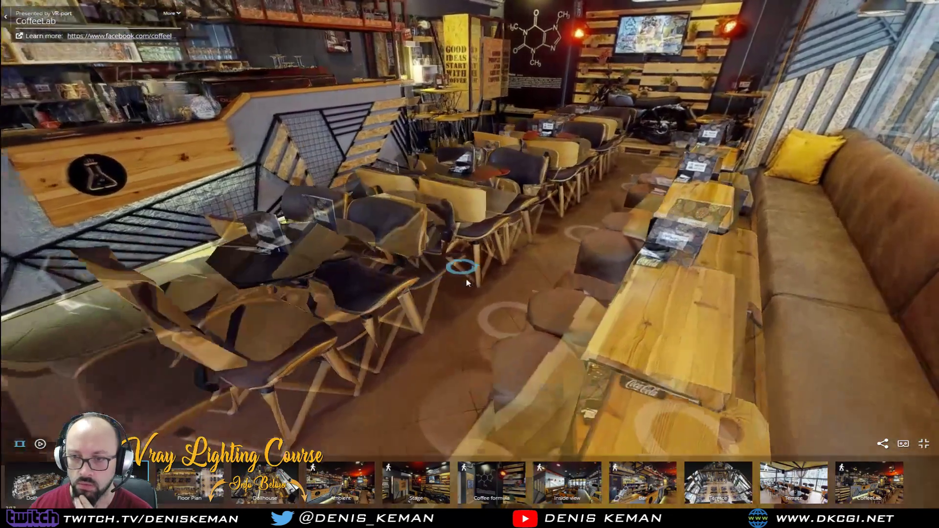
{"action": "left_click_drag", "start_coordinate": [471, 299], "coordinate": [812, 270]}
{"action": "left_click_drag", "start_coordinate": [310, 266], "coordinate": [497, 263]}
{"action": "scroll", "coordinate": [464, 268], "scroll_direction": "up", "scroll_amount": 5}
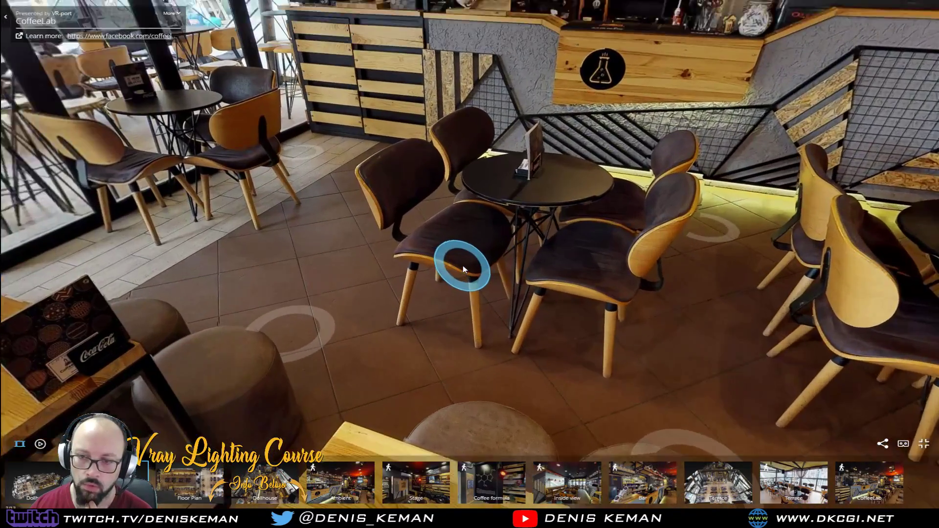
{"action": "scroll", "coordinate": [462, 264], "scroll_direction": "up", "scroll_amount": 5}
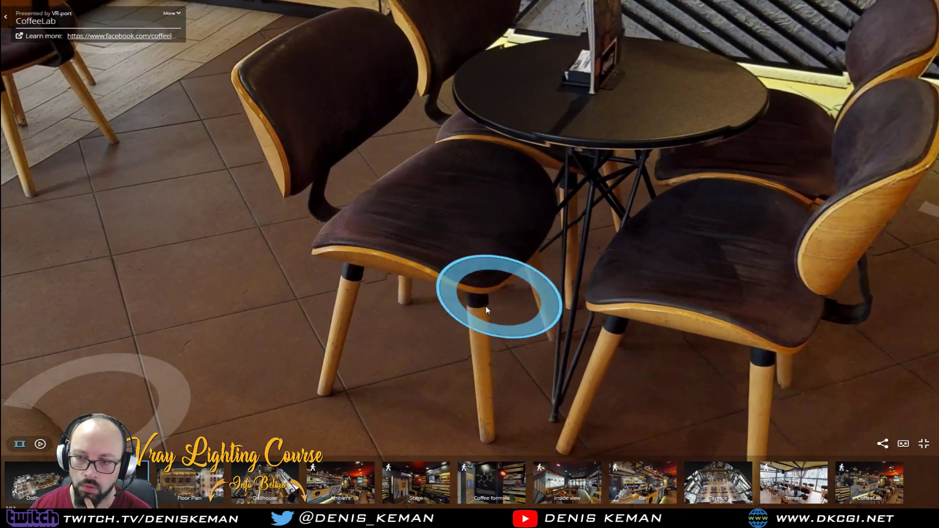
{"action": "left_click_drag", "start_coordinate": [145, 281], "coordinate": [115, 295]}
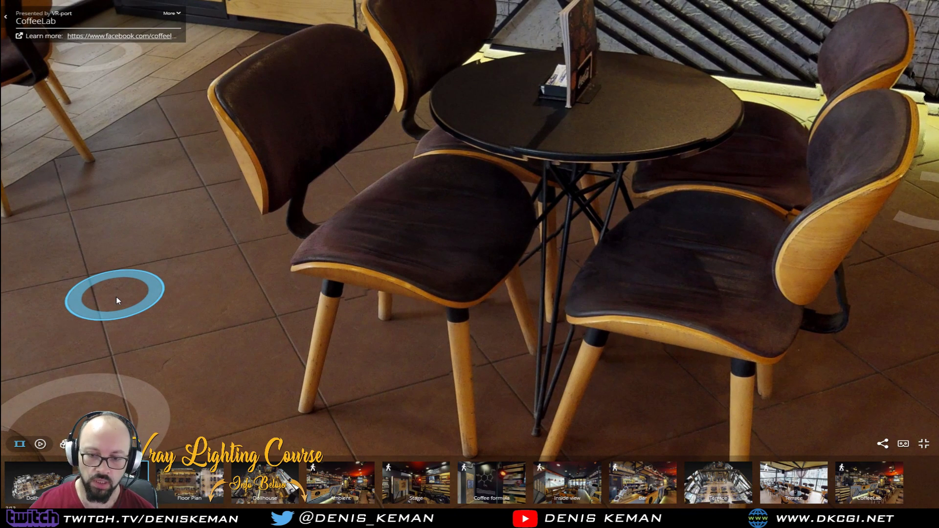
{"action": "left_click", "coordinate": [924, 443]}
{"action": "left_click_drag", "start_coordinate": [341, 10], "coordinate": [0, 30]}
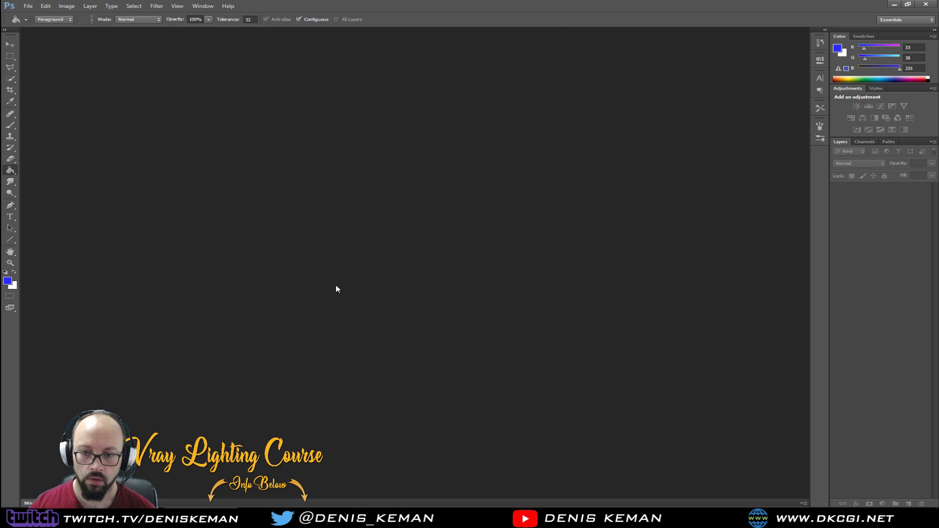
Switch to Photoshop, create a 3840 by 1200 pixel document from the Clipboard preset and paste the captured screenshot into it.
{"action": "key", "text": "ctrl+n"}
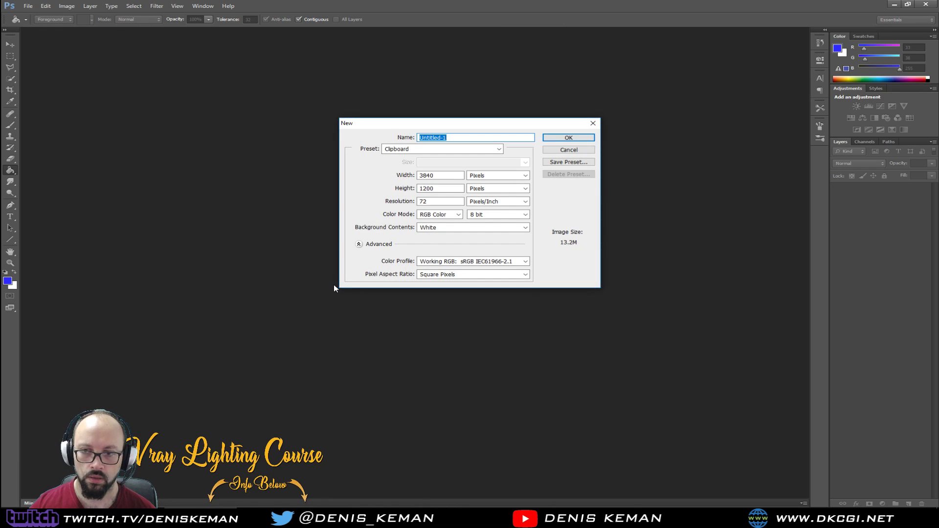
{"action": "key", "text": "Return"}
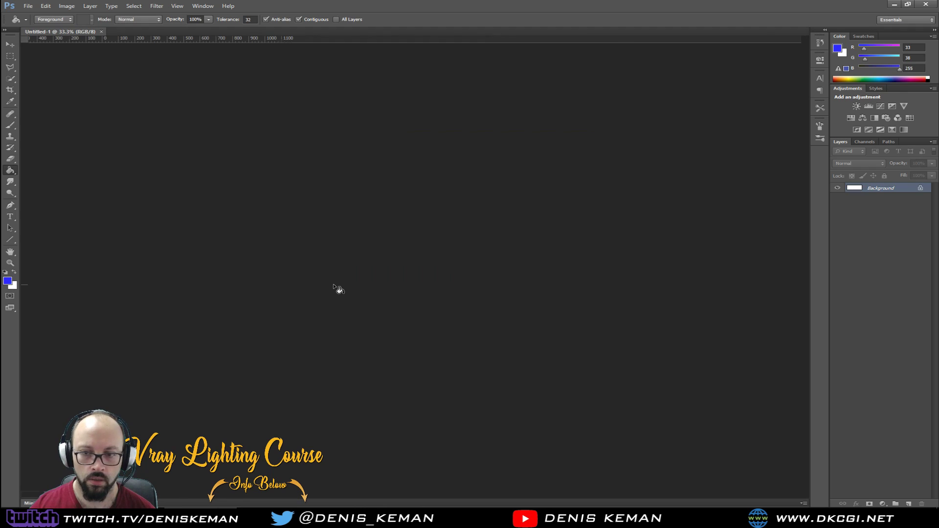
{"action": "key", "text": "ctrl+v"}
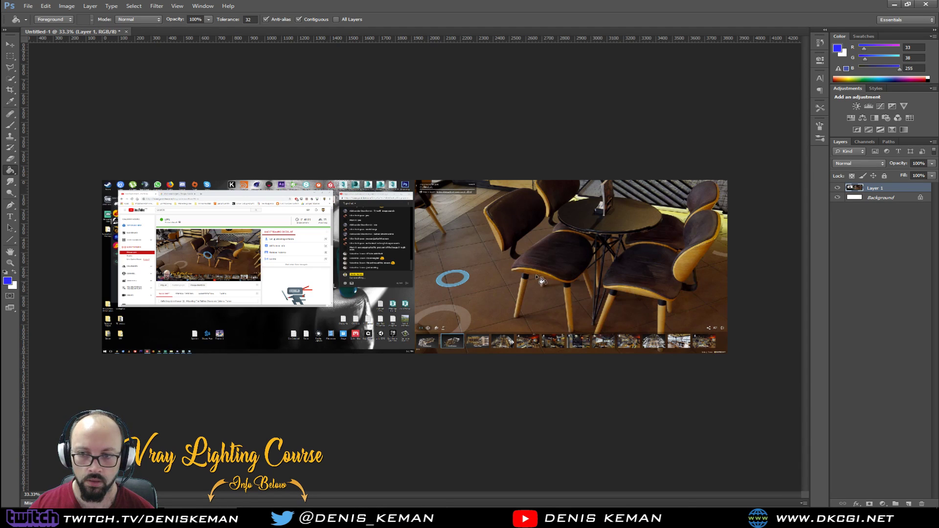
Marquee-select the part of the screenshot showing the chairs and round table, excluding the thumbnail strip beneath and the floor marker beside them.
{"action": "key", "text": "z"}
{"action": "left_click", "coordinate": [585, 266]}
{"action": "left_click", "coordinate": [585, 267]}
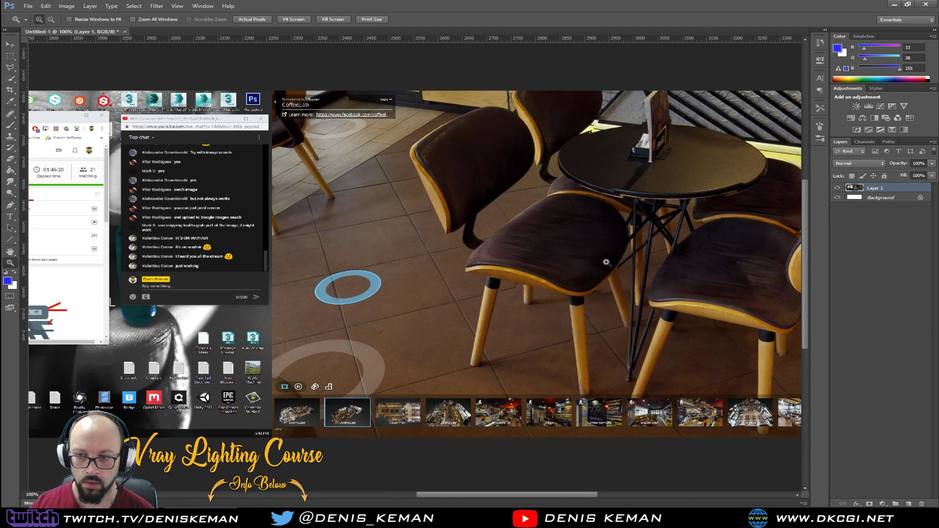
{"action": "left_click", "coordinate": [602, 269]}
{"action": "left_click_drag", "start_coordinate": [605, 271], "coordinate": [349, 327]}
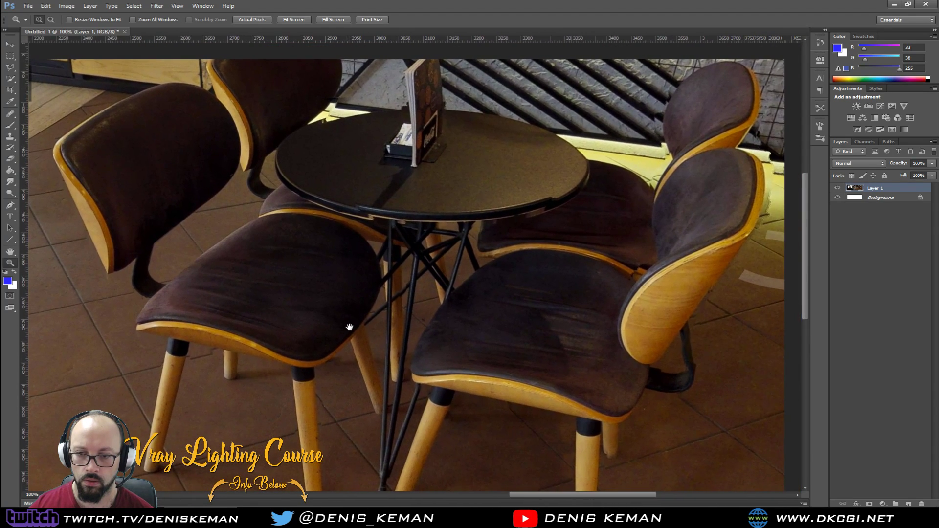
{"action": "left_click", "coordinate": [401, 332], "text": "alt"}
{"action": "left_click_drag", "start_coordinate": [441, 326], "coordinate": [404, 321]}
{"action": "key", "text": "m"}
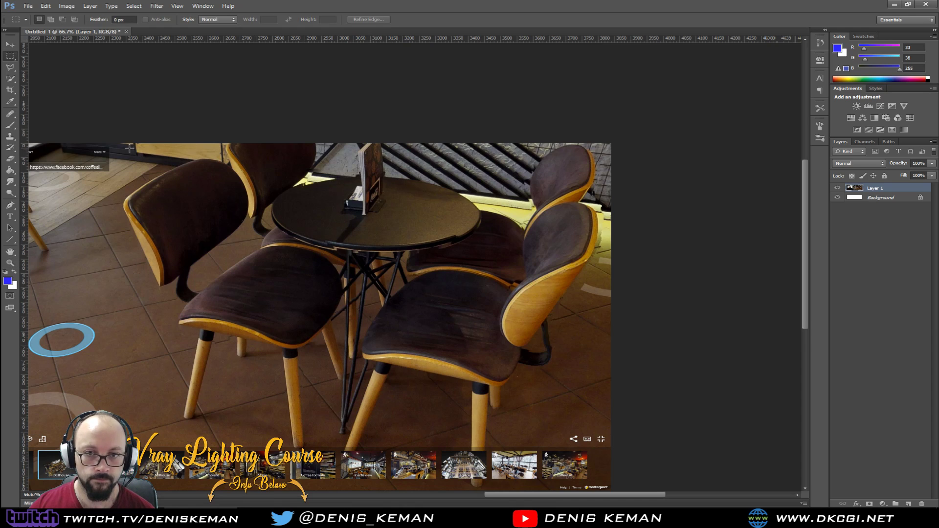
{"action": "left_click_drag", "start_coordinate": [119, 144], "coordinate": [612, 448]}
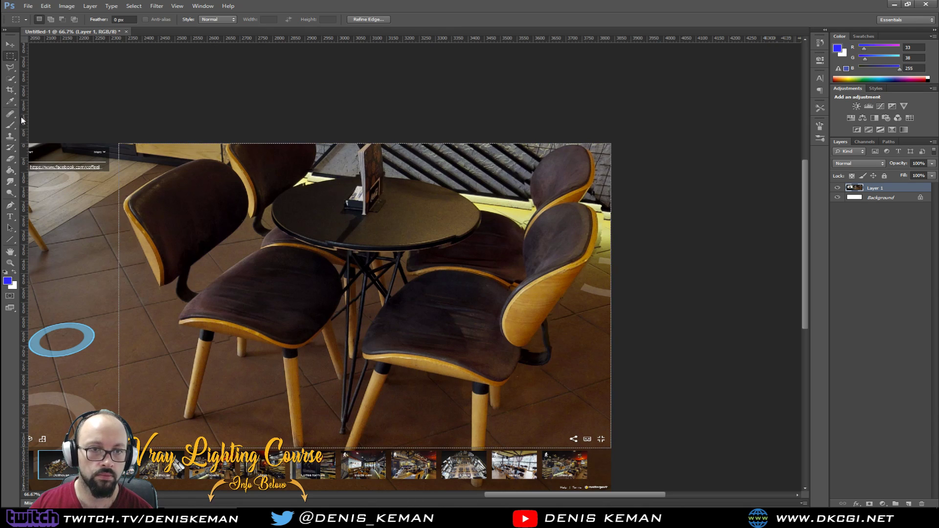
Crop the document to the marquee selection around the chairs and the round table.
{"action": "left_click", "coordinate": [13, 92]}
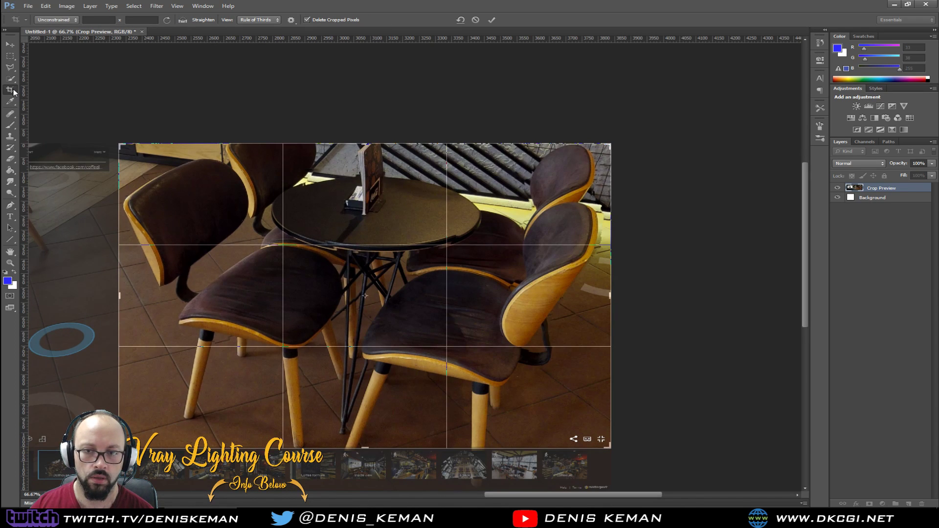
{"action": "key", "text": "Return"}
{"action": "left_click", "coordinate": [10, 56]}
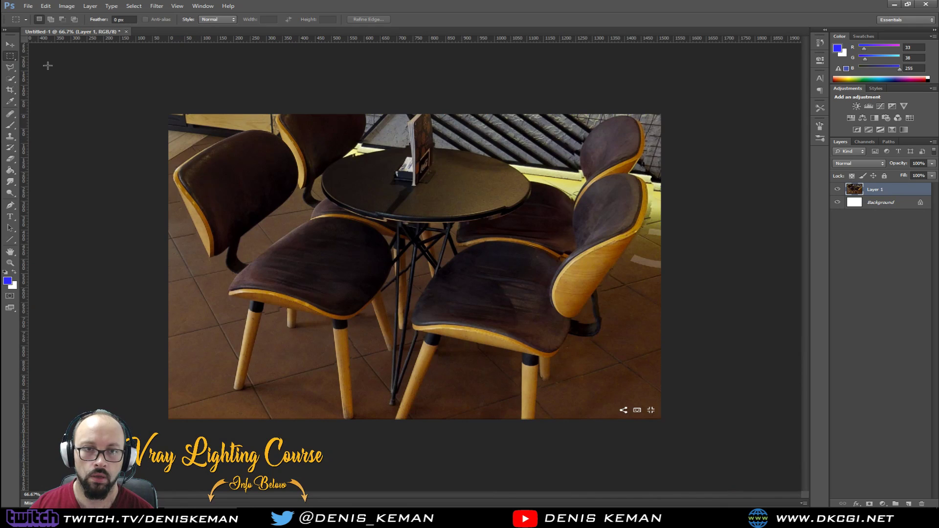
Save the cropped picture in the Reference folder under the name Seat_Idea as a flat image file.
{"action": "left_click", "coordinate": [28, 6]}
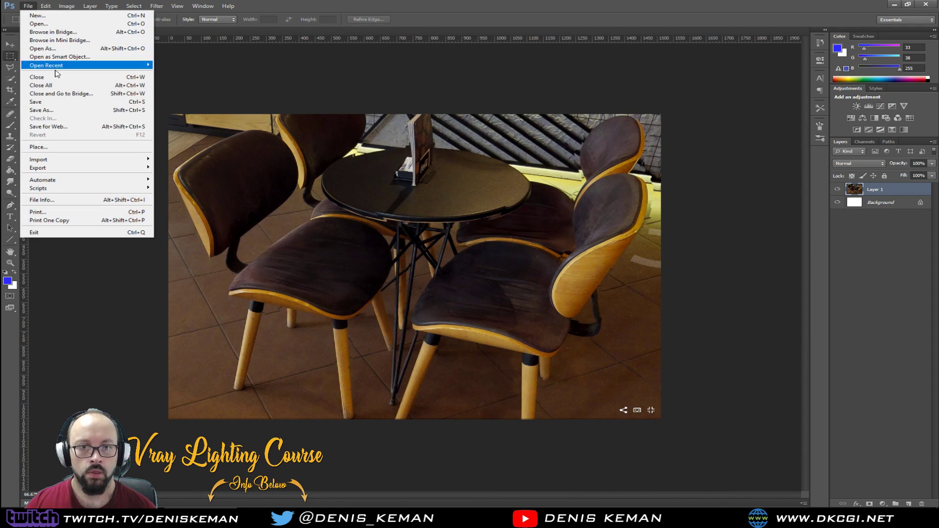
{"action": "left_click", "coordinate": [56, 111]}
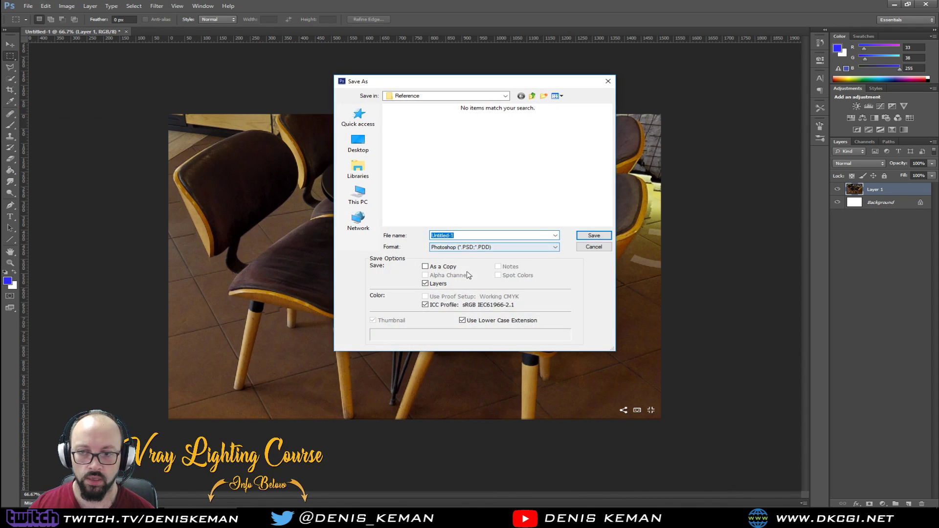
{"action": "left_click", "coordinate": [463, 247]}
{"action": "left_click", "coordinate": [462, 306]}
{"action": "left_click_drag", "start_coordinate": [459, 82], "coordinate": [0, 82]}
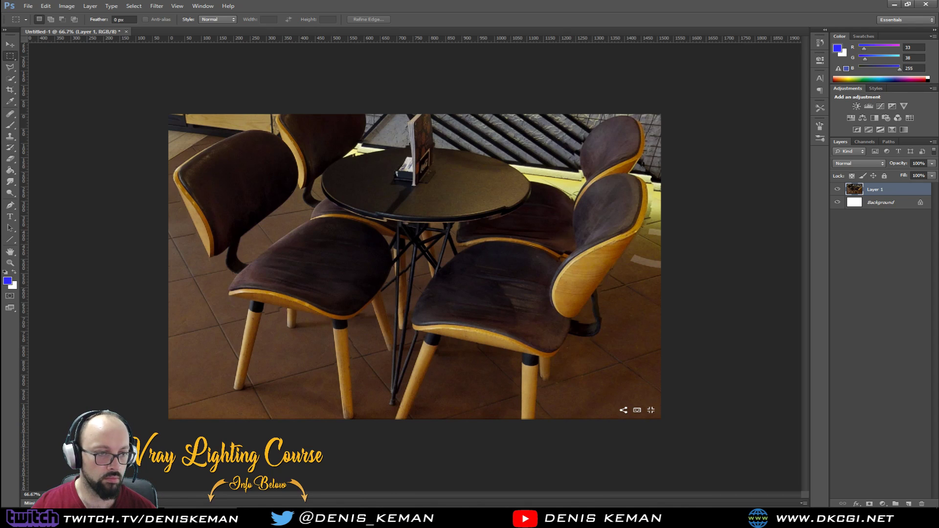
{"action": "key", "text": "Return"}
{"action": "key", "text": "Return"}
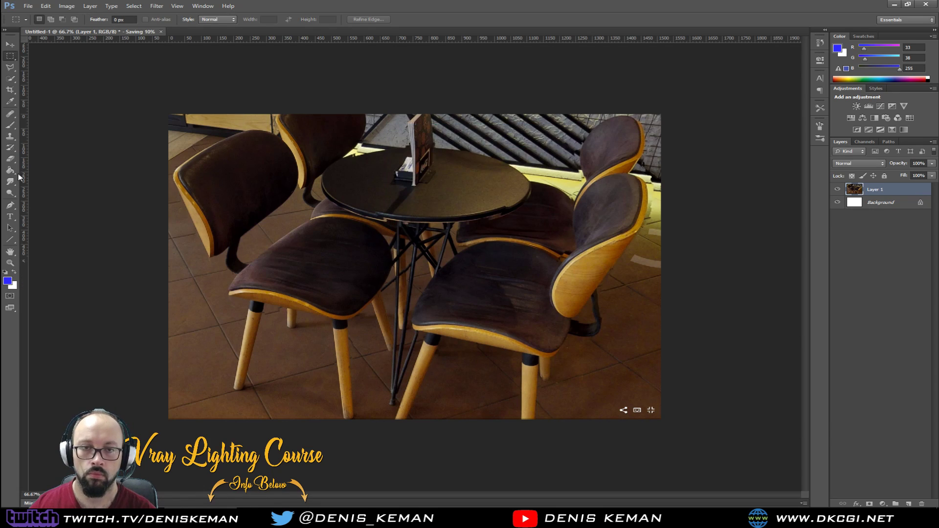
Close Photoshop, return to 3ds Max and move the Seat_Idea photo window clear of the viewport.
{"action": "left_click", "coordinate": [925, 4]}
{"action": "left_click", "coordinate": [481, 192]}
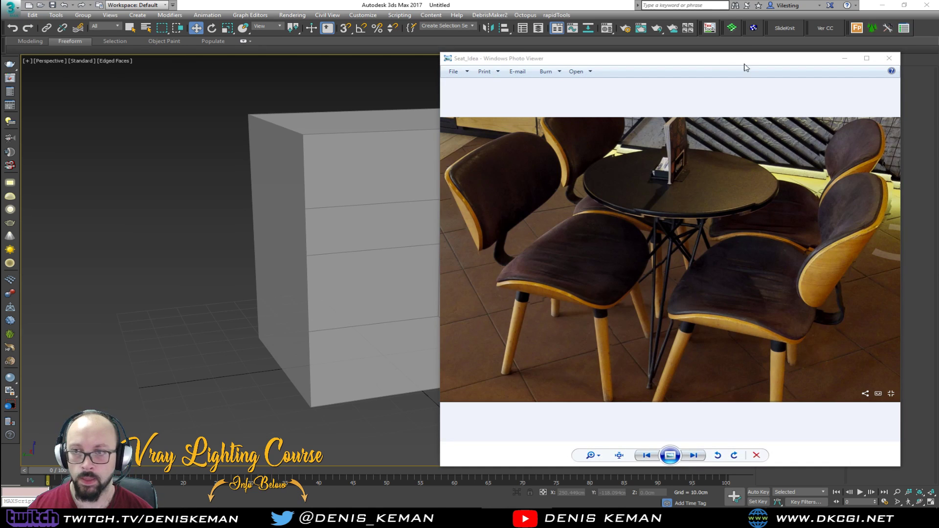
{"action": "left_click_drag", "start_coordinate": [706, 64], "coordinate": [0, 67]}
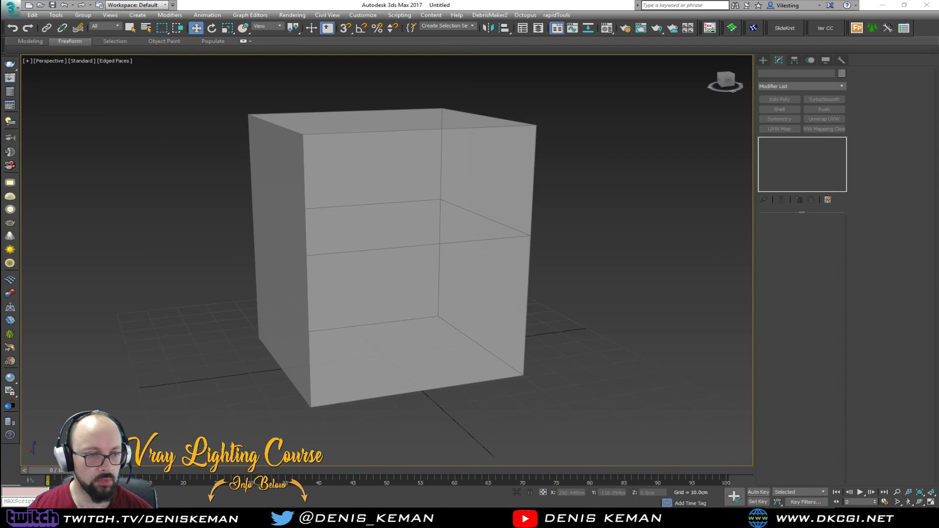
Draw a cylinder of about 20.5 cm radius and 6.4 cm height at the centre of the chair placeholder in the Top view.
{"action": "middle_click_drag", "start_coordinate": [184, 257], "coordinate": [231, 274], "text": "alt"}
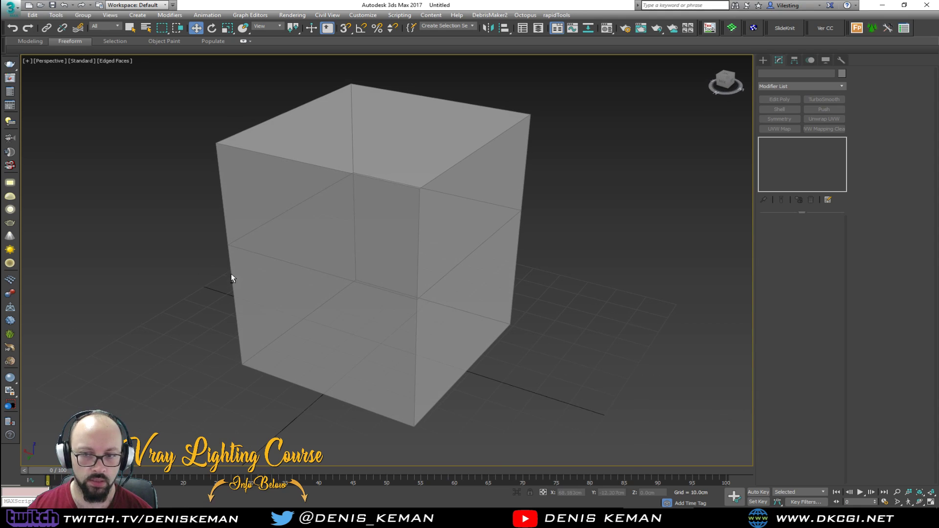
{"action": "middle_click_drag", "start_coordinate": [548, 355], "coordinate": [497, 356], "text": "alt"}
{"action": "left_click", "coordinate": [763, 60]}
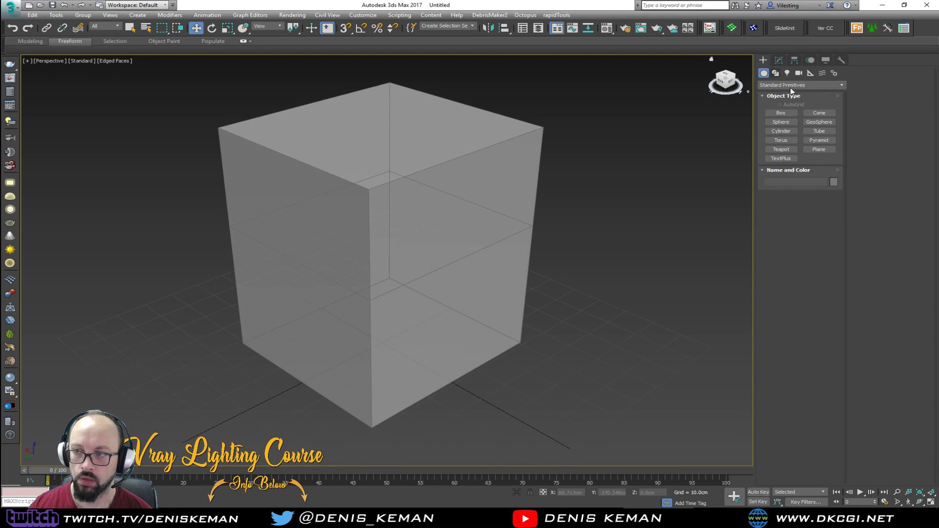
{"action": "left_click", "coordinate": [785, 130]}
{"action": "key", "text": "alt+w"}
{"action": "key", "text": "alt+w"}
{"action": "middle_click_drag", "start_coordinate": [229, 190], "coordinate": [229, 223]}
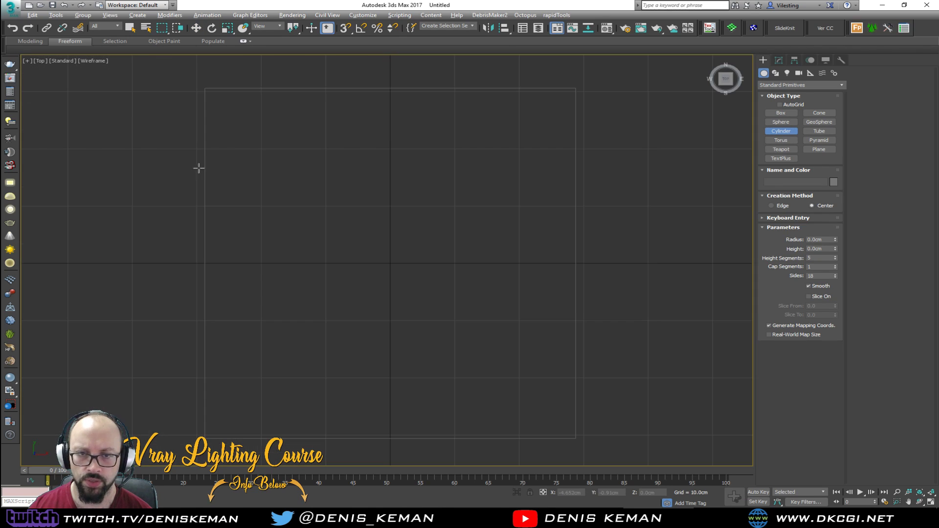
{"action": "scroll", "coordinate": [228, 223], "scroll_direction": "down", "scroll_amount": 2}
{"action": "key", "text": "g"}
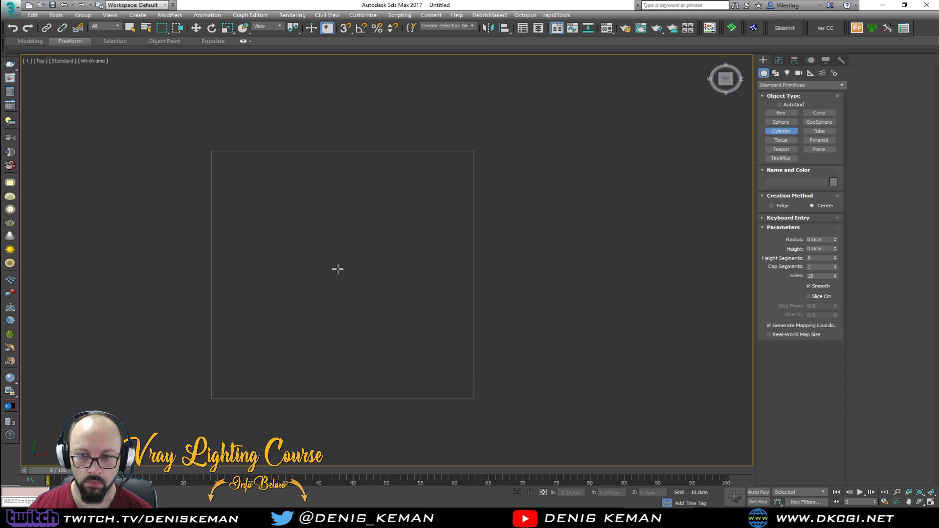
{"action": "left_click_drag", "start_coordinate": [341, 275], "coordinate": [355, 161]}
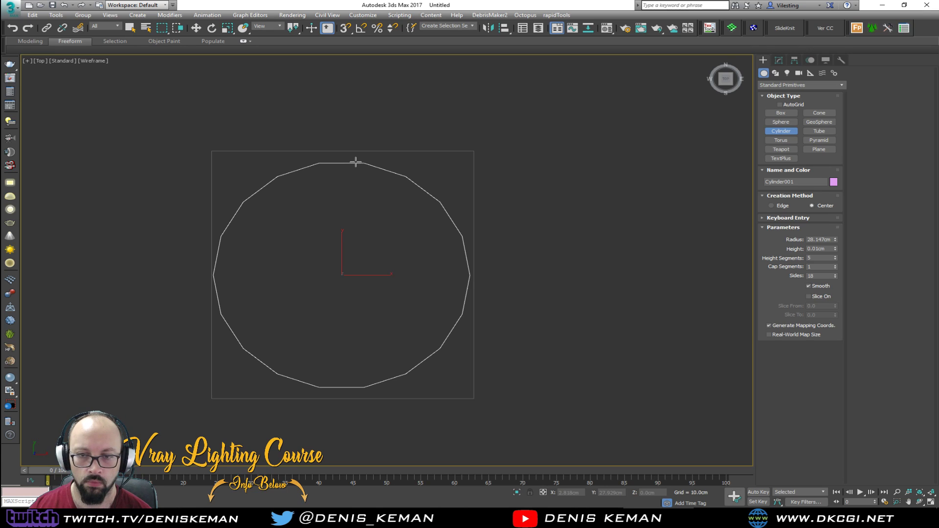
{"action": "left_click_drag", "start_coordinate": [355, 162], "coordinate": [352, 193]}
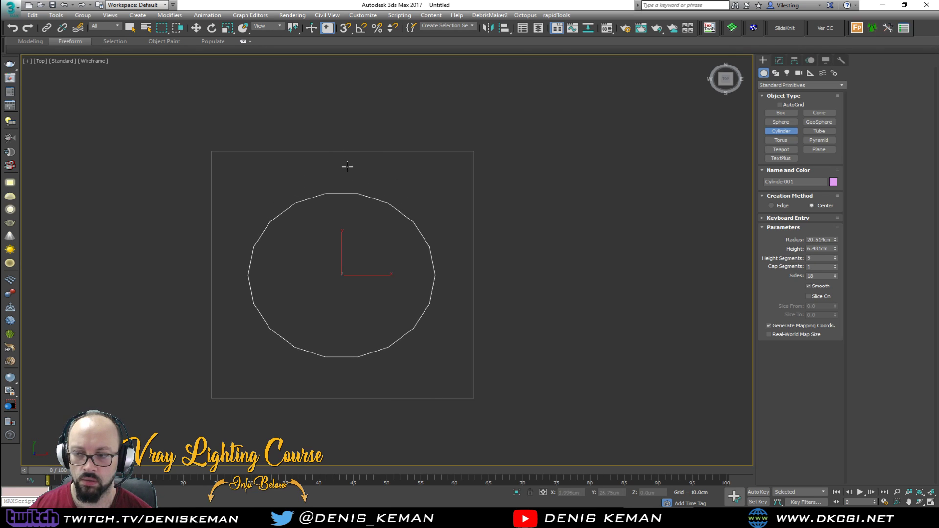
Set the cylinder's height to 3 cm and its height segments to 1, keeping 18 sides.
{"action": "key", "text": "alt+w"}
{"action": "left_click", "coordinate": [400, 331]}
{"action": "key", "text": "alt+w"}
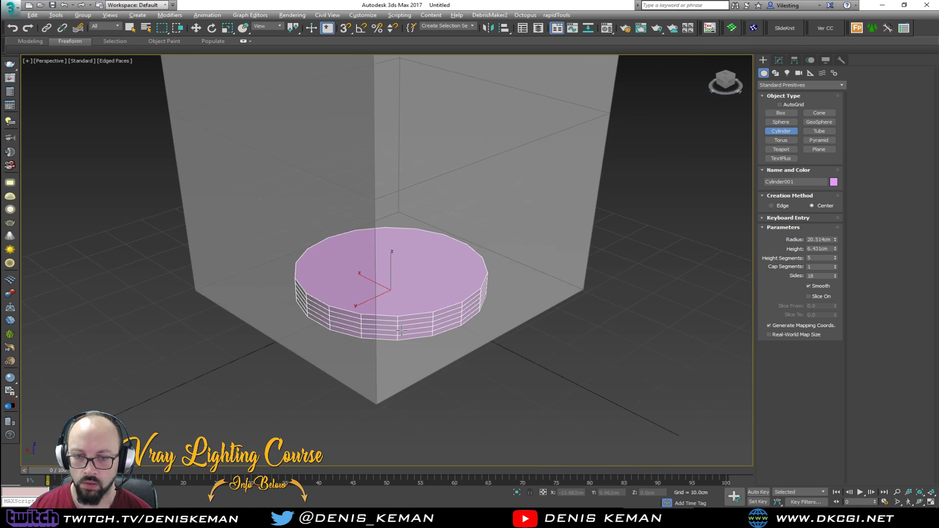
{"action": "scroll", "coordinate": [401, 331], "scroll_direction": "down", "scroll_amount": 1}
{"action": "middle_click_drag", "start_coordinate": [401, 331], "coordinate": [406, 312], "text": "alt"}
{"action": "scroll", "coordinate": [376, 311], "scroll_direction": "up", "scroll_amount": 2}
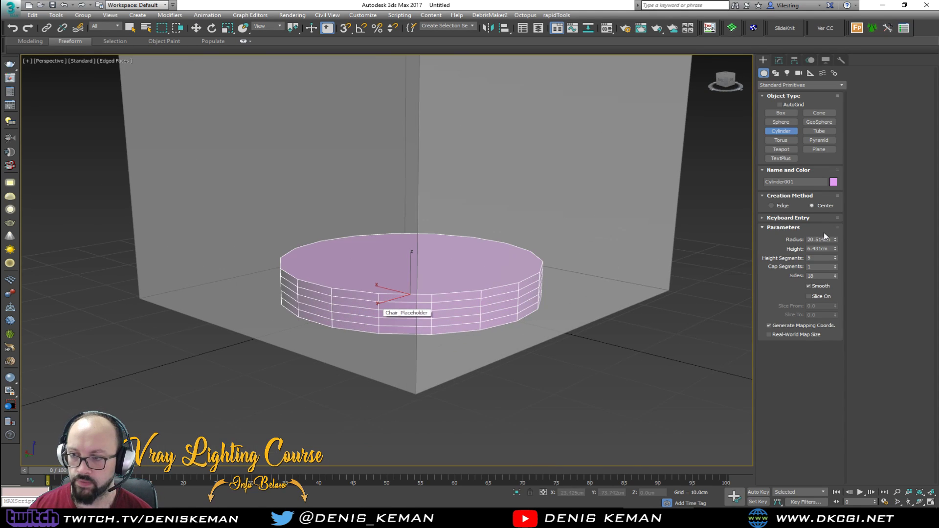
{"action": "type", "text": "3"}
{"action": "key", "text": "Return"}
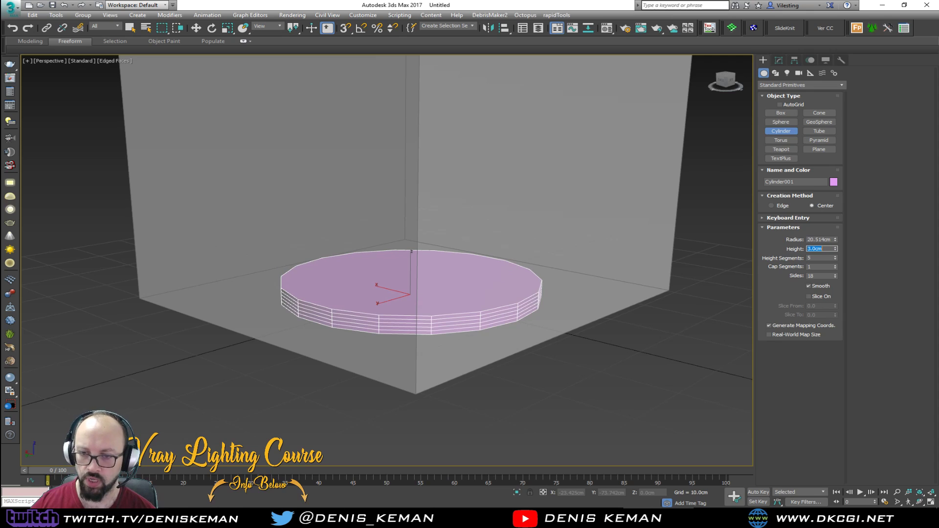
{"action": "right_click", "coordinate": [835, 277]}
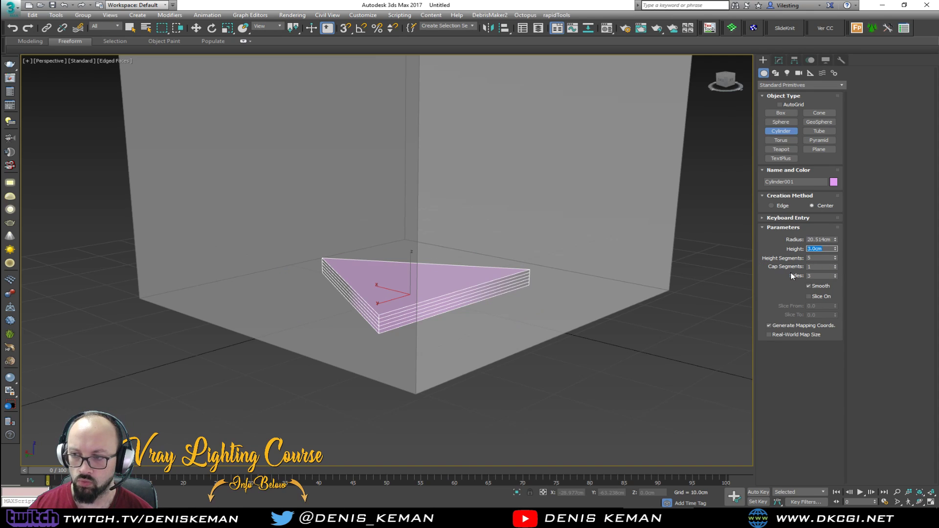
{"action": "key", "text": "ctrl+z"}
{"action": "right_click", "coordinate": [835, 258]}
Apply Edit Poly to the cylinder and delete its cap polygons, leaving only the side wall.
{"action": "scroll", "coordinate": [408, 251], "scroll_direction": "down", "scroll_amount": 3}
{"action": "middle_click_drag", "start_coordinate": [400, 193], "coordinate": [473, 218]}
{"action": "left_click", "coordinate": [779, 60]}
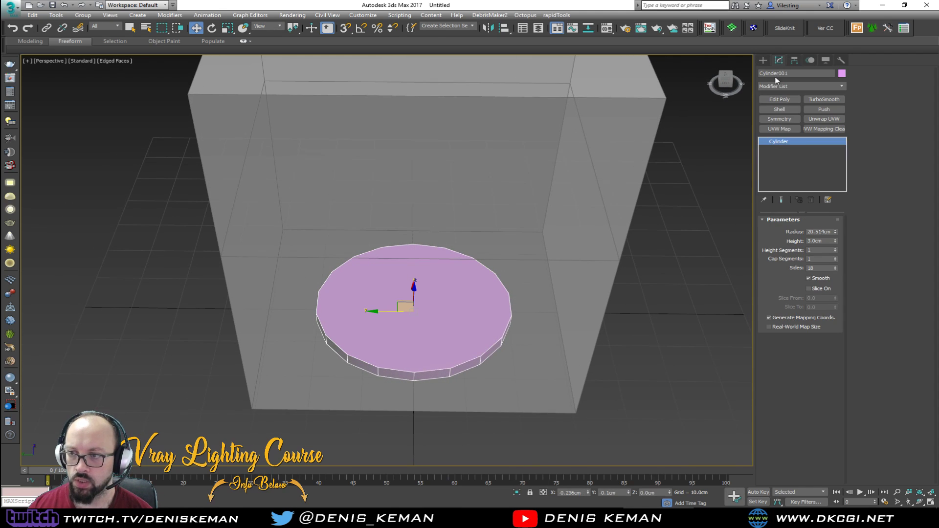
{"action": "left_click", "coordinate": [779, 100]}
{"action": "key", "text": "4"}
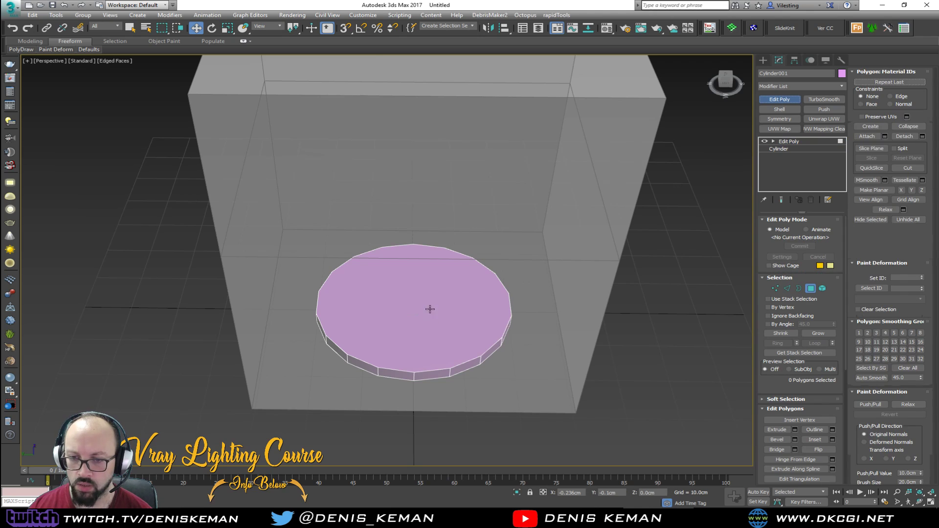
{"action": "left_click", "coordinate": [430, 308]}
{"action": "middle_click_drag", "start_coordinate": [430, 308], "coordinate": [430, 334], "text": "alt"}
{"action": "key", "text": "Delete"}
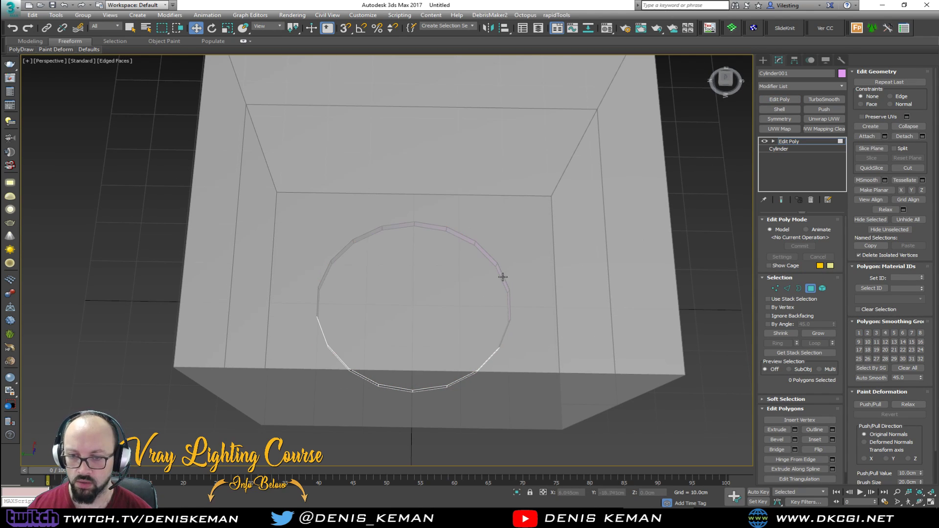
Select the nine side polygons of one half of the ring and detach them as a separate object.
{"action": "left_click_drag", "start_coordinate": [427, 430], "coordinate": [427, 430]}
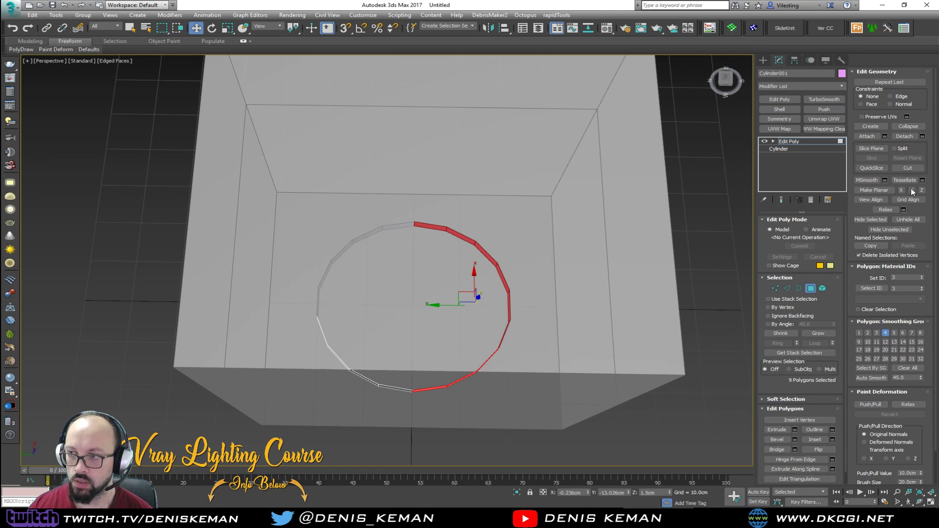
{"action": "left_click", "coordinate": [923, 137]}
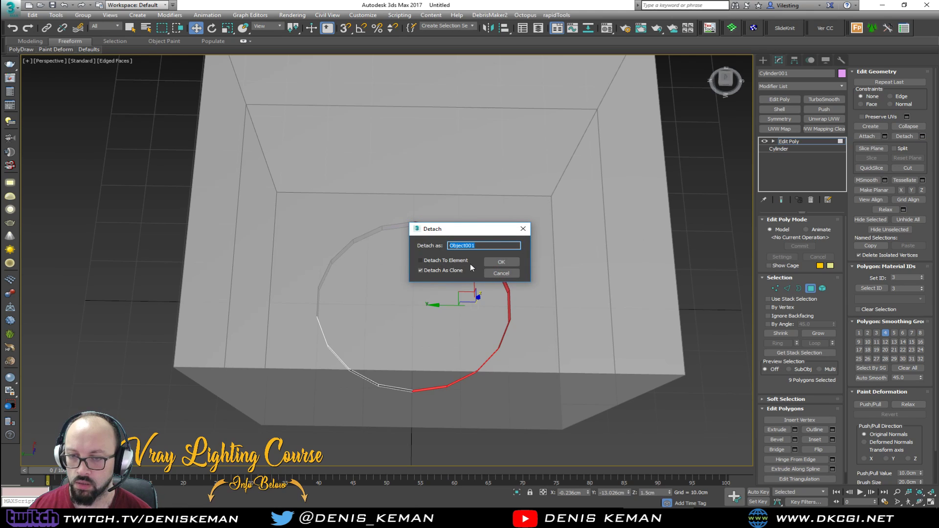
{"action": "left_click", "coordinate": [508, 263]}
Separate the two half rings in the Top view and snap the lower half's outermost edge to the placeholder's lower border.
{"action": "middle_click_drag", "start_coordinate": [454, 275], "coordinate": [395, 266]}
{"action": "key", "text": "alt+w"}
{"action": "middle_click", "coordinate": [230, 148]}
{"action": "key", "text": "z"}
{"action": "key", "text": "alt+w"}
{"action": "scroll", "coordinate": [284, 178], "scroll_direction": "down", "scroll_amount": 3}
{"action": "key", "text": "4"}
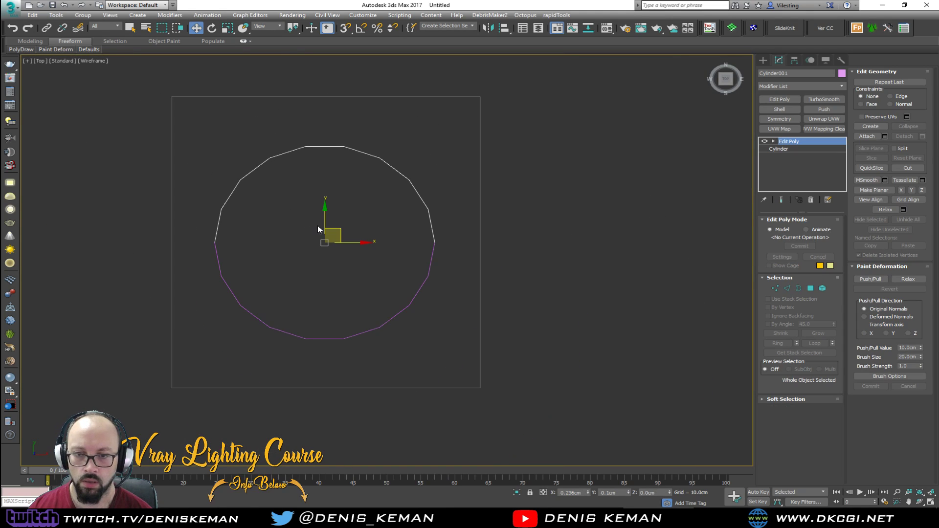
{"action": "left_click_drag", "start_coordinate": [325, 219], "coordinate": [331, 168]}
{"action": "left_click_drag", "start_coordinate": [335, 313], "coordinate": [312, 346]}
{"action": "left_click_drag", "start_coordinate": [325, 215], "coordinate": [329, 243]}
{"action": "key", "text": "s"}
{"action": "left_click_drag", "start_coordinate": [345, 372], "coordinate": [472, 390]}
Move the upper half ring so that its outermost vertex snaps level with the placeholder's upper border.
{"action": "left_click_drag", "start_coordinate": [416, 116], "coordinate": [393, 138]}
{"action": "key", "text": "s"}
{"action": "left_click_drag", "start_coordinate": [324, 174], "coordinate": [321, 216]}
{"action": "key", "text": "s"}
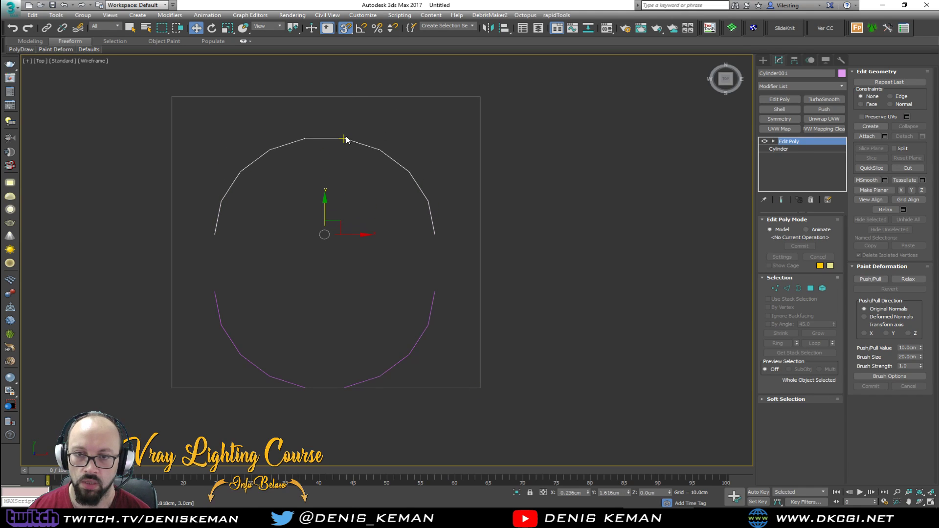
{"action": "left_click_drag", "start_coordinate": [343, 140], "coordinate": [481, 96]}
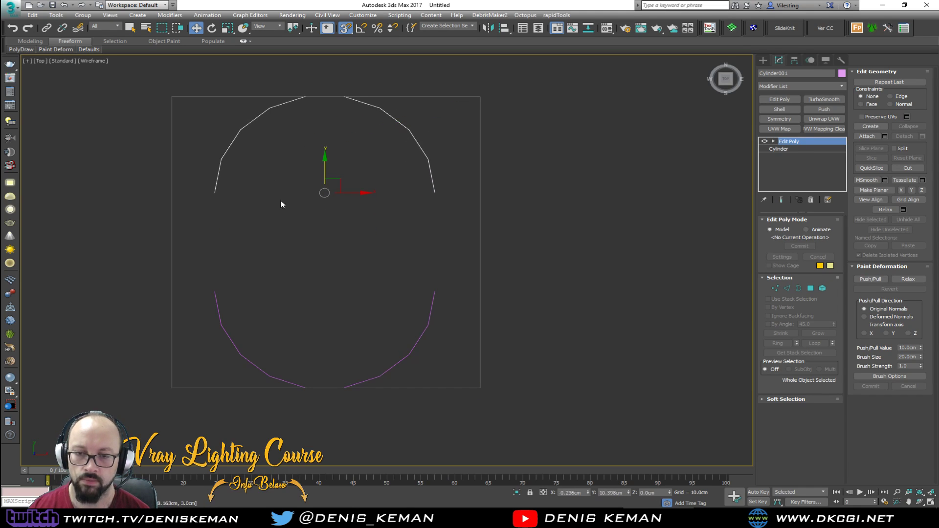
Attach the lower half ring to the upper one and isolate the combined object in the Perspective view.
{"action": "left_click", "coordinate": [870, 136]}
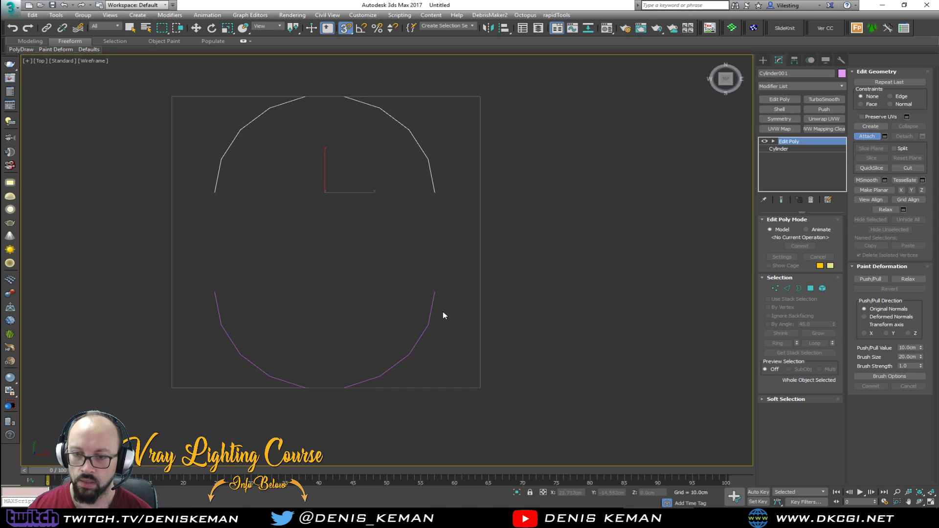
{"action": "left_click", "coordinate": [432, 314]}
{"action": "middle_click", "coordinate": [553, 389]}
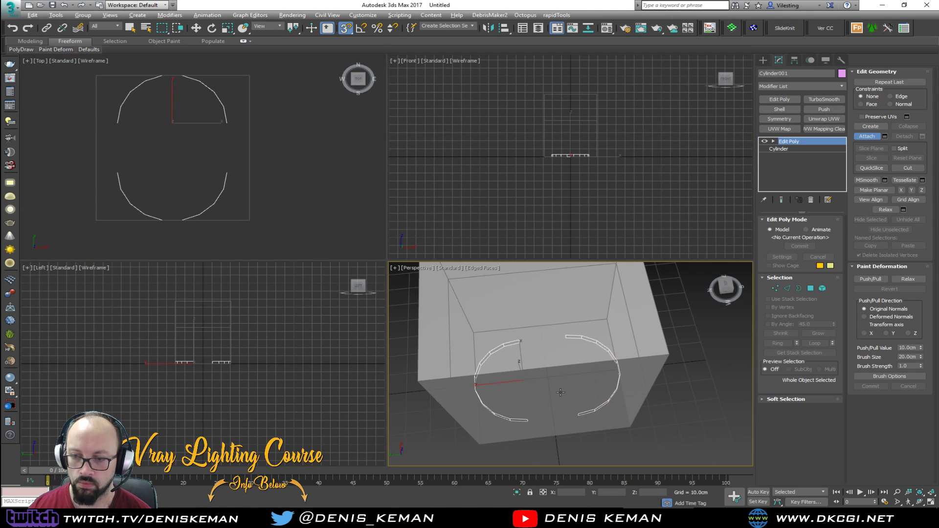
{"action": "key", "text": "alt+w"}
{"action": "middle_click_drag", "start_coordinate": [560, 392], "coordinate": [478, 336], "text": "alt"}
{"action": "scroll", "coordinate": [421, 347], "scroll_direction": "up", "scroll_amount": 4}
{"action": "key", "text": "alt+q"}
Bridge the facing end edges of the two half rings on both sides to form a closed oval band.
{"action": "key", "text": "2"}
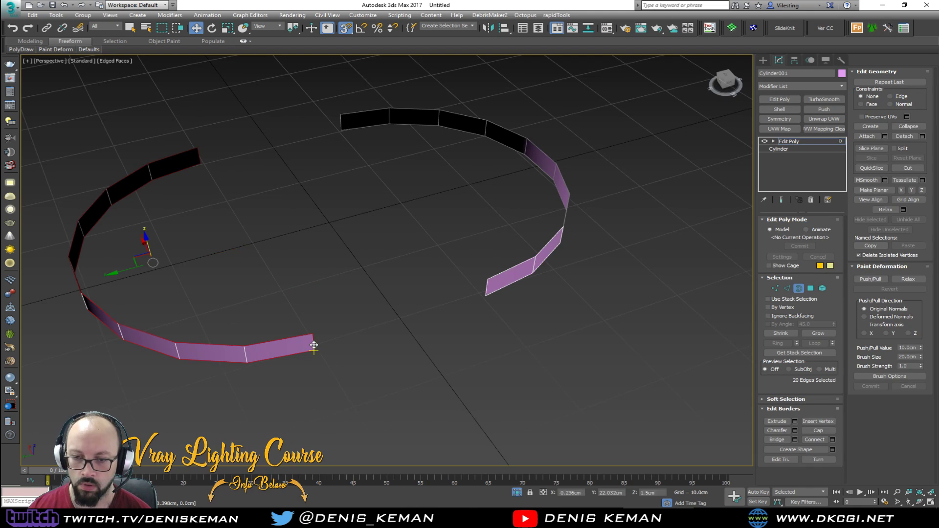
{"action": "left_click", "coordinate": [485, 292]}
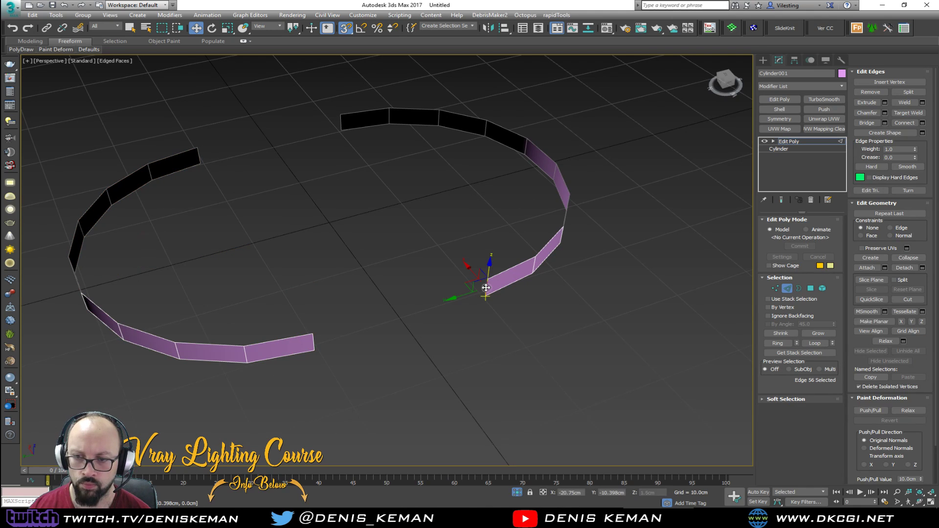
{"action": "left_click", "coordinate": [314, 345], "text": "ctrl"}
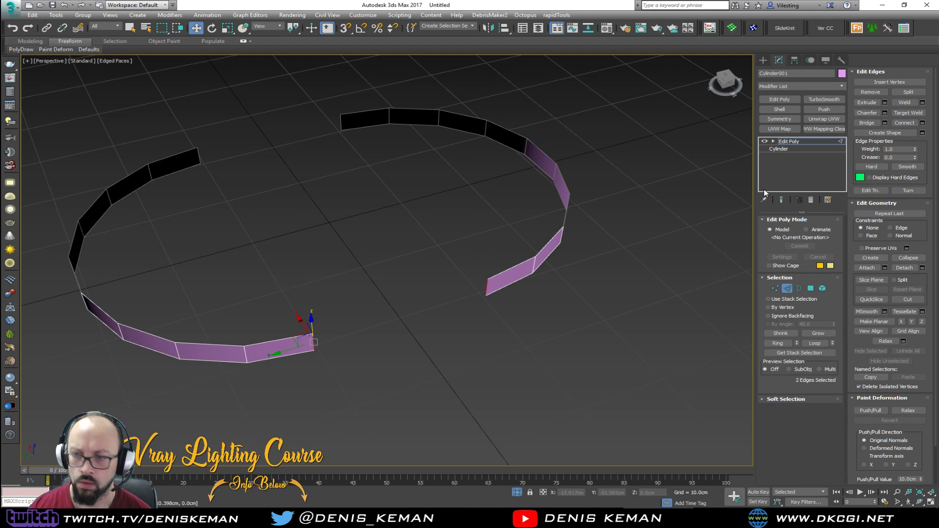
{"action": "left_click", "coordinate": [857, 124]}
{"action": "left_click", "coordinate": [342, 127]}
{"action": "left_click", "coordinate": [198, 158], "text": "ctrl"}
{"action": "left_click", "coordinate": [860, 124]}
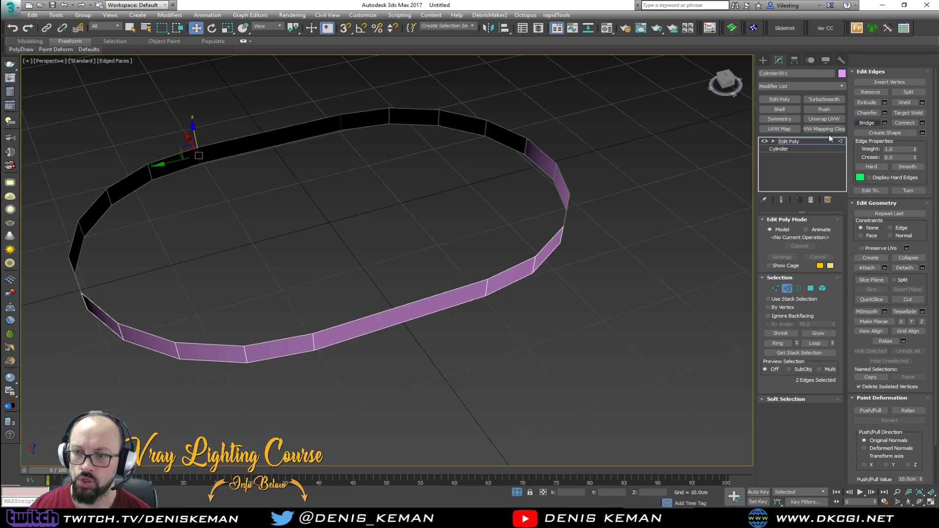
Try to connect two upper-rim vertices of the oval band with rapidQuadConnect, and undo the result.
{"action": "key", "text": "3"}
{"action": "key", "text": "ctrl+a"}
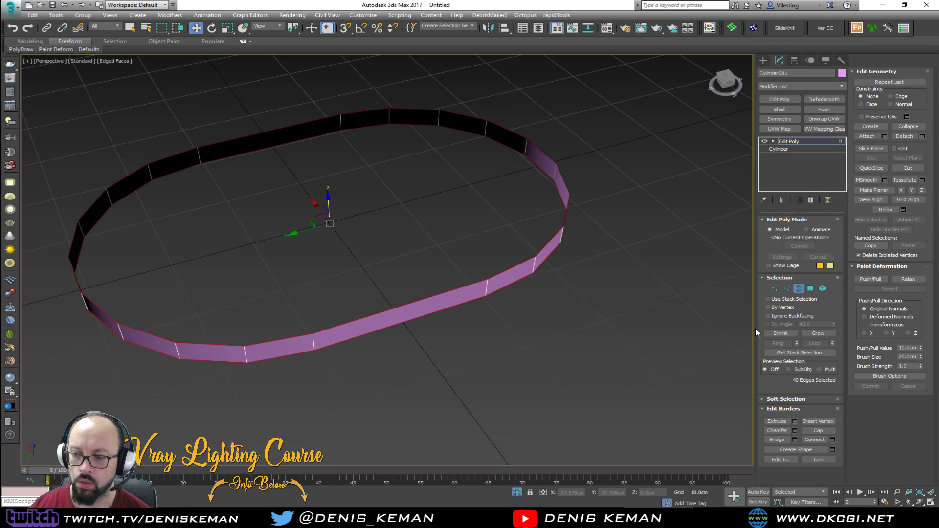
{"action": "middle_click_drag", "start_coordinate": [523, 291], "coordinate": [409, 261], "text": "alt"}
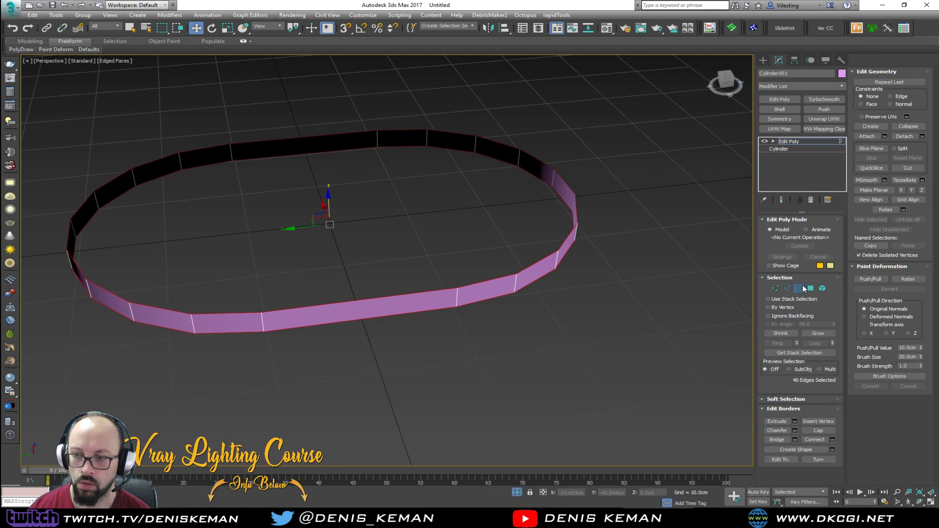
{"action": "left_click", "coordinate": [787, 289]}
{"action": "middle_click_drag", "start_coordinate": [566, 196], "coordinate": [513, 199], "text": "alt"}
{"action": "key", "text": "1"}
{"action": "left_click", "coordinate": [456, 338]}
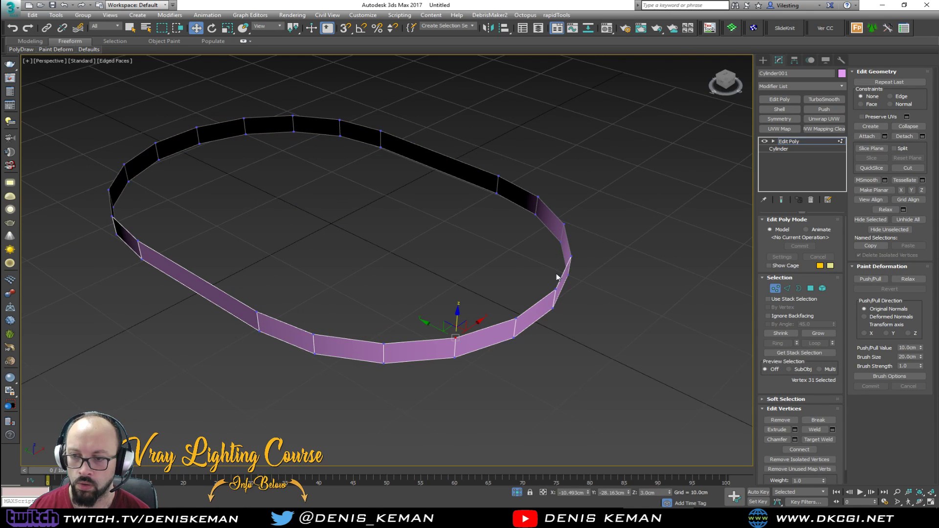
{"action": "left_click", "coordinate": [571, 257], "text": "ctrl"}
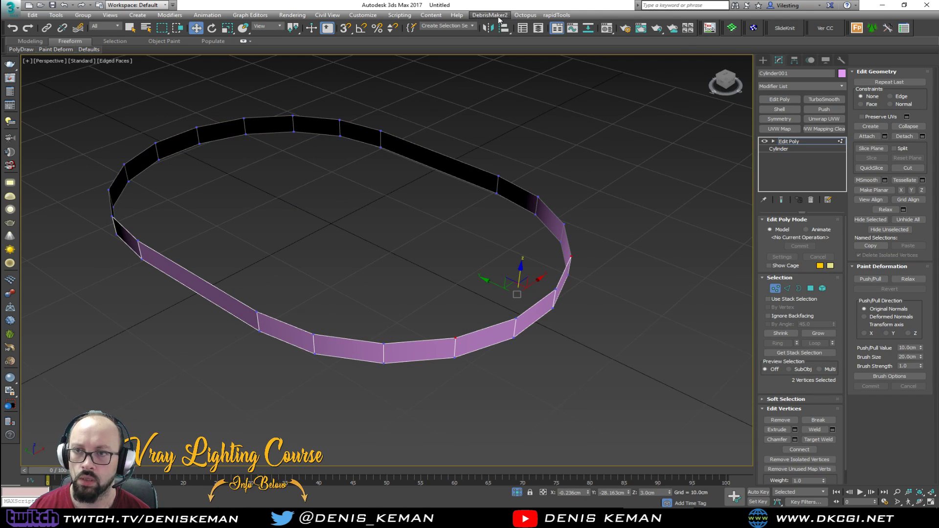
{"action": "left_click", "coordinate": [557, 15]}
{"action": "mouse_move", "coordinate": [579, 38]}
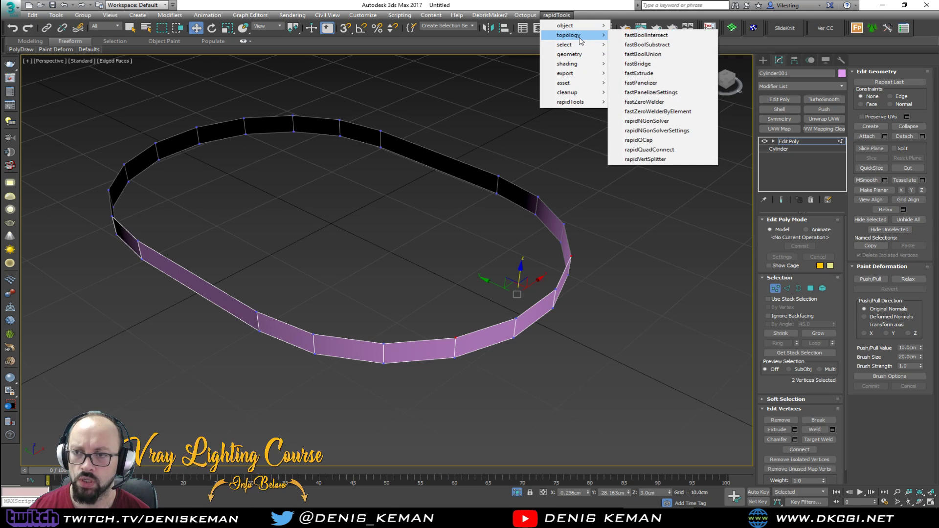
{"action": "left_click", "coordinate": [653, 150]}
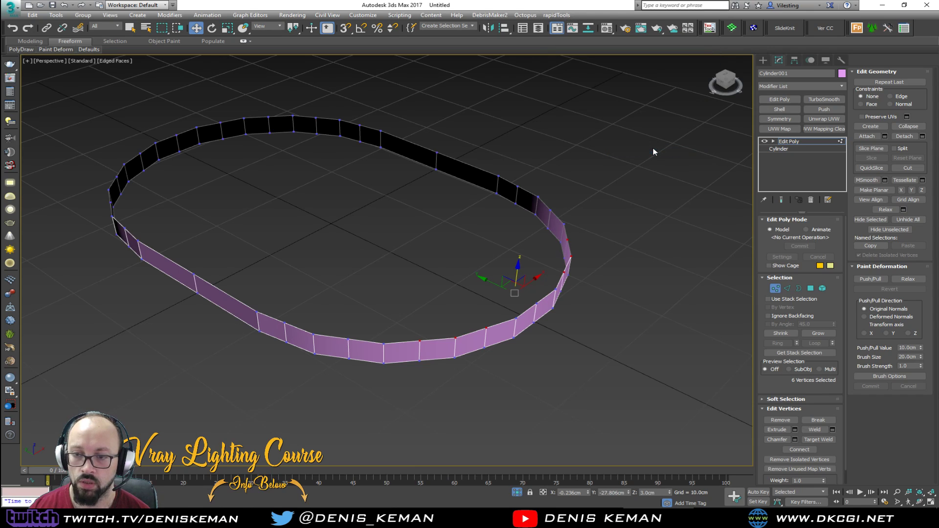
{"action": "key", "text": "ctrl+z"}
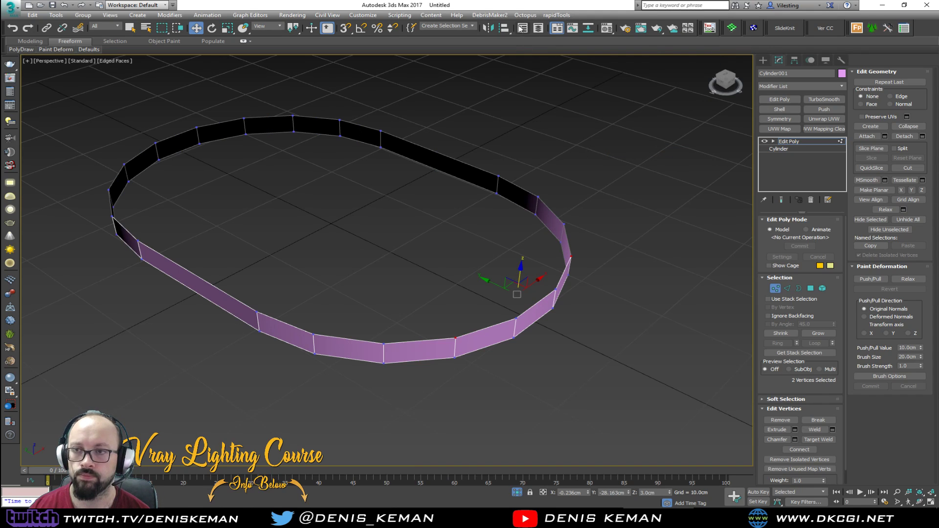
{"action": "left_click", "coordinate": [556, 14]}
{"action": "mouse_move", "coordinate": [581, 35]}
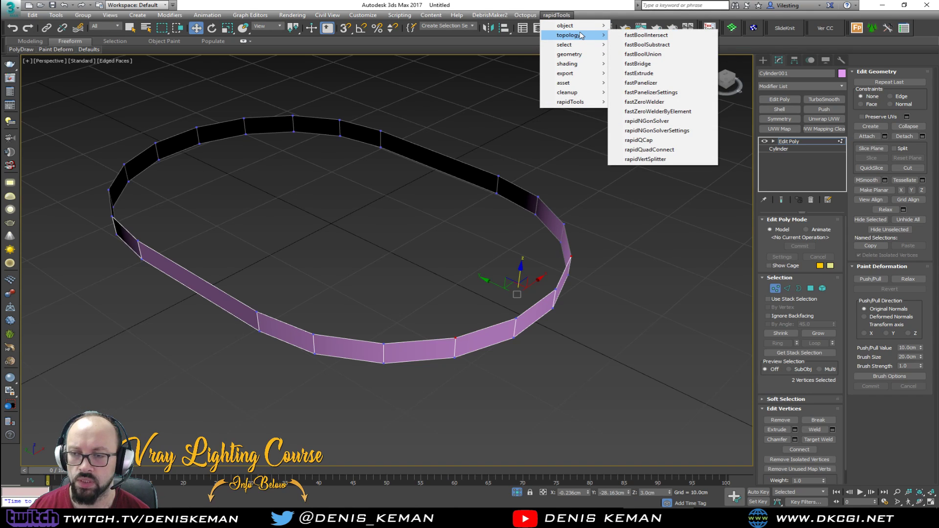
{"action": "left_click", "coordinate": [340, 79]}
Cap both open borders of the oval band to close the seat's top and bottom.
{"action": "key", "text": "3"}
{"action": "key", "text": "ctrl+a"}
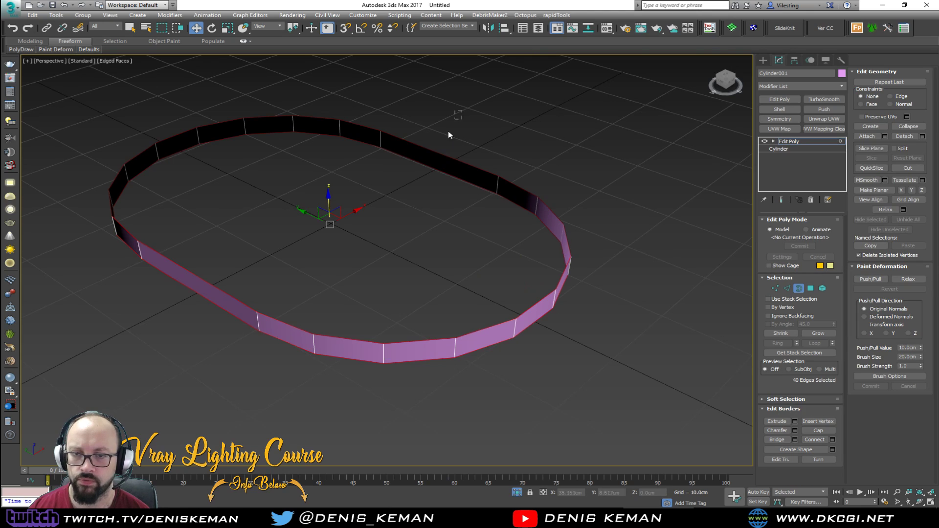
{"action": "left_click", "coordinate": [817, 428]}
Connect the four facing vertex pairs across one rounded end of the seat, on both the top and bottom caps.
{"action": "middle_click_drag", "start_coordinate": [450, 261], "coordinate": [491, 241], "text": "alt"}
{"action": "key", "text": "1"}
{"action": "key", "text": "F3"}
{"action": "middle_click_drag", "start_coordinate": [450, 185], "coordinate": [435, 174], "text": "alt"}
{"action": "left_click_drag", "start_coordinate": [384, 155], "coordinate": [450, 299]}
{"action": "key", "text": "ctrl+shift+e"}
{"action": "middle_click_drag", "start_coordinate": [450, 299], "coordinate": [442, 276], "text": "alt"}
{"action": "left_click_drag", "start_coordinate": [432, 157], "coordinate": [485, 270]}
{"action": "key", "text": "ctrl+shift+e"}
{"action": "middle_click_drag", "start_coordinate": [498, 245], "coordinate": [493, 246], "text": "alt"}
{"action": "left_click_drag", "start_coordinate": [501, 163], "coordinate": [532, 269]}
{"action": "key", "text": "ctrl+shift+e"}
{"action": "middle_click_drag", "start_coordinate": [532, 269], "coordinate": [540, 250], "text": "alt"}
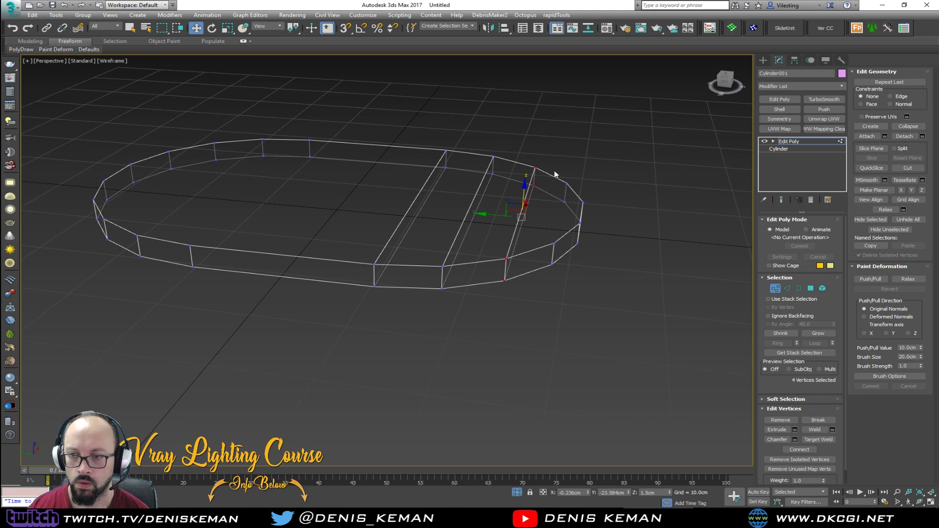
{"action": "left_click_drag", "start_coordinate": [570, 212], "coordinate": [571, 216]}
{"action": "key", "text": "ctrl+shift+e"}
Connect the four facing vertex pairs across the opposite rounded end, on both caps, and return to the shaded whole object.
{"action": "middle_click_drag", "start_coordinate": [568, 288], "coordinate": [442, 159], "text": "alt"}
{"action": "left_click_drag", "start_coordinate": [364, 330], "coordinate": [364, 328]}
{"action": "key", "text": "ctrl+shift+e"}
{"action": "middle_click_drag", "start_coordinate": [364, 328], "coordinate": [408, 177], "text": "alt"}
{"action": "left_click_drag", "start_coordinate": [364, 297], "coordinate": [365, 298]}
{"action": "key", "text": "ctrl+shift+e"}
{"action": "middle_click_drag", "start_coordinate": [333, 267], "coordinate": [408, 202], "text": "alt"}
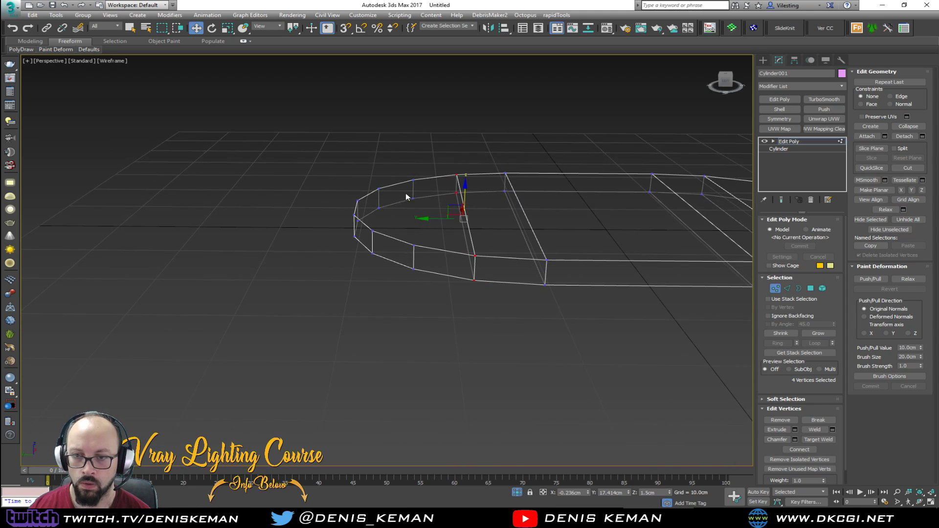
{"action": "left_click_drag", "start_coordinate": [427, 277], "coordinate": [427, 274]}
{"action": "key", "text": "ctrl+shift+e"}
{"action": "left_click_drag", "start_coordinate": [366, 279], "coordinate": [366, 278]}
{"action": "key", "text": "ctrl+shift+e"}
{"action": "left_click", "coordinate": [392, 221]}
{"action": "key", "text": "F3"}
{"action": "scroll", "coordinate": [406, 242], "scroll_direction": "down", "scroll_amount": 3}
{"action": "mouse_move", "coordinate": [586, 205]}
{"action": "middle_mouse_down"}
{"action": "mouse_move", "coordinate": [406, 241]}
{"action": "mouse_move", "coordinate": [451, 243]}
{"action": "mouse_move", "coordinate": [430, 249]}
{"action": "mouse_move", "coordinate": [484, 237]}
{"action": "mouse_move", "coordinate": [469, 254]}
{"action": "mouse_move", "coordinate": [467, 243]}
{"action": "middle_mouse_up"}
{"action": "left_click", "coordinate": [776, 289]}
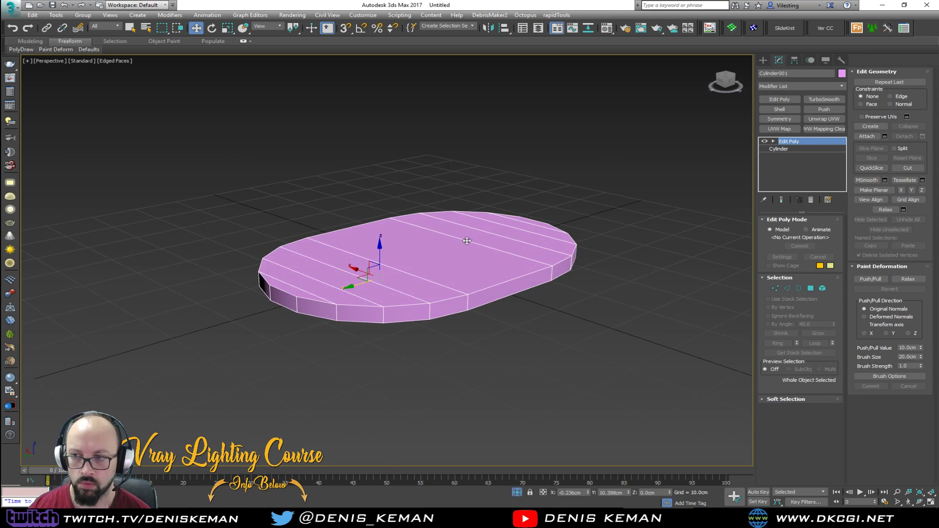
Thin the seat by moving all of its top polygons -1 cm along Z with an exact offset.
{"action": "key", "text": "4"}
{"action": "scroll", "coordinate": [426, 274], "scroll_direction": "up", "scroll_amount": 4}
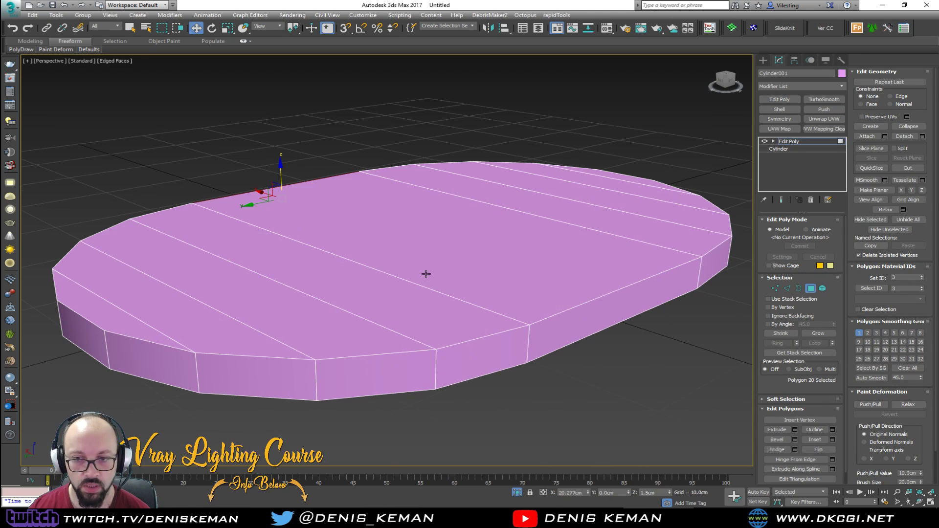
{"action": "mouse_move", "coordinate": [116, 310]}
{"action": "left_mouse_down"}
{"action": "mouse_move", "coordinate": [206, 306]}
{"action": "mouse_move", "coordinate": [296, 283]}
{"action": "mouse_move", "coordinate": [487, 218]}
{"action": "mouse_move", "coordinate": [586, 170]}
{"action": "left_mouse_up"}
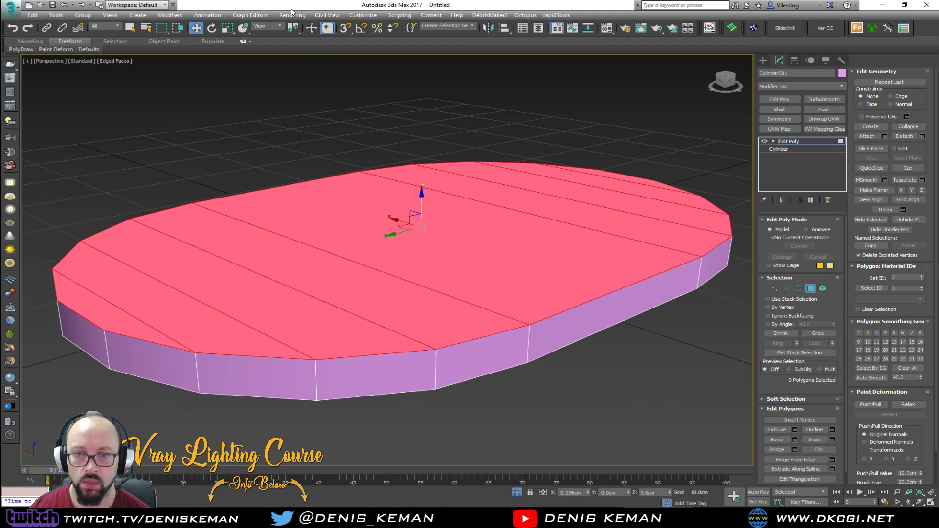
{"action": "right_click", "coordinate": [197, 28]}
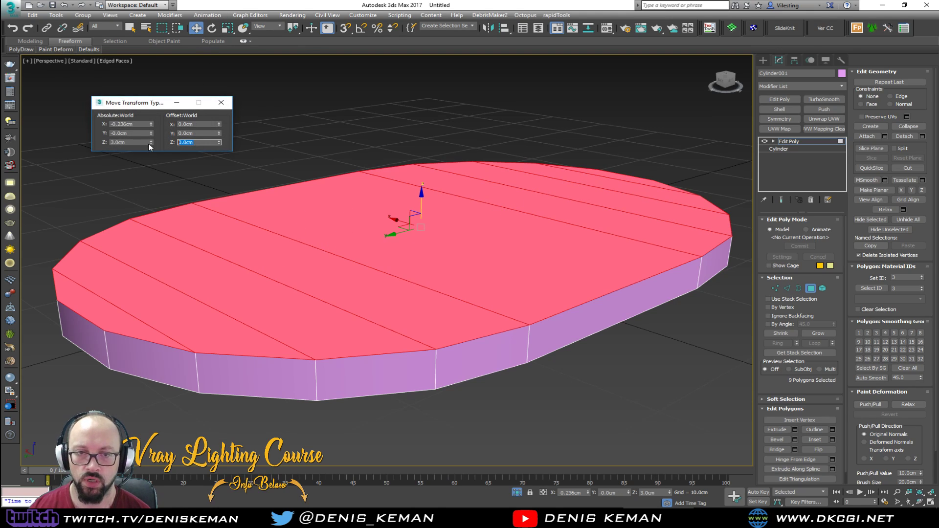
{"action": "type", "text": "-1"}
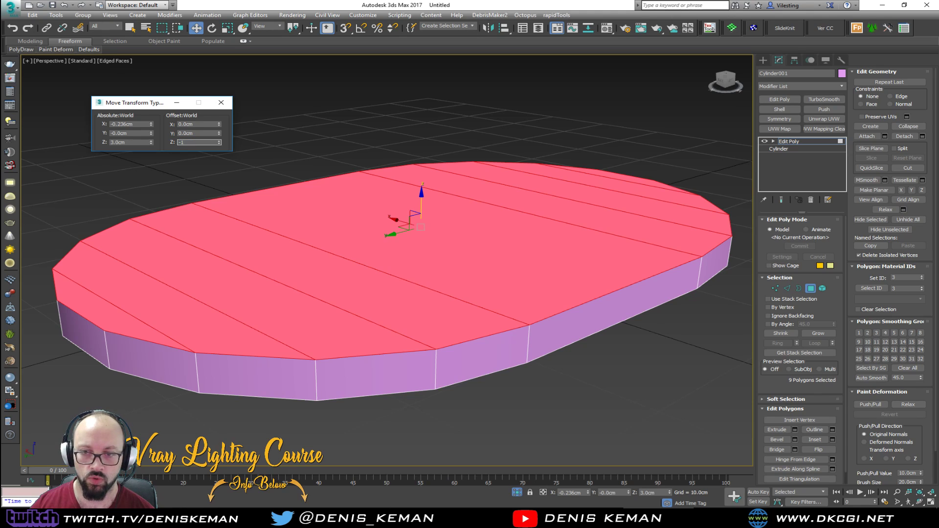
{"action": "key", "text": "Return"}
{"action": "left_click", "coordinate": [221, 102]}
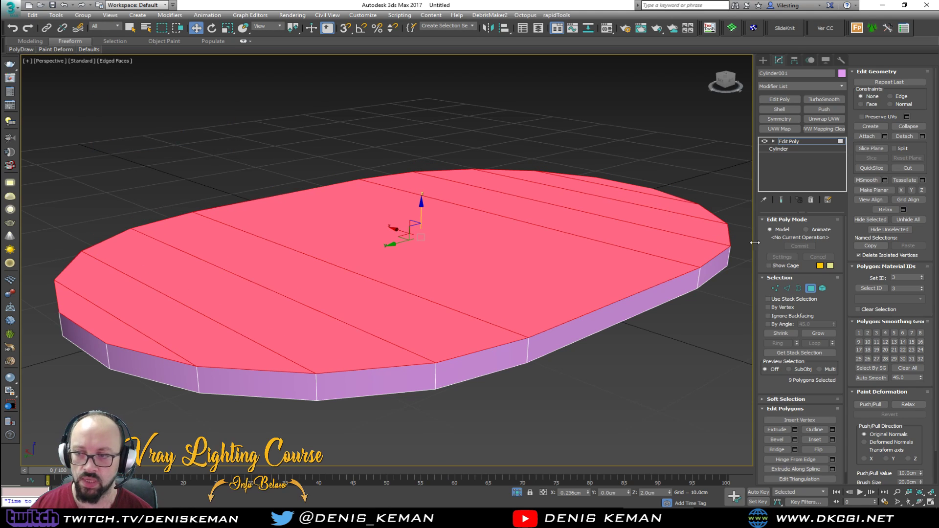
{"action": "left_click", "coordinate": [811, 288]}
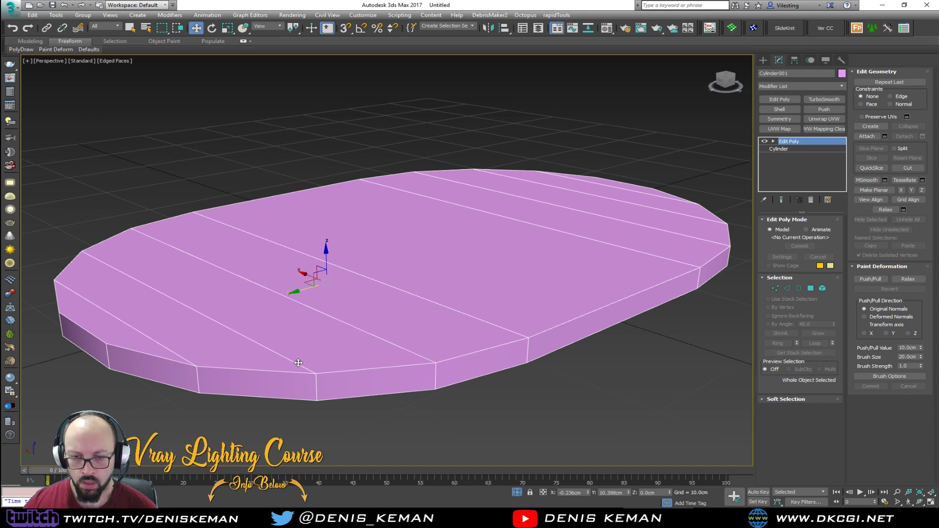
Select every polygon on the top and underside of the seat and inset them by 0.222 cm.
{"action": "middle_click_drag", "start_coordinate": [188, 359], "coordinate": [231, 343]}
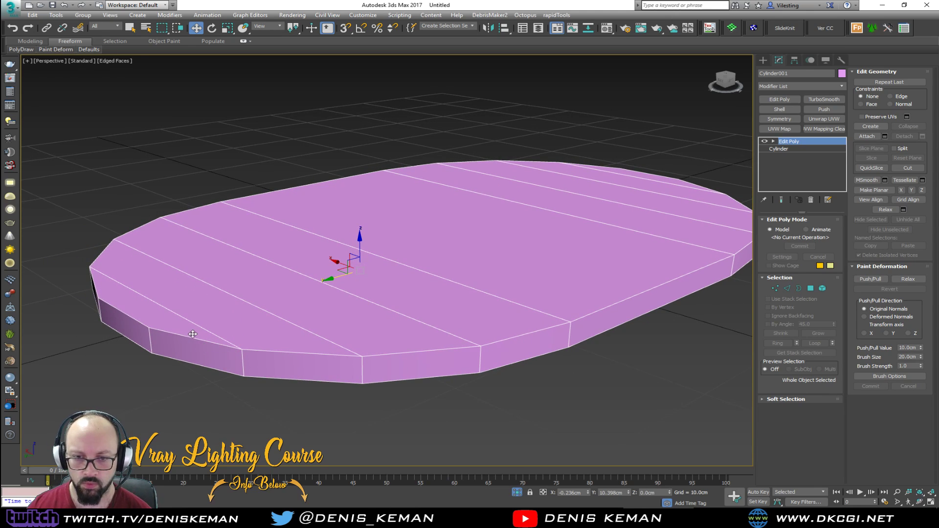
{"action": "key", "text": "4"}
{"action": "left_click", "coordinate": [192, 330]}
{"action": "left_click", "coordinate": [250, 339], "text": "ctrl"}
{"action": "left_click", "coordinate": [360, 319], "text": "ctrl"}
{"action": "left_click", "coordinate": [438, 299], "text": "ctrl"}
{"action": "left_click", "coordinate": [498, 276], "text": "ctrl"}
{"action": "left_click", "coordinate": [624, 212], "text": "ctrl"}
{"action": "left_click", "coordinate": [639, 206], "text": "ctrl"}
{"action": "left_click", "coordinate": [661, 188], "text": "ctrl"}
{"action": "left_click", "coordinate": [663, 179], "text": "ctrl"}
{"action": "middle_click_drag", "start_coordinate": [552, 302], "coordinate": [554, 244], "text": "alt"}
{"action": "left_click", "coordinate": [136, 119], "text": "ctrl"}
{"action": "left_click", "coordinate": [176, 115], "text": "ctrl"}
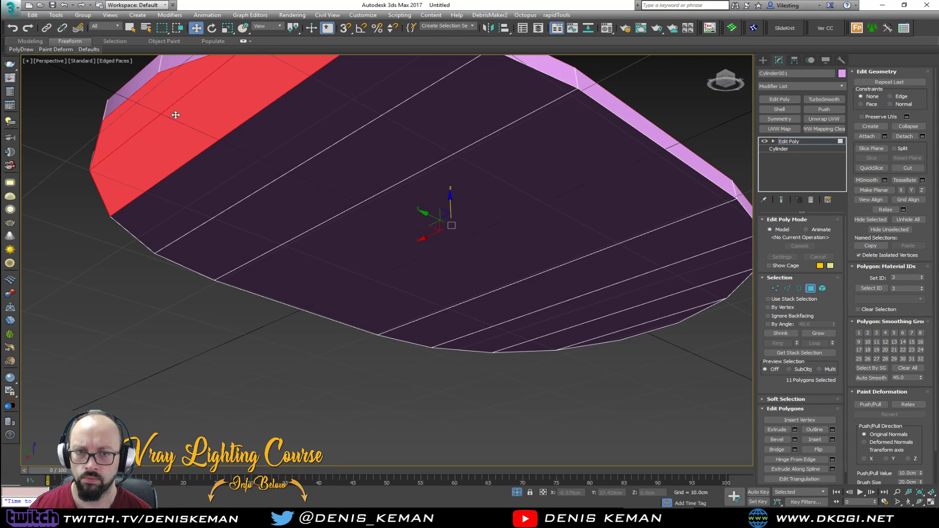
{"action": "left_click", "coordinate": [246, 142], "text": "ctrl"}
{"action": "left_click", "coordinate": [333, 184], "text": "ctrl"}
{"action": "left_click", "coordinate": [421, 225], "text": "ctrl"}
{"action": "left_click", "coordinate": [587, 303], "text": "ctrl"}
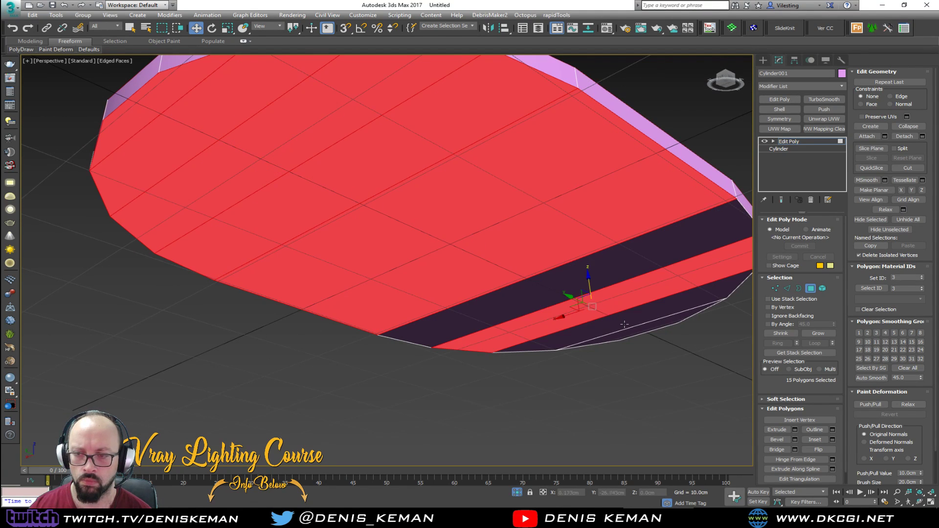
{"action": "left_click", "coordinate": [625, 324], "text": "ctrl"}
{"action": "left_click", "coordinate": [630, 332], "text": "ctrl"}
{"action": "left_click", "coordinate": [606, 279], "text": "ctrl"}
{"action": "middle_click_drag", "start_coordinate": [573, 284], "coordinate": [523, 353], "text": "alt"}
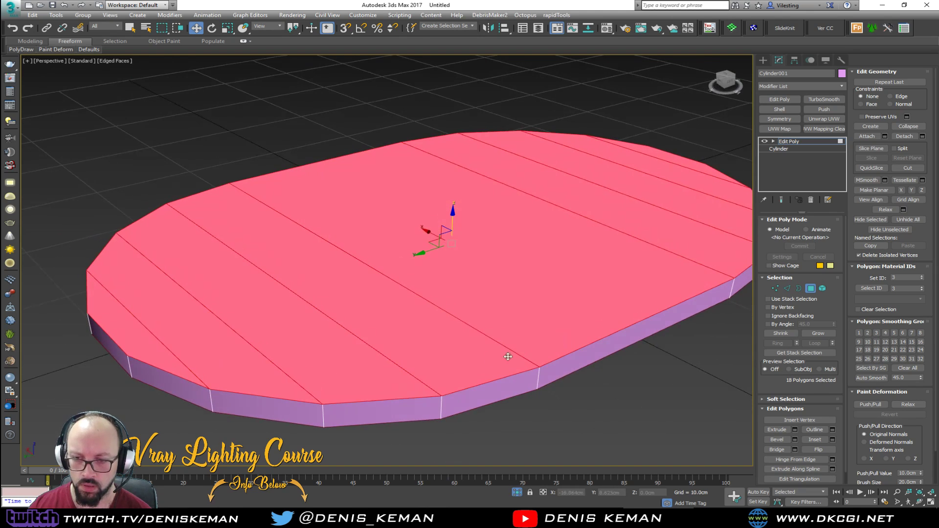
{"action": "scroll", "coordinate": [465, 392], "scroll_direction": "up", "scroll_amount": 3}
{"action": "left_click", "coordinate": [832, 439]}
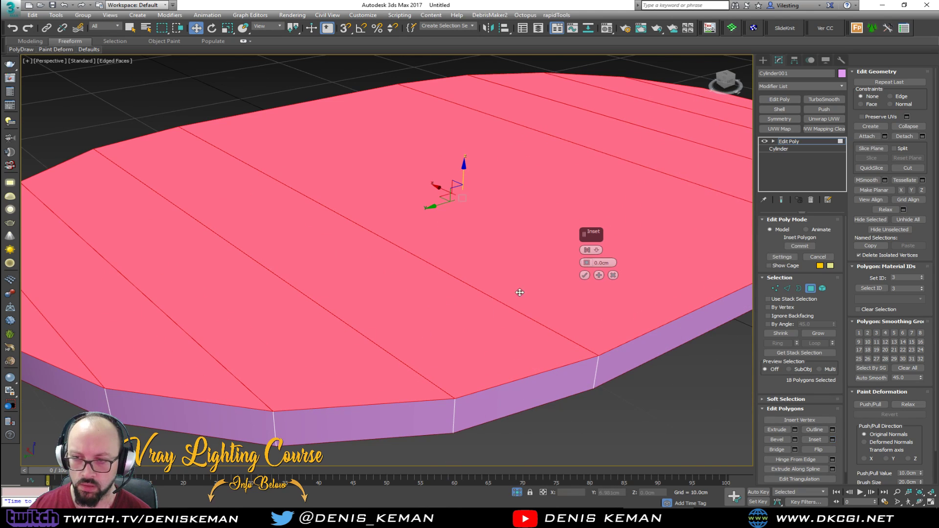
{"action": "left_click_drag", "start_coordinate": [586, 264], "coordinate": [587, 260]}
{"action": "right_click", "coordinate": [586, 262]}
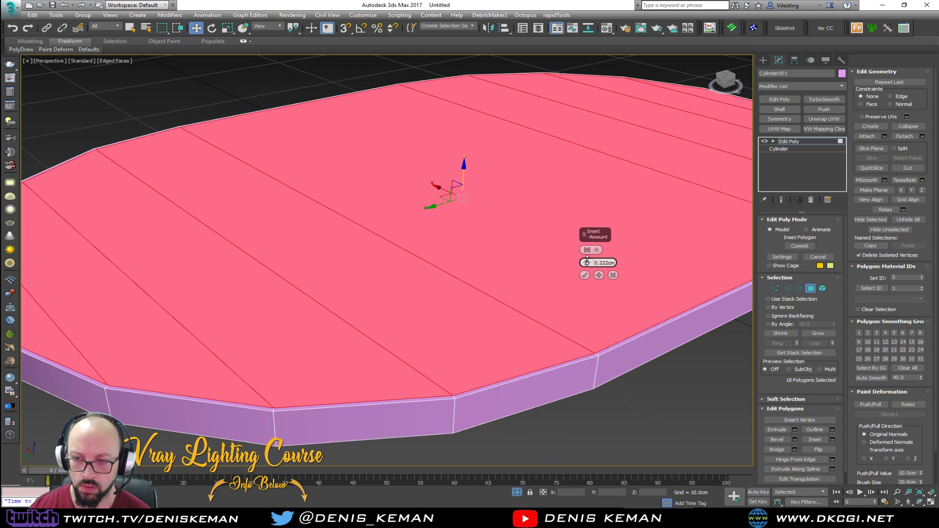
{"action": "left_click", "coordinate": [586, 275]}
Add support edge loops around the seat's side wall, close to the upper and lower rims.
{"action": "key", "text": "q"}
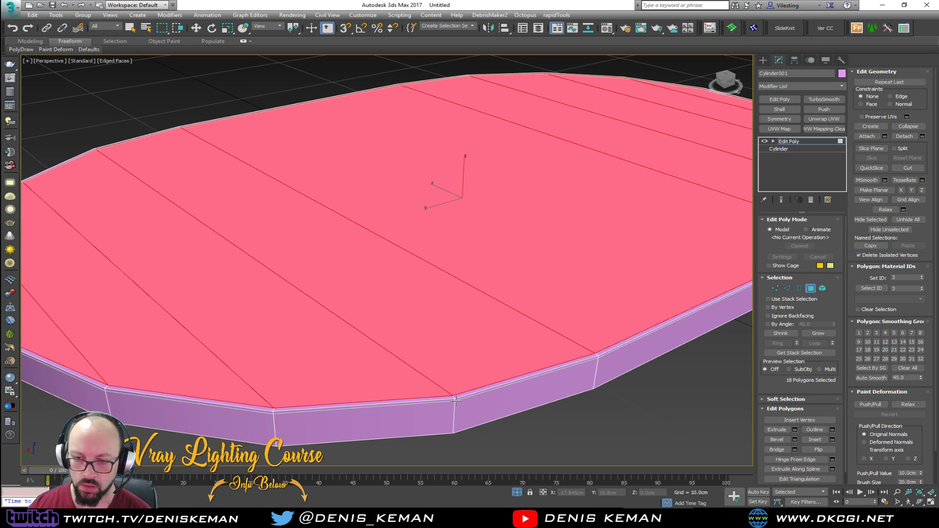
{"action": "key", "text": "2"}
{"action": "double_click", "coordinate": [455, 401]}
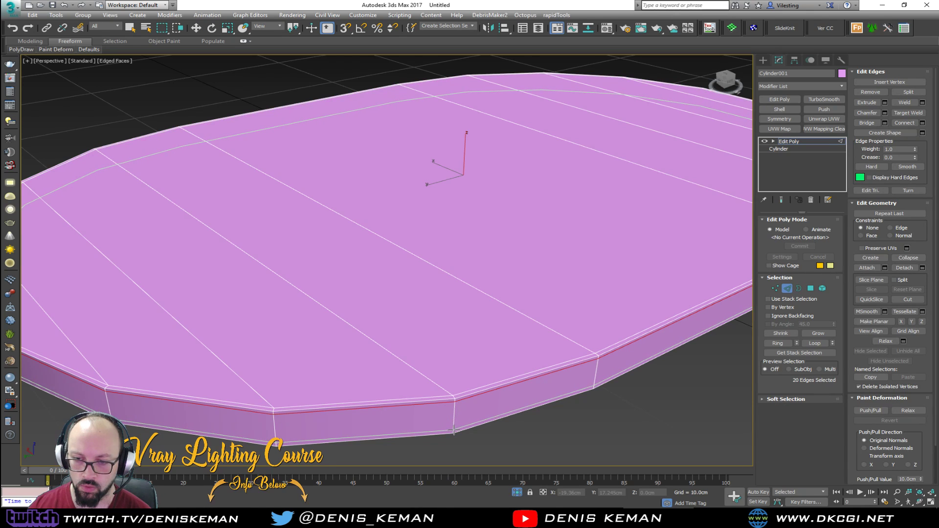
{"action": "key", "text": "w"}
Select the four outermost vertex rows at one rounded end, then rotate and raise them to start an upward bend.
{"action": "scroll", "coordinate": [421, 401], "scroll_direction": "down", "scroll_amount": 5}
{"action": "middle_click_drag", "start_coordinate": [368, 381], "coordinate": [387, 375], "text": "alt"}
{"action": "scroll", "coordinate": [387, 375], "scroll_direction": "up", "scroll_amount": 4}
{"action": "middle_click_drag", "start_coordinate": [246, 309], "coordinate": [489, 343]}
{"action": "middle_click_drag", "start_coordinate": [165, 251], "coordinate": [281, 254]}
{"action": "key", "text": "1"}
{"action": "left_click_drag", "start_coordinate": [257, 241], "coordinate": [275, 284]}
{"action": "left_click_drag", "start_coordinate": [311, 347], "coordinate": [310, 347]}
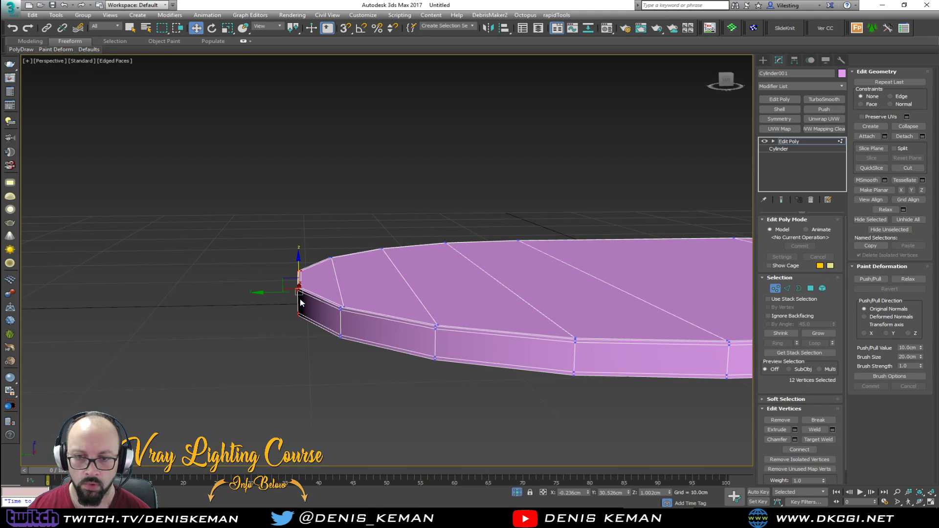
{"action": "middle_click_drag", "start_coordinate": [310, 346], "coordinate": [272, 345]}
{"action": "scroll", "coordinate": [264, 229], "scroll_direction": "up", "scroll_amount": 2}
{"action": "scroll", "coordinate": [264, 226], "scroll_direction": "down", "scroll_amount": 4}
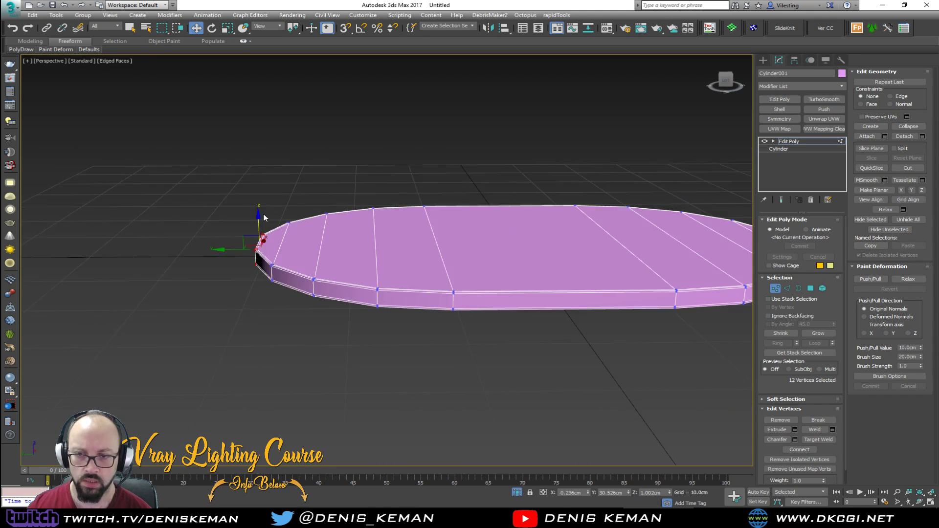
{"action": "key", "text": "F3"}
{"action": "left_click_drag", "start_coordinate": [343, 295], "coordinate": [345, 296]}
{"action": "key", "text": "F3"}
{"action": "scroll", "coordinate": [321, 226], "scroll_direction": "up", "scroll_amount": 4}
{"action": "key", "text": "e"}
{"action": "middle_click_drag", "start_coordinate": [299, 274], "coordinate": [280, 240], "text": "alt"}
{"action": "left_click_drag", "start_coordinate": [278, 238], "coordinate": [257, 213]}
{"action": "key", "text": "w"}
{"action": "middle_click_drag", "start_coordinate": [257, 214], "coordinate": [345, 241]}
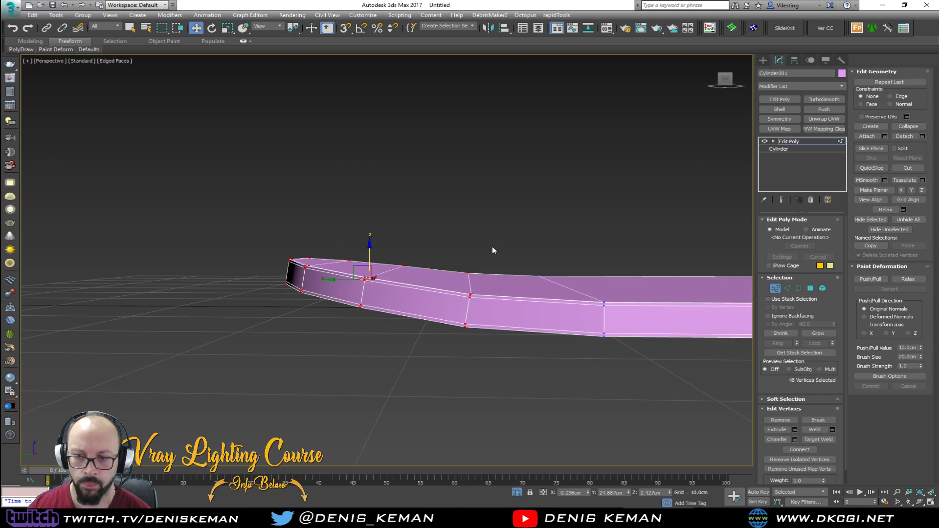
Reduce the selection to the three outermost vertex rows and rotate and raise them to steepen the bend.
{"action": "key", "text": "F3"}
{"action": "left_click_drag", "start_coordinate": [436, 362], "coordinate": [437, 362], "text": "alt"}
{"action": "key", "text": "F3"}
{"action": "key", "text": "e"}
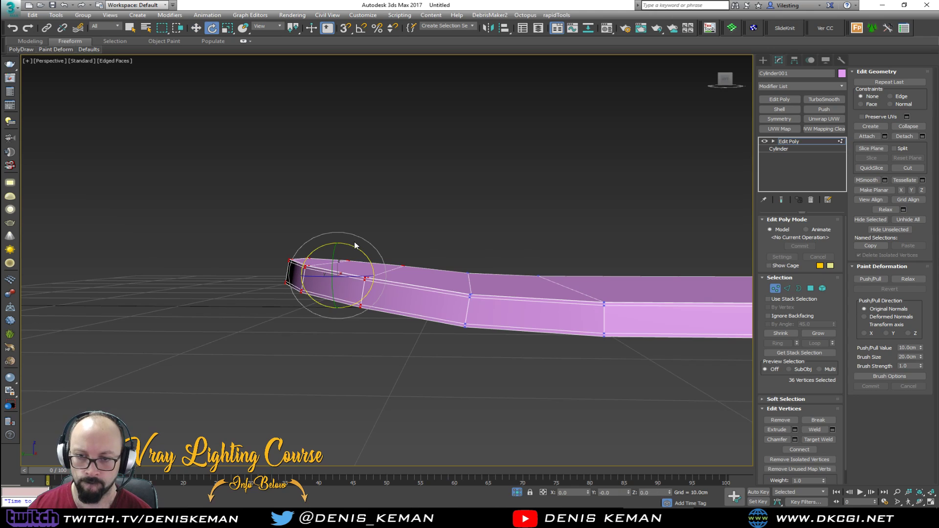
{"action": "left_click_drag", "start_coordinate": [358, 248], "coordinate": [335, 247]}
{"action": "key", "text": "w"}
{"action": "mouse_move", "coordinate": [334, 247]}
{"action": "middle_mouse_down", "text": "alt"}
{"action": "mouse_move", "coordinate": [365, 260]}
{"action": "mouse_move", "coordinate": [356, 248]}
{"action": "middle_mouse_up", "text": "alt"}
Keep only the two outermost vertex rows selected and tilt and lift them to continue the upward curve.
{"action": "key", "text": "F3"}
{"action": "left_click_drag", "start_coordinate": [389, 327], "coordinate": [380, 337], "text": "alt"}
{"action": "key", "text": "F3"}
{"action": "middle_click_drag", "start_coordinate": [371, 205], "coordinate": [369, 257]}
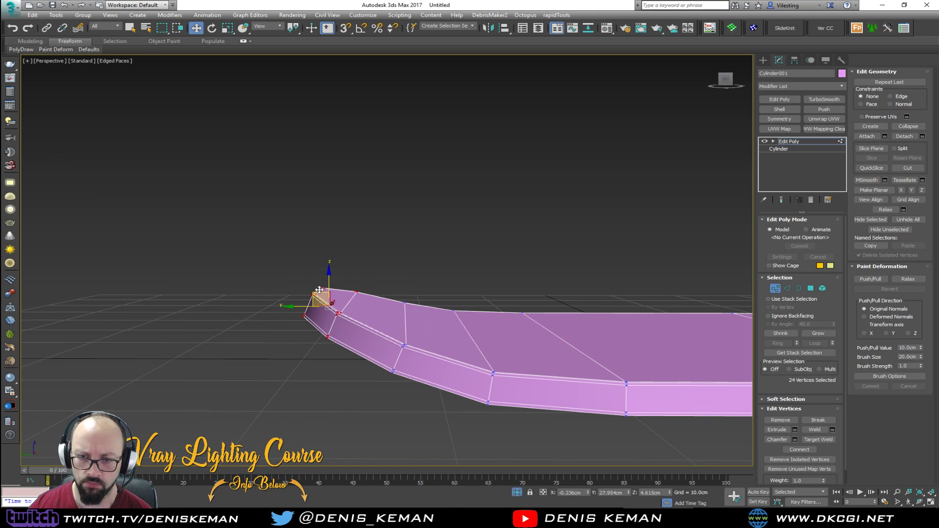
{"action": "key", "text": "e"}
{"action": "mouse_move", "coordinate": [355, 285]}
{"action": "left_mouse_down"}
{"action": "mouse_move", "coordinate": [357, 300]}
{"action": "mouse_move", "coordinate": [335, 288]}
{"action": "mouse_move", "coordinate": [340, 283]}
{"action": "left_mouse_up"}
{"action": "key", "text": "w"}
{"action": "middle_click_drag", "start_coordinate": [340, 283], "coordinate": [374, 281], "text": "alt"}
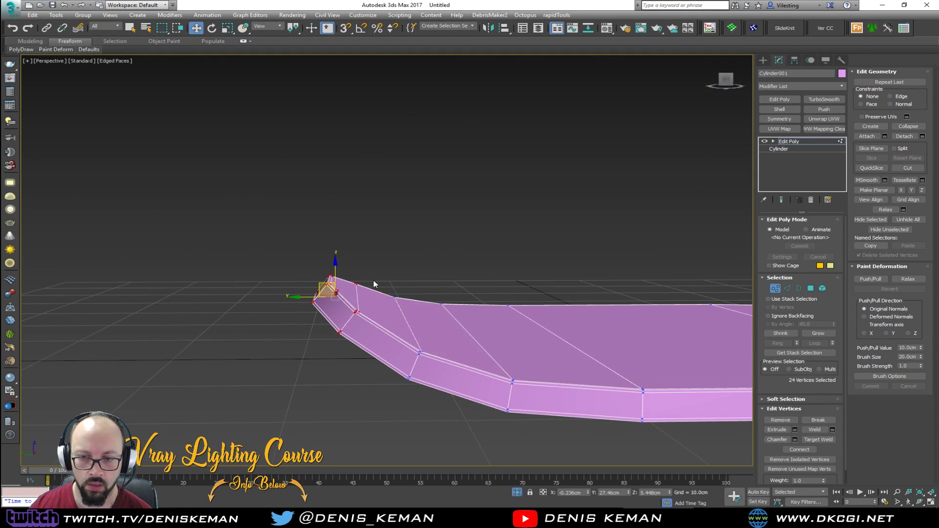
Narrow the selection to the last vertex row at the tip and rotate and raise it to finish the curled end.
{"action": "key", "text": "F3"}
{"action": "left_click_drag", "start_coordinate": [336, 349], "coordinate": [333, 345], "text": "alt"}
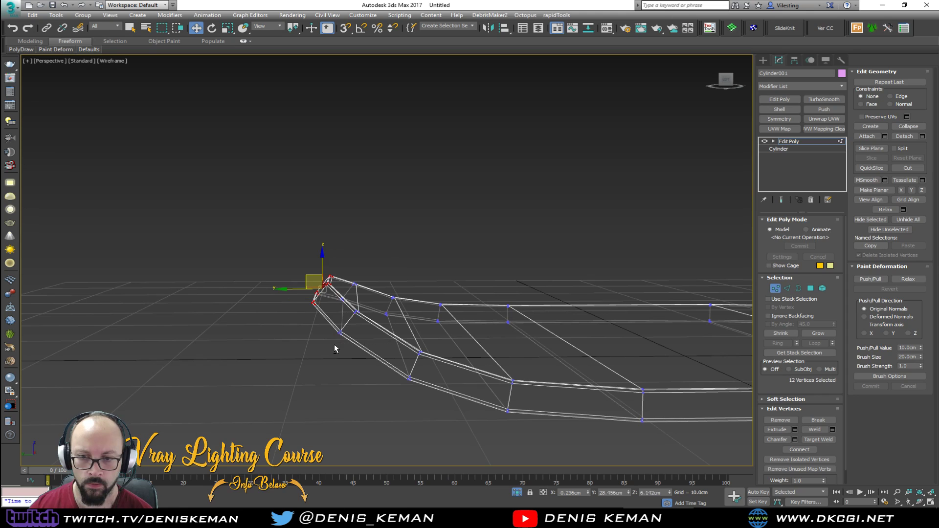
{"action": "key", "text": "F3"}
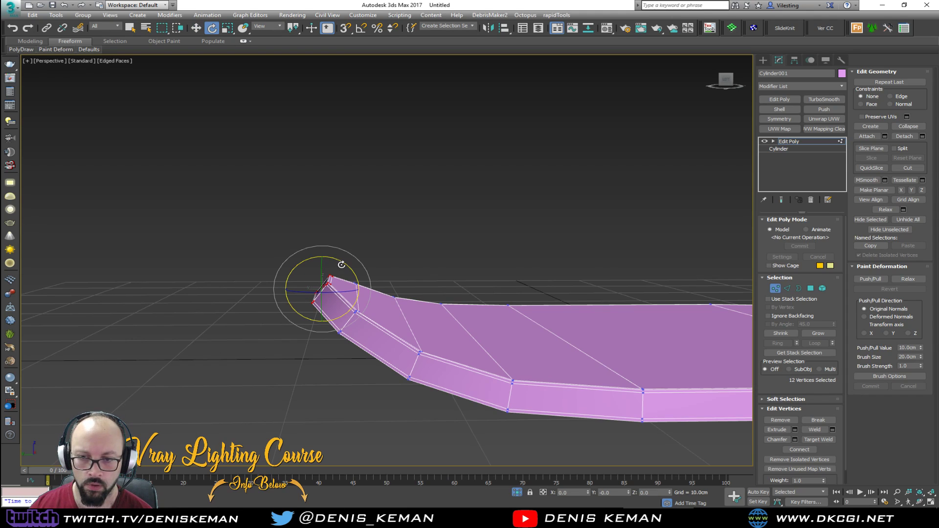
{"action": "left_click_drag", "start_coordinate": [314, 277], "coordinate": [314, 269]}
{"action": "scroll", "coordinate": [315, 270], "scroll_direction": "down", "scroll_amount": 4}
{"action": "middle_click_drag", "start_coordinate": [455, 288], "coordinate": [259, 312]}
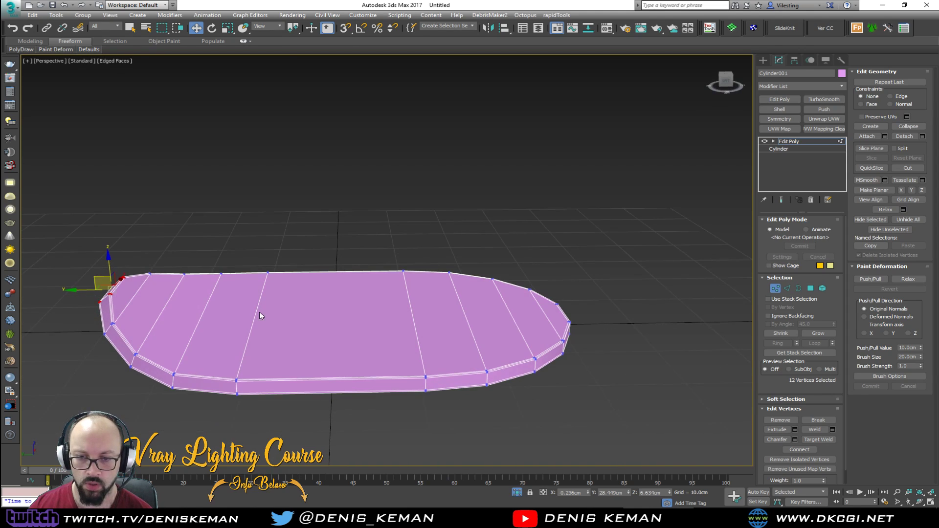
Connect the long middle edges with a central cut across the panel and delete the polygons of the unbent half.
{"action": "key", "text": "2"}
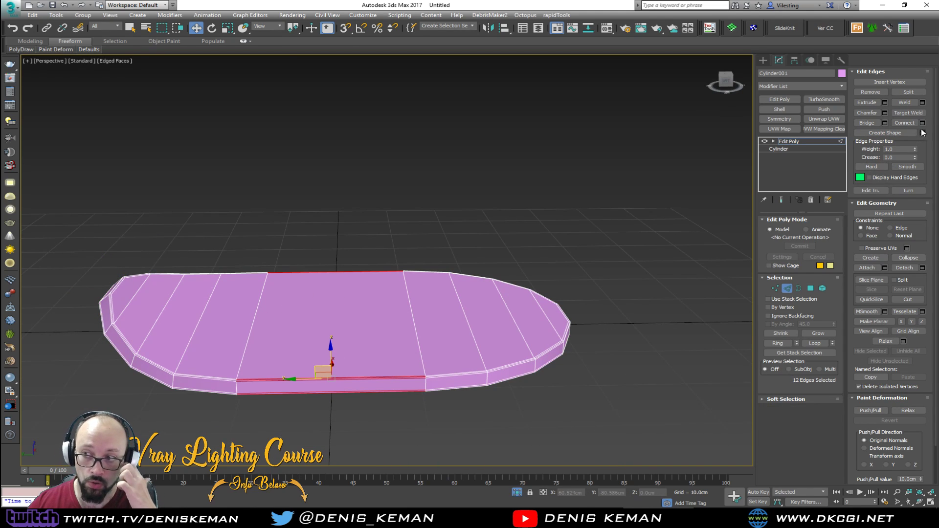
{"action": "left_click", "coordinate": [923, 123]}
{"action": "left_click", "coordinate": [582, 286]}
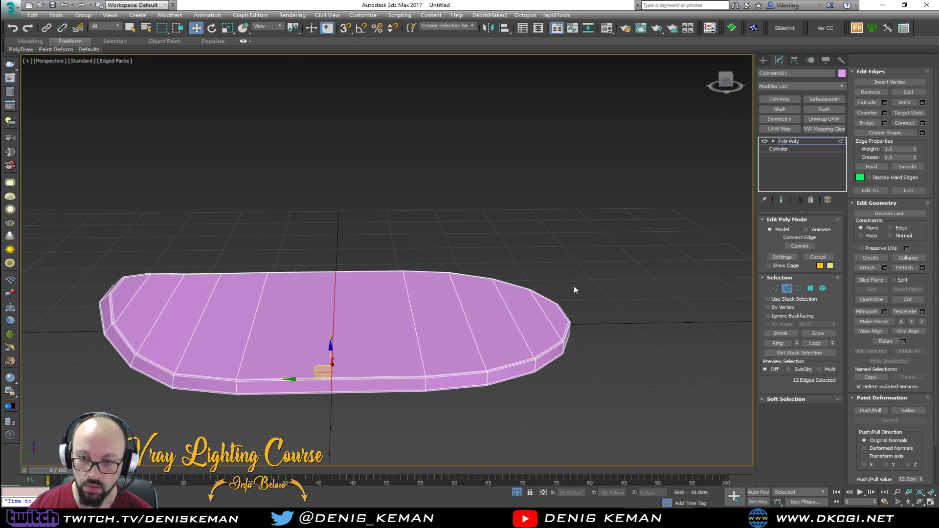
{"action": "key", "text": "4"}
{"action": "left_click_drag", "start_coordinate": [662, 456], "coordinate": [643, 404]}
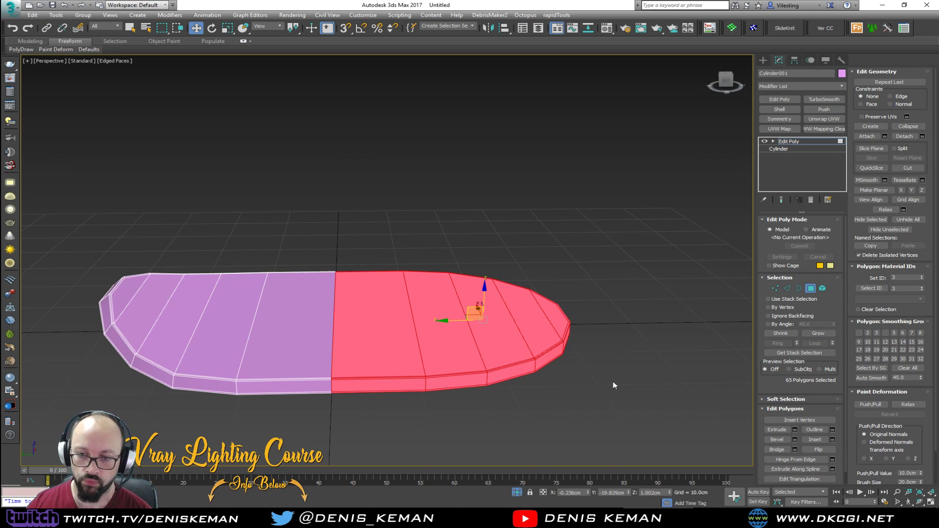
{"action": "key", "text": "Delete"}
{"action": "left_click", "coordinate": [815, 288]}
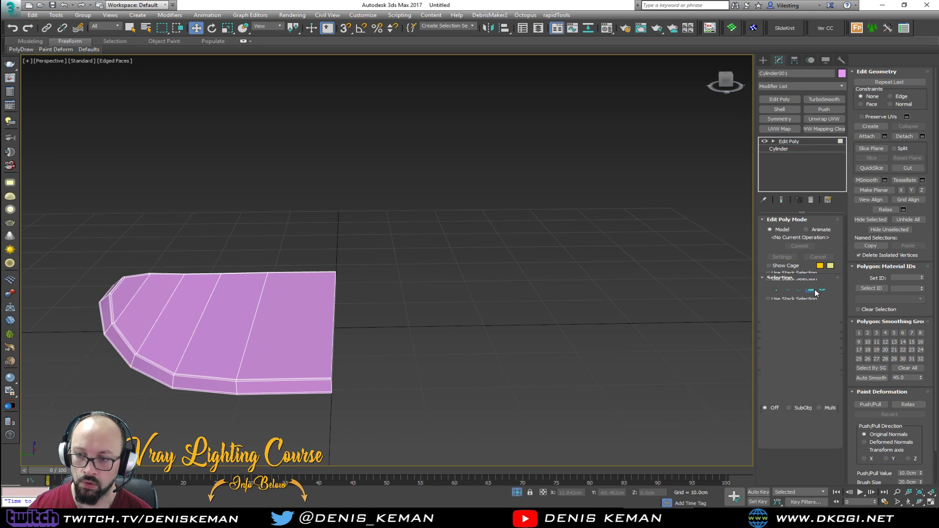
Adjust only the pivot of the half panel, snapping it onto the open cut edge at the middle.
{"action": "left_click", "coordinate": [795, 61]}
{"action": "left_click", "coordinate": [800, 120]}
{"action": "left_click_drag", "start_coordinate": [227, 332], "coordinate": [331, 379]}
{"action": "key", "text": "s"}
{"action": "left_click", "coordinate": [795, 118]}
{"action": "left_click", "coordinate": [779, 60]}
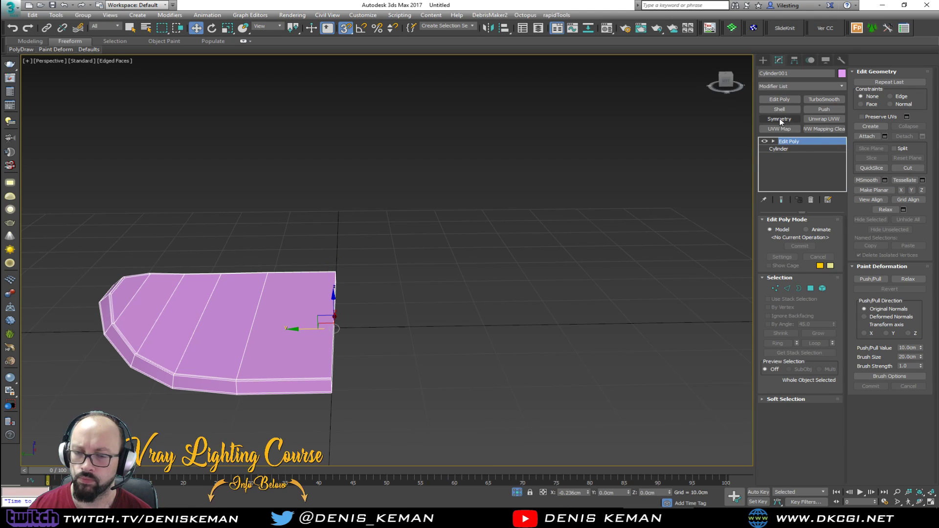
Mirror the bent half along the Y axis with a Symmetry modifier to complete the seat panel.
{"action": "left_click", "coordinate": [780, 119]}
{"action": "left_click", "coordinate": [796, 236]}
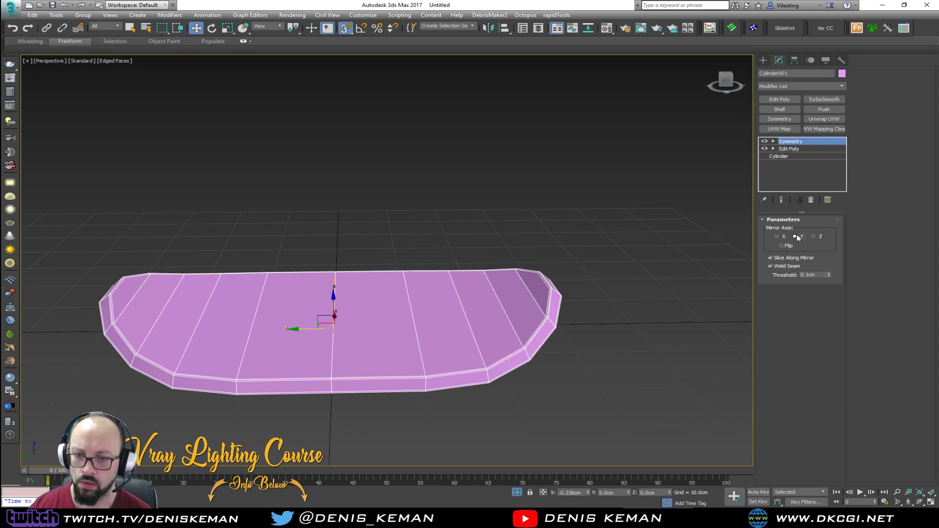
{"action": "middle_click_drag", "start_coordinate": [515, 221], "coordinate": [732, 210], "text": "alt"}
Add a TurboSmooth modifier to the mirrored panel with 2 iterations.
{"action": "left_click", "coordinate": [825, 100]}
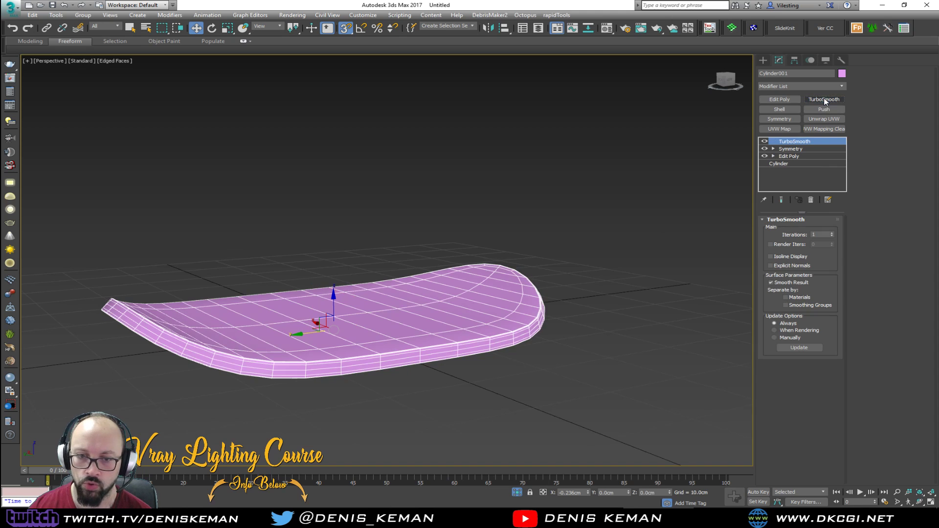
{"action": "key", "text": "F4"}
{"action": "mouse_move", "coordinate": [411, 264]}
{"action": "middle_mouse_down", "text": "alt"}
{"action": "mouse_move", "coordinate": [380, 252]}
{"action": "mouse_move", "coordinate": [290, 258]}
{"action": "mouse_move", "coordinate": [305, 276]}
{"action": "mouse_move", "coordinate": [372, 280]}
{"action": "mouse_move", "coordinate": [404, 267]}
{"action": "mouse_move", "coordinate": [299, 359]}
{"action": "mouse_move", "coordinate": [339, 321]}
{"action": "middle_mouse_up", "text": "alt"}
{"action": "key", "text": "F4"}
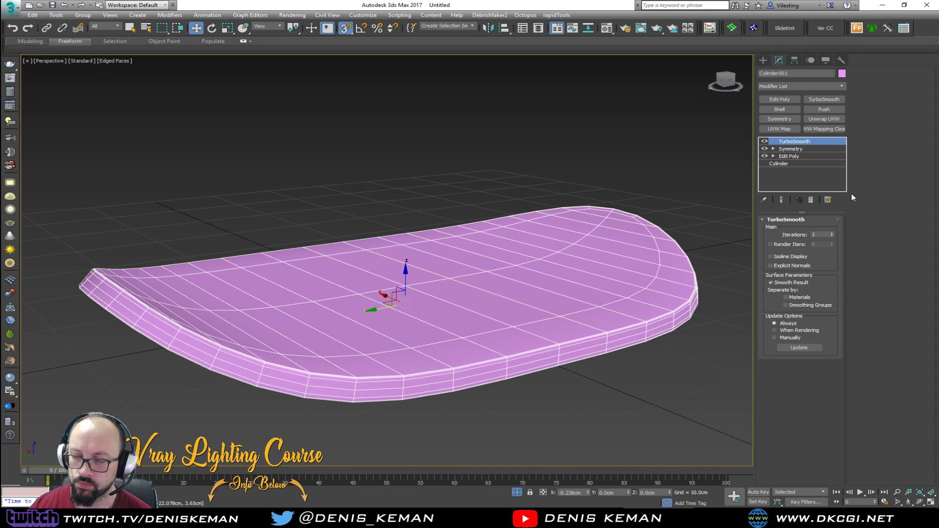
{"action": "left_click", "coordinate": [831, 234]}
Examine the smoothed panel with and without edge display and compare it with the half mesh and the mirrored mesh.
{"action": "middle_click_drag", "start_coordinate": [606, 231], "coordinate": [560, 250], "text": "alt"}
{"action": "middle_click_drag", "start_coordinate": [379, 216], "coordinate": [424, 186]}
{"action": "scroll", "coordinate": [421, 189], "scroll_direction": "up", "scroll_amount": 2}
{"action": "key", "text": "F4"}
{"action": "middle_click_drag", "start_coordinate": [368, 190], "coordinate": [506, 158]}
{"action": "scroll", "coordinate": [419, 194], "scroll_direction": "down", "scroll_amount": 2}
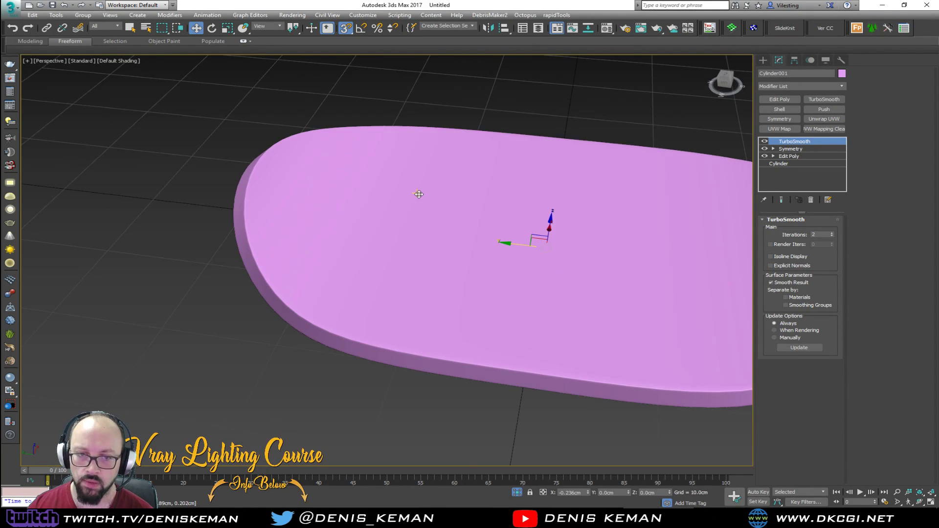
{"action": "middle_click_drag", "start_coordinate": [410, 214], "coordinate": [383, 220], "text": "alt"}
{"action": "key", "text": "F4"}
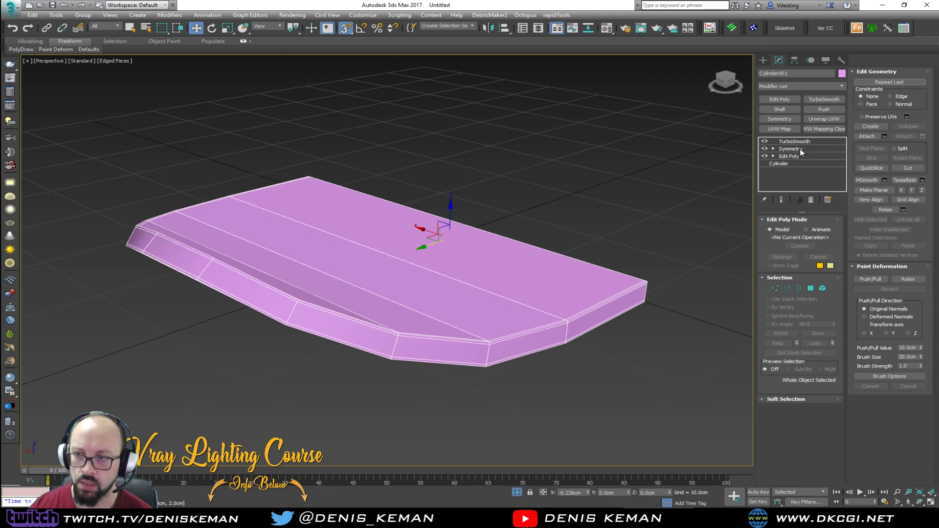
{"action": "middle_click_drag", "start_coordinate": [579, 204], "coordinate": [494, 219], "text": "alt"}
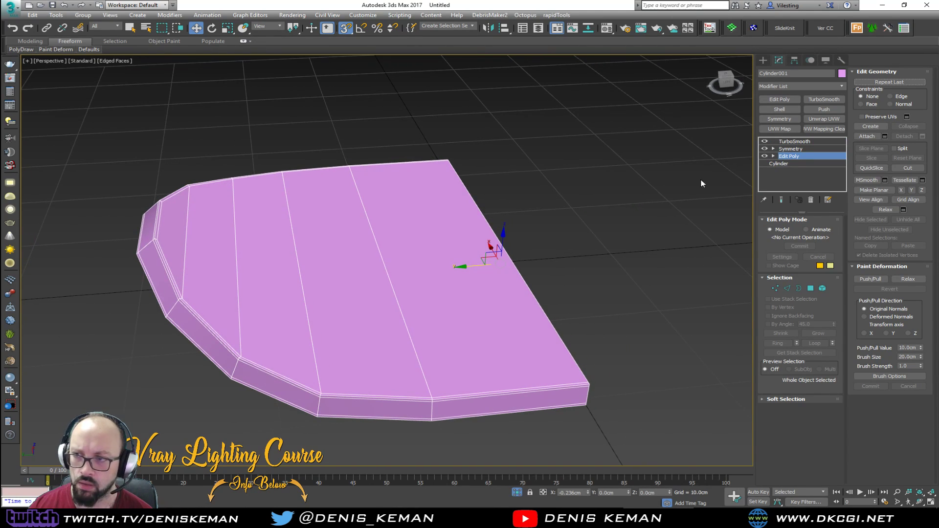
{"action": "left_click", "coordinate": [791, 149]}
{"action": "left_click", "coordinate": [793, 142]}
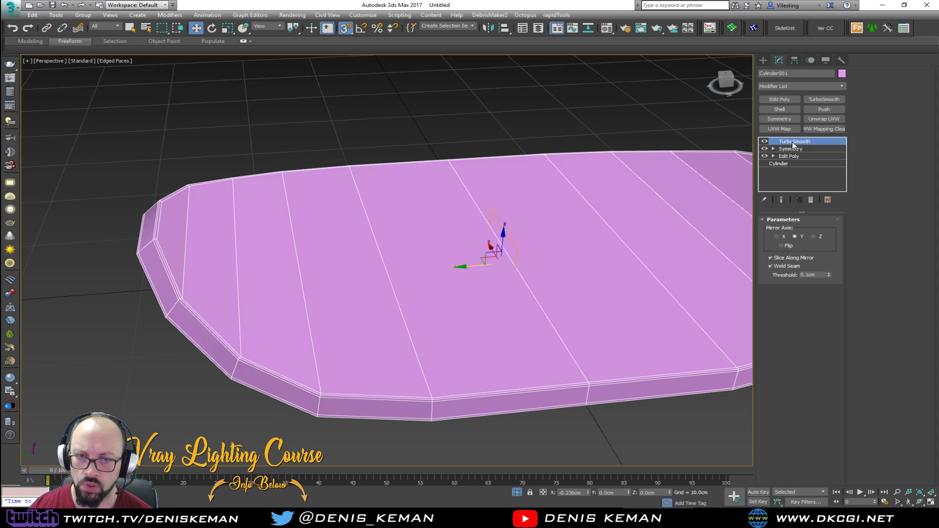
Add an Edit Poly above TurboSmooth and select the panel's whole upper surface by angle with a threshold of 10.
{"action": "left_click", "coordinate": [779, 99]}
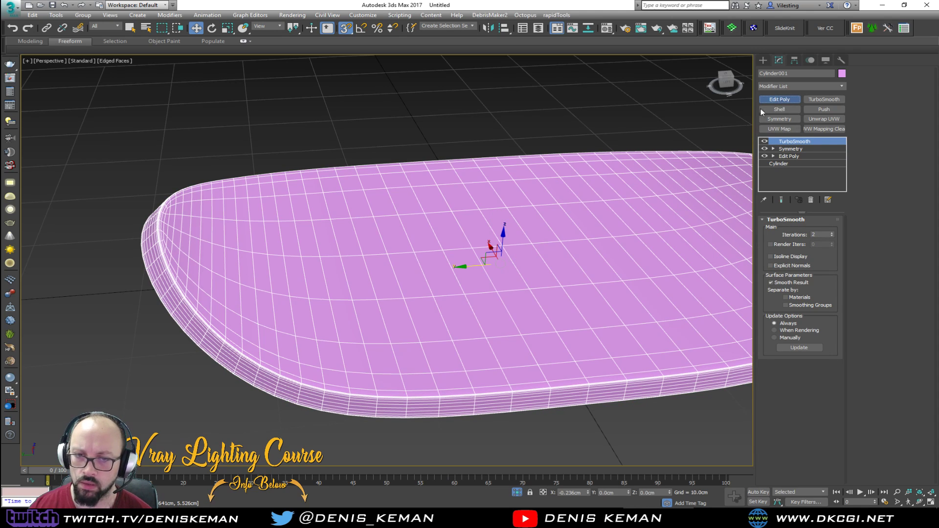
{"action": "scroll", "coordinate": [186, 240], "scroll_direction": "up", "scroll_amount": 4}
{"action": "key", "text": "F4"}
{"action": "key", "text": "F4"}
{"action": "middle_click_drag", "start_coordinate": [454, 252], "coordinate": [337, 238]}
{"action": "key", "text": "r"}
{"action": "key", "text": "4"}
{"action": "scroll", "coordinate": [287, 243], "scroll_direction": "down", "scroll_amount": 2}
{"action": "left_click", "coordinate": [515, 271]}
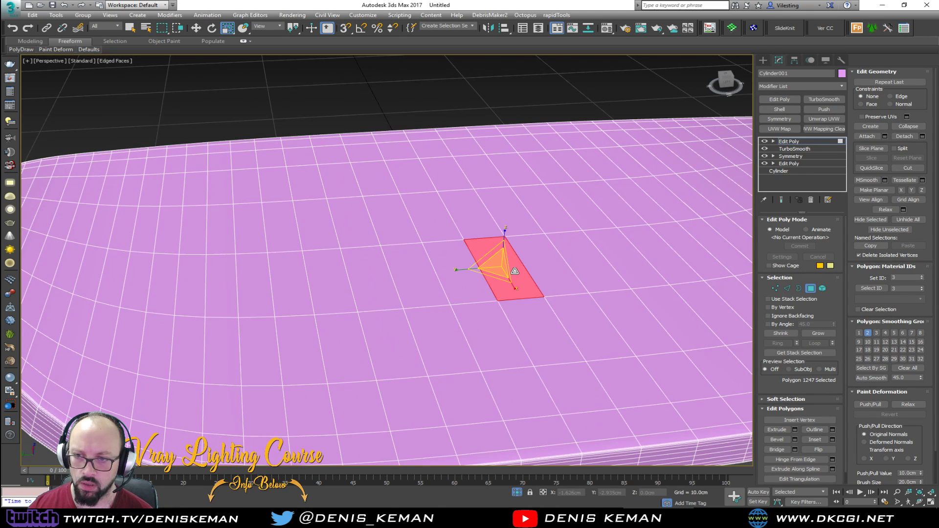
{"action": "left_click", "coordinate": [786, 324]}
{"action": "type", "text": "10"}
{"action": "key", "text": "Return"}
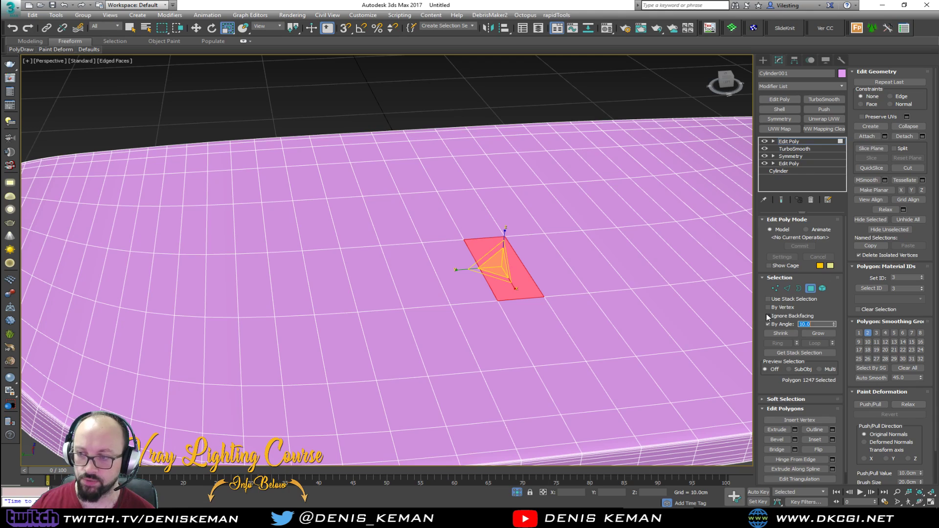
{"action": "left_click", "coordinate": [519, 256]}
{"action": "scroll", "coordinate": [518, 257], "scroll_direction": "down", "scroll_amount": 3}
{"action": "middle_click_drag", "start_coordinate": [518, 256], "coordinate": [257, 223], "text": "alt"}
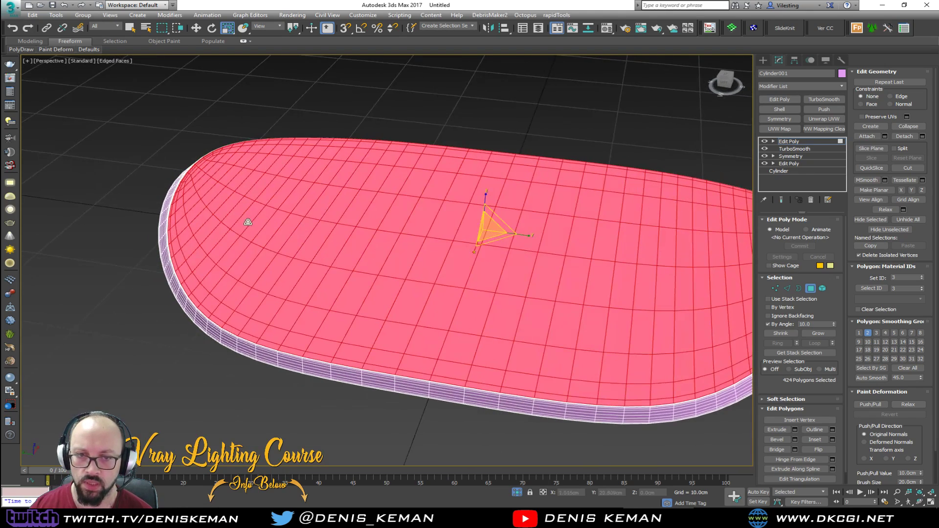
Grow the upper-surface polygon selection by one step towards the panel's rim.
{"action": "scroll", "coordinate": [188, 179], "scroll_direction": "up", "scroll_amount": 4}
{"action": "scroll", "coordinate": [186, 180], "scroll_direction": "down", "scroll_amount": 3}
{"action": "scroll", "coordinate": [206, 151], "scroll_direction": "up", "scroll_amount": 5}
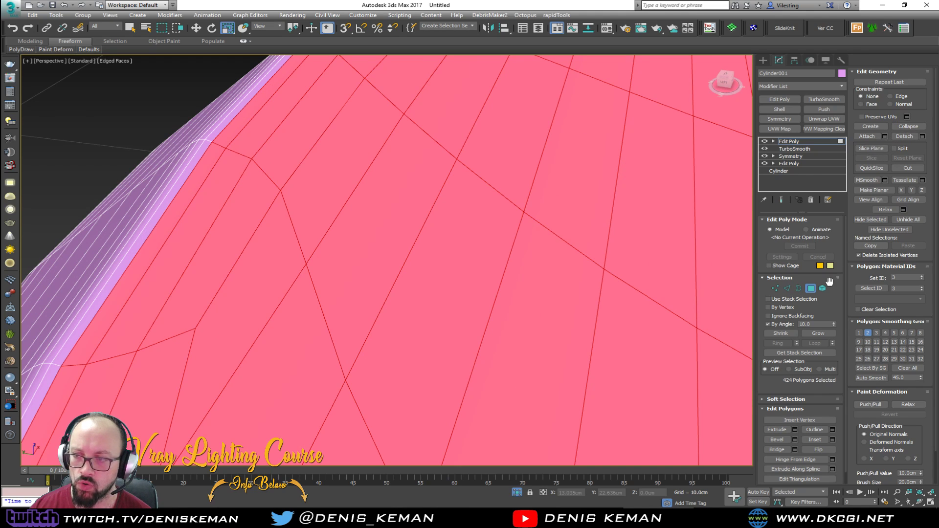
{"action": "left_click", "coordinate": [819, 333]}
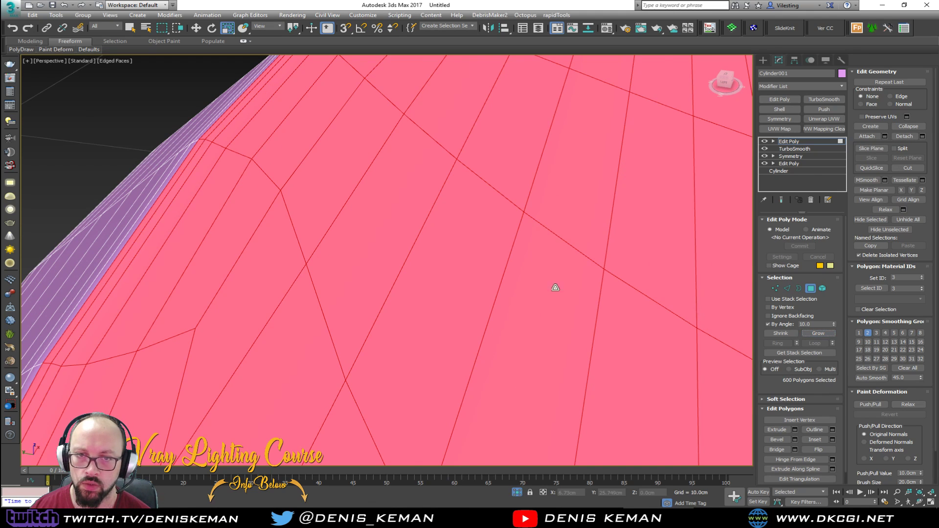
{"action": "scroll", "coordinate": [570, 290], "scroll_direction": "down", "scroll_amount": 4}
{"action": "scroll", "coordinate": [567, 283], "scroll_direction": "down", "scroll_amount": 4}
{"action": "middle_click_drag", "start_coordinate": [567, 283], "coordinate": [420, 172]}
{"action": "scroll", "coordinate": [558, 210], "scroll_direction": "down", "scroll_amount": 3}
{"action": "middle_click_drag", "start_coordinate": [558, 210], "coordinate": [236, 150]}
{"action": "scroll", "coordinate": [364, 185], "scroll_direction": "down", "scroll_amount": 3}
{"action": "middle_click_drag", "start_coordinate": [543, 225], "coordinate": [491, 230], "text": "alt"}
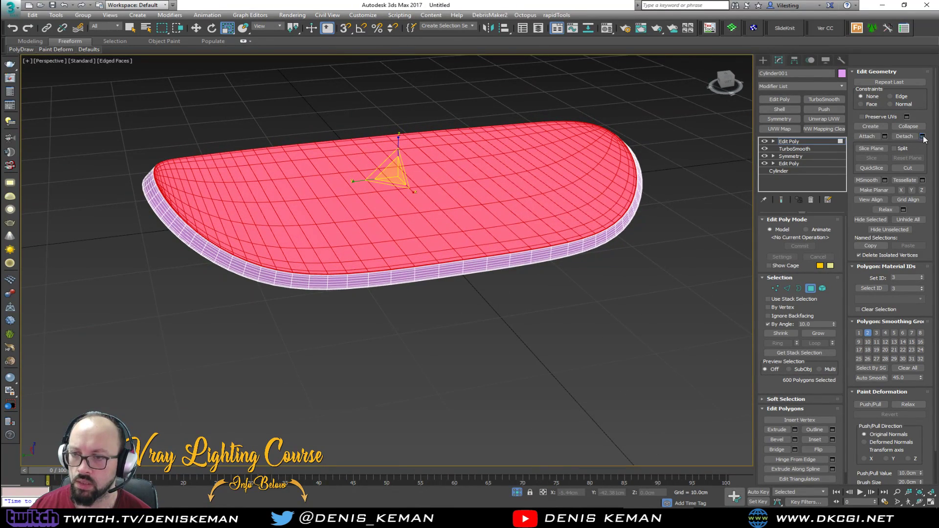
Detach the selected upper polygons as a separate object and select that new surface.
{"action": "left_click", "coordinate": [906, 137]}
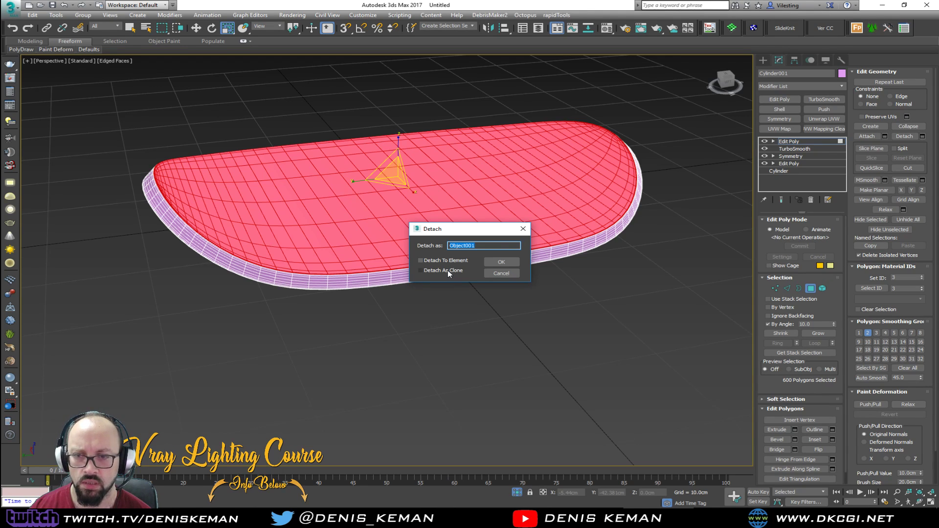
{"action": "left_click", "coordinate": [502, 262]}
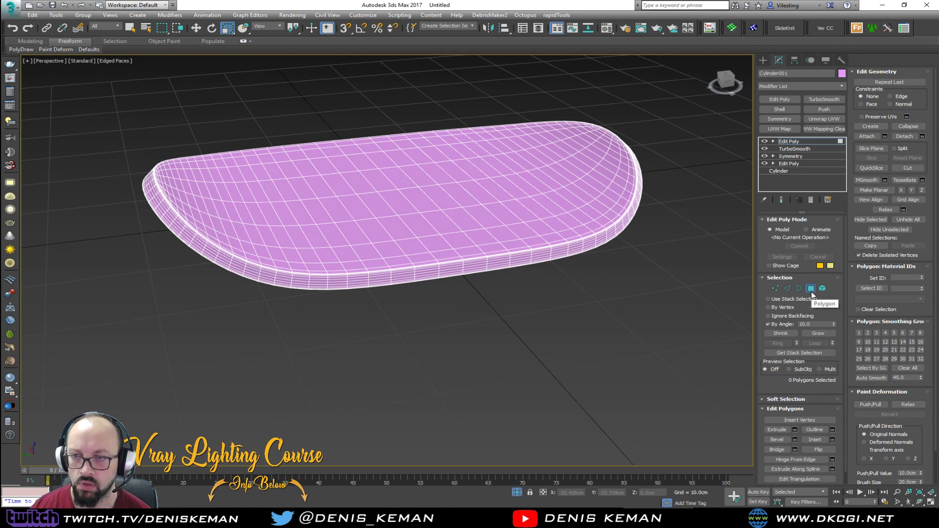
{"action": "left_click", "coordinate": [811, 292]}
{"action": "left_click", "coordinate": [658, 260]}
{"action": "left_click", "coordinate": [565, 194]}
{"action": "key", "text": "s"}
{"action": "scroll", "coordinate": [413, 194], "scroll_direction": "up", "scroll_amount": 5}
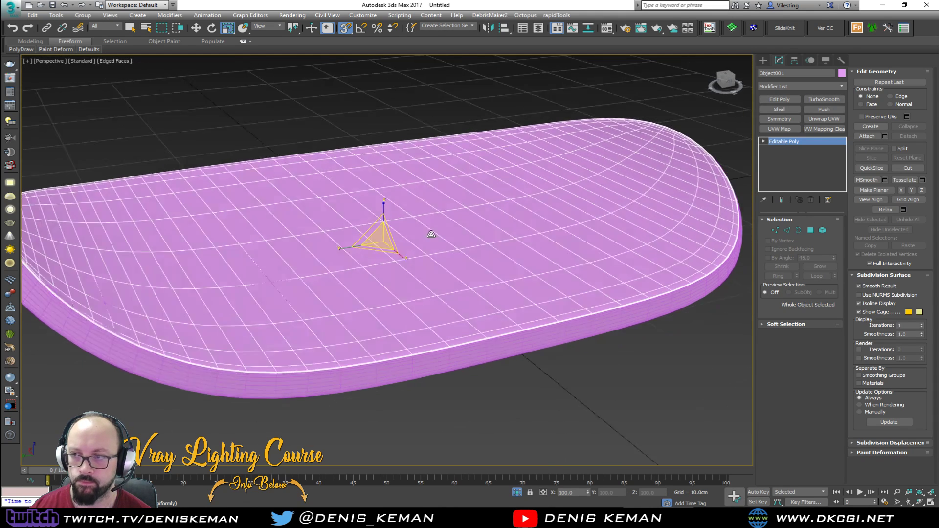
Give the detached surface thickness with a Shell modifier using an outer amount of 0.1 cm.
{"action": "left_click", "coordinate": [780, 110]}
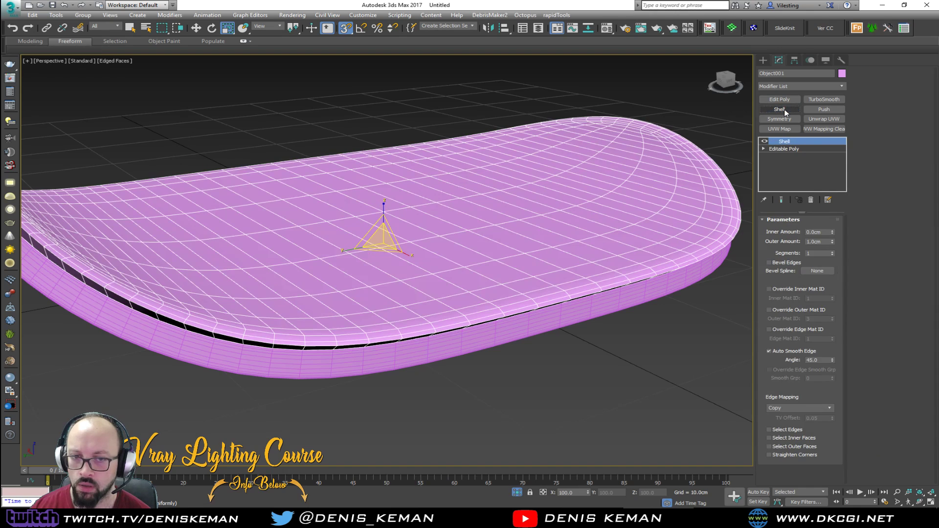
{"action": "double_click", "coordinate": [826, 242]}
{"action": "type", "text": "0."}
{"action": "key", "text": "Return"}
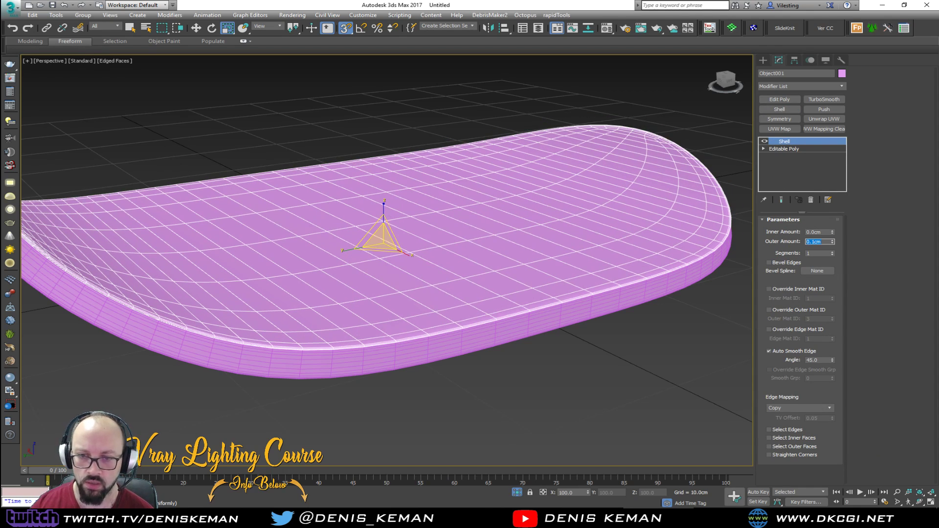
{"action": "scroll", "coordinate": [476, 239], "scroll_direction": "up", "scroll_amount": 2}
{"action": "scroll", "coordinate": [484, 241], "scroll_direction": "down", "scroll_amount": 5}
{"action": "middle_click_drag", "start_coordinate": [485, 241], "coordinate": [435, 249], "text": "alt"}
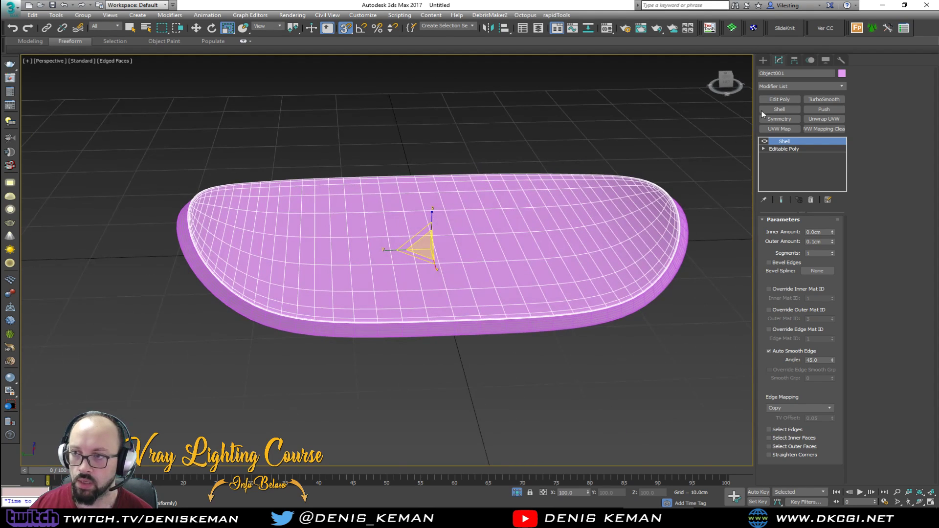
Add a Cloth modifier to the shelled surface and set its simulation gravity to 0.
{"action": "left_click", "coordinate": [798, 86]}
{"action": "key", "text": "c"}
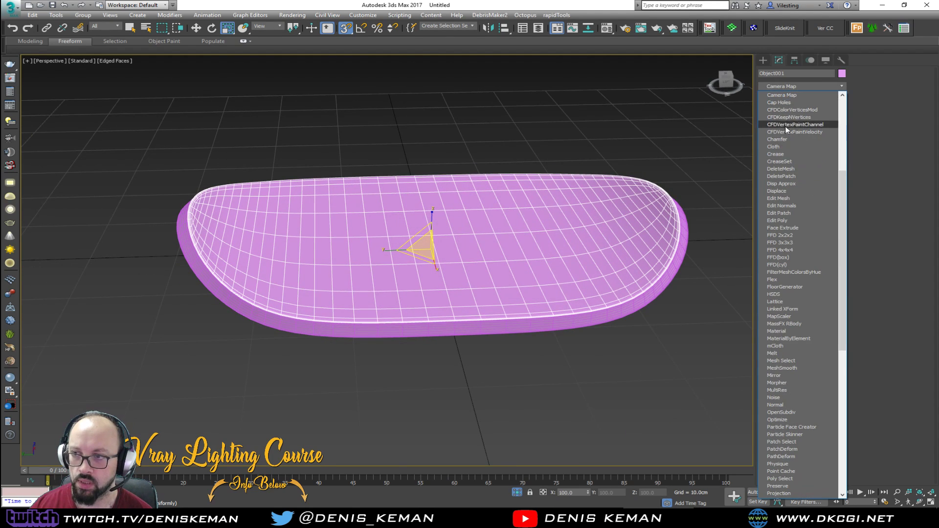
{"action": "left_click", "coordinate": [785, 146]}
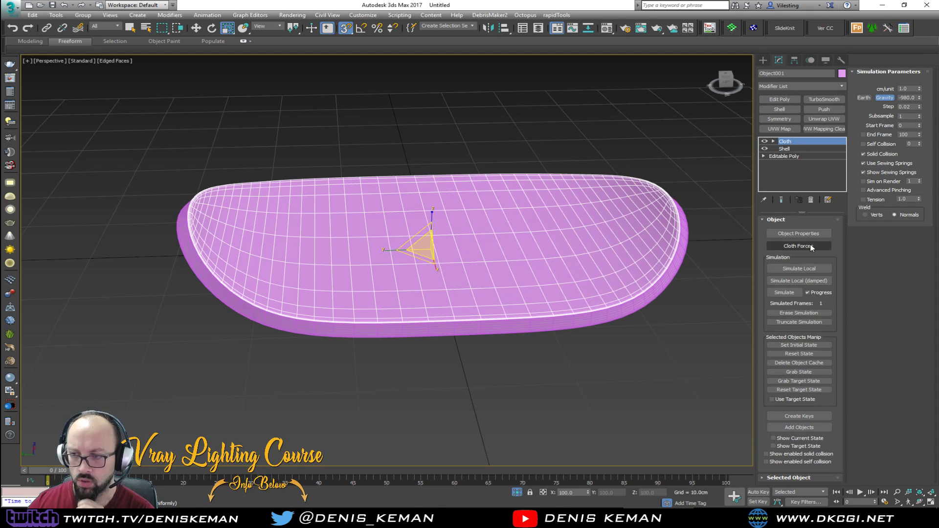
{"action": "left_click", "coordinate": [806, 232]}
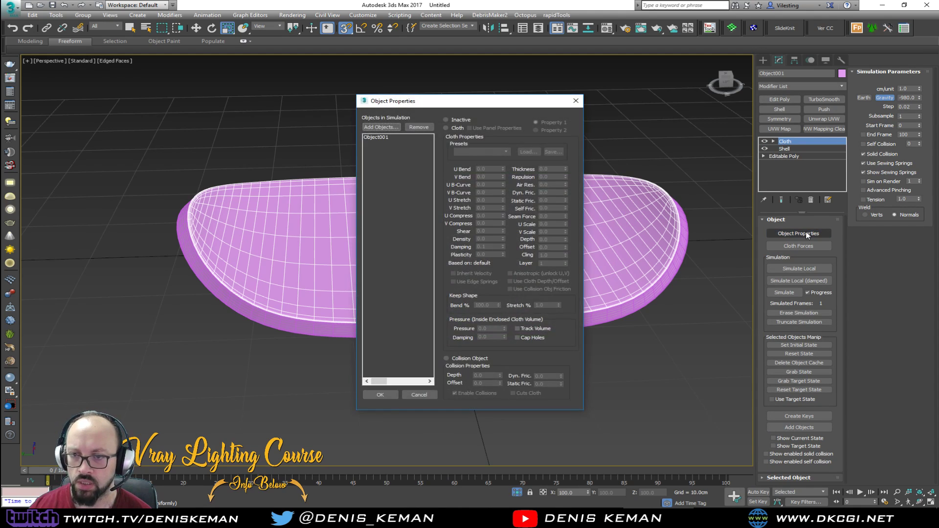
{"action": "left_click", "coordinate": [576, 100]}
{"action": "double_click", "coordinate": [905, 97]}
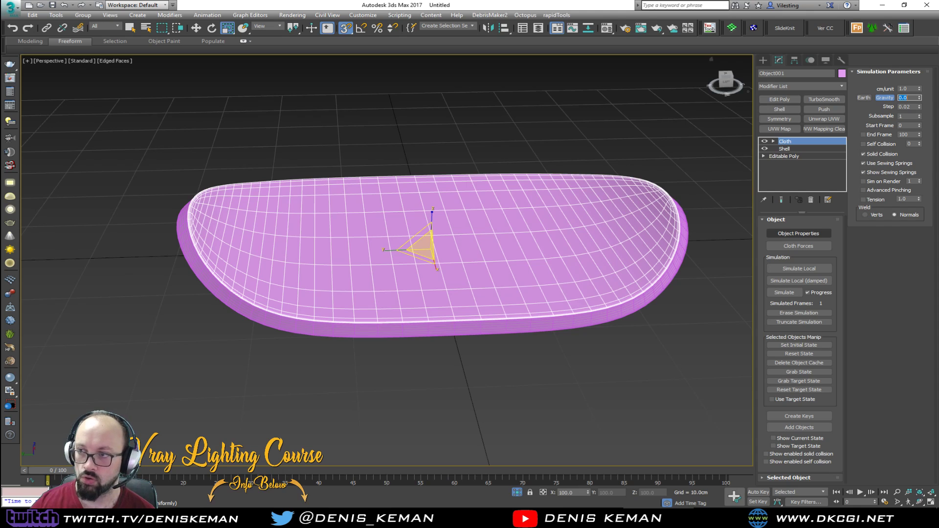
Define the surface as cloth with the Cotton preset and a pressure of 5, and start a local simulation.
{"action": "left_click", "coordinate": [807, 233]}
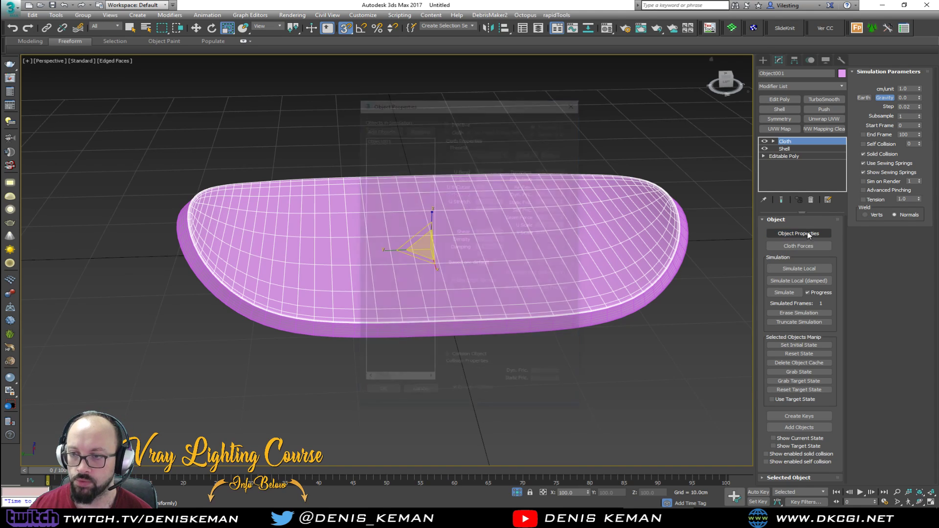
{"action": "left_click", "coordinate": [406, 138]}
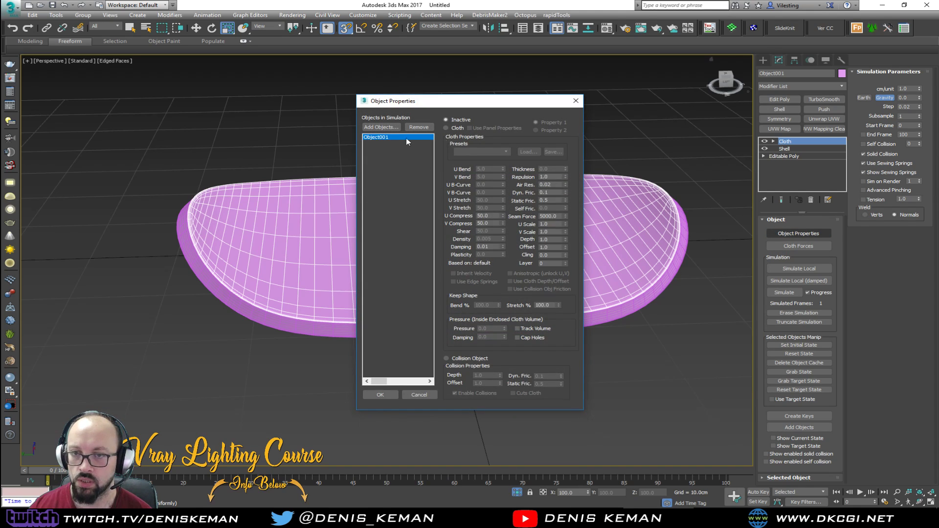
{"action": "left_click", "coordinate": [458, 128]}
{"action": "left_click", "coordinate": [506, 151]}
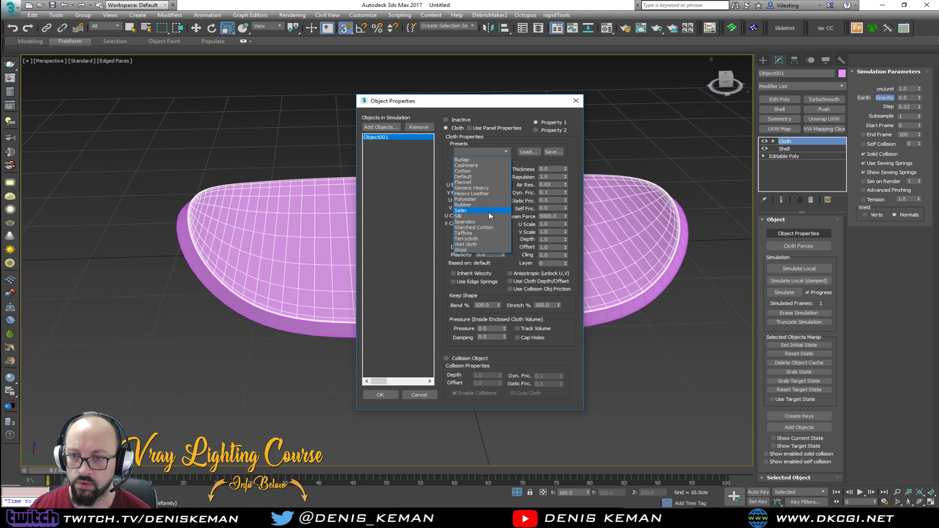
{"action": "left_click", "coordinate": [488, 172]}
{"action": "left_click_drag", "start_coordinate": [492, 329], "coordinate": [457, 327]}
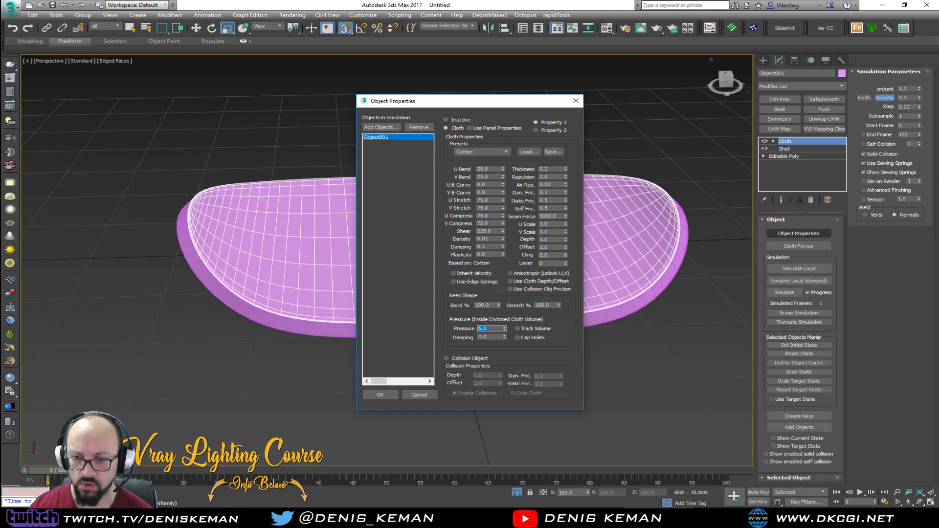
{"action": "left_click", "coordinate": [380, 395]}
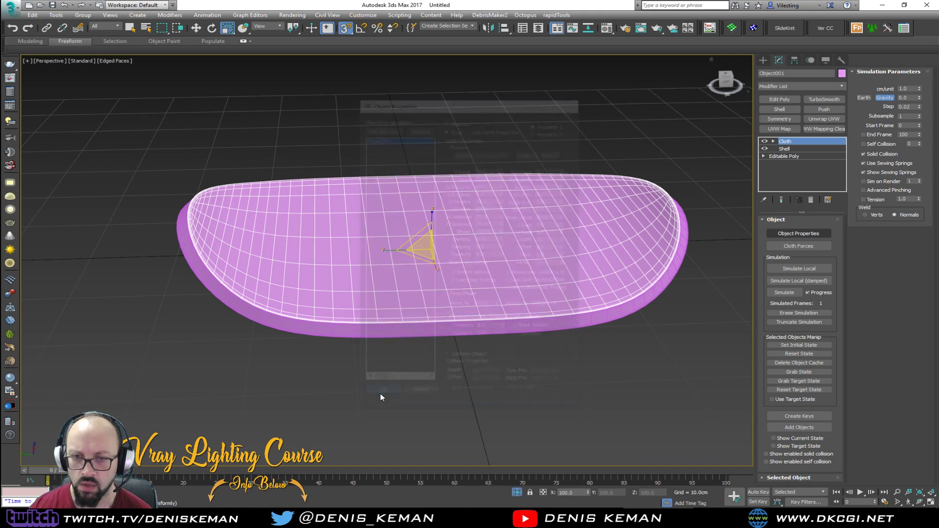
{"action": "left_click", "coordinate": [793, 269]}
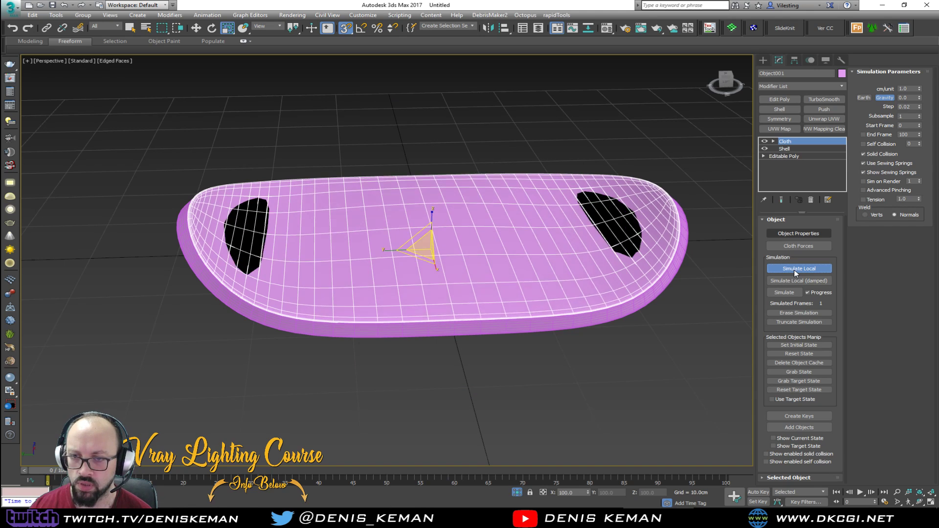
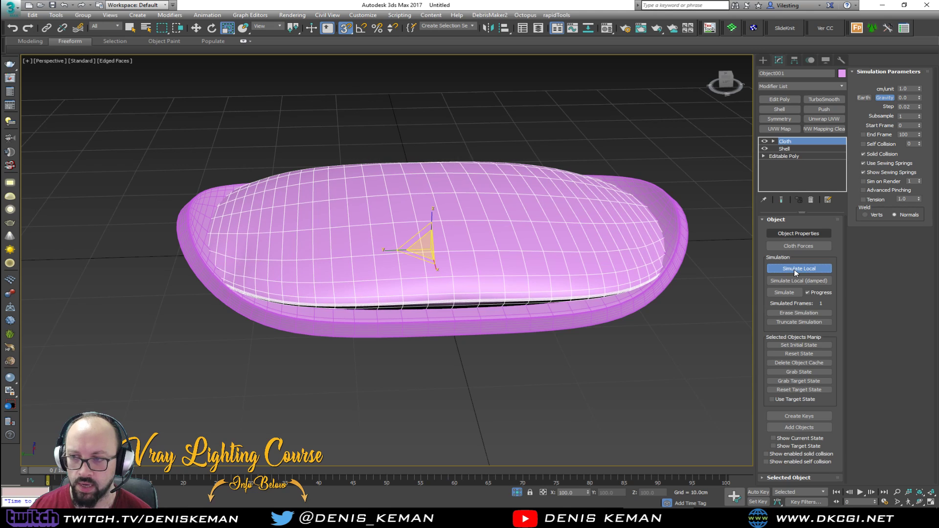
Stop the local cloth simulation and add a Bend modifier to the inflated cushion.
{"action": "middle_click_drag", "start_coordinate": [496, 274], "coordinate": [314, 268], "text": "alt"}
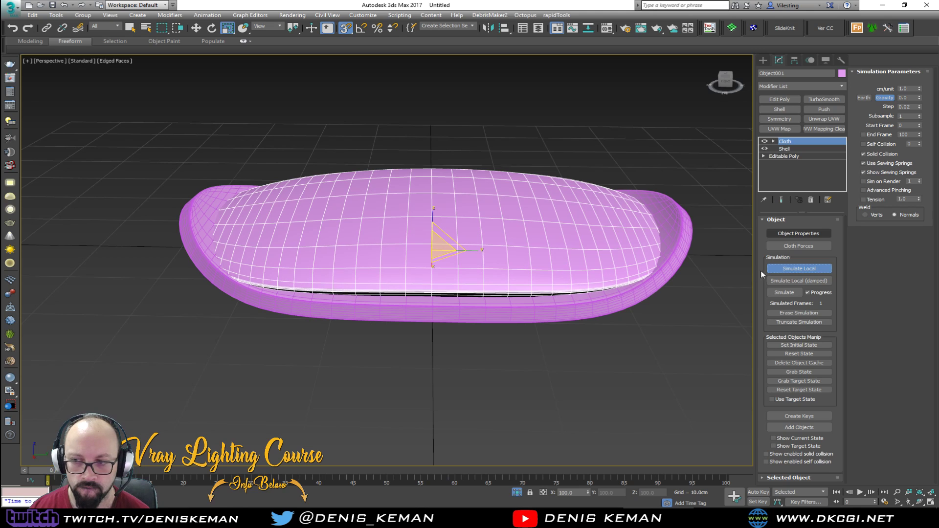
{"action": "left_click", "coordinate": [801, 271]}
{"action": "middle_click_drag", "start_coordinate": [443, 266], "coordinate": [273, 269], "text": "alt"}
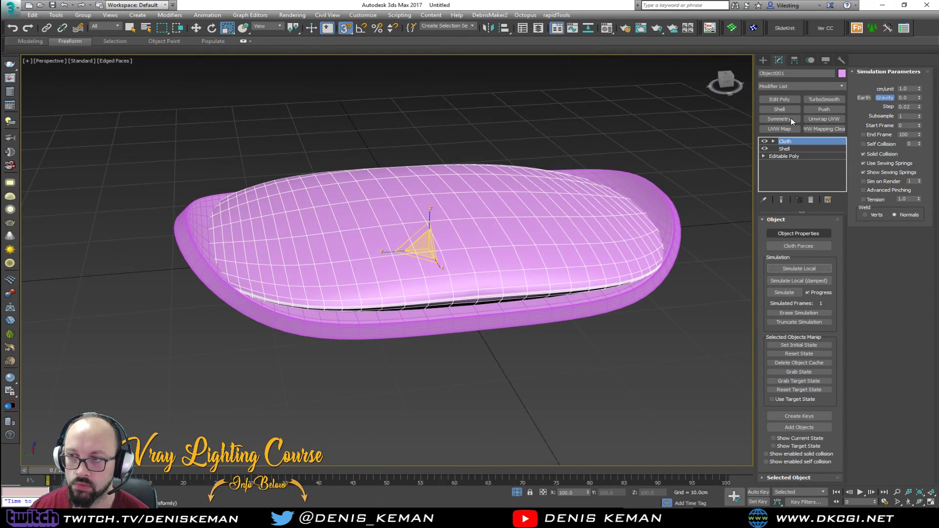
{"action": "left_click", "coordinate": [793, 86]}
{"action": "type", "text": "b"}
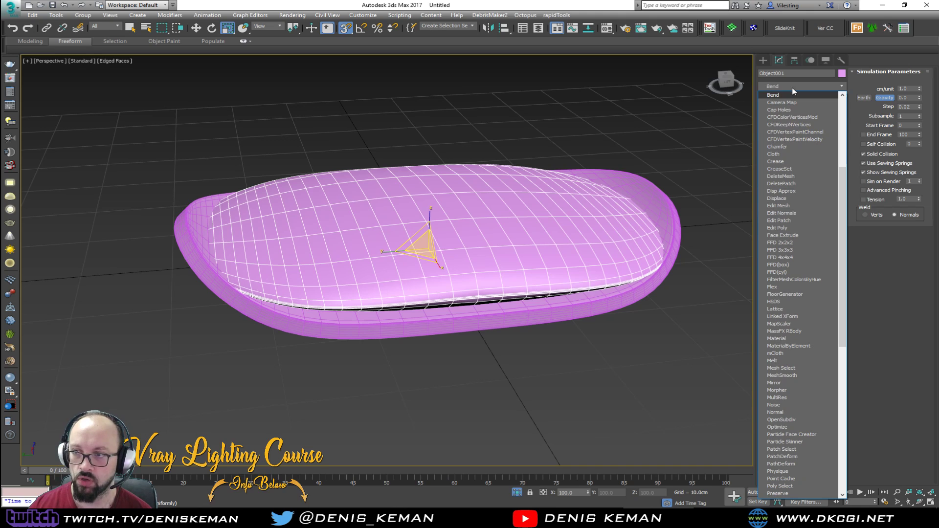
{"action": "left_click", "coordinate": [791, 95]}
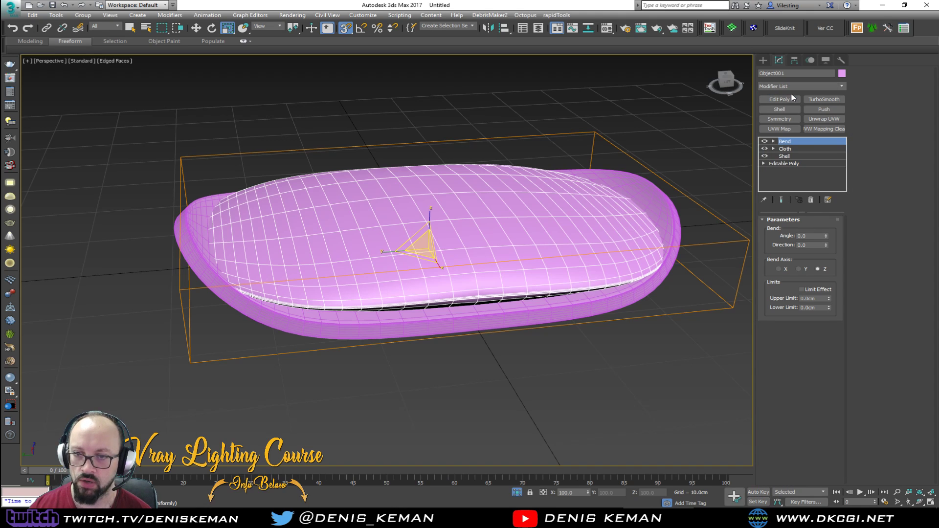
Set the cushion's bend angle to 21.5, try the X axis, and set the bend axis to Y.
{"action": "double_click", "coordinate": [798, 236]}
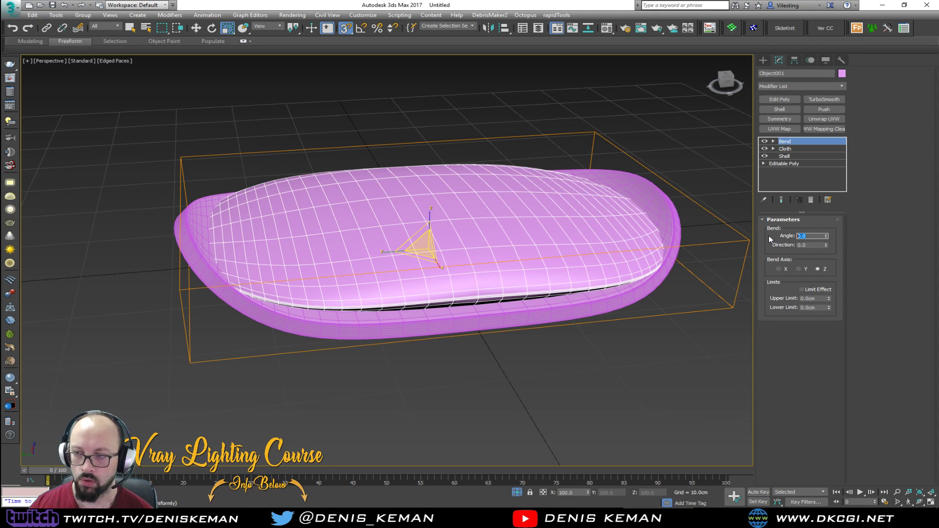
{"action": "left_click_drag", "start_coordinate": [827, 234], "coordinate": [812, 230]}
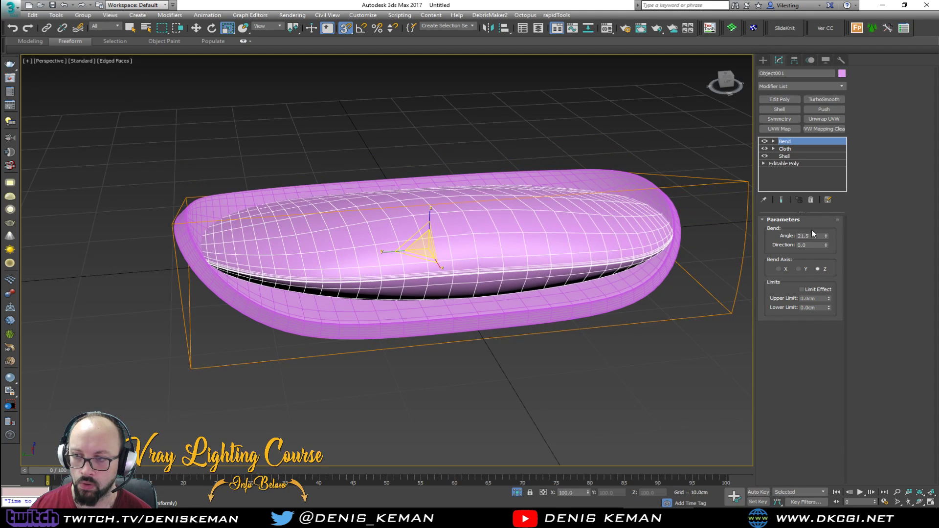
{"action": "left_click", "coordinate": [799, 269]}
{"action": "left_click", "coordinate": [785, 269]}
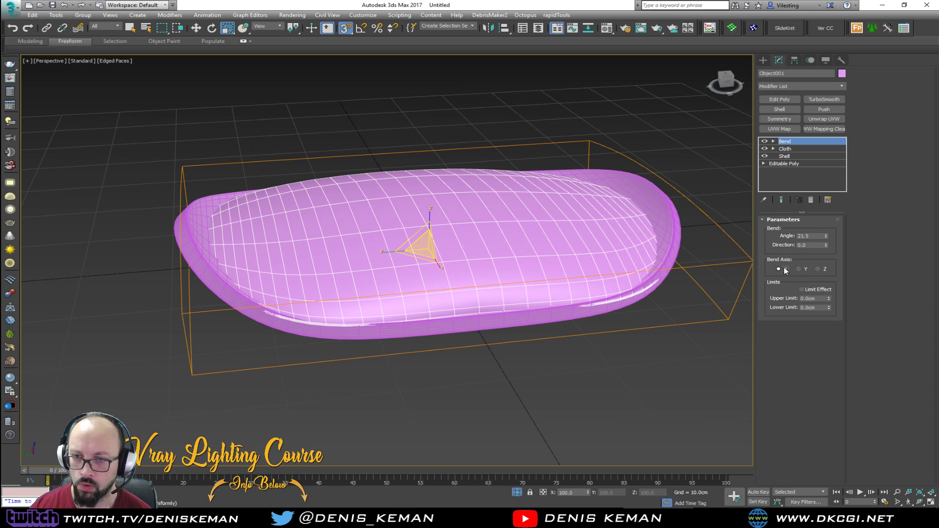
{"action": "left_click", "coordinate": [800, 269]}
Rotate the Bend gizmo with angle snapping so the cushion curves up at both ends, and set the bend angle to 42.5.
{"action": "left_click", "coordinate": [774, 141]}
{"action": "left_click", "coordinate": [790, 149]}
{"action": "key", "text": "e"}
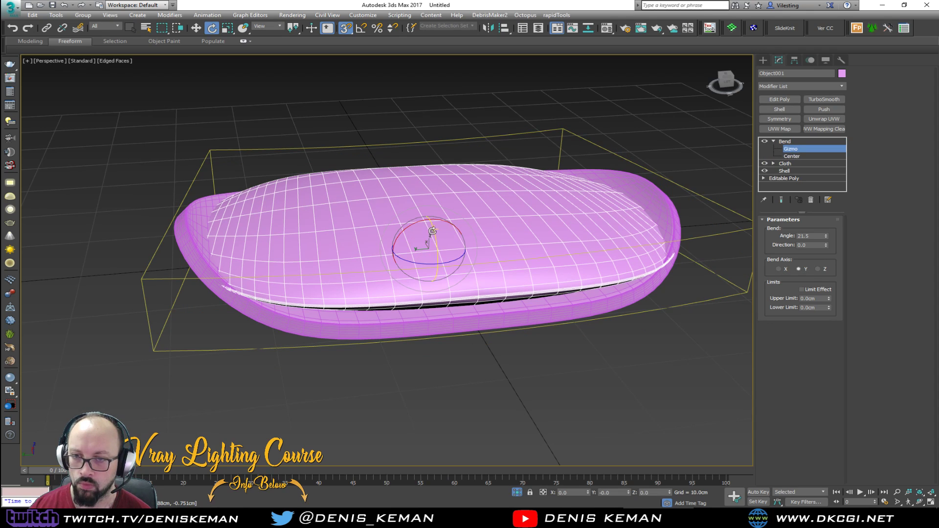
{"action": "left_click_drag", "start_coordinate": [434, 229], "coordinate": [431, 276]}
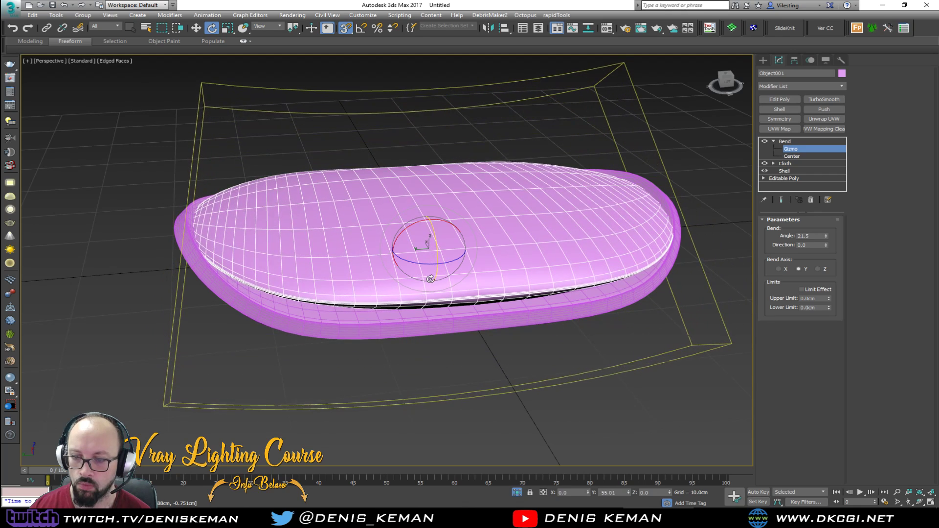
{"action": "key", "text": "ctrl+z"}
{"action": "key", "text": "a"}
{"action": "left_click_drag", "start_coordinate": [434, 241], "coordinate": [436, 277]}
{"action": "middle_click_drag", "start_coordinate": [439, 277], "coordinate": [405, 258], "text": "alt"}
{"action": "left_click_drag", "start_coordinate": [826, 236], "coordinate": [821, 217]}
{"action": "mouse_move", "coordinate": [646, 210]}
{"action": "middle_mouse_down", "text": "alt"}
{"action": "mouse_move", "coordinate": [506, 210]}
{"action": "mouse_move", "coordinate": [477, 201]}
{"action": "mouse_move", "coordinate": [540, 211]}
{"action": "mouse_move", "coordinate": [651, 205]}
{"action": "middle_mouse_up", "text": "alt"}
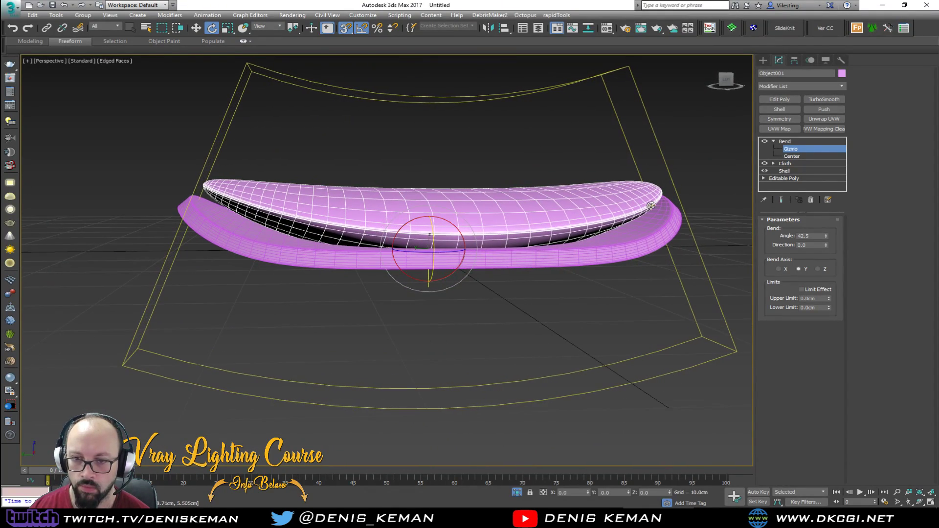
In the Left view, switch off position snapping and lower the cushion by about 2.1 cm into the seat panel.
{"action": "key", "text": "alt+w"}
{"action": "middle_click", "coordinate": [566, 165]}
{"action": "key", "text": "z"}
{"action": "middle_click", "coordinate": [258, 289]}
{"action": "key", "text": "z"}
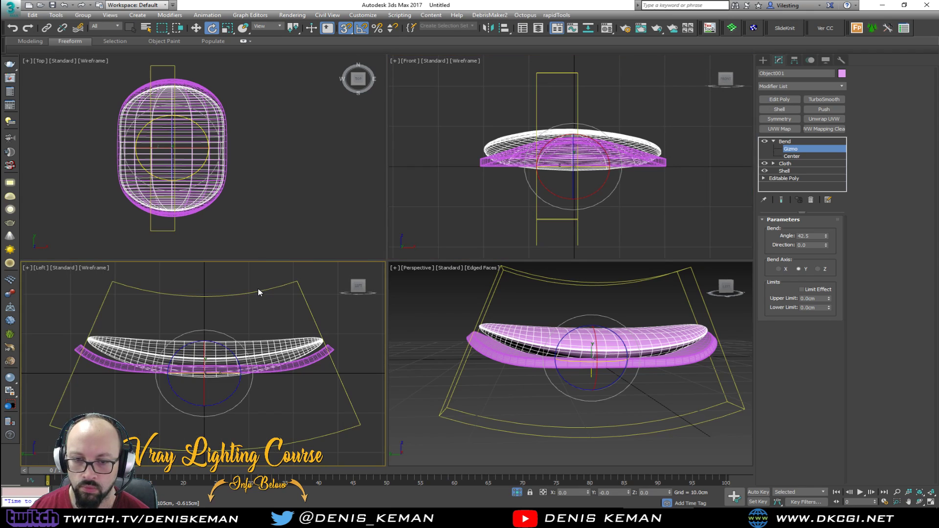
{"action": "key", "text": "alt+w"}
{"action": "scroll", "coordinate": [356, 271], "scroll_direction": "up", "scroll_amount": 4}
{"action": "key", "text": "w"}
{"action": "key", "text": "s"}
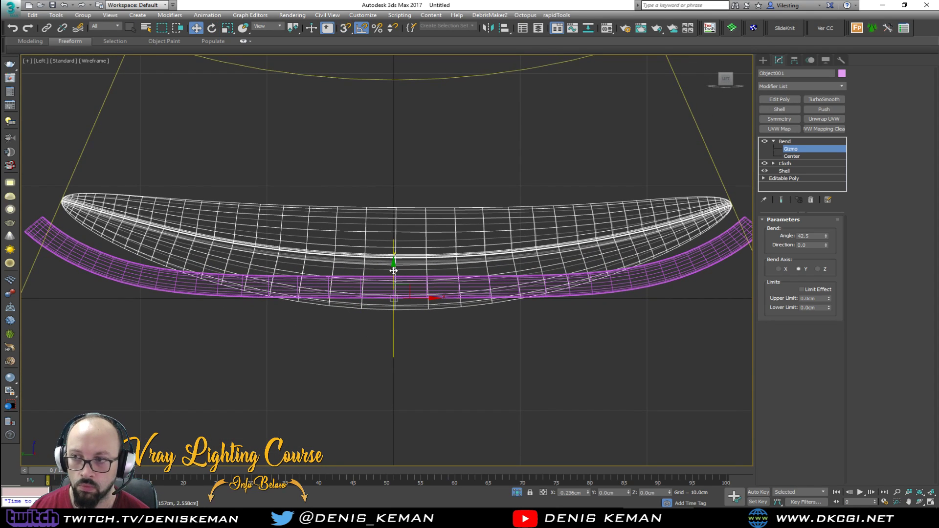
{"action": "left_click", "coordinate": [787, 142]}
{"action": "left_click_drag", "start_coordinate": [395, 260], "coordinate": [383, 302]}
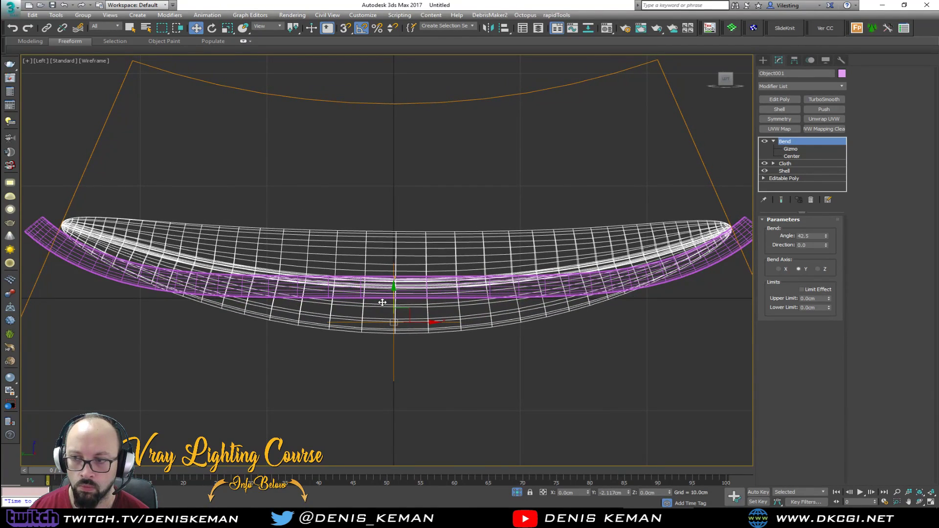
{"action": "middle_click_drag", "start_coordinate": [393, 260], "coordinate": [406, 283]}
{"action": "scroll", "coordinate": [406, 283], "scroll_direction": "down", "scroll_amount": 2}
{"action": "scroll", "coordinate": [406, 283], "scroll_direction": "up", "scroll_amount": 2}
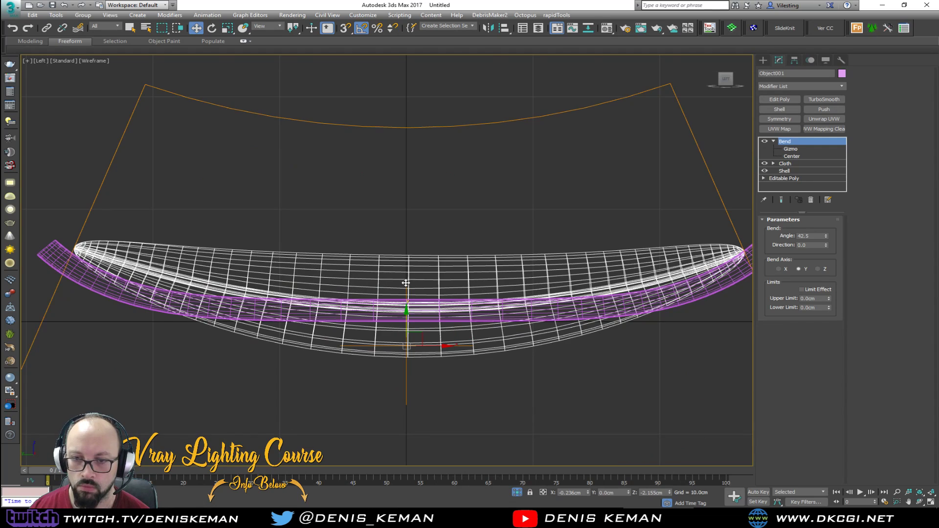
Raise the cushion to a height of about -0.99 cm and set its bend angle to 43.5.
{"action": "left_click_drag", "start_coordinate": [827, 239], "coordinate": [827, 229]}
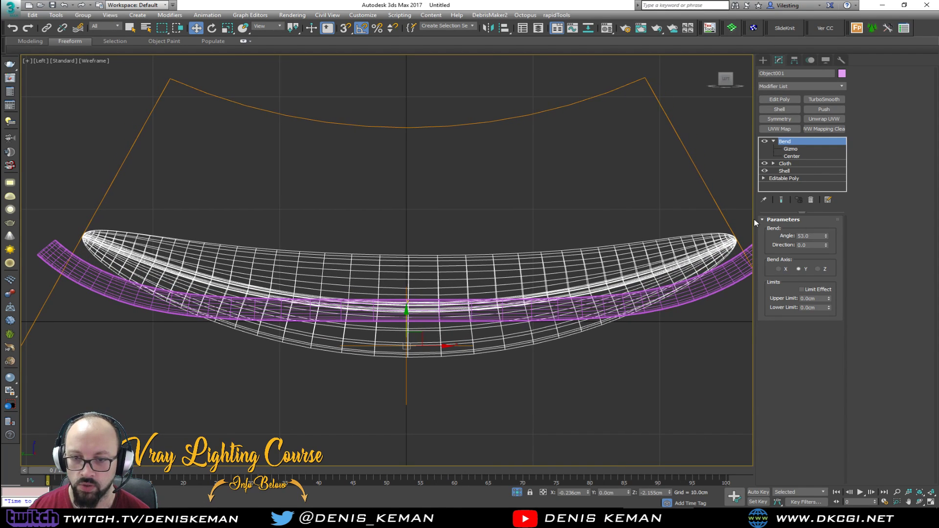
{"action": "left_click_drag", "start_coordinate": [409, 320], "coordinate": [408, 307]}
{"action": "left_click_drag", "start_coordinate": [828, 238], "coordinate": [828, 243]}
{"action": "key", "text": "alt+w"}
{"action": "key", "text": "alt+w"}
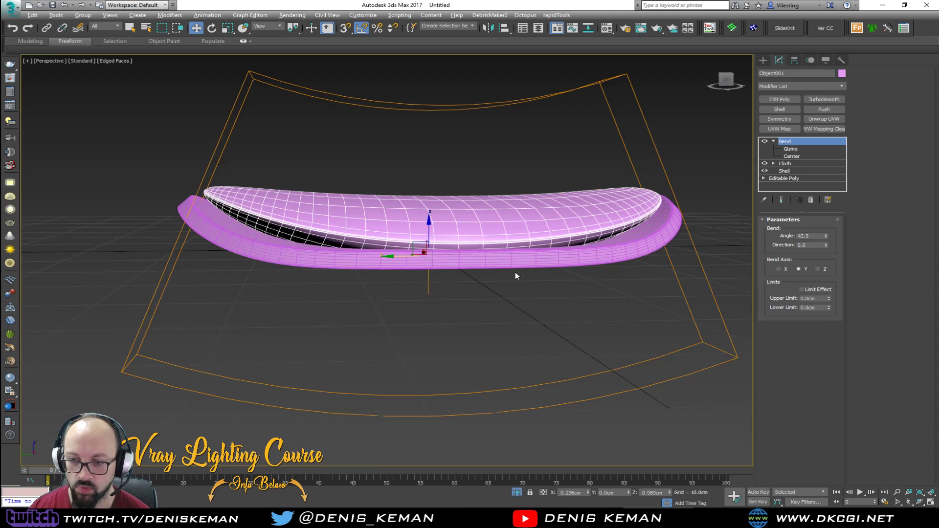
{"action": "middle_click_drag", "start_coordinate": [562, 300], "coordinate": [473, 260], "text": "alt"}
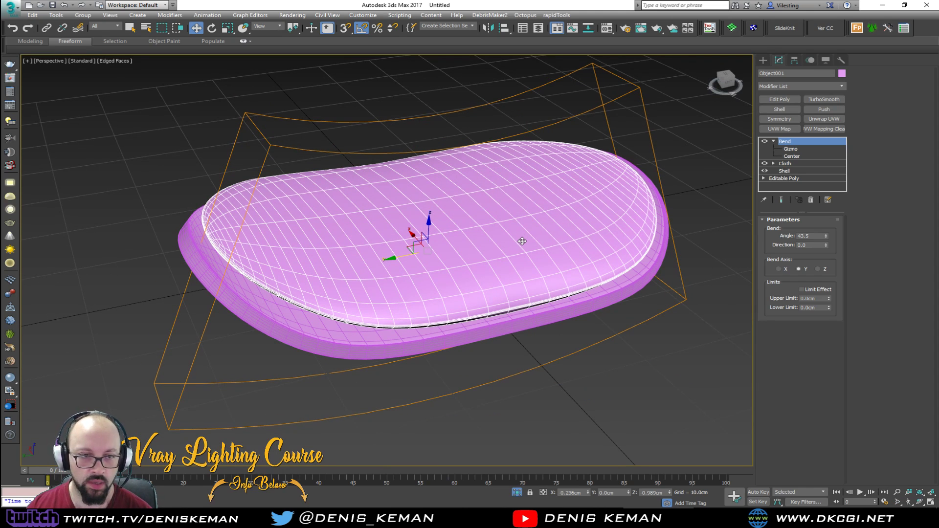
Delete the cloth cushion, select the seat panel and go down to its Symmetry modifier below TurboSmooth.
{"action": "key", "text": "Delete"}
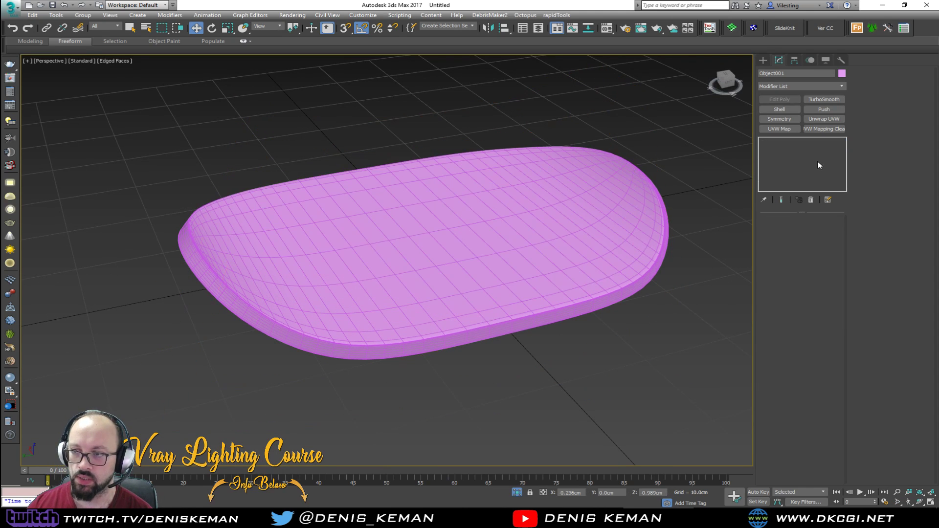
{"action": "left_click", "coordinate": [468, 267]}
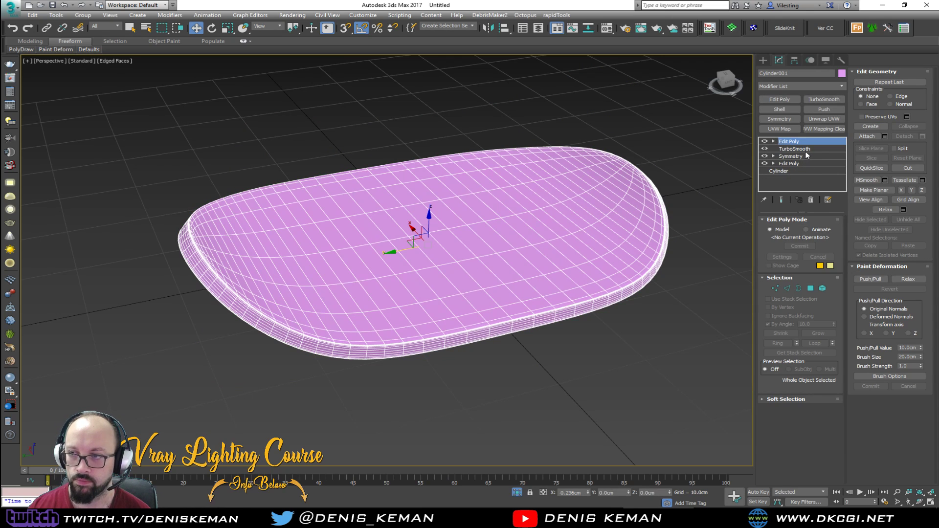
{"action": "left_click", "coordinate": [802, 164]}
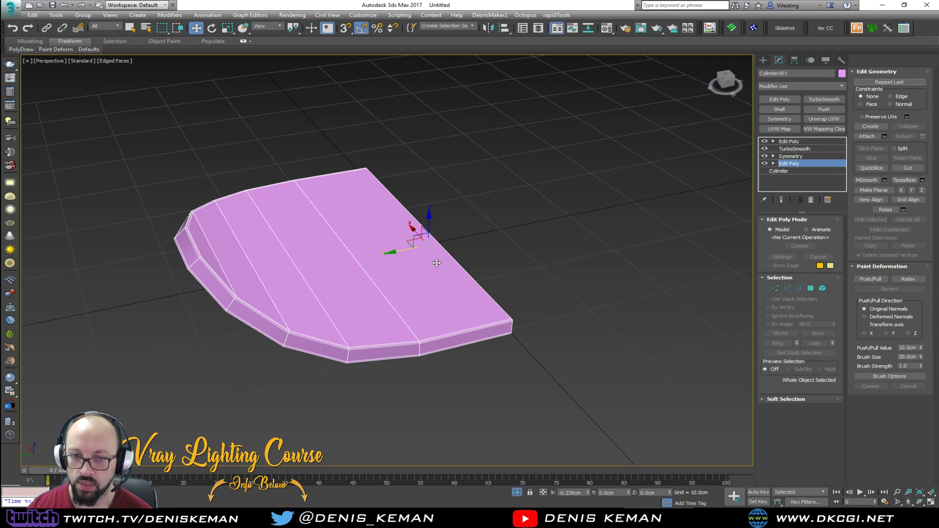
{"action": "left_click", "coordinate": [802, 157]}
{"action": "middle_click_drag", "start_coordinate": [574, 219], "coordinate": [528, 222], "text": "alt"}
Add an Edit Poly modifier above Symmetry and detach the ten top polygons as a clone named Object001.
{"action": "left_click", "coordinate": [787, 101]}
{"action": "mouse_move", "coordinate": [217, 181]}
{"action": "left_mouse_down"}
{"action": "mouse_move", "coordinate": [313, 210]}
{"action": "mouse_move", "coordinate": [373, 248]}
{"action": "mouse_move", "coordinate": [523, 279]}
{"action": "mouse_move", "coordinate": [593, 287]}
{"action": "mouse_move", "coordinate": [659, 261]}
{"action": "mouse_move", "coordinate": [566, 284]}
{"action": "left_mouse_up"}
{"action": "middle_click_drag", "start_coordinate": [566, 283], "coordinate": [610, 275], "text": "alt"}
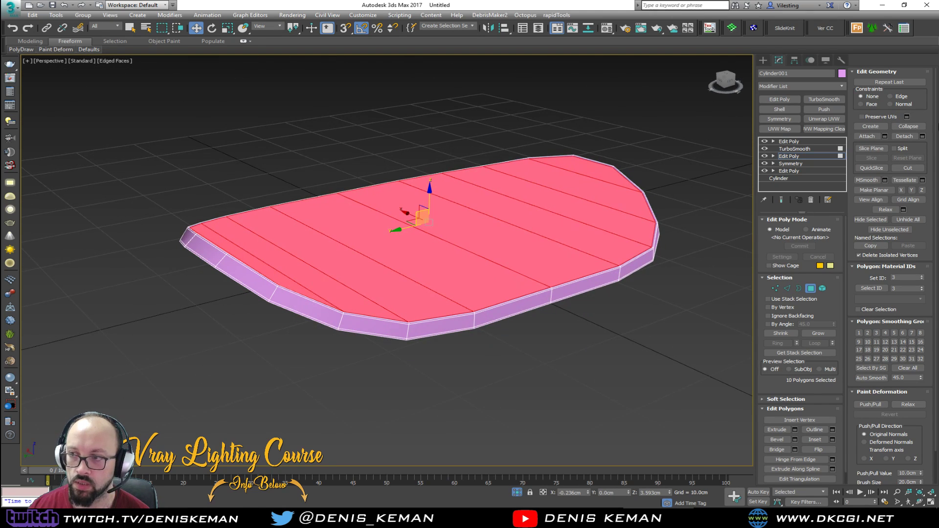
{"action": "left_click", "coordinate": [923, 137]}
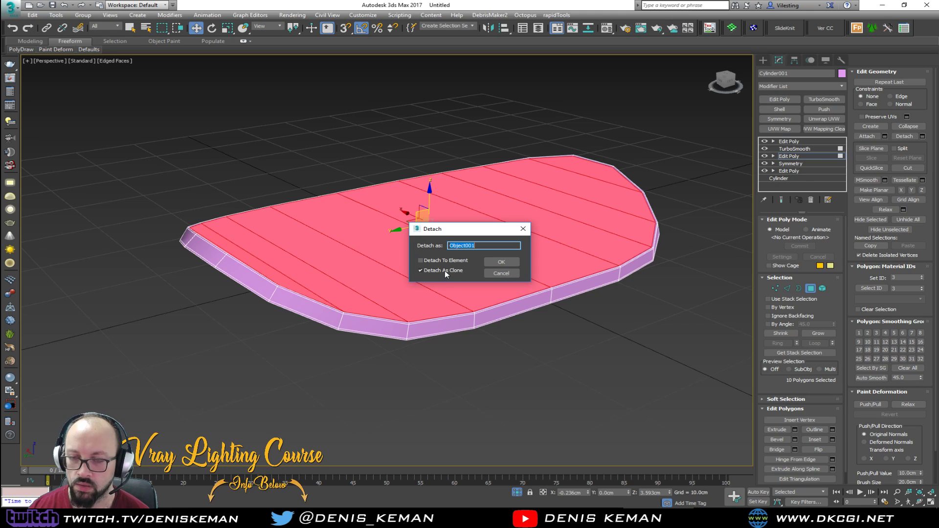
{"action": "left_click", "coordinate": [504, 262]}
Remove the extra Edit Poly modifier from the seat panel and select the detached low-poly surface.
{"action": "left_click", "coordinate": [810, 288]}
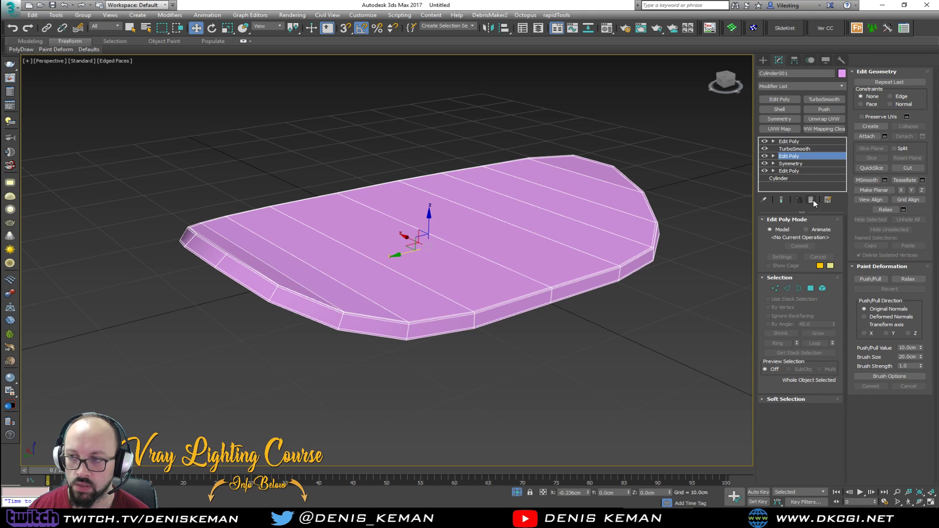
{"action": "left_click", "coordinate": [811, 200]}
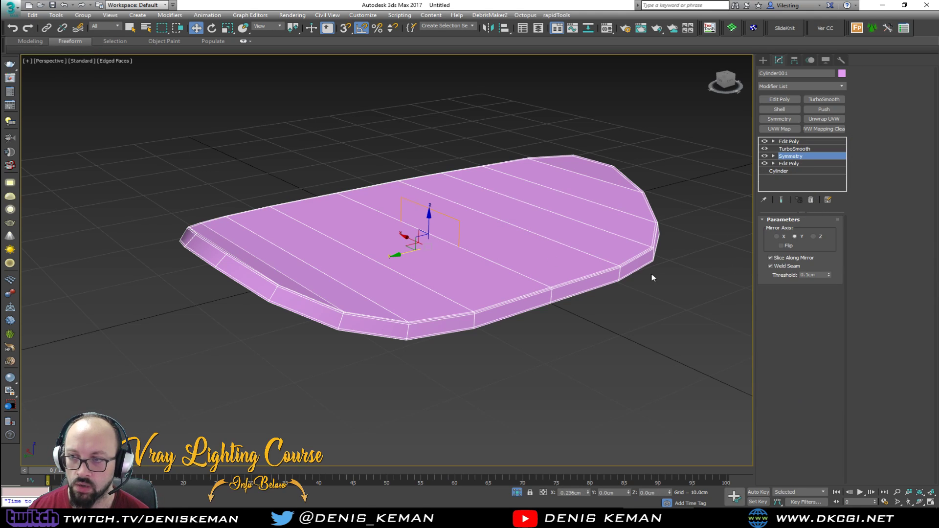
{"action": "left_click", "coordinate": [598, 239]}
{"action": "scroll", "coordinate": [554, 252], "scroll_direction": "up", "scroll_amount": 3}
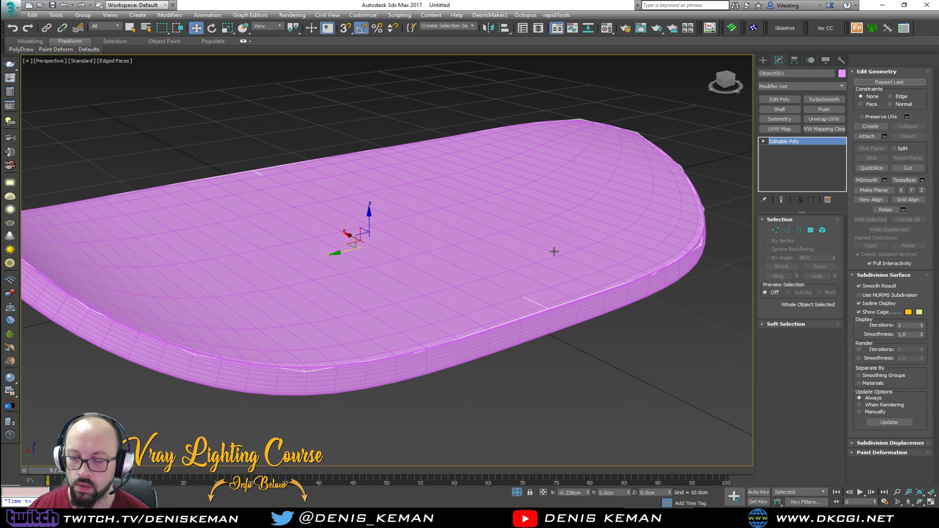
Add a Shell modifier to the detached surface and set its outer amount to 1 cm.
{"action": "left_click", "coordinate": [783, 109]}
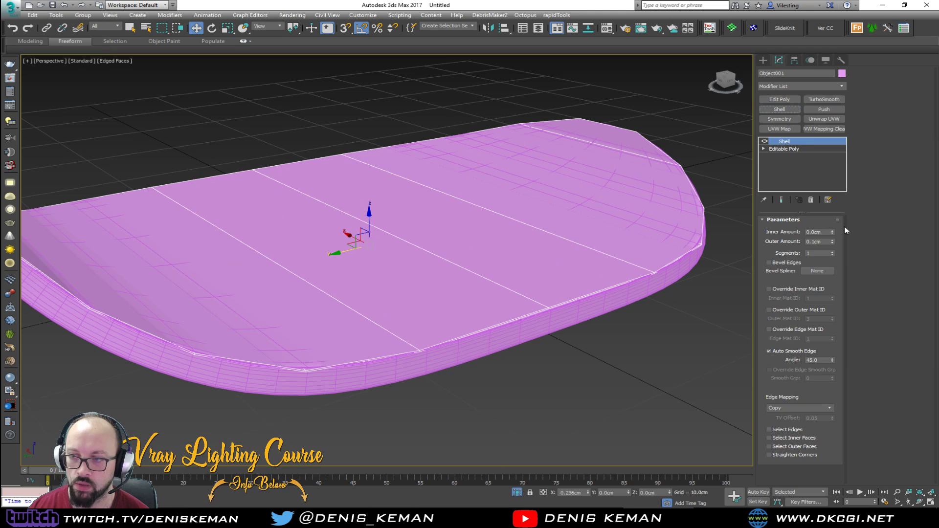
{"action": "left_click_drag", "start_coordinate": [833, 241], "coordinate": [825, 174]}
{"action": "mouse_move", "coordinate": [471, 199]}
{"action": "middle_mouse_down"}
{"action": "mouse_move", "coordinate": [477, 248]}
{"action": "mouse_move", "coordinate": [449, 237]}
{"action": "mouse_move", "coordinate": [430, 245]}
{"action": "mouse_move", "coordinate": [460, 256]}
{"action": "mouse_move", "coordinate": [464, 211]}
{"action": "middle_mouse_up"}
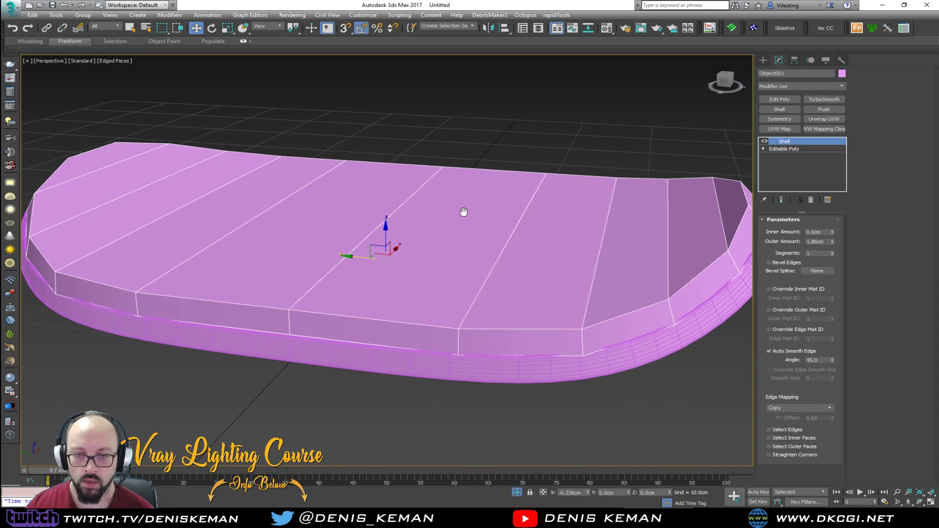
{"action": "scroll", "coordinate": [464, 212], "scroll_direction": "down", "scroll_amount": 3}
{"action": "scroll", "coordinate": [465, 195], "scroll_direction": "up", "scroll_amount": 3}
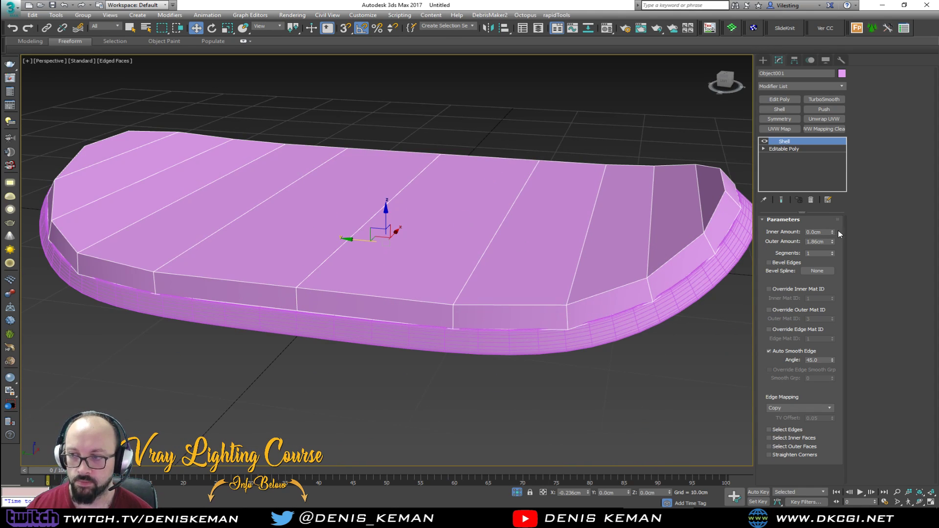
{"action": "left_click_drag", "start_coordinate": [833, 241], "coordinate": [831, 268]}
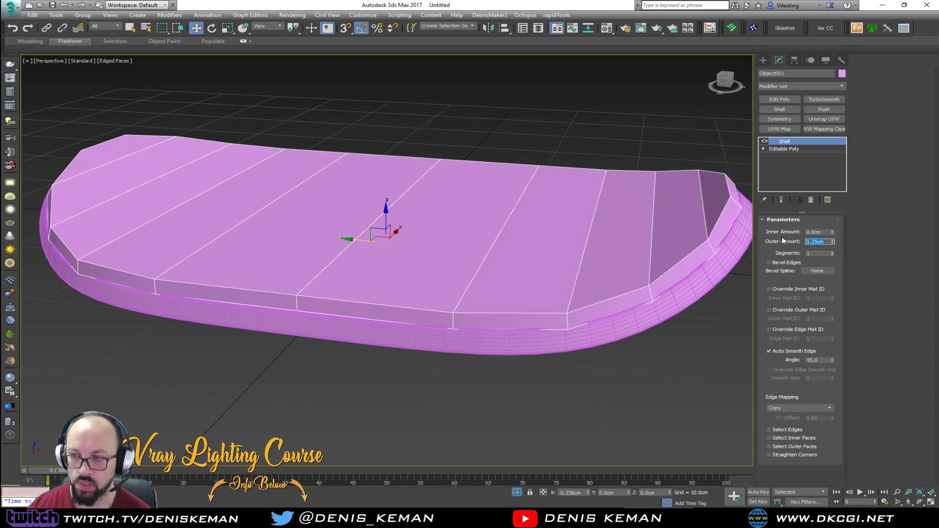
{"action": "type", "text": "1"}
{"action": "key", "text": "Return"}
Add an Edit Poly modifier and bevel the cushion's top polygons with a height of 0.886 cm and an outline of -1.44 cm.
{"action": "left_click", "coordinate": [779, 100]}
{"action": "key", "text": "4"}
{"action": "mouse_move", "coordinate": [134, 156]}
{"action": "left_mouse_down"}
{"action": "mouse_move", "coordinate": [294, 209]}
{"action": "mouse_move", "coordinate": [519, 242]}
{"action": "mouse_move", "coordinate": [715, 220]}
{"action": "left_mouse_up"}
{"action": "left_click", "coordinate": [795, 439]}
{"action": "left_click_drag", "start_coordinate": [588, 267], "coordinate": [586, 279]}
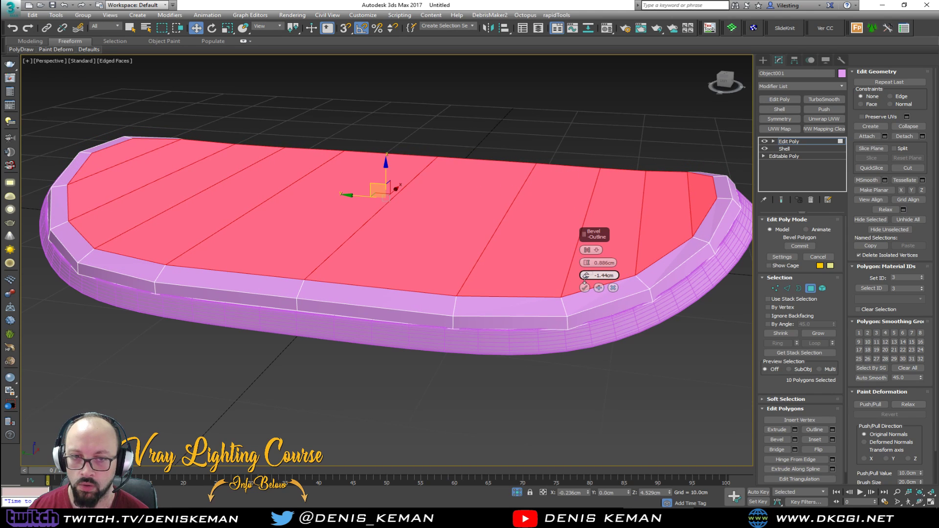
{"action": "left_click", "coordinate": [585, 288]}
Isolate the cushion object and turn it to work on its underside polygons.
{"action": "middle_click_drag", "start_coordinate": [562, 254], "coordinate": [475, 229], "text": "alt"}
{"action": "key", "text": "F3"}
{"action": "key", "text": "F3"}
{"action": "key", "text": "4"}
{"action": "middle_click_drag", "start_coordinate": [471, 258], "coordinate": [468, 213], "text": "alt"}
Select the ten underside polygons of the cushion from one end to the other, and finish with the selection cleared.
{"action": "left_click", "coordinate": [270, 214]}
{"action": "left_click", "coordinate": [288, 222], "text": "ctrl"}
{"action": "left_click", "coordinate": [308, 234], "text": "ctrl"}
{"action": "left_click", "coordinate": [337, 252], "text": "ctrl"}
{"action": "left_click", "coordinate": [367, 264], "text": "ctrl"}
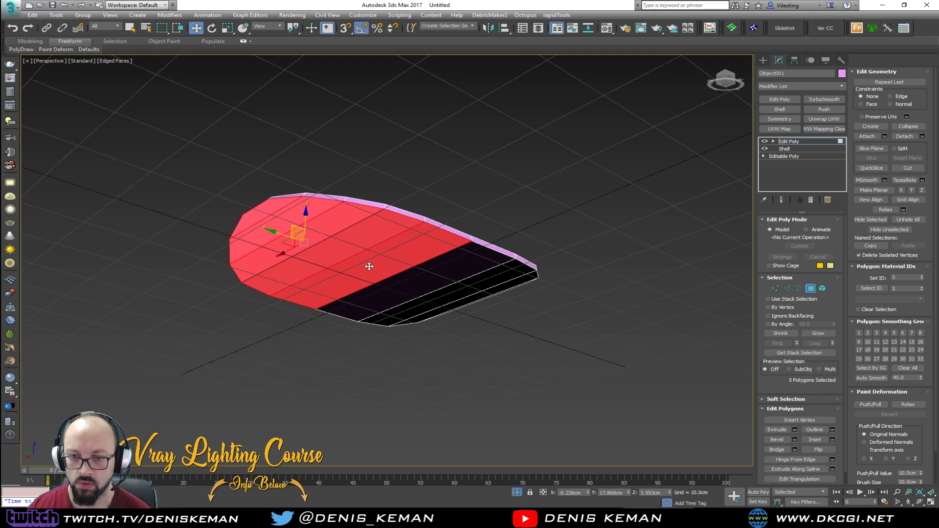
{"action": "left_click", "coordinate": [409, 283], "text": "ctrl"}
{"action": "left_click", "coordinate": [448, 297], "text": "ctrl"}
{"action": "middle_click_drag", "start_coordinate": [447, 297], "coordinate": [445, 209], "text": "alt"}
{"action": "left_click", "coordinate": [456, 193], "text": "ctrl"}
{"action": "left_click", "coordinate": [469, 181], "text": "ctrl"}
{"action": "left_click", "coordinate": [476, 161], "text": "ctrl"}
{"action": "middle_click_drag", "start_coordinate": [476, 161], "coordinate": [487, 208], "text": "alt"}
{"action": "left_click", "coordinate": [487, 207]}
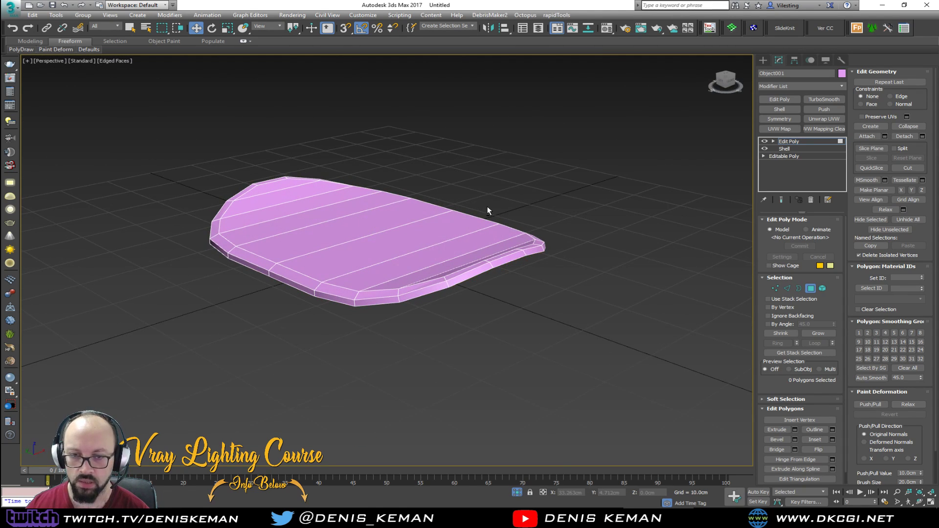
Insert an edge loop around the cushion's side wall, close to its upper rim, with SwiftLoop.
{"action": "middle_click_drag", "start_coordinate": [440, 243], "coordinate": [490, 252], "text": "alt"}
{"action": "scroll", "coordinate": [400, 275], "scroll_direction": "up", "scroll_amount": 3}
{"action": "middle_click_drag", "start_coordinate": [412, 269], "coordinate": [421, 272], "text": "alt"}
{"action": "key", "text": "alt+s"}
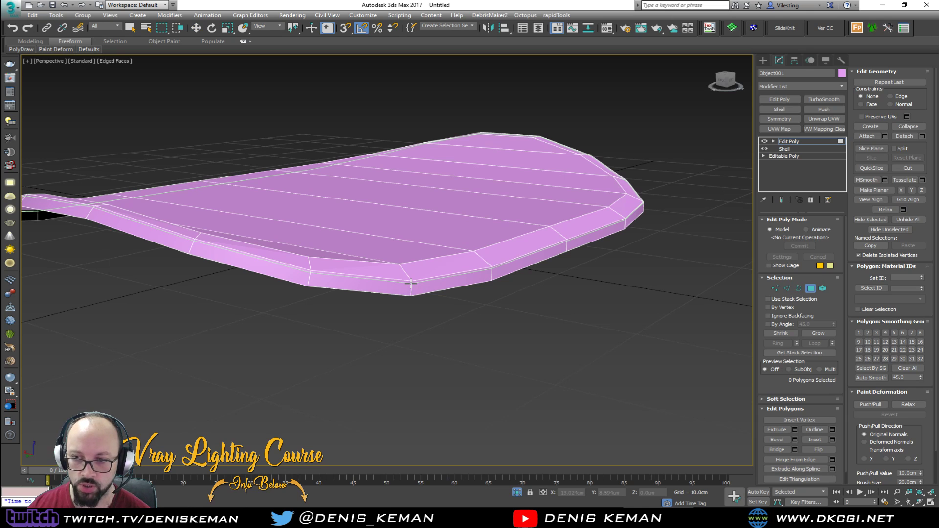
{"action": "left_click", "coordinate": [411, 283]}
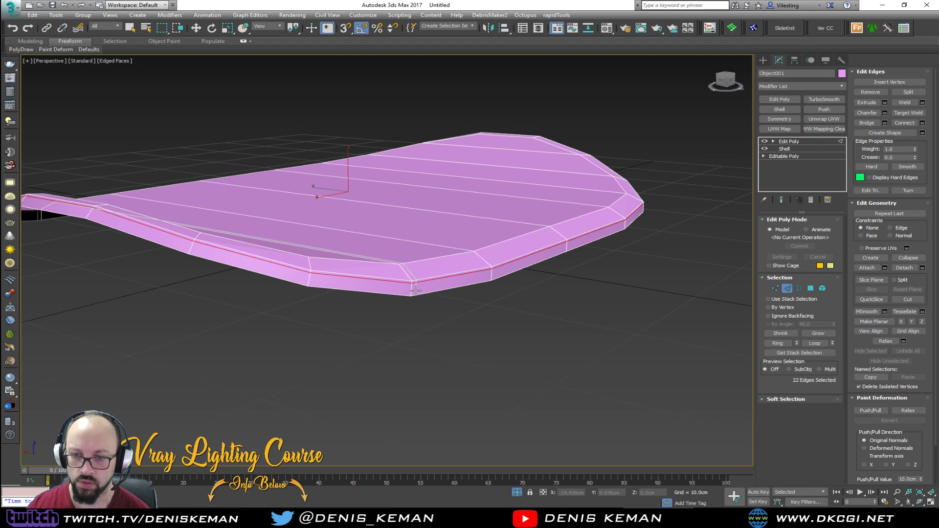
Add a TurboSmooth modifier to the cushion, turn off the edge overlay and bring the hidden objects back into view.
{"action": "left_click", "coordinate": [786, 289]}
{"action": "left_click", "coordinate": [820, 100]}
{"action": "key", "text": "F4"}
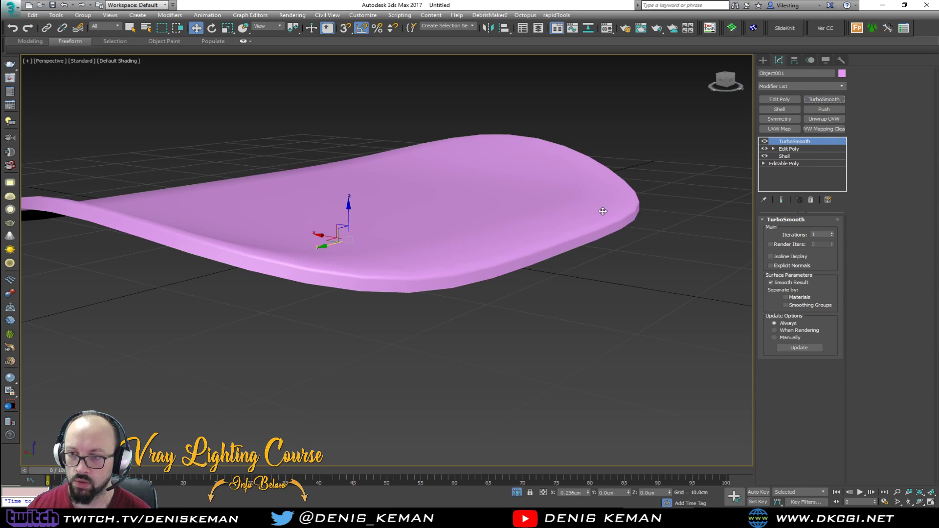
{"action": "scroll", "coordinate": [587, 220], "scroll_direction": "up", "scroll_amount": 4}
{"action": "right_click", "coordinate": [430, 238]}
{"action": "left_click", "coordinate": [460, 166]}
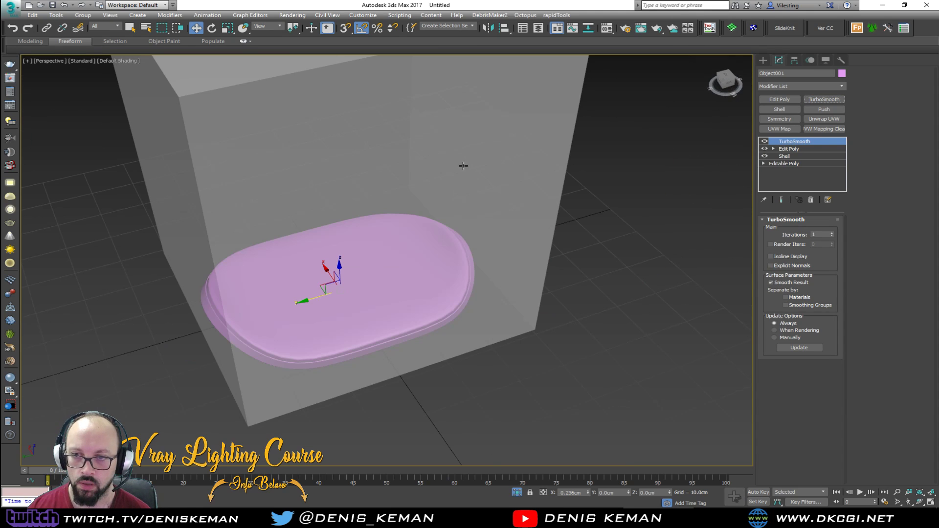
Isolate the cushion together with the seat panel, leaving out the large reference box, and view their smoothed side profile.
{"action": "middle_click_drag", "start_coordinate": [419, 232], "coordinate": [378, 209], "text": "alt"}
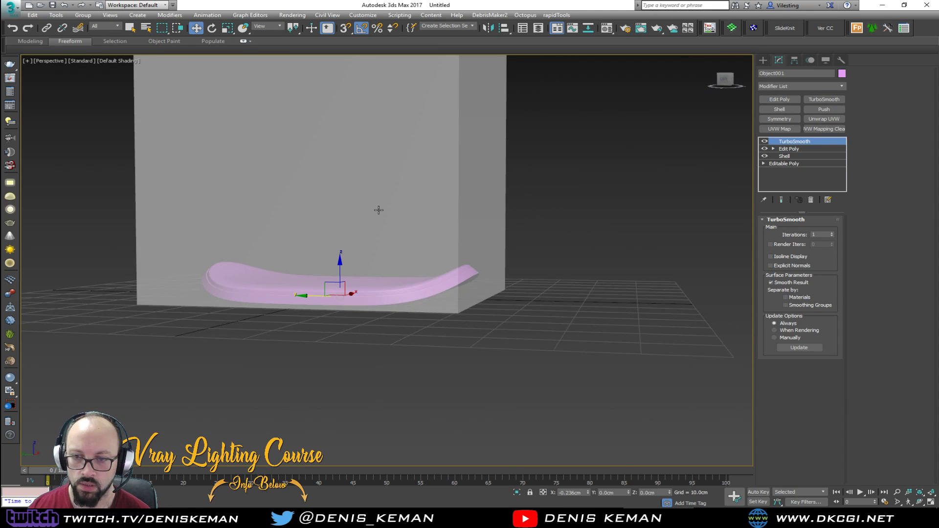
{"action": "key", "text": "F3"}
{"action": "left_click_drag", "start_coordinate": [482, 338], "coordinate": [366, 270]}
{"action": "left_click_drag", "start_coordinate": [578, 205], "coordinate": [473, 213], "text": "alt"}
{"action": "key", "text": "alt+q"}
{"action": "left_click", "coordinate": [617, 240]}
{"action": "key", "text": "F3"}
{"action": "scroll", "coordinate": [433, 254], "scroll_direction": "up", "scroll_amount": 5}
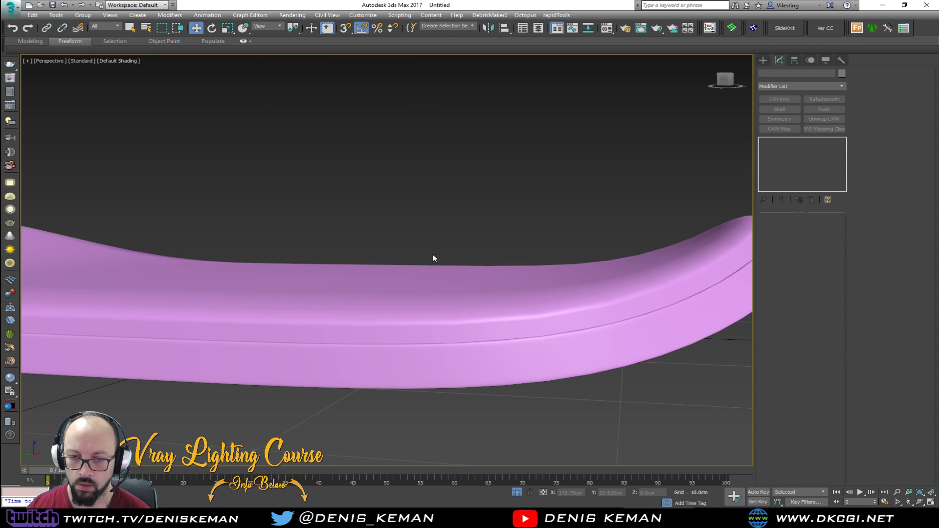
{"action": "scroll", "coordinate": [431, 255], "scroll_direction": "down", "scroll_amount": 3}
{"action": "middle_click_drag", "start_coordinate": [412, 250], "coordinate": [456, 264], "text": "alt"}
Slide the cushion's upper side-wall edge loop down to Z 4.357 cm with the Edge constraint and show the smoothed end result.
{"action": "left_click", "coordinate": [349, 310]}
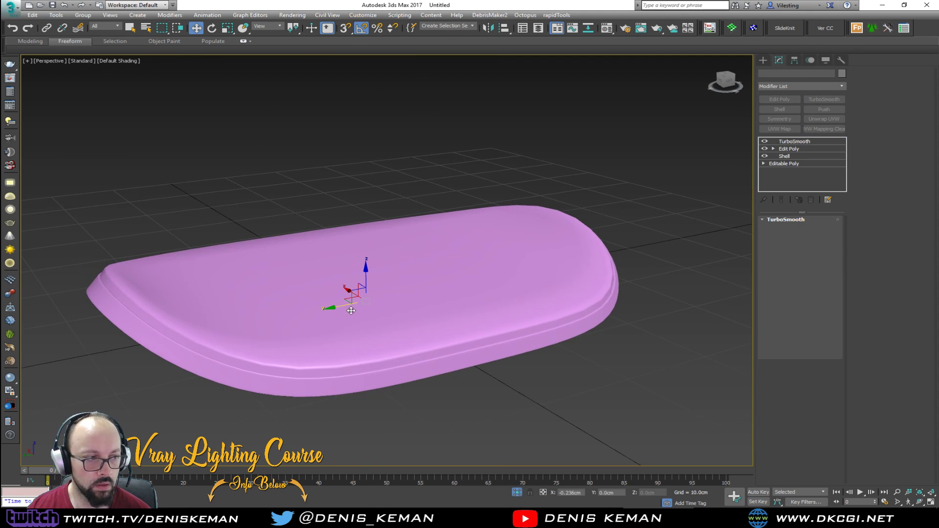
{"action": "scroll", "coordinate": [371, 293], "scroll_direction": "up", "scroll_amount": 3}
{"action": "key", "text": "F4"}
{"action": "middle_click_drag", "start_coordinate": [372, 284], "coordinate": [521, 226]}
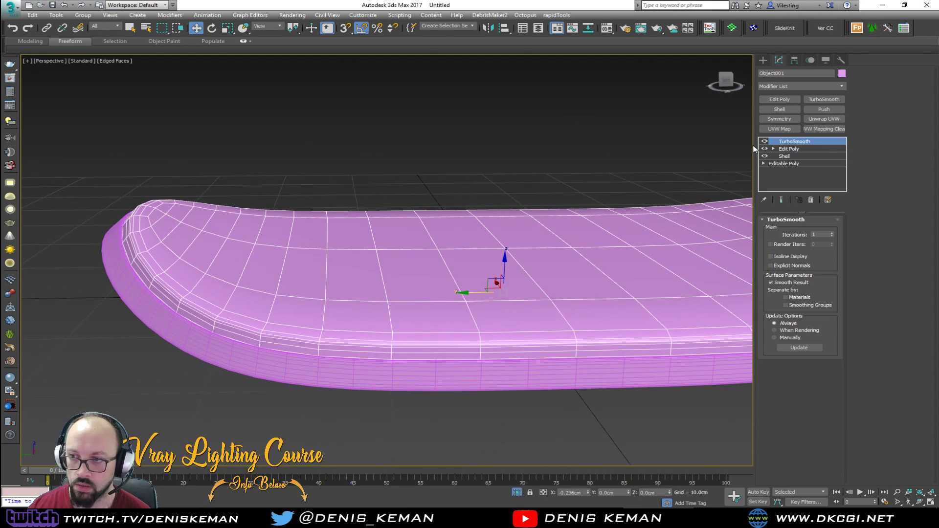
{"action": "left_click", "coordinate": [789, 150]}
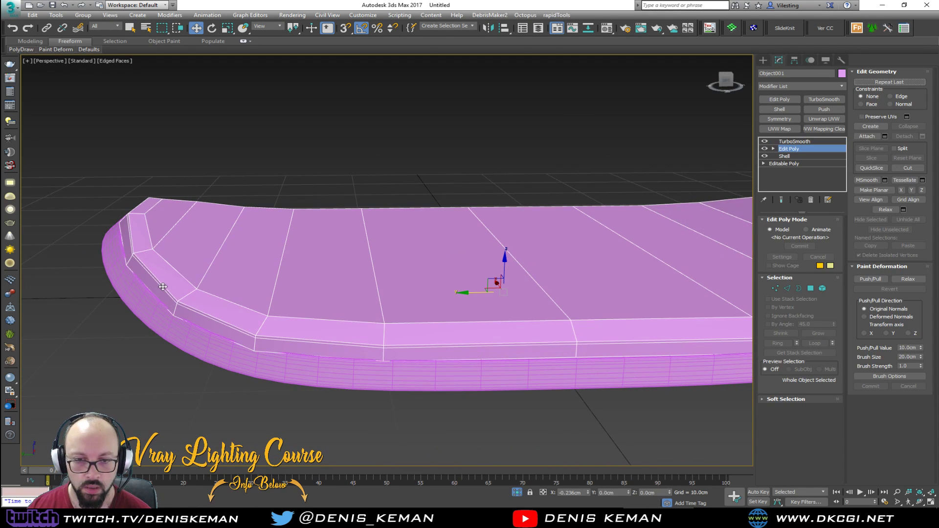
{"action": "key", "text": "2"}
{"action": "double_click", "coordinate": [163, 286]}
{"action": "middle_click_drag", "start_coordinate": [323, 289], "coordinate": [438, 262], "text": "alt"}
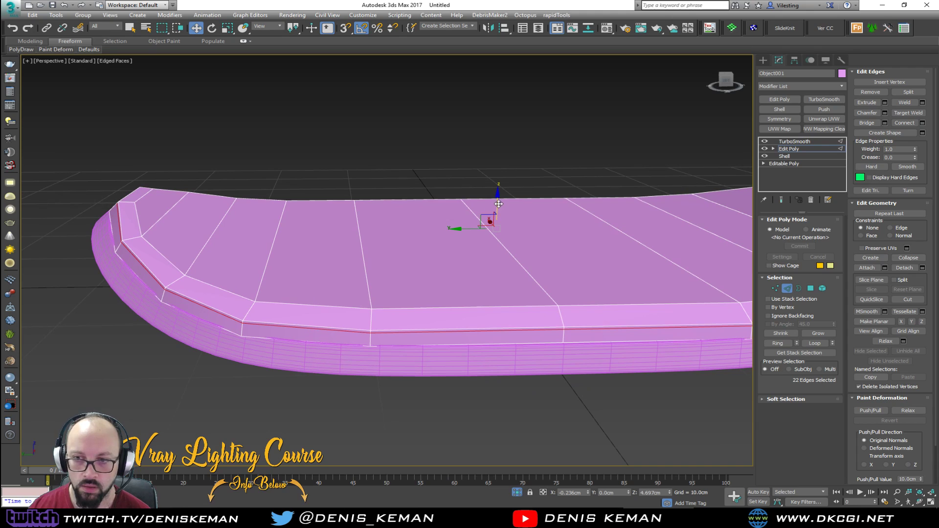
{"action": "left_click_drag", "start_coordinate": [498, 202], "coordinate": [497, 206]}
{"action": "key", "text": "ctrl+z"}
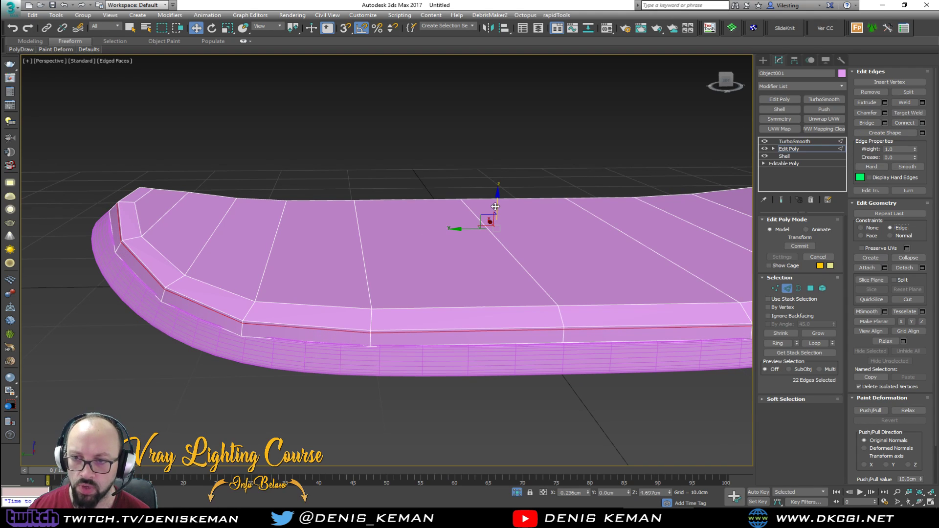
{"action": "left_click_drag", "start_coordinate": [497, 208], "coordinate": [498, 210]}
{"action": "key", "text": "ctrl+q"}
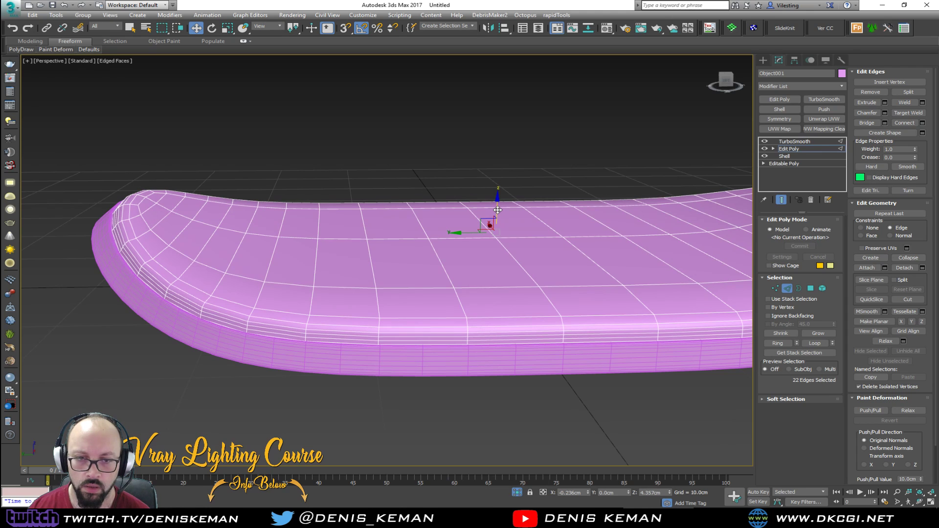
Examine the smoothed cushion's rim and its fit on the seat panel without the edge overlay.
{"action": "middle_click_drag", "start_coordinate": [455, 214], "coordinate": [390, 247]}
{"action": "scroll", "coordinate": [284, 225], "scroll_direction": "down", "scroll_amount": 3}
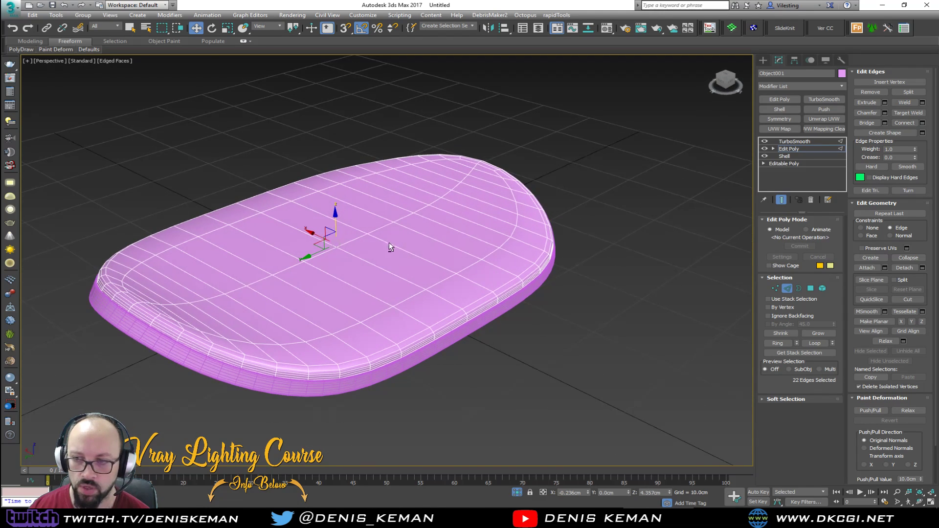
{"action": "left_click", "coordinate": [793, 149]}
{"action": "middle_click_drag", "start_coordinate": [512, 258], "coordinate": [433, 272], "text": "alt"}
{"action": "key", "text": "F4"}
{"action": "middle_click_drag", "start_coordinate": [287, 289], "coordinate": [338, 284], "text": "alt"}
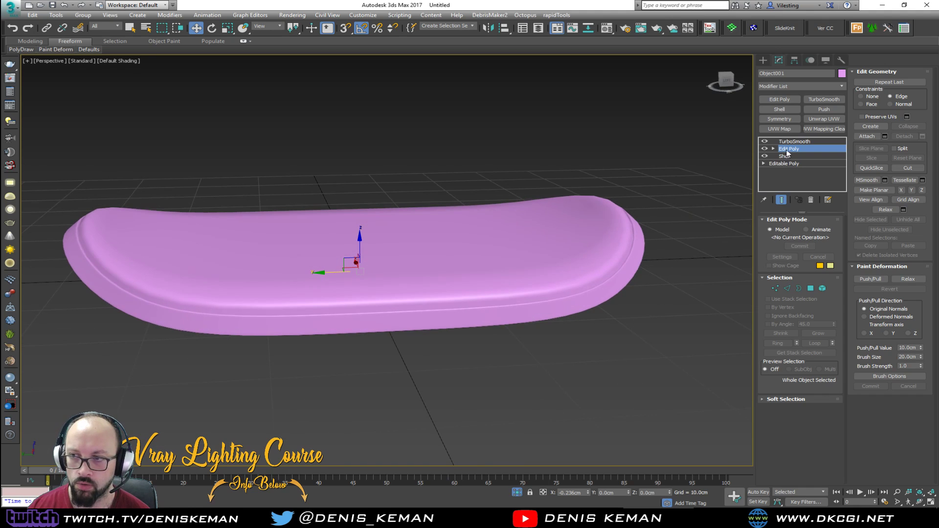
Turn off the end result and select the ring of crosswise edges along the cushion's top surface.
{"action": "left_click", "coordinate": [781, 200]}
{"action": "key", "text": "F4"}
{"action": "middle_click_drag", "start_coordinate": [251, 256], "coordinate": [243, 295], "text": "alt"}
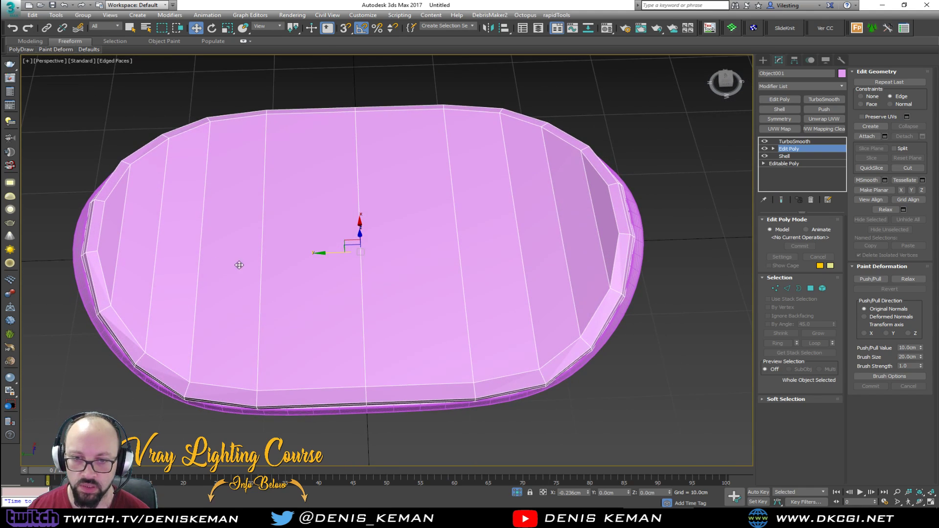
{"action": "middle_click_drag", "start_coordinate": [240, 263], "coordinate": [113, 264], "text": "alt"}
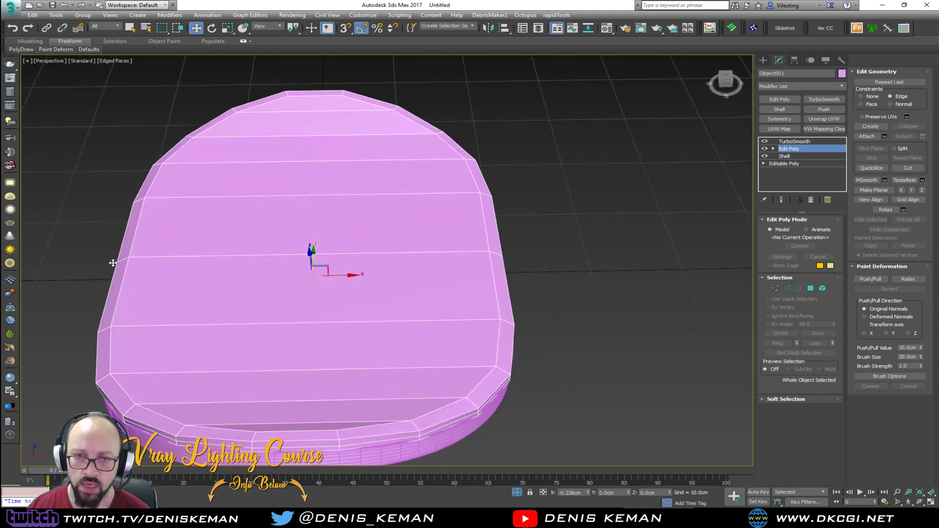
{"action": "key", "text": "2"}
{"action": "left_click", "coordinate": [319, 111]}
{"action": "key", "text": "alt+r"}
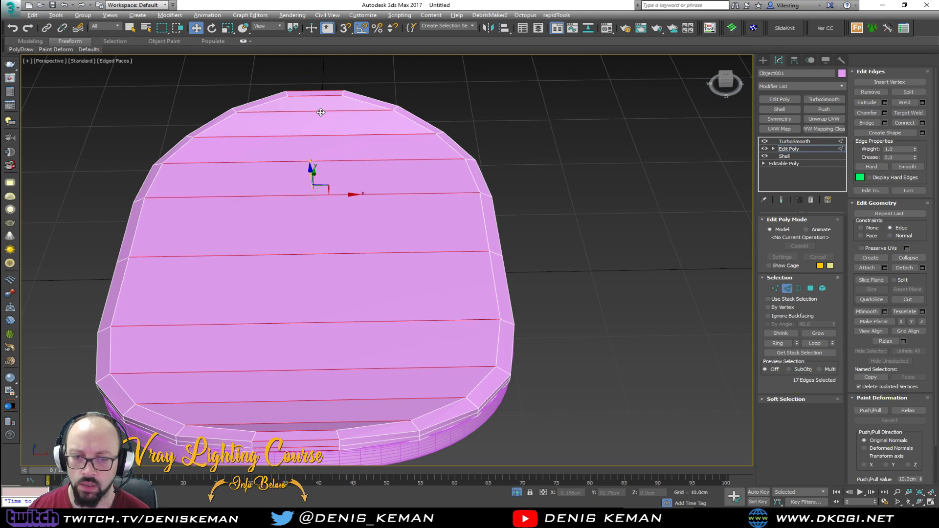
Remove the ring edges at both ends of the cushion from the selection, keeping only the inner crosswise top edges.
{"action": "key", "text": "F3"}
{"action": "middle_click_drag", "start_coordinate": [316, 75], "coordinate": [330, 186], "text": "alt"}
{"action": "left_click_drag", "start_coordinate": [321, 113], "coordinate": [321, 115], "text": "alt"}
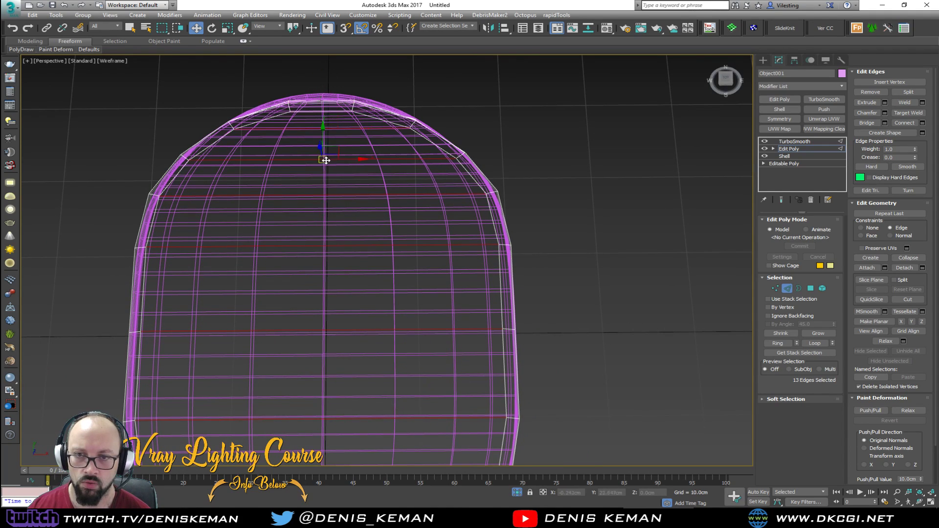
{"action": "scroll", "coordinate": [322, 117], "scroll_direction": "down", "scroll_amount": 5}
{"action": "middle_click_drag", "start_coordinate": [333, 350], "coordinate": [354, 285]}
{"action": "left_click_drag", "start_coordinate": [331, 228], "coordinate": [324, 224], "text": "alt"}
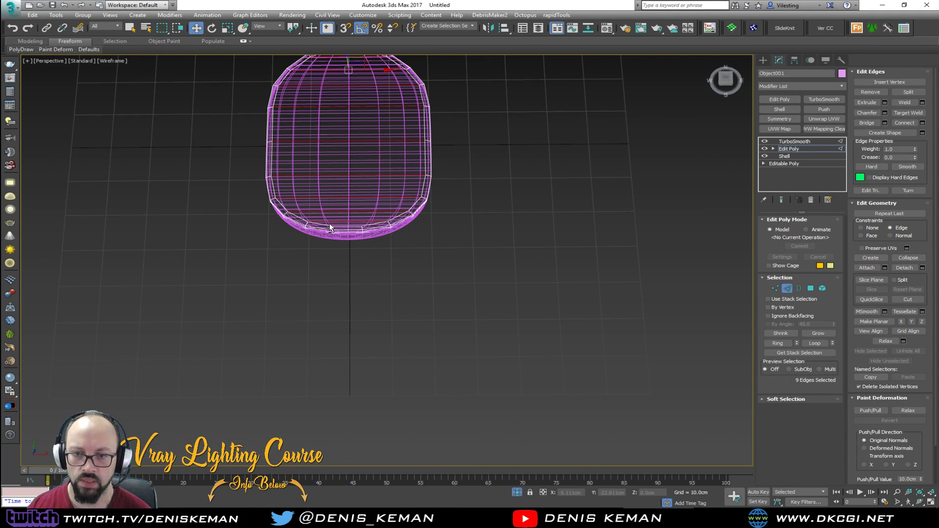
{"action": "key", "text": "F3"}
{"action": "scroll", "coordinate": [343, 204], "scroll_direction": "up", "scroll_amount": 6}
{"action": "middle_click_drag", "start_coordinate": [359, 242], "coordinate": [359, 264], "text": "alt"}
{"action": "scroll", "coordinate": [352, 231], "scroll_direction": "down", "scroll_amount": 2}
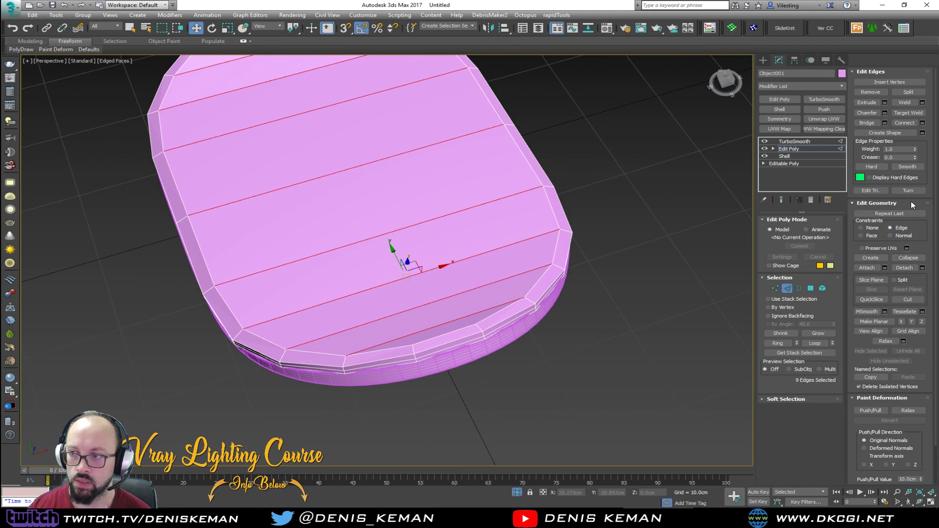
Connect the selected crosswise edges with 2 segments along the cushion's length.
{"action": "left_click", "coordinate": [922, 122]}
{"action": "left_click_drag", "start_coordinate": [586, 253], "coordinate": [584, 244]}
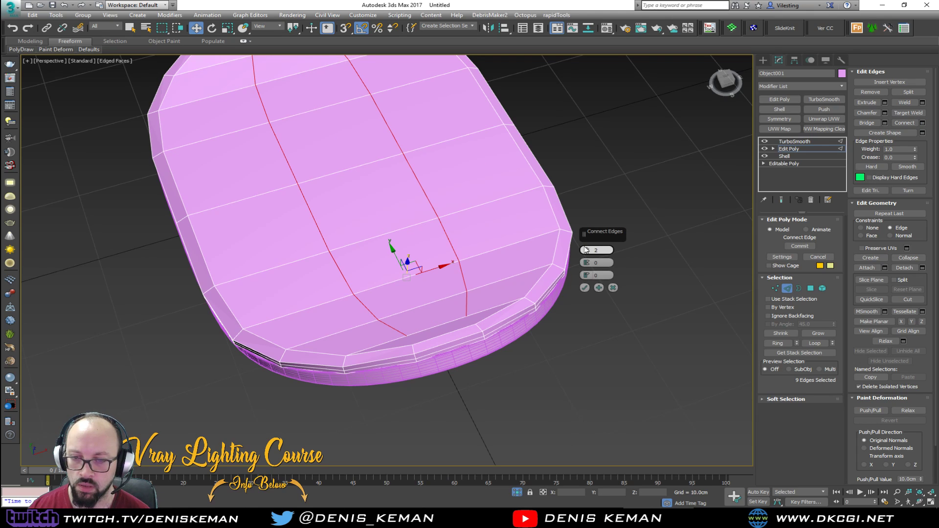
{"action": "left_click", "coordinate": [584, 288]}
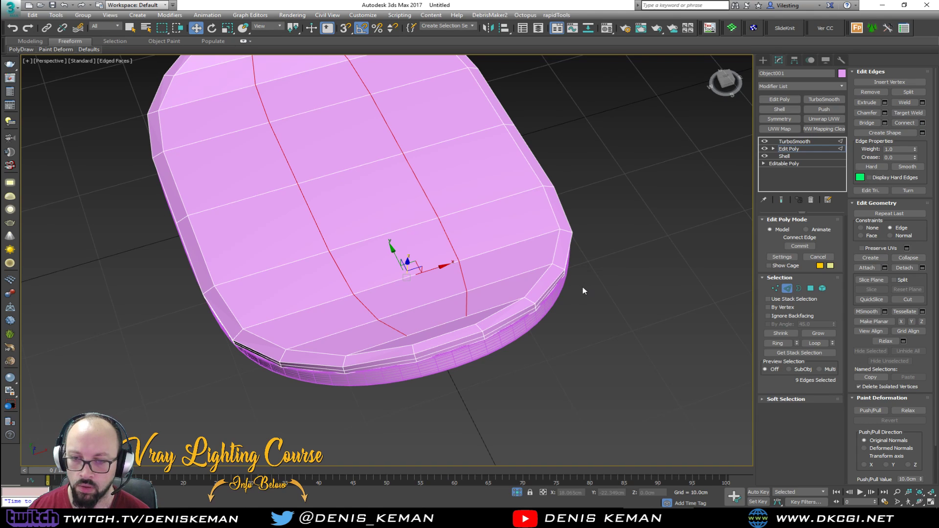
Target-weld the two end vertices of the new lengthwise edges to the adjacent rim vertices at one end of the cushion.
{"action": "key", "text": "1"}
{"action": "scroll", "coordinate": [410, 341], "scroll_direction": "up", "scroll_amount": 5}
{"action": "left_click", "coordinate": [409, 329]}
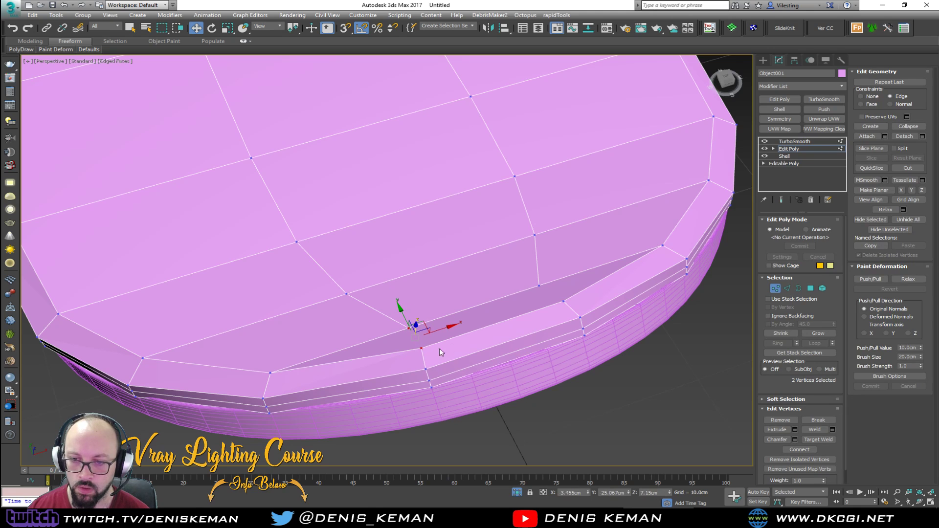
{"action": "left_click", "coordinate": [537, 285]}
{"action": "left_click", "coordinate": [562, 300], "text": "ctrl"}
{"action": "middle_click_drag", "start_coordinate": [562, 300], "coordinate": [571, 327], "text": "alt"}
{"action": "left_click", "coordinate": [571, 328]}
{"action": "left_click", "coordinate": [823, 439]}
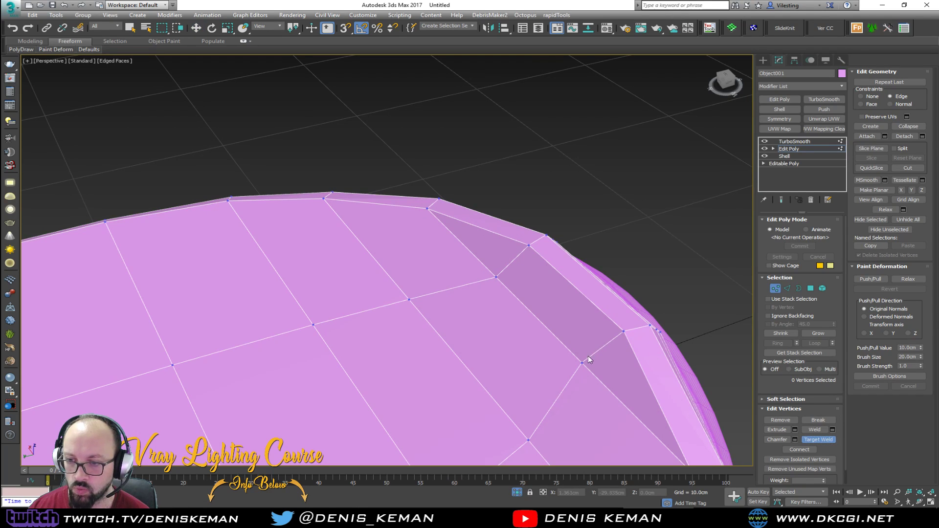
{"action": "left_click", "coordinate": [623, 332]}
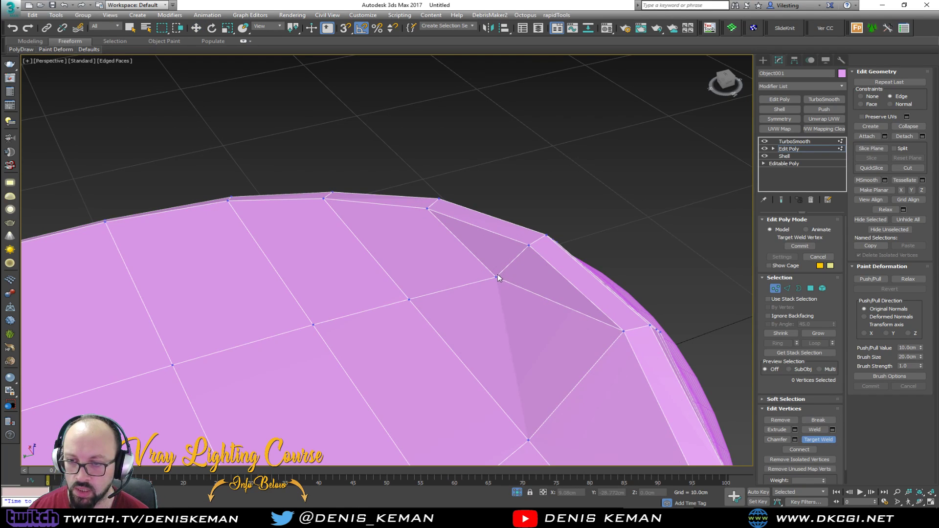
{"action": "left_click", "coordinate": [530, 245]}
{"action": "right_click", "coordinate": [435, 295]}
Target-weld the two remaining end vertices of the lengthwise edges to the rim vertices at the cushion's opposite end.
{"action": "scroll", "coordinate": [436, 294], "scroll_direction": "down", "scroll_amount": 4}
{"action": "middle_click_drag", "start_coordinate": [436, 294], "coordinate": [680, 215]}
{"action": "middle_click_drag", "start_coordinate": [537, 275], "coordinate": [462, 281], "text": "alt"}
{"action": "left_click", "coordinate": [257, 237]}
{"action": "left_click", "coordinate": [275, 250], "text": "ctrl"}
{"action": "left_click", "coordinate": [286, 198]}
{"action": "left_click", "coordinate": [302, 212], "text": "ctrl"}
{"action": "scroll", "coordinate": [299, 229], "scroll_direction": "up", "scroll_amount": 4}
{"action": "middle_click_drag", "start_coordinate": [299, 231], "coordinate": [372, 259]}
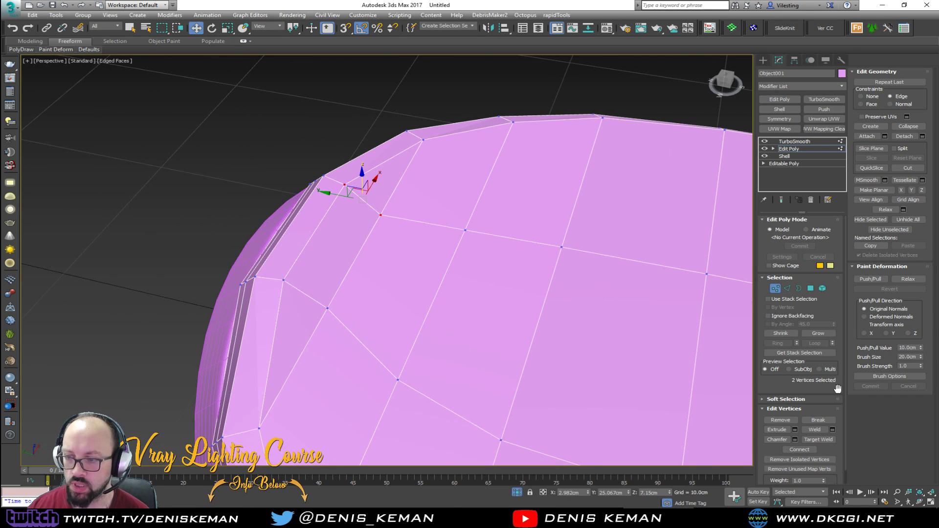
{"action": "left_click", "coordinate": [818, 440]}
{"action": "left_click", "coordinate": [284, 282]}
{"action": "left_click", "coordinate": [342, 184]}
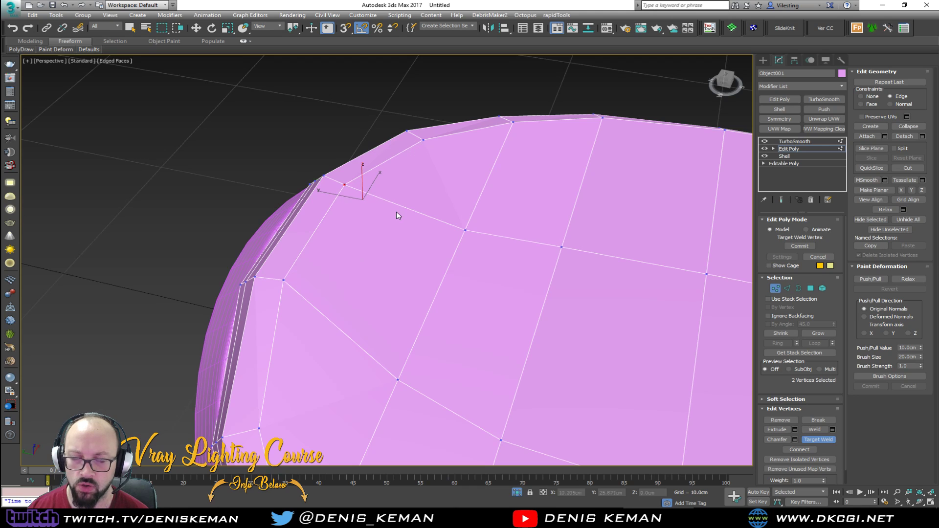
Select the six polygons of the central strip running along the cushion's top surface.
{"action": "key", "text": "w"}
{"action": "scroll", "coordinate": [382, 217], "scroll_direction": "up", "scroll_amount": 2}
{"action": "scroll", "coordinate": [382, 216], "scroll_direction": "down", "scroll_amount": 5}
{"action": "key", "text": "4"}
{"action": "left_click", "coordinate": [330, 238]}
{"action": "left_click", "coordinate": [373, 248], "text": "ctrl"}
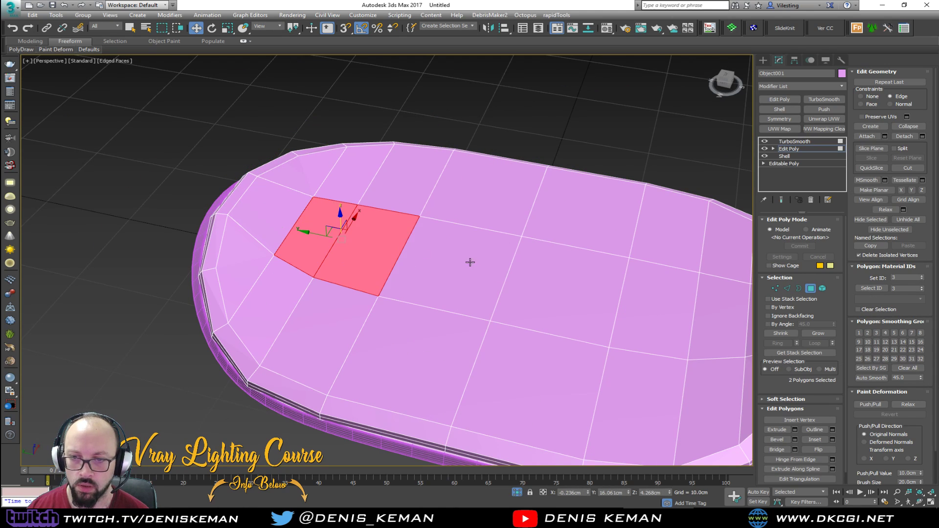
{"action": "left_click", "coordinate": [456, 262], "text": "ctrl"}
{"action": "left_click", "coordinate": [563, 287], "text": "ctrl"}
{"action": "left_click", "coordinate": [631, 303], "text": "ctrl"}
{"action": "middle_click_drag", "start_coordinate": [631, 302], "coordinate": [661, 289], "text": "alt"}
{"action": "scroll", "coordinate": [550, 287], "scroll_direction": "down", "scroll_amount": 3}
{"action": "middle_click_drag", "start_coordinate": [550, 287], "coordinate": [348, 256], "text": "alt"}
{"action": "left_click", "coordinate": [580, 263], "text": "ctrl"}
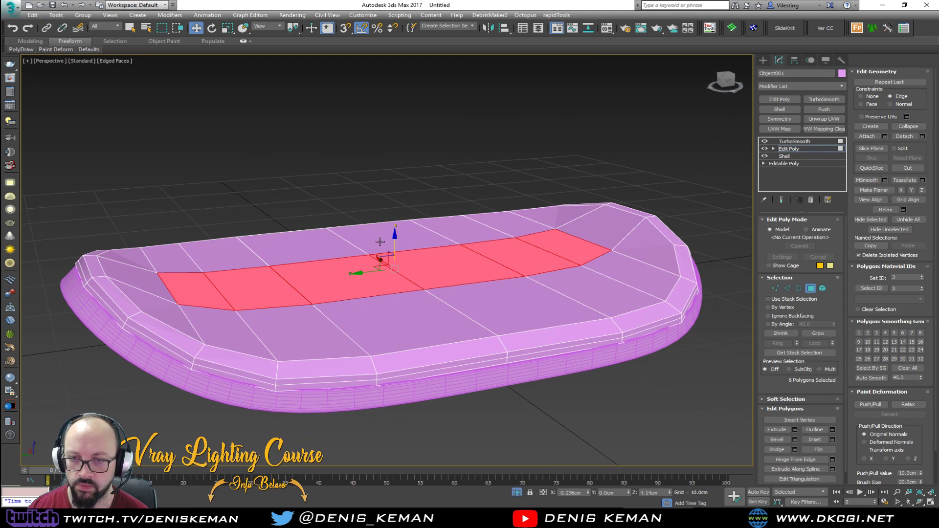
Raise the central top polygons with the constraint set to None, drop the two end polygons from the selection and show the smoothed result.
{"action": "left_click_drag", "start_coordinate": [395, 246], "coordinate": [395, 236]}
{"action": "key", "text": "ctrl+z"}
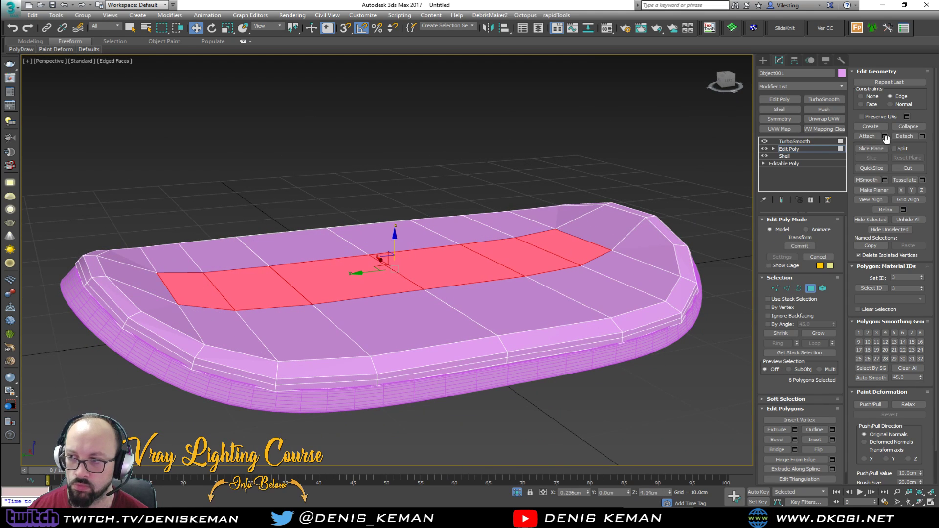
{"action": "left_click_drag", "start_coordinate": [395, 247], "coordinate": [396, 230]}
{"action": "left_click", "coordinate": [183, 272], "text": "alt"}
{"action": "left_click", "coordinate": [576, 233], "text": "alt"}
{"action": "middle_click_drag", "start_coordinate": [396, 231], "coordinate": [369, 224], "text": "alt"}
{"action": "key", "text": "ctrl+q"}
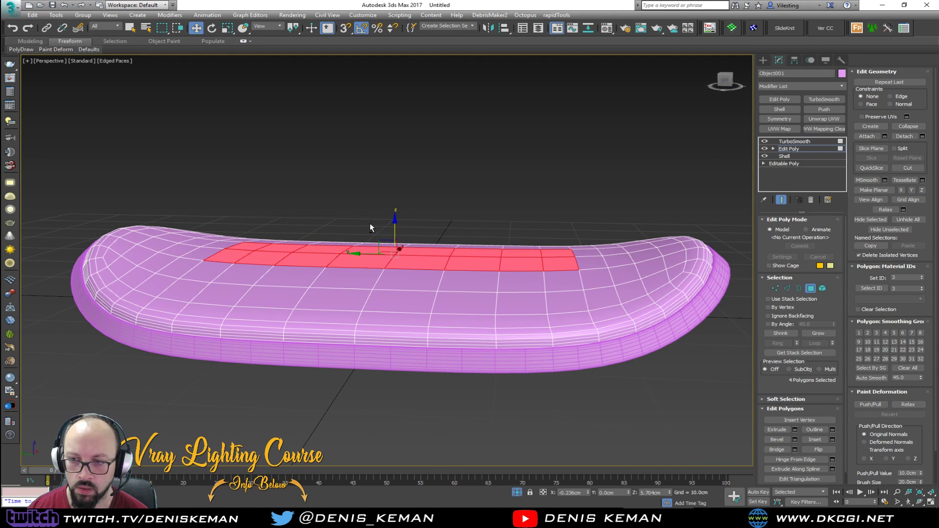
Compare the smoothed cushion without its edge overlay against the Seat_Idea reference photo of the chairs.
{"action": "left_click", "coordinate": [811, 288]}
{"action": "left_click", "coordinate": [533, 180]}
{"action": "key", "text": "F4"}
{"action": "scroll", "coordinate": [497, 264], "scroll_direction": "down", "scroll_amount": 3}
{"action": "middle_click_drag", "start_coordinate": [497, 264], "coordinate": [446, 264], "text": "alt"}
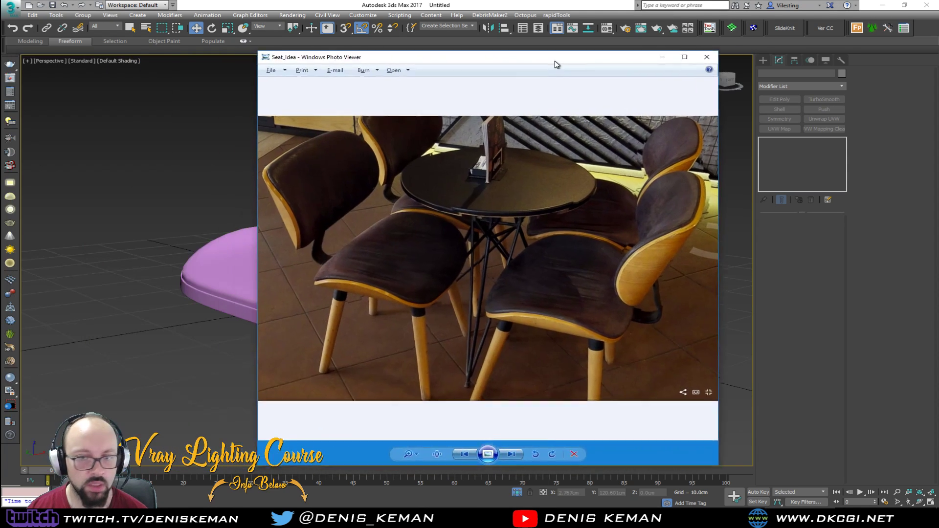
{"action": "left_click_drag", "start_coordinate": [556, 62], "coordinate": [0, 64]}
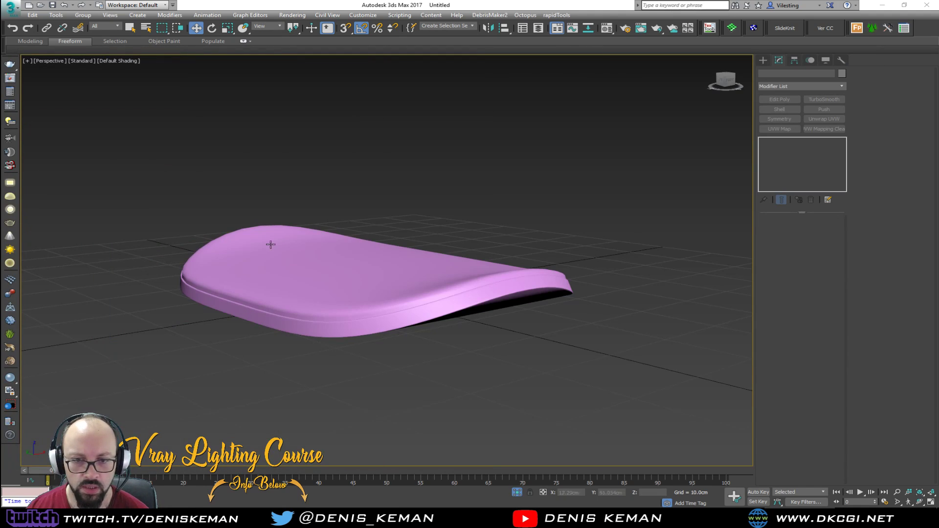
Select the seat cushion, display its edges and activate the Edit Poly modifier beneath TurboSmooth.
{"action": "scroll", "coordinate": [269, 262], "scroll_direction": "up", "scroll_amount": 5}
{"action": "left_click", "coordinate": [264, 279]}
{"action": "middle_click_drag", "start_coordinate": [265, 280], "coordinate": [299, 305], "text": "alt"}
{"action": "middle_click_drag", "start_coordinate": [298, 304], "coordinate": [366, 301]}
{"action": "key", "text": "F4"}
{"action": "left_click", "coordinate": [802, 149]}
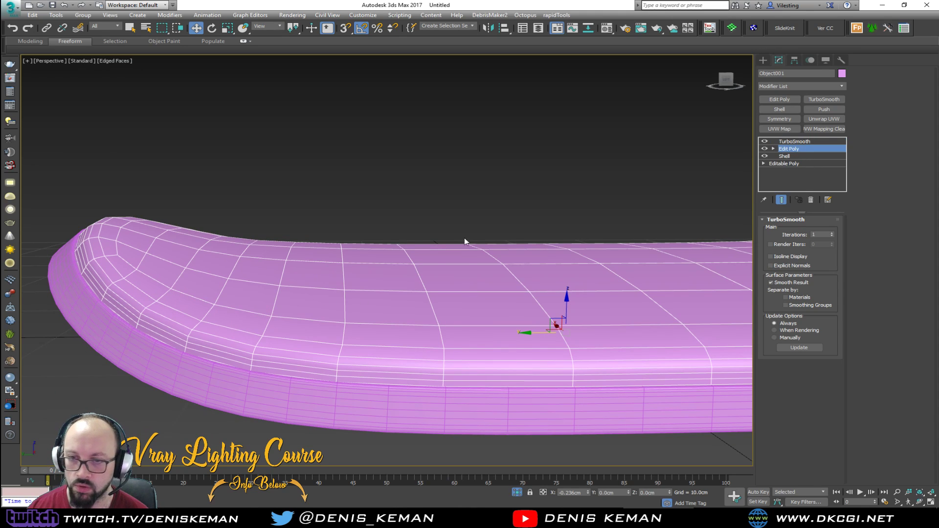
{"action": "middle_click_drag", "start_coordinate": [122, 305], "coordinate": [130, 292]}
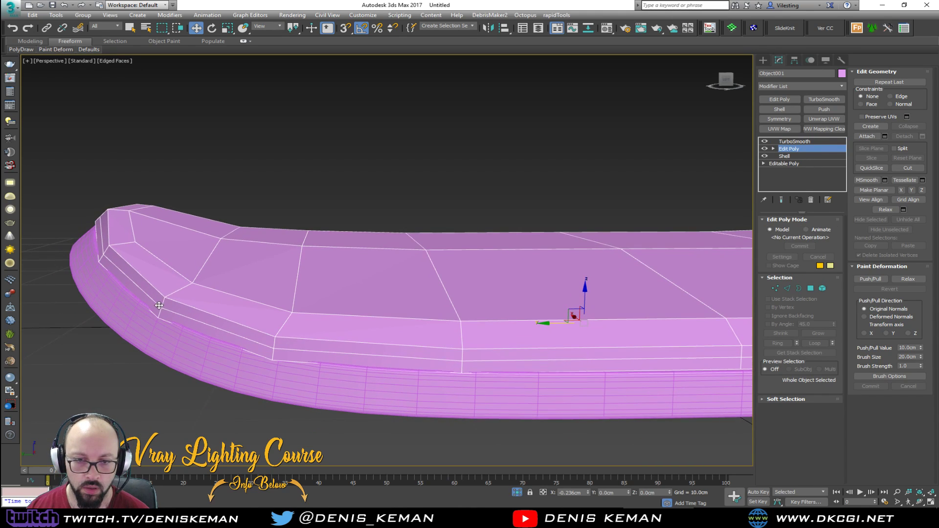
Try scaling the cushion's lower open border with the smoothed result shown, and undo the scaling.
{"action": "key", "text": "3"}
{"action": "left_click", "coordinate": [155, 314]}
{"action": "scroll", "coordinate": [387, 349], "scroll_direction": "down", "scroll_amount": 2}
{"action": "key", "text": "r"}
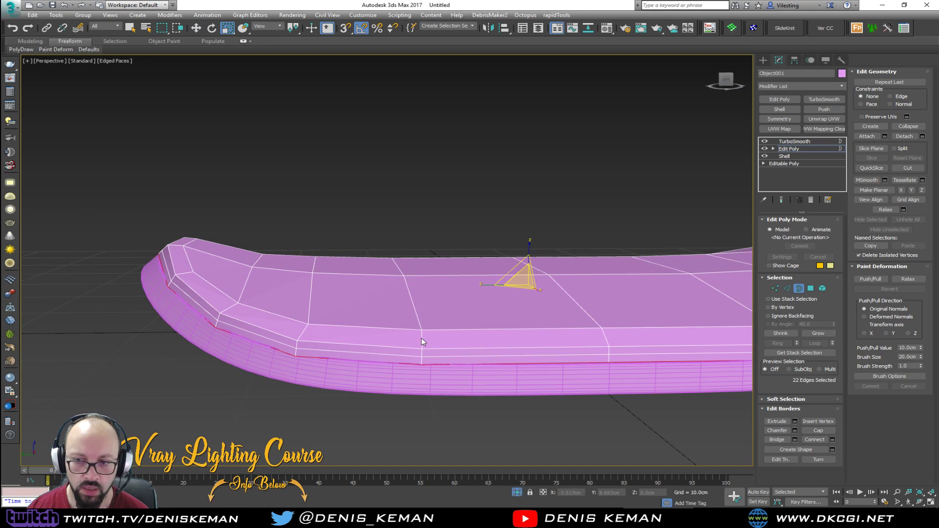
{"action": "middle_click_drag", "start_coordinate": [421, 339], "coordinate": [403, 345], "text": "alt"}
{"action": "key", "text": "ctrl+q"}
{"action": "key", "text": "ctrl+q"}
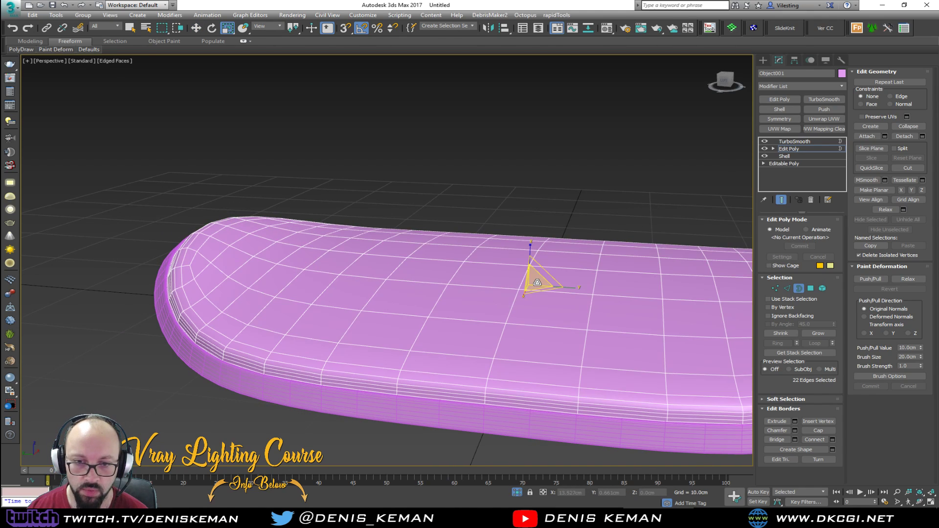
{"action": "left_click_drag", "start_coordinate": [537, 283], "coordinate": [537, 284]}
{"action": "key", "text": "ctrl+q"}
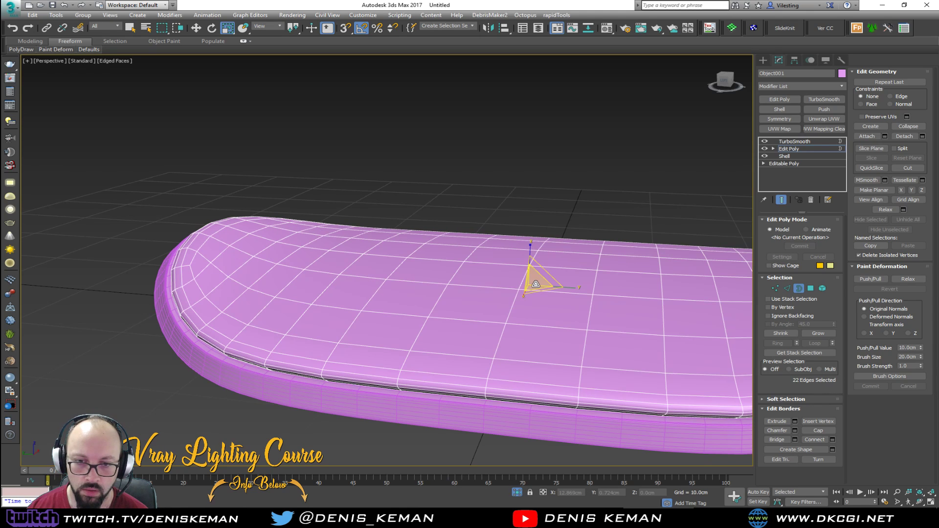
{"action": "middle_click_drag", "start_coordinate": [535, 285], "coordinate": [565, 277], "text": "alt"}
{"action": "key", "text": "ctrl+z"}
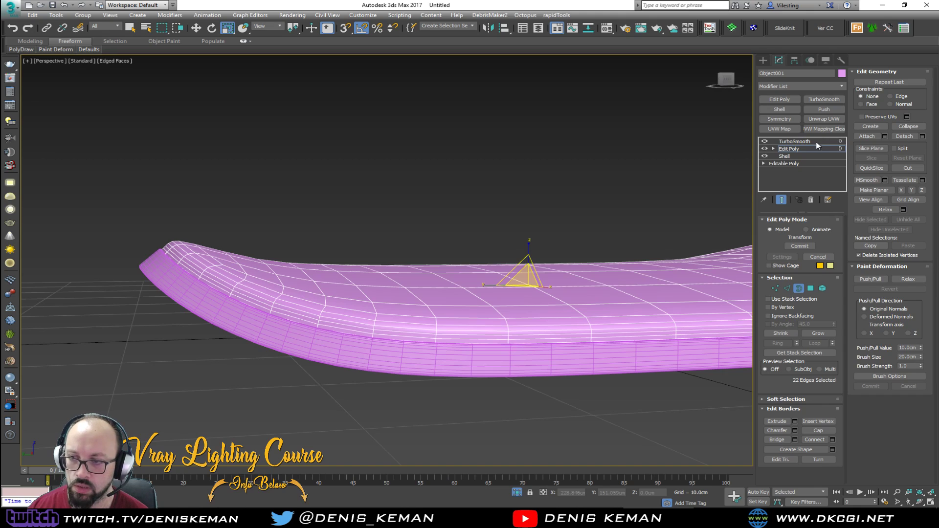
Add a Push modifier beneath TurboSmooth with a push value of -0.2 cm and compare the unwired cushion with Push off and on.
{"action": "left_click", "coordinate": [823, 109]}
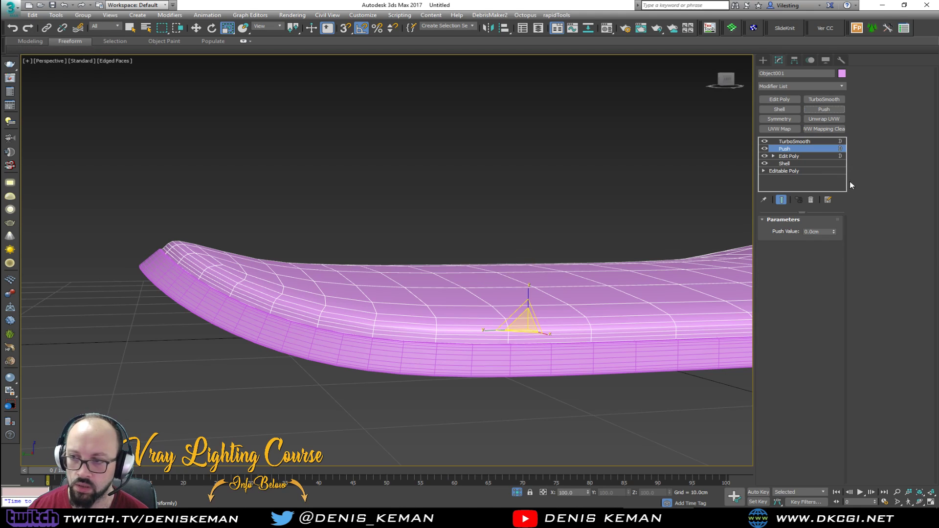
{"action": "left_click_drag", "start_coordinate": [834, 232], "coordinate": [834, 237]}
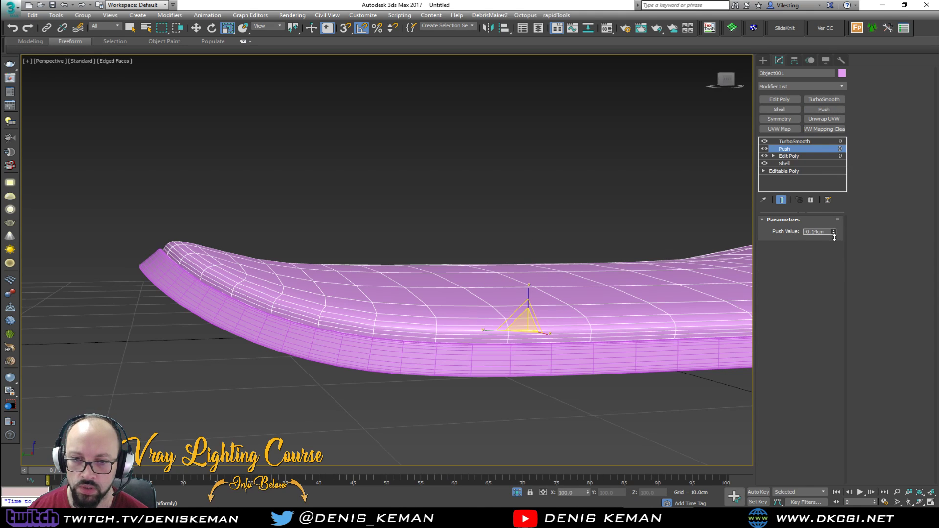
{"action": "middle_click_drag", "start_coordinate": [589, 242], "coordinate": [302, 274]}
{"action": "mouse_move", "coordinate": [407, 244]}
{"action": "middle_mouse_down", "text": "alt"}
{"action": "mouse_move", "coordinate": [398, 272]}
{"action": "mouse_move", "coordinate": [304, 313]}
{"action": "mouse_move", "coordinate": [283, 268]}
{"action": "mouse_move", "coordinate": [295, 257]}
{"action": "mouse_move", "coordinate": [401, 253]}
{"action": "mouse_move", "coordinate": [409, 263]}
{"action": "mouse_move", "coordinate": [513, 210]}
{"action": "mouse_move", "coordinate": [454, 205]}
{"action": "middle_mouse_up", "text": "alt"}
{"action": "key", "text": "F4"}
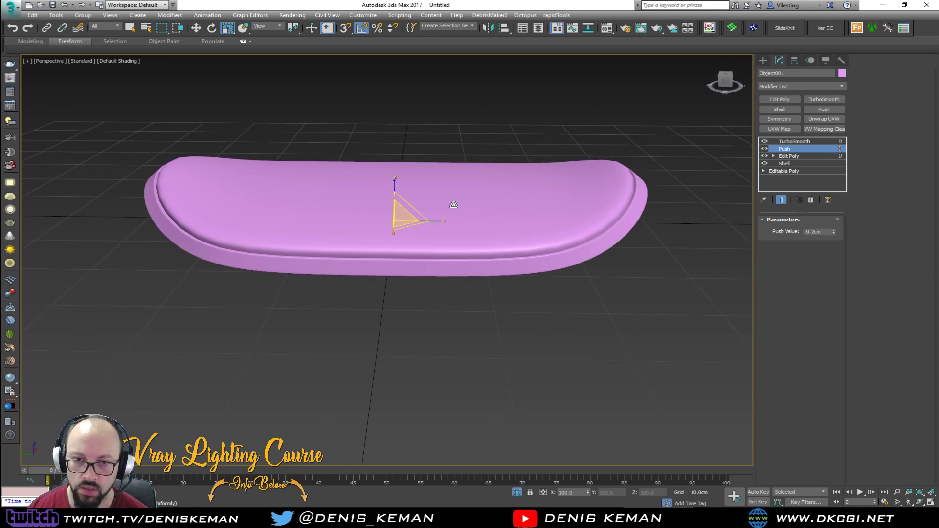
{"action": "left_click", "coordinate": [765, 150]}
{"action": "left_click", "coordinate": [765, 149]}
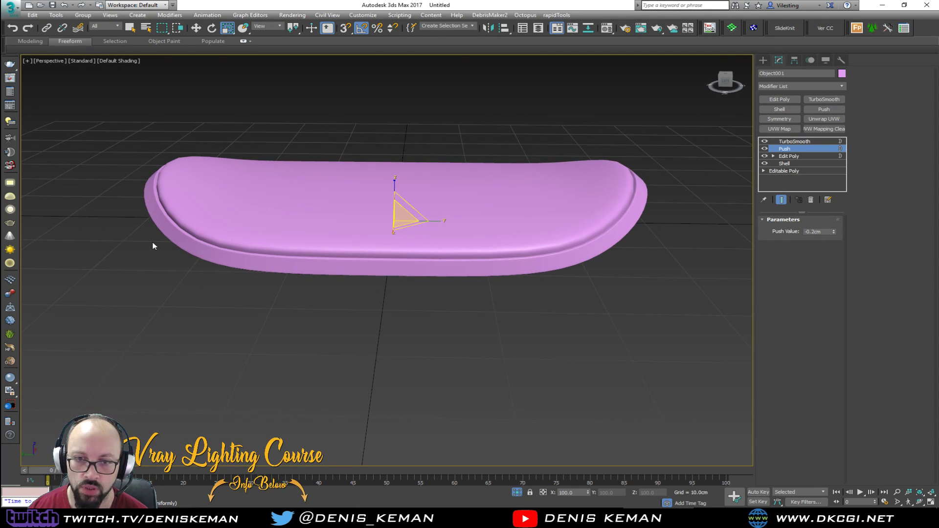
{"action": "scroll", "coordinate": [254, 238], "scroll_direction": "up", "scroll_amount": 2}
{"action": "scroll", "coordinate": [285, 232], "scroll_direction": "up", "scroll_amount": 2}
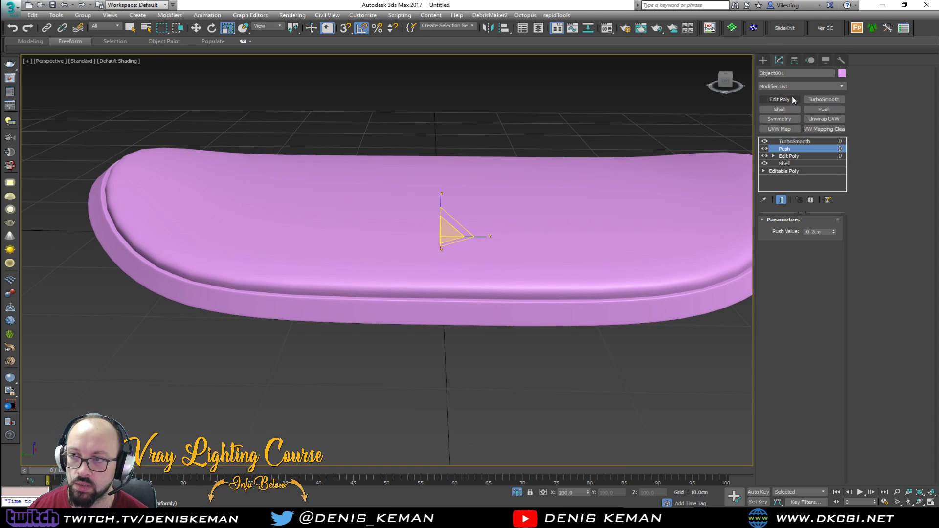
Add a new Edit Poly modifier above Push, show the edges and disable TurboSmooth to expose the cushion's base mesh.
{"action": "left_click", "coordinate": [779, 99]}
{"action": "key", "text": "F4"}
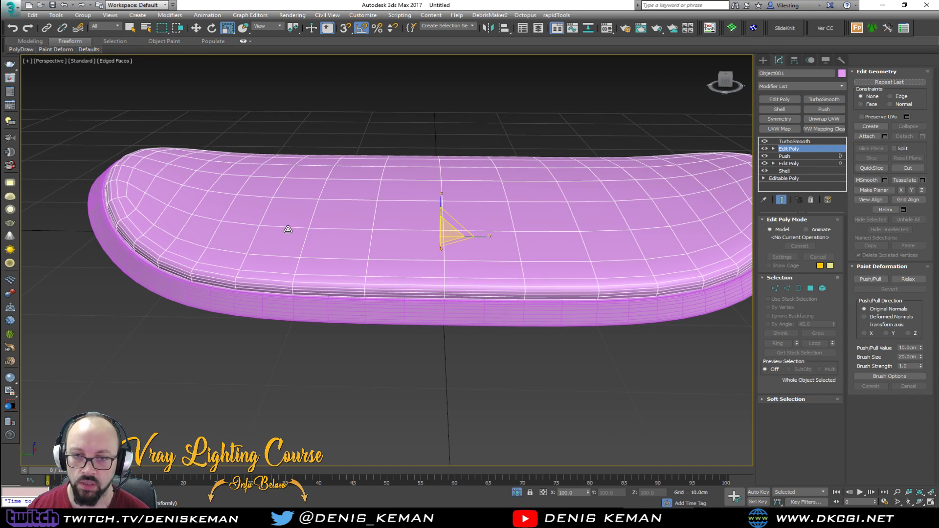
{"action": "left_click", "coordinate": [766, 142]}
{"action": "left_click", "coordinate": [766, 142]}
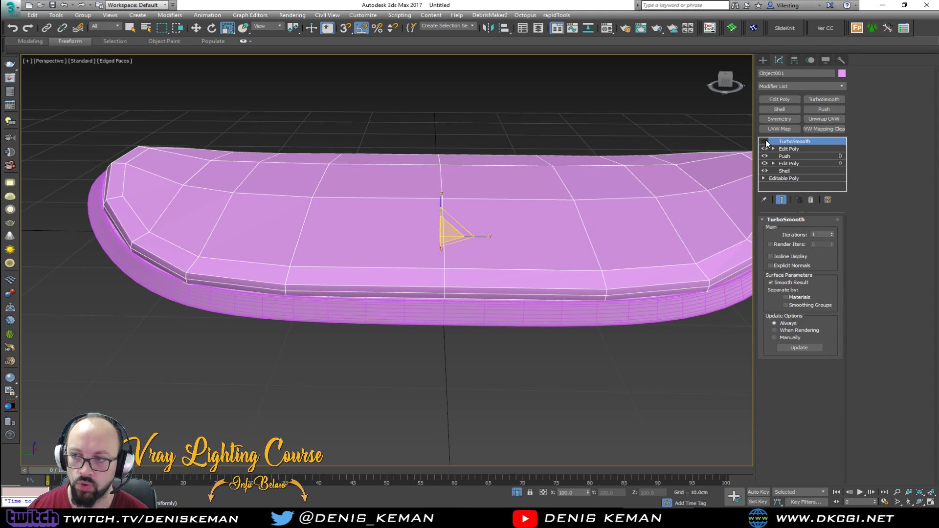
{"action": "left_click", "coordinate": [784, 148]}
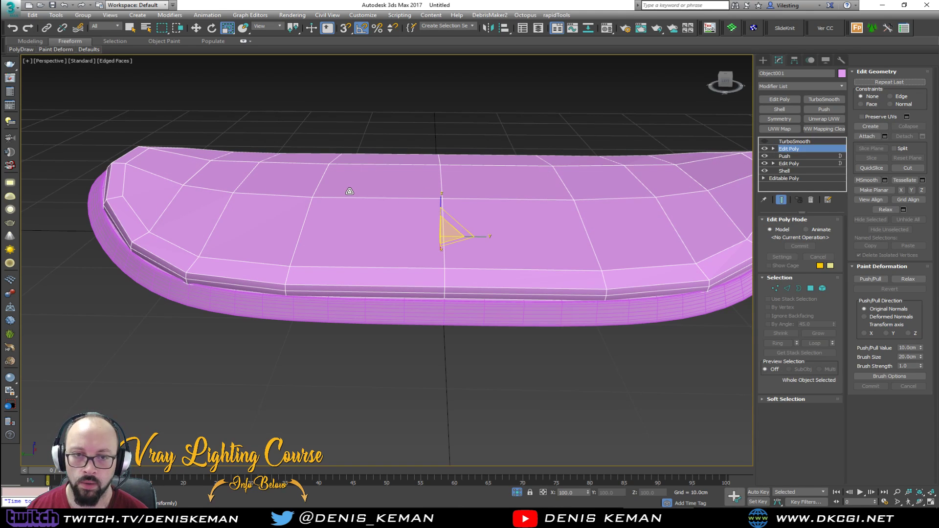
Grow the central top polygon selection twice and add the three remaining outer polygons at each end of the cushion.
{"action": "key", "text": "4"}
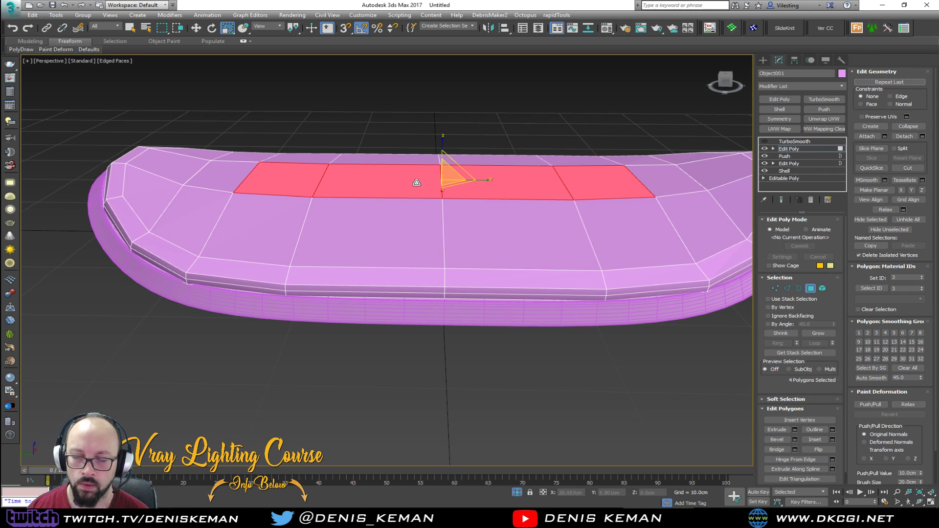
{"action": "left_click", "coordinate": [819, 334]}
{"action": "left_click", "coordinate": [820, 334]}
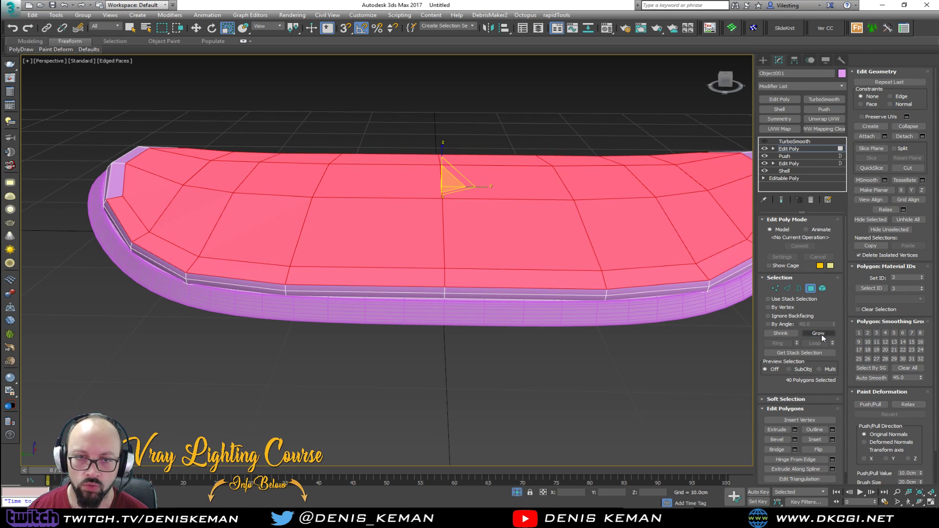
{"action": "middle_click_drag", "start_coordinate": [562, 239], "coordinate": [407, 274]}
{"action": "middle_click_drag", "start_coordinate": [514, 226], "coordinate": [547, 264], "text": "alt"}
{"action": "left_click", "coordinate": [596, 277], "text": "ctrl"}
{"action": "left_click", "coordinate": [601, 254], "text": "ctrl"}
{"action": "left_click", "coordinate": [592, 189], "text": "ctrl"}
{"action": "middle_click_drag", "start_coordinate": [334, 188], "coordinate": [585, 171]}
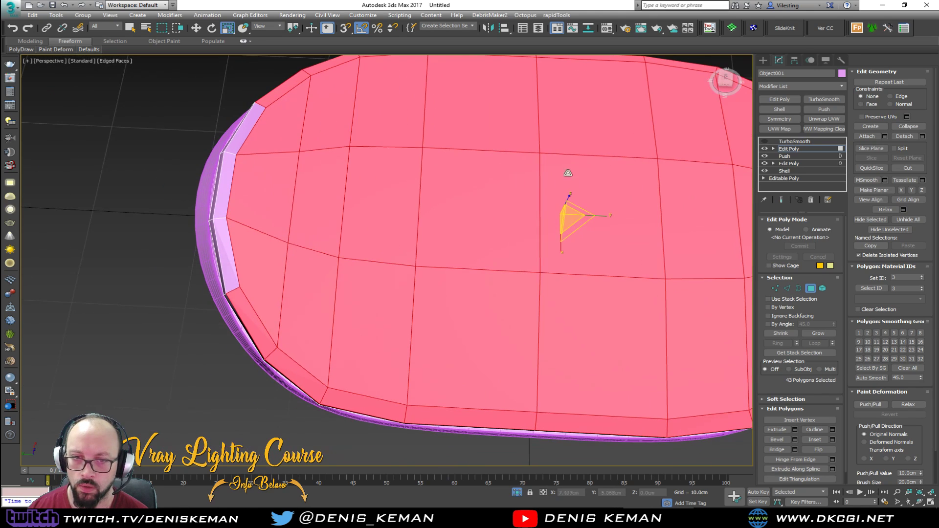
{"action": "left_click", "coordinate": [224, 266], "text": "ctrl"}
{"action": "left_click", "coordinate": [226, 200], "text": "ctrl"}
{"action": "left_click", "coordinate": [244, 138], "text": "ctrl"}
Raise the selected top polygons slightly to thicken the cushion, re-enable TurboSmooth and leave polygon editing.
{"action": "middle_click_drag", "start_coordinate": [244, 138], "coordinate": [307, 197], "text": "alt"}
{"action": "scroll", "coordinate": [382, 251], "scroll_direction": "up", "scroll_amount": 3}
{"action": "key", "text": "w"}
{"action": "left_click_drag", "start_coordinate": [428, 235], "coordinate": [429, 224]}
{"action": "key", "text": "z"}
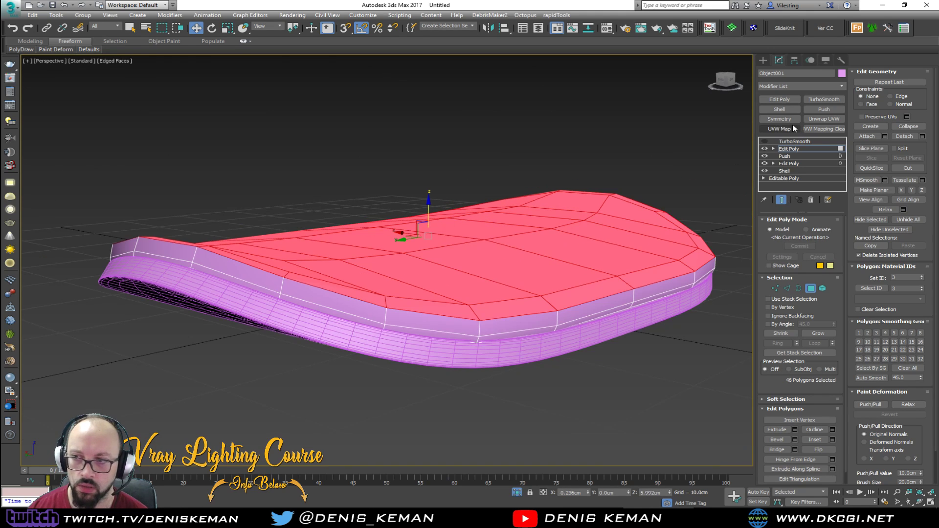
{"action": "left_click", "coordinate": [764, 142]}
{"action": "middle_click_drag", "start_coordinate": [430, 156], "coordinate": [463, 219], "text": "alt"}
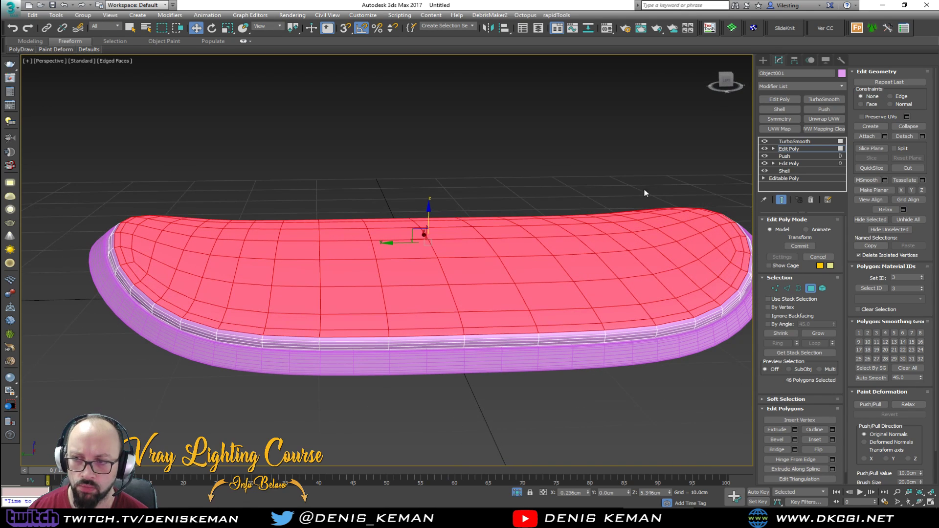
{"action": "left_click", "coordinate": [810, 288]}
{"action": "left_click", "coordinate": [553, 168]}
Inspect the smoothed cushion's rounded rim and top surface with the edge overlay off and on.
{"action": "key", "text": "F4"}
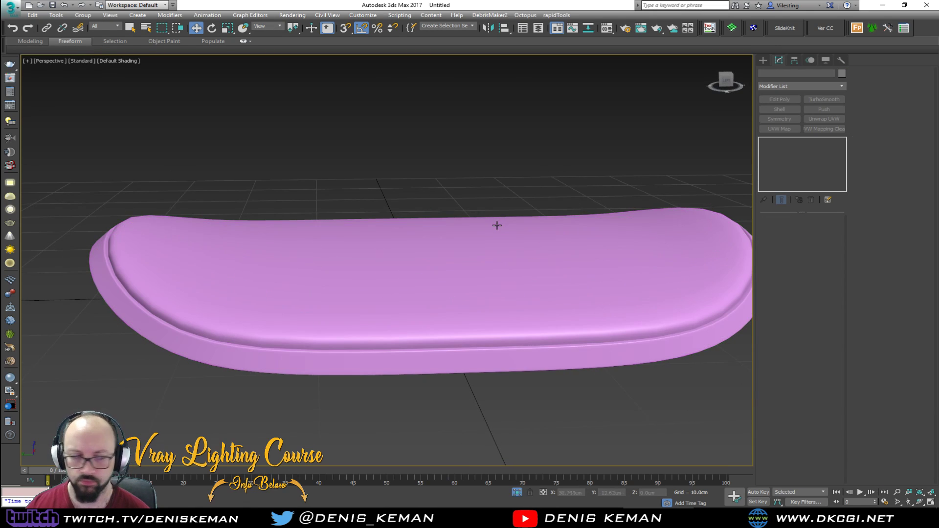
{"action": "middle_click_drag", "start_coordinate": [497, 224], "coordinate": [468, 229], "text": "alt"}
{"action": "left_click", "coordinate": [423, 290]}
{"action": "key", "text": "F4"}
{"action": "middle_click_drag", "start_coordinate": [424, 291], "coordinate": [430, 311], "text": "alt"}
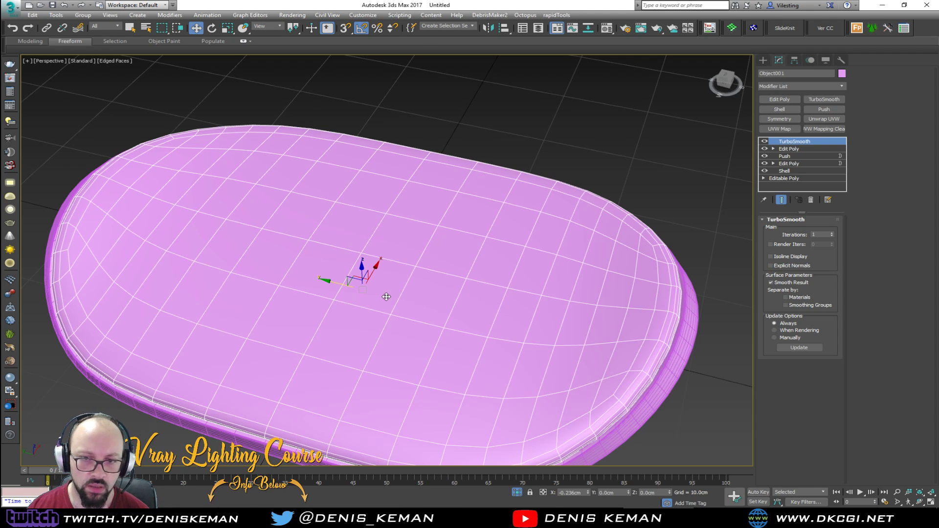
{"action": "middle_click_drag", "start_coordinate": [388, 298], "coordinate": [422, 261], "text": "alt"}
Examine the chair seat up close in the Seat_Idea photo, move the photo aside and compare the smoothed cushion from several angles.
{"action": "left_click", "coordinate": [220, 138]}
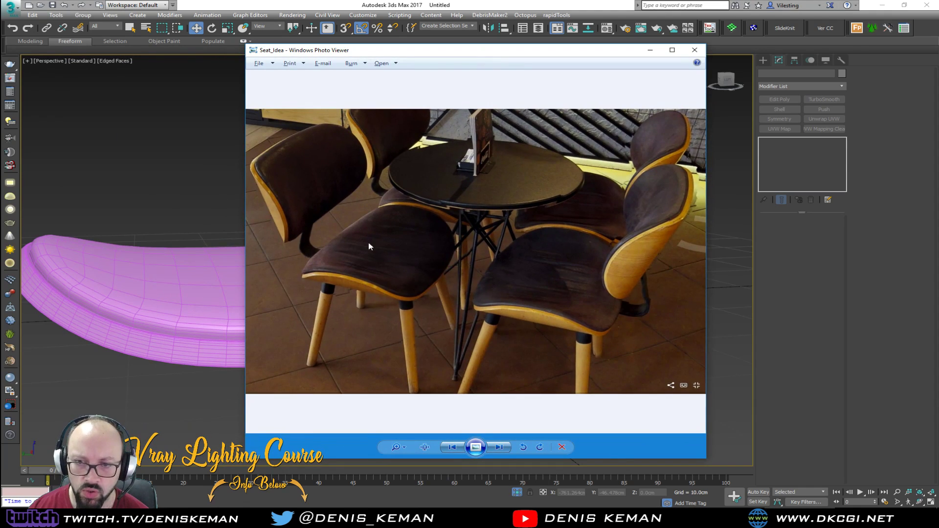
{"action": "scroll", "coordinate": [378, 245], "scroll_direction": "up", "scroll_amount": 3}
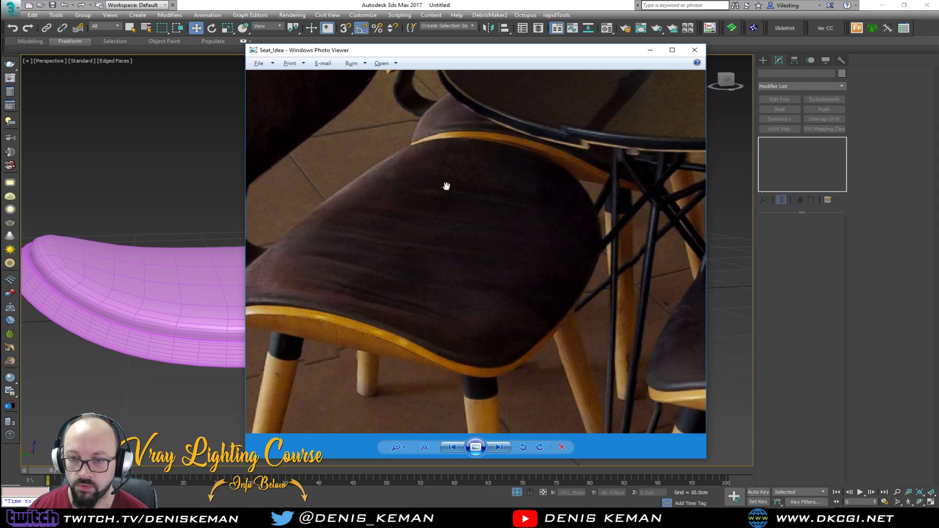
{"action": "left_click_drag", "start_coordinate": [507, 52], "coordinate": [938, 69]}
{"action": "scroll", "coordinate": [304, 245], "scroll_direction": "up", "scroll_amount": 2}
{"action": "scroll", "coordinate": [341, 266], "scroll_direction": "down", "scroll_amount": 5}
{"action": "left_click", "coordinate": [384, 301]}
{"action": "key", "text": "F4"}
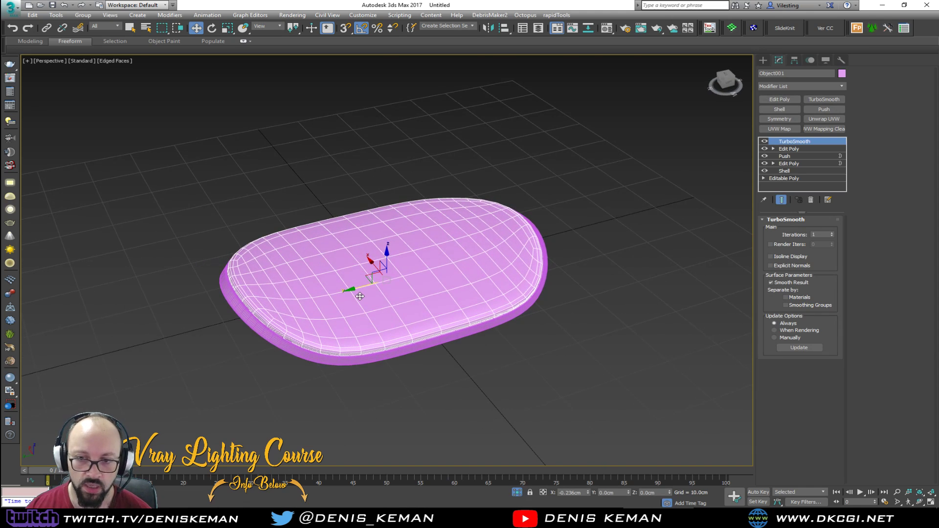
{"action": "scroll", "coordinate": [361, 297], "scroll_direction": "up", "scroll_amount": 4}
{"action": "scroll", "coordinate": [360, 297], "scroll_direction": "down", "scroll_amount": 4}
{"action": "key", "text": "F4"}
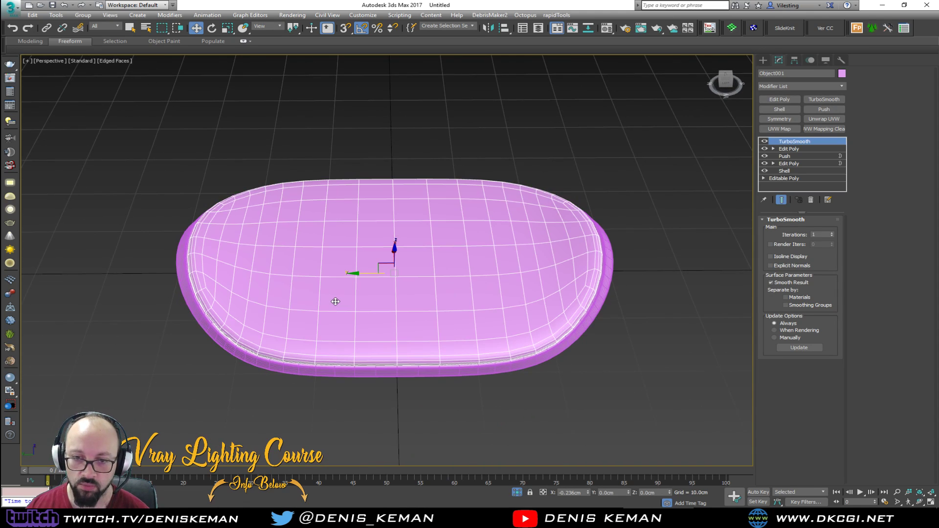
Save the scene as Low_Chair_01.max.
{"action": "left_click", "coordinate": [12, 9]}
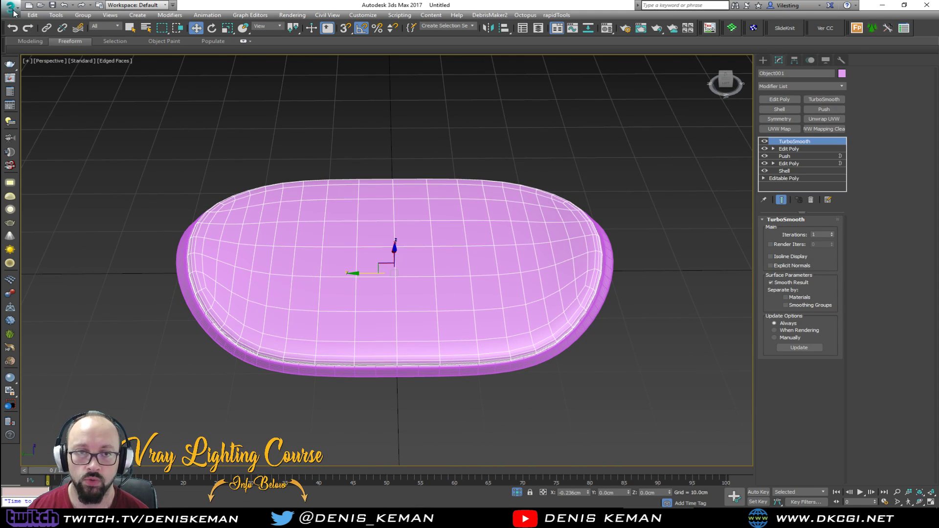
{"action": "left_click", "coordinate": [33, 90]}
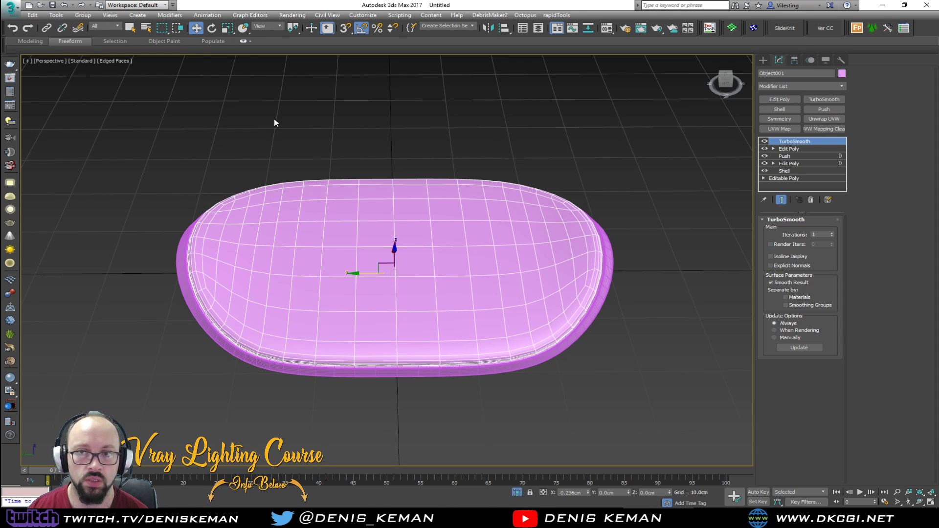
{"action": "scroll", "coordinate": [289, 142], "scroll_direction": "down", "scroll_amount": 5}
{"action": "left_click", "coordinate": [12, 8]}
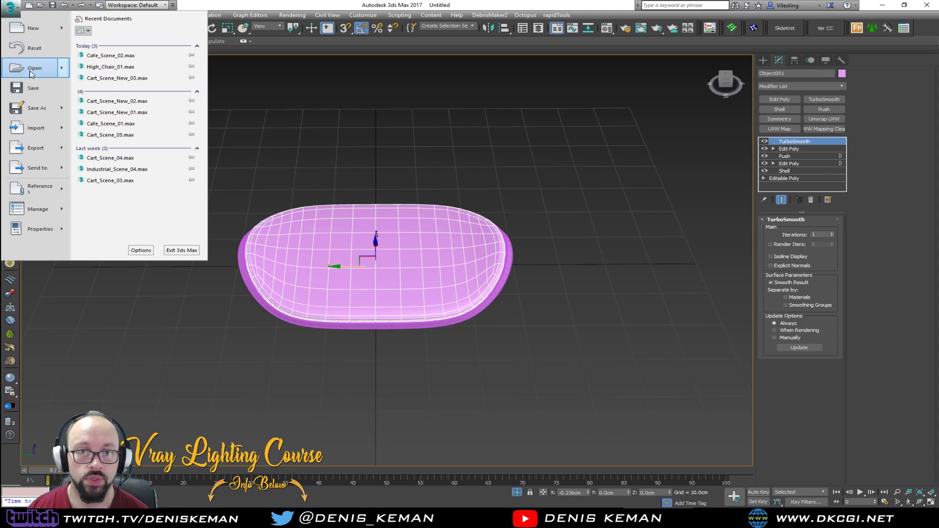
{"action": "left_click", "coordinate": [39, 110]}
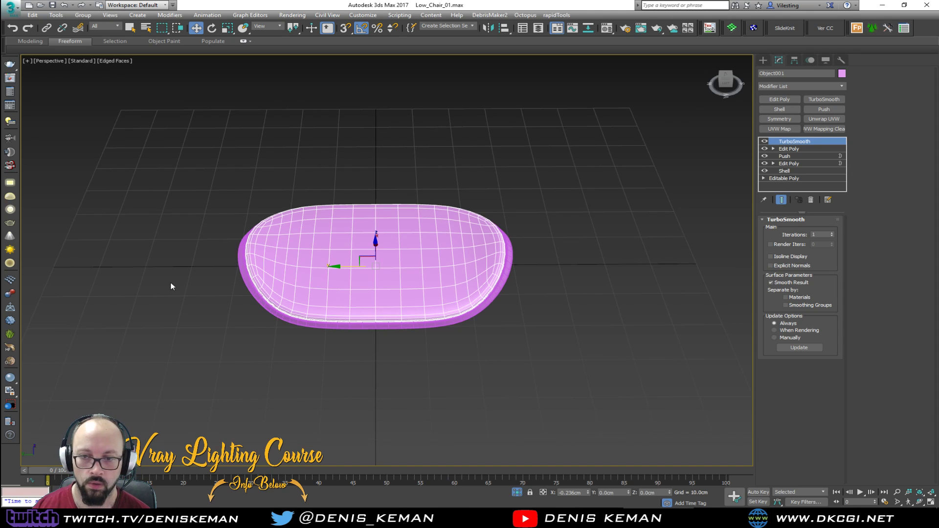
Turn off the end-result display, add another Edit Poly modifier beneath TurboSmooth and rename it Wrinkles.
{"action": "scroll", "coordinate": [358, 263], "scroll_direction": "up", "scroll_amount": 3}
{"action": "mouse_move", "coordinate": [343, 265]}
{"action": "middle_mouse_down", "text": "alt"}
{"action": "mouse_move", "coordinate": [323, 266]}
{"action": "mouse_move", "coordinate": [350, 254]}
{"action": "middle_mouse_up", "text": "alt"}
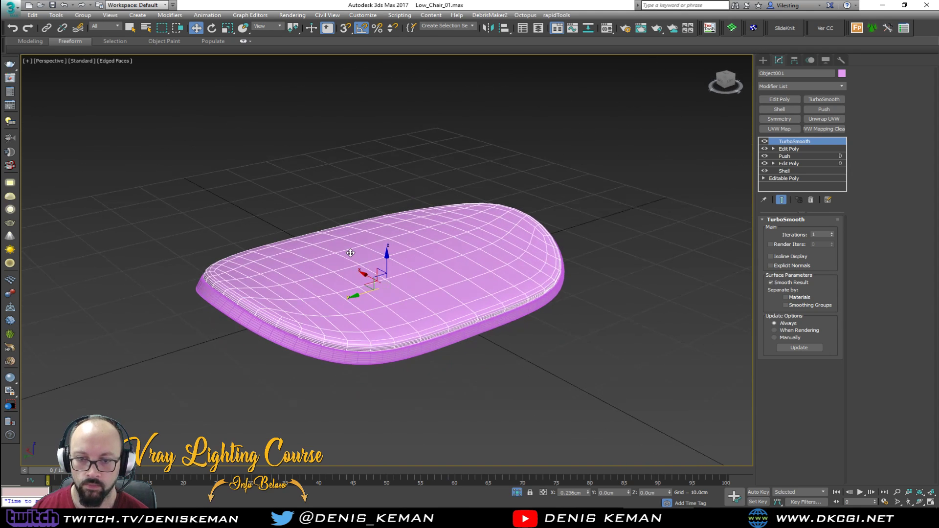
{"action": "scroll", "coordinate": [351, 253], "scroll_direction": "up", "scroll_amount": 4}
{"action": "left_click", "coordinate": [789, 149]}
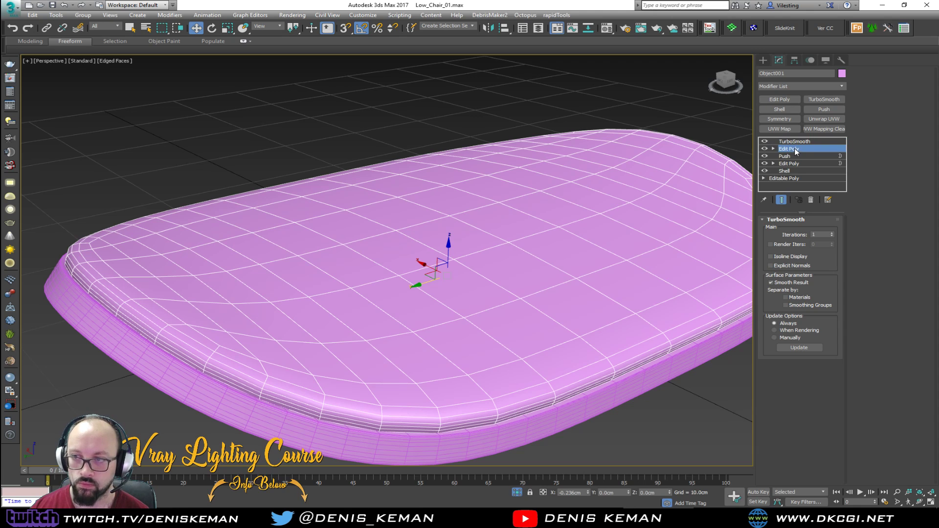
{"action": "left_click", "coordinate": [781, 200]}
{"action": "scroll", "coordinate": [421, 240], "scroll_direction": "up", "scroll_amount": 3}
{"action": "middle_click_drag", "start_coordinate": [421, 239], "coordinate": [413, 268], "text": "alt"}
{"action": "scroll", "coordinate": [414, 269], "scroll_direction": "up", "scroll_amount": 2}
{"action": "left_click", "coordinate": [779, 99]}
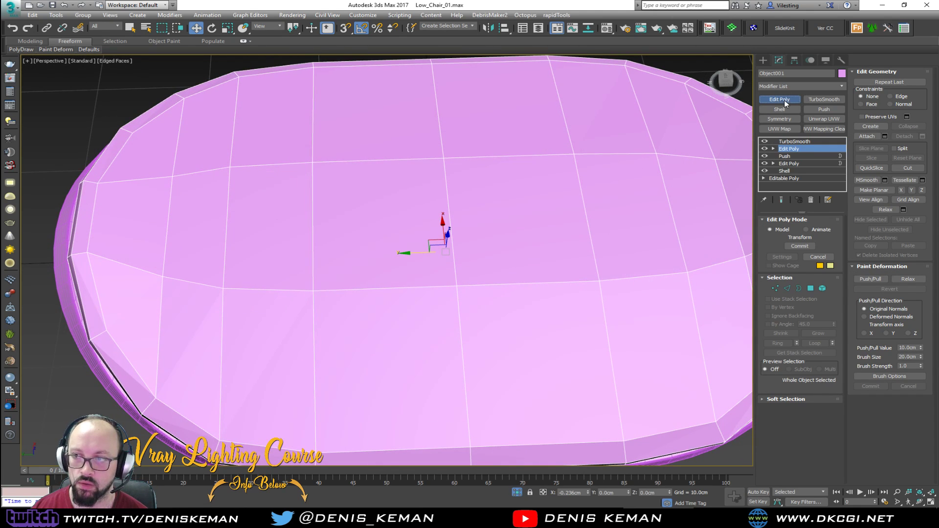
{"action": "right_click", "coordinate": [803, 149]}
{"action": "left_click", "coordinate": [830, 156]}
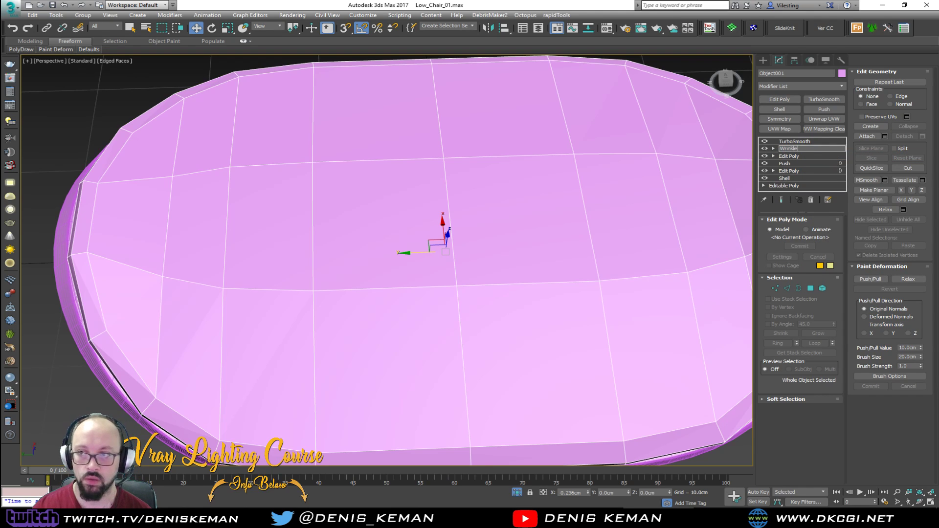
{"action": "middle_click_drag", "start_coordinate": [398, 142], "coordinate": [450, 161], "text": "alt"}
{"action": "key", "text": "alt+c"}
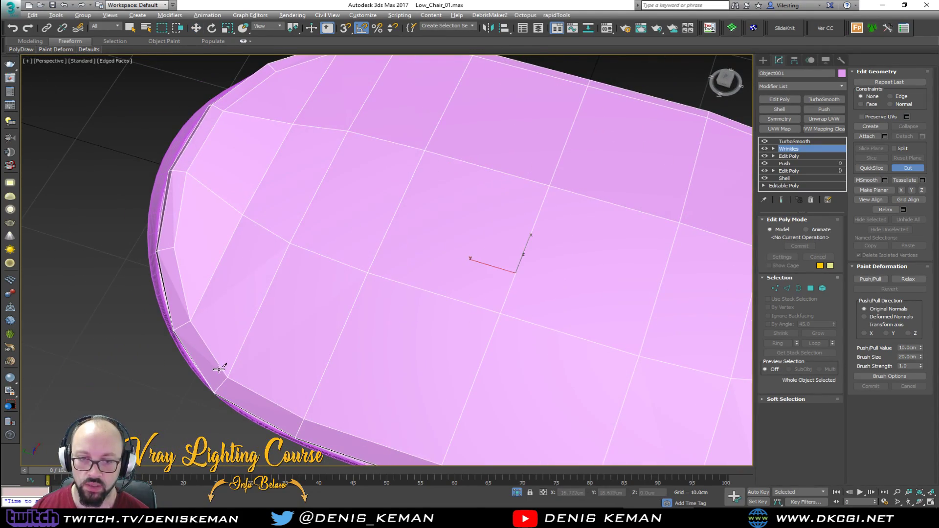
{"action": "key", "text": "1"}
{"action": "key", "text": "1"}
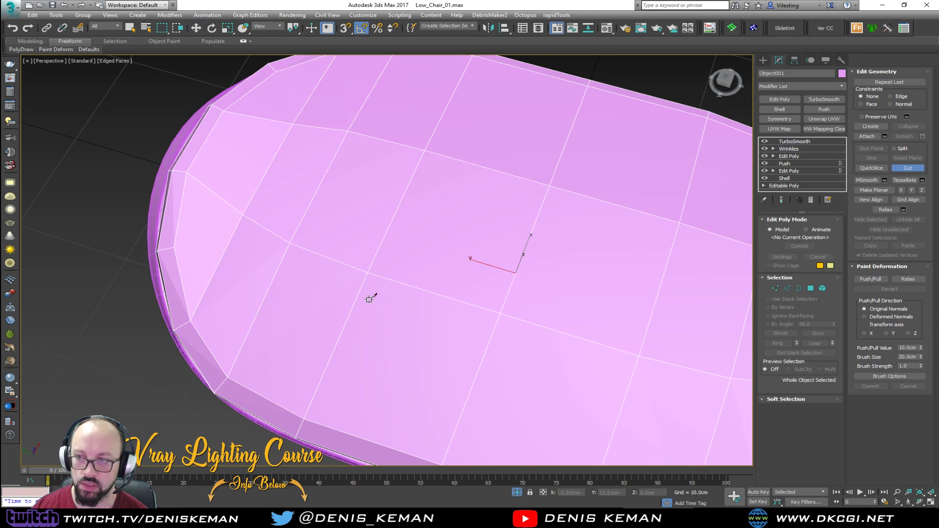
{"action": "key", "text": "w"}
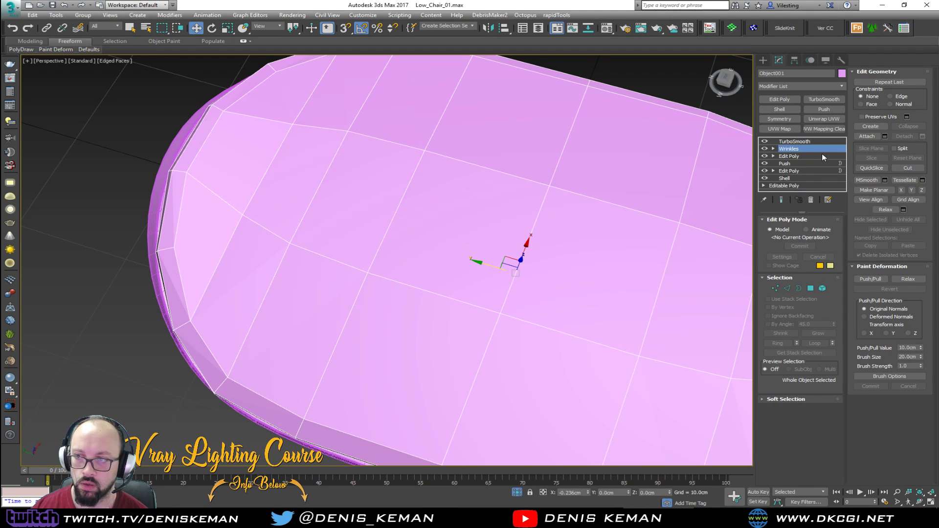
Try two TurboSmooth iterations on the cushion, compare the shaded result and return to one iteration.
{"action": "left_click", "coordinate": [814, 142]}
{"action": "scroll", "coordinate": [459, 230], "scroll_direction": "down", "scroll_amount": 5}
{"action": "key", "text": "F4"}
{"action": "mouse_move", "coordinate": [430, 224]}
{"action": "middle_mouse_down", "text": "alt"}
{"action": "mouse_move", "coordinate": [470, 184]}
{"action": "mouse_move", "coordinate": [458, 252]}
{"action": "middle_mouse_up", "text": "alt"}
{"action": "key", "text": "F4"}
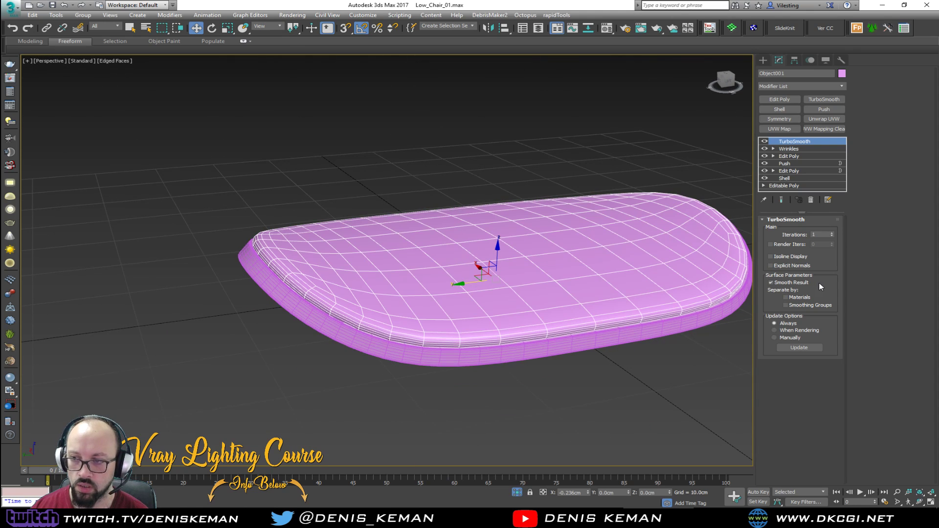
{"action": "left_click", "coordinate": [831, 233]}
{"action": "key", "text": "F4"}
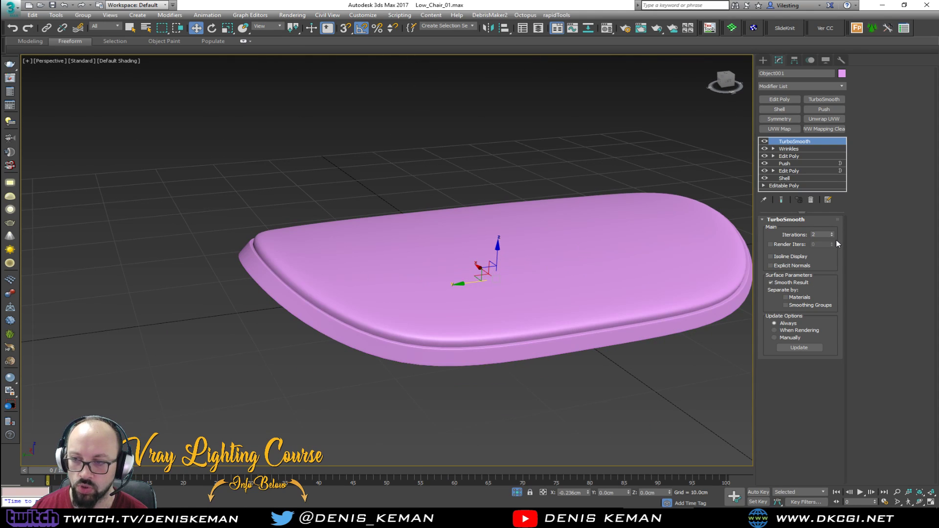
{"action": "left_click", "coordinate": [831, 236]}
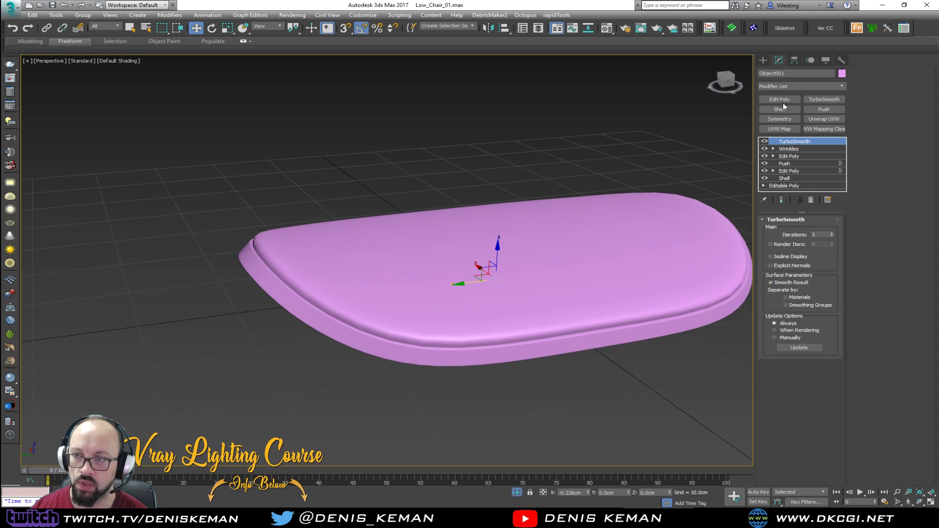
Move the Wrinkles modifier above TurboSmooth in the stack and show the edges on the cushion's top.
{"action": "left_click_drag", "start_coordinate": [789, 148], "coordinate": [802, 143]}
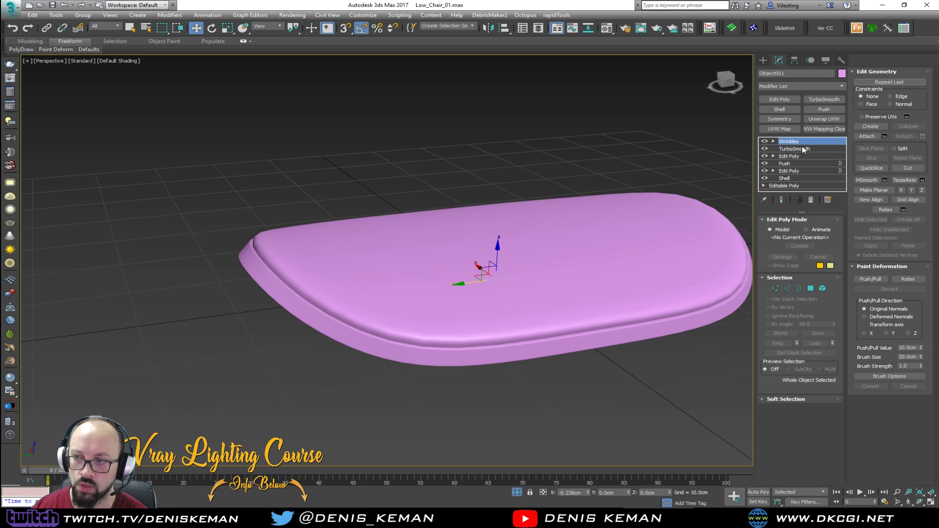
{"action": "key", "text": "F4"}
{"action": "middle_click_drag", "start_coordinate": [374, 239], "coordinate": [361, 275], "text": "alt"}
{"action": "scroll", "coordinate": [322, 293], "scroll_direction": "up", "scroll_amount": 3}
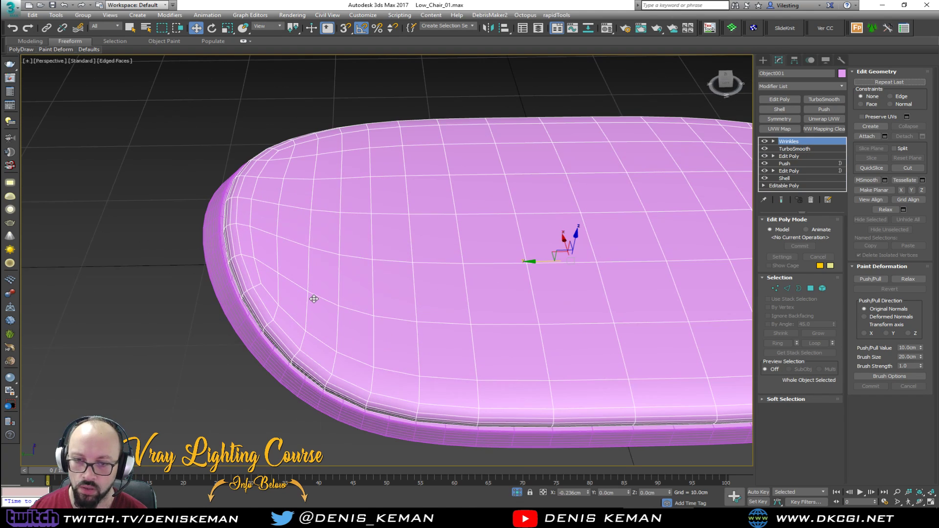
Cut two lines across the cushion's top near one end, one on each side of an existing crosswise edge loop.
{"action": "key", "text": "1"}
{"action": "key", "text": "alt+c"}
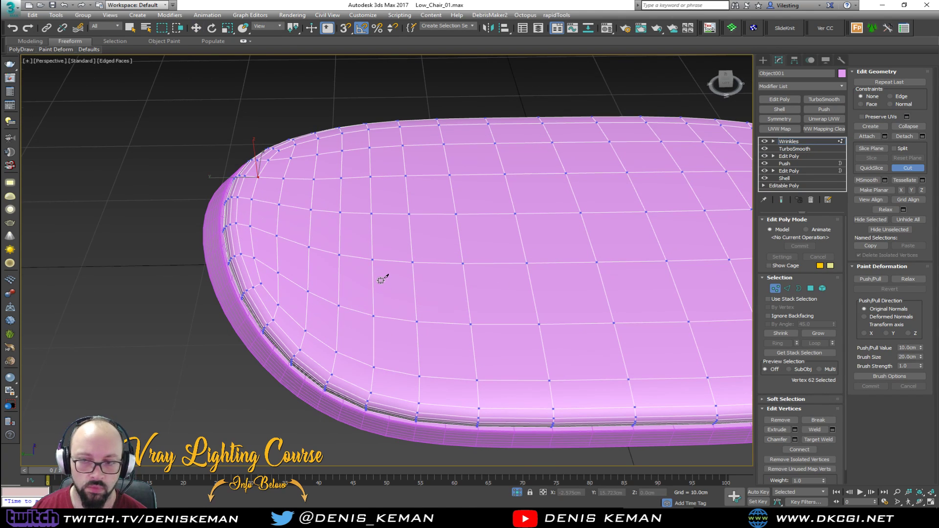
{"action": "middle_click_drag", "start_coordinate": [380, 280], "coordinate": [391, 312], "text": "alt"}
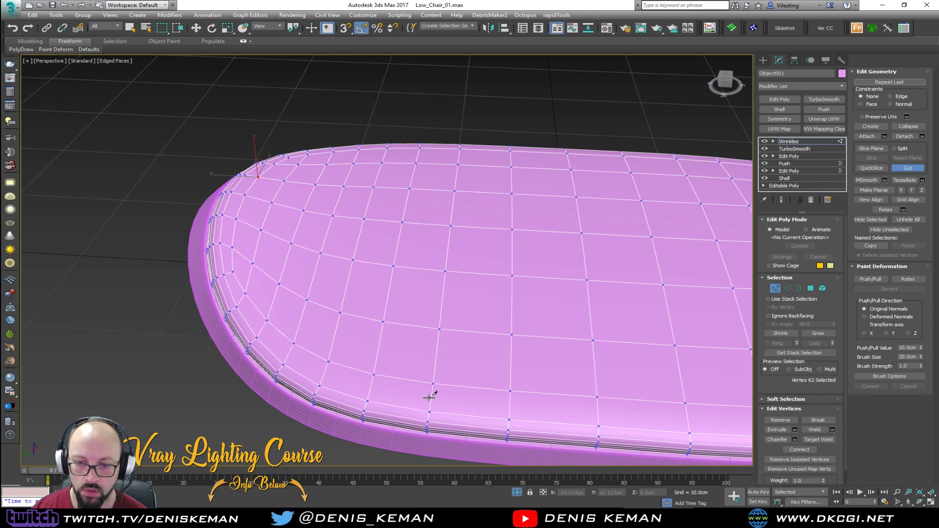
{"action": "left_click", "coordinate": [422, 381]}
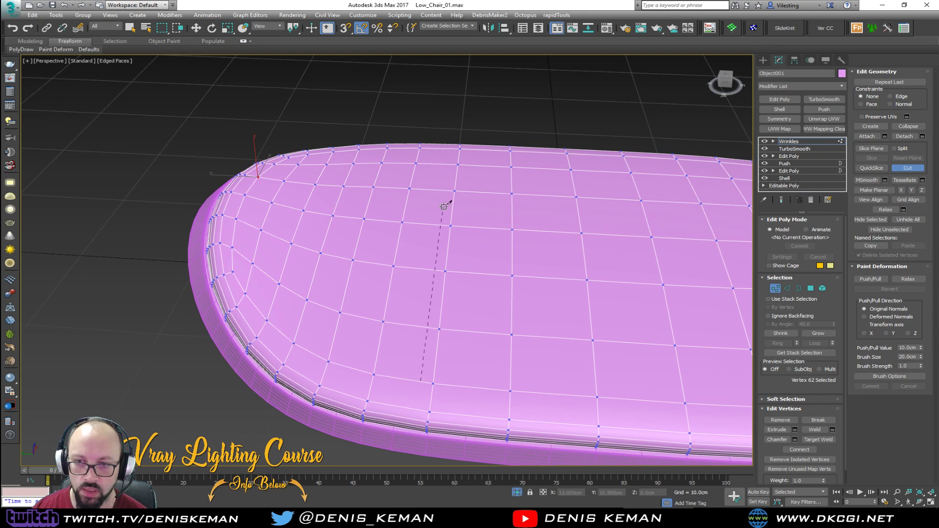
{"action": "left_click", "coordinate": [445, 190]}
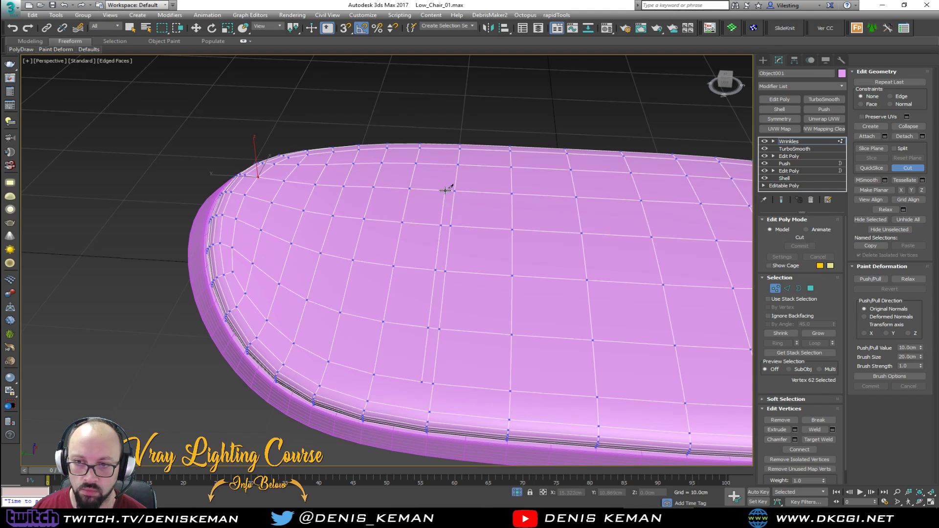
{"action": "left_click", "coordinate": [458, 147]}
{"action": "left_click", "coordinate": [470, 148]}
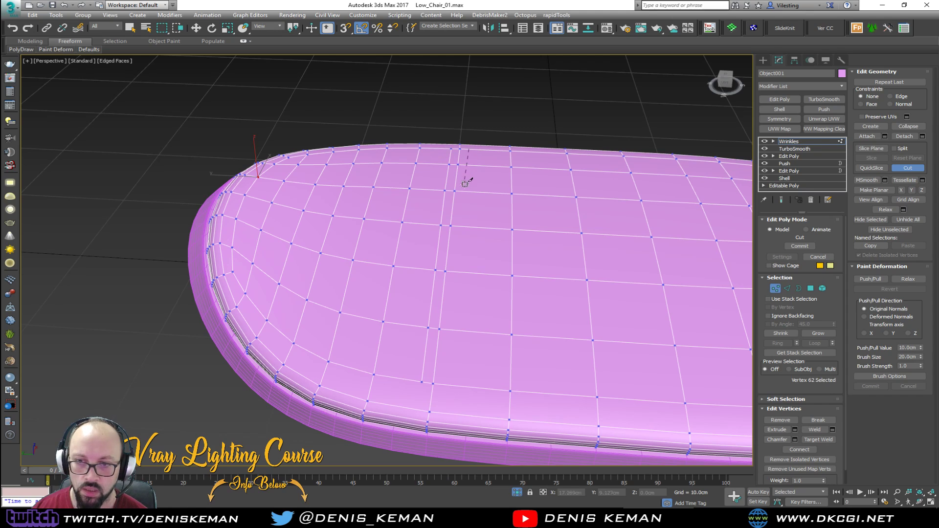
{"action": "left_click", "coordinate": [445, 384]}
Check the wrinkles on the chair seat in the Seat_Idea photo and move the photo aside again.
{"action": "middle_click_drag", "start_coordinate": [440, 241], "coordinate": [369, 241], "text": "alt"}
{"action": "scroll", "coordinate": [445, 229], "scroll_direction": "up", "scroll_amount": 3}
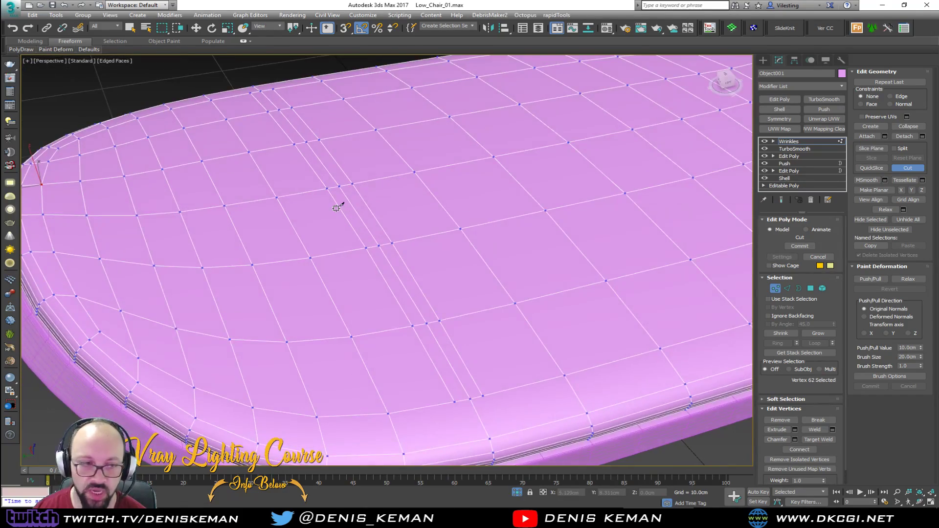
{"action": "left_click_drag", "start_coordinate": [0, 36], "coordinate": [650, 25]}
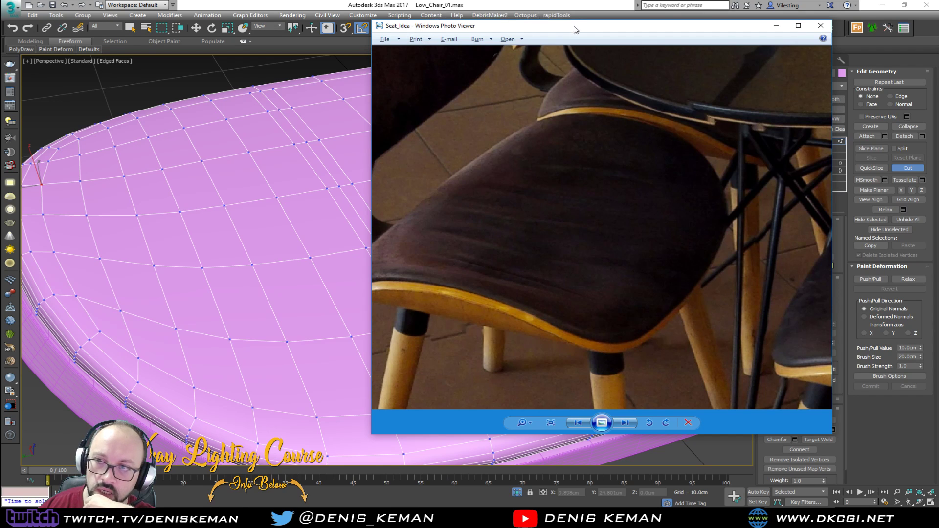
{"action": "left_click_drag", "start_coordinate": [575, 27], "coordinate": [0, 51]}
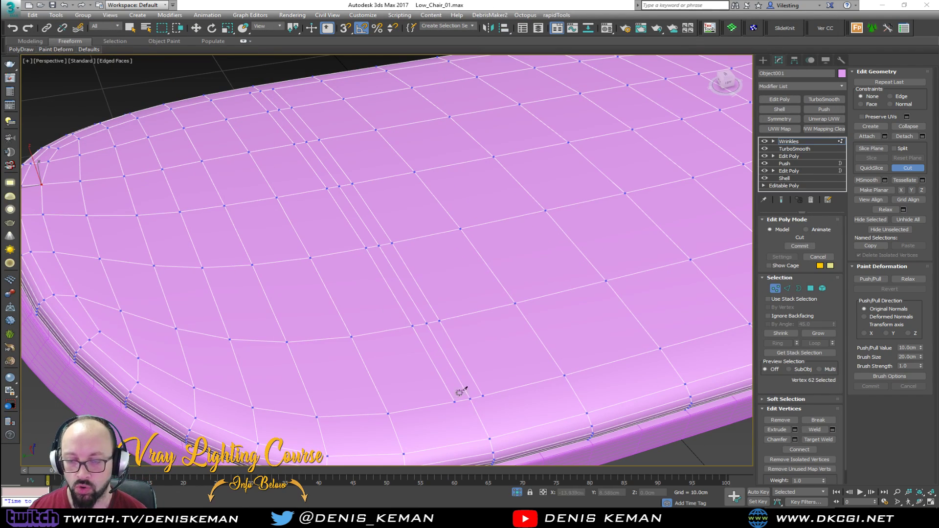
Finish cutting, select four consecutive edges between the two cuts and raise them slightly to form the first wrinkle.
{"action": "middle_click_drag", "start_coordinate": [423, 325], "coordinate": [384, 249], "text": "alt"}
{"action": "key", "text": "w"}
{"action": "right_click", "coordinate": [377, 208]}
{"action": "key", "text": "2"}
{"action": "left_click", "coordinate": [358, 92]}
{"action": "left_click", "coordinate": [363, 135], "text": "ctrl"}
{"action": "middle_click_drag", "start_coordinate": [377, 203], "coordinate": [353, 183], "text": "alt"}
{"action": "left_click", "coordinate": [391, 166], "text": "ctrl"}
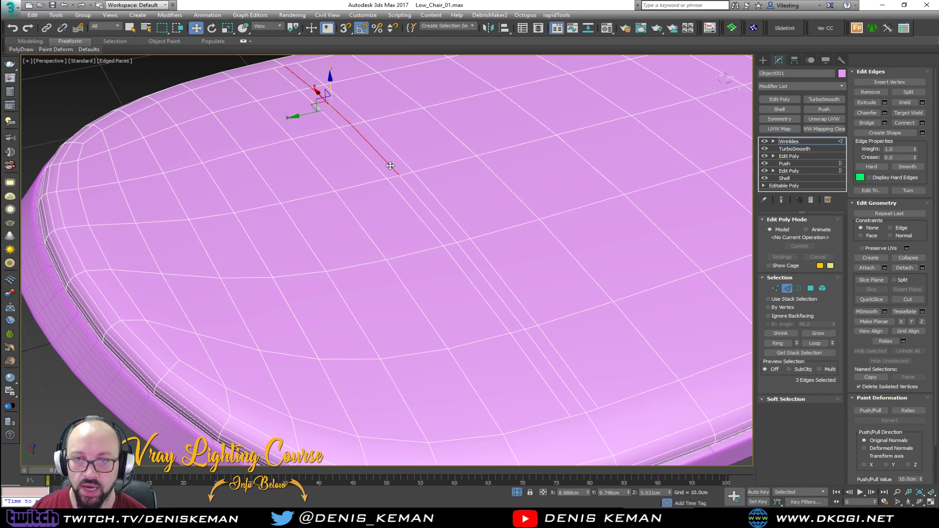
{"action": "left_click", "coordinate": [326, 101]}
{"action": "left_click", "coordinate": [374, 146], "text": "ctrl"}
{"action": "left_click", "coordinate": [430, 210], "text": "ctrl"}
{"action": "left_click", "coordinate": [486, 276], "text": "ctrl"}
{"action": "middle_click_drag", "start_coordinate": [486, 277], "coordinate": [418, 243]}
{"action": "left_click_drag", "start_coordinate": [360, 182], "coordinate": [360, 174]}
{"action": "left_click_drag", "start_coordinate": [339, 203], "coordinate": [338, 203]}
{"action": "left_click", "coordinate": [787, 288]}
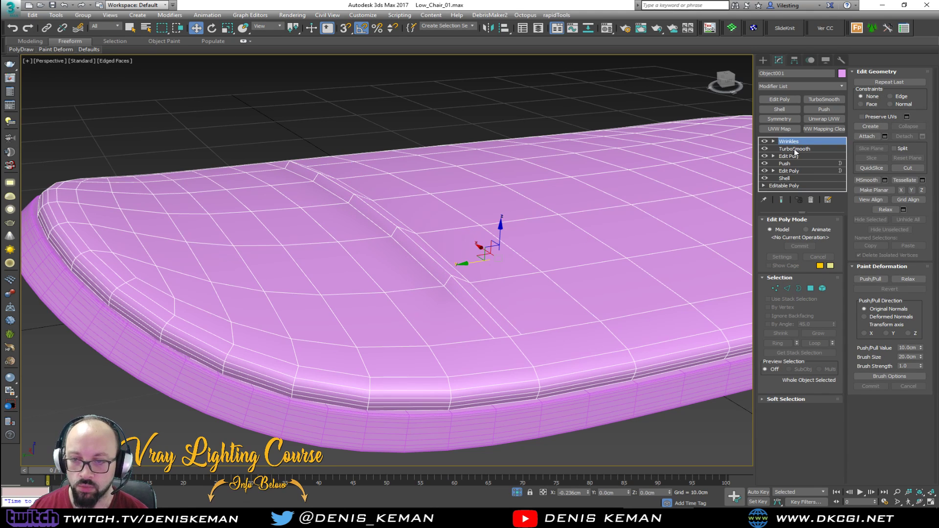
Add a second TurboSmooth modifier above Wrinkles and inspect the smoothed wrinkle with the edge overlay off and on.
{"action": "key", "text": "F4"}
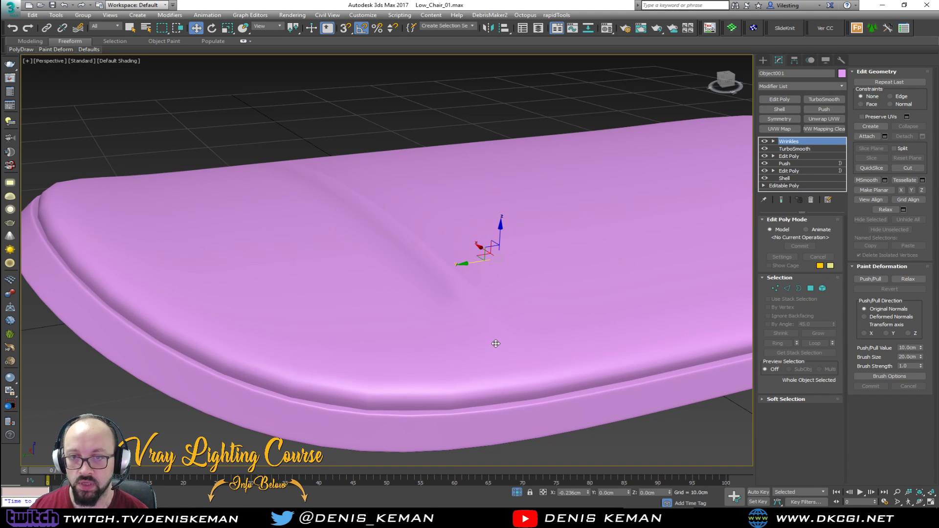
{"action": "key", "text": "F4"}
{"action": "left_click", "coordinate": [833, 102]}
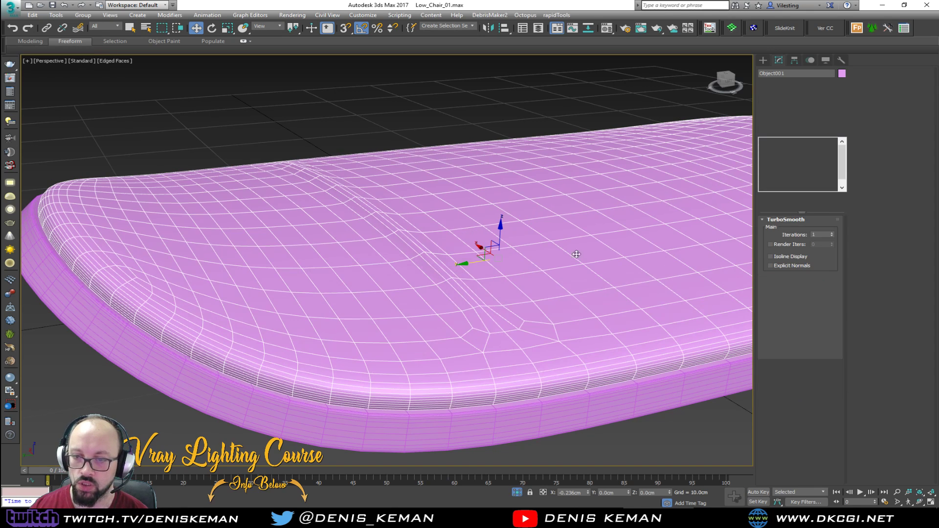
{"action": "key", "text": "F4"}
{"action": "mouse_move", "coordinate": [479, 338]}
{"action": "middle_mouse_down", "text": "alt"}
{"action": "mouse_move", "coordinate": [487, 324]}
{"action": "mouse_move", "coordinate": [432, 321]}
{"action": "mouse_move", "coordinate": [438, 351]}
{"action": "mouse_move", "coordinate": [534, 372]}
{"action": "mouse_move", "coordinate": [518, 335]}
{"action": "mouse_move", "coordinate": [493, 345]}
{"action": "middle_mouse_up", "text": "alt"}
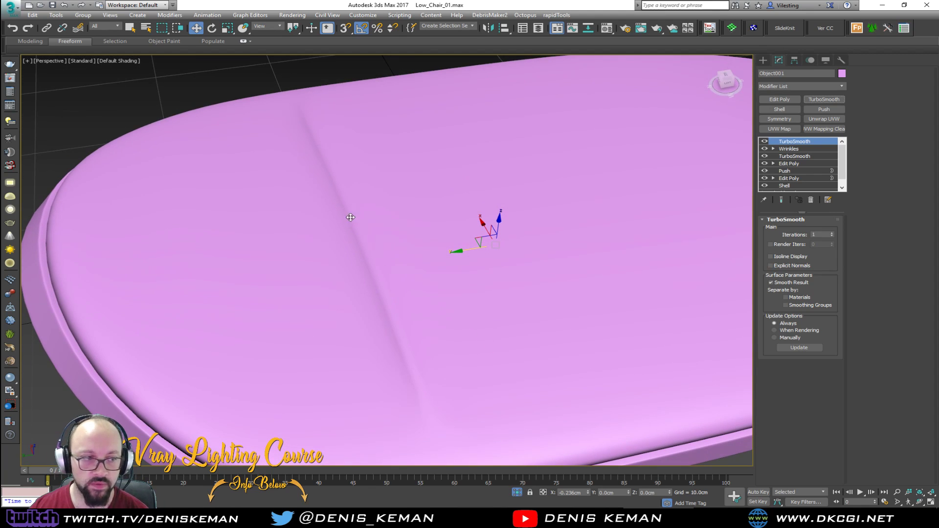
{"action": "key", "text": "F4"}
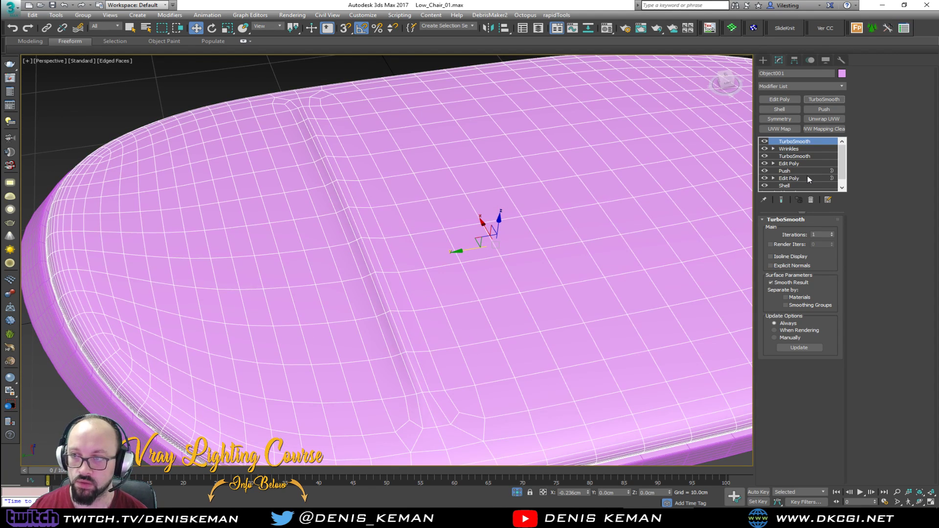
In the Wrinkles modifier, shift two vertices along the wrinkle's ridge slightly sideways and check the smoothed shape.
{"action": "left_click", "coordinate": [807, 149]}
{"action": "middle_click_drag", "start_coordinate": [388, 284], "coordinate": [355, 306], "text": "alt"}
{"action": "key", "text": "1"}
{"action": "left_click", "coordinate": [356, 292]}
{"action": "left_click", "coordinate": [324, 144], "text": "ctrl"}
{"action": "left_click_drag", "start_coordinate": [318, 217], "coordinate": [322, 218]}
{"action": "key", "text": "grave"}
{"action": "scroll", "coordinate": [339, 238], "scroll_direction": "down", "scroll_amount": 3}
{"action": "mouse_move", "coordinate": [339, 237]}
{"action": "middle_mouse_down", "text": "alt"}
{"action": "mouse_move", "coordinate": [368, 213]}
{"action": "mouse_move", "coordinate": [335, 242]}
{"action": "mouse_move", "coordinate": [333, 215]}
{"action": "middle_mouse_up", "text": "alt"}
{"action": "key", "text": "F4"}
{"action": "scroll", "coordinate": [374, 231], "scroll_direction": "up", "scroll_amount": 3}
{"action": "key", "text": "grave"}
{"action": "key", "text": "F4"}
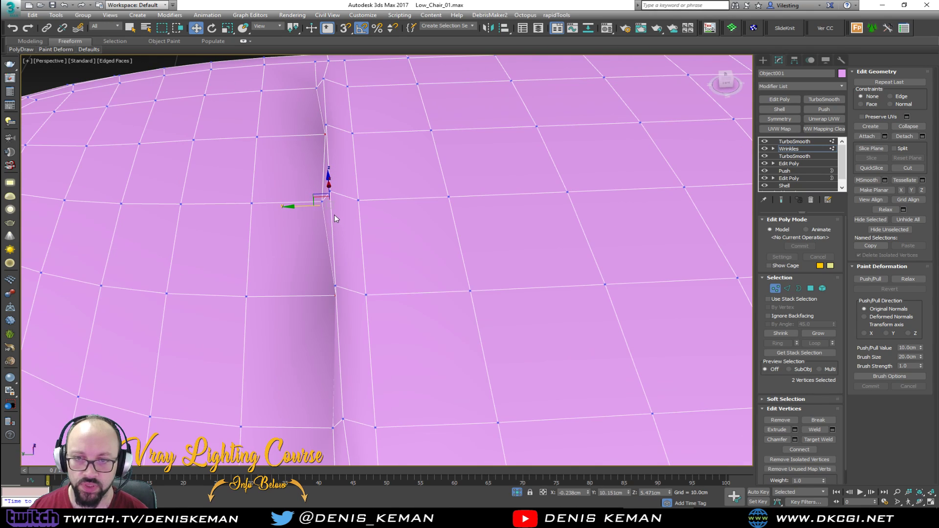
Shift two neighbouring vertices at the wrinkle's middle towards the cushion's nearer end and inspect the smoothed result with the cushion deselected.
{"action": "left_click", "coordinate": [329, 191]}
{"action": "left_click", "coordinate": [358, 199], "text": "ctrl"}
{"action": "left_click_drag", "start_coordinate": [321, 199], "coordinate": [313, 200]}
{"action": "key", "text": "grave"}
{"action": "key", "text": "F4"}
{"action": "scroll", "coordinate": [335, 239], "scroll_direction": "down", "scroll_amount": 5}
{"action": "middle_click_drag", "start_coordinate": [345, 247], "coordinate": [378, 265], "text": "alt"}
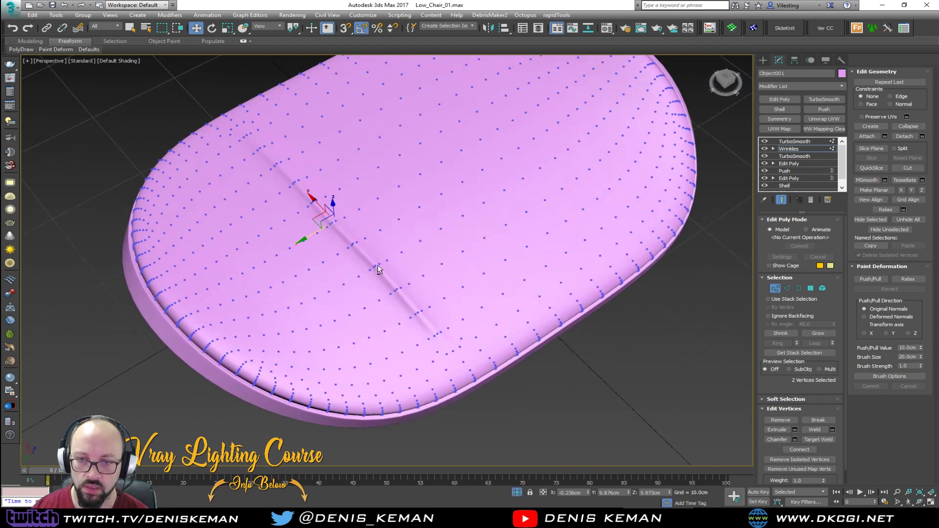
{"action": "left_click", "coordinate": [776, 289]}
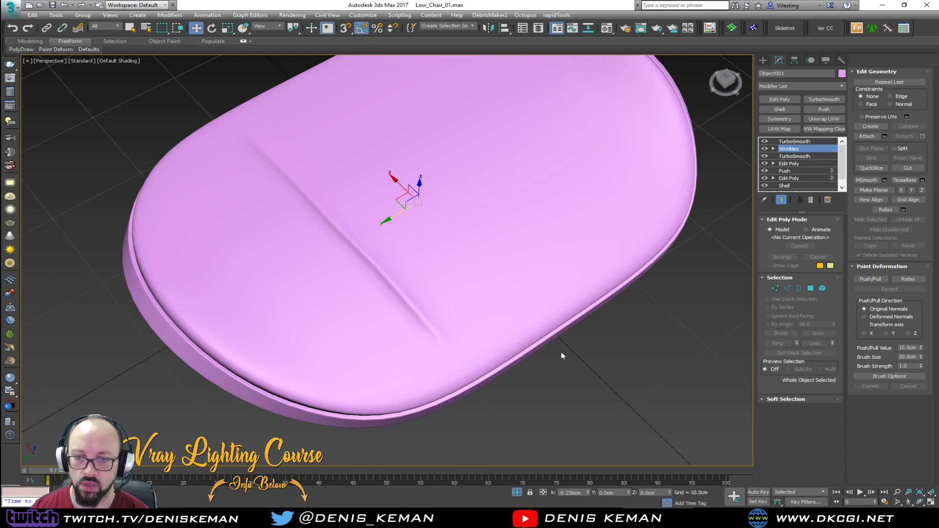
{"action": "left_click", "coordinate": [562, 351]}
{"action": "middle_click_drag", "start_coordinate": [362, 240], "coordinate": [367, 283], "text": "alt"}
{"action": "key", "text": "F4"}
{"action": "key", "text": "F4"}
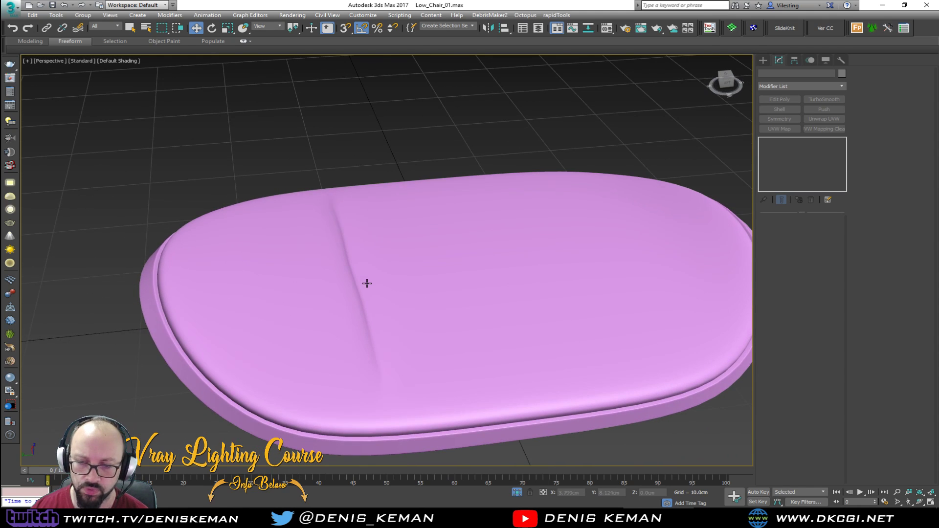
Return to the Wrinkles modifier without the end-result display and cut a new line across the cushion just beside the first wrinkle.
{"action": "left_click", "coordinate": [367, 283]}
{"action": "key", "text": "F4"}
{"action": "left_click", "coordinate": [786, 150]}
{"action": "scroll", "coordinate": [396, 279], "scroll_direction": "up", "scroll_amount": 3}
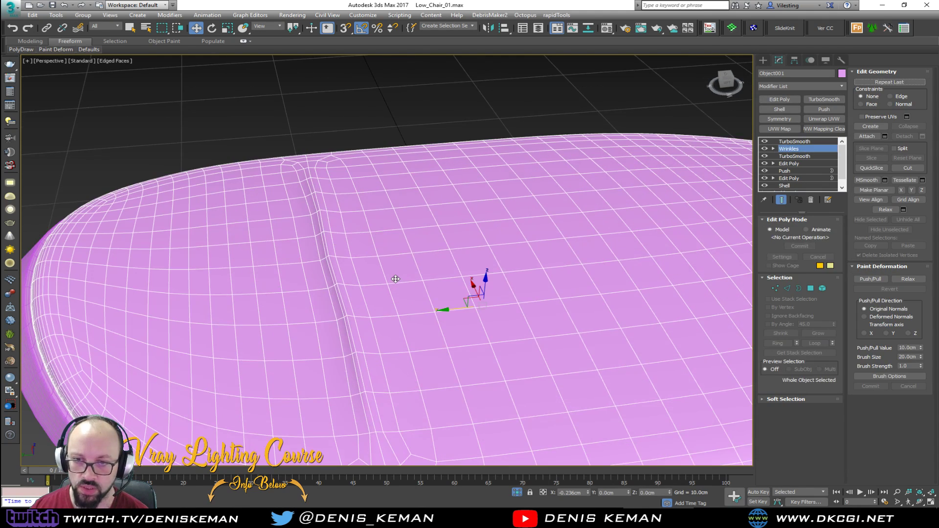
{"action": "key", "text": "grave"}
{"action": "scroll", "coordinate": [349, 232], "scroll_direction": "up", "scroll_amount": 3}
{"action": "middle_click_drag", "start_coordinate": [349, 232], "coordinate": [350, 245], "text": "alt"}
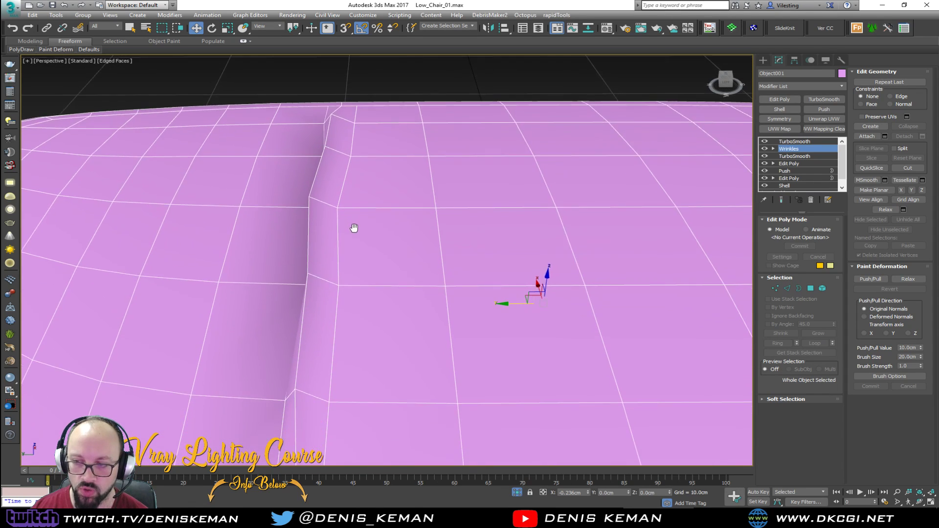
{"action": "scroll", "coordinate": [352, 226], "scroll_direction": "down", "scroll_amount": 5}
{"action": "key", "text": "1"}
{"action": "key", "text": "alt+c"}
{"action": "left_click", "coordinate": [357, 400]}
{"action": "left_click", "coordinate": [351, 264]}
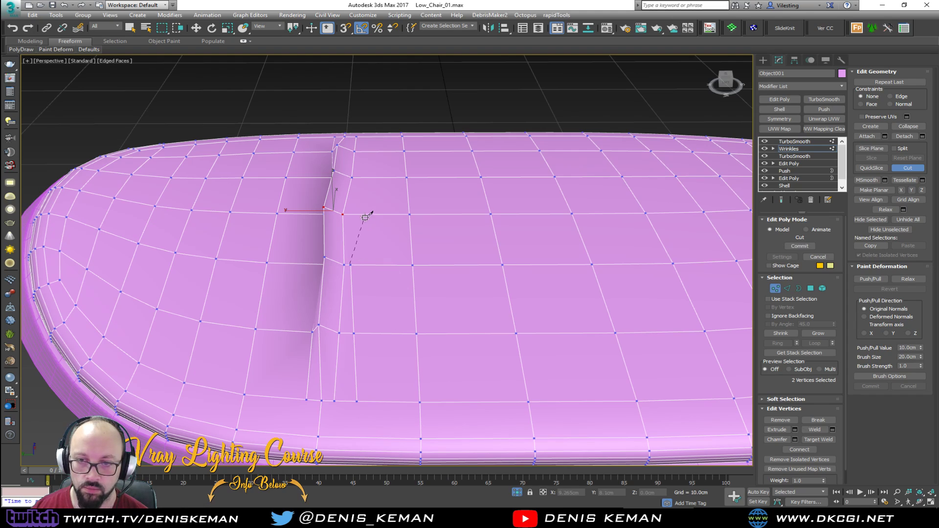
{"action": "left_click", "coordinate": [366, 177]}
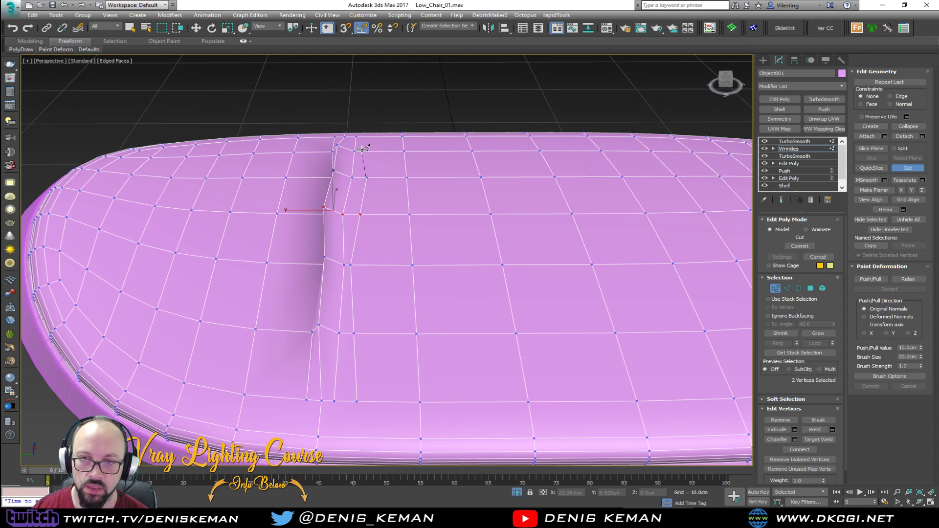
End the cut and remove a vertex near the new line's far end.
{"action": "middle_click_drag", "start_coordinate": [382, 141], "coordinate": [384, 174], "text": "alt"}
{"action": "middle_click_drag", "start_coordinate": [369, 117], "coordinate": [365, 187]}
{"action": "right_click", "coordinate": [358, 136]}
{"action": "left_click", "coordinate": [357, 136]}
{"action": "key", "text": "BackSpace"}
Cut another line across the cushion's top beside the previous cut, crossing every lengthwise edge row down to the near rim.
{"action": "key", "text": "alt+c"}
{"action": "left_click", "coordinate": [379, 94]}
{"action": "left_click", "coordinate": [370, 141]}
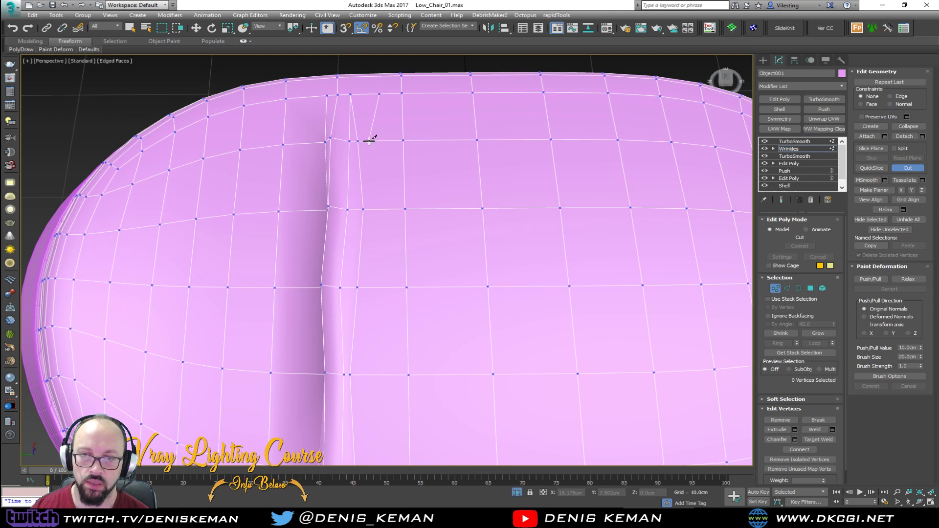
{"action": "left_click", "coordinate": [374, 210]}
{"action": "left_click", "coordinate": [367, 287]}
{"action": "left_click", "coordinate": [369, 375]}
{"action": "middle_click_drag", "start_coordinate": [369, 375], "coordinate": [377, 275]}
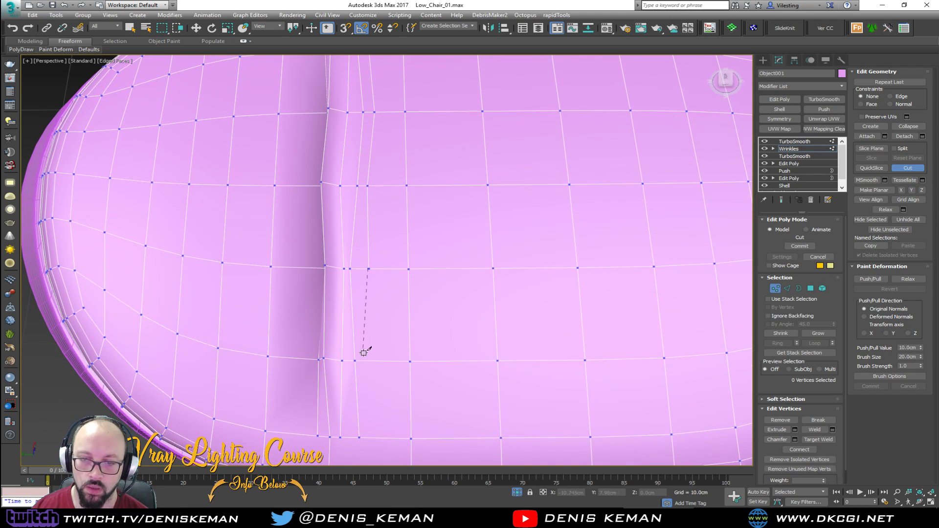
{"action": "left_click", "coordinate": [367, 436]}
{"action": "middle_click_drag", "start_coordinate": [373, 422], "coordinate": [403, 299]}
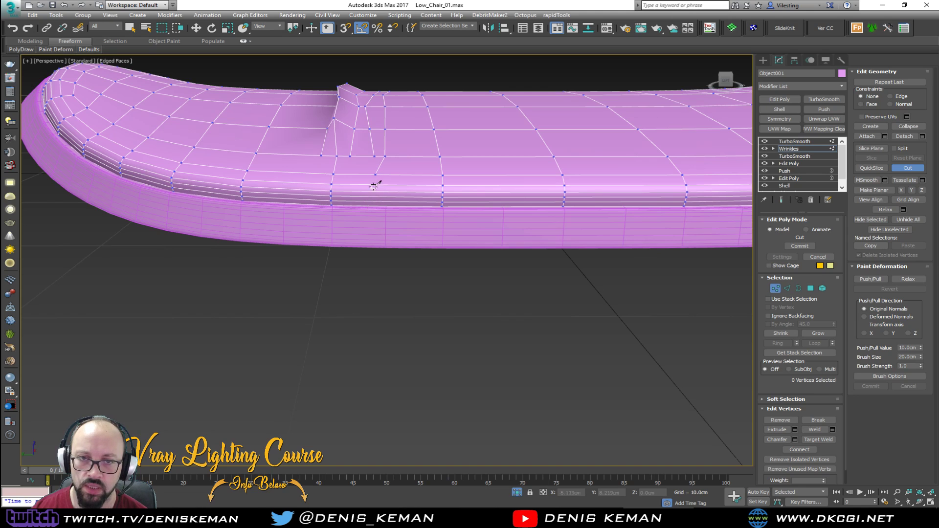
Cut another parallel line across the cushion's top just beyond the previous cut, down to the near edge row, and end the cut.
{"action": "middle_click_drag", "start_coordinate": [381, 186], "coordinate": [388, 160], "text": "alt"}
{"action": "left_click", "coordinate": [384, 126]}
{"action": "left_click", "coordinate": [386, 176]}
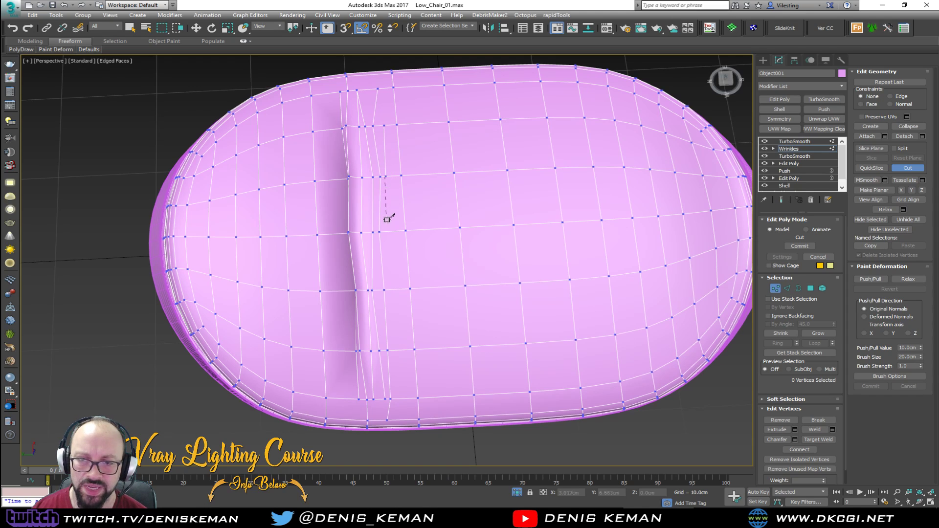
{"action": "left_click", "coordinate": [387, 231]}
{"action": "left_click", "coordinate": [394, 291]}
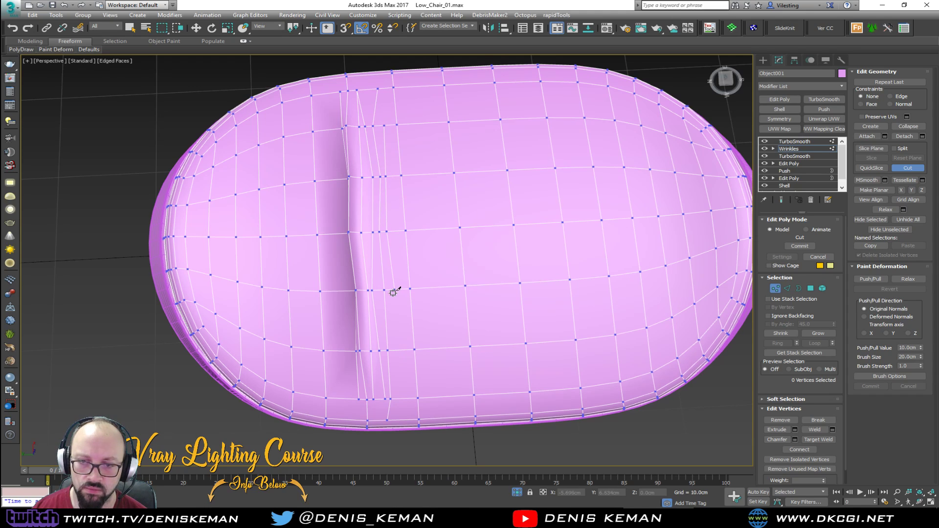
{"action": "left_click", "coordinate": [397, 398]}
{"action": "key", "text": "w"}
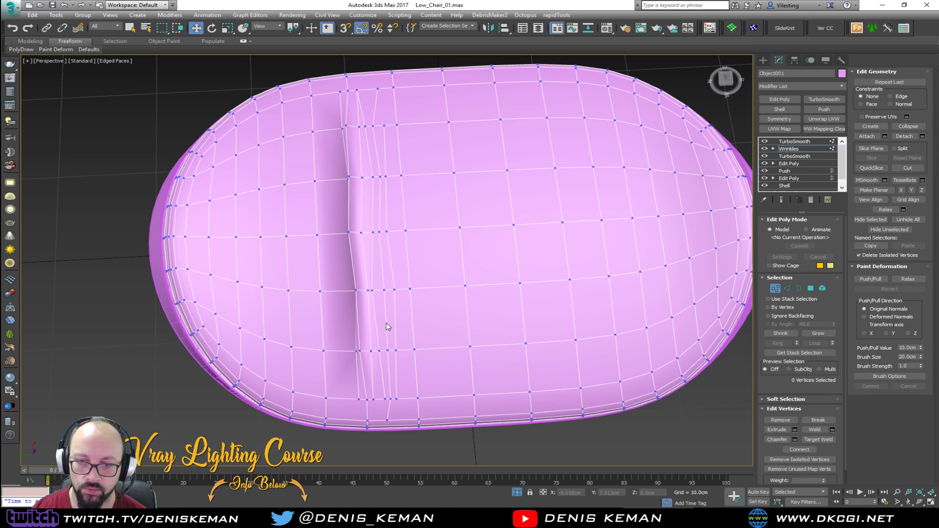
Raise three middle edges of the centre cut beside the first wrinkle, shift them towards that wrinkle, and check the smoothed shape.
{"action": "key", "text": "2"}
{"action": "left_click", "coordinate": [386, 322]}
{"action": "left_click", "coordinate": [381, 257], "text": "ctrl"}
{"action": "left_click", "coordinate": [380, 204], "text": "ctrl"}
{"action": "middle_click_drag", "start_coordinate": [380, 205], "coordinate": [375, 260], "text": "alt"}
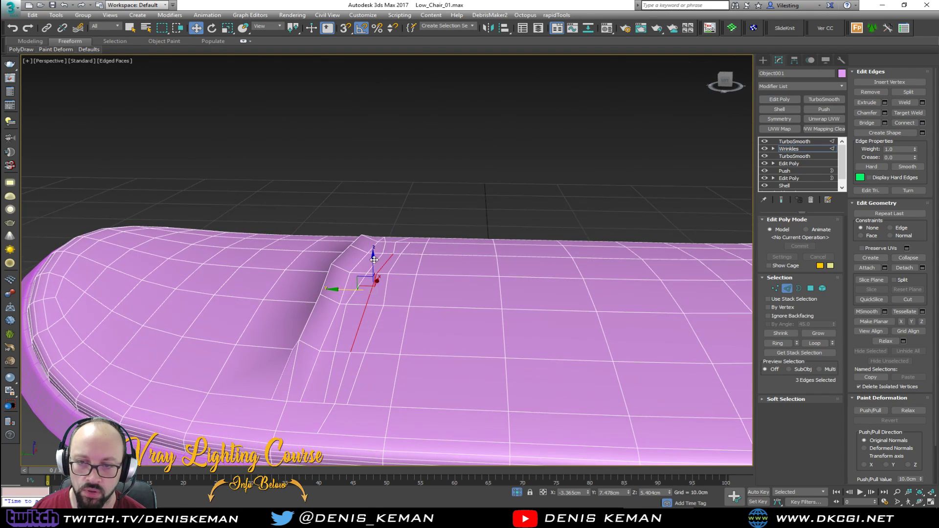
{"action": "left_click_drag", "start_coordinate": [364, 281], "coordinate": [358, 275]}
{"action": "left_click_drag", "start_coordinate": [353, 271], "coordinate": [352, 270]}
{"action": "key", "text": "ctrl+q"}
{"action": "key", "text": "F4"}
{"action": "mouse_move", "coordinate": [352, 270]}
{"action": "middle_mouse_down", "text": "alt"}
{"action": "mouse_move", "coordinate": [435, 288]}
{"action": "mouse_move", "coordinate": [440, 318]}
{"action": "mouse_move", "coordinate": [511, 308]}
{"action": "mouse_move", "coordinate": [520, 323]}
{"action": "mouse_move", "coordinate": [394, 325]}
{"action": "mouse_move", "coordinate": [383, 298]}
{"action": "mouse_move", "coordinate": [391, 287]}
{"action": "middle_mouse_up", "text": "alt"}
{"action": "key", "text": "F4"}
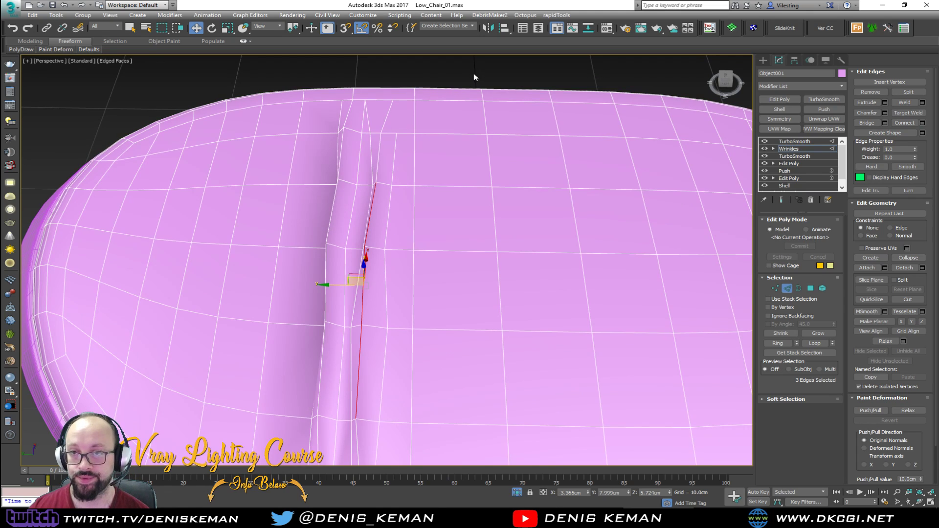
Cut two more parallel lines across the cushion's middle edge rows, on the far side of the second wrinkle from the first.
{"action": "key", "text": "1"}
{"action": "key", "text": "alt+c"}
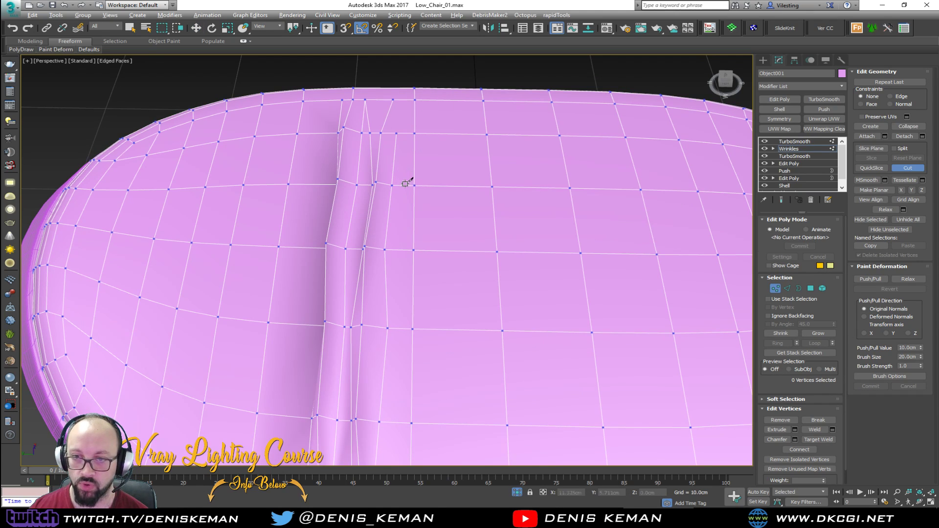
{"action": "left_click", "coordinate": [394, 249]}
{"action": "left_click", "coordinate": [395, 328]}
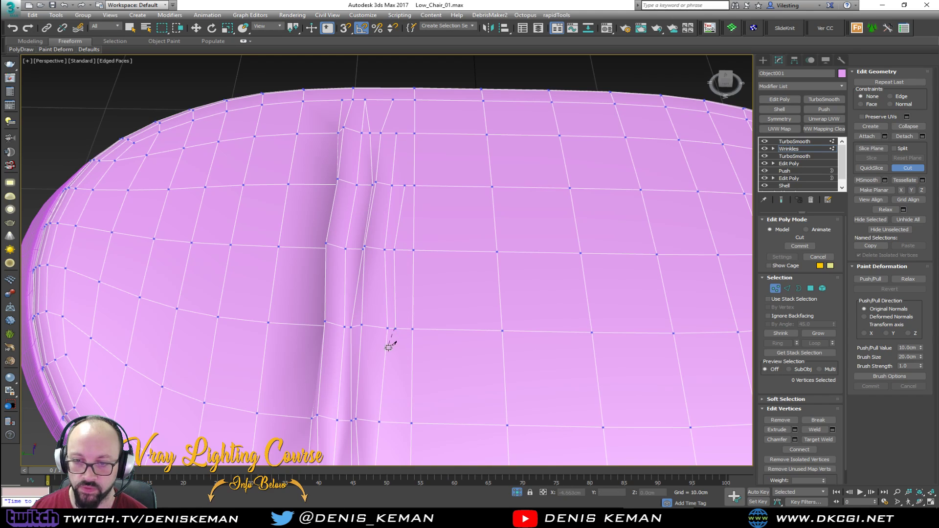
{"action": "left_click", "coordinate": [385, 421]}
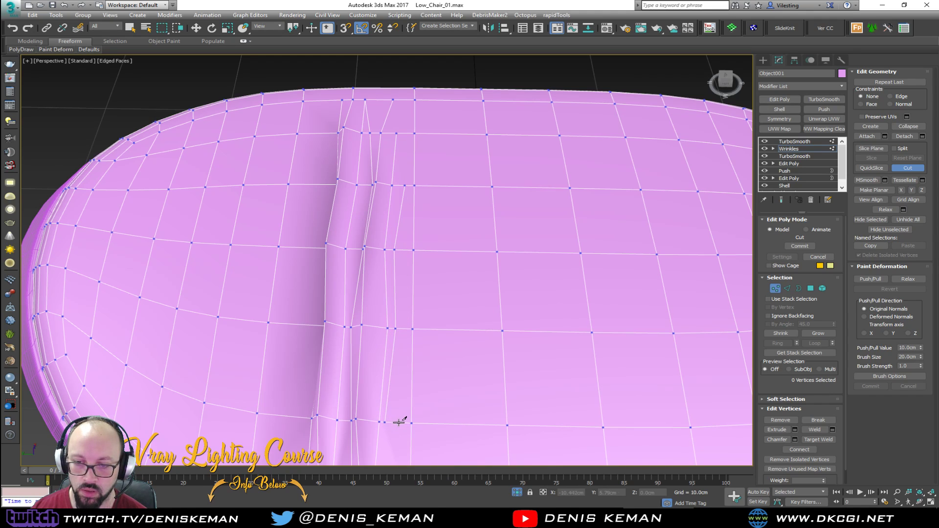
{"action": "left_click", "coordinate": [395, 421]}
{"action": "left_click", "coordinate": [404, 329]}
{"action": "left_click", "coordinate": [401, 251]}
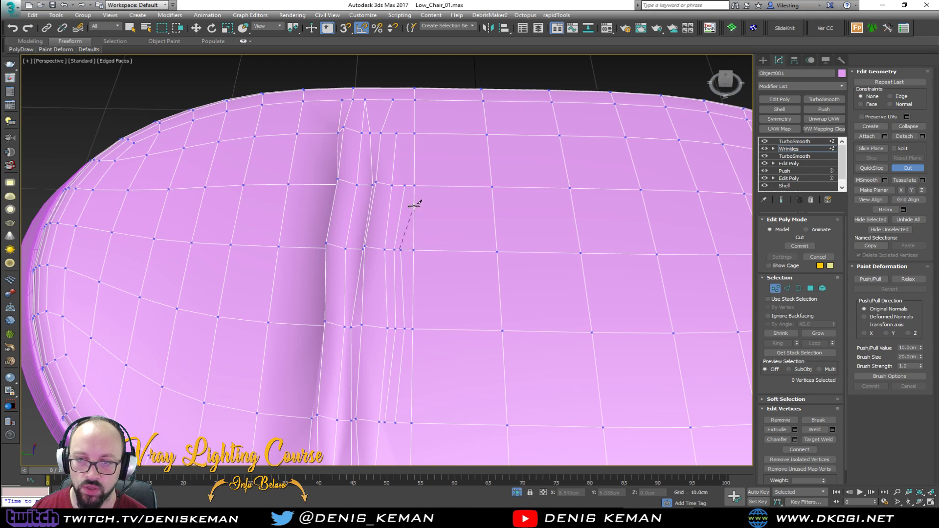
{"action": "left_click", "coordinate": [409, 186]}
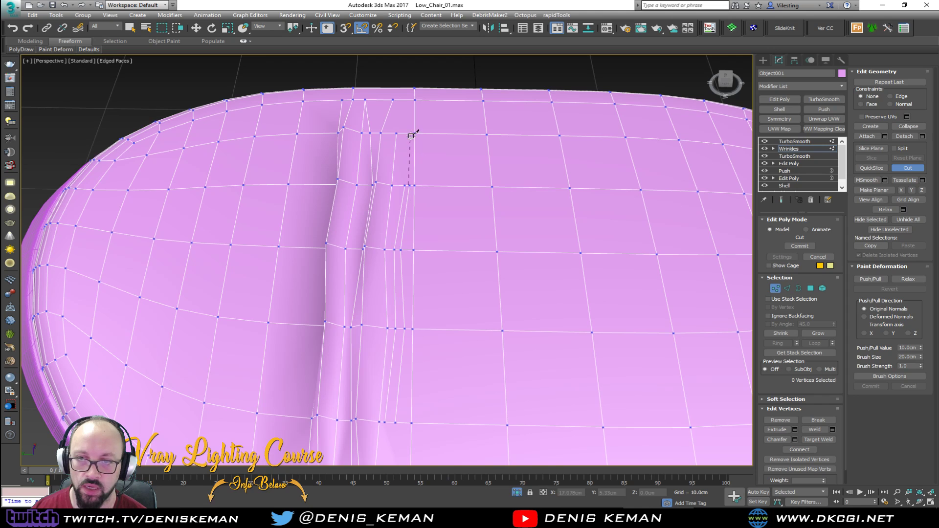
{"action": "key", "text": "w"}
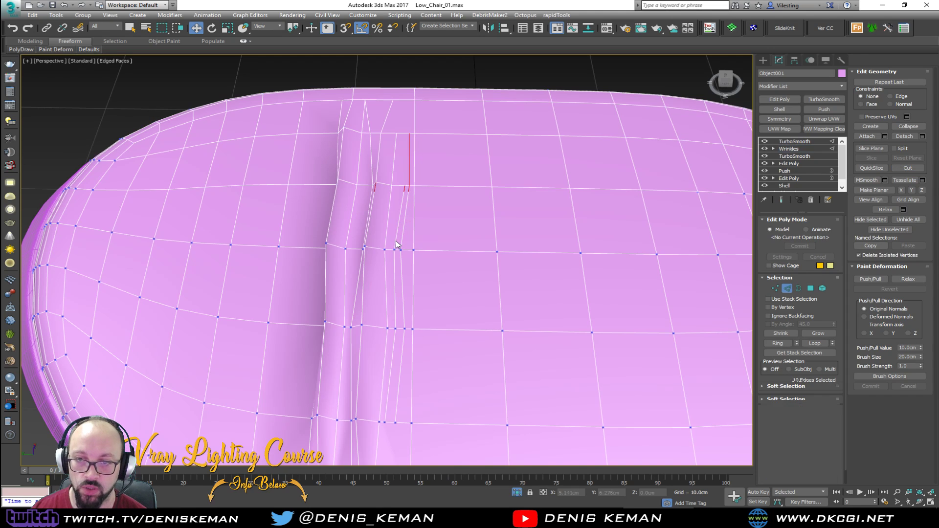
Select two middle edges between the new cuts and lower them into a crease, with the smoothed end result displayed.
{"action": "key", "text": "2"}
{"action": "left_click", "coordinate": [396, 240]}
{"action": "left_click", "coordinate": [396, 280], "text": "ctrl"}
{"action": "middle_click_drag", "start_coordinate": [396, 280], "coordinate": [393, 238], "text": "alt"}
{"action": "left_click_drag", "start_coordinate": [394, 239], "coordinate": [379, 258]}
{"action": "key", "text": "grave"}
{"action": "middle_click_drag", "start_coordinate": [388, 234], "coordinate": [390, 276], "text": "alt"}
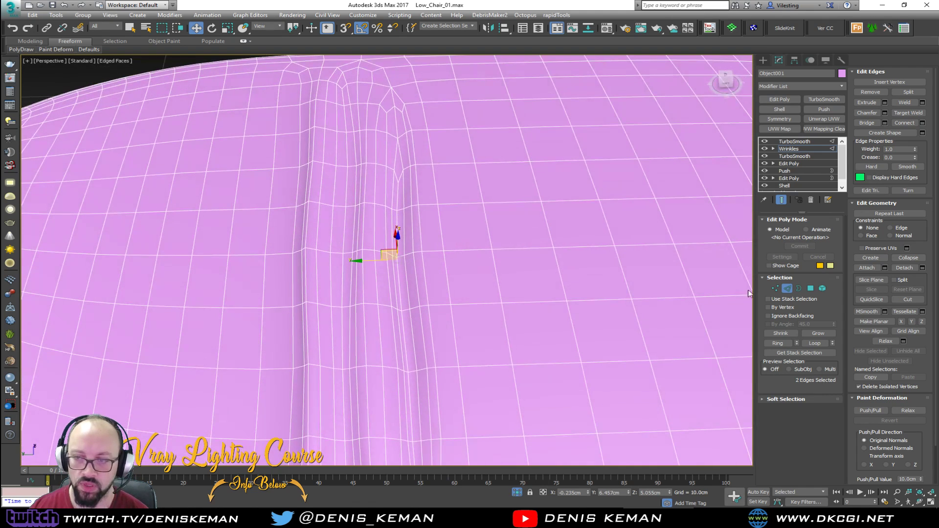
Examine the smoothed wrinkles on the cushion with and without the wireframe overlay, from the Wrinkles and top TurboSmooth levels.
{"action": "left_click", "coordinate": [785, 290]}
{"action": "key", "text": "F4"}
{"action": "scroll", "coordinate": [388, 180], "scroll_direction": "down", "scroll_amount": 5}
{"action": "middle_click_drag", "start_coordinate": [388, 180], "coordinate": [377, 265]}
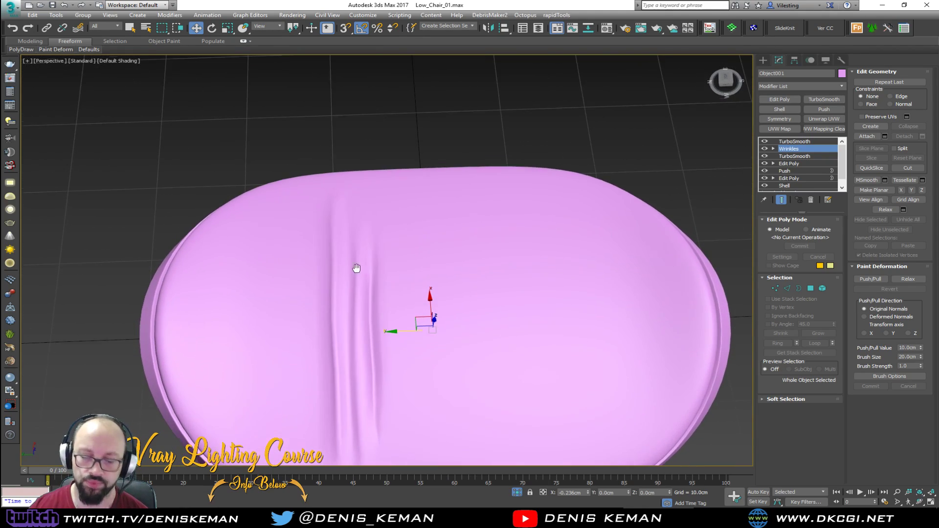
{"action": "scroll", "coordinate": [393, 223], "scroll_direction": "up", "scroll_amount": 3}
{"action": "key", "text": "F4"}
{"action": "middle_click_drag", "start_coordinate": [392, 223], "coordinate": [412, 167]}
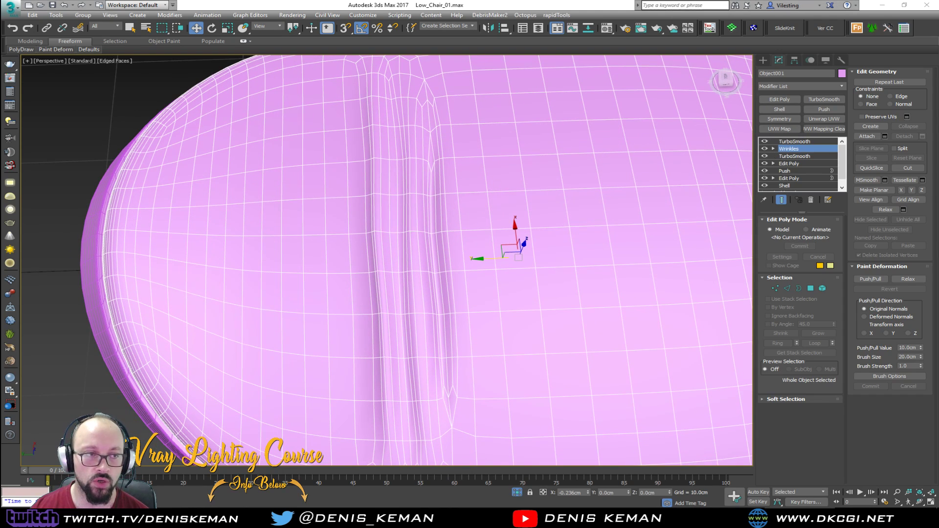
{"action": "middle_click_drag", "start_coordinate": [327, 220], "coordinate": [372, 234], "text": "alt"}
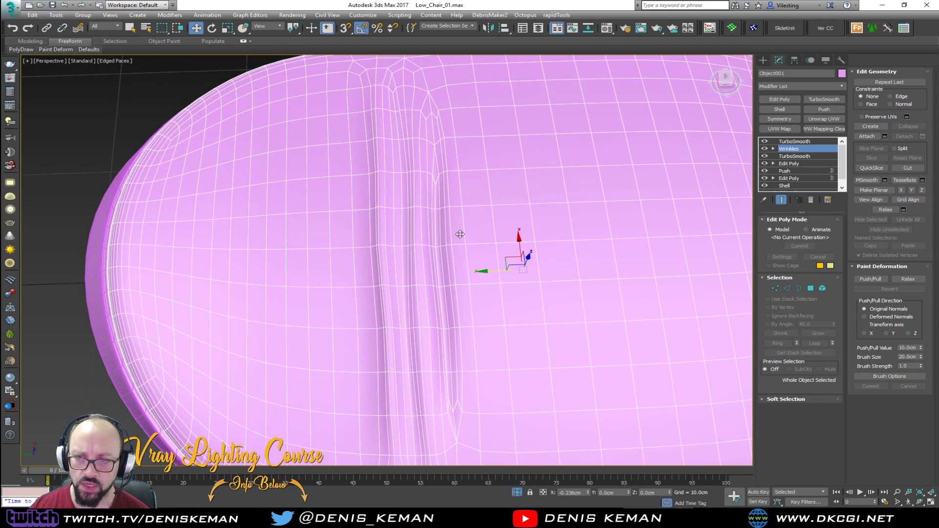
{"action": "middle_click_drag", "start_coordinate": [487, 257], "coordinate": [483, 238], "text": "alt"}
{"action": "left_click", "coordinate": [806, 142]}
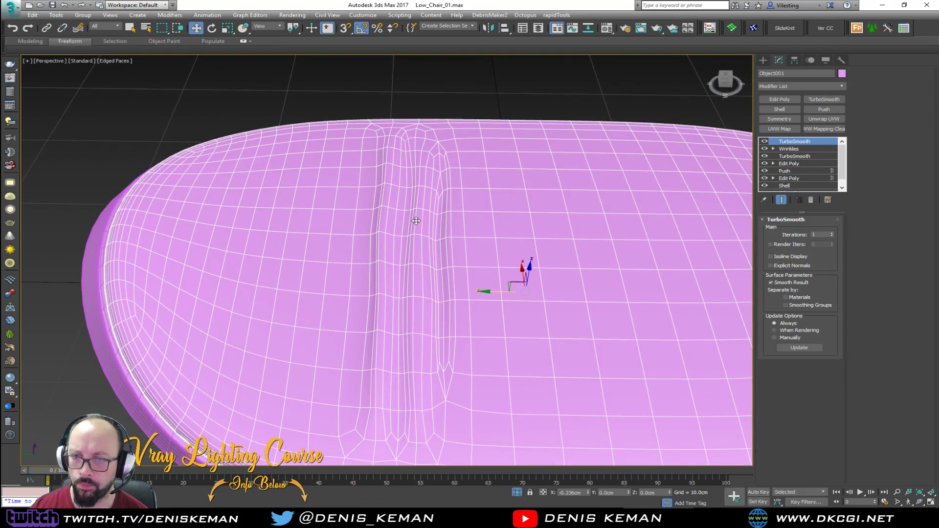
{"action": "key", "text": "F4"}
Return to the Wrinkles modifier, cut a line across the cushion on the outer side of the first wrinkle, and undo the last cut.
{"action": "left_click", "coordinate": [804, 149]}
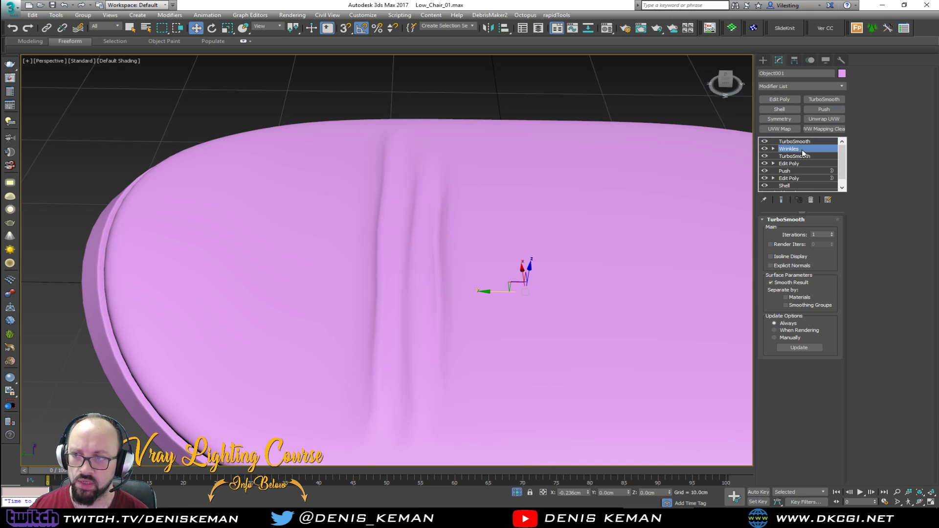
{"action": "key", "text": "F4"}
{"action": "middle_click_drag", "start_coordinate": [401, 280], "coordinate": [430, 280], "text": "alt"}
{"action": "middle_click_drag", "start_coordinate": [326, 302], "coordinate": [318, 230]}
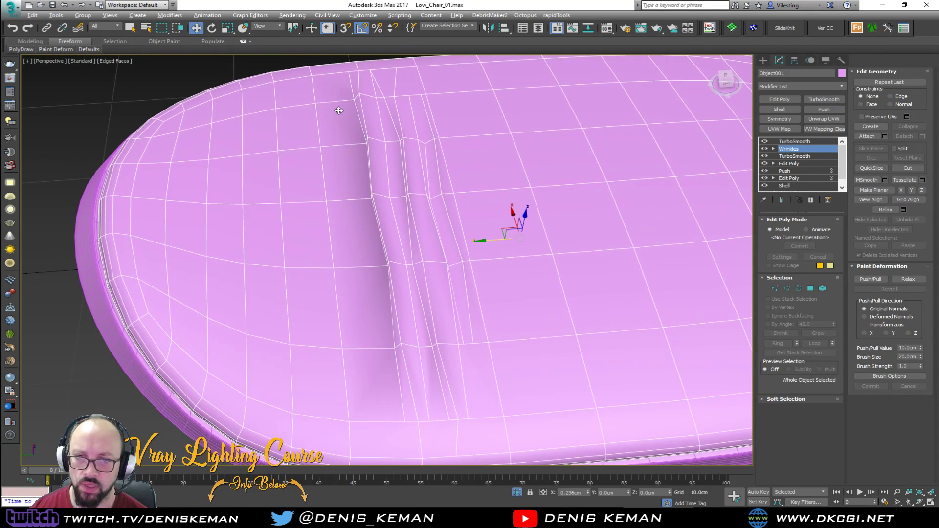
{"action": "key", "text": "alt+c"}
{"action": "left_click", "coordinate": [351, 143]}
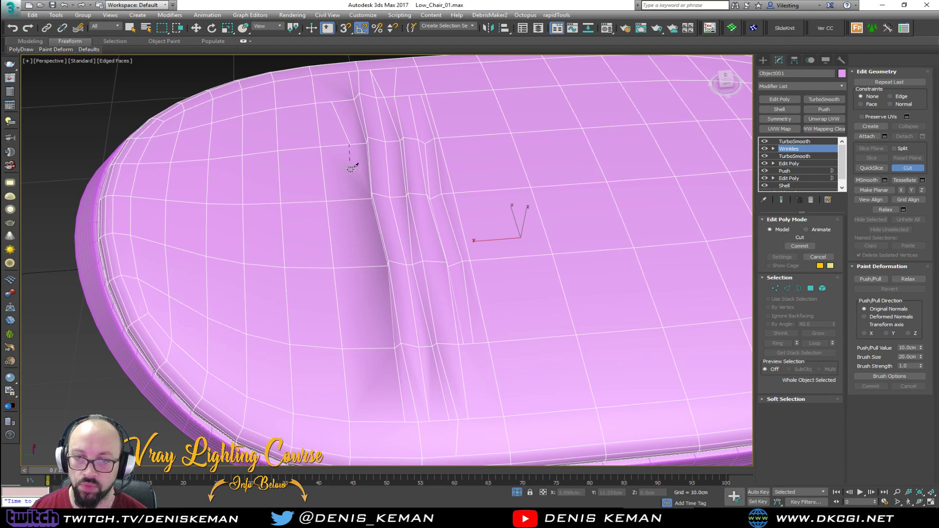
{"action": "left_click", "coordinate": [352, 199]}
{"action": "left_click", "coordinate": [366, 267]}
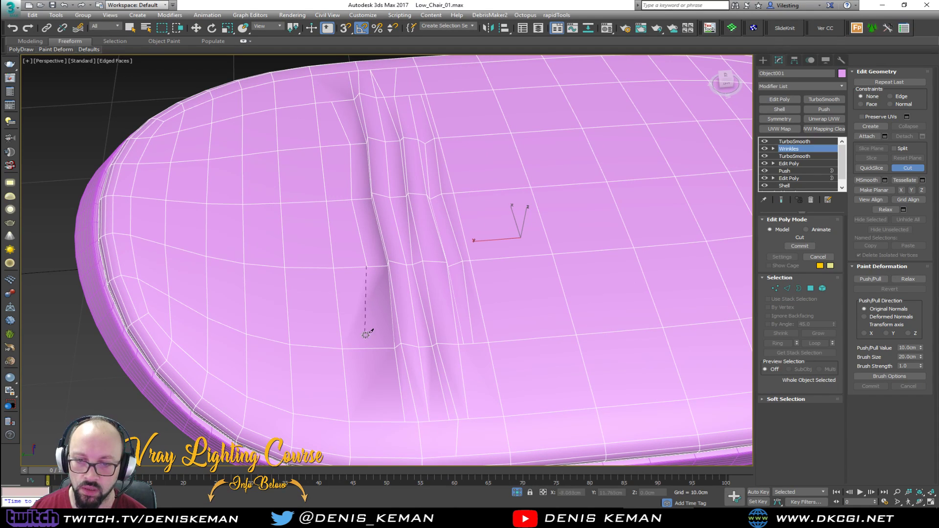
{"action": "left_click", "coordinate": [366, 348]}
{"action": "left_click", "coordinate": [380, 419]}
{"action": "right_click", "coordinate": [384, 415]}
{"action": "key", "text": "ctrl+z"}
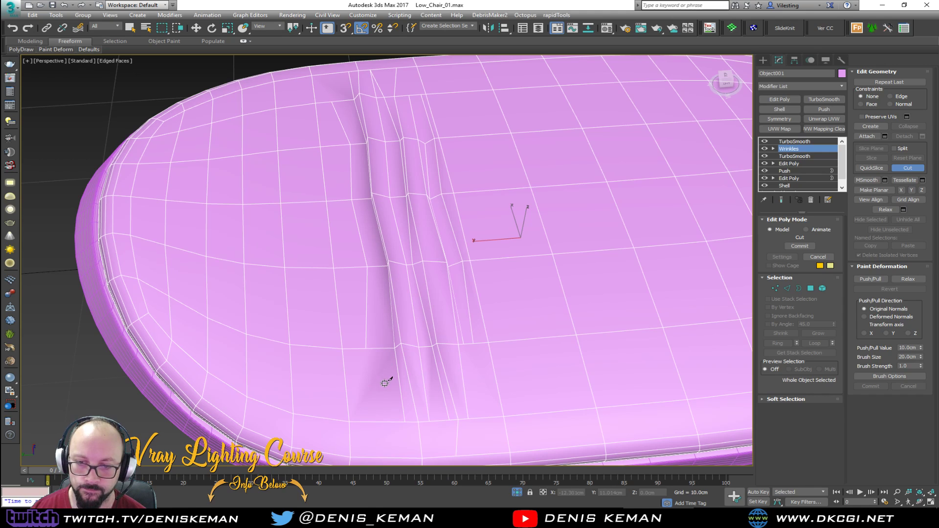
Cut two more lines alongside the first wrinkle on its outer side, one up to the far rim and one back towards the near rim.
{"action": "left_click", "coordinate": [376, 267]}
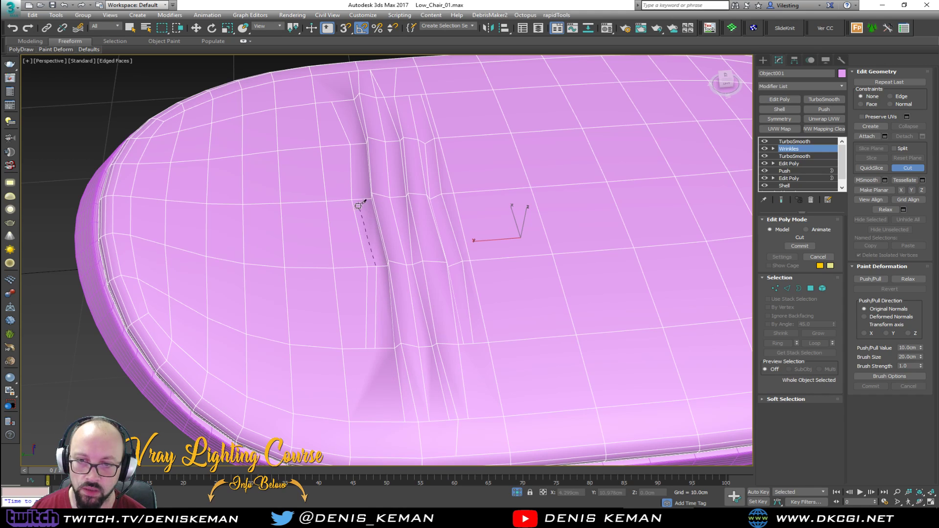
{"action": "left_click", "coordinate": [359, 199]}
{"action": "left_click", "coordinate": [357, 142]}
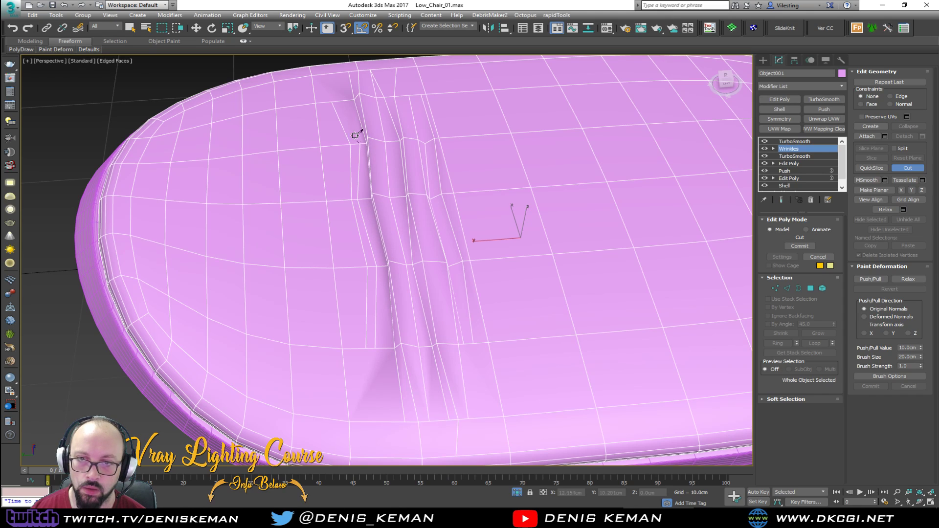
{"action": "left_click", "coordinate": [329, 73]}
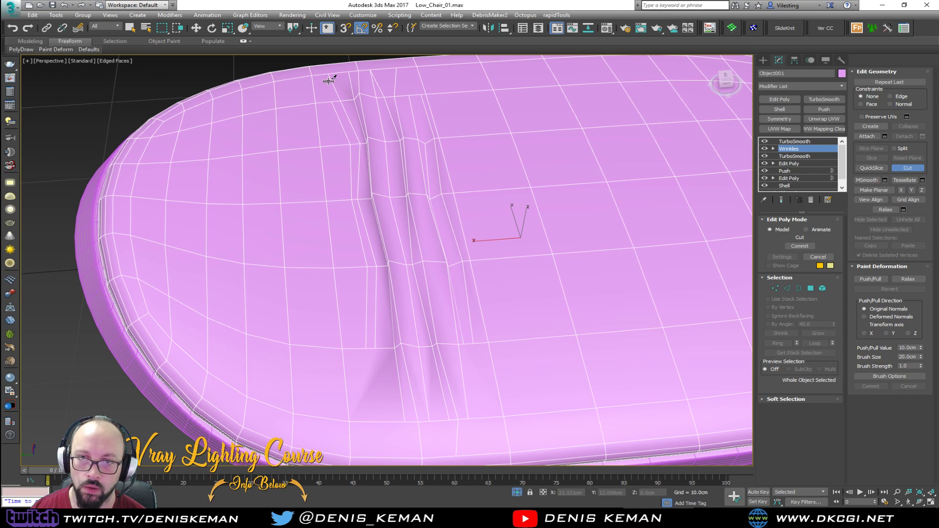
{"action": "left_click", "coordinate": [339, 145]}
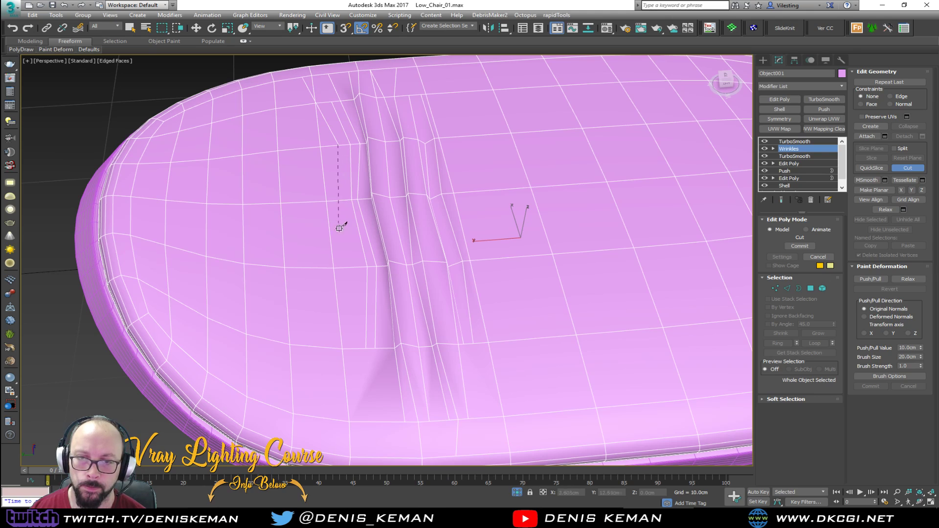
{"action": "left_click", "coordinate": [357, 268]}
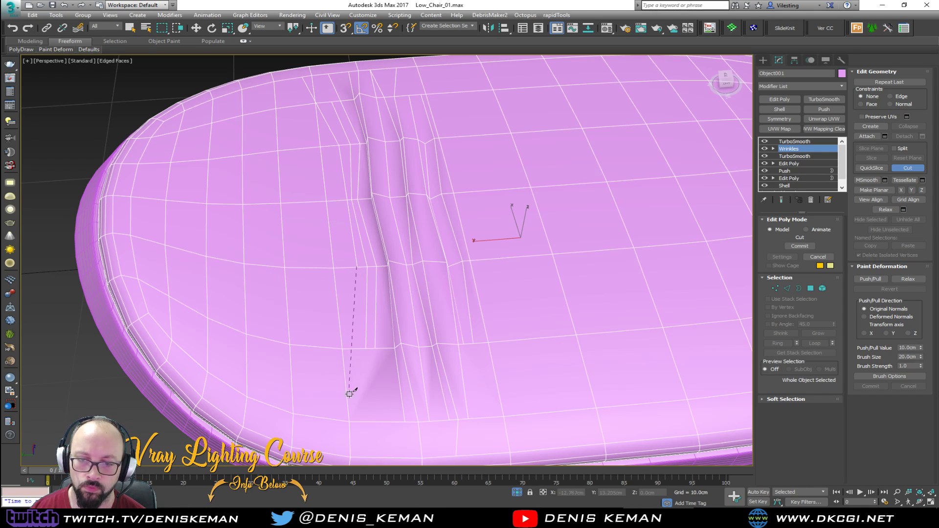
{"action": "left_click", "coordinate": [359, 421]}
{"action": "key", "text": "w"}
Select three edges of the middle cut outside the first wrinkle, lower them slightly, and check the smoothed shape.
{"action": "key", "text": "2"}
{"action": "left_click", "coordinate": [350, 139]}
{"action": "left_click", "coordinate": [350, 183], "text": "ctrl"}
{"action": "left_click", "coordinate": [360, 236], "text": "ctrl"}
{"action": "middle_click_drag", "start_coordinate": [363, 253], "coordinate": [370, 223], "text": "alt"}
{"action": "scroll", "coordinate": [368, 202], "scroll_direction": "up", "scroll_amount": 3}
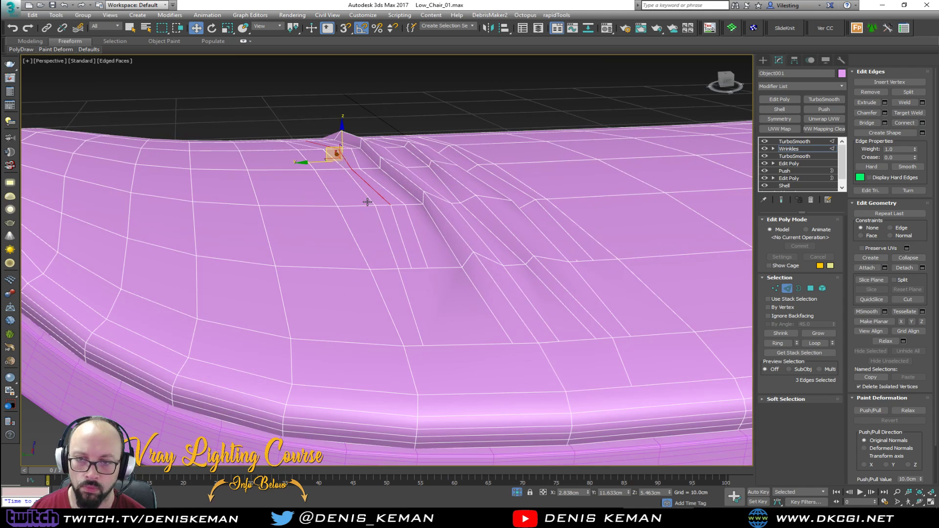
{"action": "scroll", "coordinate": [368, 202], "scroll_direction": "down", "scroll_amount": 2}
{"action": "left_click_drag", "start_coordinate": [318, 180], "coordinate": [322, 185]}
{"action": "key", "text": "ctrl+q"}
{"action": "key", "text": "F4"}
{"action": "middle_click_drag", "start_coordinate": [335, 195], "coordinate": [314, 258], "text": "alt"}
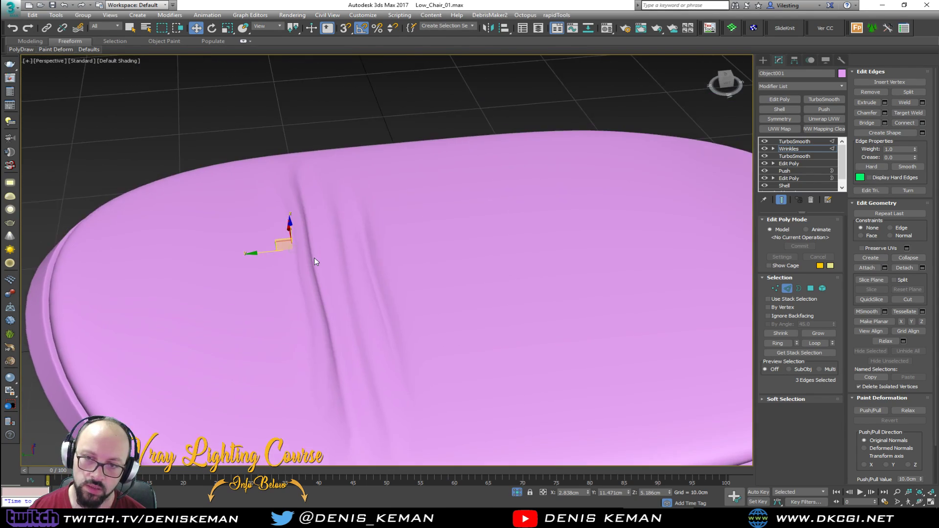
Deselect the edges, show the wireframe overlay again, and turn off the top TurboSmooth on the cushion.
{"action": "scroll", "coordinate": [314, 258], "scroll_direction": "down", "scroll_amount": 3}
{"action": "left_click", "coordinate": [428, 133]}
{"action": "key", "text": "F4"}
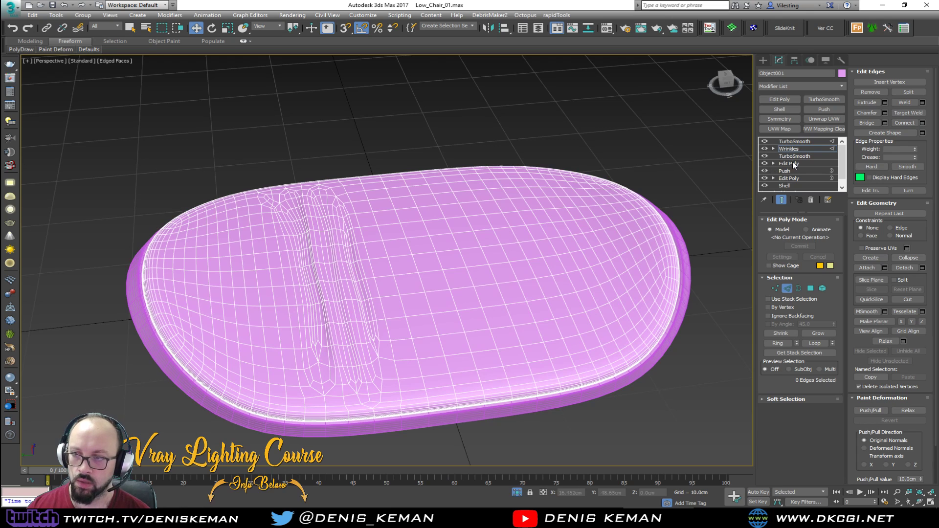
{"action": "left_click", "coordinate": [765, 142]}
{"action": "middle_click_drag", "start_coordinate": [508, 234], "coordinate": [503, 215], "text": "alt"}
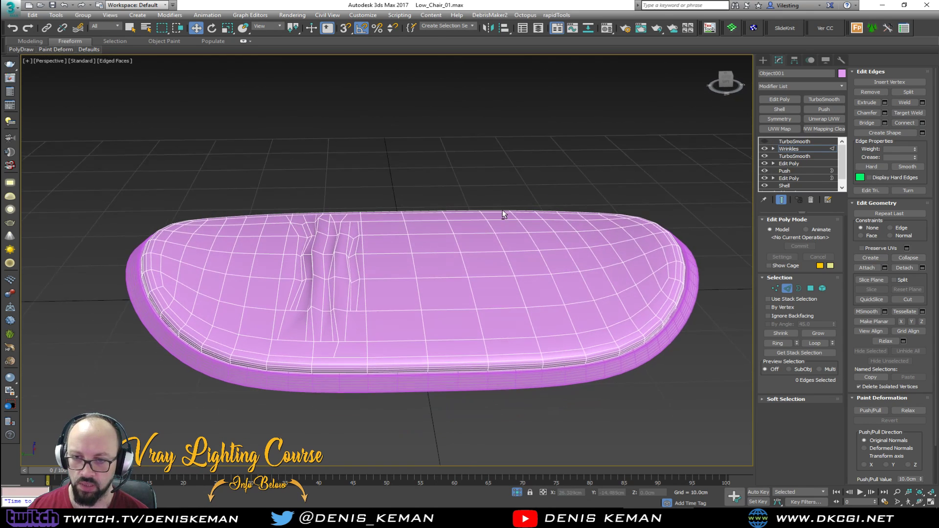
{"action": "middle_click_drag", "start_coordinate": [532, 186], "coordinate": [543, 196], "text": "alt"}
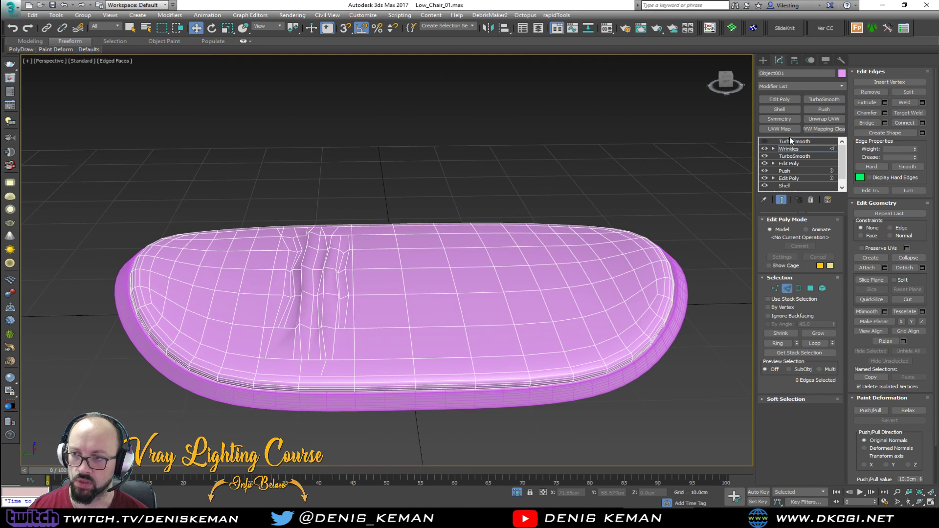
Try mirroring the cushion's wrinkles with a Symmetry modifier on the Y axis in wireframe display, and delete the modifier.
{"action": "left_click", "coordinate": [789, 119]}
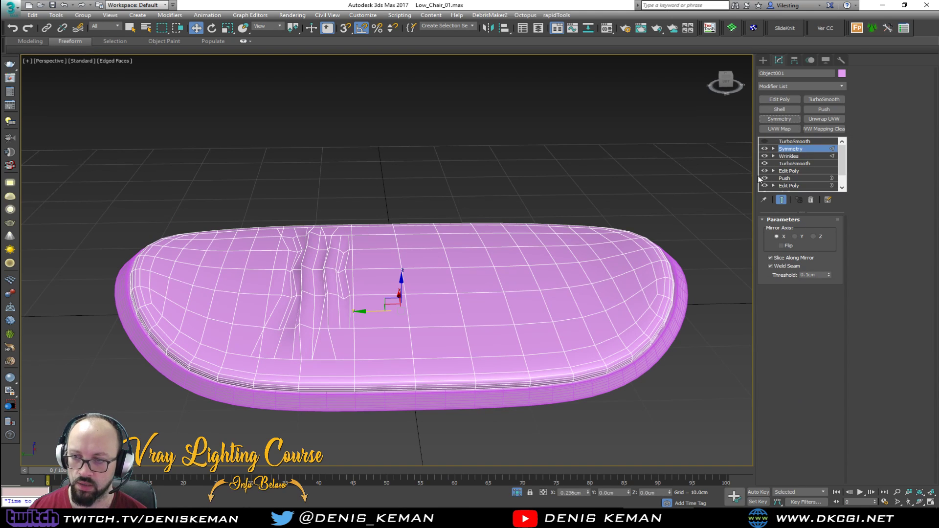
{"action": "key", "text": "F3"}
{"action": "left_click", "coordinate": [795, 237]}
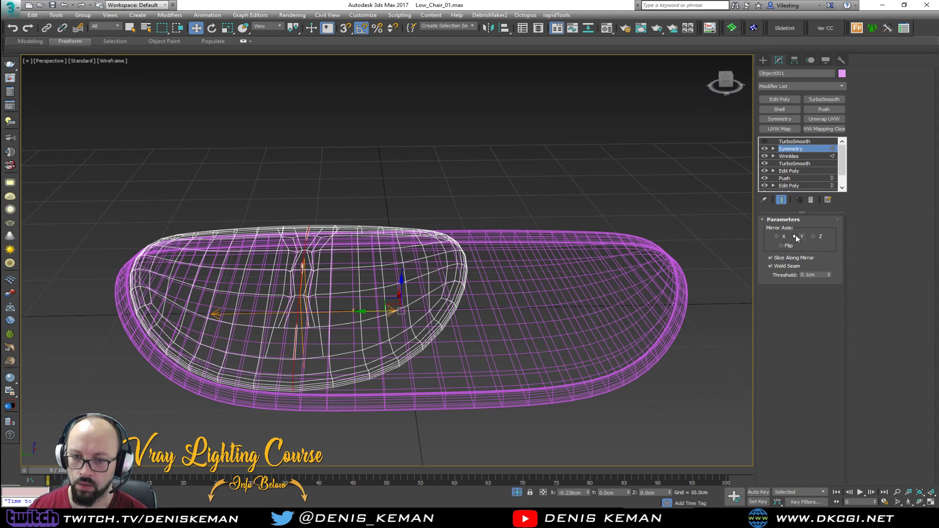
{"action": "left_click", "coordinate": [811, 200]}
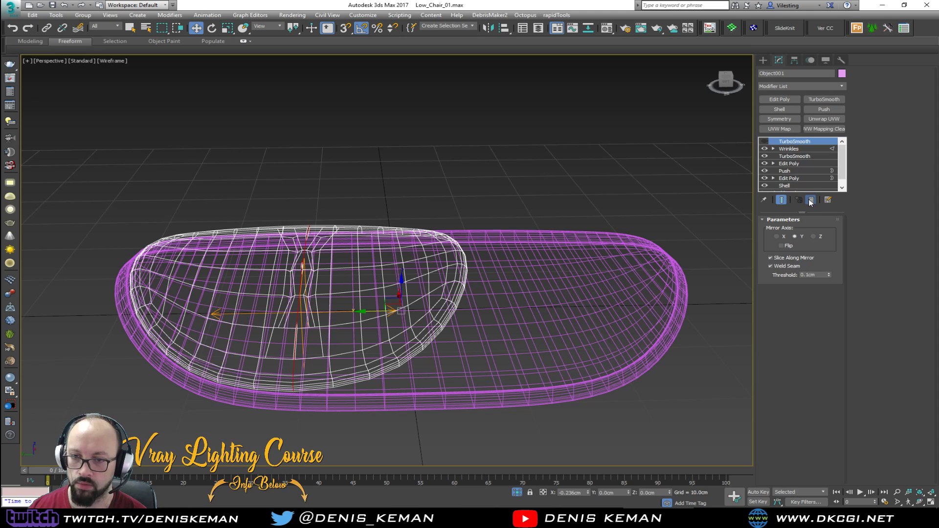
Clear the cushion's edge selection and mirror the wrinkles across the Y axis with a Symmetry modifier directly above Wrinkles.
{"action": "left_click", "coordinate": [794, 60]}
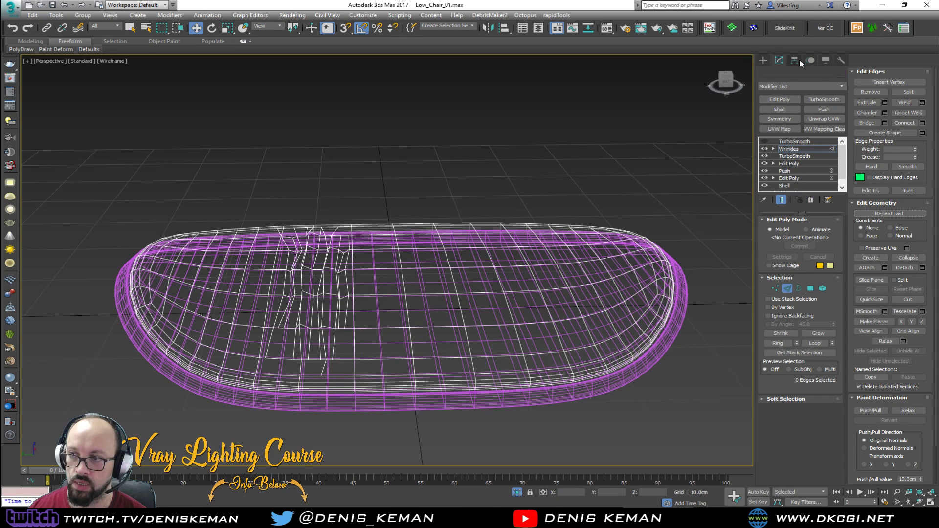
{"action": "left_click", "coordinate": [806, 119]}
{"action": "left_click", "coordinate": [800, 164]}
{"action": "left_click", "coordinate": [801, 119]}
{"action": "left_click", "coordinate": [784, 62]}
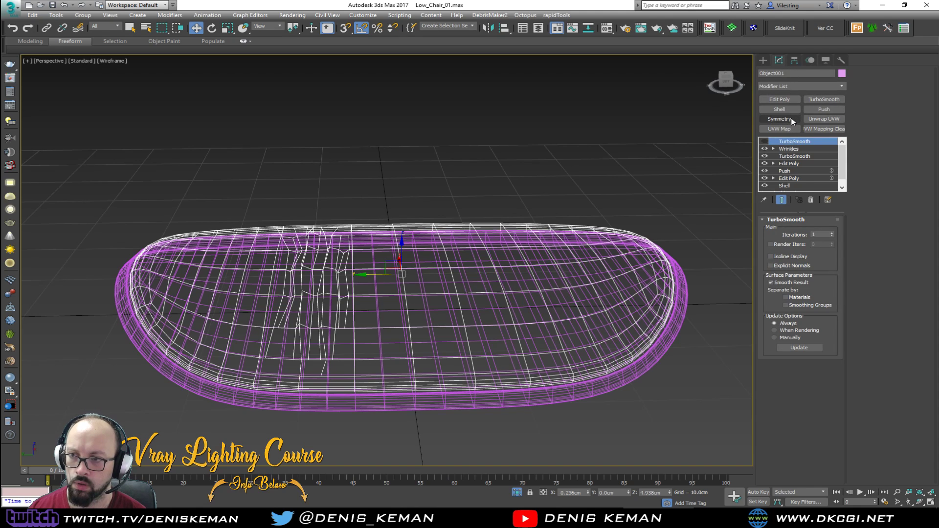
{"action": "left_click", "coordinate": [791, 118]}
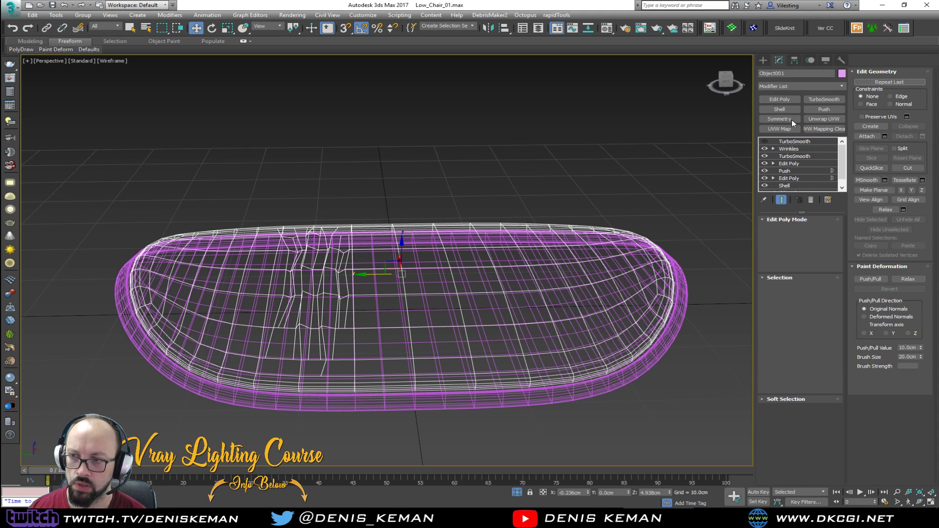
{"action": "left_click", "coordinate": [801, 237]}
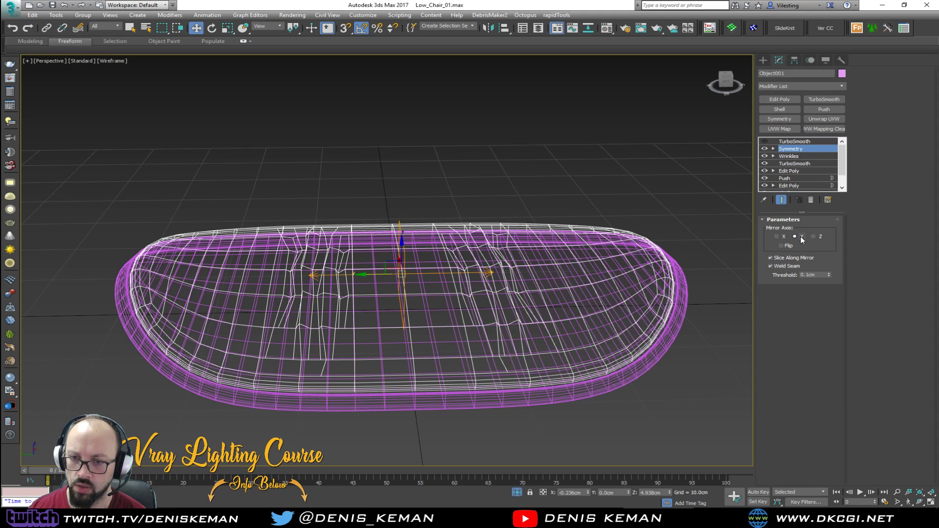
{"action": "key", "text": "F3"}
{"action": "scroll", "coordinate": [439, 299], "scroll_direction": "up", "scroll_amount": 6}
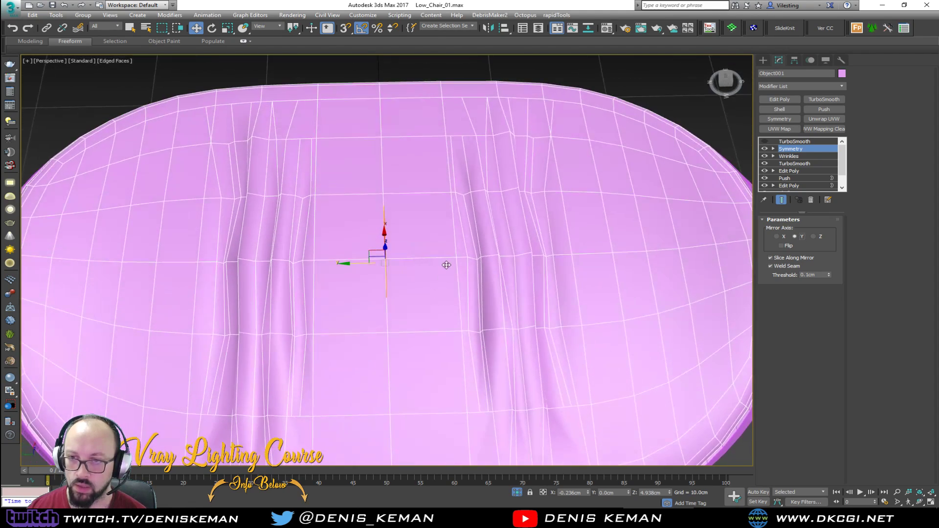
Add an Edit Poly modifier above Symmetry and select all vertices of the mirrored wrinkle group, from far rim to near rim.
{"action": "left_click", "coordinate": [779, 99]}
{"action": "middle_click_drag", "start_coordinate": [457, 133], "coordinate": [446, 235]}
{"action": "scroll", "coordinate": [446, 221], "scroll_direction": "down", "scroll_amount": 3}
{"action": "key", "text": "1"}
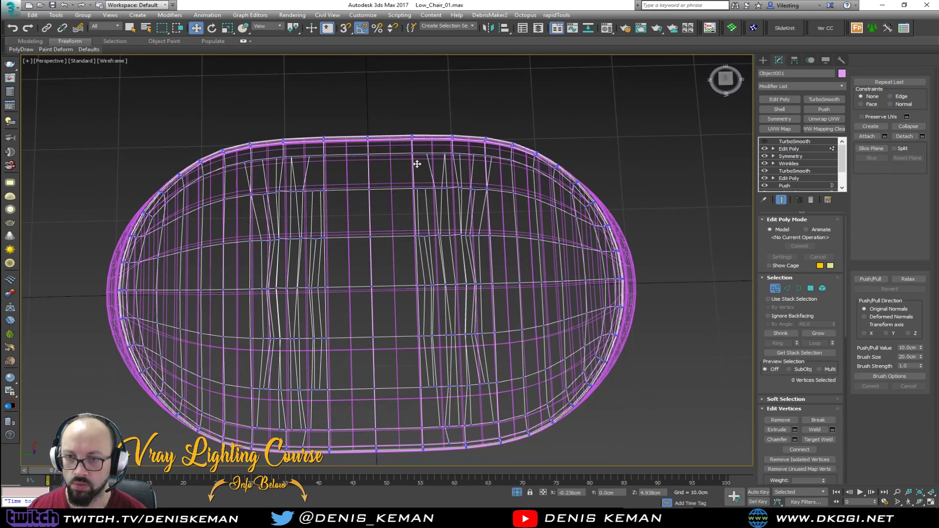
{"action": "left_click_drag", "start_coordinate": [499, 379], "coordinate": [505, 433]}
{"action": "key", "text": "F3"}
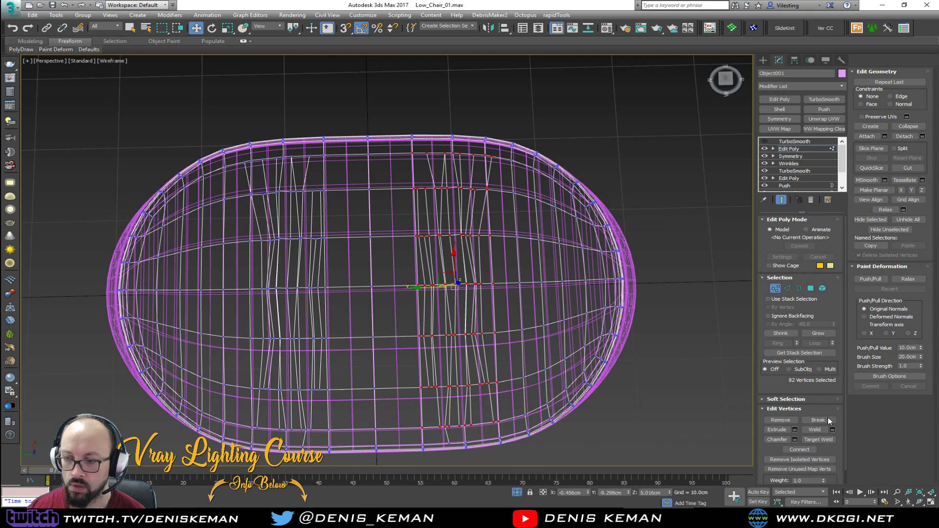
Soften the mirrored wrinkles by painting Relax over their selected vertices, and leave vertex editing.
{"action": "left_click", "coordinate": [905, 280]}
{"action": "key", "text": "F3"}
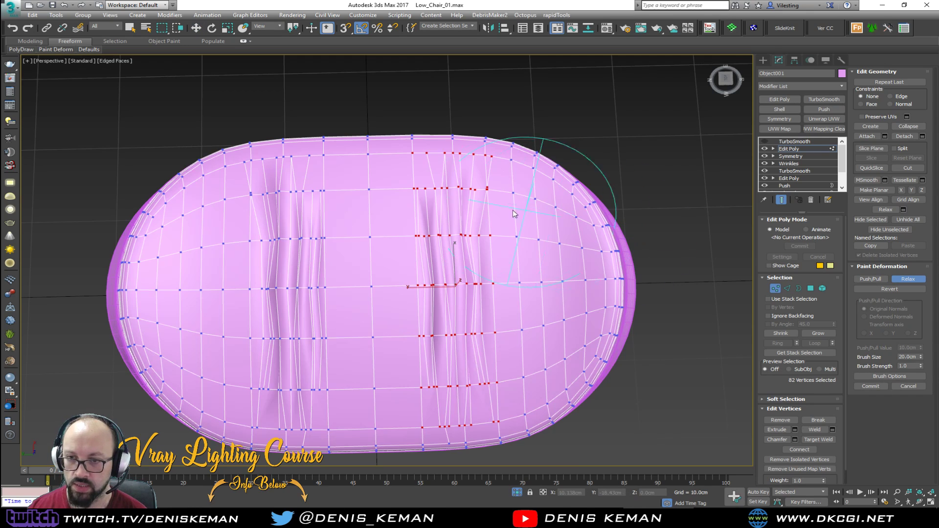
{"action": "left_click_drag", "start_coordinate": [450, 204], "coordinate": [447, 301]}
{"action": "left_click_drag", "start_coordinate": [460, 365], "coordinate": [463, 392]}
{"action": "left_click", "coordinate": [776, 288]}
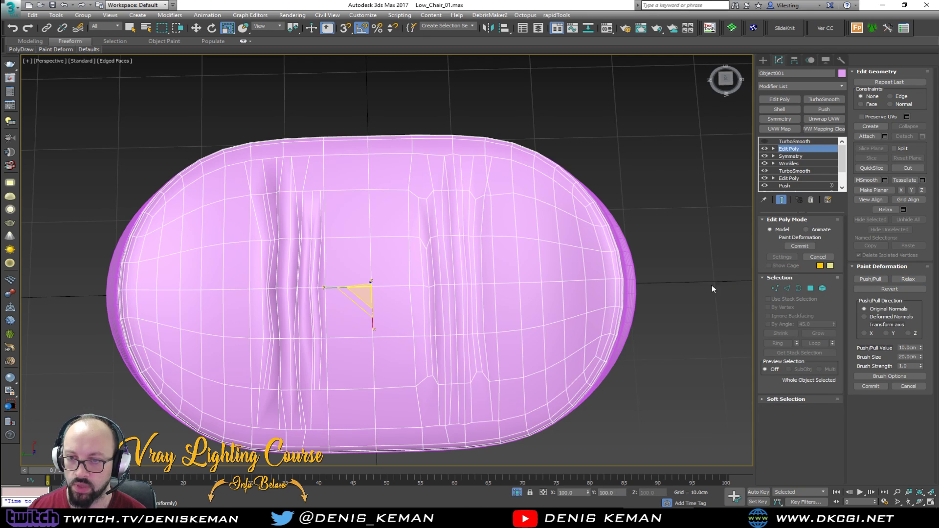
Turn on the top TurboSmooth and compare both wrinkle groups on the smoothed cushion without edges.
{"action": "left_click", "coordinate": [794, 141]}
{"action": "left_click", "coordinate": [765, 142]}
{"action": "left_click", "coordinate": [587, 156]}
{"action": "key", "text": "F4"}
{"action": "mouse_move", "coordinate": [524, 263]}
{"action": "middle_mouse_down", "text": "alt"}
{"action": "mouse_move", "coordinate": [532, 211]}
{"action": "mouse_move", "coordinate": [562, 201]}
{"action": "mouse_move", "coordinate": [598, 203]}
{"action": "mouse_move", "coordinate": [616, 233]}
{"action": "mouse_move", "coordinate": [520, 256]}
{"action": "middle_mouse_up", "text": "alt"}
{"action": "scroll", "coordinate": [415, 266], "scroll_direction": "down", "scroll_amount": 2}
{"action": "key", "text": "F4"}
{"action": "key", "text": "F4"}
{"action": "left_click", "coordinate": [420, 267]}
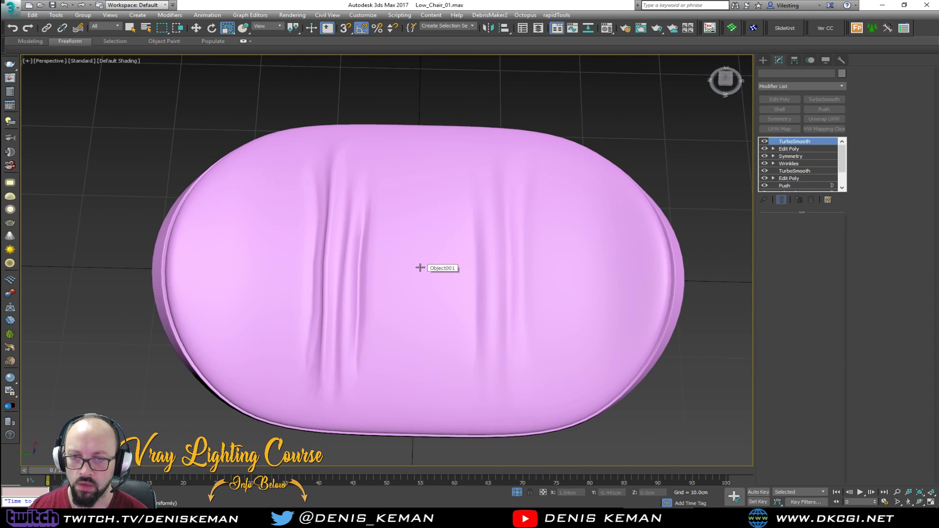
Select all vertices of the original wrinkle group in the upper Edit Poly and paint Relax over them to soften the folds.
{"action": "left_click", "coordinate": [792, 149]}
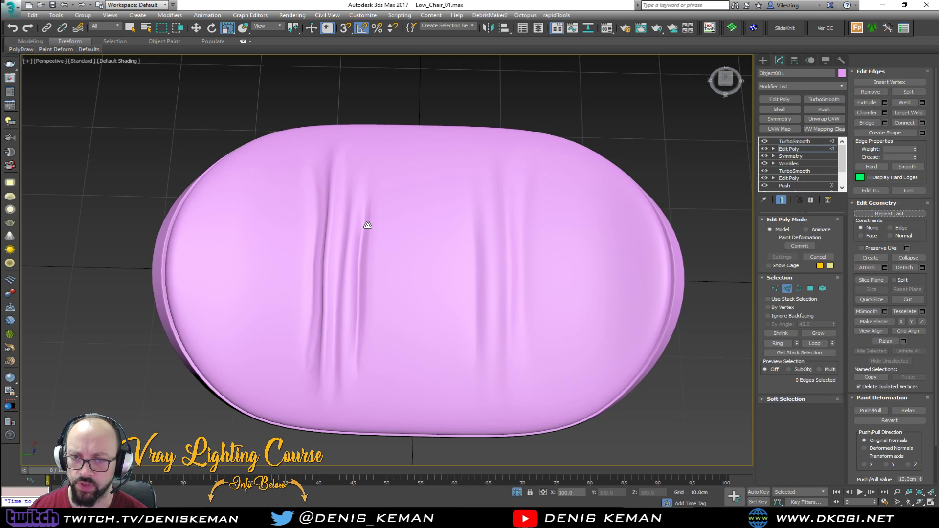
{"action": "key", "text": "1"}
{"action": "key", "text": "F3"}
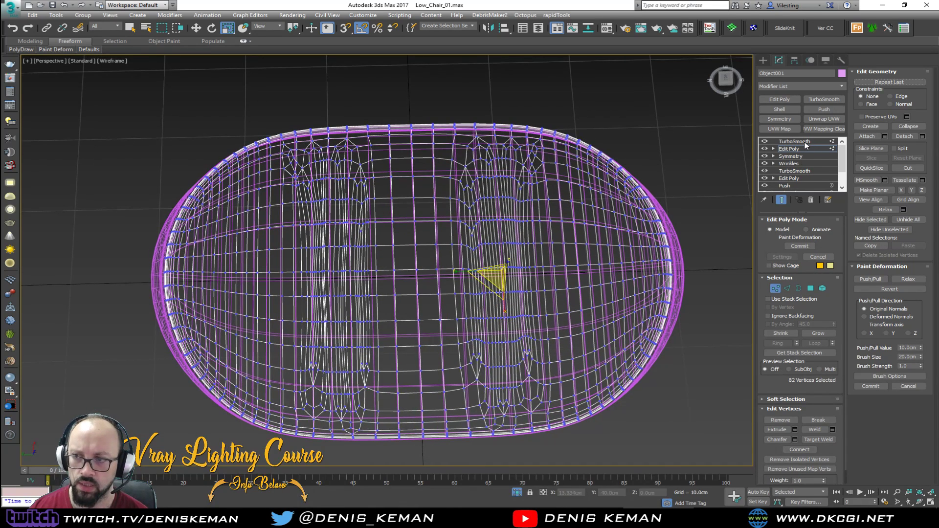
{"action": "left_click", "coordinate": [781, 199]}
{"action": "left_click_drag", "start_coordinate": [404, 416], "coordinate": [404, 417]}
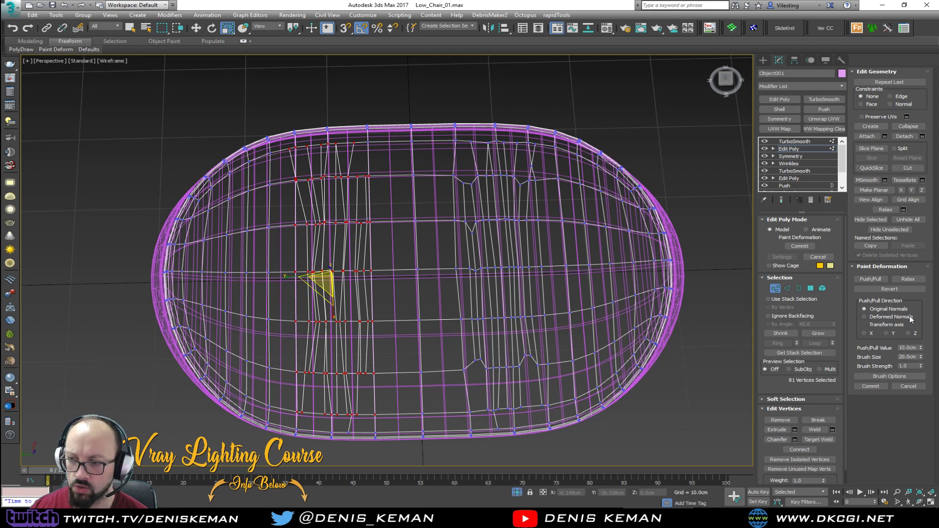
{"action": "left_click", "coordinate": [908, 279]}
{"action": "mouse_move", "coordinate": [329, 372]}
{"action": "left_mouse_down"}
{"action": "mouse_move", "coordinate": [335, 256]}
{"action": "mouse_move", "coordinate": [346, 298]}
{"action": "mouse_move", "coordinate": [350, 250]}
{"action": "left_mouse_up"}
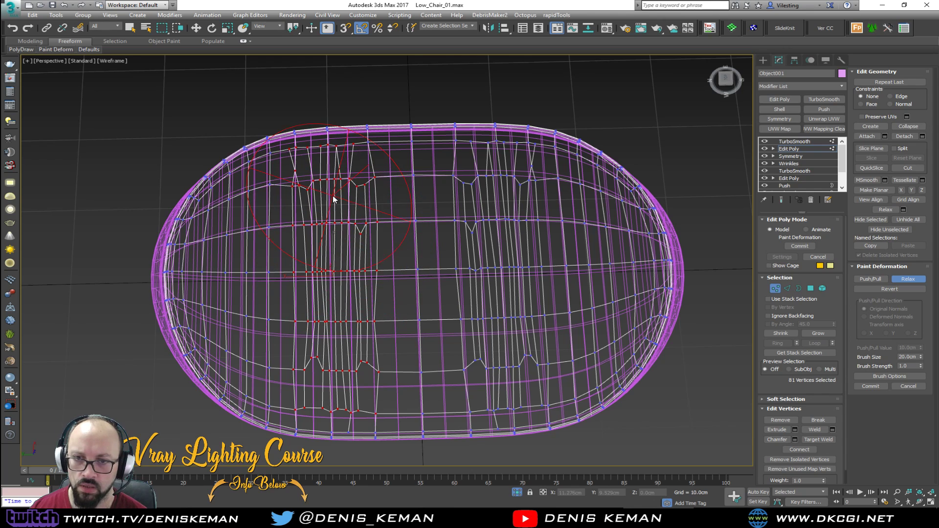
{"action": "key", "text": "F3"}
{"action": "middle_click_drag", "start_coordinate": [363, 217], "coordinate": [386, 239], "text": "alt"}
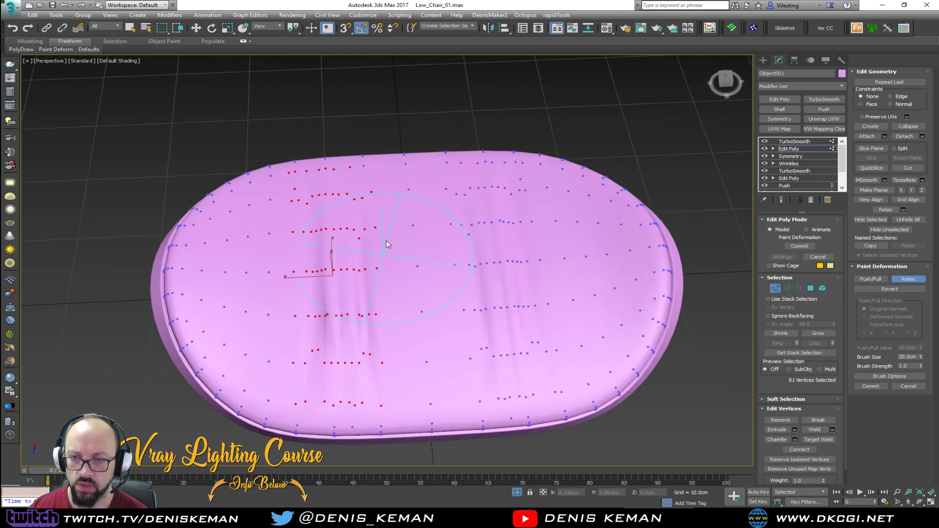
{"action": "left_click", "coordinate": [780, 290]}
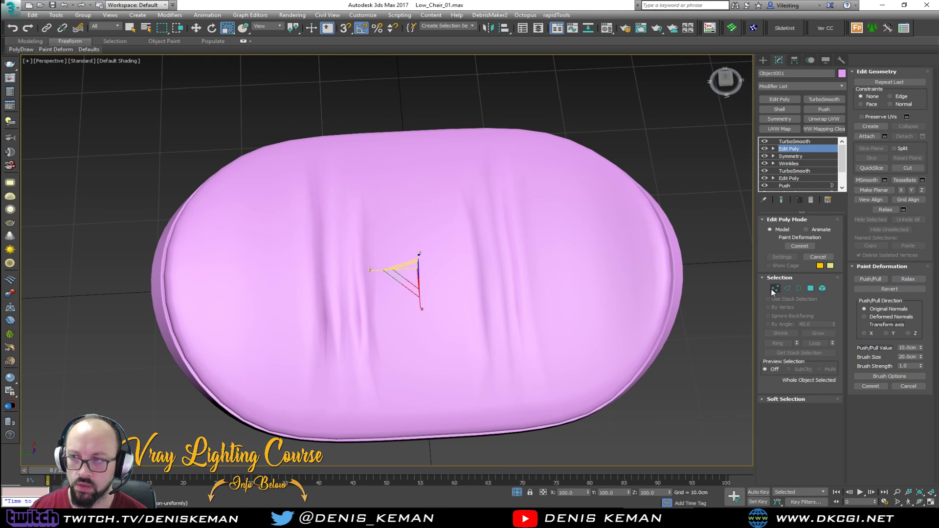
Examine the relaxed wrinkles from a low angle and from above with edged faces shown.
{"action": "left_click", "coordinate": [589, 107]}
{"action": "mouse_move", "coordinate": [517, 230]}
{"action": "middle_mouse_down", "text": "alt"}
{"action": "mouse_move", "coordinate": [497, 262]}
{"action": "mouse_move", "coordinate": [530, 228]}
{"action": "mouse_move", "coordinate": [499, 204]}
{"action": "mouse_move", "coordinate": [325, 203]}
{"action": "mouse_move", "coordinate": [345, 227]}
{"action": "mouse_move", "coordinate": [489, 266]}
{"action": "mouse_move", "coordinate": [476, 269]}
{"action": "mouse_move", "coordinate": [487, 244]}
{"action": "mouse_move", "coordinate": [526, 318]}
{"action": "middle_mouse_up", "text": "alt"}
{"action": "key", "text": "F4"}
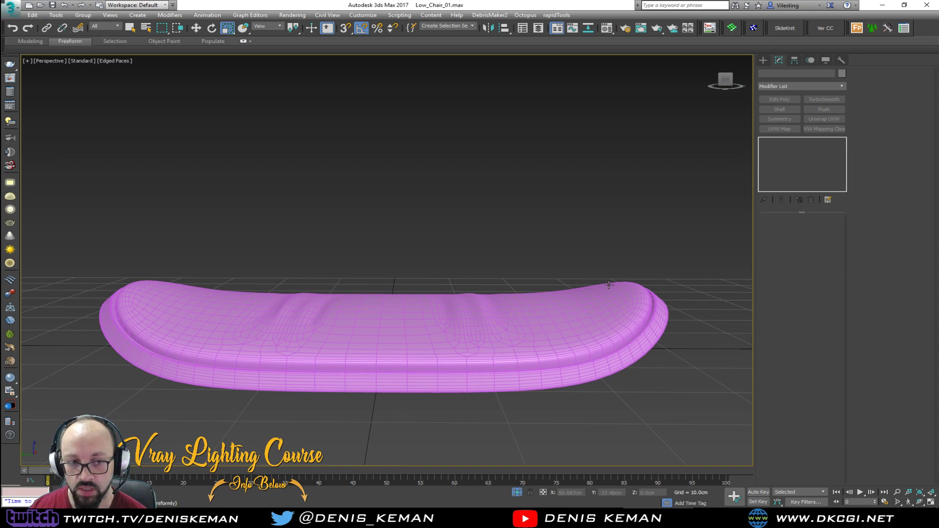
{"action": "middle_click_drag", "start_coordinate": [571, 304], "coordinate": [497, 284], "text": "alt"}
{"action": "left_click", "coordinate": [497, 284]}
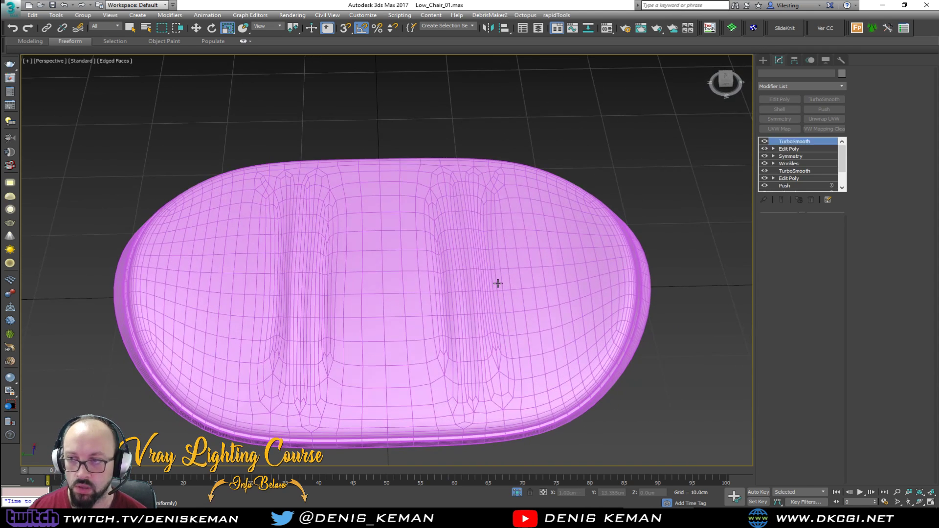
Select all vertices of the mirrored wrinkle group again in the upper Edit Poly, using wireframe display.
{"action": "left_click", "coordinate": [789, 149]}
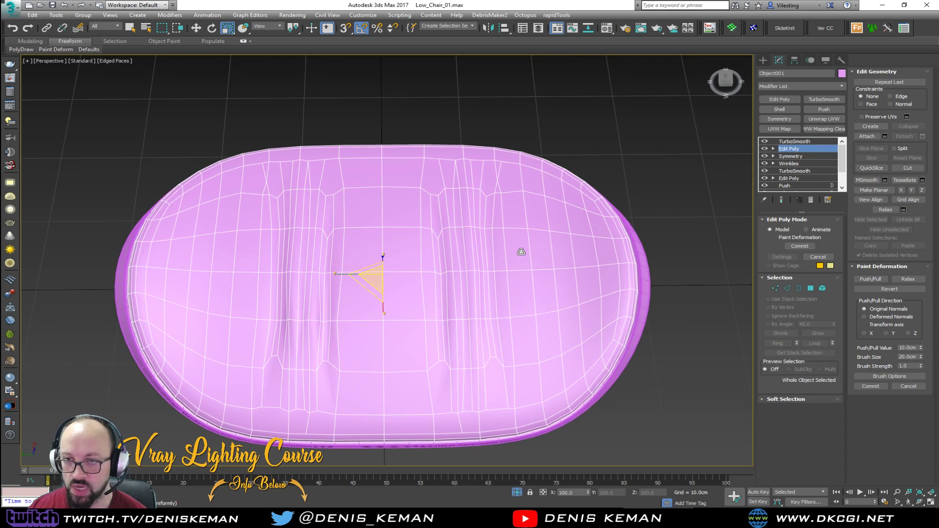
{"action": "scroll", "coordinate": [537, 242], "scroll_direction": "up", "scroll_amount": 2}
{"action": "middle_click_drag", "start_coordinate": [537, 241], "coordinate": [539, 252]}
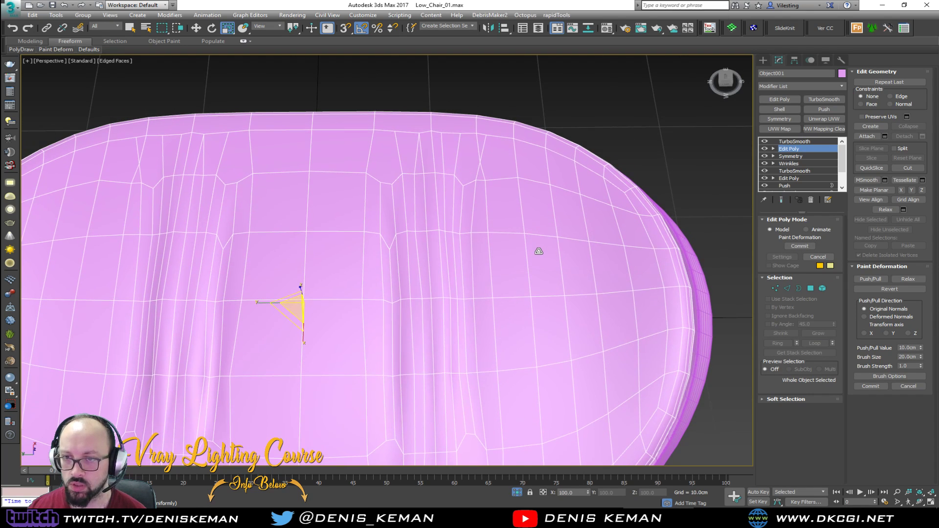
{"action": "scroll", "coordinate": [539, 252], "scroll_direction": "down", "scroll_amount": 2}
{"action": "key", "text": "1"}
{"action": "key", "text": "F3"}
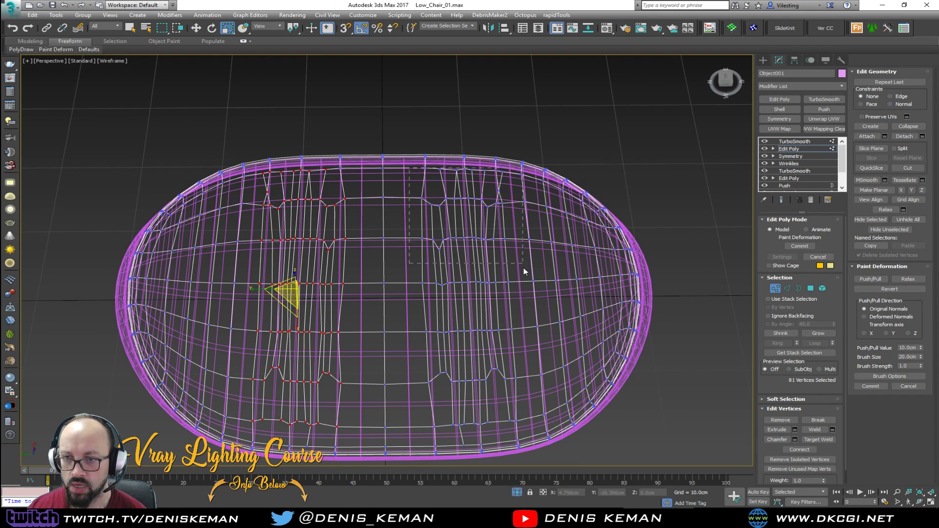
{"action": "left_click_drag", "start_coordinate": [518, 426], "coordinate": [519, 428]}
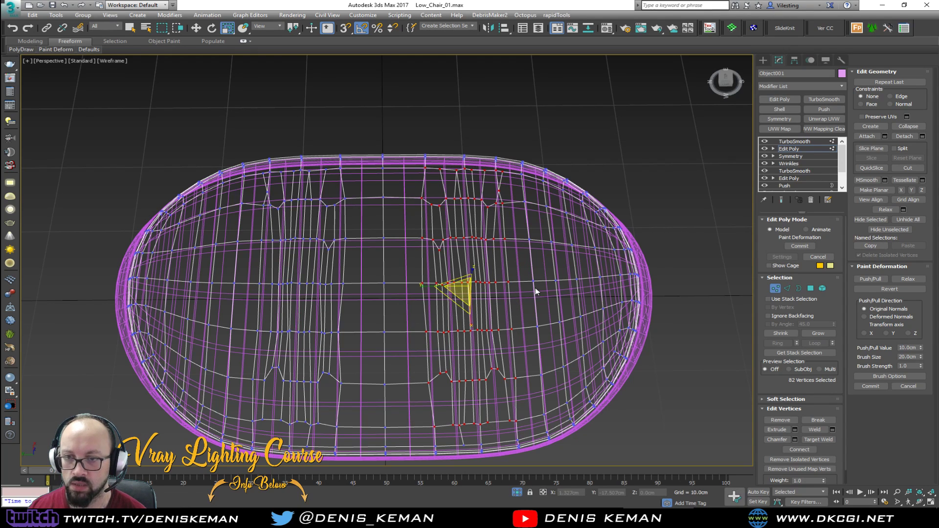
Constrain vertex movement to edges, slide the mirrored wrinkle vertices slightly along Y, and leave vertex editing.
{"action": "key", "text": "ctrl+q"}
{"action": "left_click", "coordinate": [902, 97]}
{"action": "key", "text": "F3"}
{"action": "key", "text": "w"}
{"action": "mouse_move", "coordinate": [452, 287]}
{"action": "left_mouse_down"}
{"action": "mouse_move", "coordinate": [462, 290]}
{"action": "mouse_move", "coordinate": [445, 295]}
{"action": "left_mouse_up"}
{"action": "middle_click_drag", "start_coordinate": [445, 295], "coordinate": [494, 267], "text": "alt"}
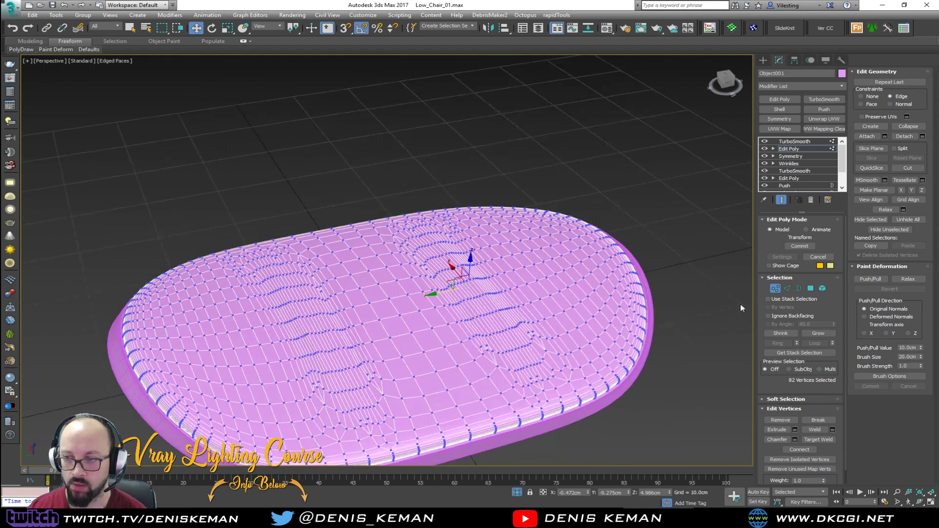
{"action": "left_click", "coordinate": [775, 289]}
Inspect the smoothed cushion's wrinkles up close, with and without the edge overlay.
{"action": "key", "text": "F4"}
{"action": "scroll", "coordinate": [466, 329], "scroll_direction": "down", "scroll_amount": 2}
{"action": "scroll", "coordinate": [466, 332], "scroll_direction": "up", "scroll_amount": 4}
{"action": "middle_click_drag", "start_coordinate": [466, 331], "coordinate": [447, 350], "text": "alt"}
{"action": "middle_click_drag", "start_coordinate": [319, 294], "coordinate": [438, 258], "text": "alt"}
{"action": "key", "text": "F4"}
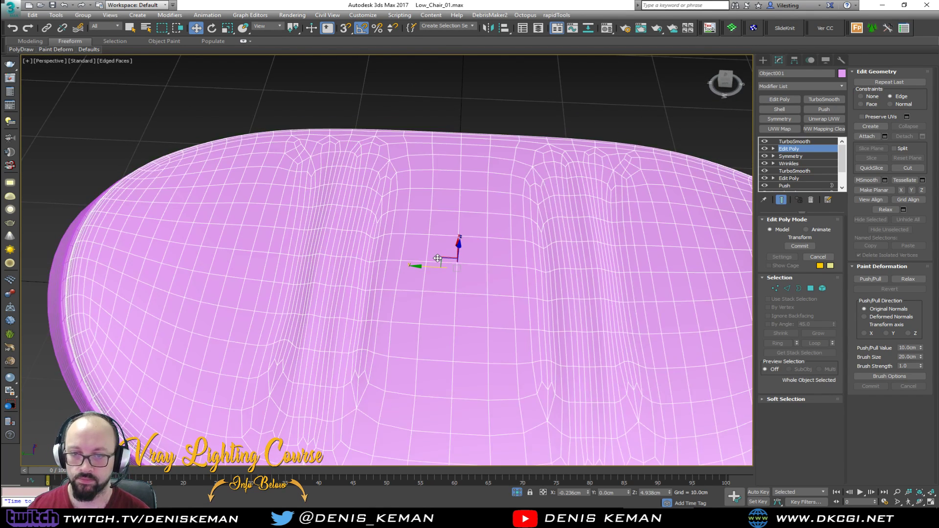
{"action": "scroll", "coordinate": [438, 258], "scroll_direction": "down", "scroll_amount": 5}
Turn off the top TurboSmooth and slide the mirrored wrinkle vertices along their edges away from the centre, to about Y -10.39 cm.
{"action": "left_click", "coordinate": [764, 141]}
{"action": "middle_click_drag", "start_coordinate": [475, 232], "coordinate": [384, 216], "text": "alt"}
{"action": "key", "text": "1"}
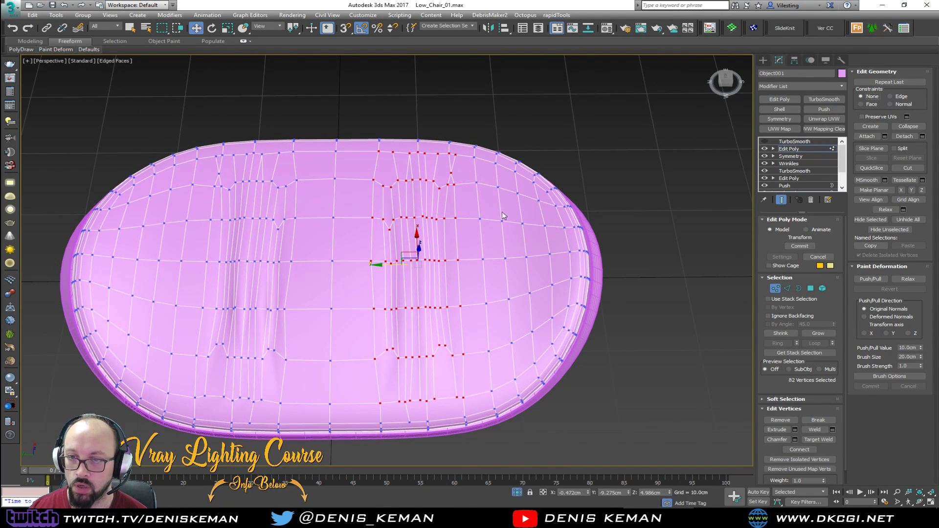
{"action": "mouse_move", "coordinate": [389, 268]}
{"action": "left_mouse_down"}
{"action": "mouse_move", "coordinate": [378, 263]}
{"action": "mouse_move", "coordinate": [411, 269]}
{"action": "mouse_move", "coordinate": [403, 274]}
{"action": "left_mouse_up"}
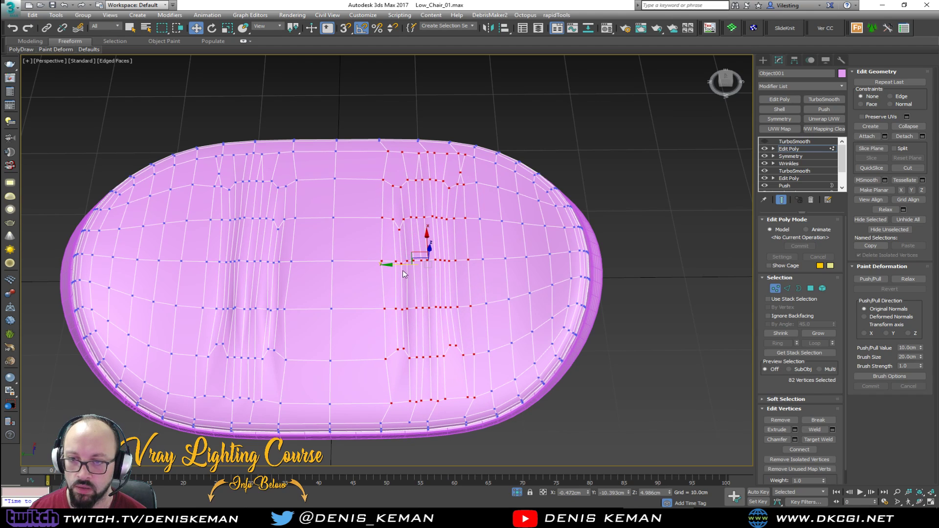
{"action": "left_click", "coordinate": [778, 289]}
{"action": "left_click", "coordinate": [668, 258]}
{"action": "middle_click_drag", "start_coordinate": [392, 274], "coordinate": [404, 245], "text": "alt"}
{"action": "left_click", "coordinate": [373, 299]}
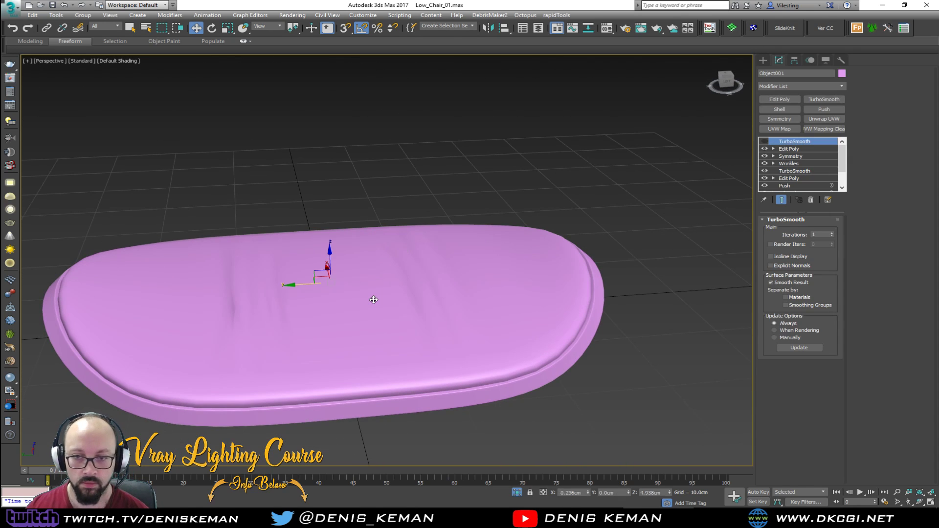
Compare the cushion's wrinkle mesh with the seat in the Seat_Idea reference photo.
{"action": "key", "text": "F4"}
{"action": "scroll", "coordinate": [373, 299], "scroll_direction": "up", "scroll_amount": 6}
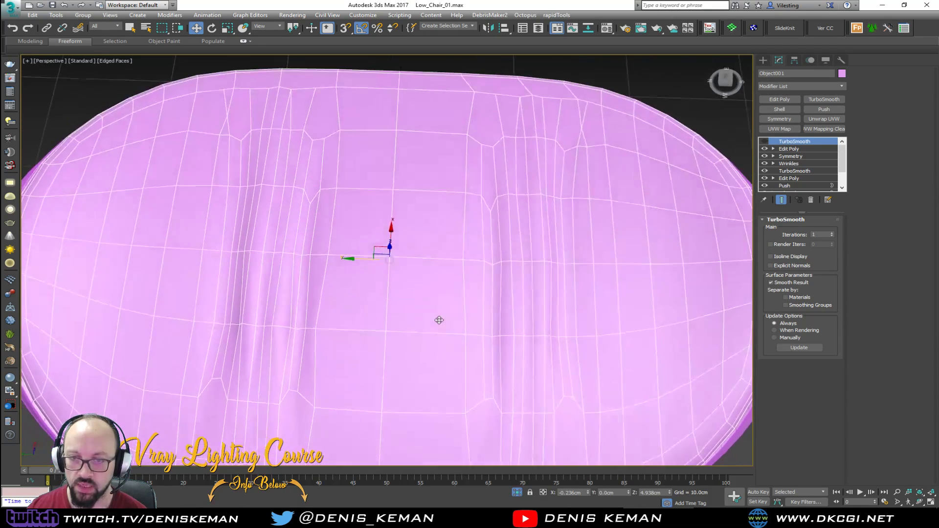
{"action": "middle_click_drag", "start_coordinate": [438, 320], "coordinate": [440, 335], "text": "alt"}
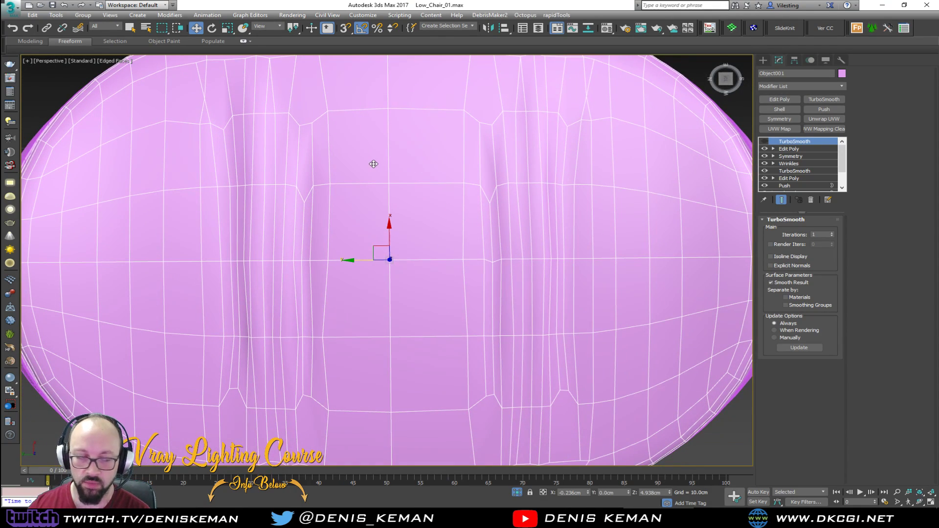
{"action": "left_click_drag", "start_coordinate": [0, 66], "coordinate": [410, 68]}
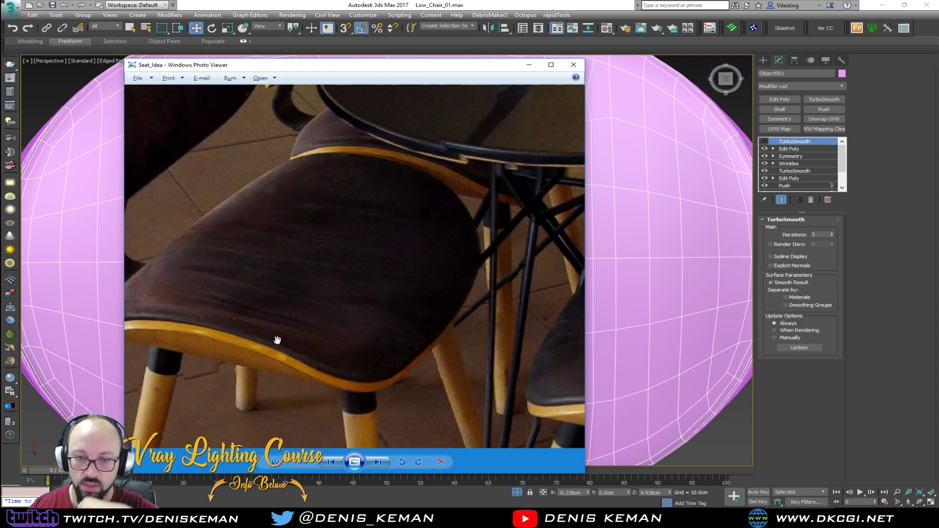
{"action": "left_click_drag", "start_coordinate": [343, 67], "coordinate": [0, 67]}
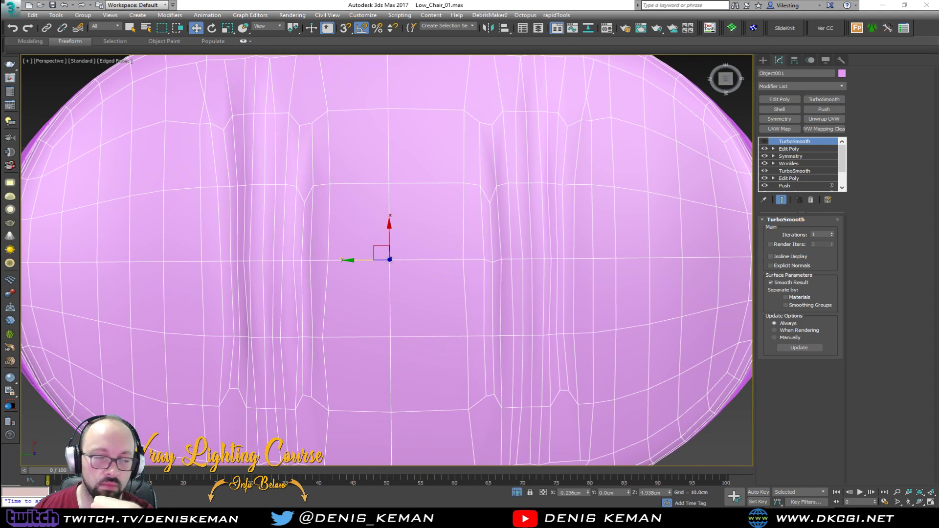
Hide the edge overlay, deselect the cushion, and end isolation to bring back the transparent chair placeholder box.
{"action": "scroll", "coordinate": [350, 294], "scroll_direction": "down", "scroll_amount": 6}
{"action": "key", "text": "F4"}
{"action": "middle_click_drag", "start_coordinate": [443, 317], "coordinate": [677, 293], "text": "alt"}
{"action": "left_click", "coordinate": [627, 283]}
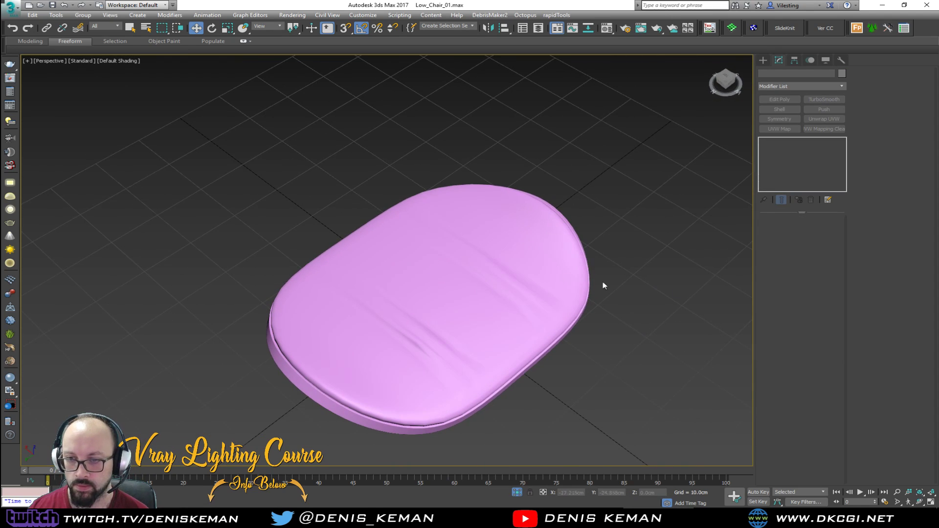
{"action": "right_click", "coordinate": [627, 283]}
{"action": "left_click", "coordinate": [558, 209]}
{"action": "middle_click_drag", "start_coordinate": [482, 283], "coordinate": [526, 299], "text": "alt"}
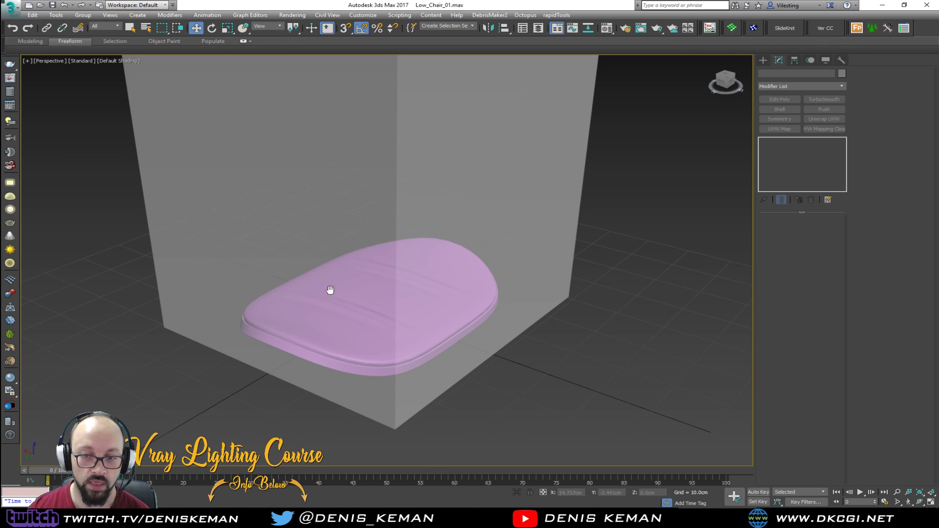
Examine the seat and cushion against the chair placeholder box from several angles, in wireframe and shaded display.
{"action": "middle_click_drag", "start_coordinate": [329, 287], "coordinate": [346, 346]}
{"action": "scroll", "coordinate": [346, 345], "scroll_direction": "down", "scroll_amount": 3}
{"action": "middle_click_drag", "start_coordinate": [576, 324], "coordinate": [420, 313], "text": "alt"}
{"action": "scroll", "coordinate": [390, 374], "scroll_direction": "up", "scroll_amount": 5}
{"action": "scroll", "coordinate": [389, 375], "scroll_direction": "up", "scroll_amount": 2}
{"action": "key", "text": "F3"}
{"action": "left_click", "coordinate": [408, 303]}
{"action": "key", "text": "F3"}
{"action": "key", "text": "F3"}
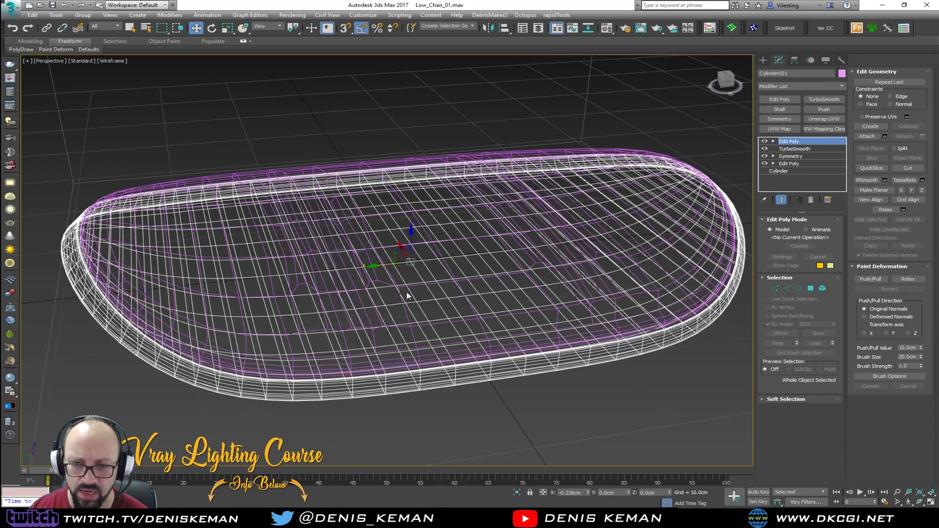
{"action": "left_click", "coordinate": [406, 293]}
{"action": "key", "text": "F3"}
{"action": "scroll", "coordinate": [411, 318], "scroll_direction": "down", "scroll_amount": 5}
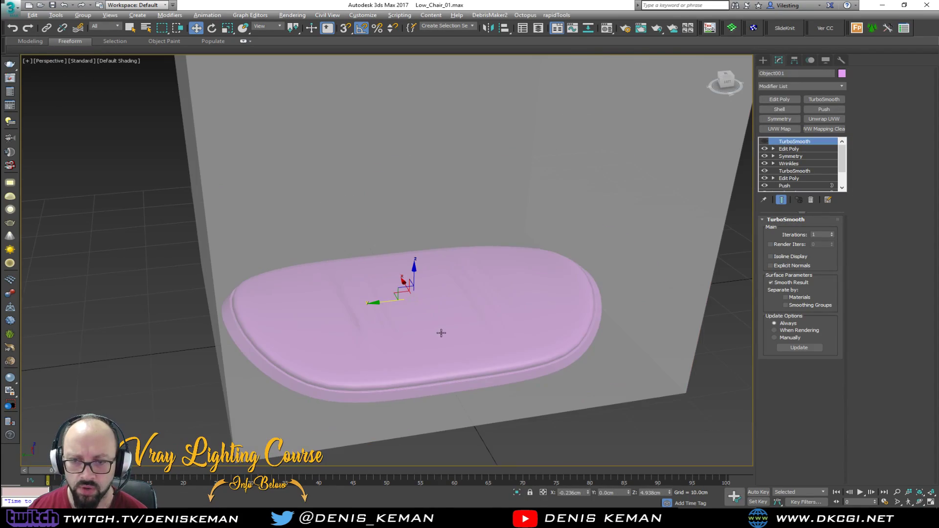
{"action": "middle_click_drag", "start_coordinate": [437, 331], "coordinate": [478, 320], "text": "alt"}
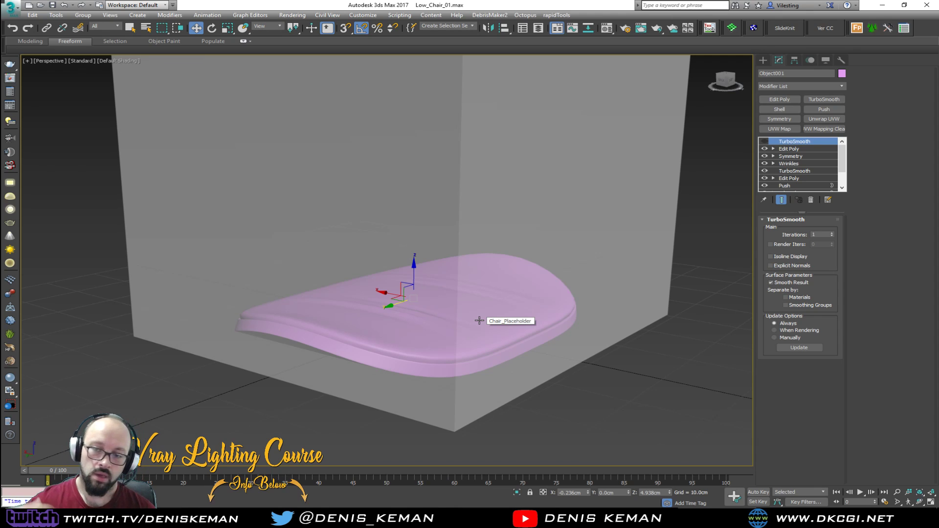
Open the recent scene Cafe_Scene_02.max.
{"action": "left_click", "coordinate": [11, 8]}
{"action": "left_click", "coordinate": [25, 68]}
{"action": "left_click", "coordinate": [10, 8]}
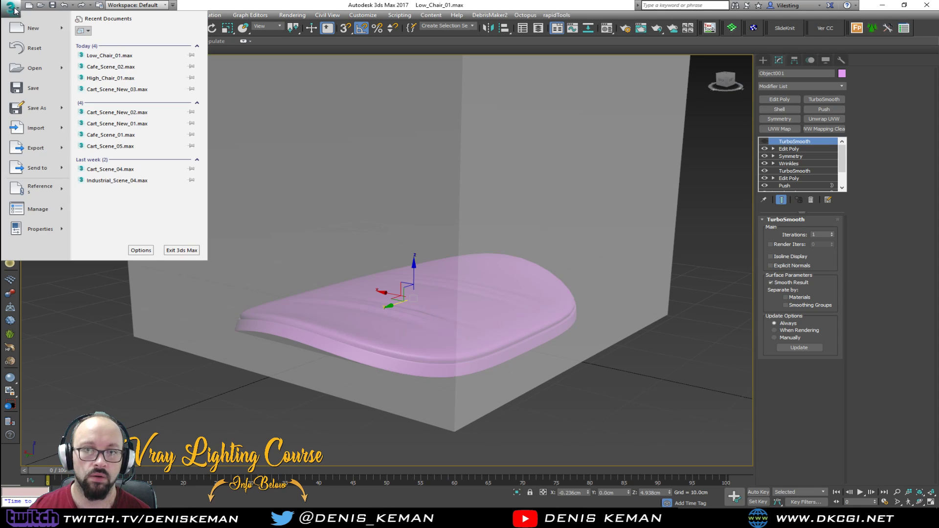
{"action": "left_click", "coordinate": [137, 68]}
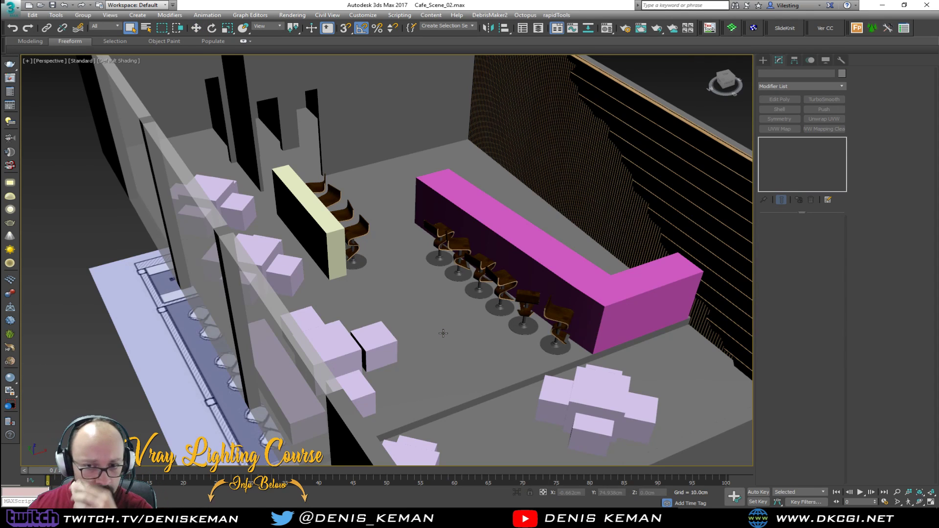
Examine the café scene's counters, bar stools and table-and-chair placeholder boxes, and dismiss the AVG notification.
{"action": "middle_click_drag", "start_coordinate": [420, 344], "coordinate": [392, 310]}
{"action": "scroll", "coordinate": [319, 277], "scroll_direction": "down", "scroll_amount": 3}
{"action": "scroll", "coordinate": [413, 311], "scroll_direction": "down", "scroll_amount": 3}
{"action": "middle_click_drag", "start_coordinate": [418, 381], "coordinate": [437, 305]}
{"action": "scroll", "coordinate": [436, 272], "scroll_direction": "up", "scroll_amount": 3}
{"action": "scroll", "coordinate": [439, 257], "scroll_direction": "up", "scroll_amount": 3}
{"action": "middle_click_drag", "start_coordinate": [502, 315], "coordinate": [502, 388]}
{"action": "scroll", "coordinate": [494, 349], "scroll_direction": "down", "scroll_amount": 2}
{"action": "scroll", "coordinate": [245, 314], "scroll_direction": "up", "scroll_amount": 4}
{"action": "middle_click_drag", "start_coordinate": [254, 283], "coordinate": [433, 320], "text": "alt"}
{"action": "scroll", "coordinate": [388, 322], "scroll_direction": "up", "scroll_amount": 5}
{"action": "scroll", "coordinate": [389, 321], "scroll_direction": "down", "scroll_amount": 1}
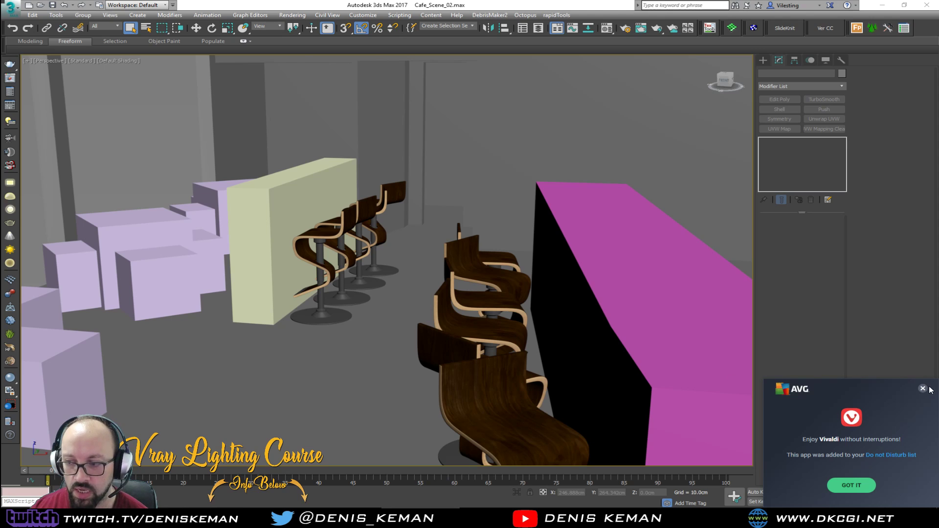
{"action": "left_click", "coordinate": [926, 389]}
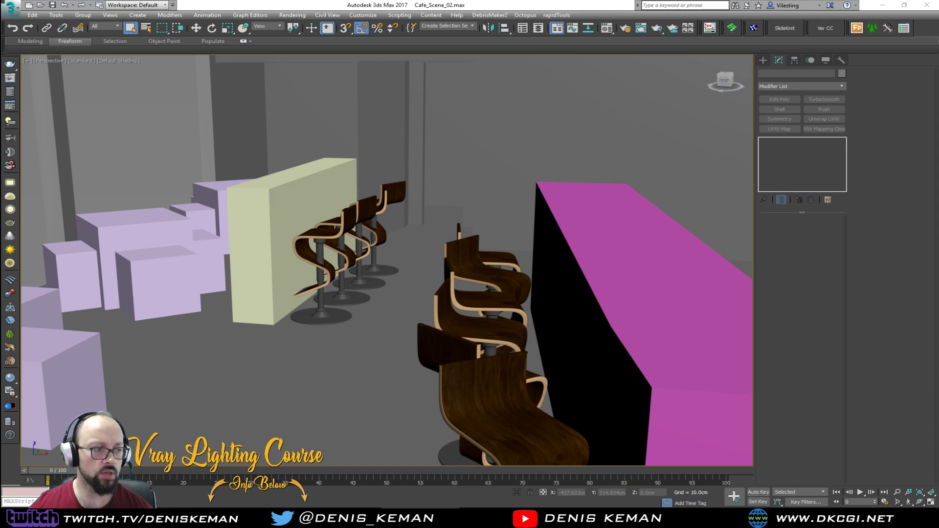